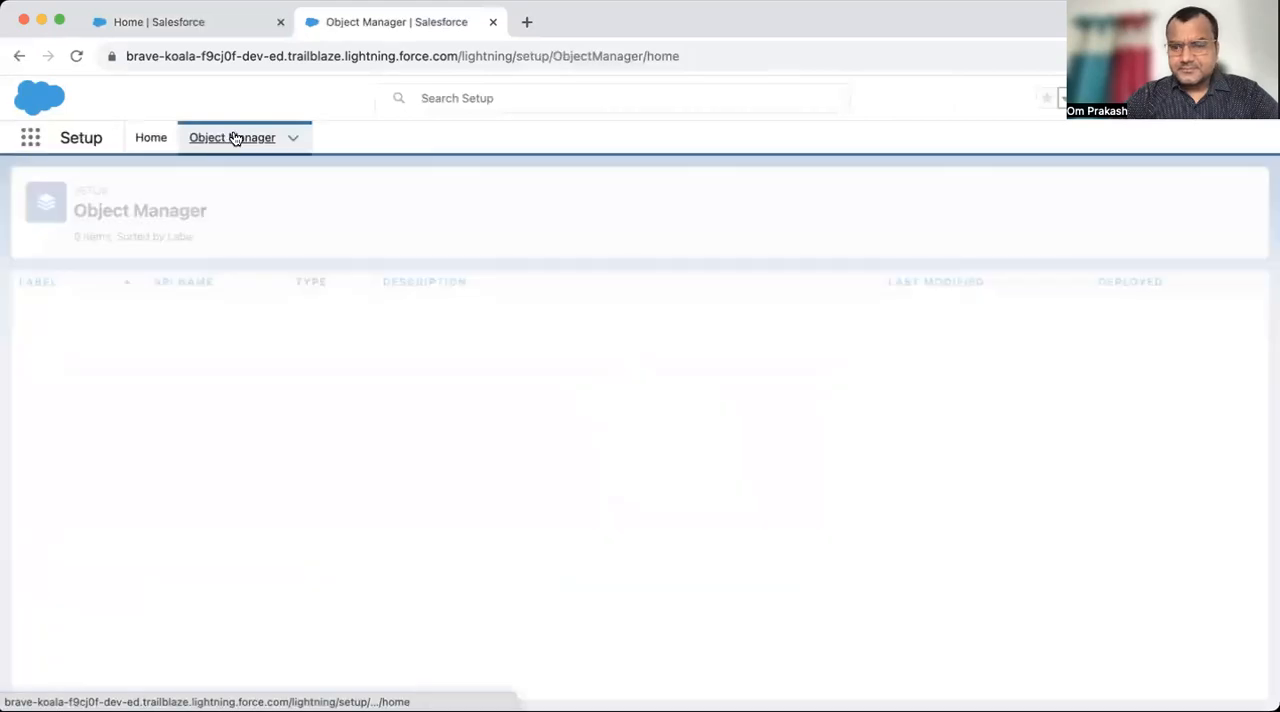
- Search Object Manager for "proj" and open the Project object's fields and relationships
left_click(978, 194)
type("proj")
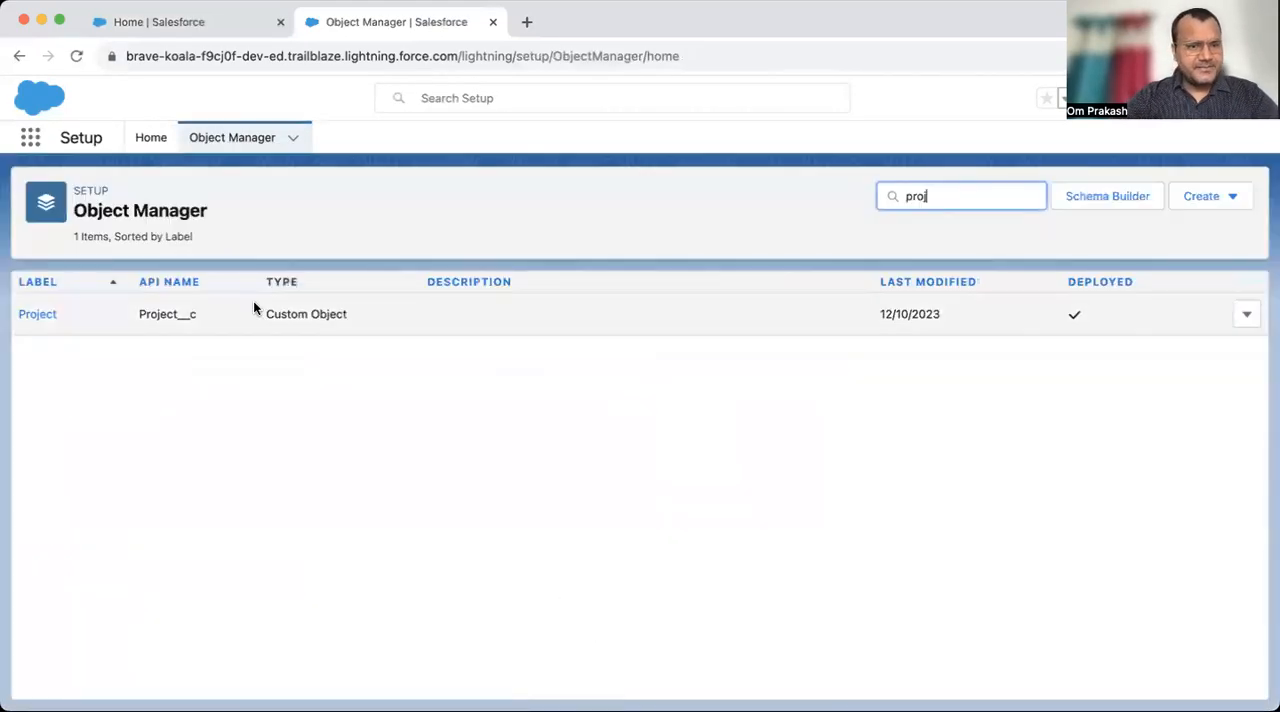
left_click(43, 316)
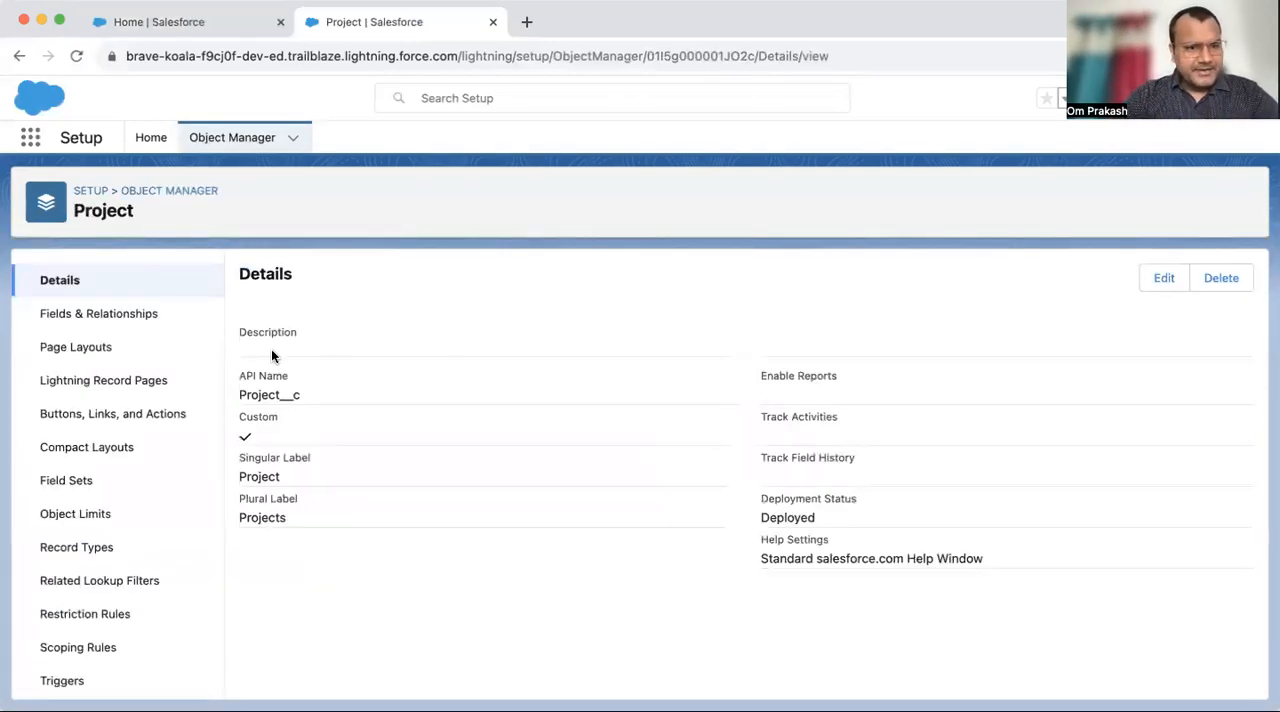
left_click(80, 322)
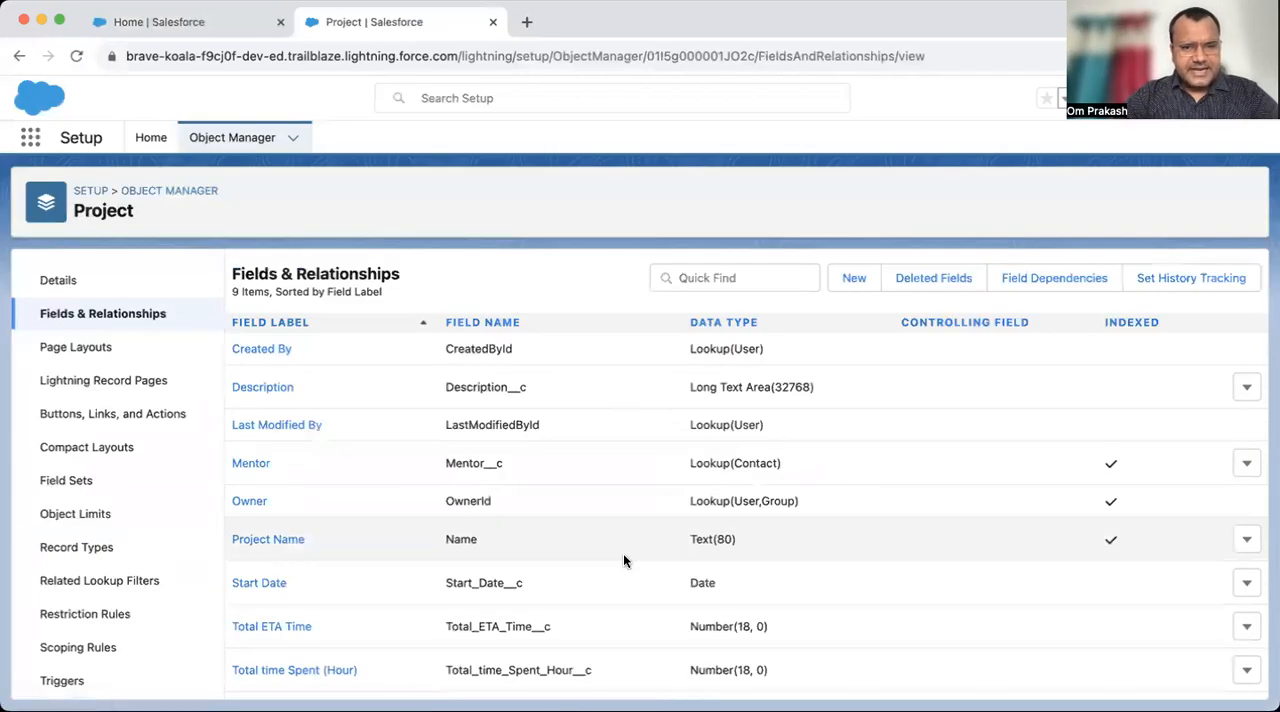
- Examine the Project object's Mentor lookup to Contact, along with its Start Date and Total ETA Time fields
left_click_drag(685, 468, 780, 474)
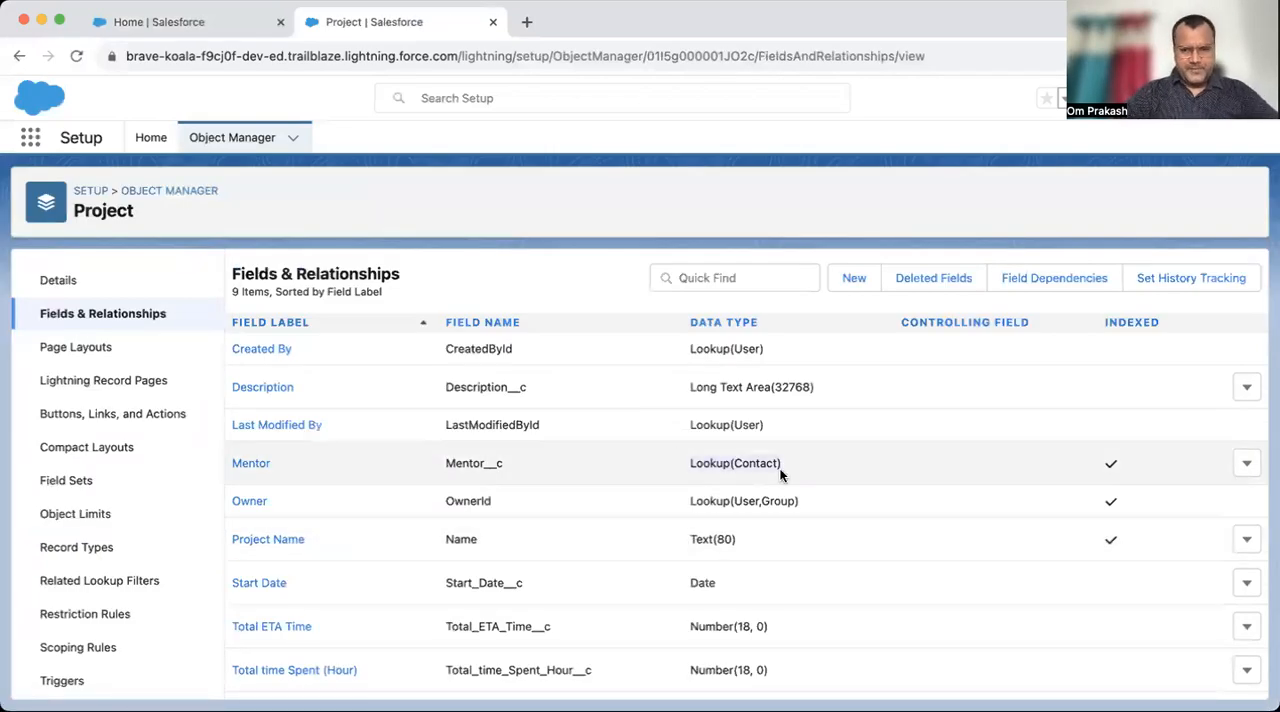
left_click_drag(445, 585, 581, 585)
left_click_drag(448, 628, 598, 628)
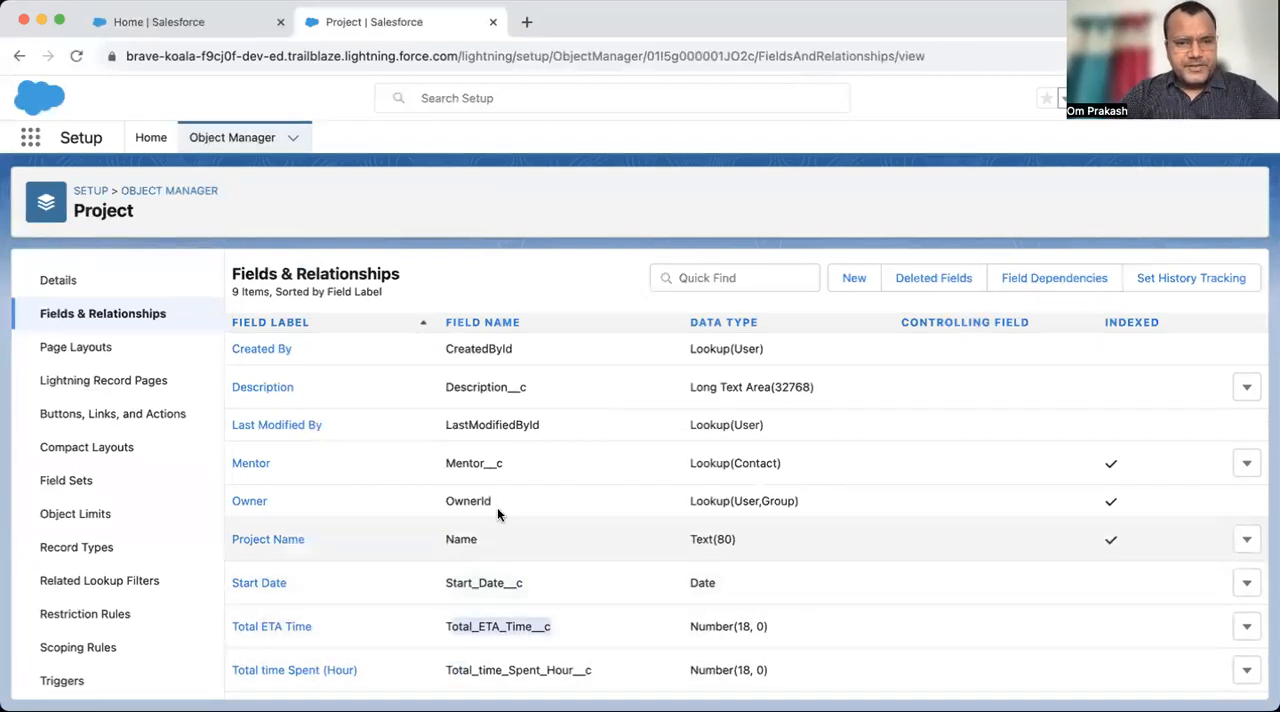
left_click(666, 468)
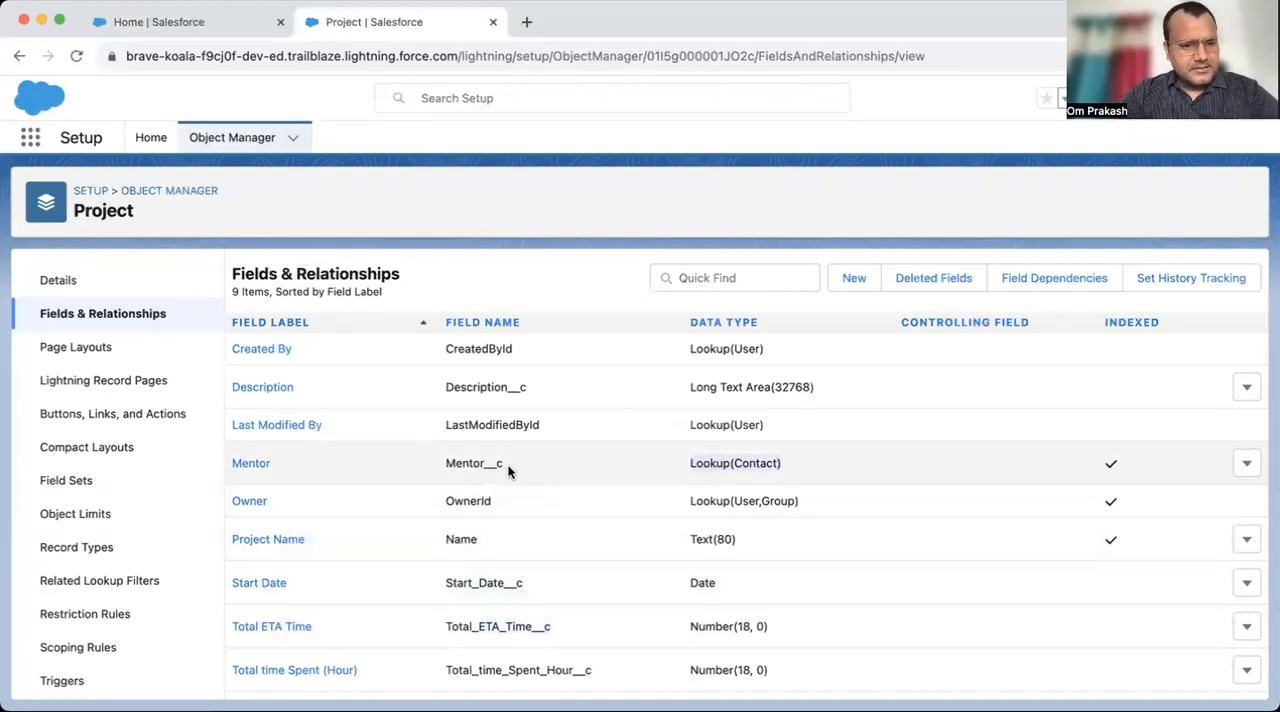
left_click(443, 472)
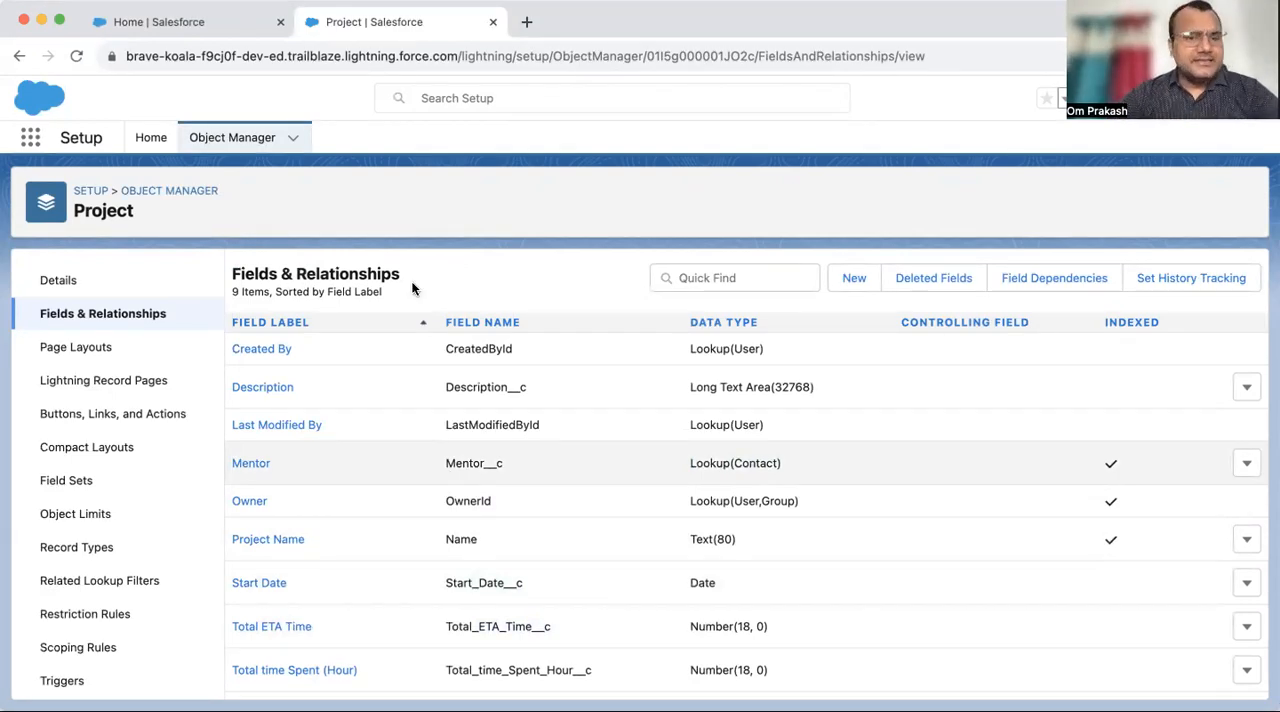
- Open the first recently viewed contact in the Sales app and examine its related Projects list
left_click(138, 23)
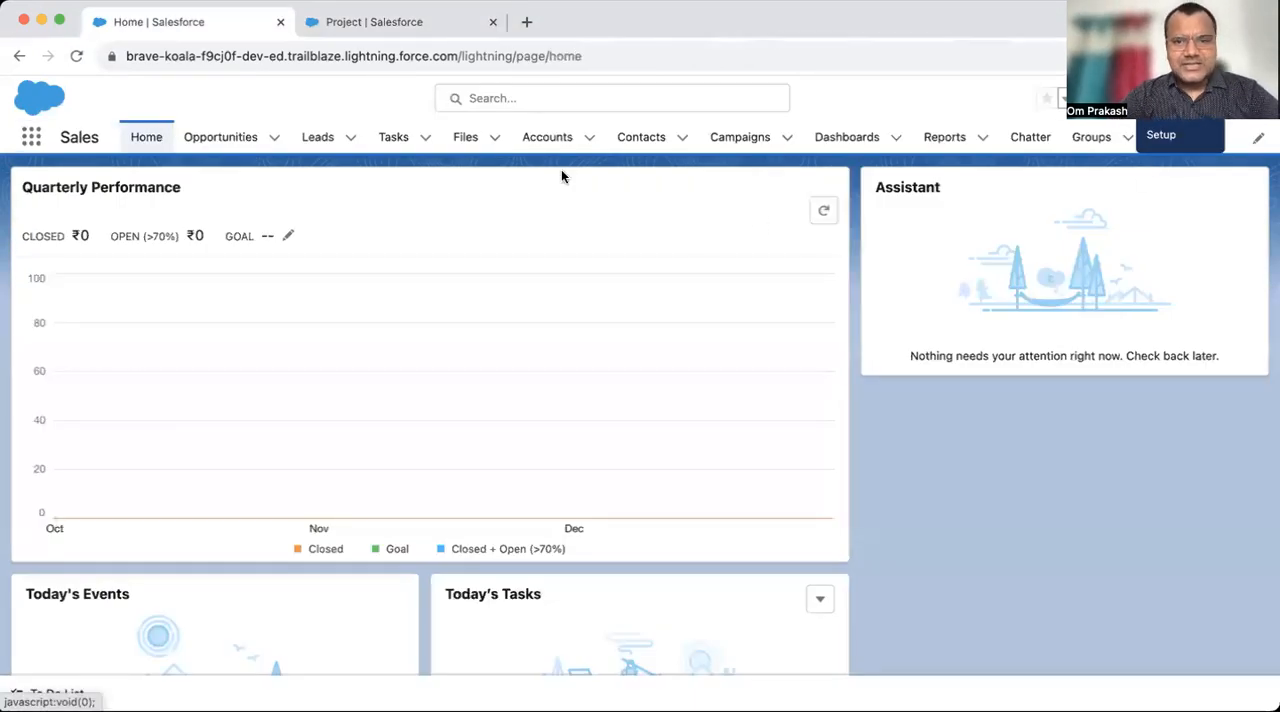
left_click(629, 146)
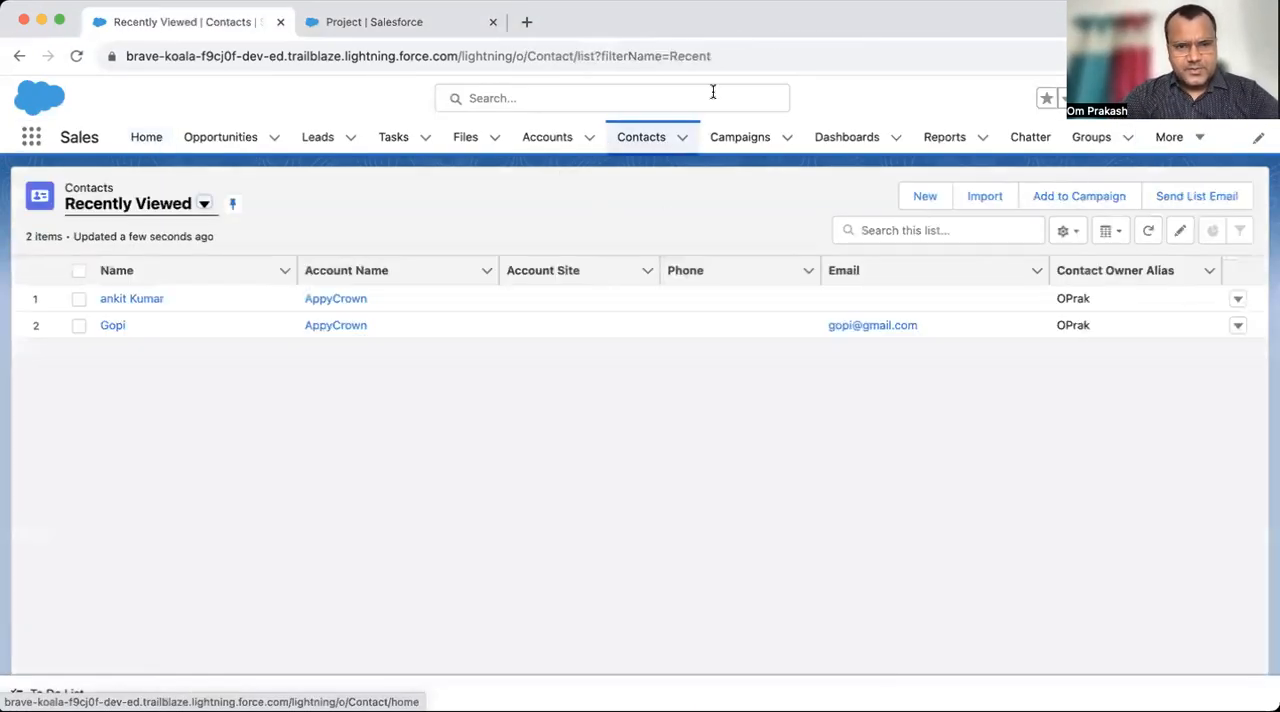
left_click(134, 302)
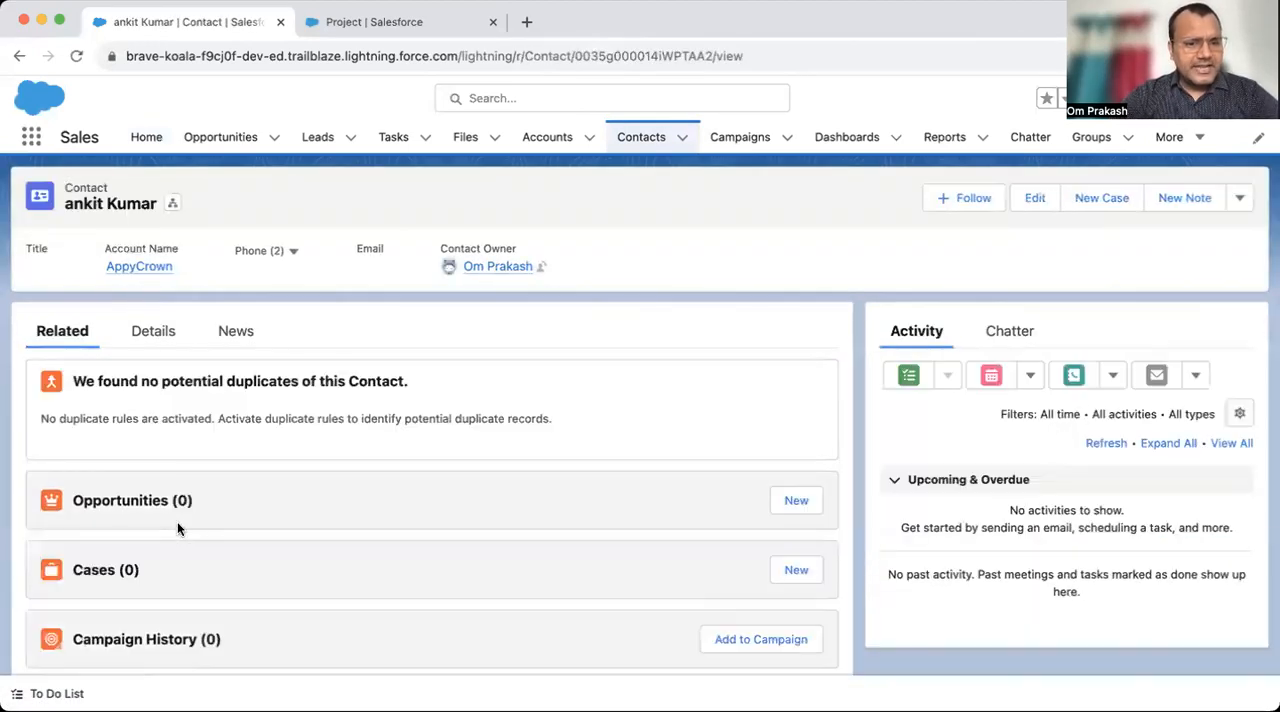
scroll(177, 521, "down", 2)
scroll(177, 521, "down", 2)
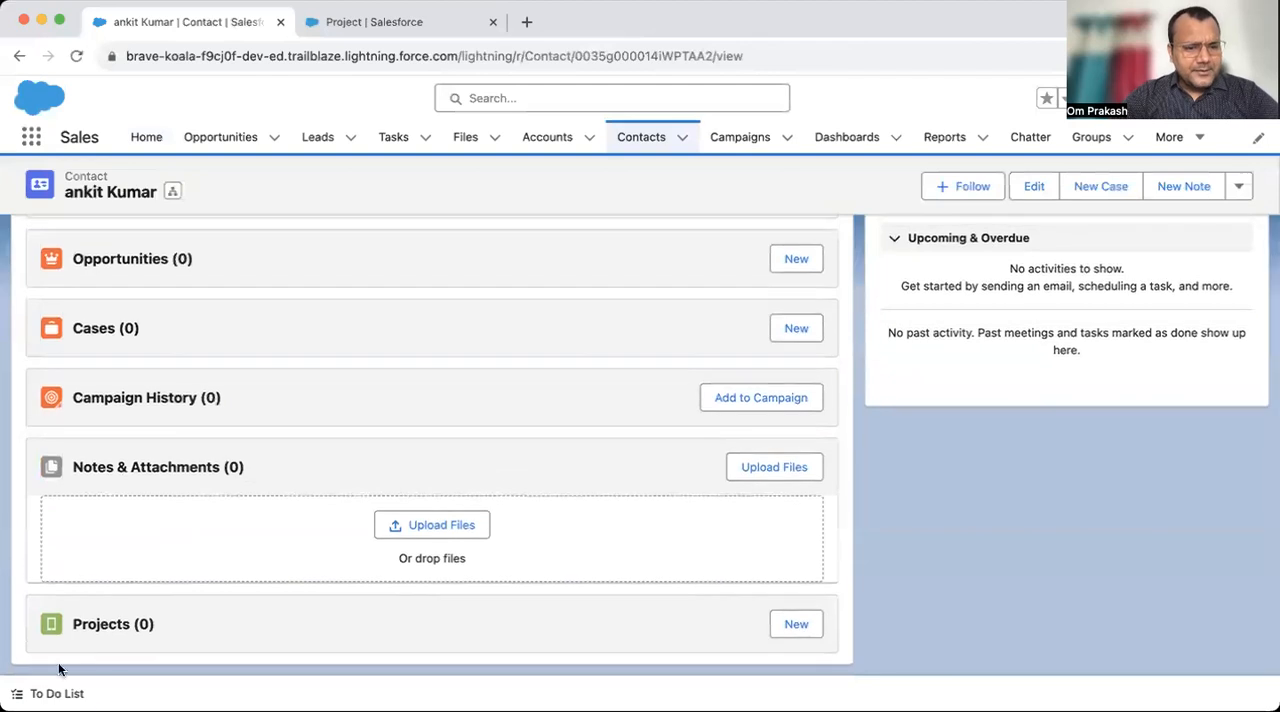
- Open the Demo Project record from the second recently viewed contact's related Projects list
left_click(643, 146)
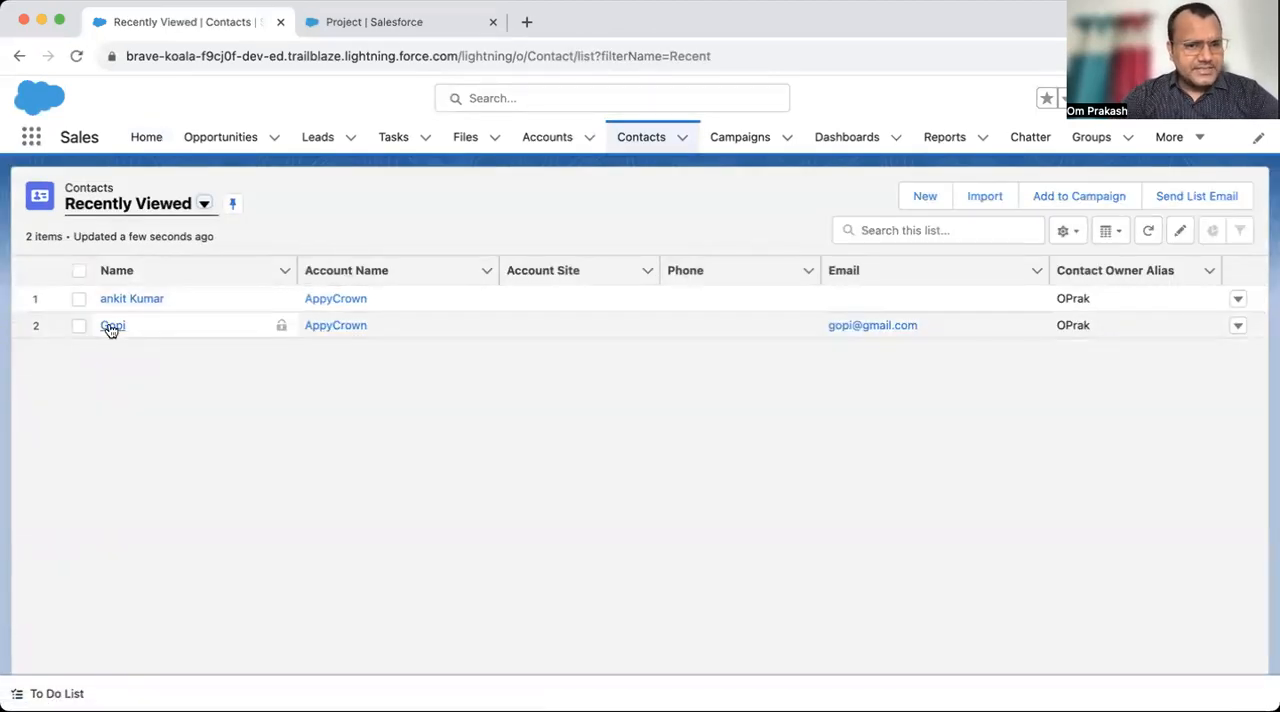
left_click(110, 326)
scroll(194, 486, "down", 10)
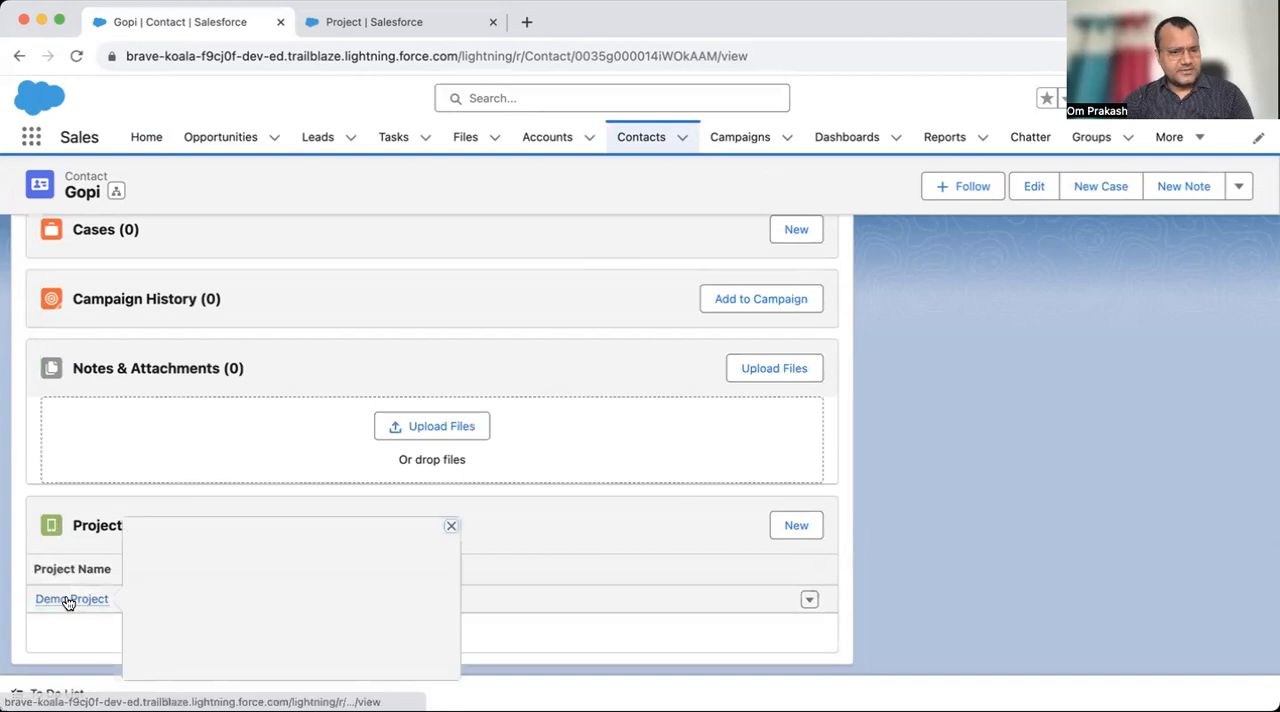
left_click(66, 598)
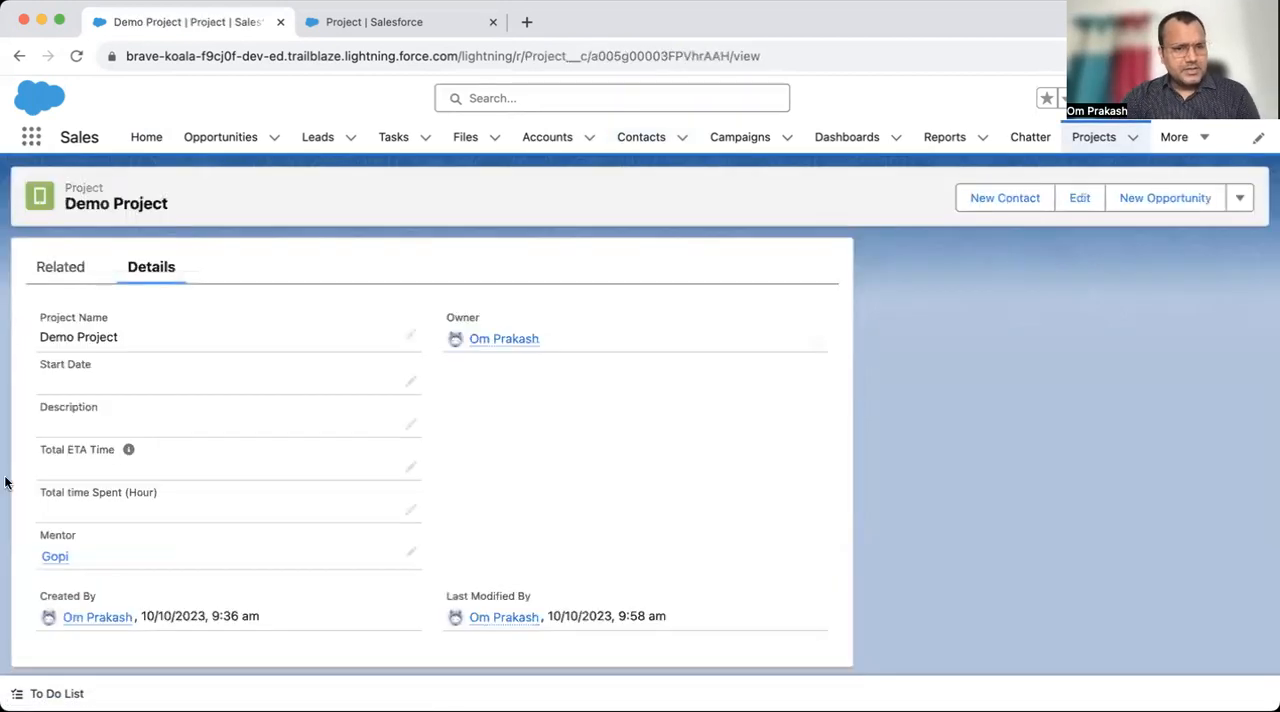
- Replace Demo Project's Mentor with the contact whose related Projects list is empty, and save the record
left_click(411, 556)
left_click(403, 573)
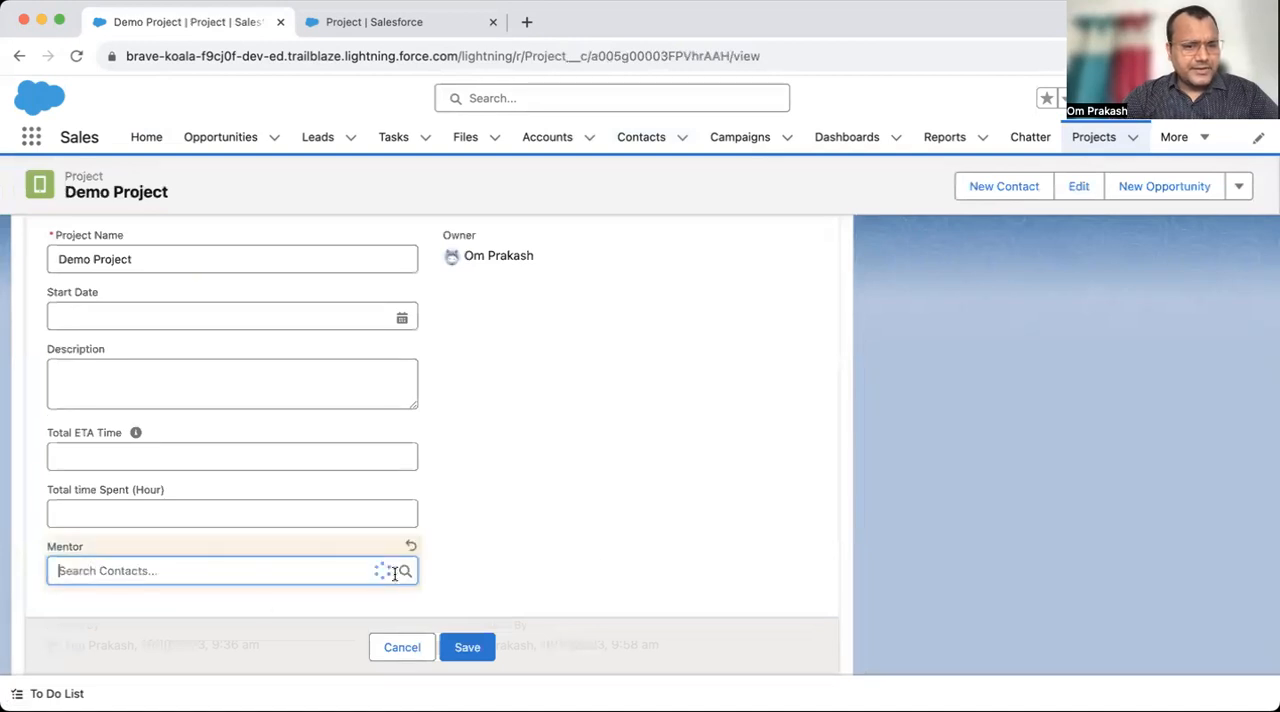
left_click(136, 514)
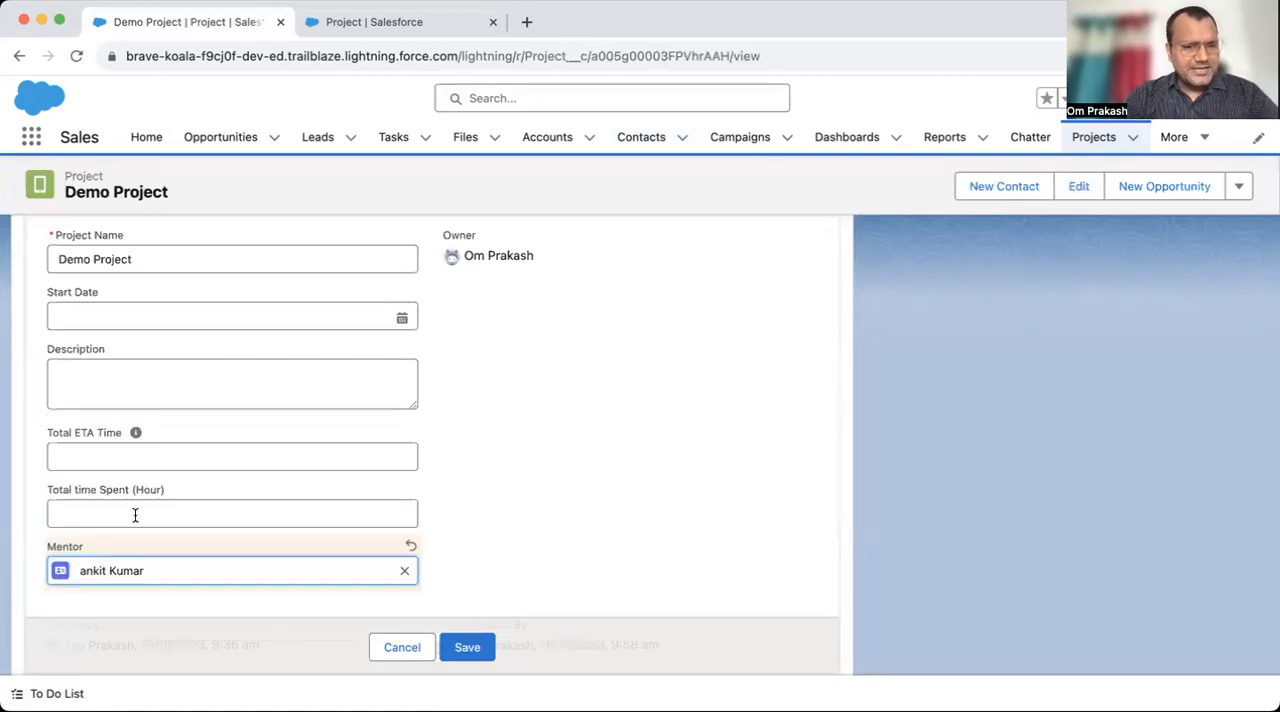
left_click(466, 648)
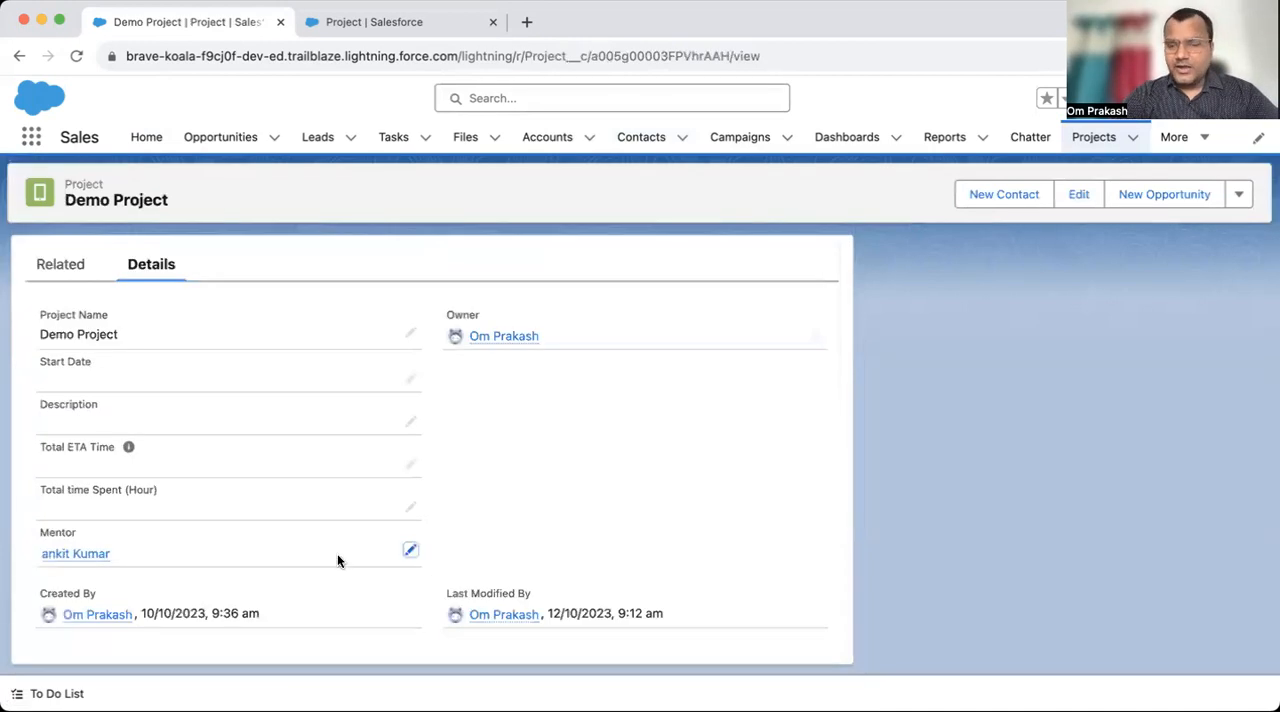
- Delete the Mentor lookup field from the Project object in Object Manager
left_click(392, 34)
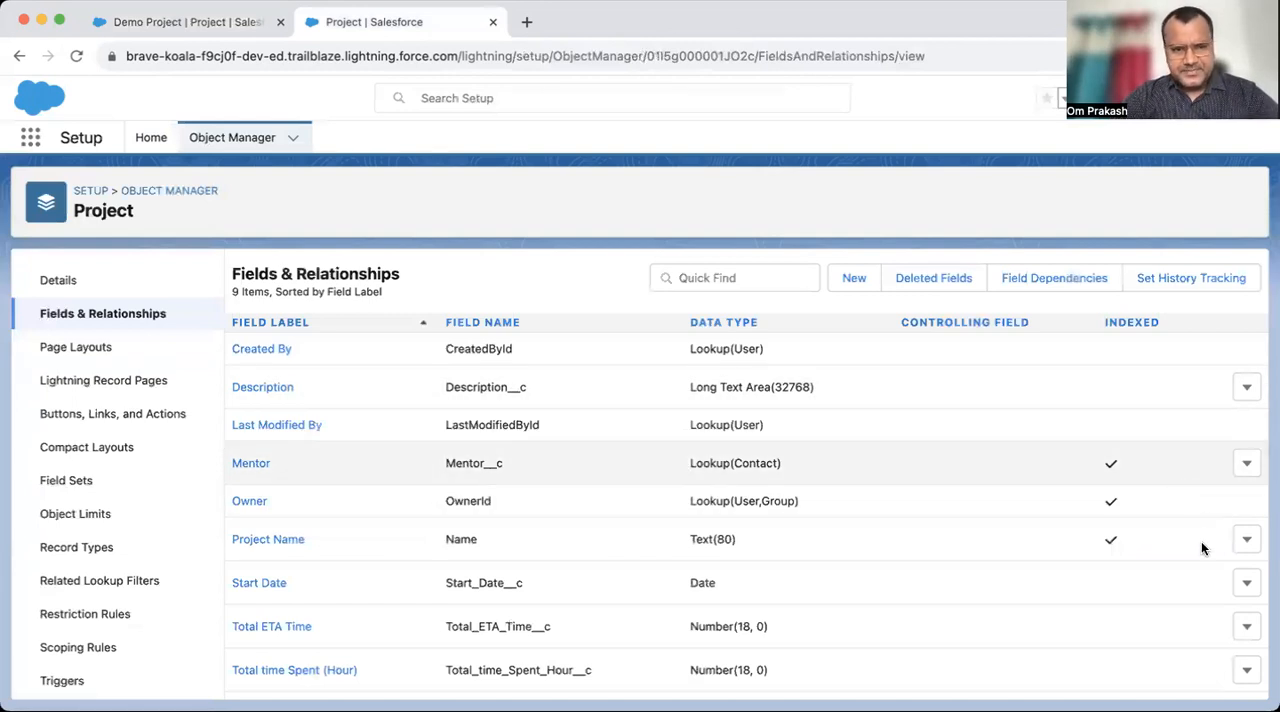
double_click(603, 464)
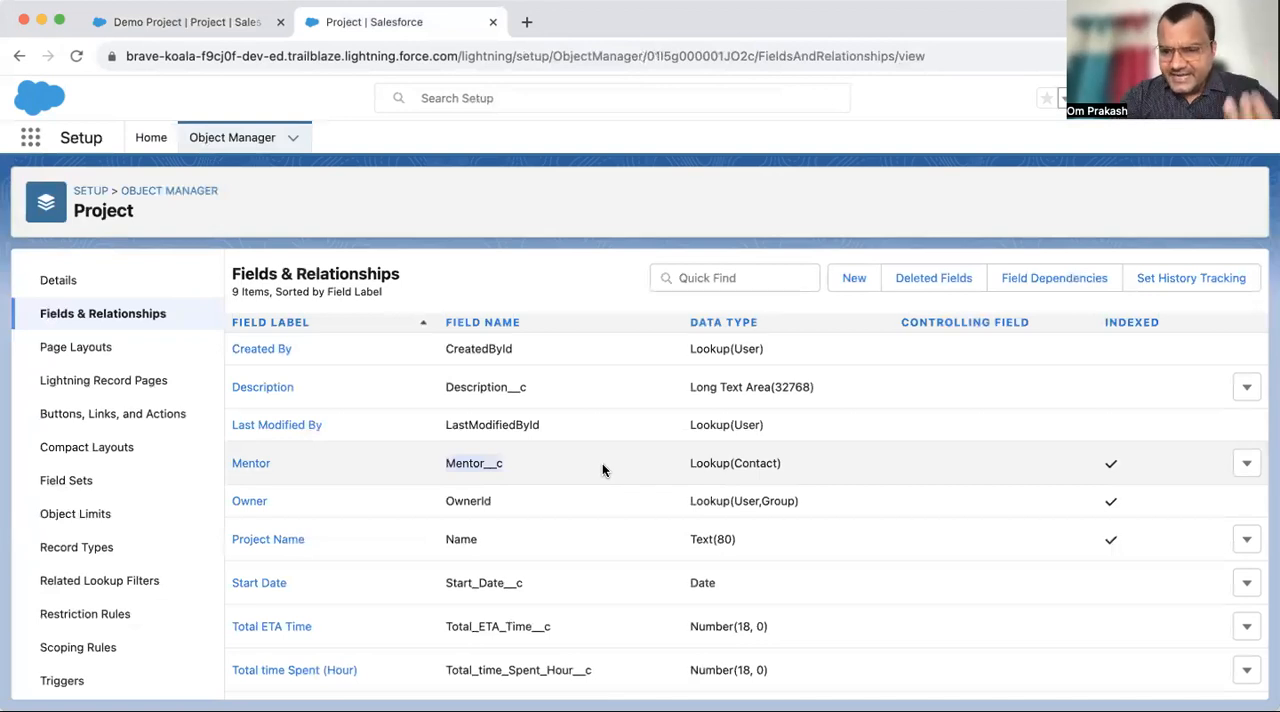
left_click(662, 468)
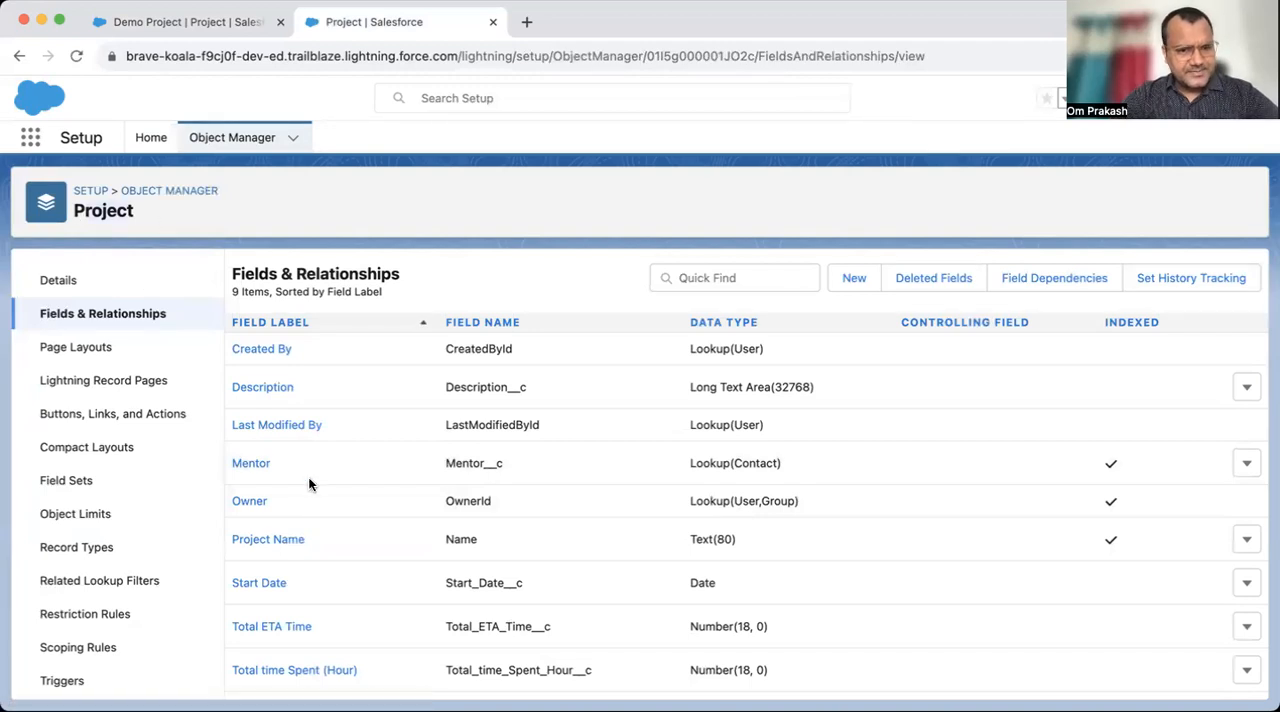
left_click(1247, 463)
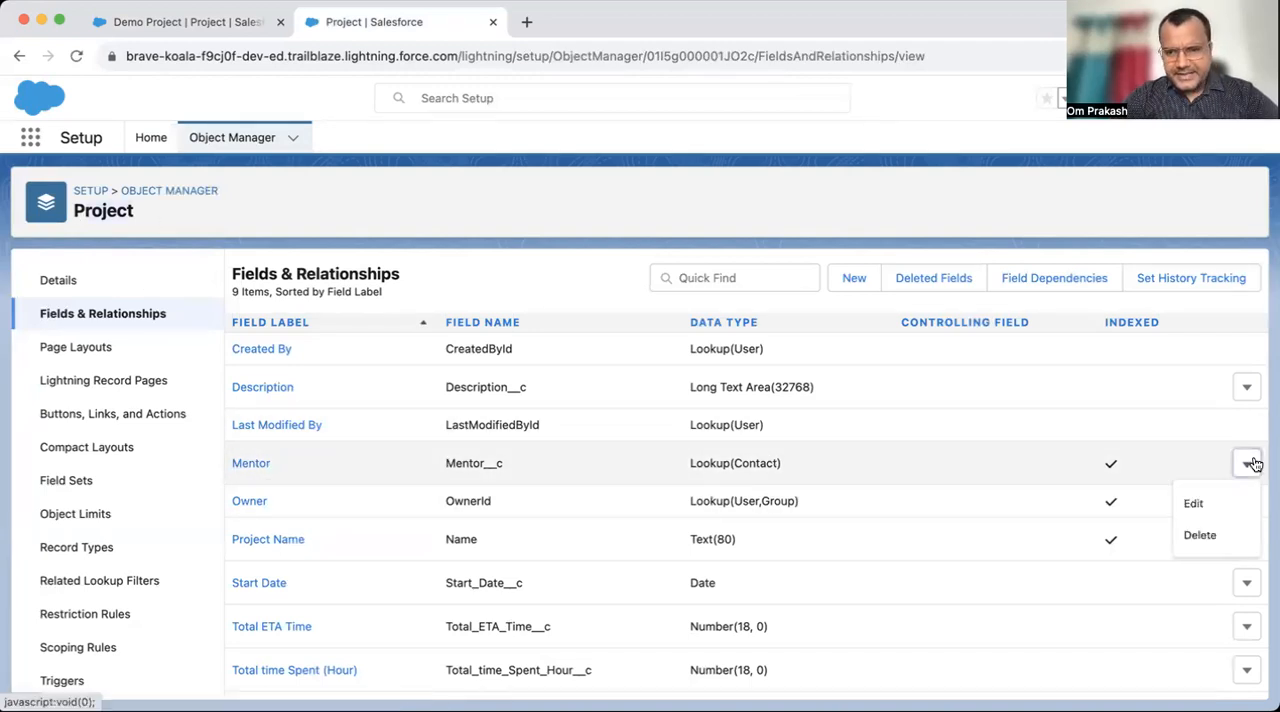
left_click(1197, 532)
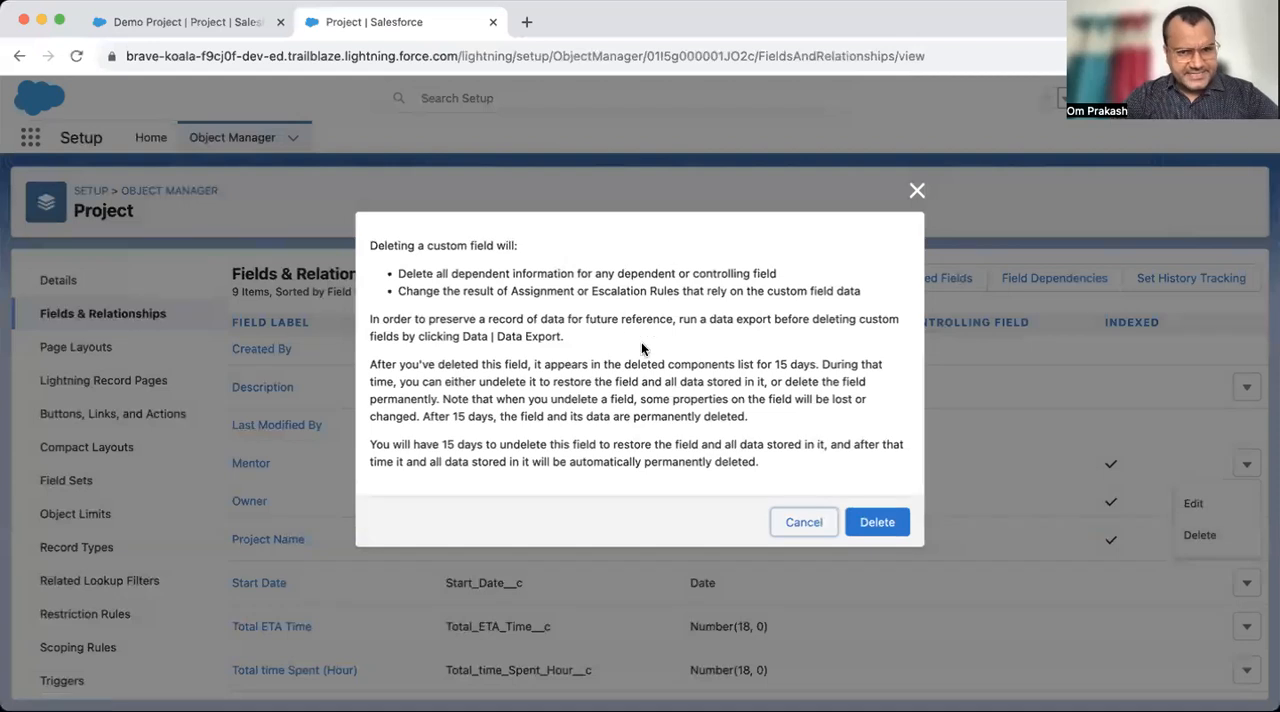
left_click(873, 524)
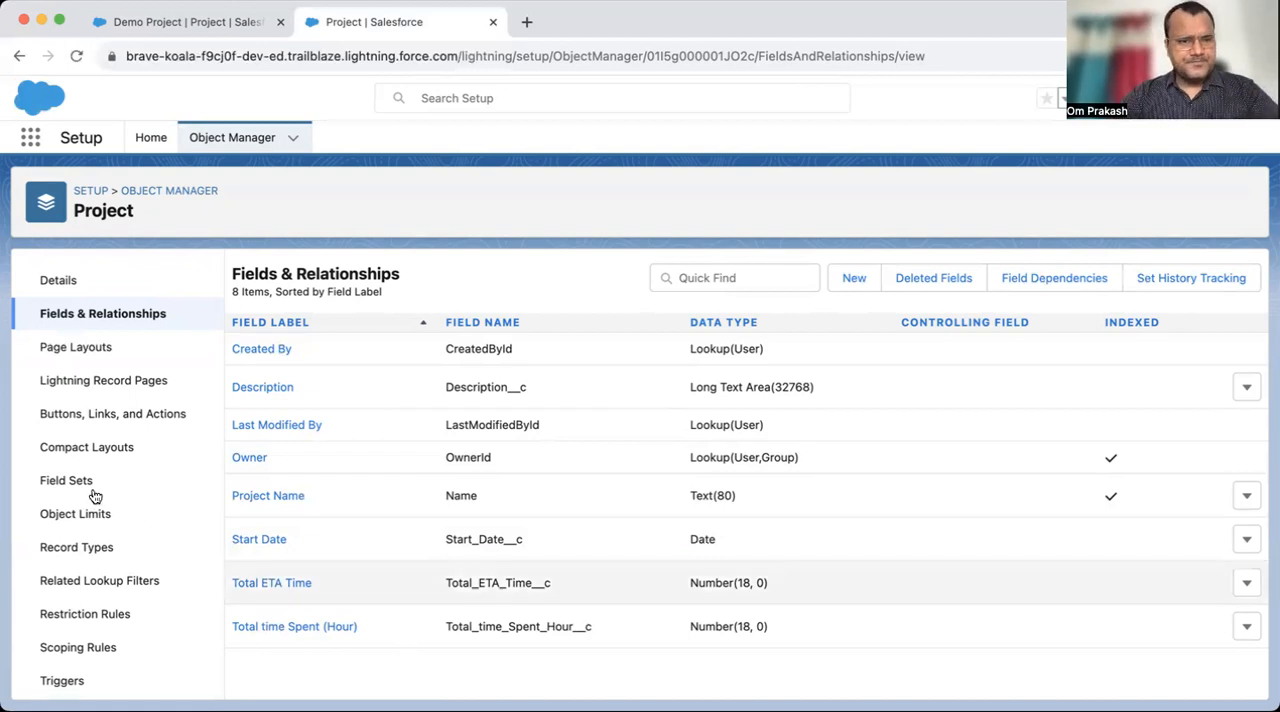
- Check the New Project form in the Sales app for the deleted Mentor field, and close the form without saving
left_click(169, 20)
left_click(1092, 137)
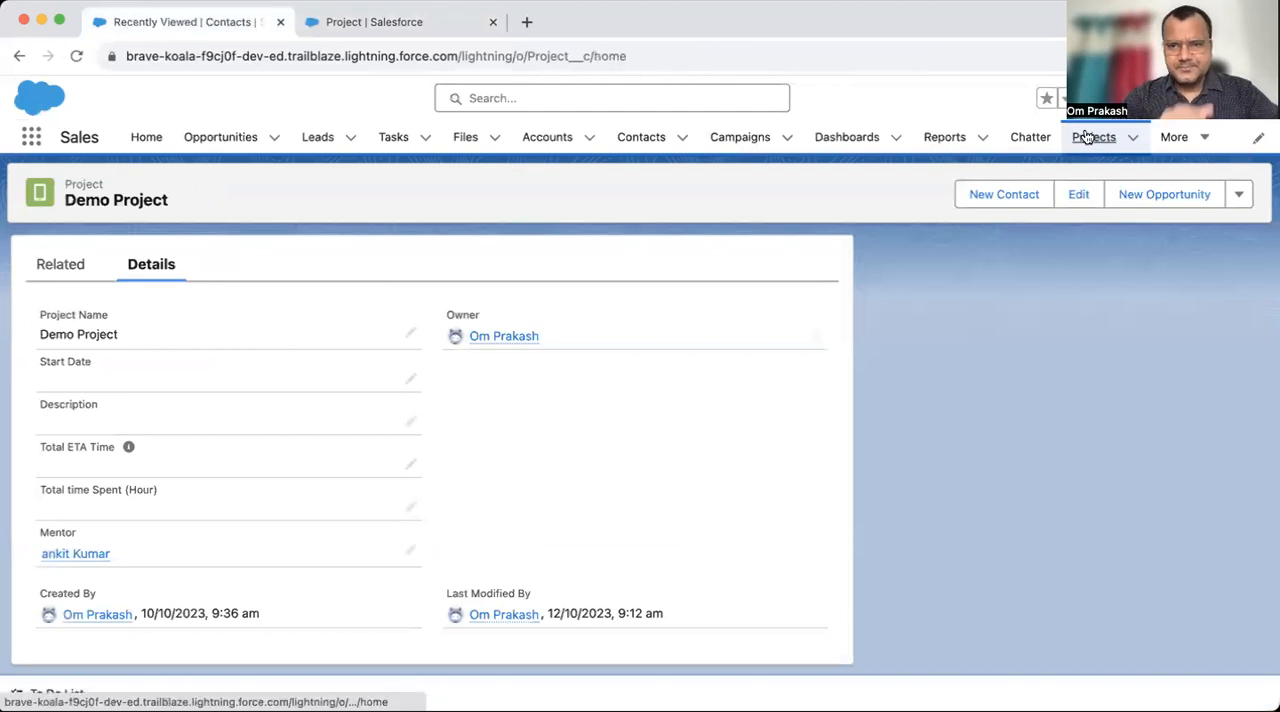
left_click(1061, 203)
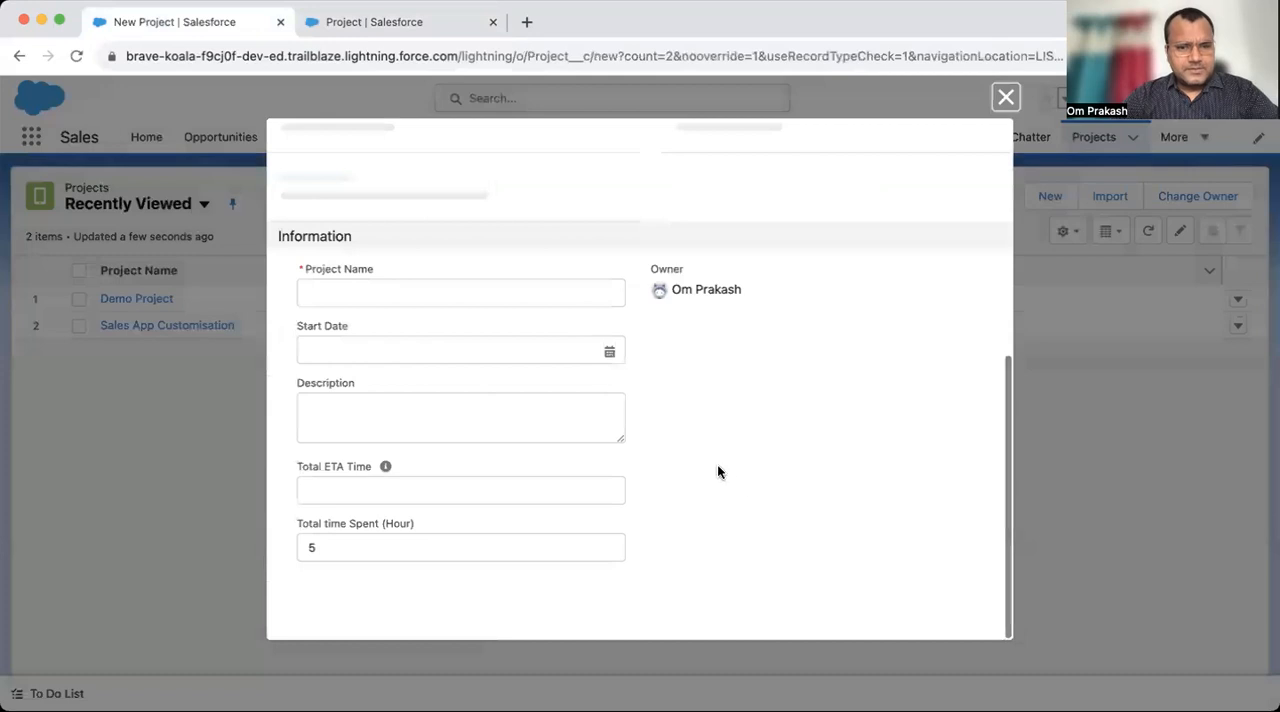
left_click(1004, 98)
left_click(1048, 196)
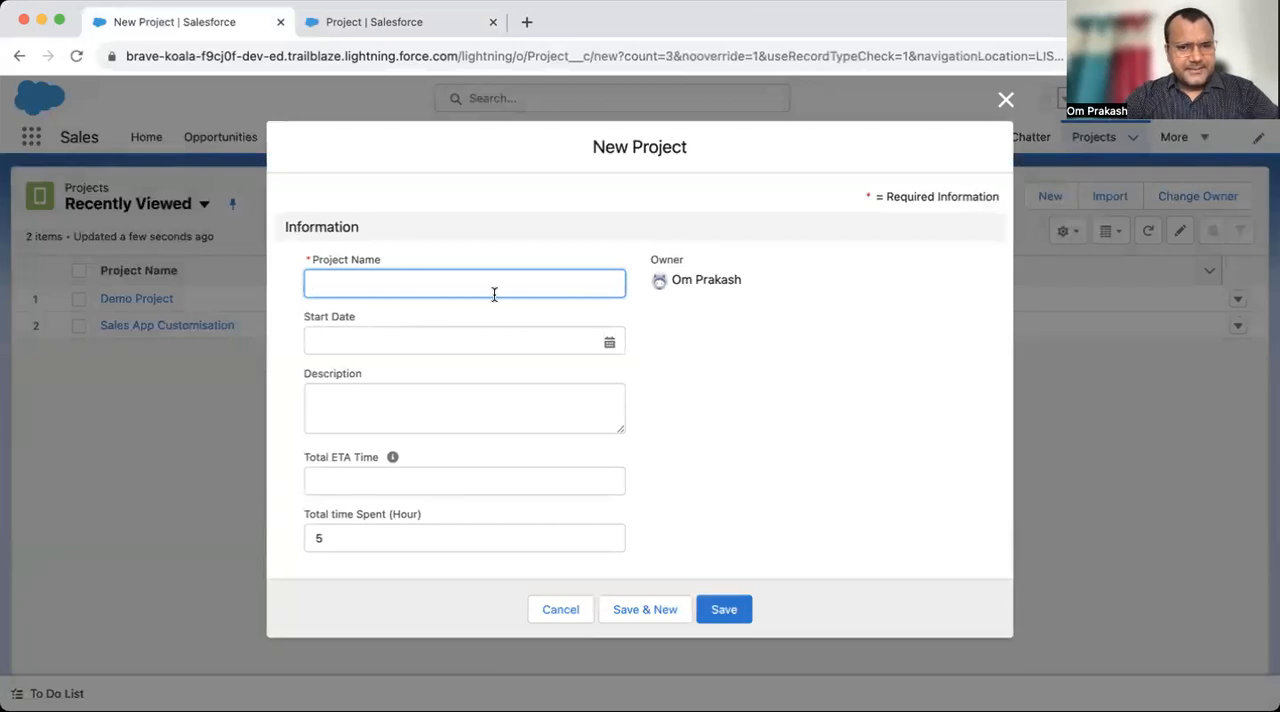
left_click(721, 521)
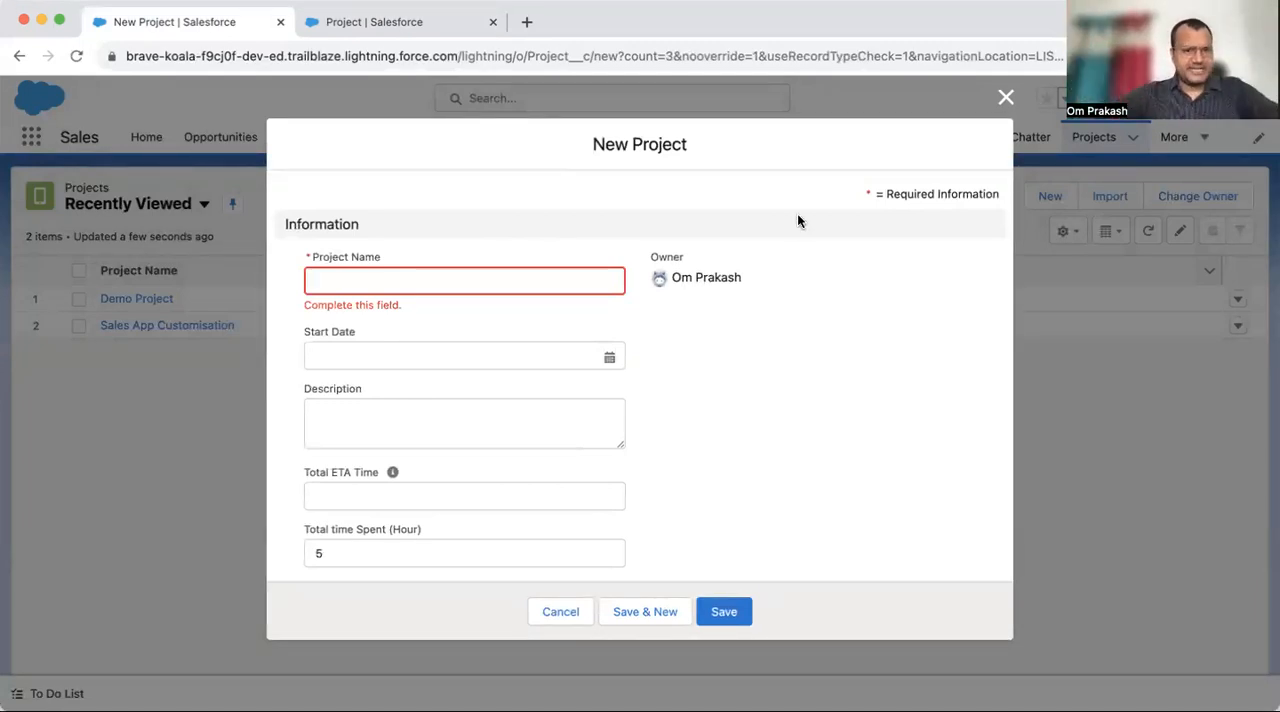
left_click(1004, 100)
- Look through the Projects and Contacts lists and recheck the blank project form for any link to Contact
left_click(1090, 148)
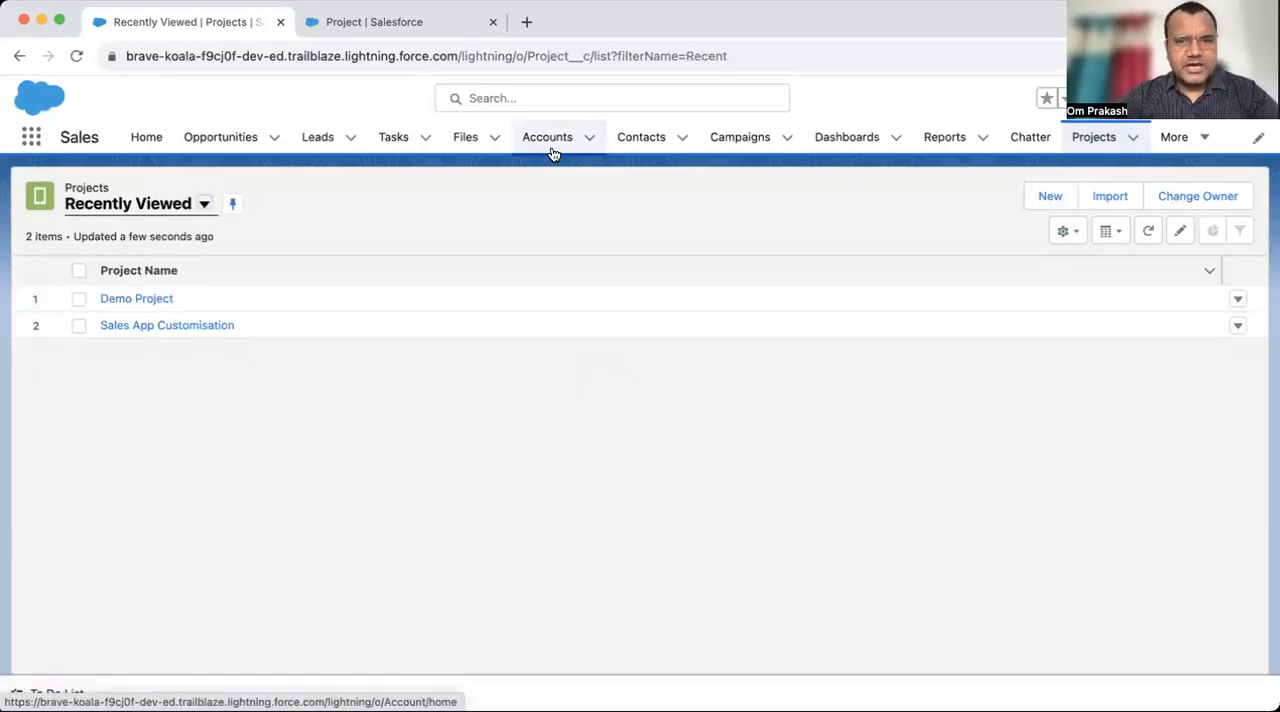
left_click(648, 141)
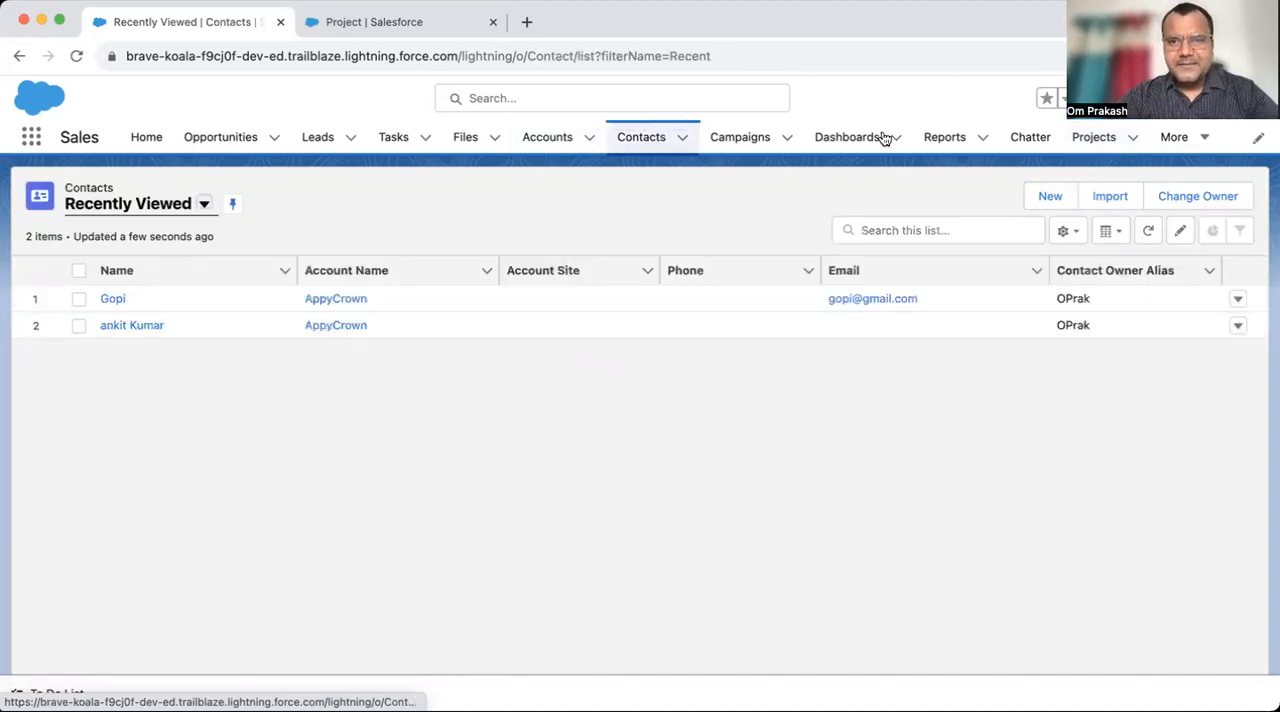
left_click(1094, 137)
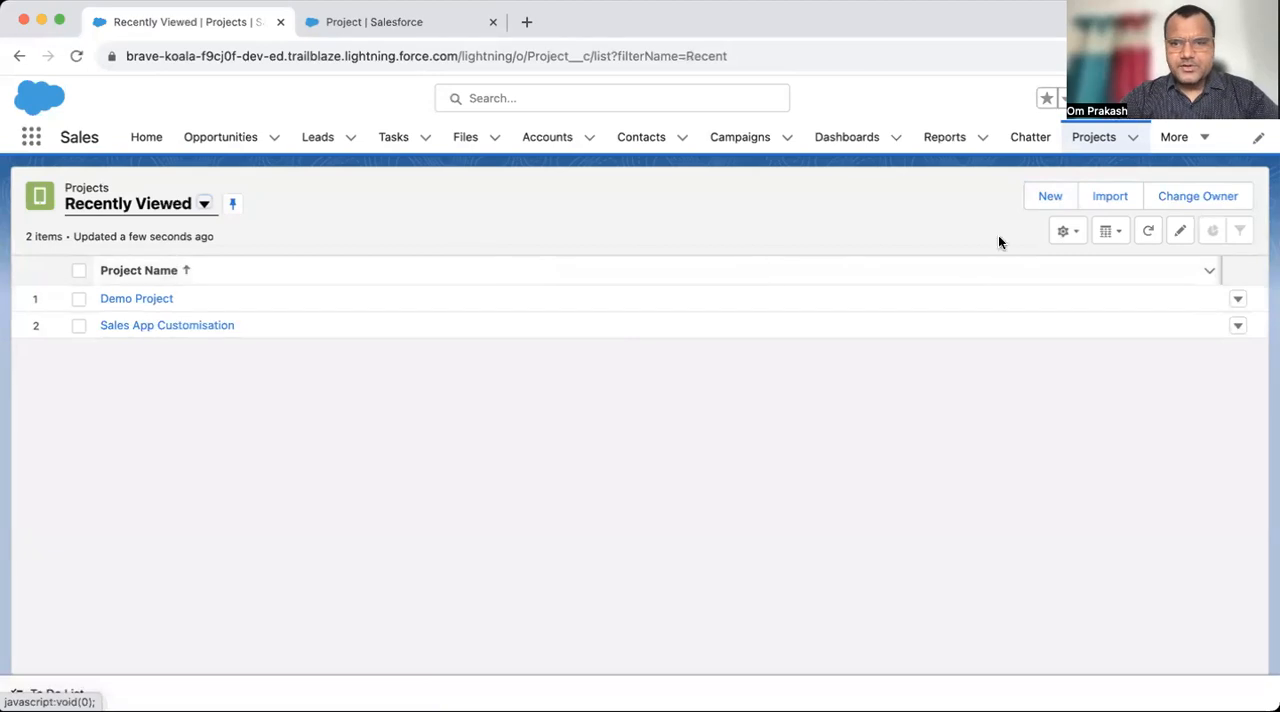
left_click(1050, 197)
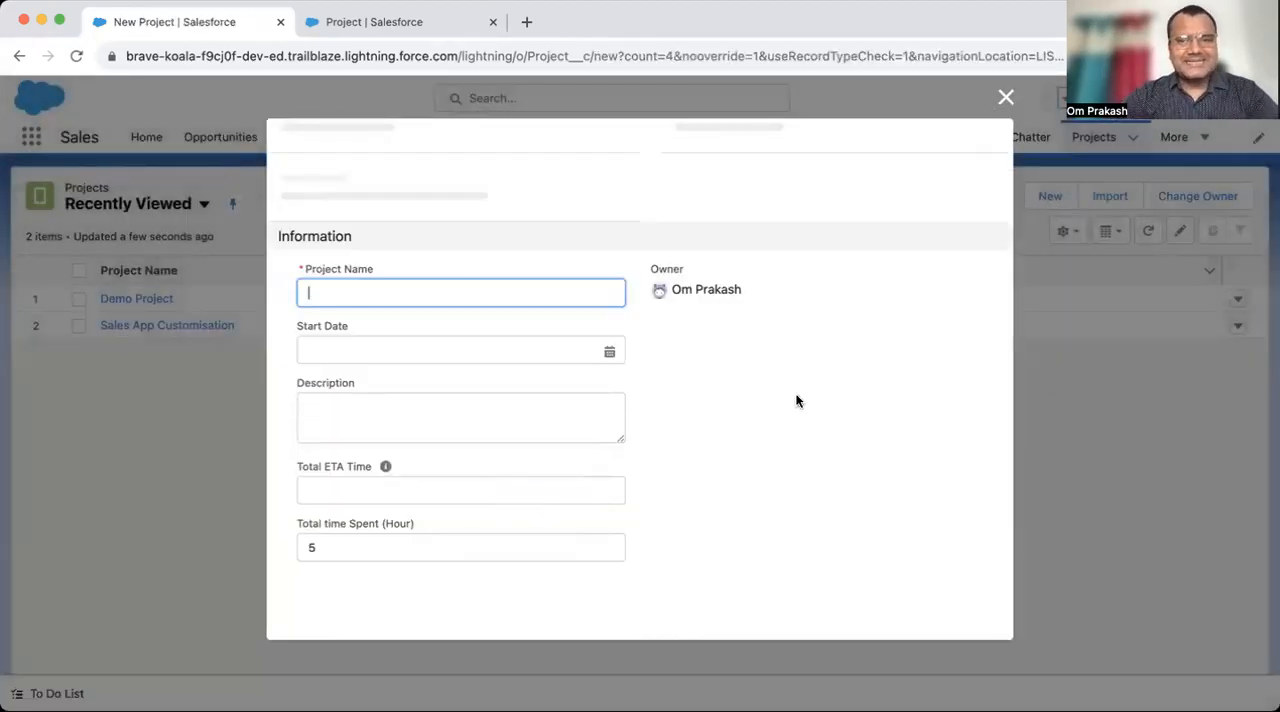
left_click(1005, 100)
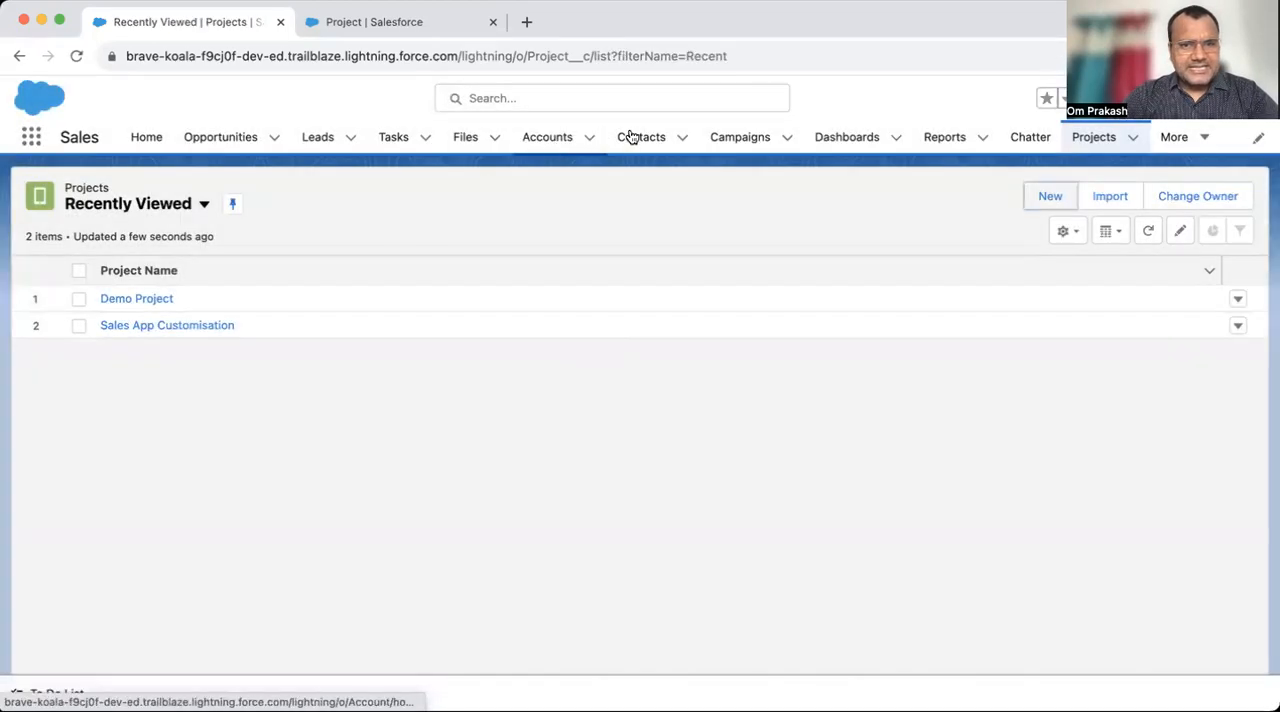
- Review the Contacts list alongside the Project object's remaining fields, ending on the Contacts list
left_click(643, 140)
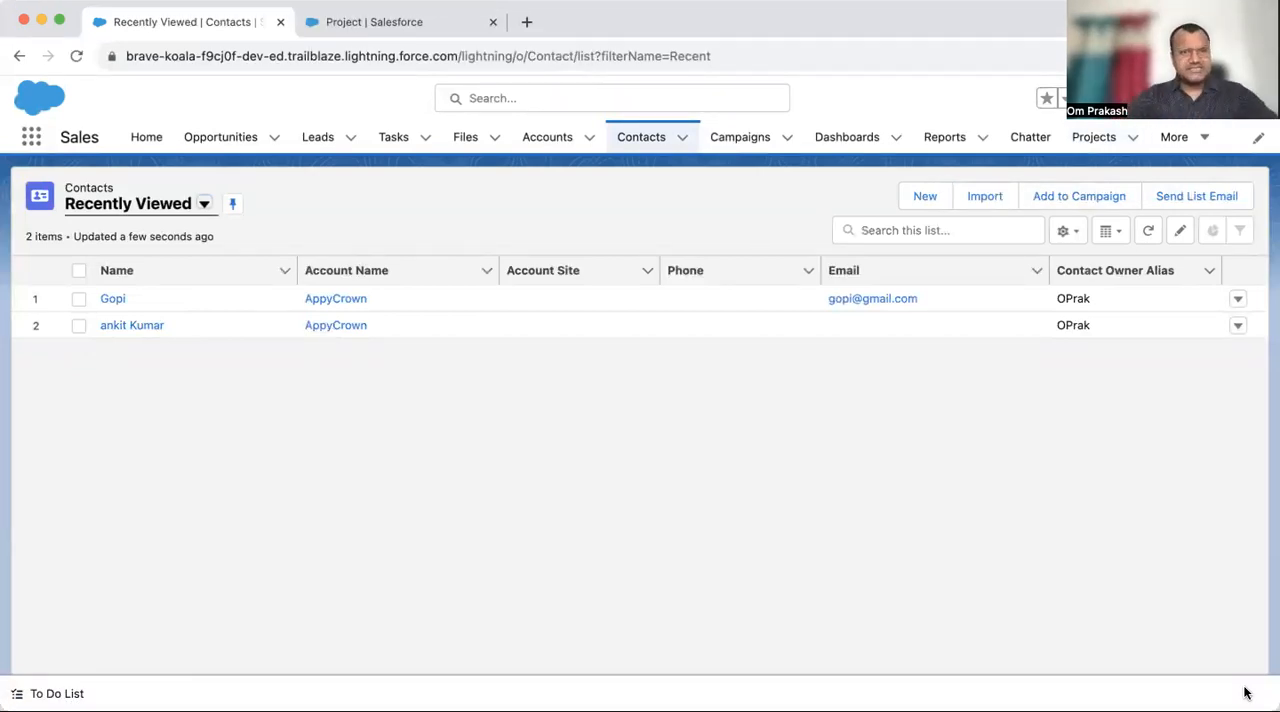
left_click(377, 24)
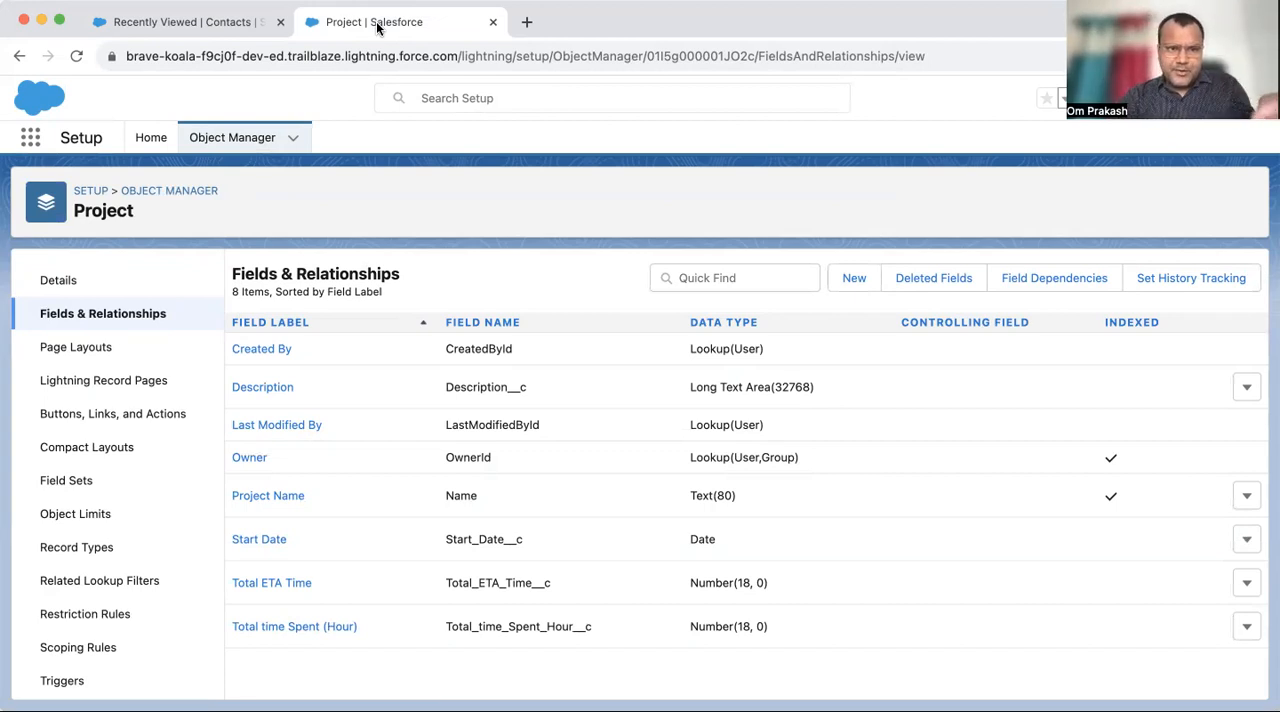
left_click(180, 21)
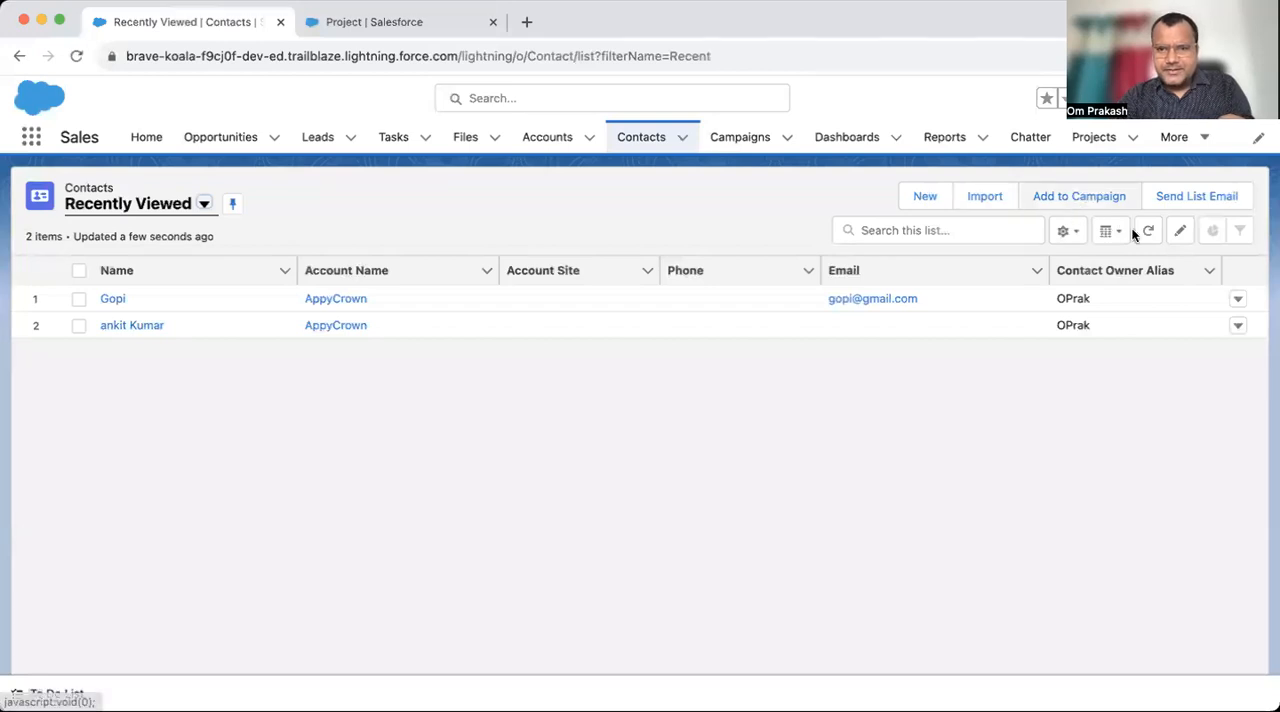
- Look at the blank New Project form from the Projects list again, and close it without saving
left_click(1095, 146)
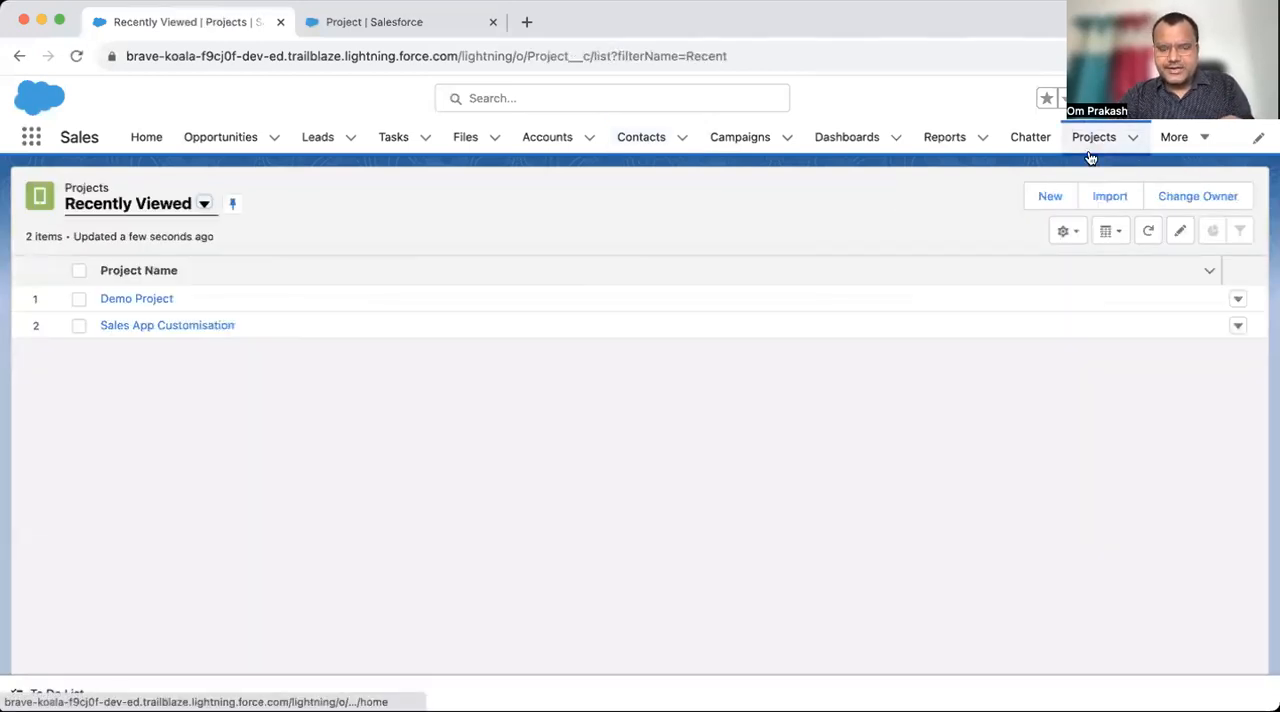
left_click(1051, 202)
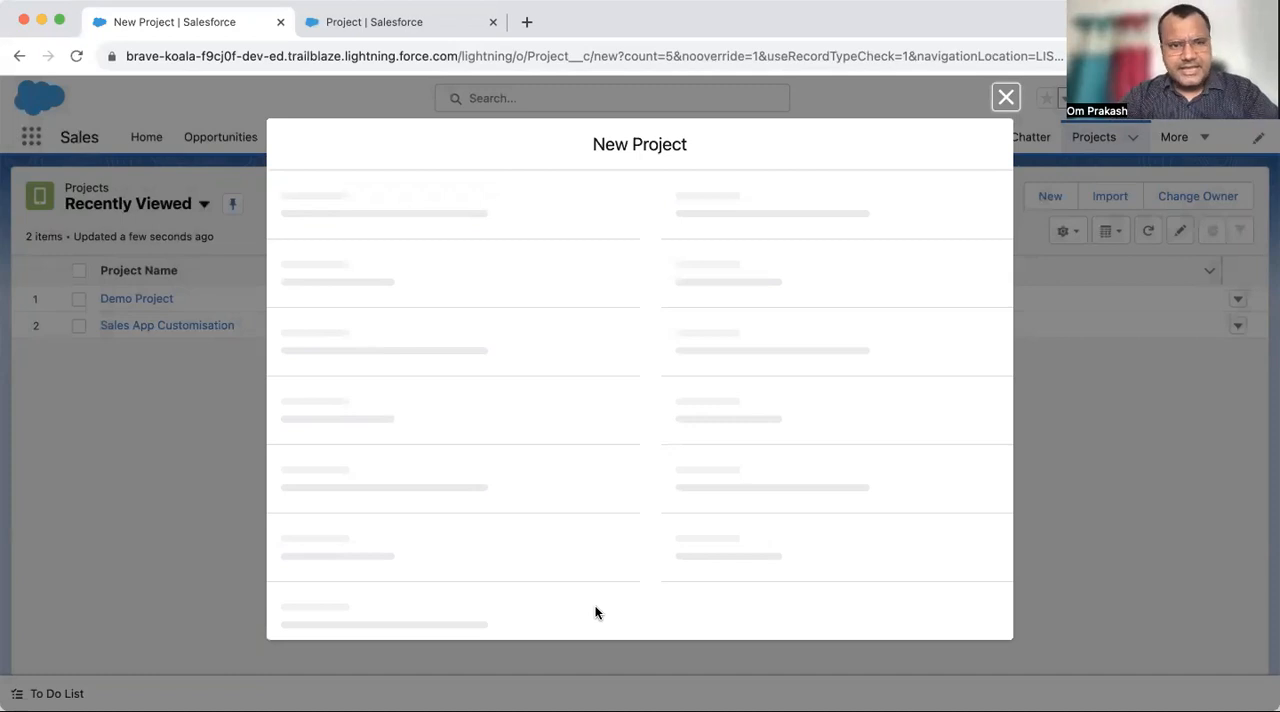
left_click(1008, 96)
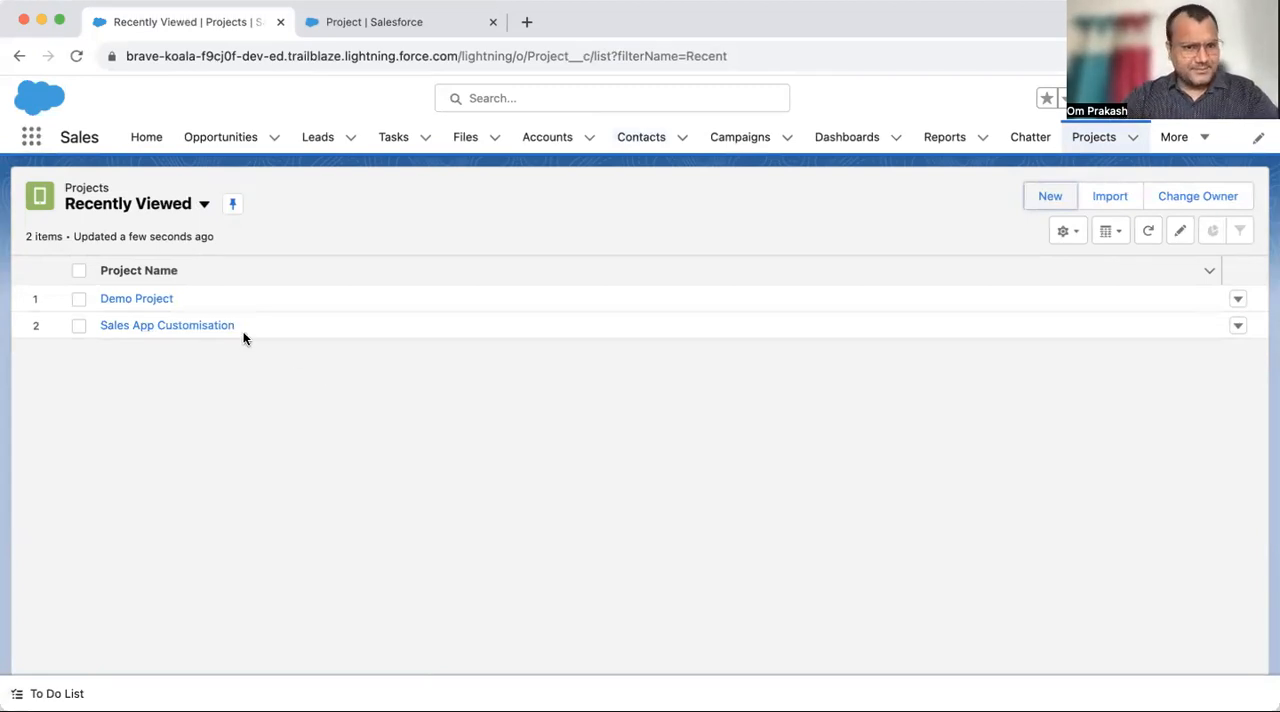
- Open the Demo Project record, enter the owner's first name as its Description, and save
left_click(141, 298)
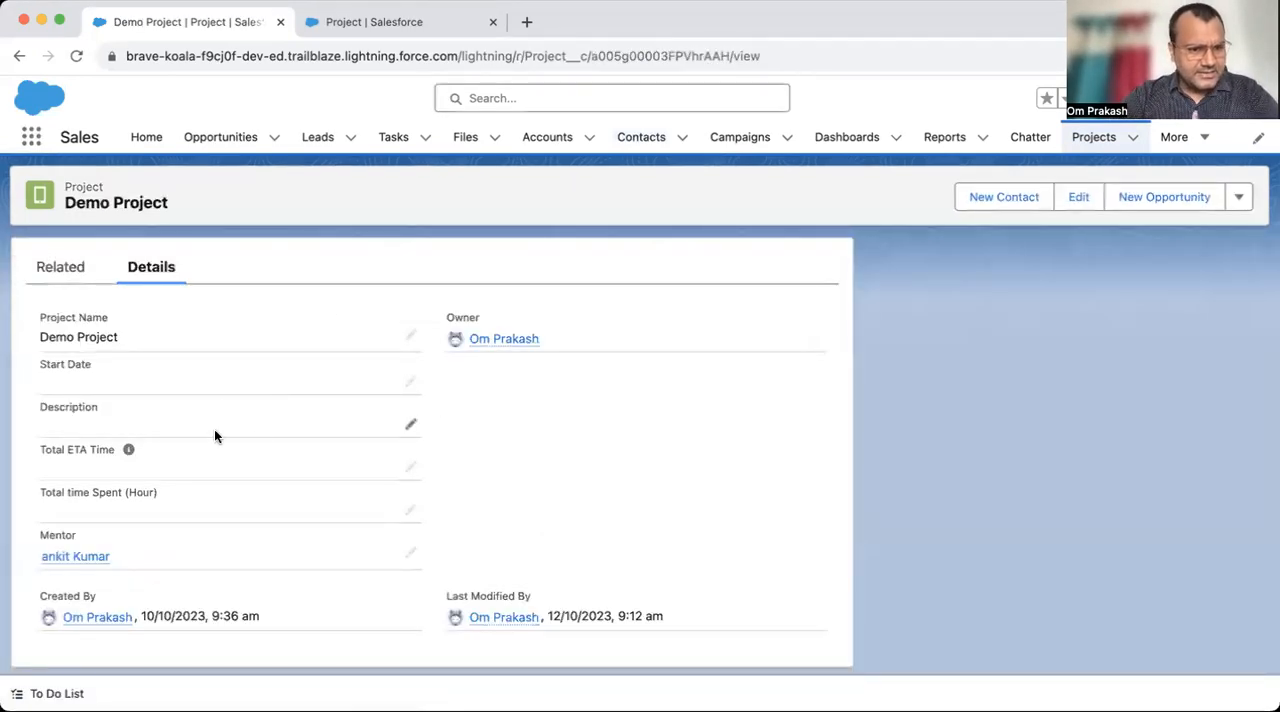
left_click(409, 434)
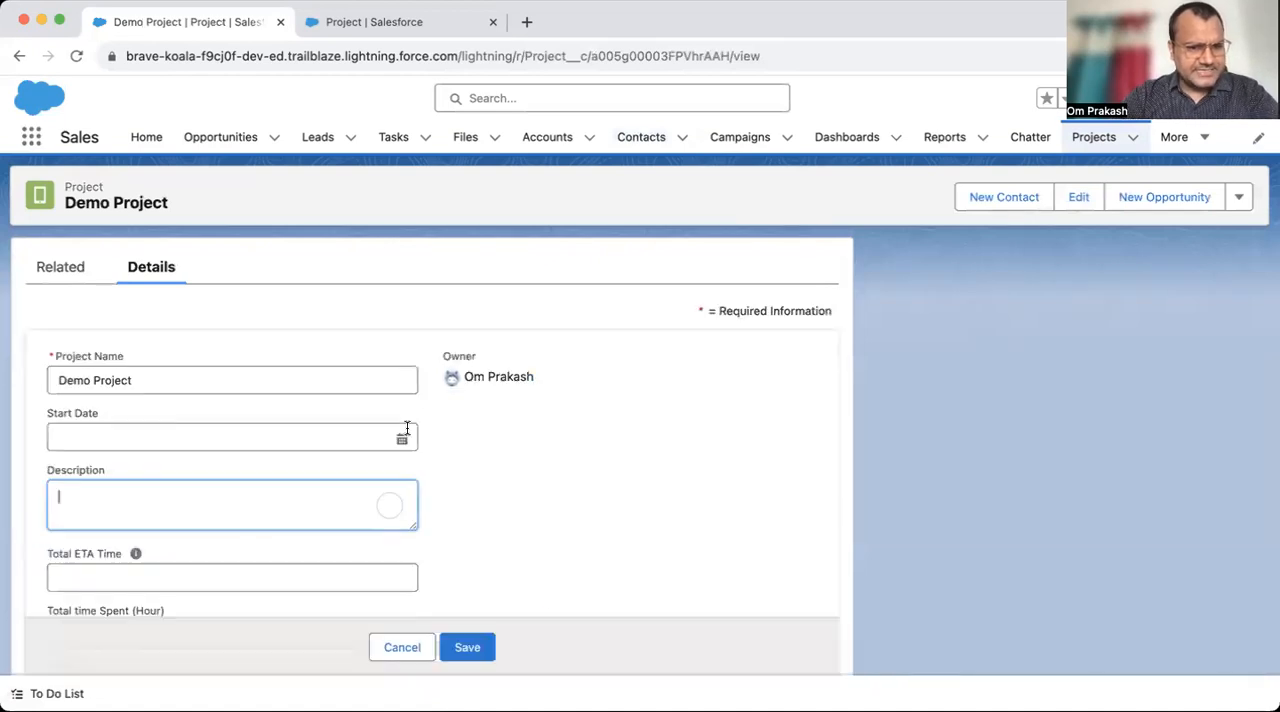
type("Om")
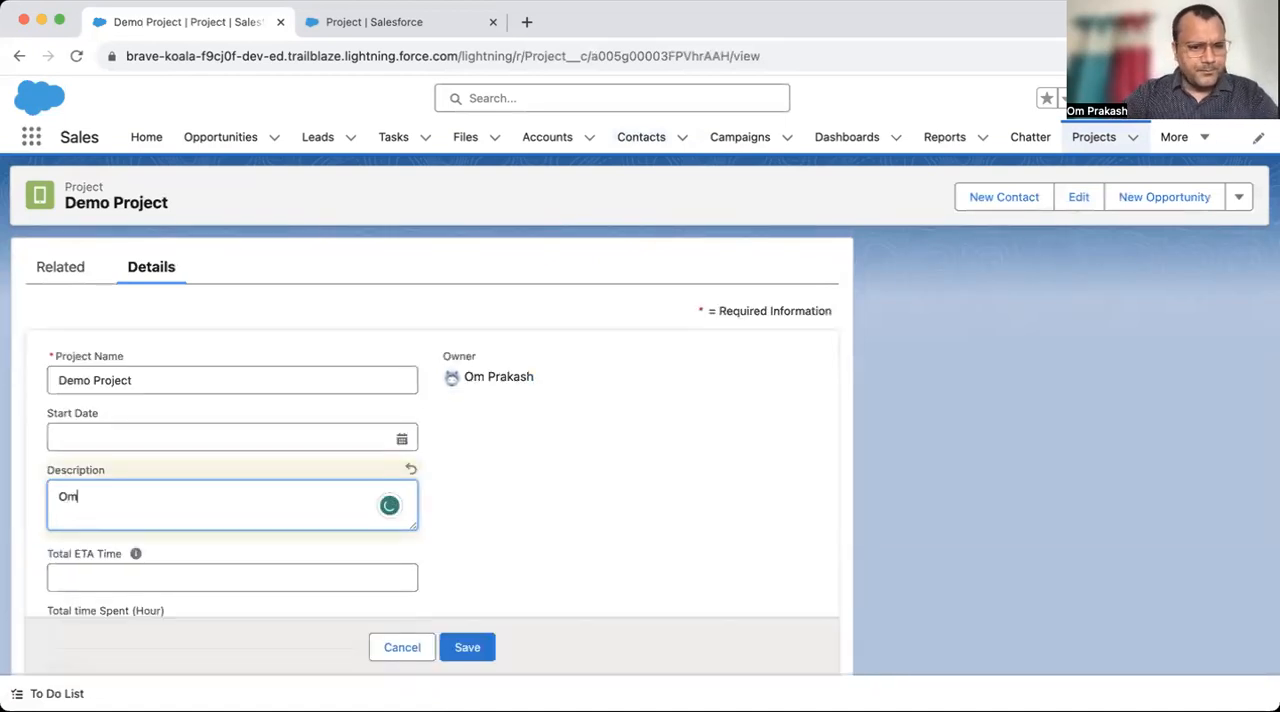
left_click(478, 649)
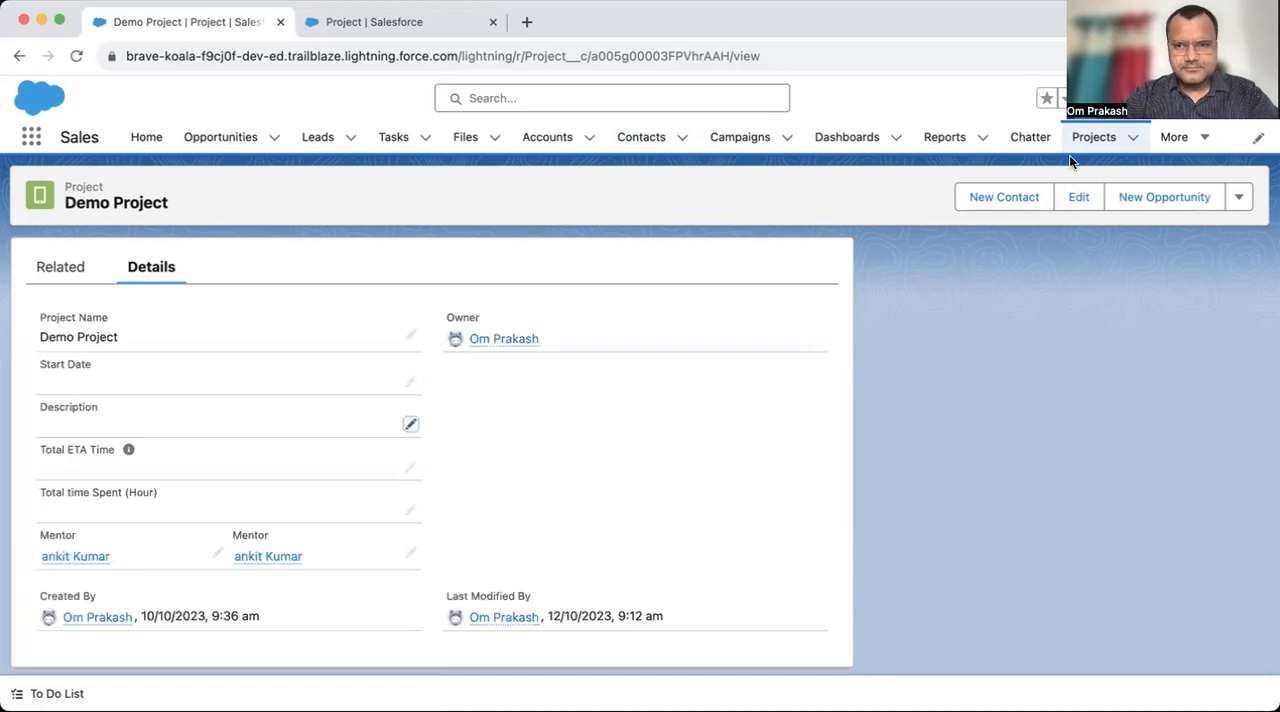
- Replace the Description of the Sales App Customisation project with the owner's first name, and save the record
left_click(1093, 137)
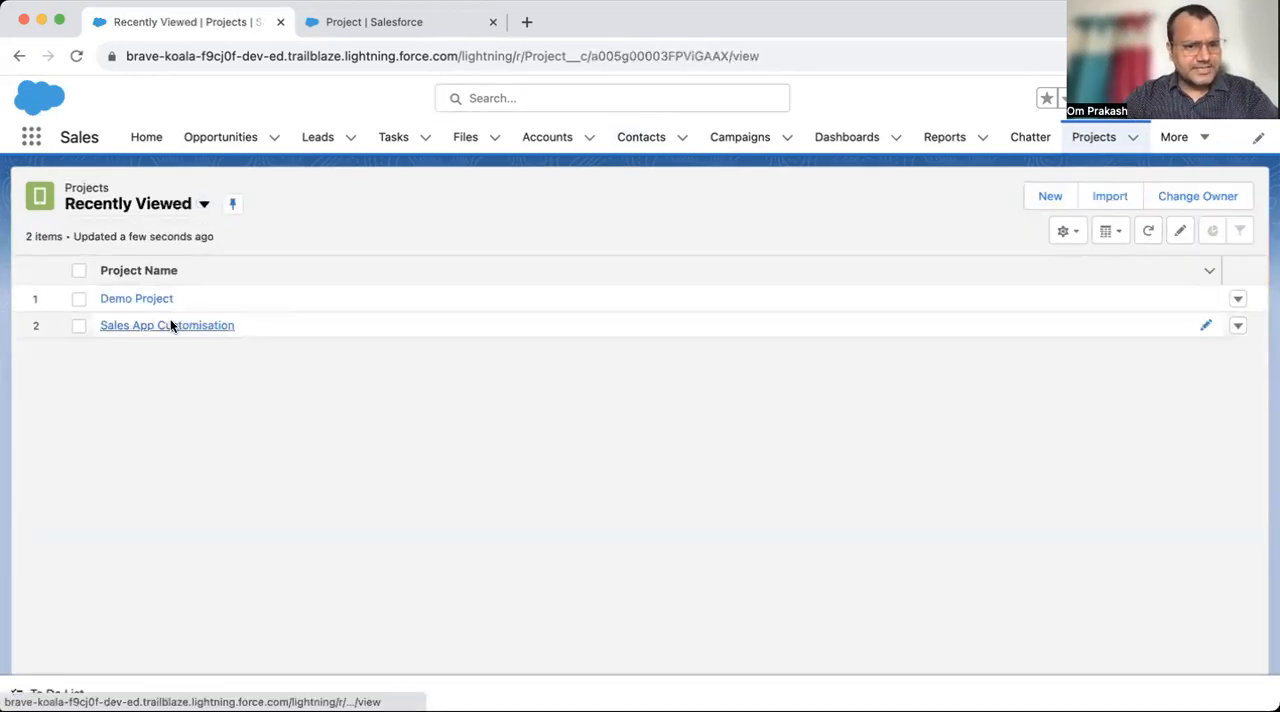
left_click(171, 323)
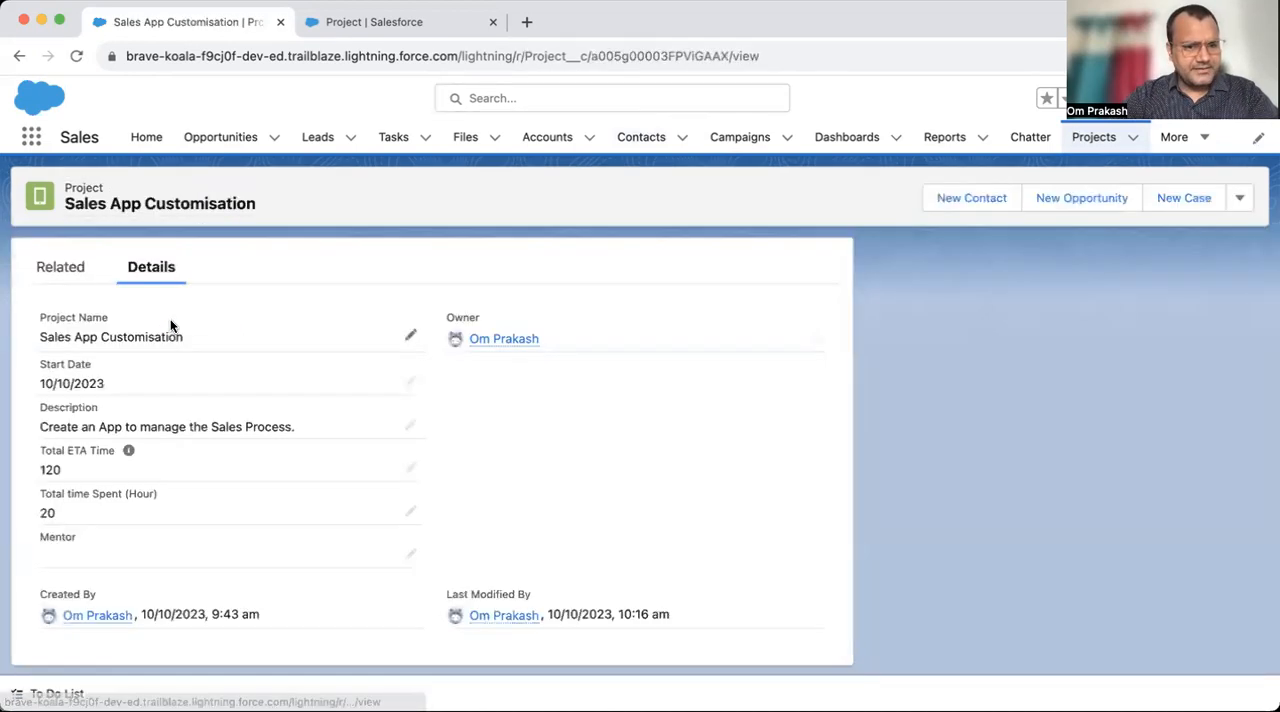
left_click(409, 424)
key("super+a")
type("Om")
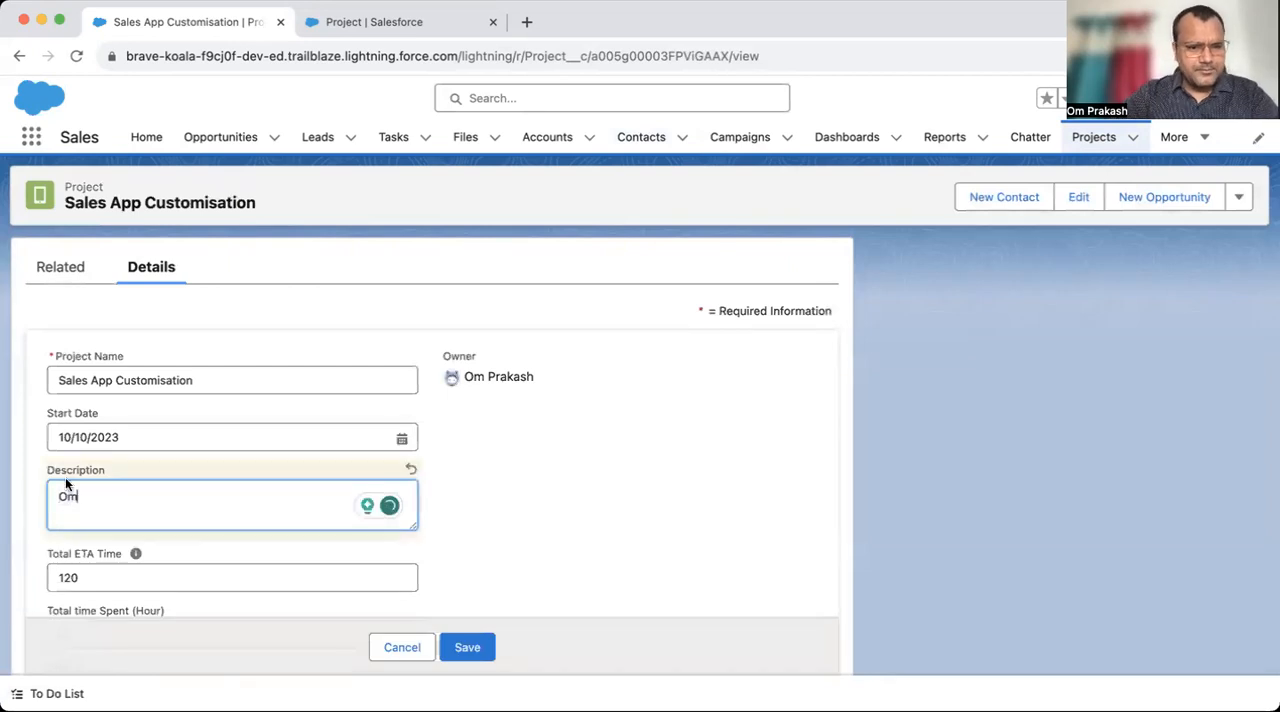
left_click(451, 646)
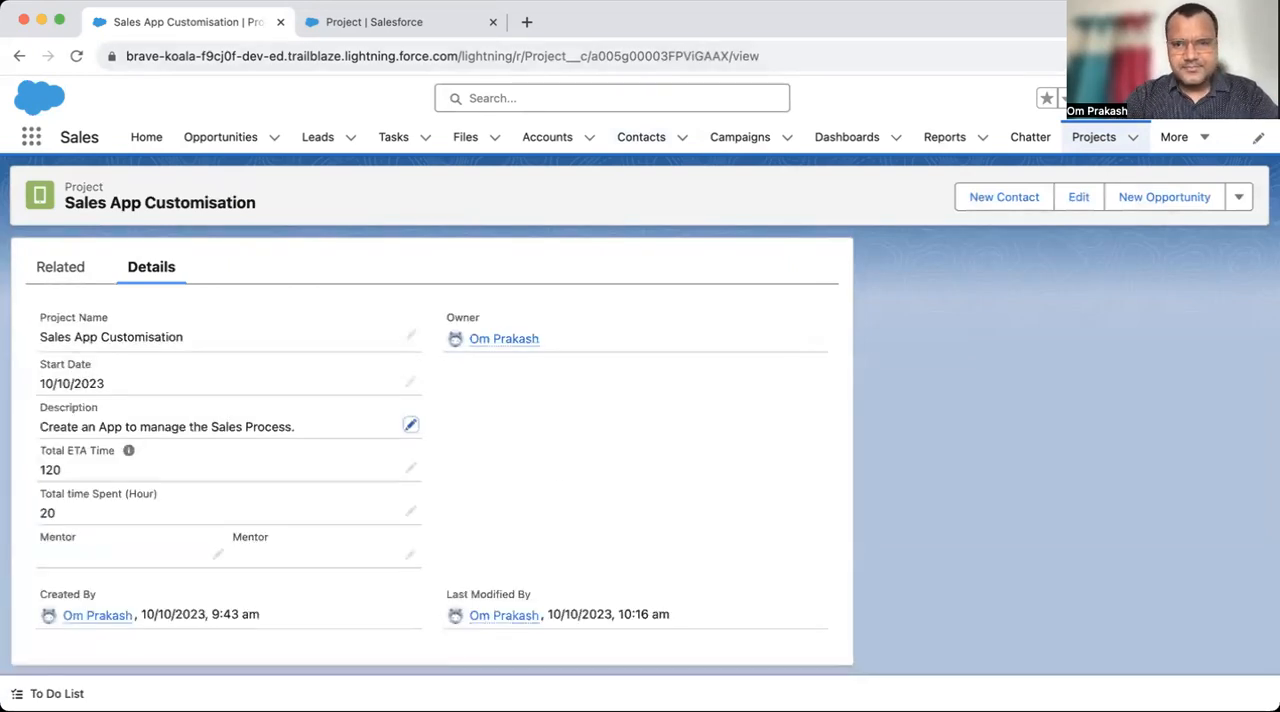
- Return to the Projects list and open the Project object's setup page from there for editing
left_click(1087, 148)
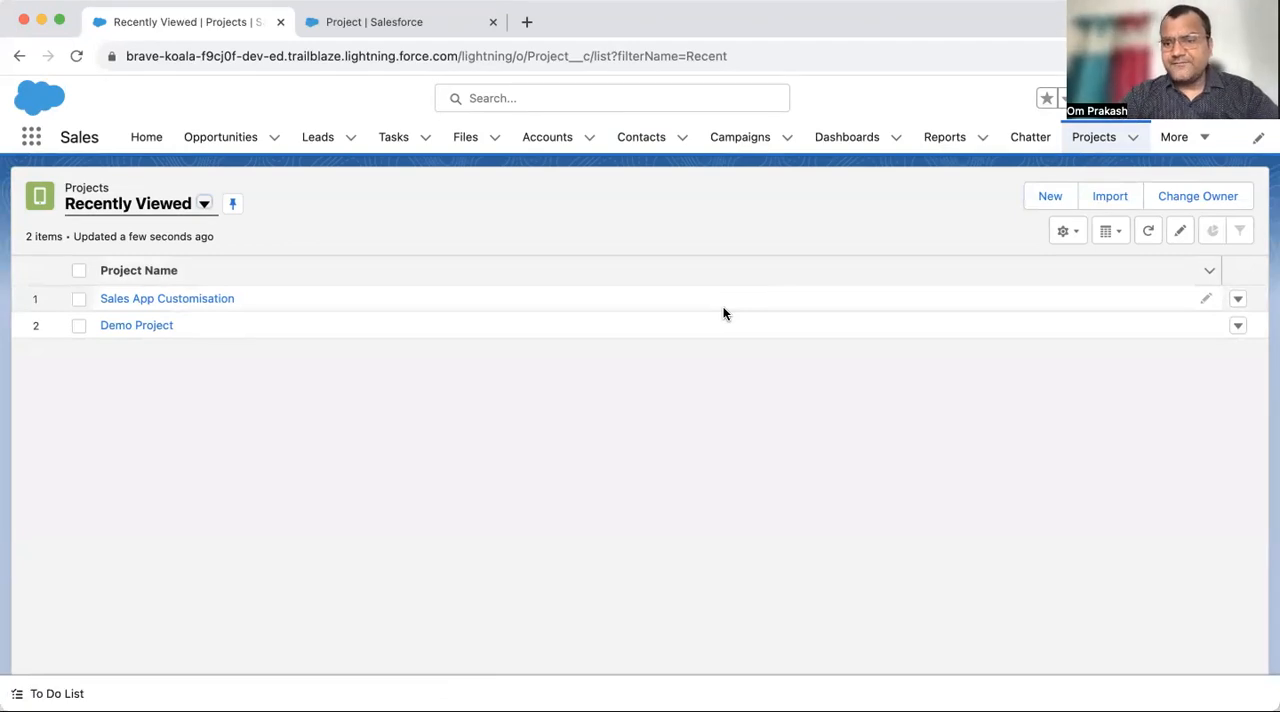
left_click(423, 31)
left_click(200, 26)
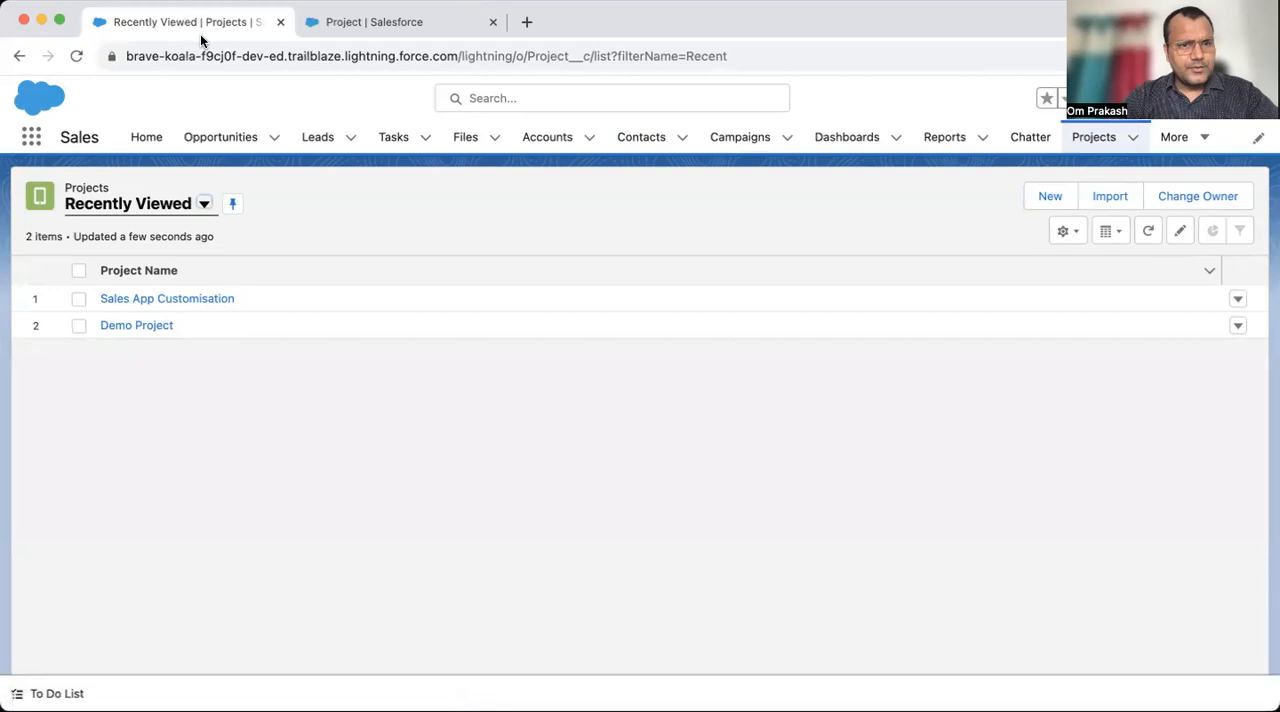
left_click(1184, 98)
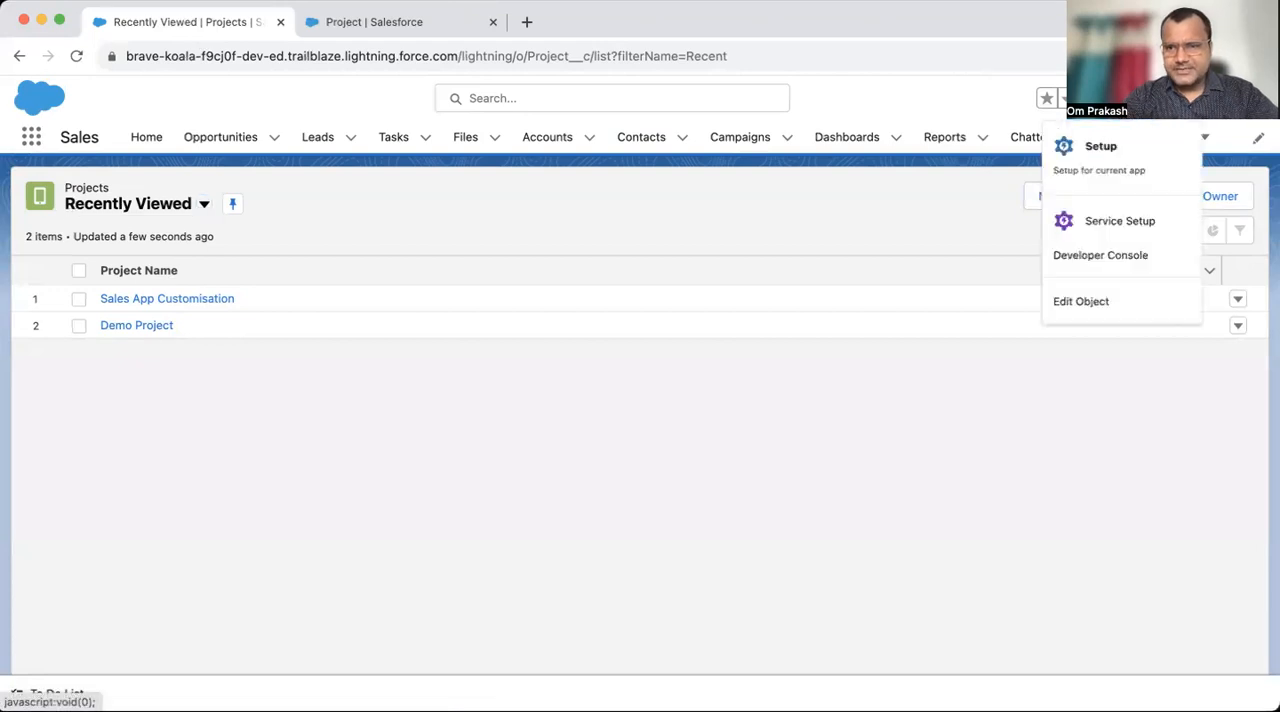
left_click(1100, 305)
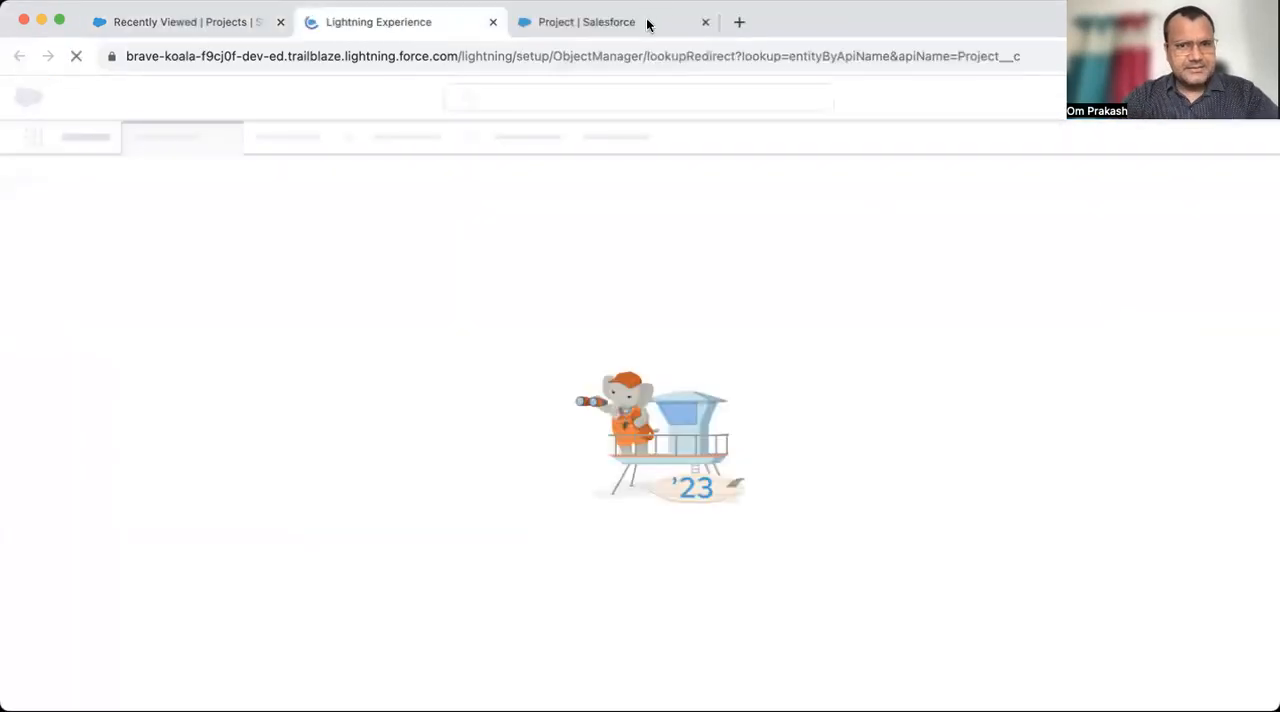
- Compare the two open Project setup pages and close the duplicate, keeping the newly opened one in view
left_click(646, 22)
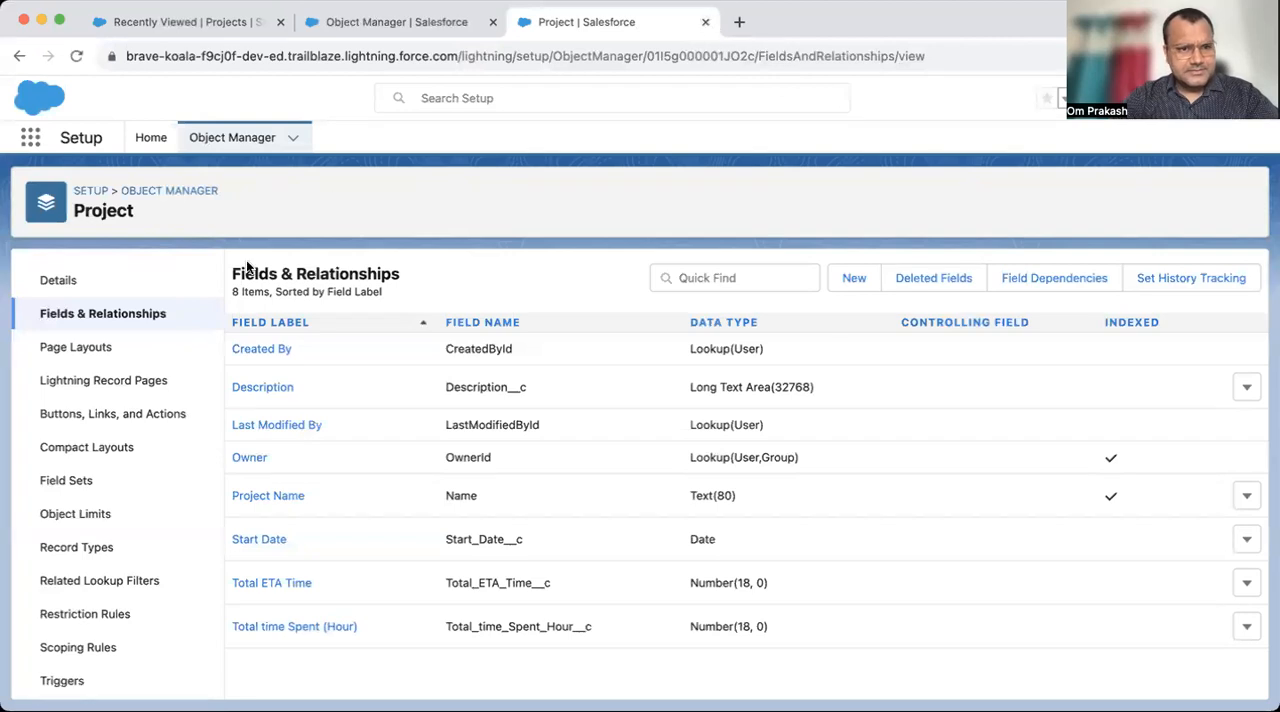
left_click(390, 26)
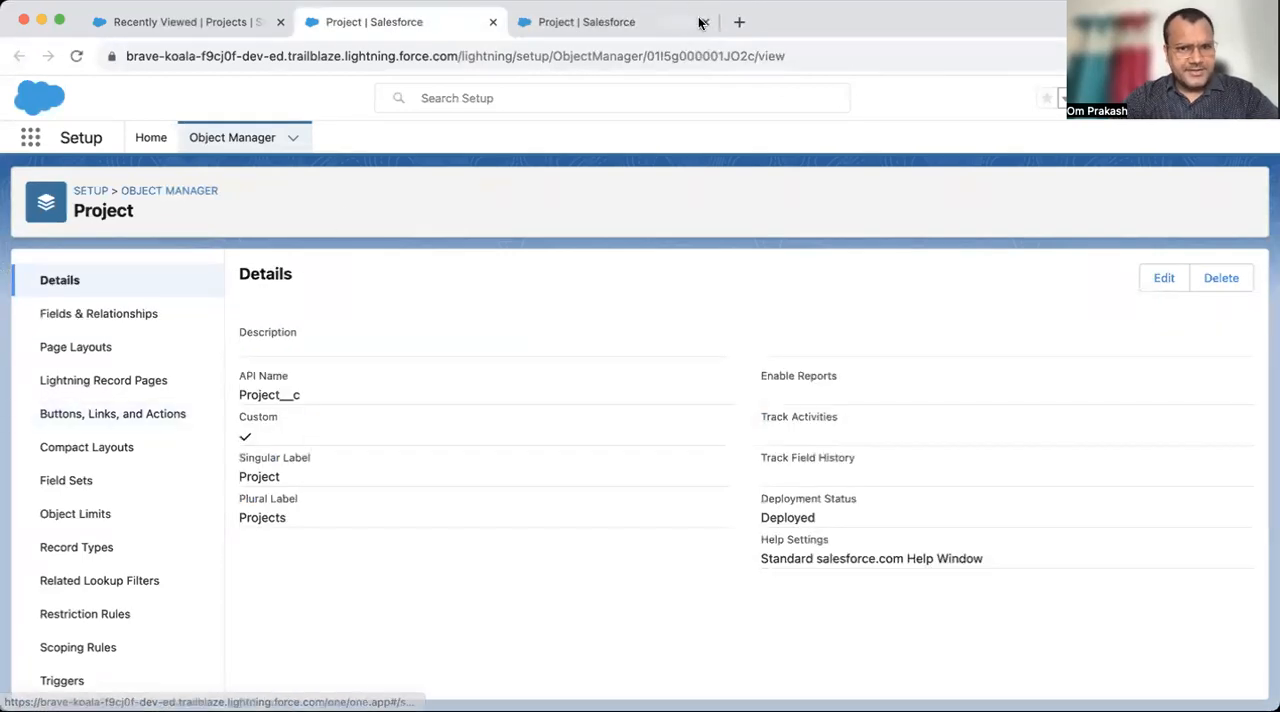
left_click(666, 24)
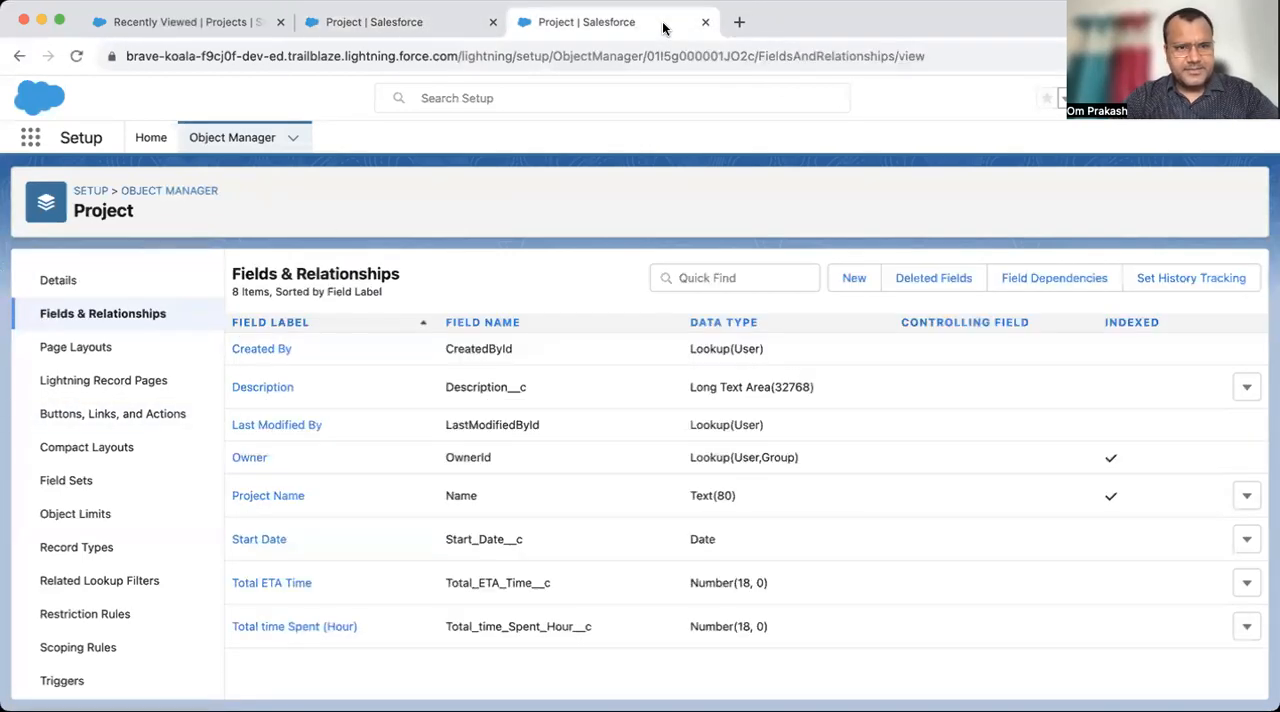
left_click(62, 282)
left_click(213, 21)
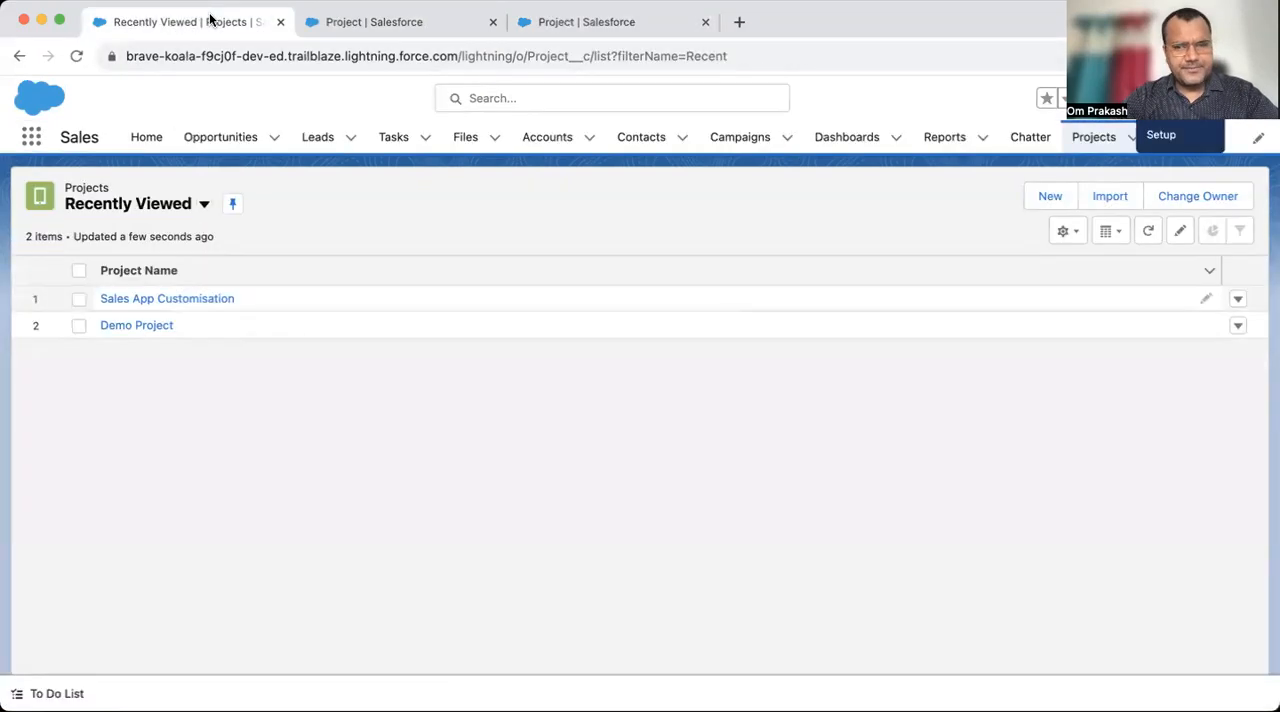
left_click(1178, 98)
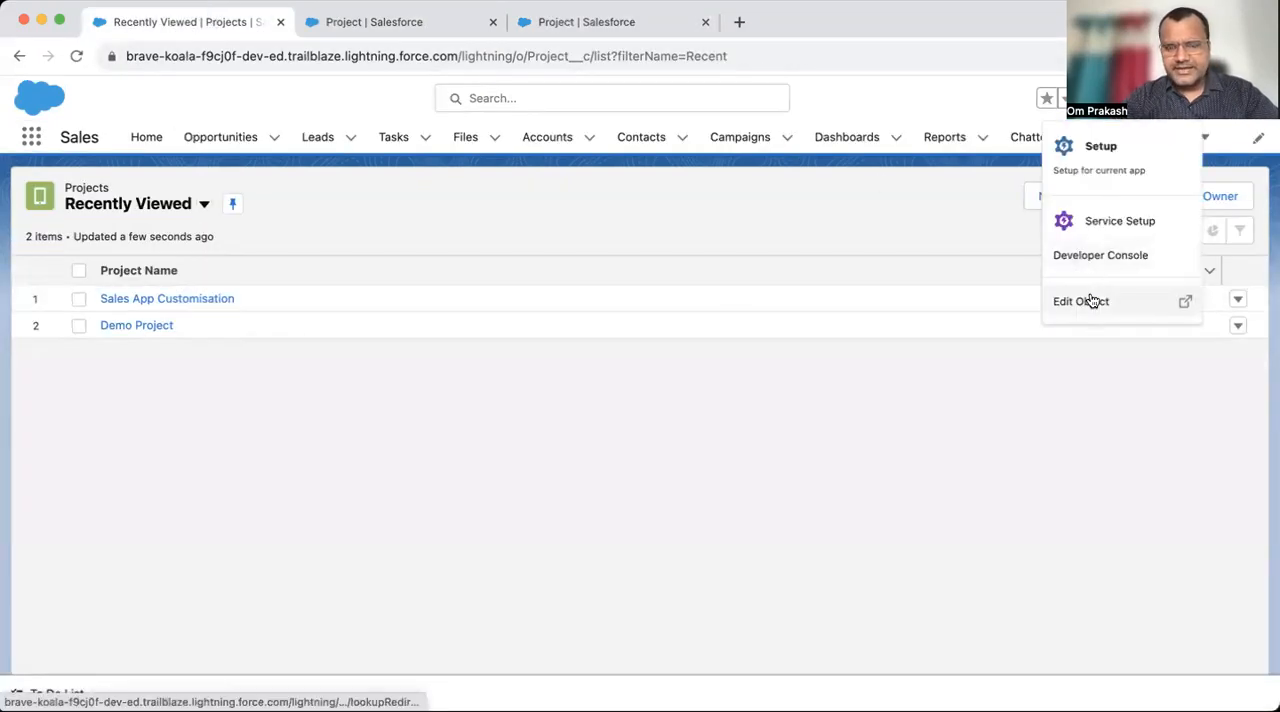
left_click(705, 22)
left_click(431, 32)
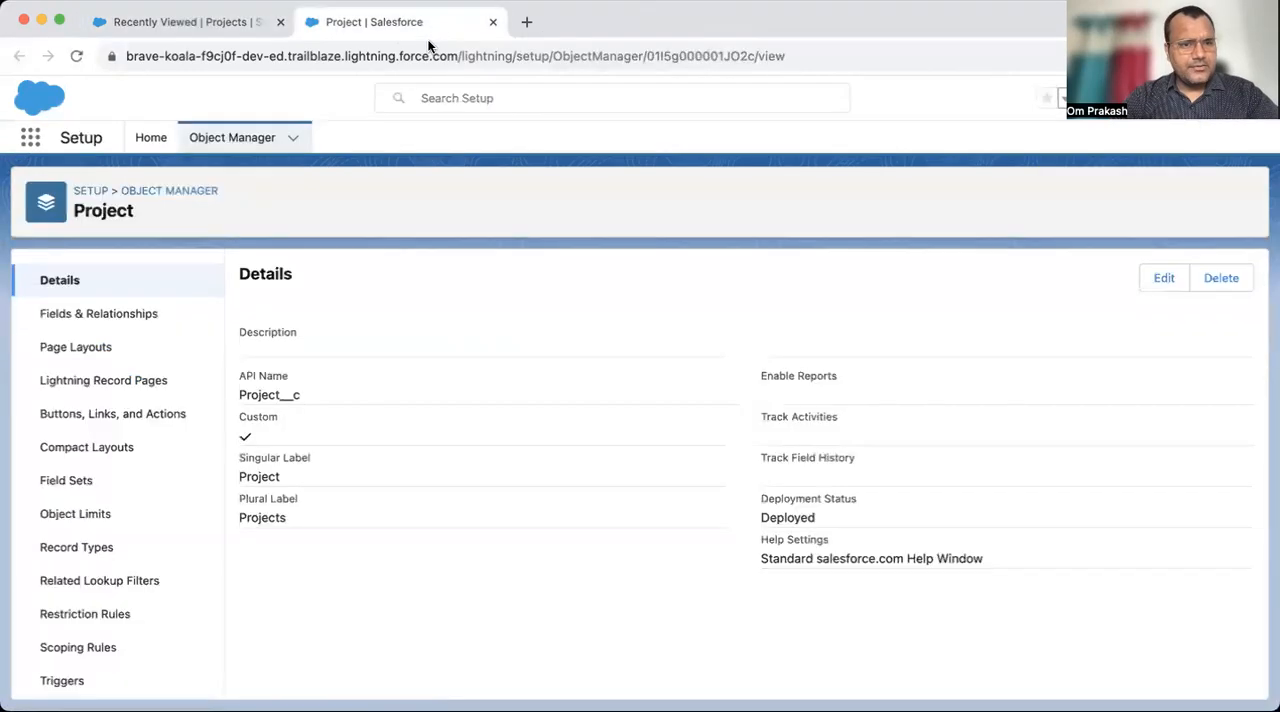
- Start a new custom field on the Project object with Lookup Relationship as its data type
left_click(131, 316)
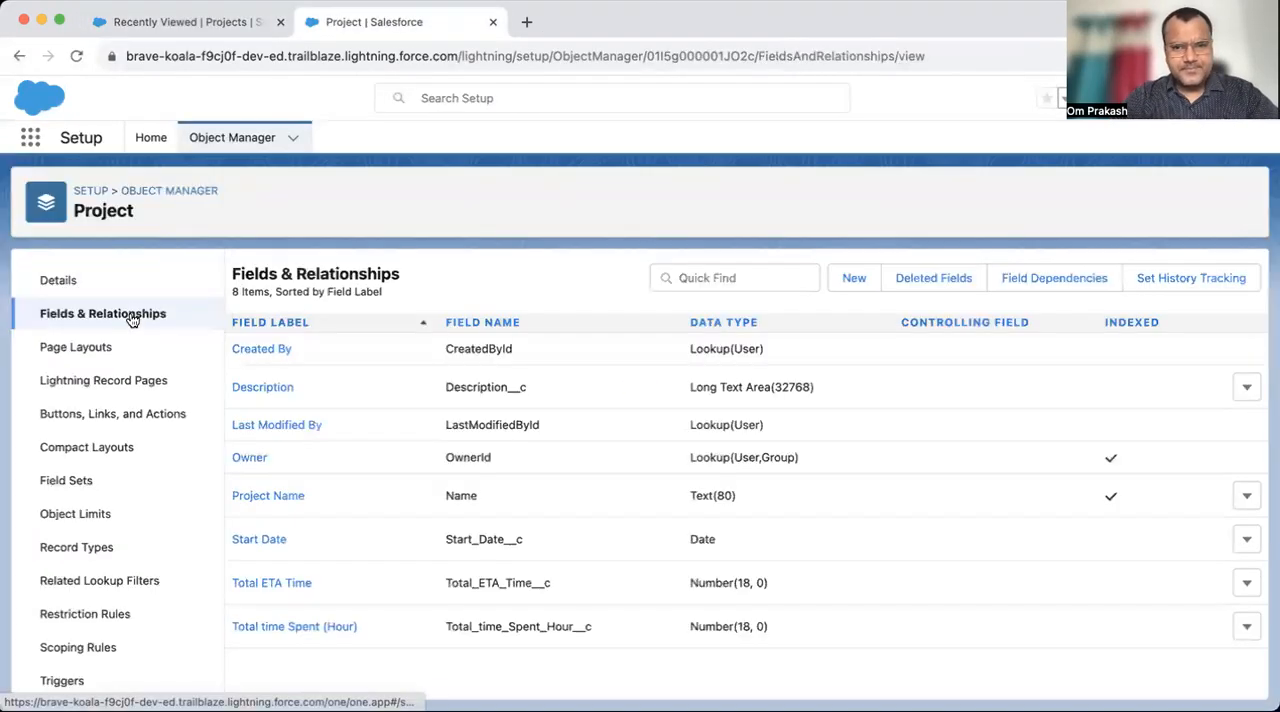
left_click(852, 281)
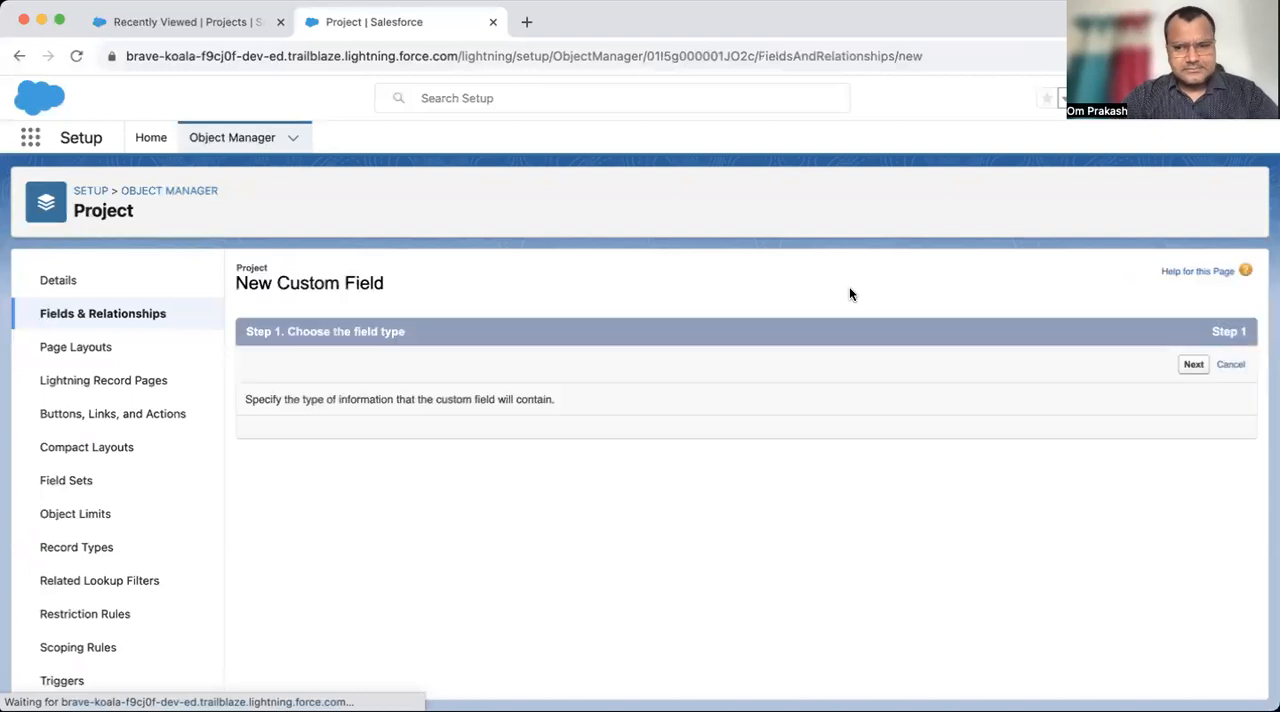
scroll(381, 534, "down", 3)
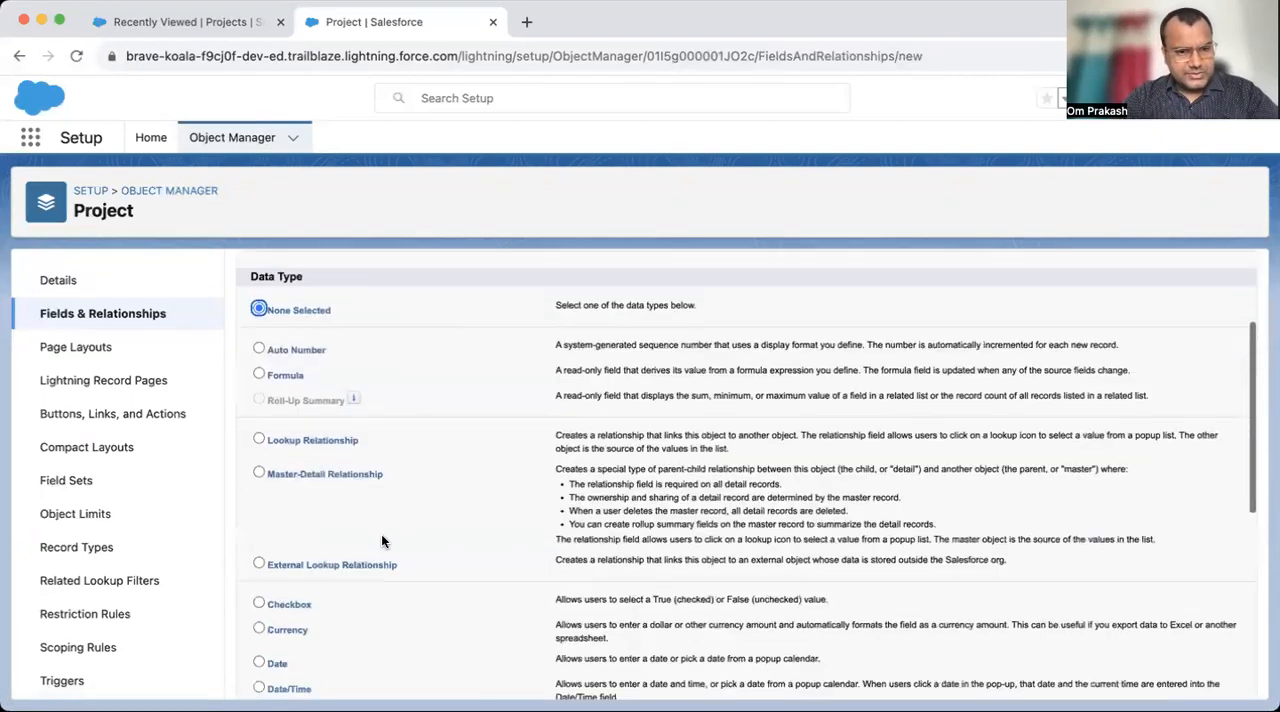
left_click(276, 431)
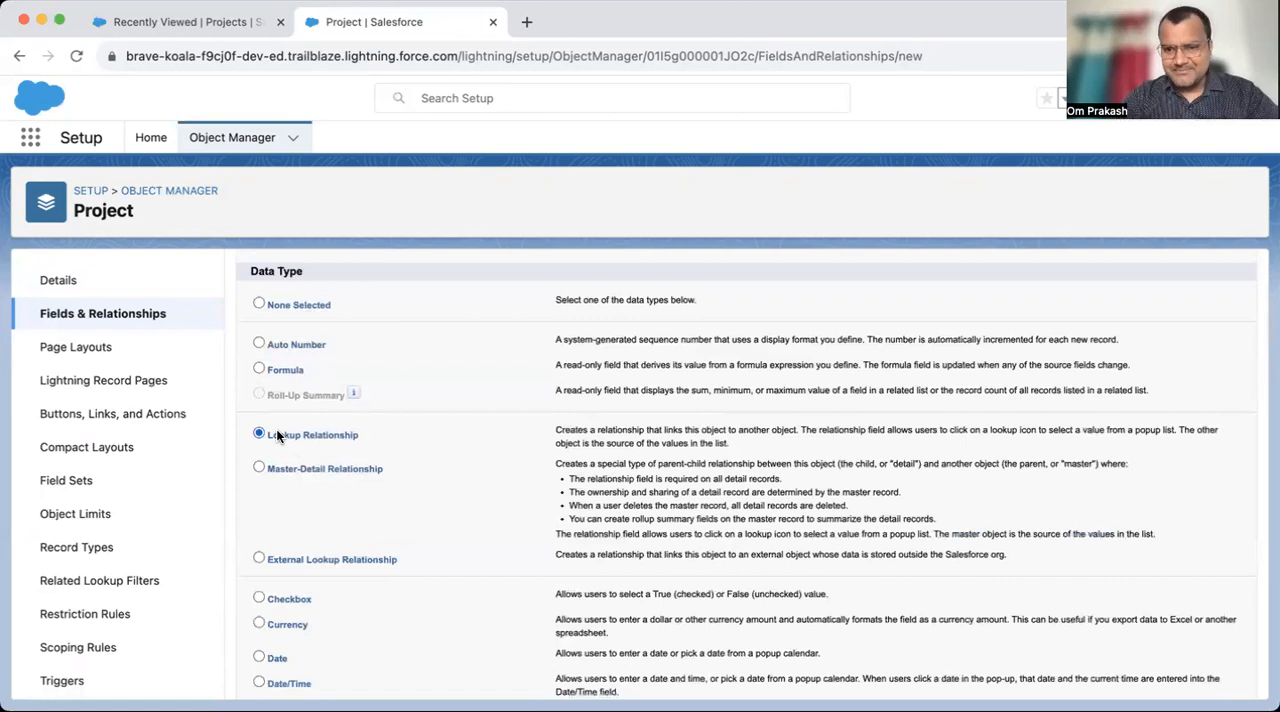
- Examine the description of the Lookup Relationship data type, highlighting how it links one object to another
scroll(669, 409, "up", 3)
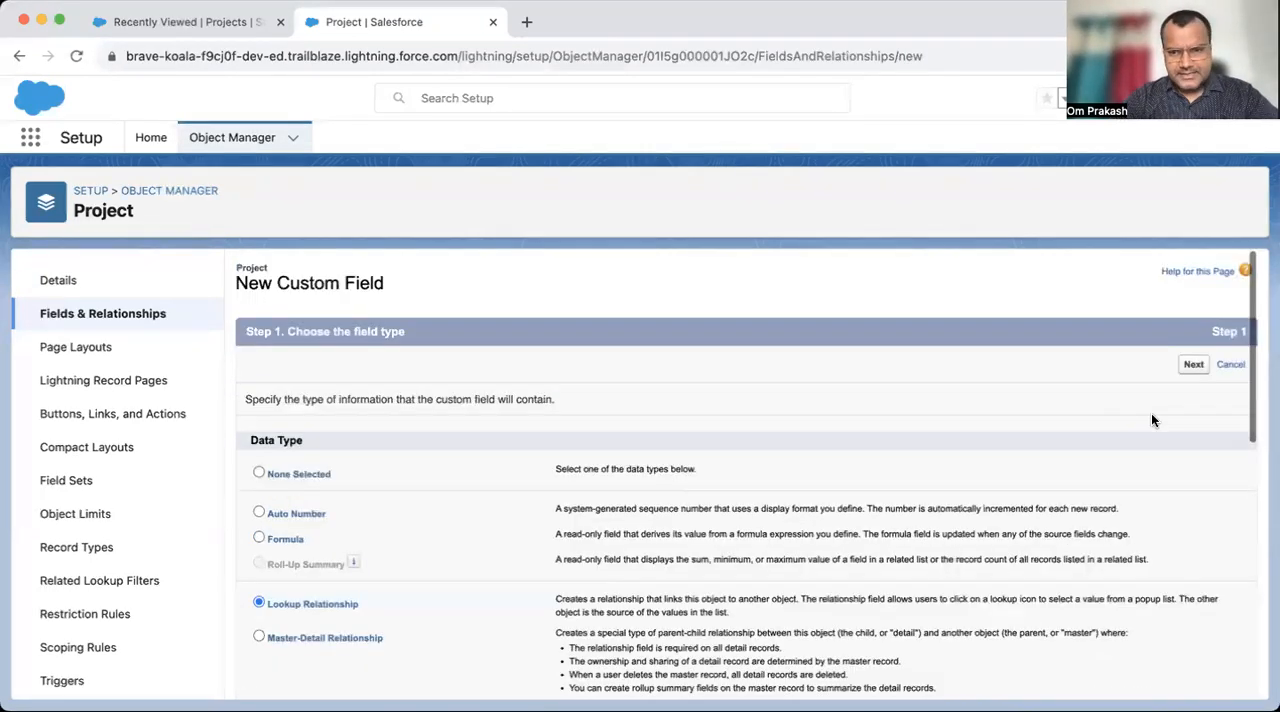
scroll(849, 537, "down", 4)
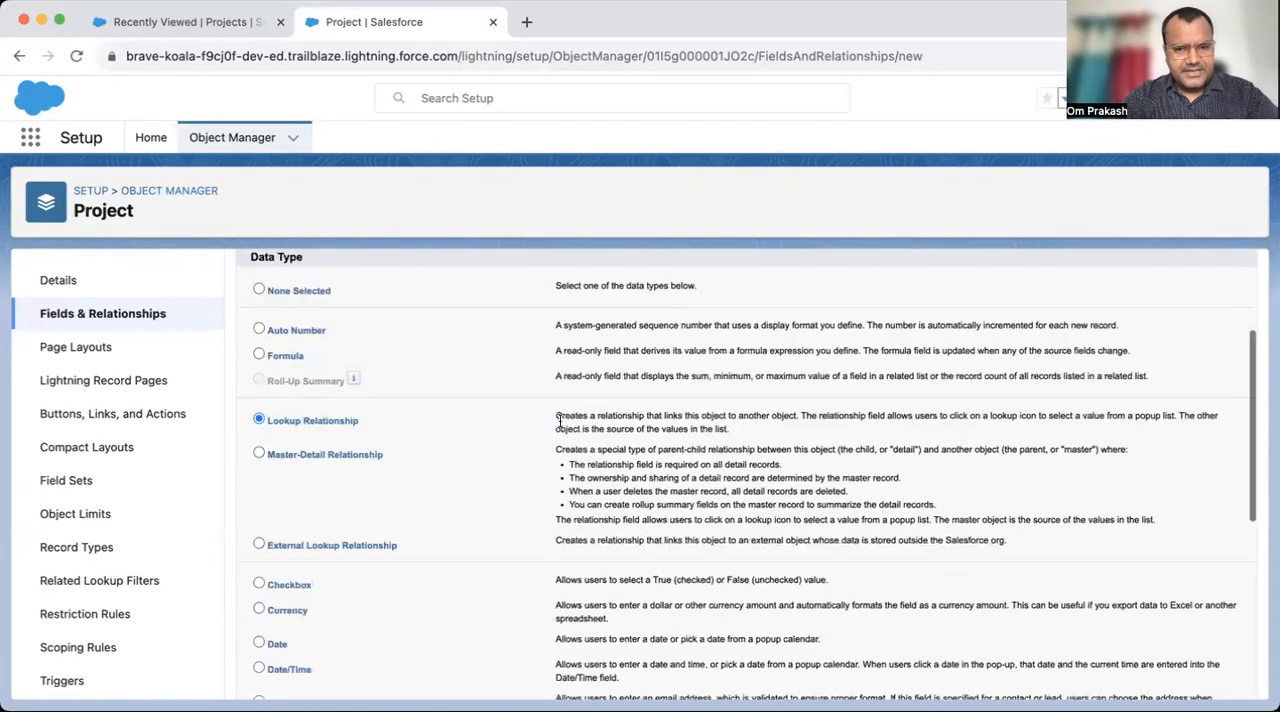
left_click_drag(556, 416, 693, 425)
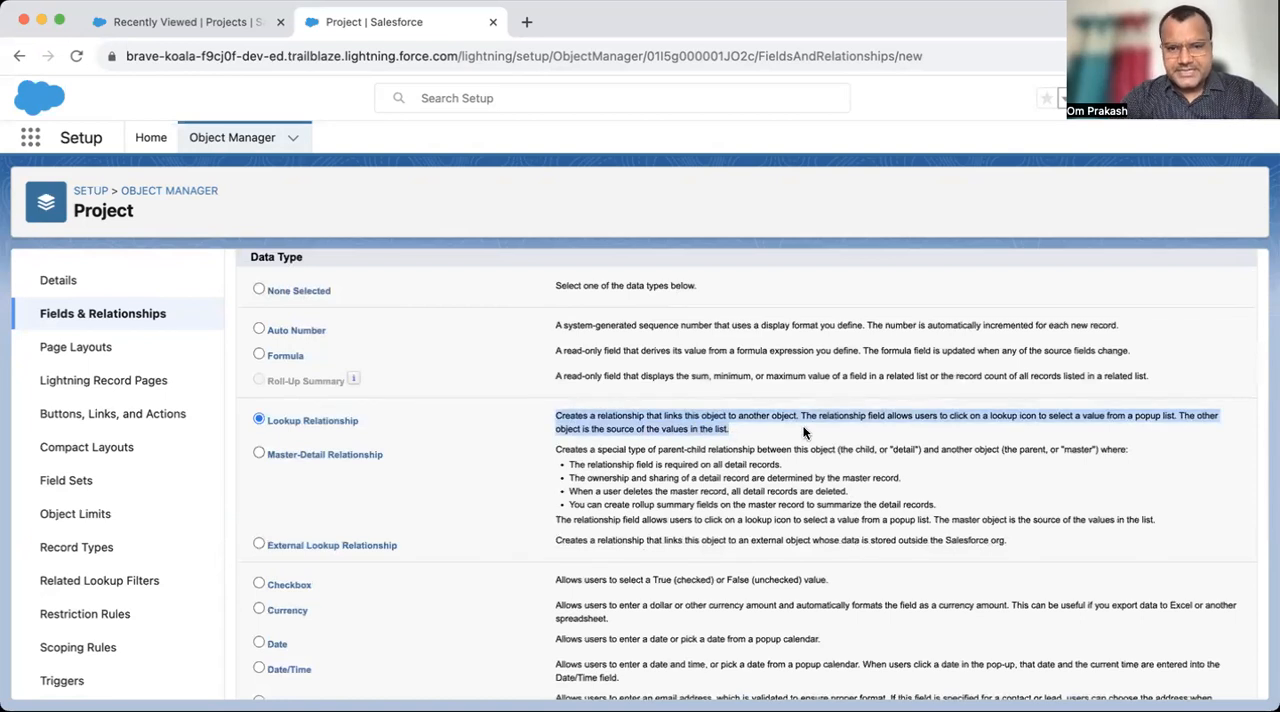
left_click(803, 432)
left_click_drag(802, 418, 964, 426)
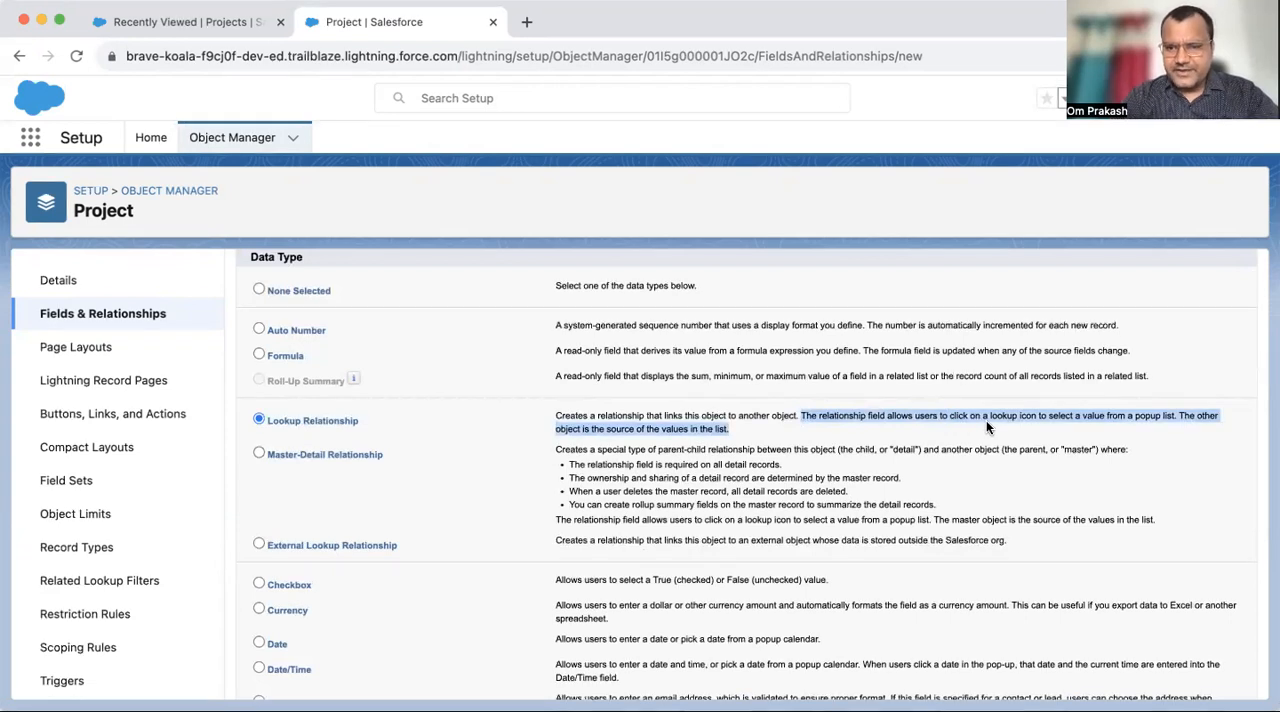
left_click(733, 428)
left_click_drag(715, 430, 545, 415)
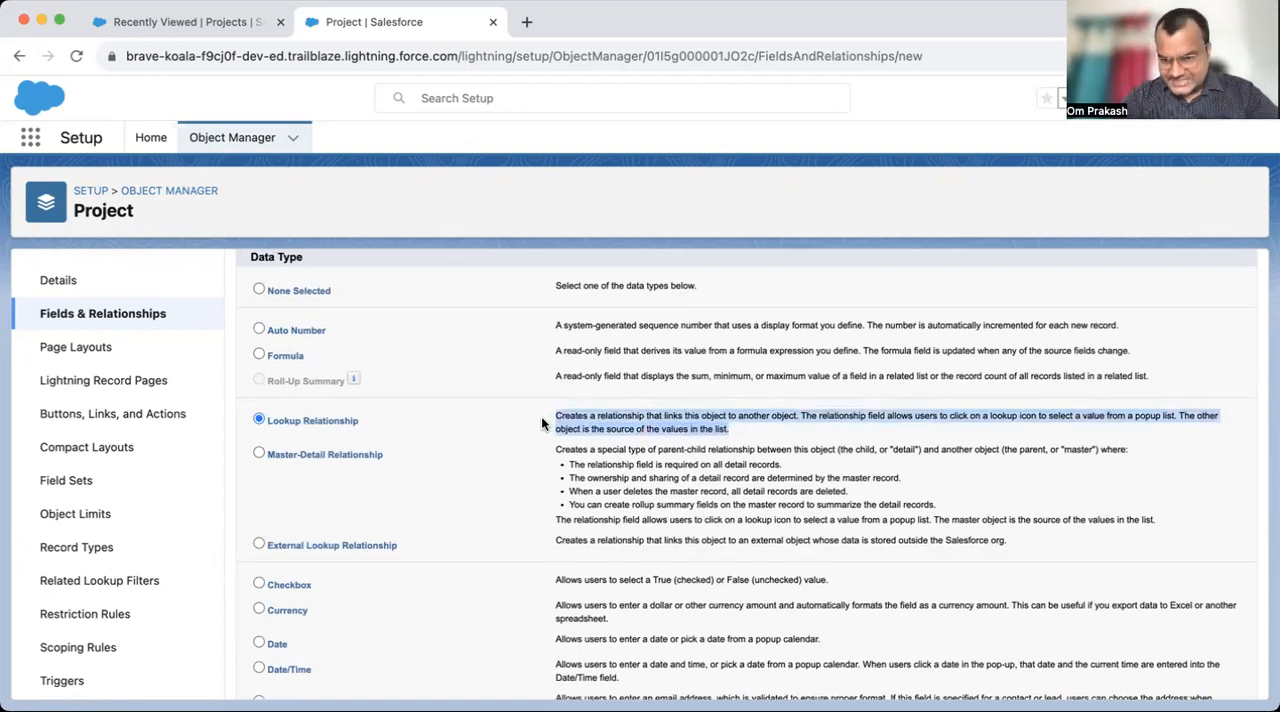
scroll(721, 397, "up", 3)
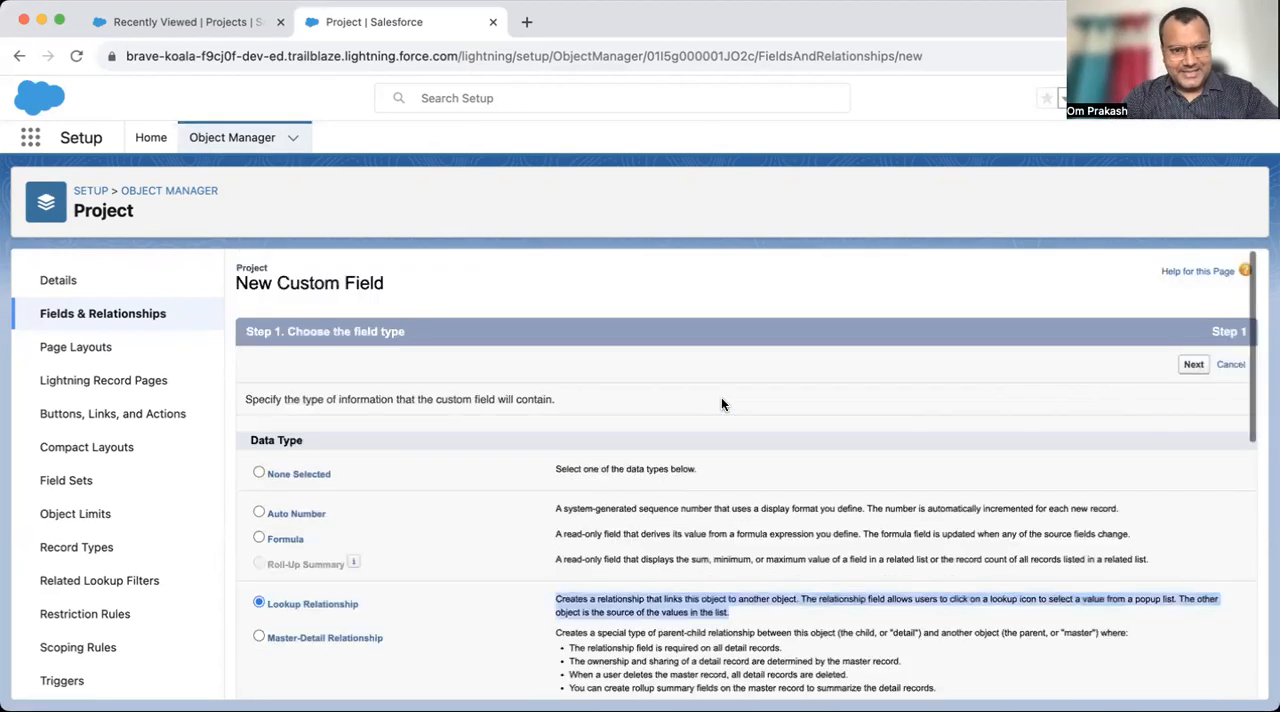
- Choose Contact as the related object for the new lookup relationship and continue to the field naming stage
left_click(1186, 366)
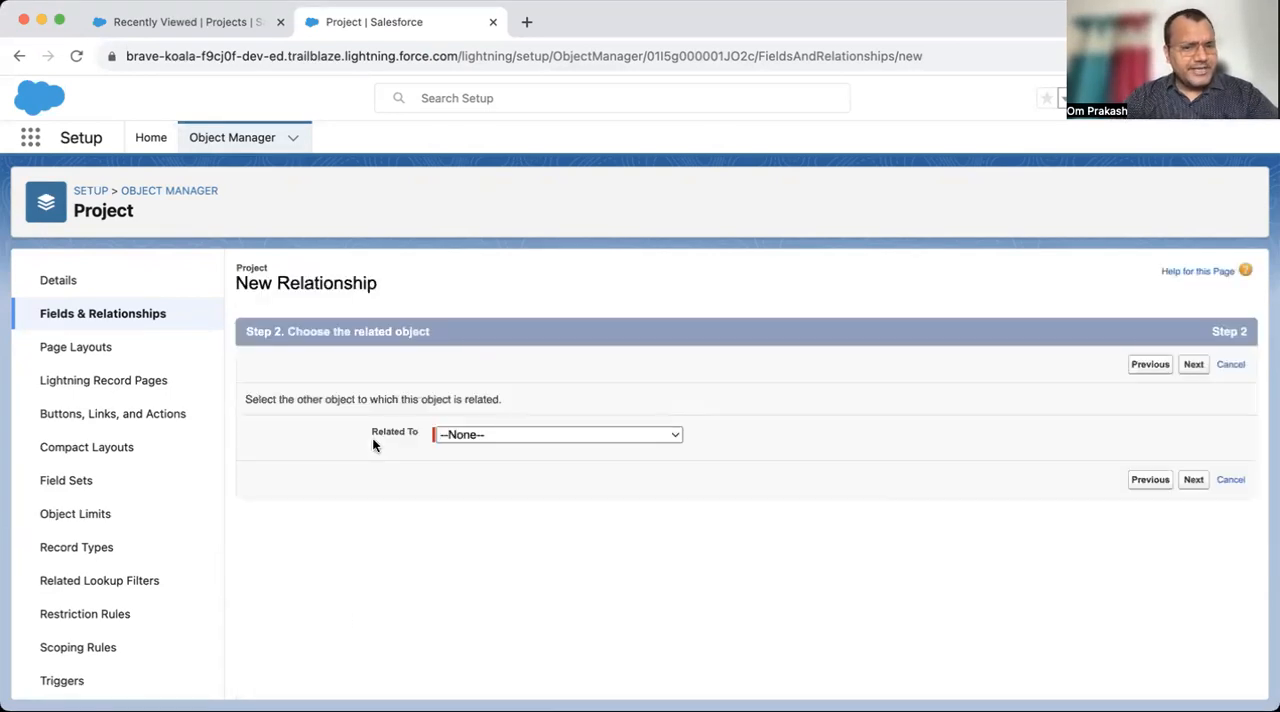
left_click(548, 436)
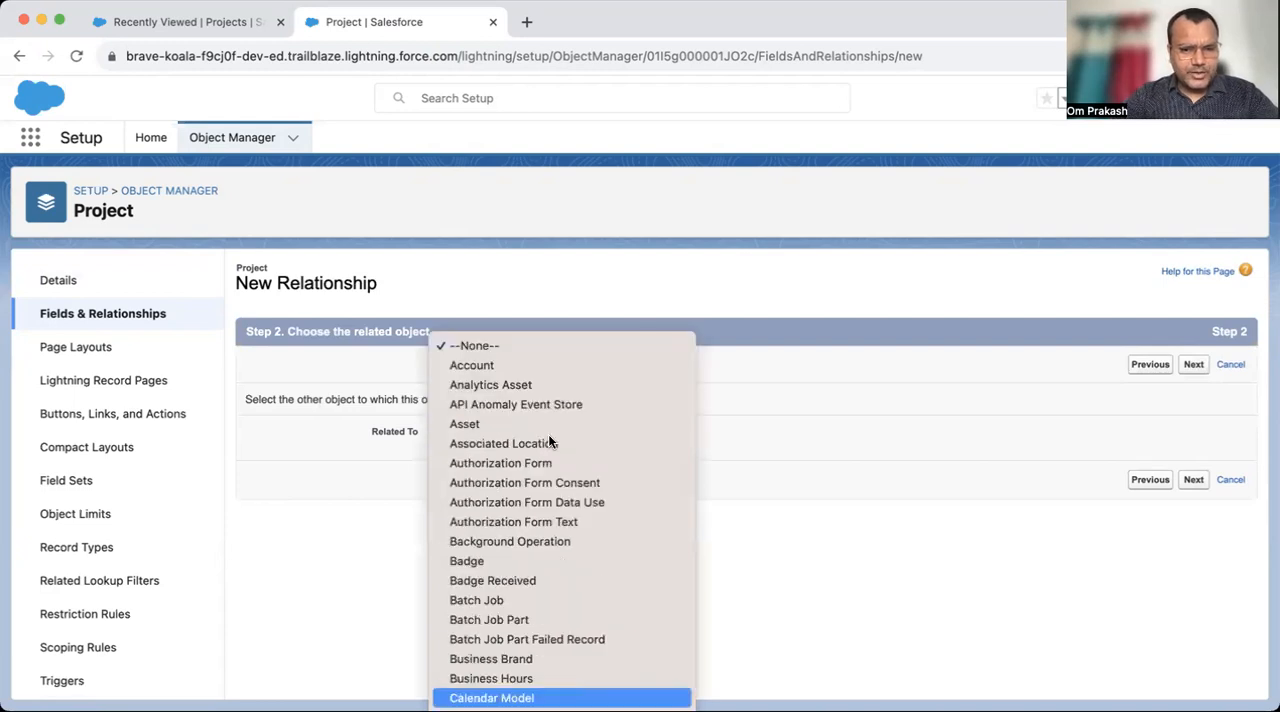
scroll(555, 600, "down", 3)
type("ch")
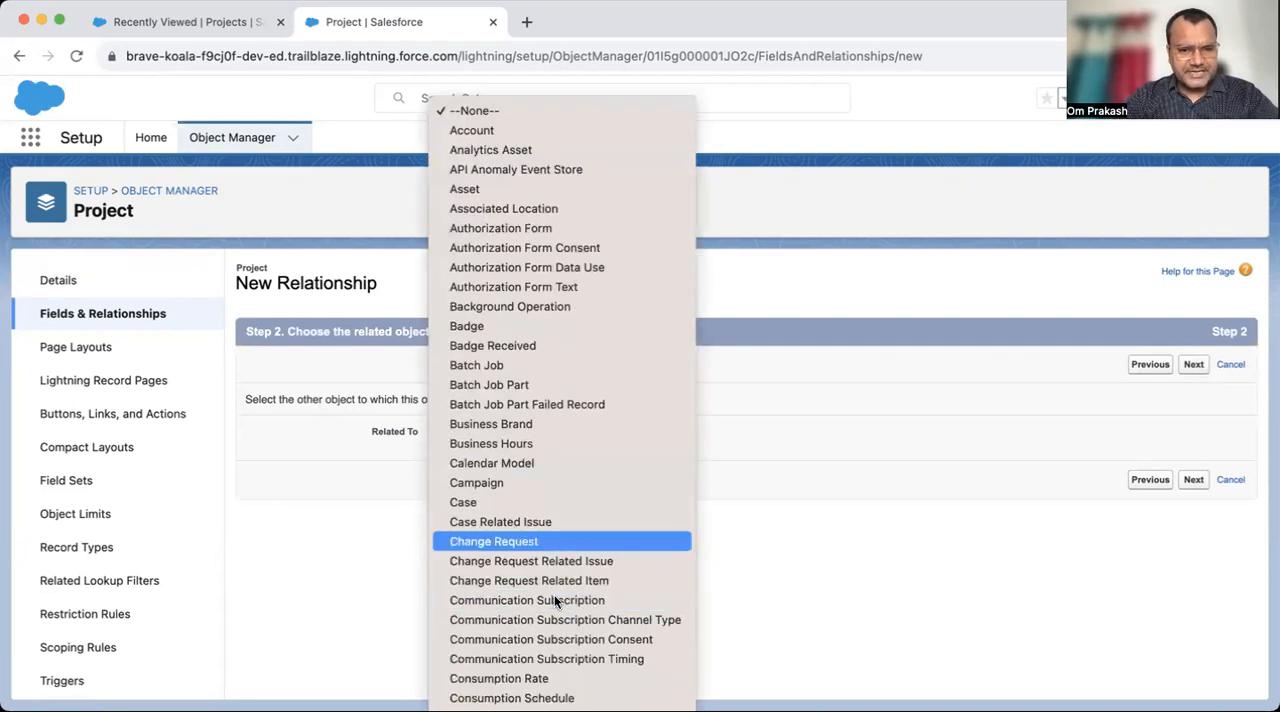
scroll(554, 600, "down", 7)
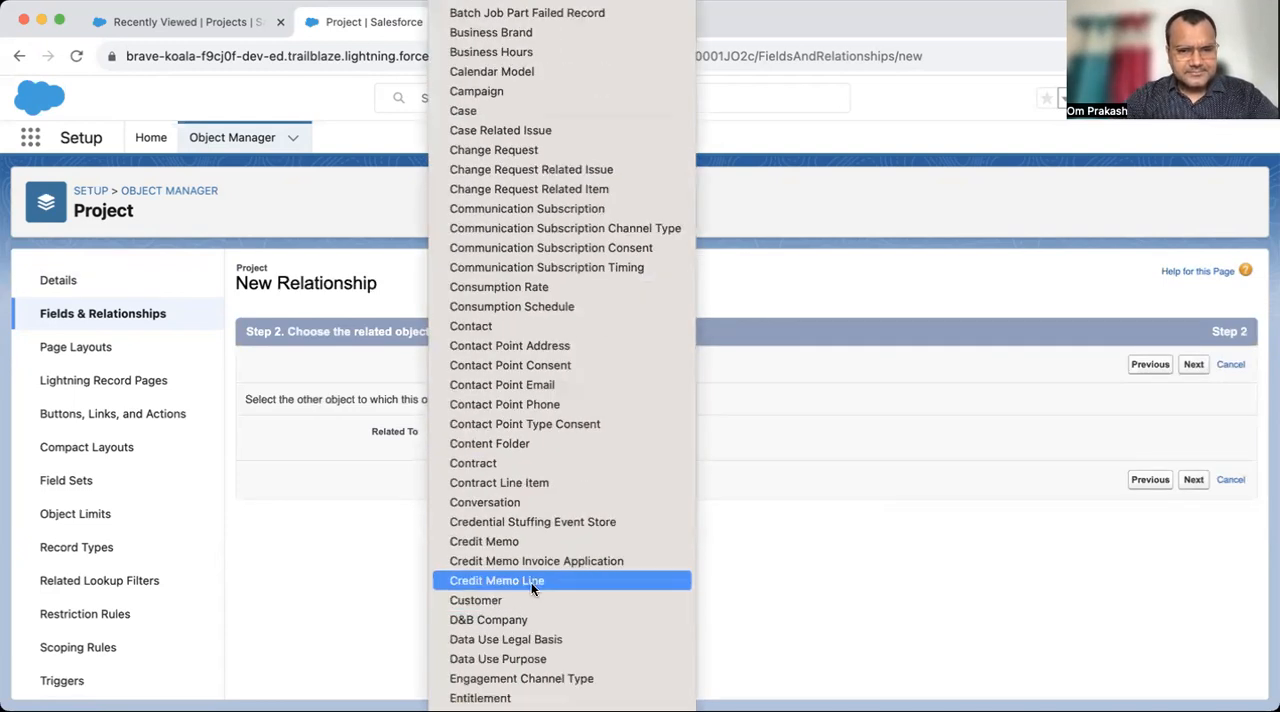
scroll(532, 615, "down", 2)
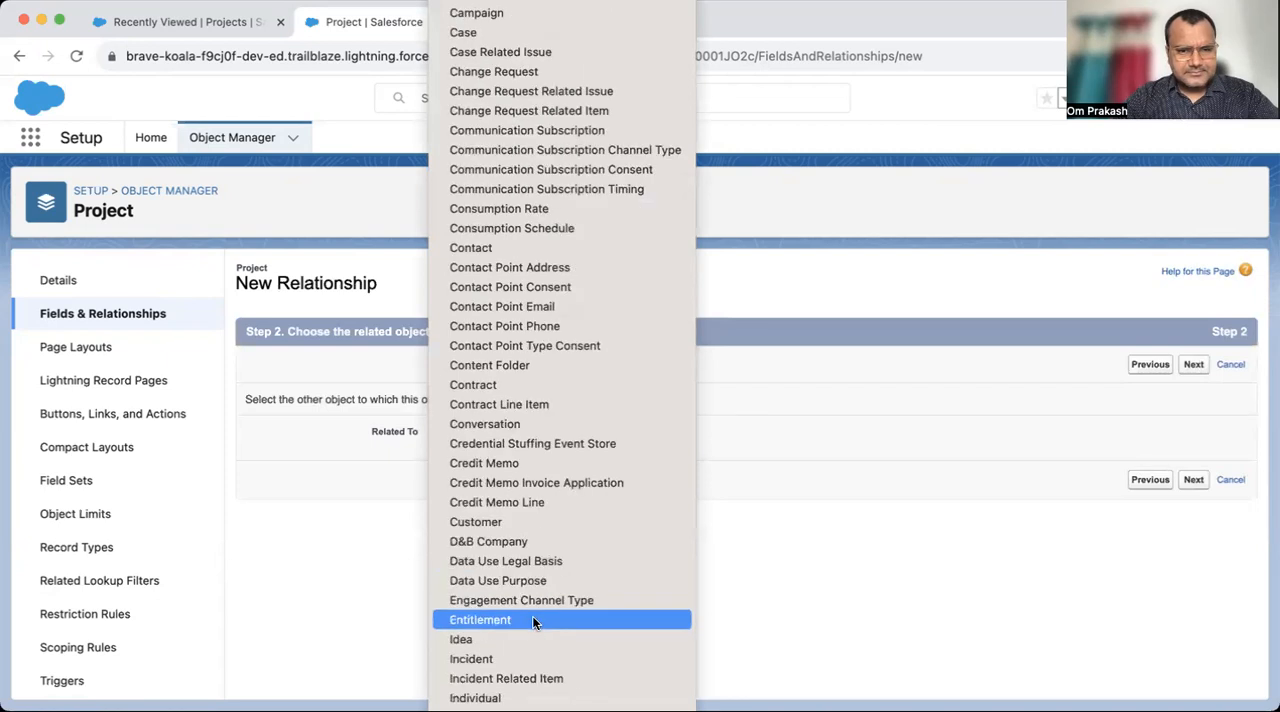
left_click(493, 247)
left_click(1191, 369)
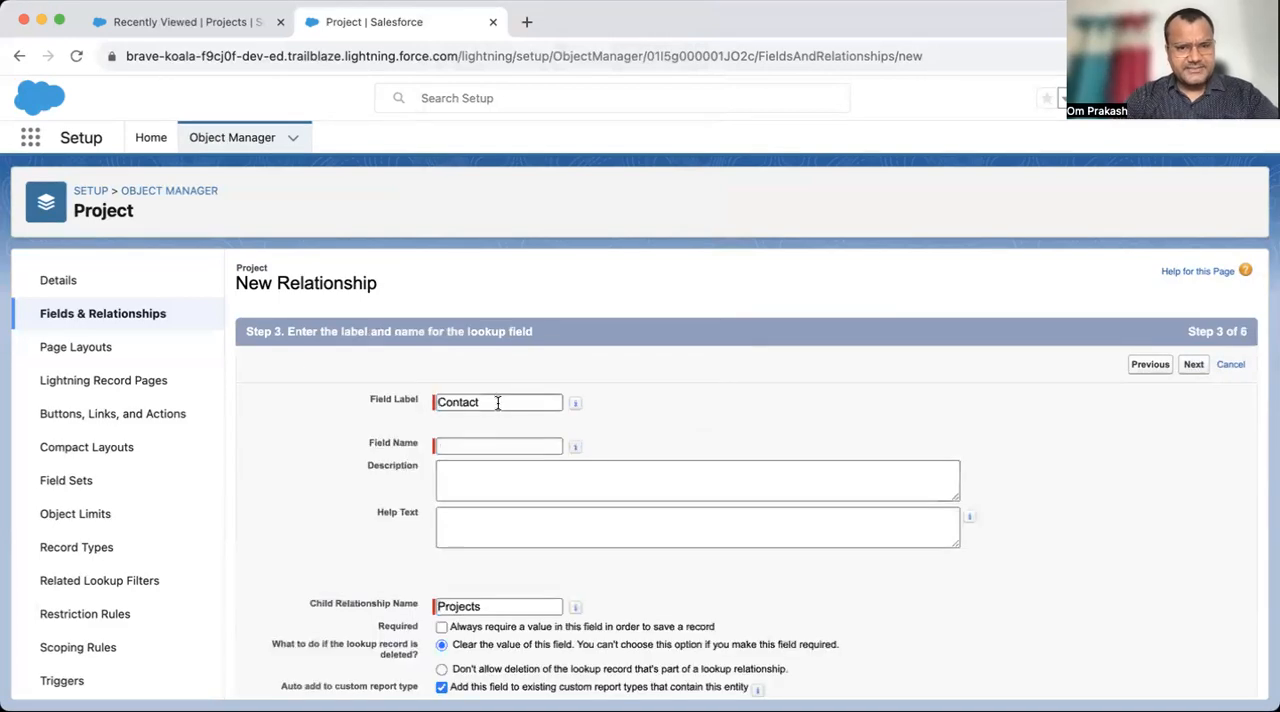
- Label the lookup field Trainer, with Trainer as the matching field name
left_click_drag(497, 403, 381, 403)
type("Ment")
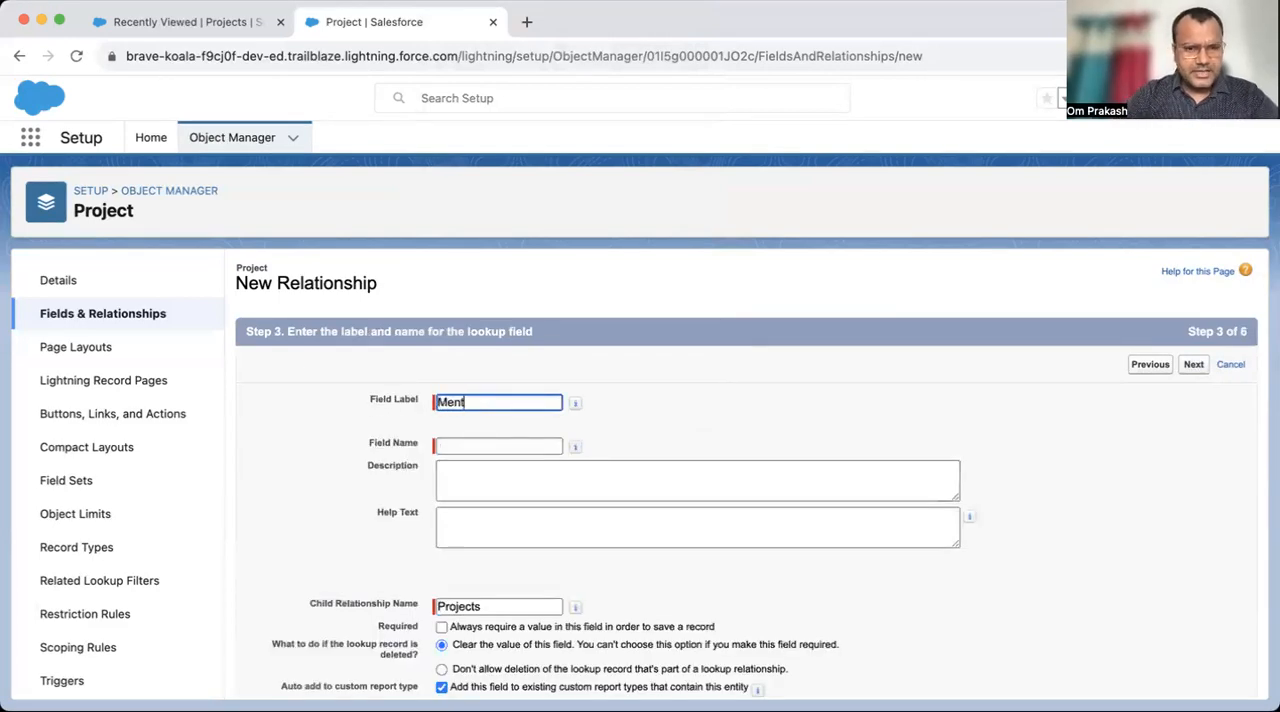
type("or")
key("super+a")
type("T")
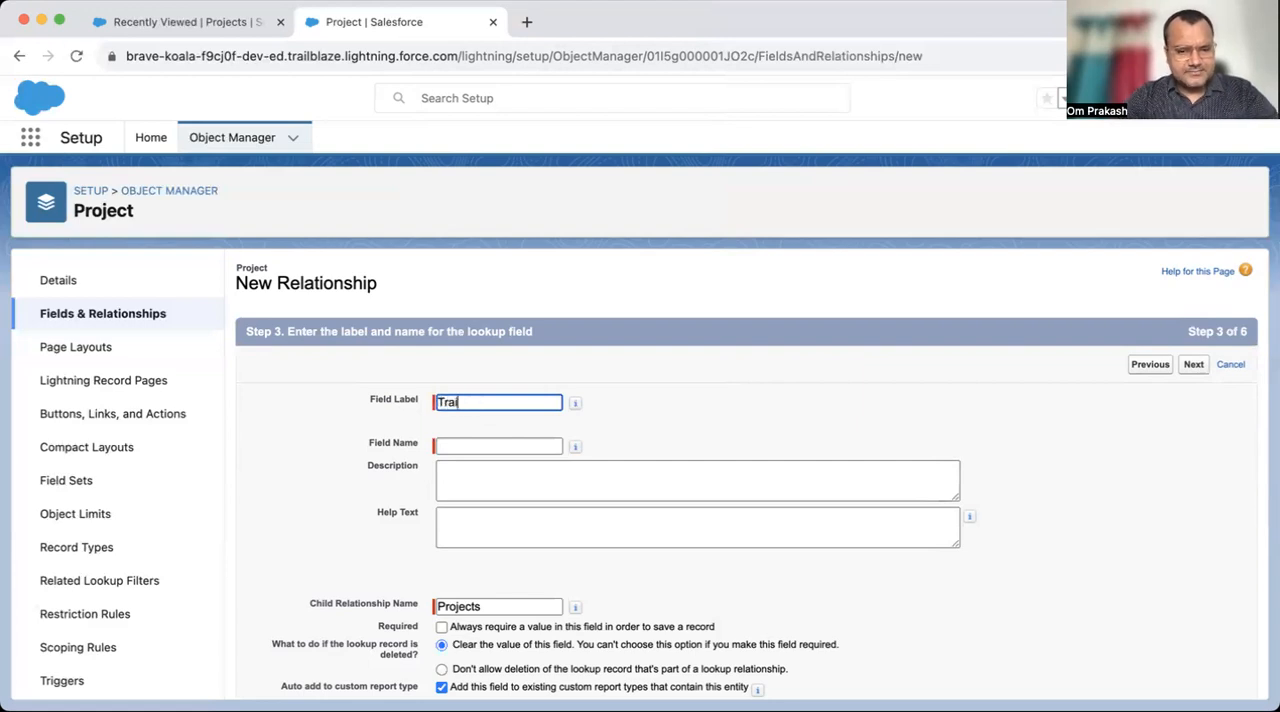
key("Tab")
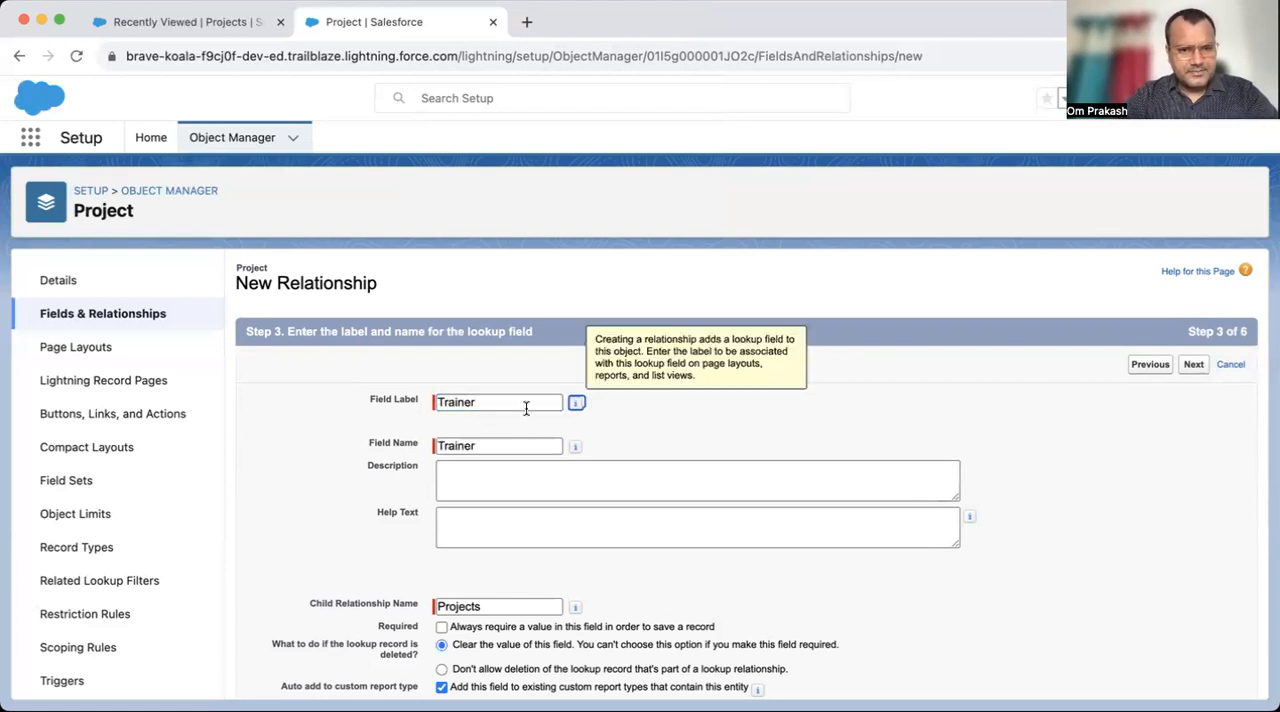
left_click(646, 450)
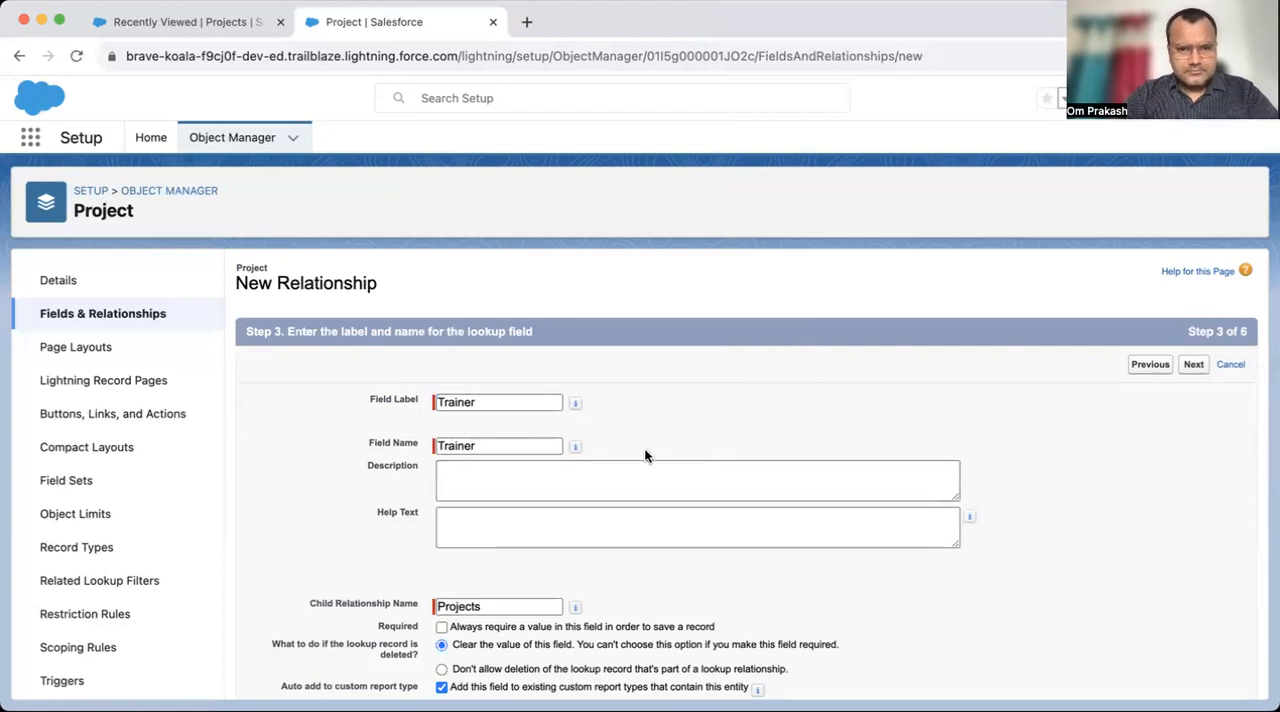
- Set the lookup's field label to Team Lead with field name Team_Lead, and continue to field-level security
double_click(499, 406)
type("Ment")
key("super+a")
type("Team")
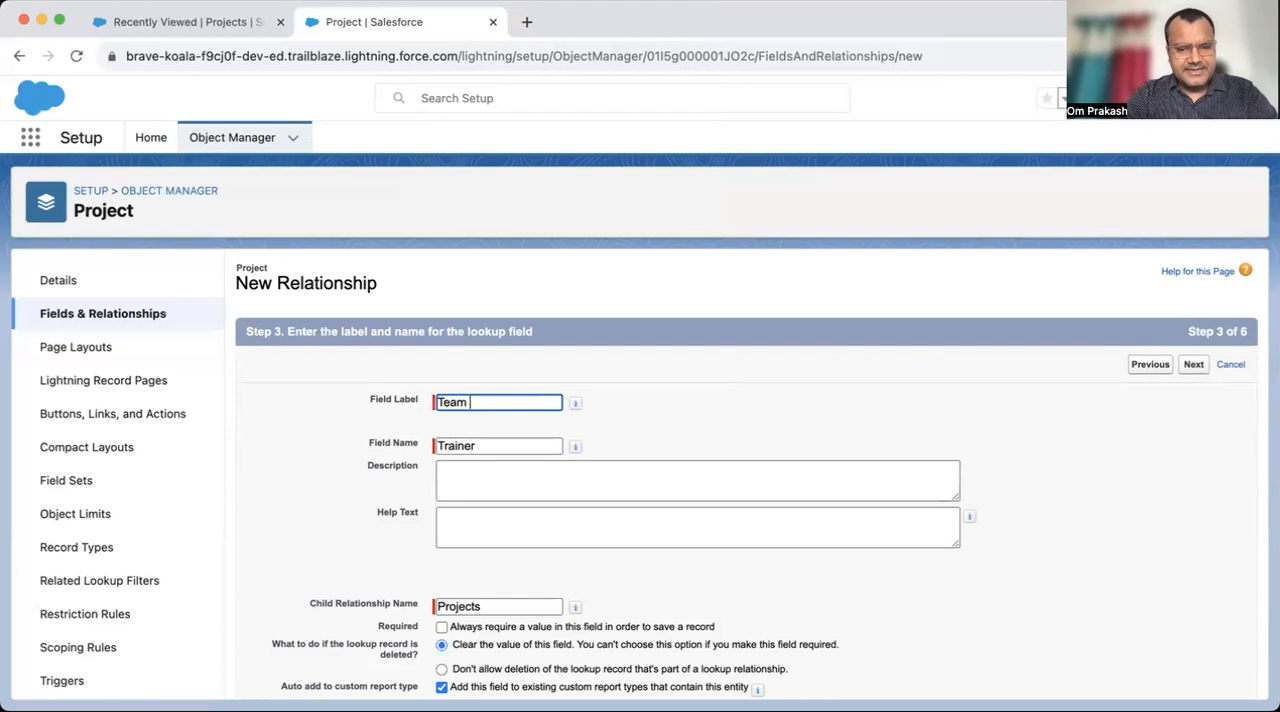
key("Tab")
key("BackSpace")
key("shift+Tab")
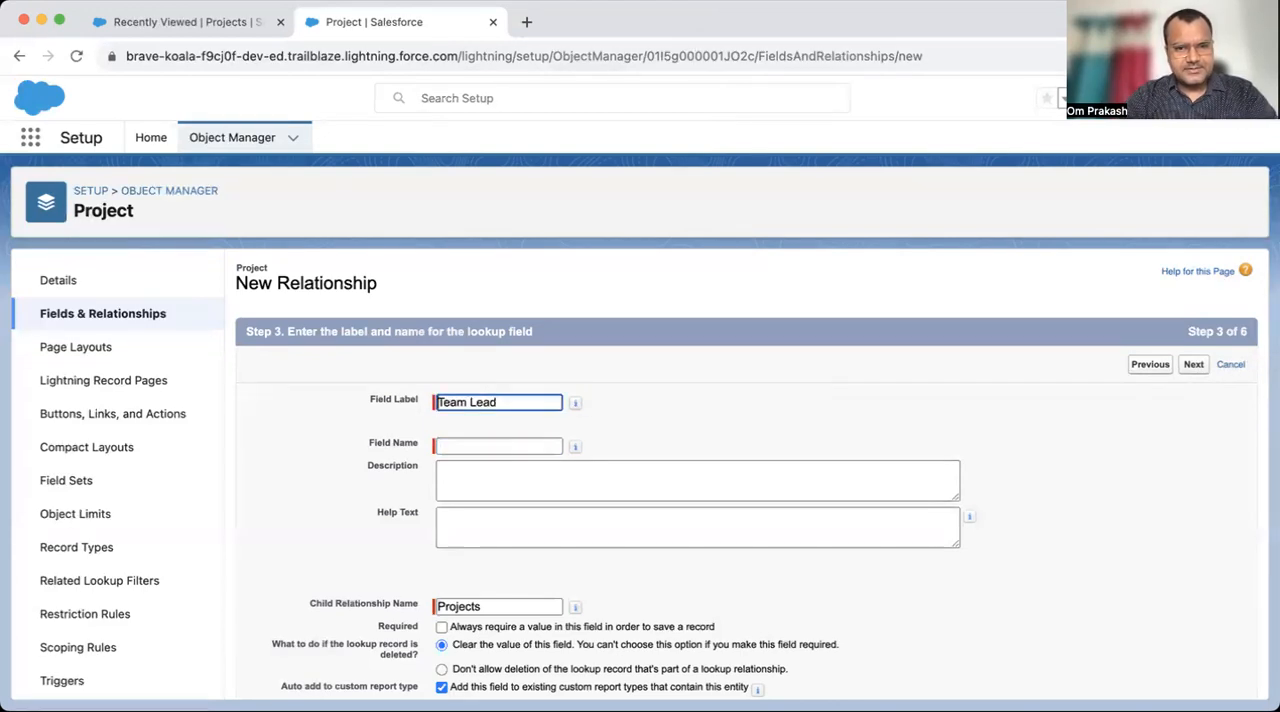
key("Tab")
left_click(848, 383)
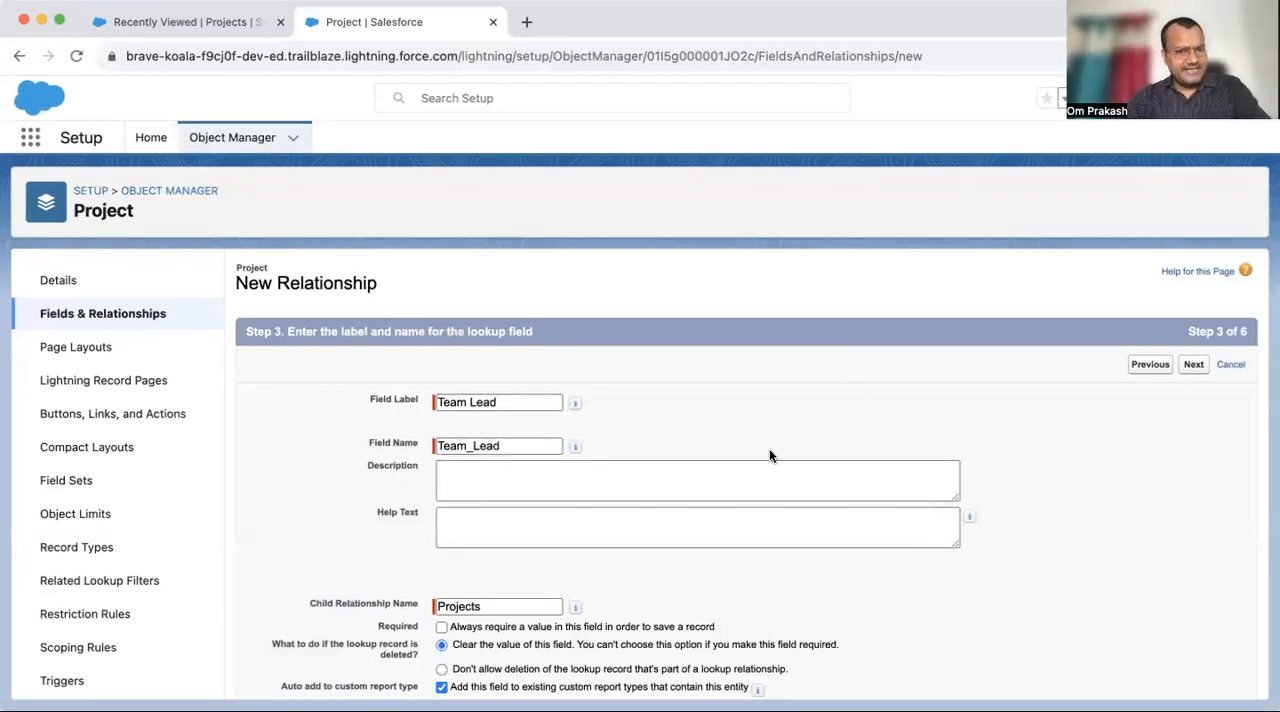
scroll(769, 455, "down", 2)
scroll(769, 455, "up", 2)
left_click(1196, 370)
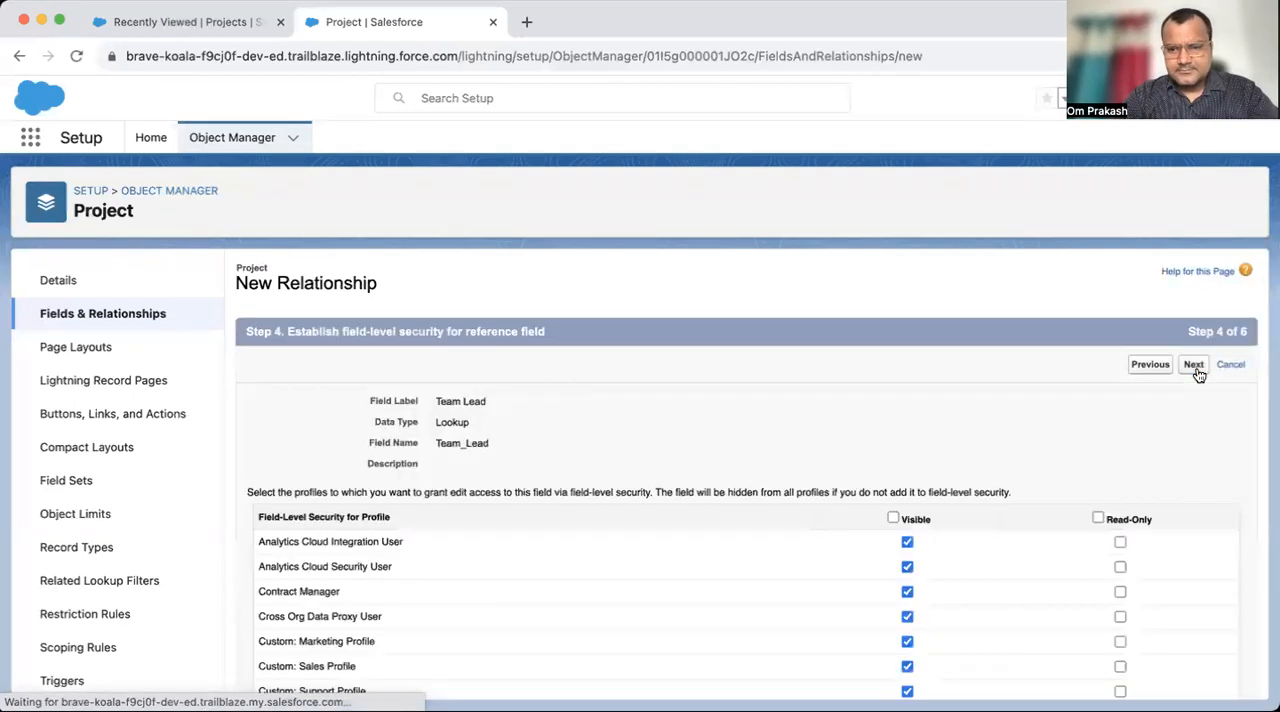
- Make the Team Lead field visible to all profiles and save it with the default page layout and related list selections
left_click(919, 519)
scroll(737, 557, "down", 10)
scroll(737, 557, "up", 10)
left_click(1195, 365)
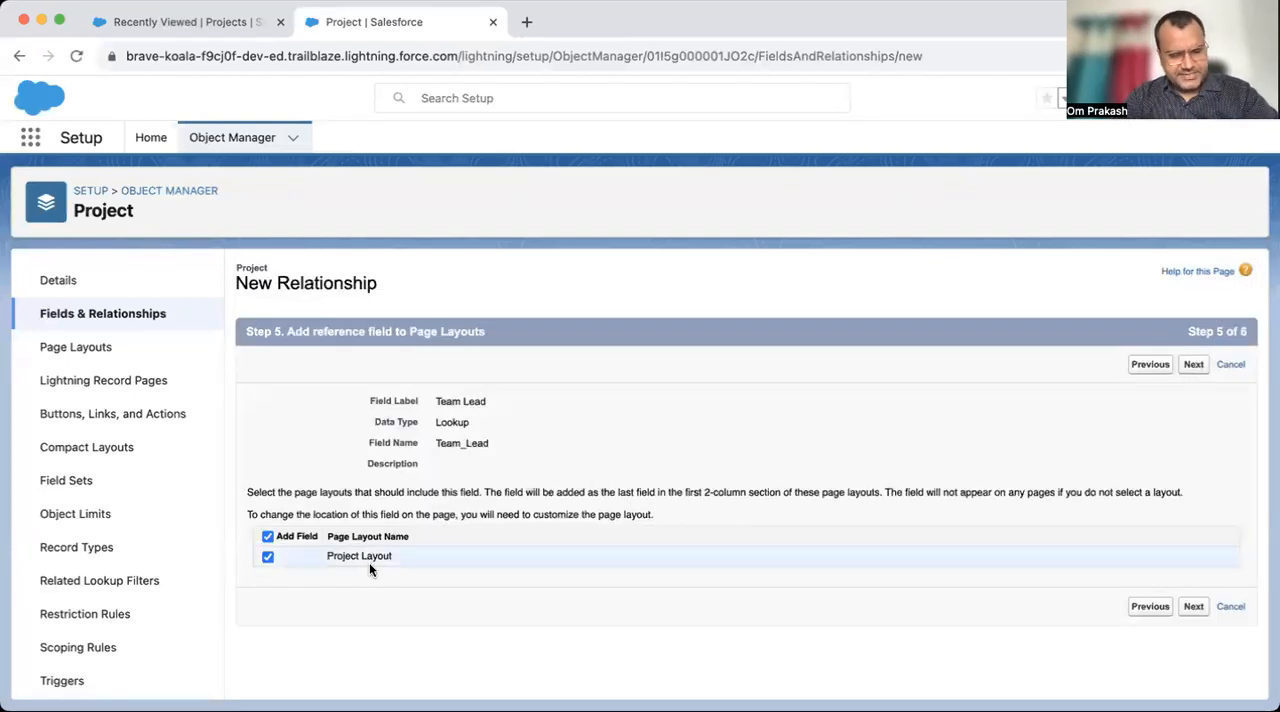
left_click(1195, 366)
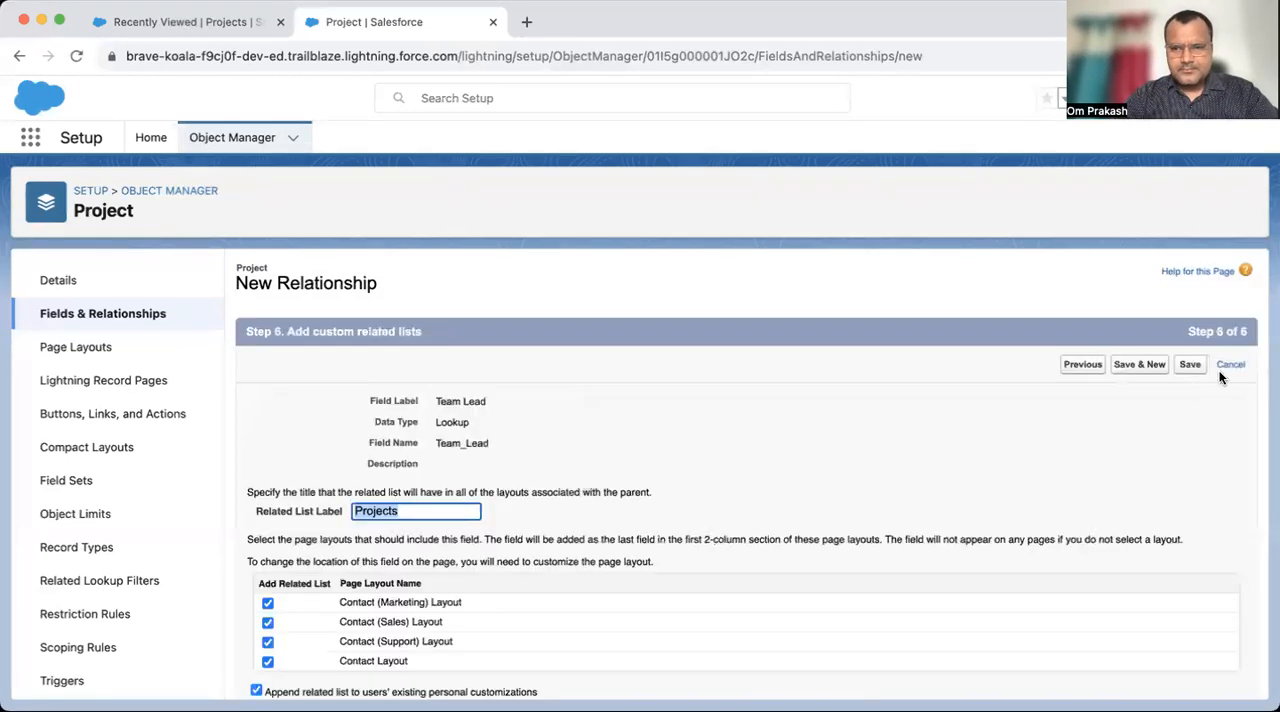
left_click(1190, 366)
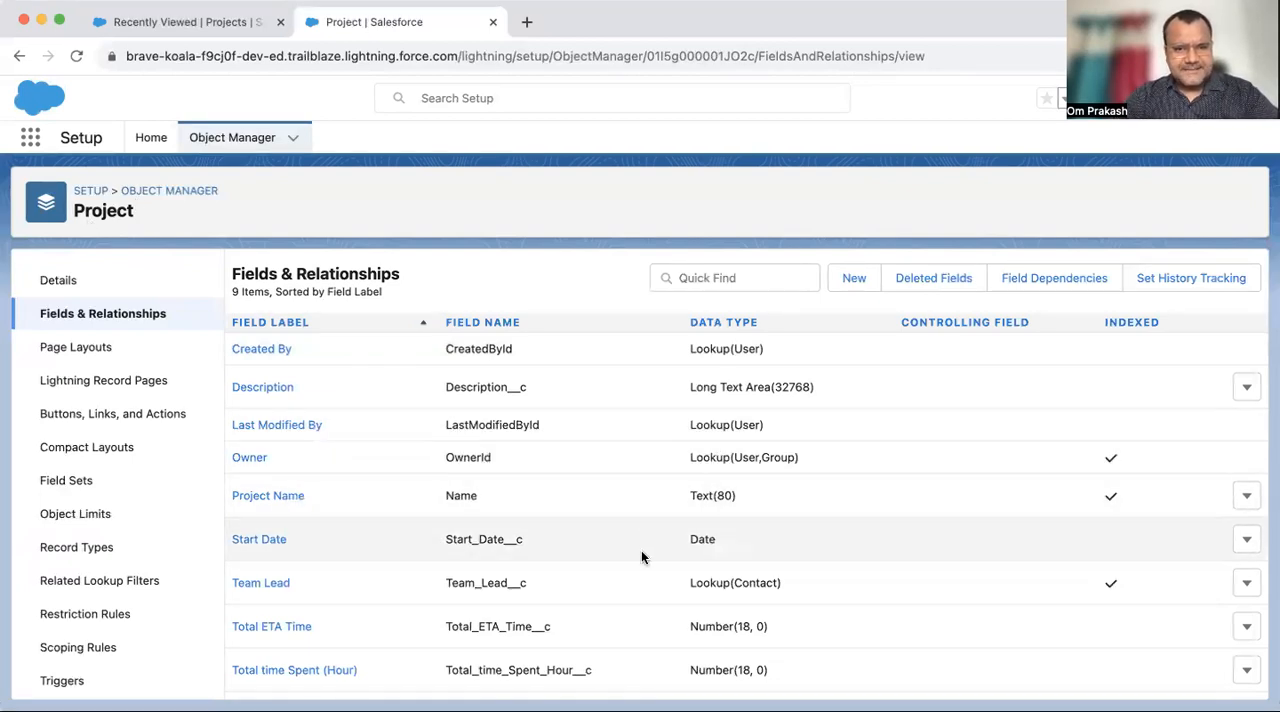
- Examine the data type and API name of the Team Lead field in the Project field list
left_click_drag(690, 582, 856, 582)
left_click_drag(447, 582, 539, 585)
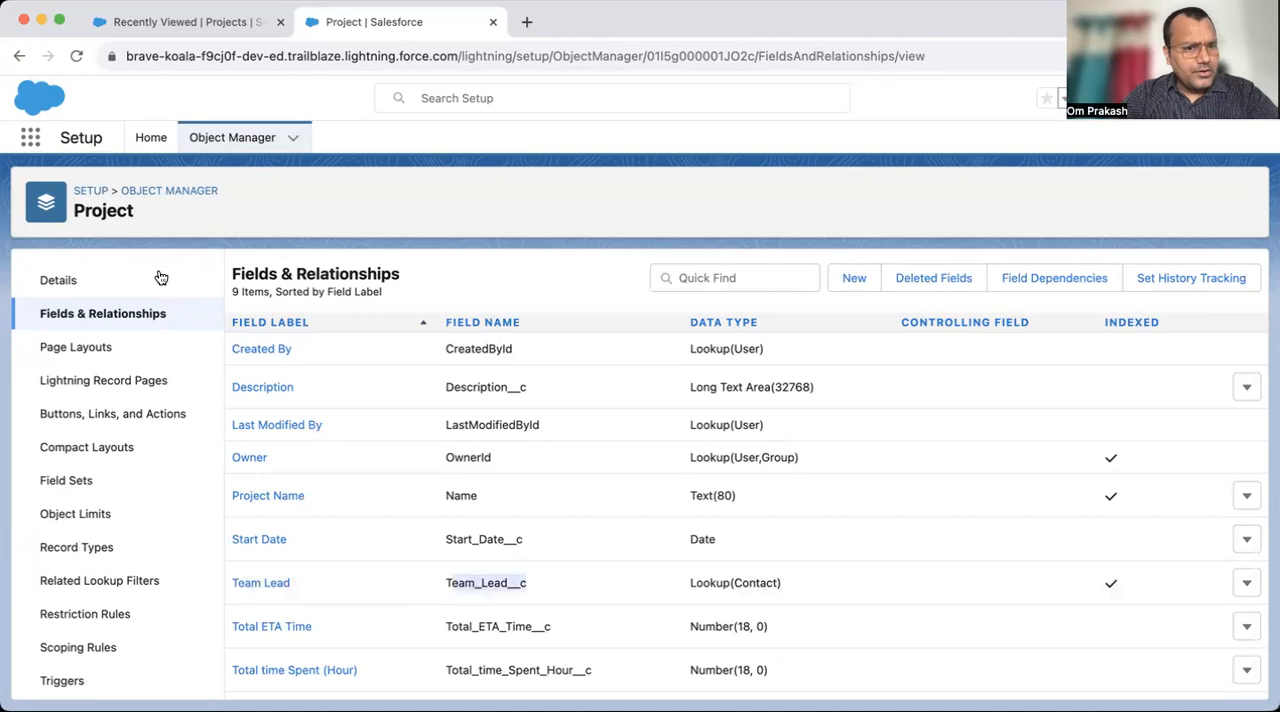
left_click(209, 220)
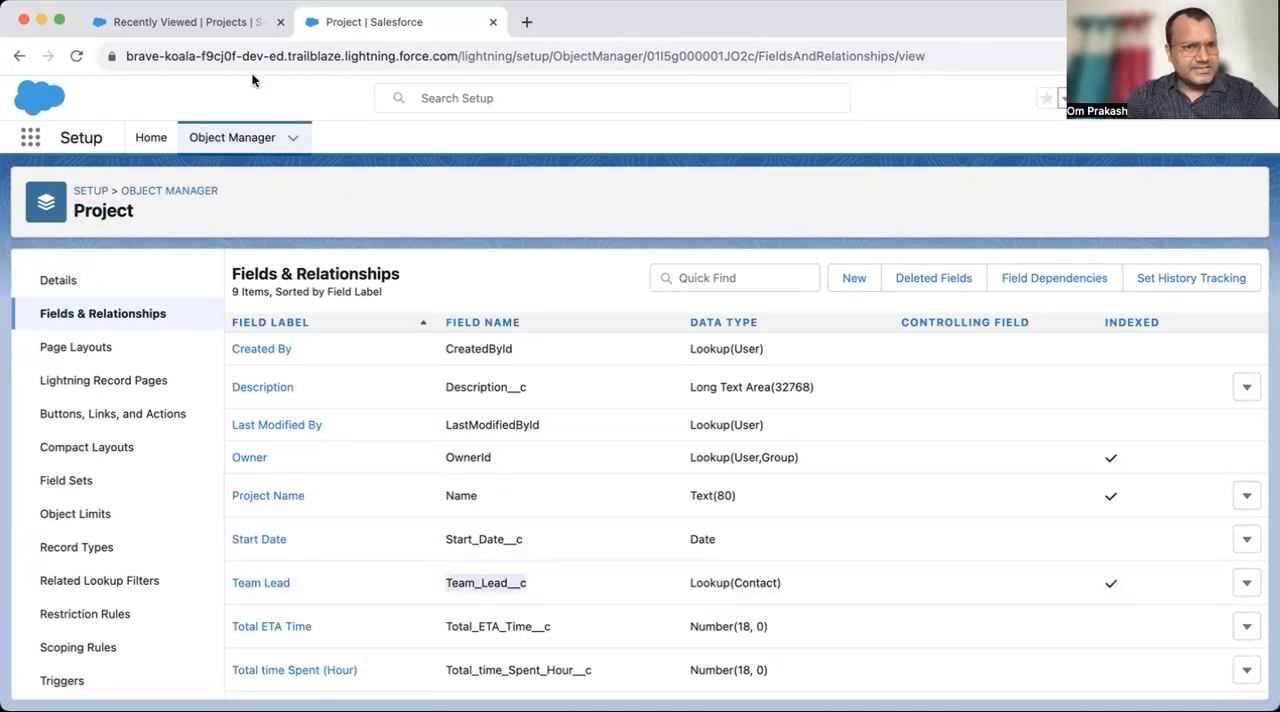
- Return to the Projects list, start a new project record and locate its Team Lead lookup field
left_click(192, 22)
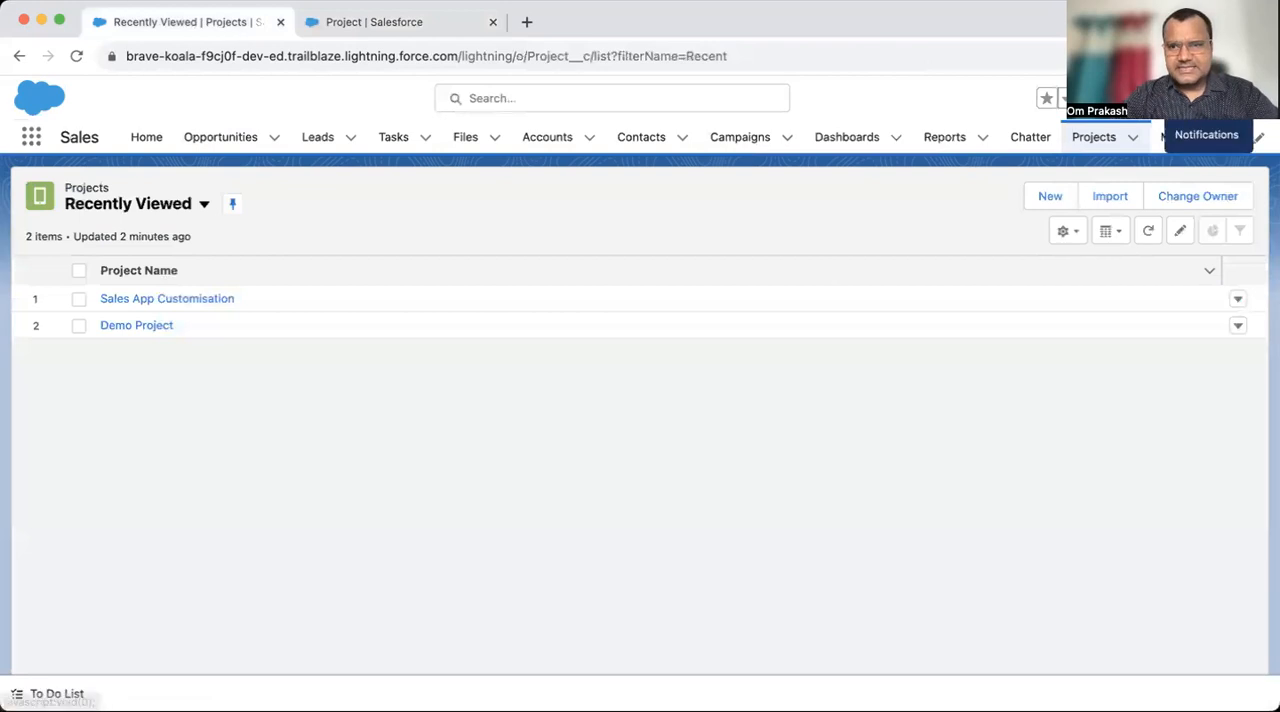
left_click(1248, 98)
left_click(1012, 294)
left_click(867, 434)
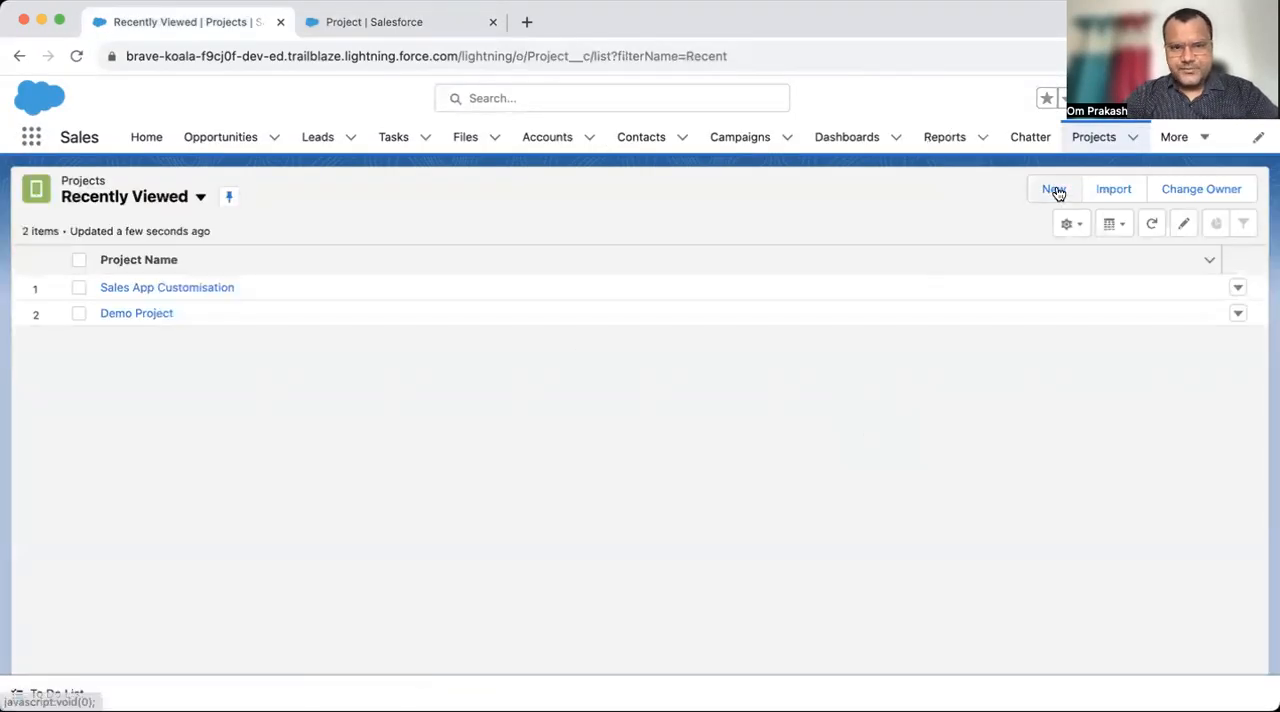
left_click(1055, 189)
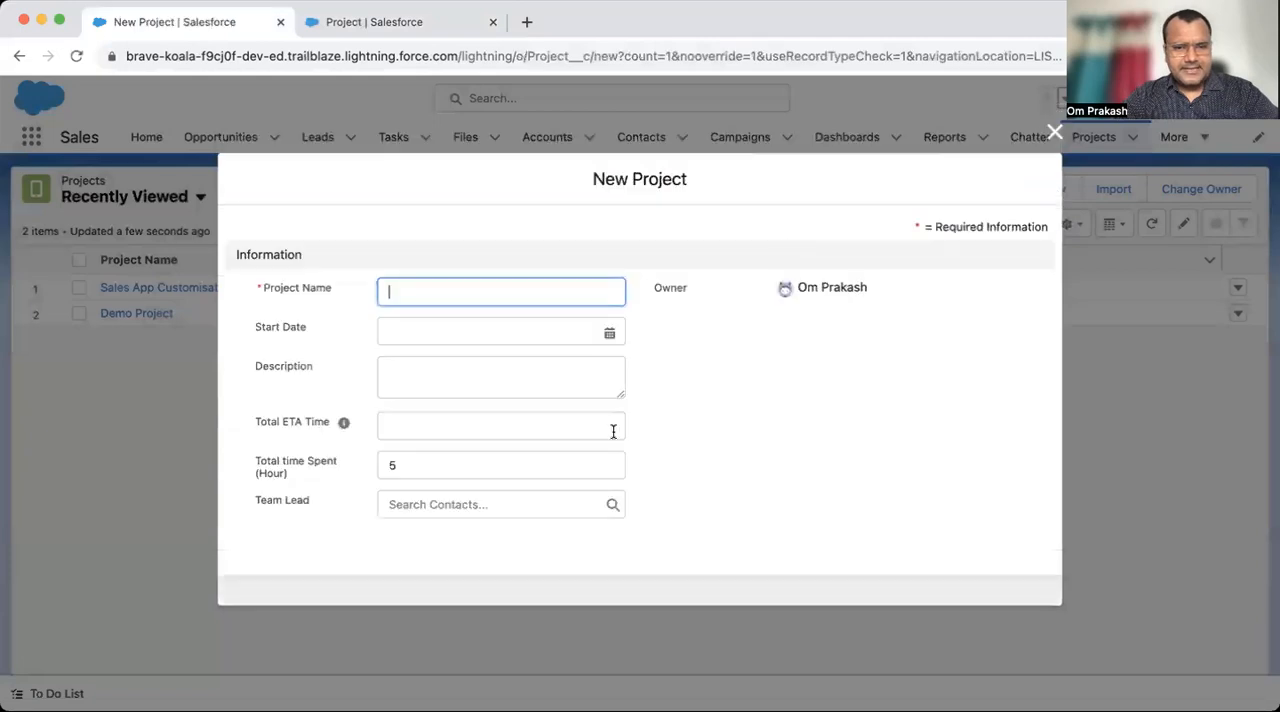
left_click_drag(256, 503, 321, 502)
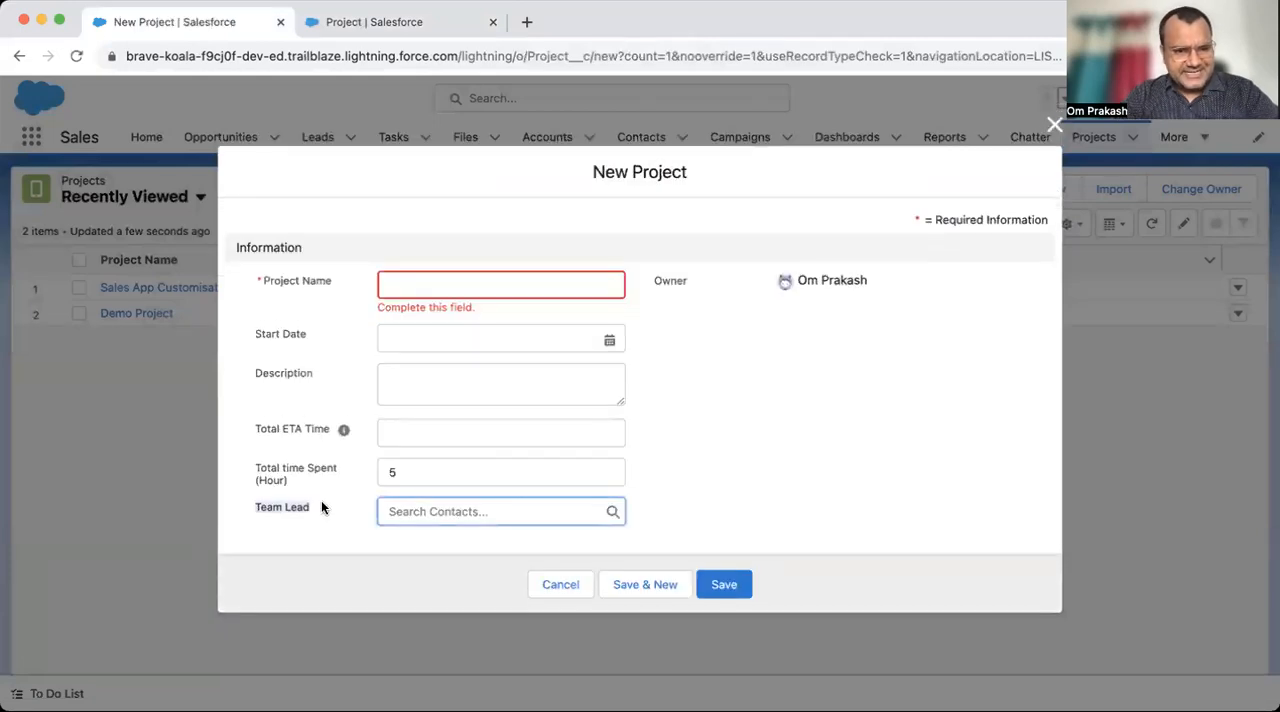
- Name the new project "Sales Cloud setup" and set its start date to 12/10/2023
left_click(409, 290)
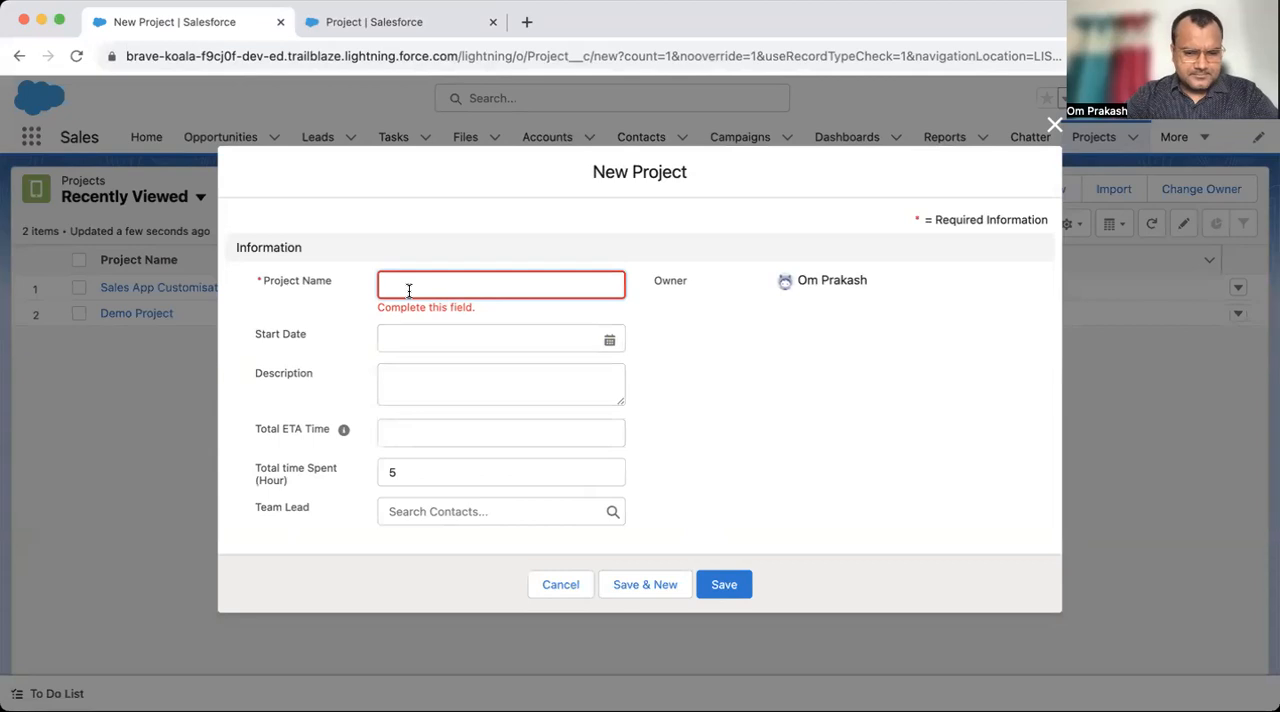
type("Sales ")
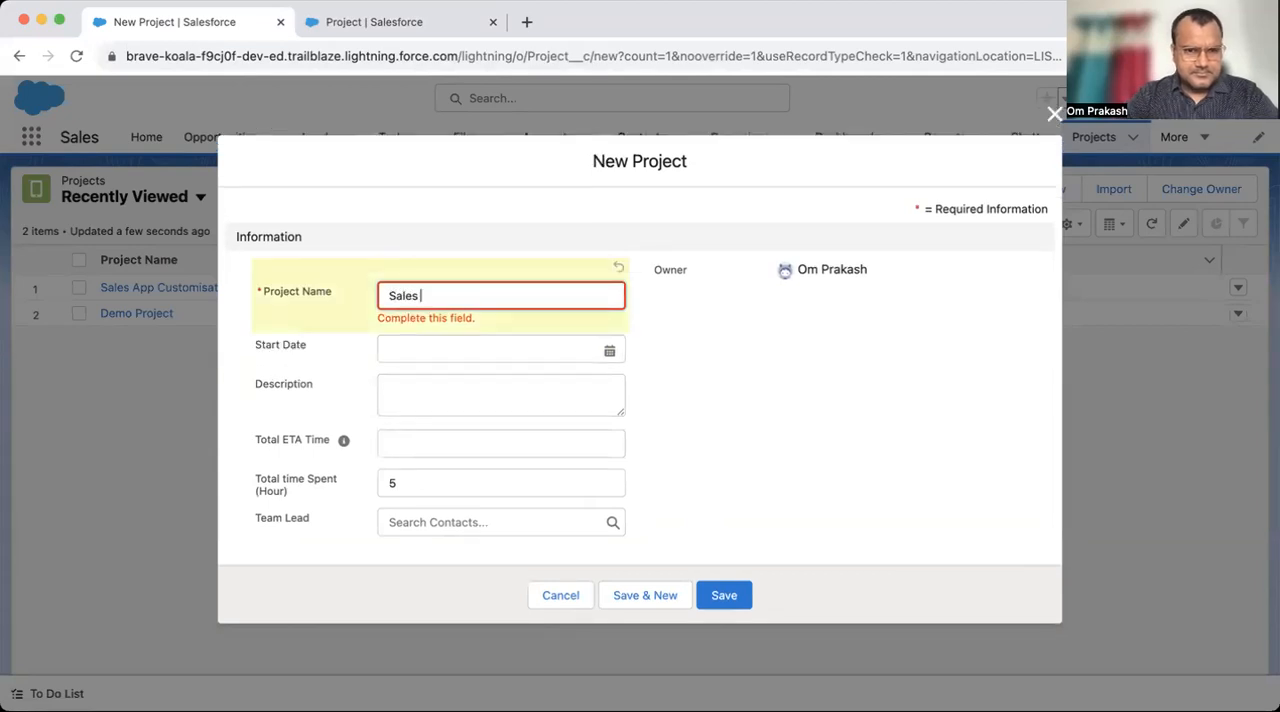
type("Cloud setup")
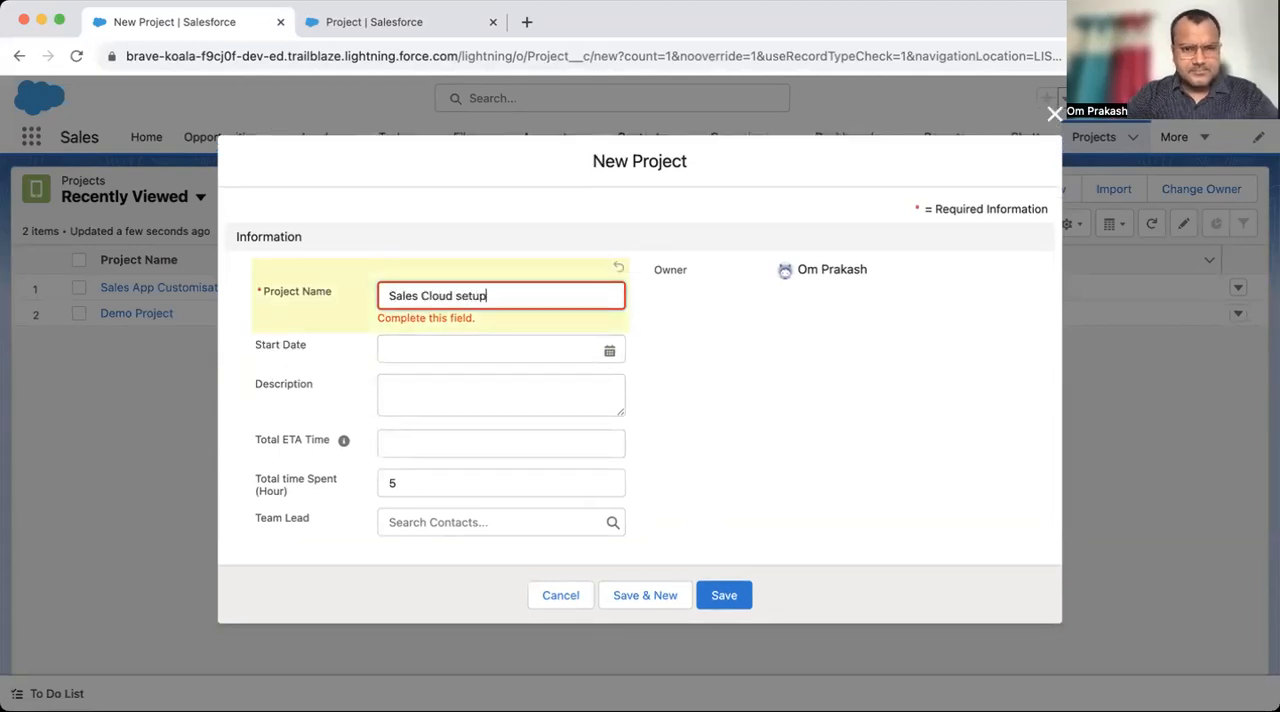
left_click(540, 339)
left_click(543, 474)
- Enter "this is demo" as the project's description, 30 as Total ETA Time and 0 as Total time Spent (Hour)
left_click(491, 400)
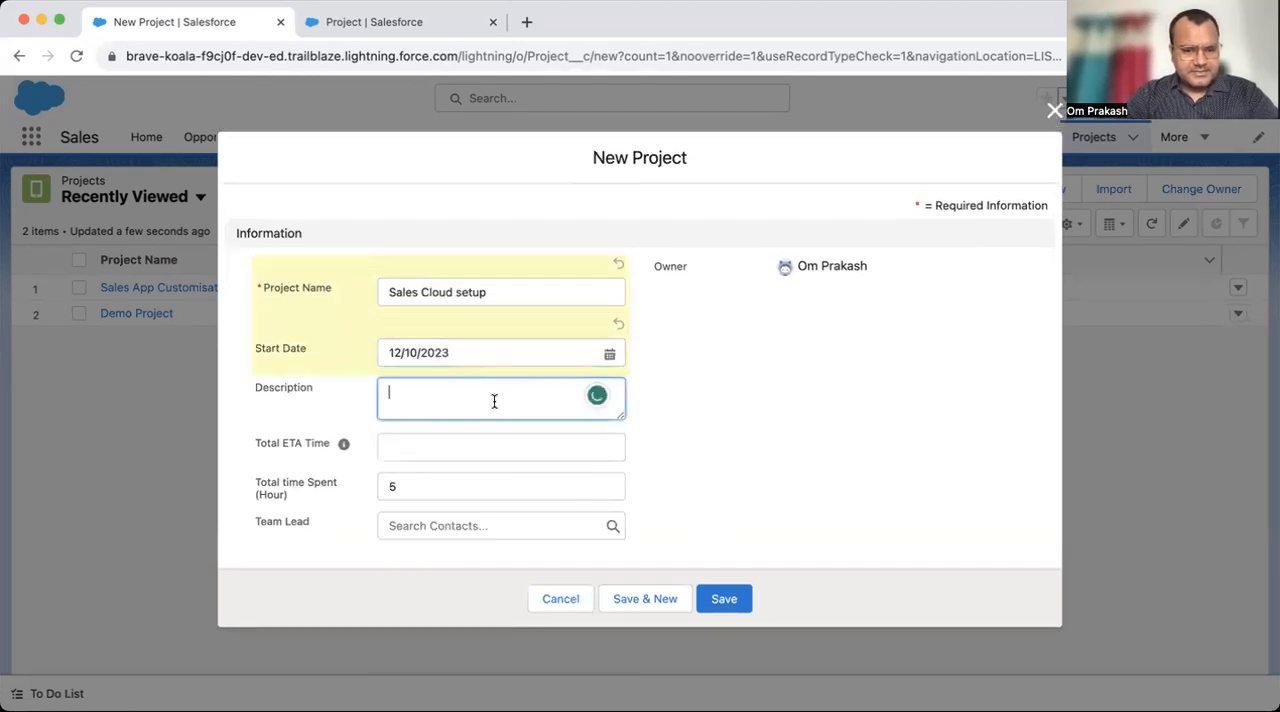
type("this is demo")
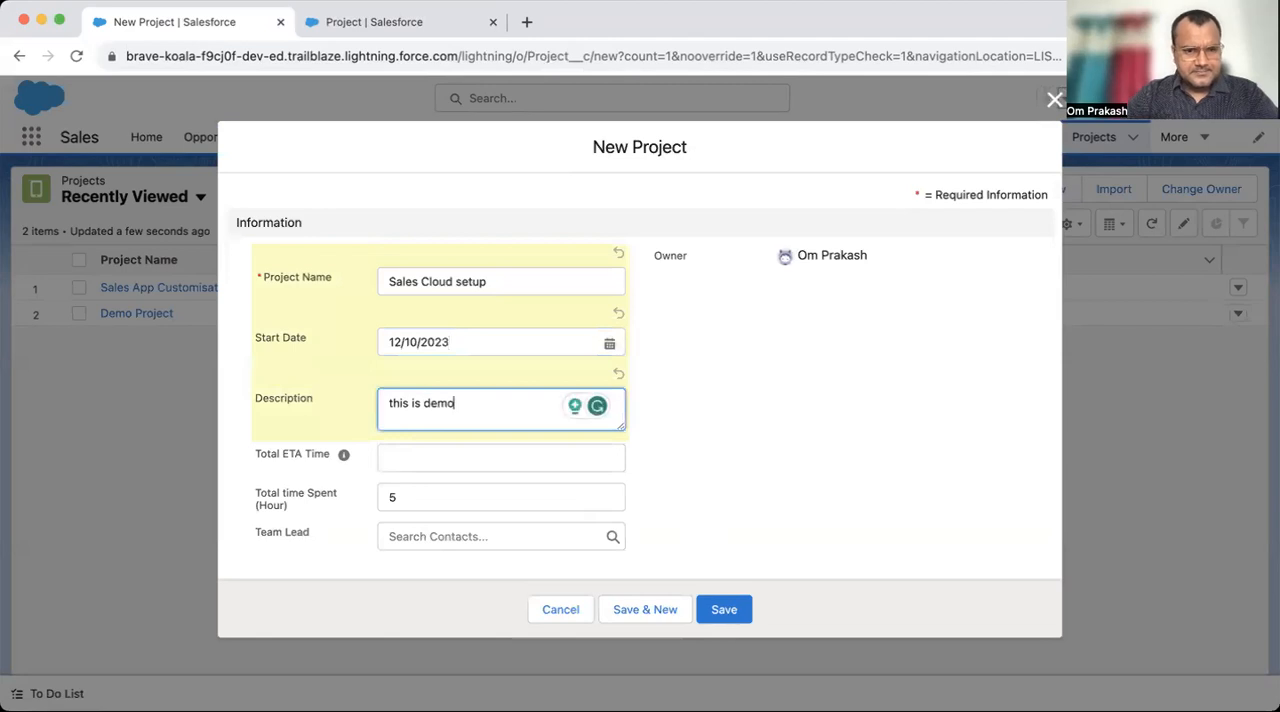
left_click(476, 463)
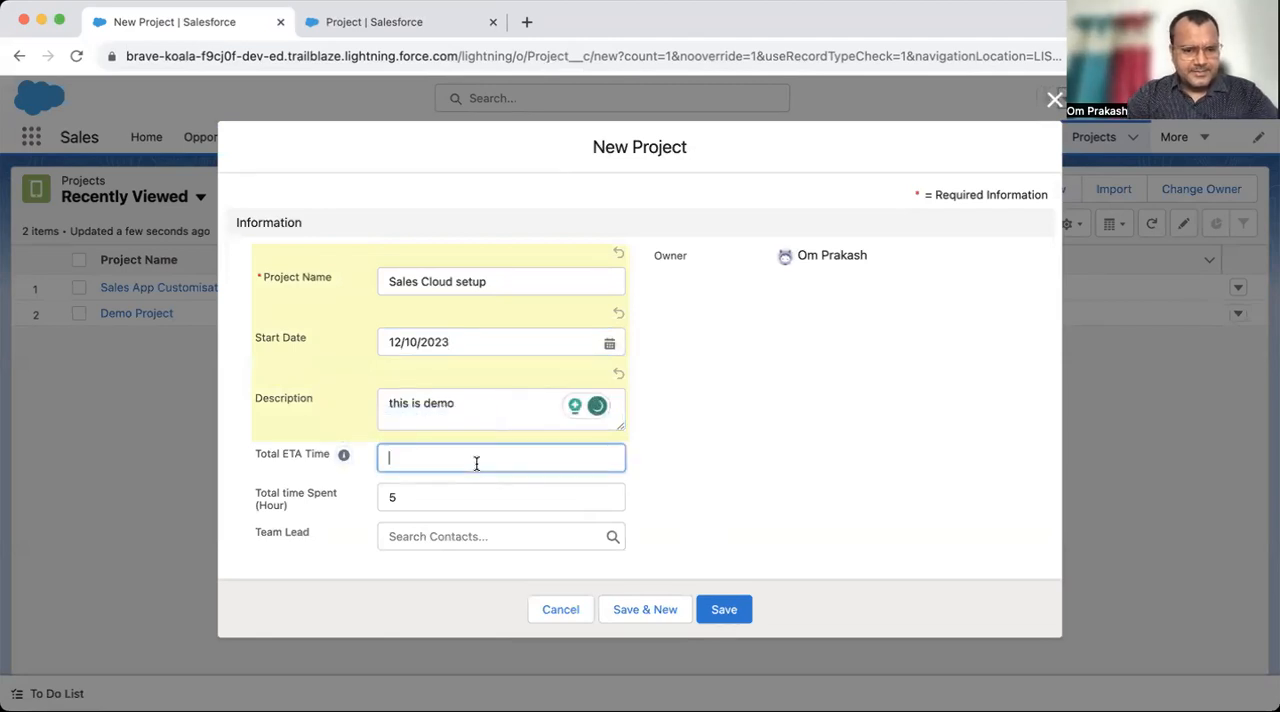
type("30")
key("Tab")
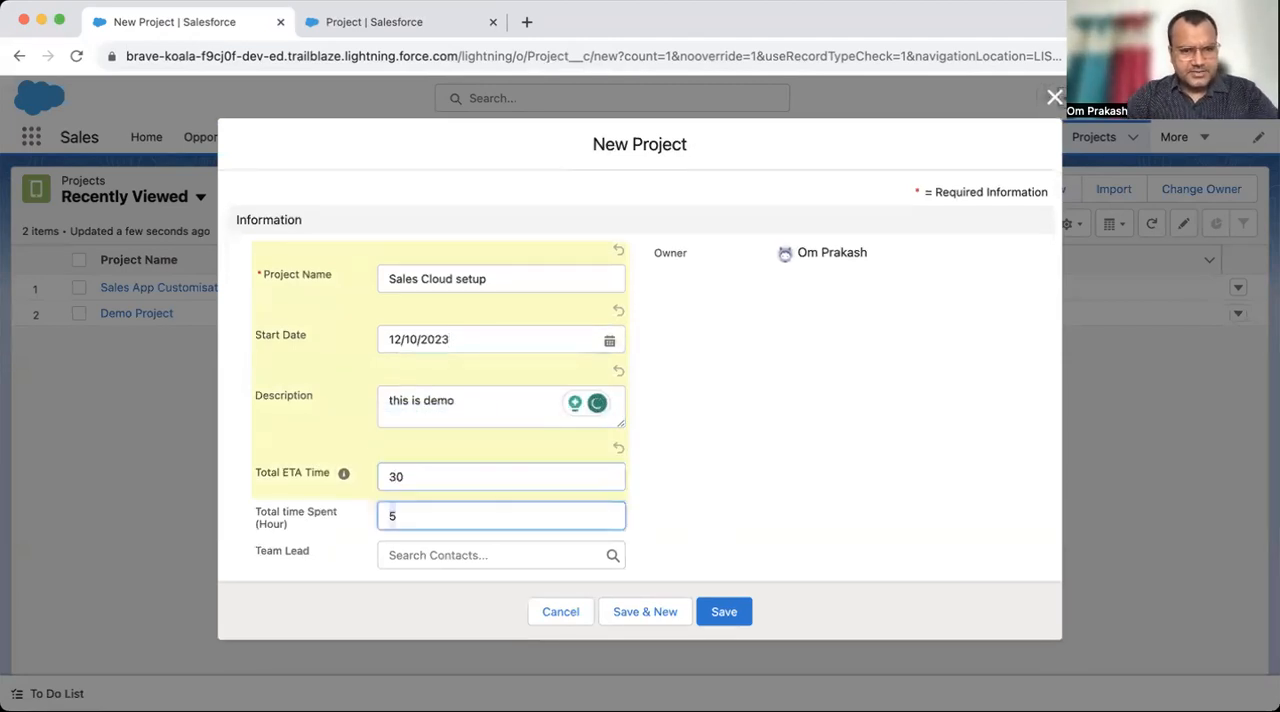
type("0")
scroll(646, 455, "down", 1)
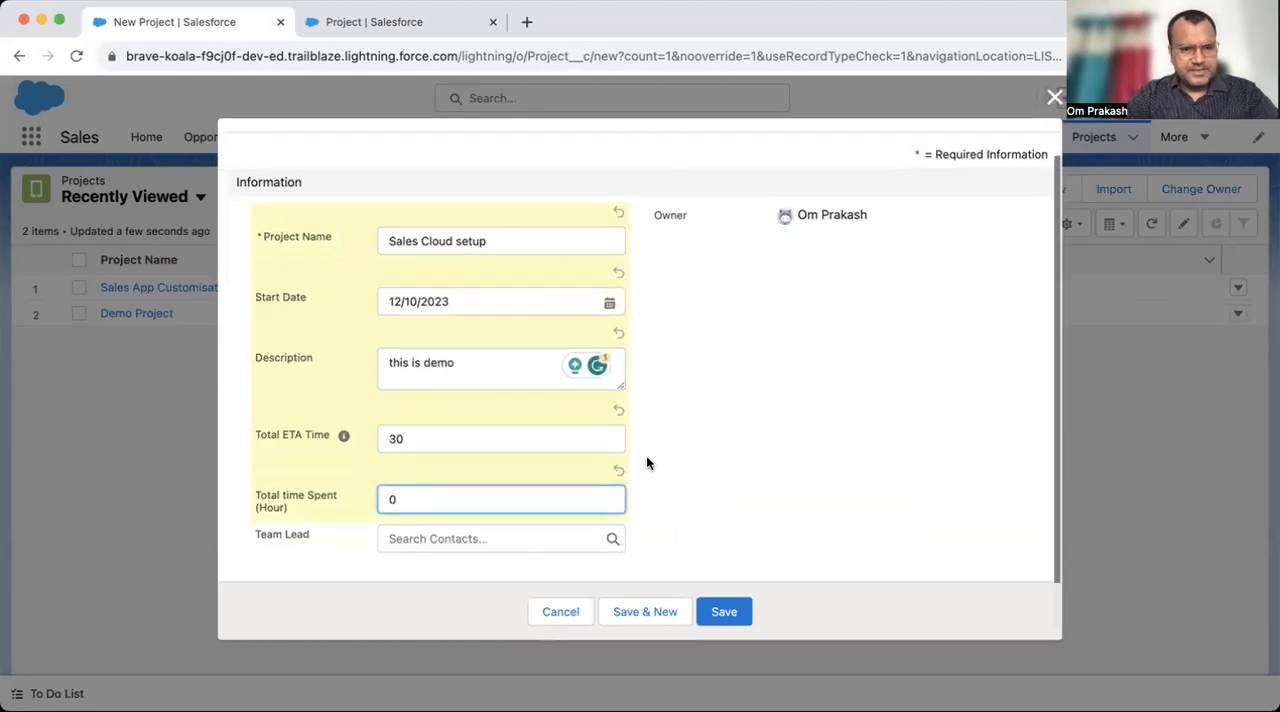
- Try the first recent contact as the project's Team Lead, and clear the selection again
left_click(453, 547)
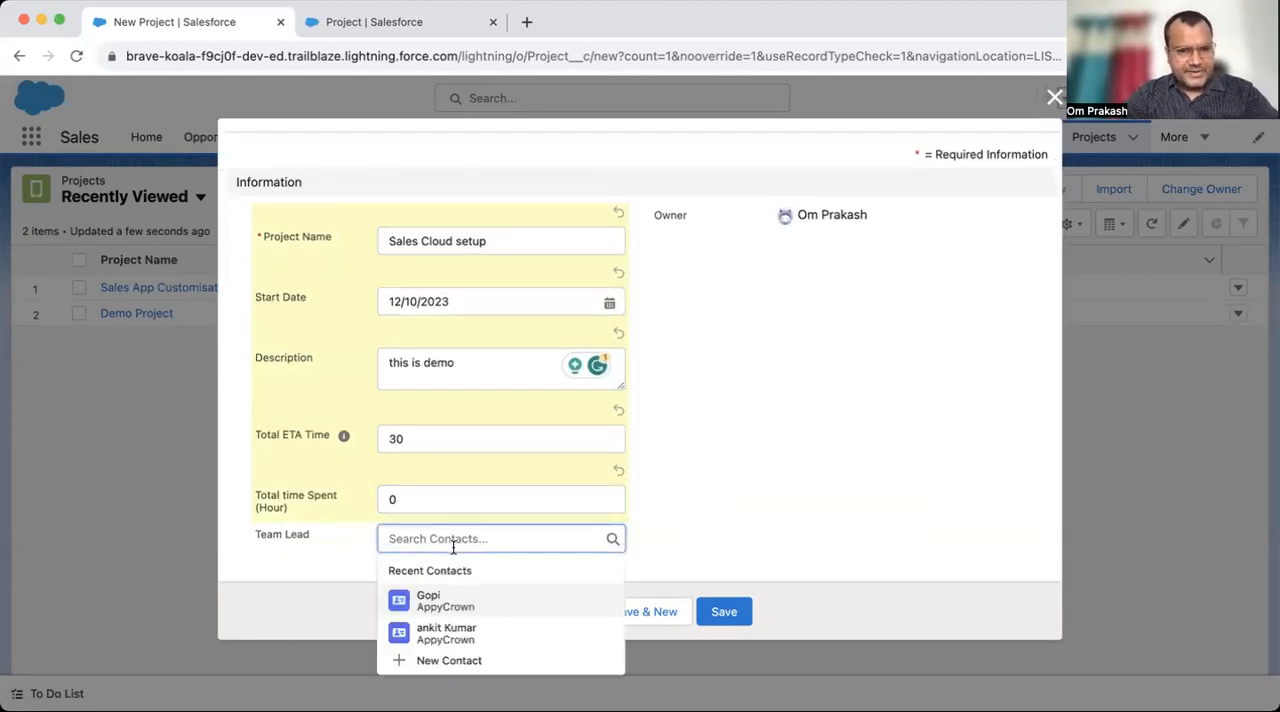
left_click(457, 603)
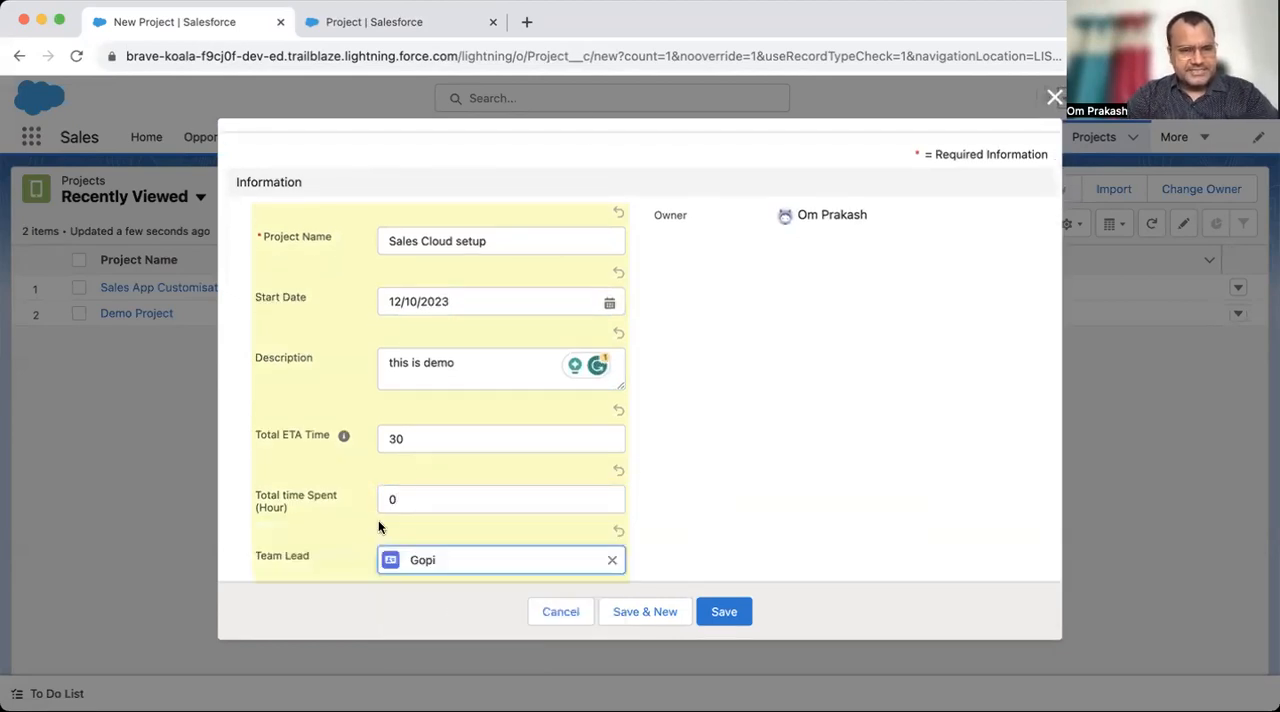
scroll(440, 437, "down", 1)
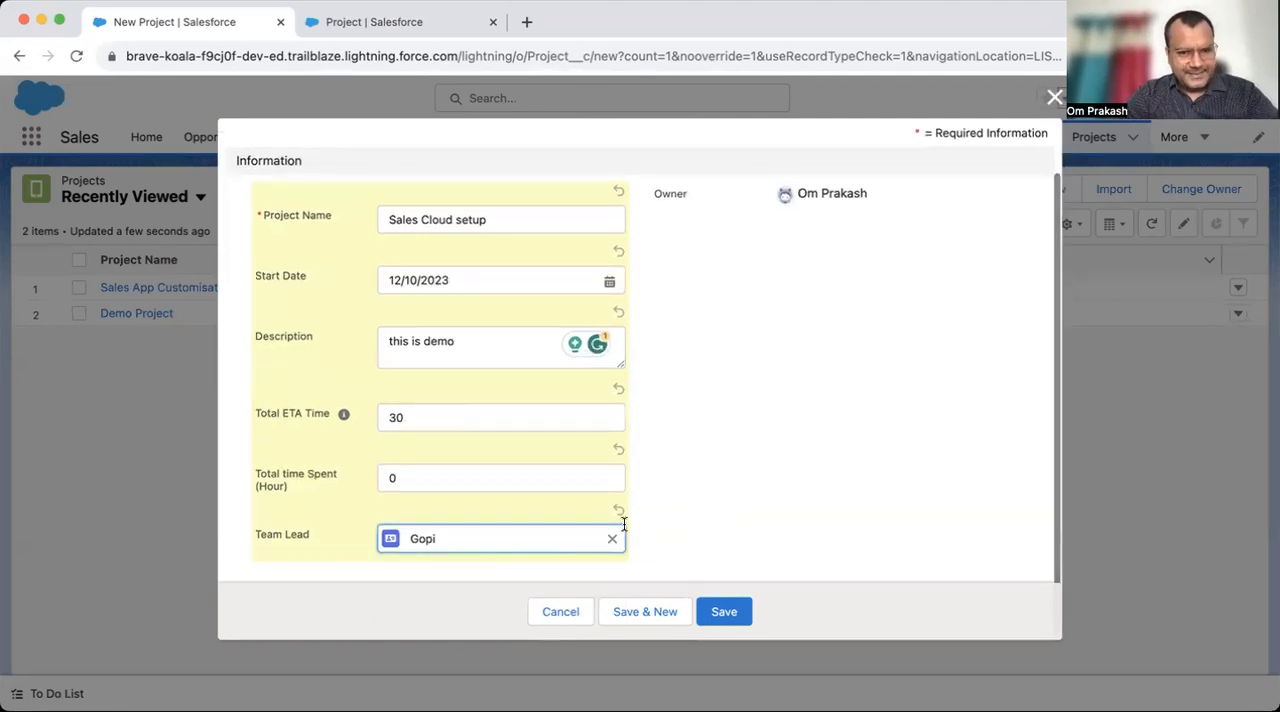
left_click(612, 538)
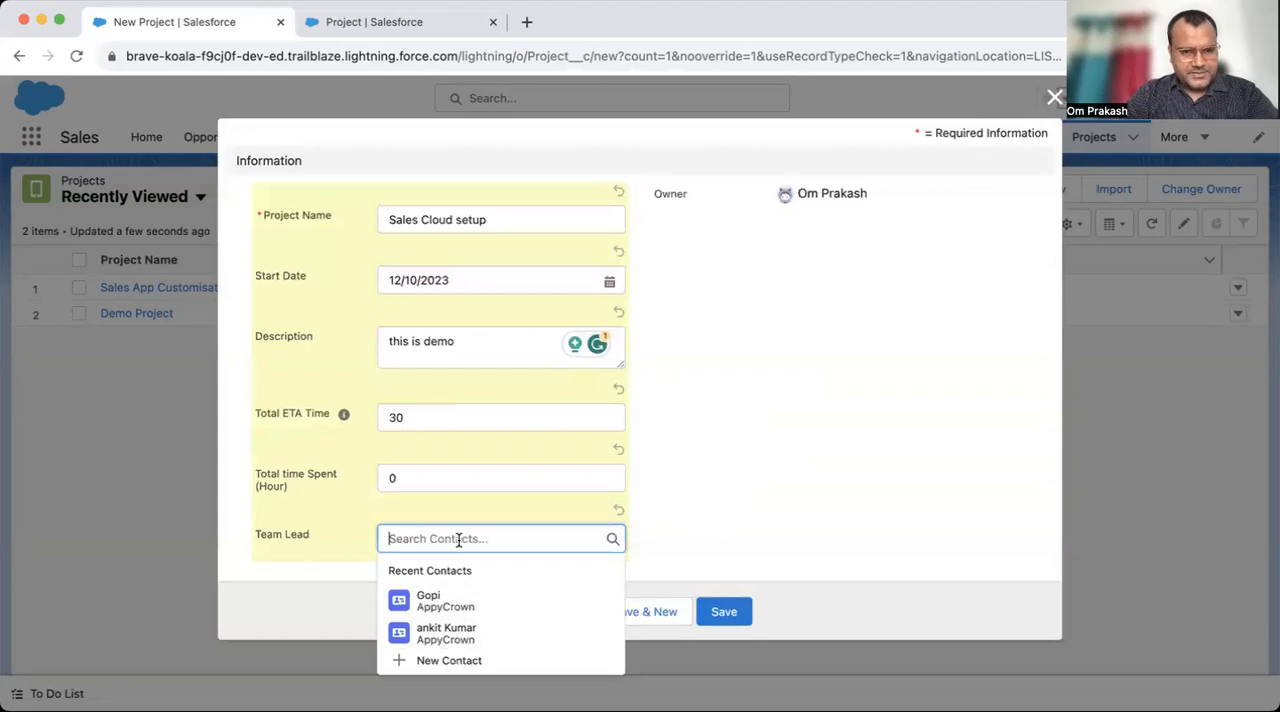
- Search the Team Lead lookup for existing contacts by different first names
type("tim")
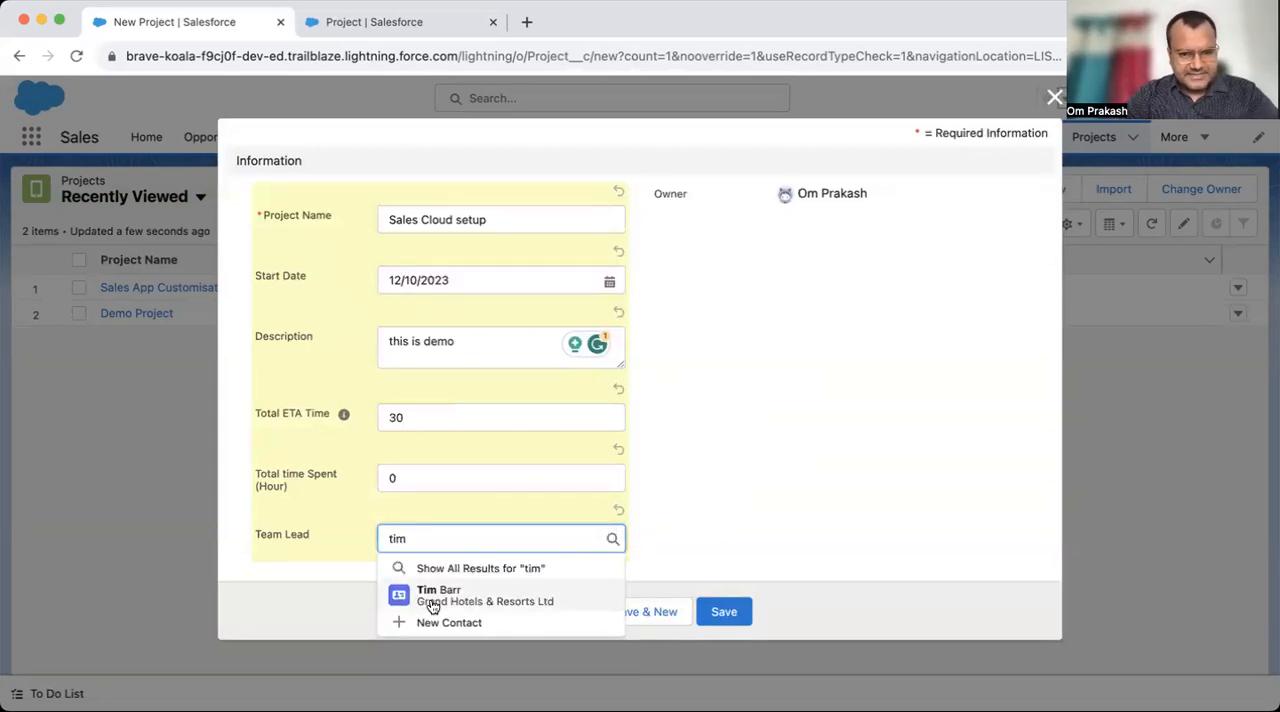
key("BackSpace")
key("BackSpace")
key("BackSpace")
type("om")
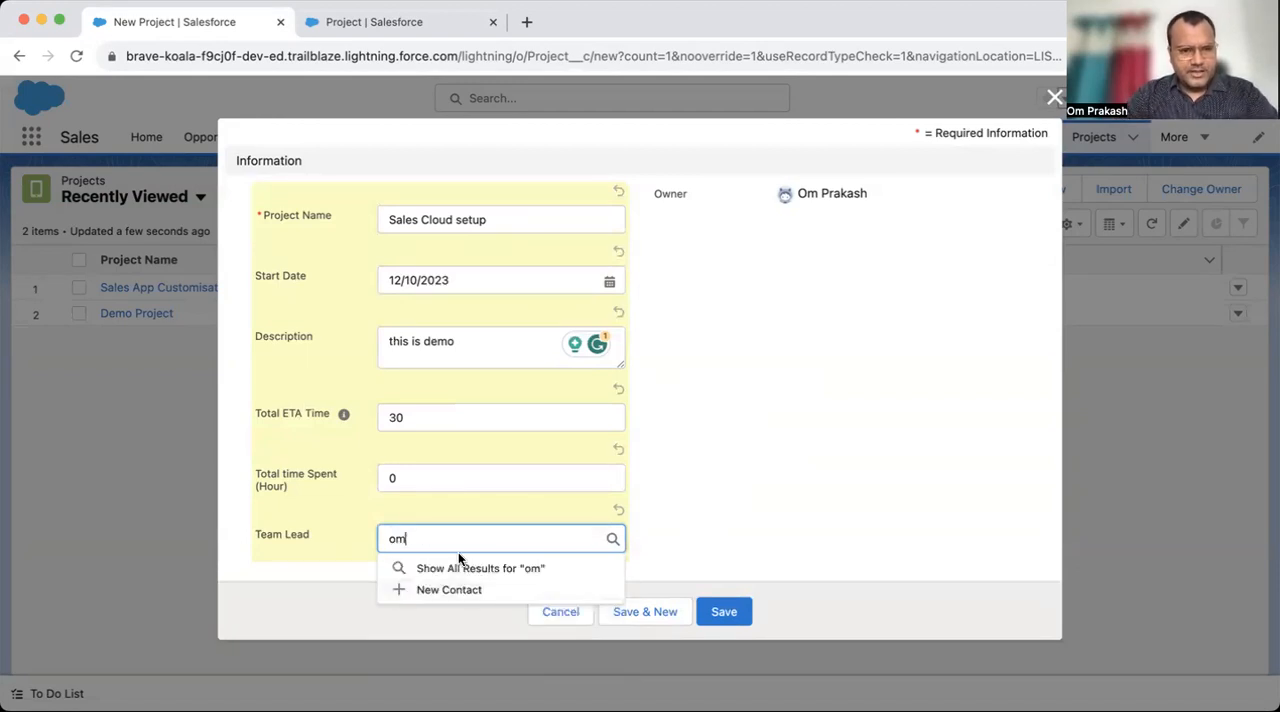
key("BackSpace")
key("BackSpace")
type("om")
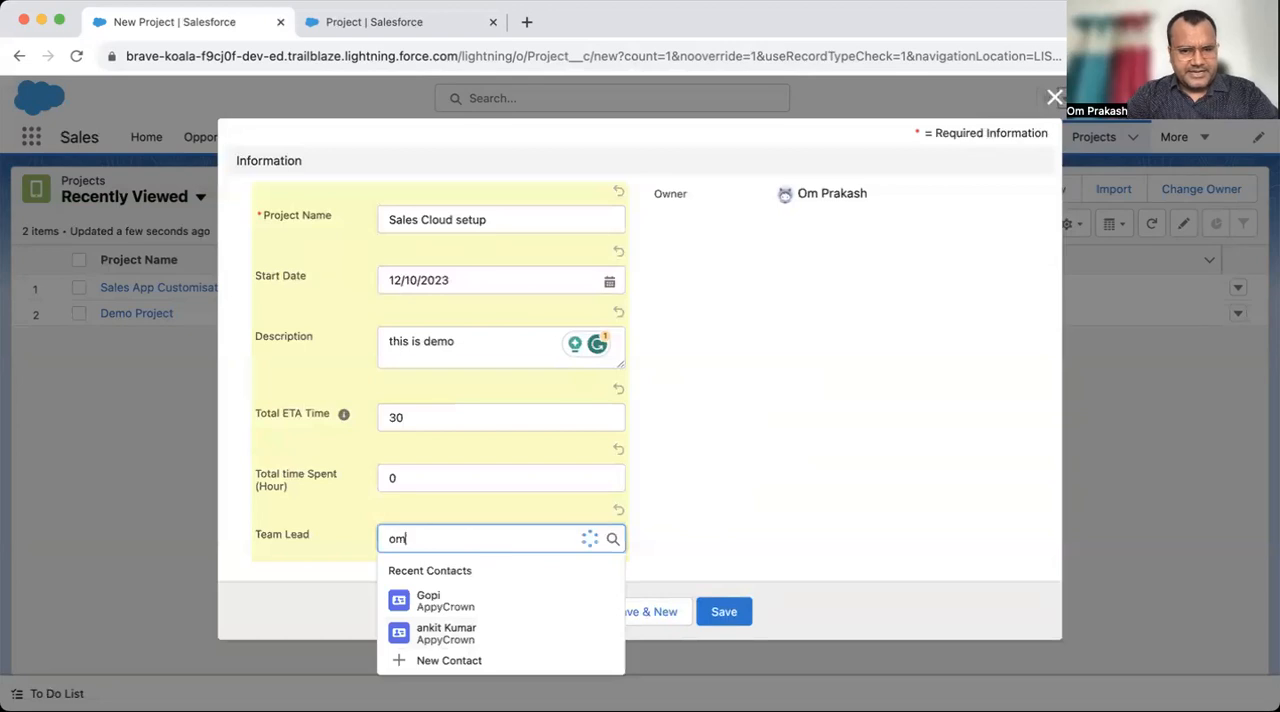
- Create a new contact from the Team Lead lookup with the contact's first and last name, and save it
left_click(442, 590)
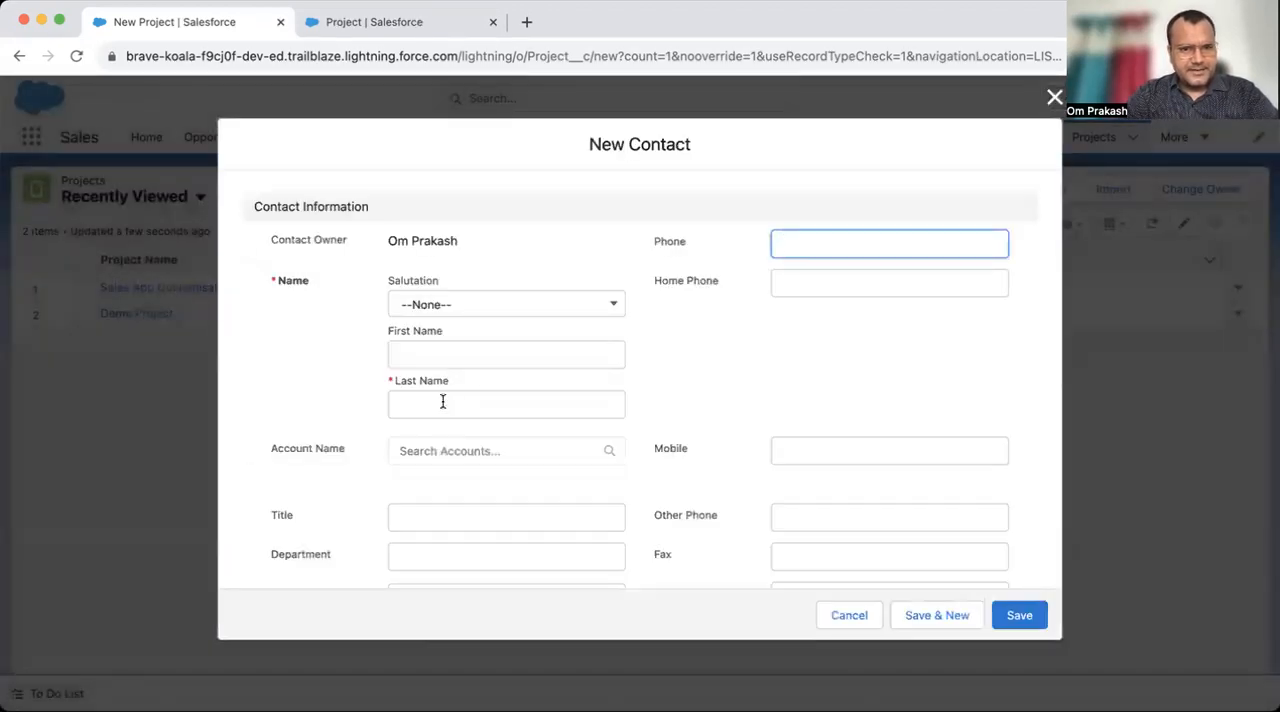
left_click(443, 401)
type("Prakash")
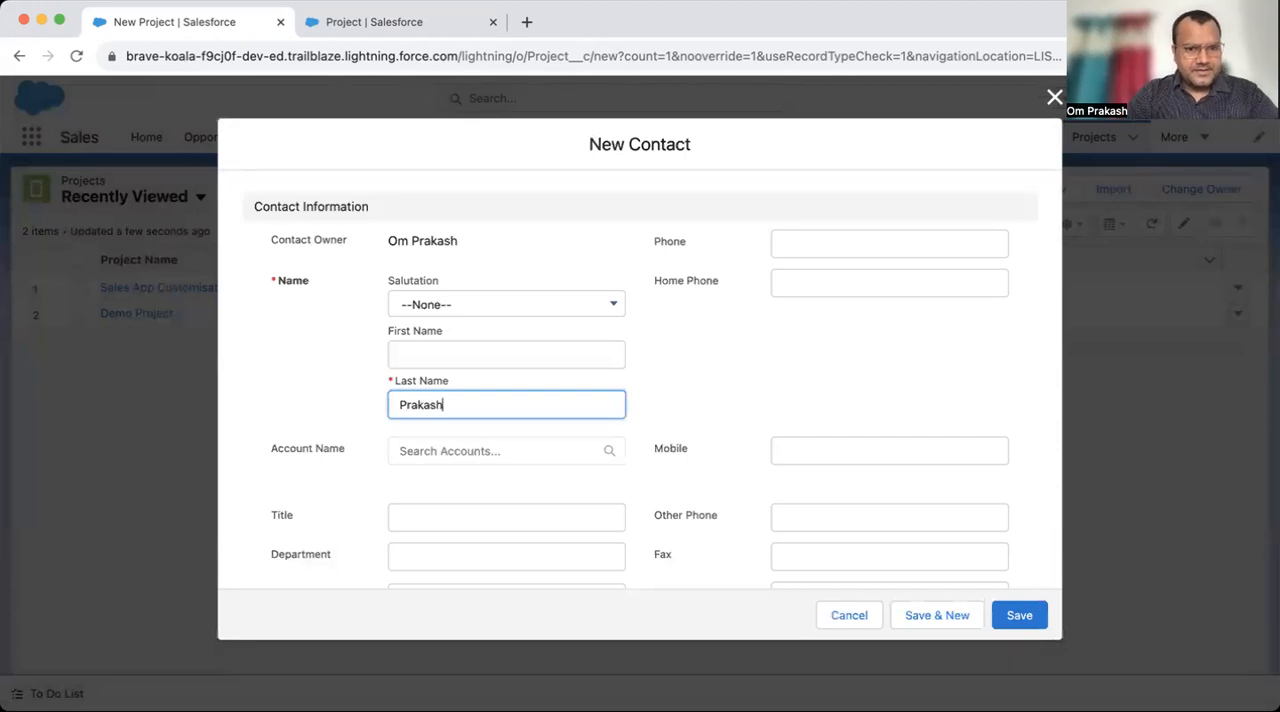
left_click(443, 355)
type("Om")
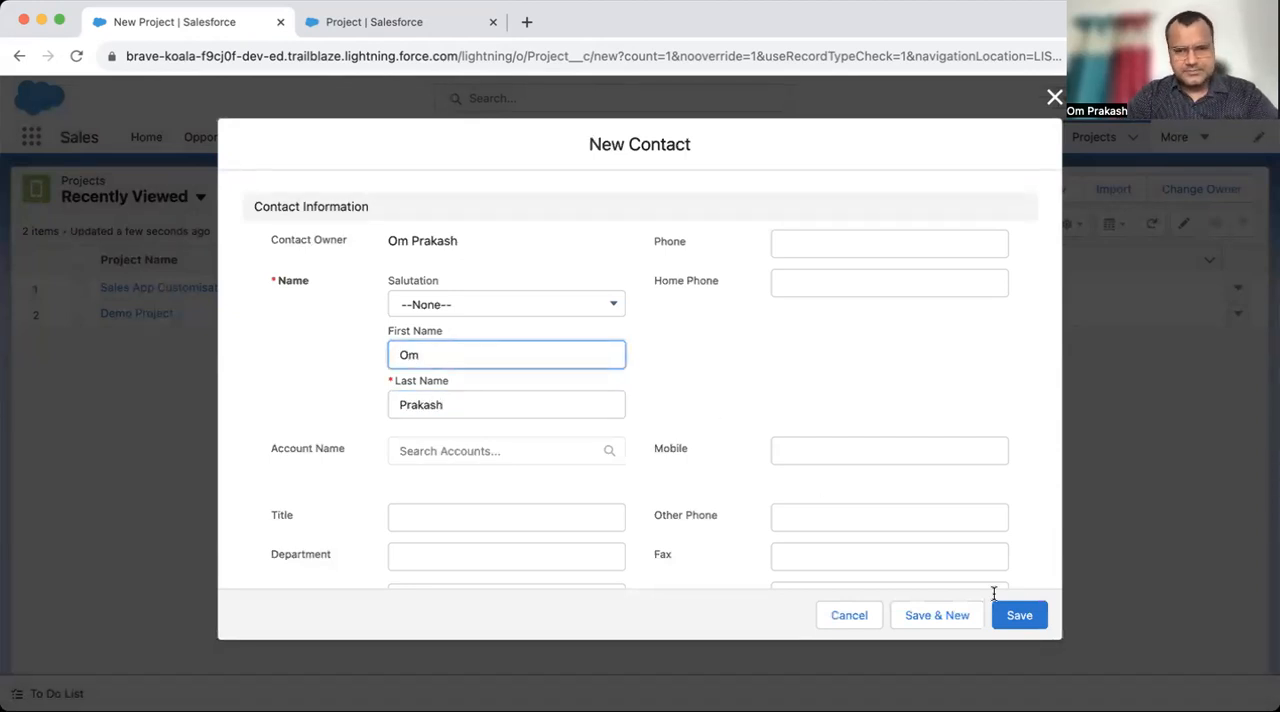
left_click(1019, 615)
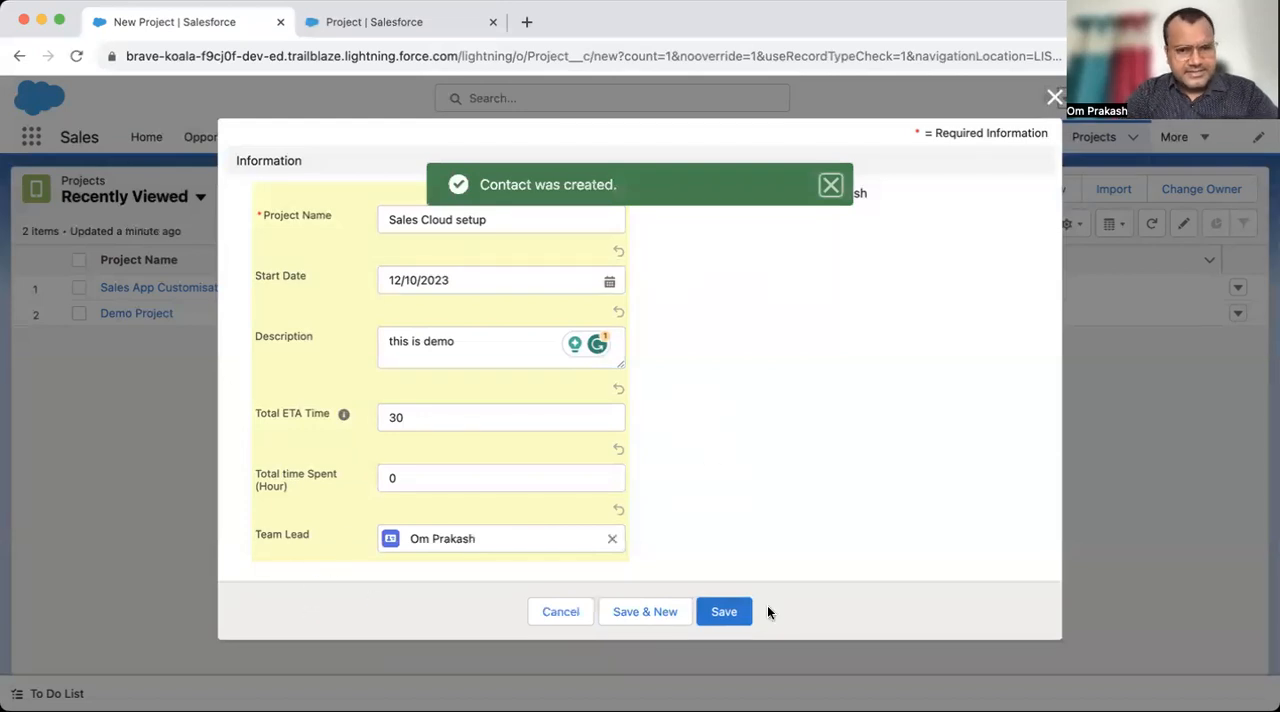
- Save the Sales Cloud setup project and open its team lead's contact record at the related Projects list
left_click(720, 611)
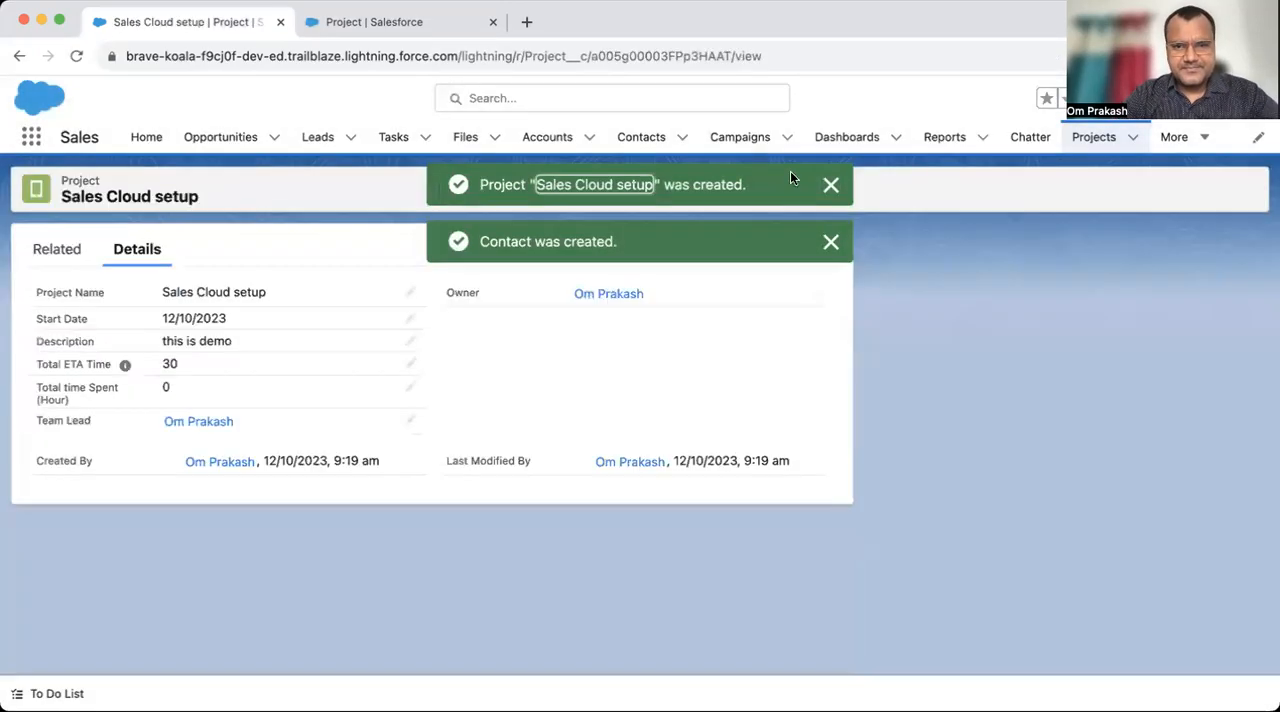
left_click(833, 186)
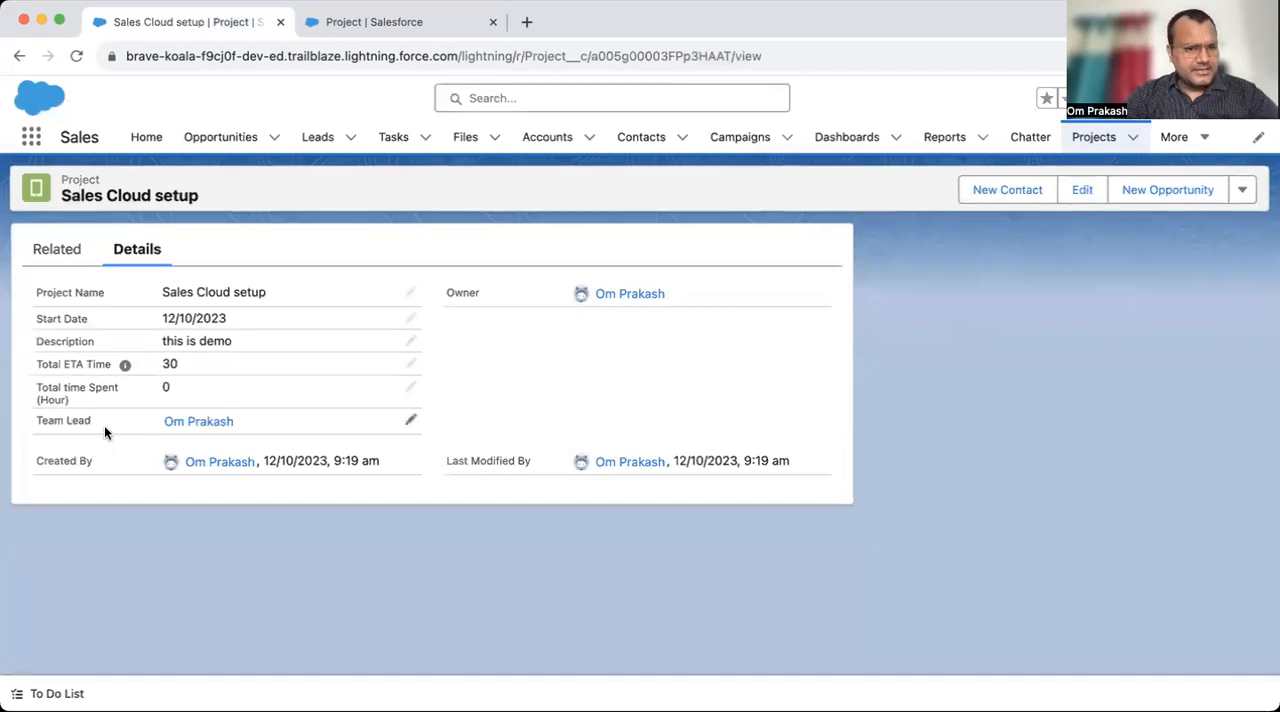
left_click(188, 423)
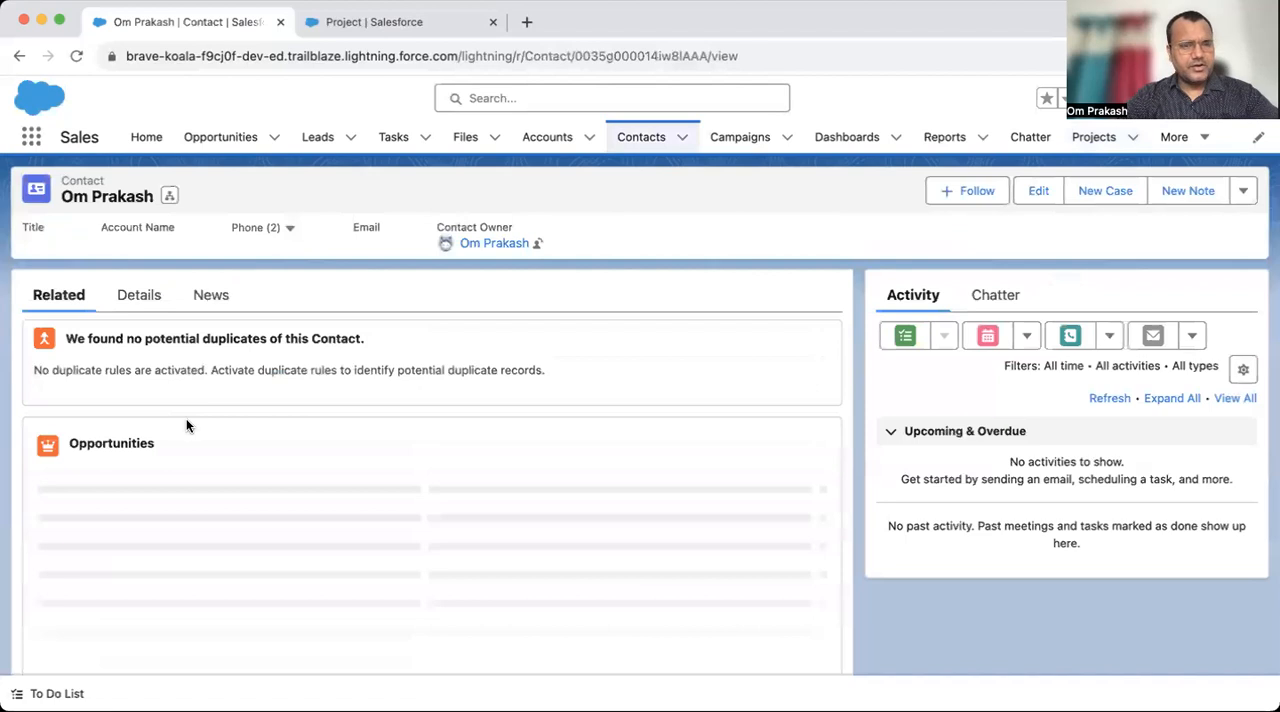
scroll(237, 491, "down", 3)
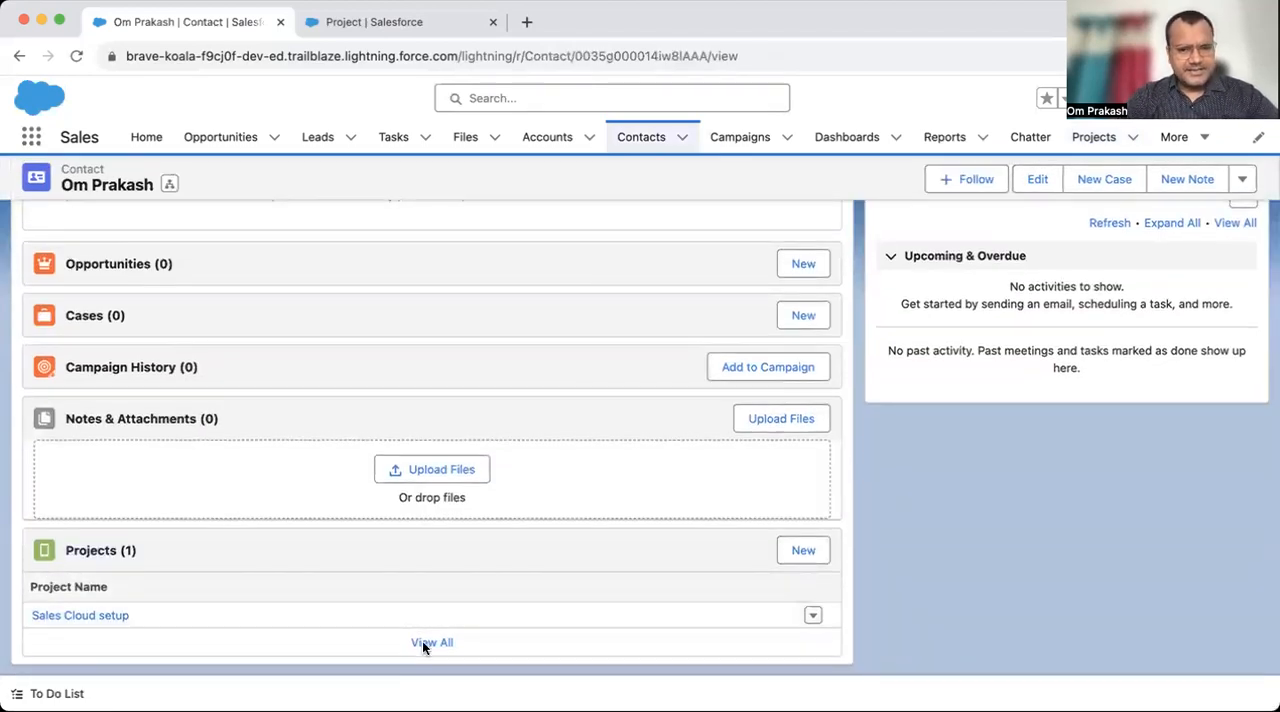
- Start a new project from the contact's related Projects list, named "Service Cloud setup" with start date 26/10/2023
left_click(802, 552)
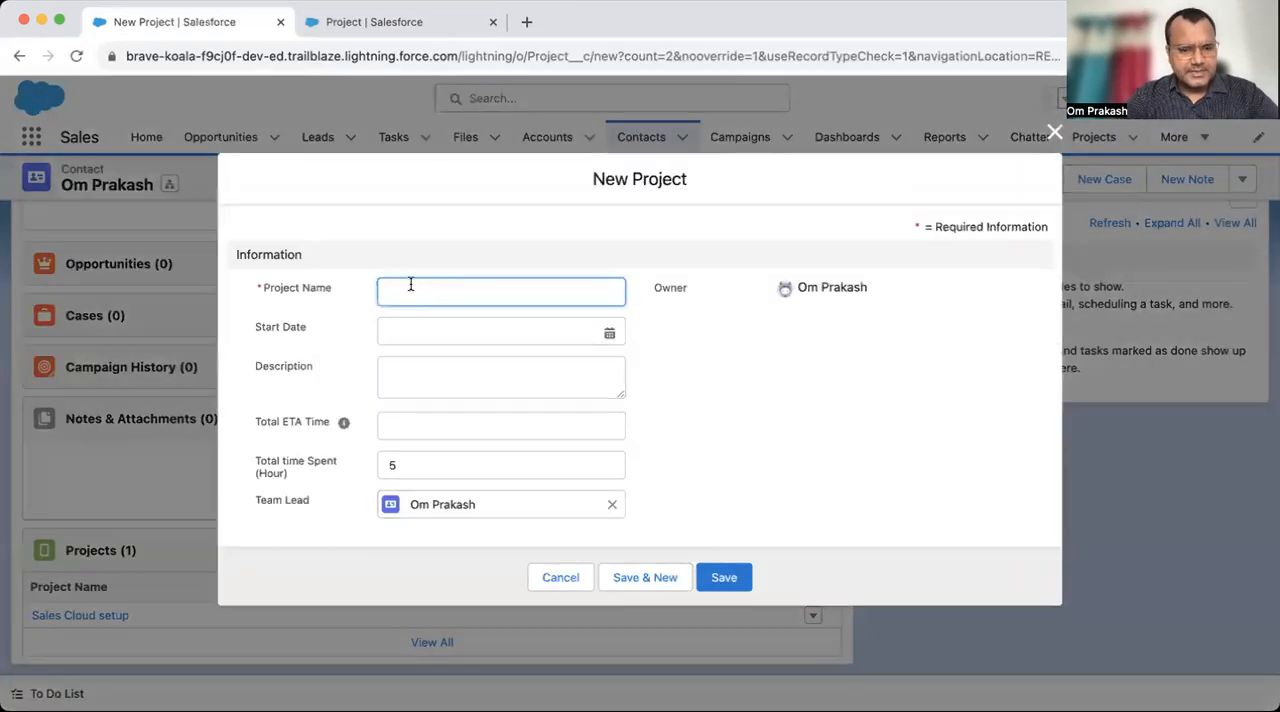
type("Service C")
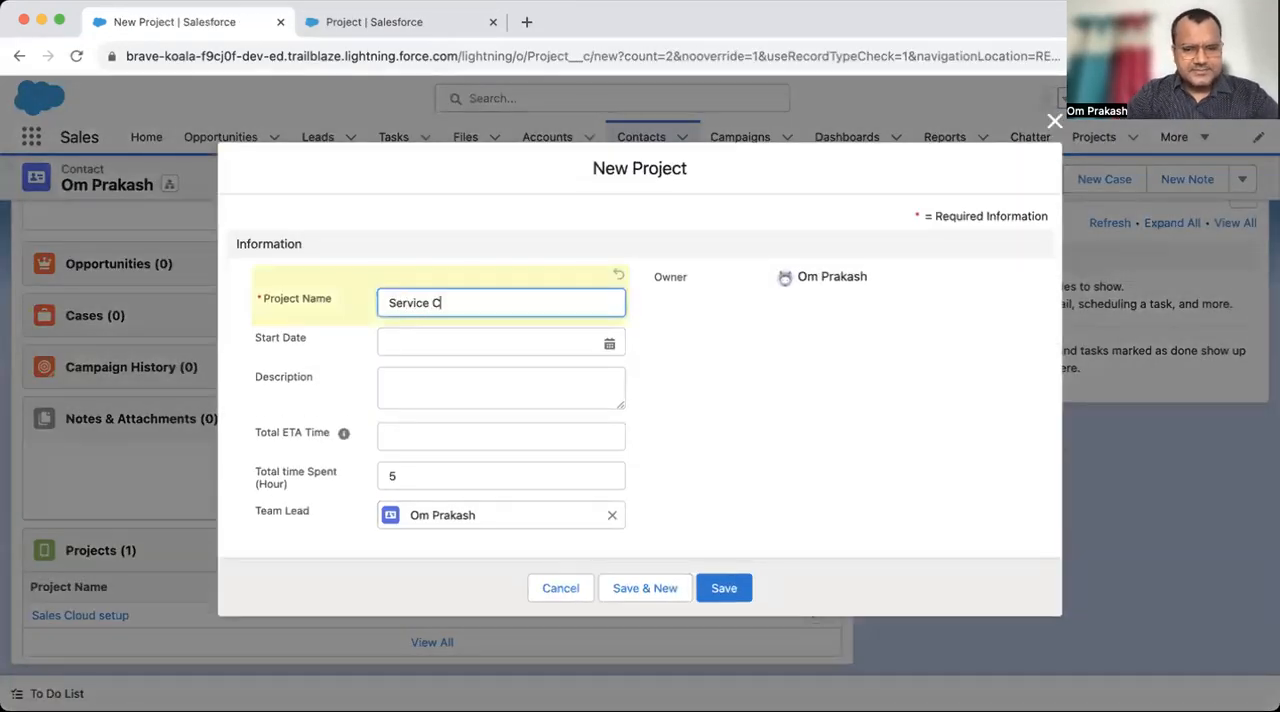
type("loud setup")
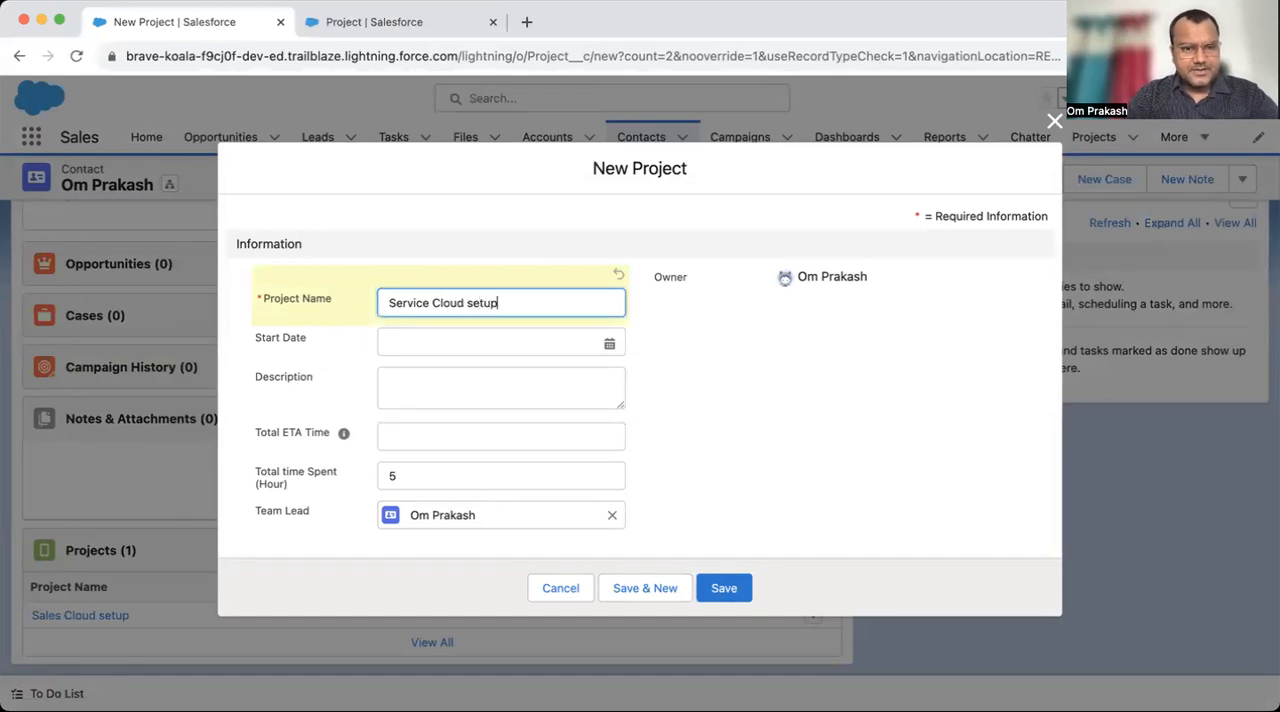
key("Tab")
left_click(463, 341)
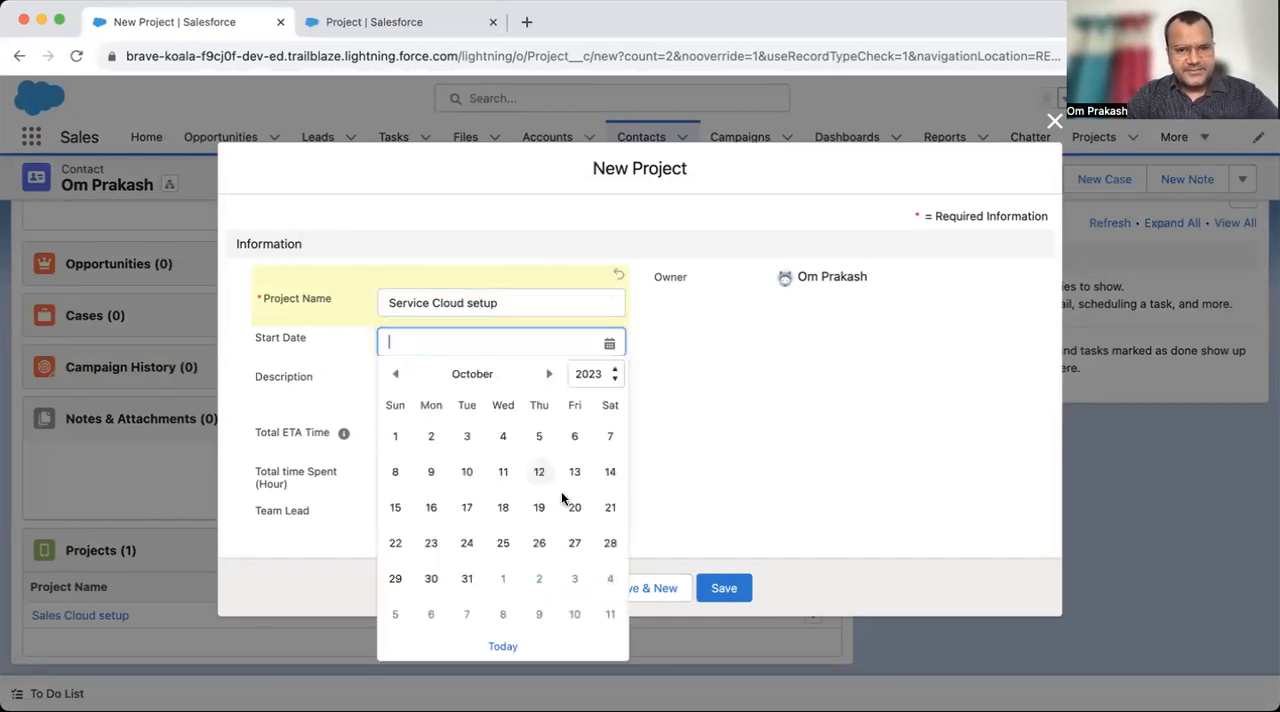
left_click(538, 554)
- Set the project's Total ETA Time to 30 and Total time Spent (Hour) to 0, and save the project
left_click(434, 450)
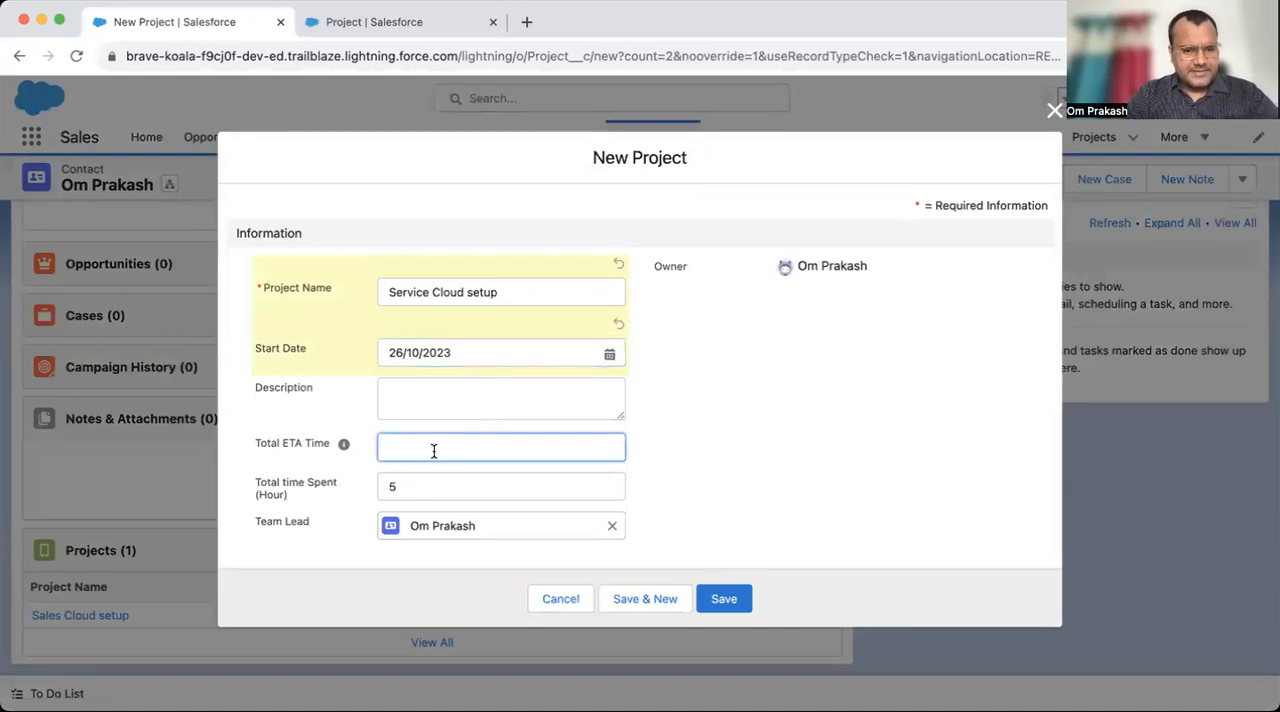
type("30")
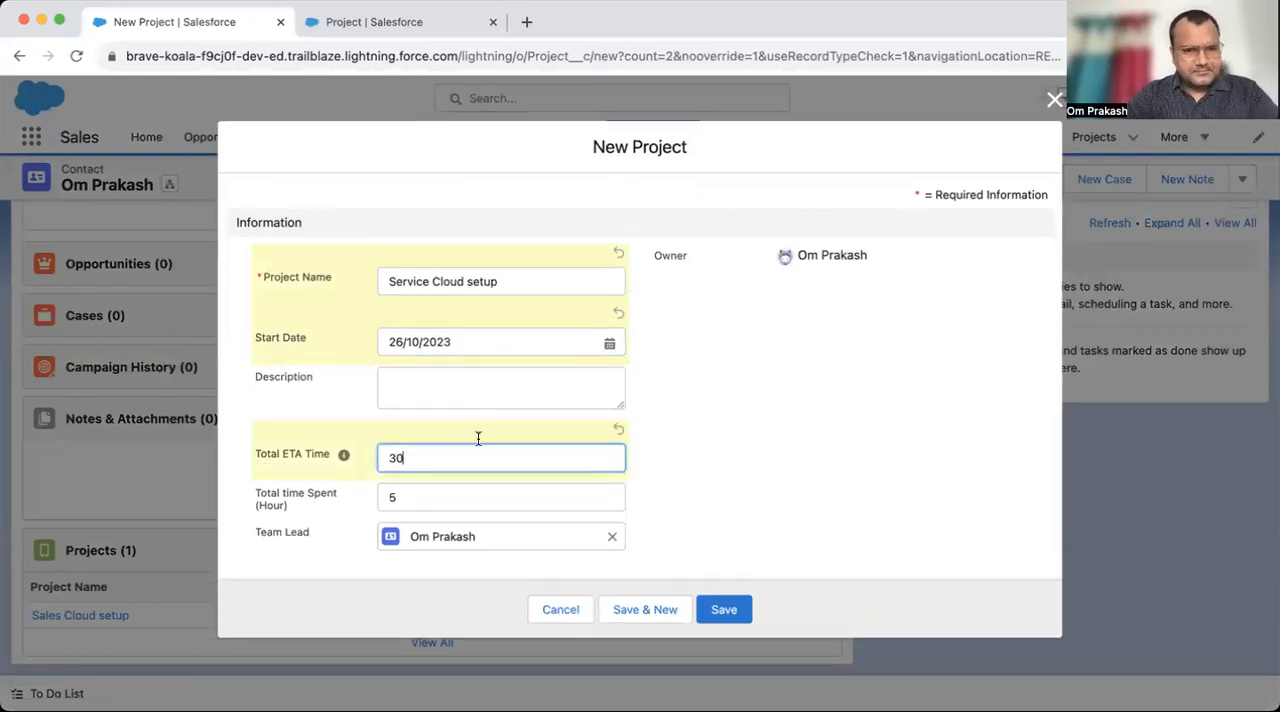
left_click(457, 497)
key("BackSpace")
type("0")
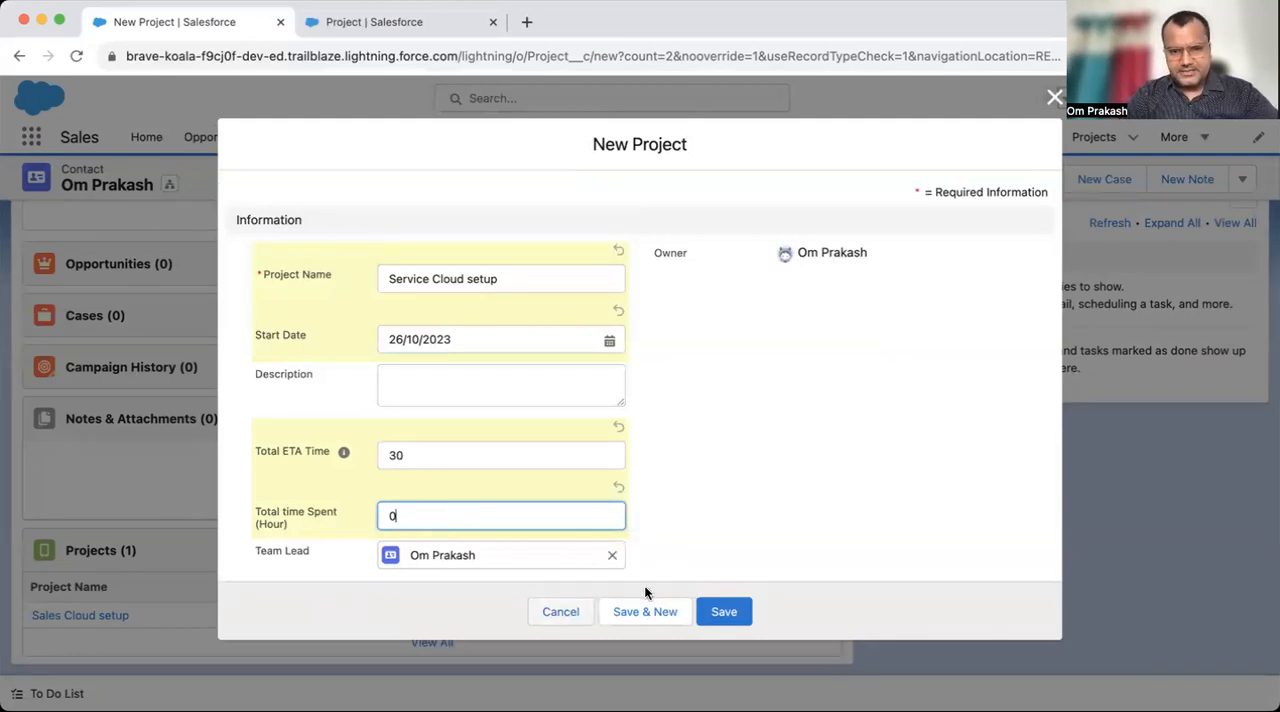
left_click(723, 612)
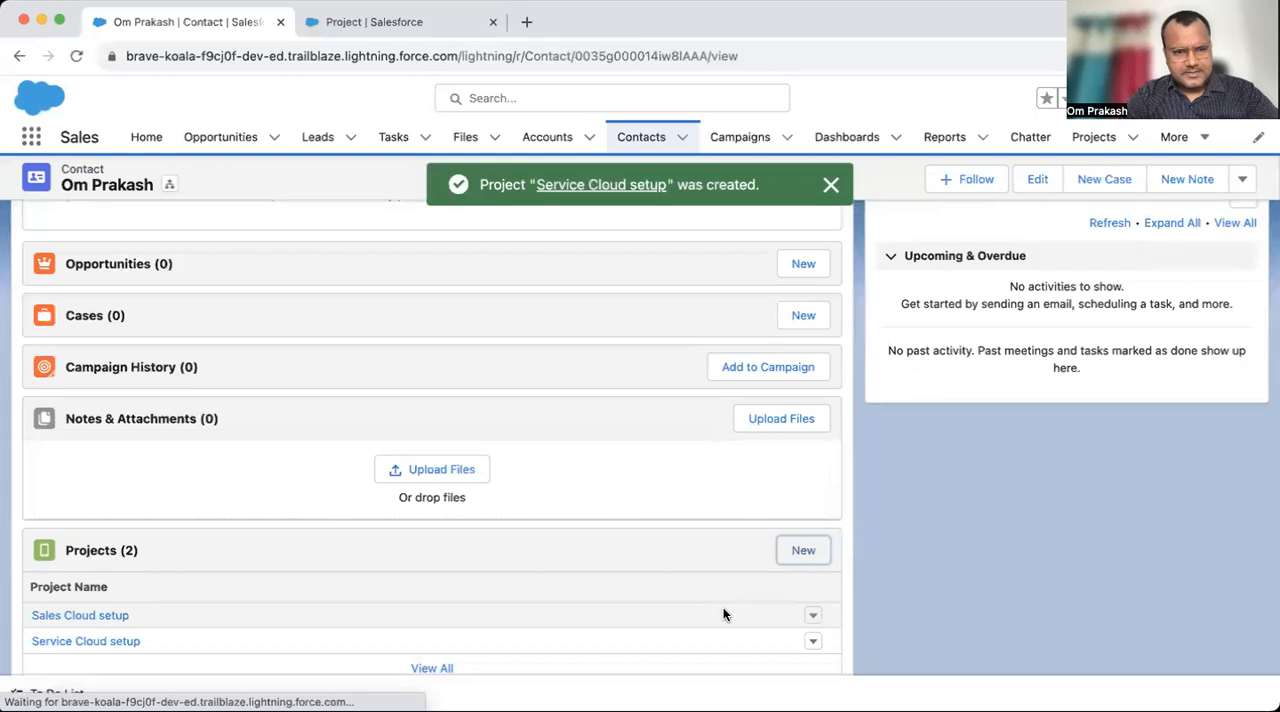
- Review the contact's related Projects list and the Team Lead lookup among the Project object's fields in Setup
scroll(237, 363, "up", 5)
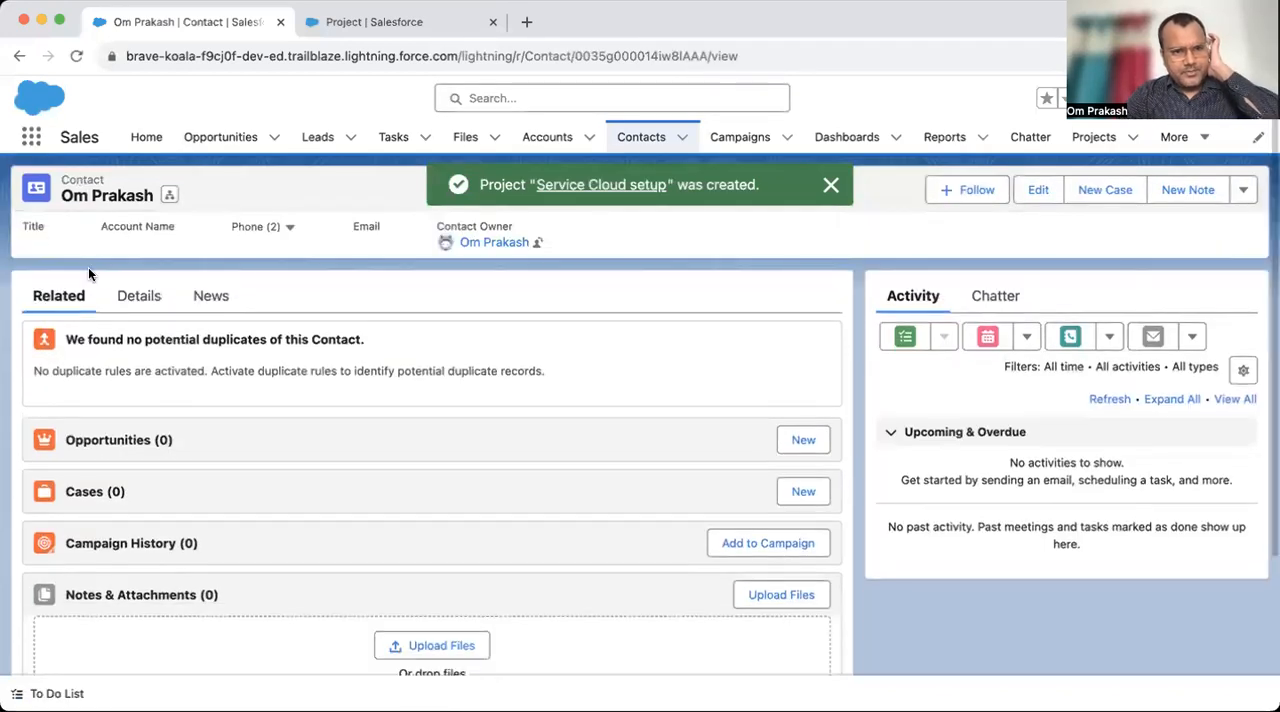
scroll(266, 340, "down", 4)
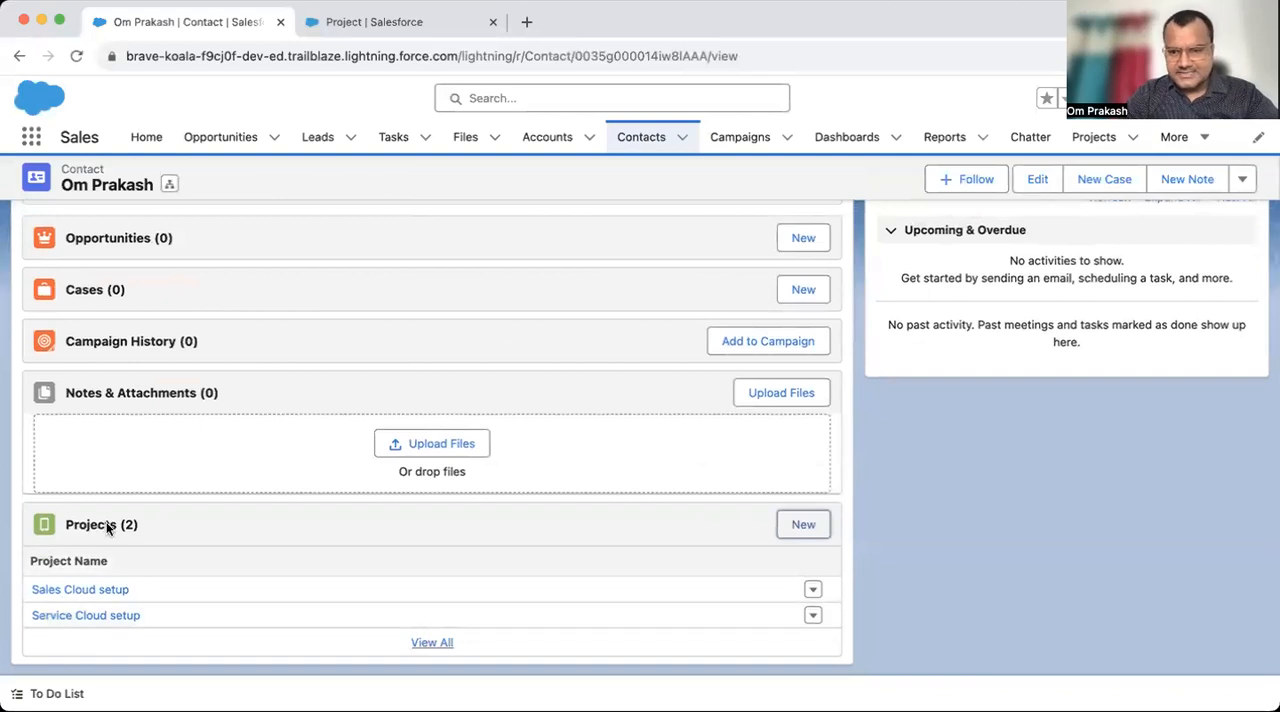
scroll(275, 520, "up", 4)
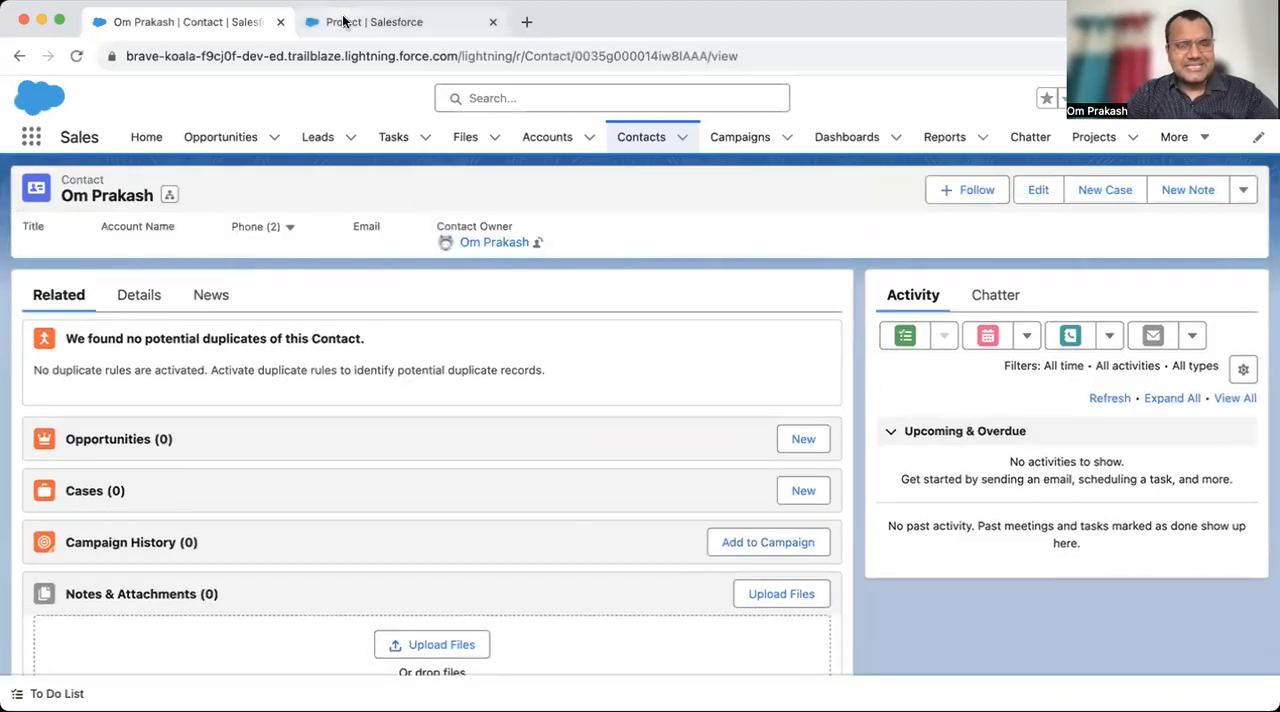
left_click(342, 21)
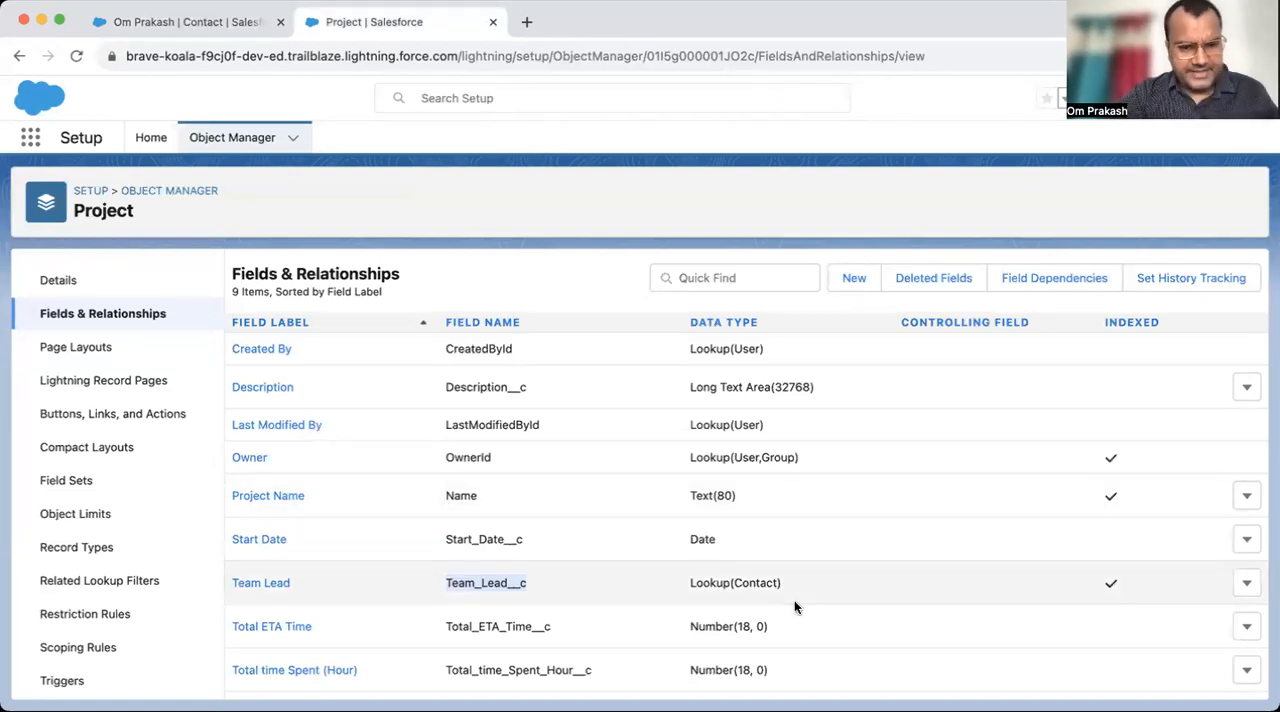
left_click(525, 234)
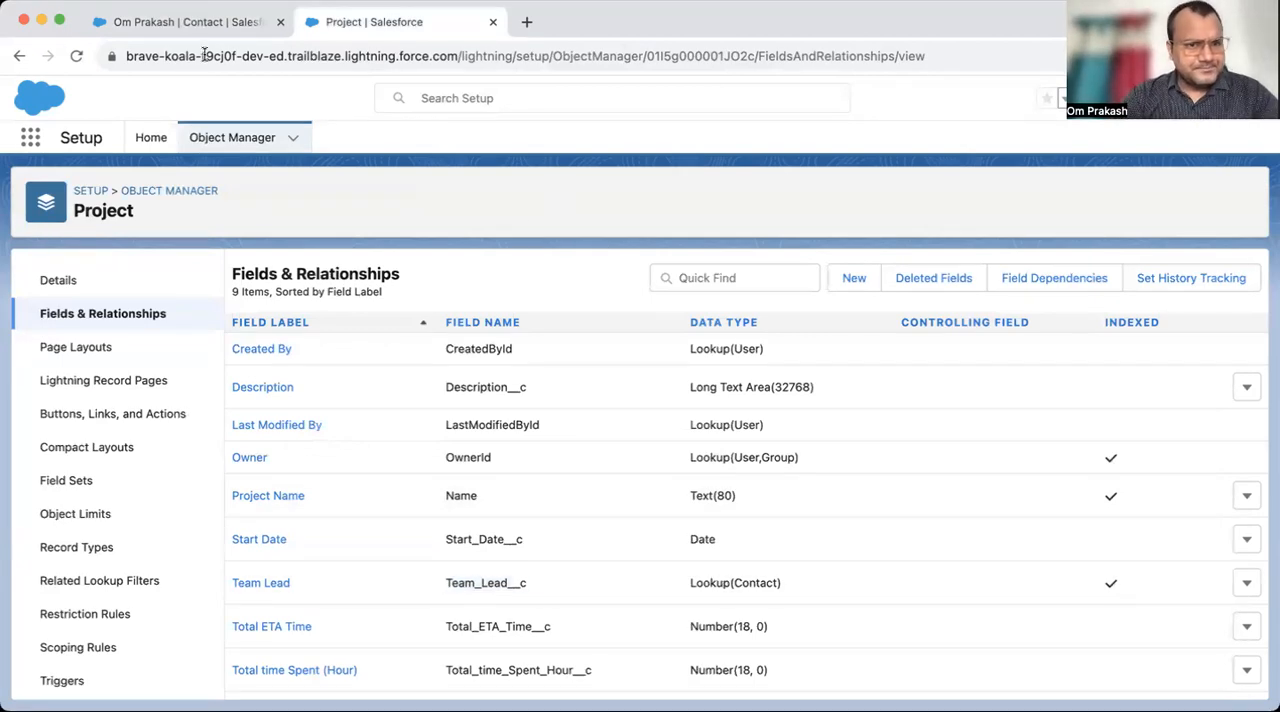
left_click(182, 22)
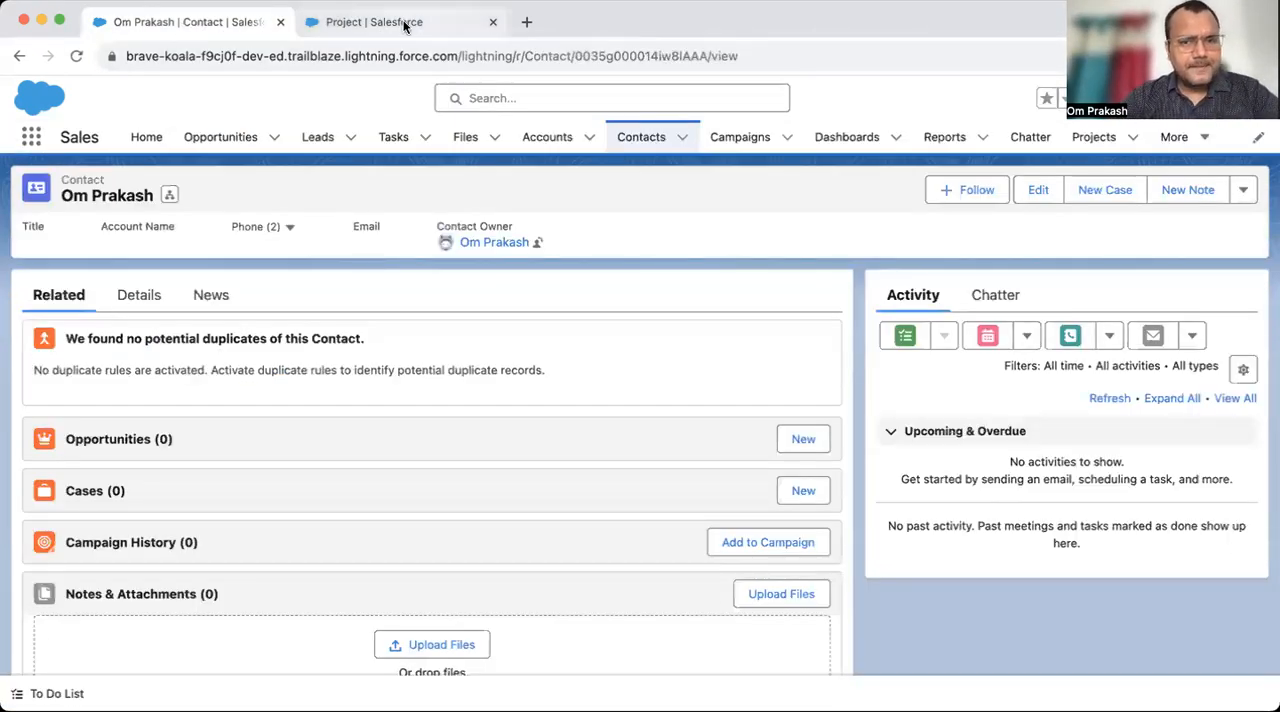
left_click(396, 17)
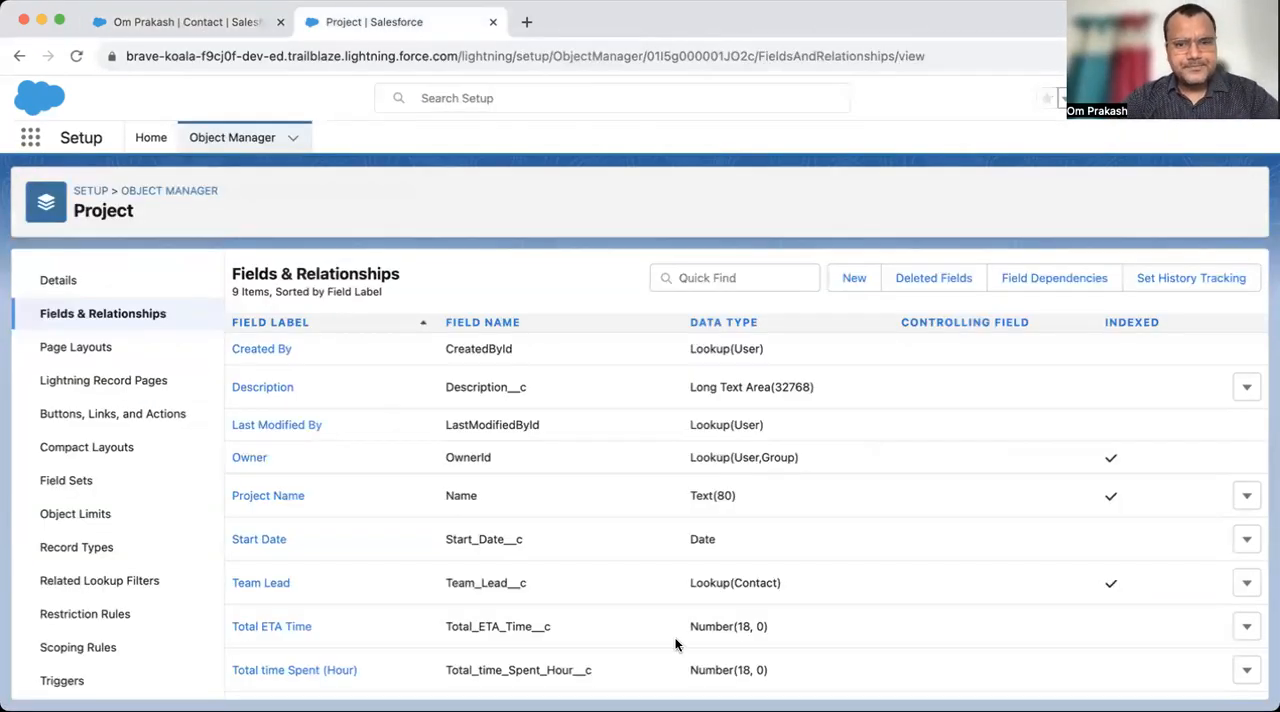
- Start a new custom field on the Project object with Master-Detail Relationship as its data type
left_click(89, 322)
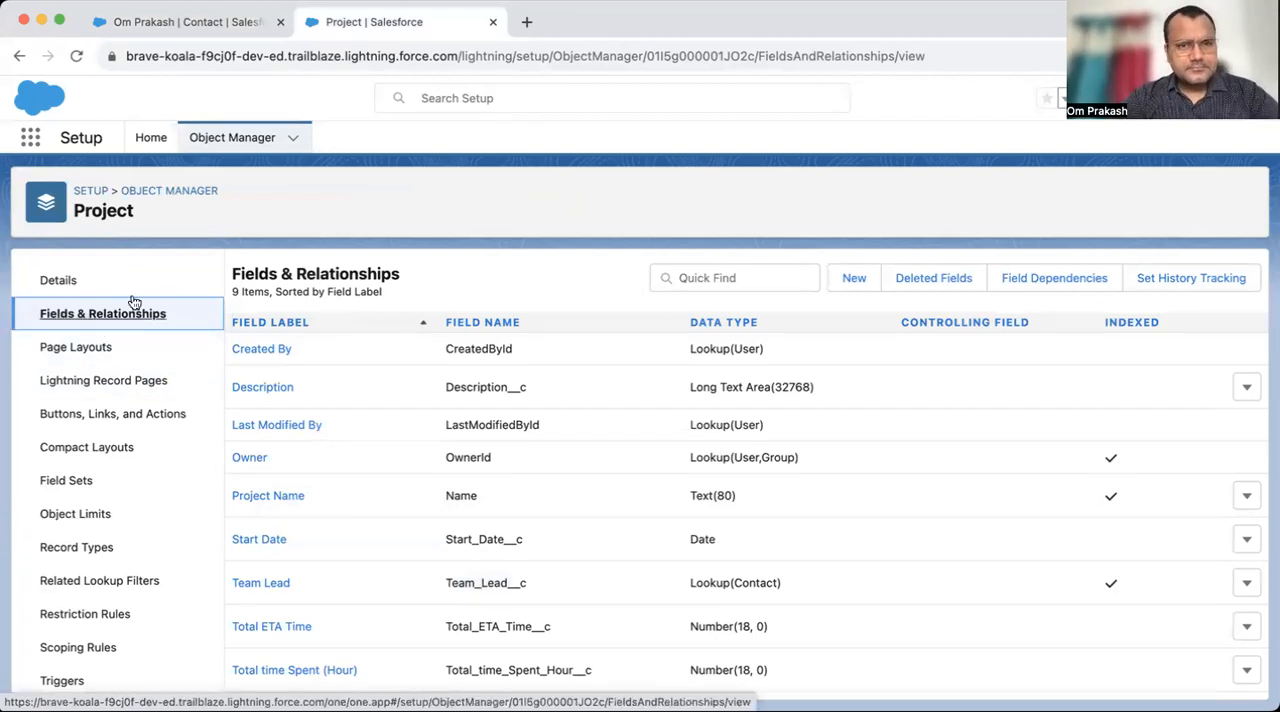
left_click(854, 280)
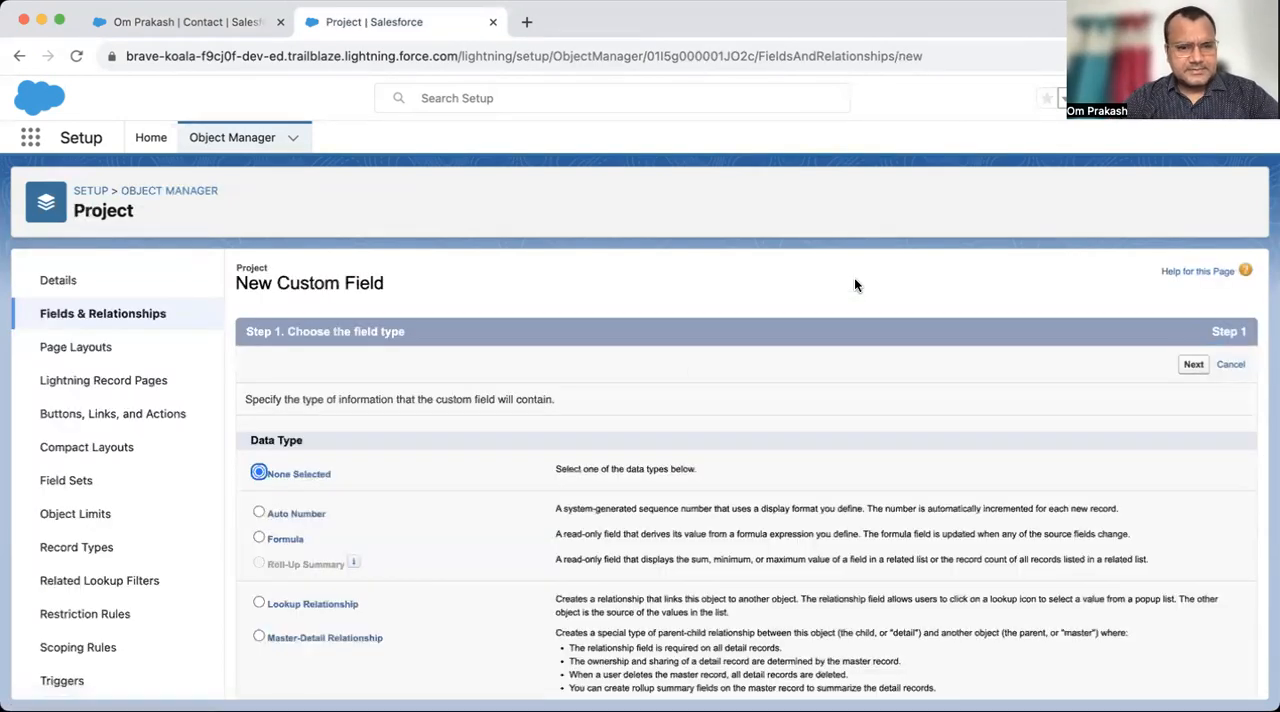
scroll(522, 604, "down", 3)
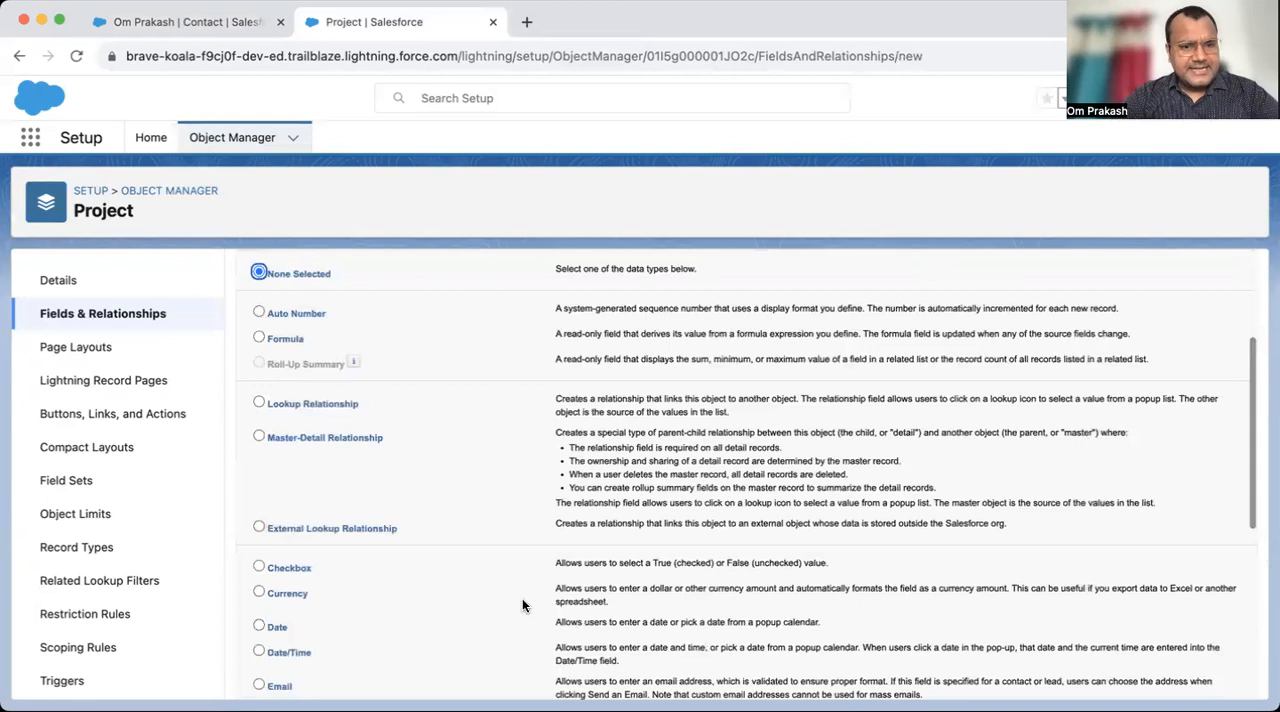
left_click(259, 437)
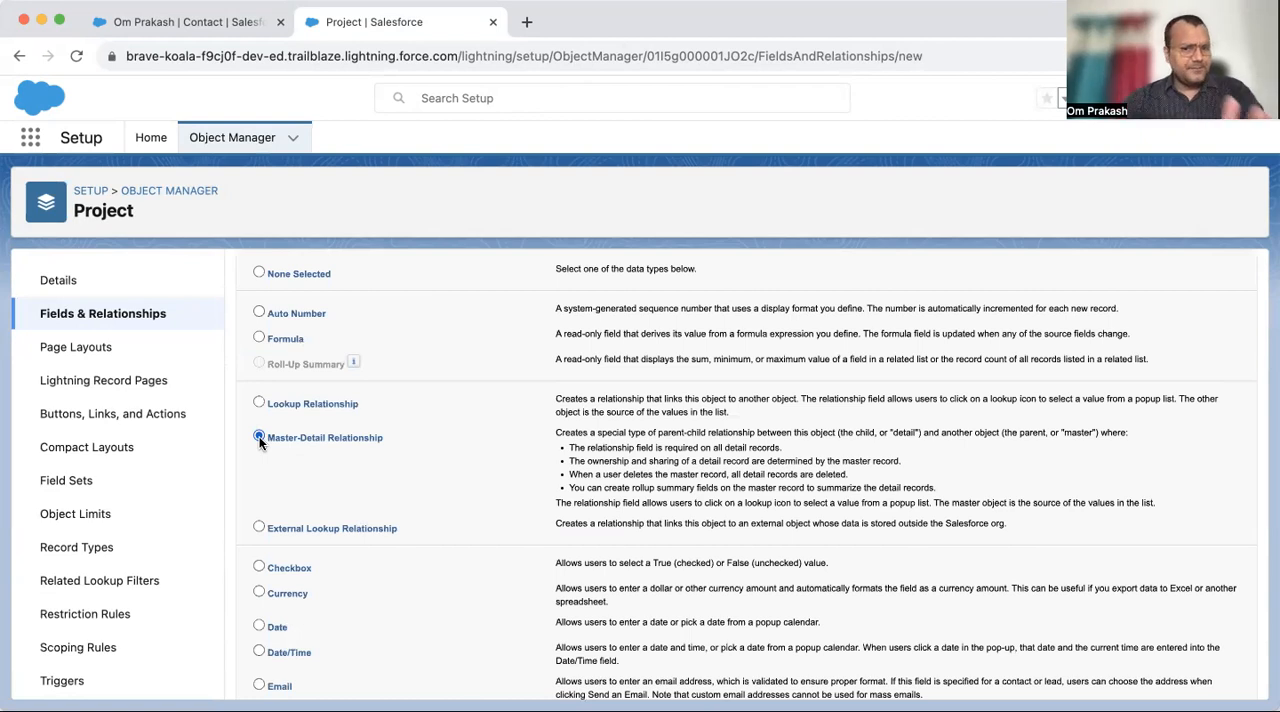
scroll(835, 380, "up", 4)
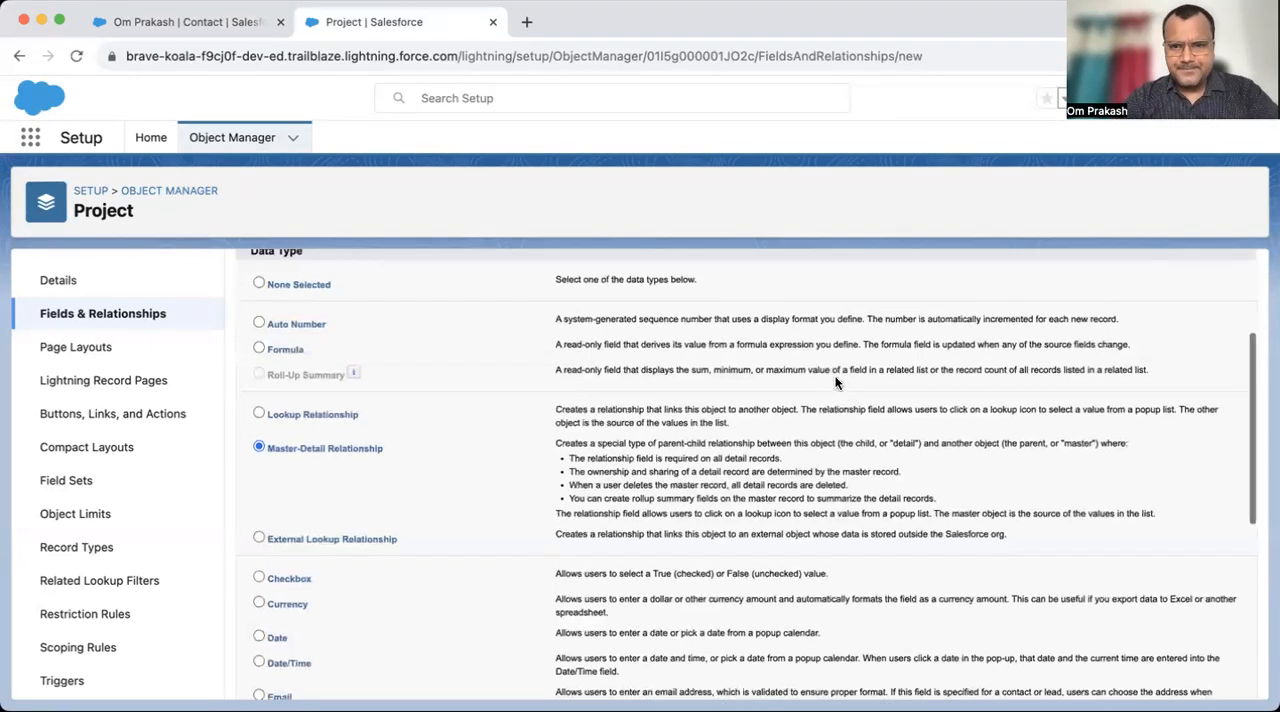
left_click(1195, 366)
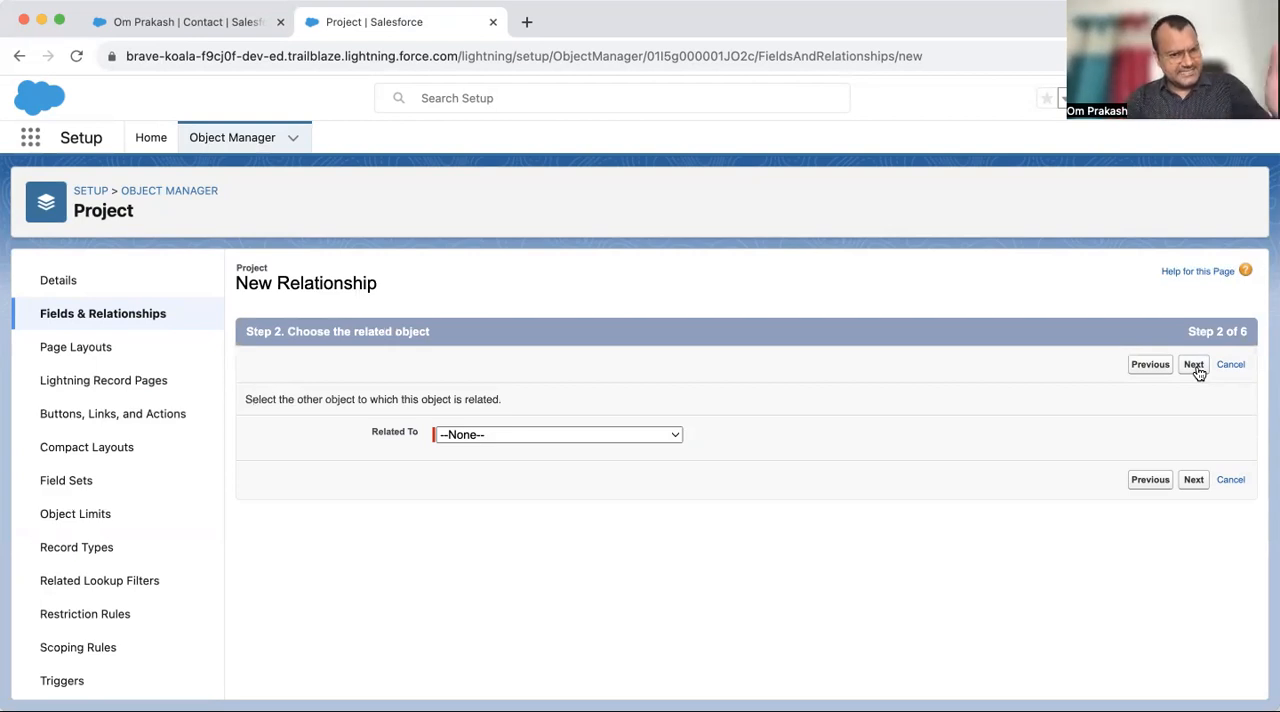
- Relate the new master-detail field to the Account object and continue to the next stage of the field setup
left_click(598, 435)
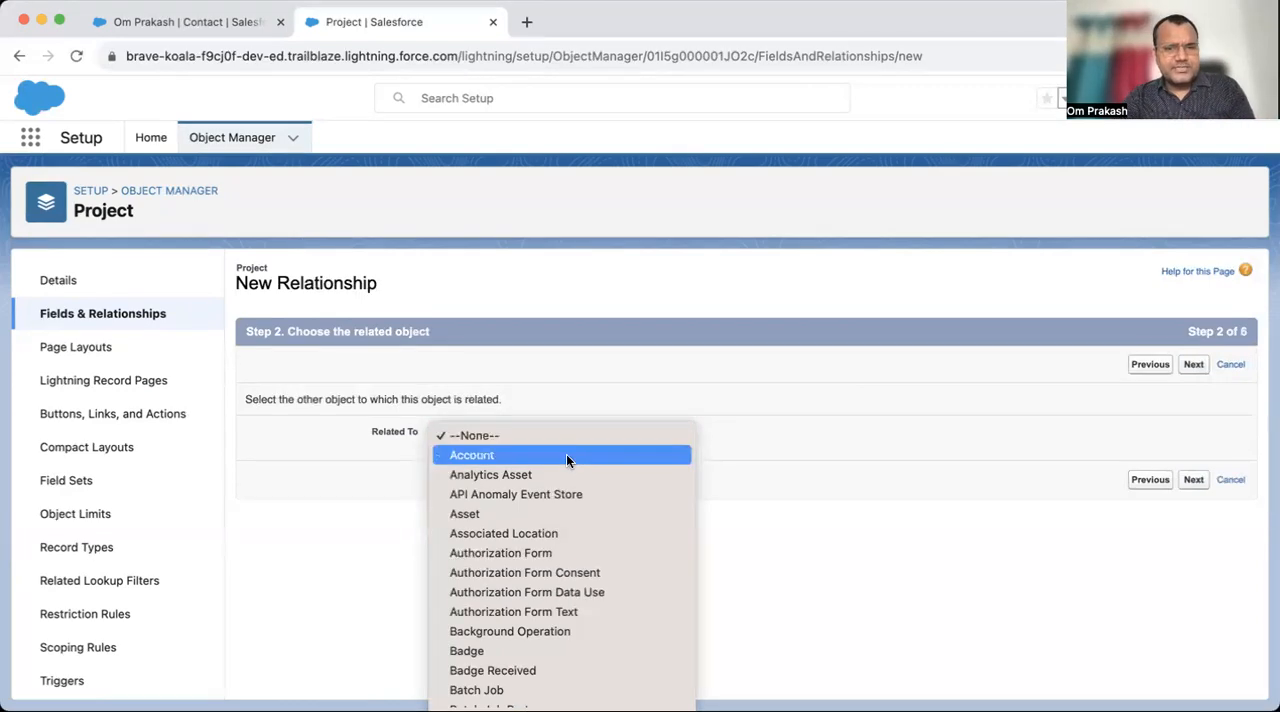
left_click(566, 456)
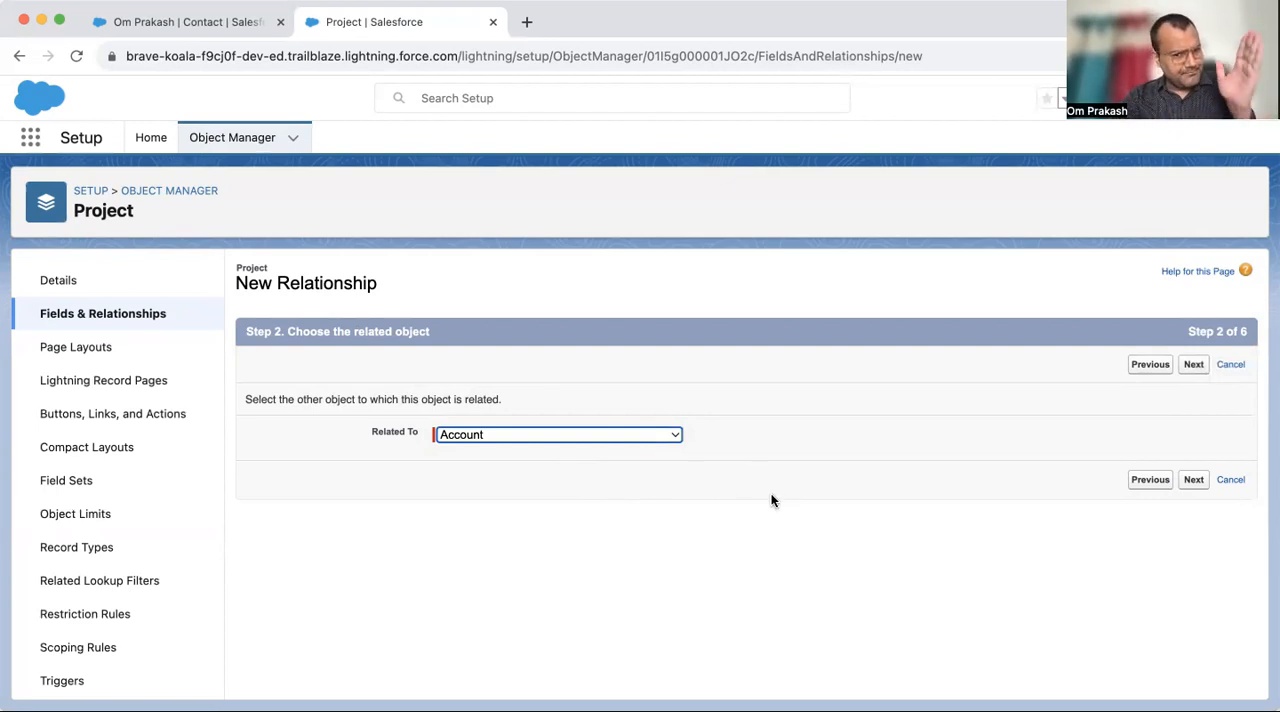
left_click(1193, 368)
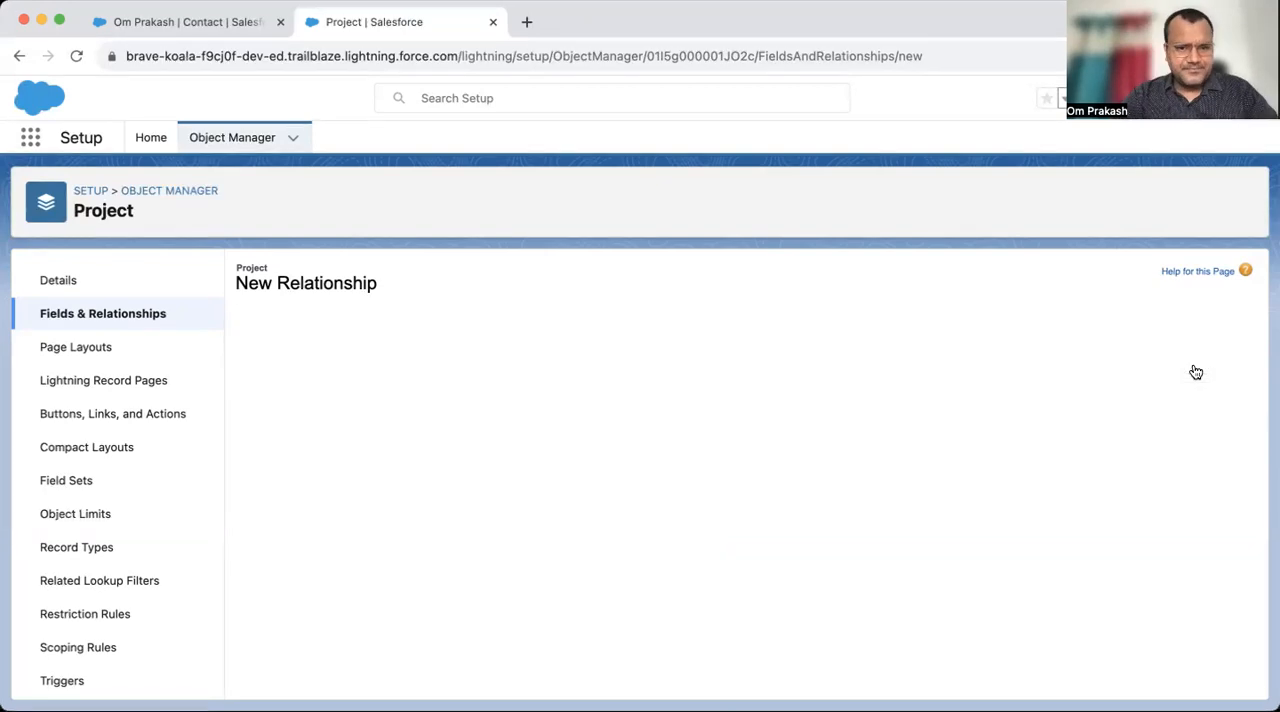
- Set the master-detail field's label and field name to Company
double_click(515, 406)
type("Comapny")
key("BackSpace")
key("BackSpace")
key("BackSpace")
key("BackSpace")
type("pany")
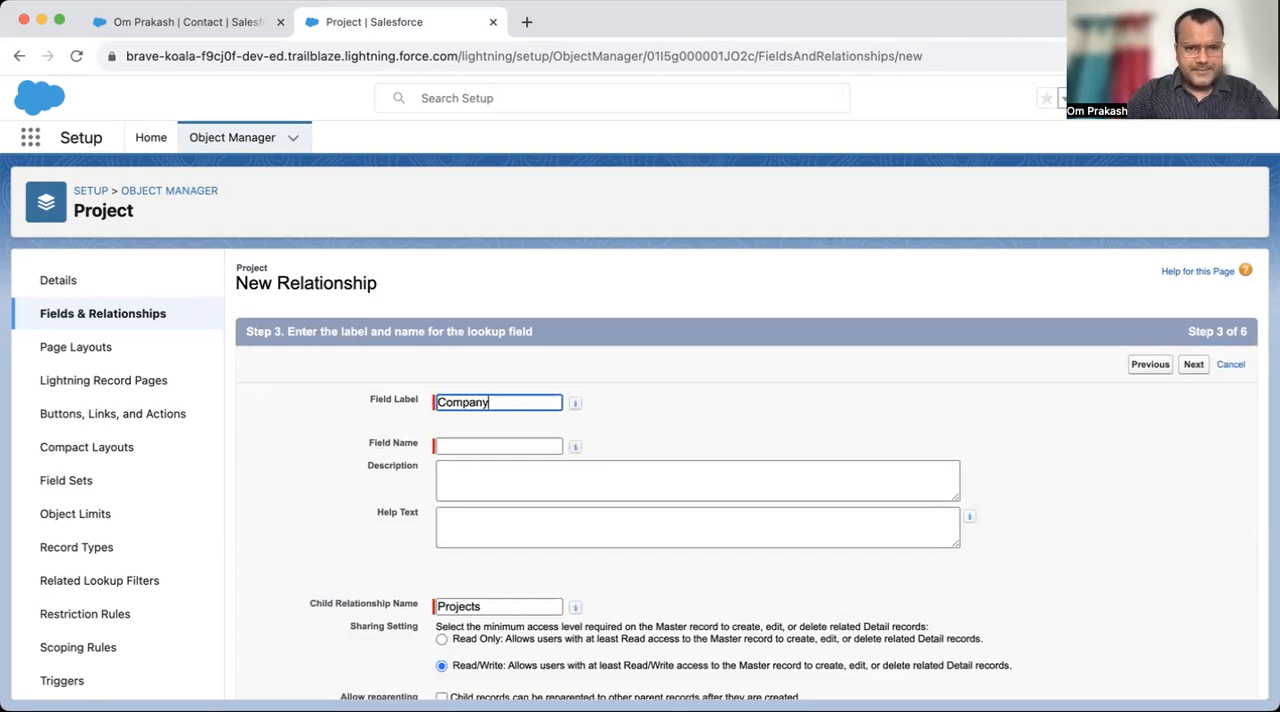
key("Tab")
left_click(666, 466)
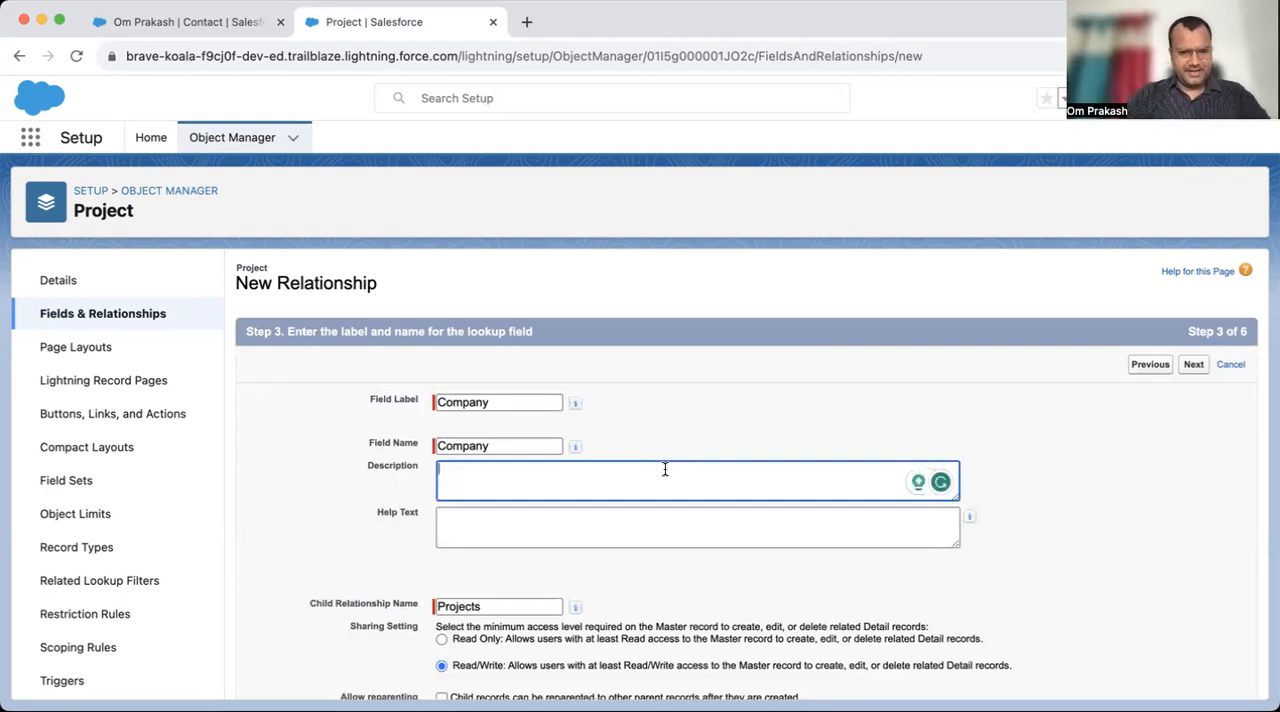
- Accept the default sharing, field-level security, page layout and related list settings, and try to save the Company master-detail field
left_click(1195, 366)
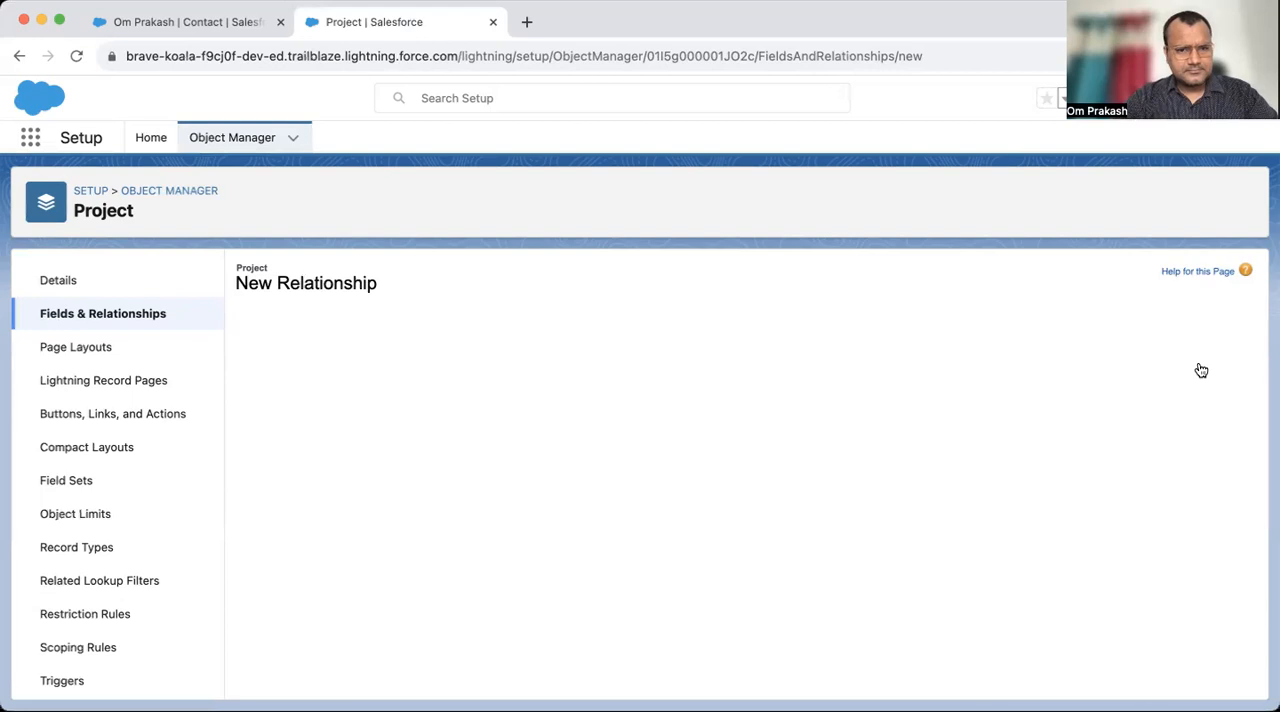
left_click(1193, 366)
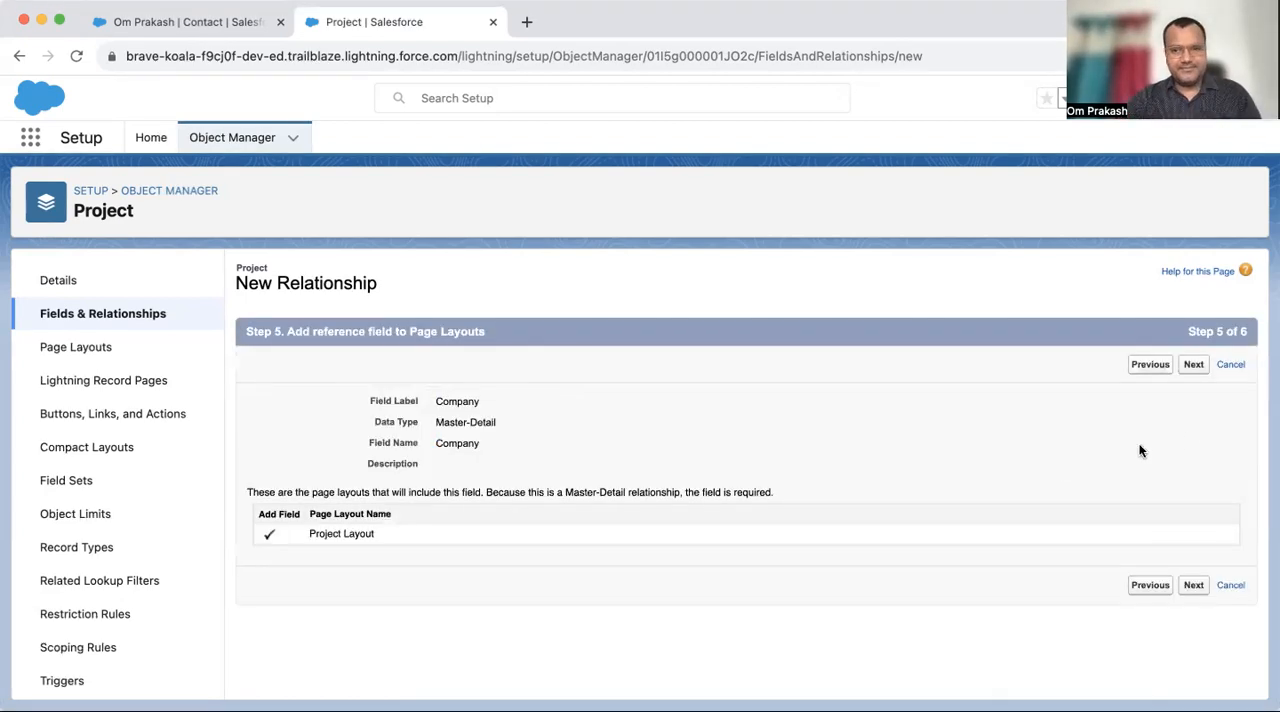
left_click(1193, 367)
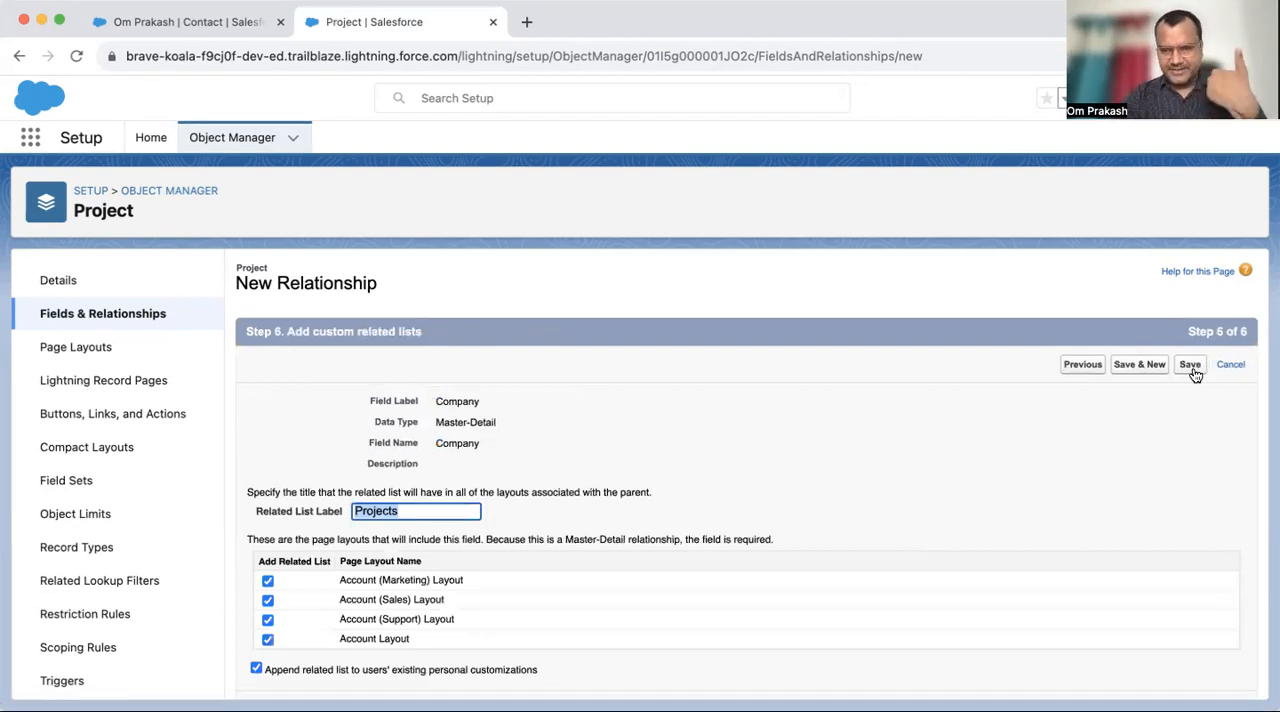
left_click(1191, 366)
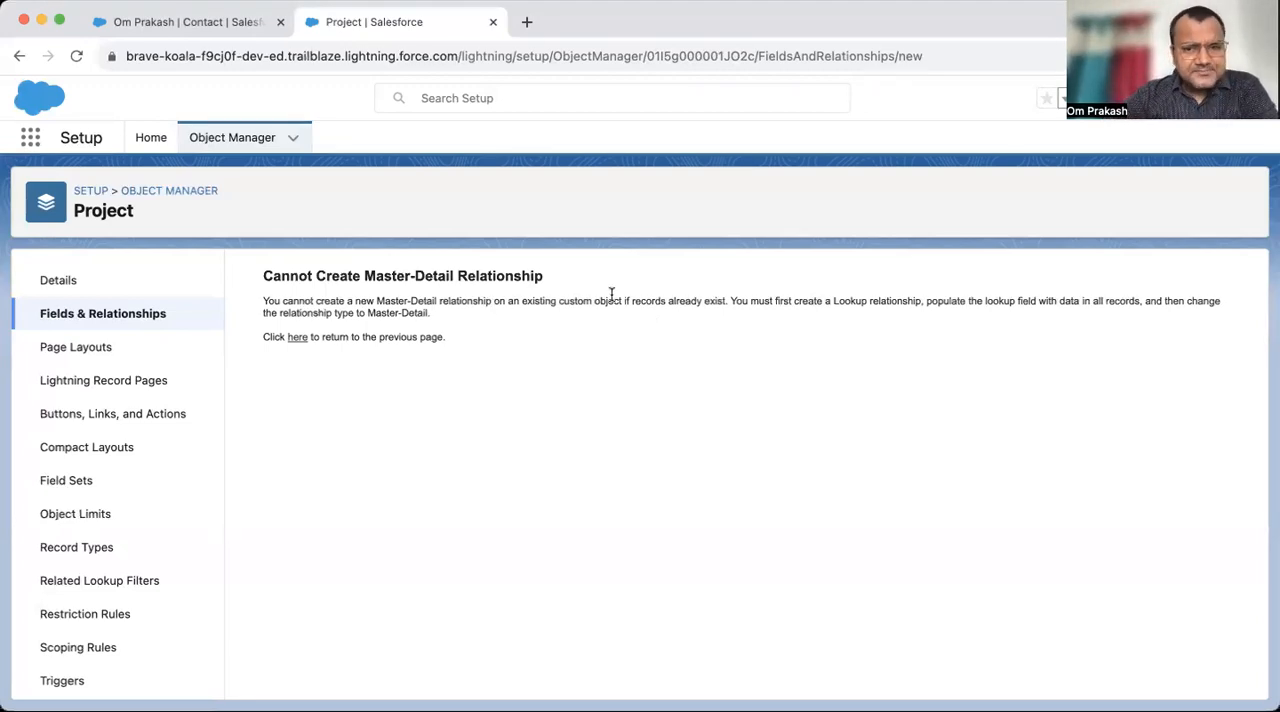
- Read the explanation of when a master-detail relationship can be created on an existing custom object
left_click_drag(264, 302, 645, 306)
left_click(678, 304)
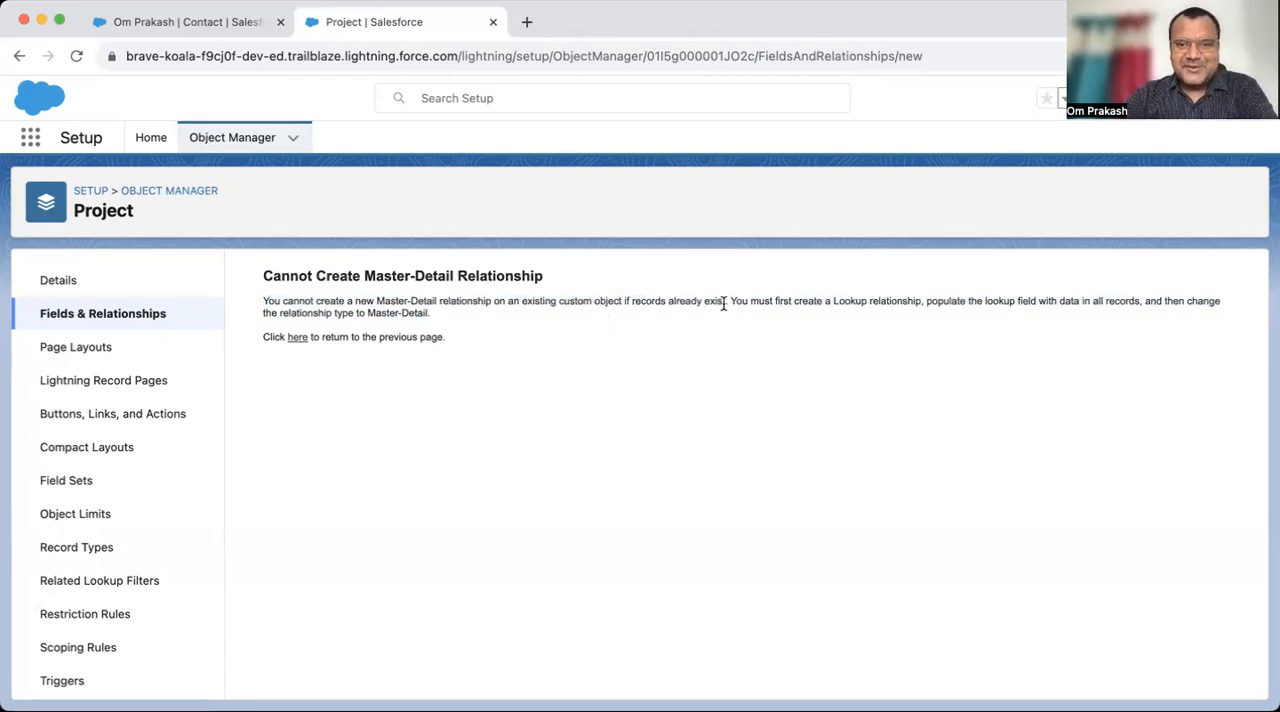
left_click_drag(731, 302, 473, 302)
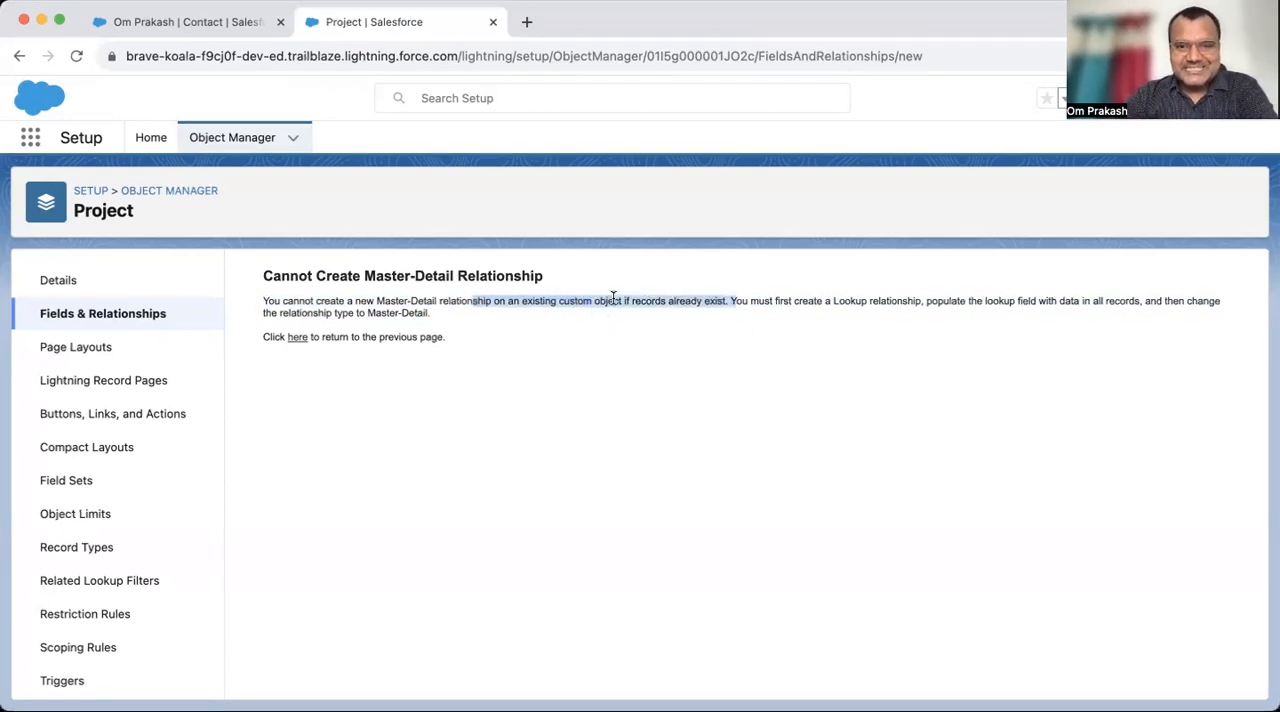
left_click(729, 302)
left_click_drag(729, 302, 880, 315)
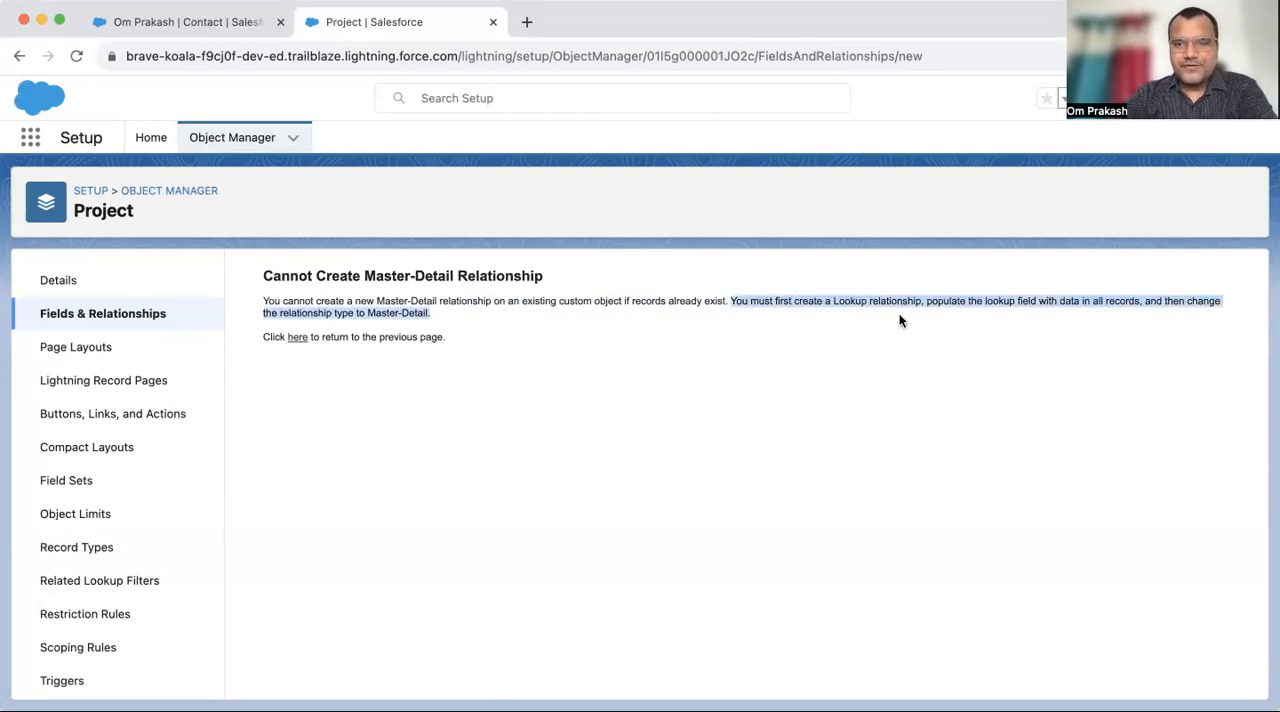
left_click(466, 331)
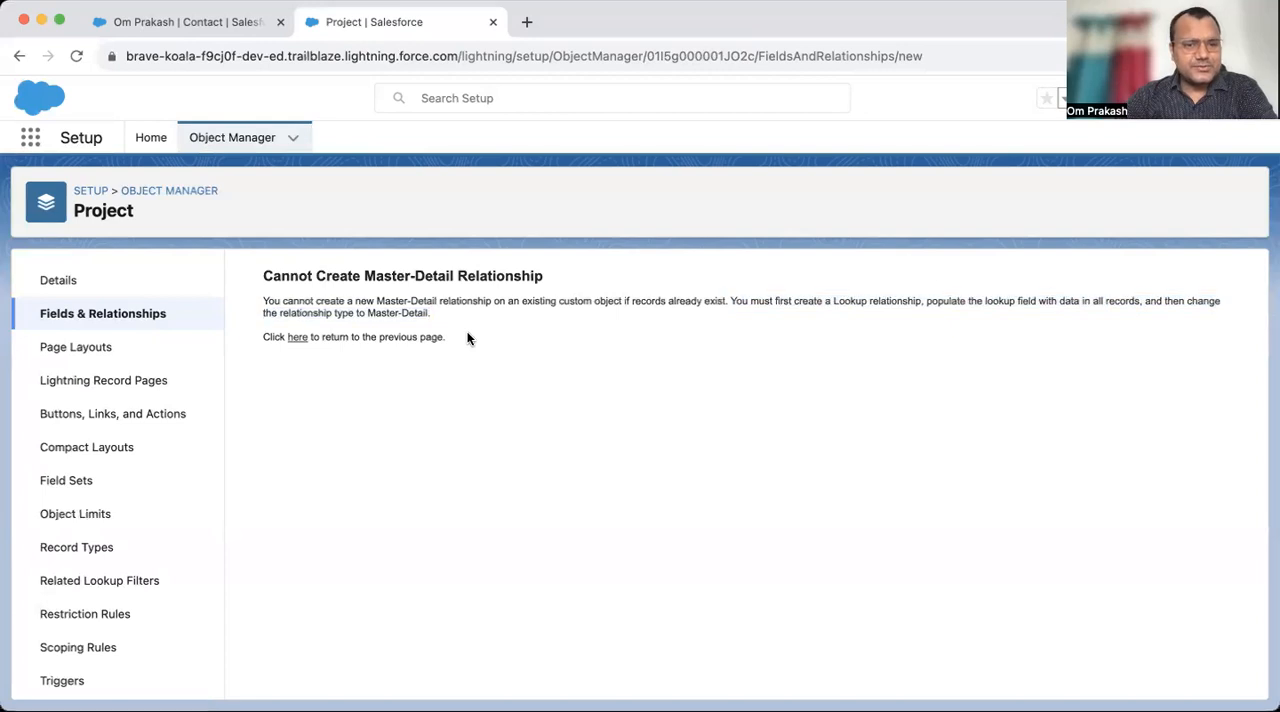
left_click_drag(462, 327, 249, 296)
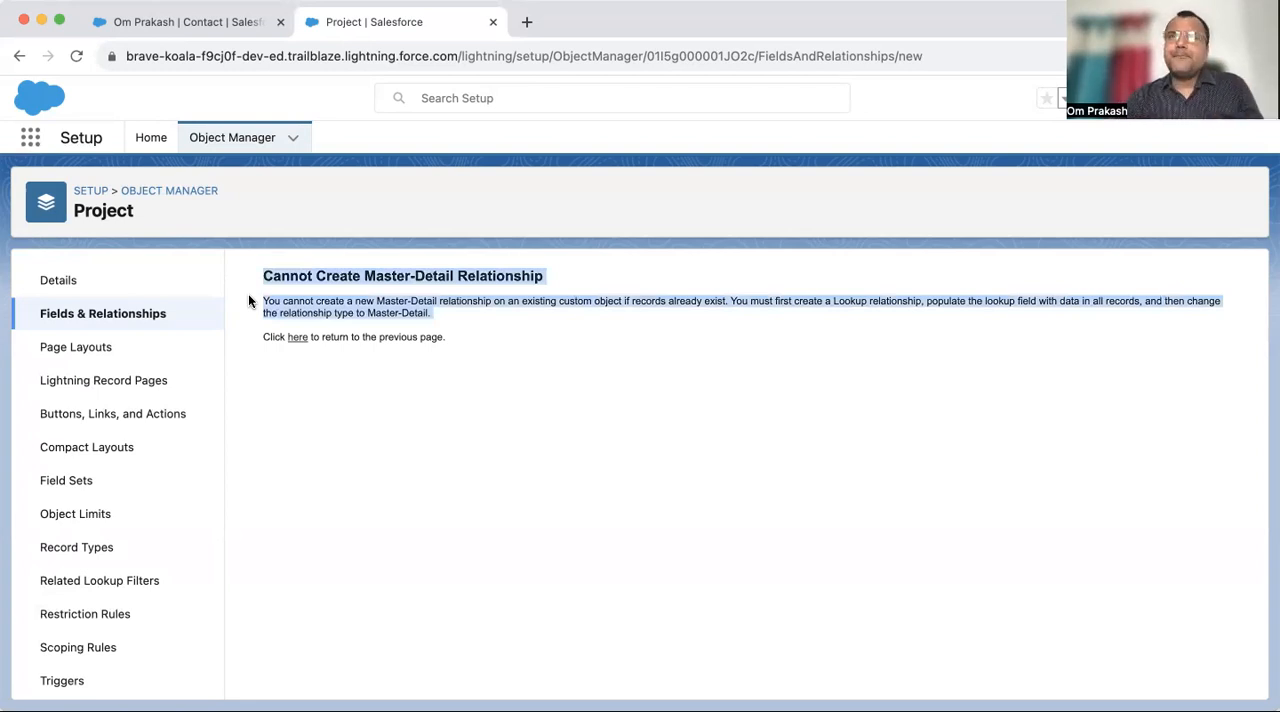
- Switch to the Sales app's Projects, examine the Team Lead lookup in a new project form, and cancel the form
left_click(186, 21)
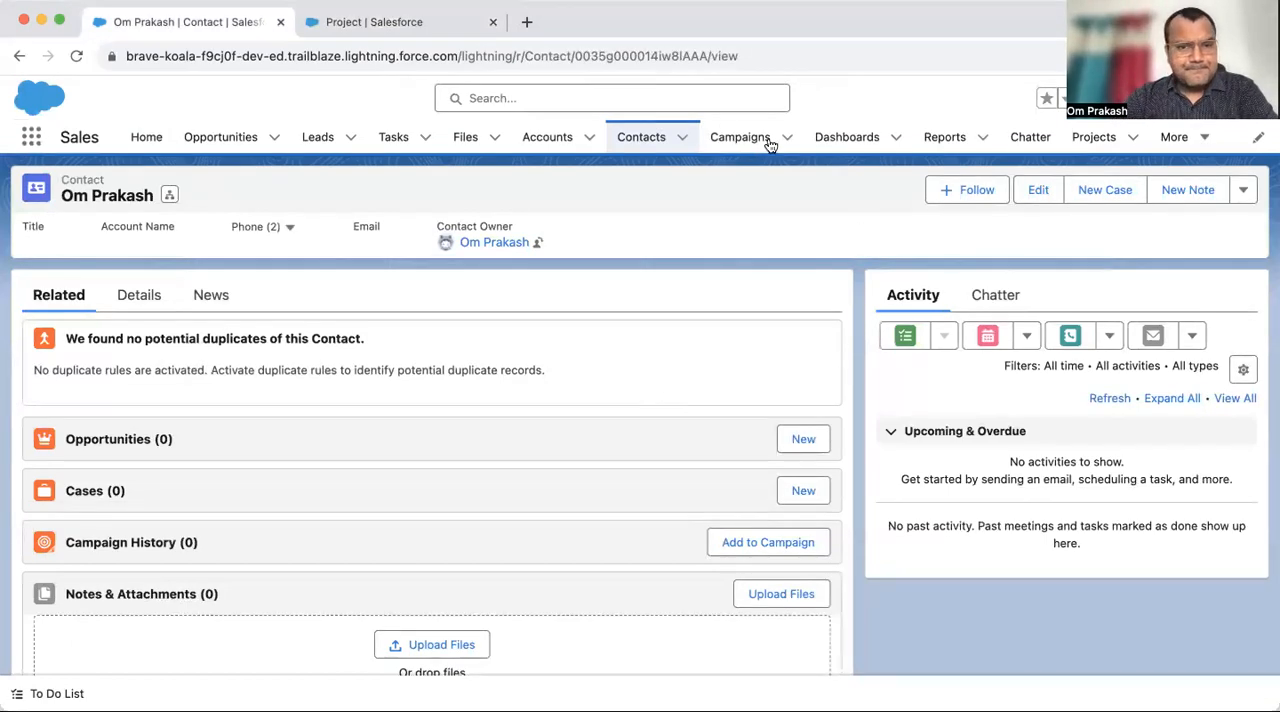
left_click(1083, 140)
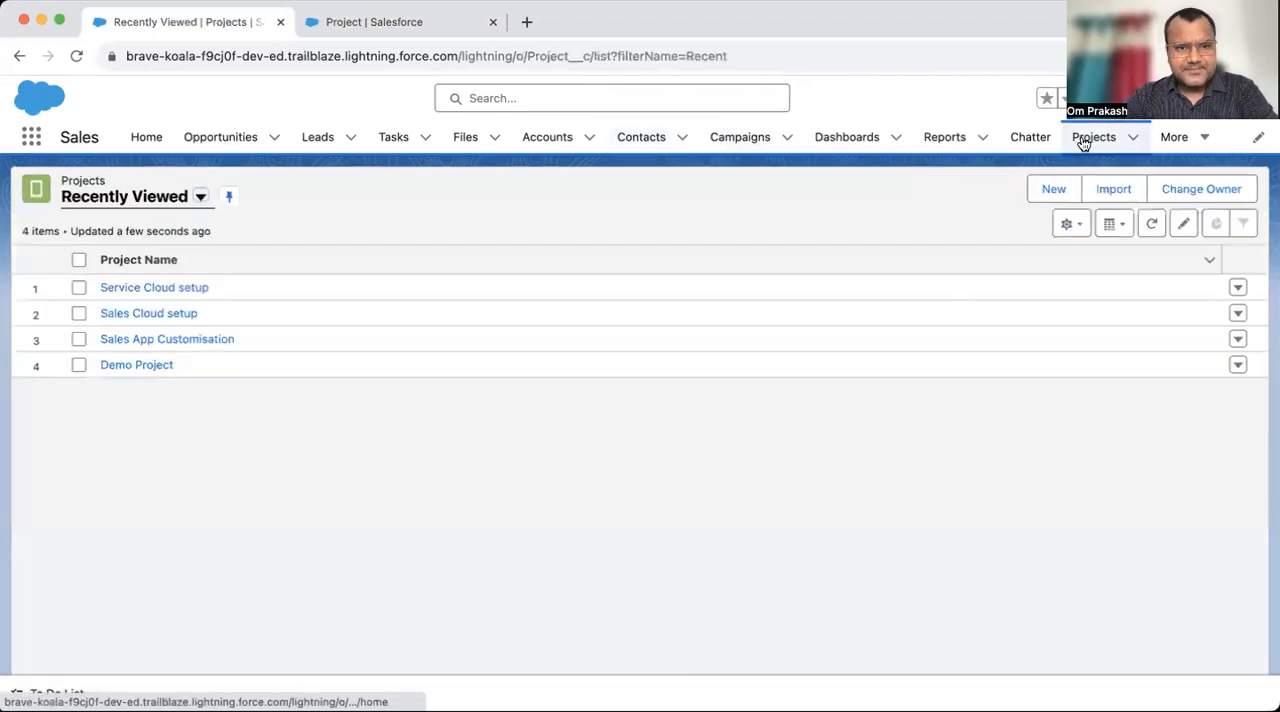
left_click(1055, 190)
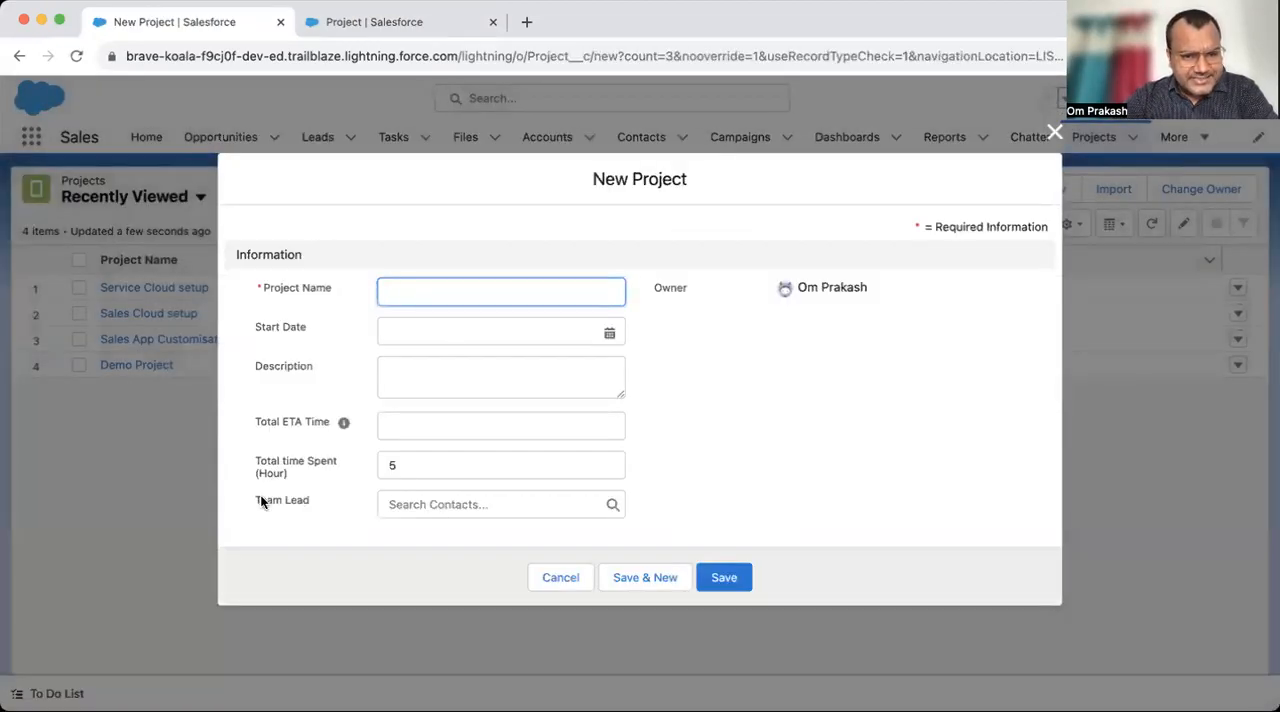
left_click(300, 505)
left_click(405, 511)
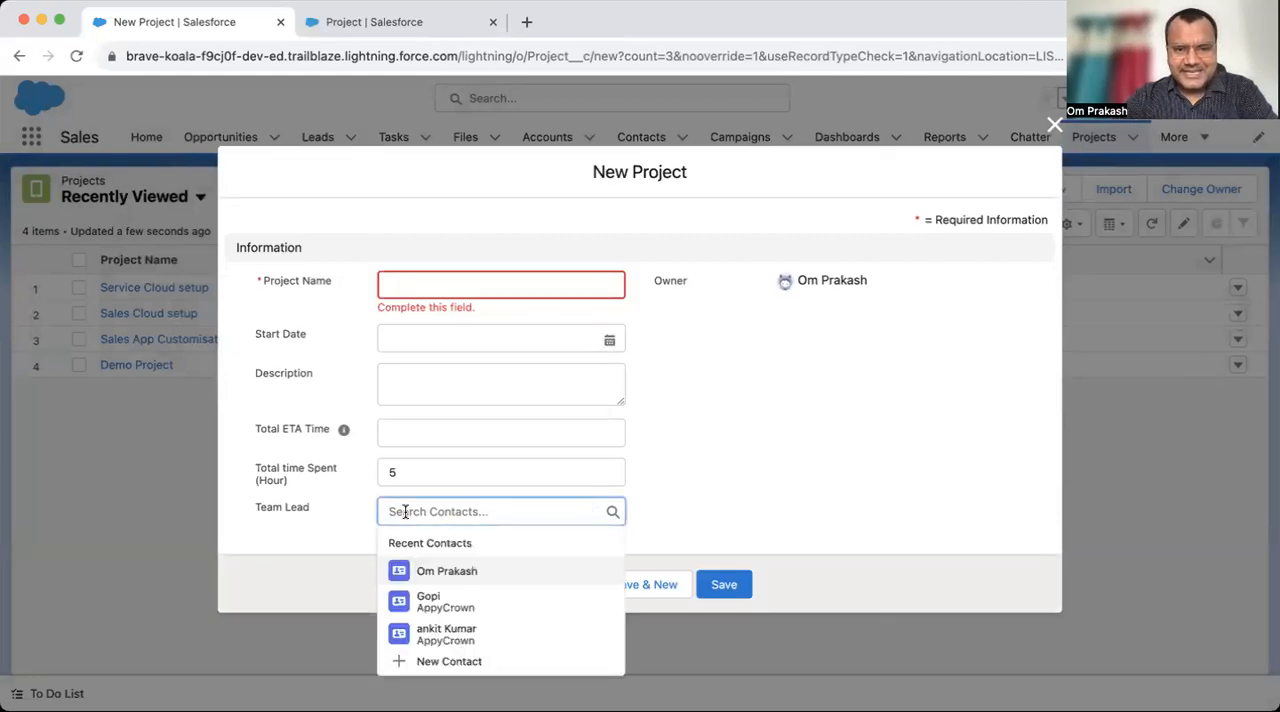
left_click(323, 516)
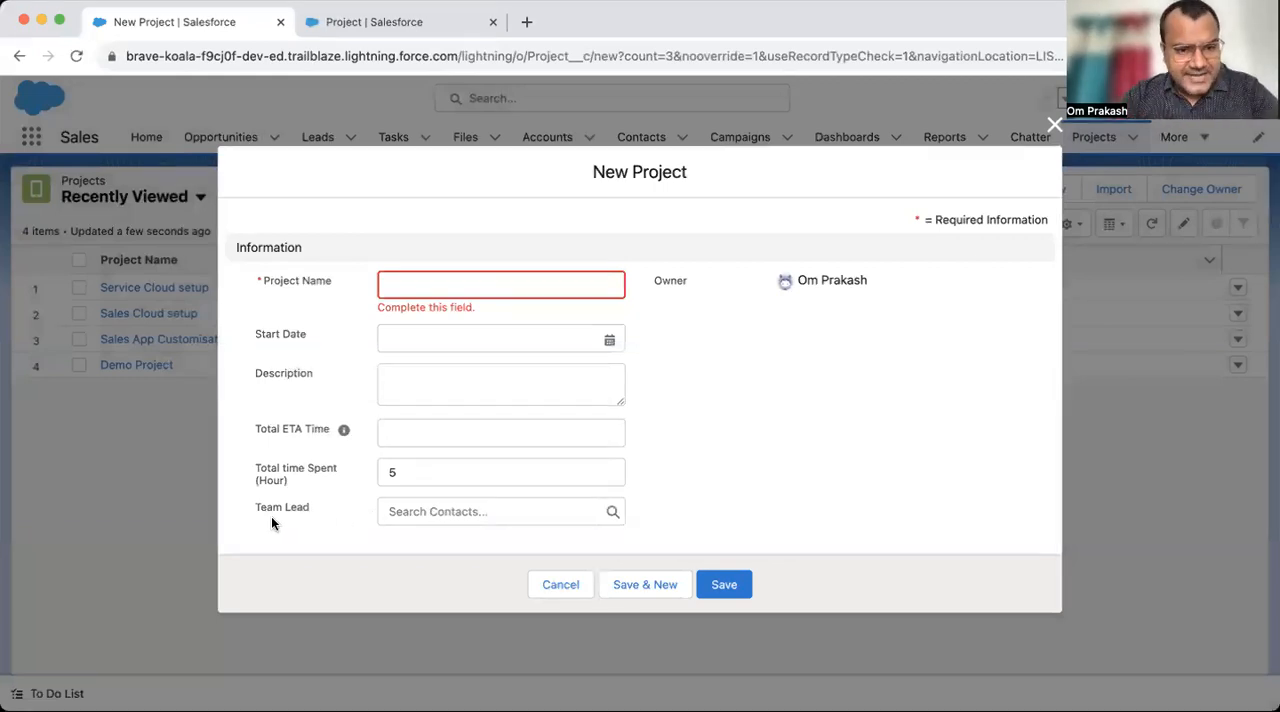
left_click(557, 584)
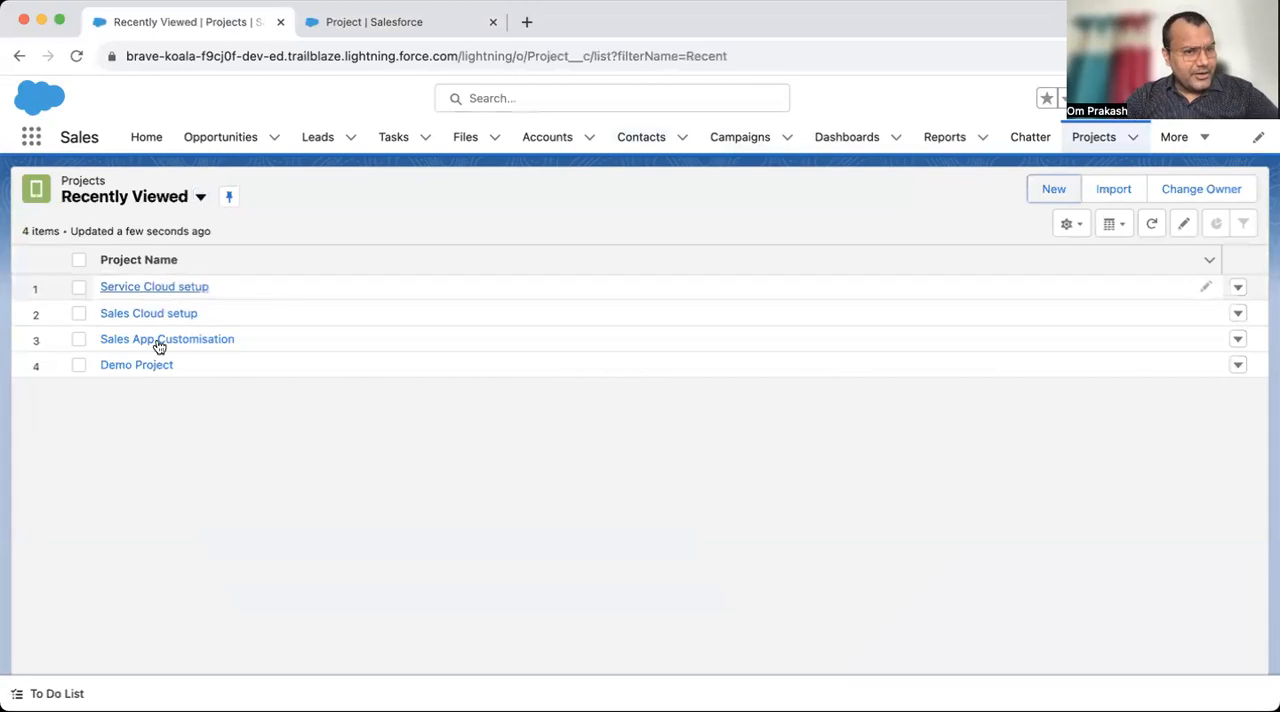
- Show the All list view of projects, review the Demo Project record's details, and return to the projects list
left_click(178, 203)
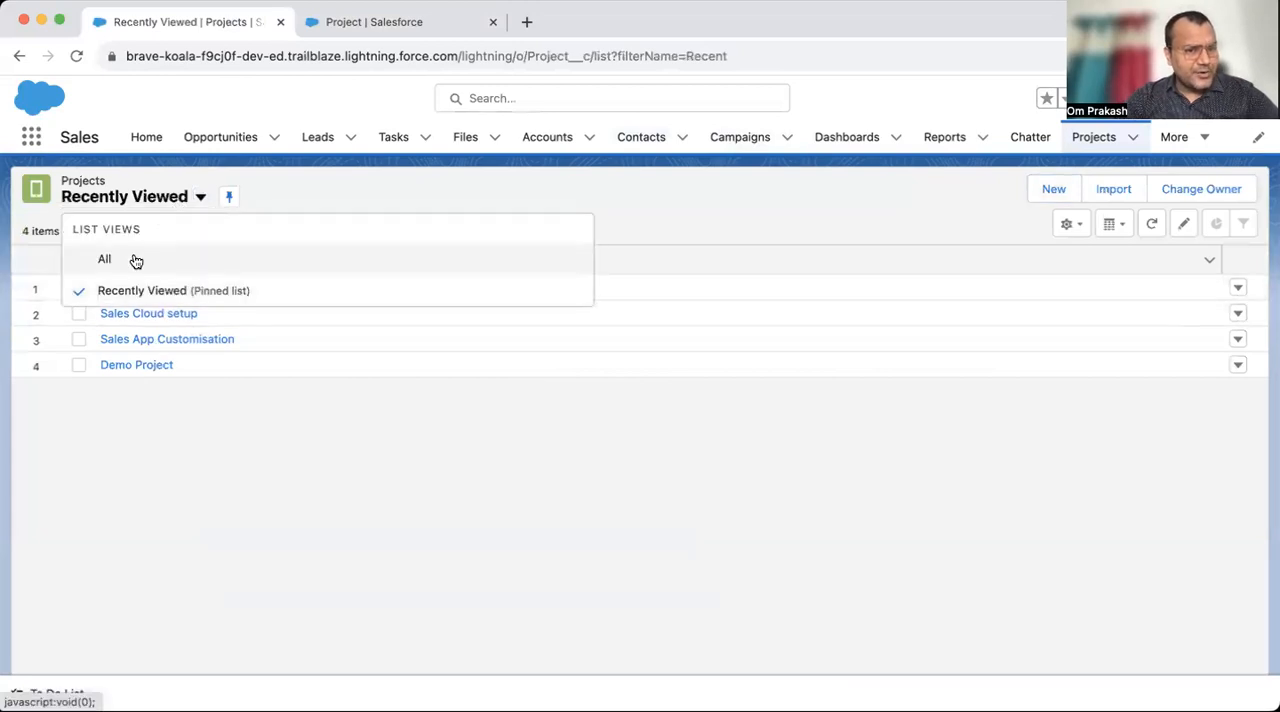
left_click(134, 258)
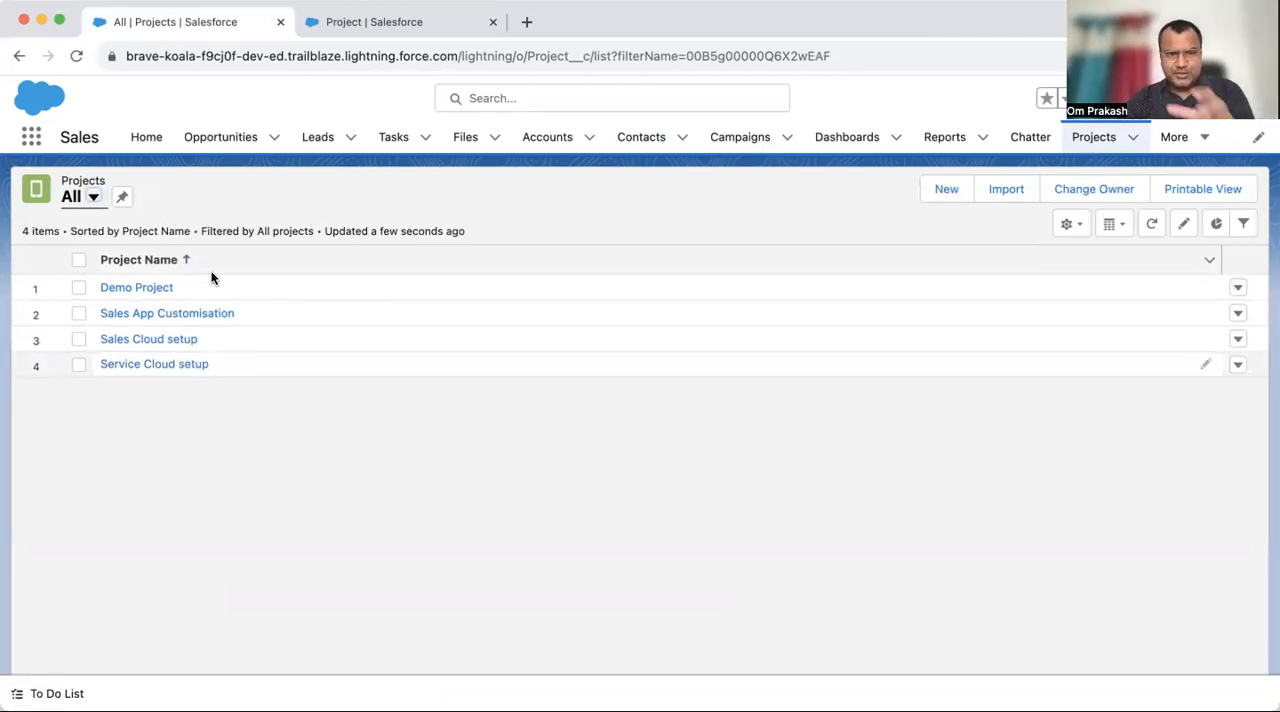
left_click(152, 290)
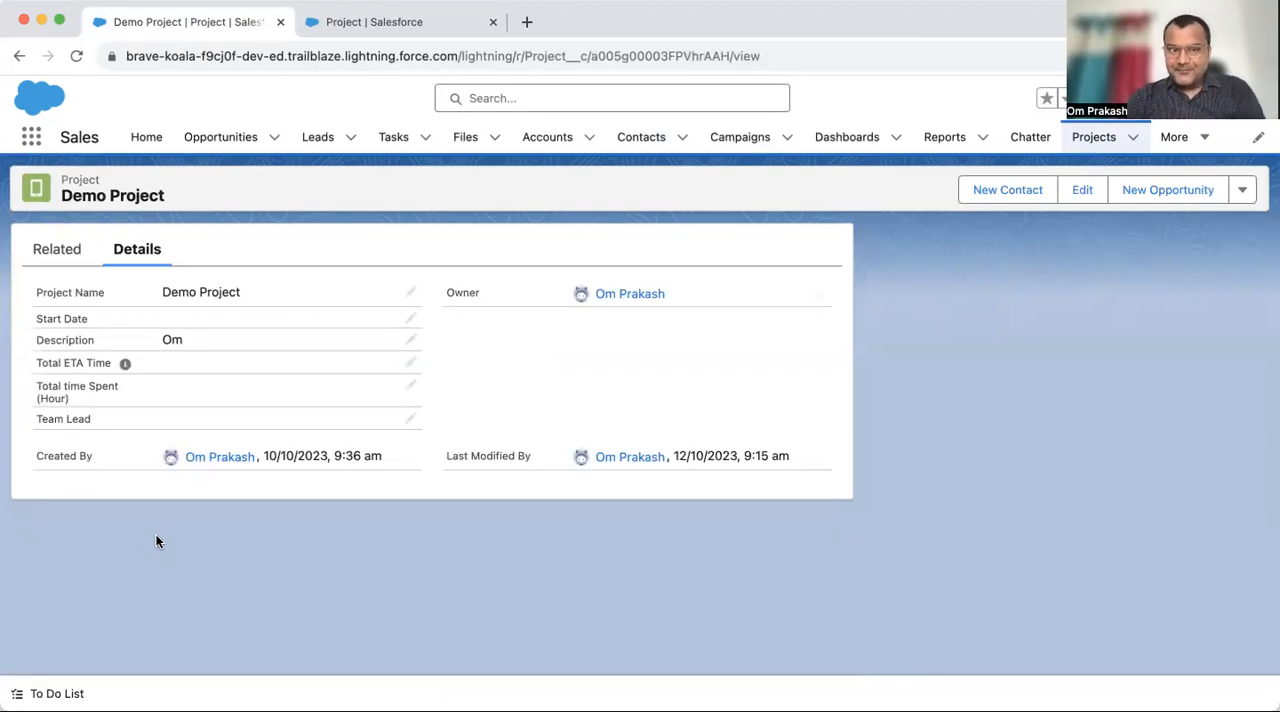
left_click(1076, 142)
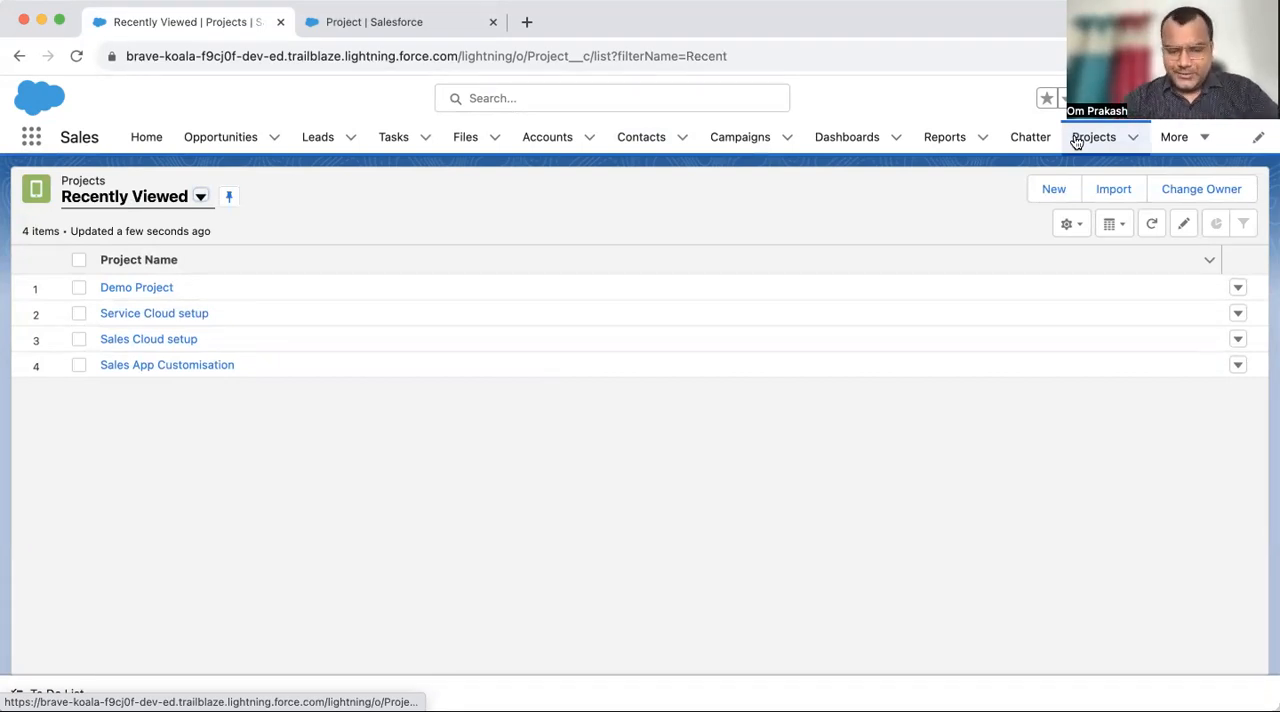
- Return to the Project object's Setup page and reread the master-detail creation requirements
left_click(371, 34)
left_click(278, 312)
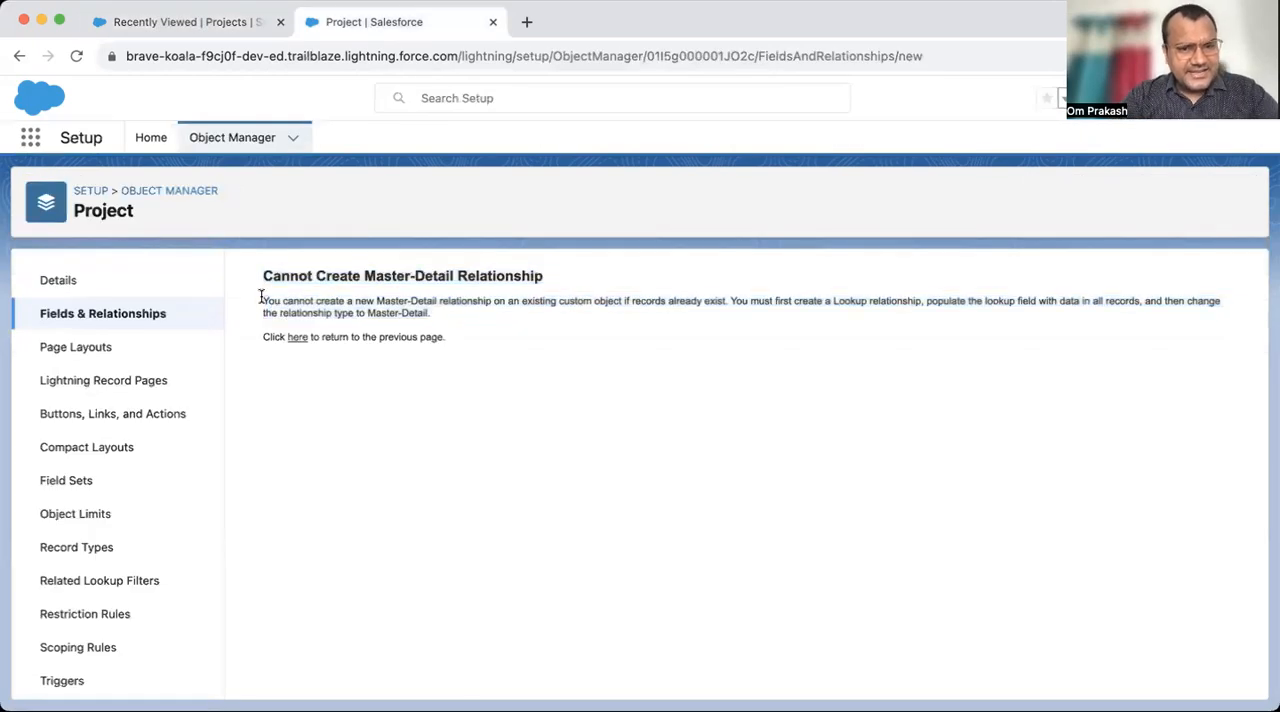
left_click_drag(263, 300, 460, 323)
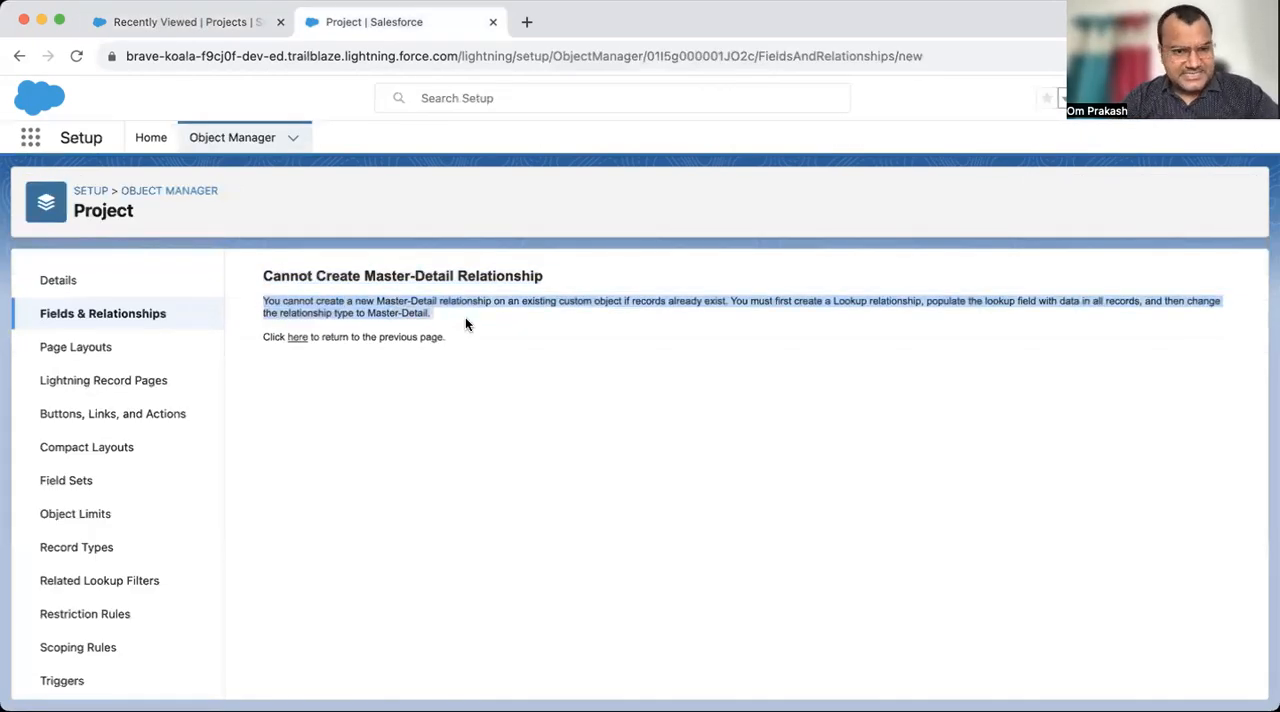
left_click(465, 317)
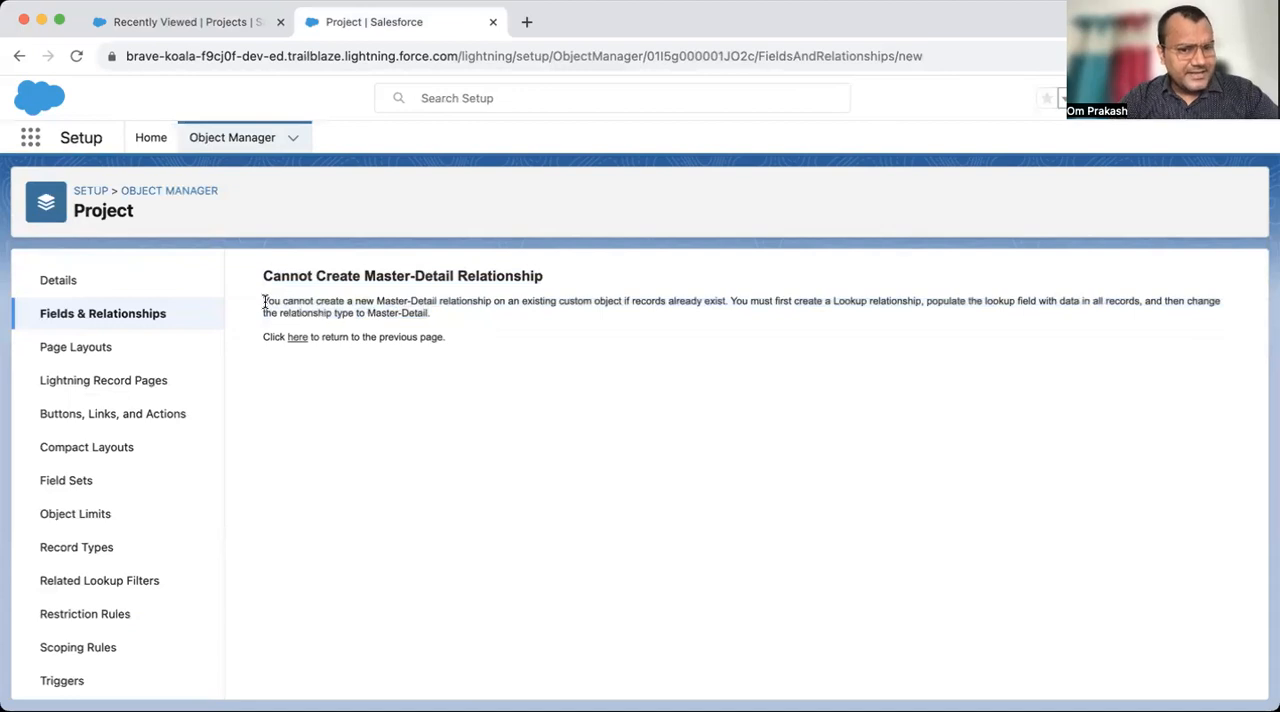
left_click_drag(264, 301, 431, 320)
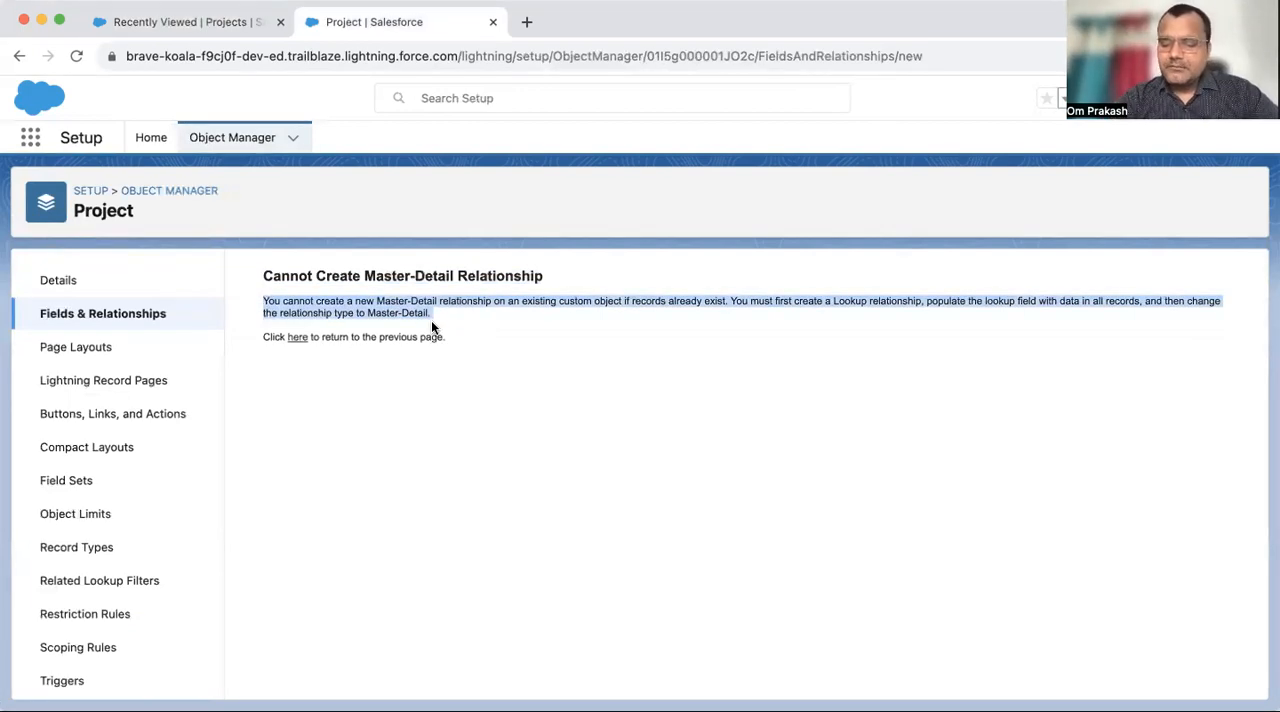
- Compare the existing project records with the master-detail requirements described on the Project object's Setup page
left_click(234, 21)
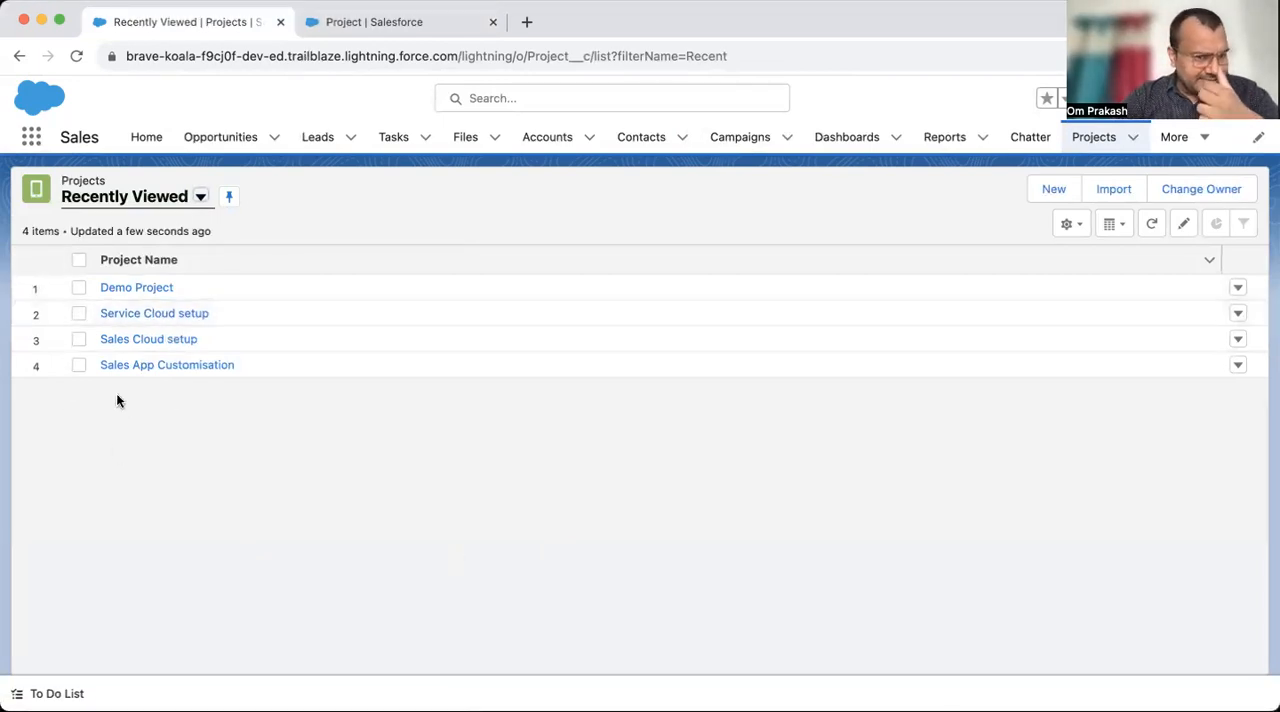
left_click(349, 24)
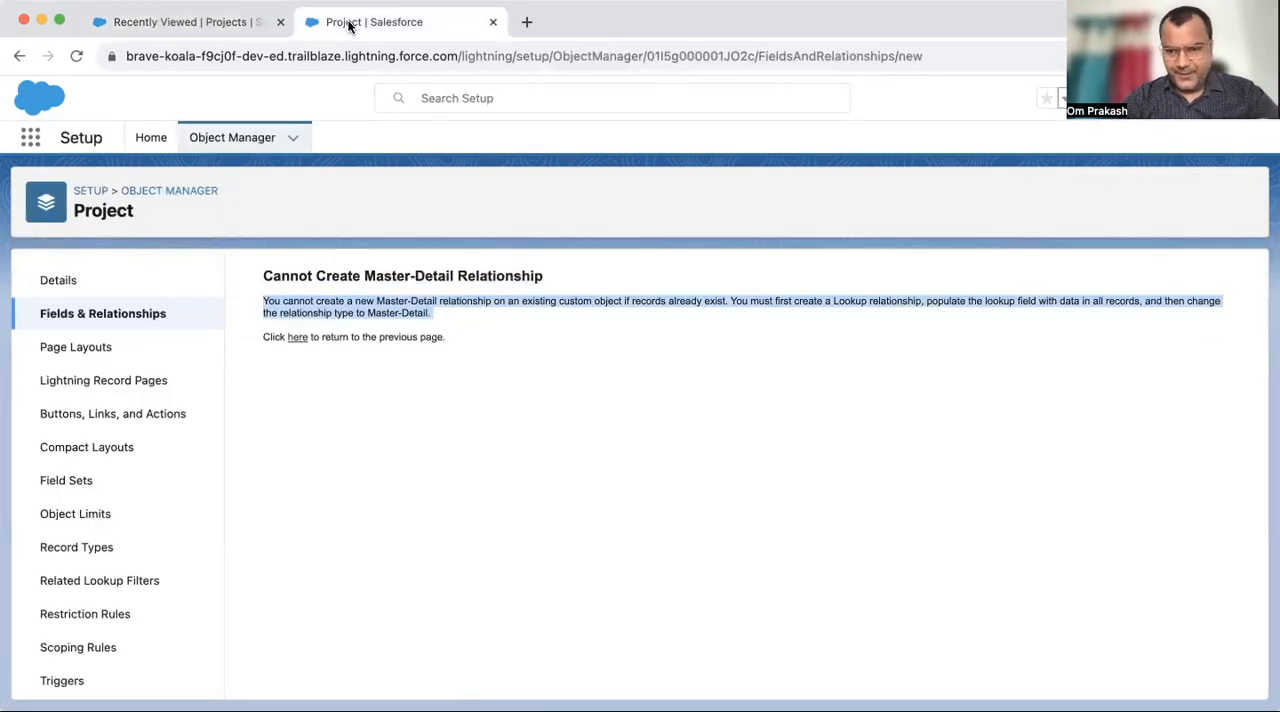
left_click(248, 28)
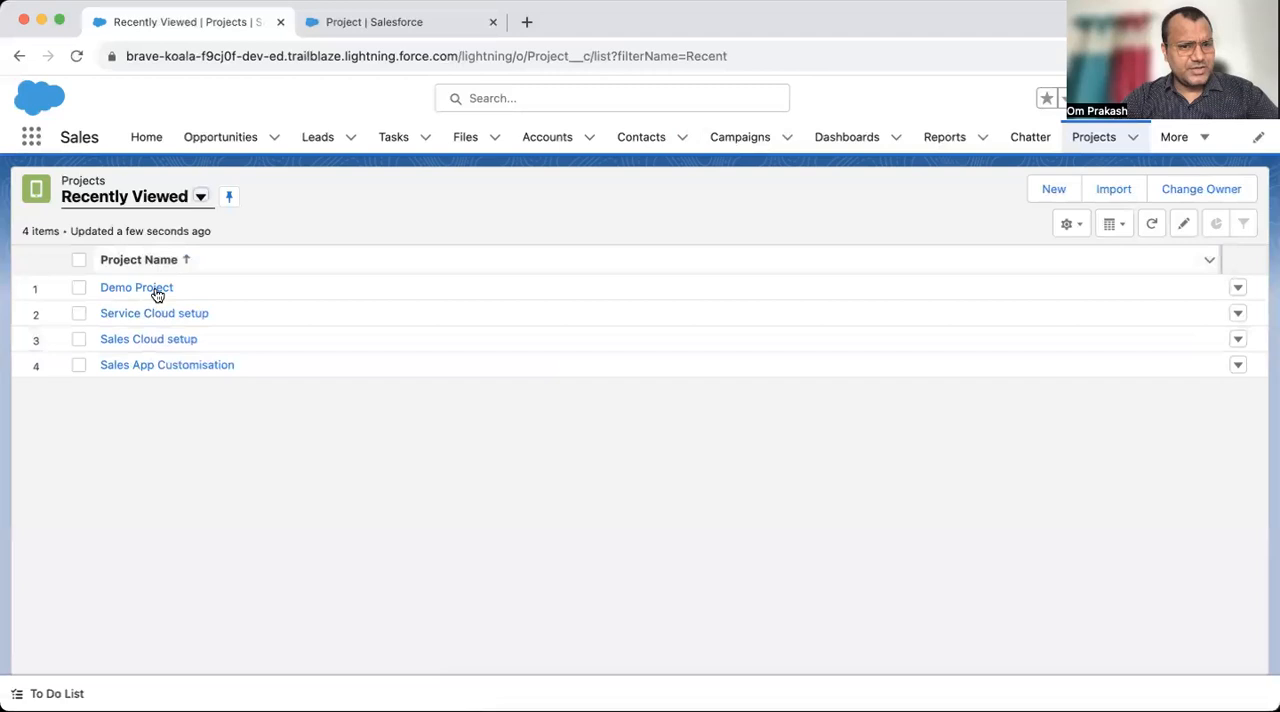
left_click(380, 24)
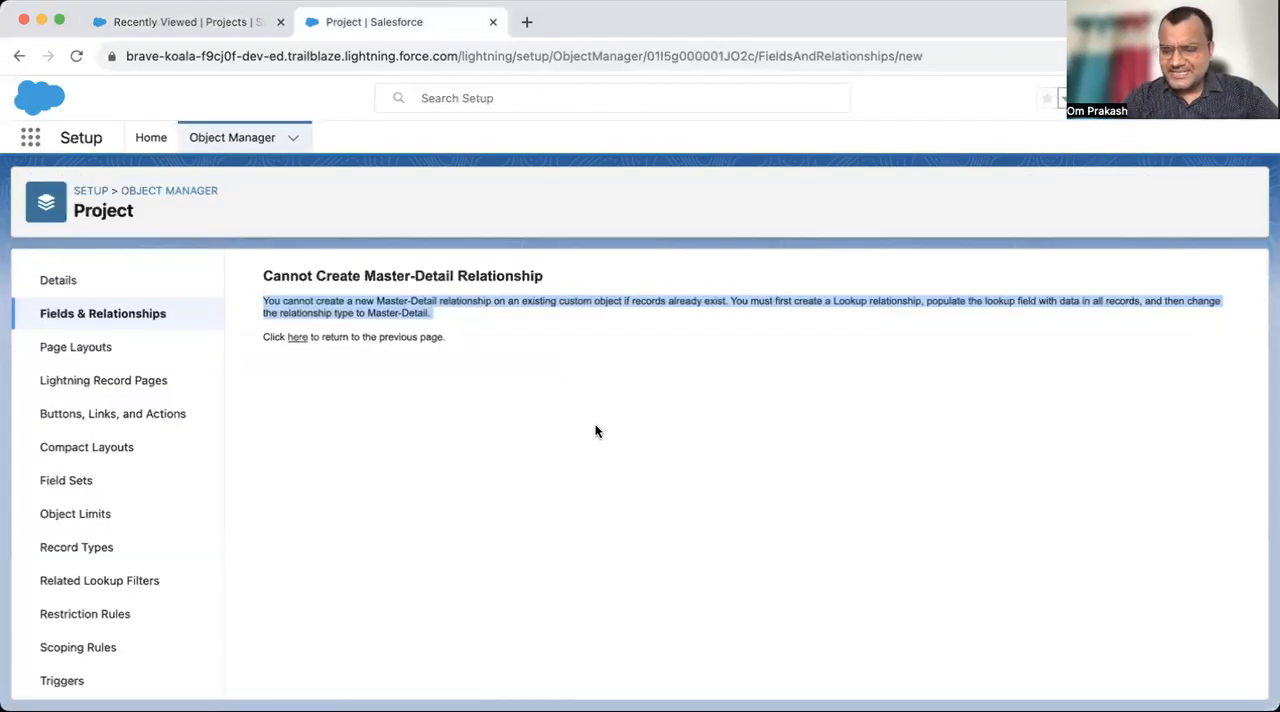
left_click(722, 506)
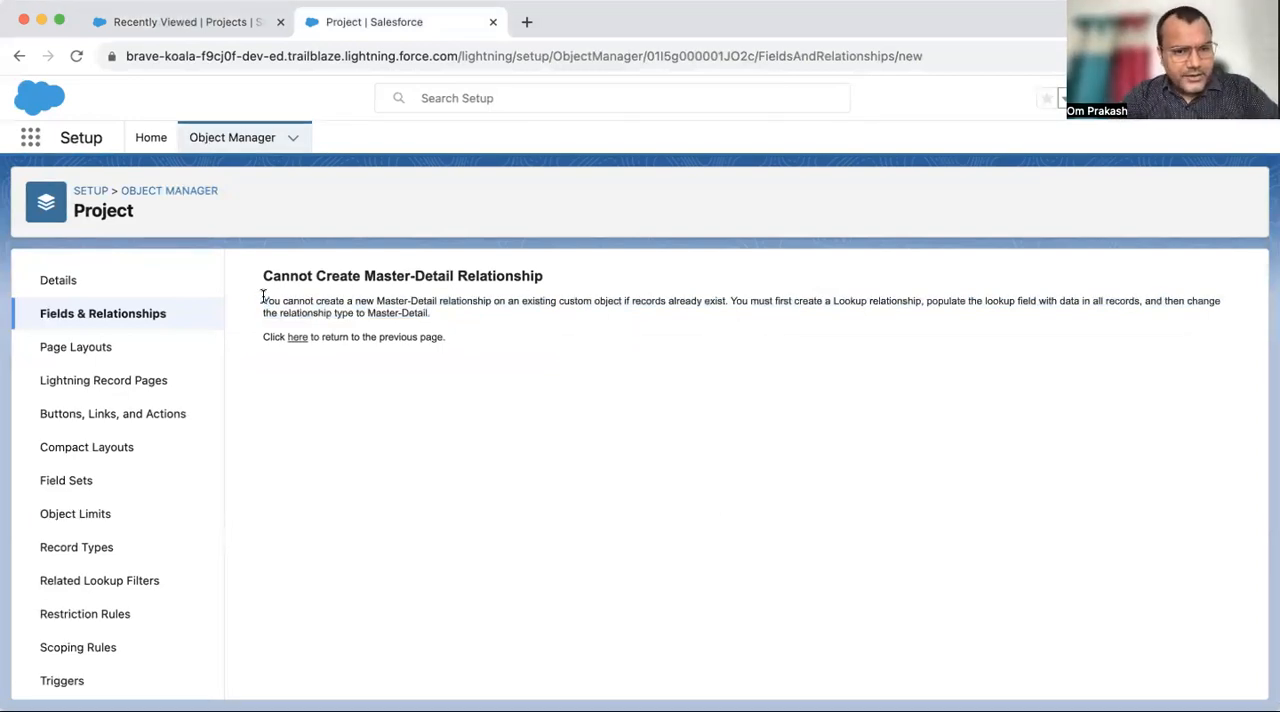
left_click_drag(264, 300, 427, 313)
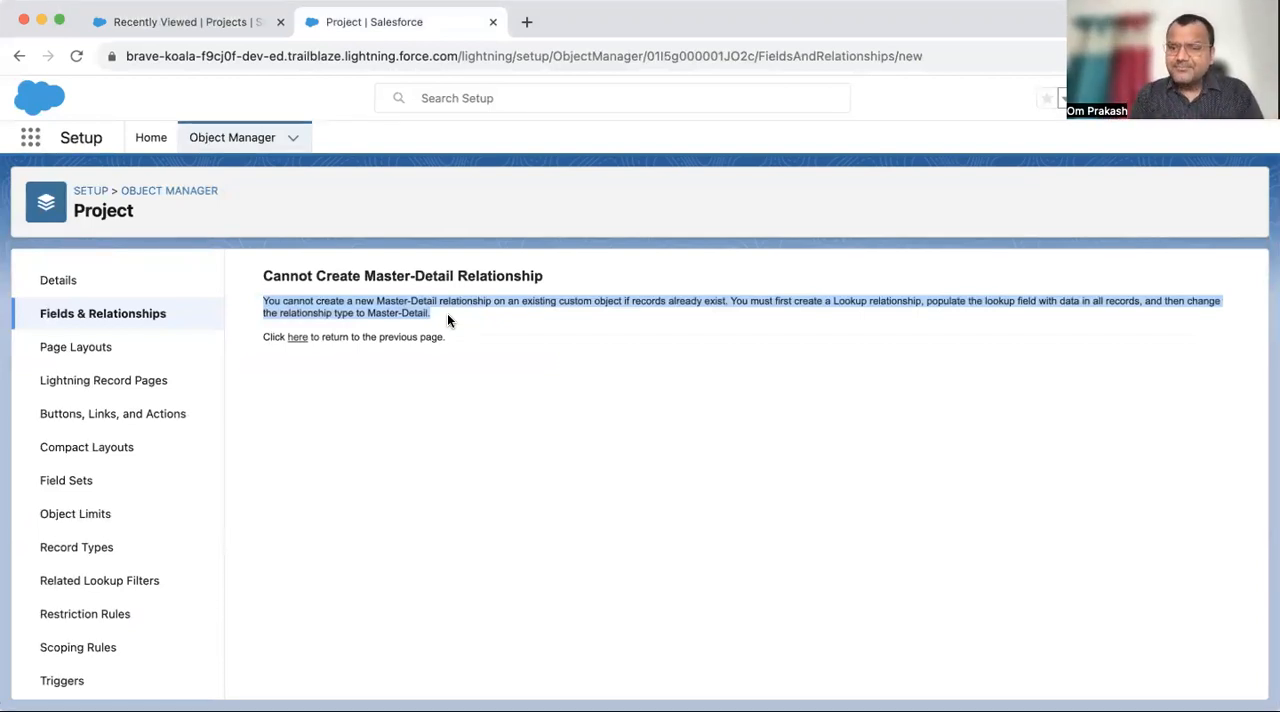
left_click(222, 22)
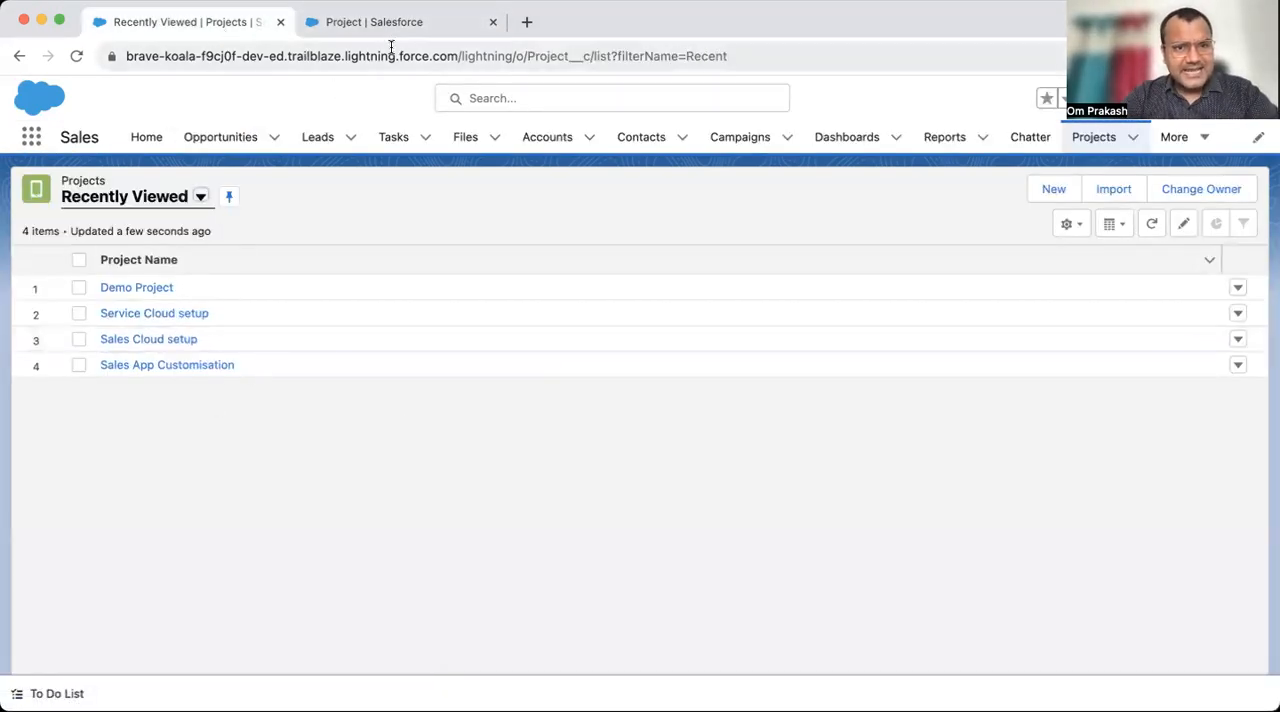
left_click(414, 24)
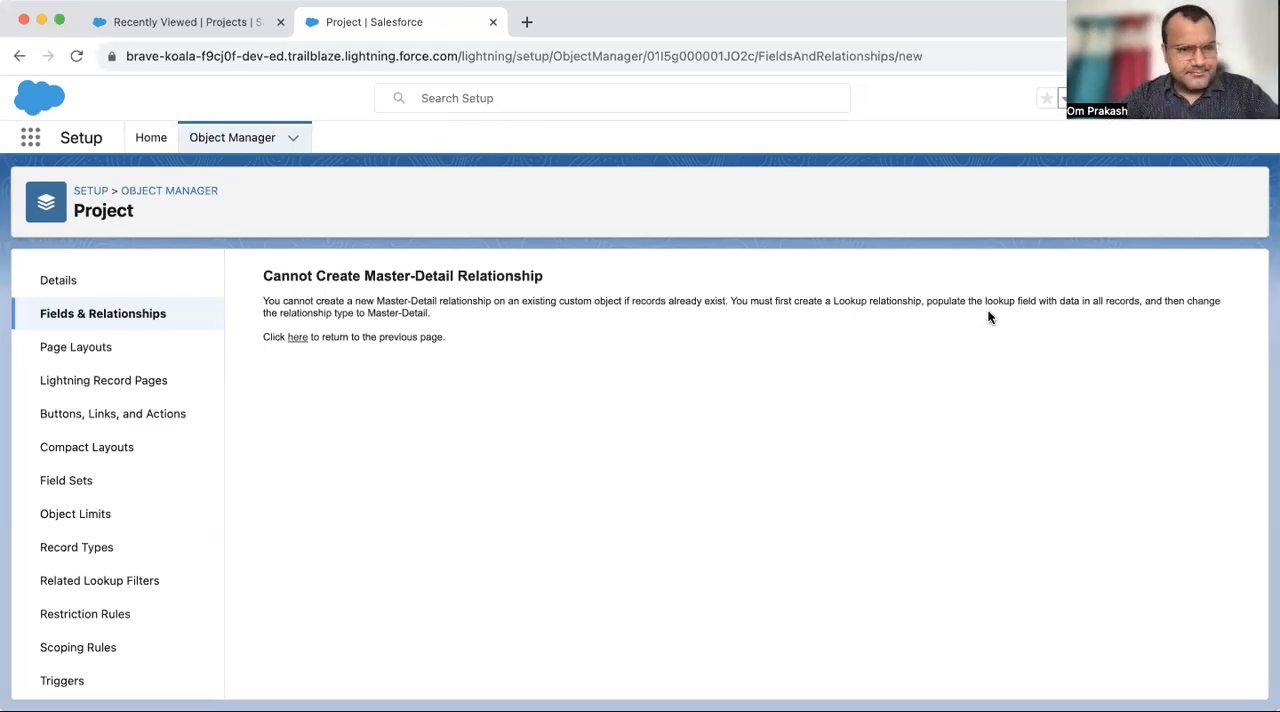
- Examine the field type change options for the Project object's Team Lead lookup, and cancel without changing the type
left_click(131, 313)
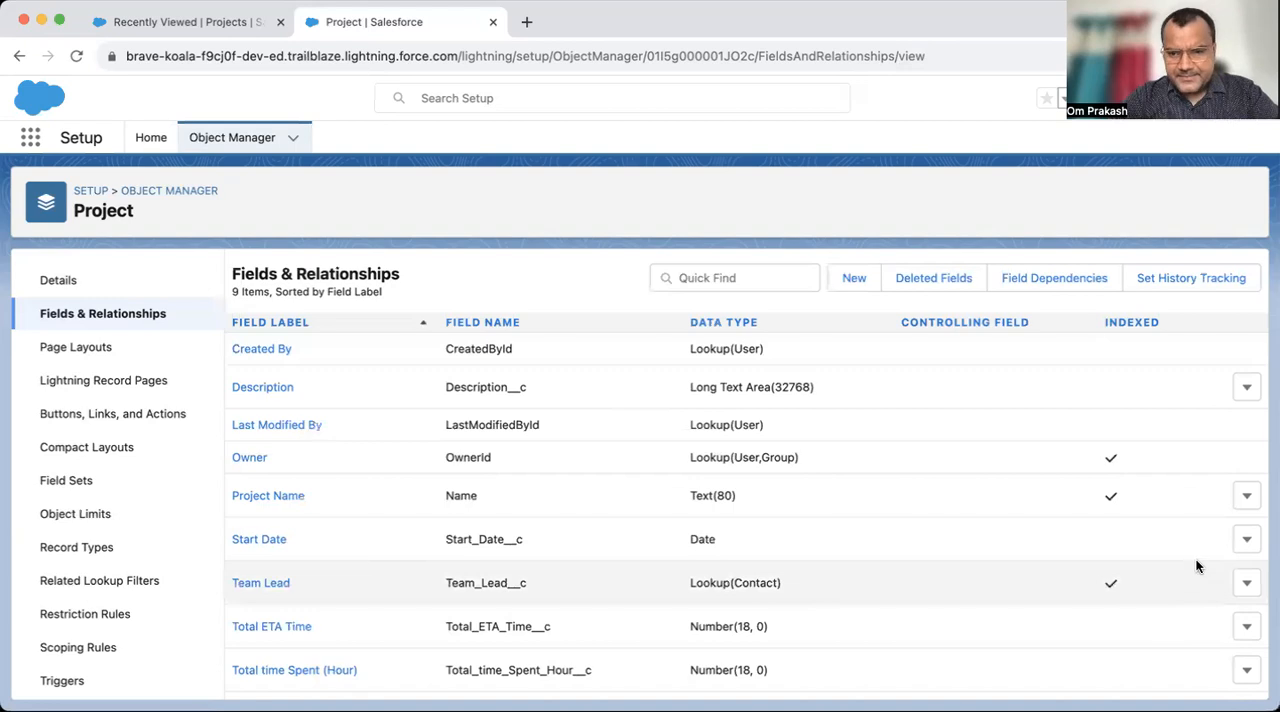
left_click(1246, 582)
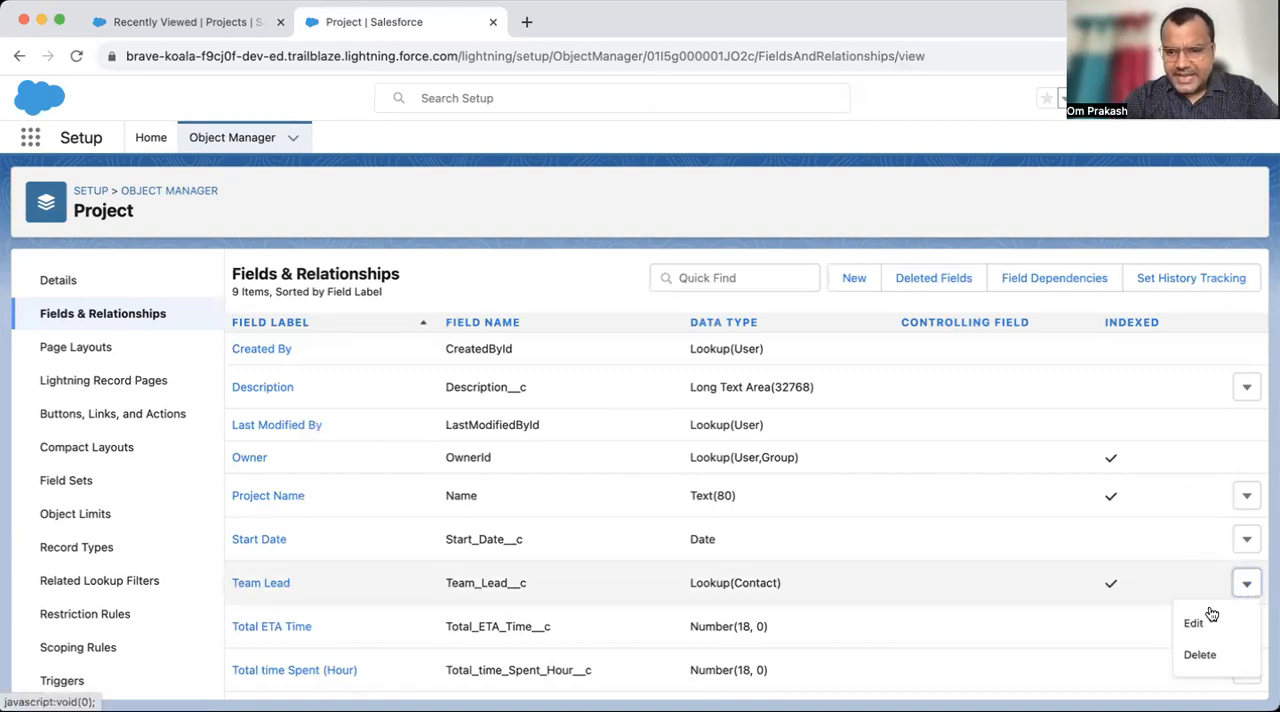
left_click(1197, 623)
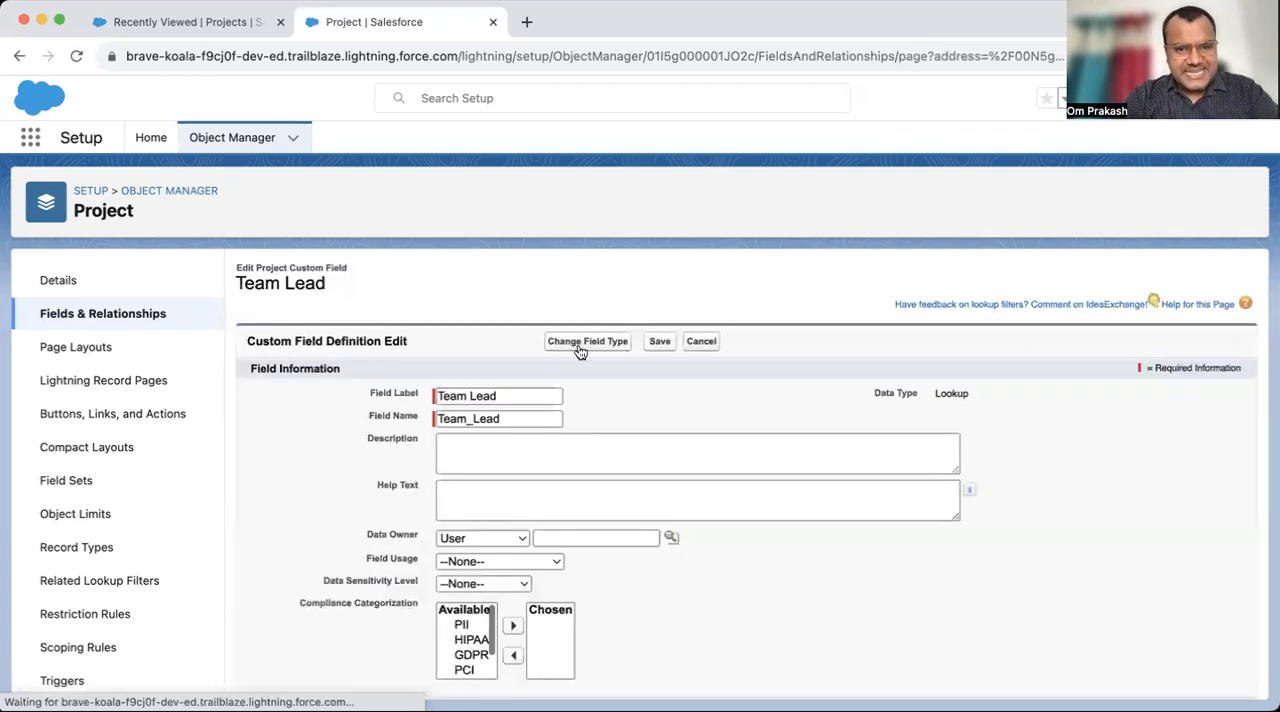
left_click(580, 345)
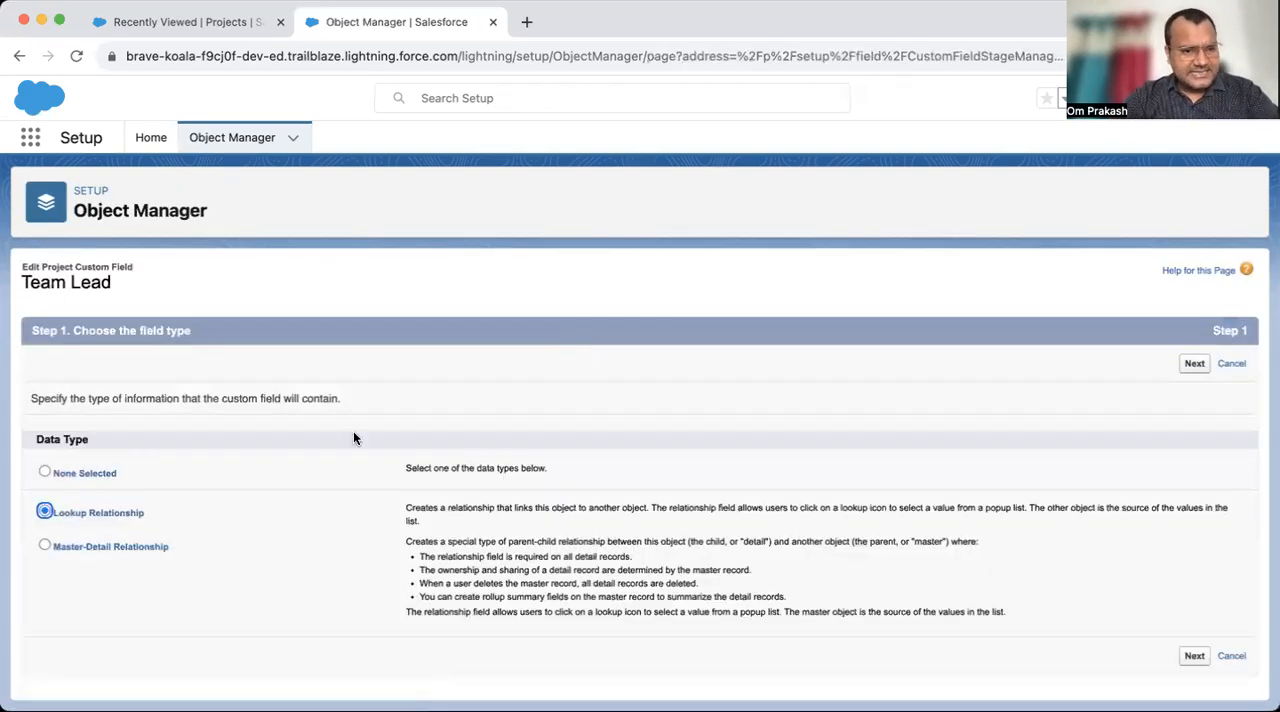
left_click(1232, 364)
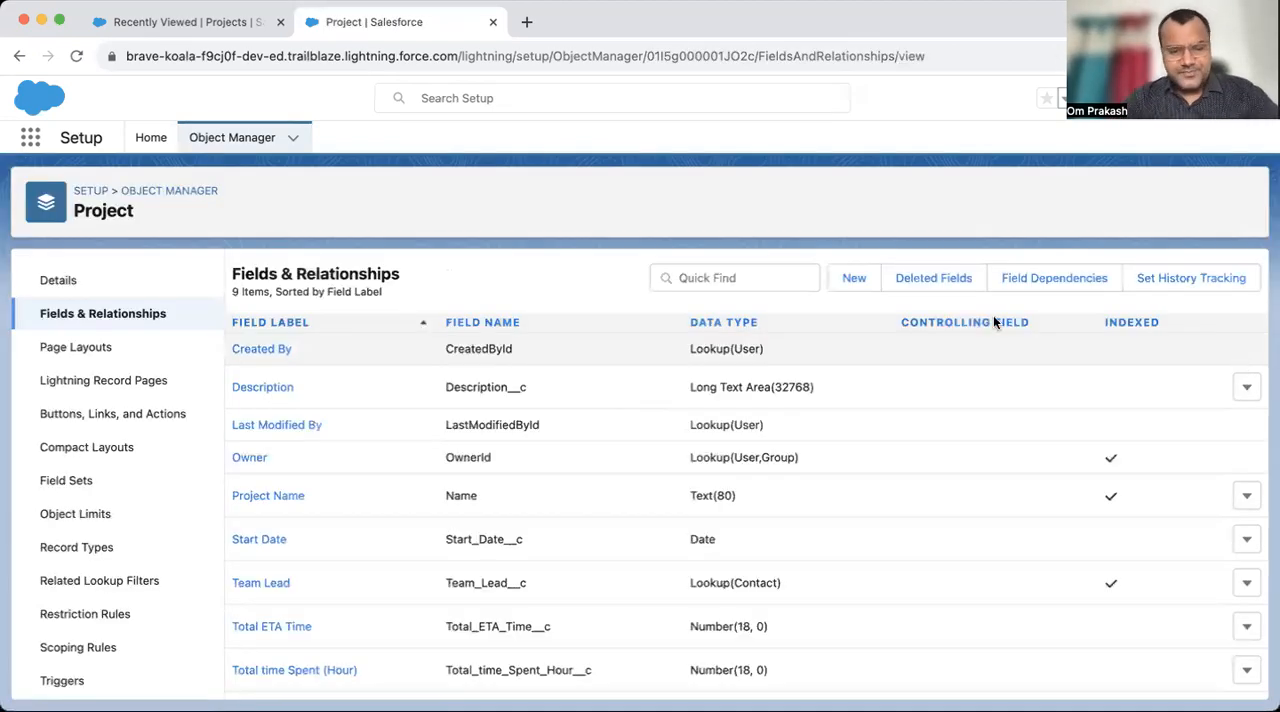
- Switch to the Sales app's Projects list and delete the Demo Project and Service Cloud setup records
left_click(222, 22)
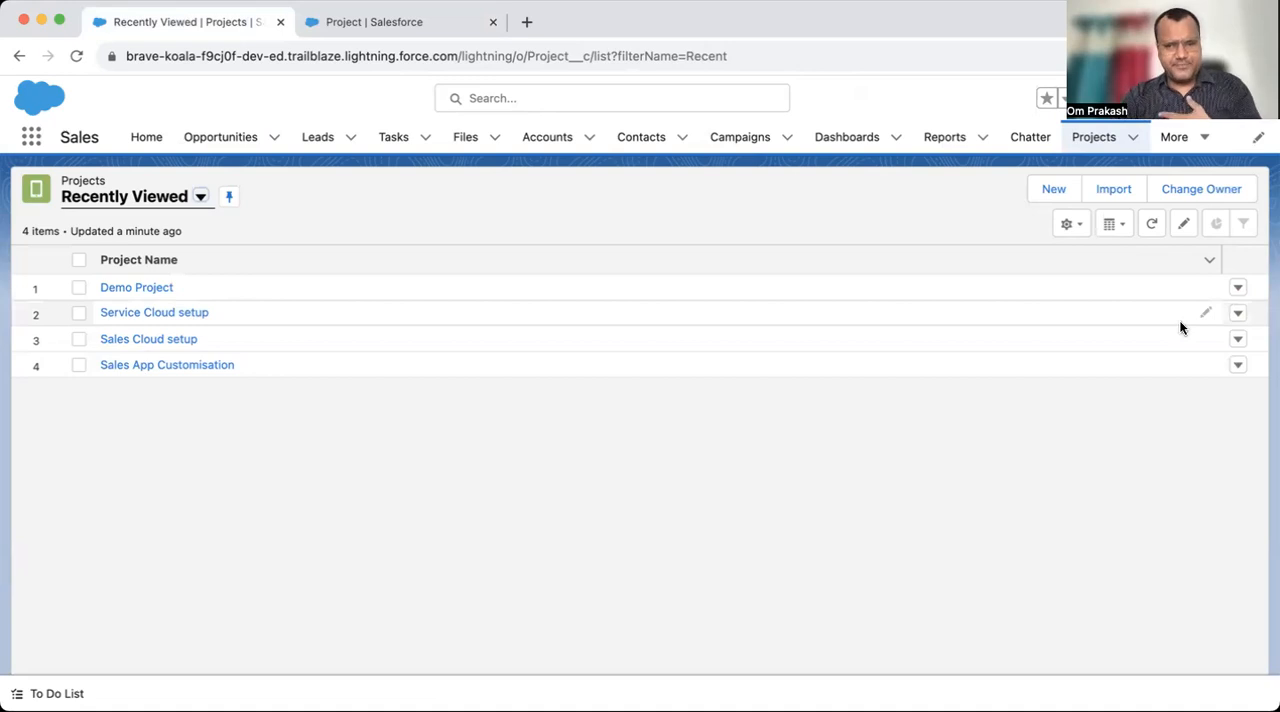
left_click(1236, 288)
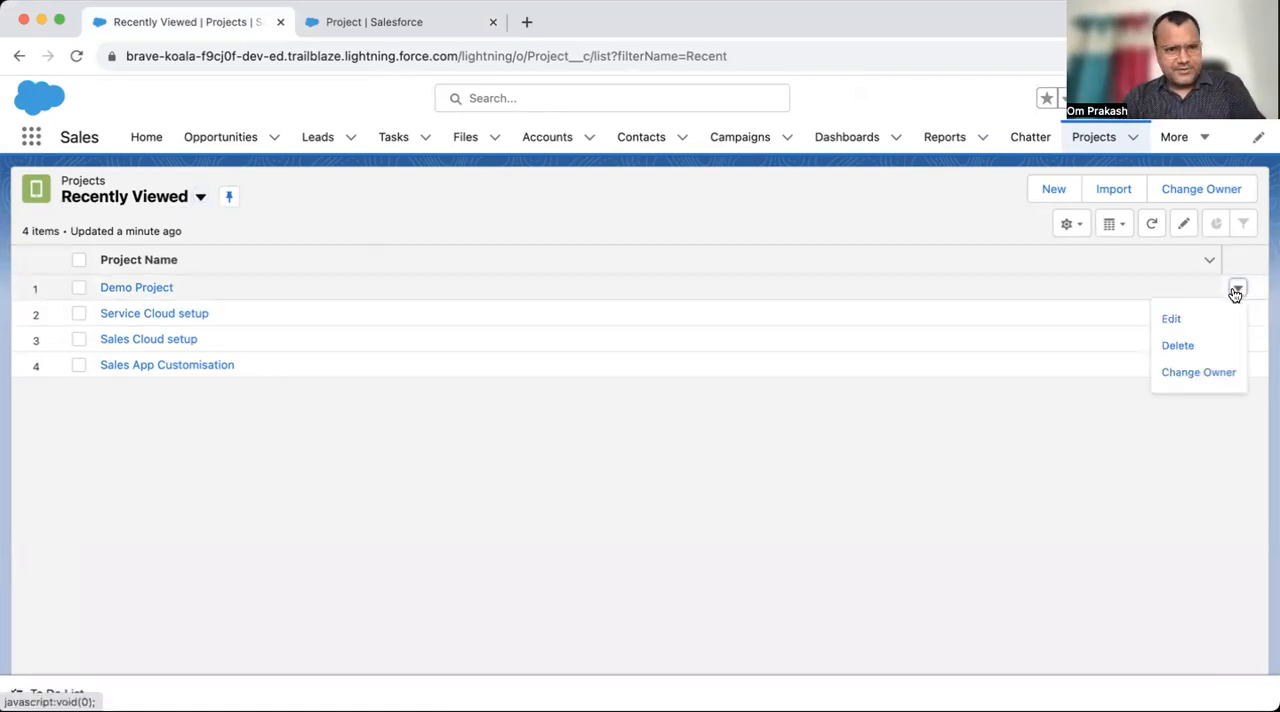
left_click(1180, 346)
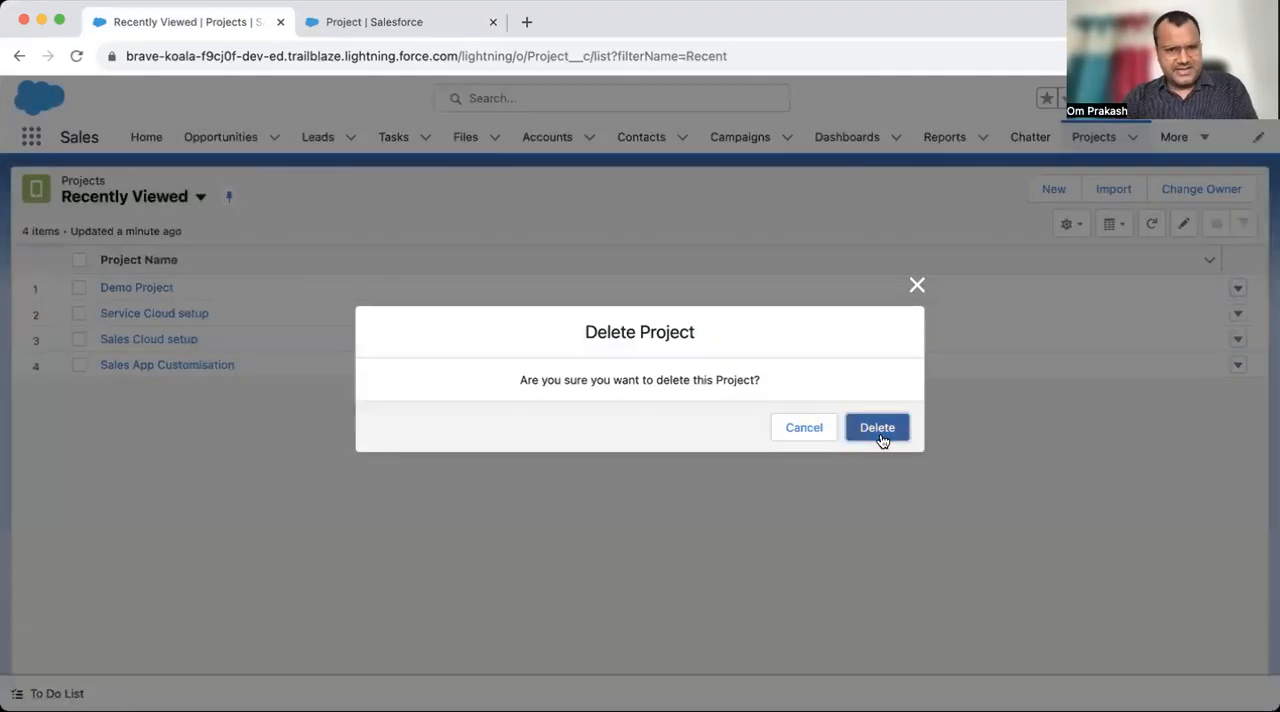
left_click(879, 430)
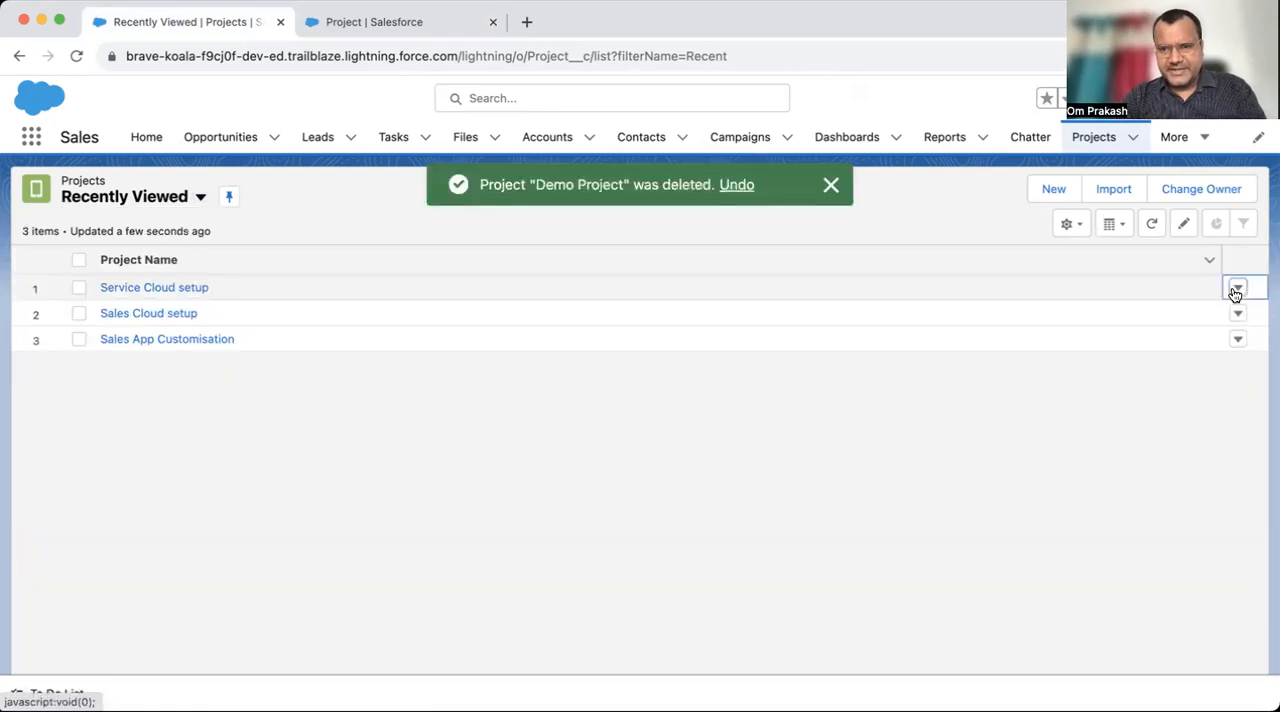
left_click(1237, 288)
left_click(1172, 343)
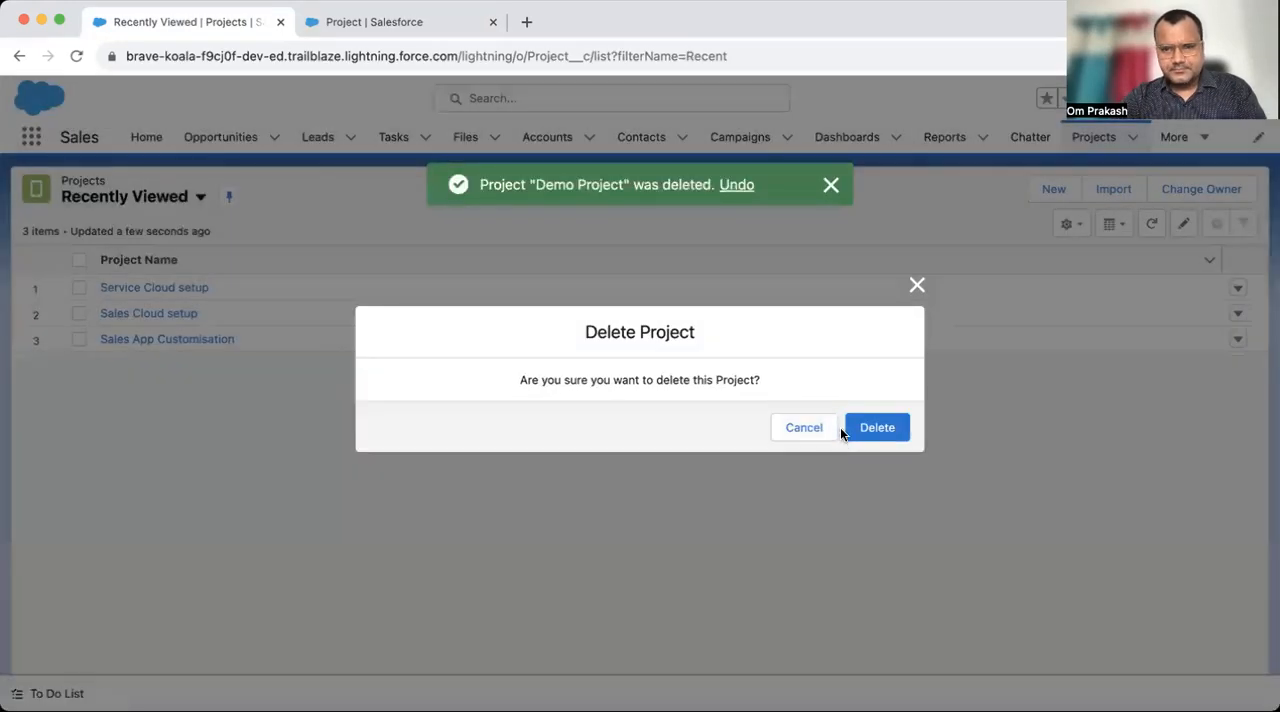
left_click(862, 427)
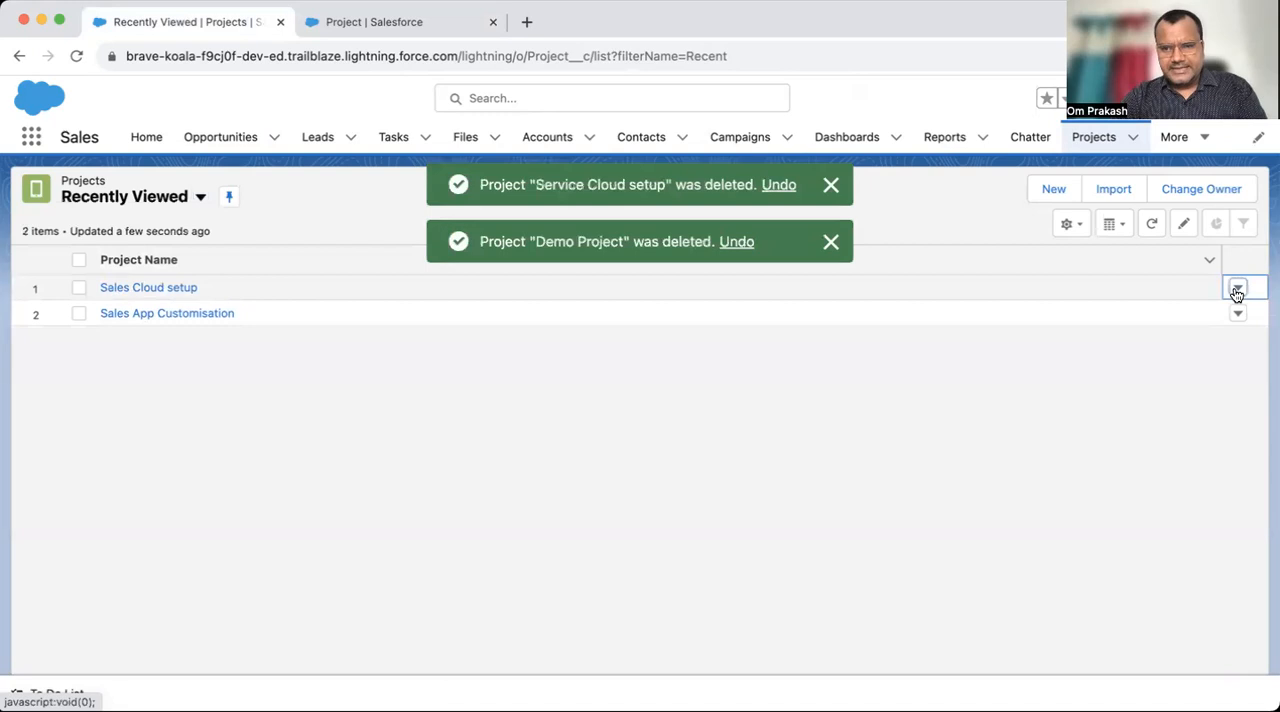
- Delete the Sales Cloud setup and Sales App Customisation project records
left_click(1237, 290)
left_click(1182, 344)
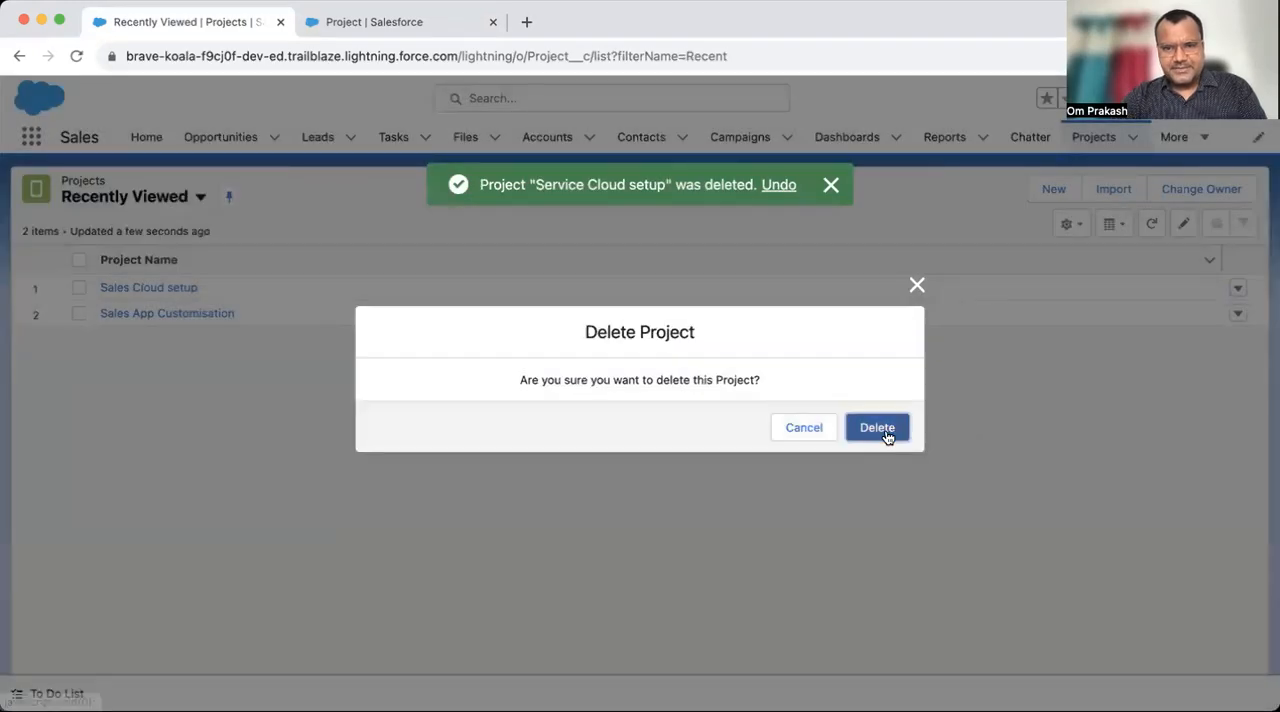
left_click(882, 430)
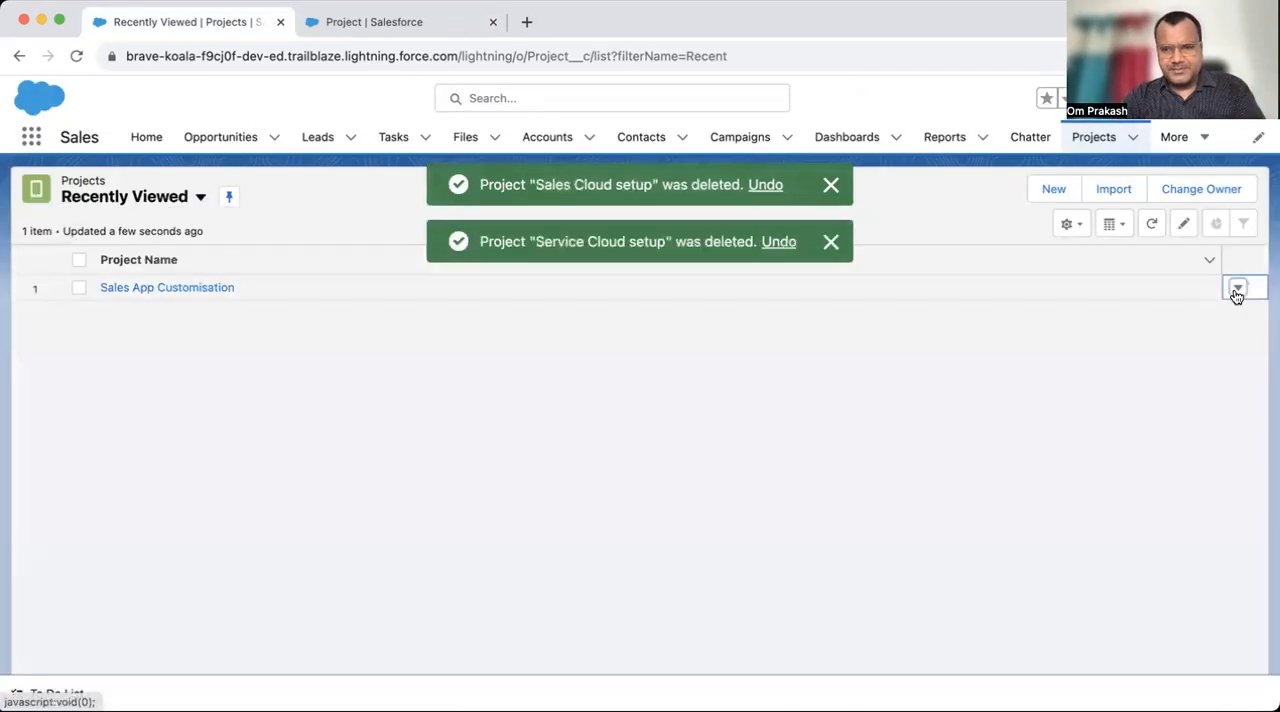
left_click(1237, 290)
left_click(1184, 346)
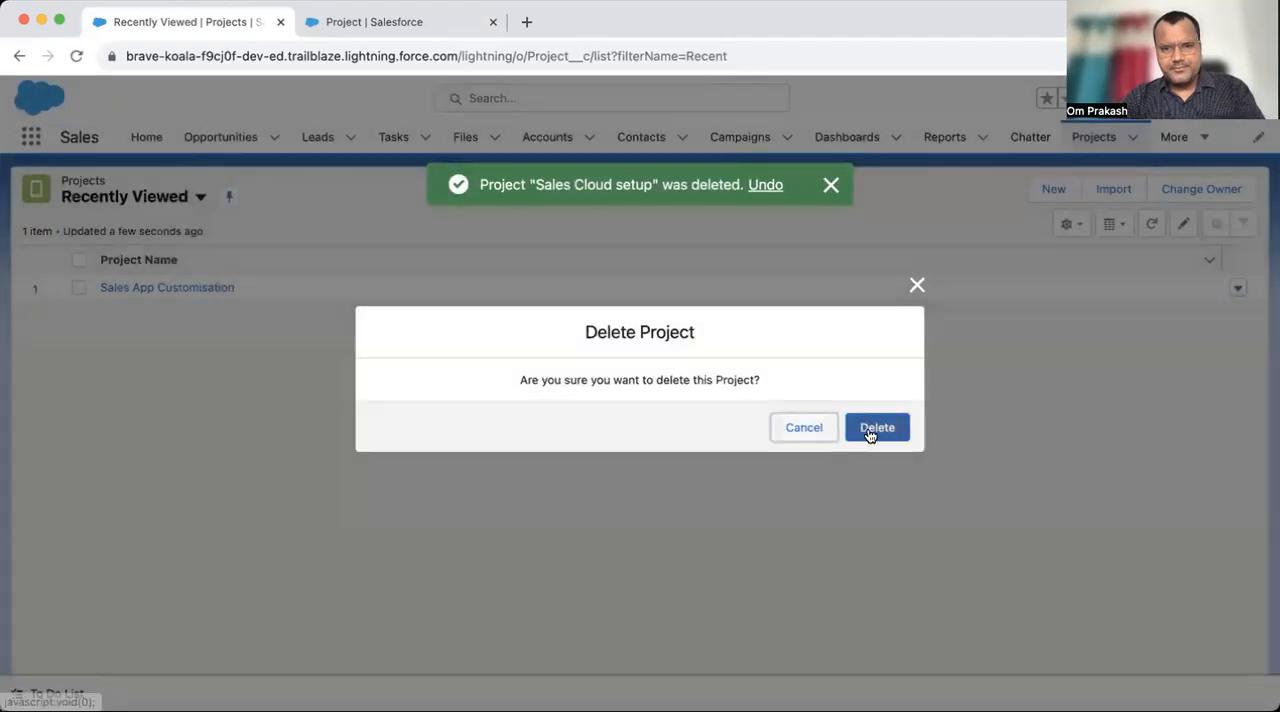
left_click(870, 430)
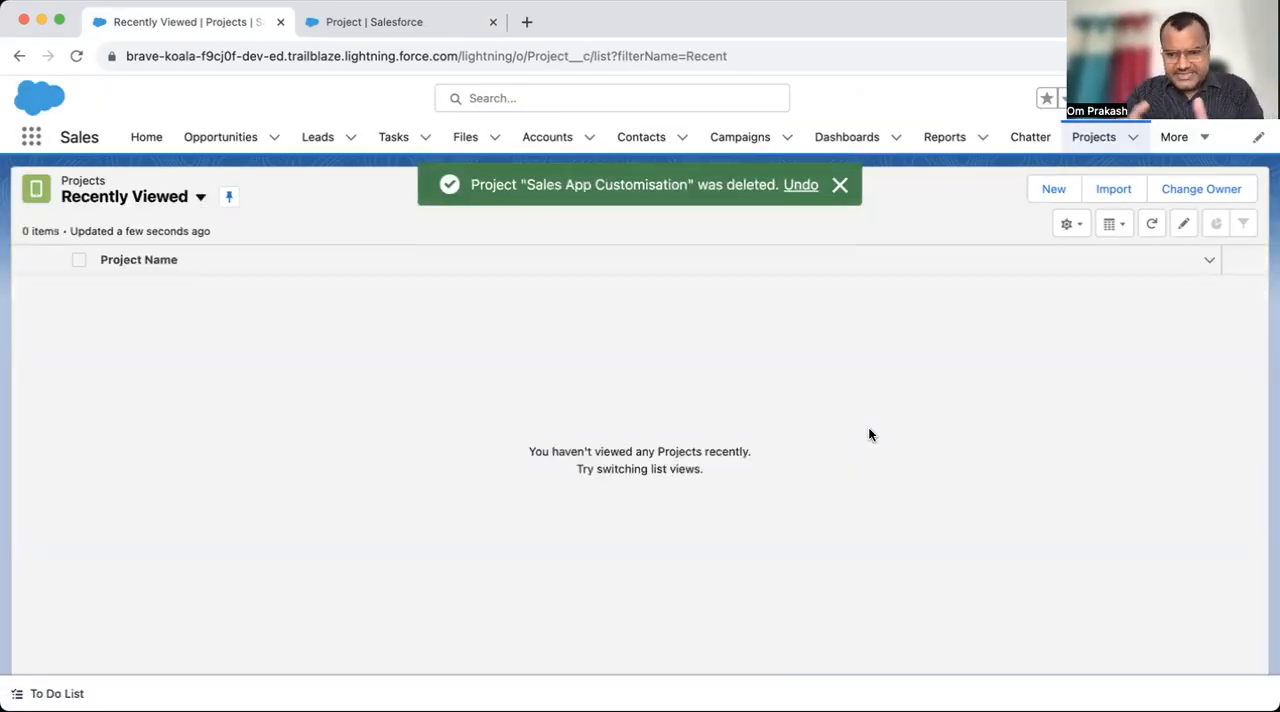
left_click(842, 185)
- In the Project object's Setup, start a new Master-Detail Relationship field related to Account
left_click(330, 24)
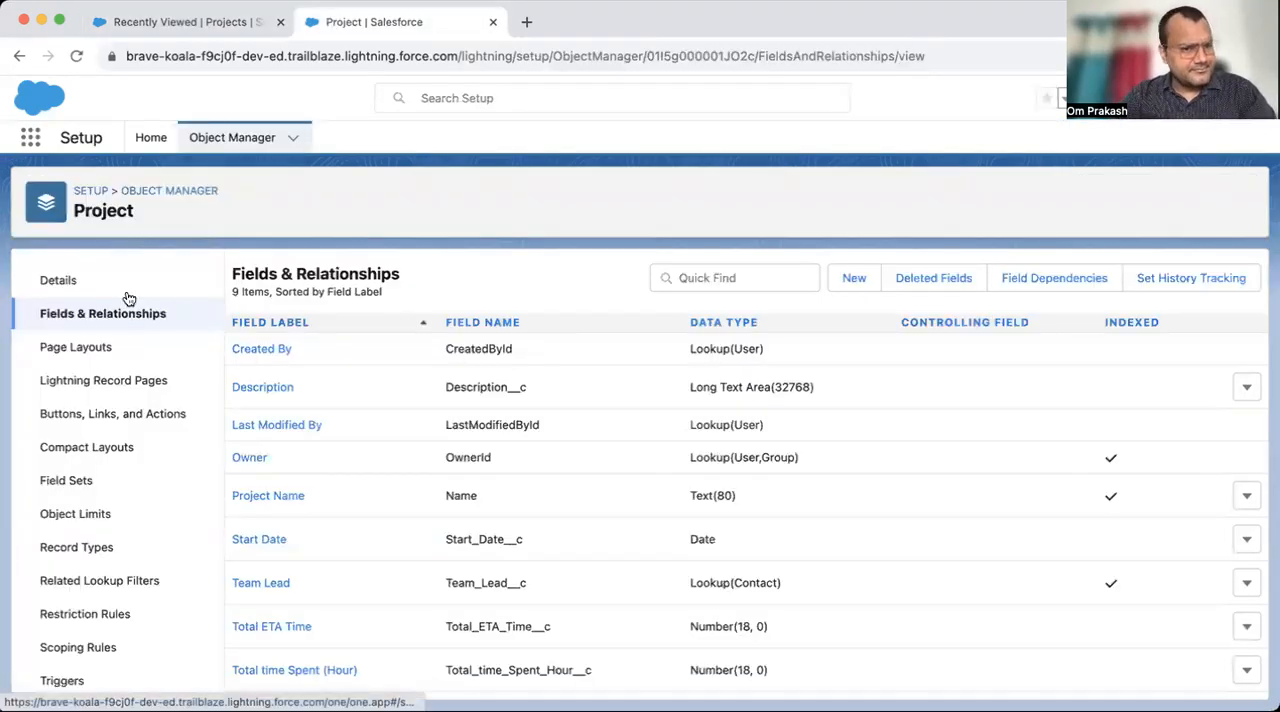
left_click(96, 320)
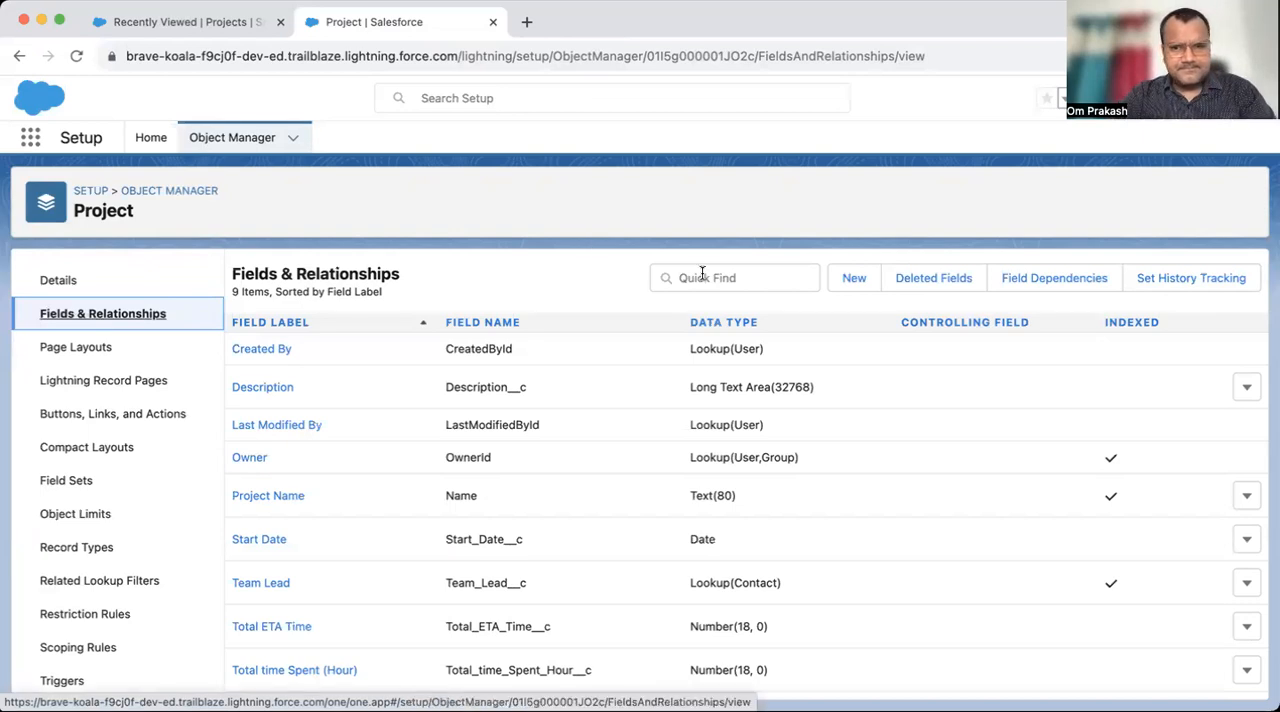
left_click(840, 284)
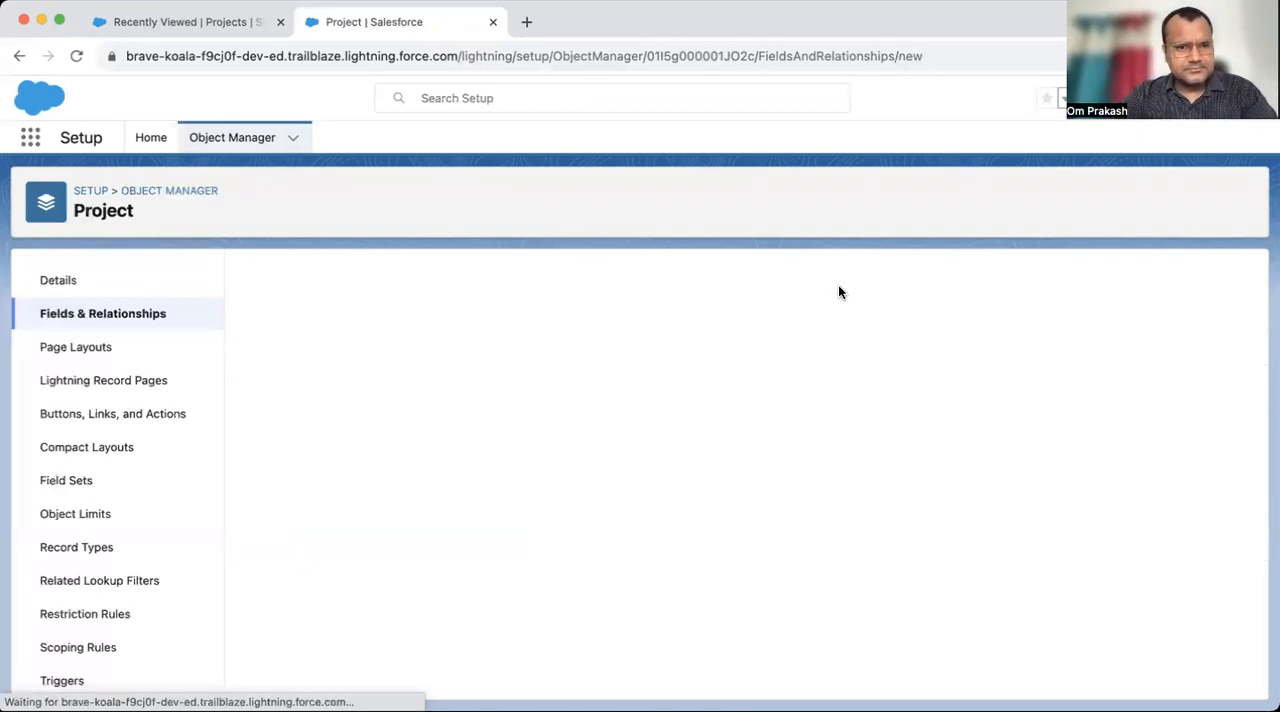
scroll(379, 519, "down", 3)
left_click(340, 497)
scroll(880, 488, "up", 2)
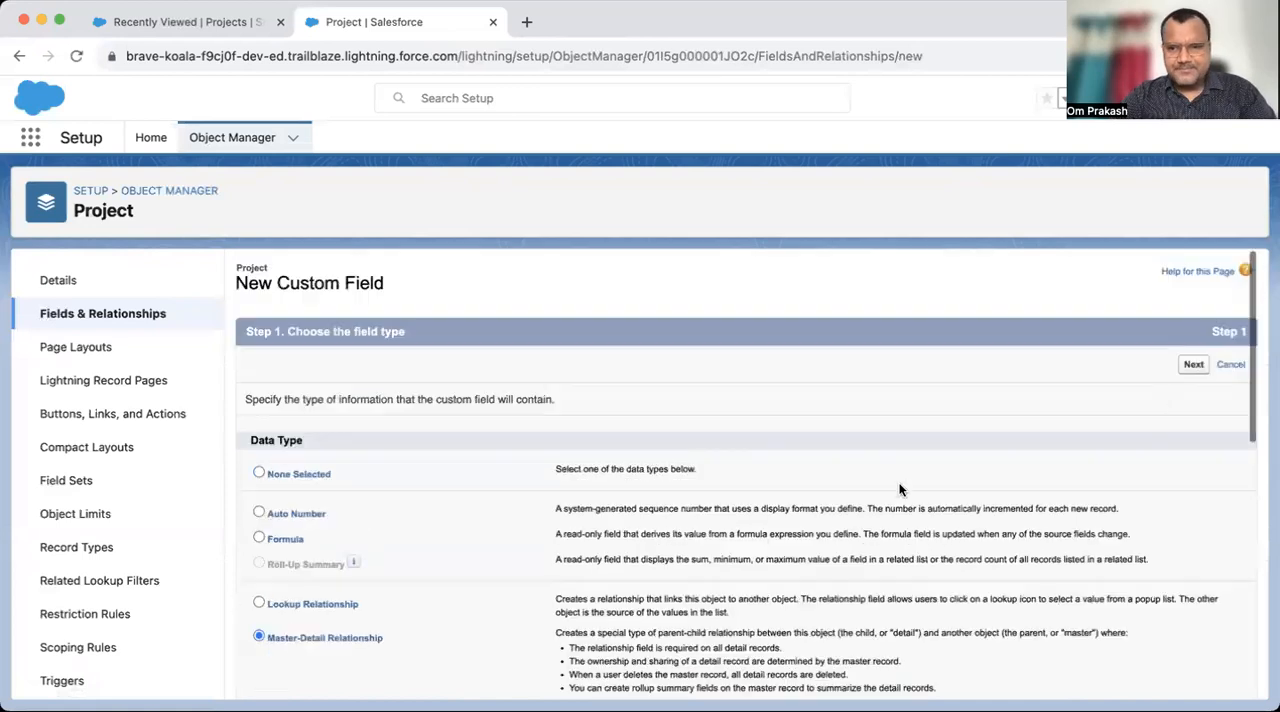
left_click(1194, 366)
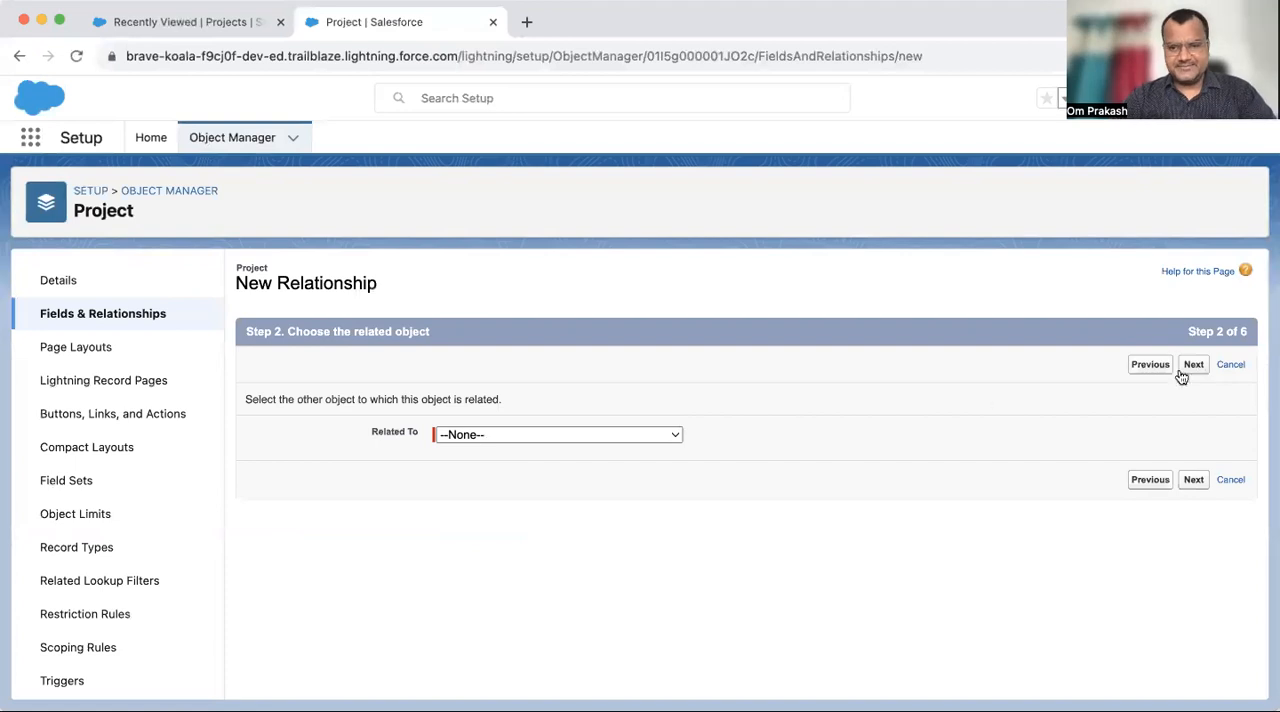
left_click(657, 432)
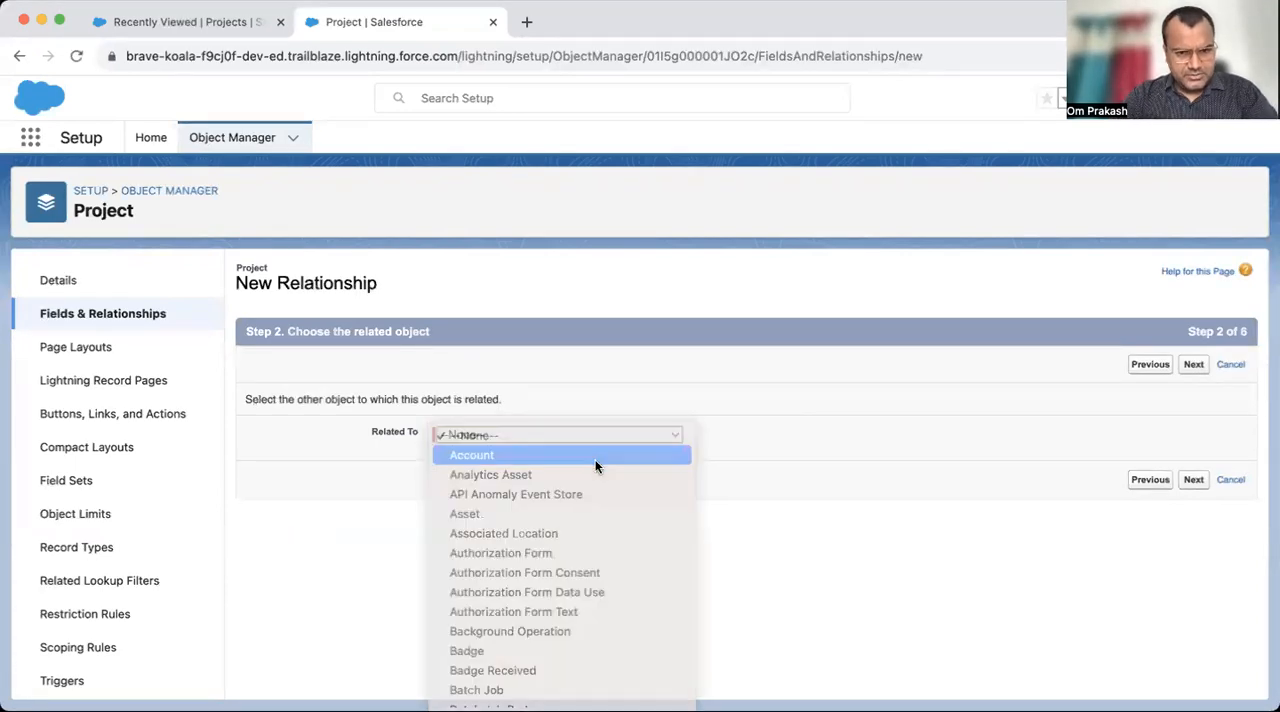
left_click(595, 459)
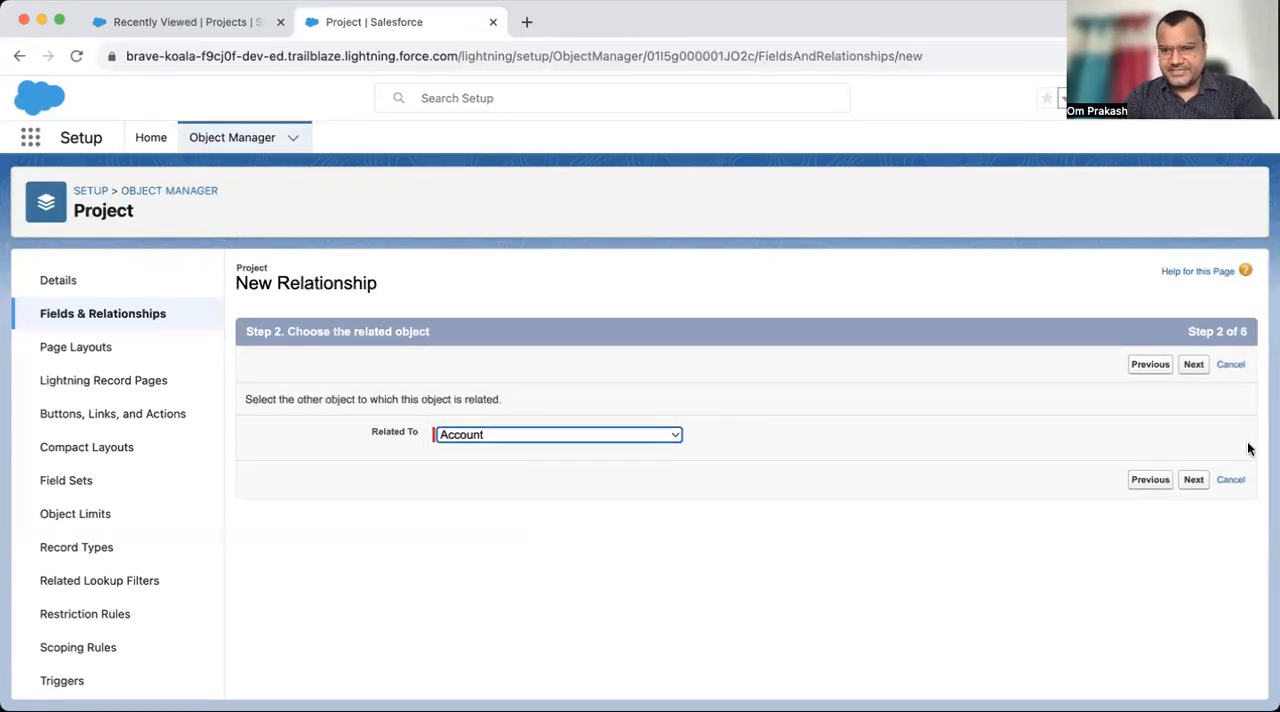
left_click(1202, 367)
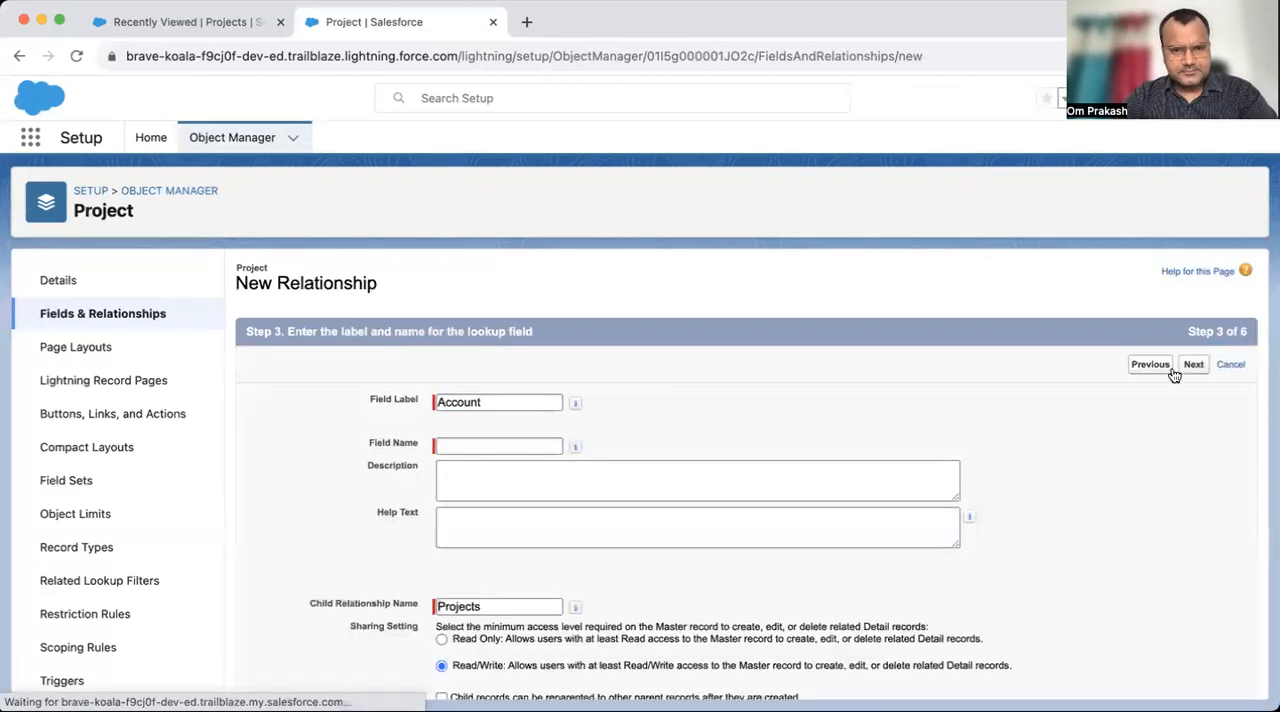
- Name the relationship field Account, accept the default security, page layout and related list settings, and save it
left_click(694, 466)
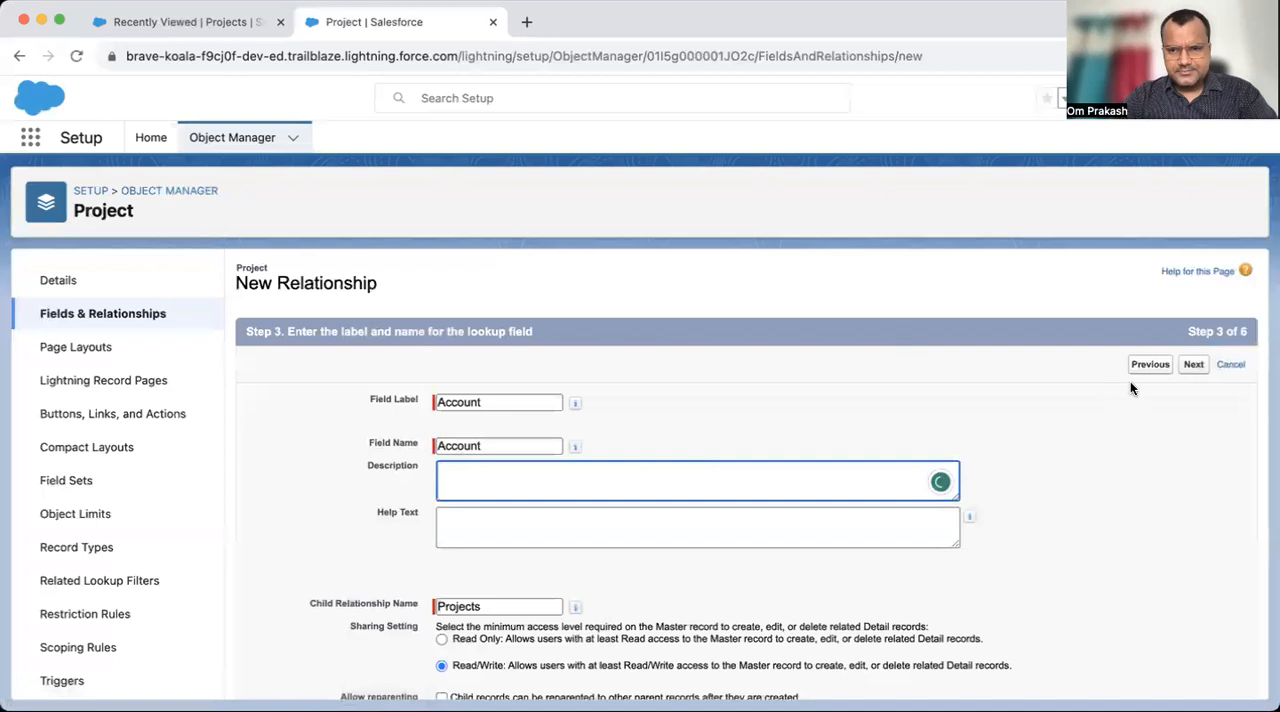
left_click(1185, 372)
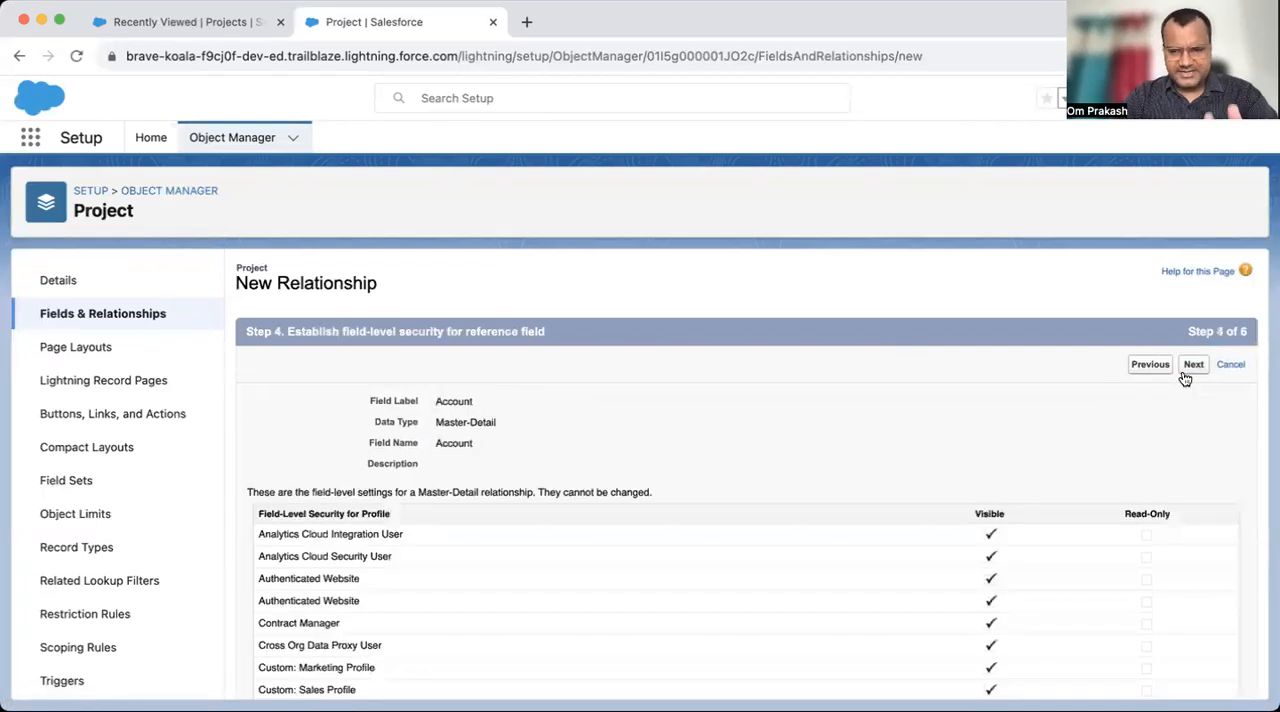
left_click(1190, 368)
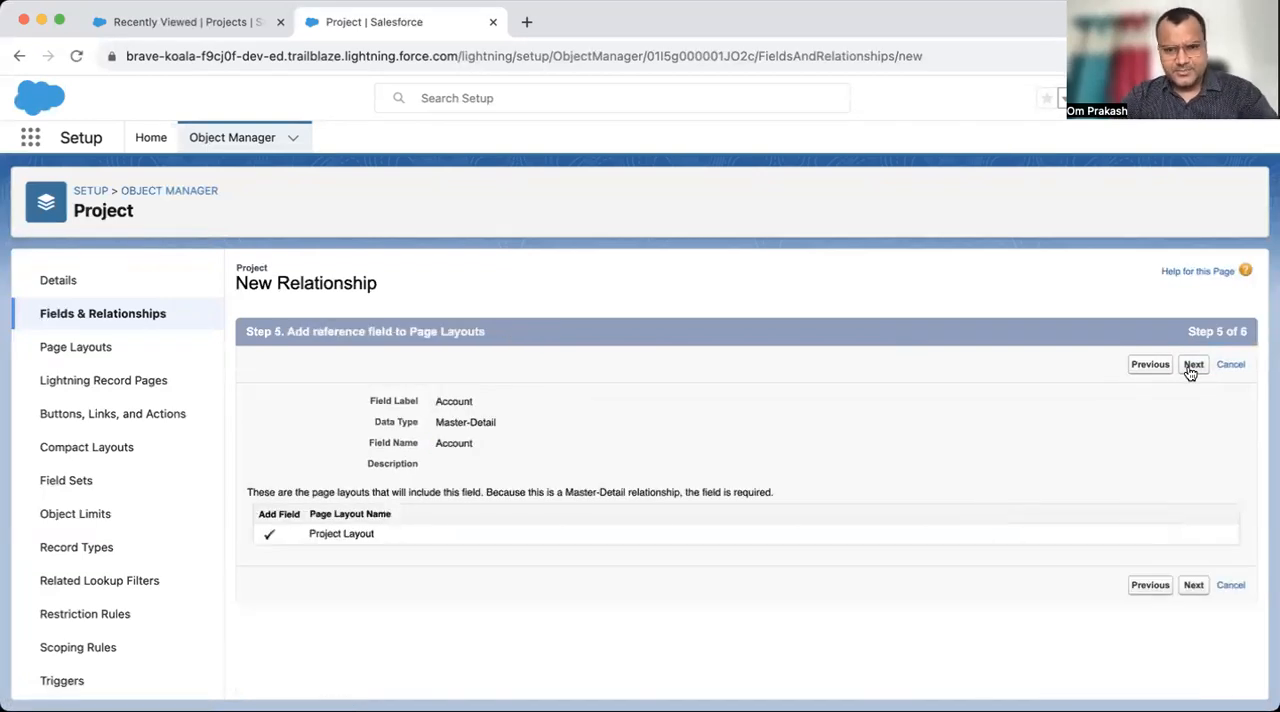
left_click(1191, 368)
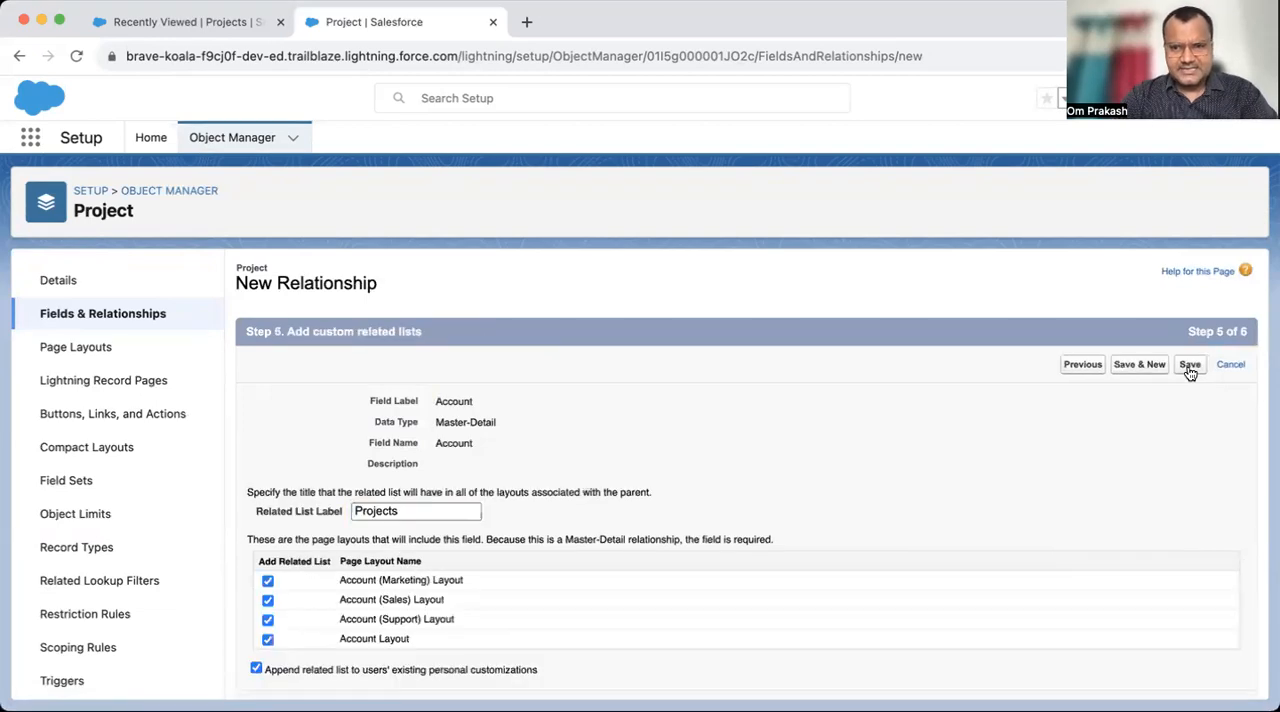
left_click(1189, 366)
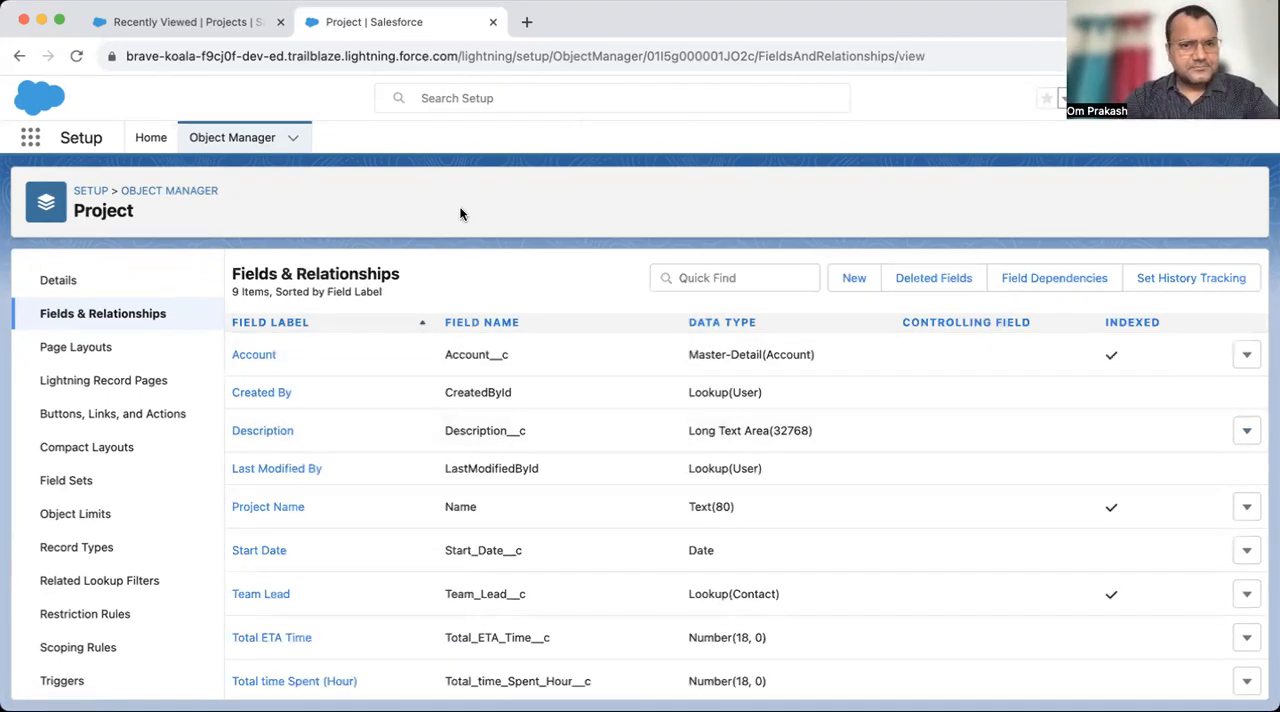
- Switch to the Sales app's Projects list and set the display density to Comfy
left_click(210, 22)
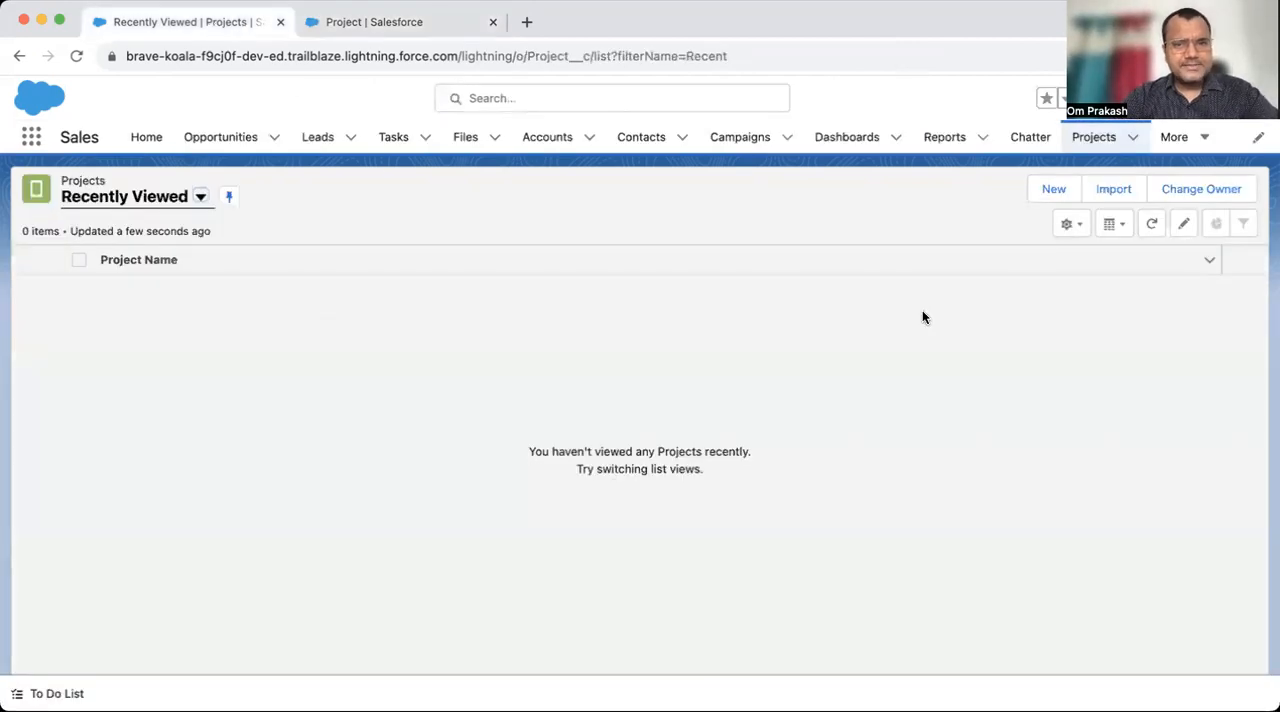
left_click(1050, 190)
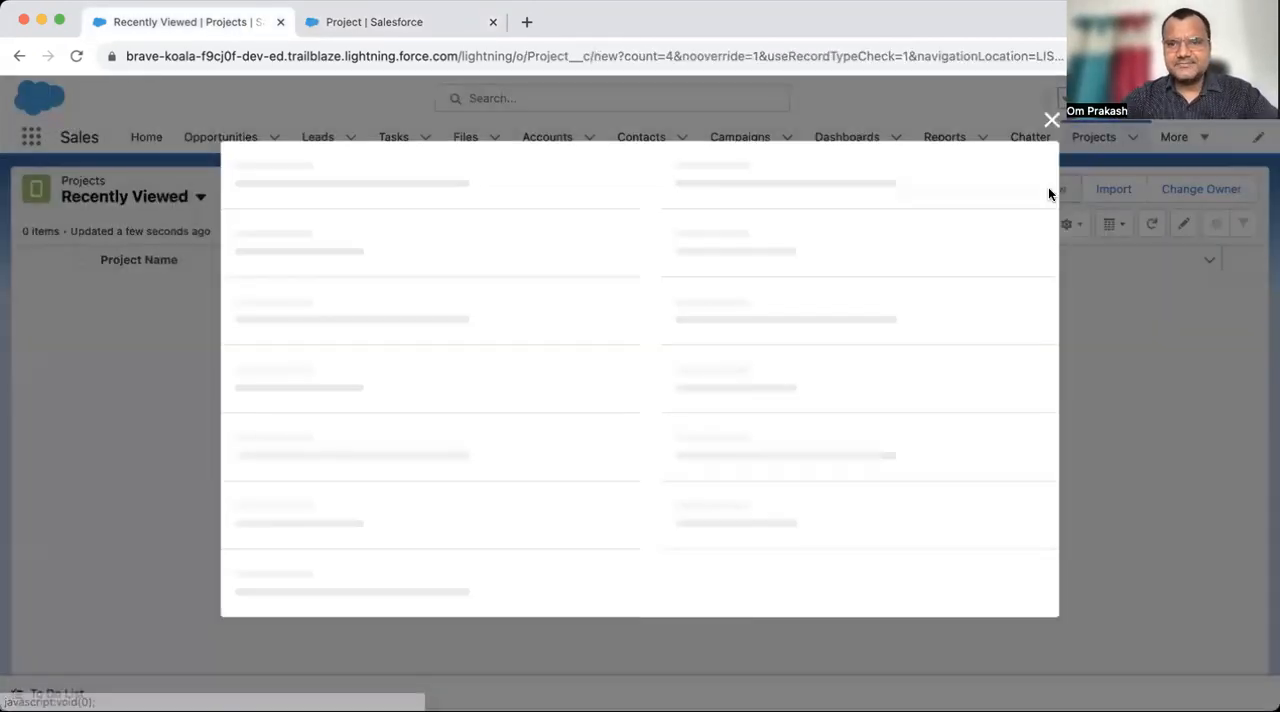
left_click(1052, 132)
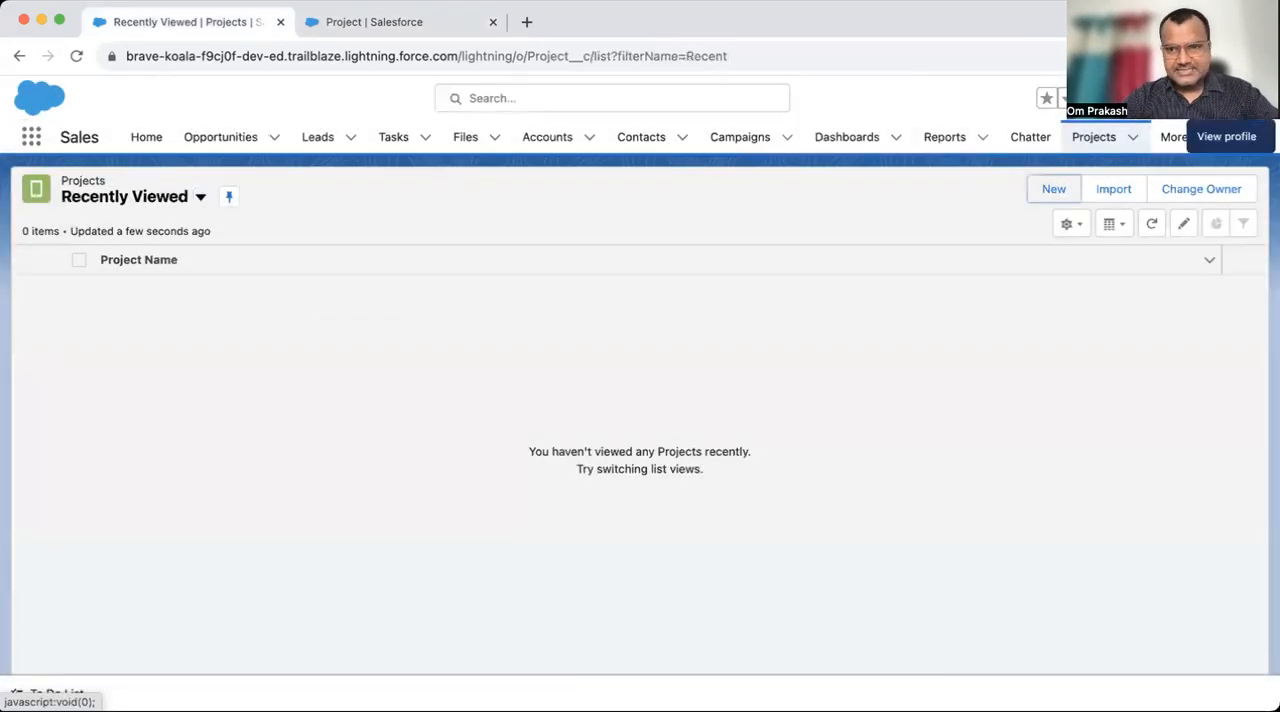
left_click(1226, 98)
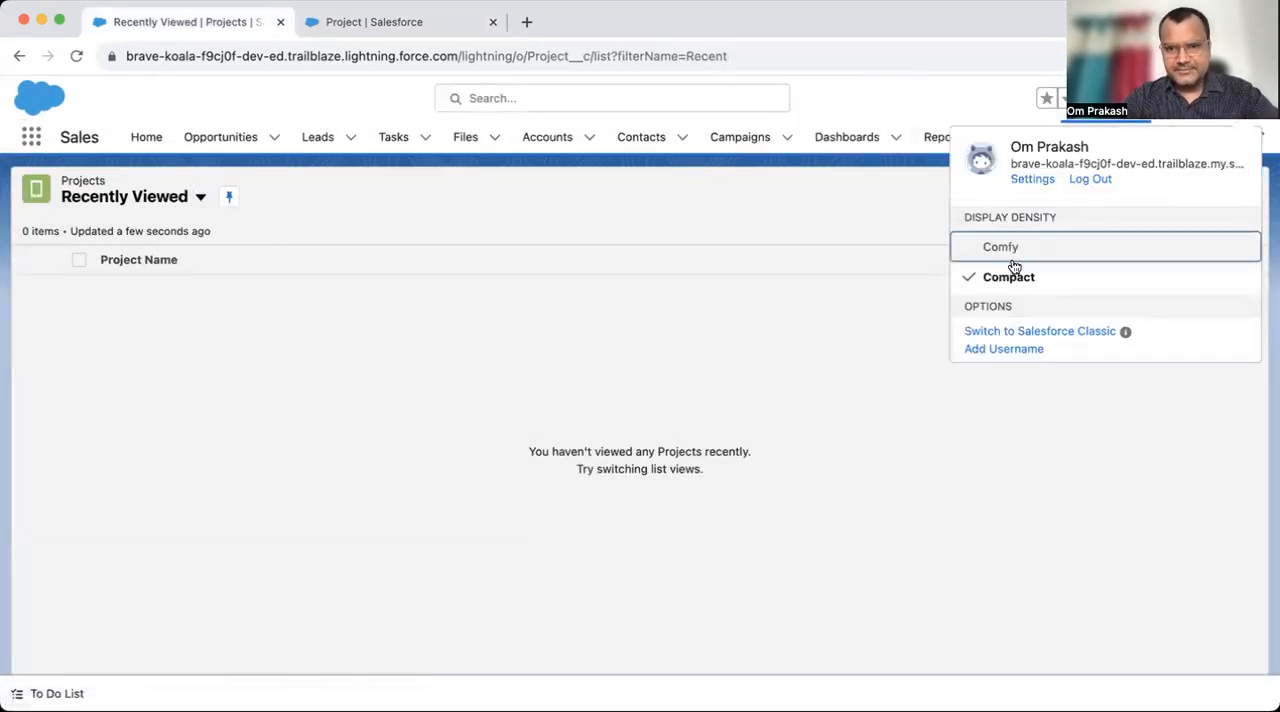
left_click(1046, 248)
left_click(857, 427)
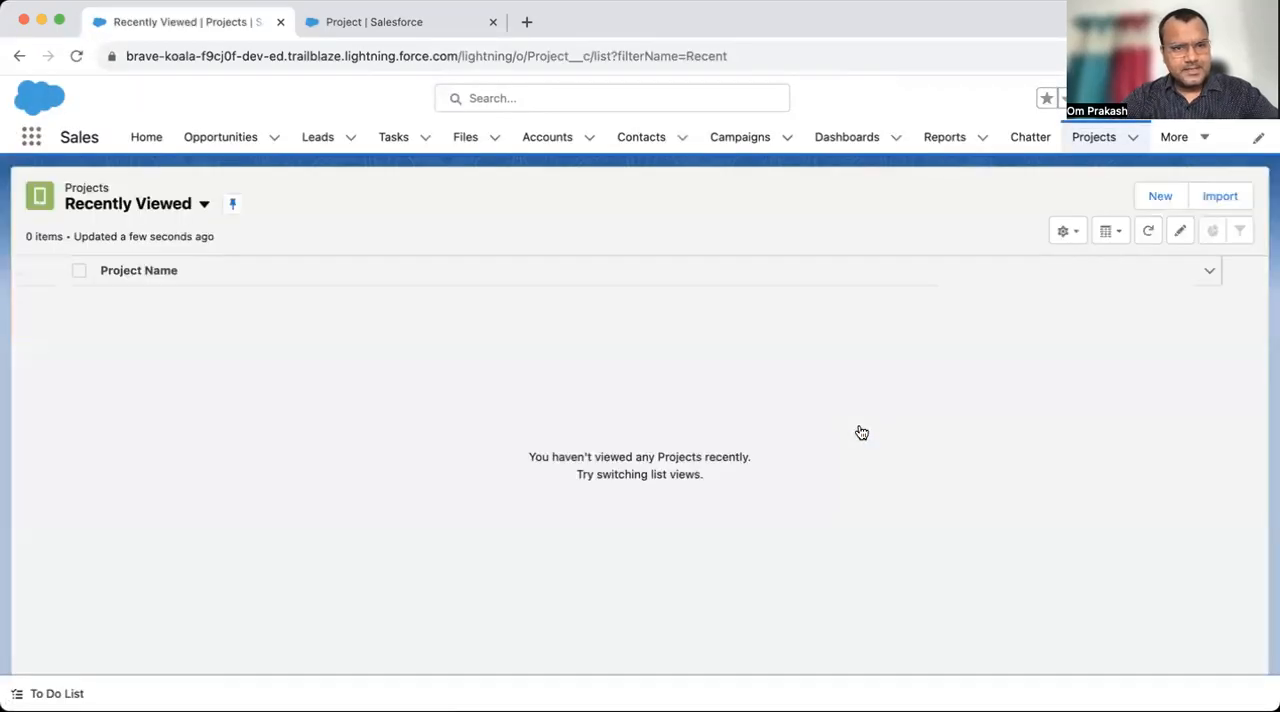
- Check the Account field in the Project object's Setup, and return to the Sales app's Projects list
left_click(399, 14)
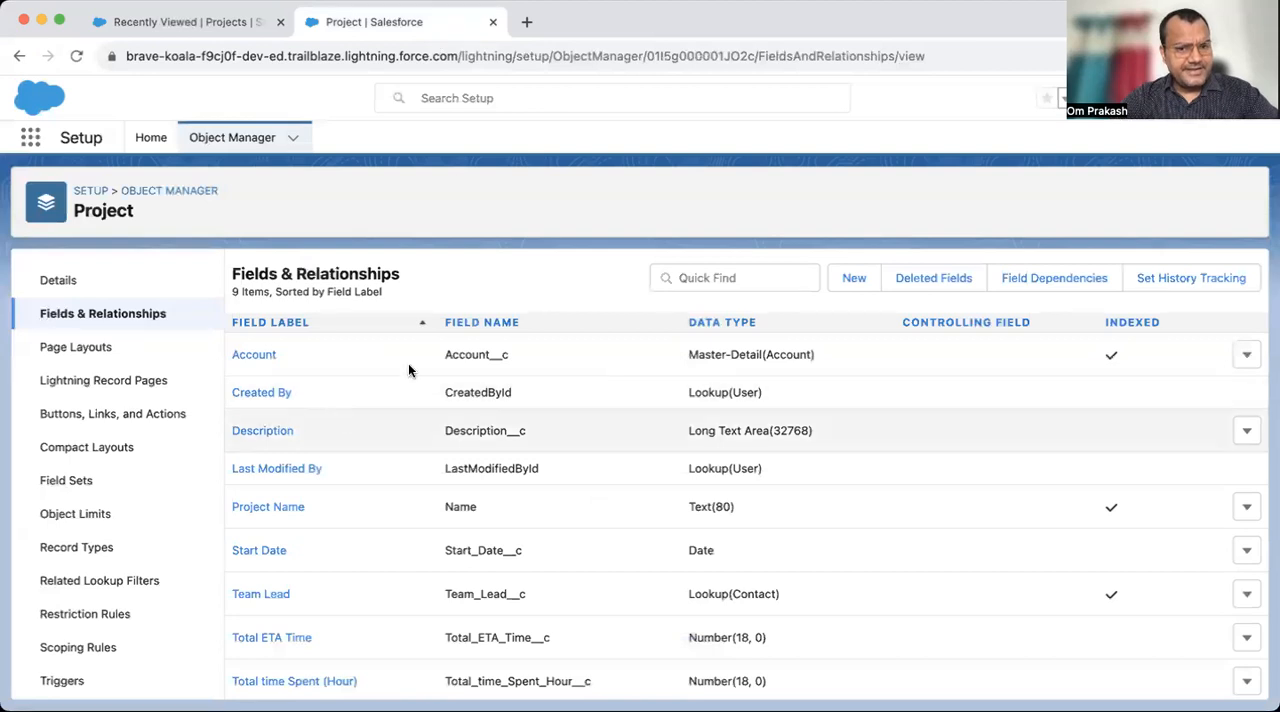
left_click(165, 23)
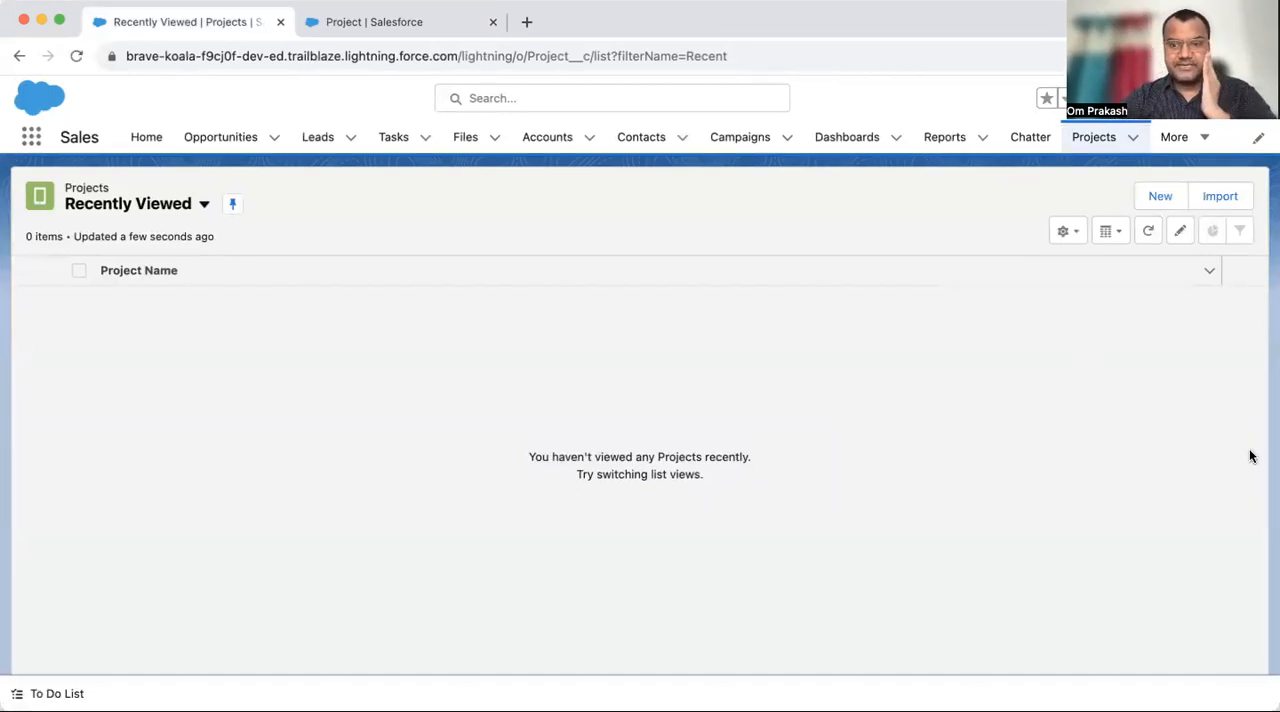
- Start a new project record, try to save it with the required fields blank, and check the Account field
left_click(1160, 198)
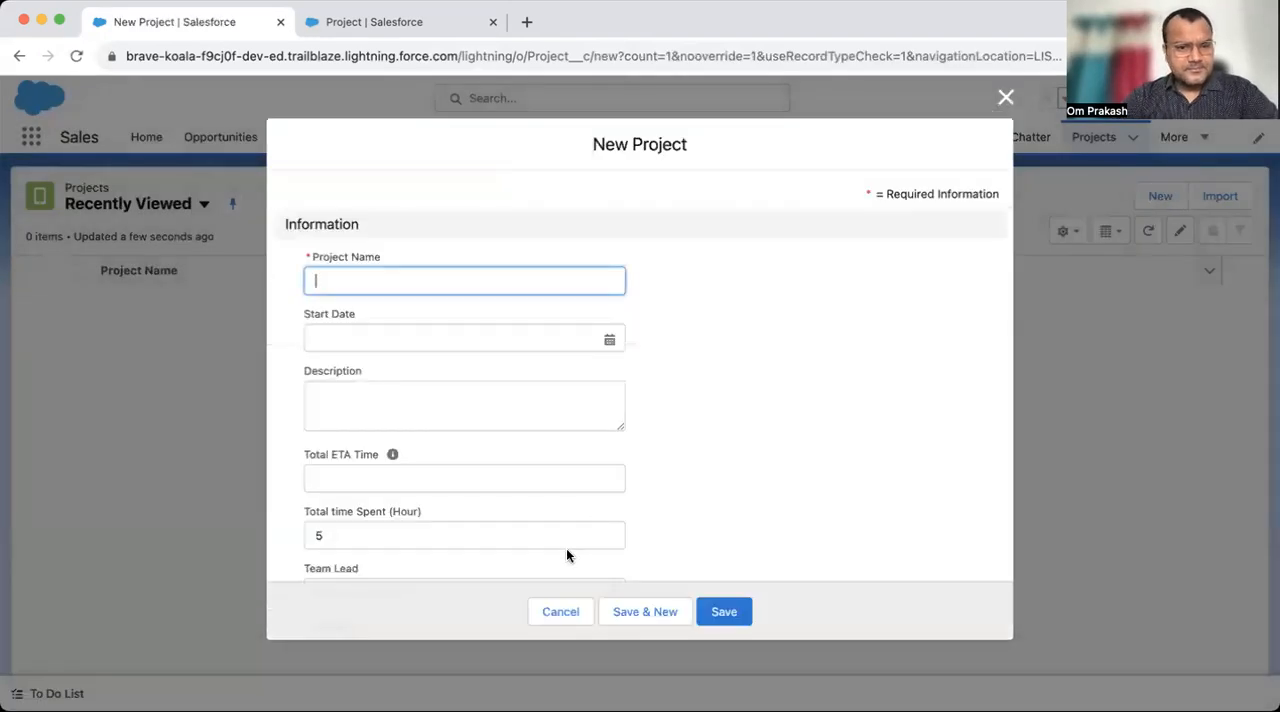
scroll(566, 550, "down", 2)
left_click(710, 611)
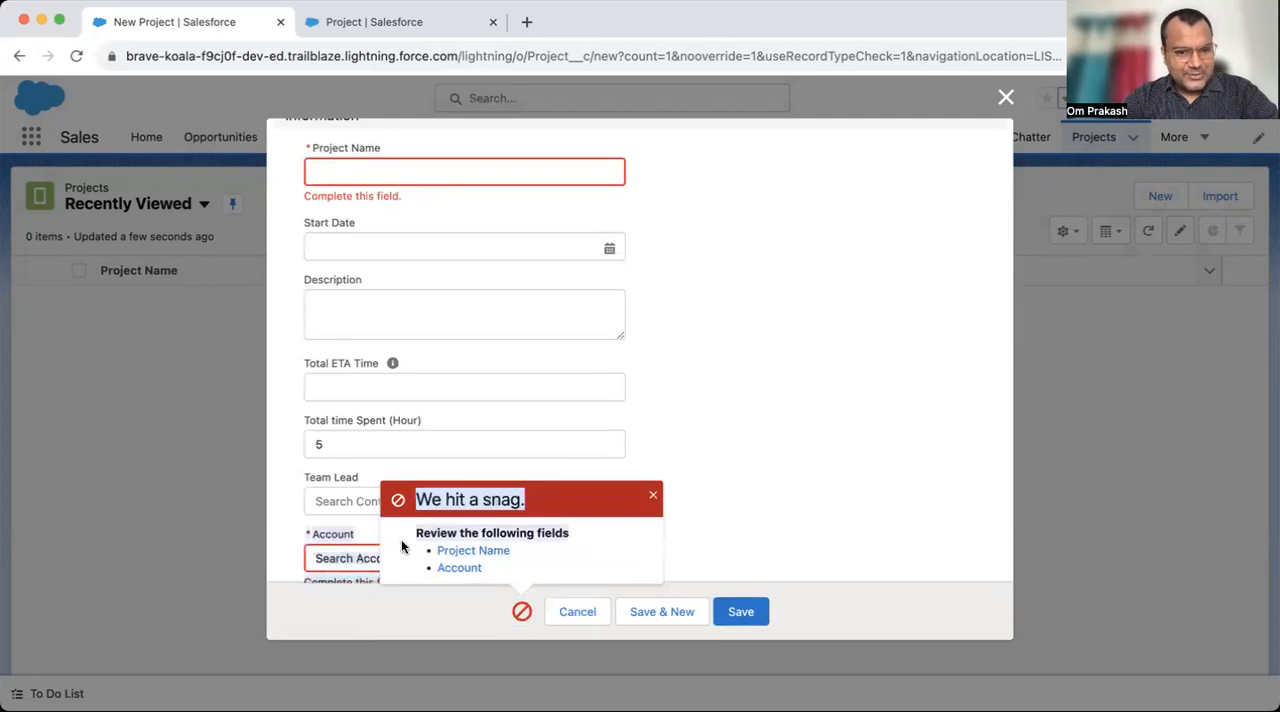
left_click(653, 497)
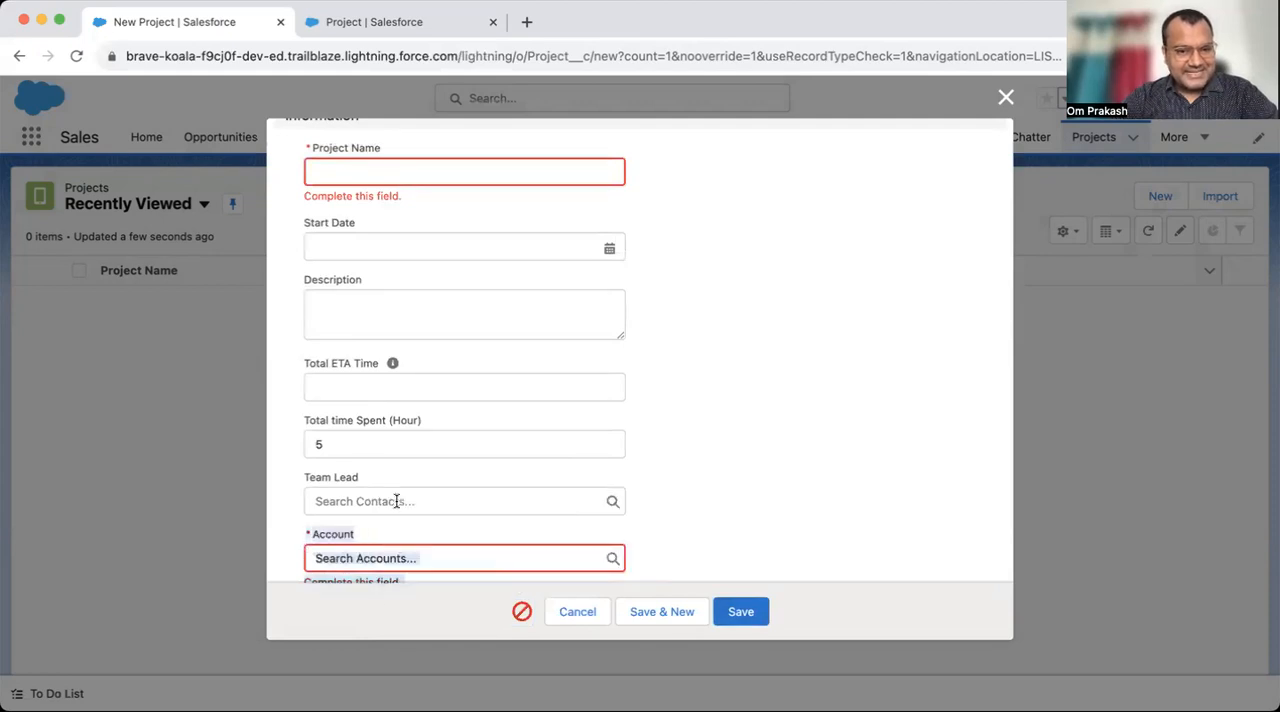
scroll(354, 522, "down", 1)
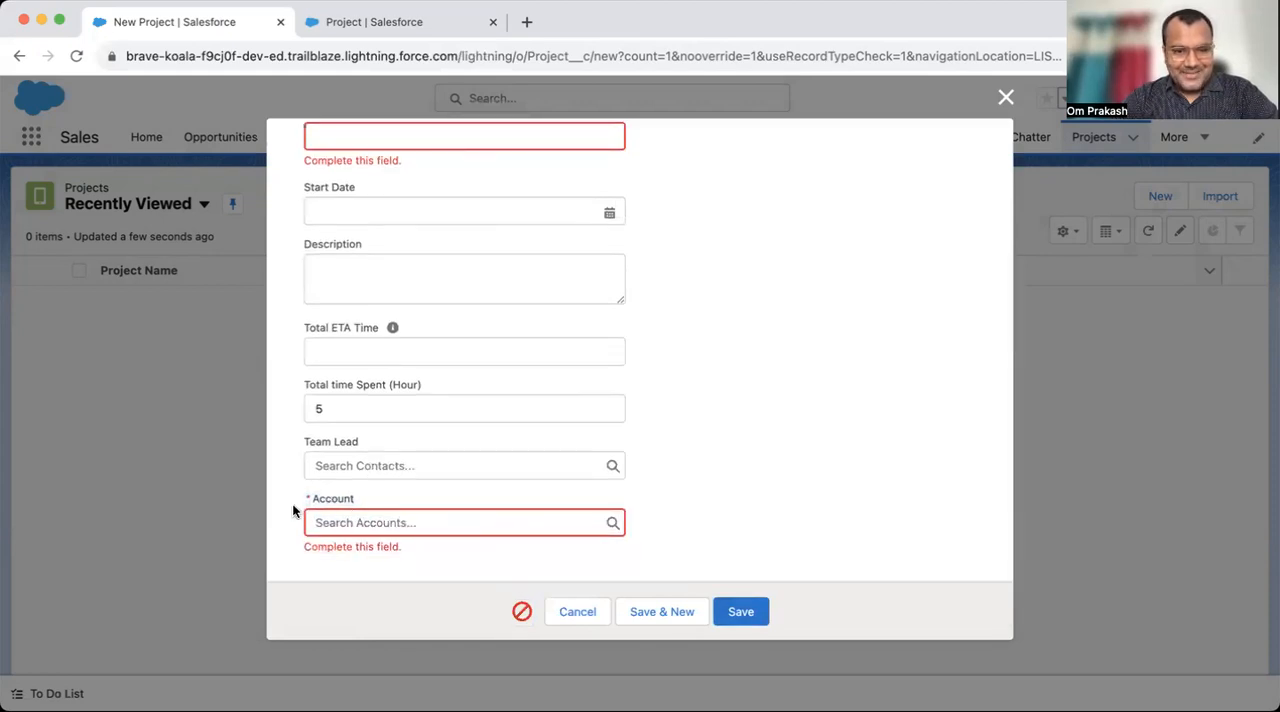
left_click_drag(294, 509, 427, 517)
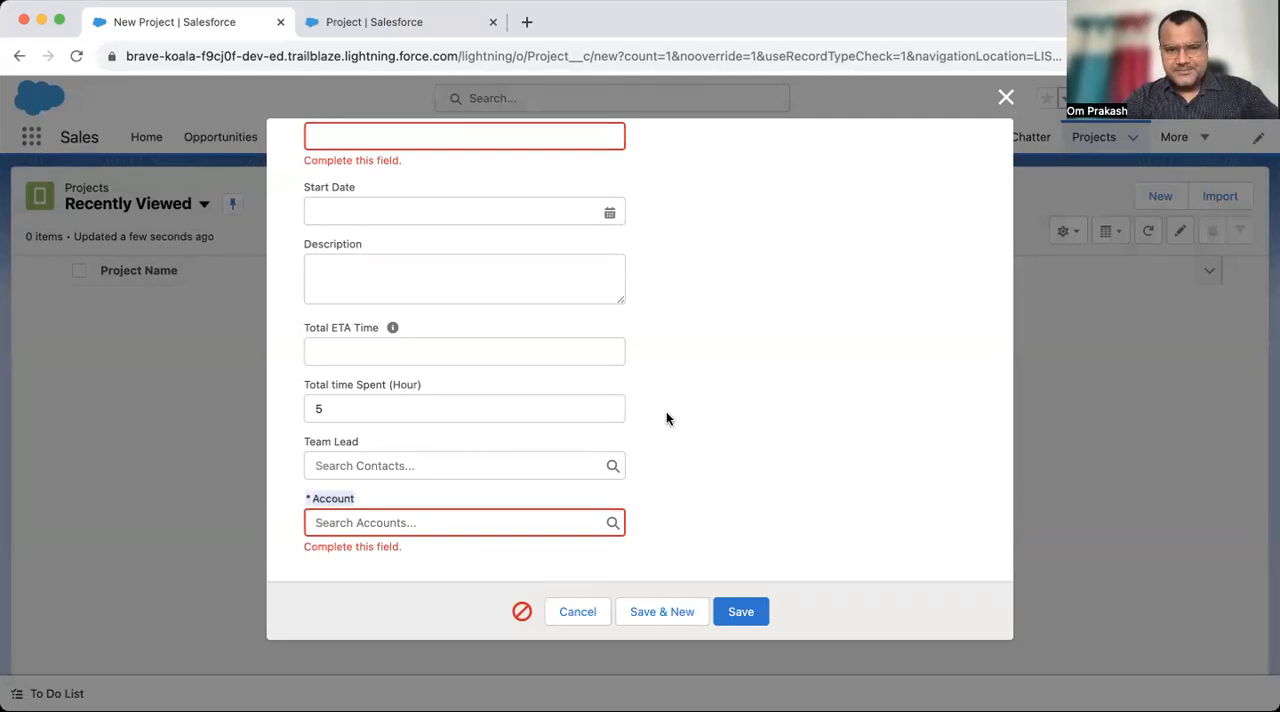
- Name the new project Data modeling and set its start date to 12/10/2023
scroll(666, 411, "up", 3)
left_click(366, 270)
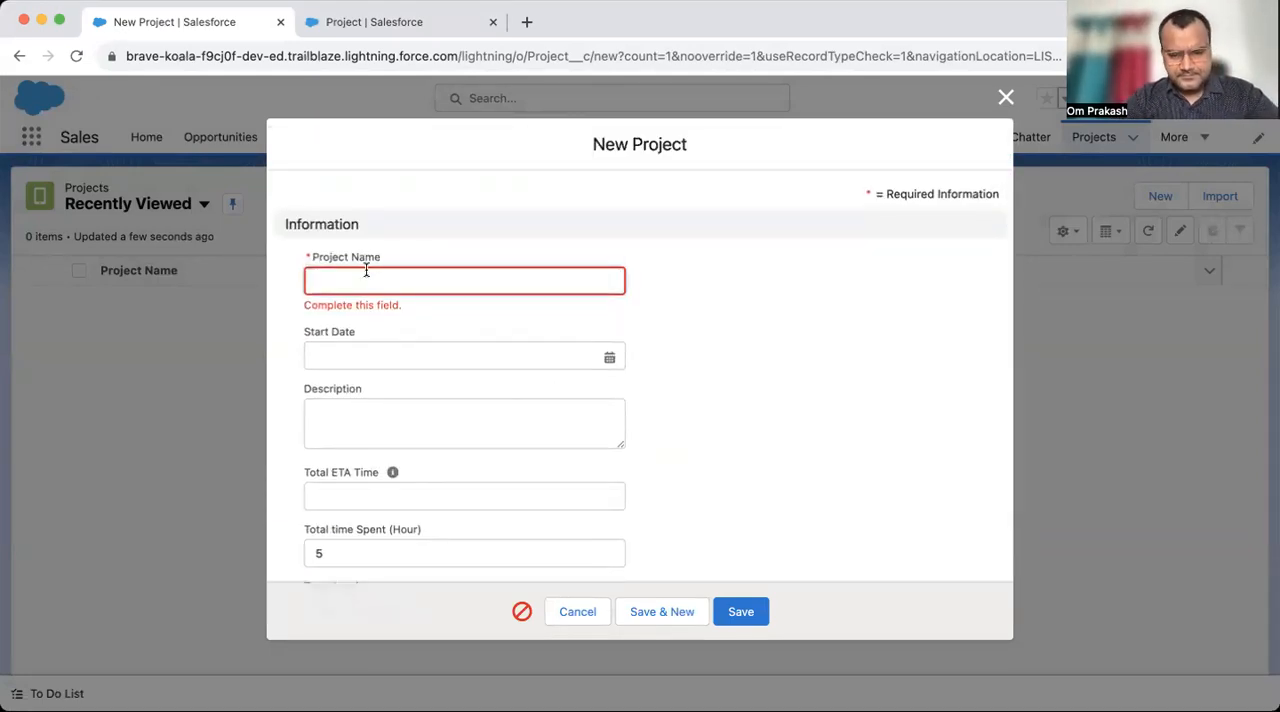
type("Data m")
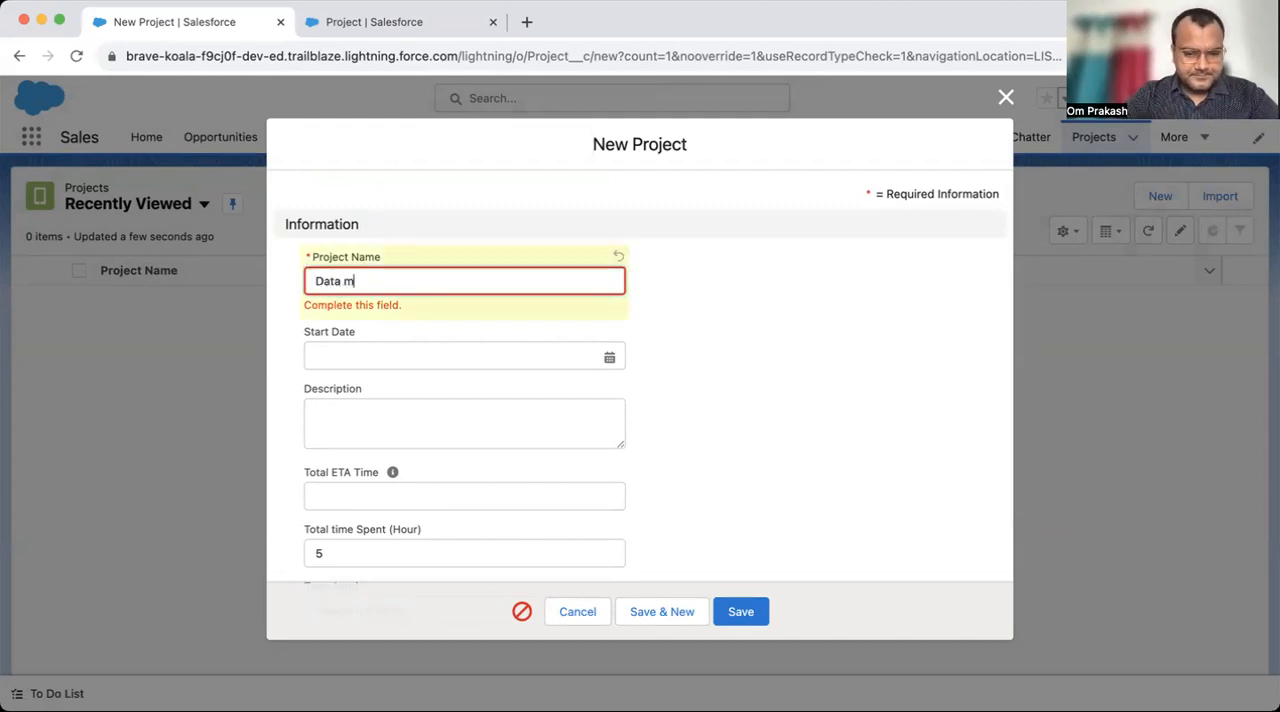
type("odeling")
key("Tab")
left_click(388, 328)
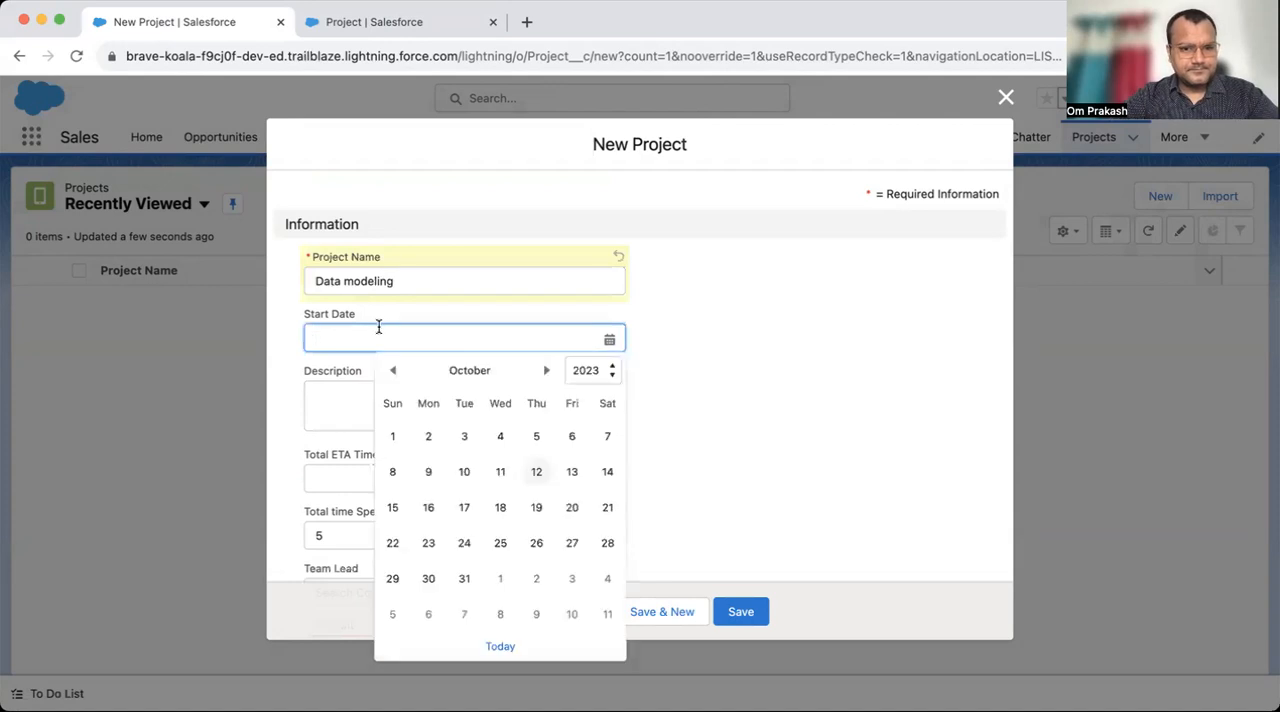
left_click(536, 472)
- Set the Total ETA Time to 12, choose a Team Lead contact and the AppyCrown account, and save the project
scroll(535, 478, "down", 2)
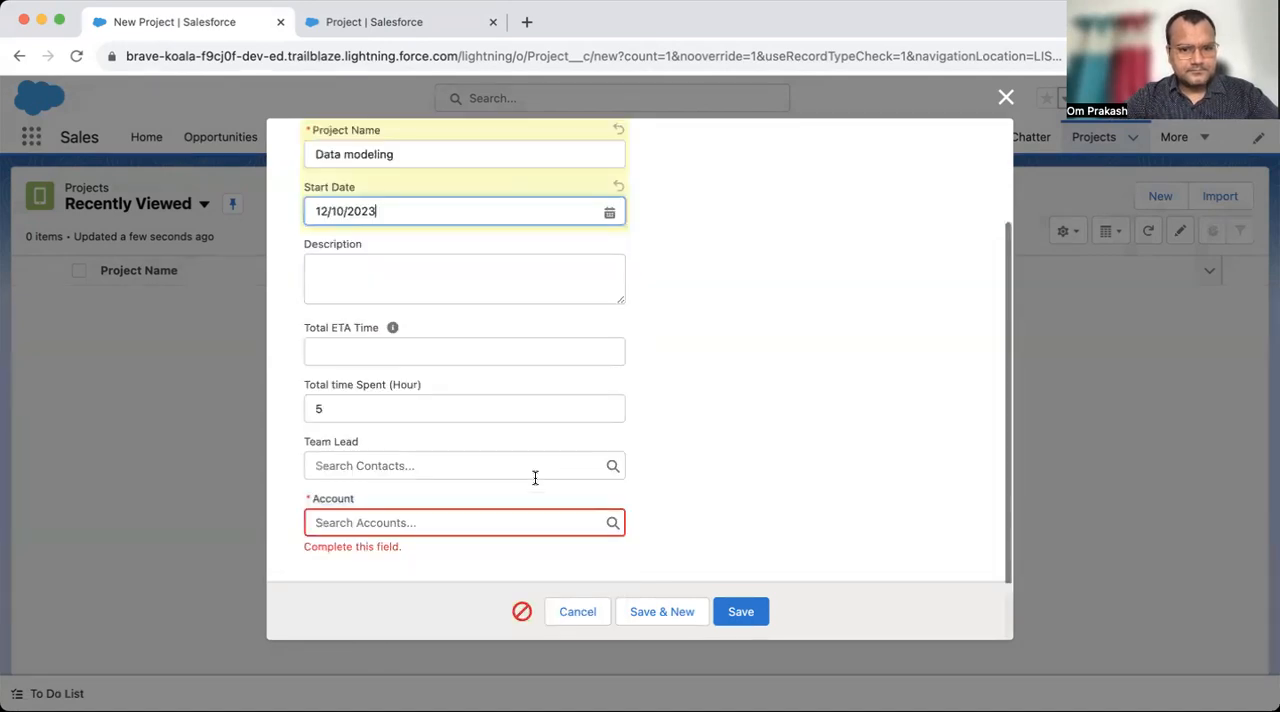
left_click(390, 351)
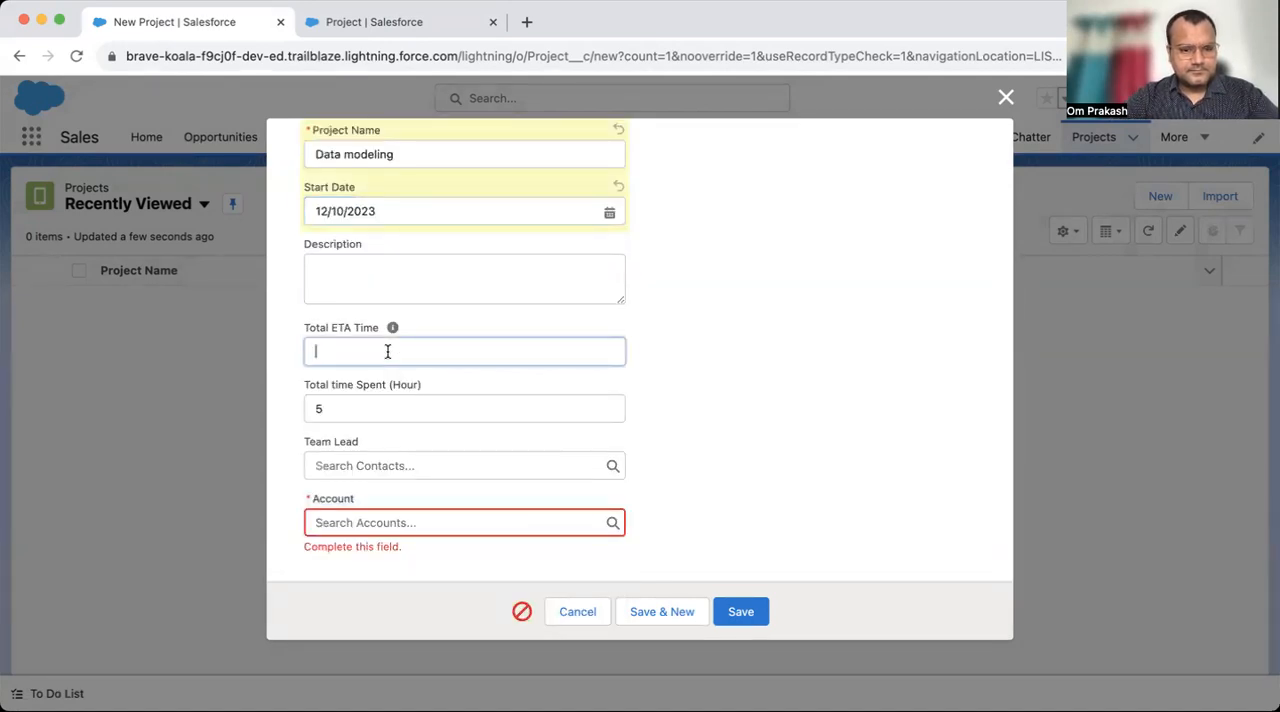
type("12")
left_click(503, 458)
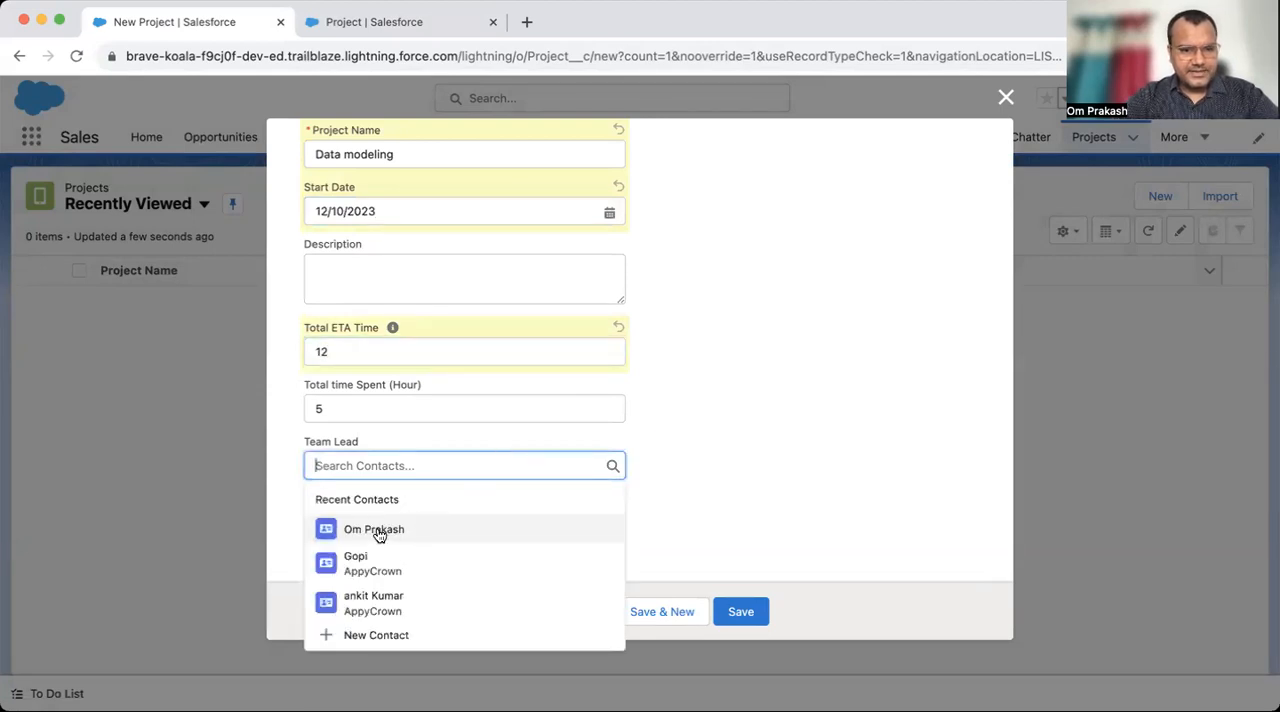
left_click(378, 532)
left_click(385, 523)
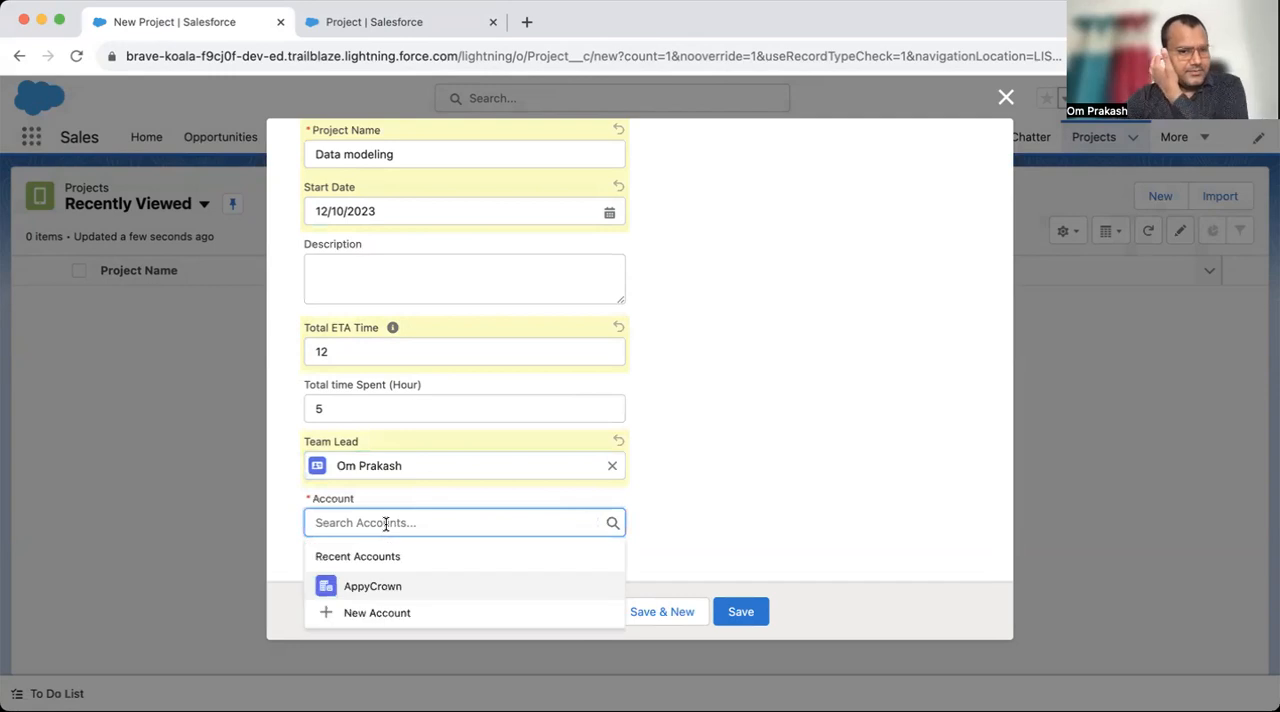
left_click(380, 586)
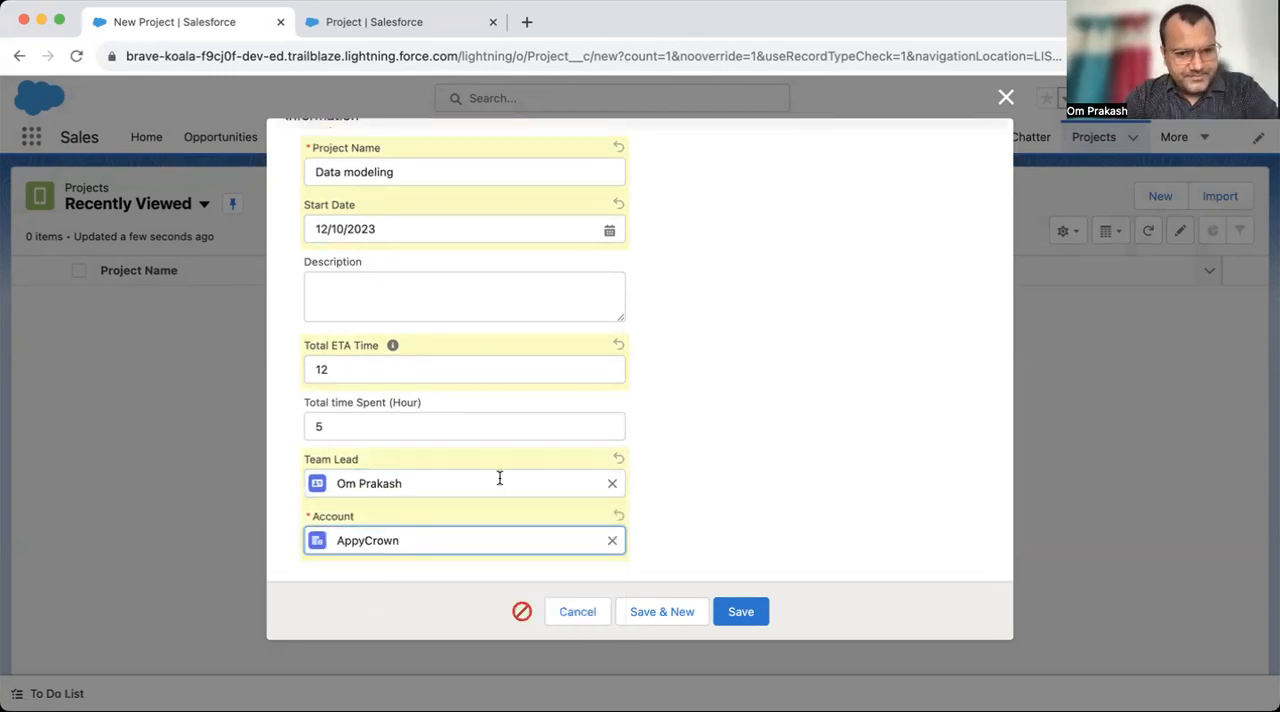
left_click(745, 626)
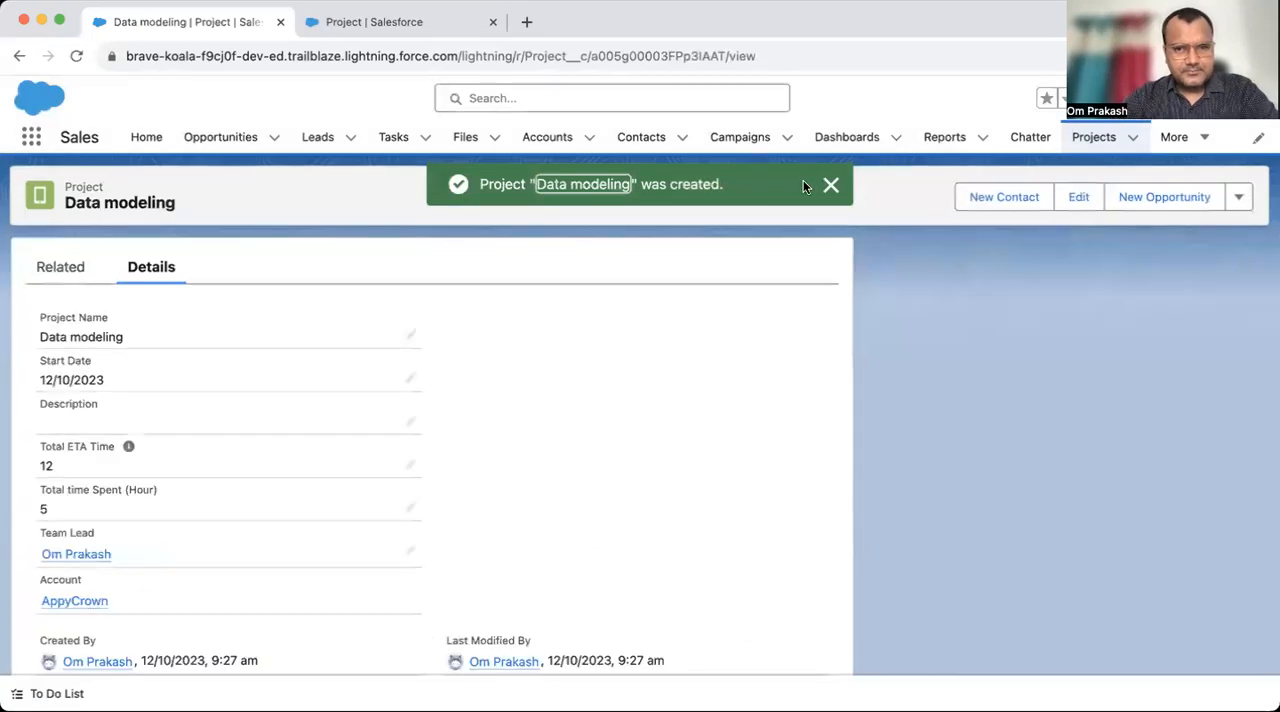
left_click(831, 184)
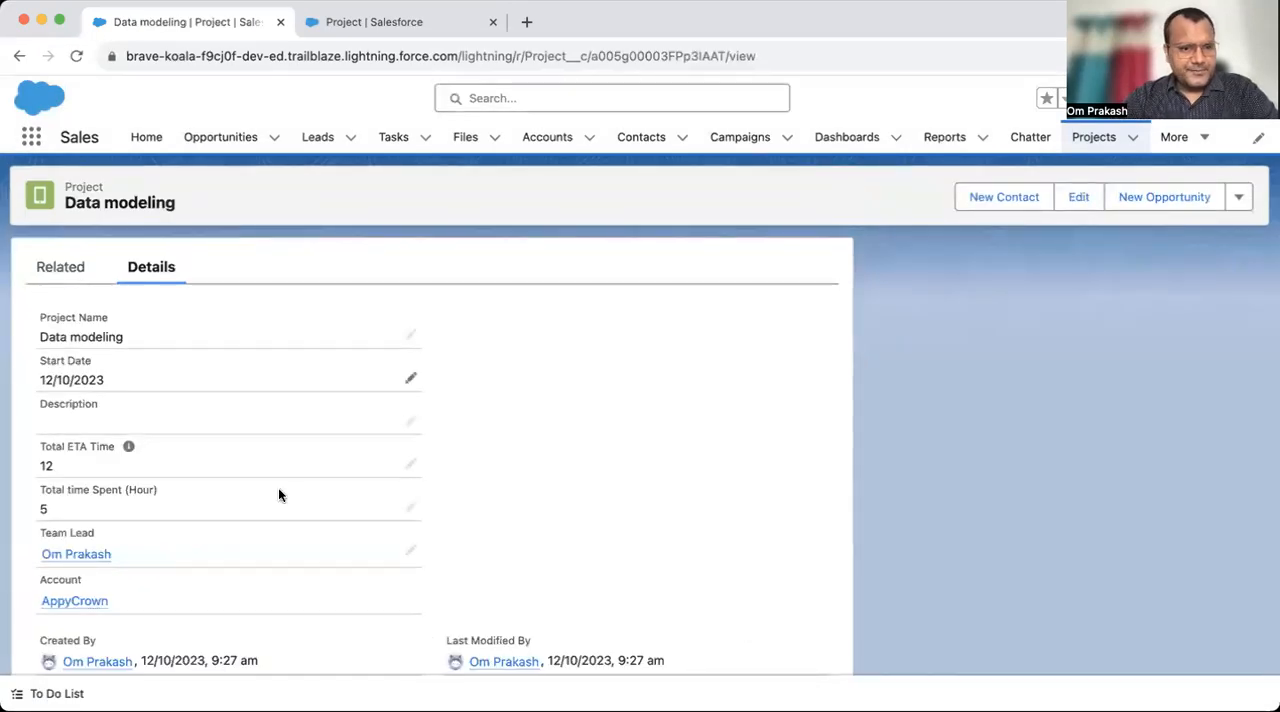
- Open the AppyCrown account record and examine its Projects related list
left_click(72, 601)
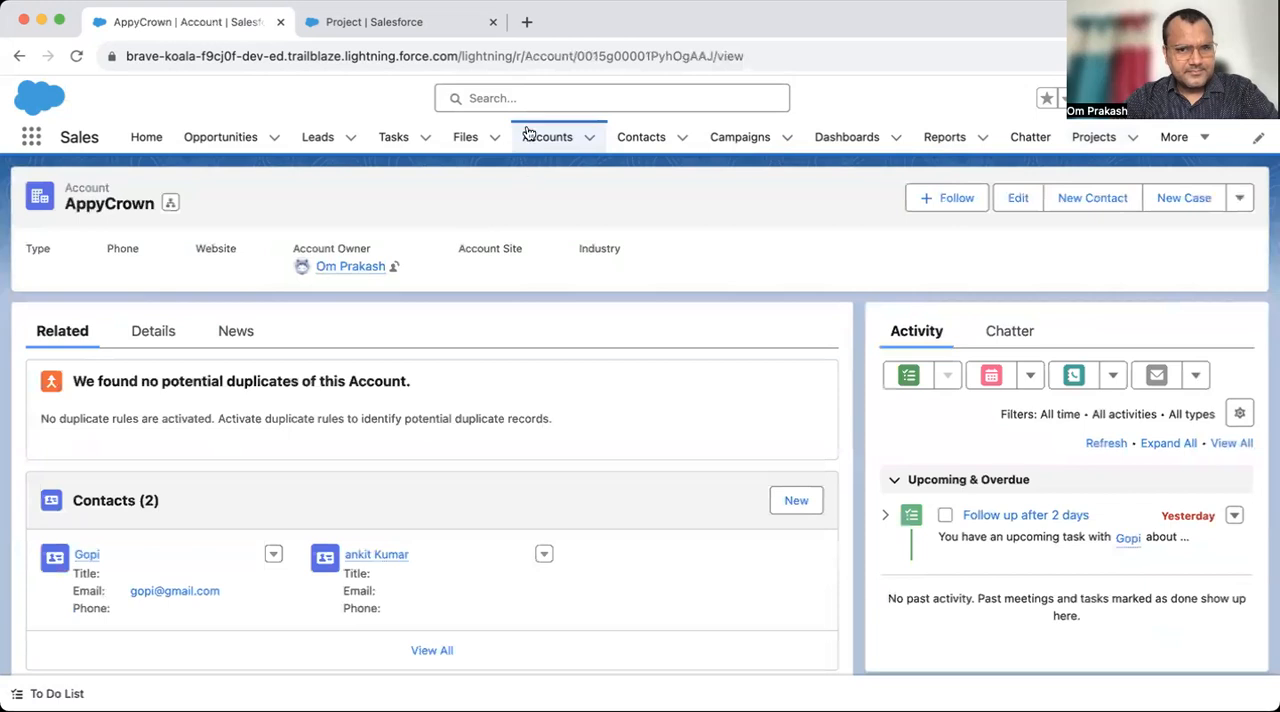
left_click(545, 137)
left_click(545, 137)
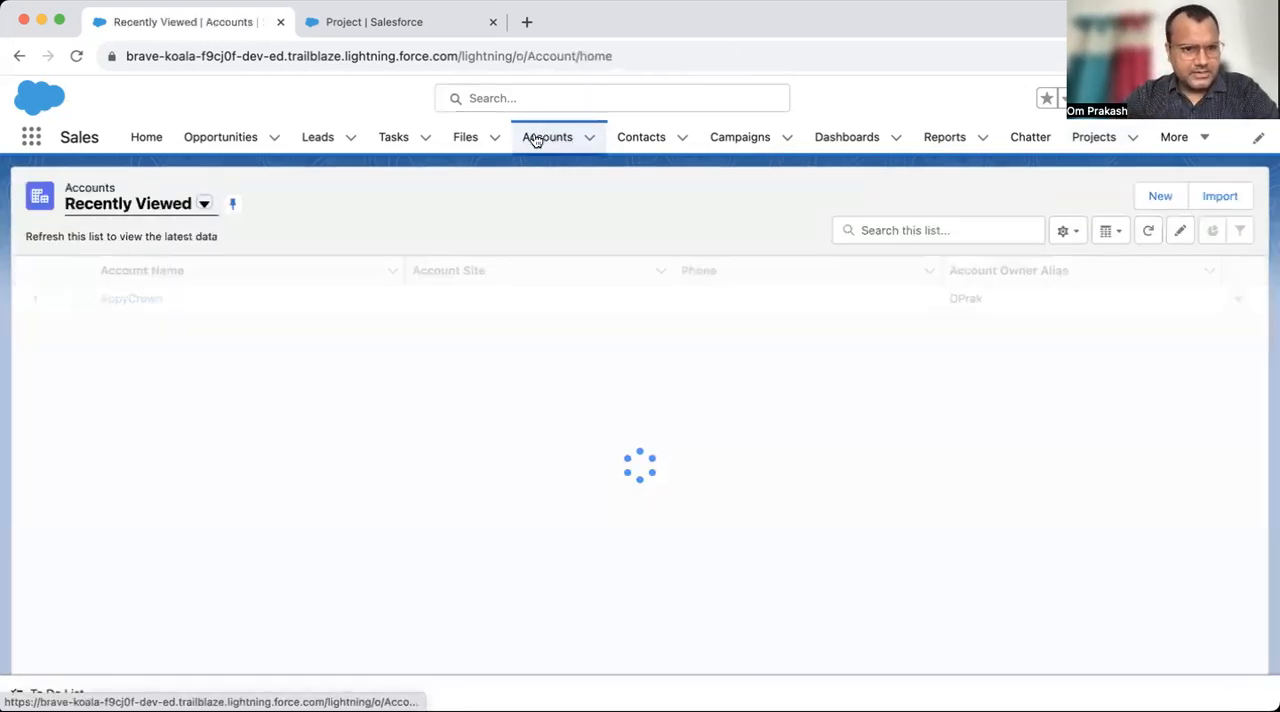
left_click(130, 299)
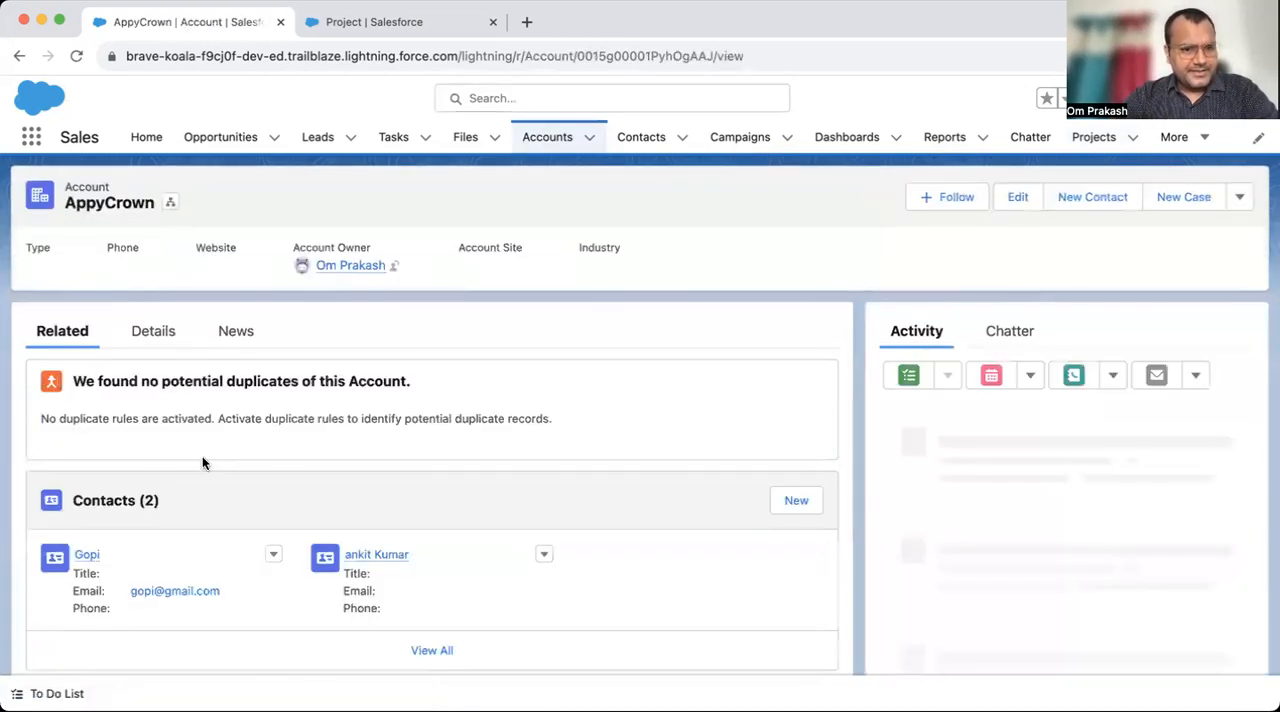
scroll(207, 482, "down", 5)
scroll(207, 482, "down", 5)
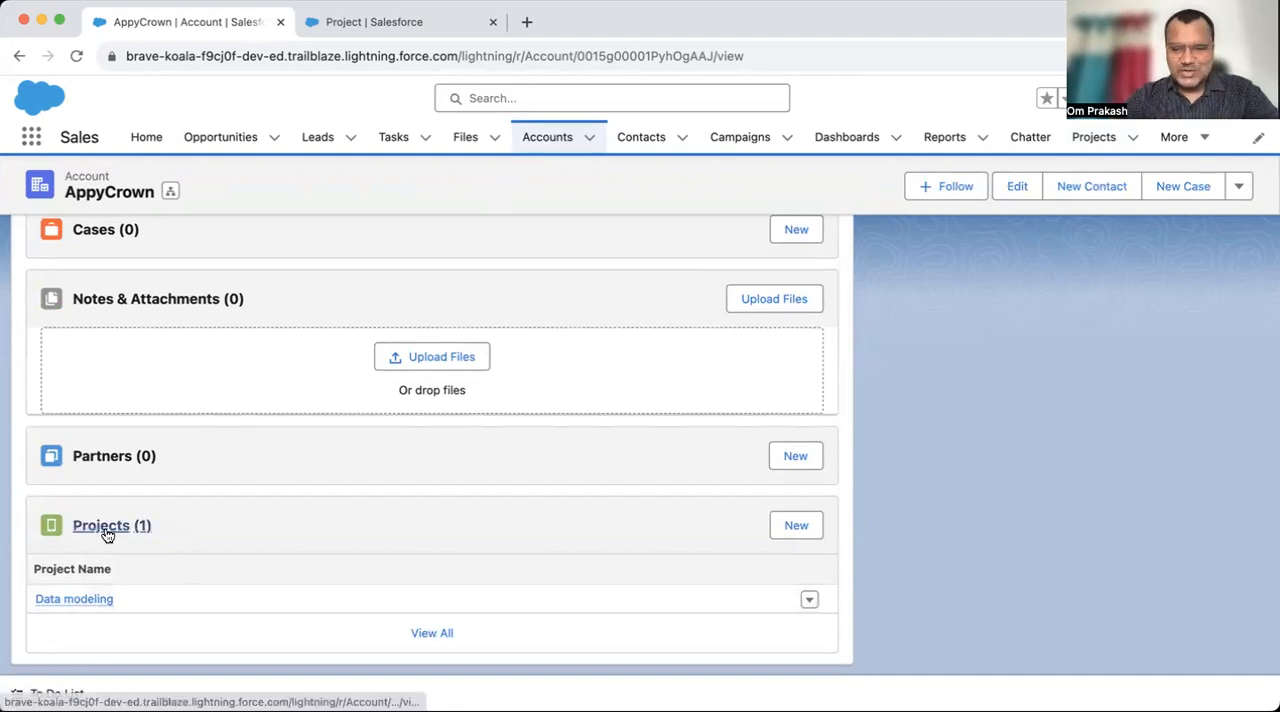
- Open the Data modeling project from the account, then its Team Lead contact, and examine the contact's Projects related list
left_click(78, 600)
mouse_move(80, 603)
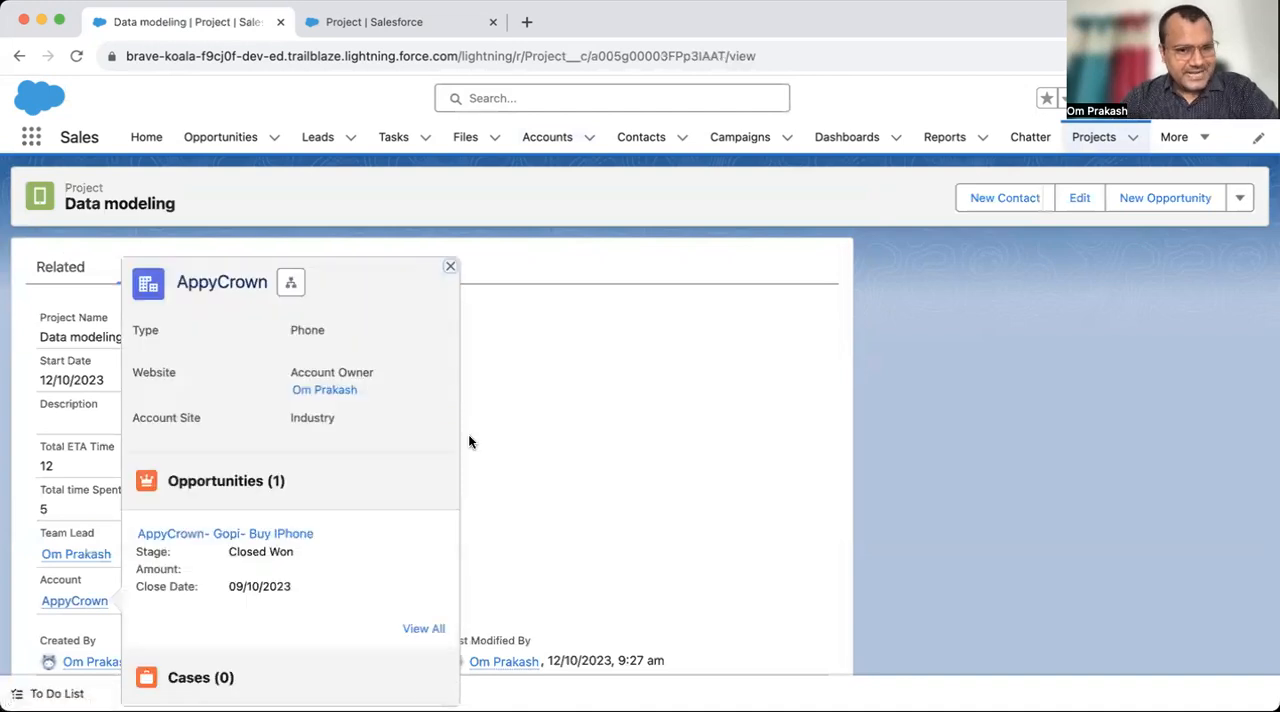
scroll(655, 505, "down", 1)
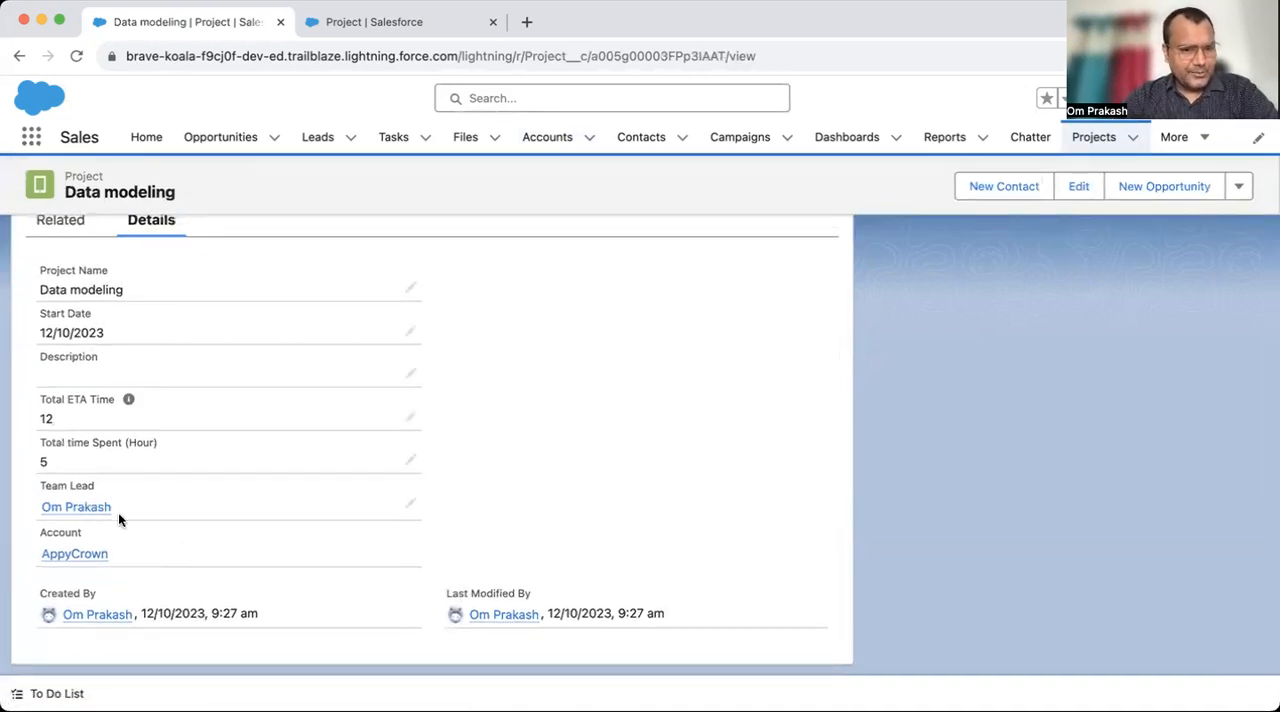
left_click(87, 514)
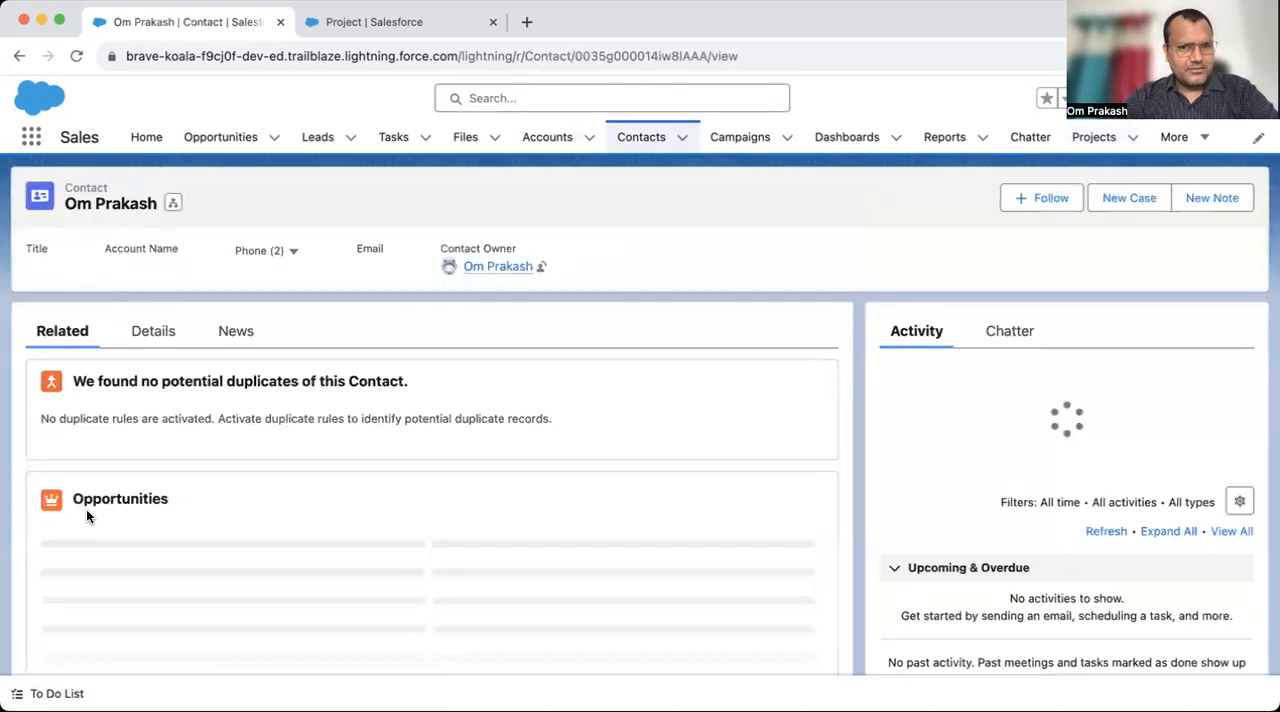
scroll(436, 574, "down", 5)
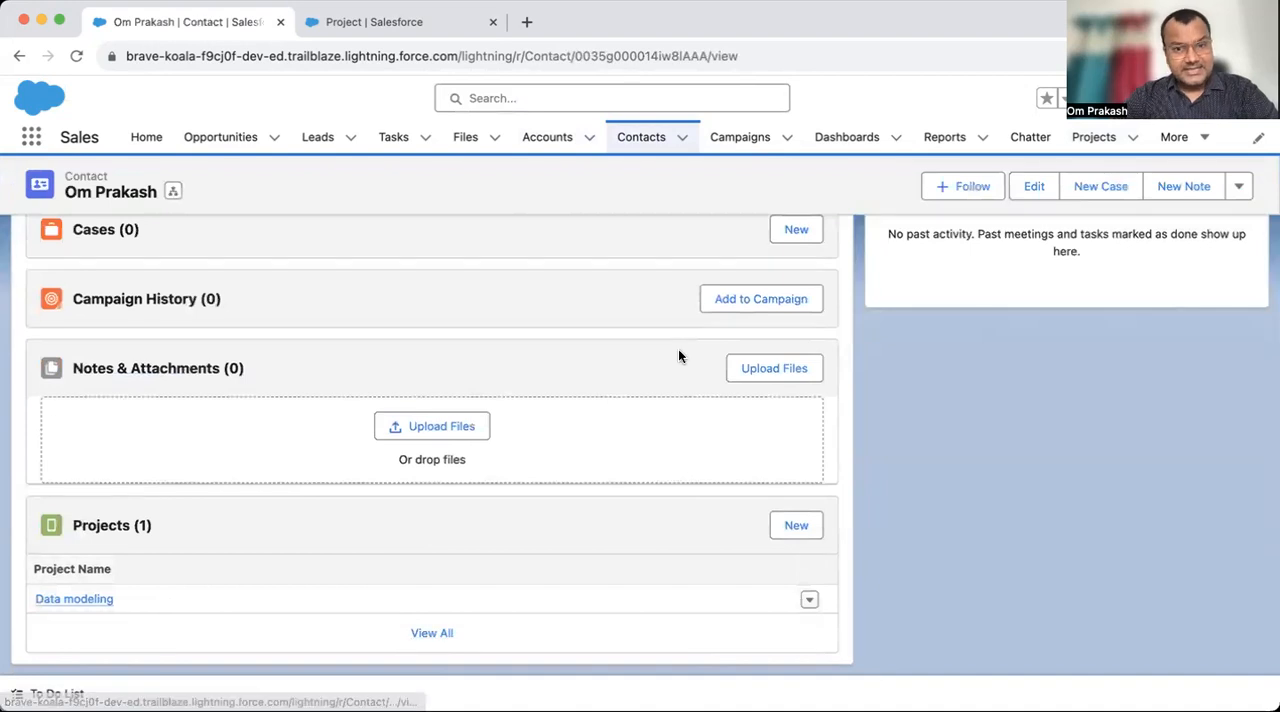
- Return to the AppyCrown account and open the Data modeling project from its Projects related list
left_click(632, 140)
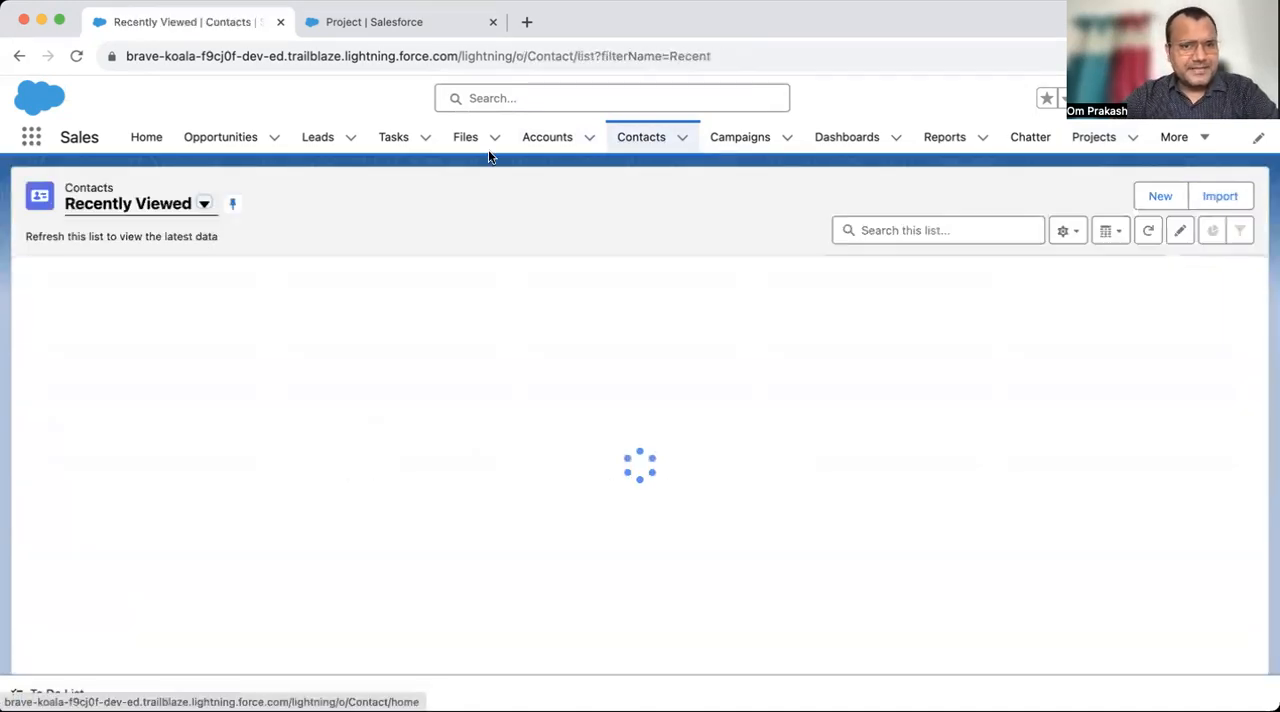
left_click(540, 140)
left_click(127, 298)
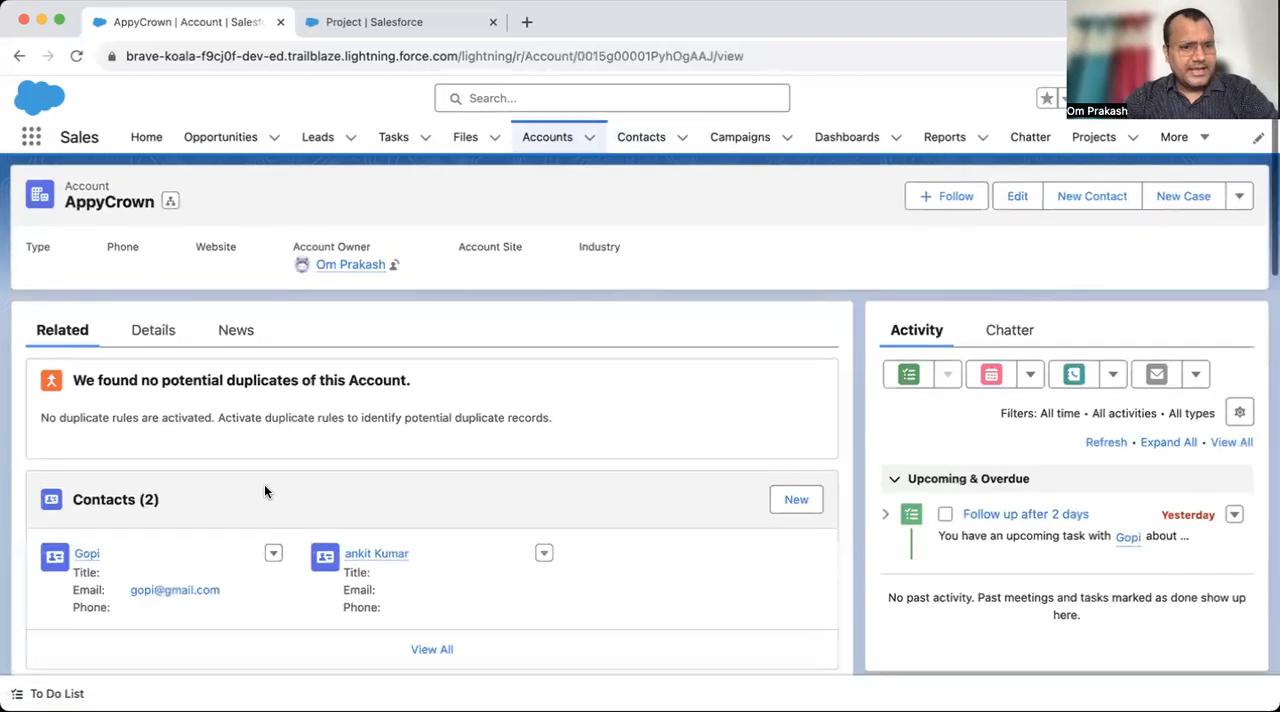
scroll(264, 484, "down", 5)
scroll(154, 609, "down", 5)
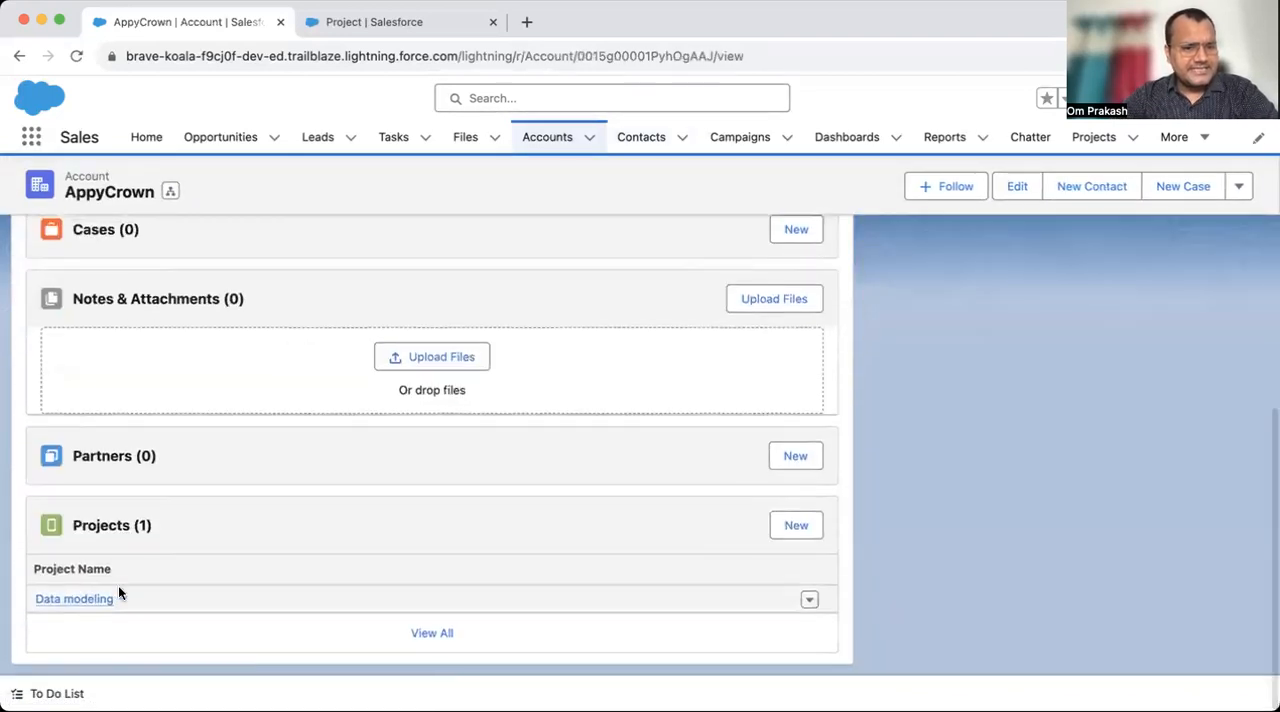
left_click(78, 599)
mouse_move(80, 602)
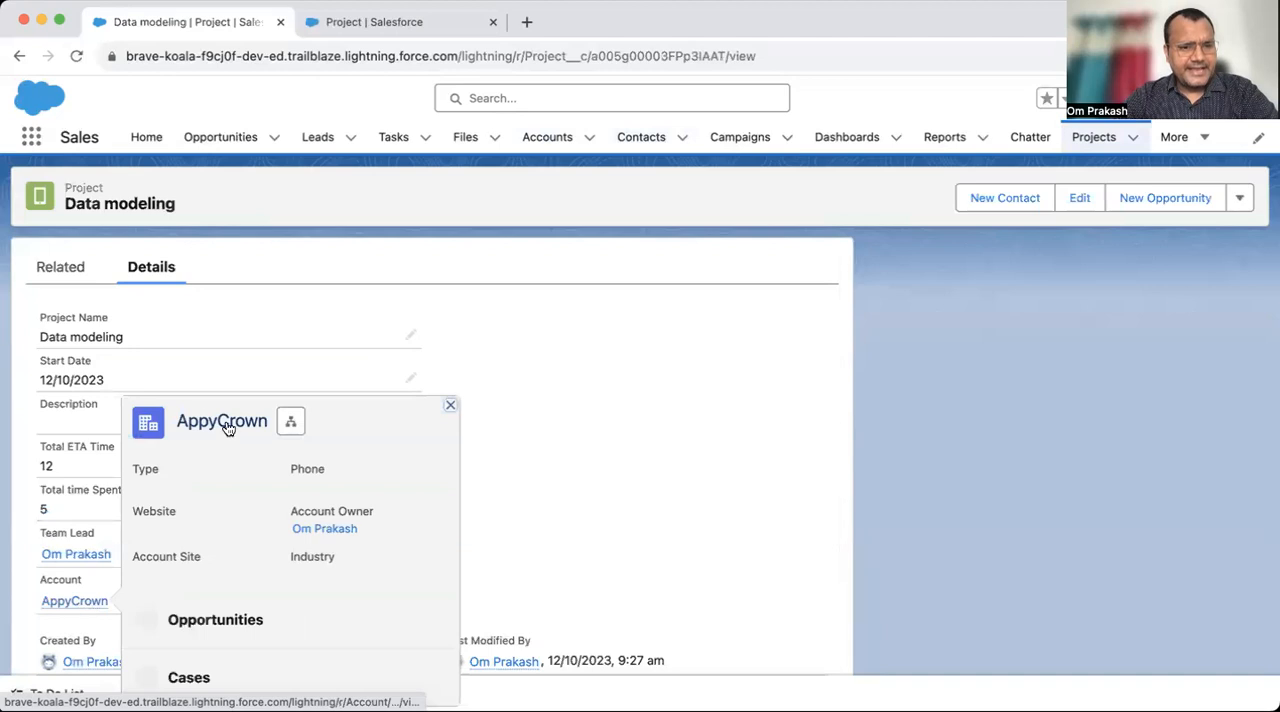
left_click(449, 268)
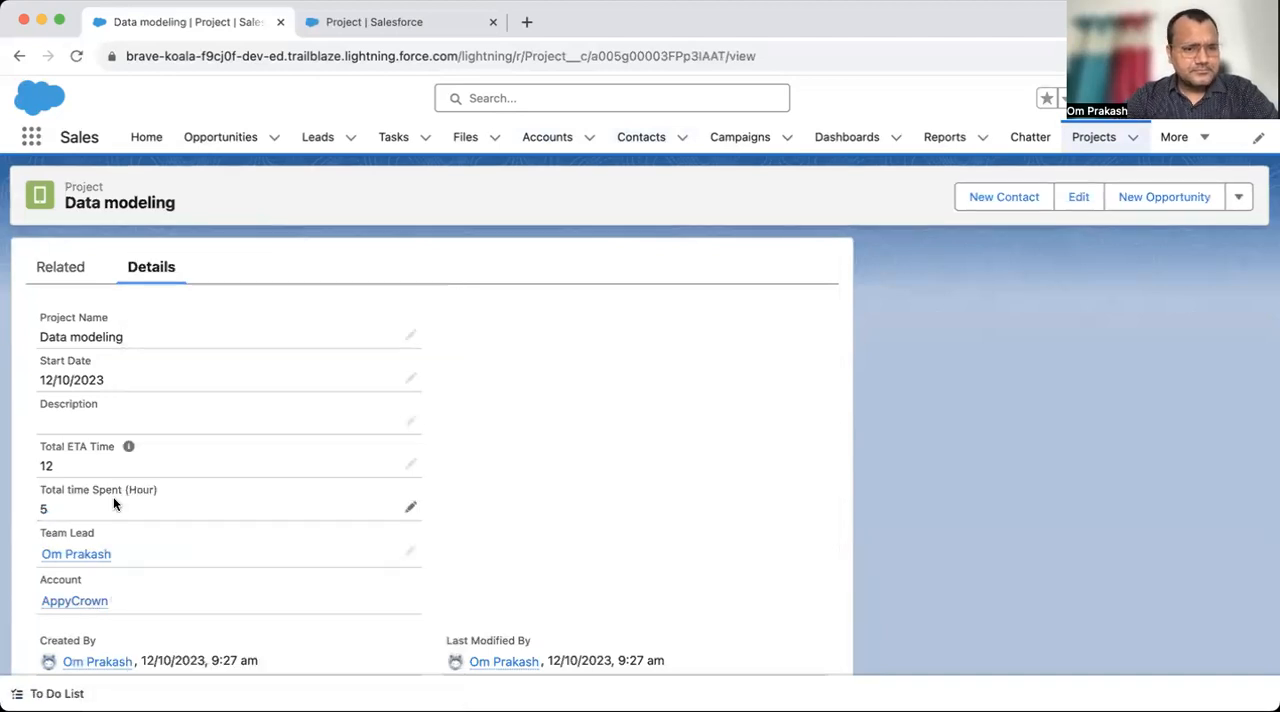
- Compare the Account and Team Lead fields in the Data modeling project's details
left_click_drag(30, 602, 133, 606)
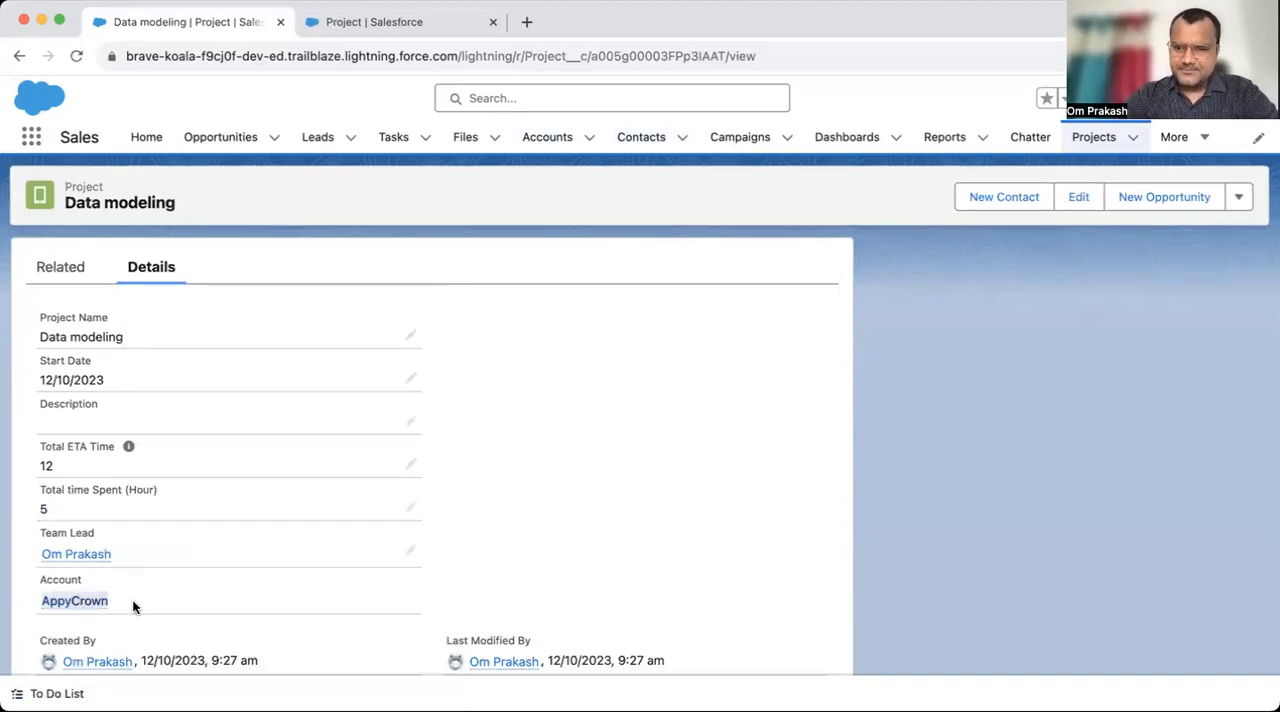
left_click(24, 584)
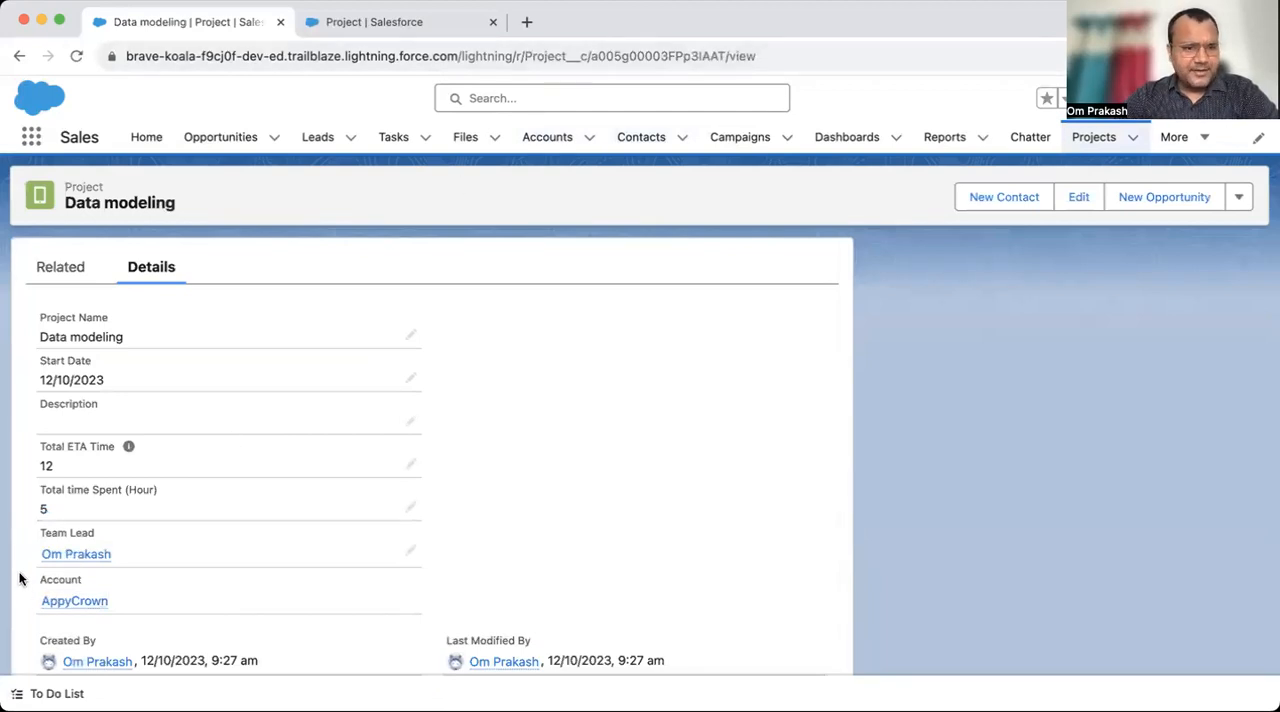
left_click_drag(27, 612, 109, 603)
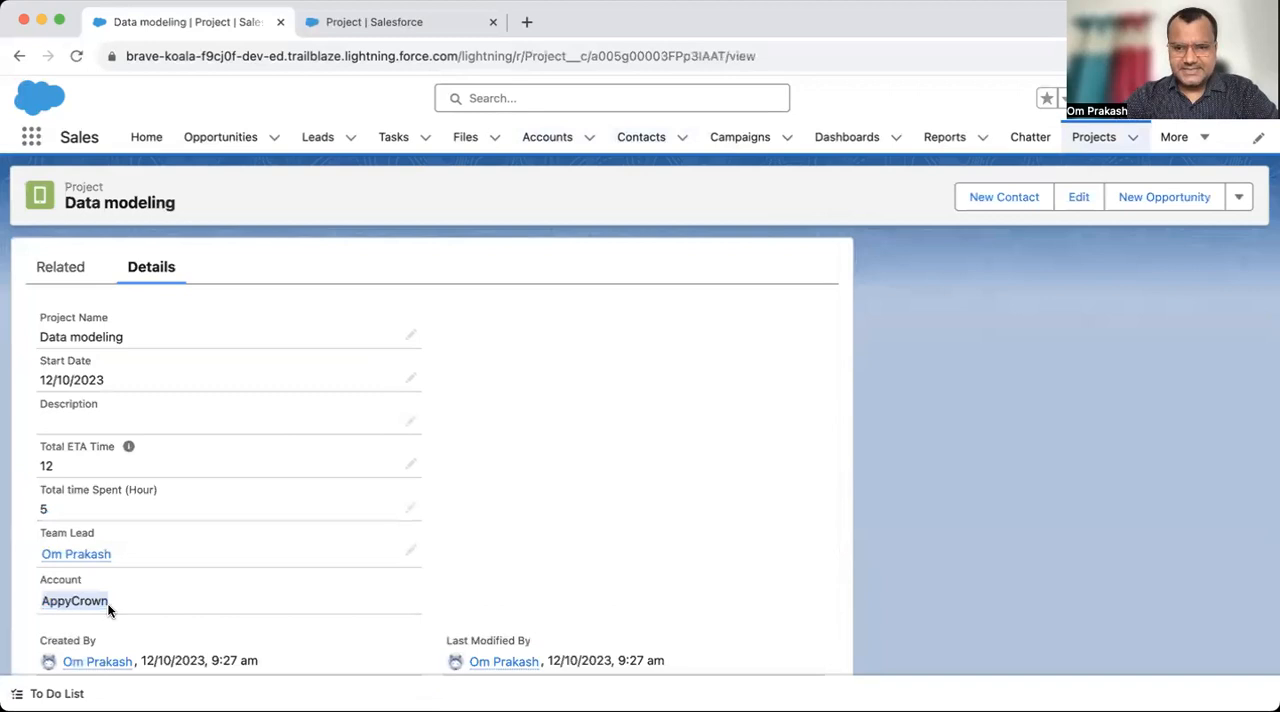
left_click(24, 567)
left_click_drag(23, 557, 129, 550)
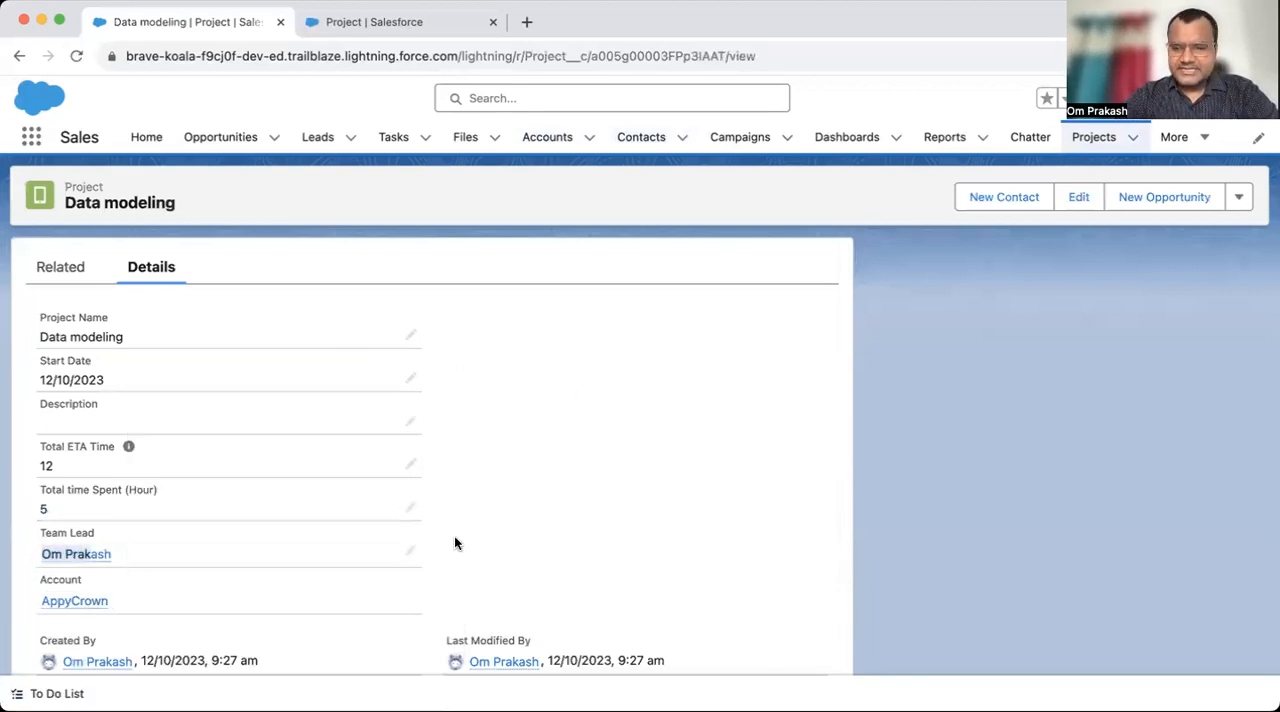
left_click(881, 505)
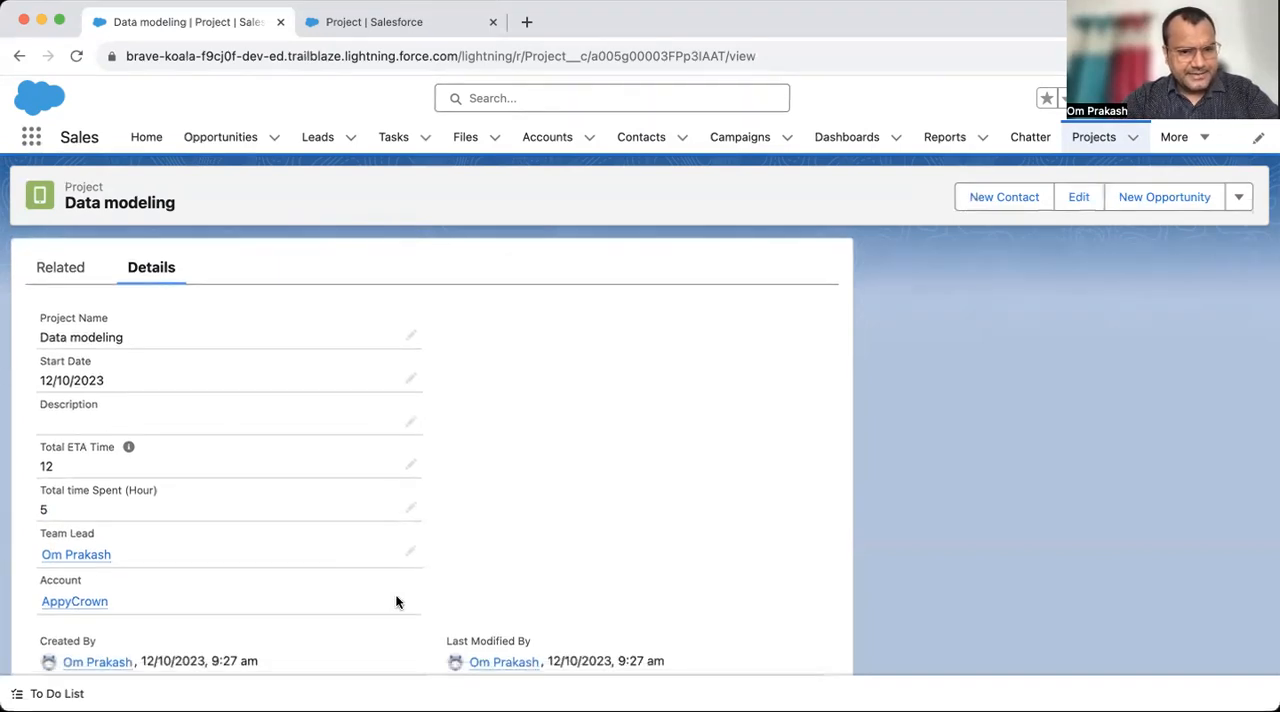
- Open the Data modeling project's edit form to check whether its Account can be changed, leave without saving, and repeat the check from the Projects list
left_click(1071, 200)
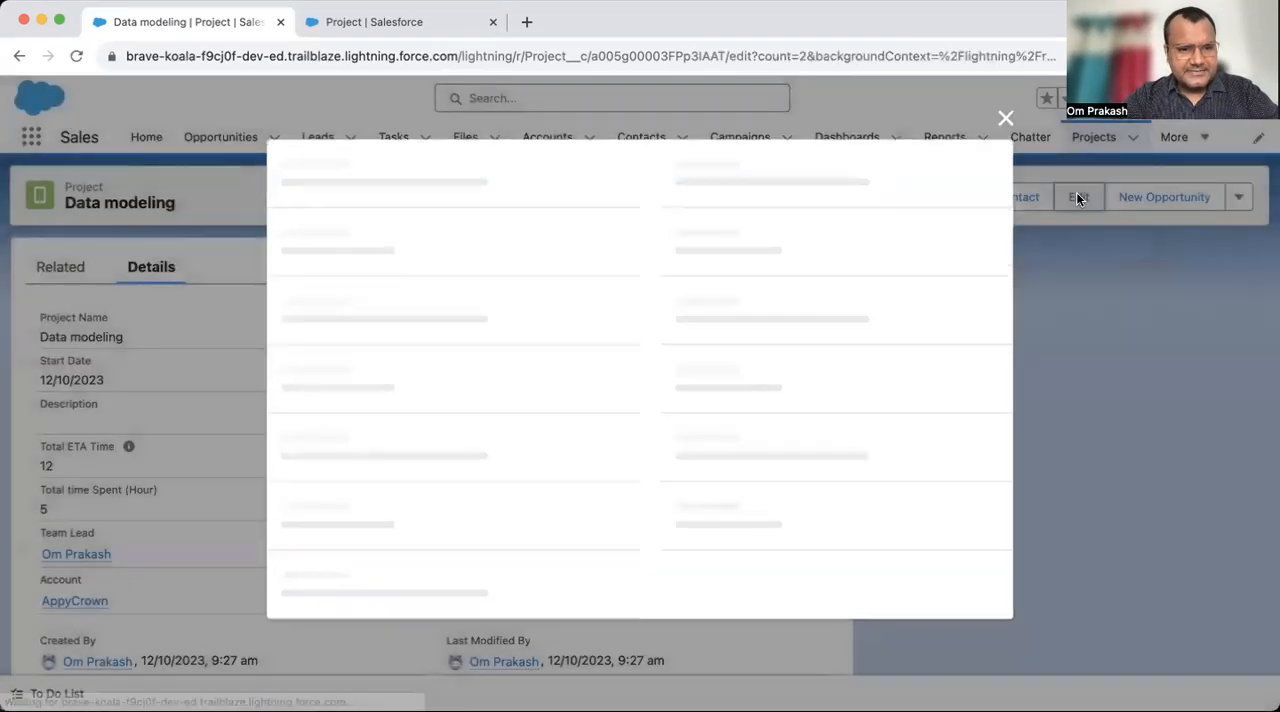
scroll(720, 450, "down", 3)
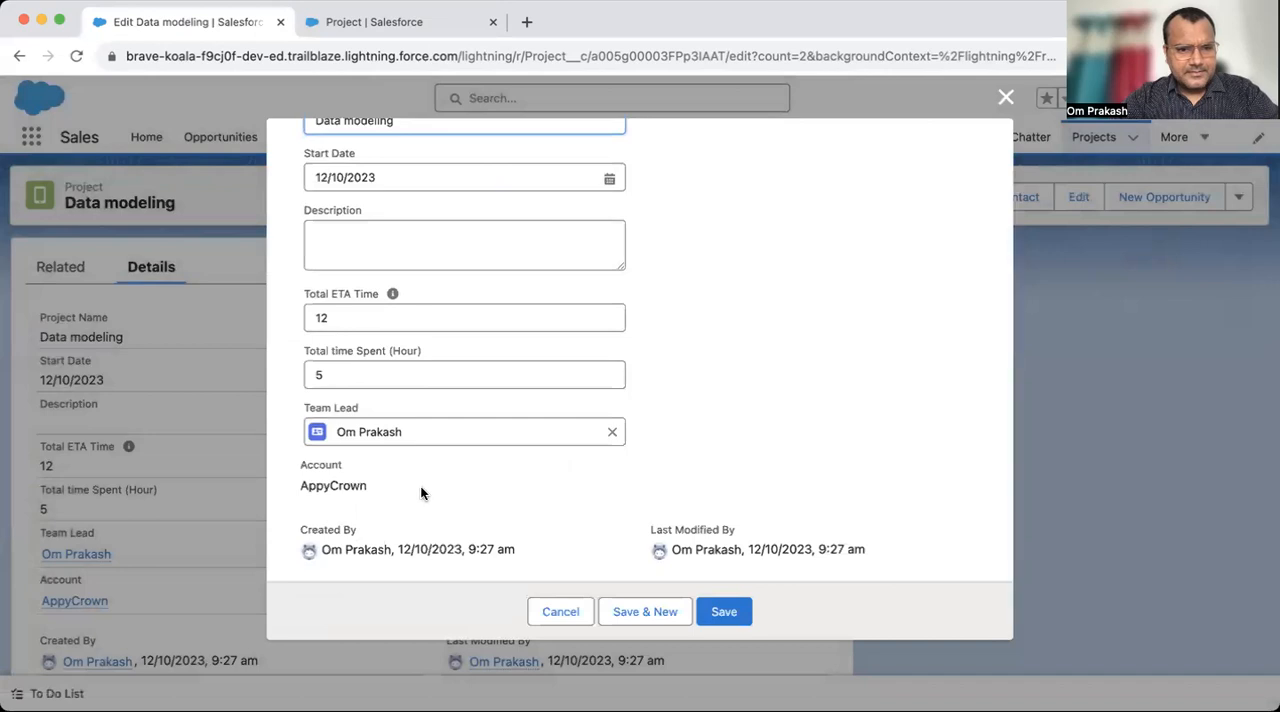
left_click(575, 611)
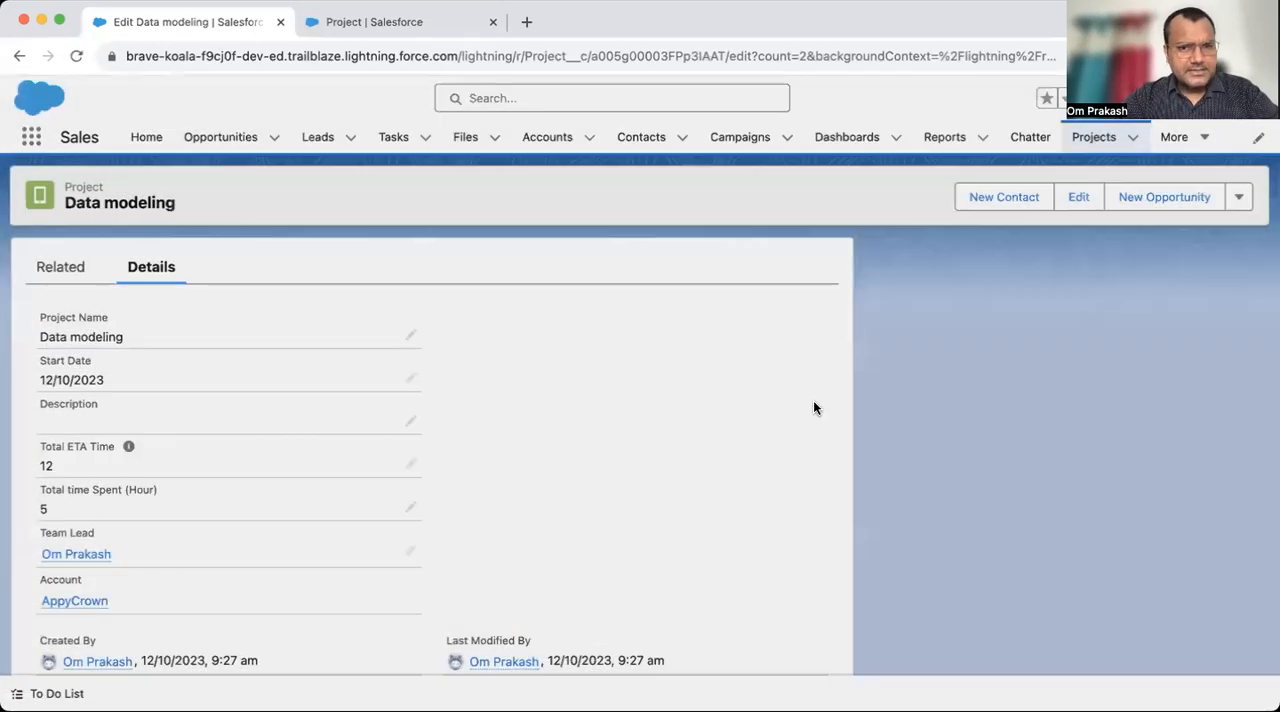
left_click(1093, 140)
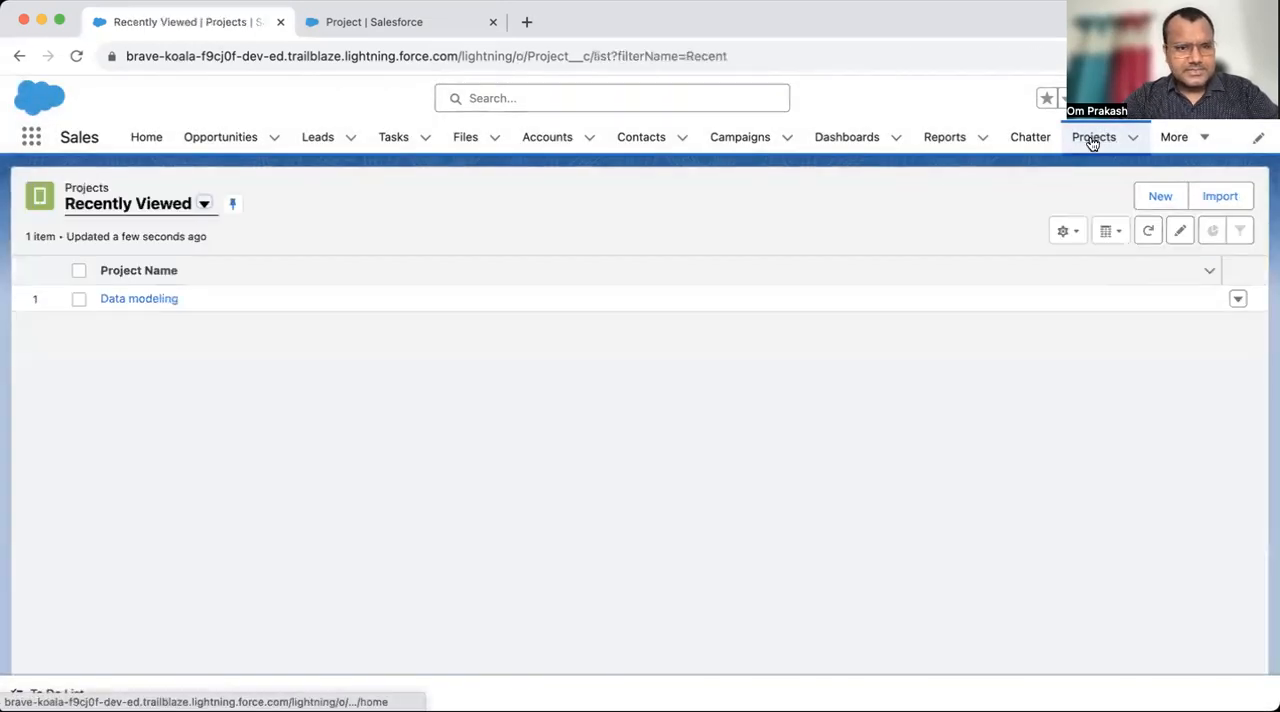
left_click(148, 299)
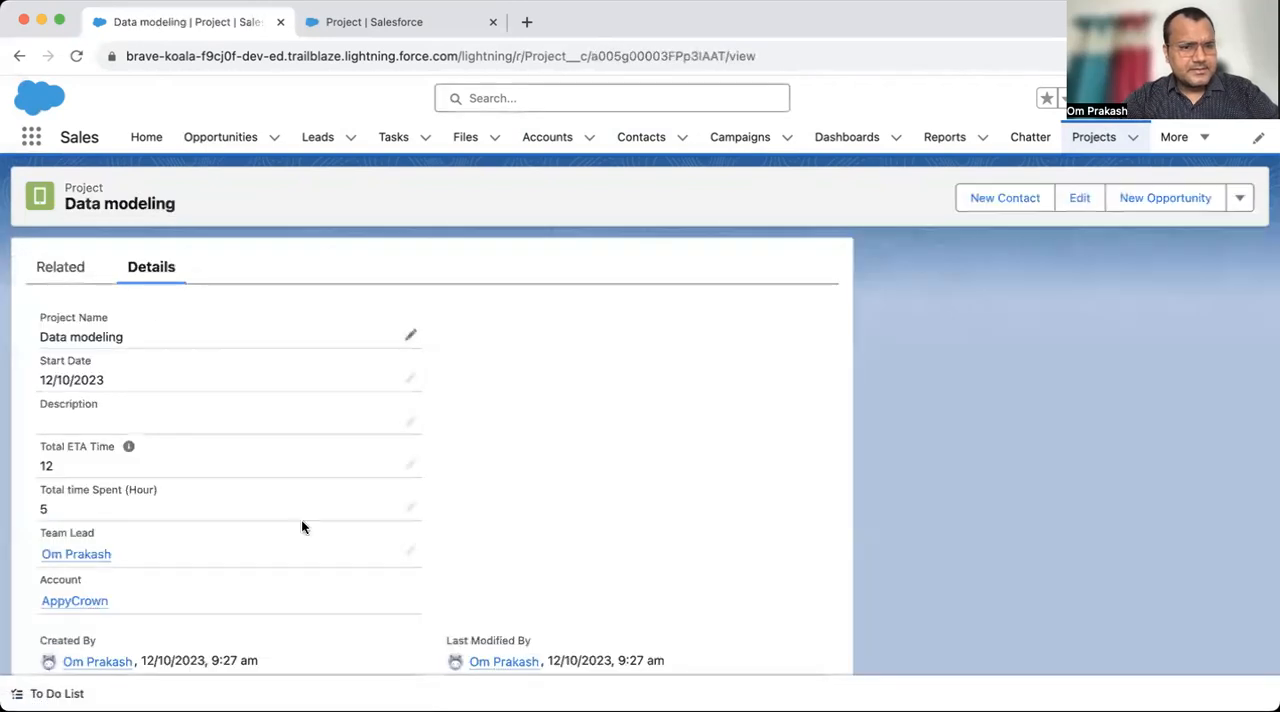
scroll(350, 547, "down", 1)
scroll(712, 540, "up", 1)
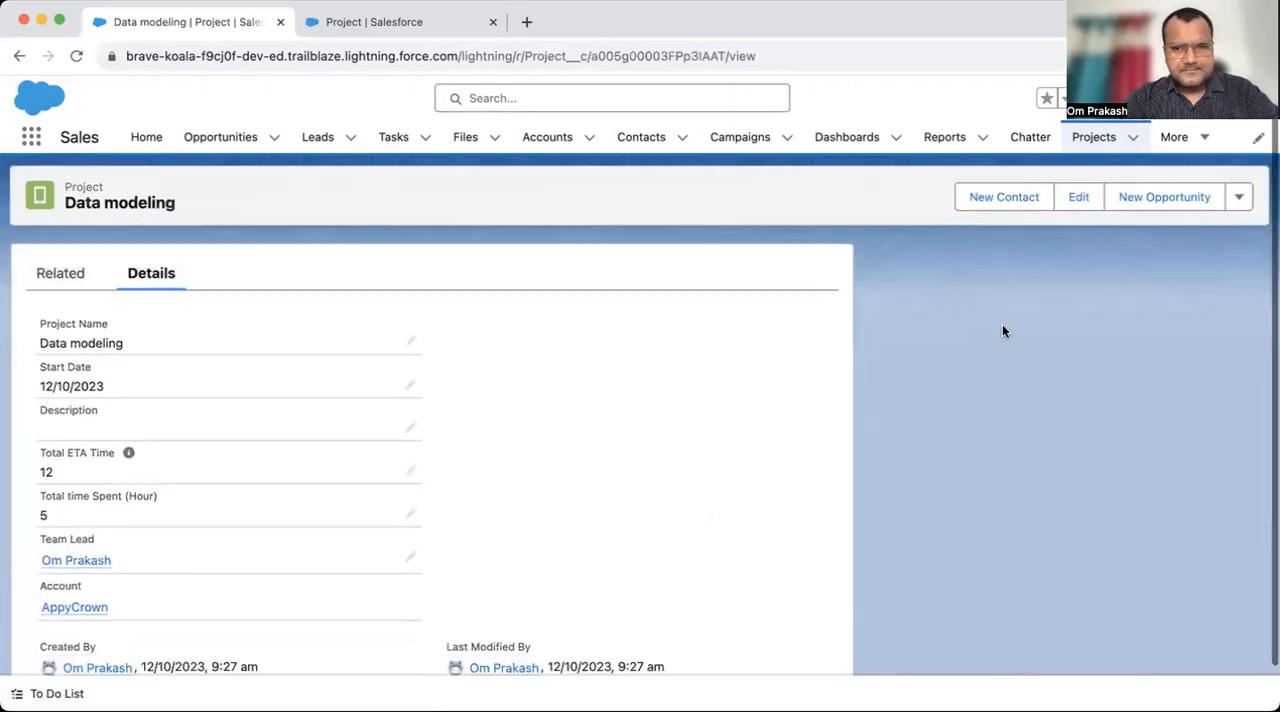
left_click(1078, 197)
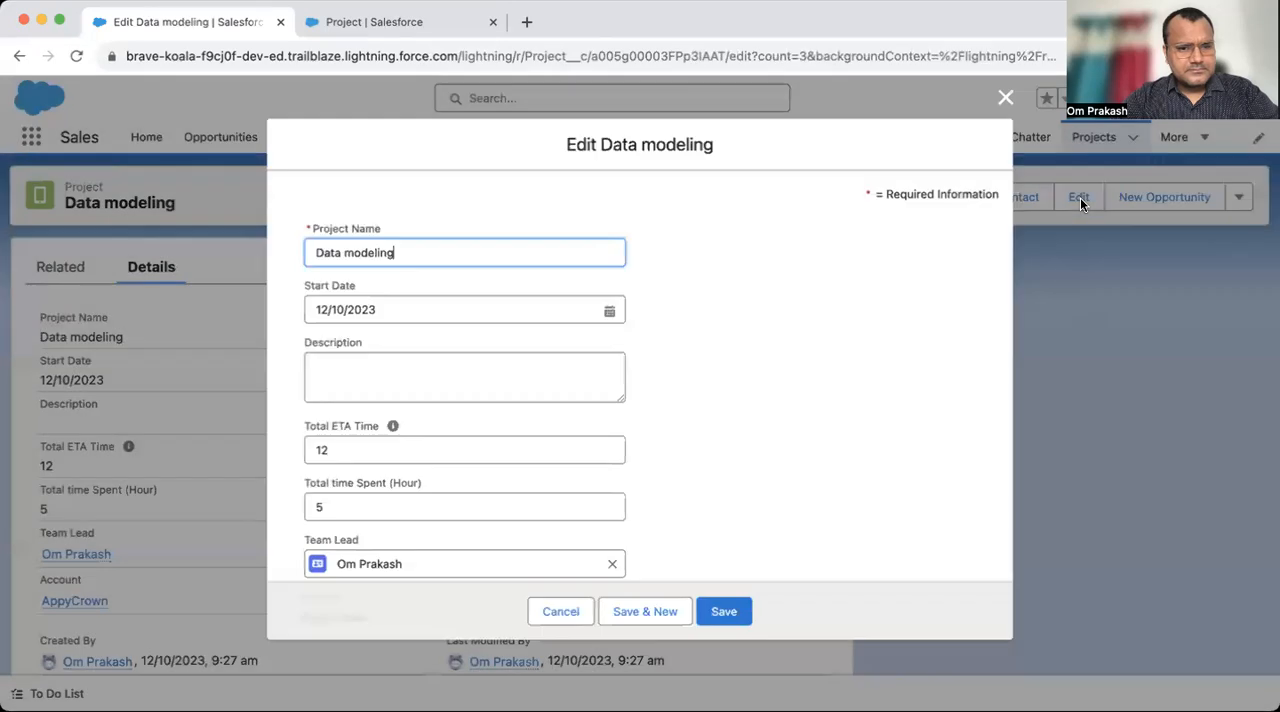
scroll(580, 482, "down", 3)
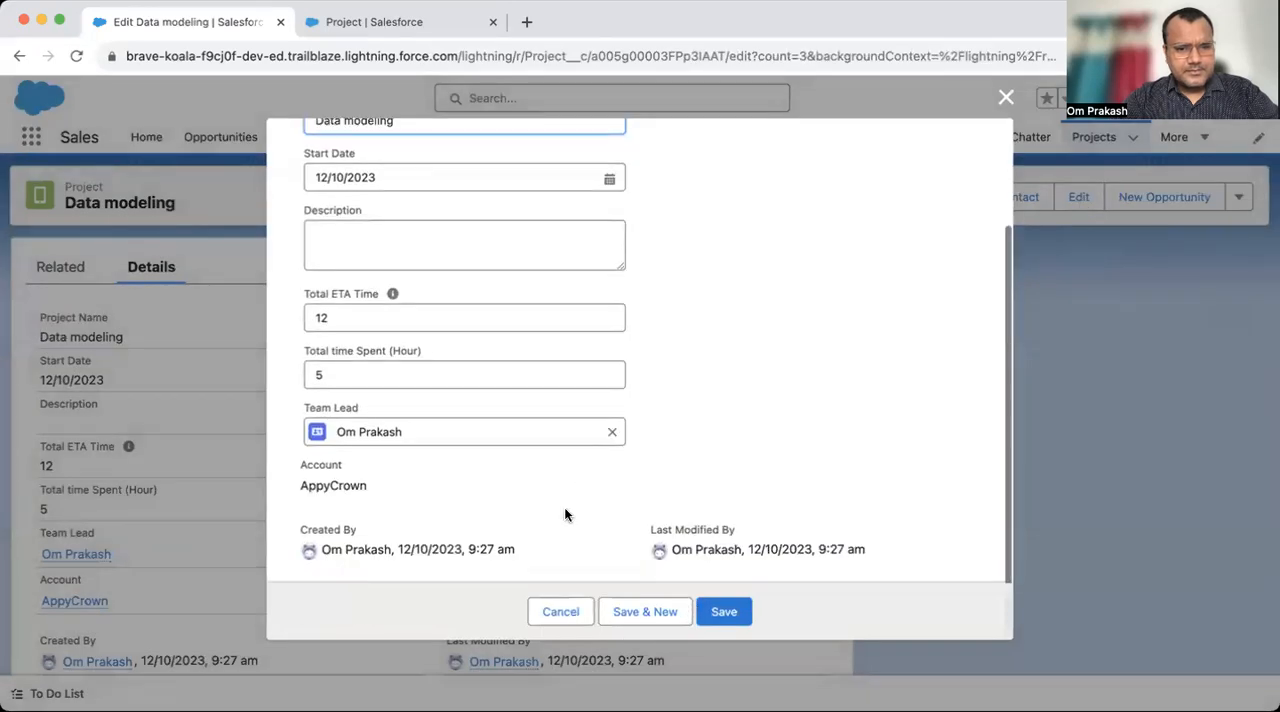
left_click(557, 611)
- Start a new project record to inspect the required Account field, then cancel the form without saving
left_click(1090, 137)
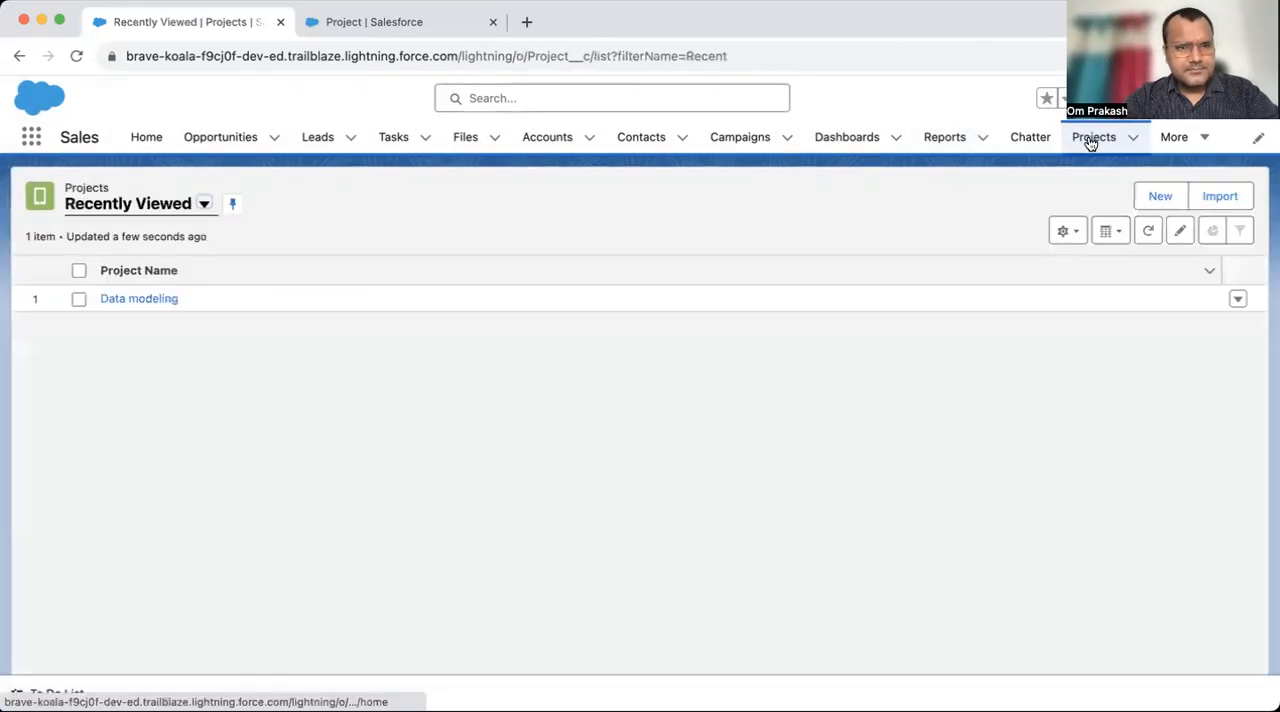
left_click(1163, 198)
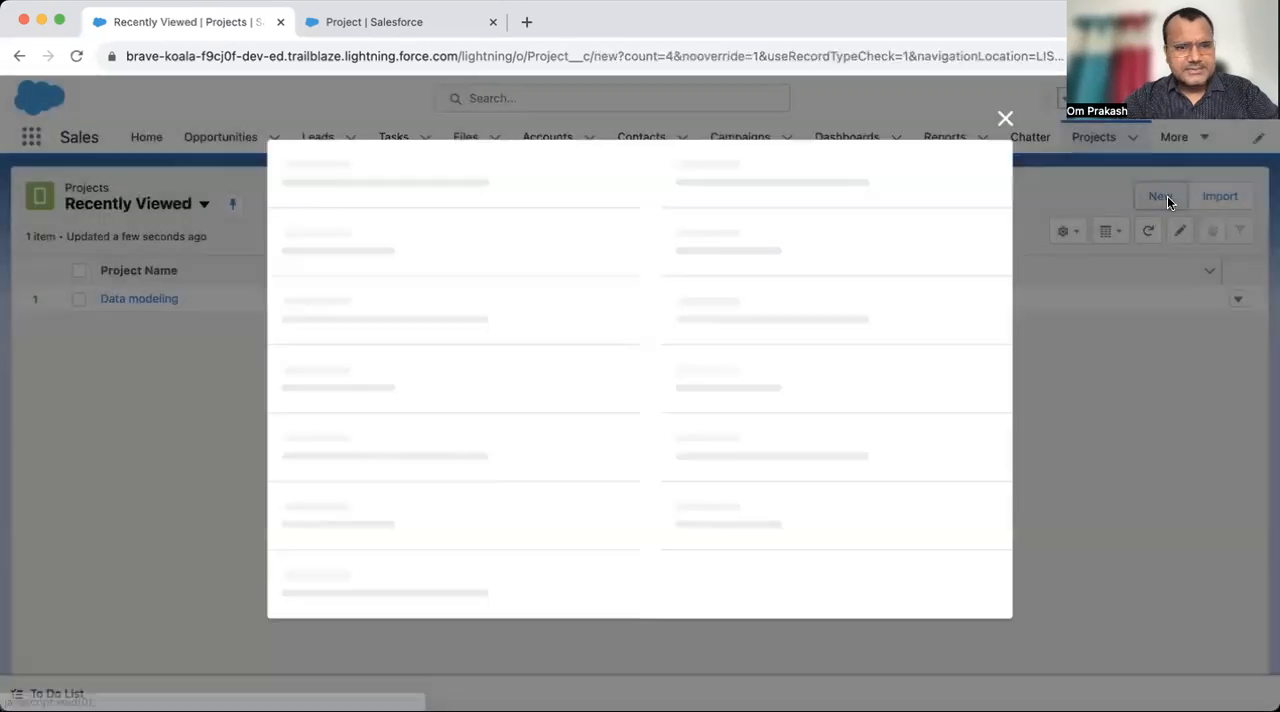
scroll(678, 453, "down", 2)
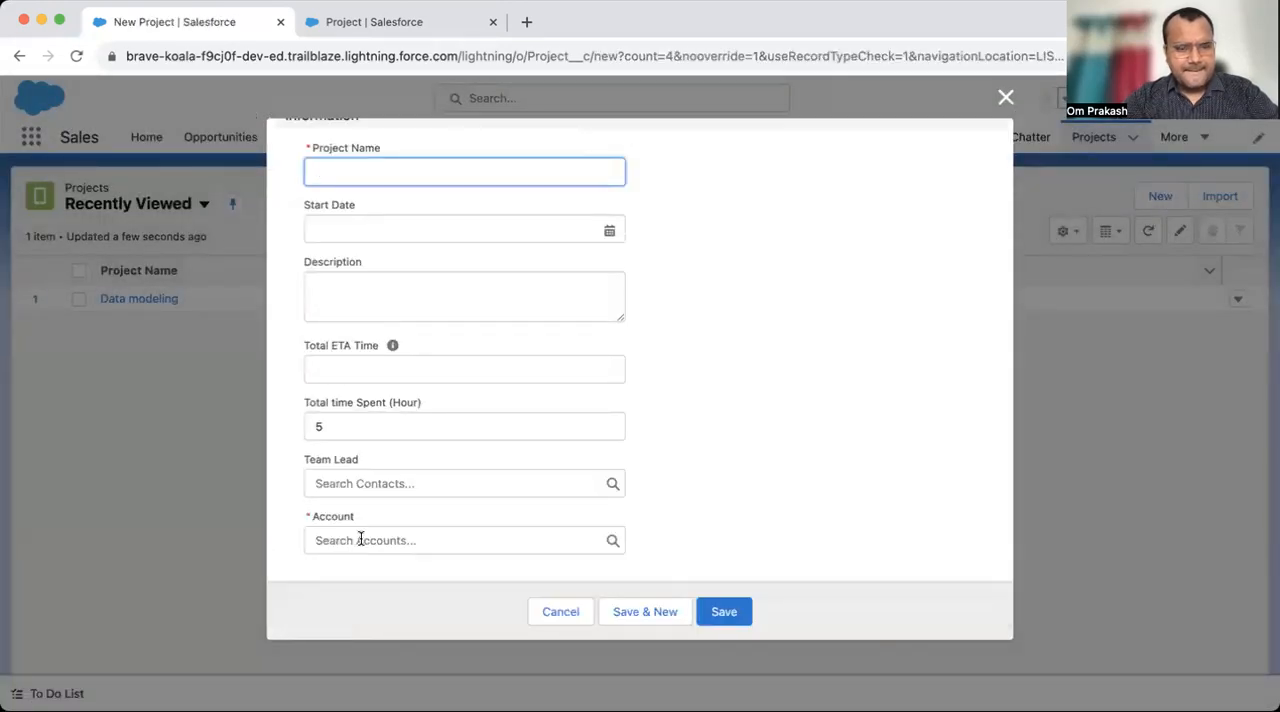
left_click(301, 516)
left_click(358, 534)
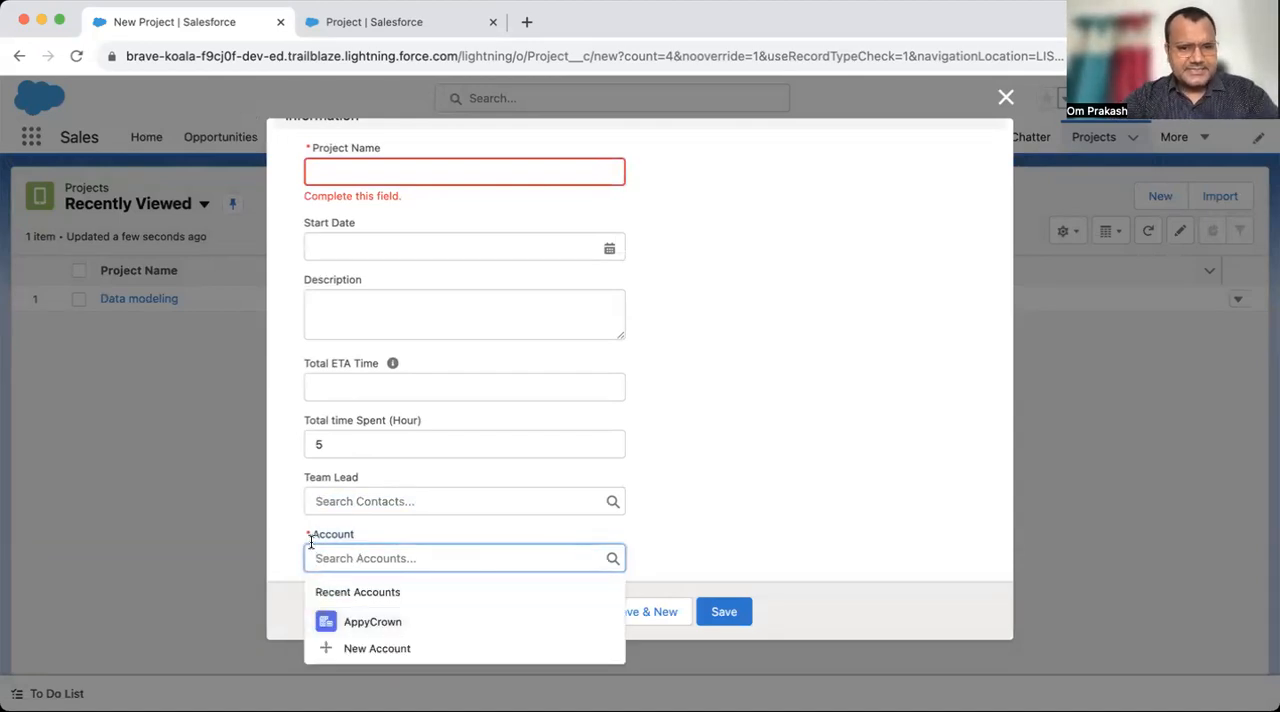
left_click(310, 545)
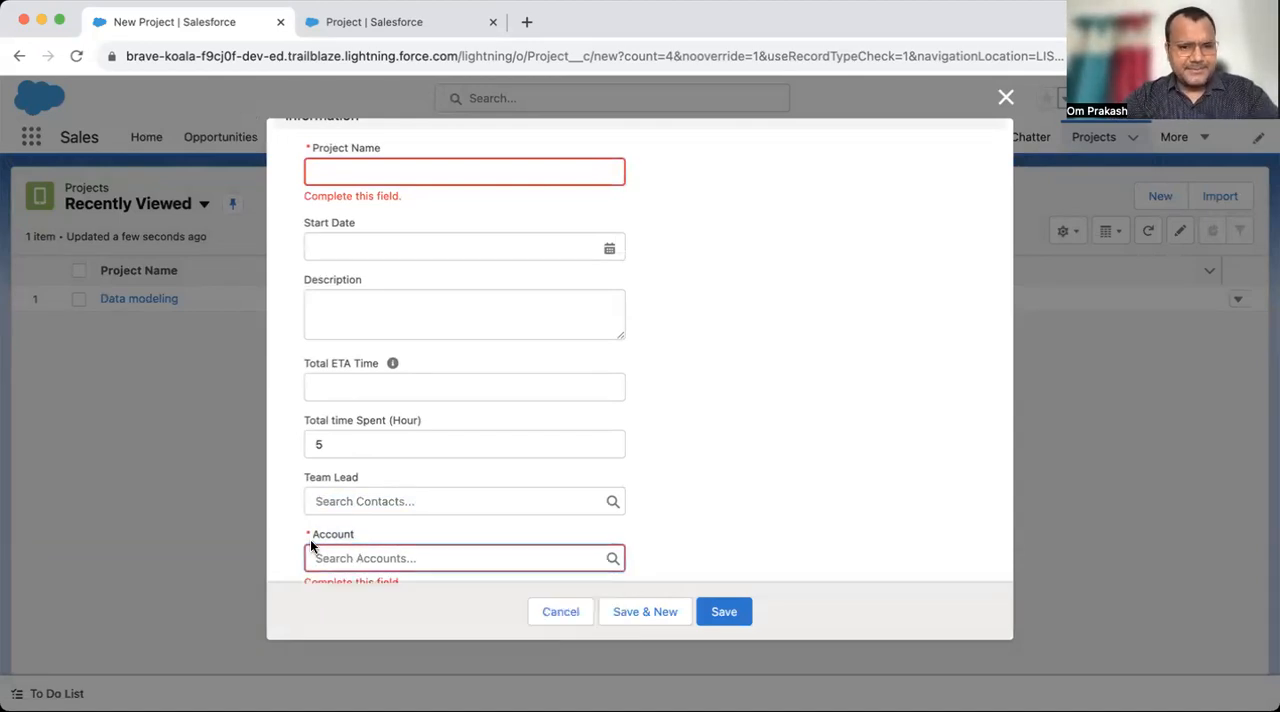
left_click(560, 615)
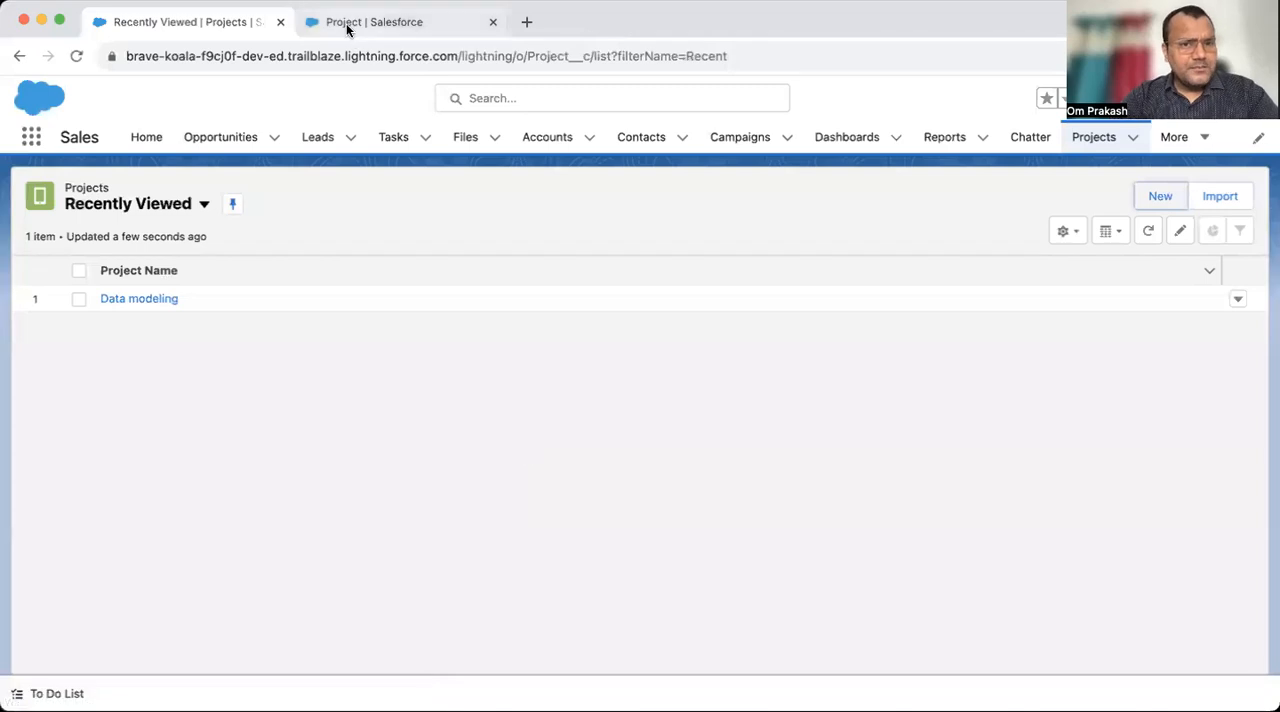
- Start a new custom field on the Project object in Setup and read the Lookup and Master-Detail Relationship descriptions
left_click(347, 26)
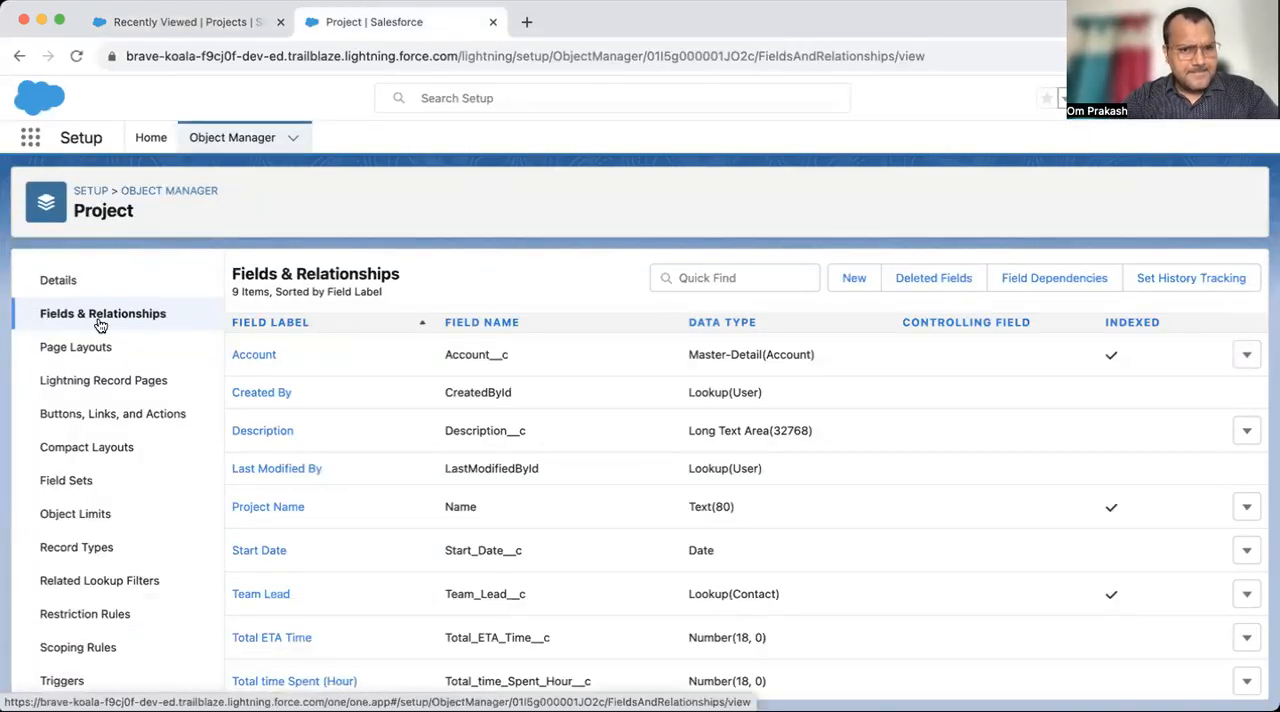
left_click(855, 280)
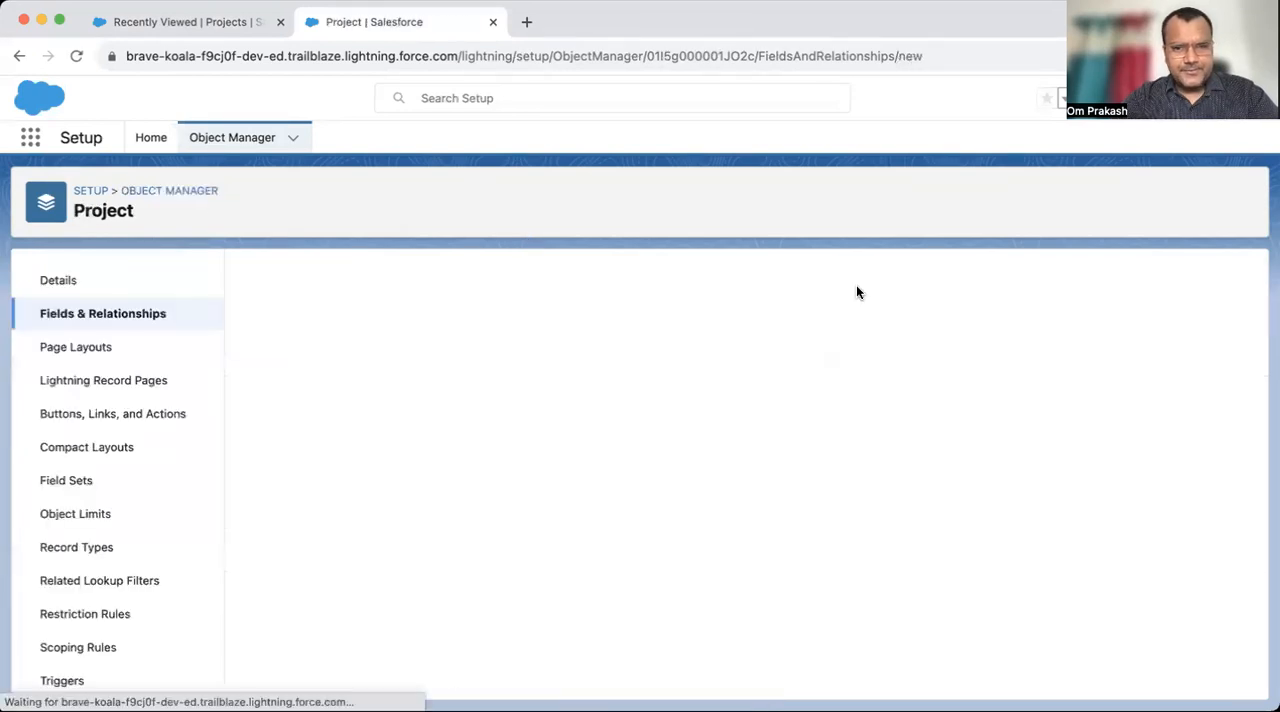
scroll(597, 455, "down", 3)
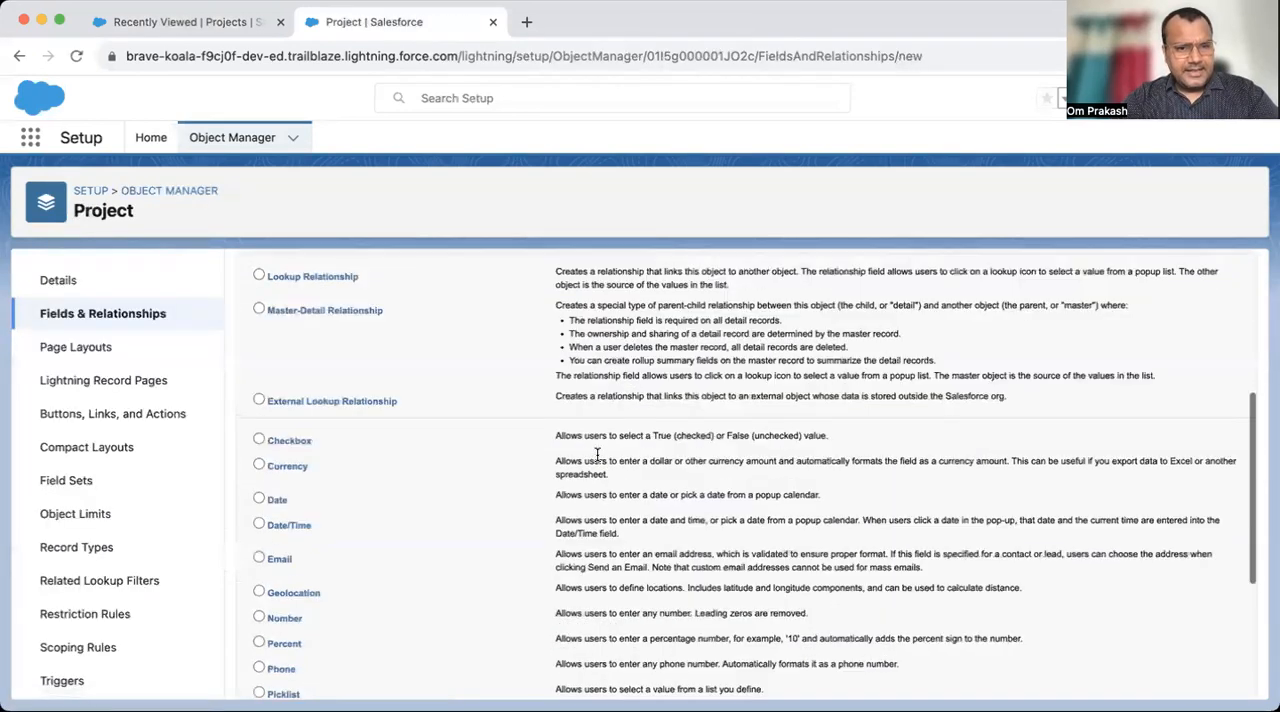
scroll(600, 450, "up", 1)
left_click_drag(547, 340, 757, 340)
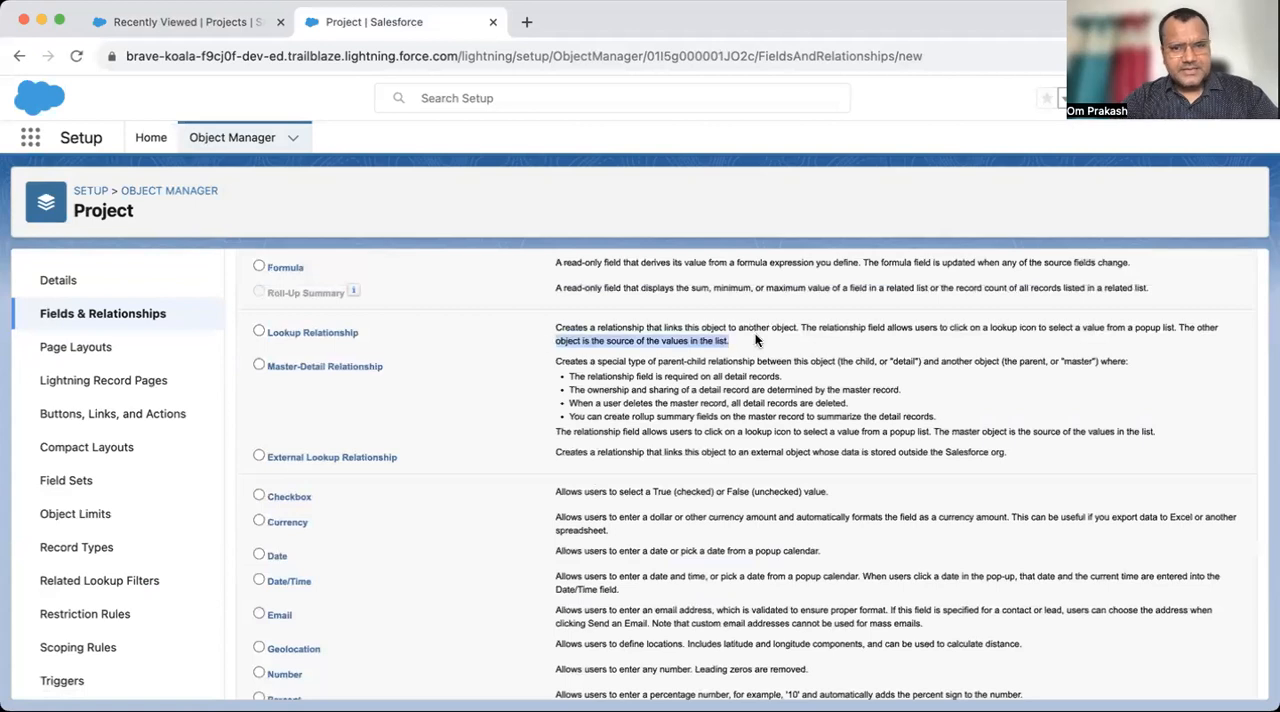
left_click_drag(553, 360, 852, 398)
left_click(556, 355)
left_click_drag(559, 363, 773, 362)
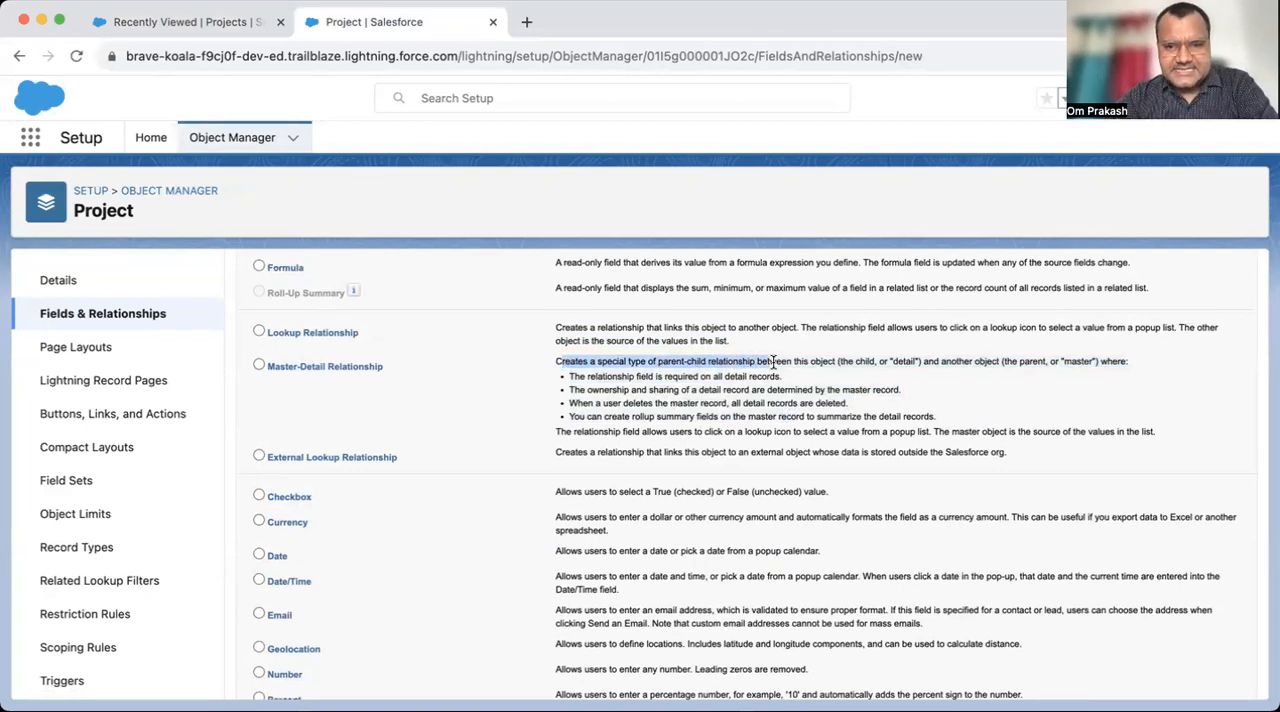
double_click(853, 365)
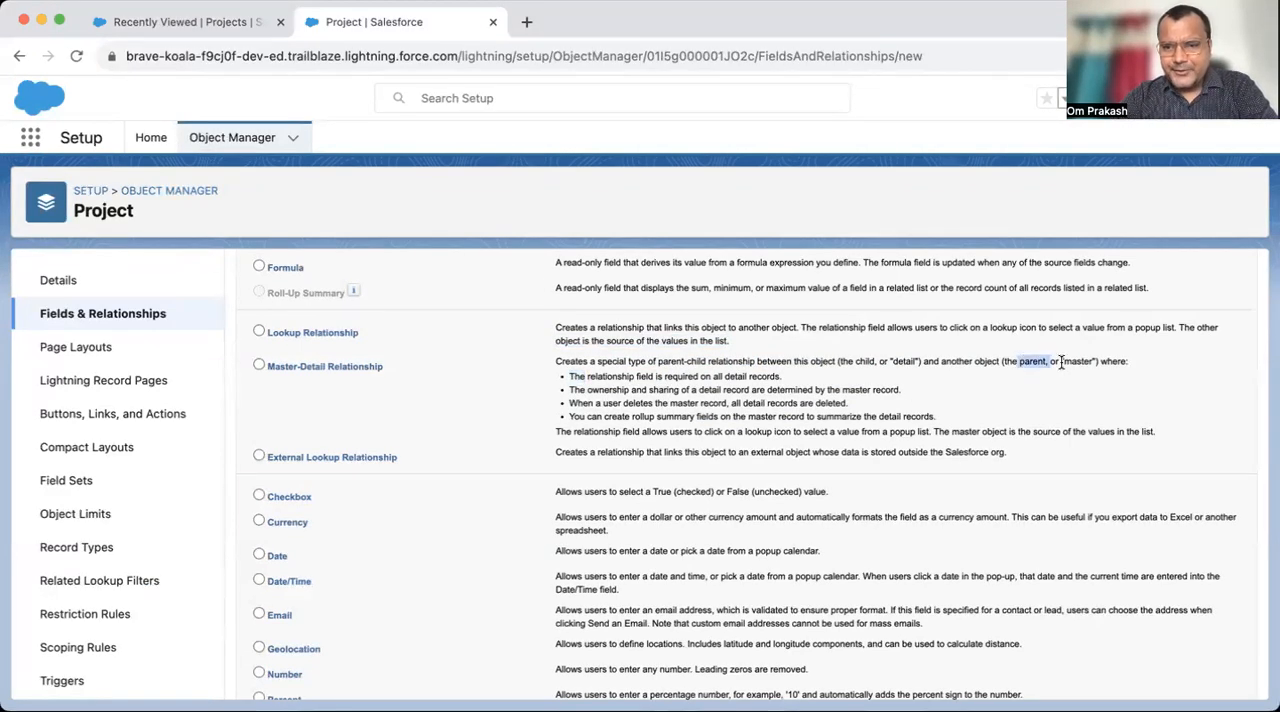
- Return to the Sales app, open the Data modeling project and preview its parent account AppyCrown
left_click(175, 22)
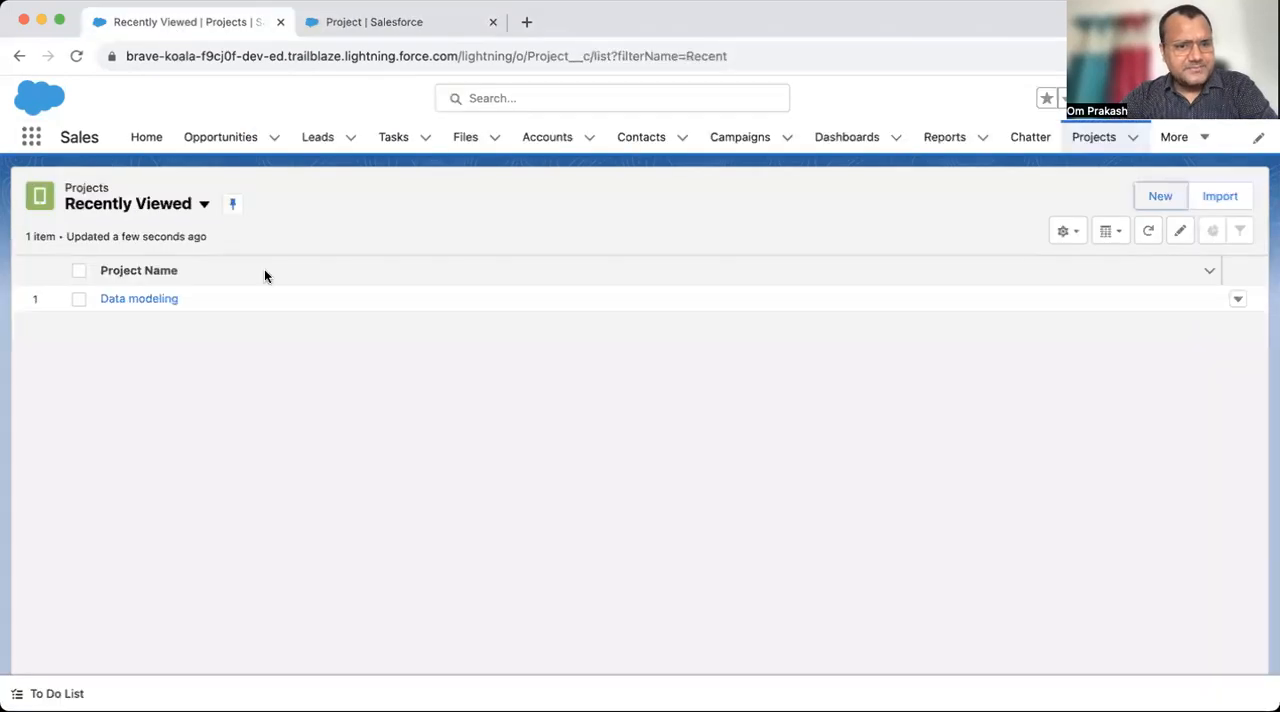
left_click(126, 301)
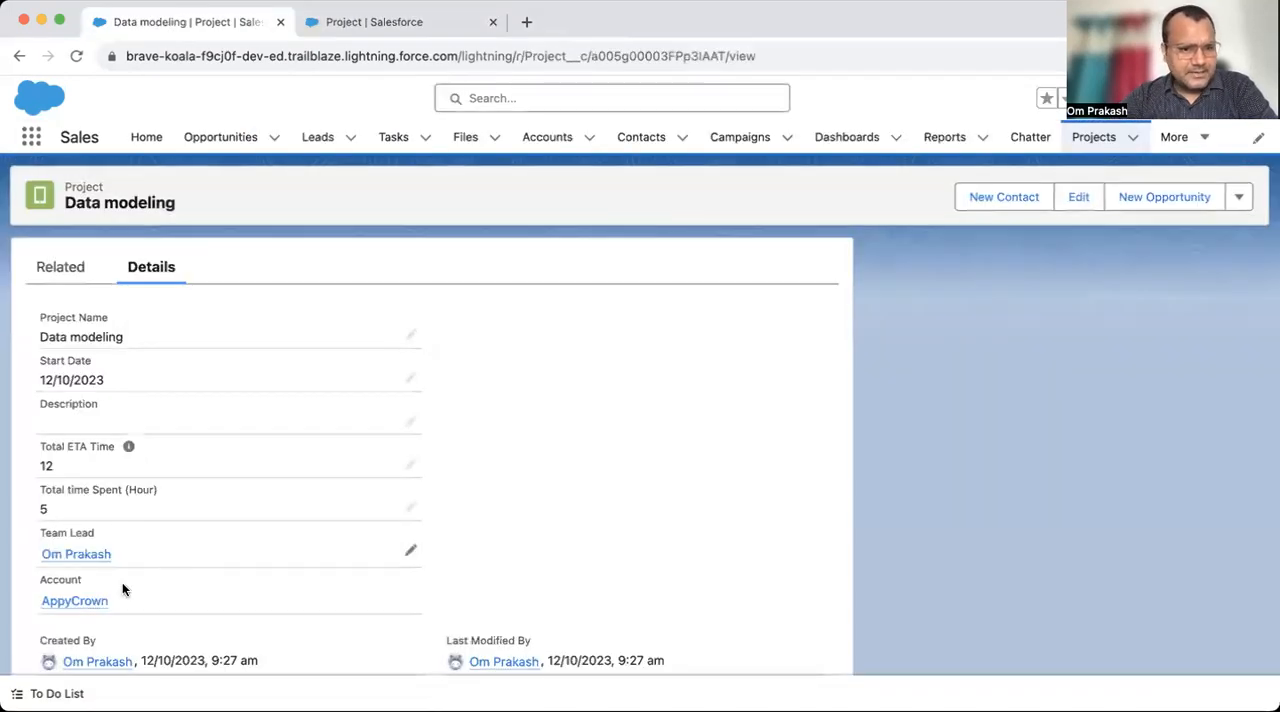
mouse_move(80, 612)
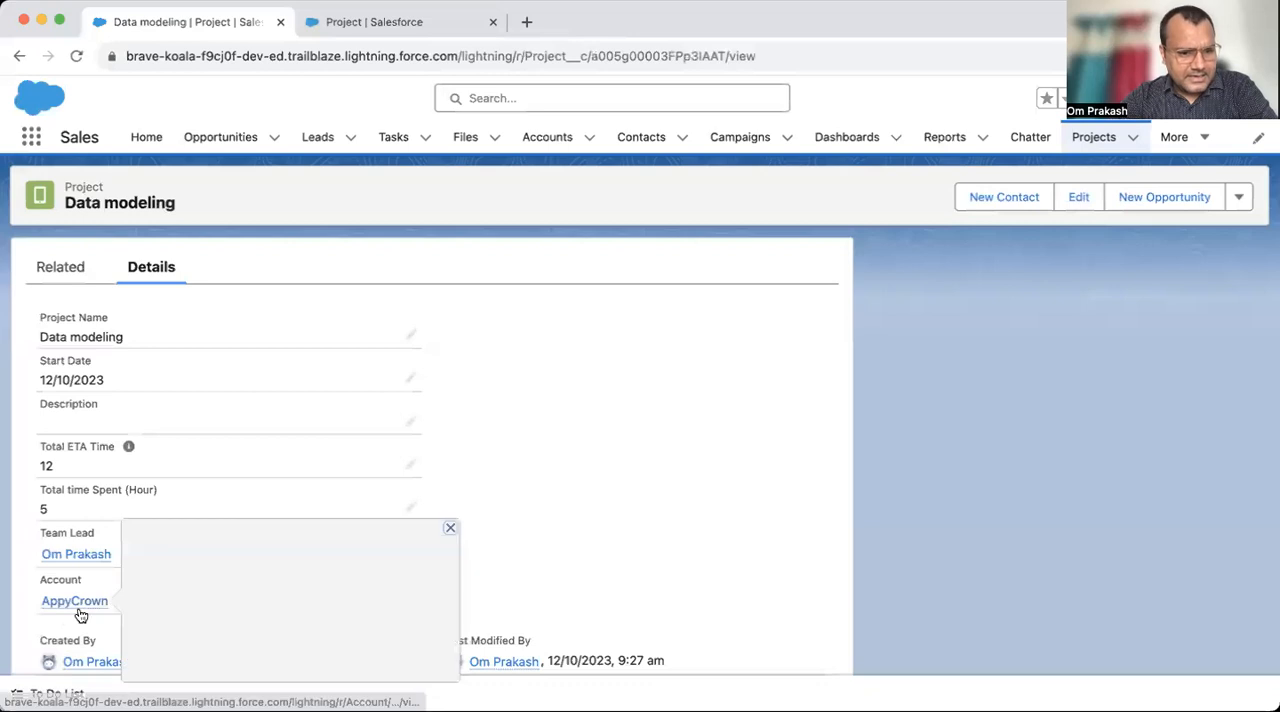
- Read the master-detail rule on required relationship fields in Setup and compare it with the Data modeling project record
left_click(360, 22)
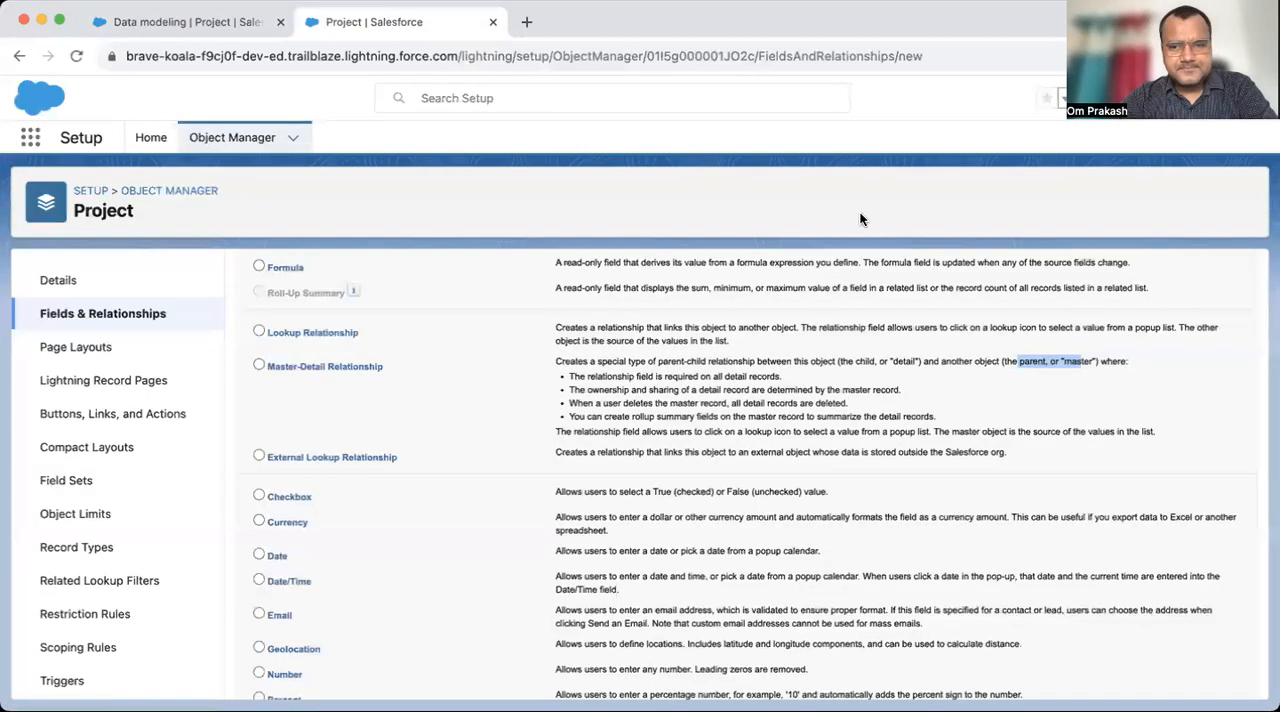
left_click(1068, 358)
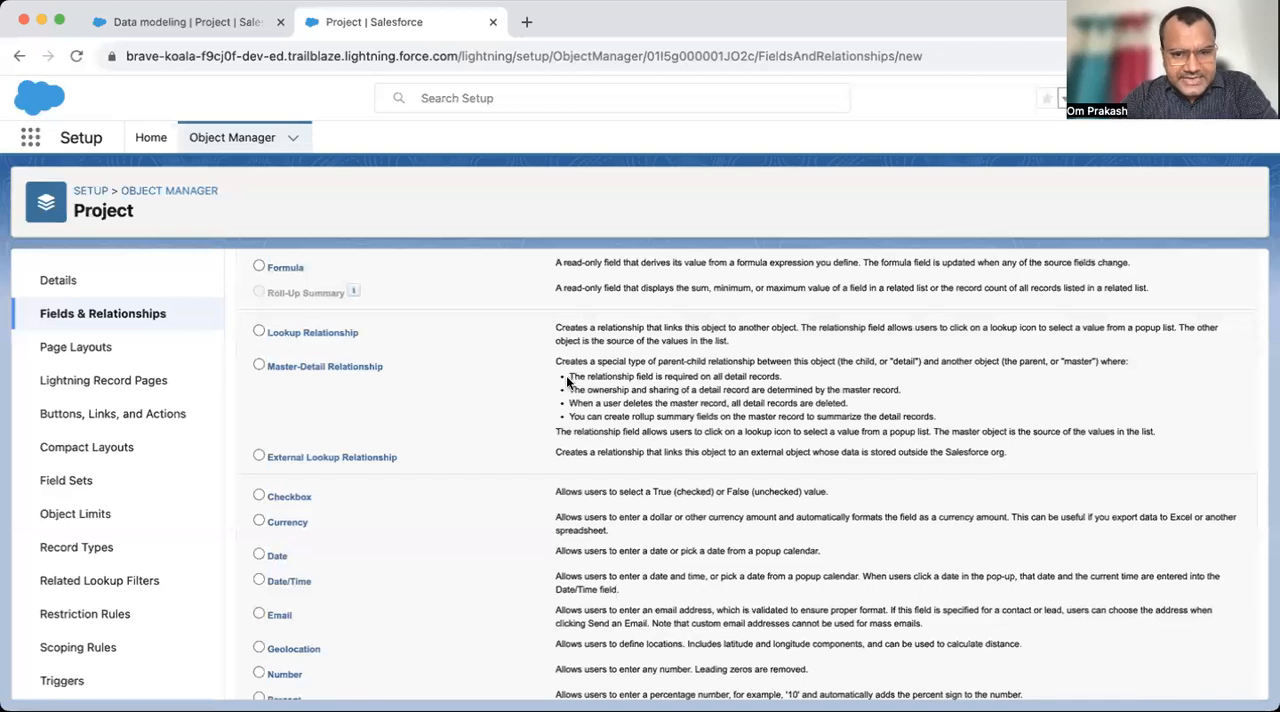
left_click_drag(568, 378, 746, 376)
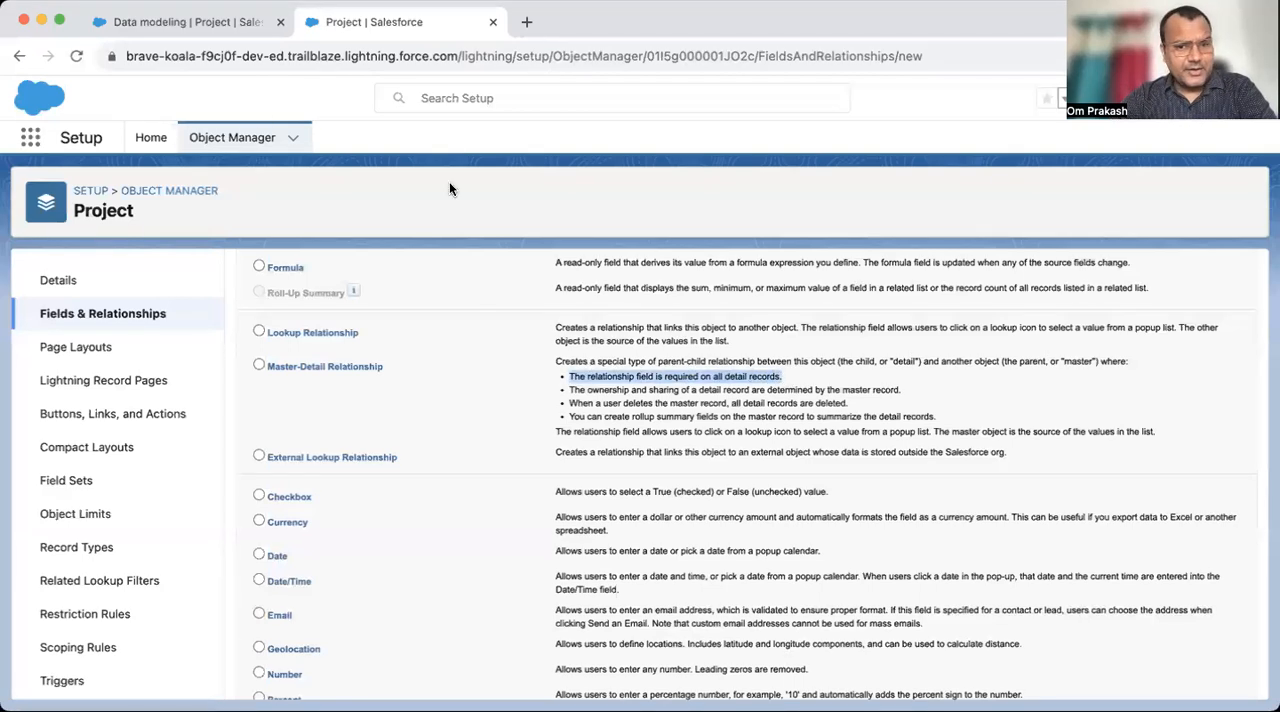
left_click(177, 24)
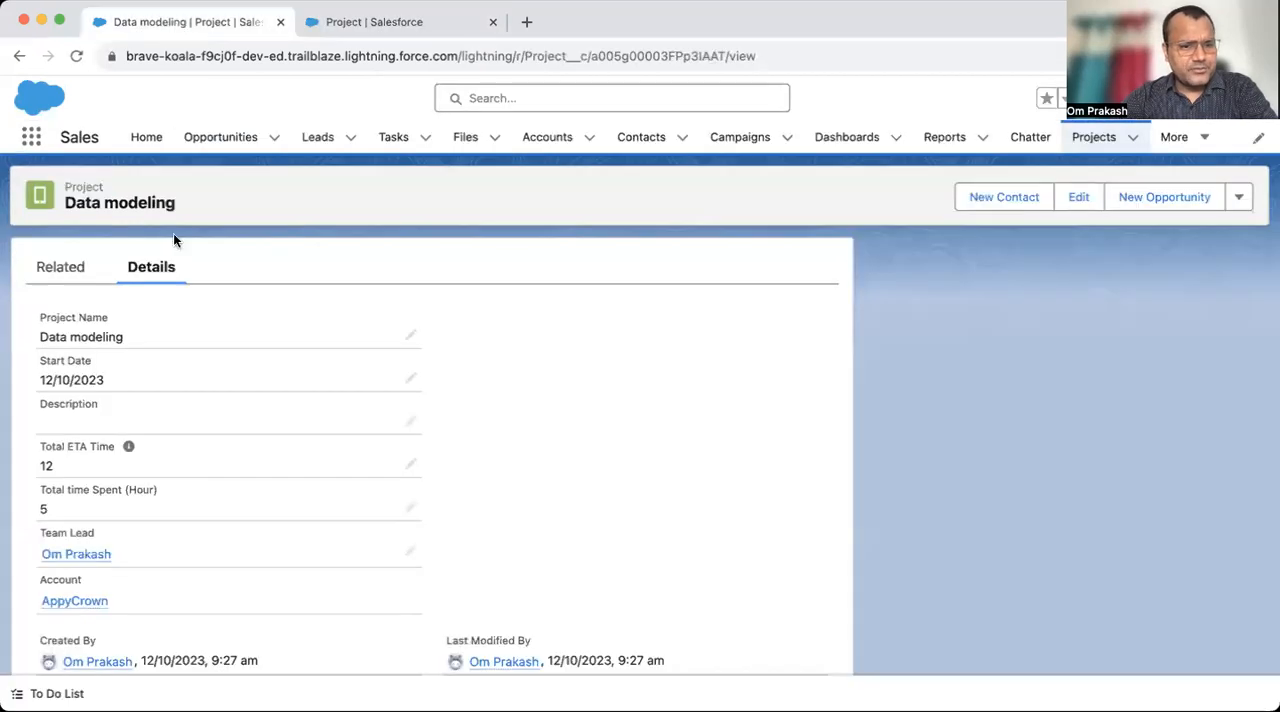
- Read the master-detail rule on ownership and sharing of detail records in the Project object's field type descriptions
left_click(414, 14)
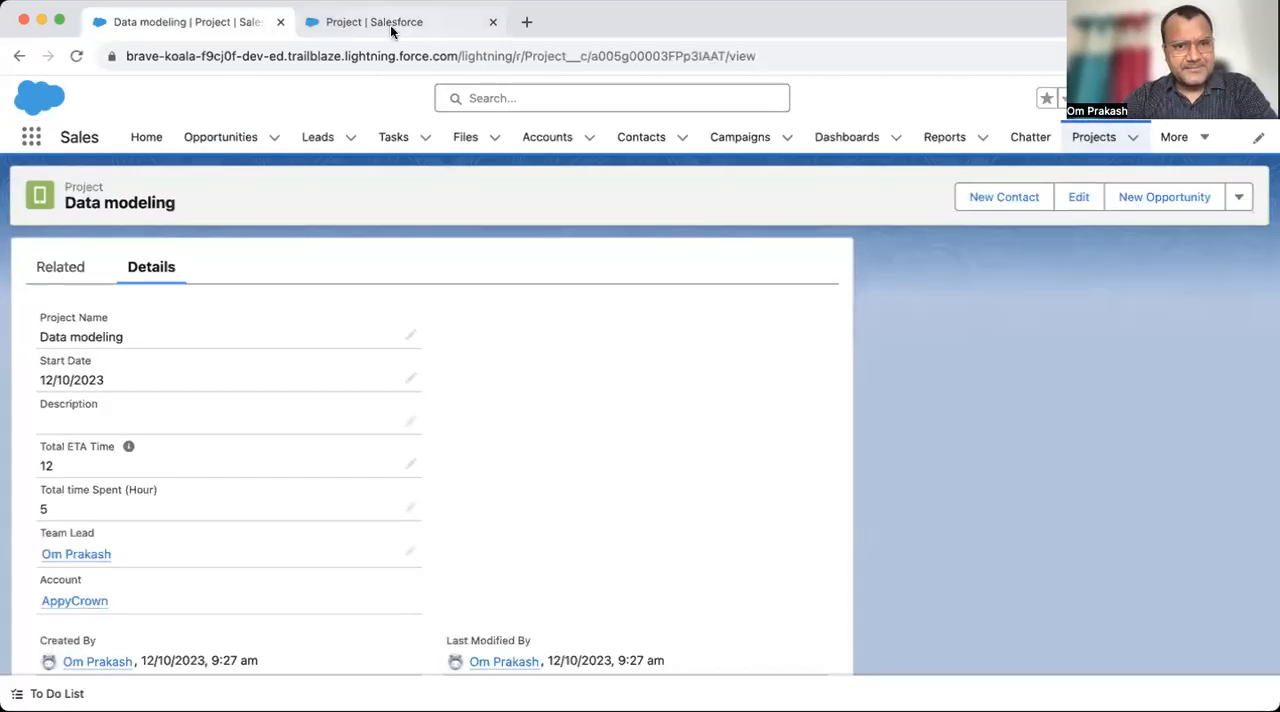
left_click(603, 396)
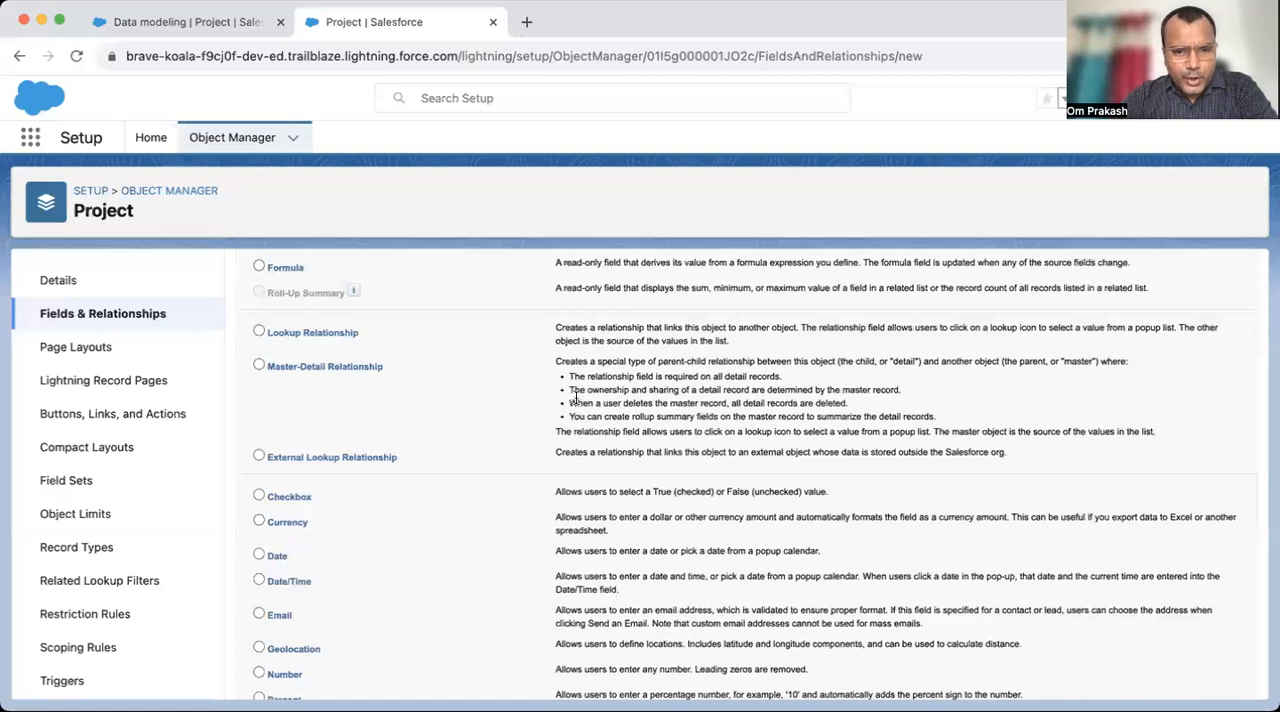
left_click_drag(569, 390, 642, 390)
left_click_drag(734, 391, 789, 393)
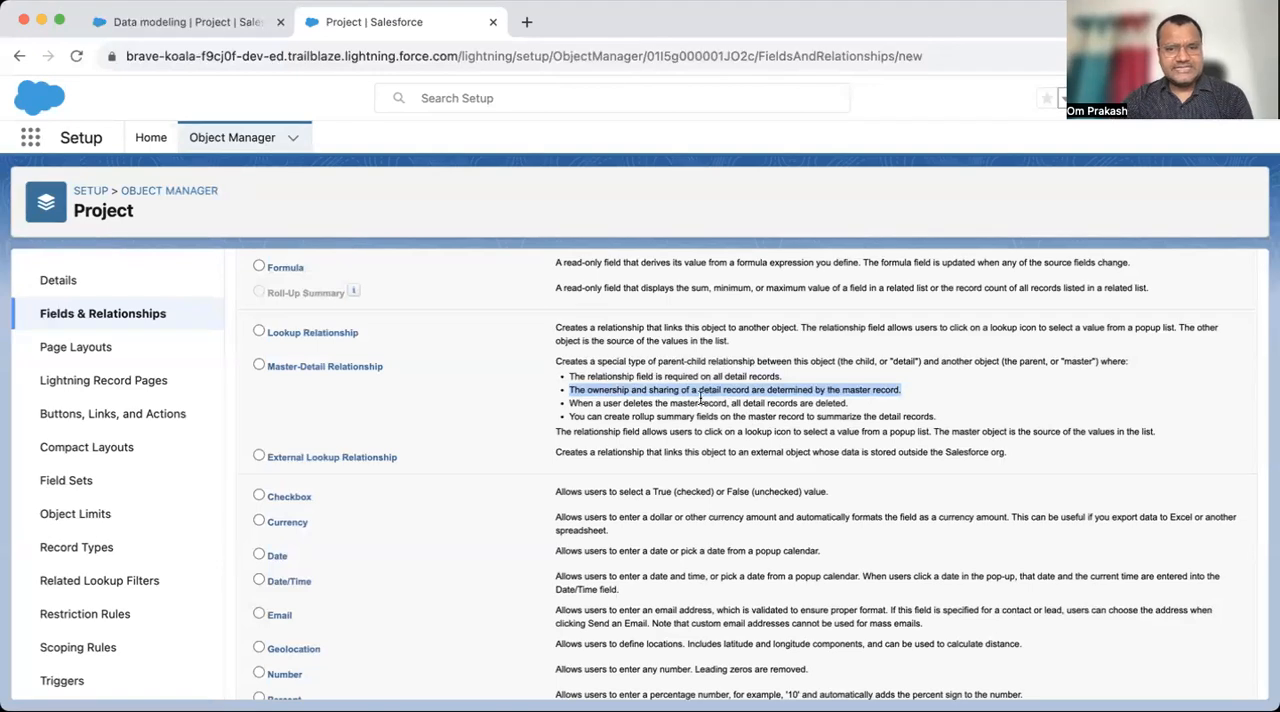
left_click(585, 393)
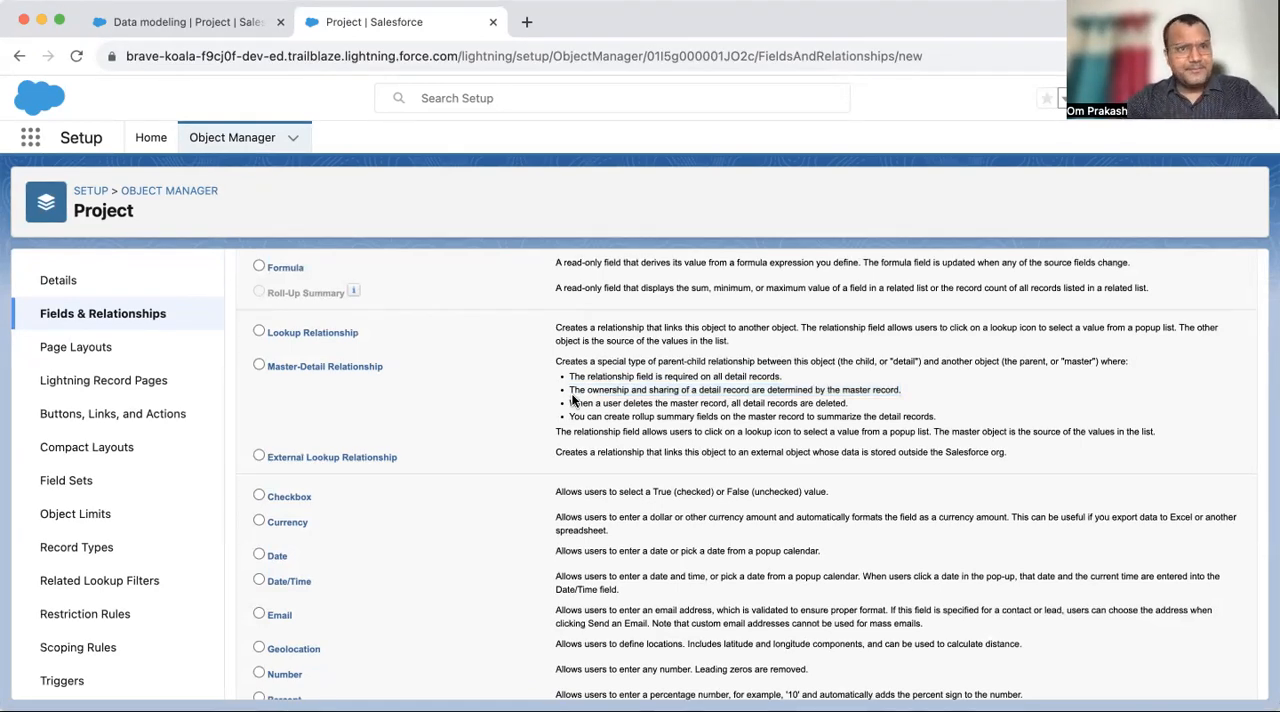
- Open Setup from the Data modeling project record, search the setup pages for "sha" and open Sharing Settings
left_click(148, 30)
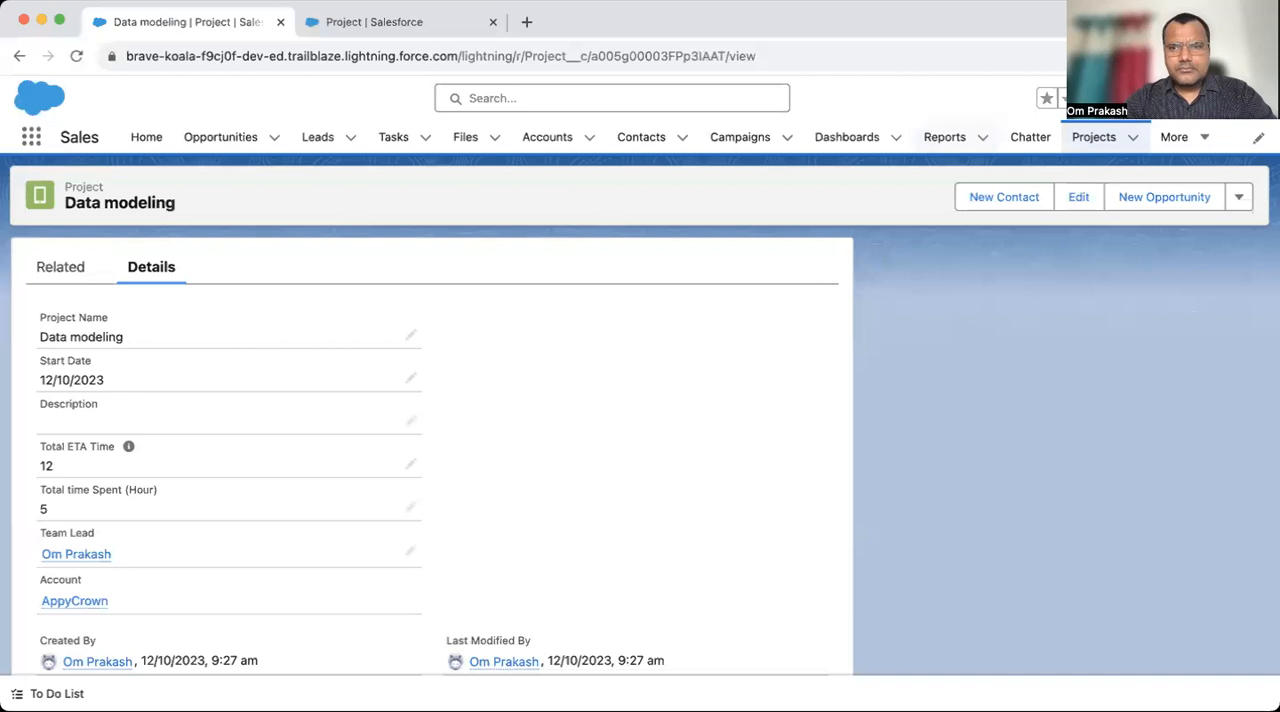
left_click(1182, 97)
left_click(1117, 150)
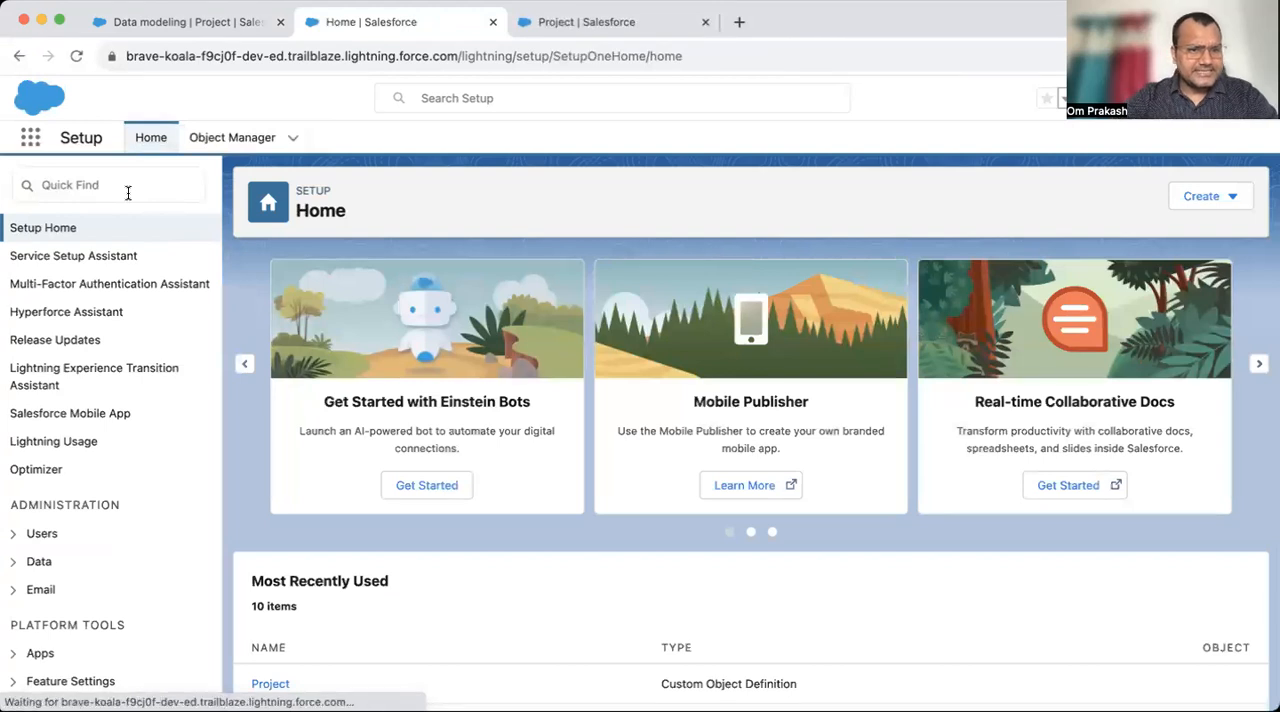
left_click(128, 192)
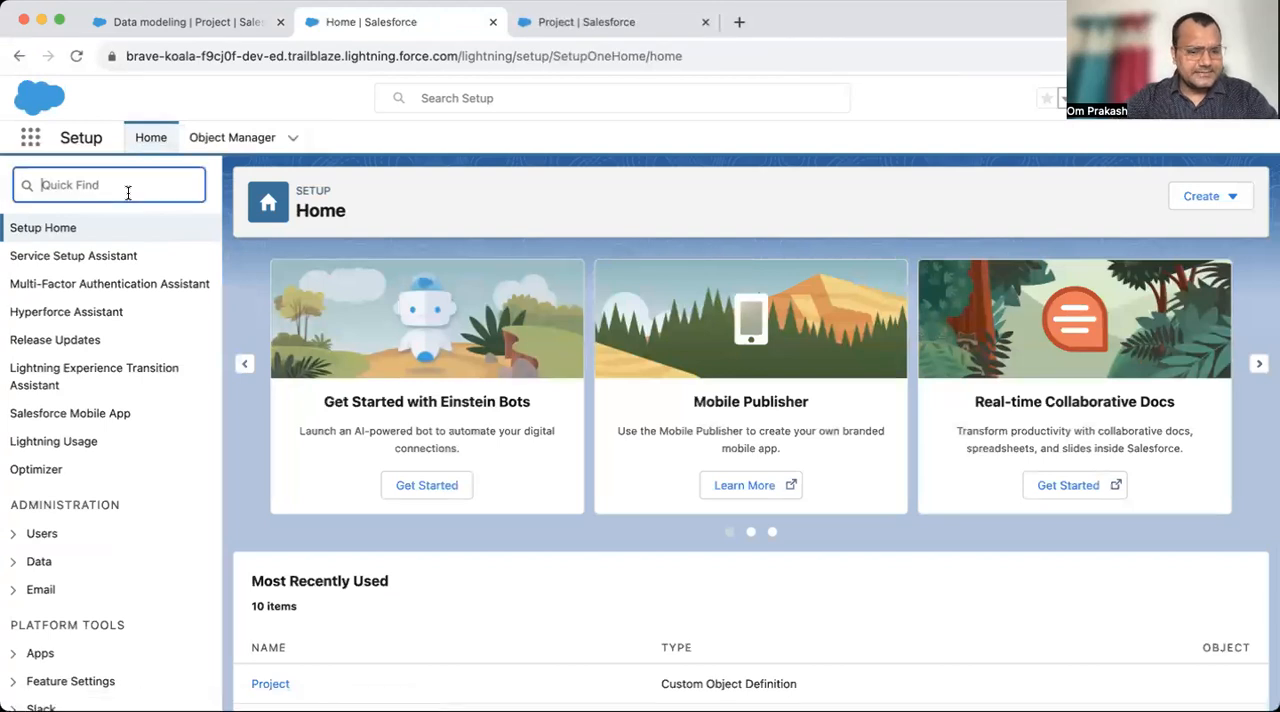
type("s")
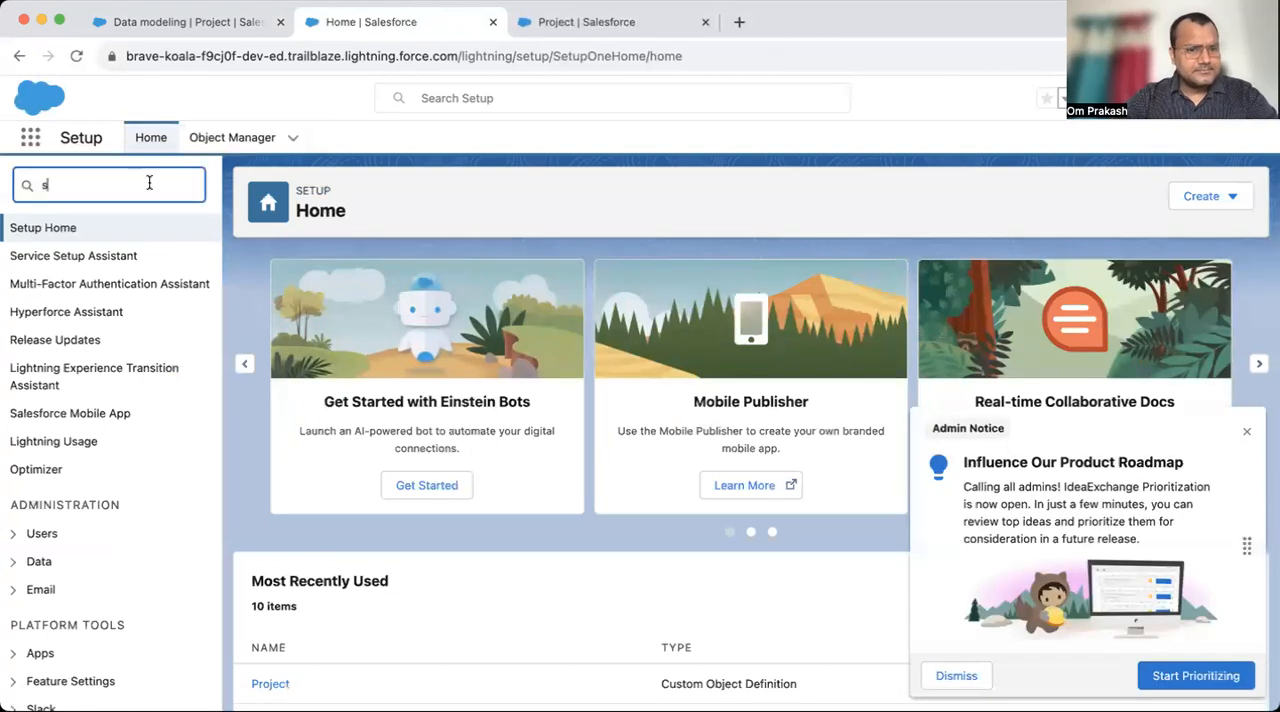
type("ha")
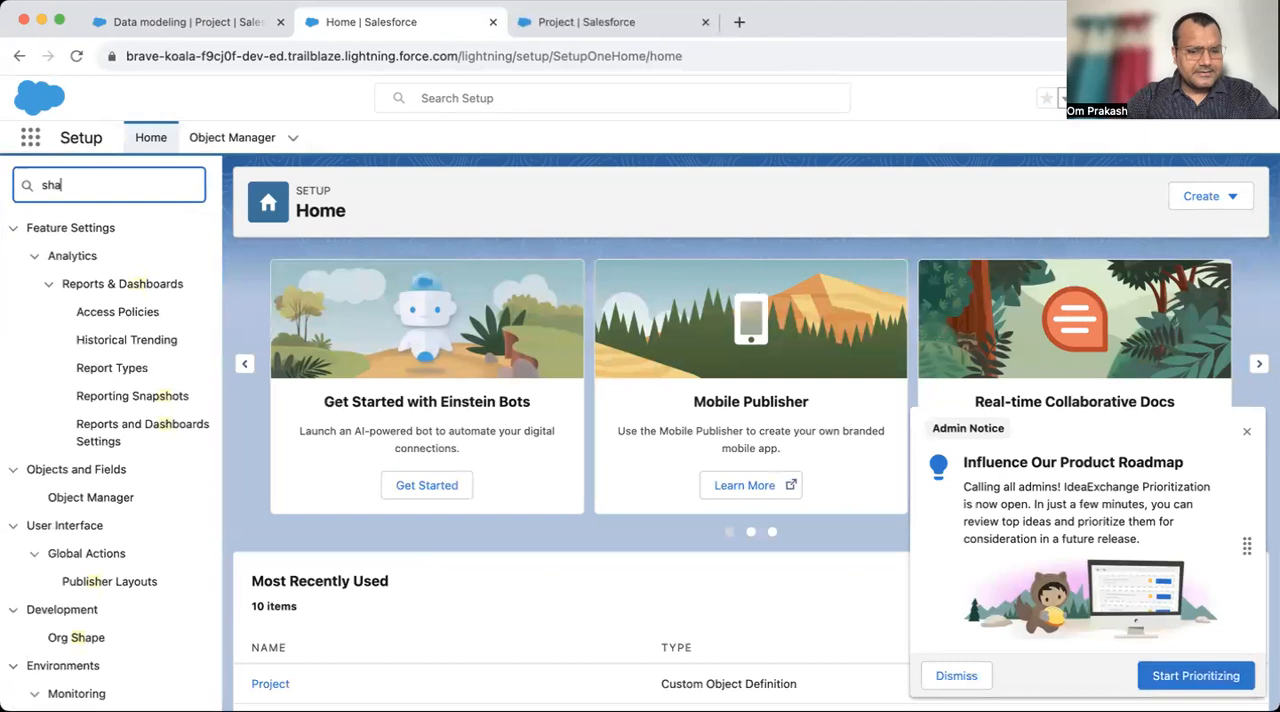
left_click(75, 360)
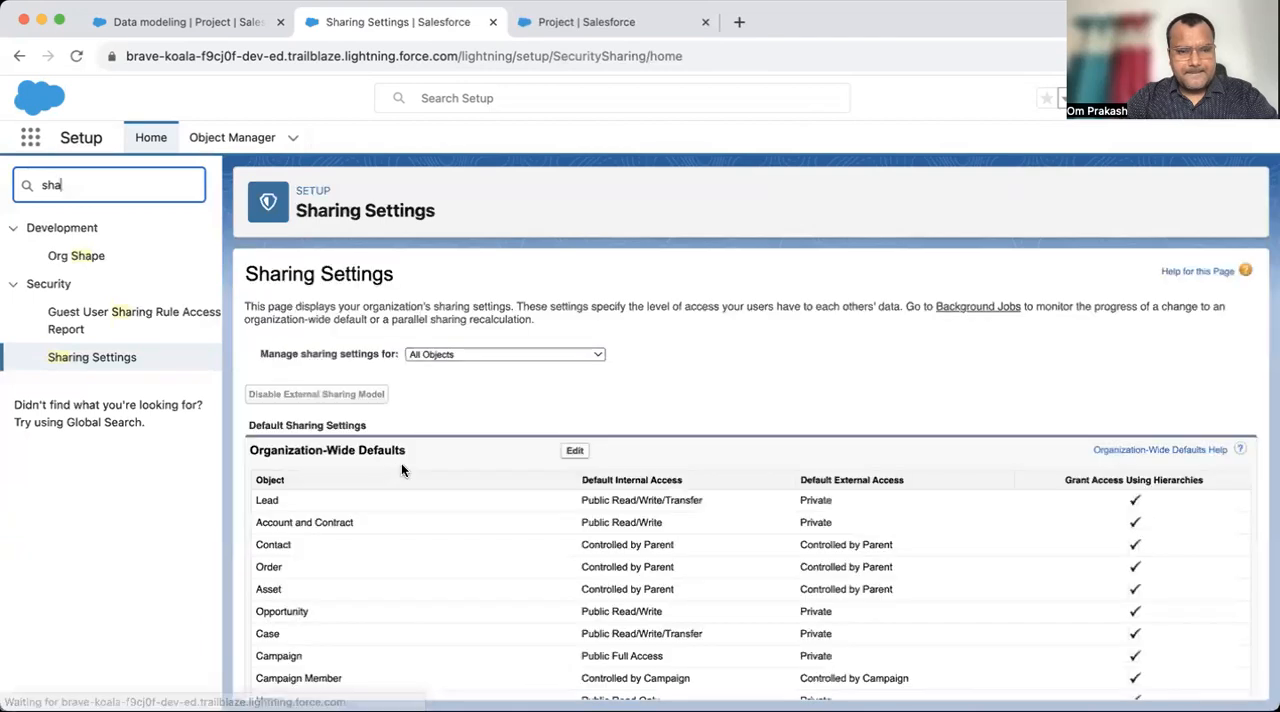
- Examine the default internal access of Account and Contract in the organization-wide defaults
scroll(588, 516, "down", 5)
scroll(588, 516, "down", 1)
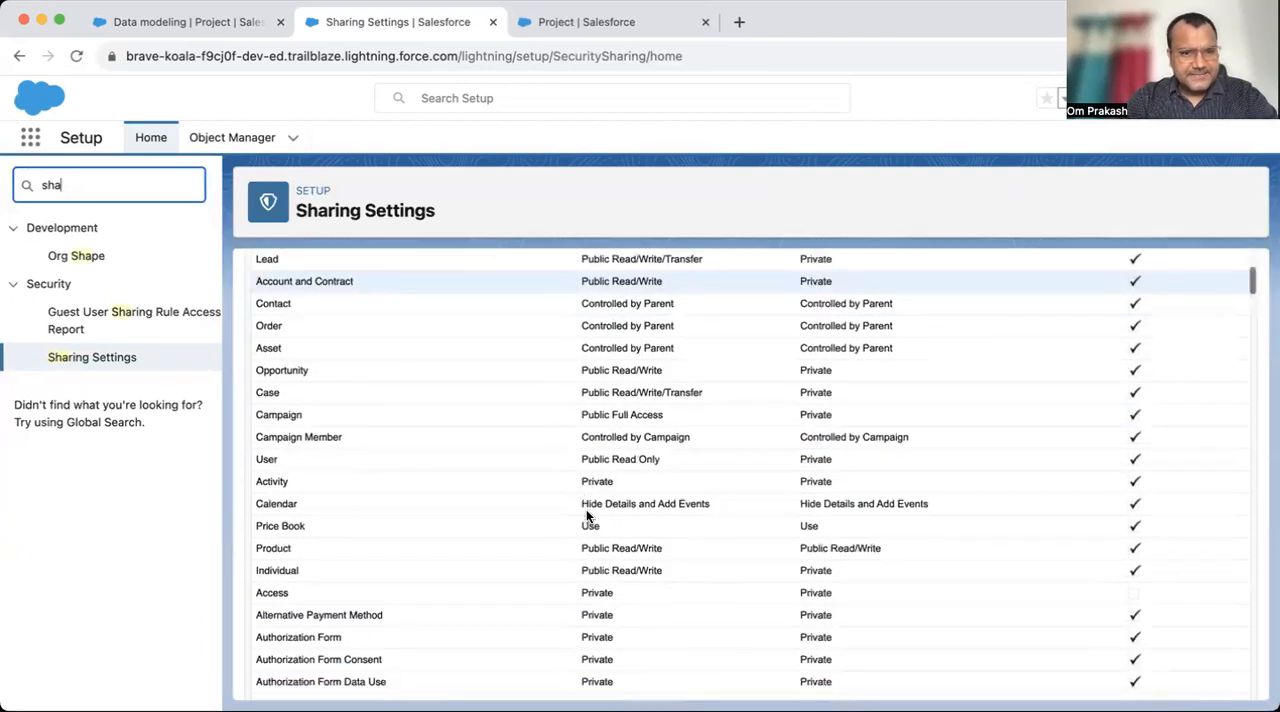
scroll(588, 516, "up", 1)
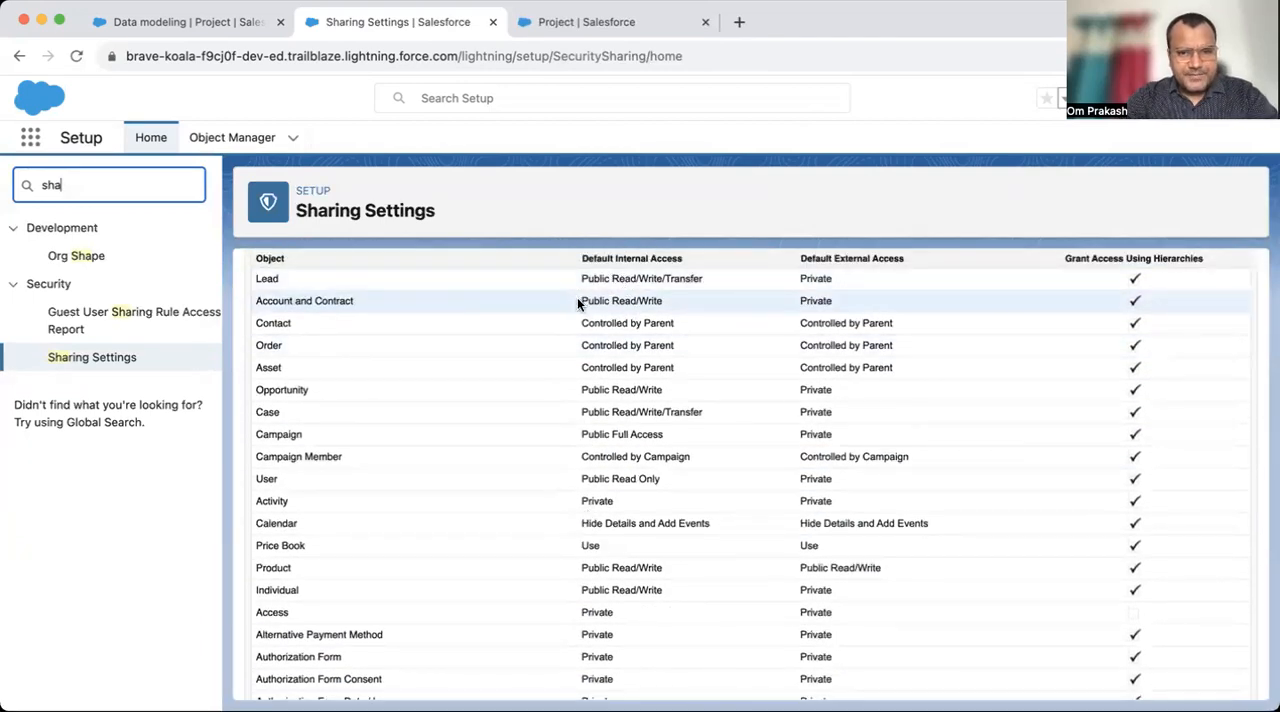
left_click_drag(578, 300, 675, 301)
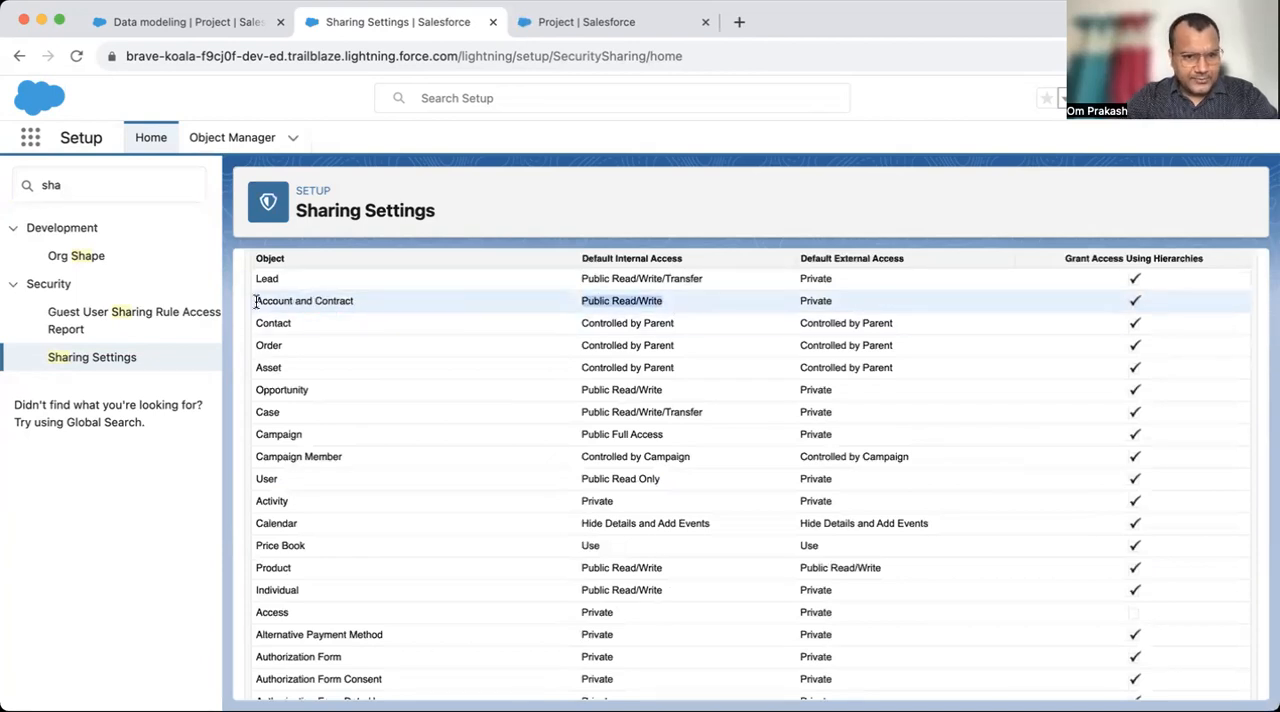
left_click_drag(254, 300, 378, 299)
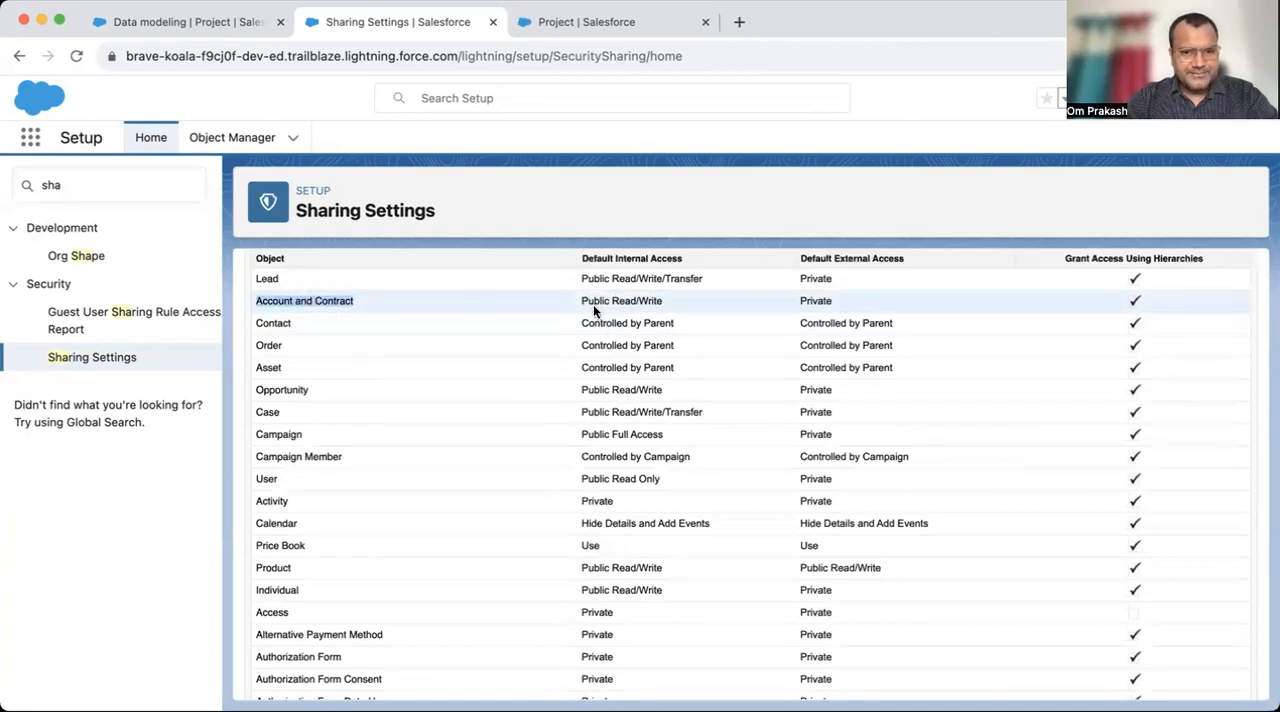
left_click(620, 311)
left_click_drag(255, 302, 592, 311)
- Find the Project object in the organization-wide defaults and examine its default internal access
scroll(548, 422, "down", 10)
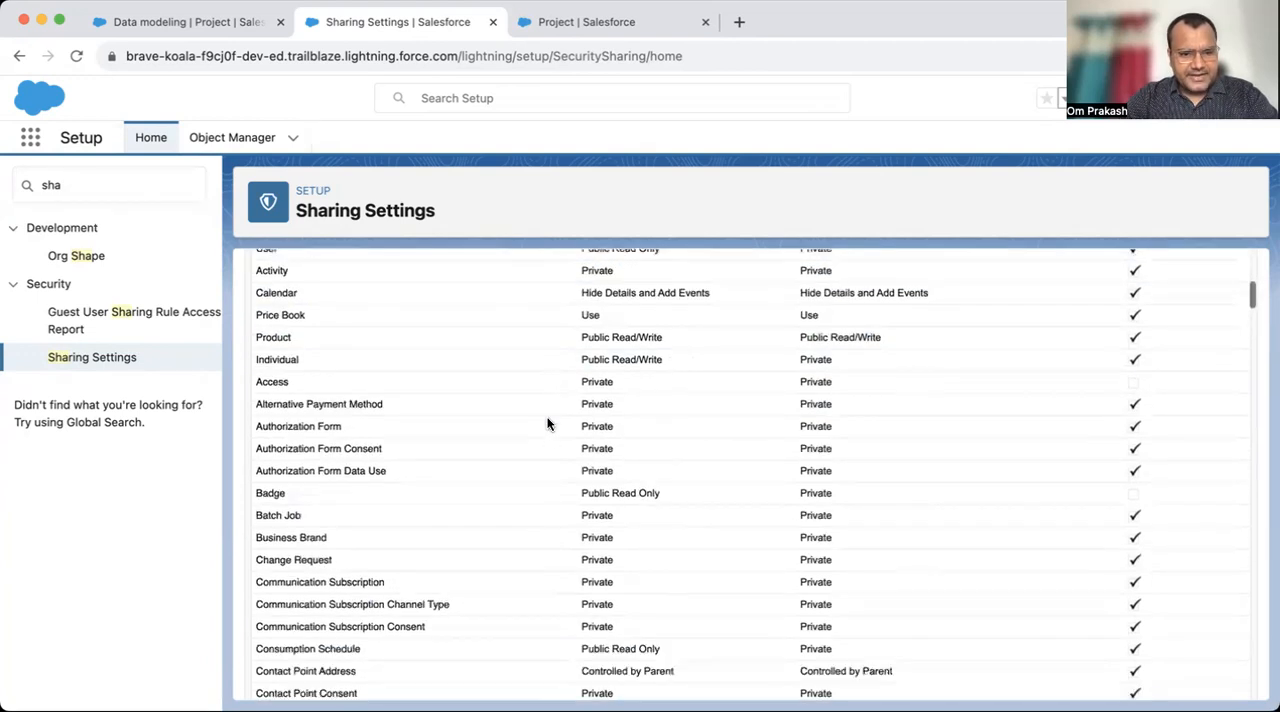
scroll(548, 422, "down", 15)
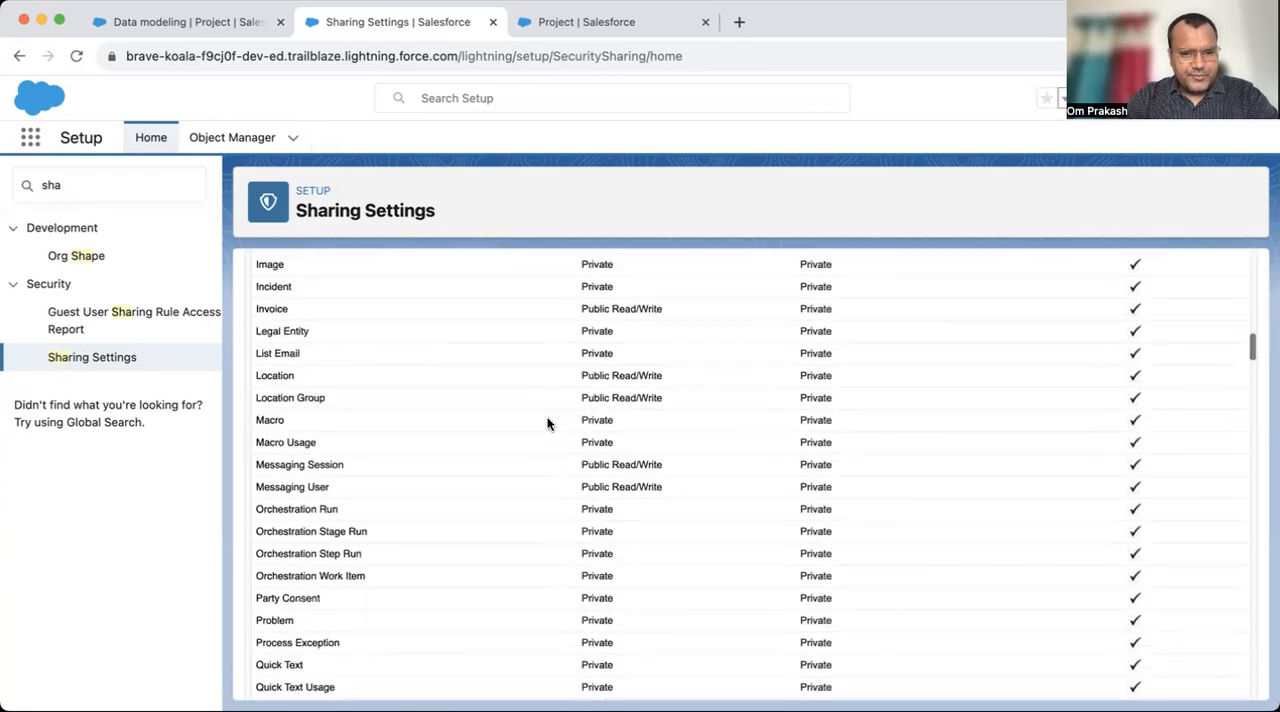
scroll(548, 422, "up", 5)
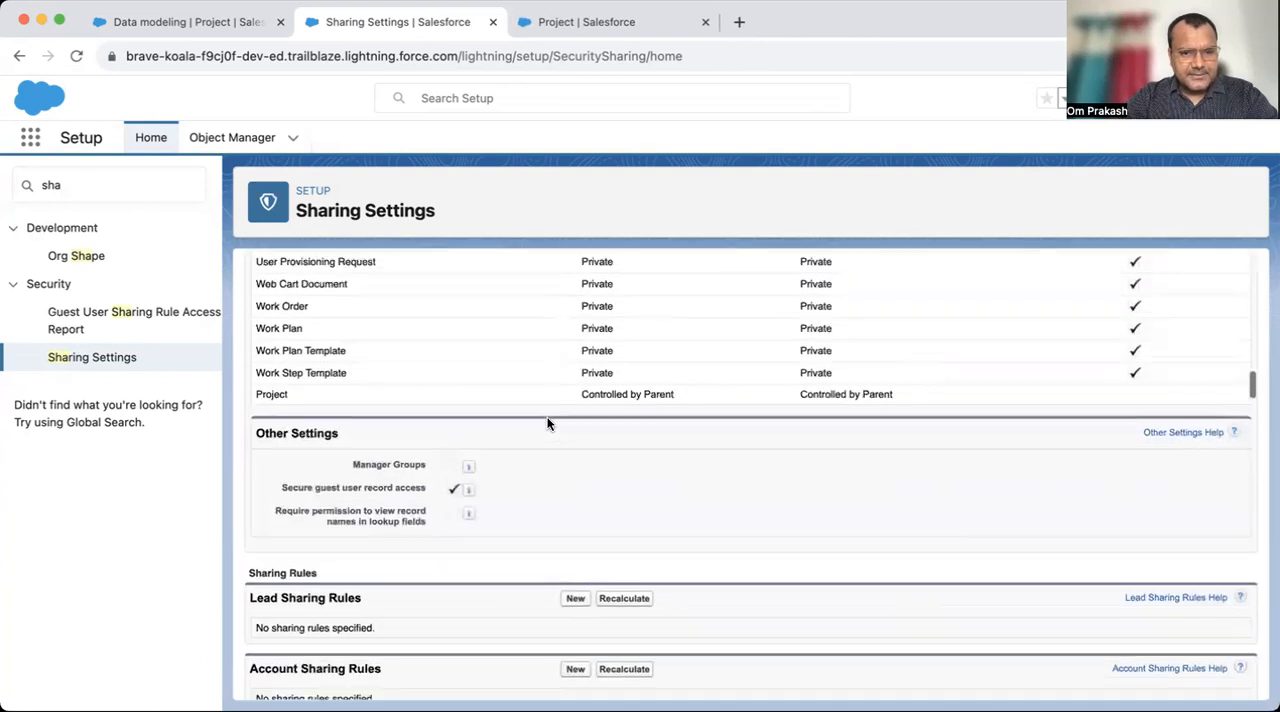
left_click_drag(579, 406, 691, 406)
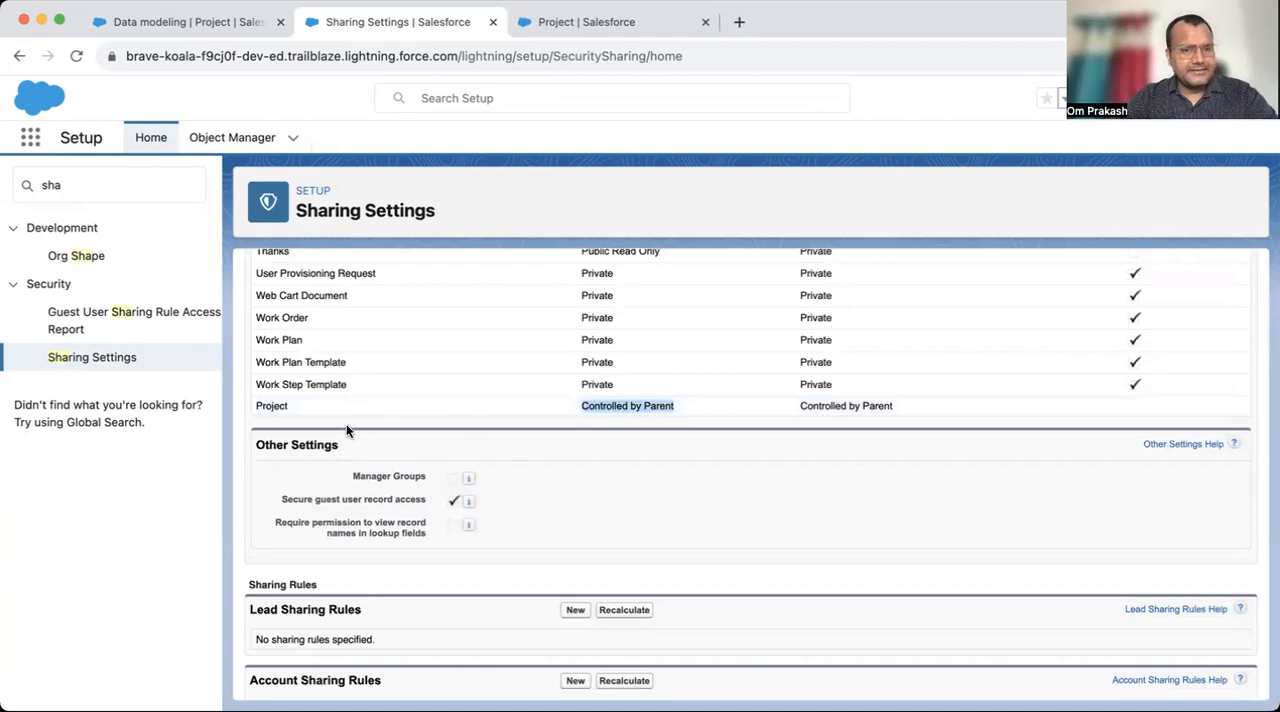
left_click(251, 403)
scroll(355, 404, "up", 5)
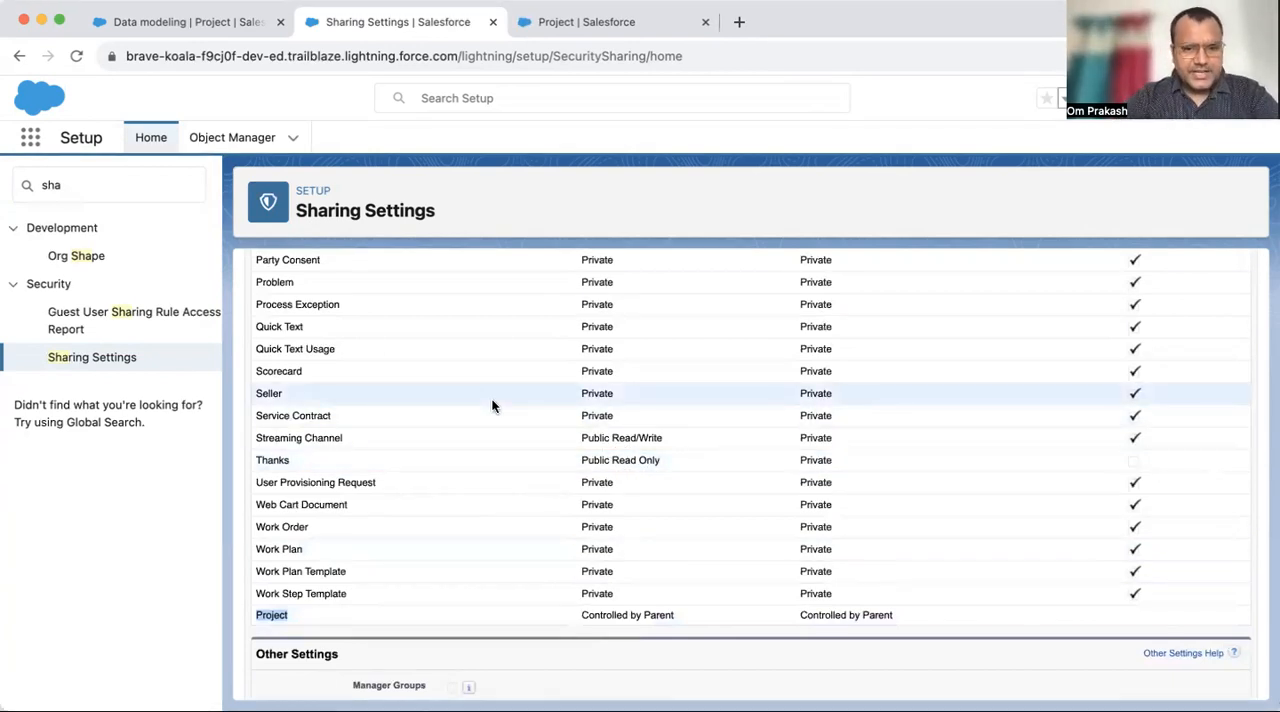
scroll(577, 443, "up", 10)
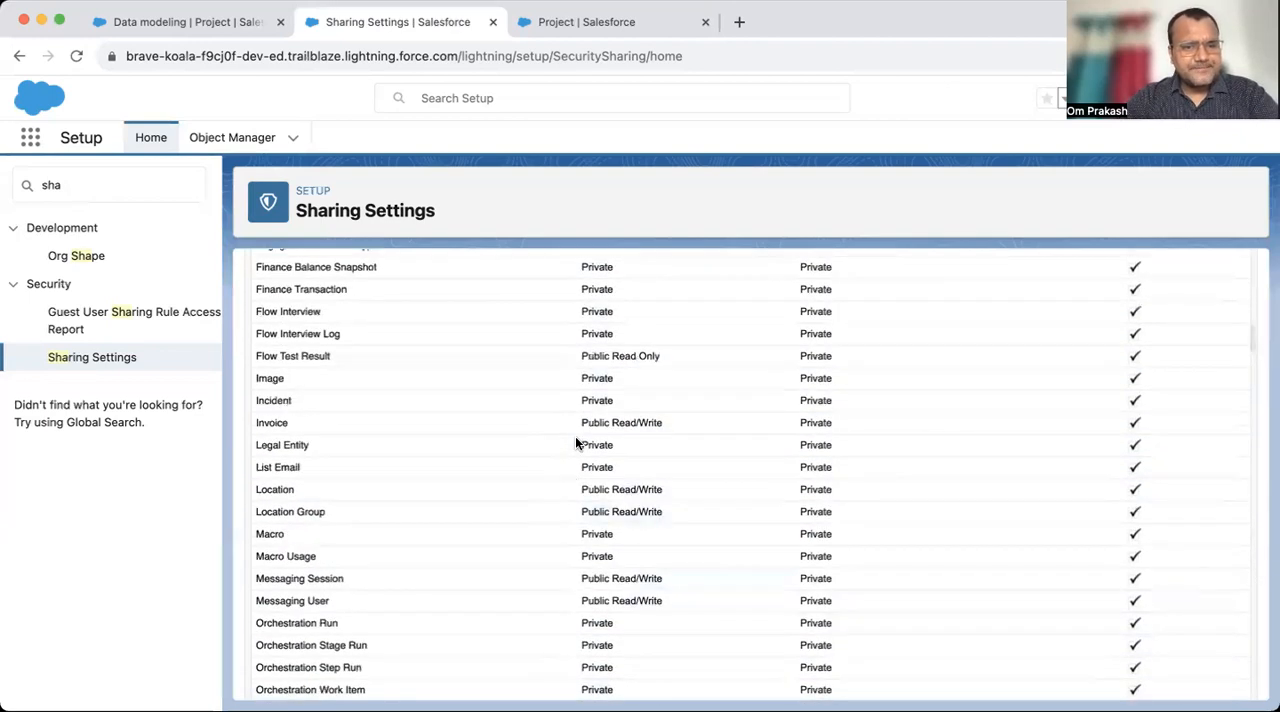
scroll(576, 440, "up", 8)
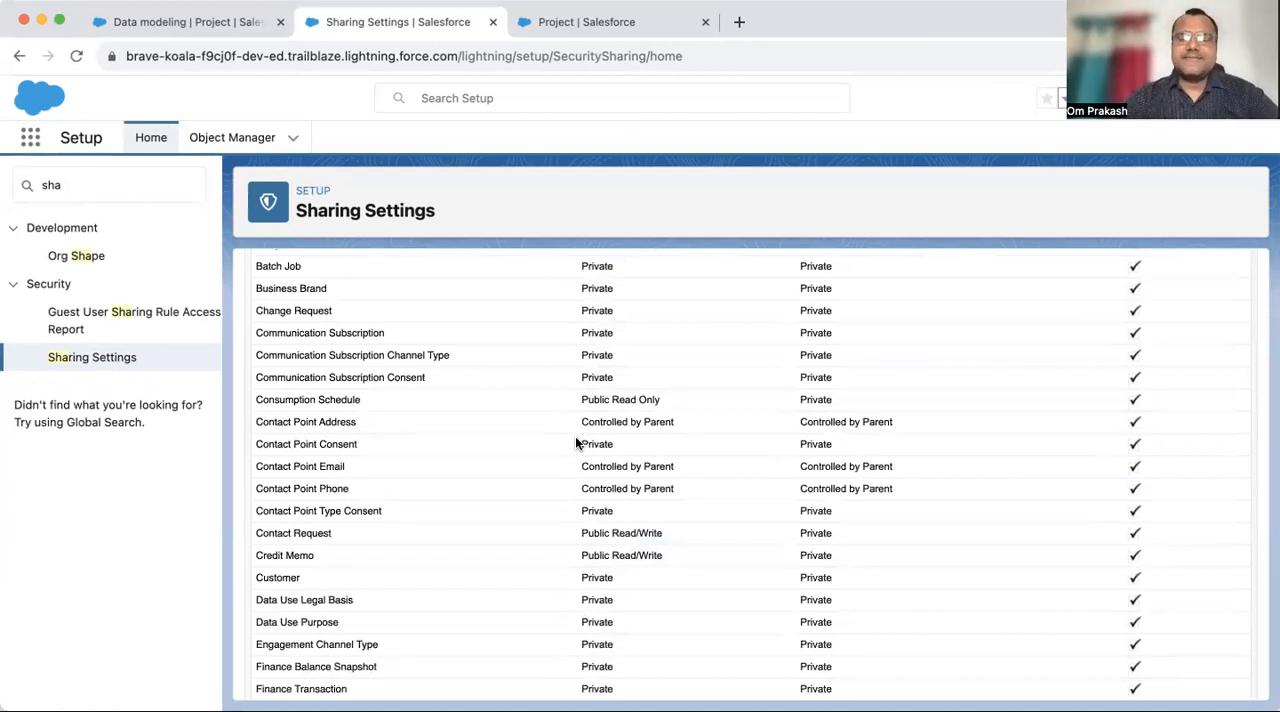
scroll(575, 436, "up", 10)
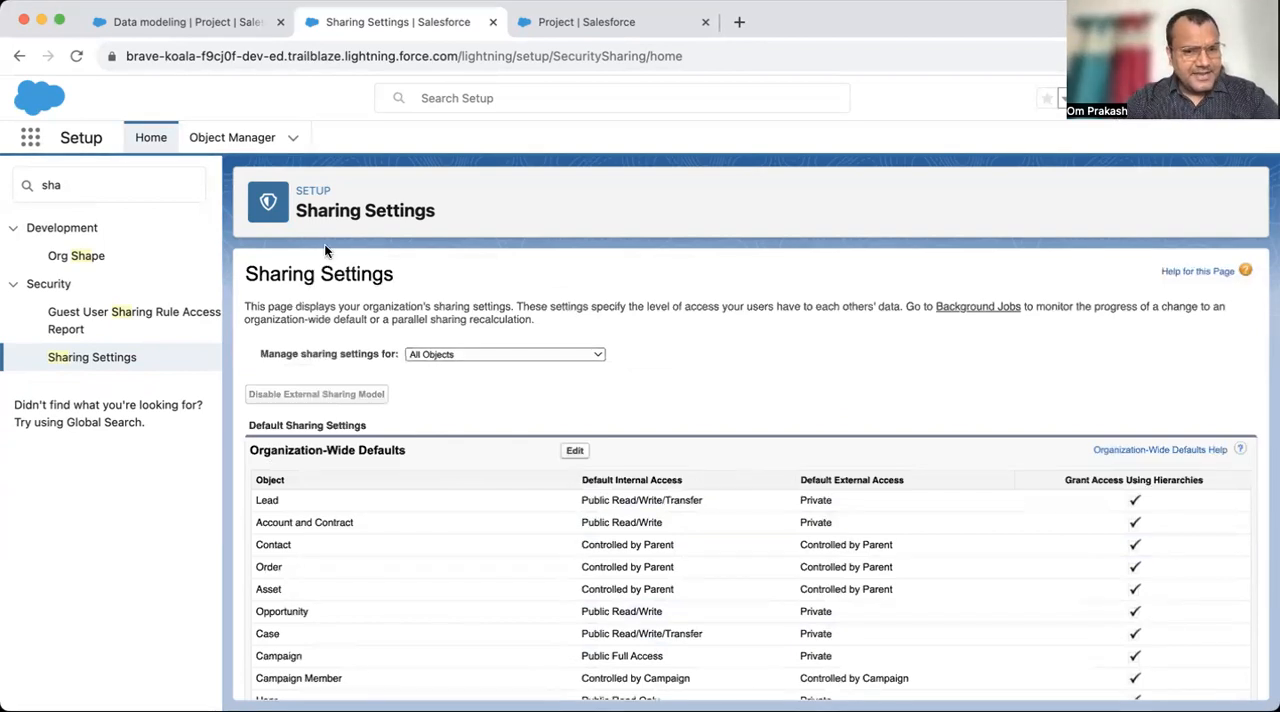
- Return to the Project object's field type descriptions and highlight the master-detail rule on ownership and sharing of detail records
left_click(159, 34)
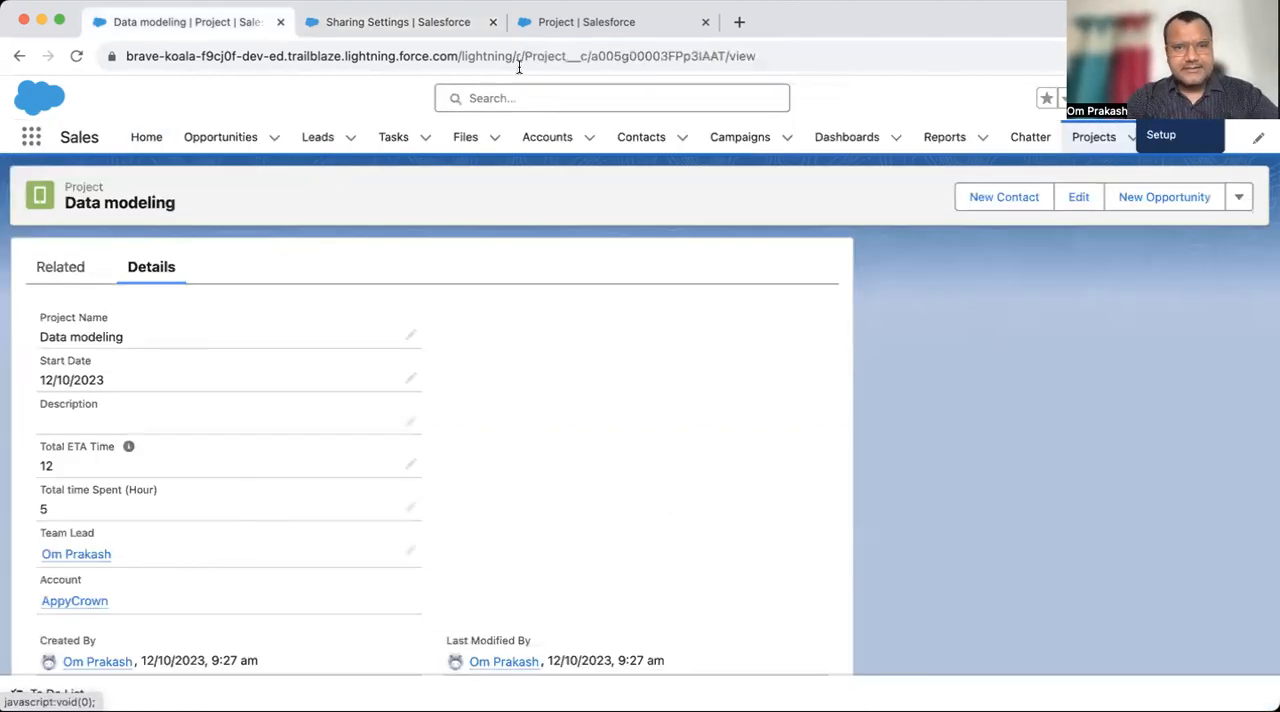
left_click(573, 24)
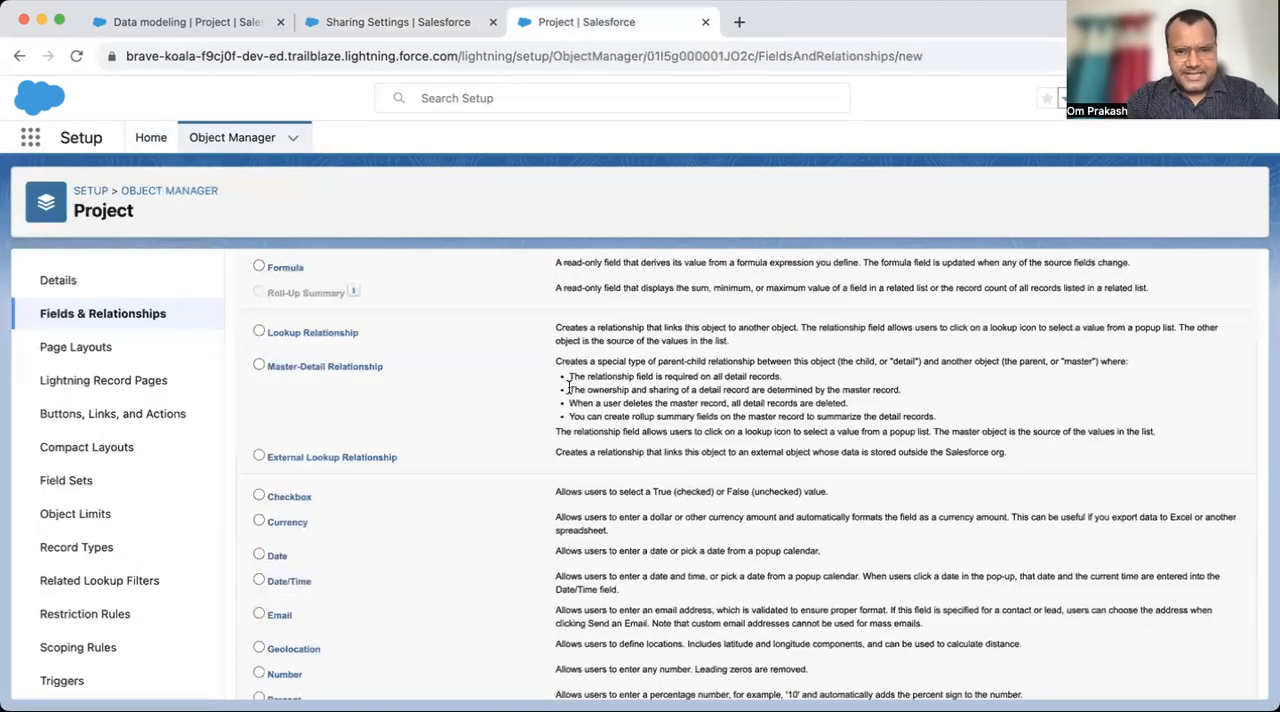
left_click_drag(568, 388, 932, 393)
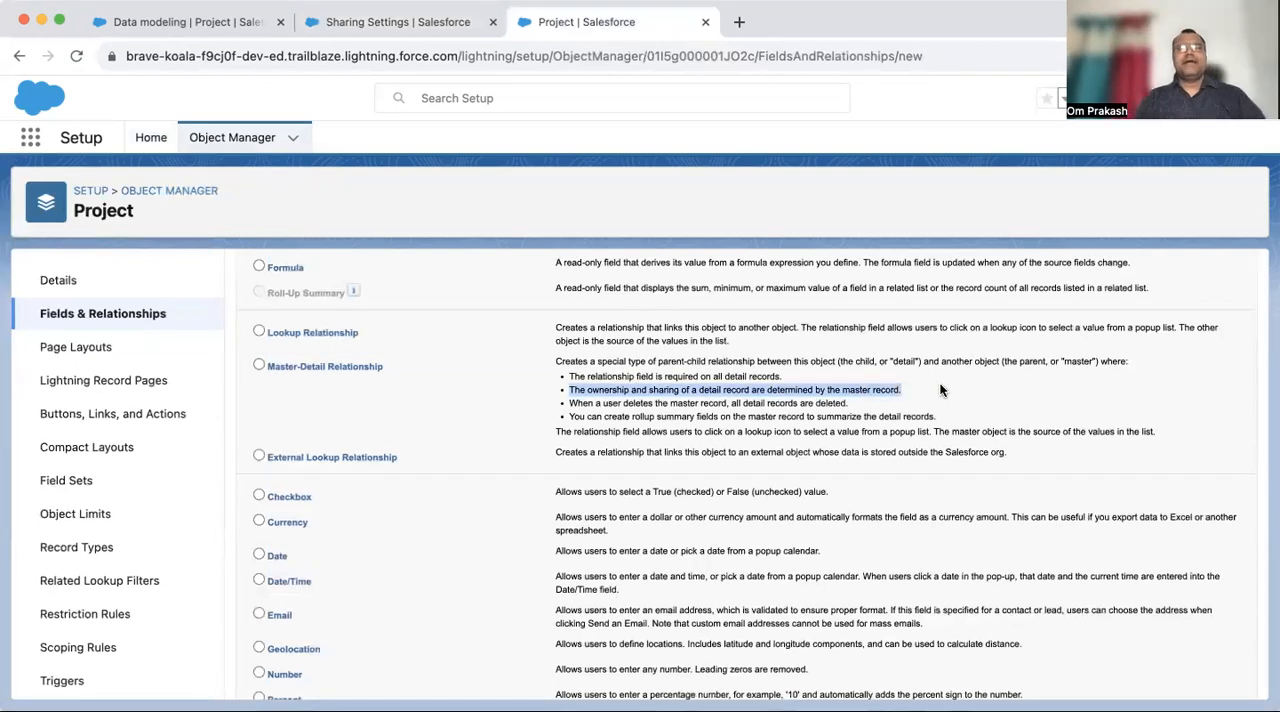
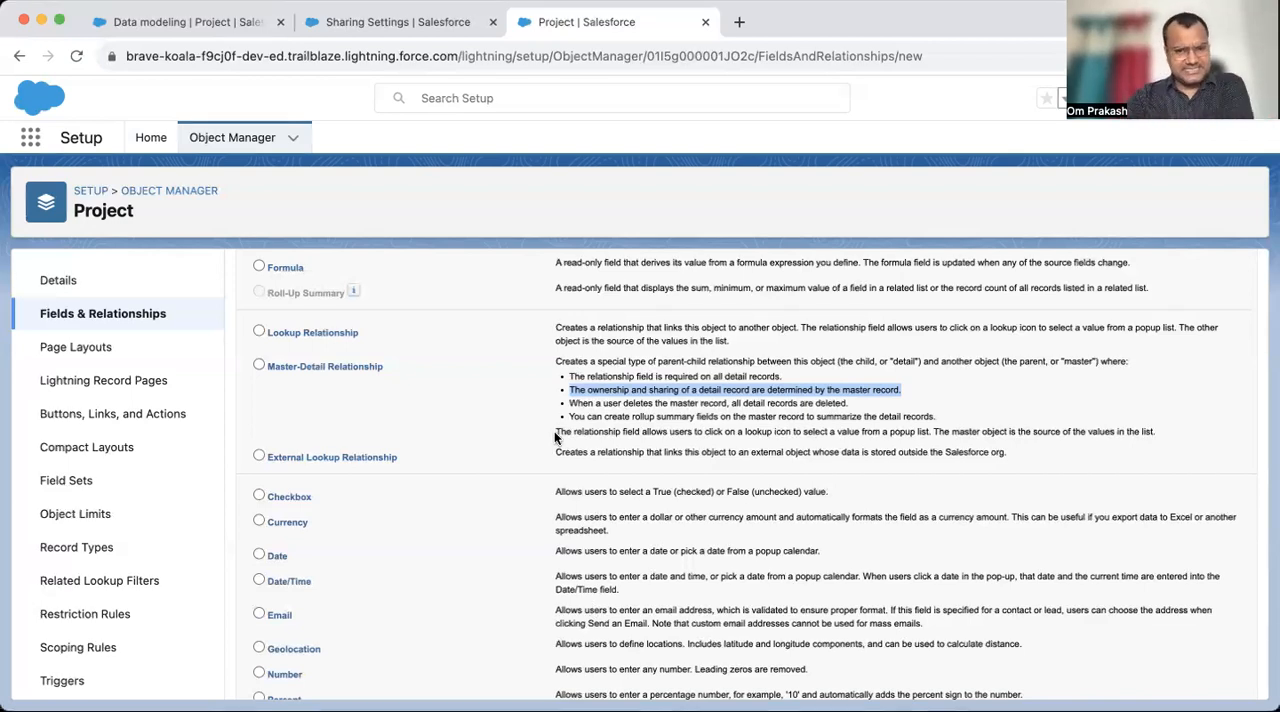
- Highlight the master-detail rule on deleting detail records with their master, and open the row actions of the first contact in the Contacts list
left_click(574, 401)
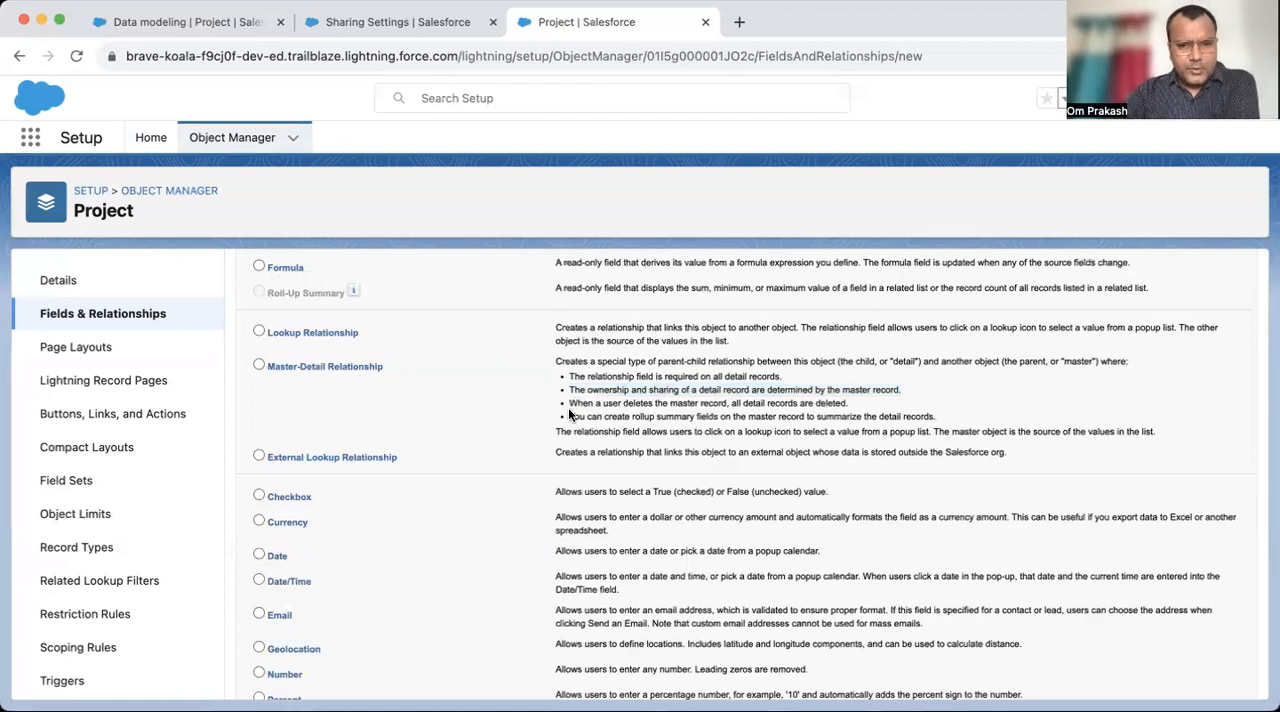
left_click_drag(572, 401, 848, 404)
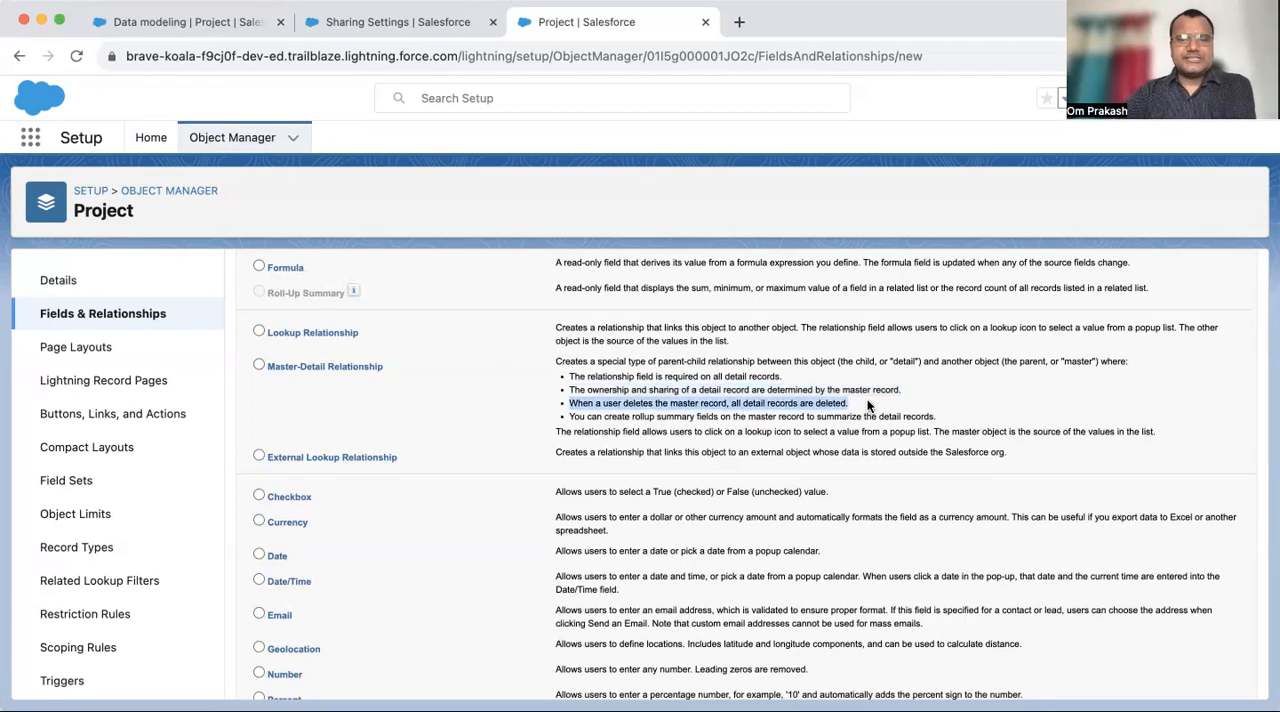
left_click(196, 21)
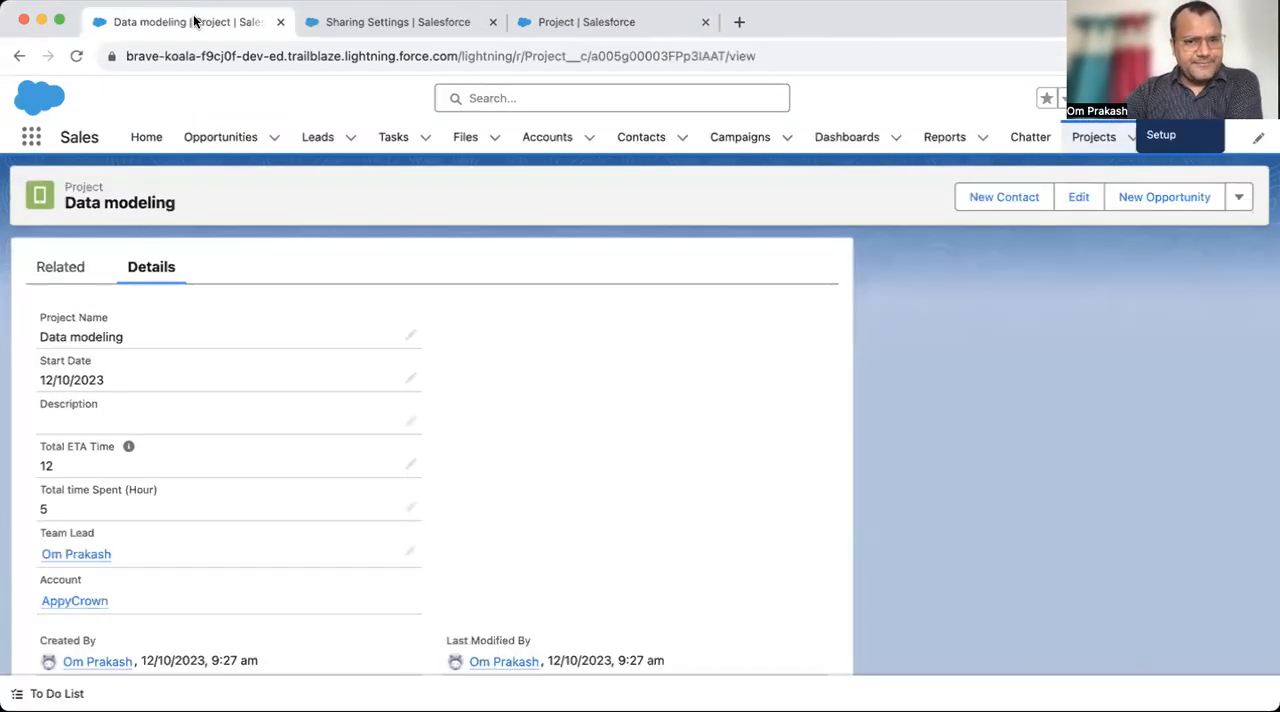
left_click(640, 138)
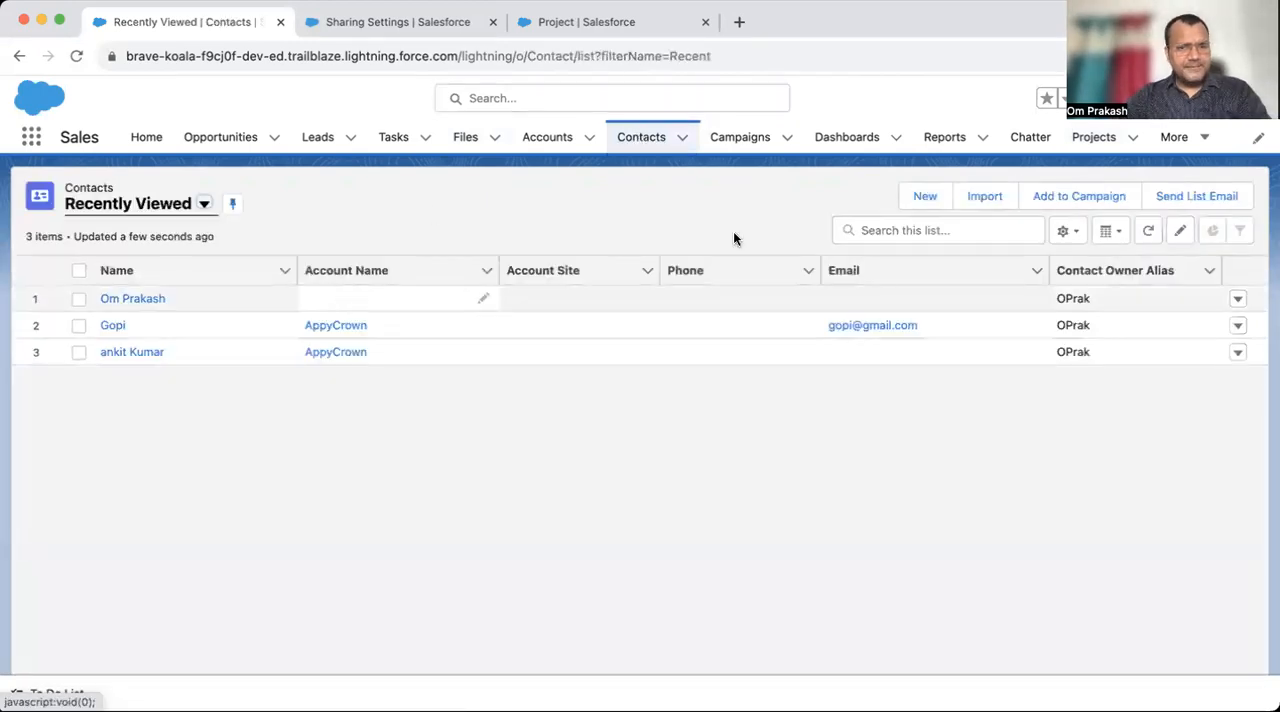
left_click(1238, 300)
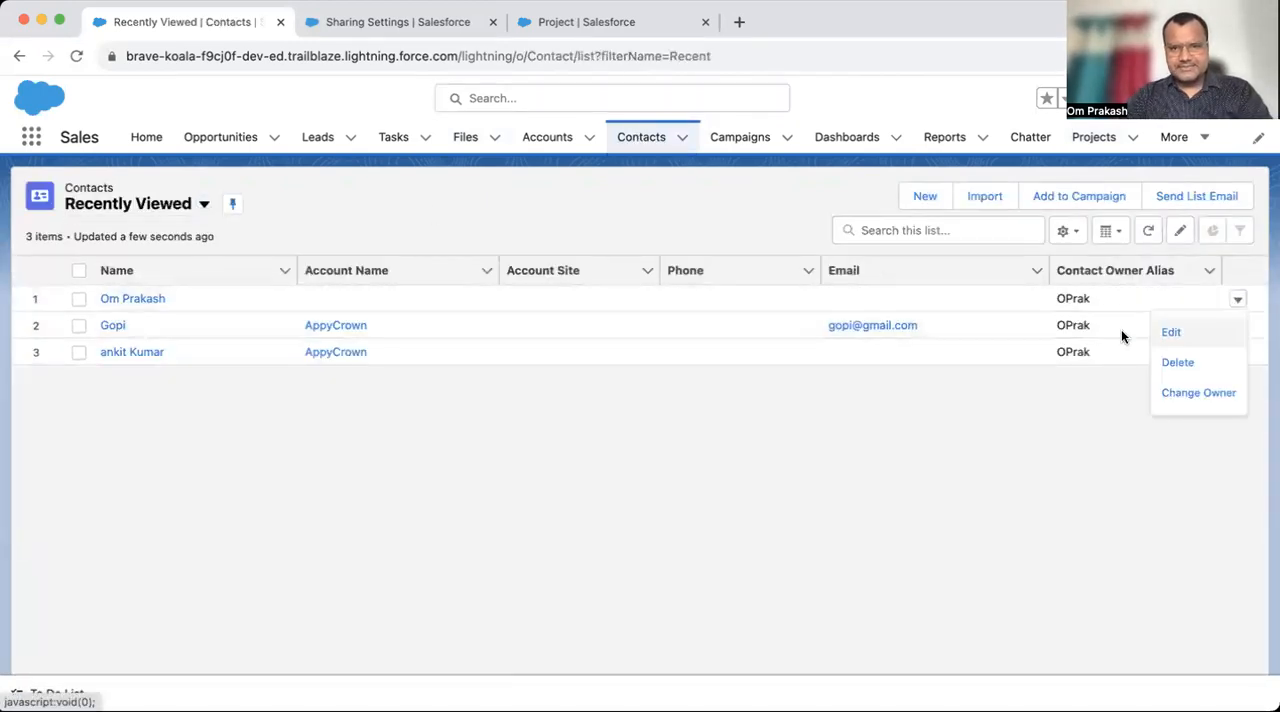
- Open the Projects list in a separate browser tab and examine the Team Lead and Account fields of the Data modeling record
left_click(598, 21)
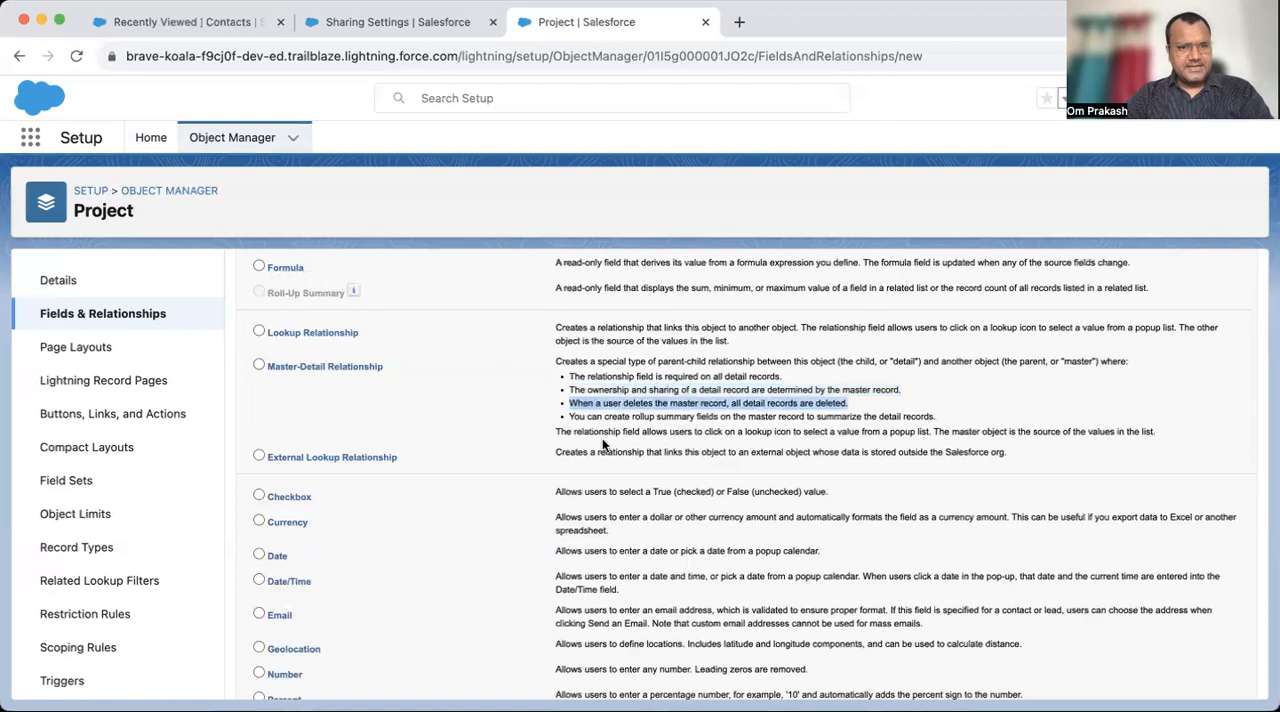
left_click(432, 22)
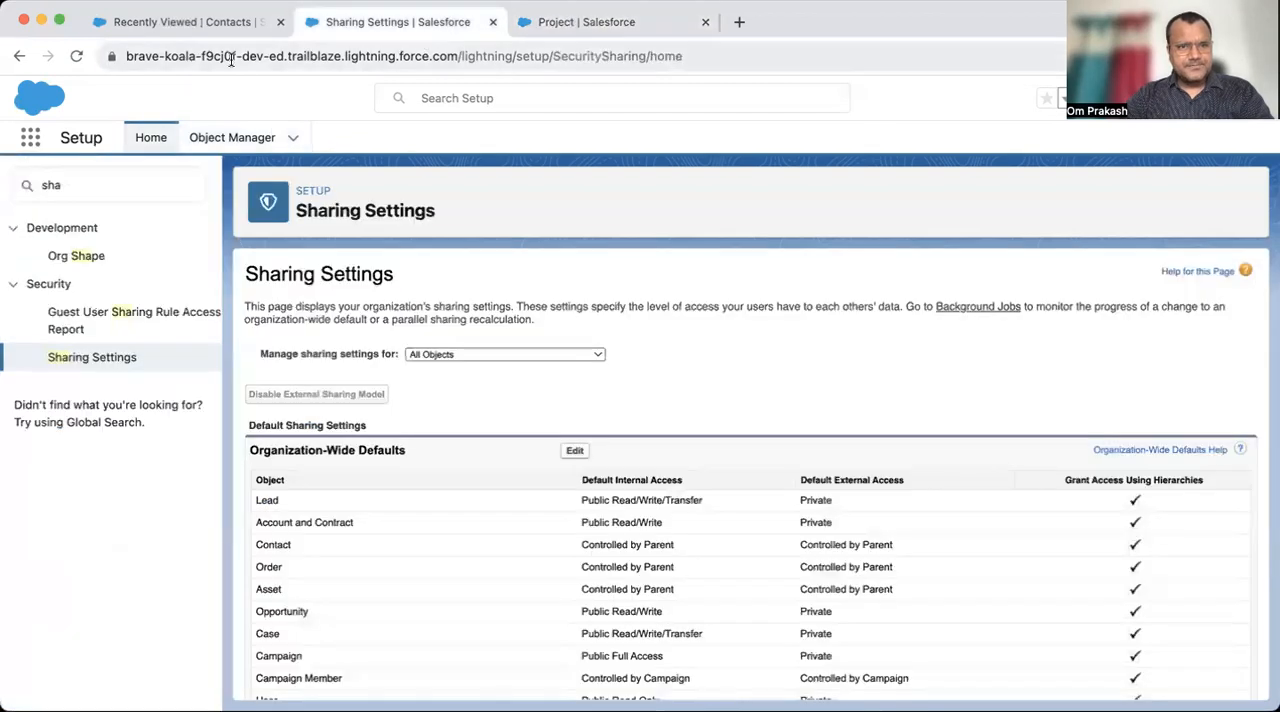
left_click(195, 21)
left_click(1080, 140, "super")
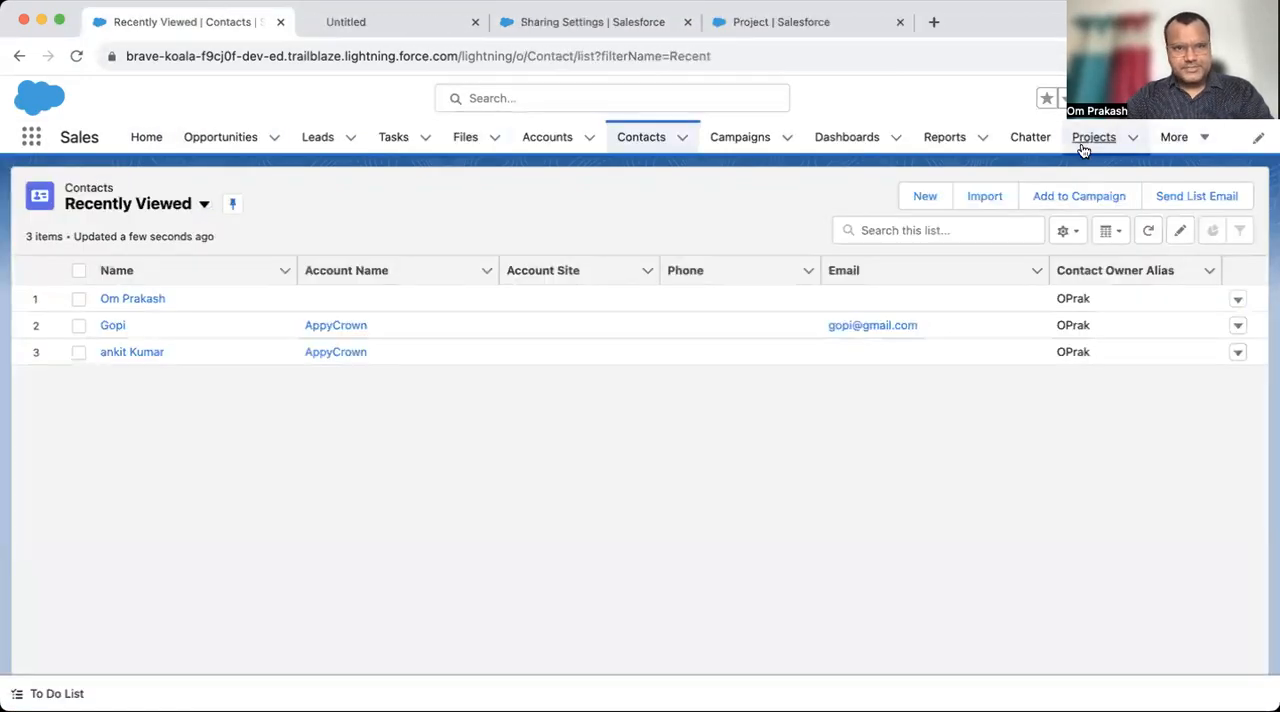
left_click(390, 36)
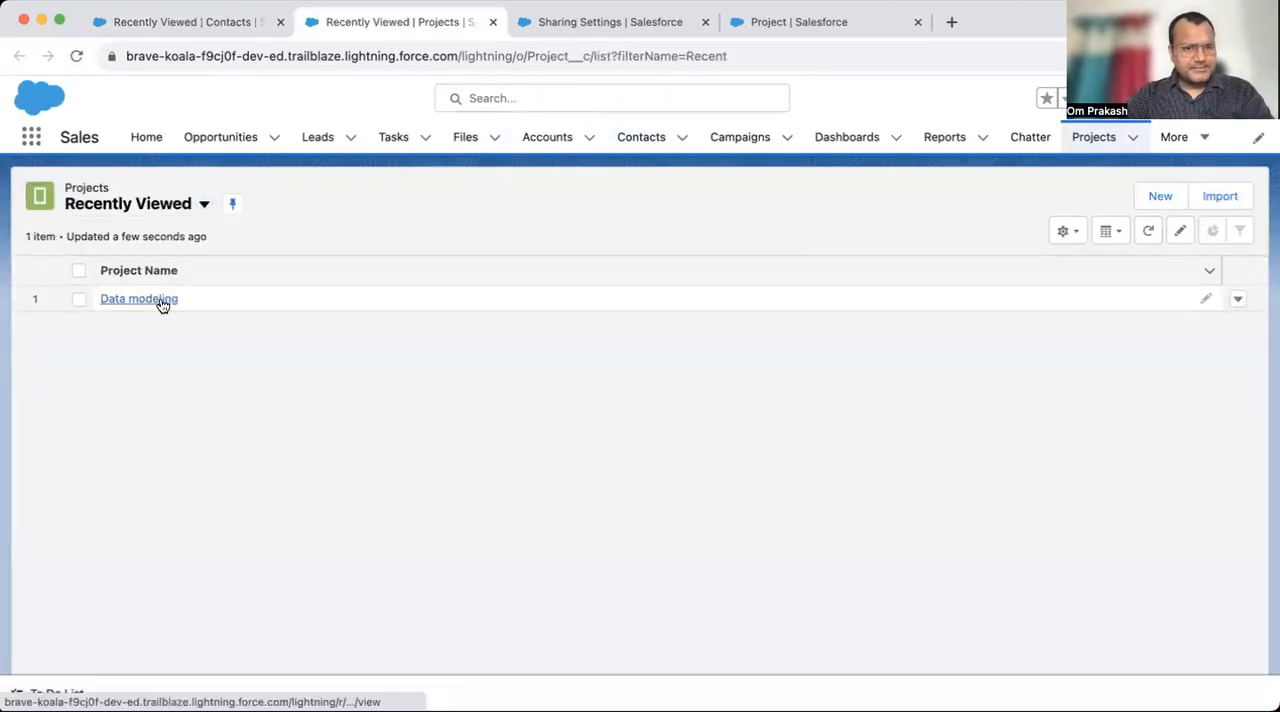
left_click(160, 300)
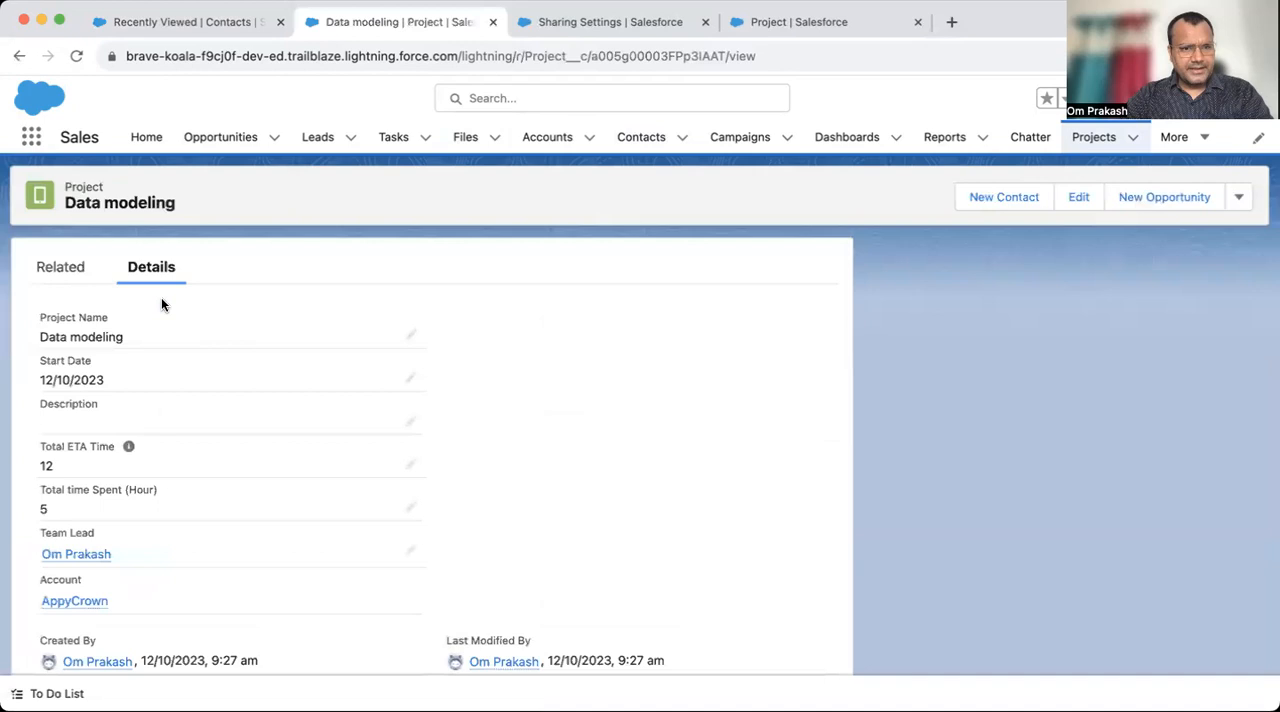
scroll(283, 583, "down", 1)
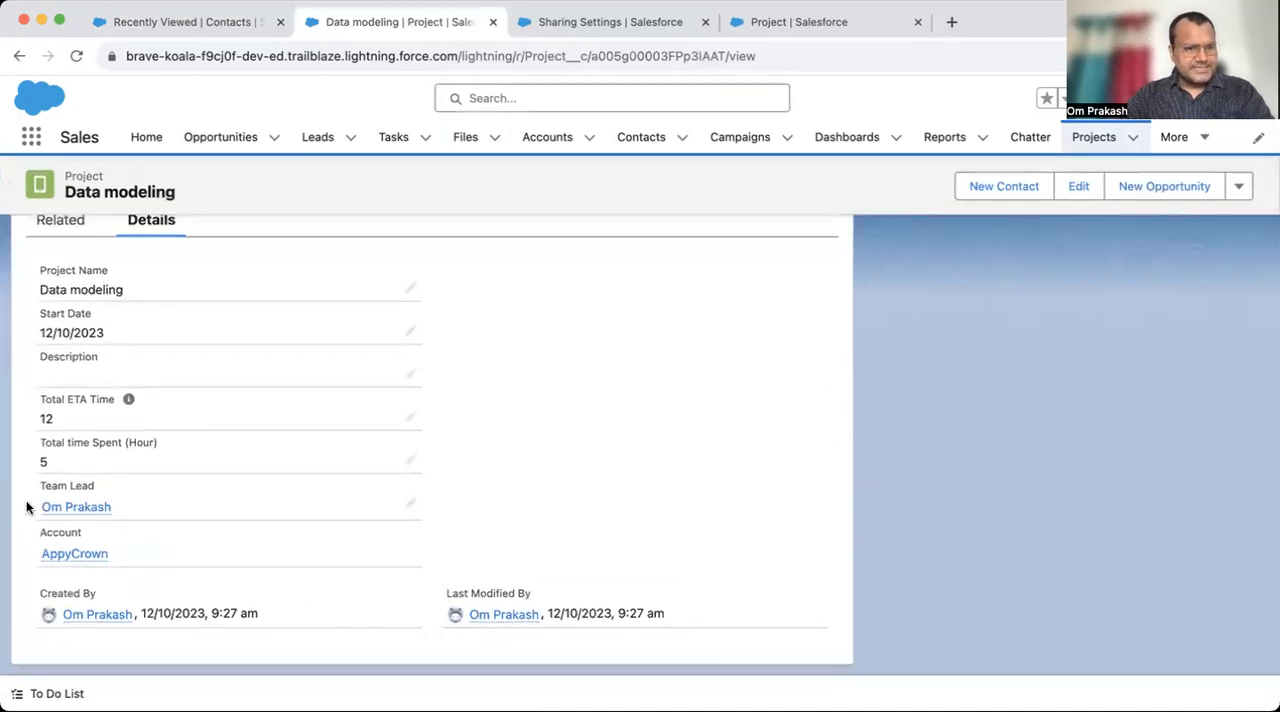
- Delete the contact assigned as the project's team lead from the recently viewed contacts
left_click(180, 22)
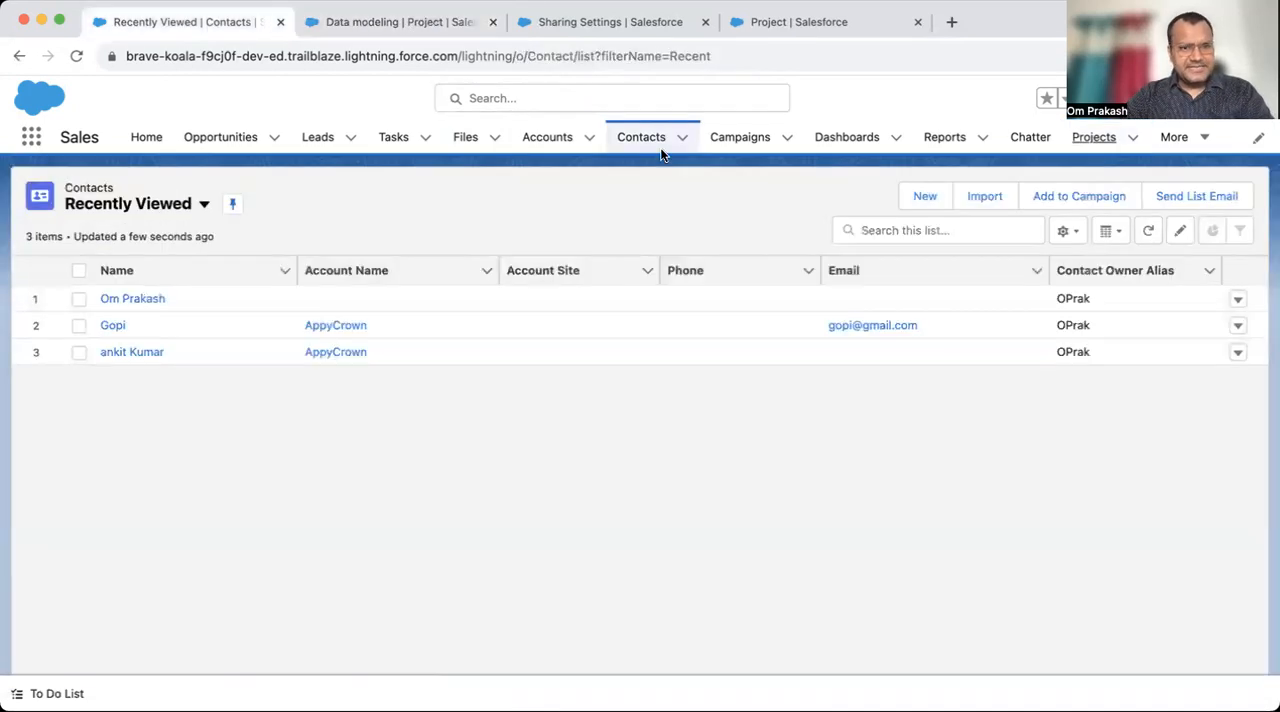
left_click(1238, 298)
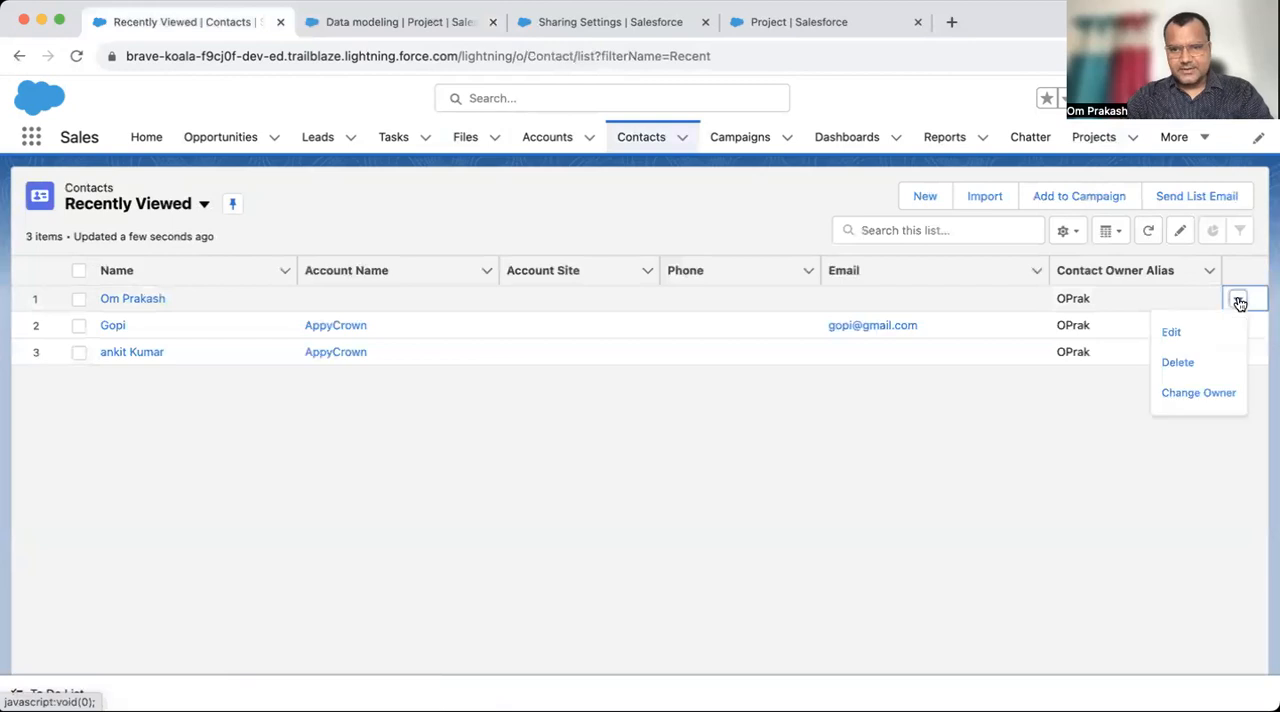
left_click(1174, 365)
left_click(893, 427)
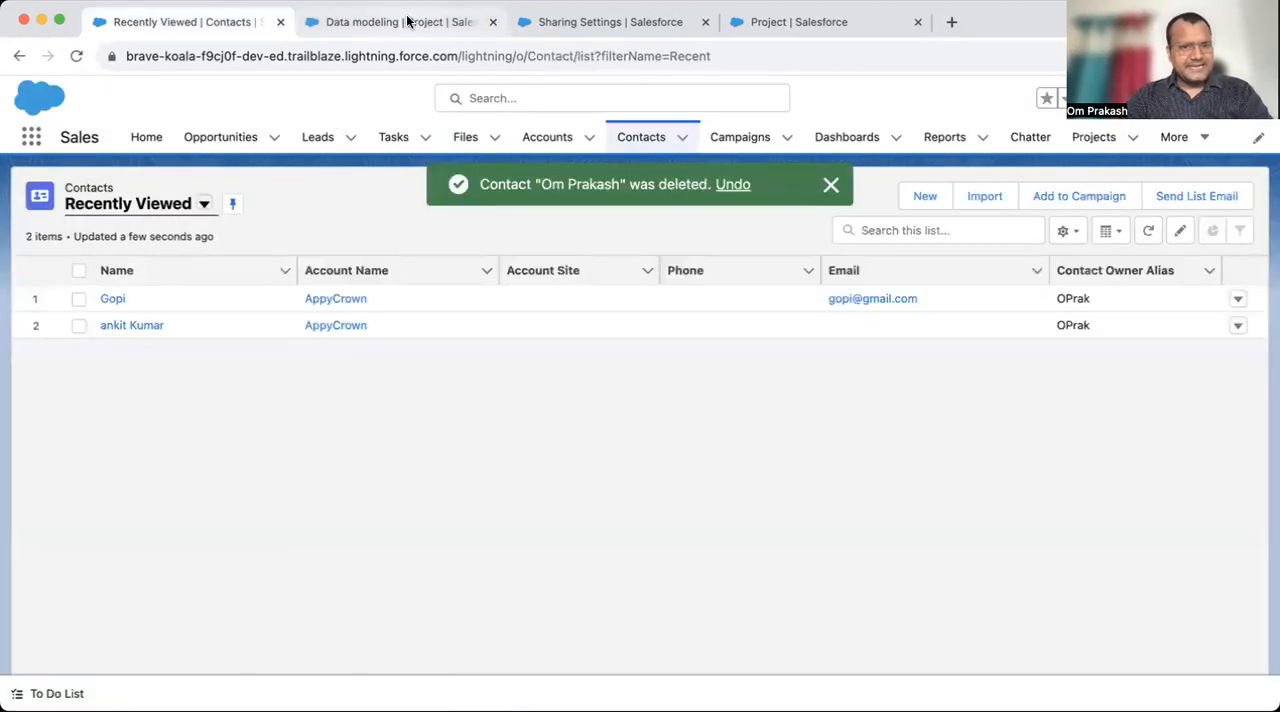
- Reload the Data modeling project record and examine its Team Lead field, including in edit mode, without saving changes
left_click(410, 22)
left_click(409, 56)
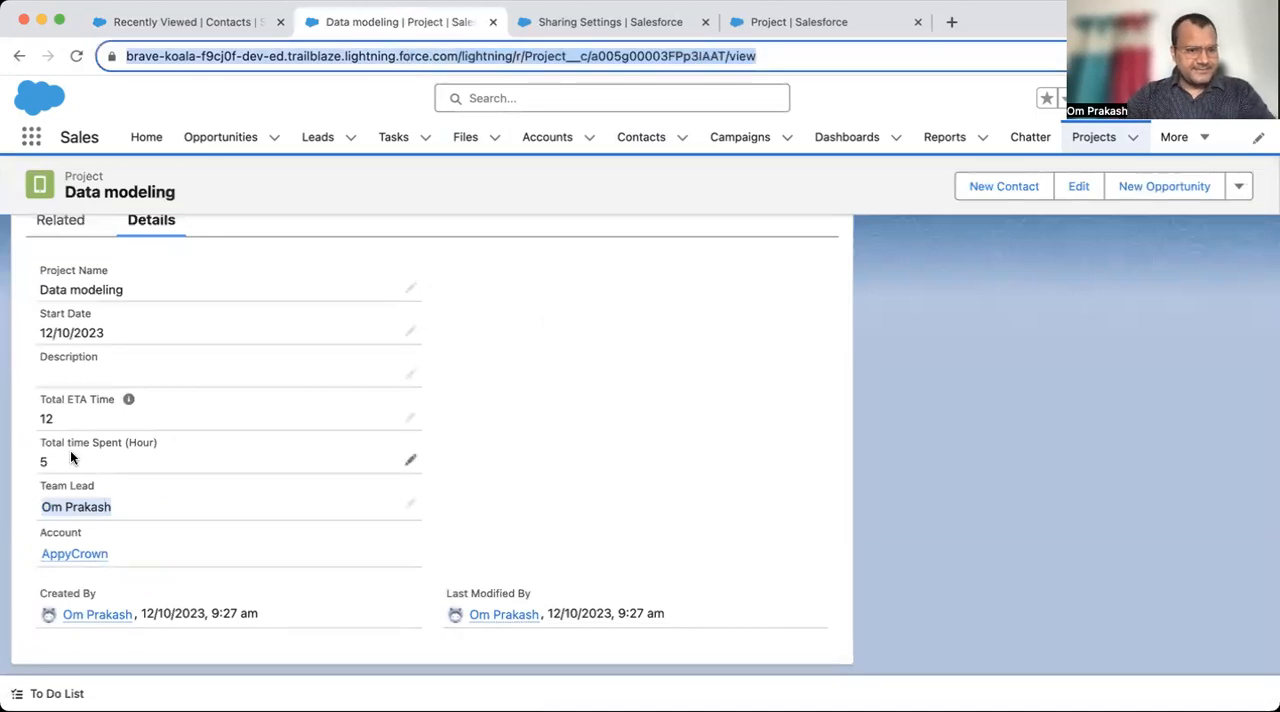
key("Return")
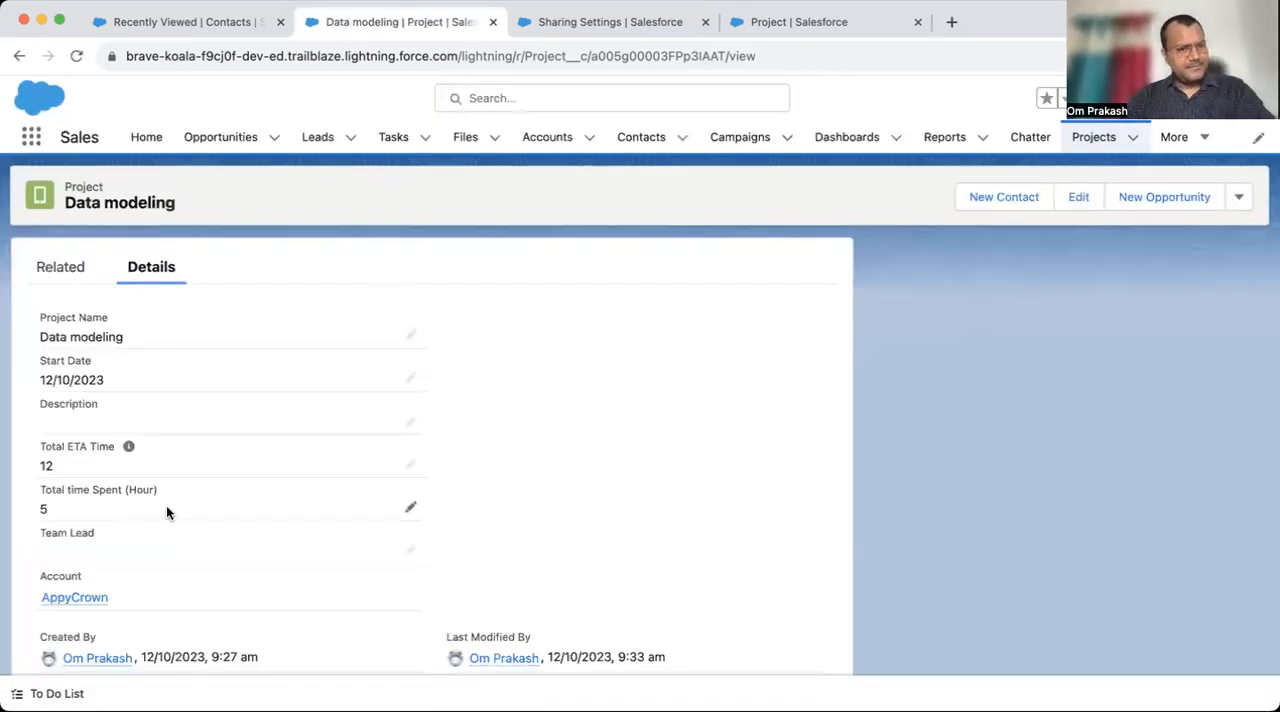
left_click(410, 550)
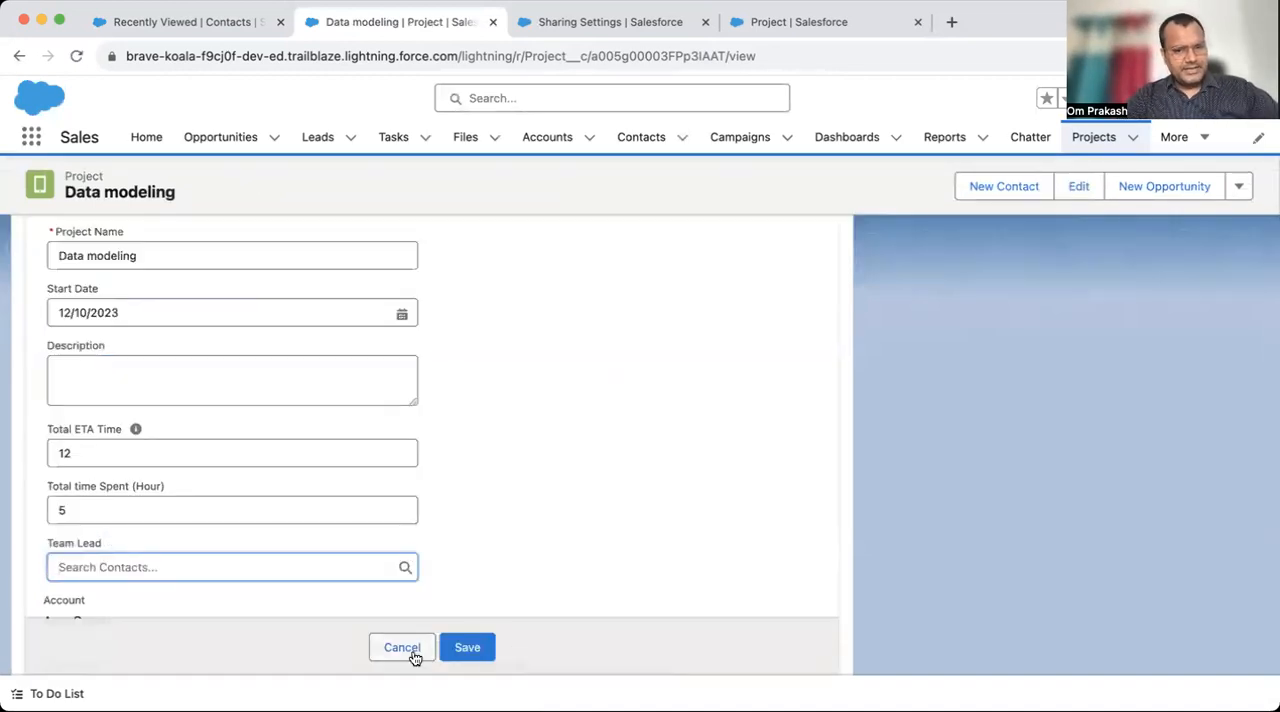
left_click(412, 650)
- Try to delete the AppyCrown account from the recently viewed accounts
left_click(200, 22)
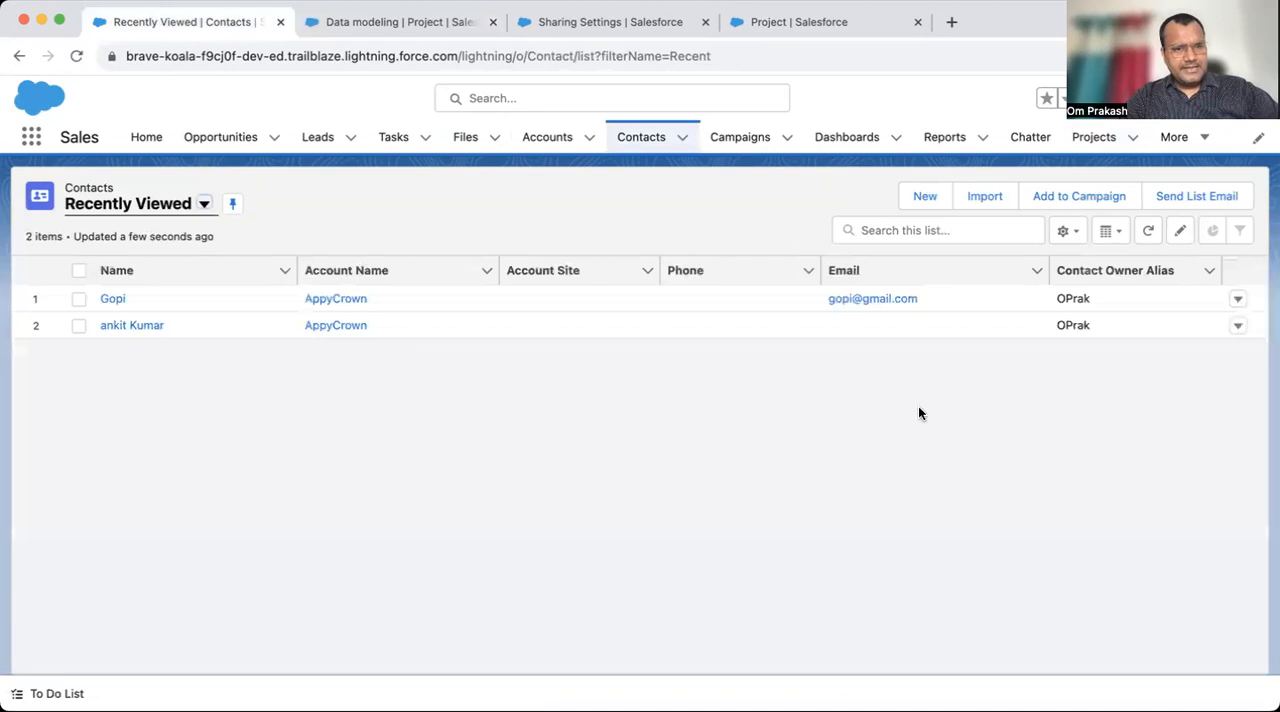
left_click(547, 138)
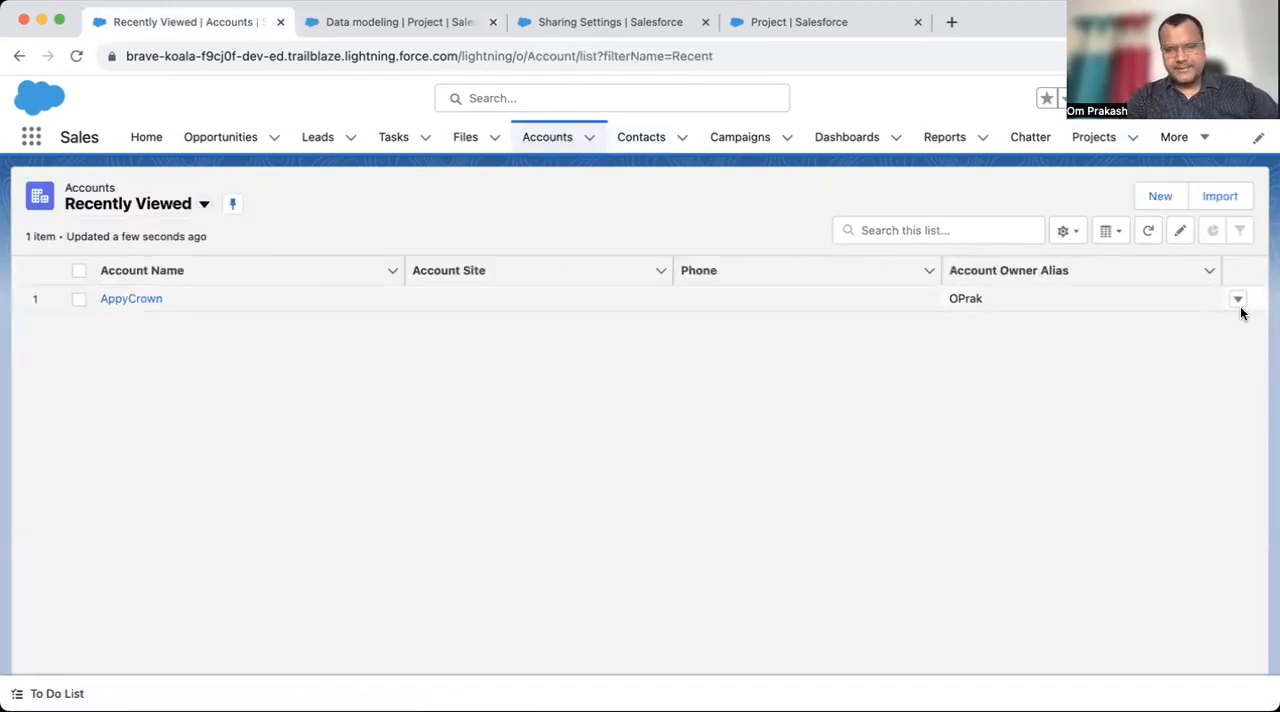
left_click(1237, 300)
left_click(1190, 362)
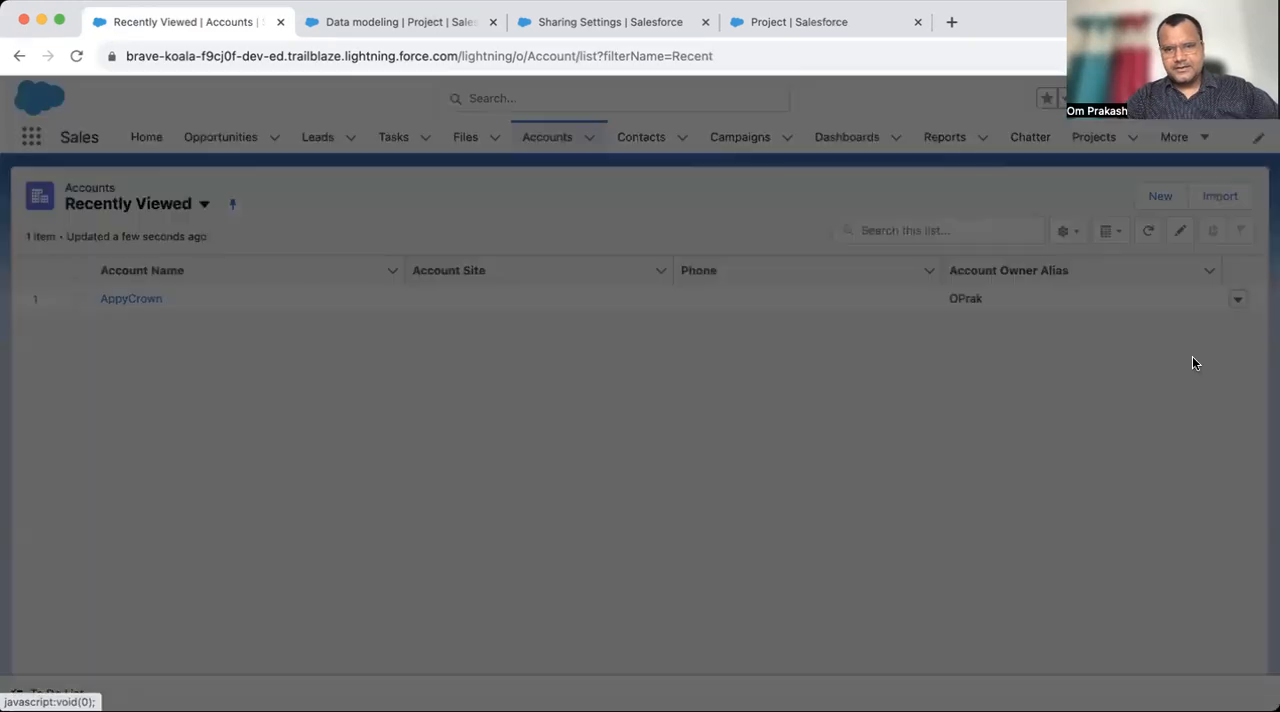
left_click(876, 434)
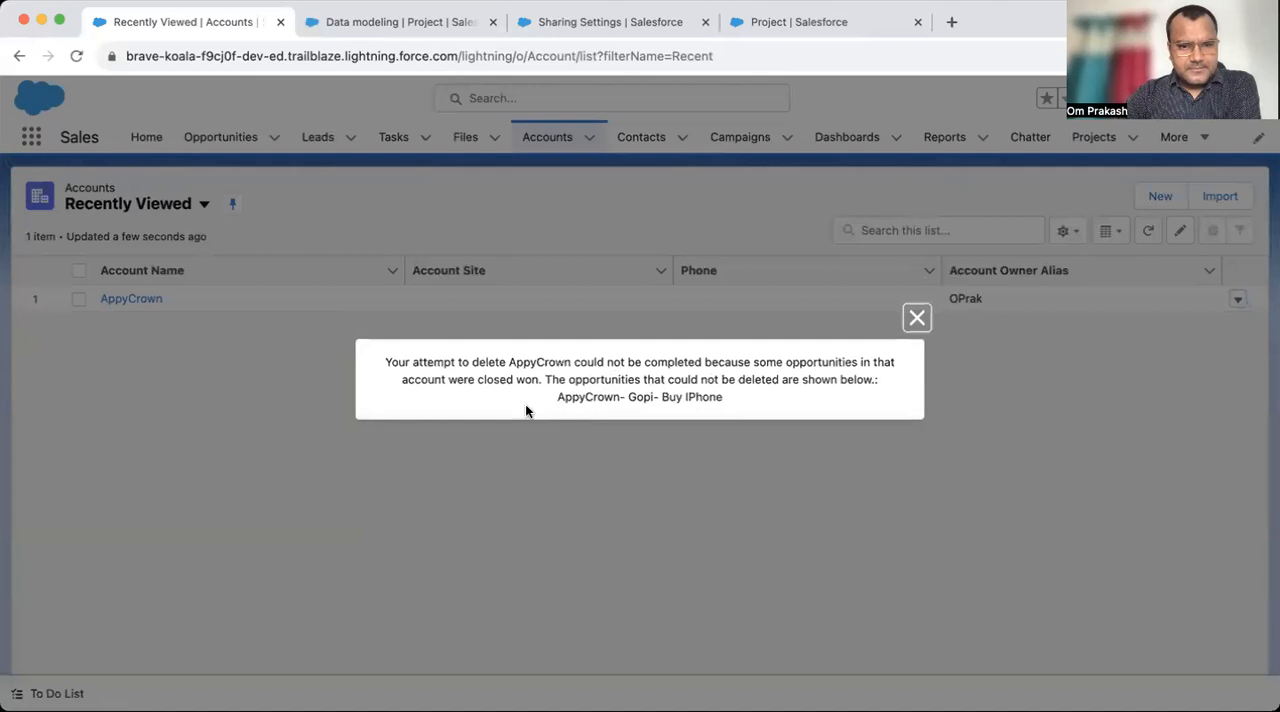
left_click(917, 318)
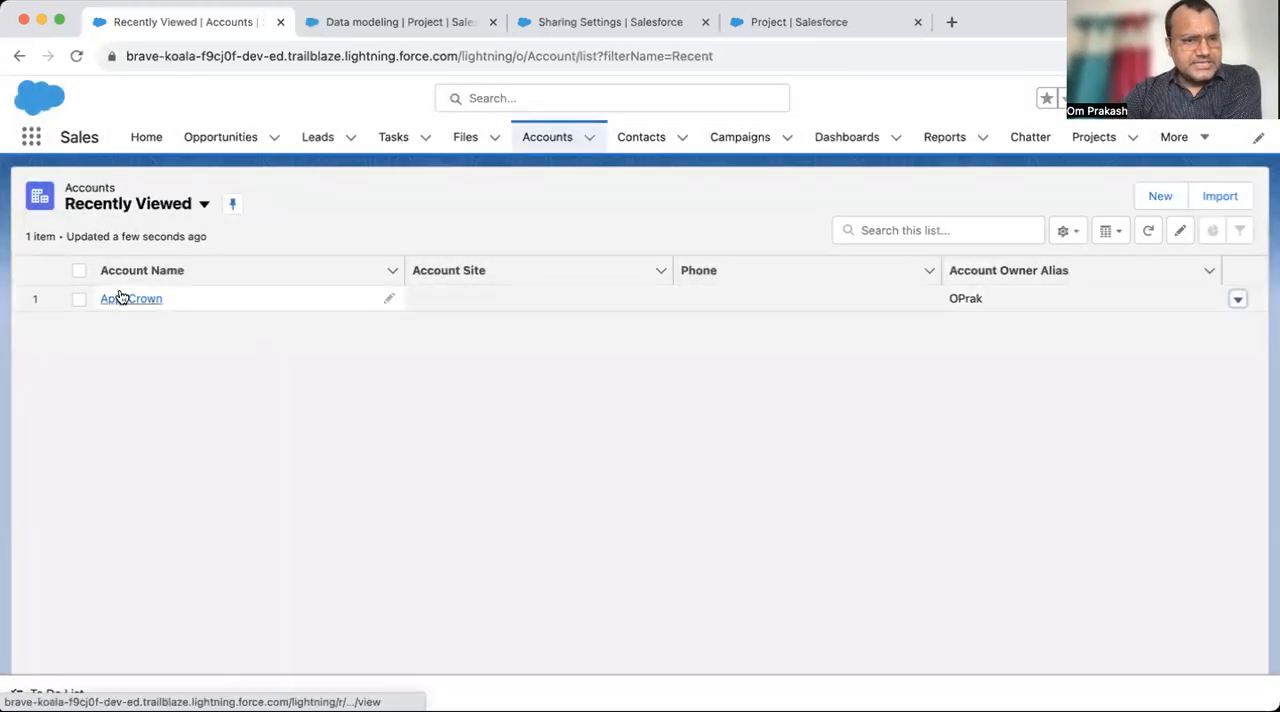
- Open the AppyCrown account and delete its related Closed Won opportunity for buying an iPhone
left_click(127, 298)
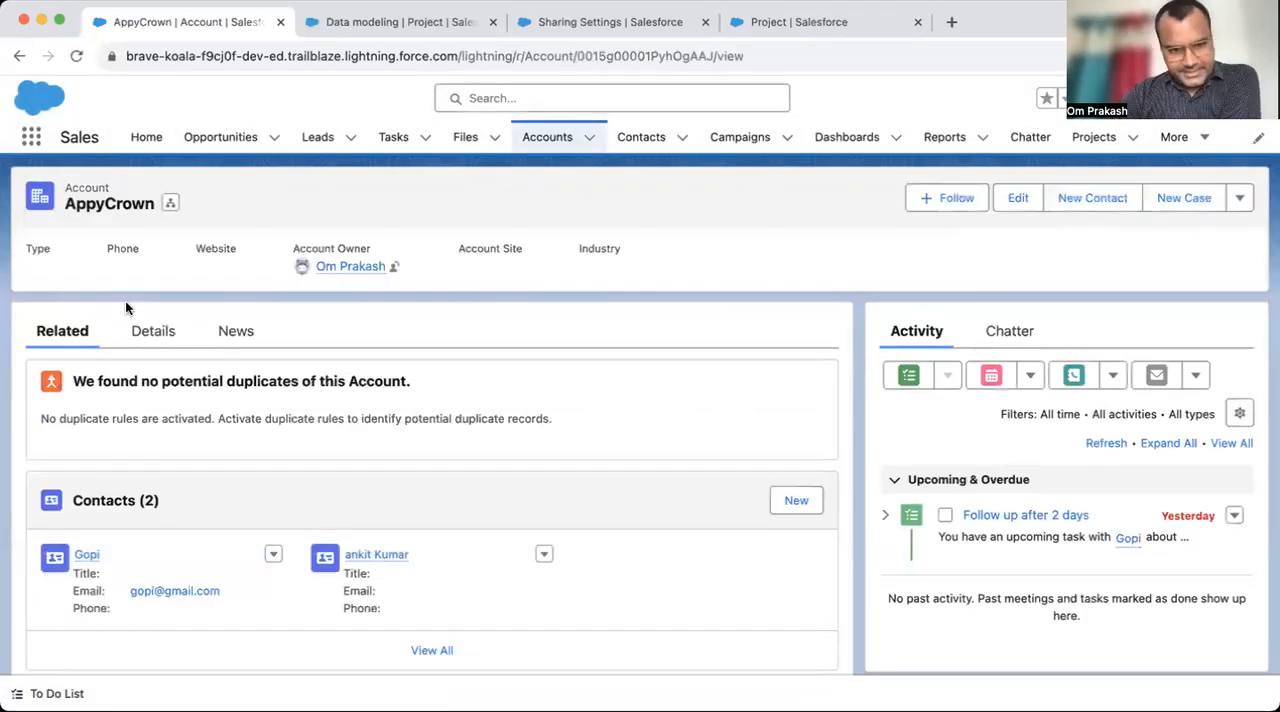
scroll(202, 468, "down", 5)
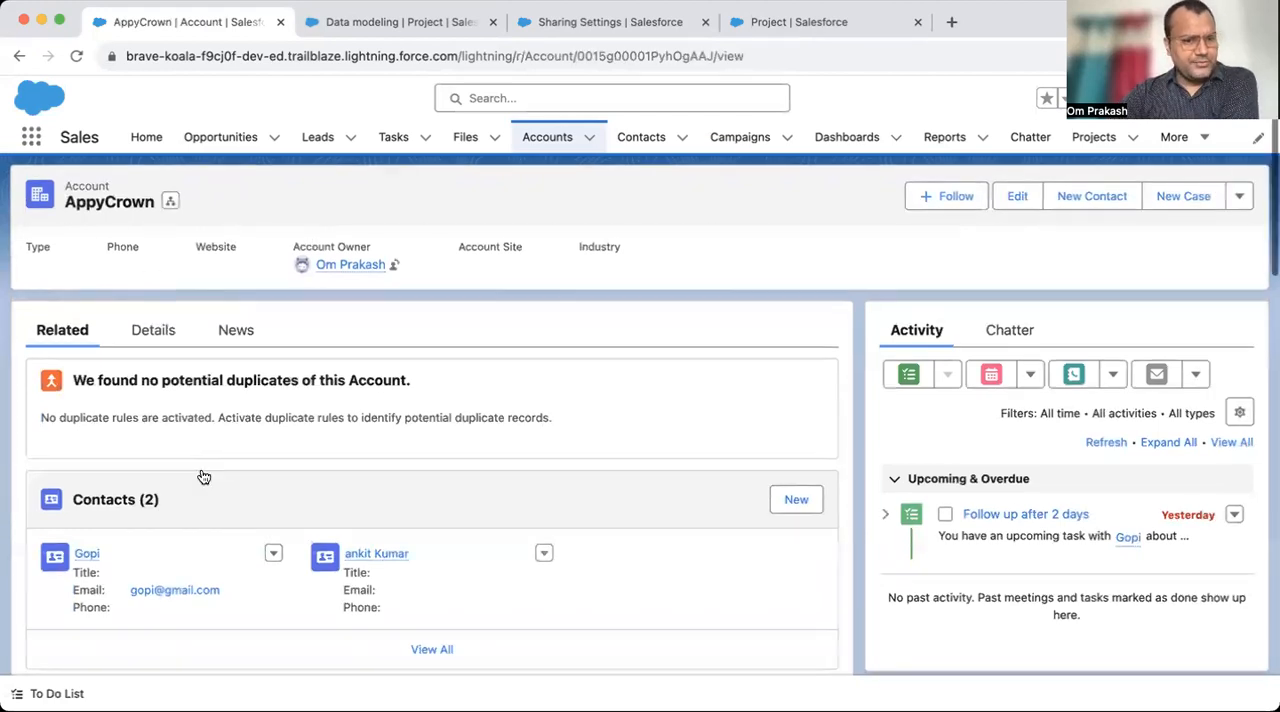
left_click(273, 403)
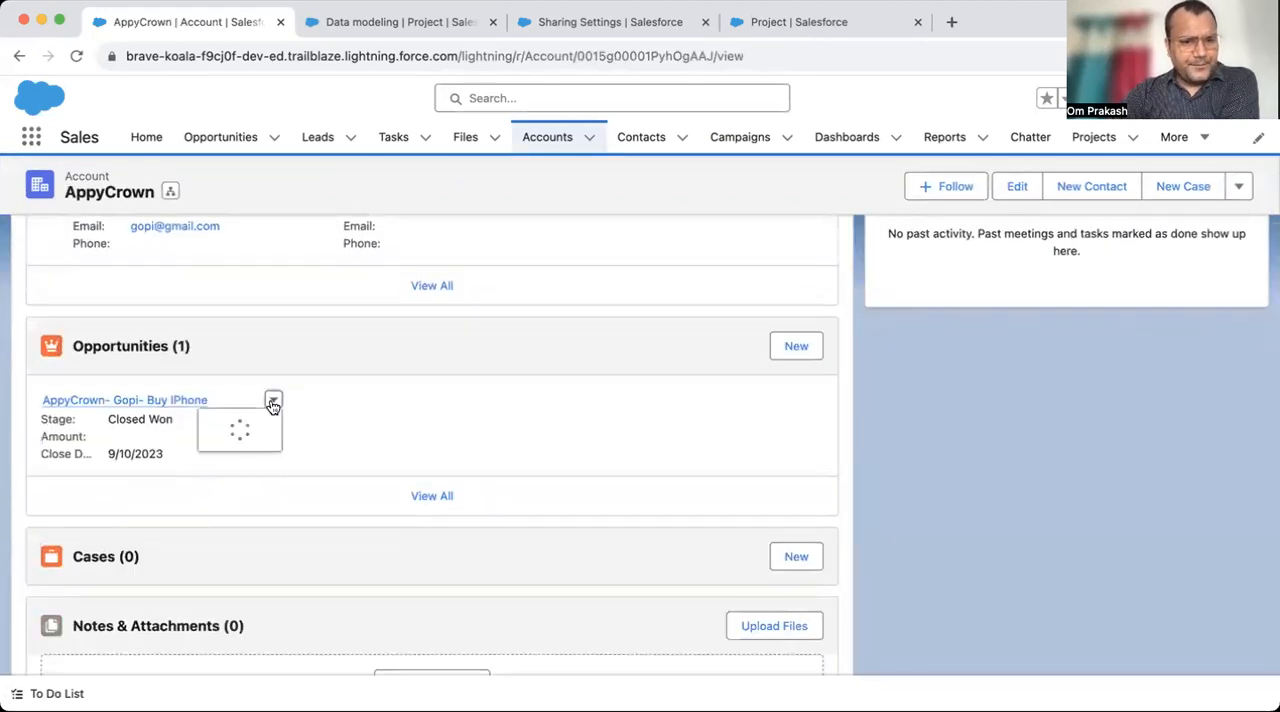
left_click(291, 461)
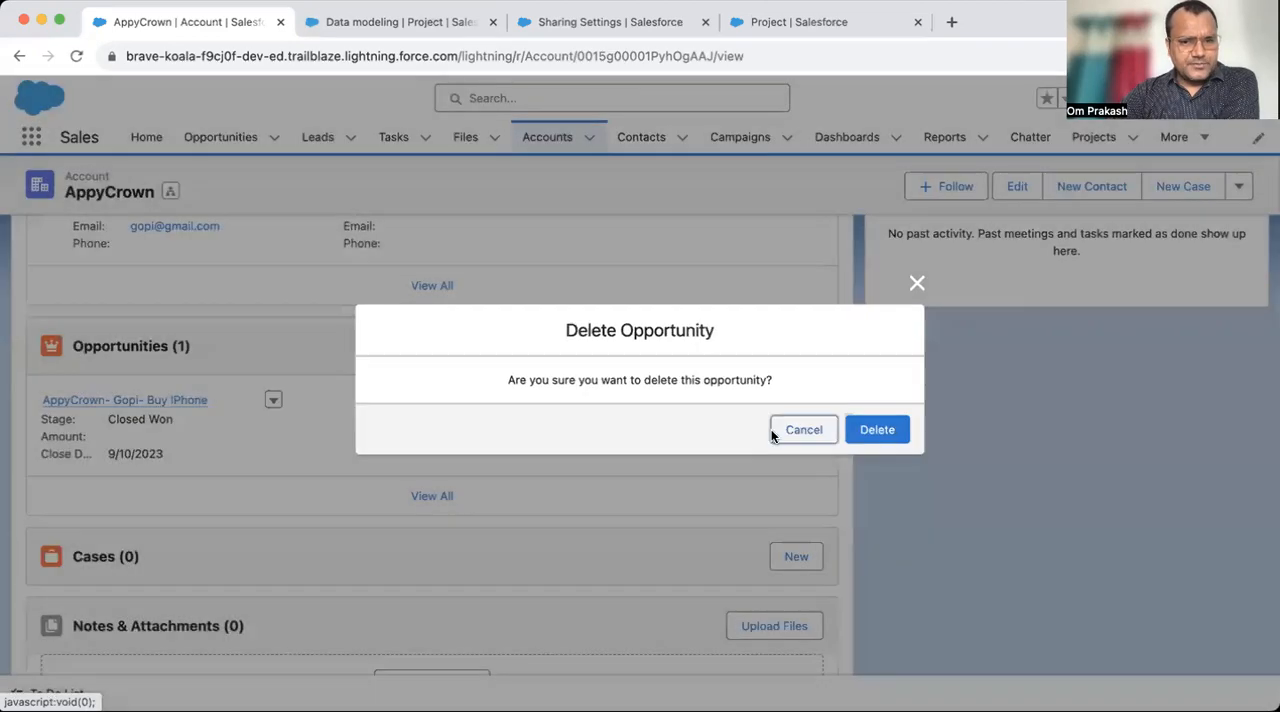
left_click(897, 433)
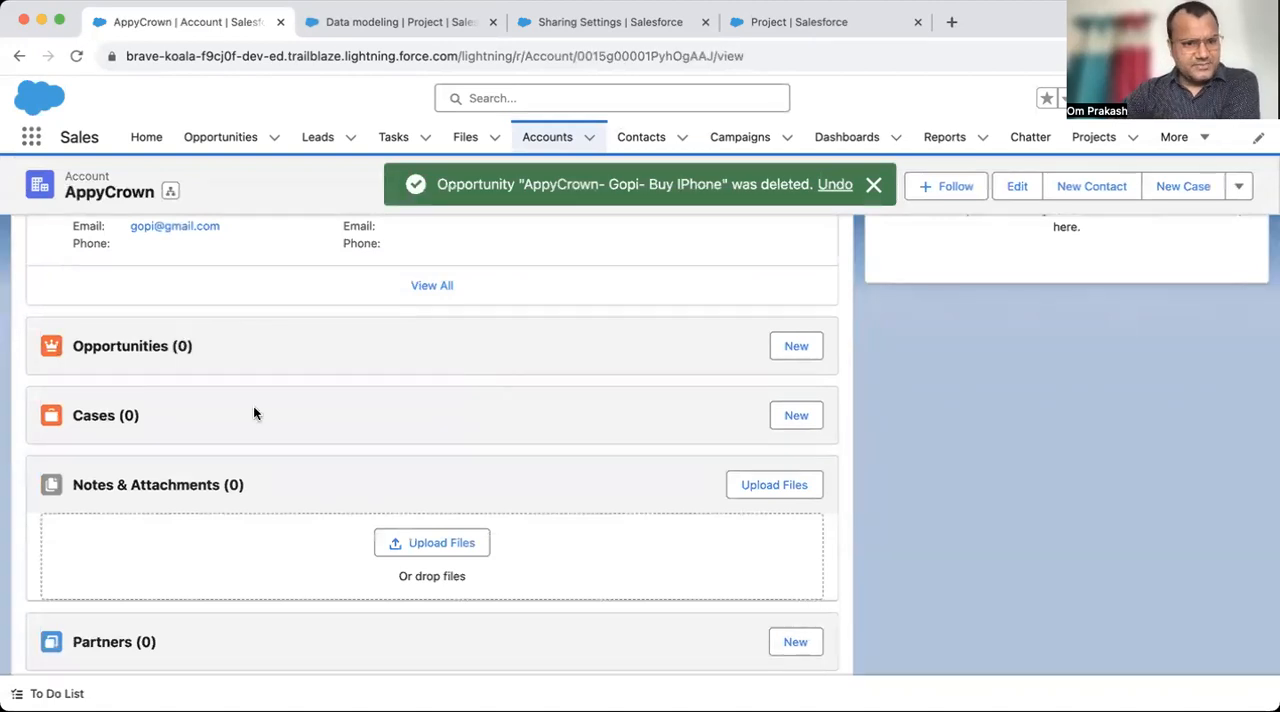
- Delete the AppyCrown account from its record page
scroll(520, 405, "up", 4)
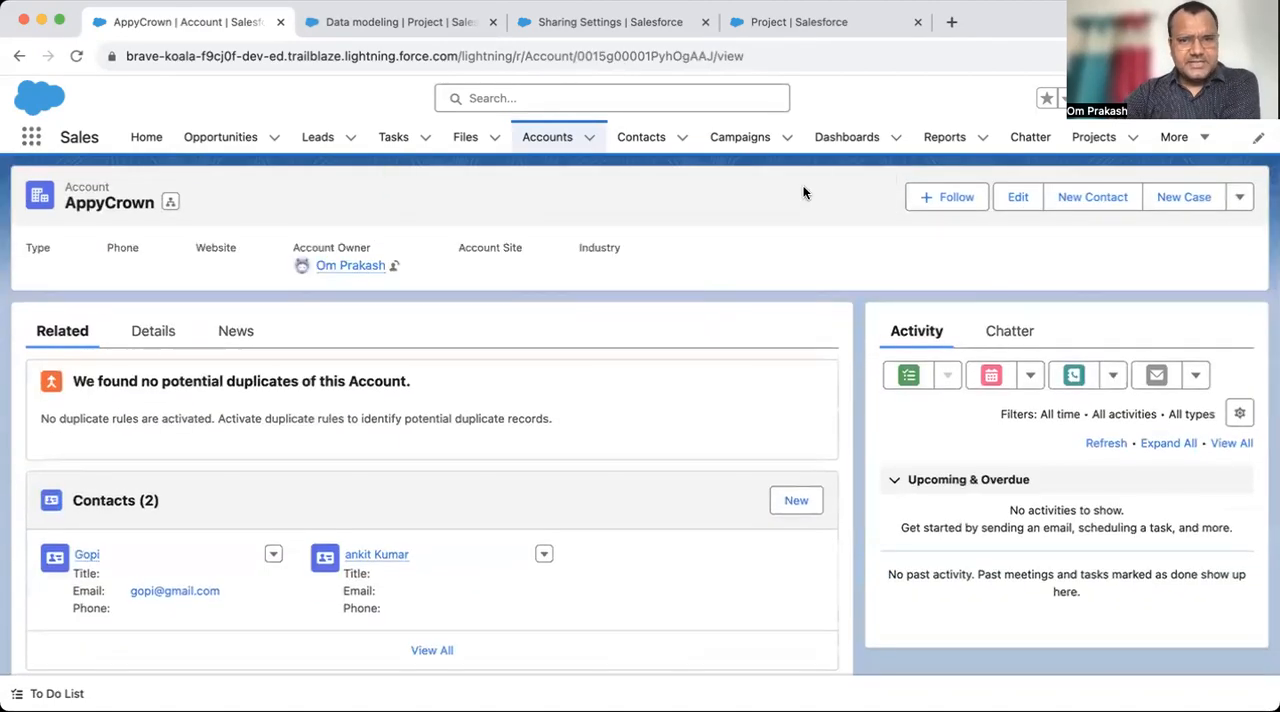
left_click(1240, 197)
left_click(1150, 323)
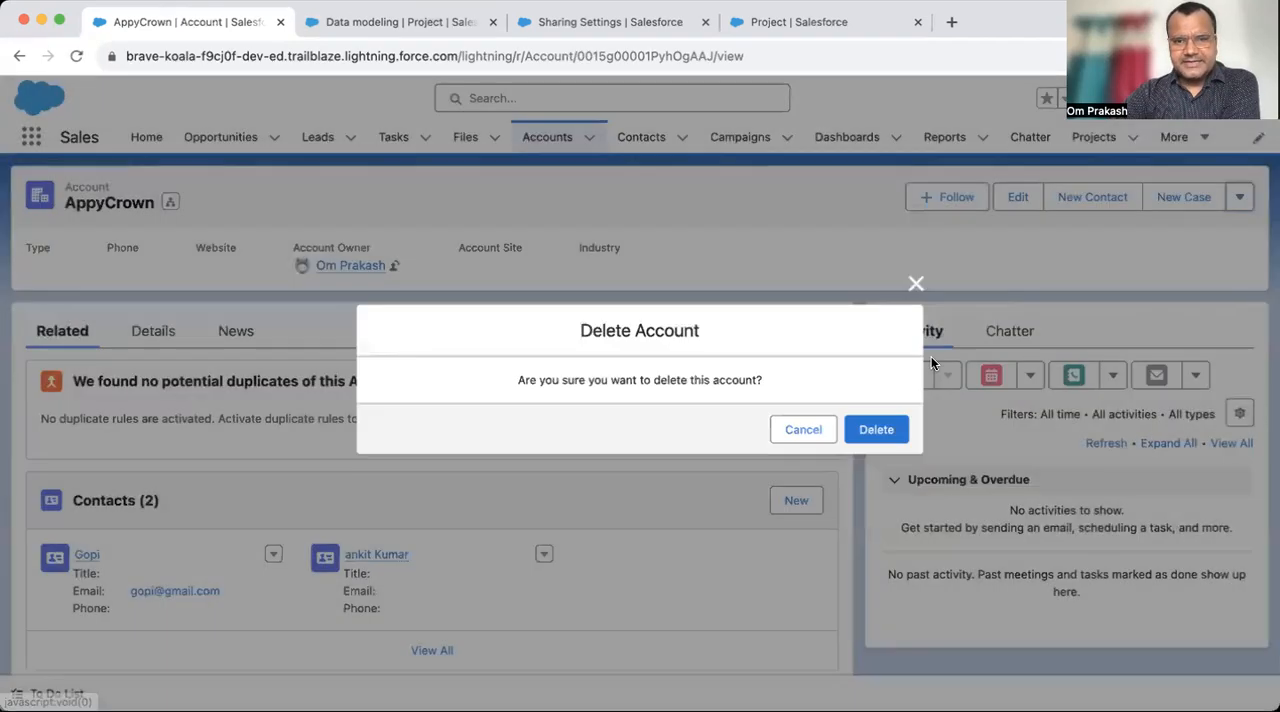
left_click(878, 429)
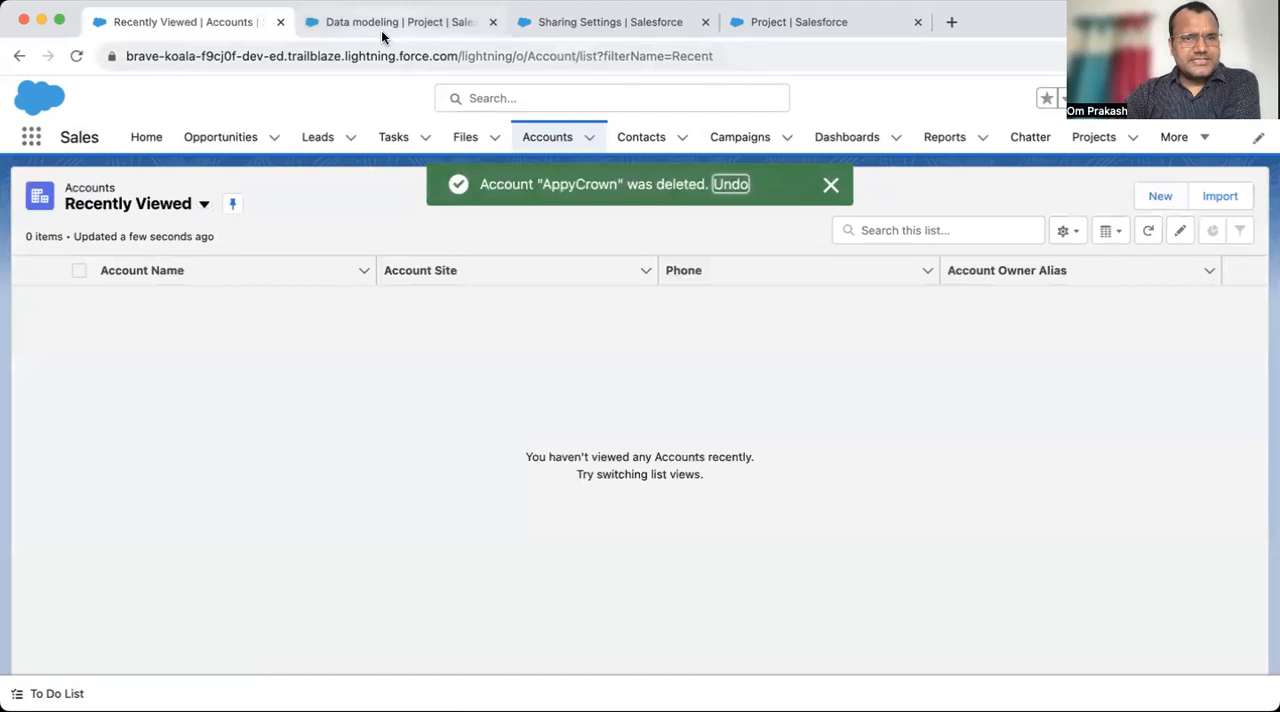
- Reload the Data modeling project record to check whether it still exists, and compare it with the Accounts list
left_click(382, 33)
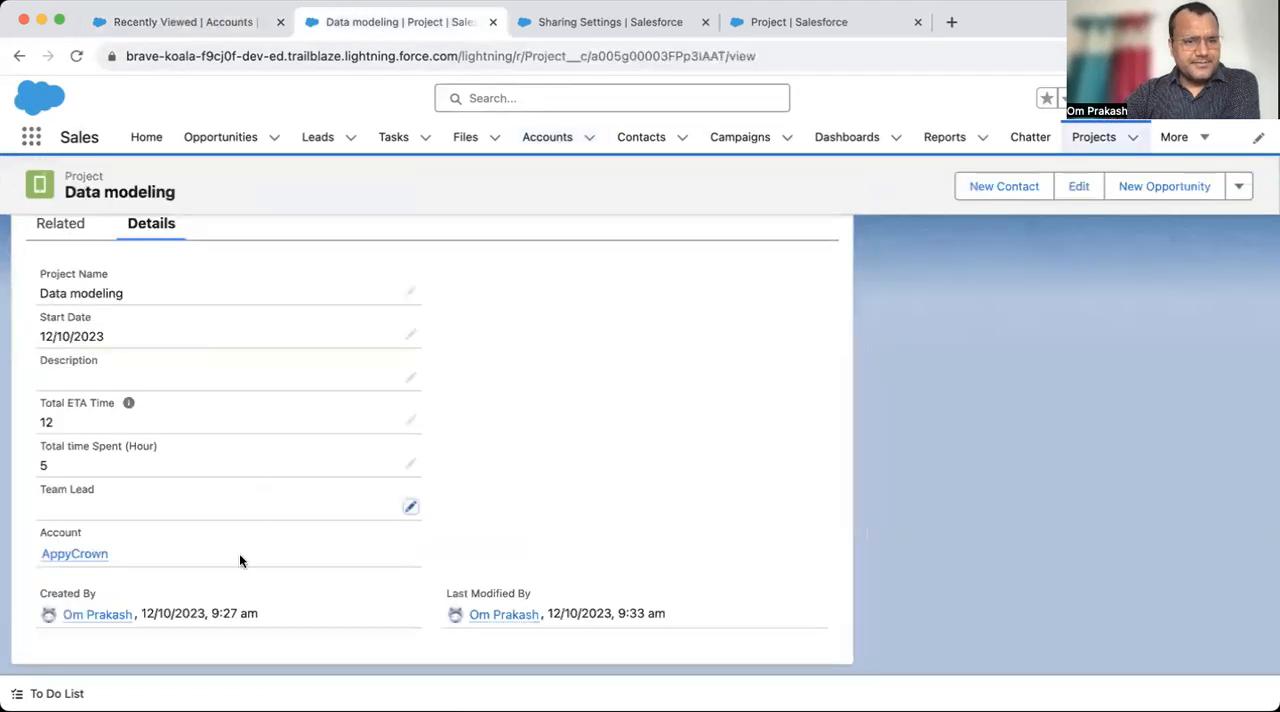
left_click(76, 56)
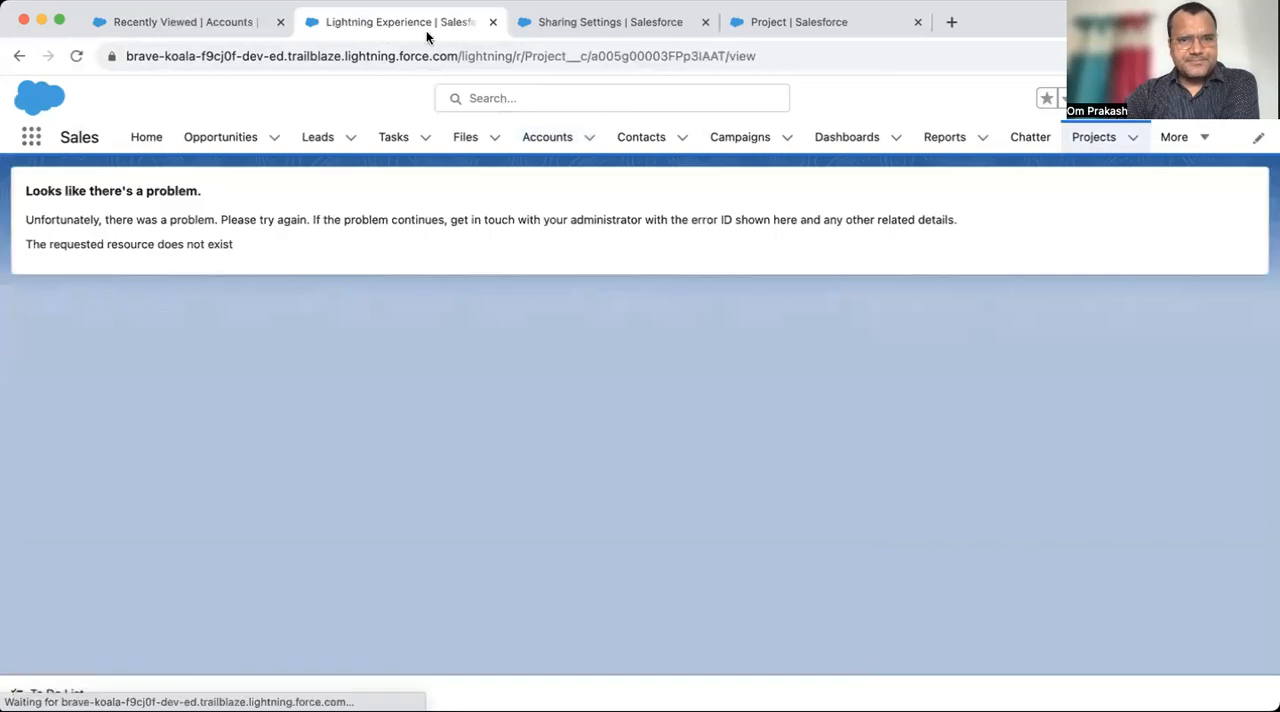
left_click_drag(26, 190, 241, 262)
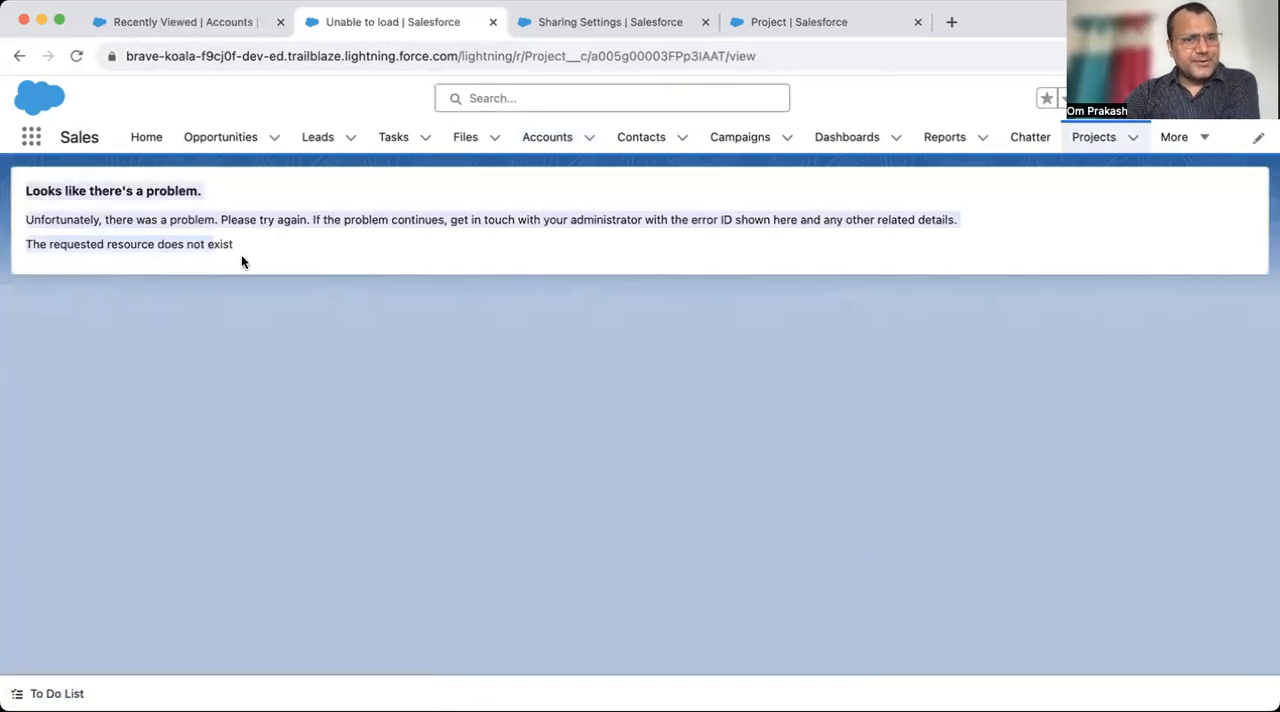
left_click(415, 270)
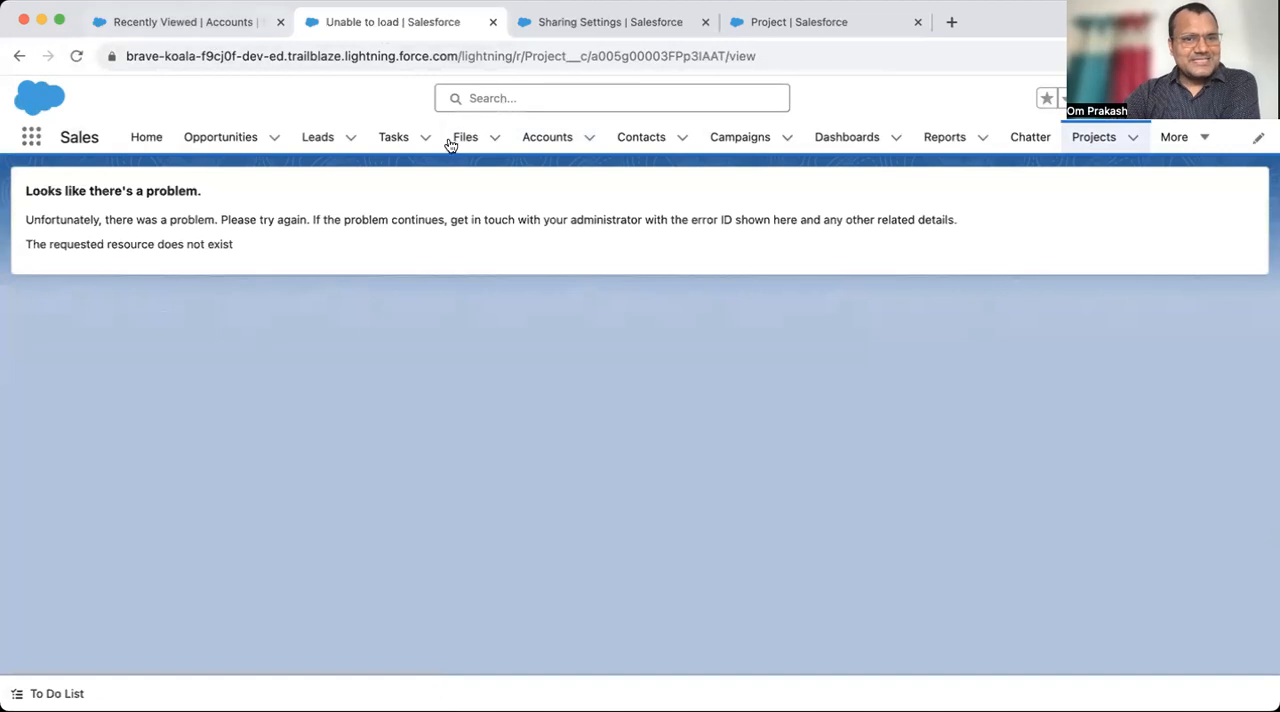
left_click(232, 28)
left_click(378, 22)
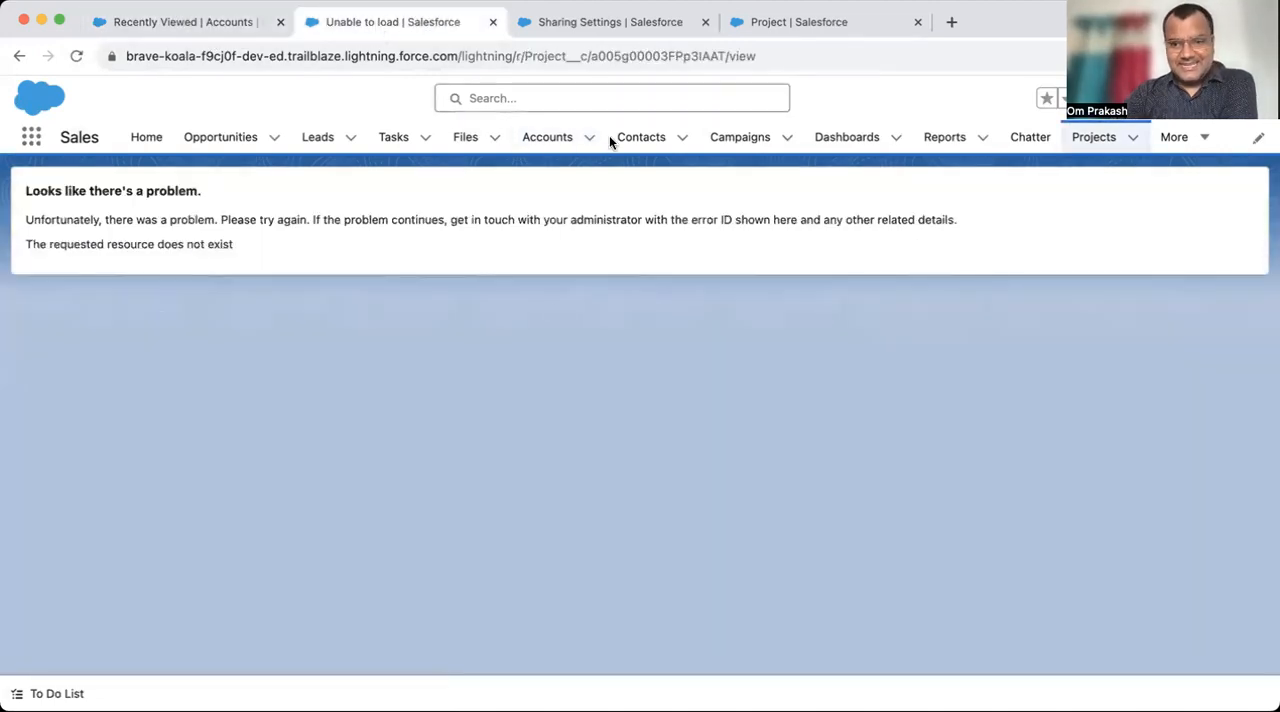
- Review the Master-Detail Relationship rule about deleting detail records in the Project object's field type list
left_click(657, 26)
left_click(798, 21)
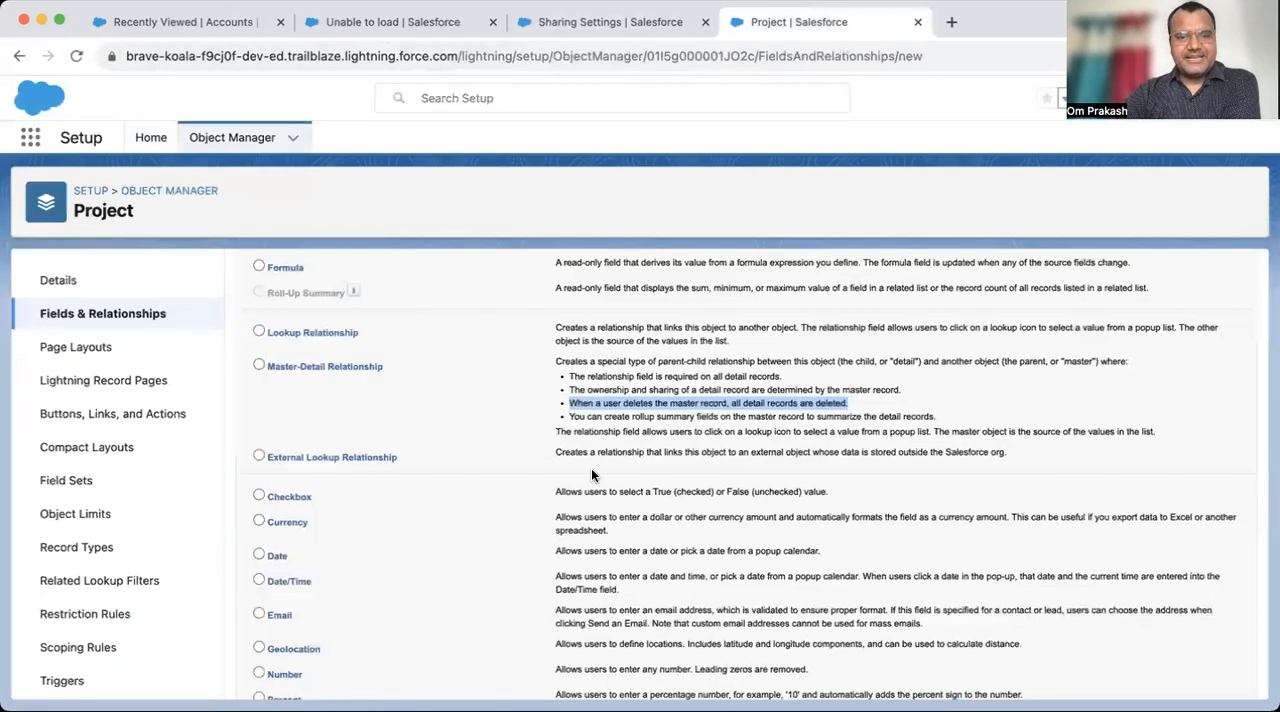
triple_click(363, 366)
left_click_drag(570, 403, 856, 404)
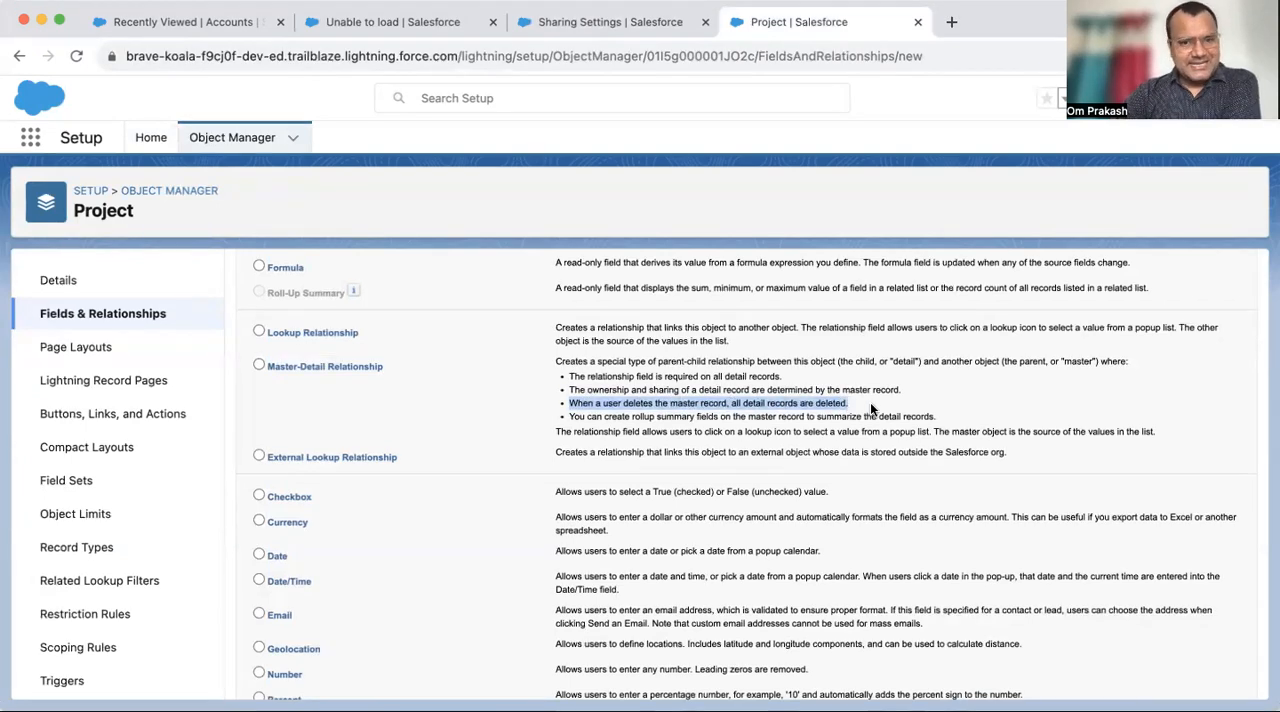
- Restore the deleted AppyCrown account from the Recycle Bin
left_click(364, 31)
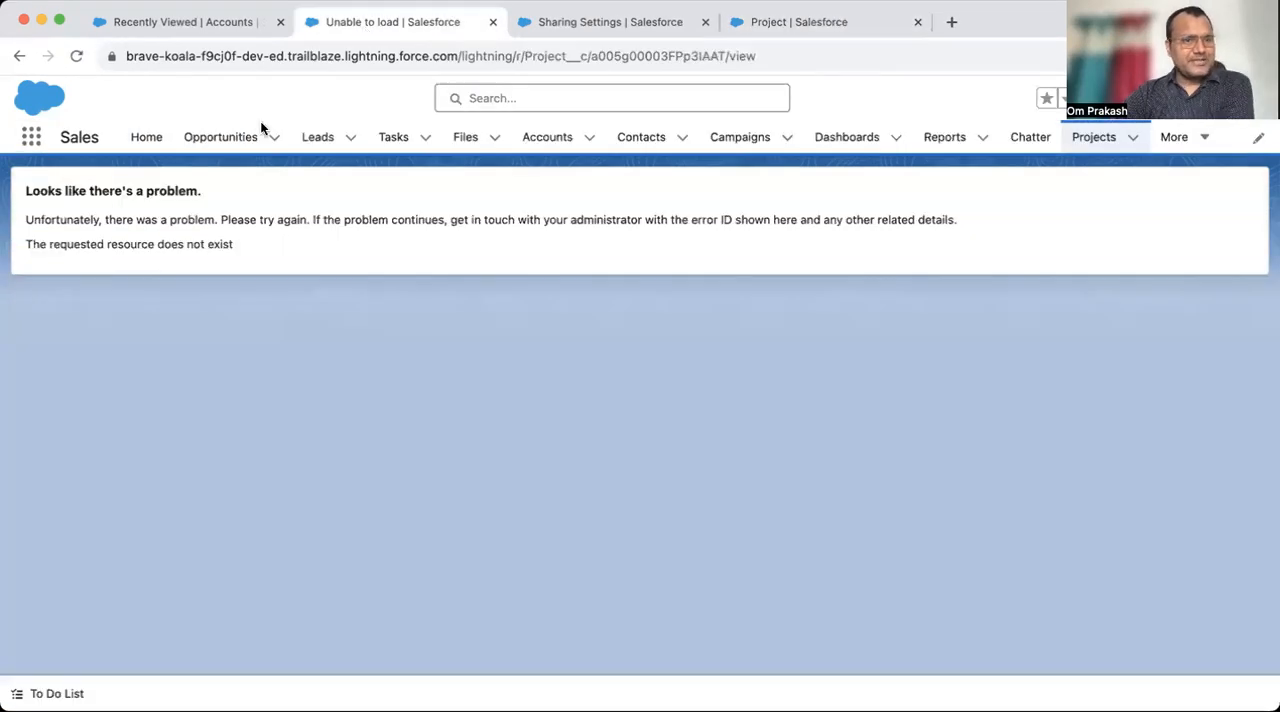
left_click(30, 137)
type("rec")
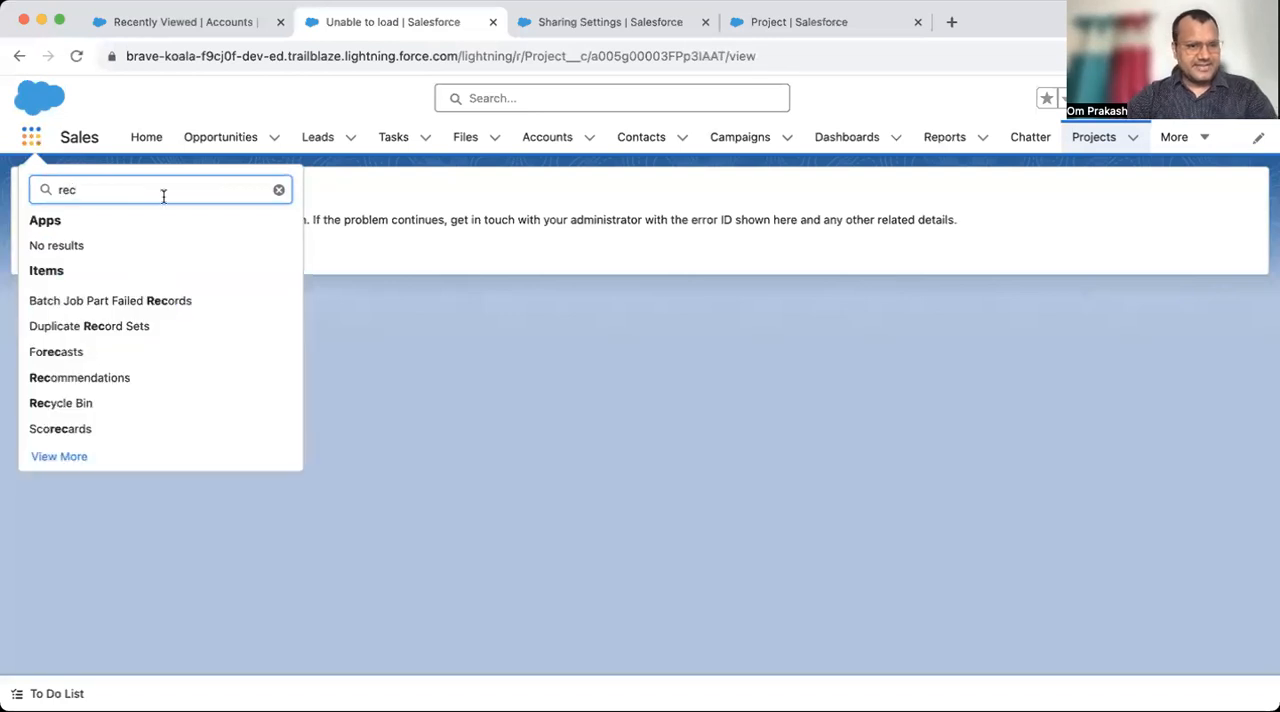
left_click(61, 400)
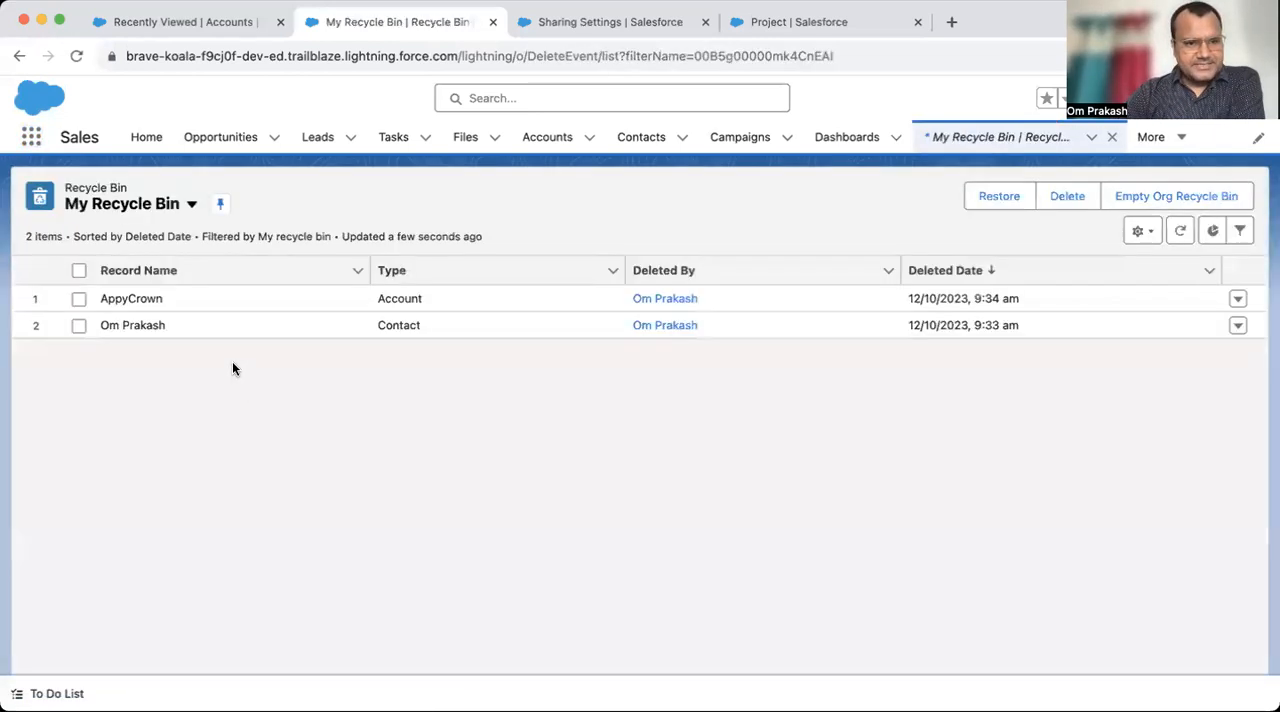
left_click(79, 299)
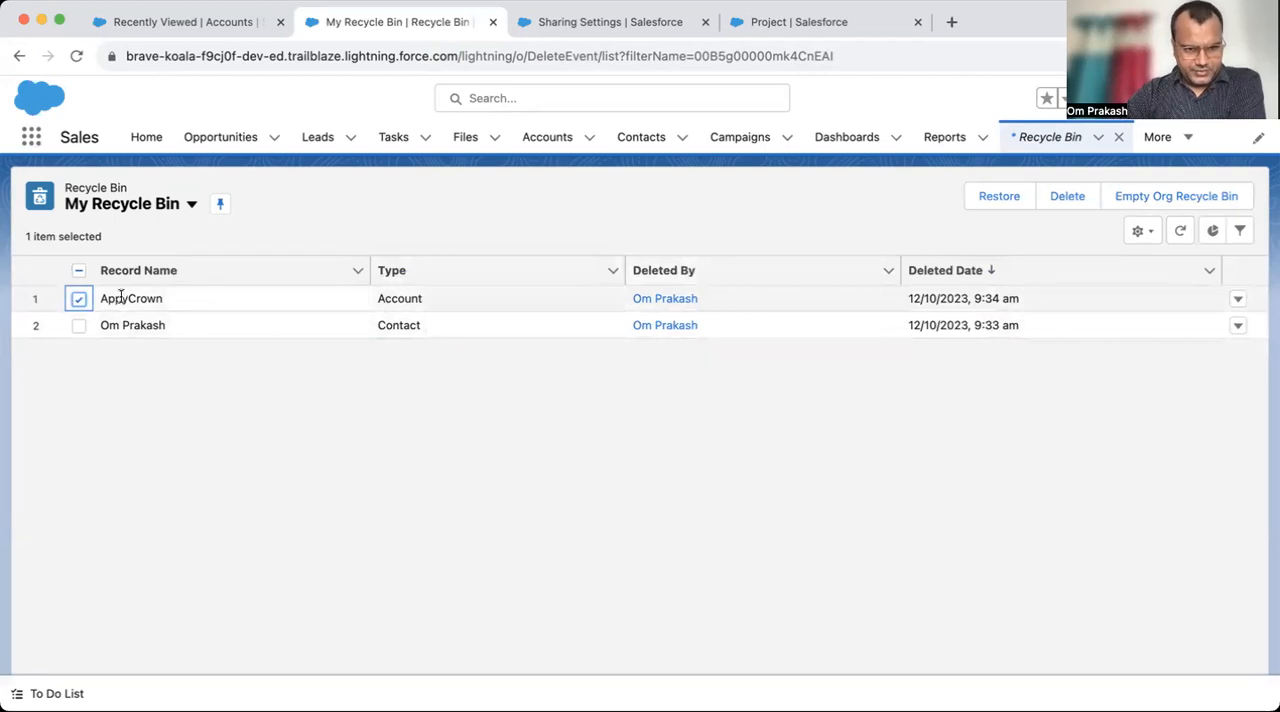
left_click(1012, 199)
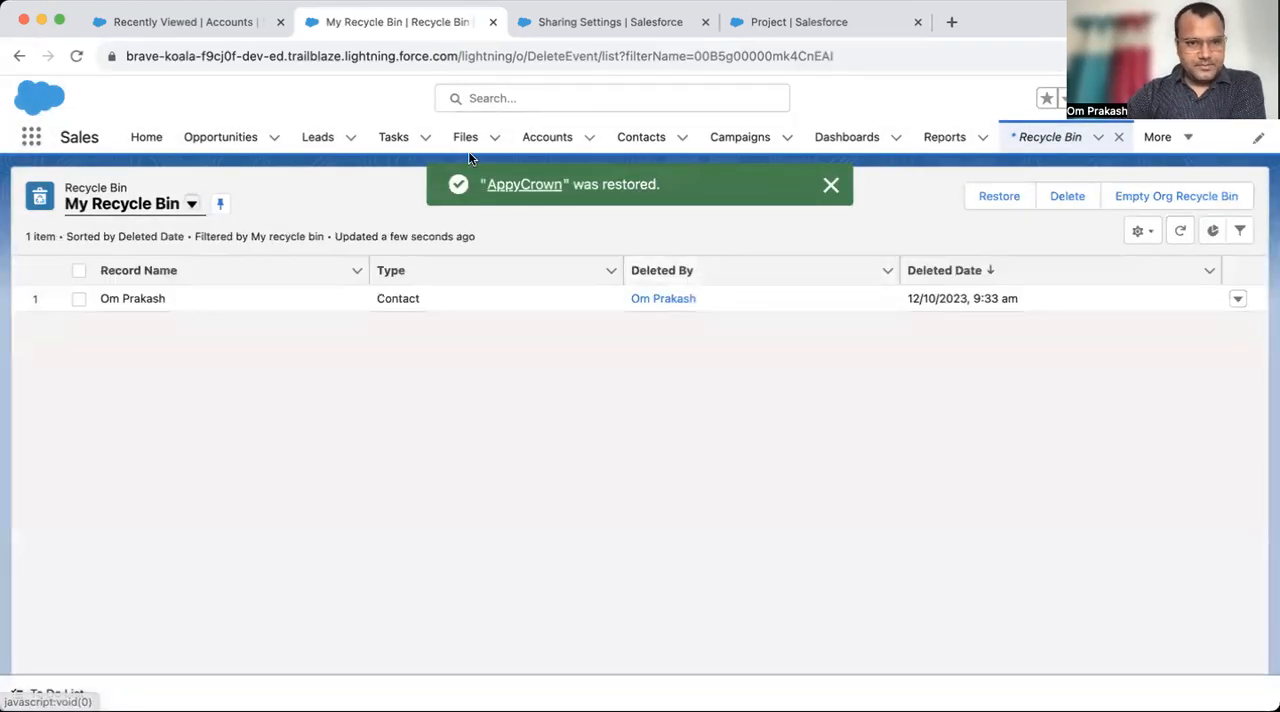
- Open the restored AppyCrown account and check its related Data modeling project record
left_click(545, 140)
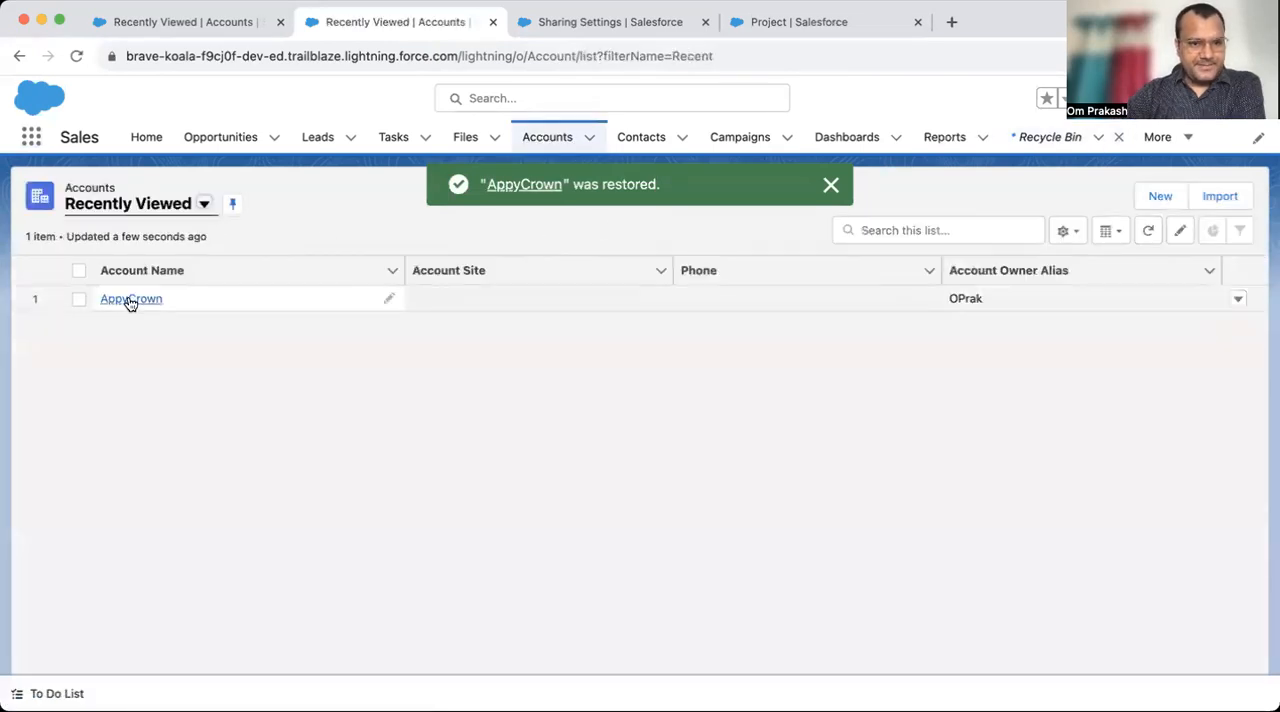
left_click(128, 297)
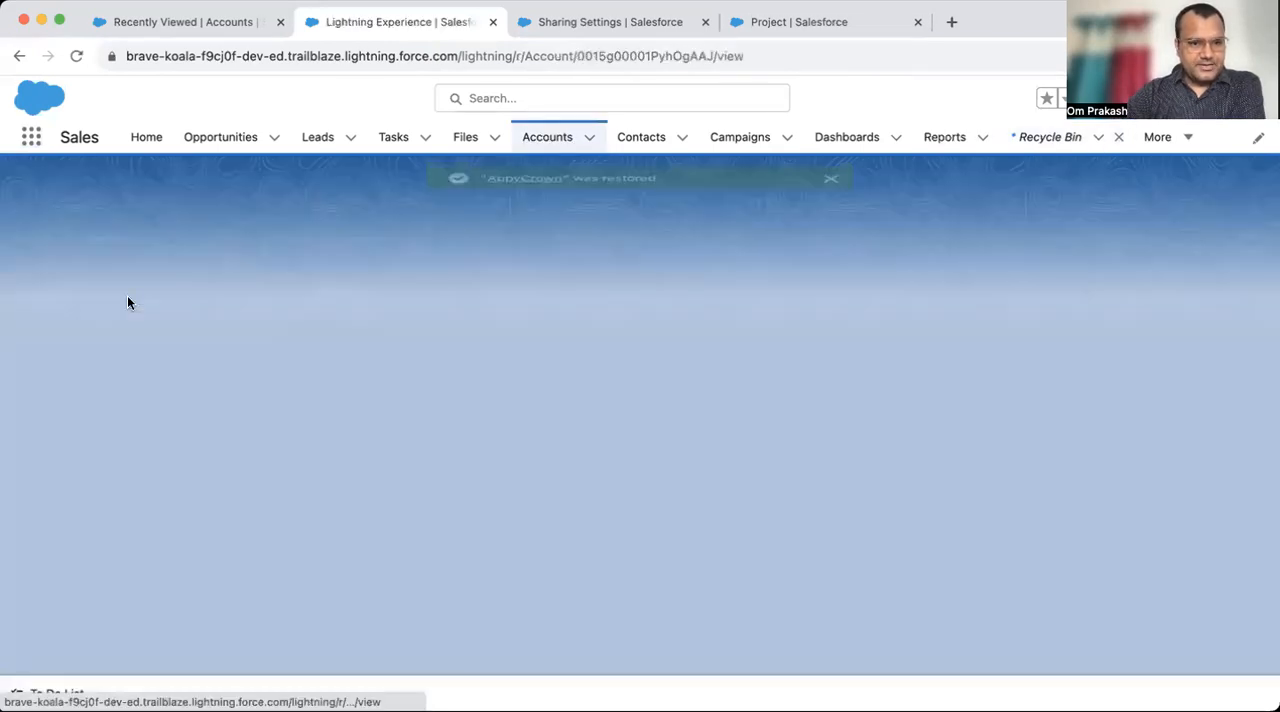
scroll(184, 434, "down", 10)
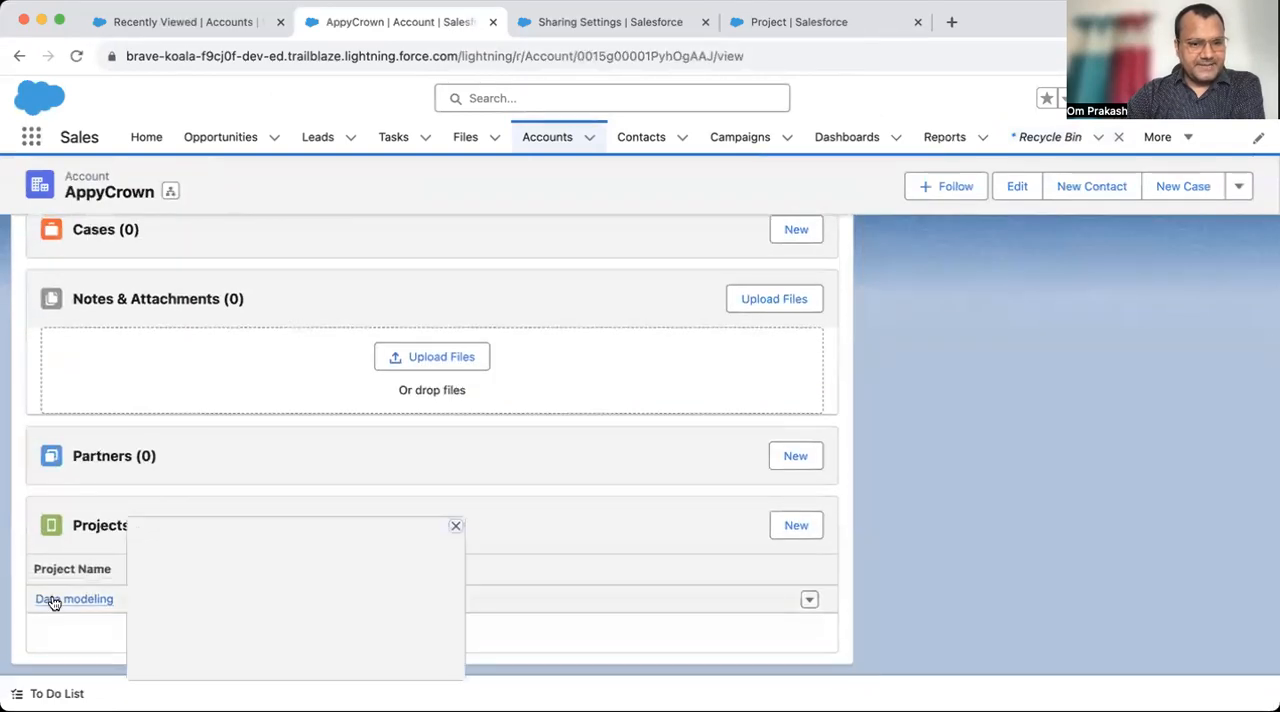
left_click(605, 20)
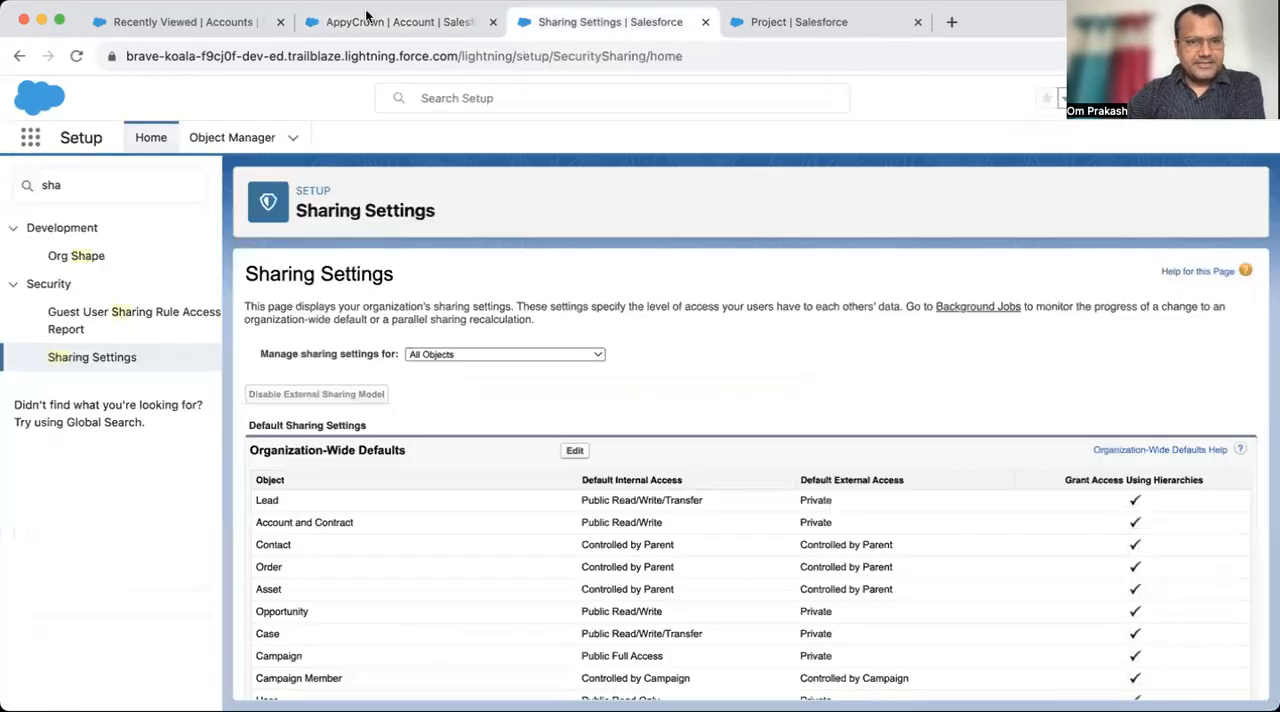
left_click(208, 22)
left_click(394, 22)
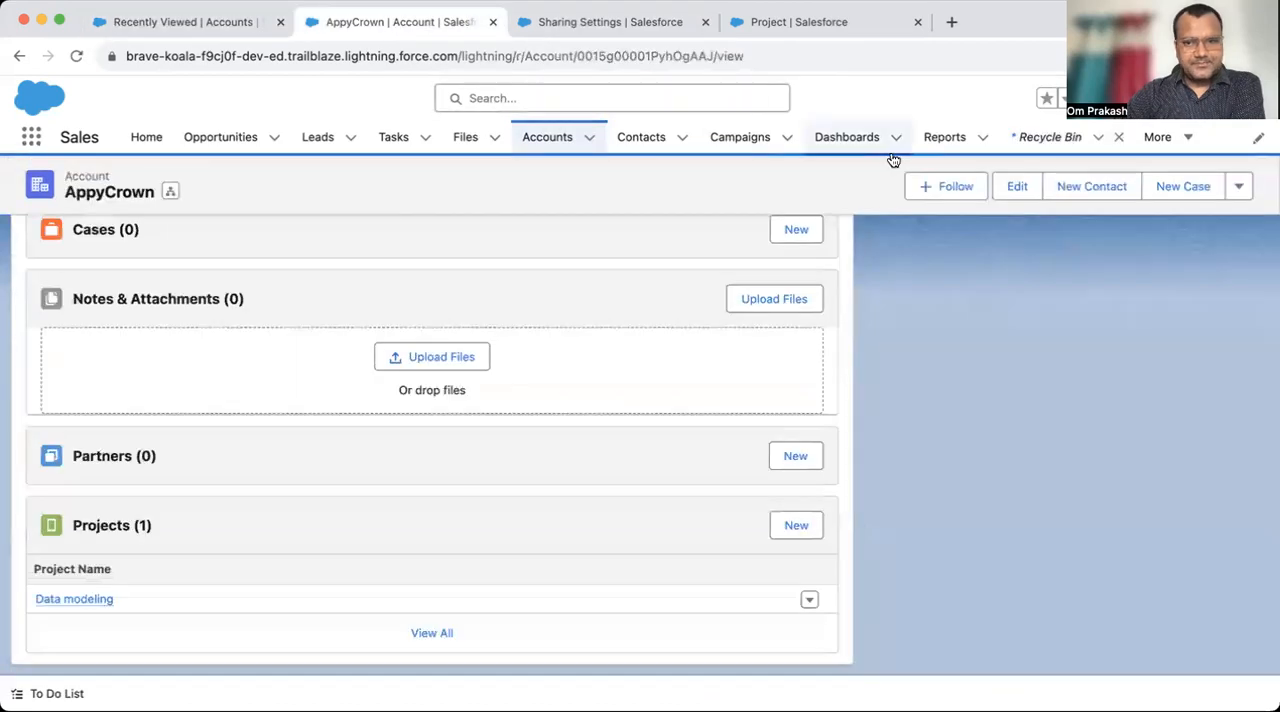
left_click(83, 600)
mouse_move(83, 600)
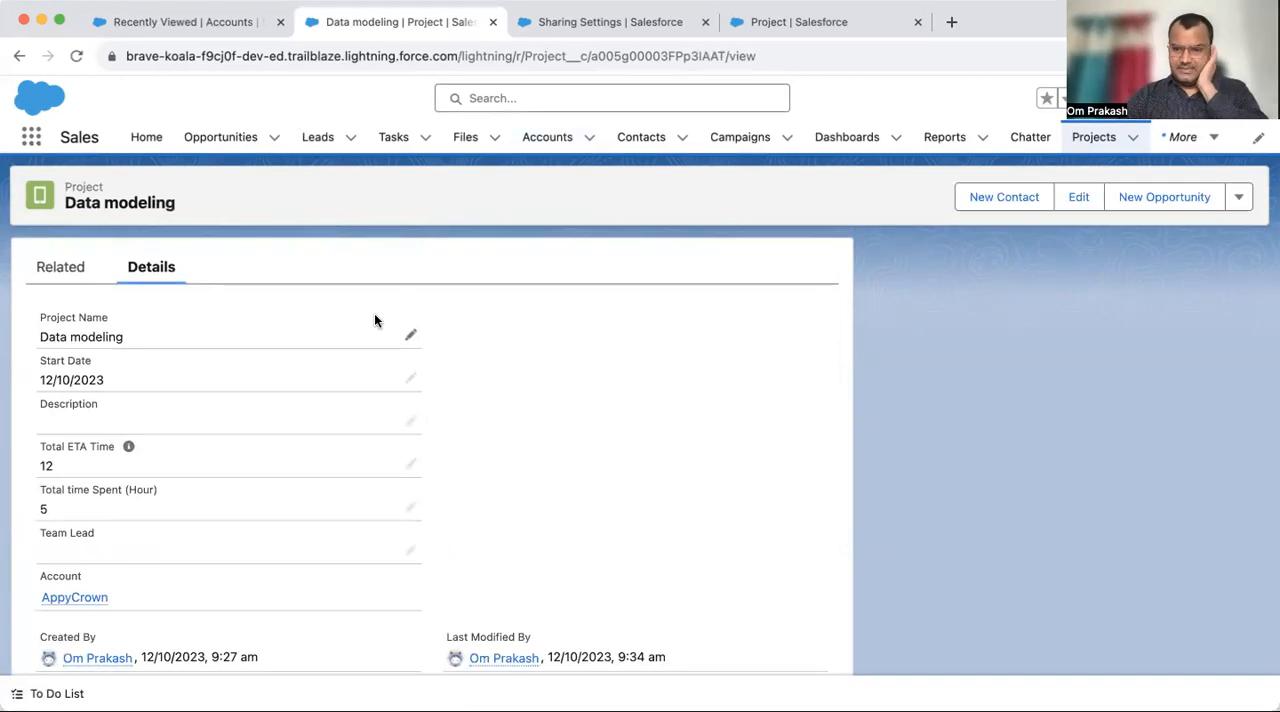
- Review the Master-Detail Relationship rules on cascade deletion and rollup summary fields in the Project field type list
left_click(594, 30)
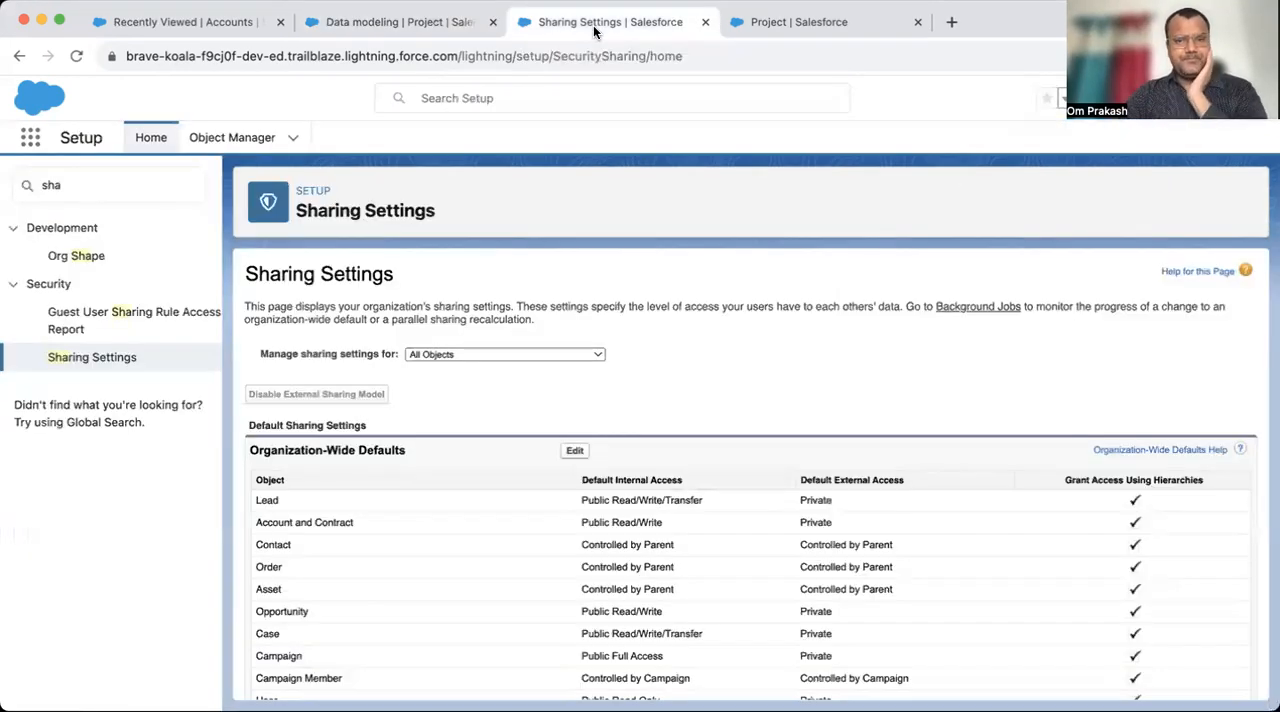
left_click(822, 30)
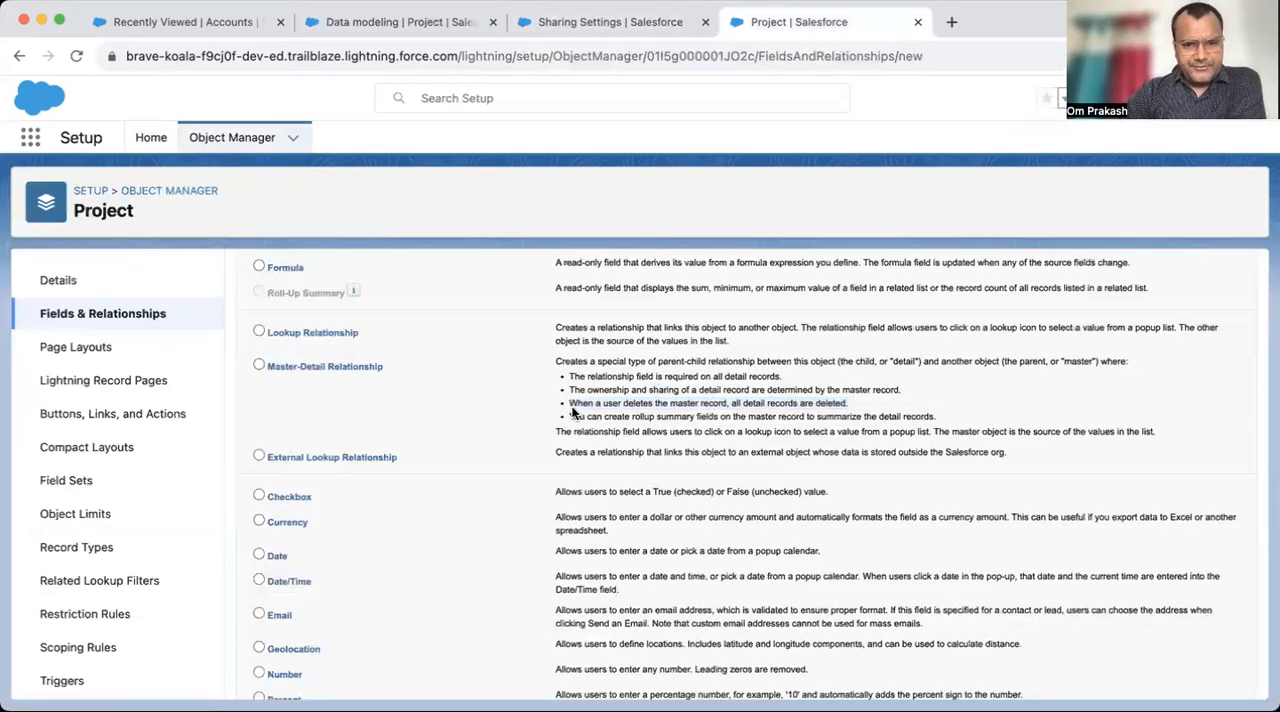
left_click_drag(570, 404, 845, 405)
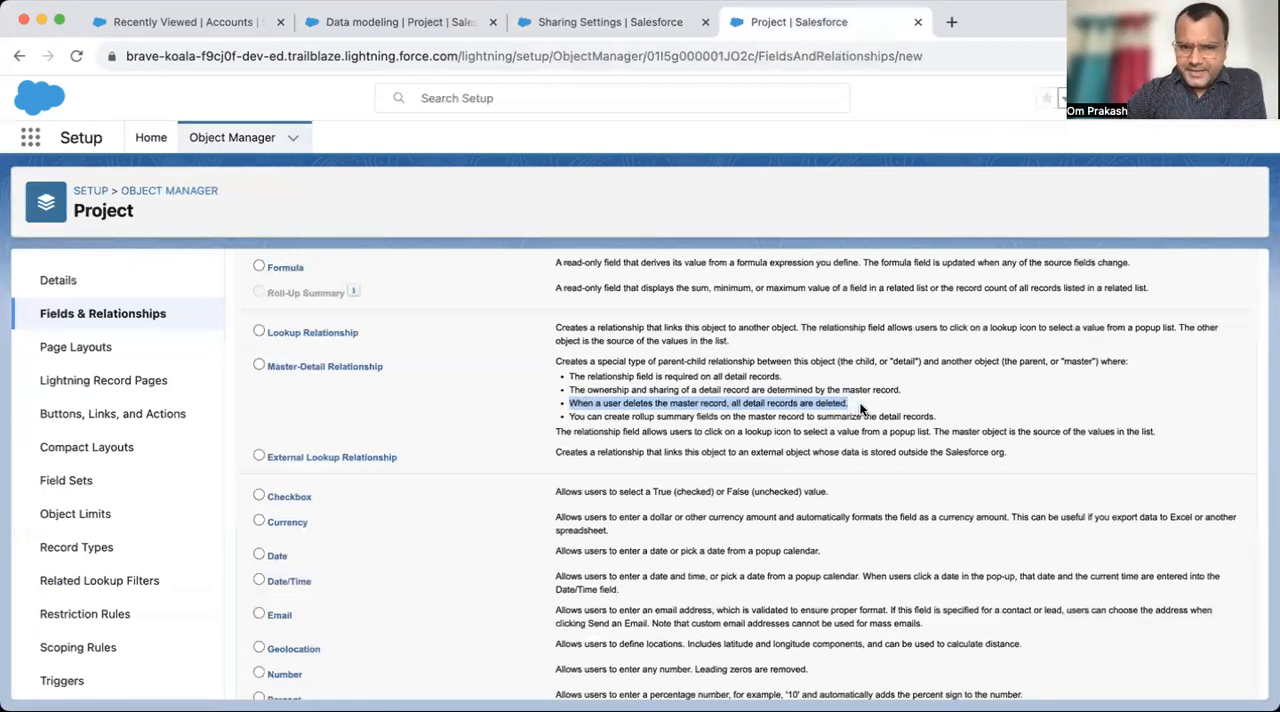
left_click(632, 422)
mouse_move(566, 417)
left_mouse_down()
mouse_move(904, 415)
mouse_move(620, 432)
mouse_move(562, 420)
left_mouse_up()
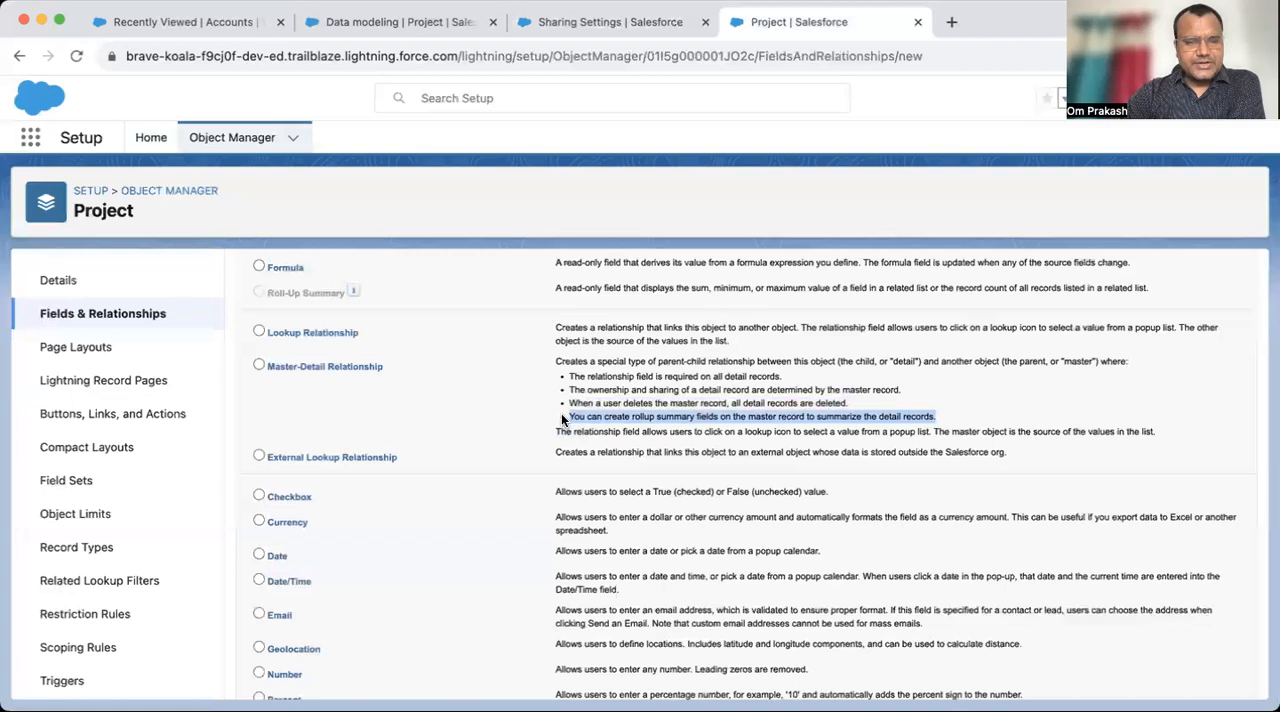
- Open the AppyCrown account from the Accounts list and go to its related Projects
left_click(584, 23)
left_click(450, 26)
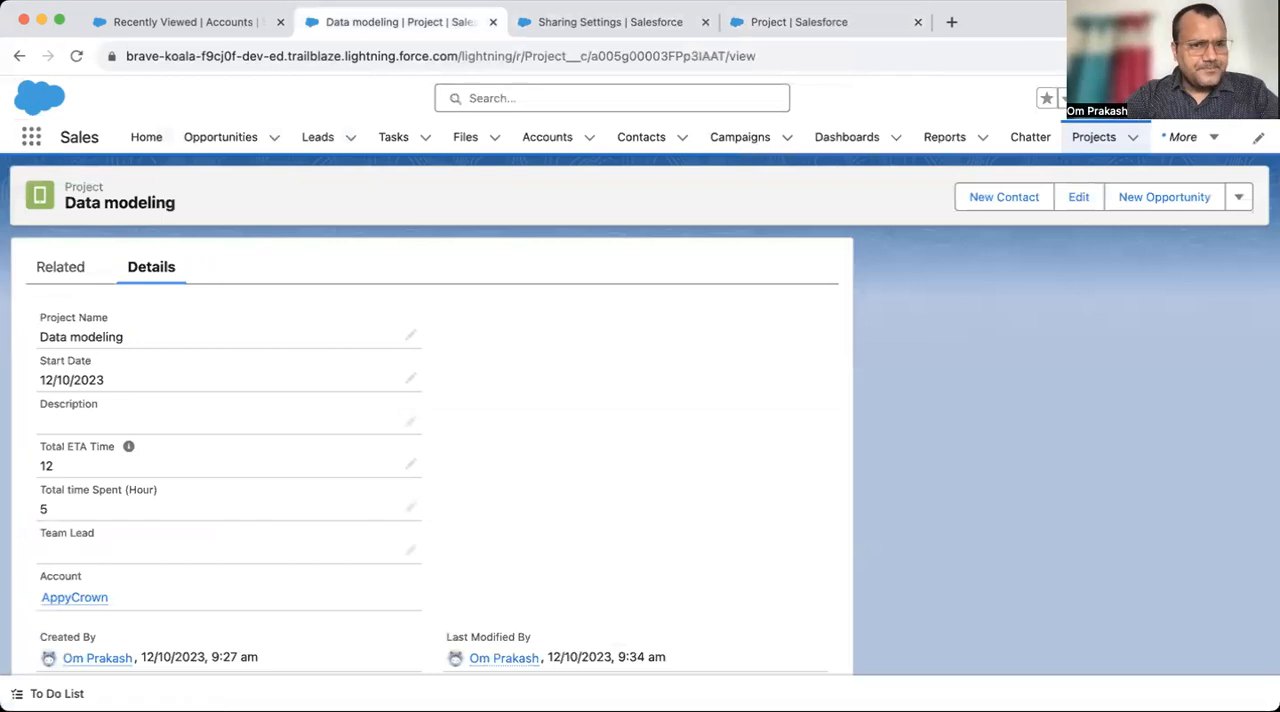
left_click(198, 22)
left_click(559, 143)
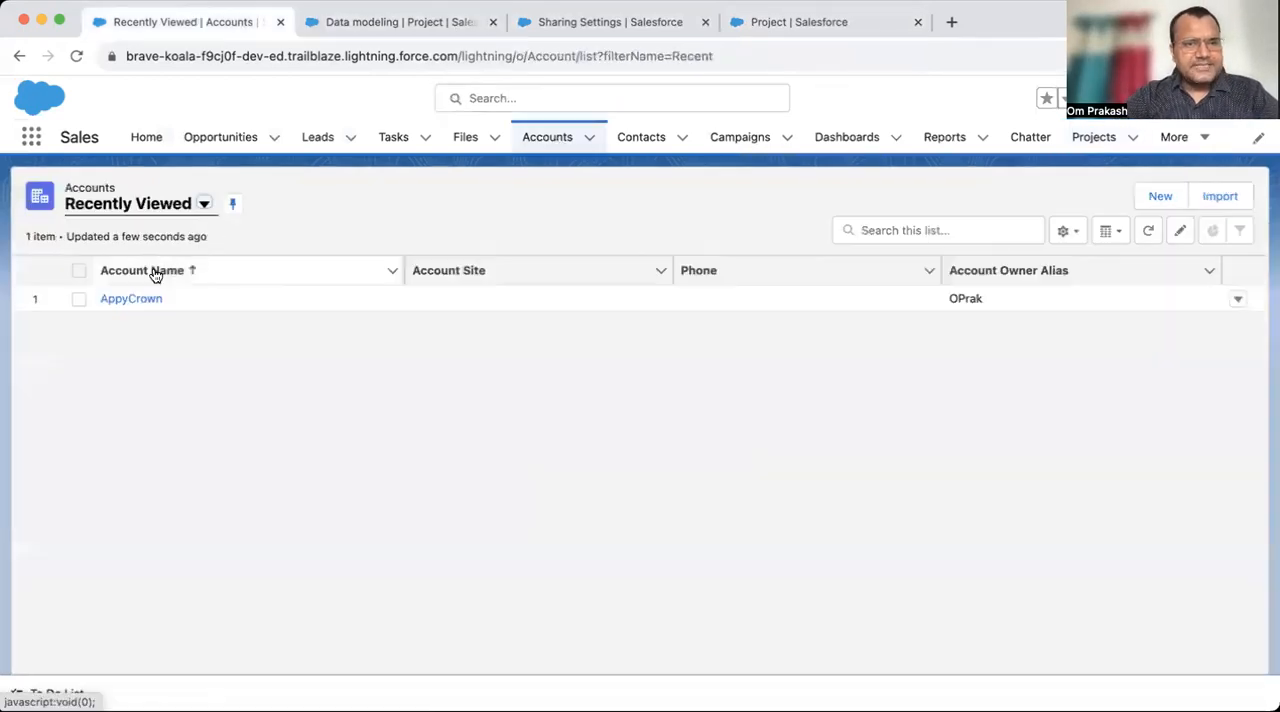
left_click(148, 300)
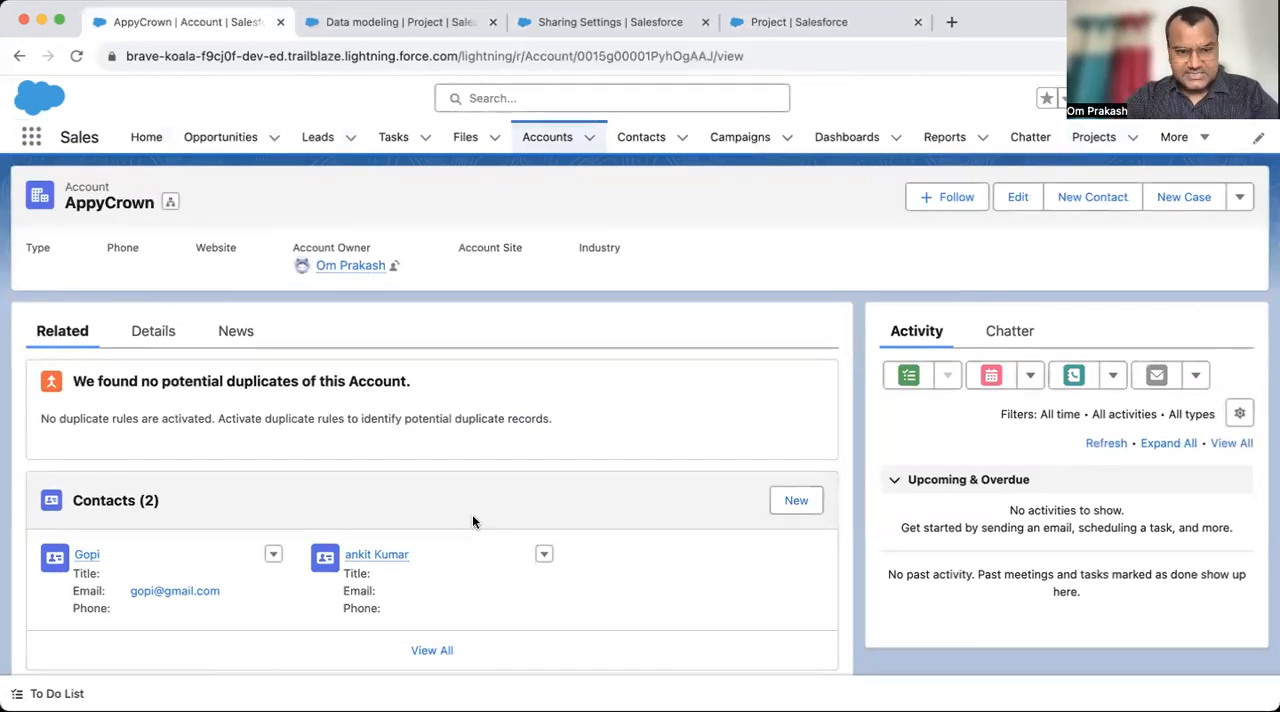
scroll(472, 518, "down", 10)
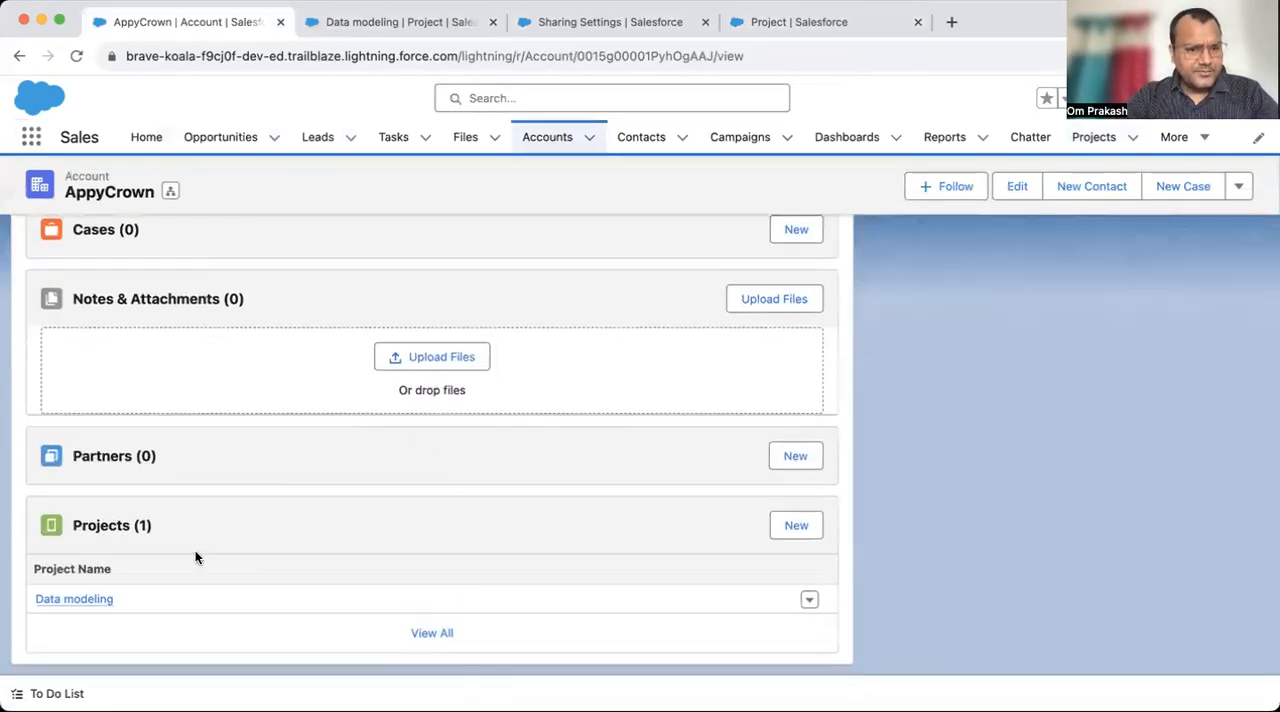
- Start a new related project named Sales cloud Demo and choose the first recent contact as its Team Lead
left_click(791, 530)
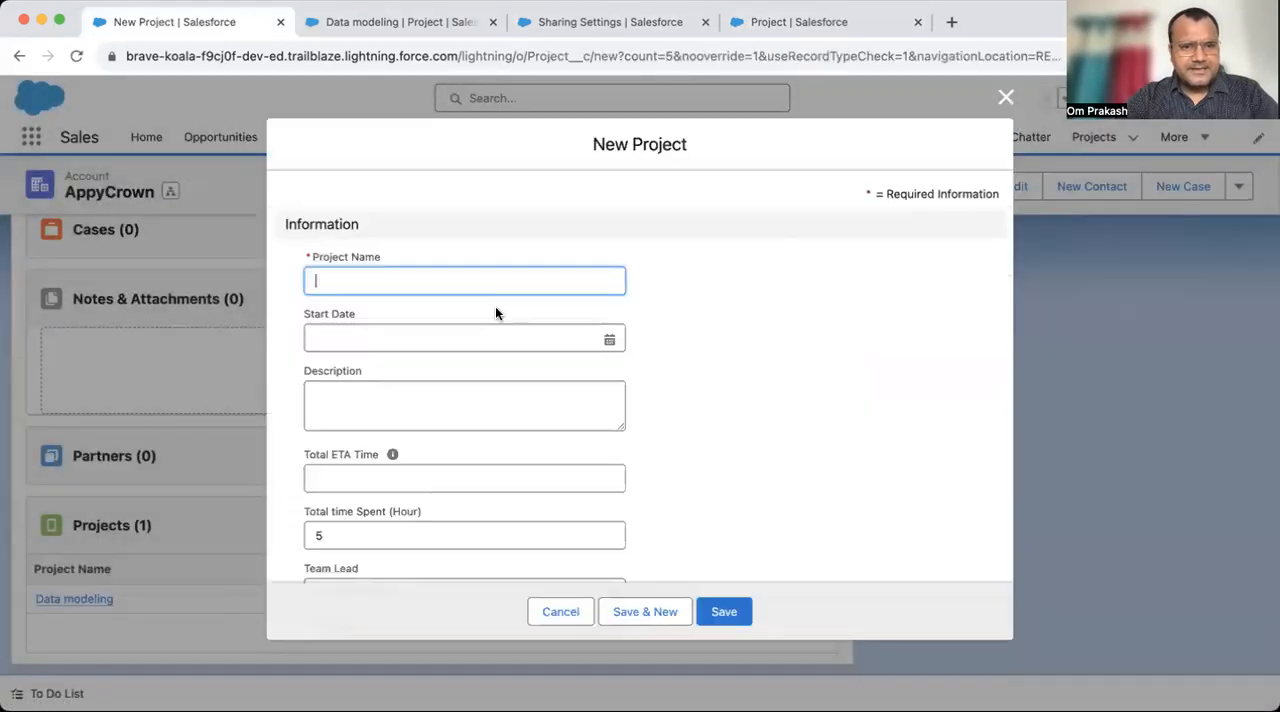
type("Sales cloud")
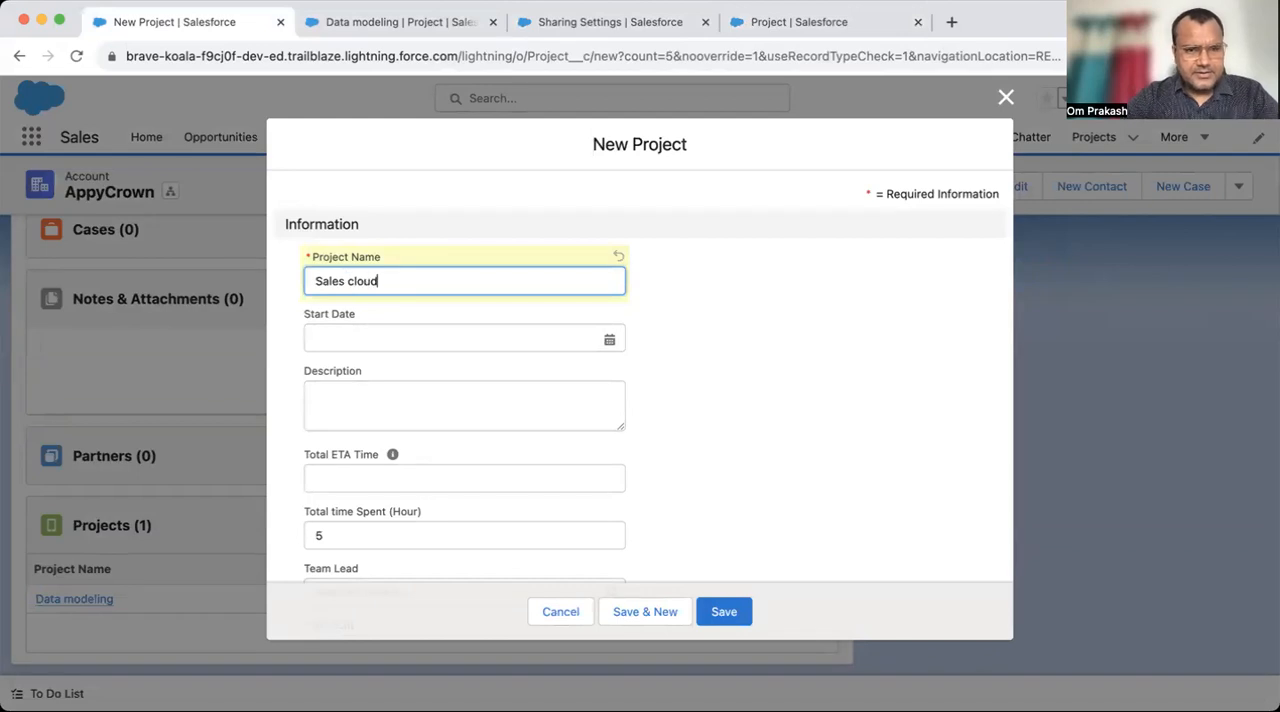
type(" Demo")
key("Tab")
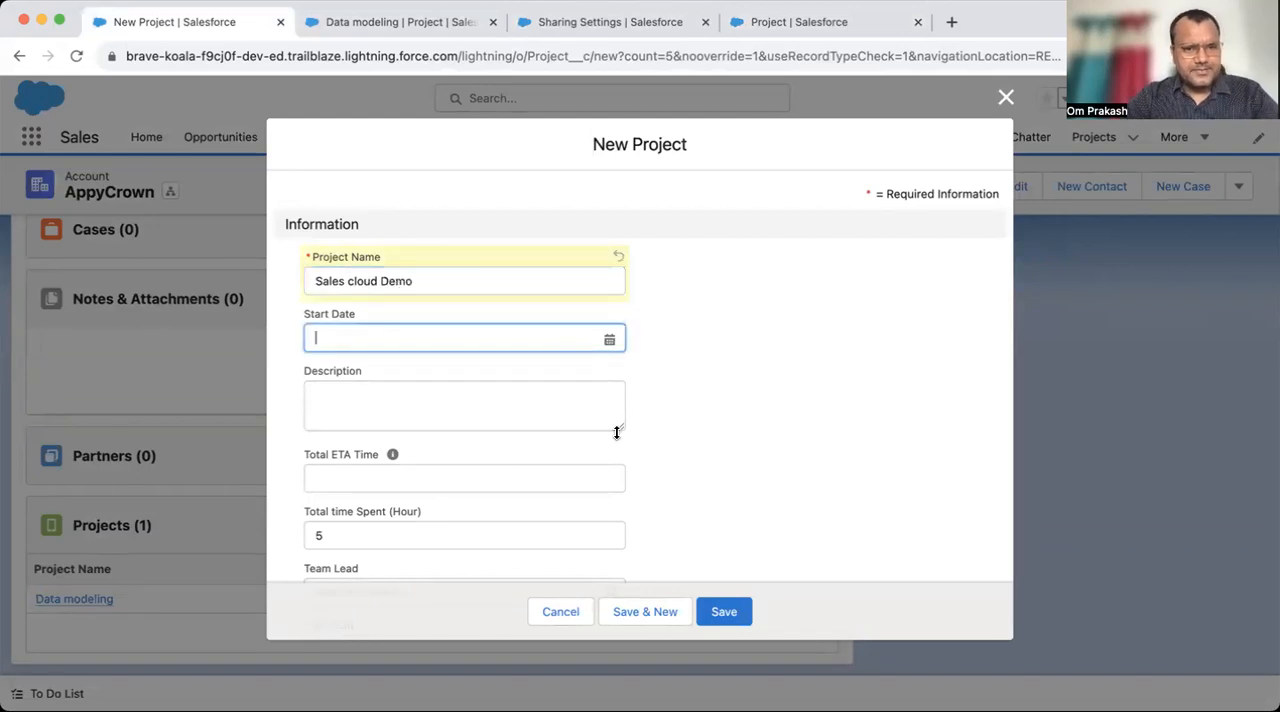
scroll(430, 517, "down", 2)
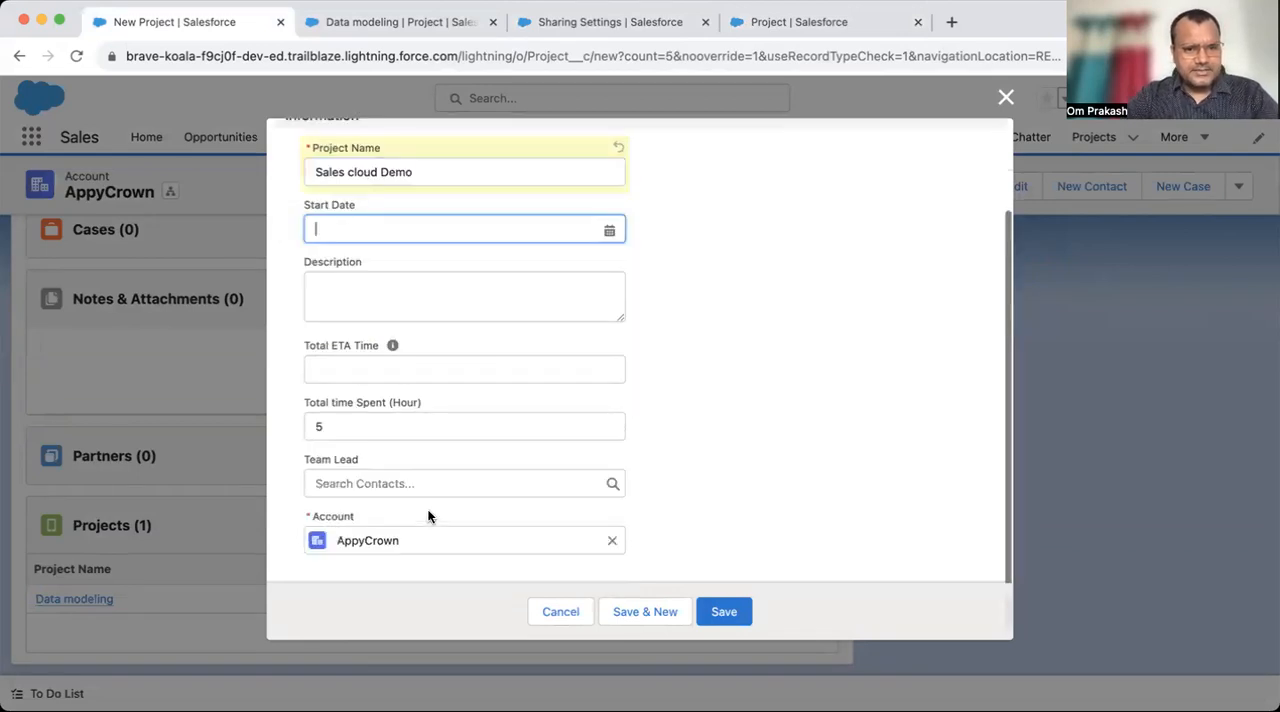
left_click(380, 485)
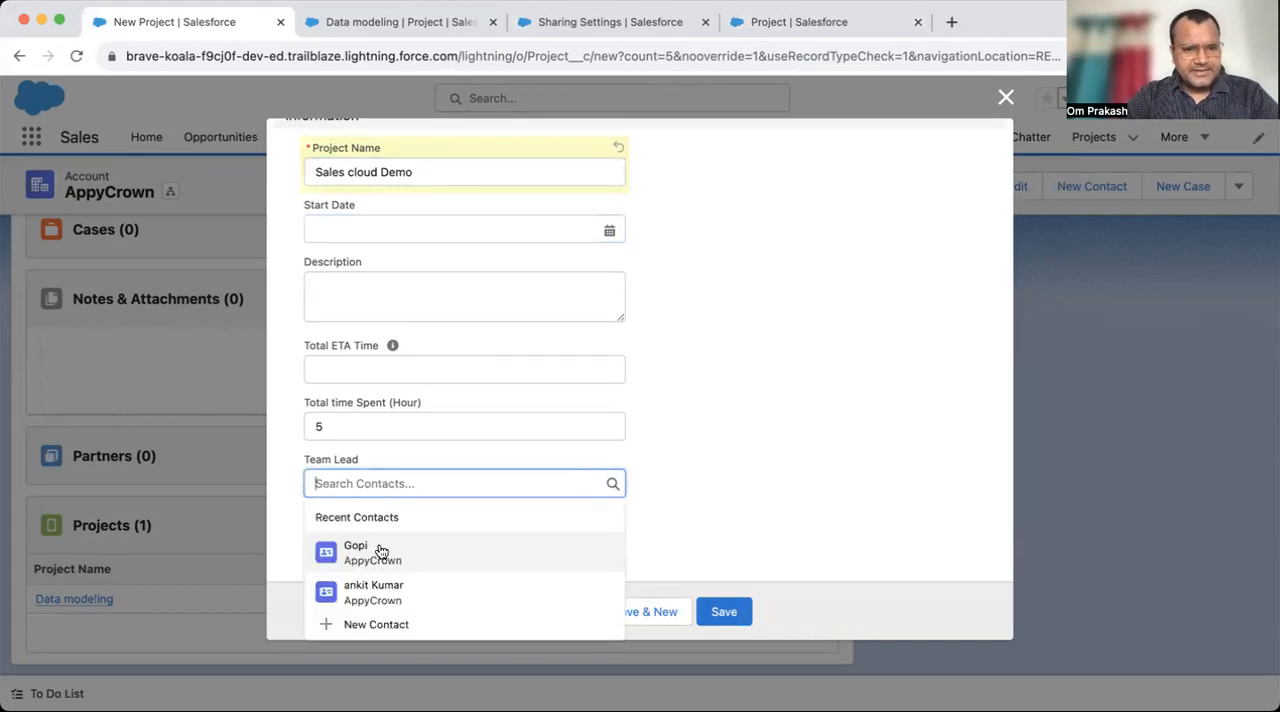
left_click(380, 546)
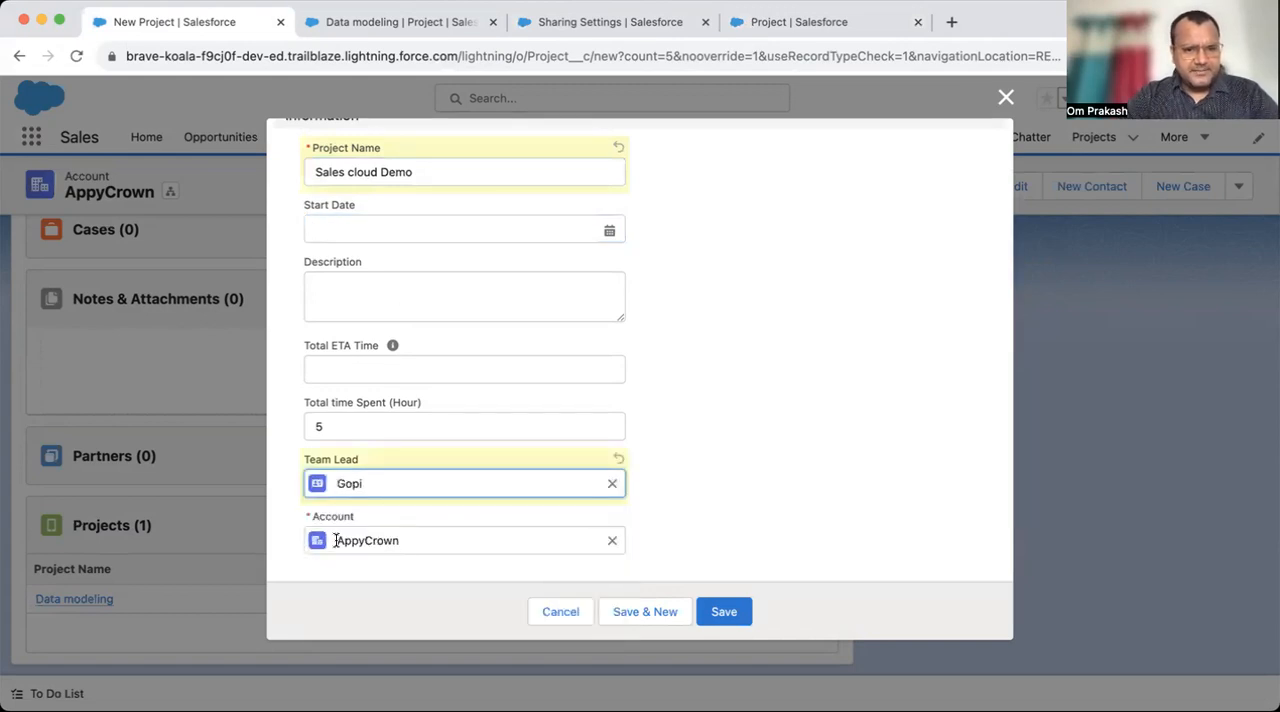
- Set Total time Spent (Hour) to 20 and Total ETA Time to 30, and save the new project
left_click(386, 425)
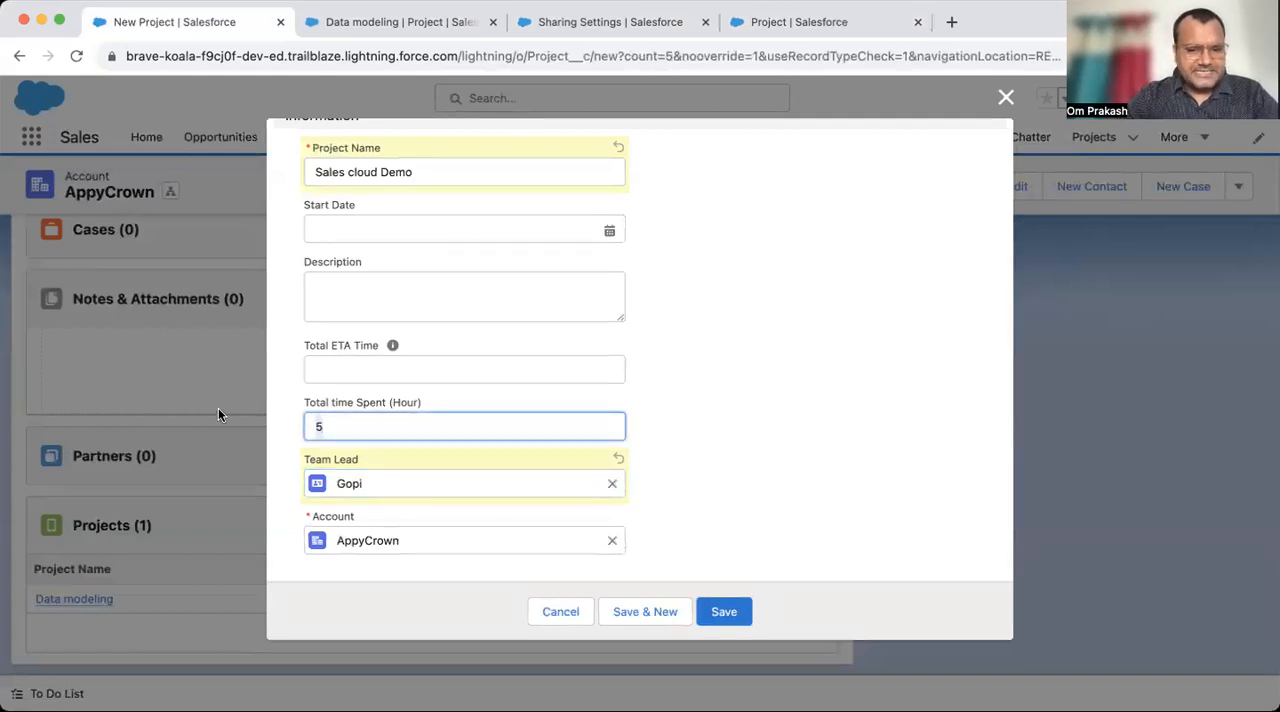
key("BackSpace")
type("20")
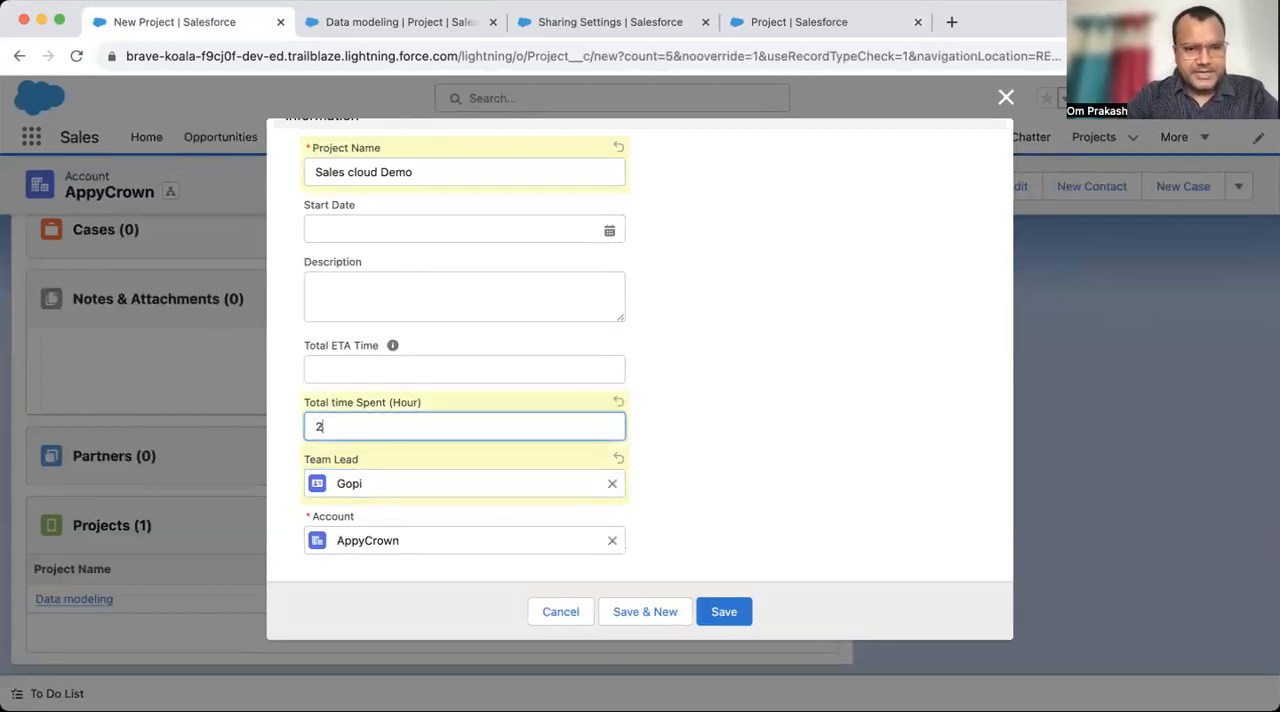
left_click(338, 366)
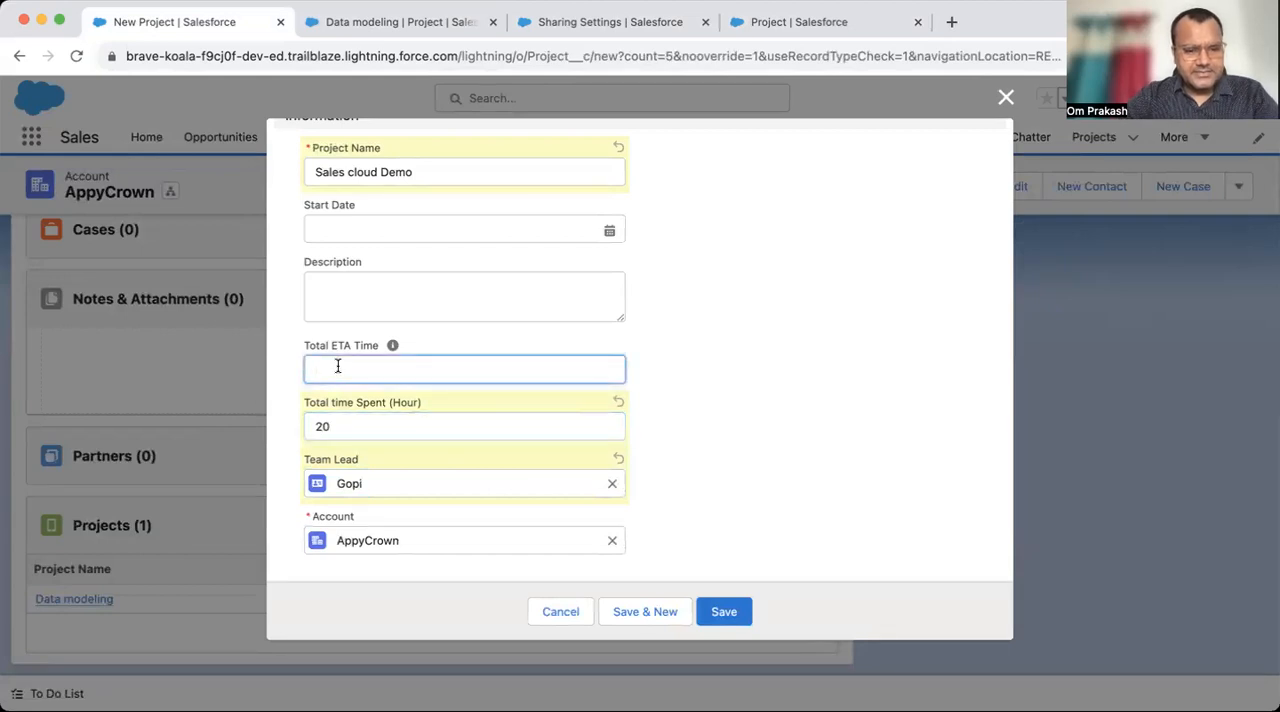
type("30")
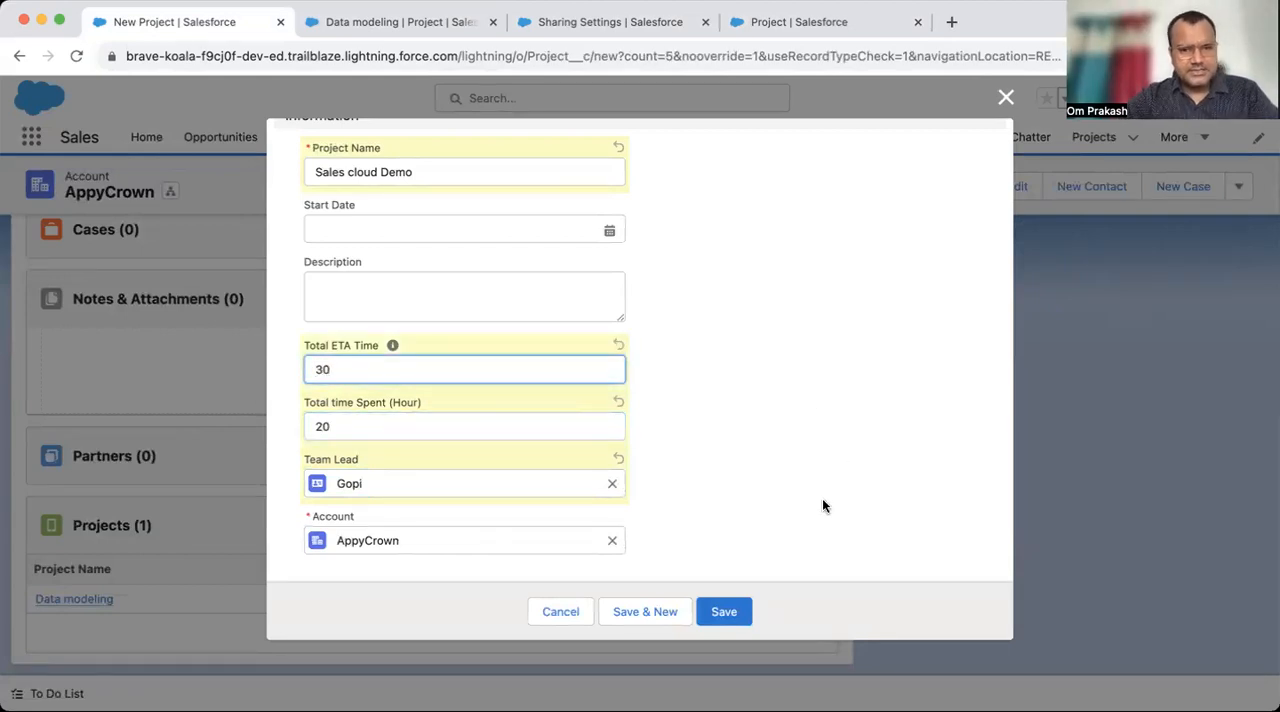
left_click(726, 612)
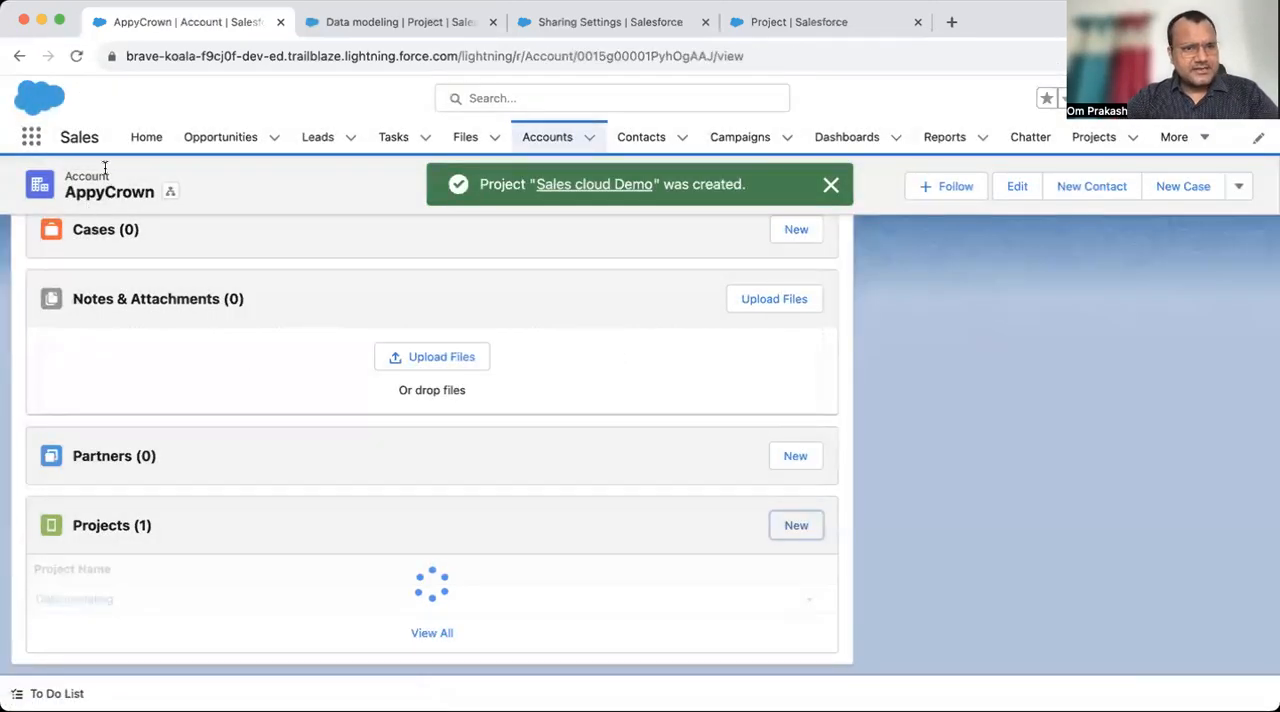
- Open the related Data modeling project, set its Total time Spent (Hour) to 10, and save the record
scroll(257, 552, "down", 1)
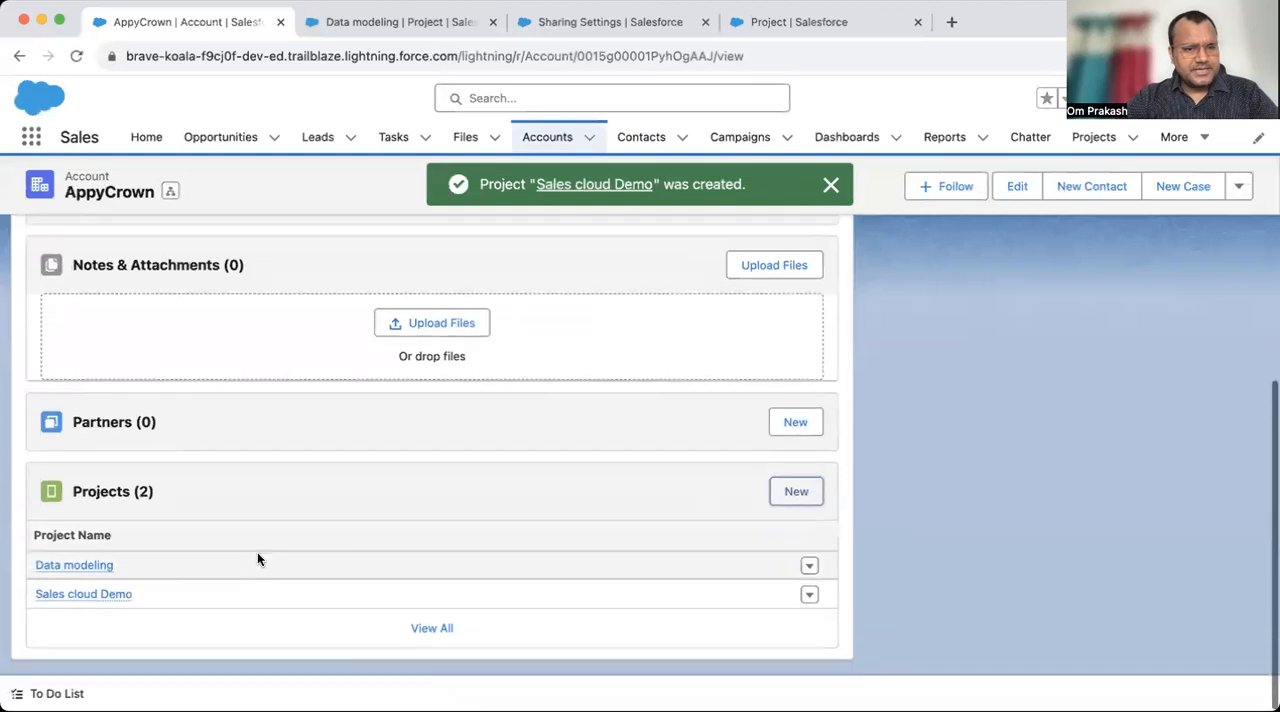
left_click(74, 577)
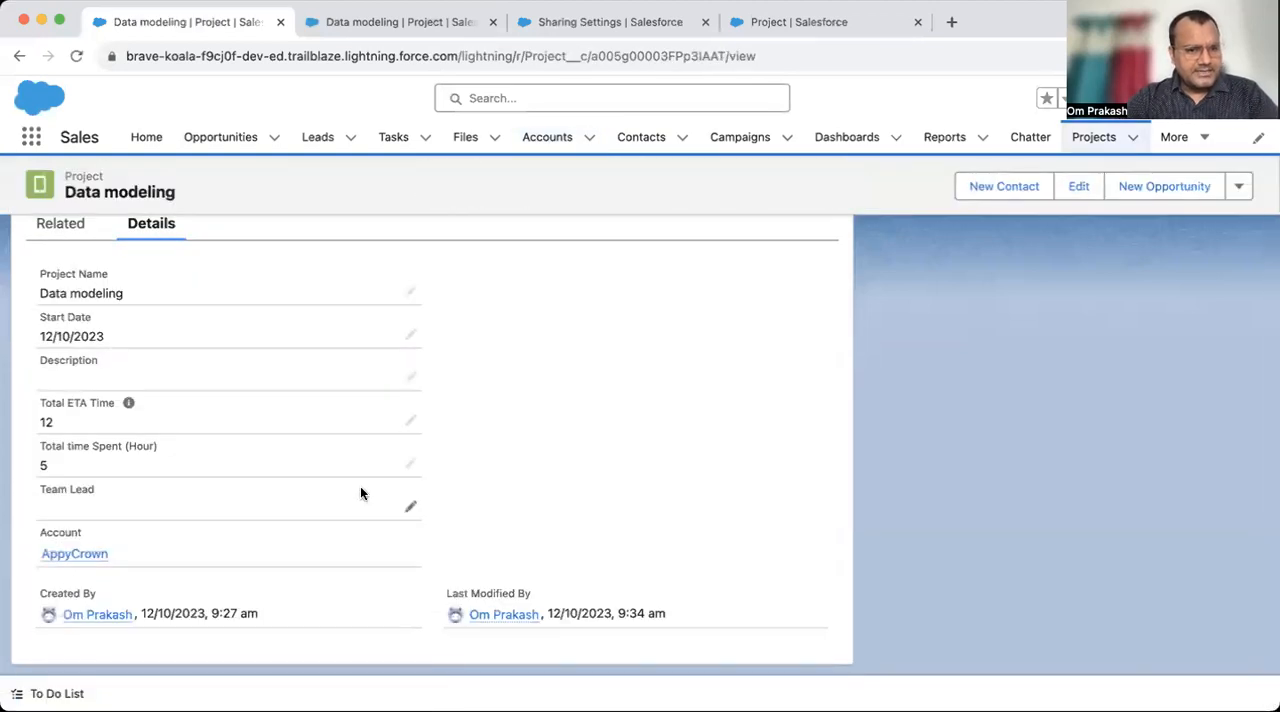
left_click(408, 466)
left_click_drag(107, 476, 15, 480)
type("10")
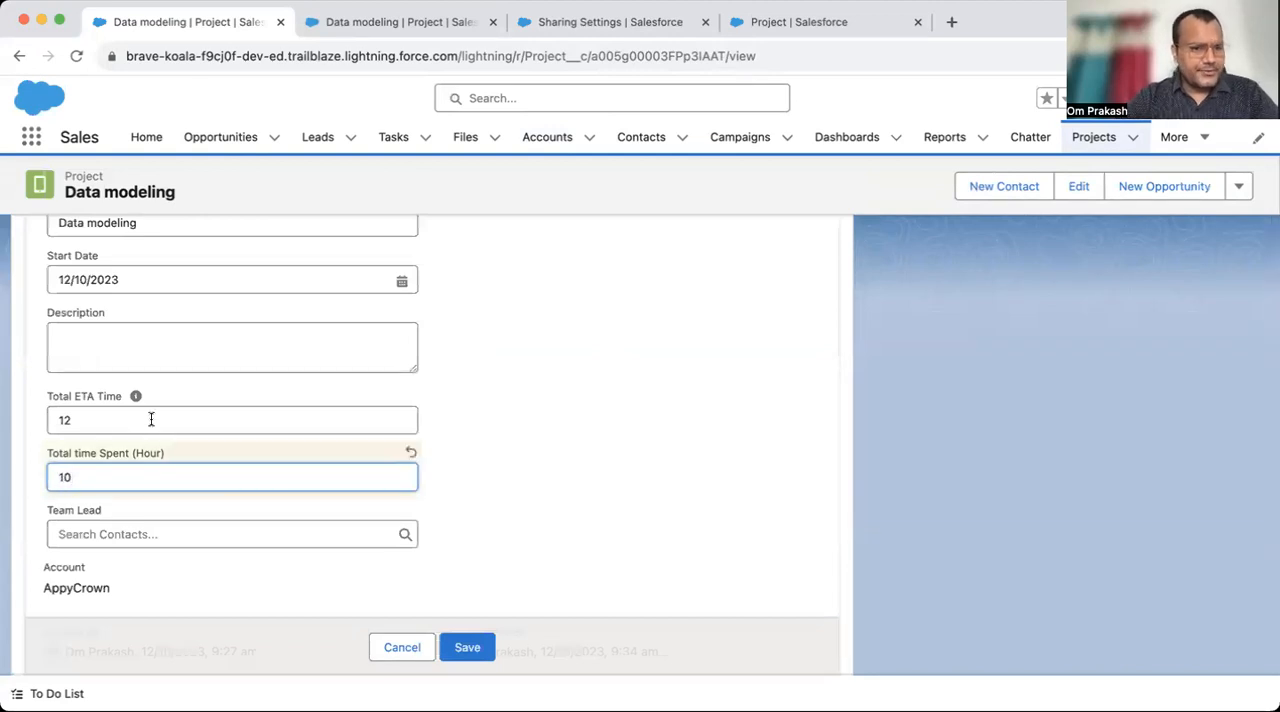
left_click(474, 645)
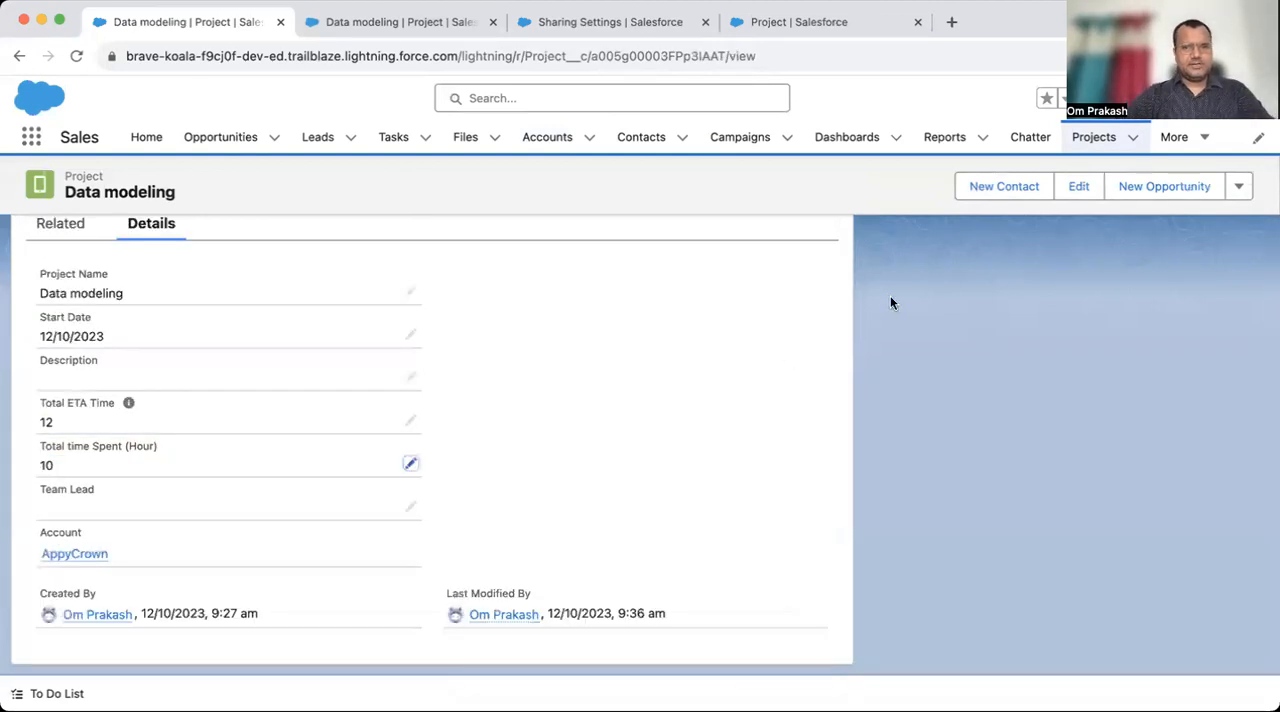
- Go to the Projects list and switch it to the All list view
left_click(1094, 145)
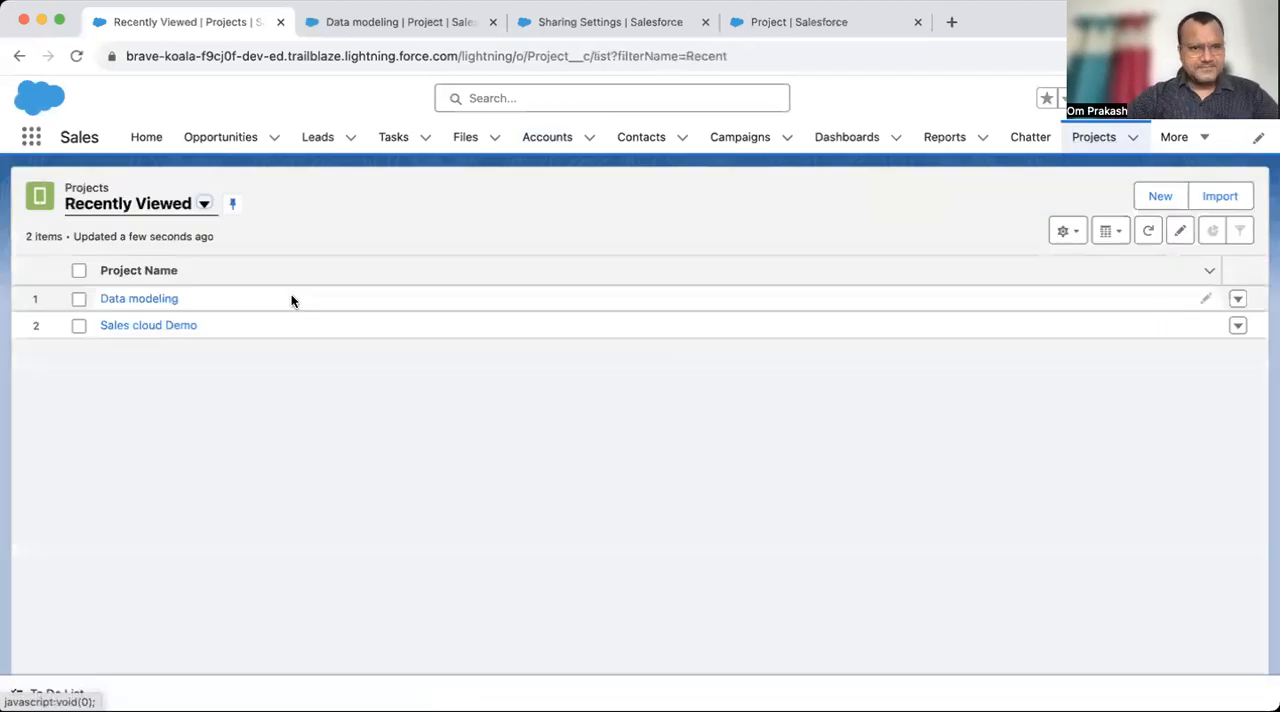
left_click(203, 206)
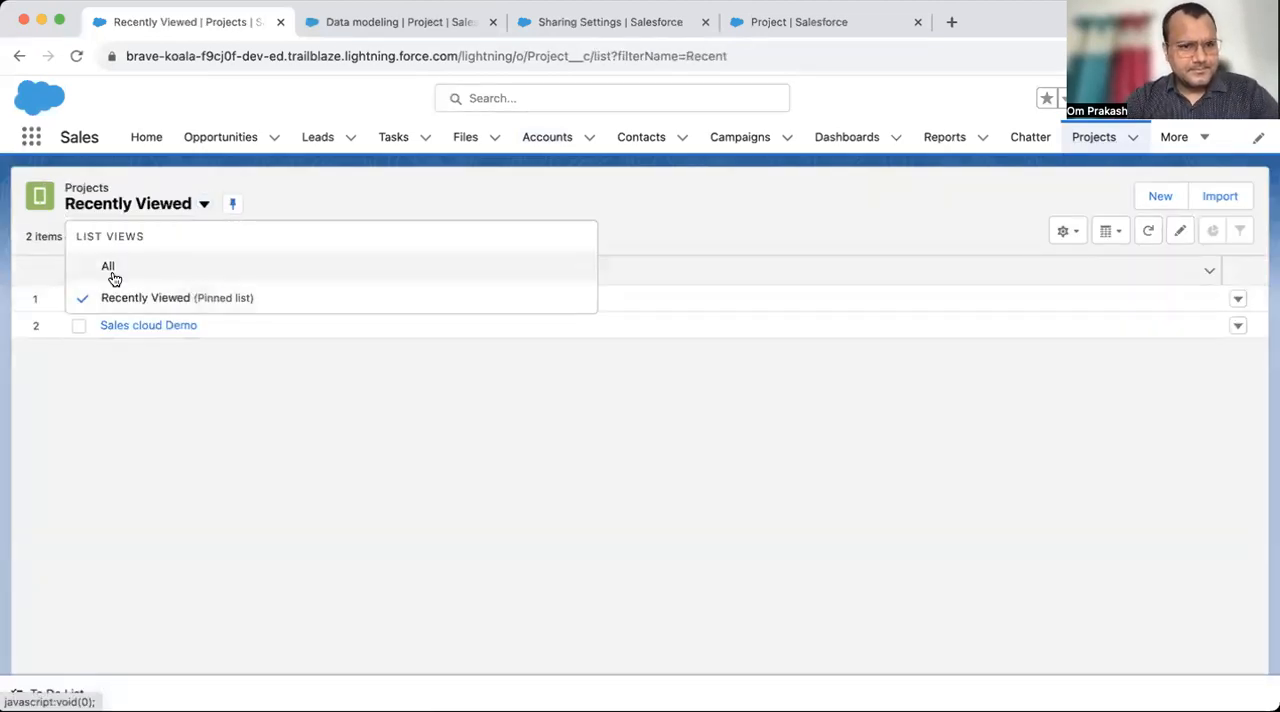
left_click(112, 276)
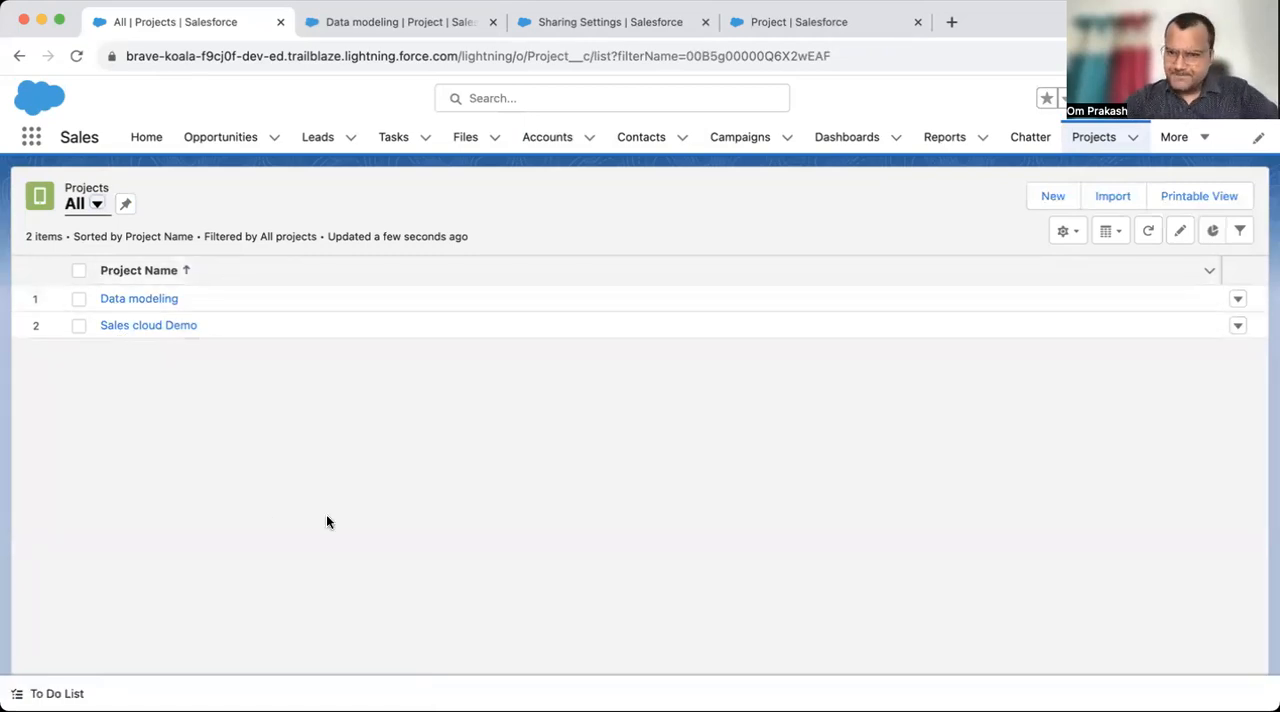
- Start a new project named Service cloud setup with a Total ETA Time of 30
left_click(1060, 208)
type("Service cloud setup")
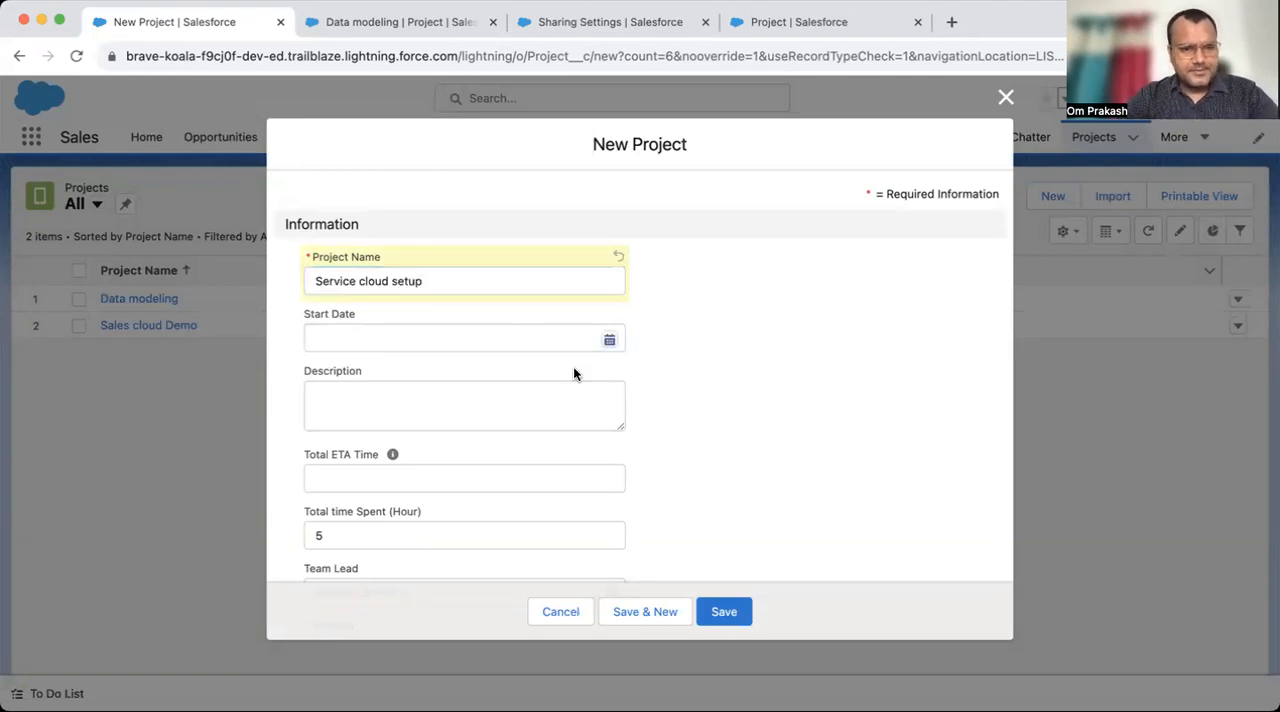
left_click(537, 405)
scroll(420, 495, "down", 2)
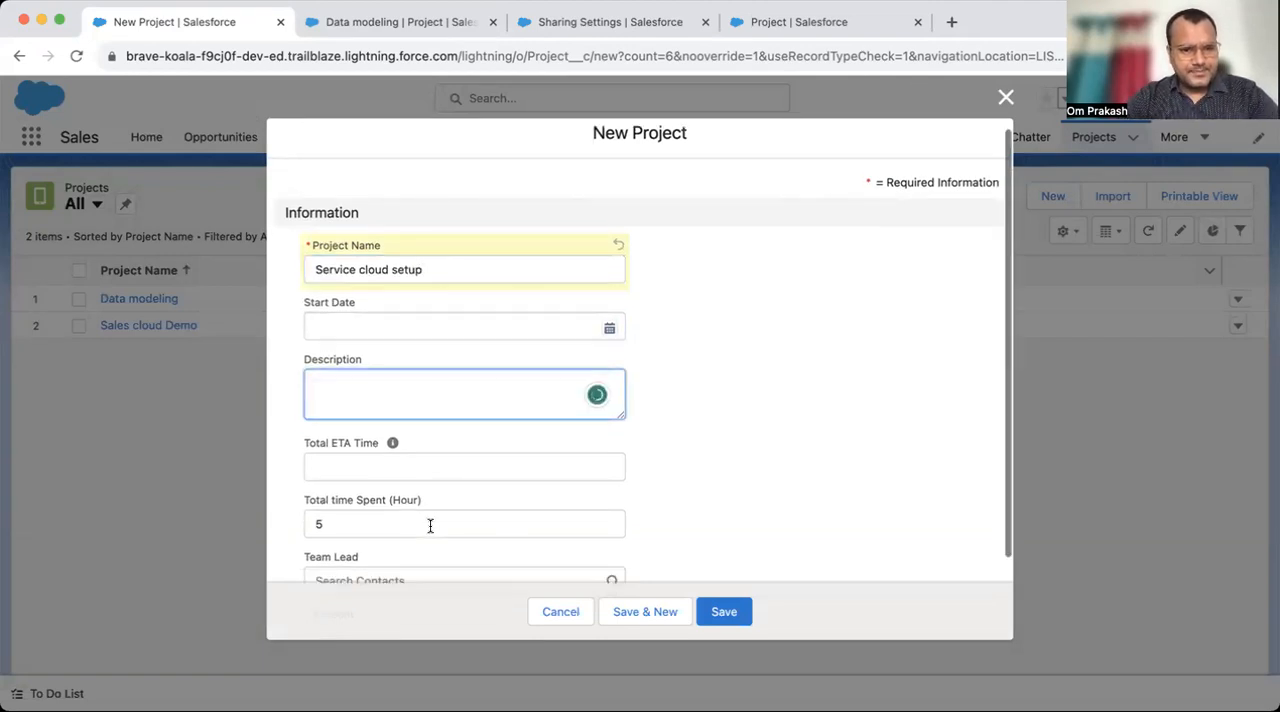
left_click(368, 412)
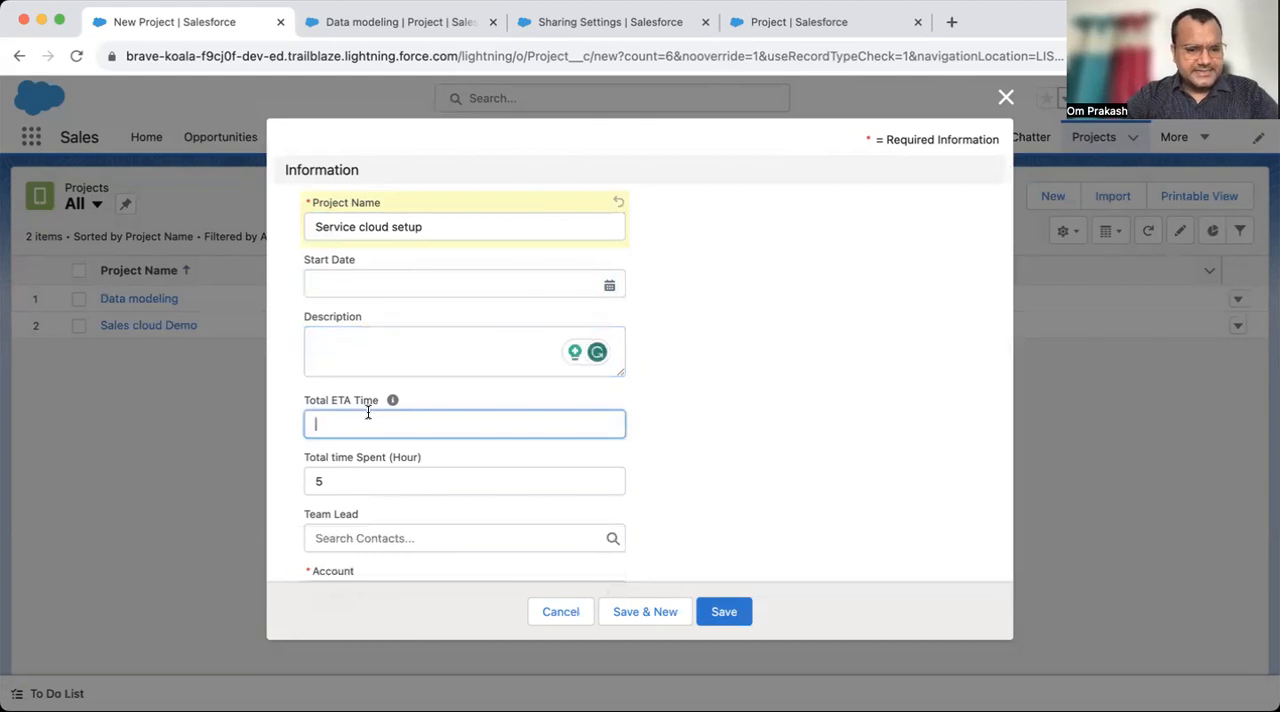
type("30")
- Create a new account named Demo Account as the project's parent Account, and save the project
scroll(500, 447, "down", 2)
left_click(393, 541)
left_click(392, 630)
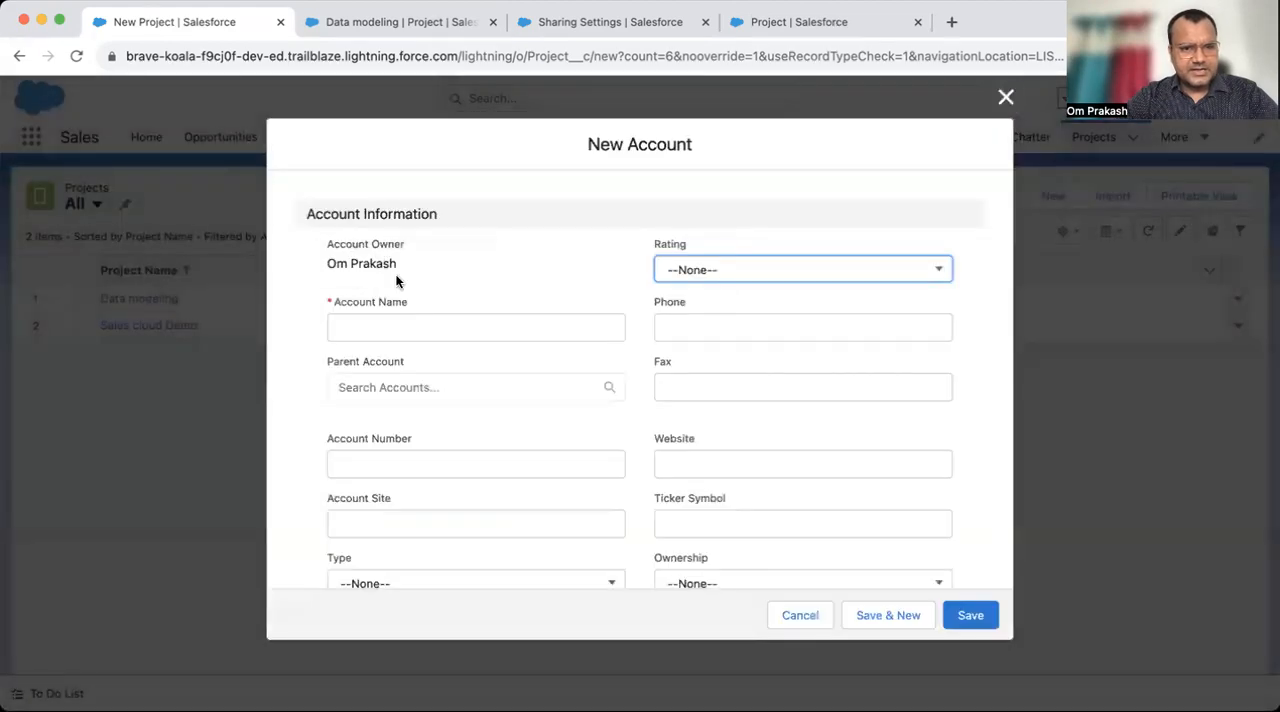
left_click(387, 328)
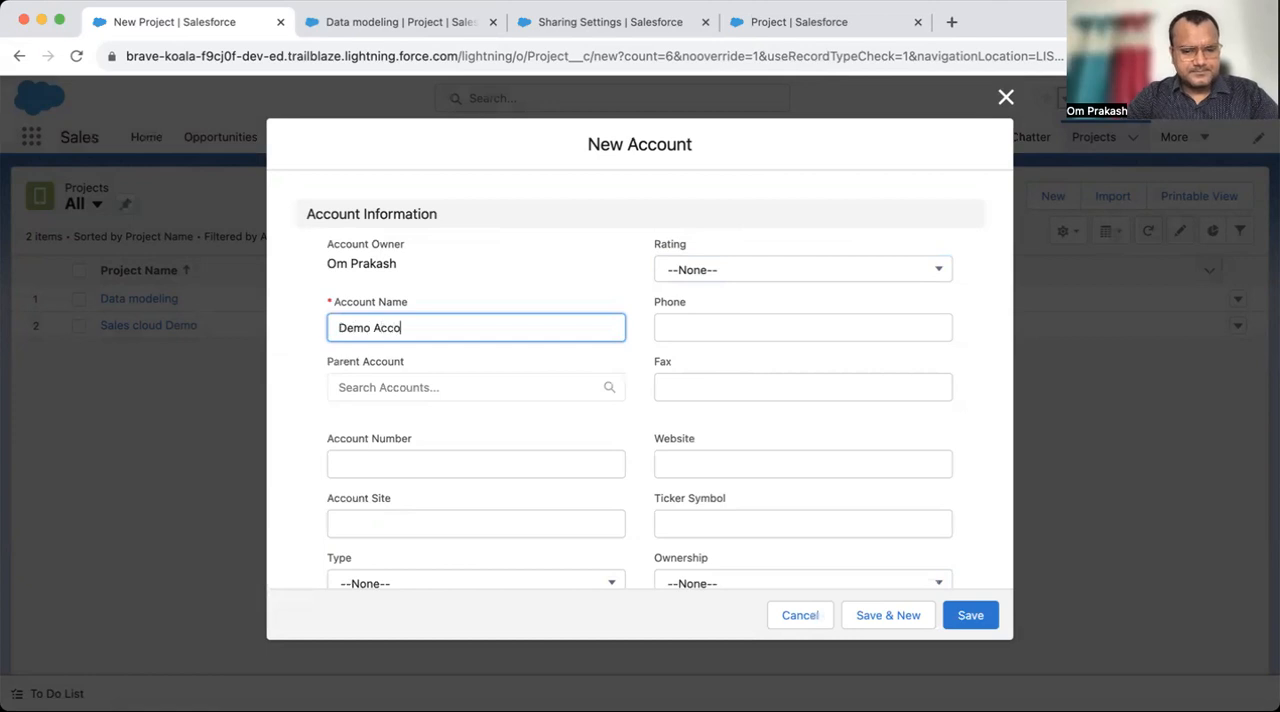
left_click(966, 614)
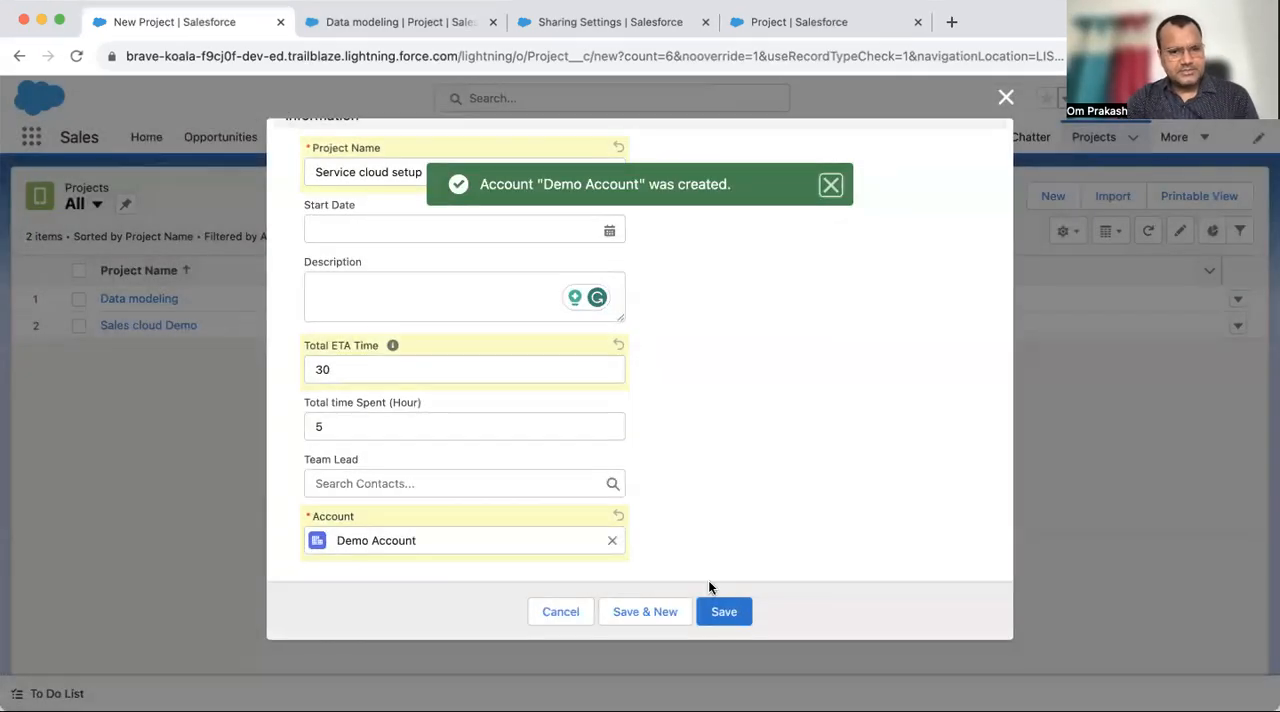
left_click(712, 611)
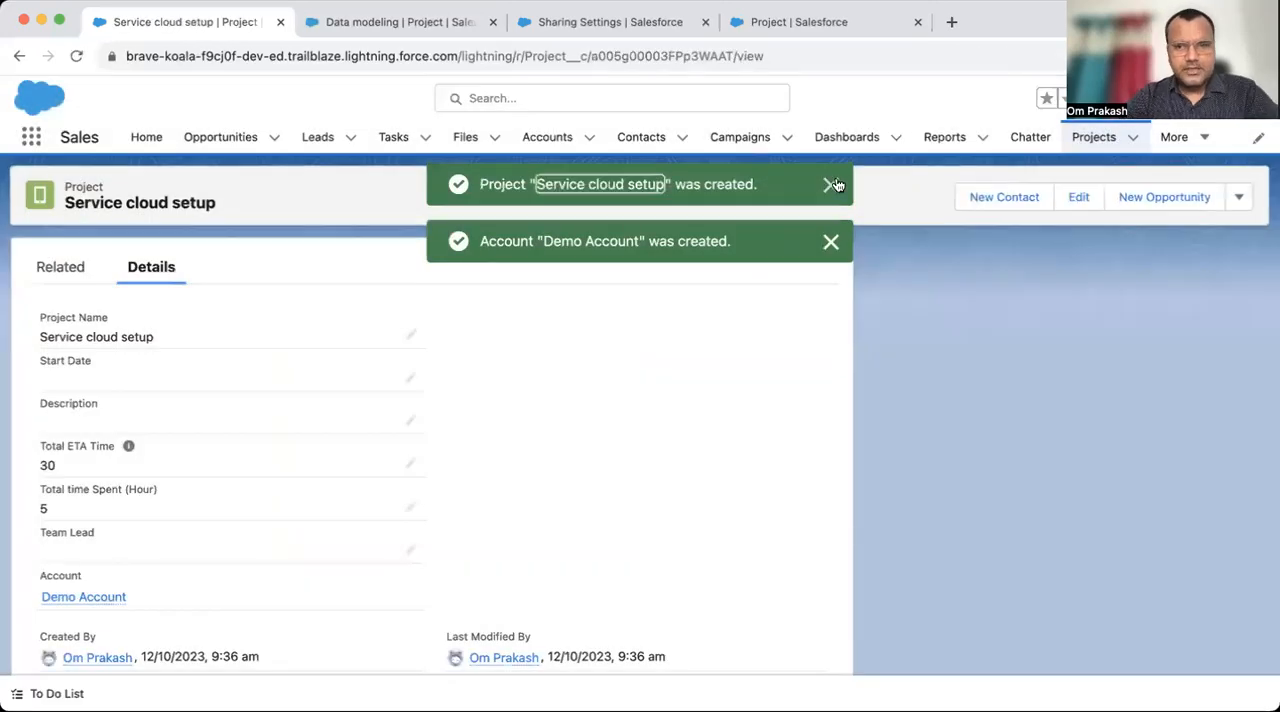
left_click(831, 182)
- Check the recent Projects list and open the AppyCrown account's details from the Accounts list
left_click(1076, 140)
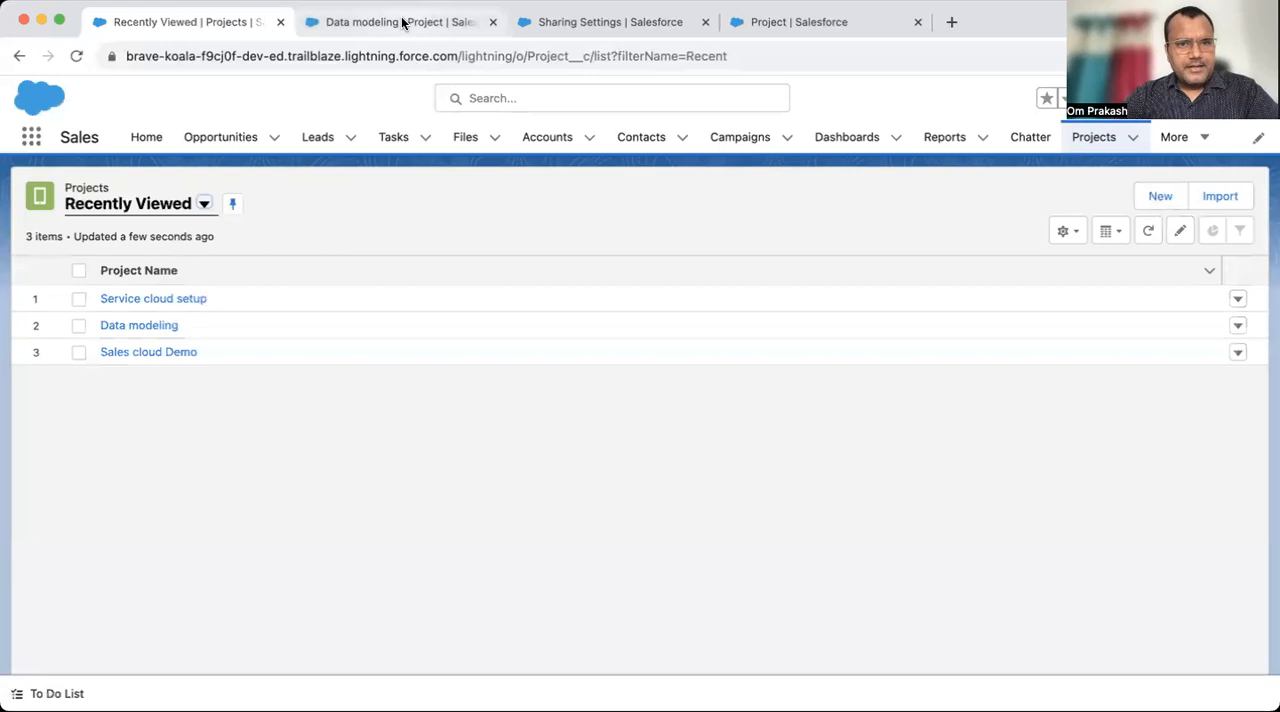
left_click(554, 139)
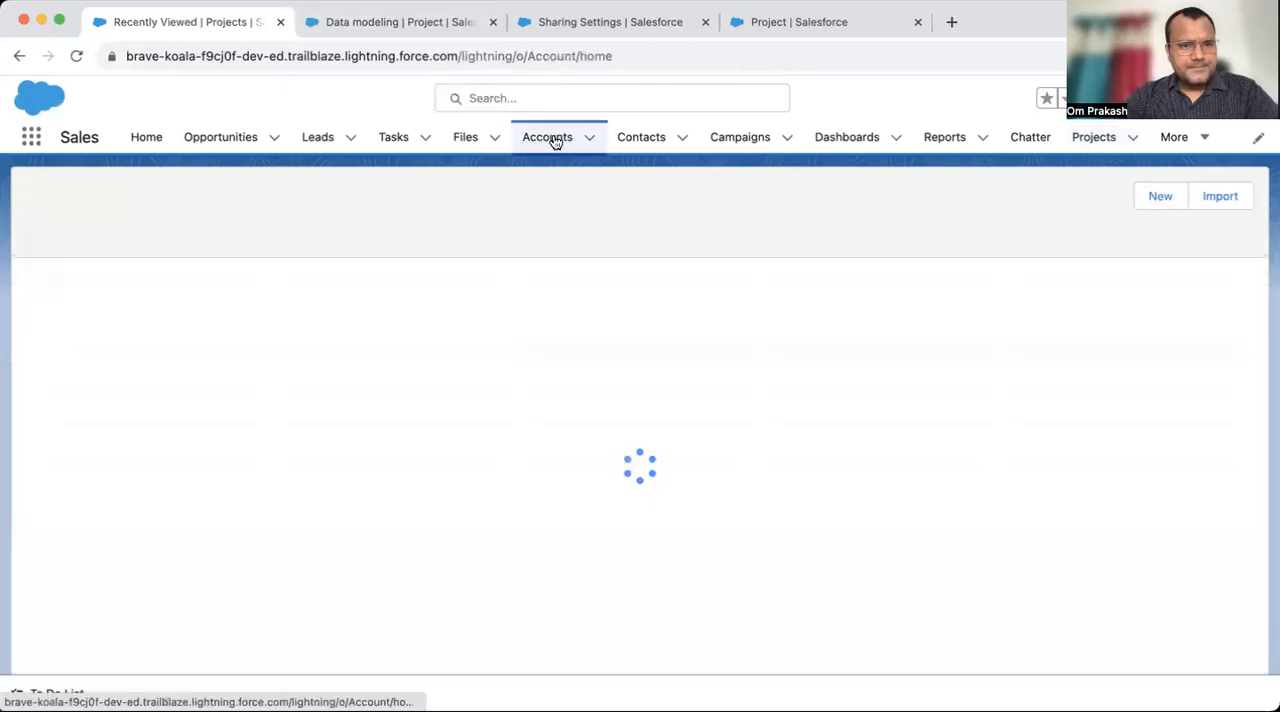
left_click(129, 326)
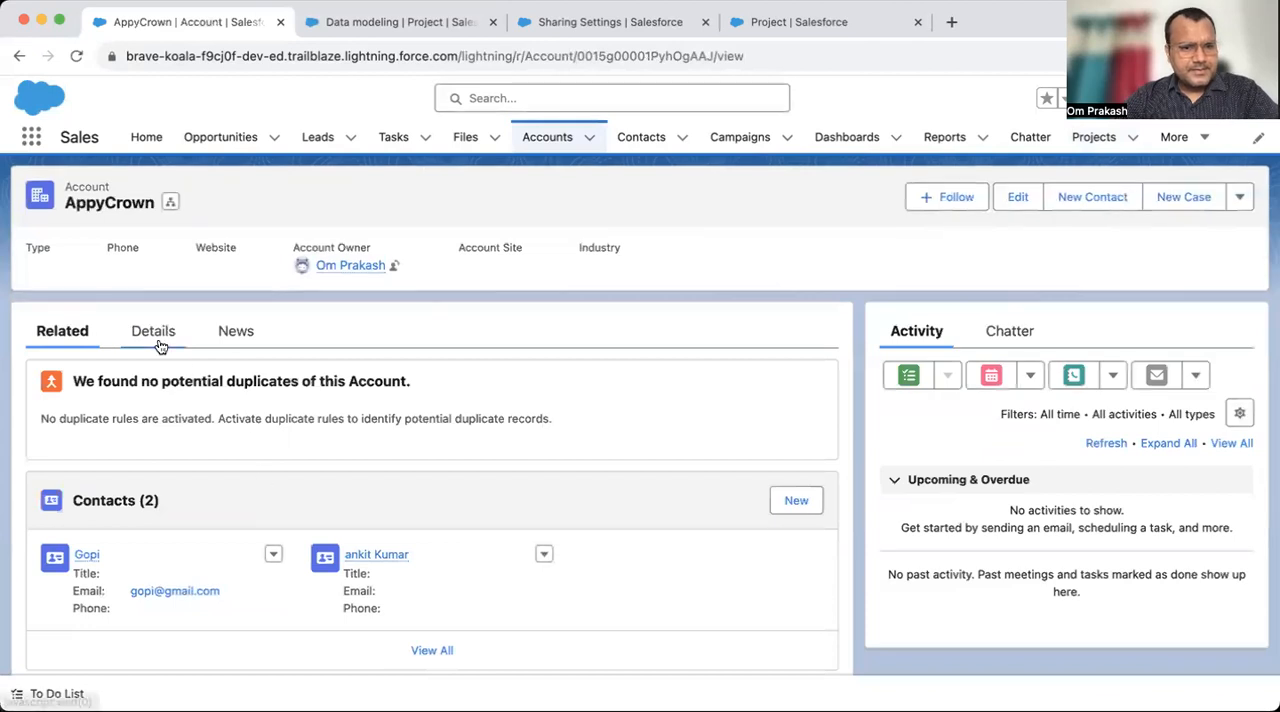
left_click(152, 333)
- Open the Account object in Setup and show its Fields & Relationships
left_click(1190, 97)
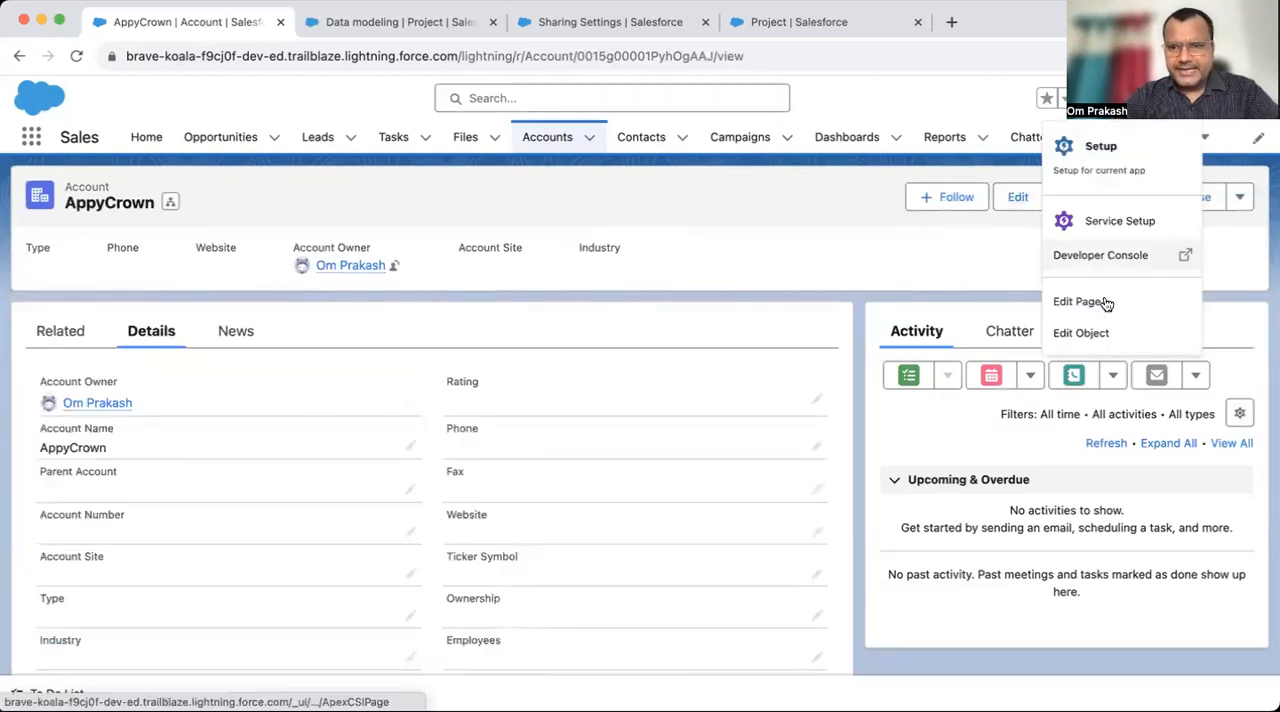
left_click(1098, 340)
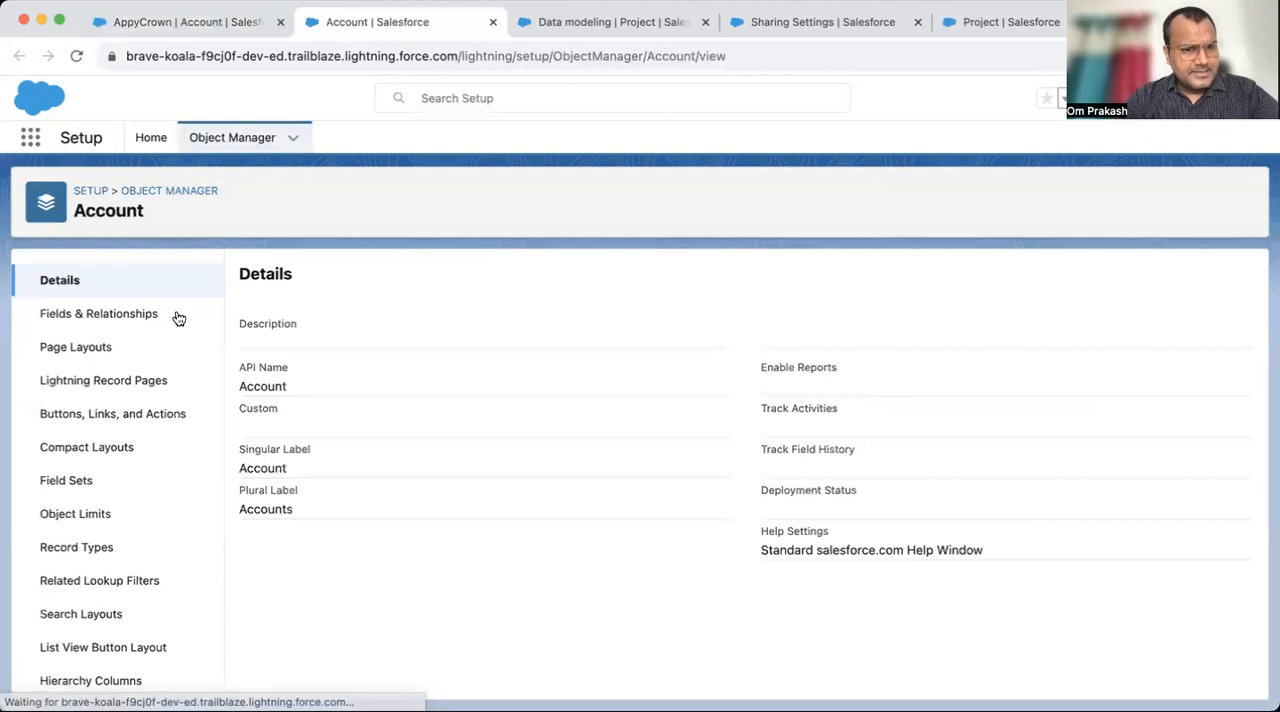
left_click(117, 312)
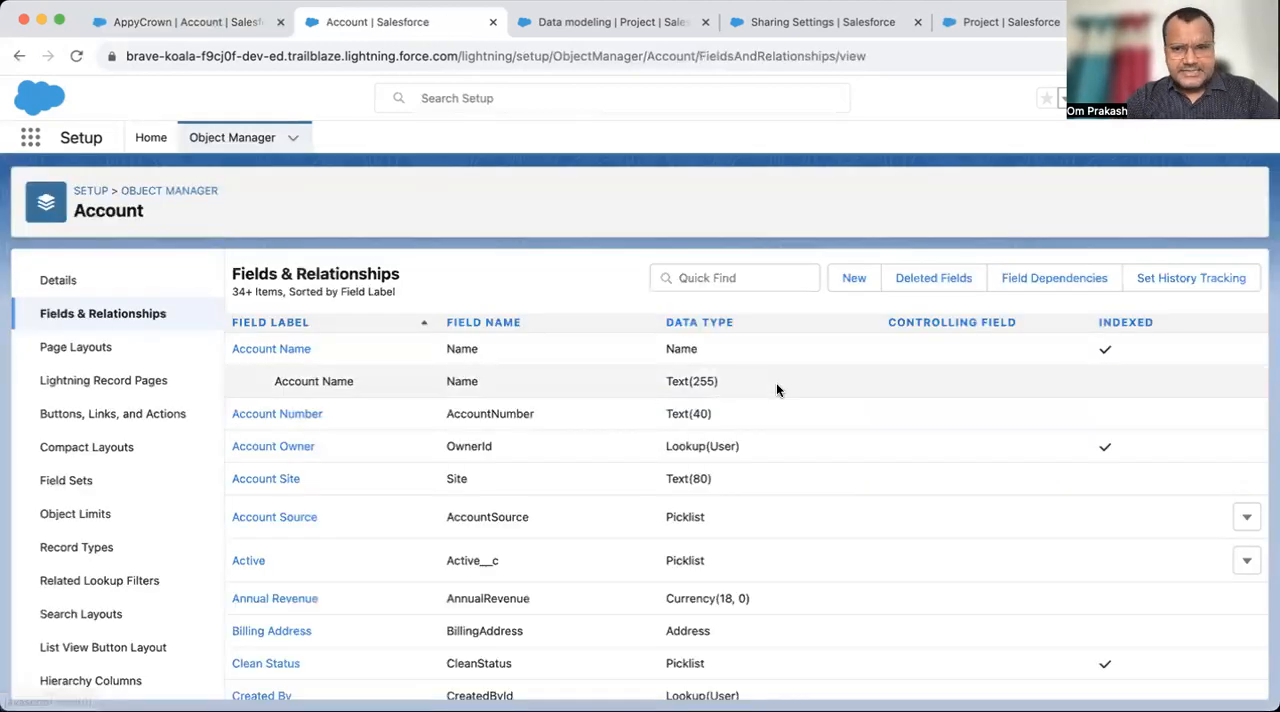
- Start a new custom field on Account, choose the Roll-Up Summary data type, and continue to its details
left_click(854, 280)
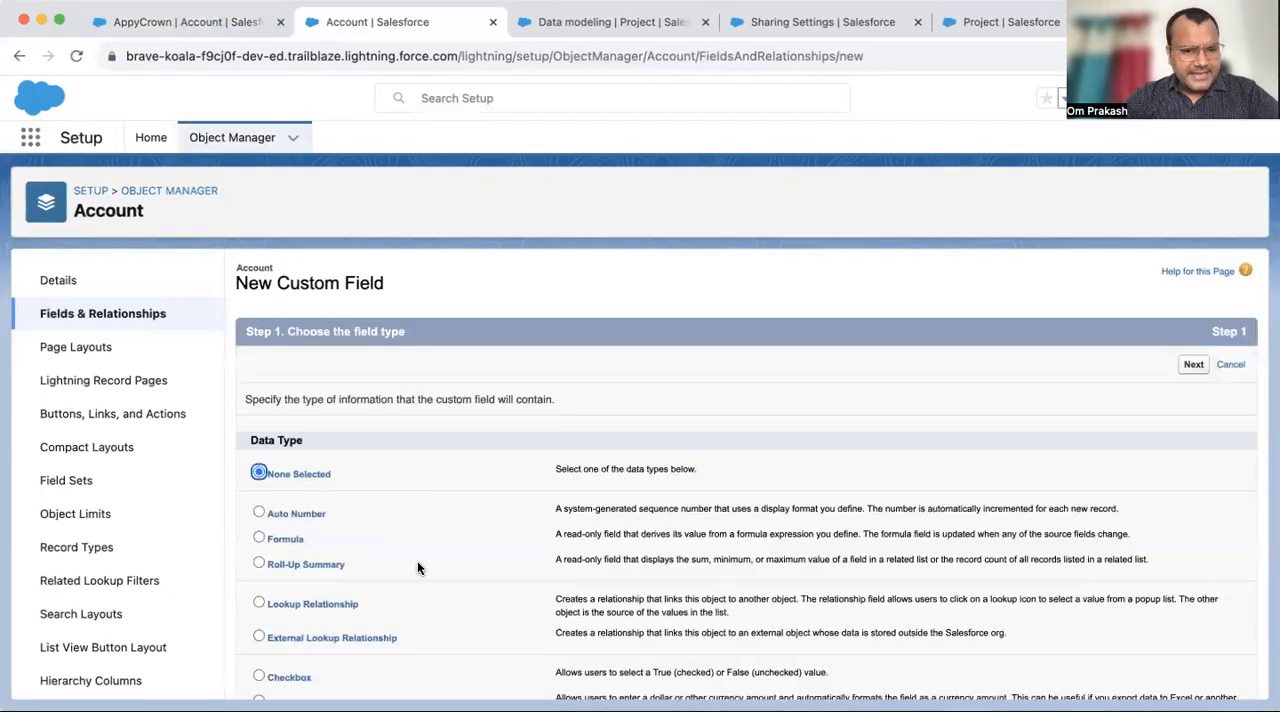
left_click(287, 562)
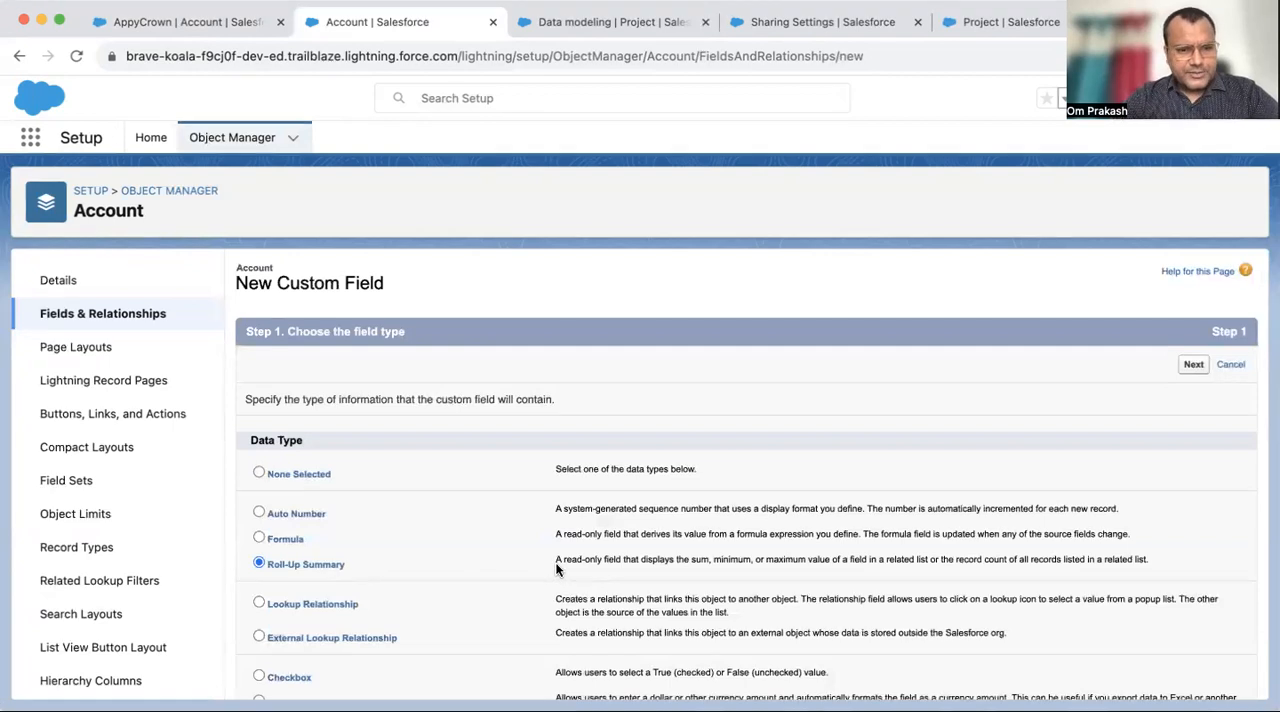
left_click_drag(557, 569, 733, 562)
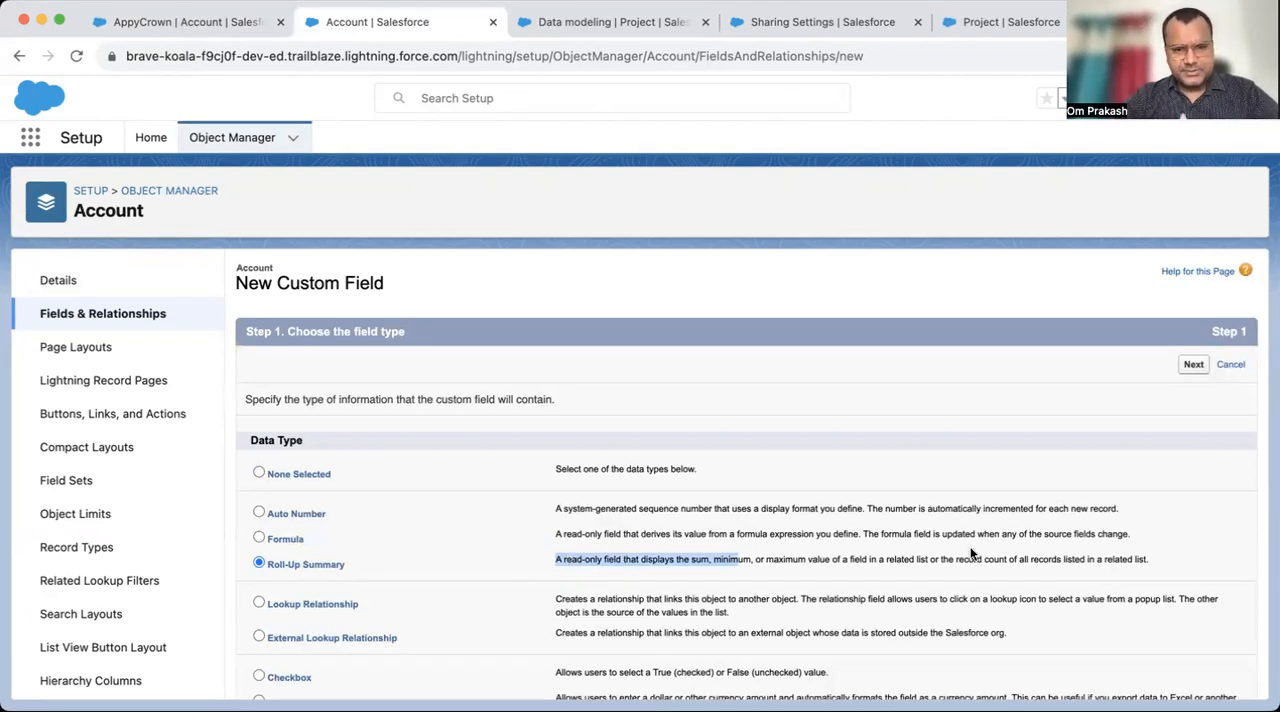
left_click(1196, 366)
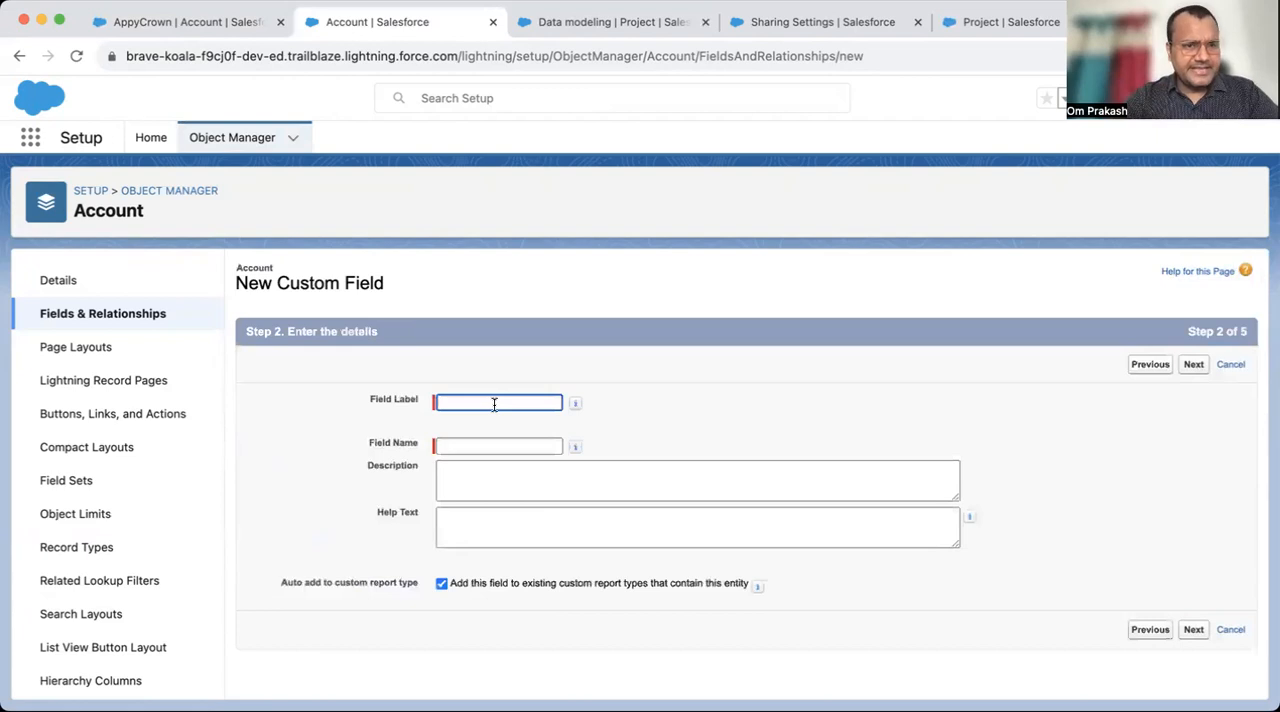
- Enter Total time Spent for projects as the roll-up summary field's label
type("Total time Sepent fo")
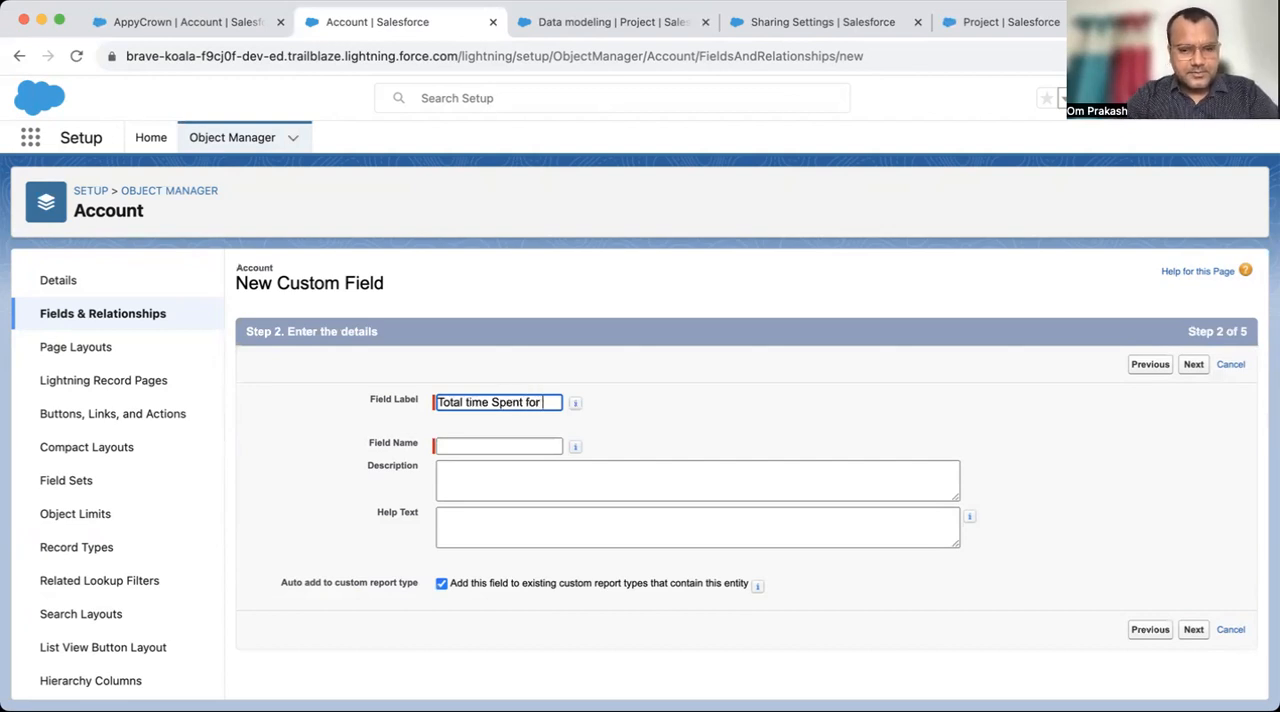
type("rojects")
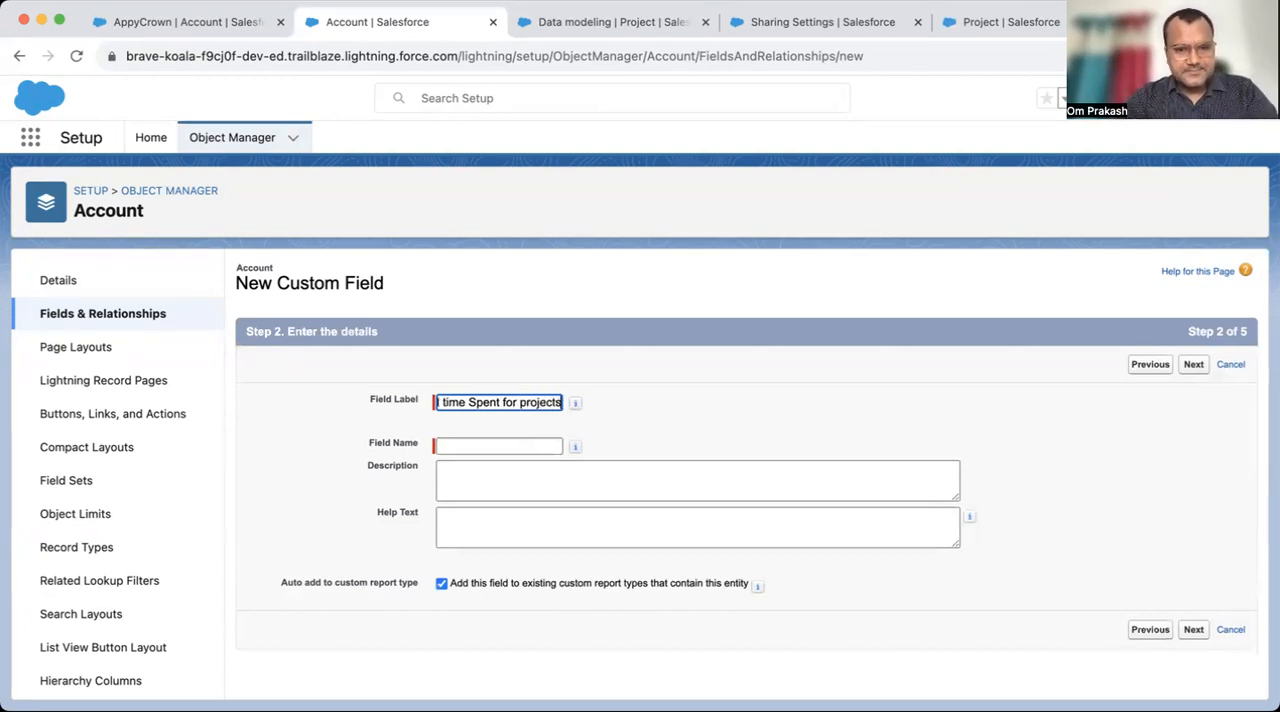
key("Tab")
- Switch to the AppyCrown account record and review its related projects and detail fields
left_click(230, 22)
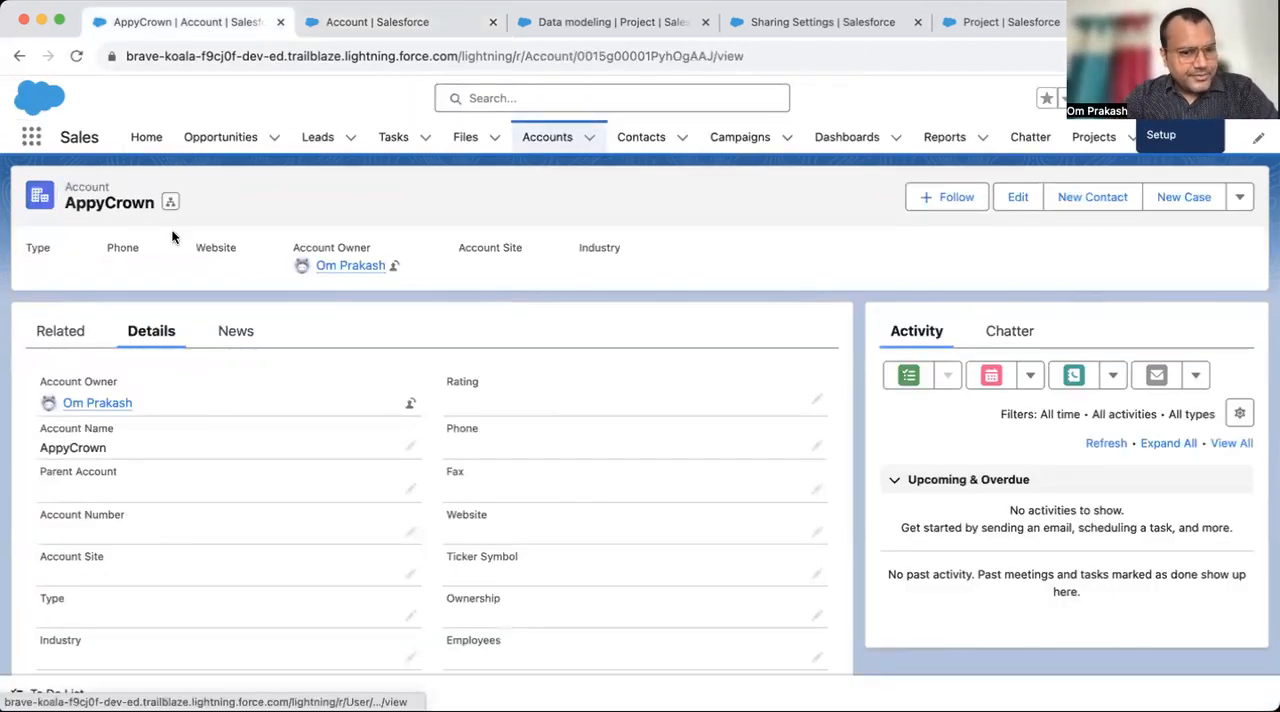
scroll(452, 460, "down", 2)
scroll(315, 466, "up", 2)
left_click(58, 332)
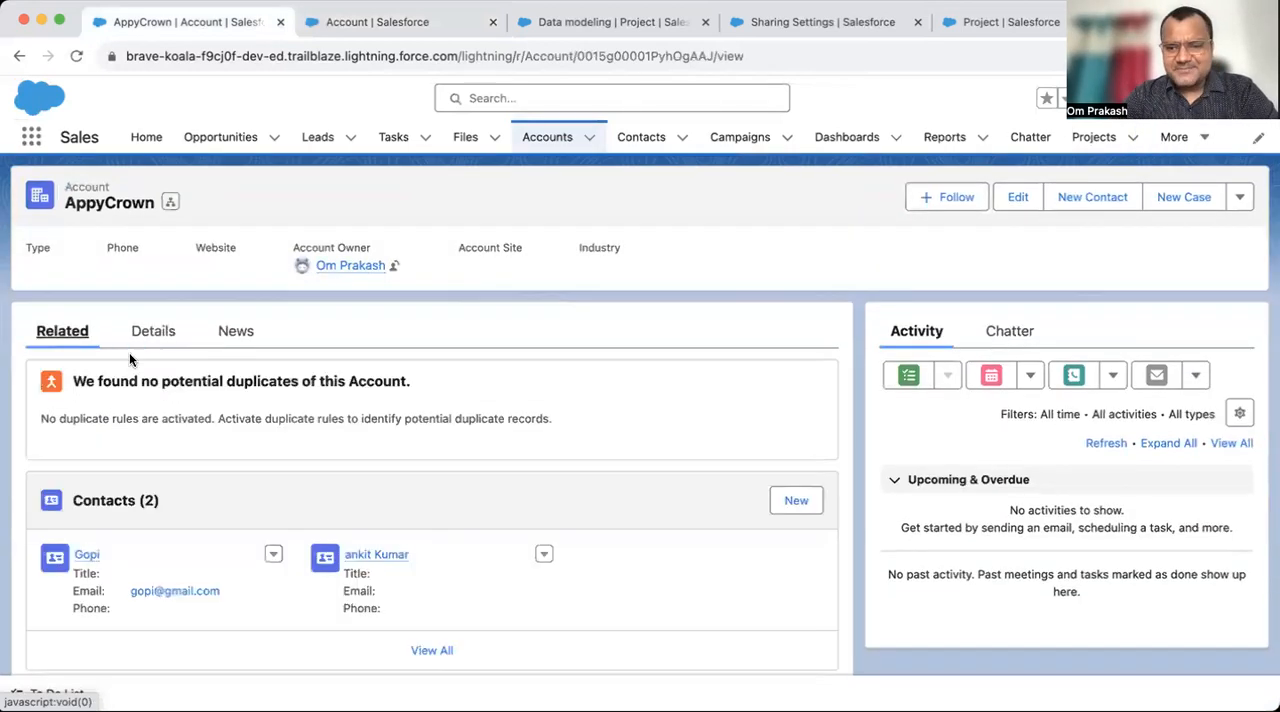
scroll(300, 478, "down", 10)
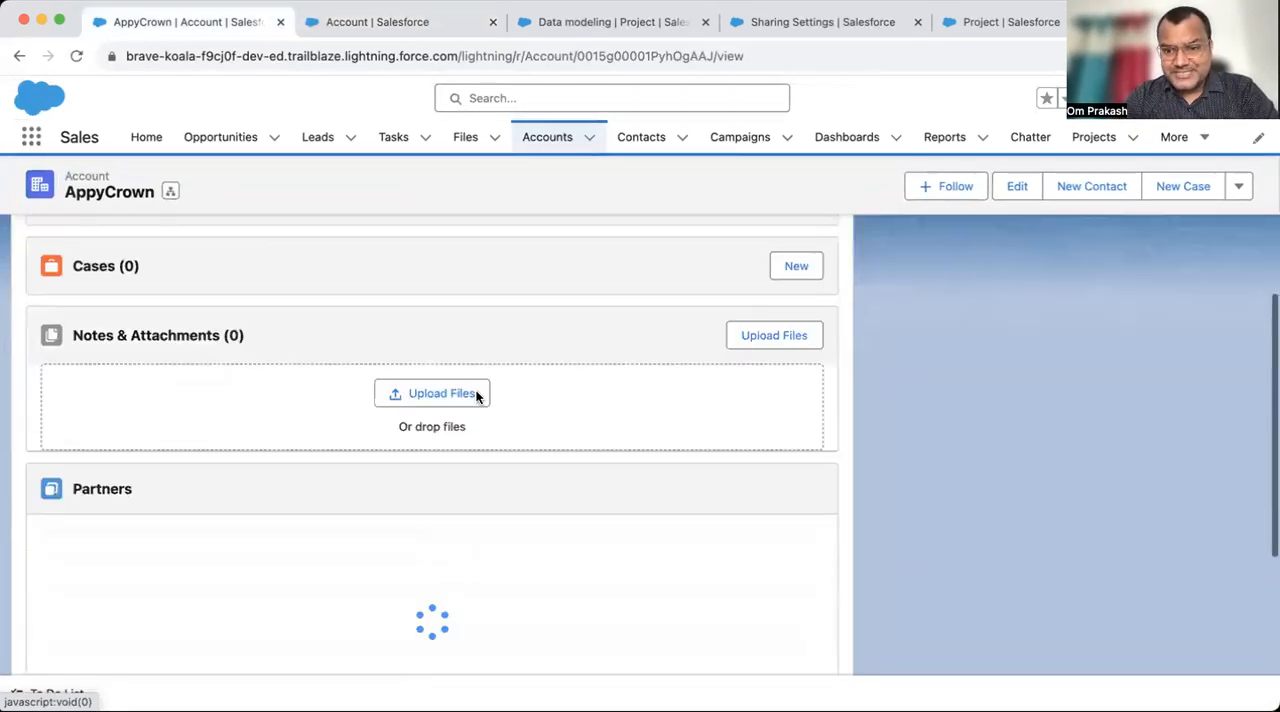
scroll(274, 557, "down", 2)
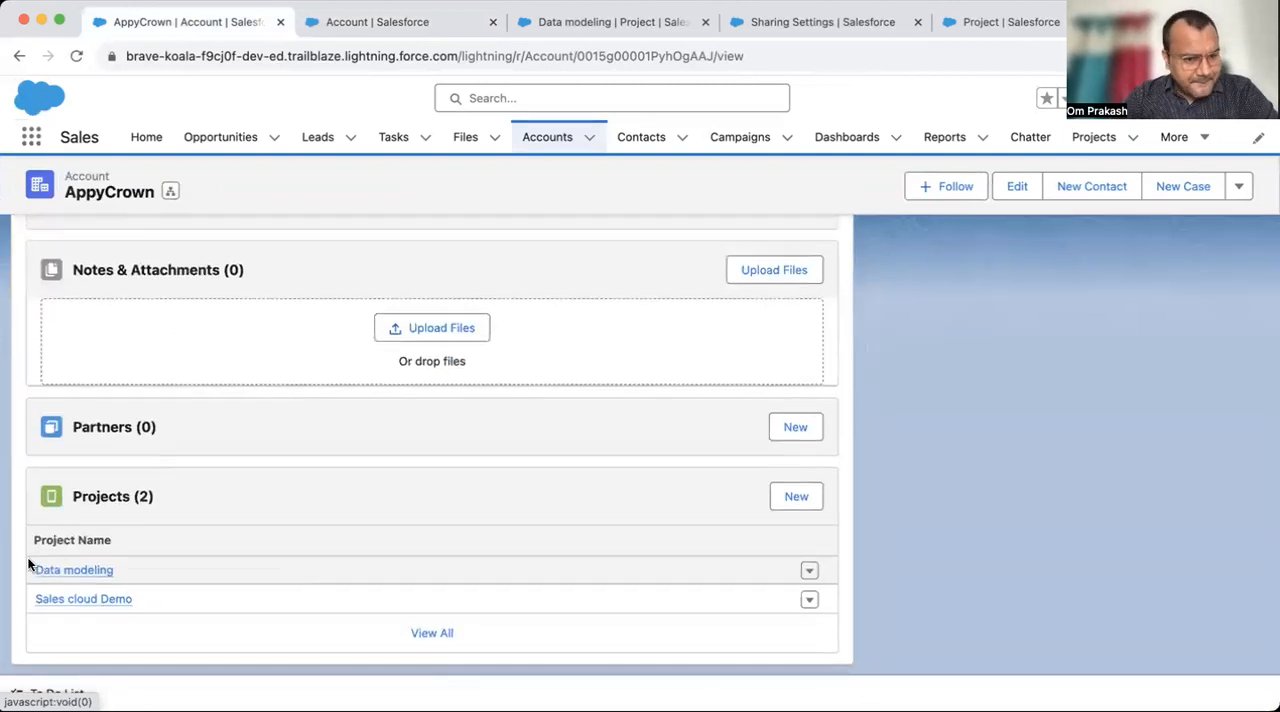
scroll(240, 509, "up", 12)
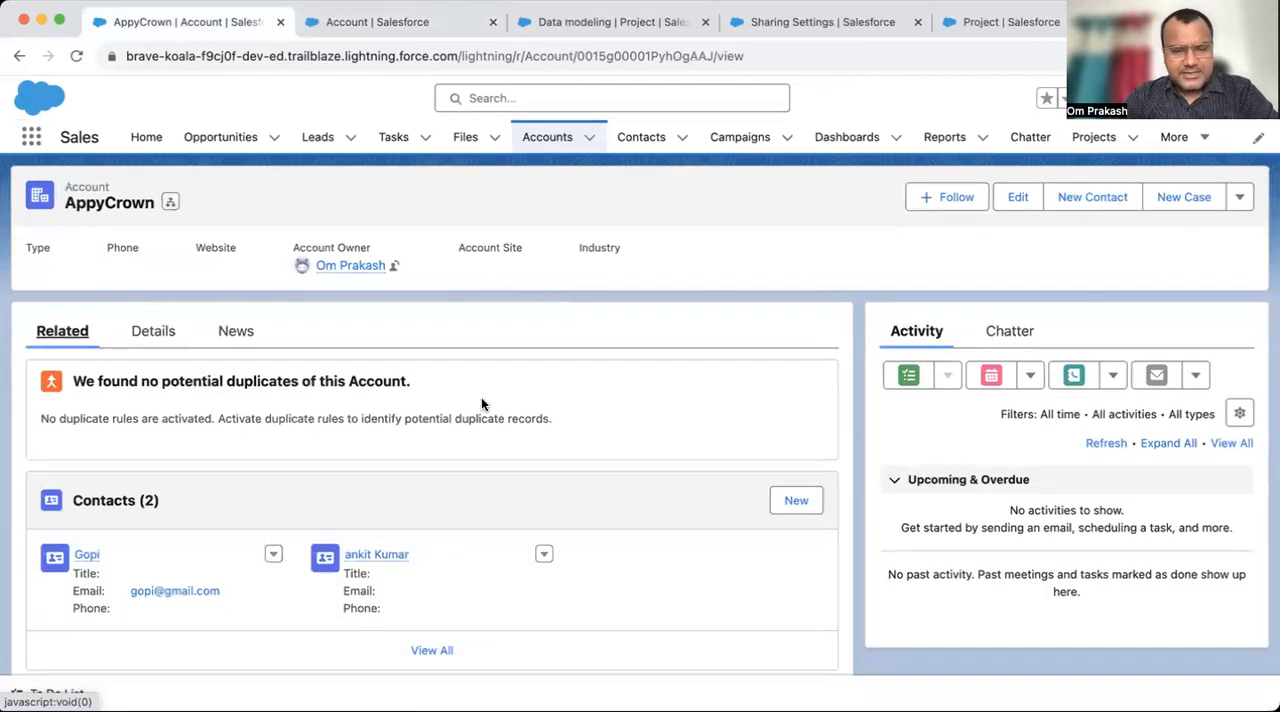
left_click(136, 328)
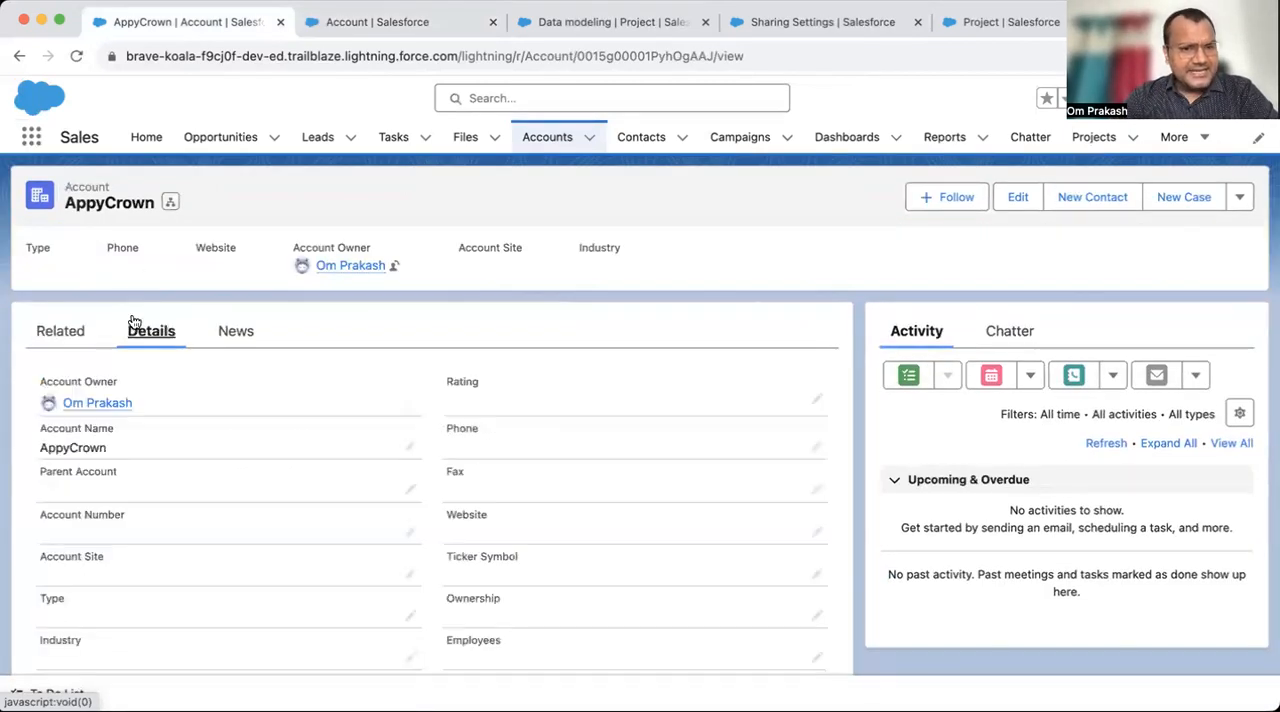
left_click(80, 350)
scroll(171, 640, "down", 5)
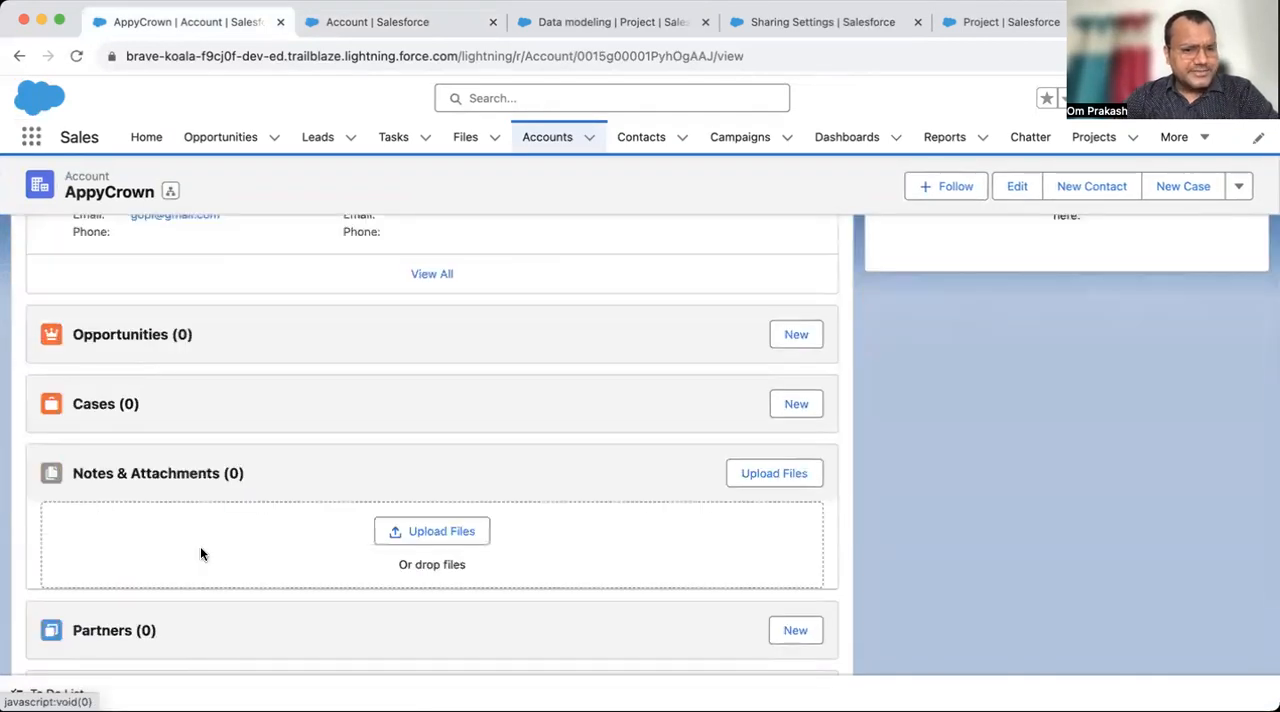
scroll(200, 554, "down", 3)
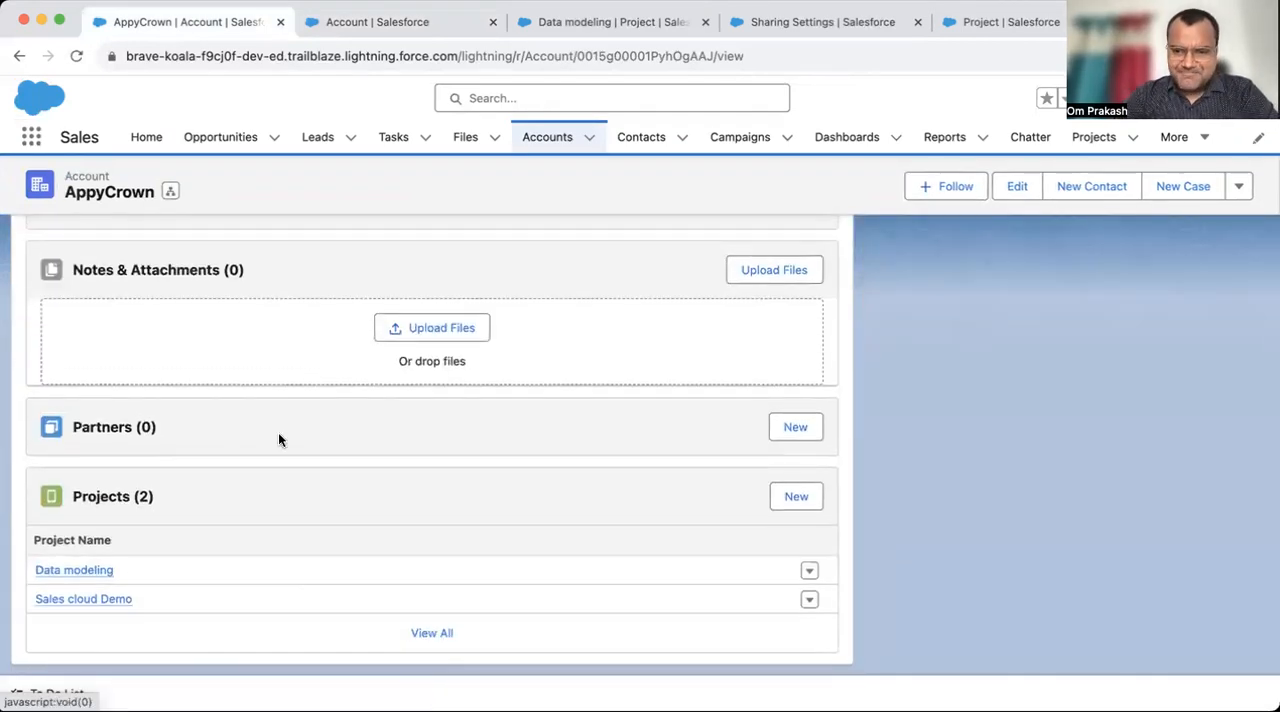
scroll(278, 440, "up", 10)
left_click(137, 331)
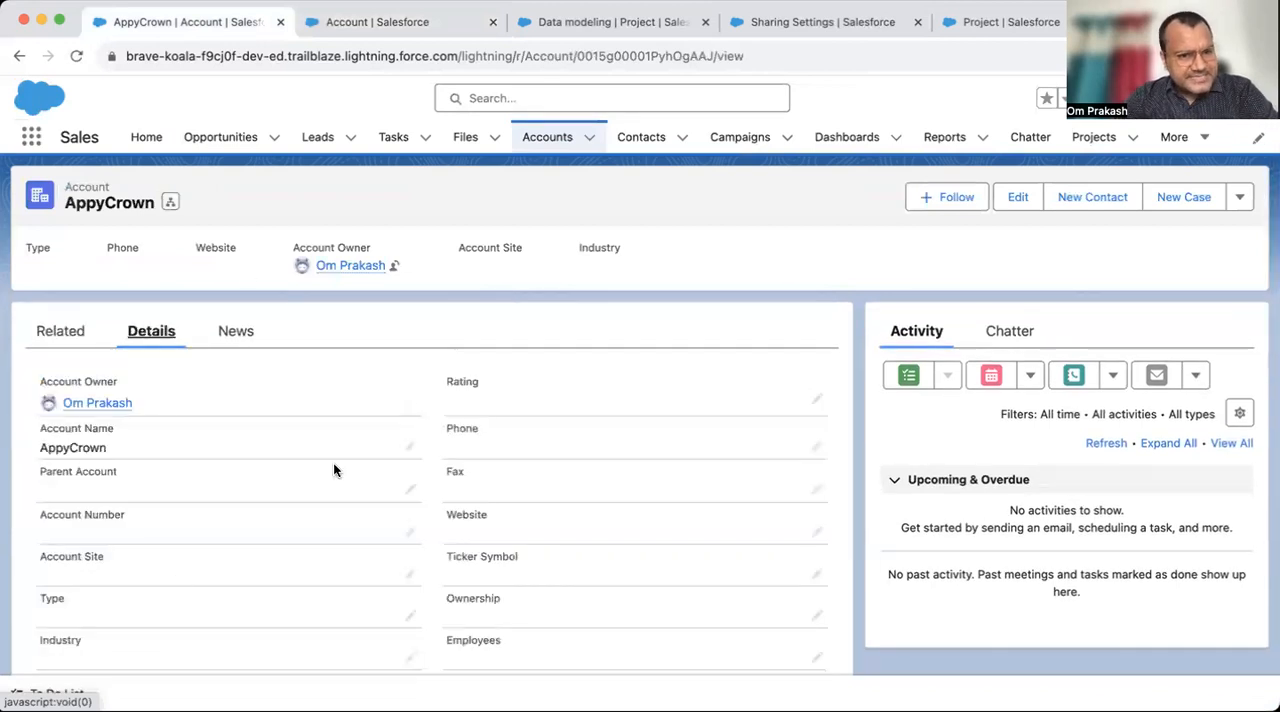
- Return to the new Account field and define its roll-up as the SUM of Total time Spent (Hour) over Projects
left_click(404, 24)
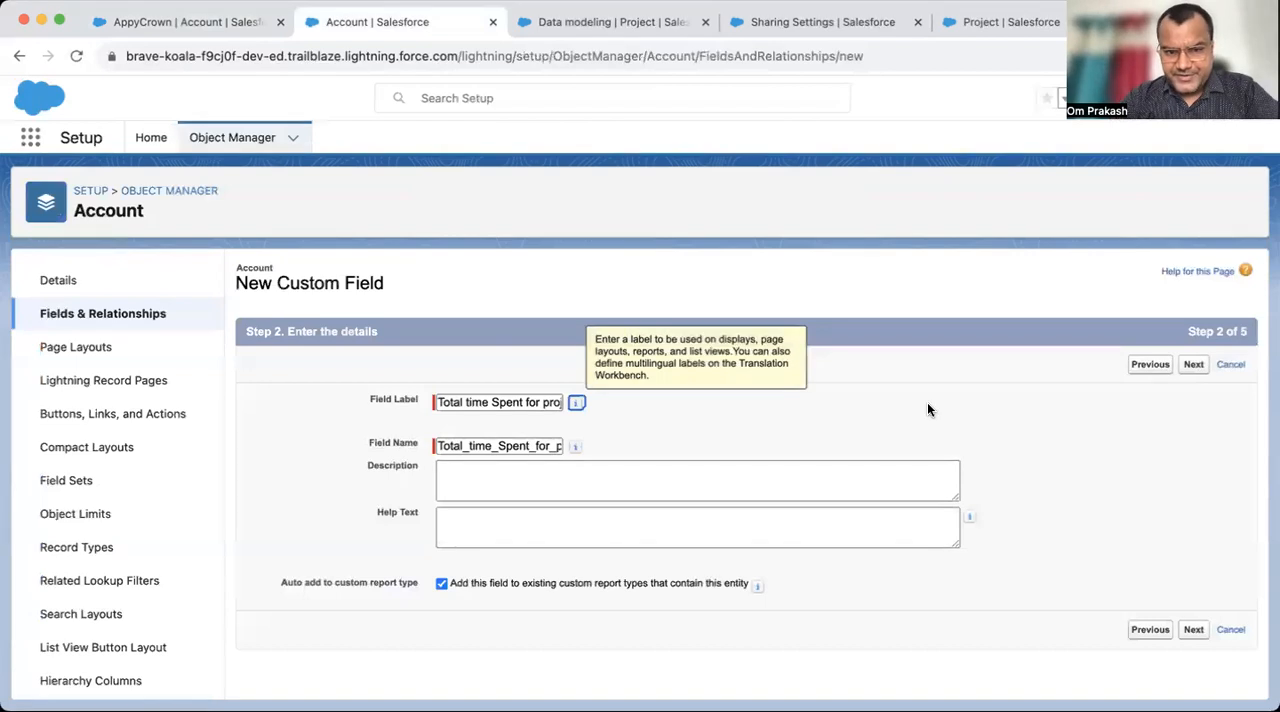
left_click(1194, 365)
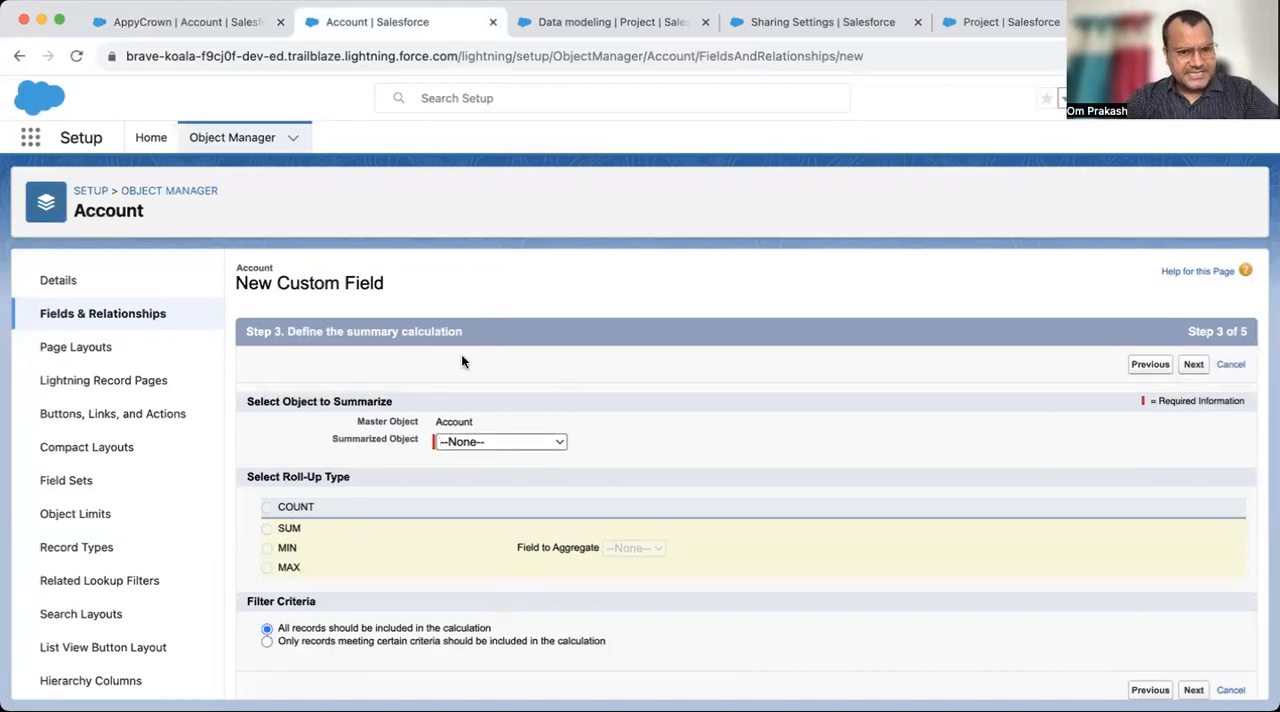
scroll(655, 400, "down", 1)
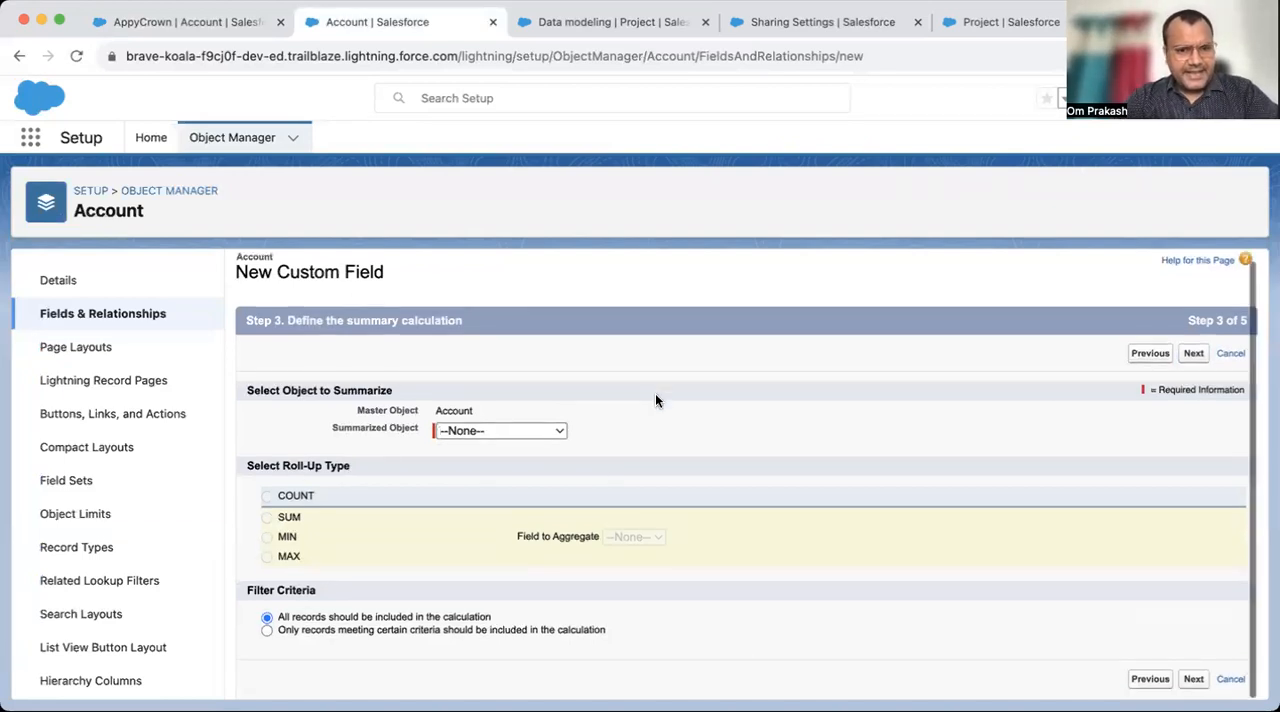
left_click(503, 436)
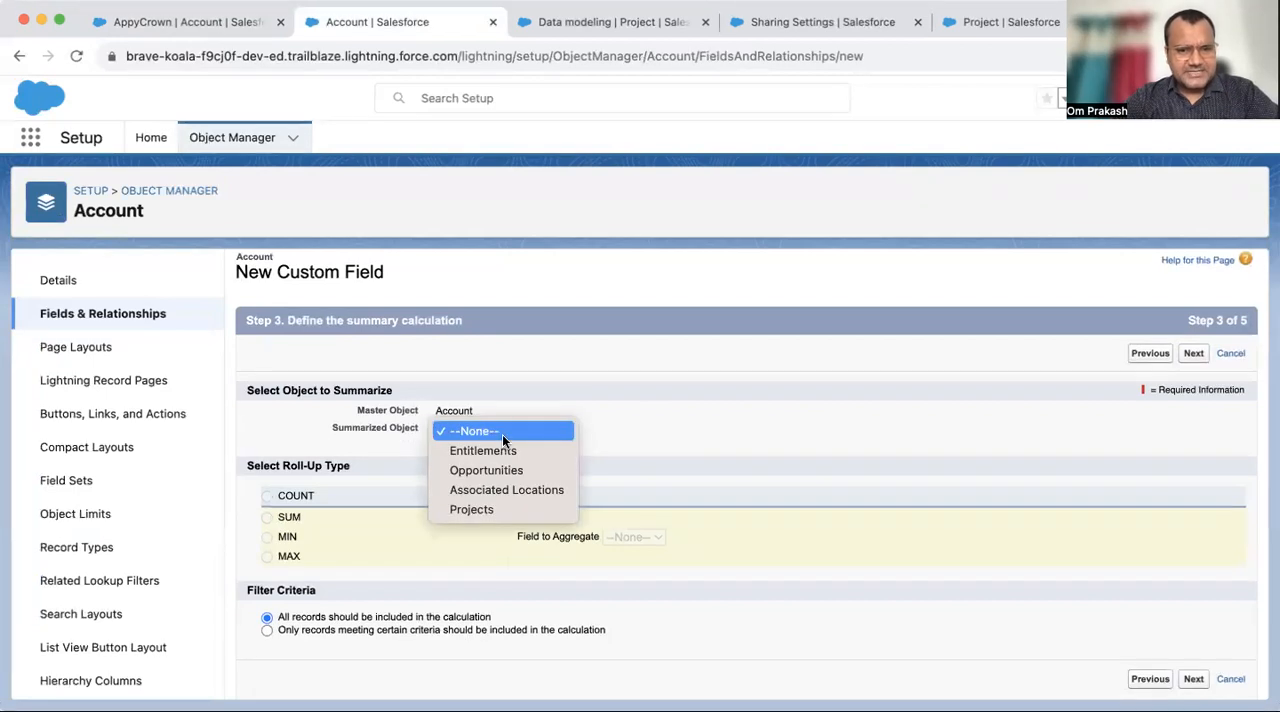
left_click(488, 509)
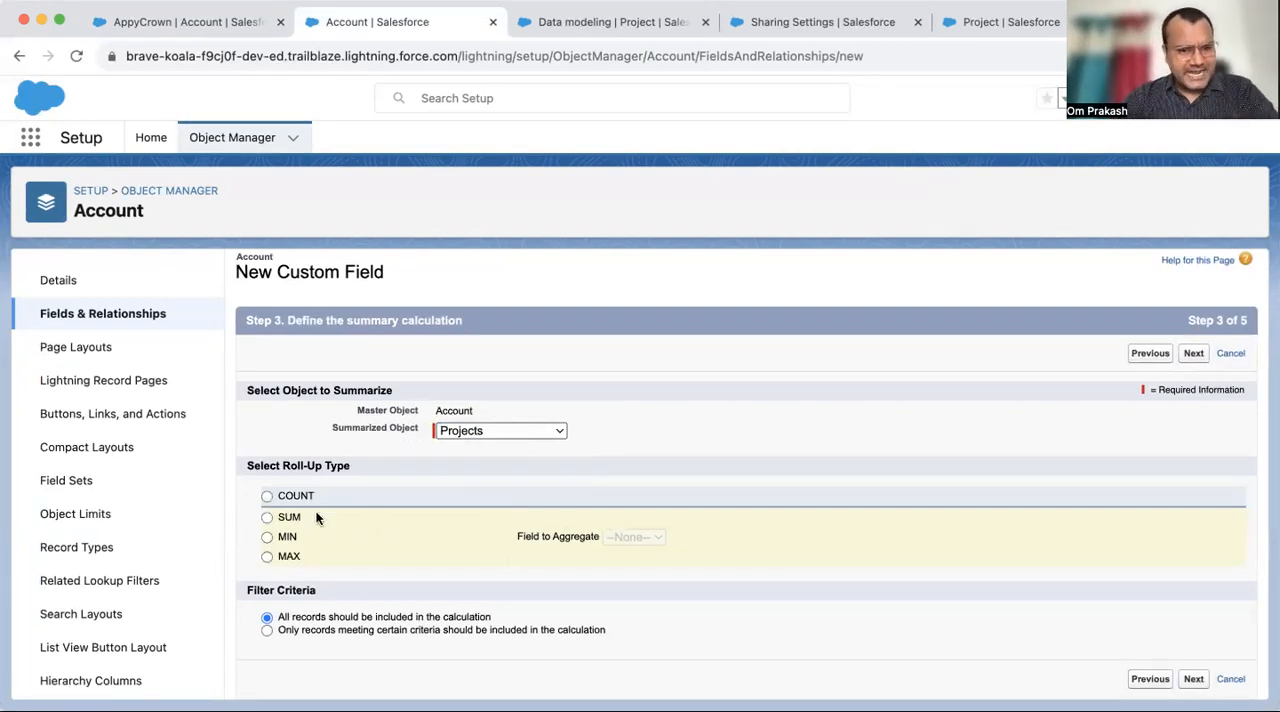
left_click(266, 516)
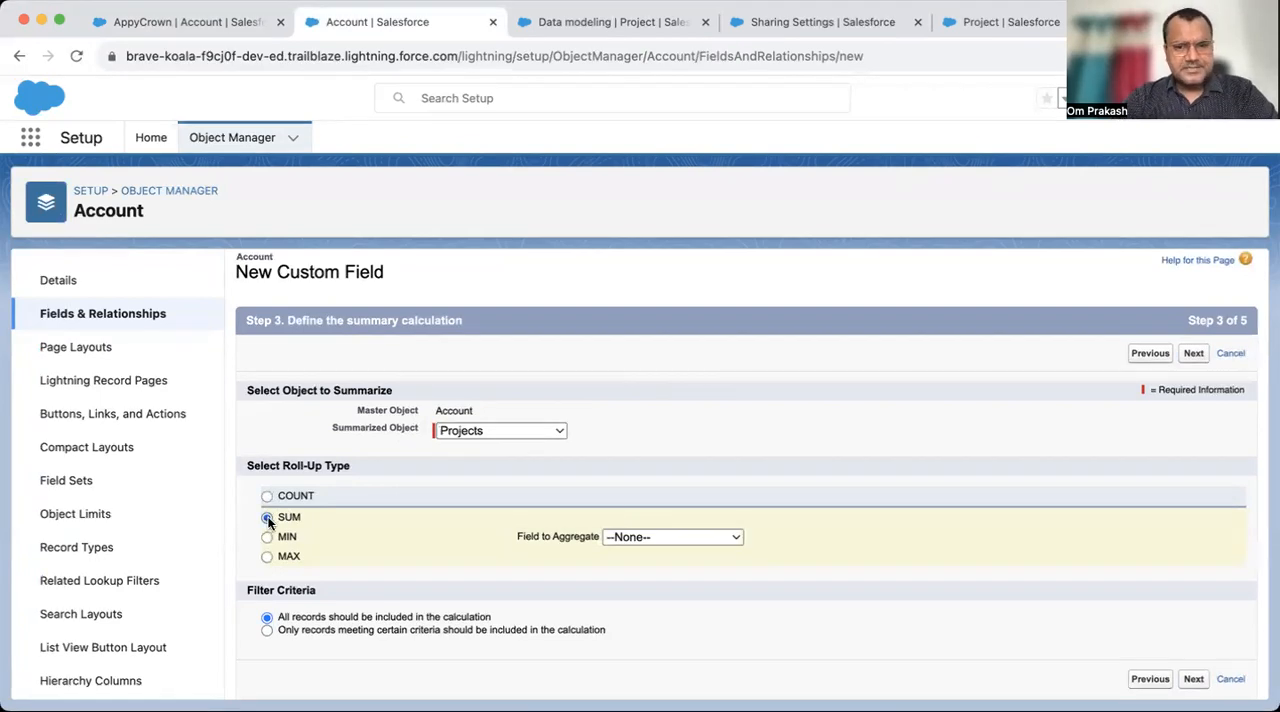
left_click(666, 534)
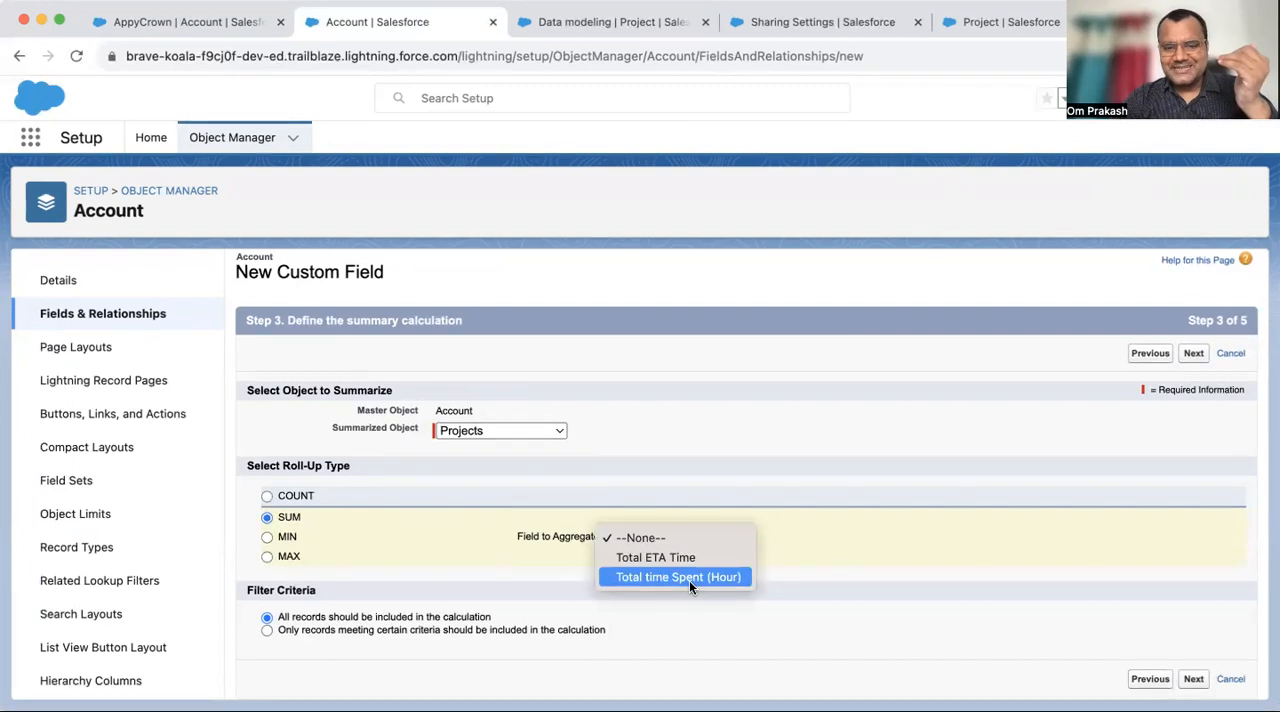
left_click(689, 577)
- Check Total time Spent (Hour) on AppyCrown's Data modeling and Sales cloud Demo projects, and return to the roll-up definition to review its master object
left_click(195, 21)
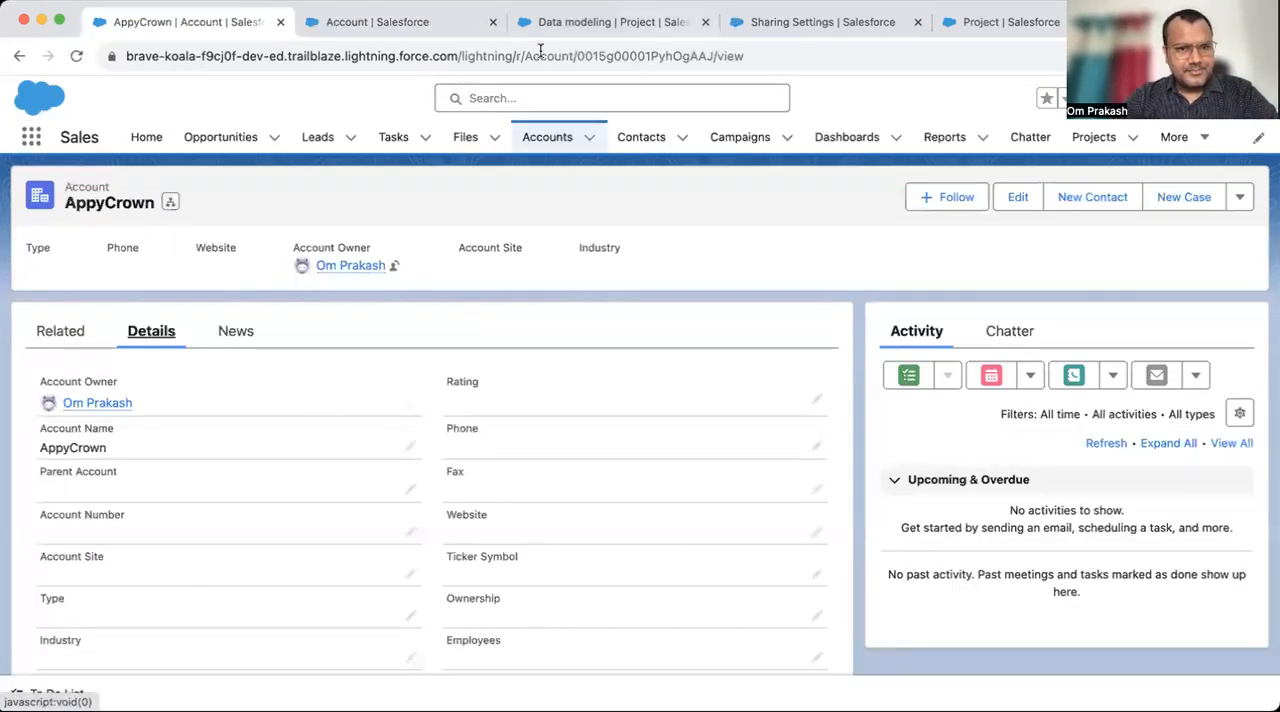
left_click(55, 328)
scroll(250, 463, "down", 5)
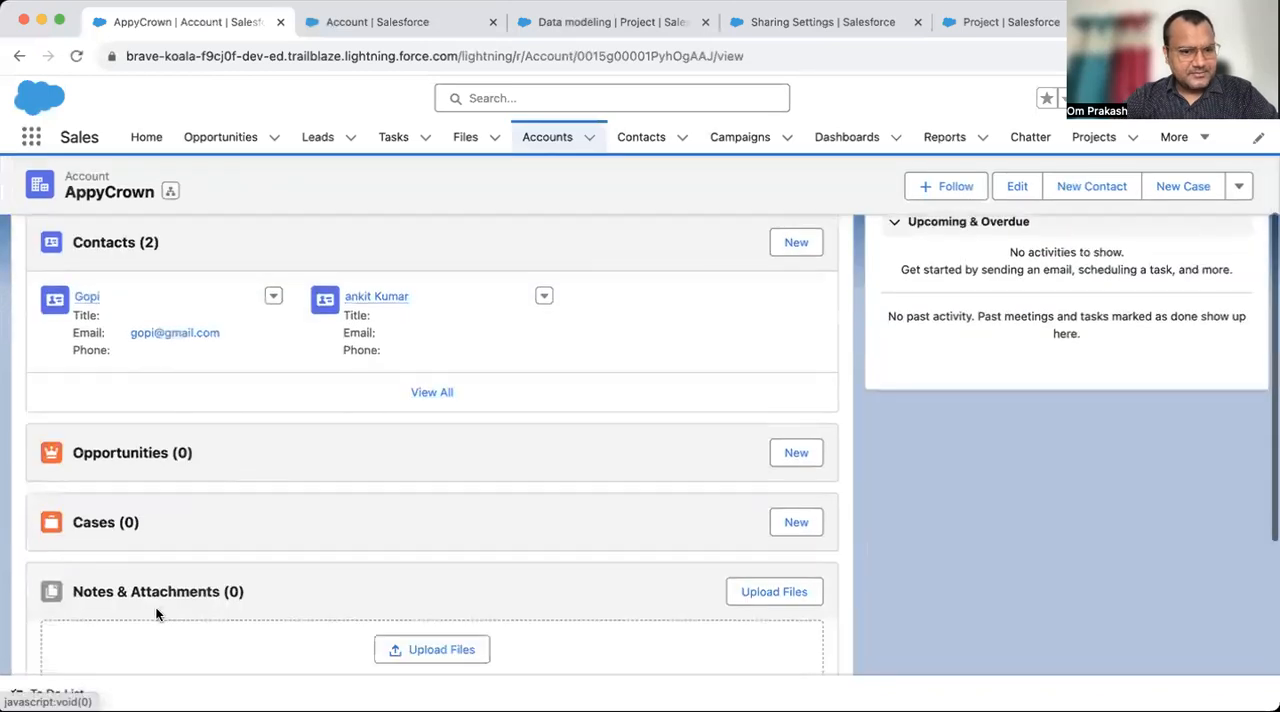
scroll(160, 610, "down", 4)
left_click(68, 571)
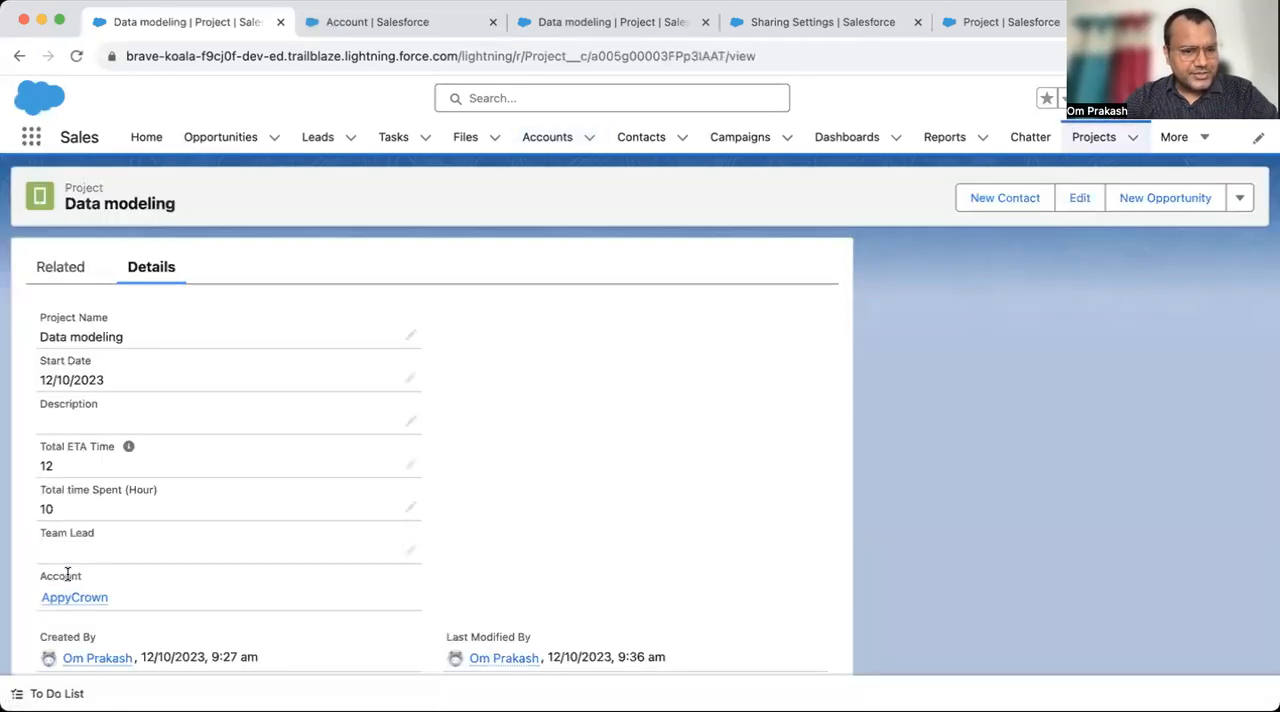
scroll(29, 584, "down", 1)
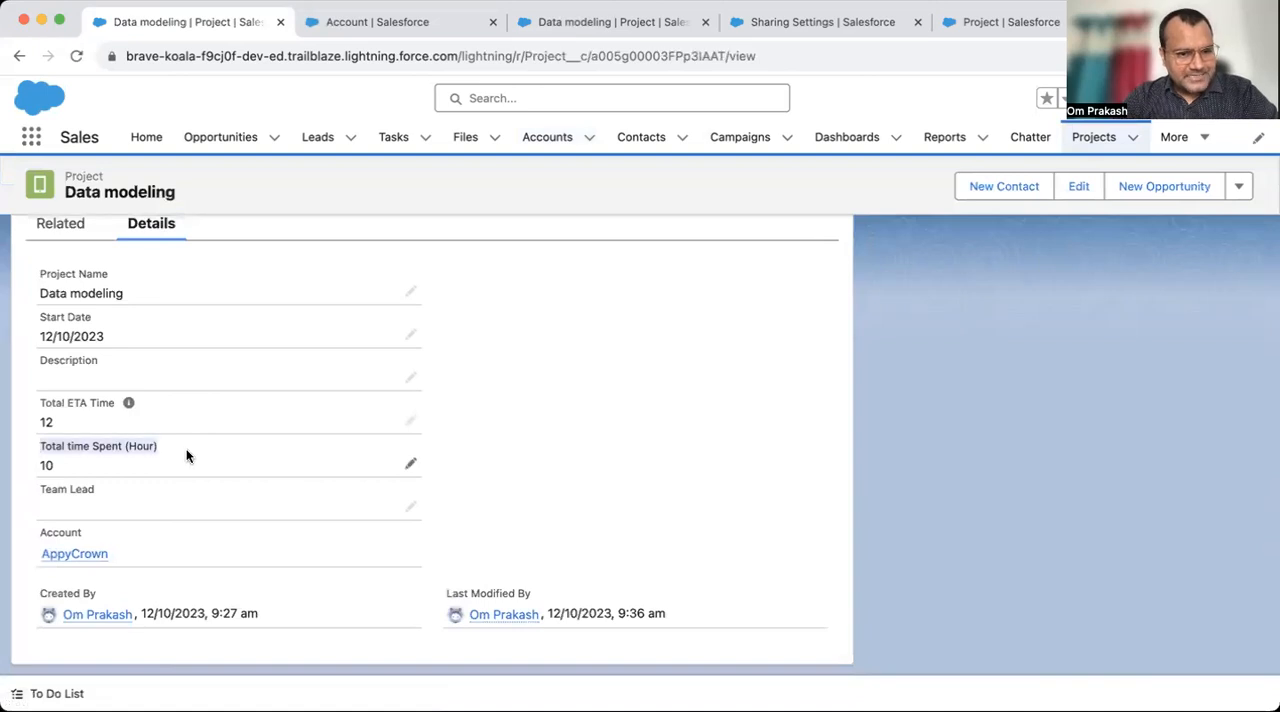
left_click(19, 56)
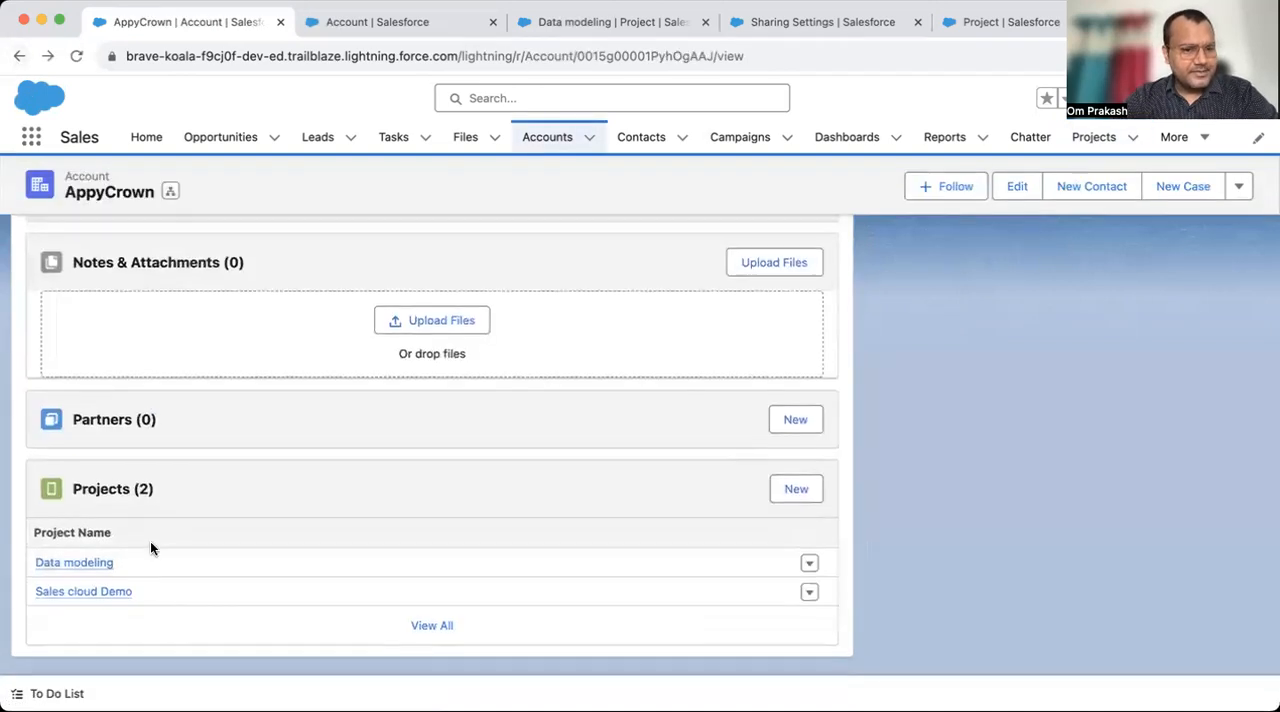
left_click(88, 600)
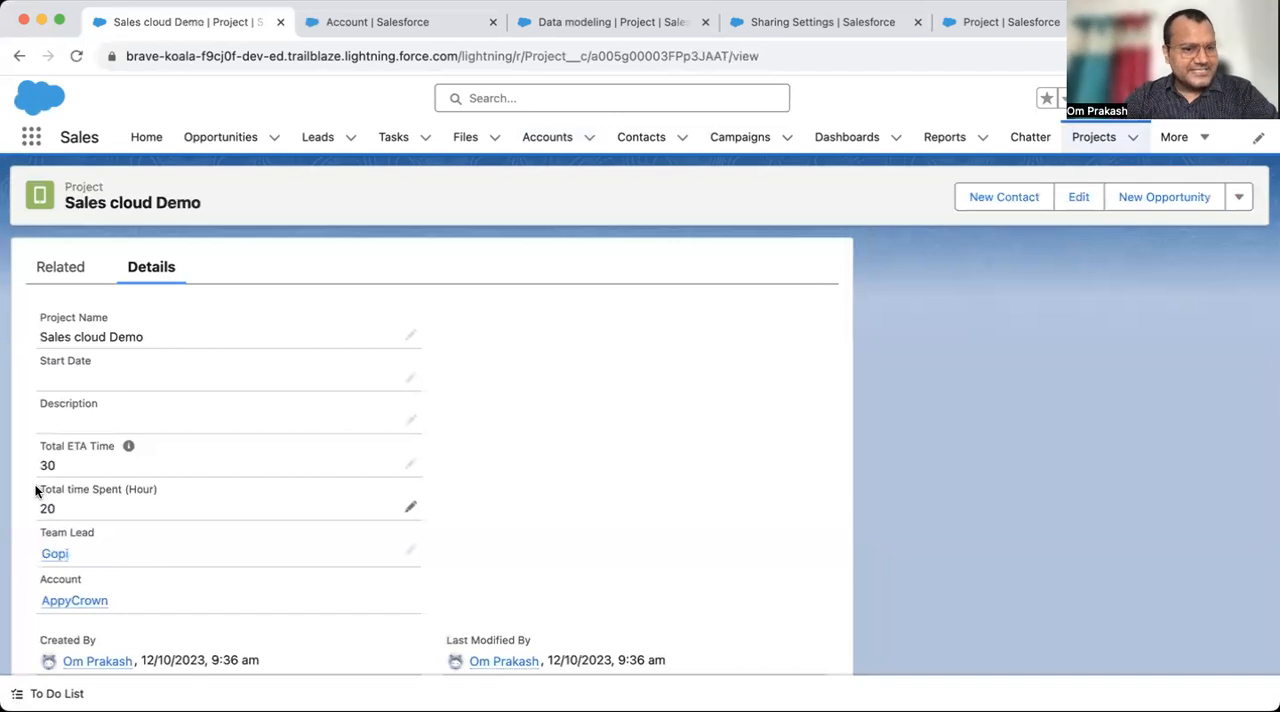
left_click_drag(35, 490, 158, 490)
left_click(20, 61)
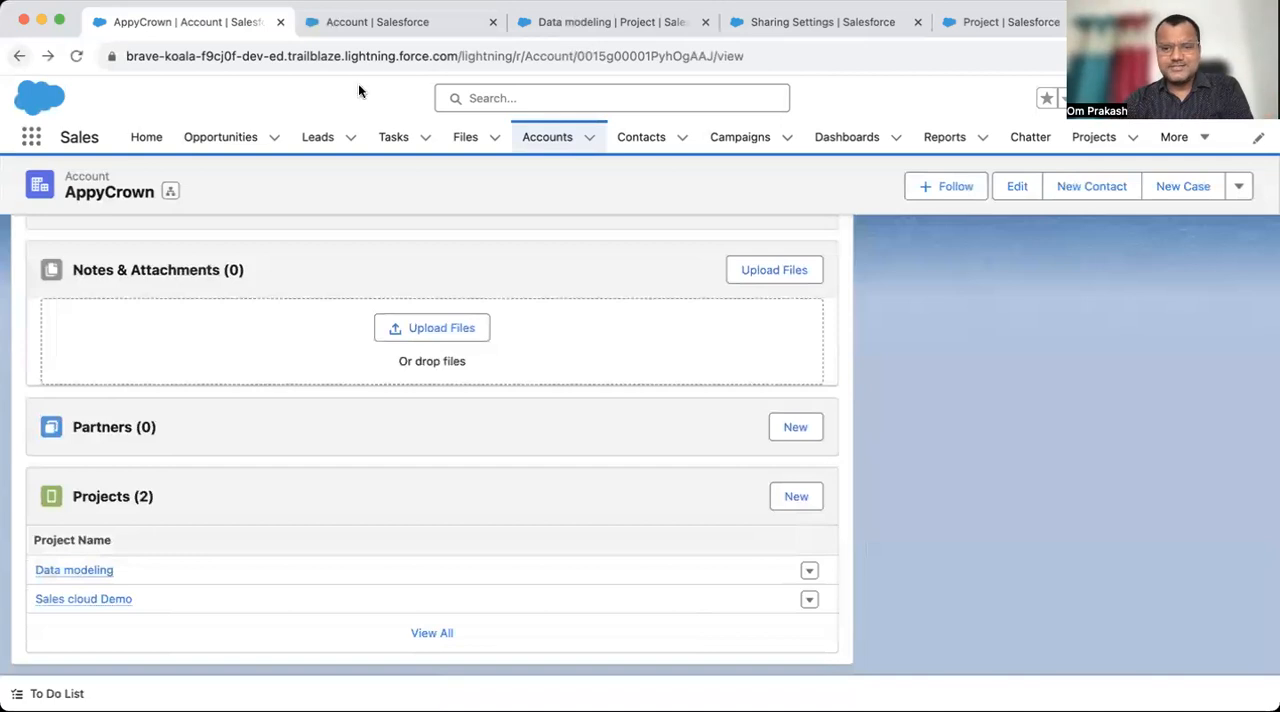
left_click(371, 22)
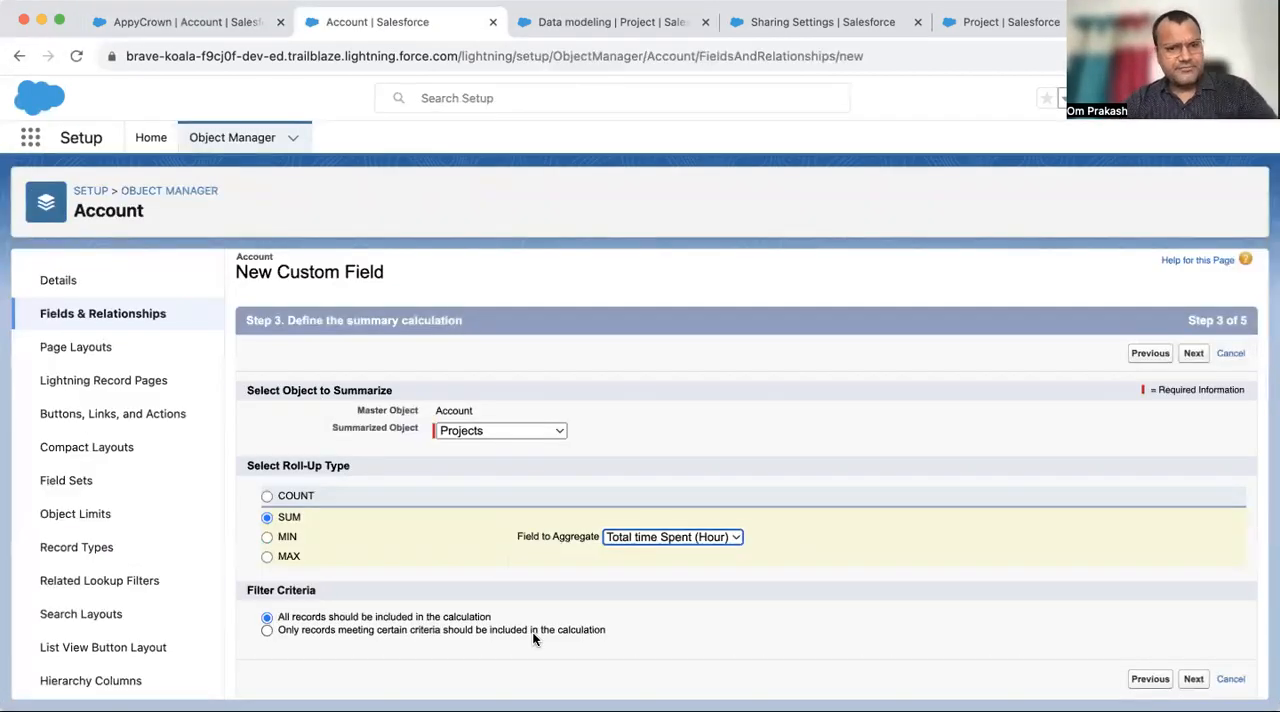
left_click_drag(423, 410, 510, 413)
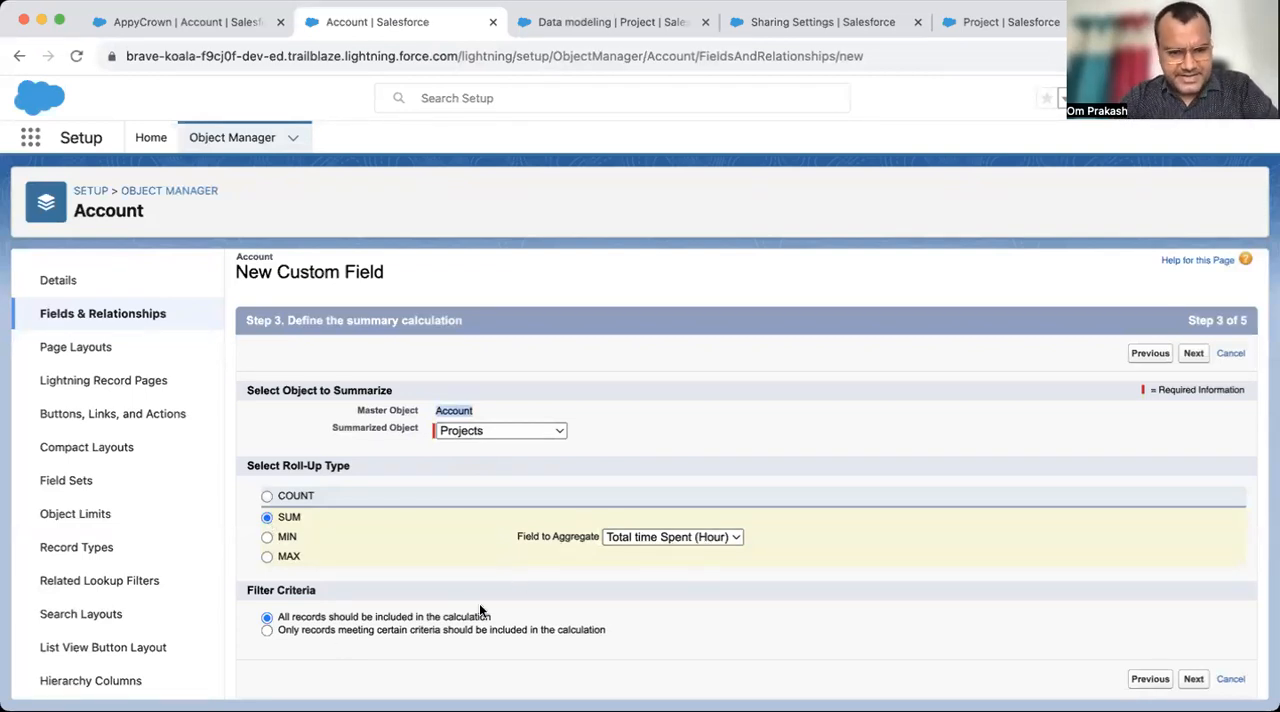
- Try limiting the roll-up to records meeting a Project Name filter criterion, and revert to including all records
left_click(310, 622)
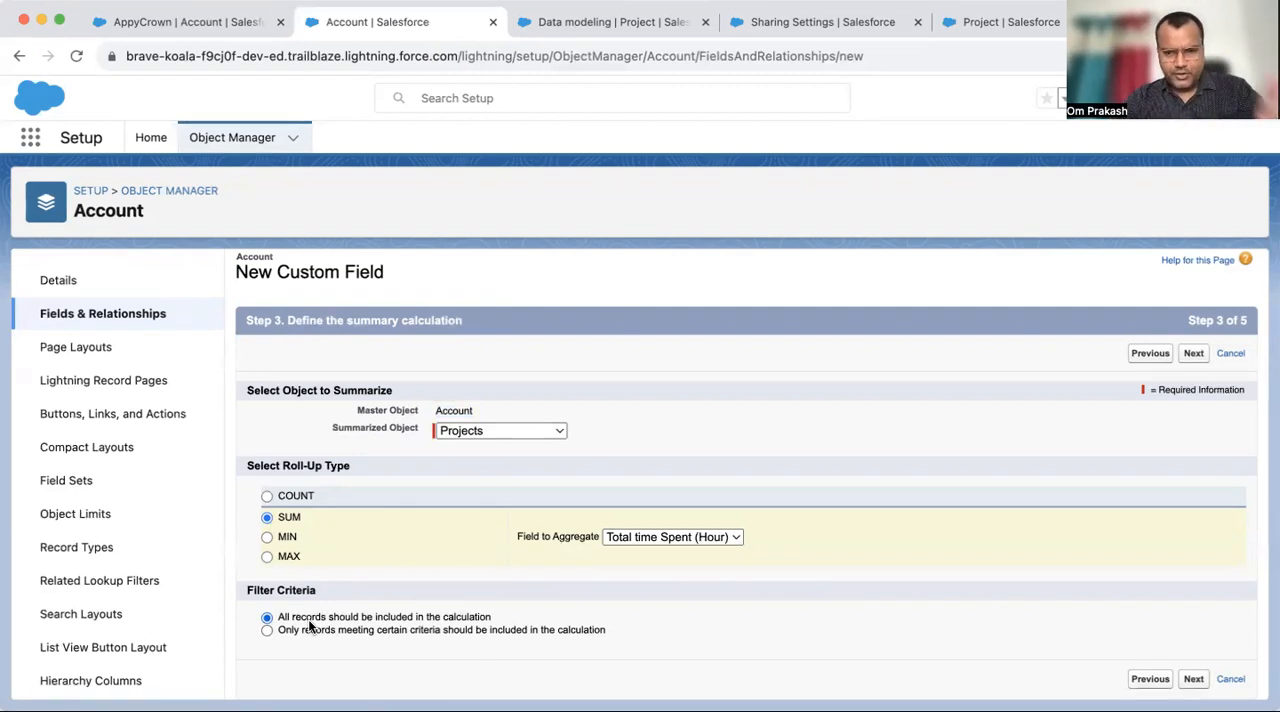
left_click(312, 627)
scroll(431, 604, "down", 2)
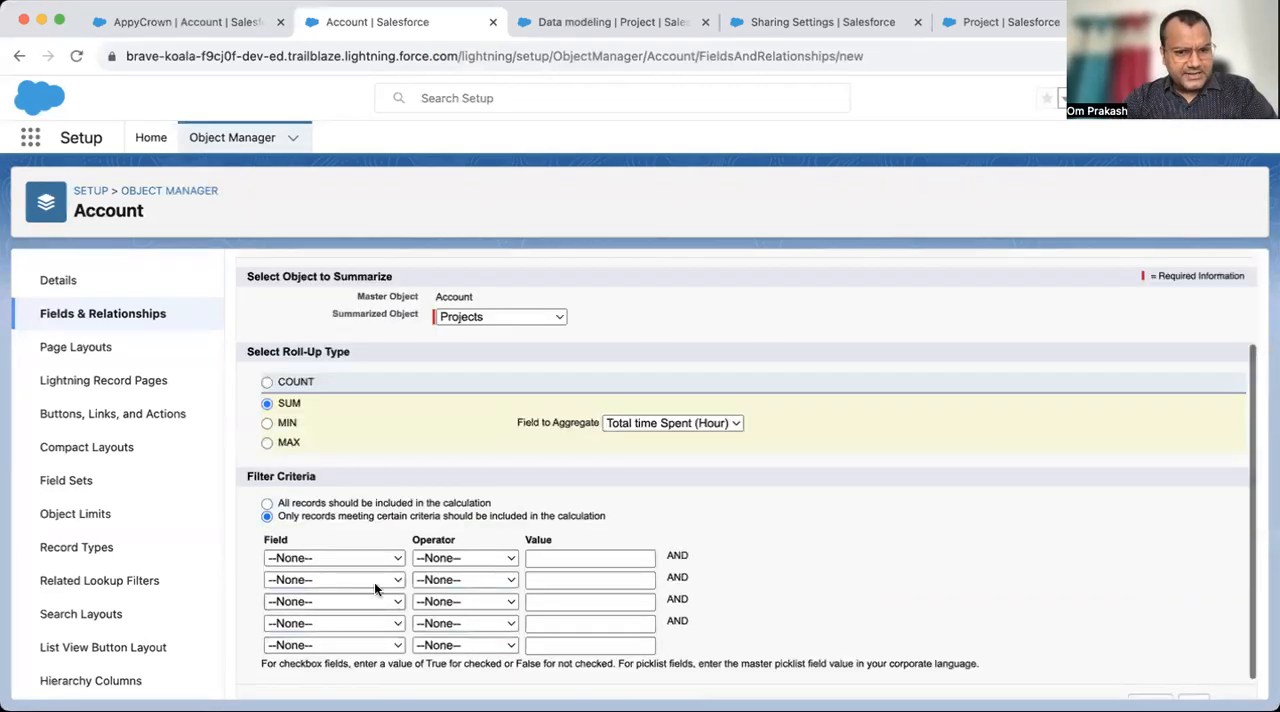
left_click(351, 558)
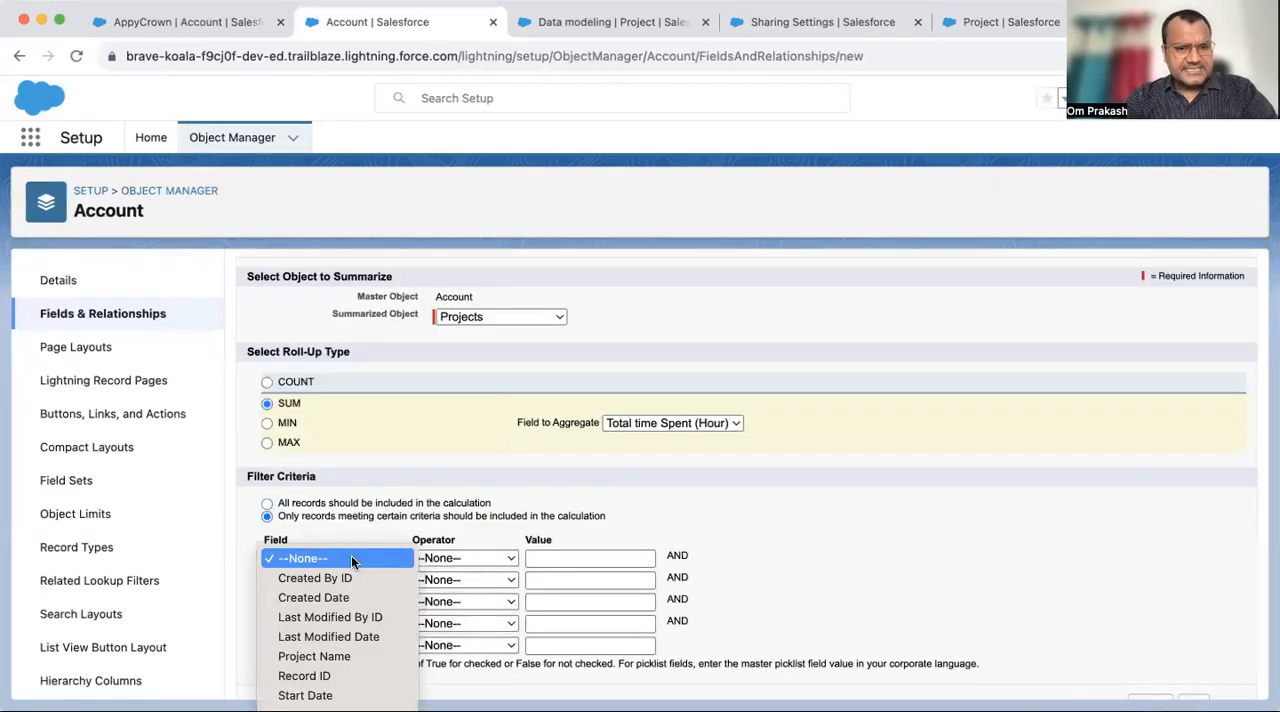
left_click(351, 558)
left_click(349, 558)
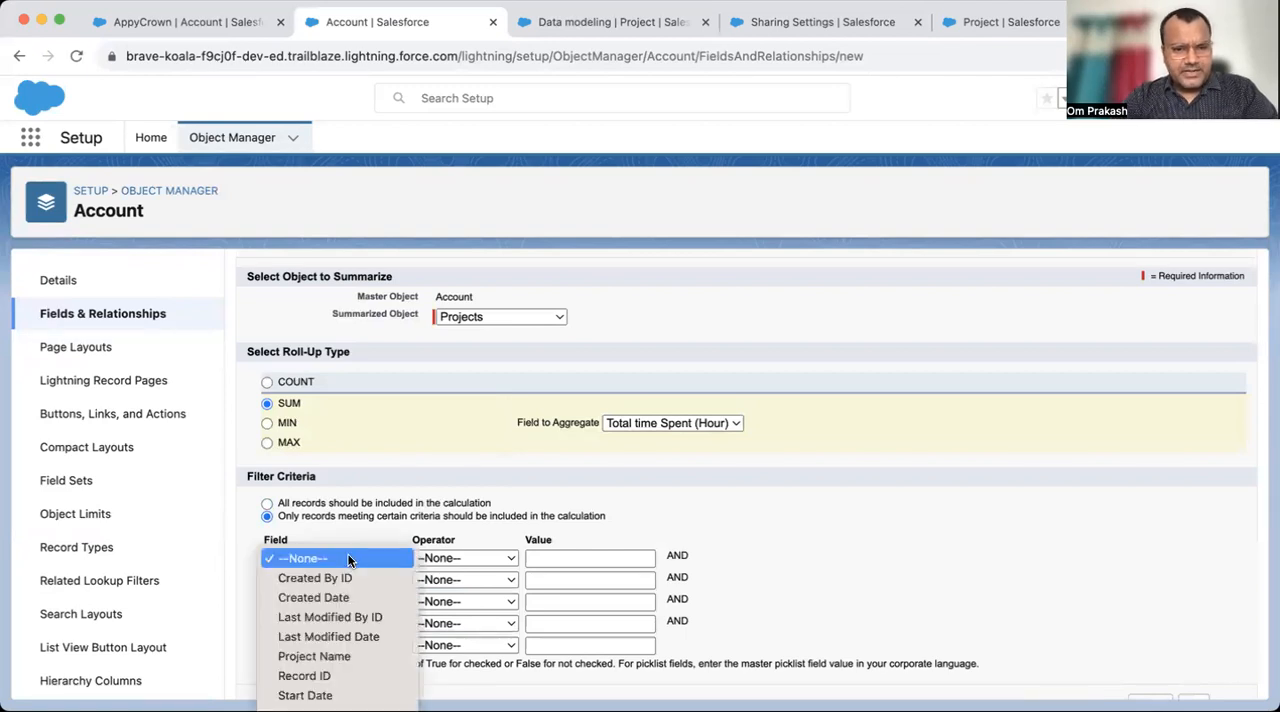
left_click(338, 660)
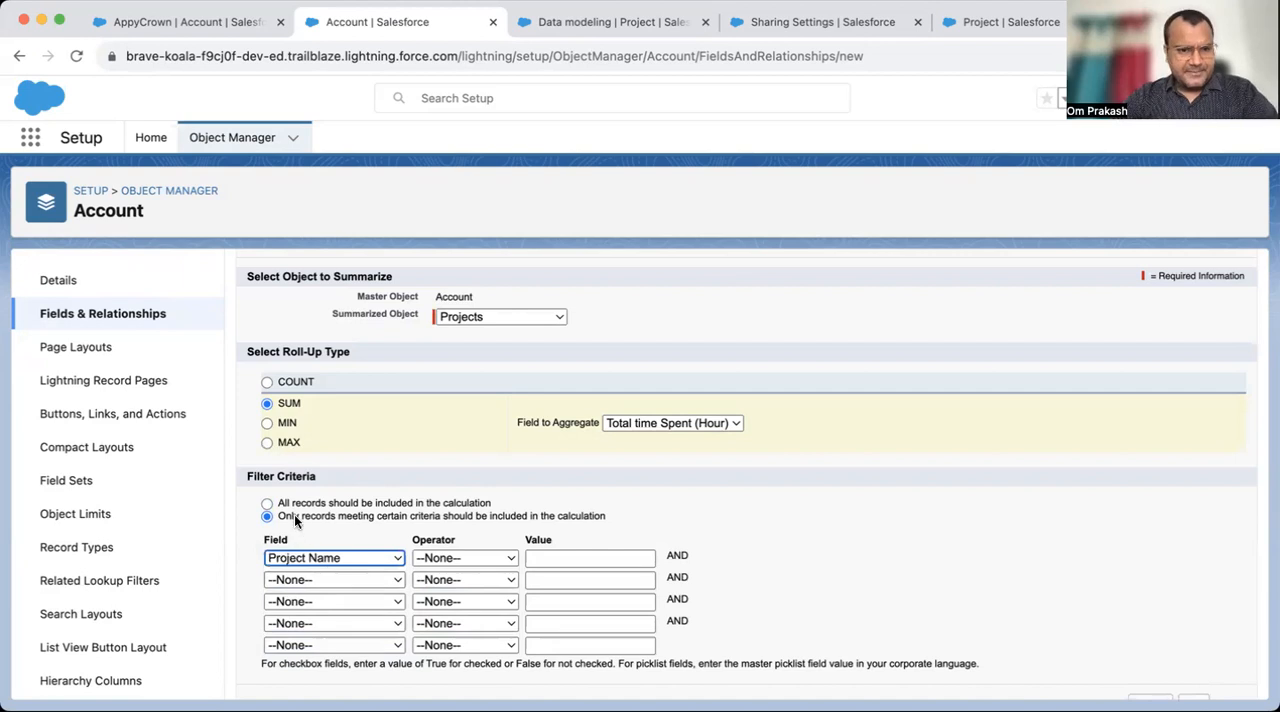
left_click(267, 504)
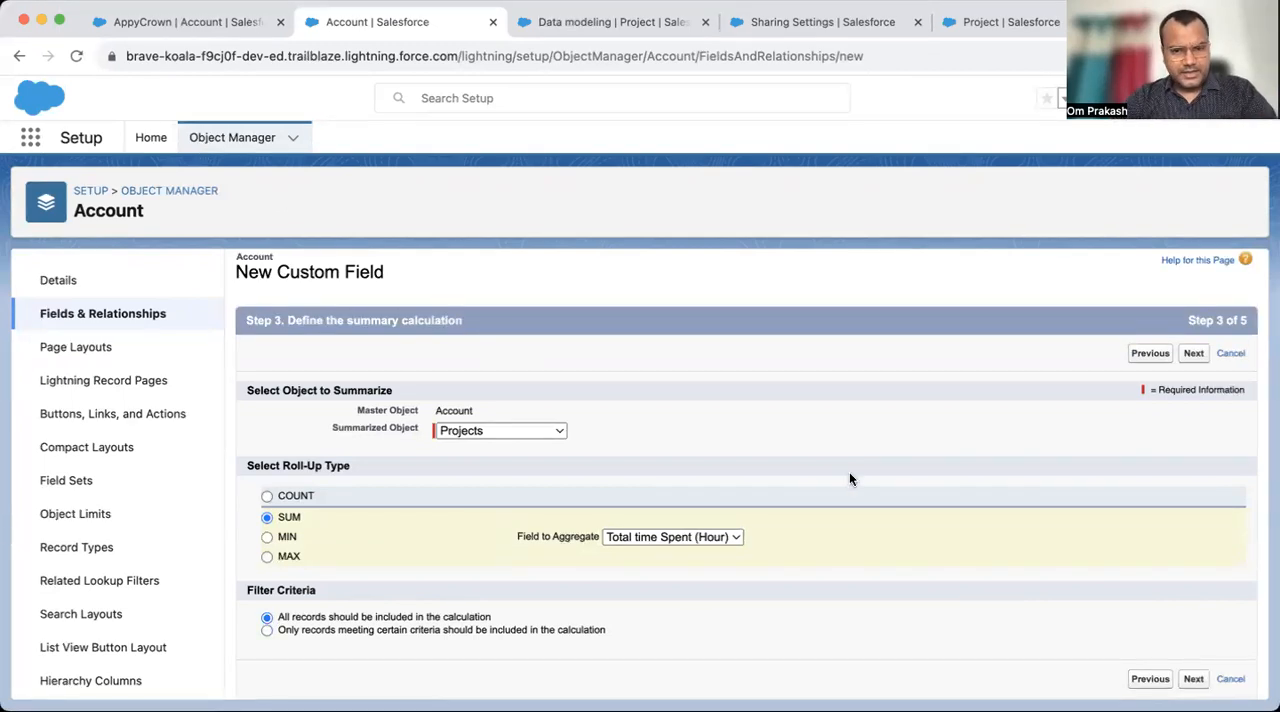
- Make the roll-up field visible to all profiles, keep it on all Account page layouts, and save it
left_click(1194, 353)
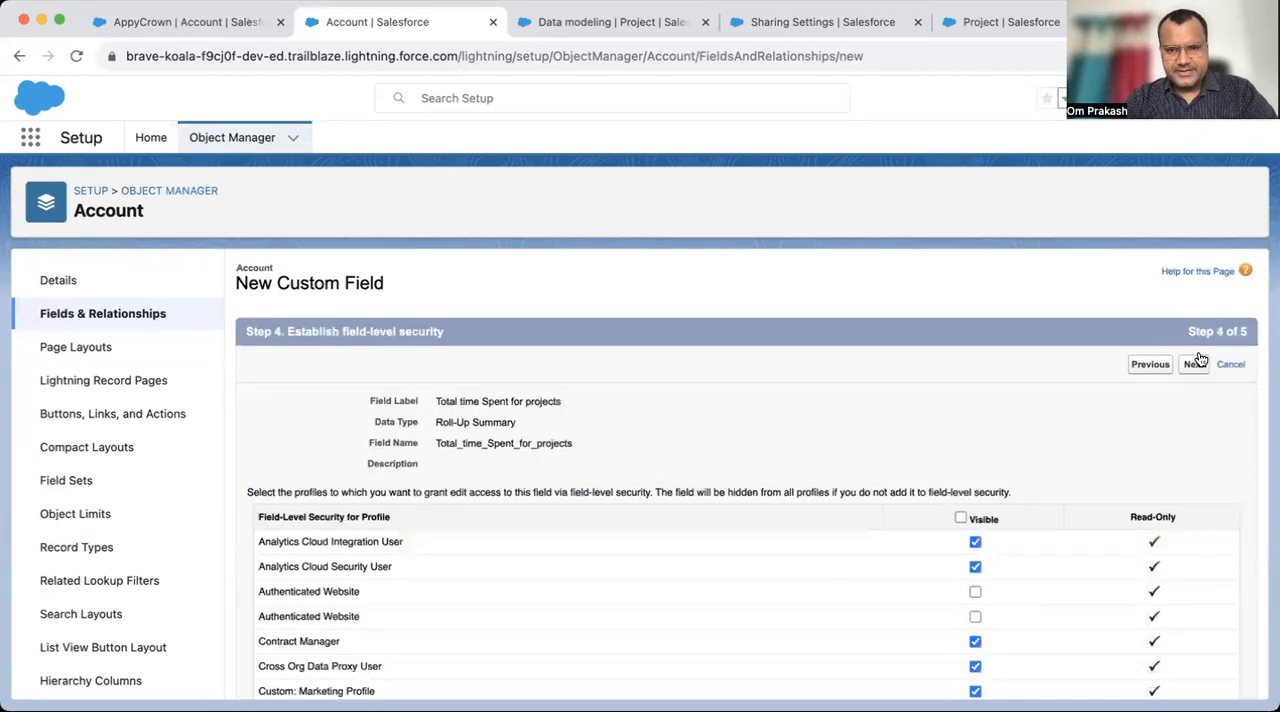
left_click(960, 519)
left_click(1194, 364)
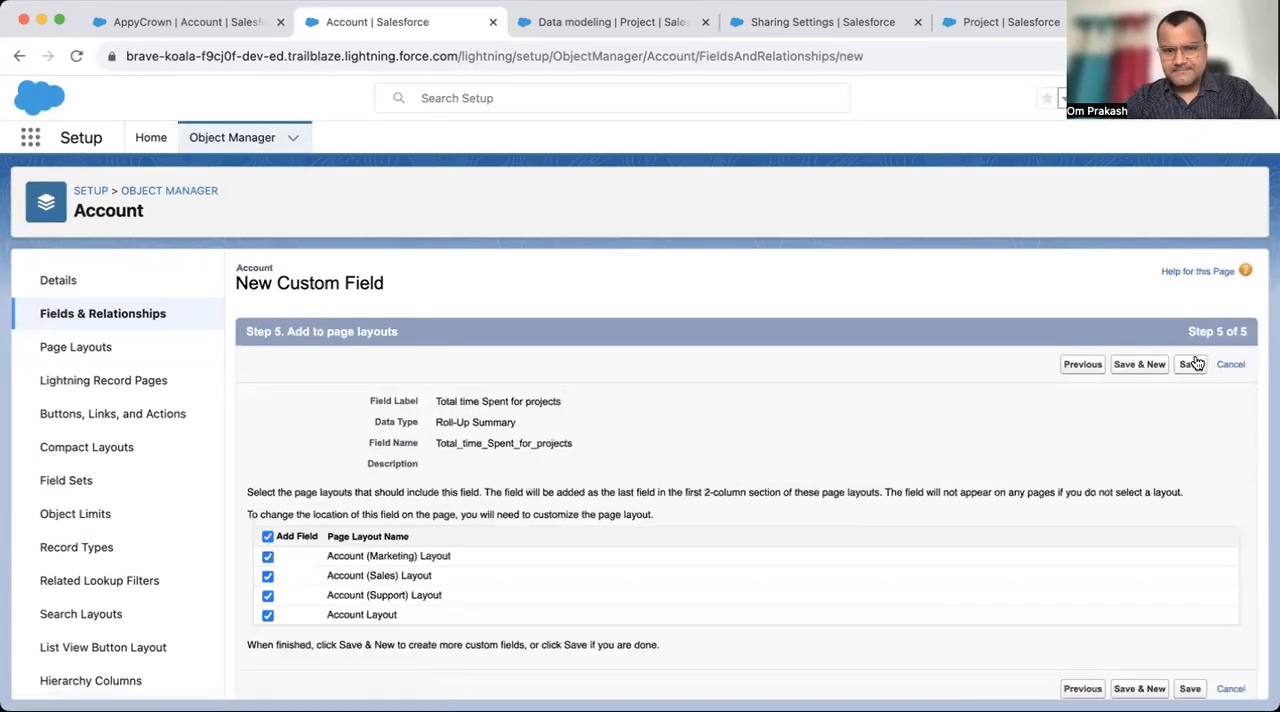
left_click(1192, 364)
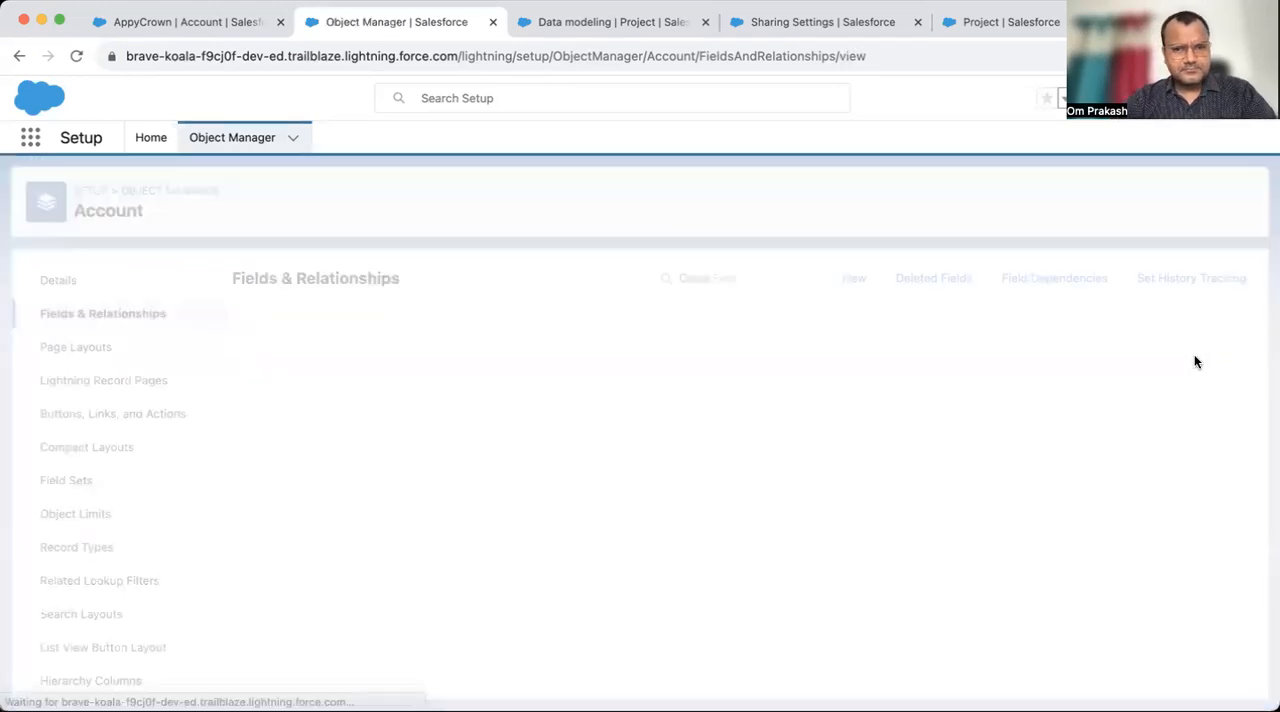
- Switch to the AppyCrown account record and change the display density to the compact layout
left_click(180, 22)
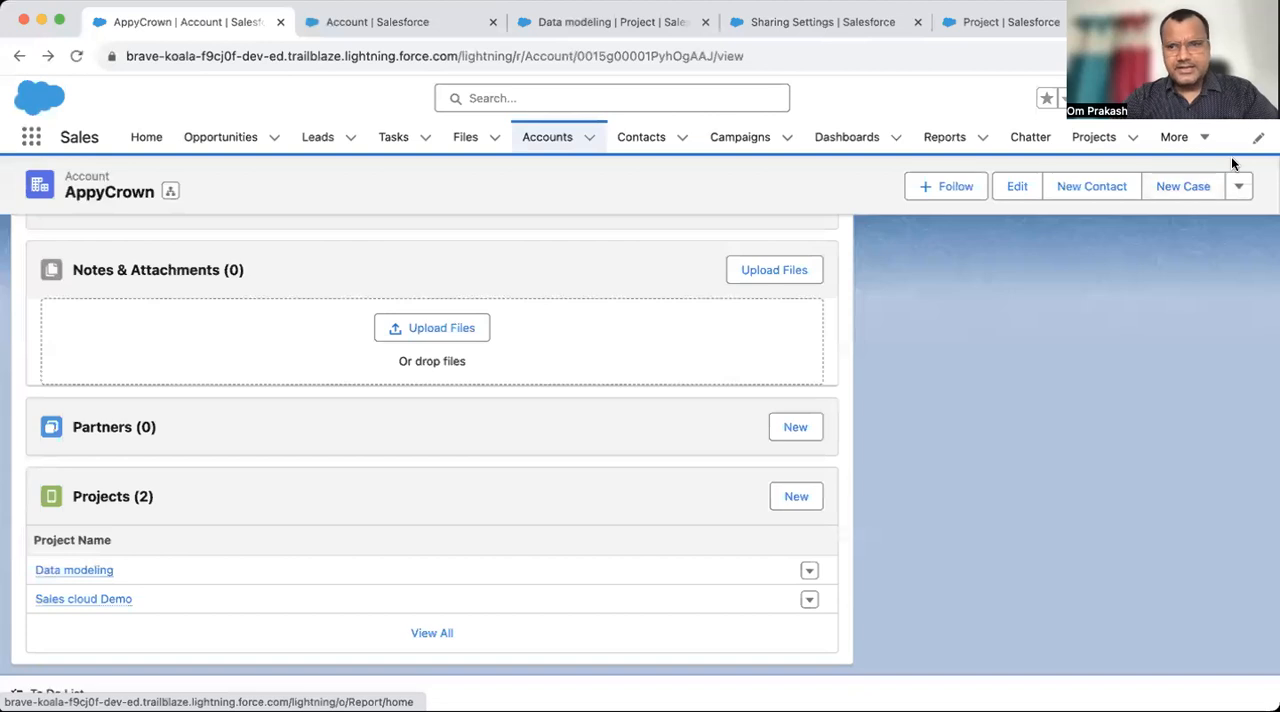
left_click(1245, 100)
left_click(1010, 296)
left_click(851, 431)
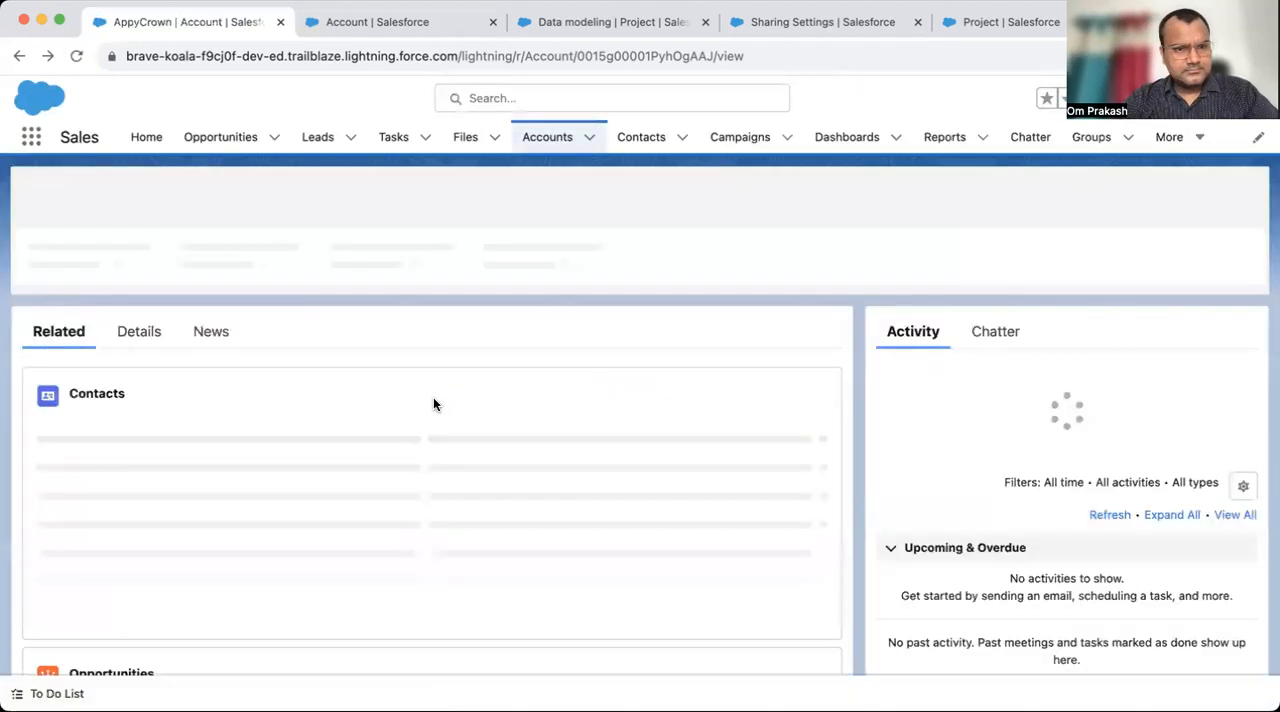
- Examine the Total time Spent for projects field in AppyCrown's account details
left_click(134, 299)
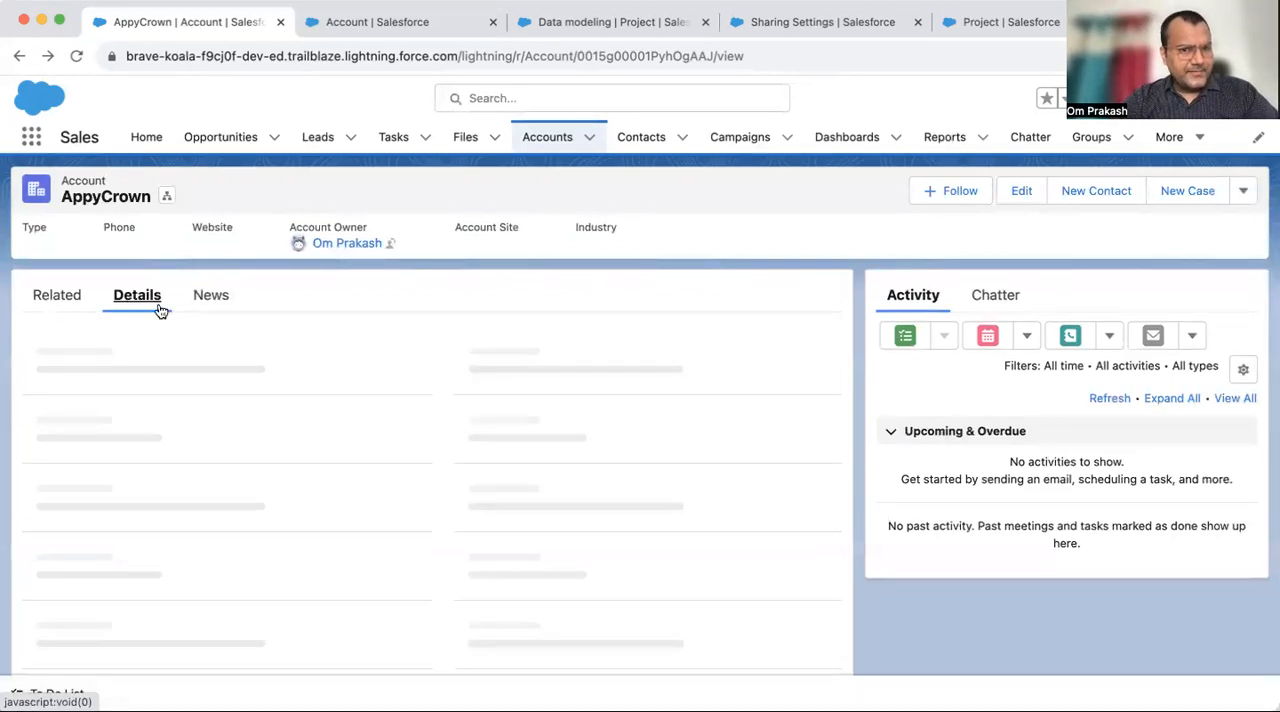
scroll(323, 523, "down", 3)
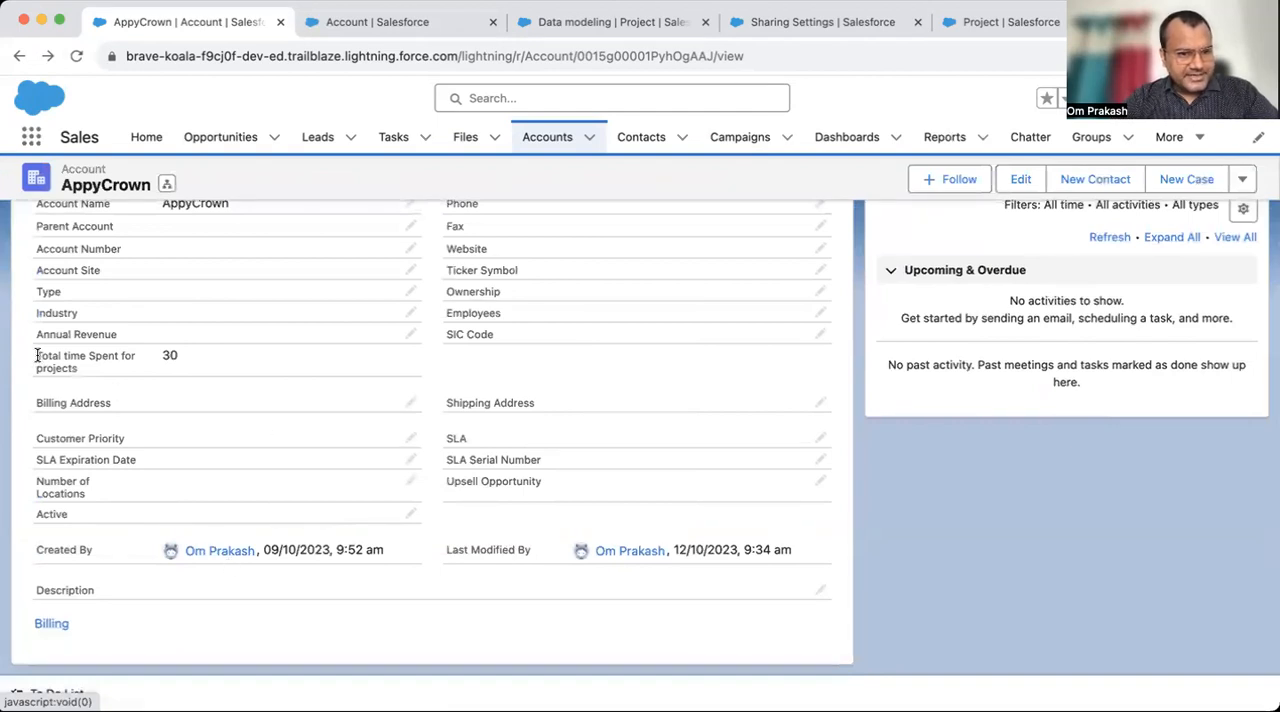
left_click_drag(37, 355, 109, 374)
left_click(175, 358)
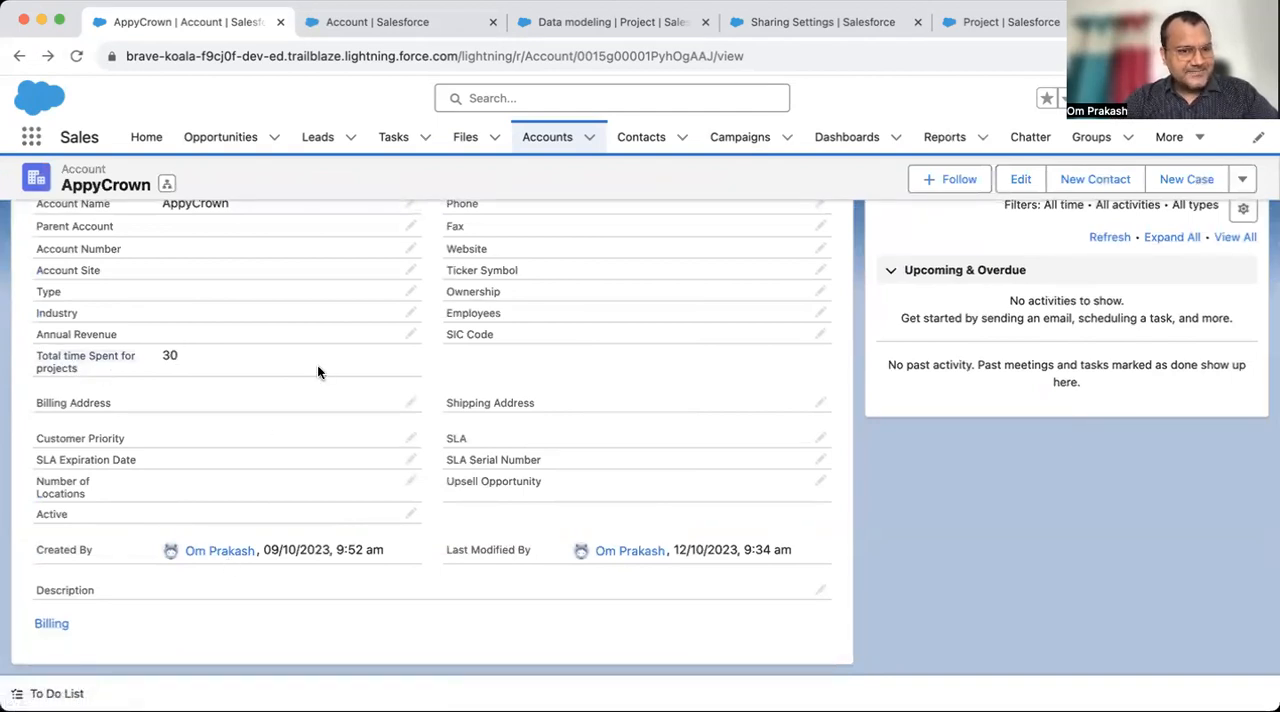
scroll(314, 371, "up", 3)
scroll(225, 496, "down", 2)
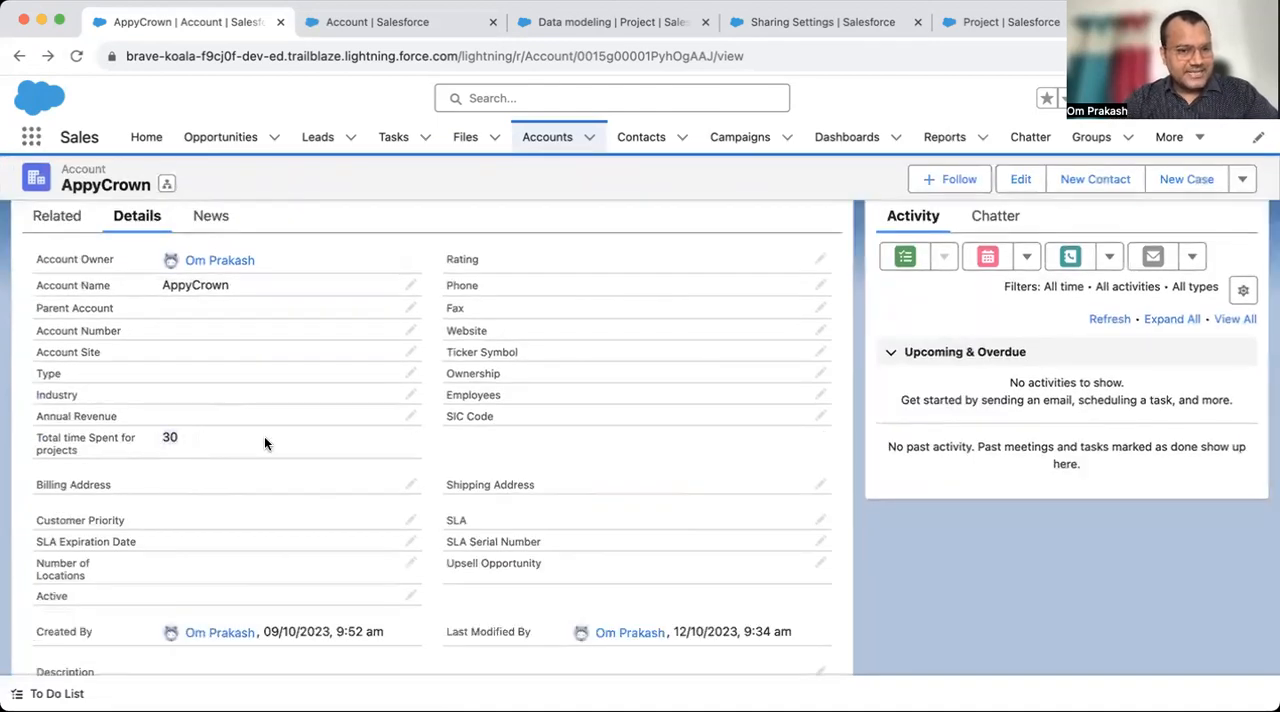
scroll(221, 437, "up", 2)
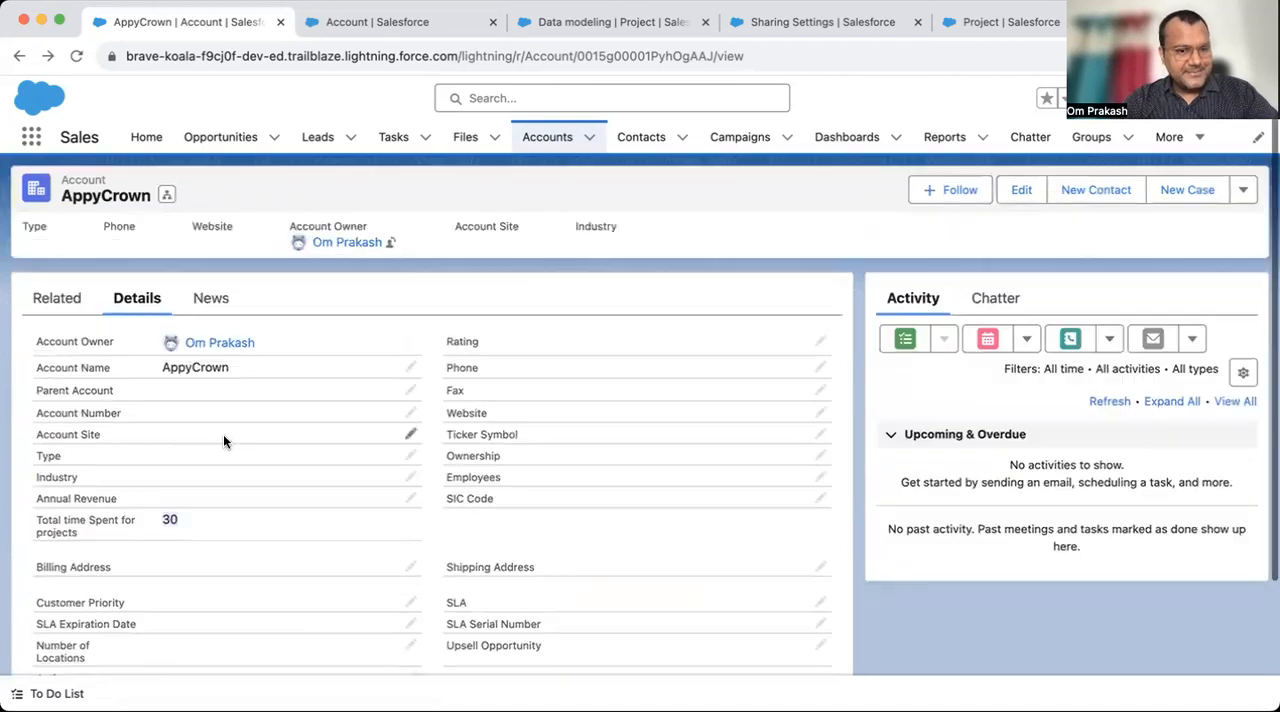
- Open the Data modeling project from AppyCrown's related projects to check its time spent
left_click(55, 298)
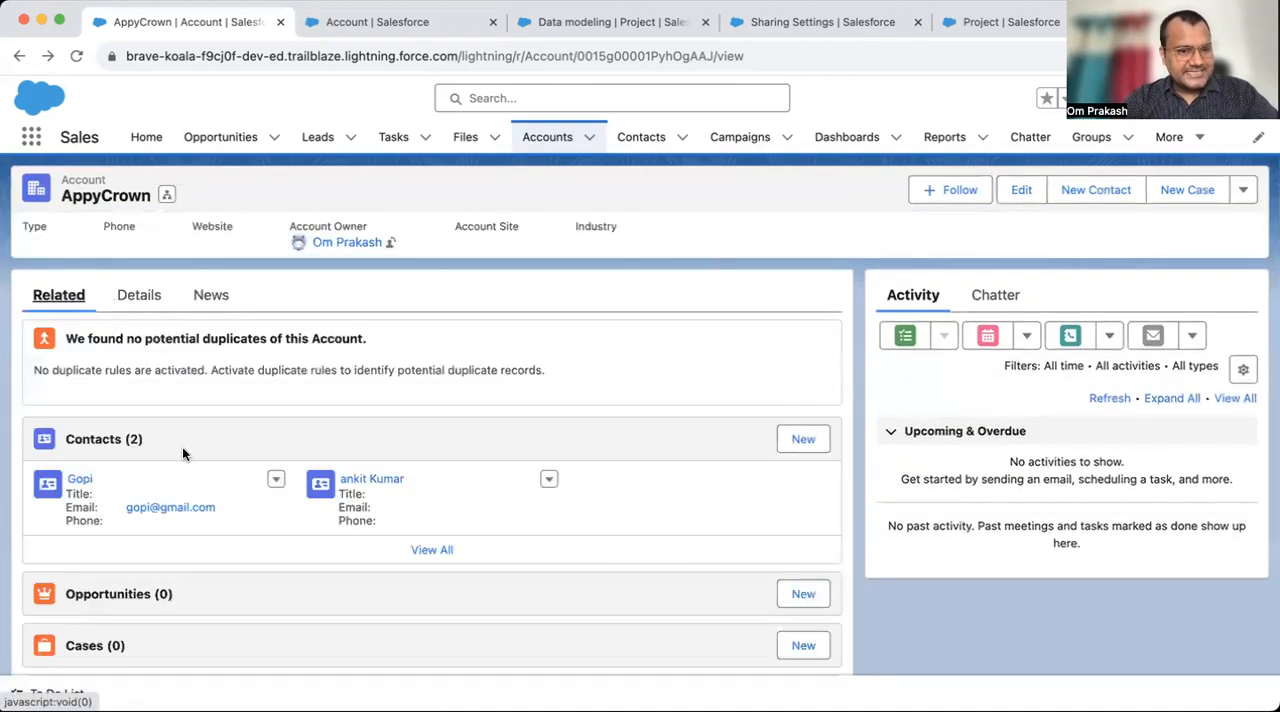
scroll(182, 450, "down", 5)
scroll(182, 454, "down", 1)
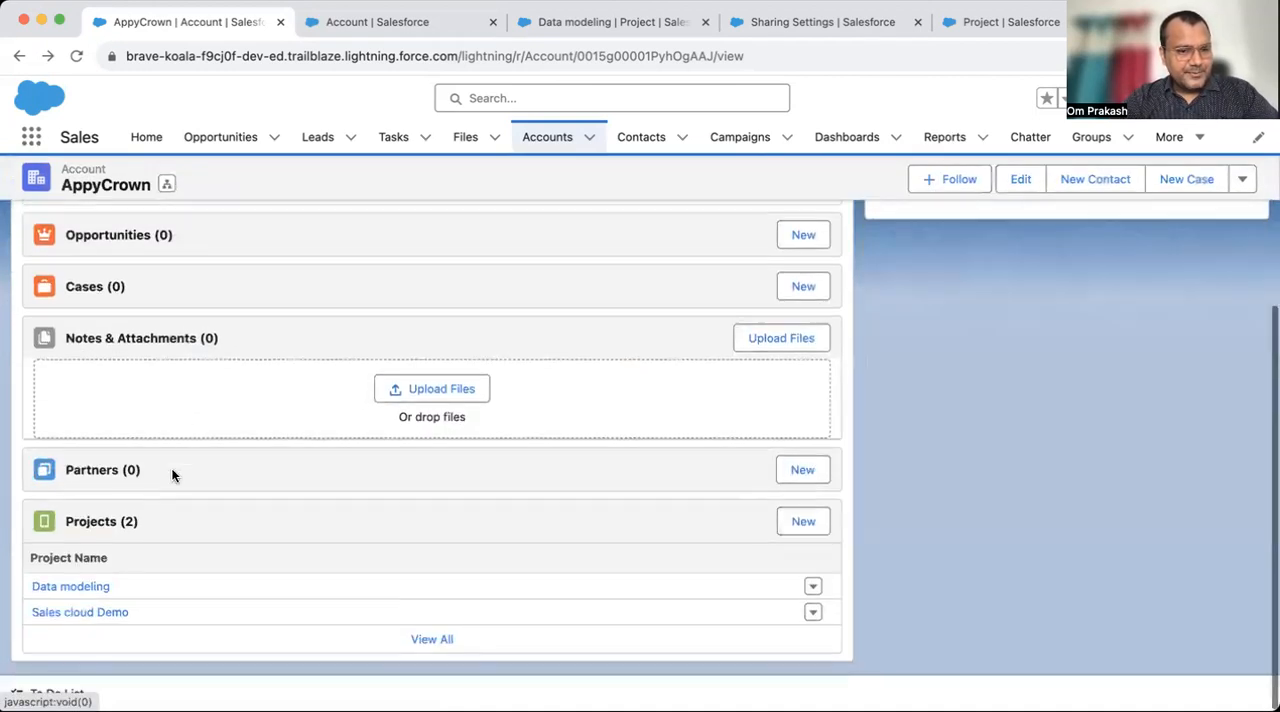
left_click(65, 591)
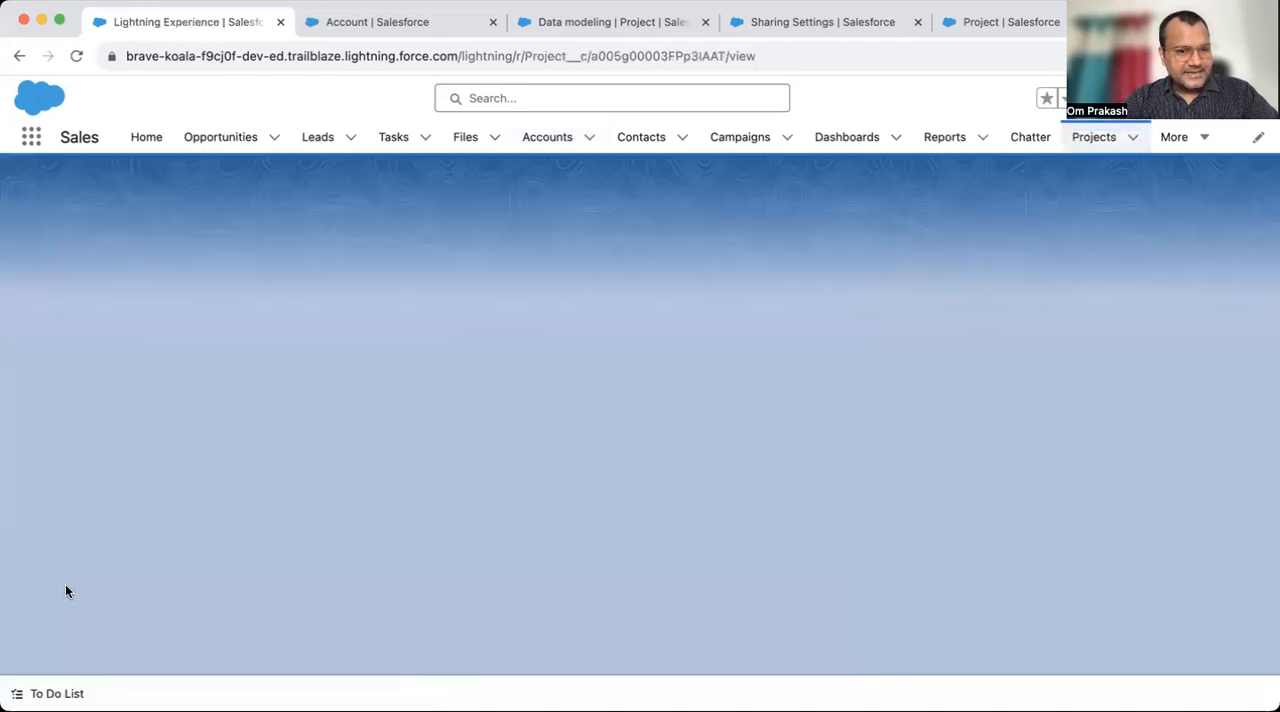
- Check the time spent on AppyCrown's related Sales cloud Demo project, and return to the account
left_click(17, 56)
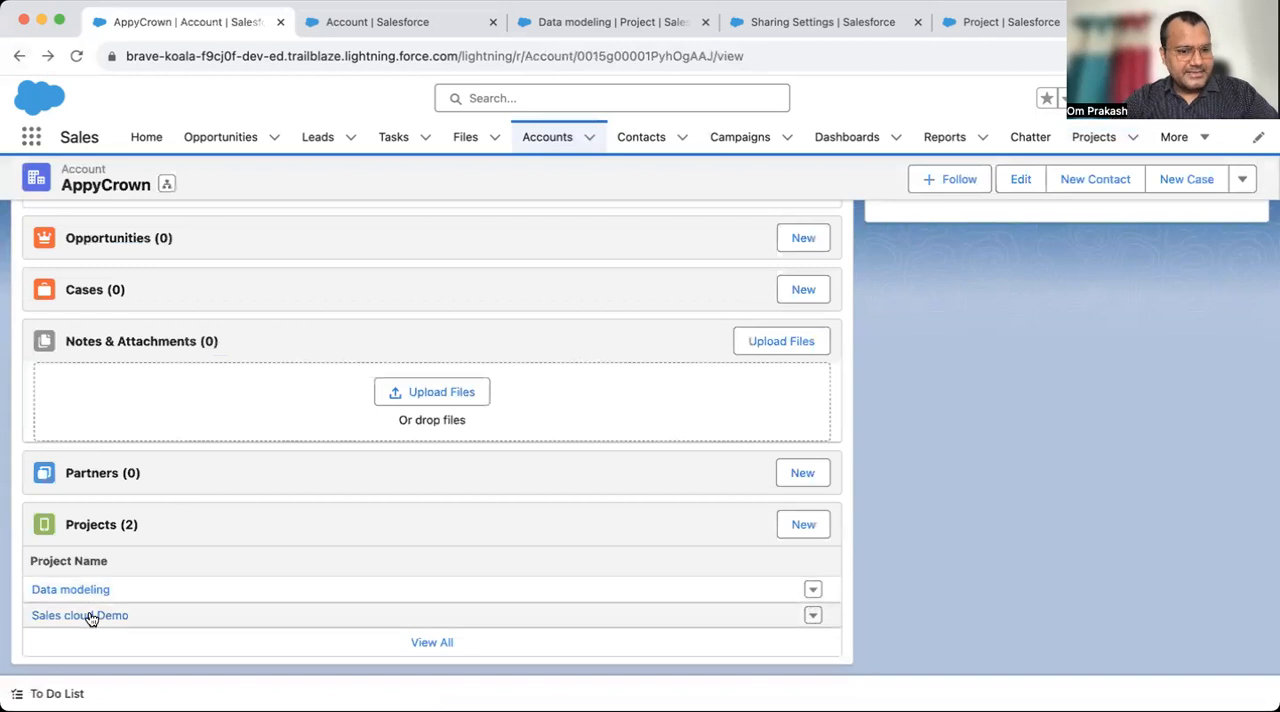
left_click(89, 614)
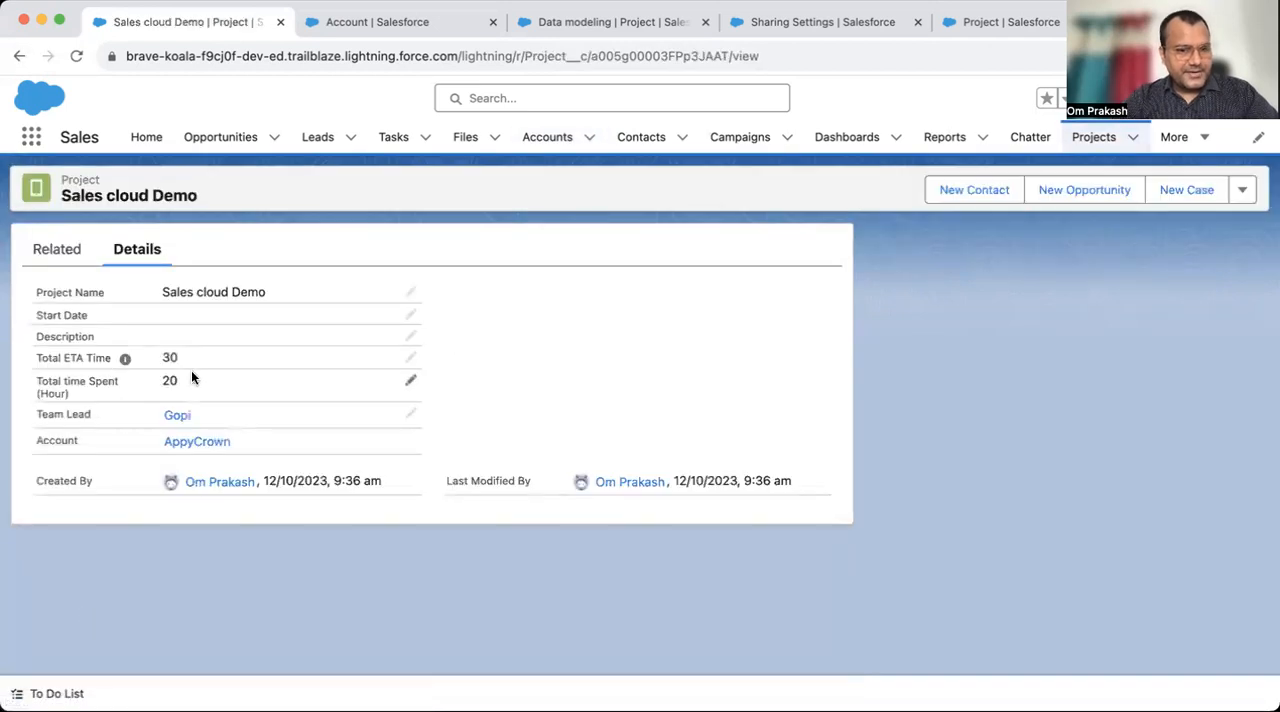
left_click(18, 56)
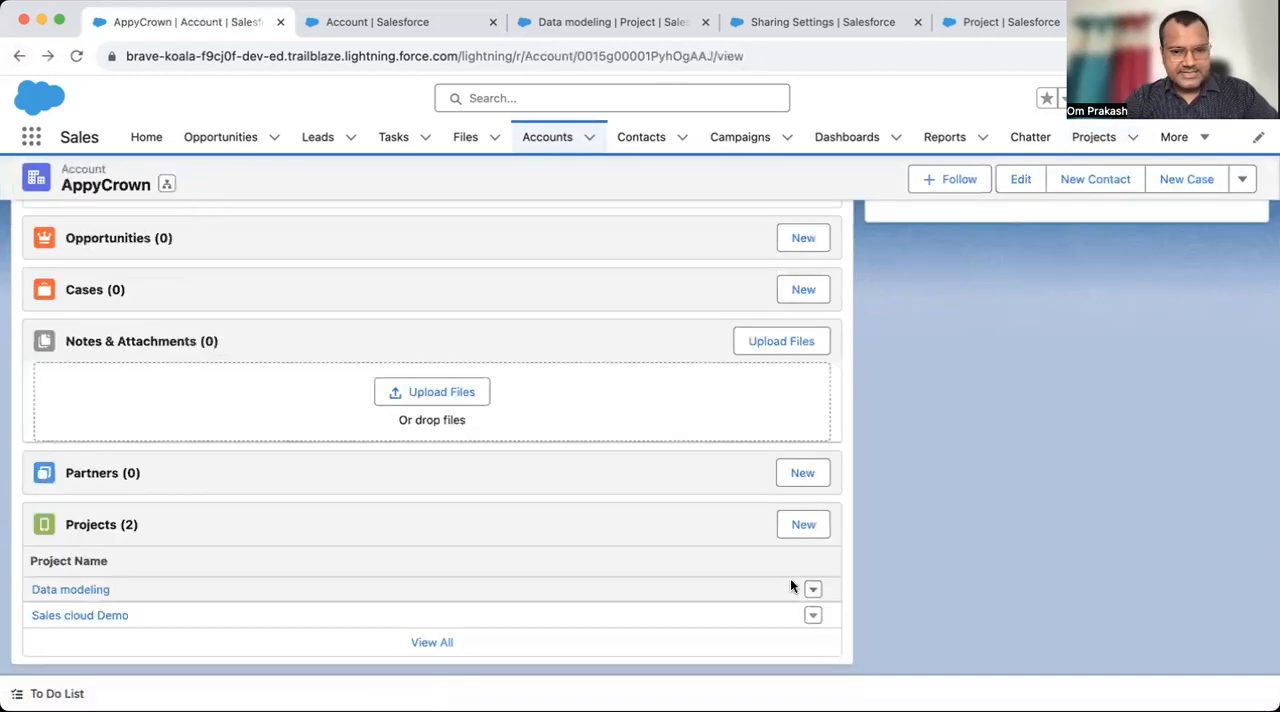
- Create a project named Demo under AppyCrown with Total ETA Time 4 and Total time Spent 3, and save it
left_click(808, 525)
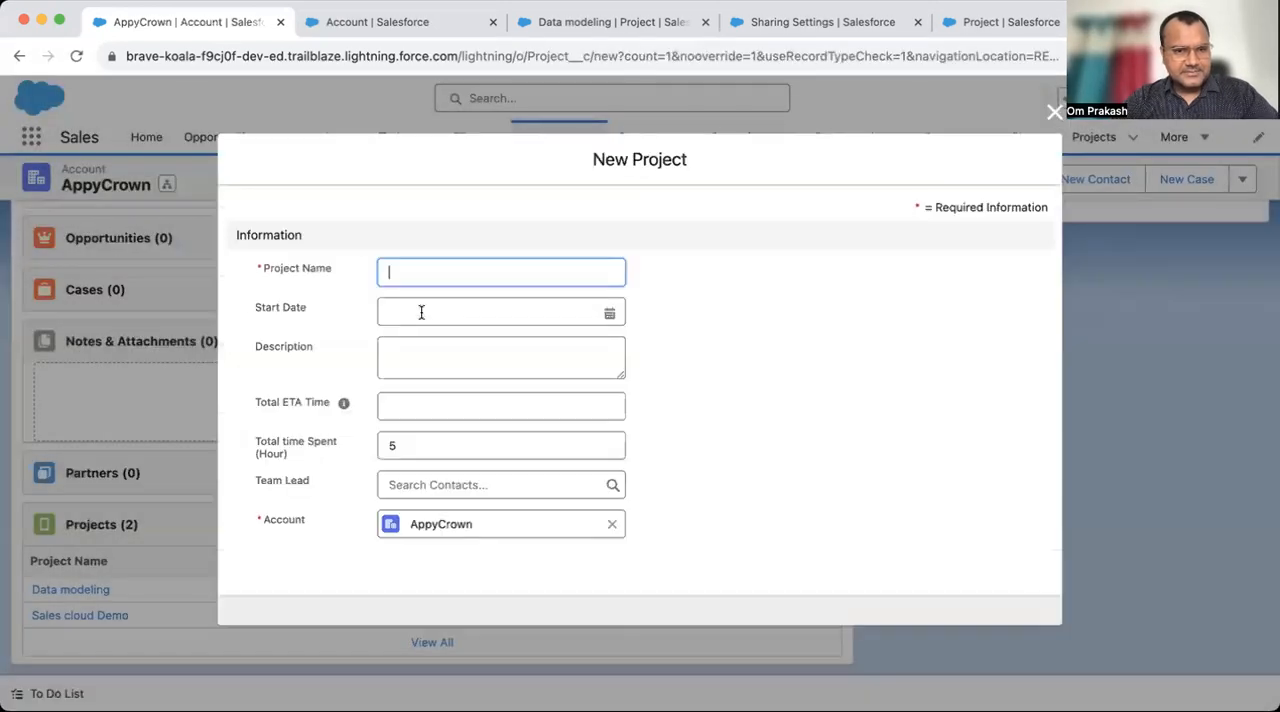
type("Demo")
key("Tab")
left_click_drag(425, 454, 377, 449)
type("3")
left_click(437, 412)
type("4")
scroll(689, 504, "down", 1)
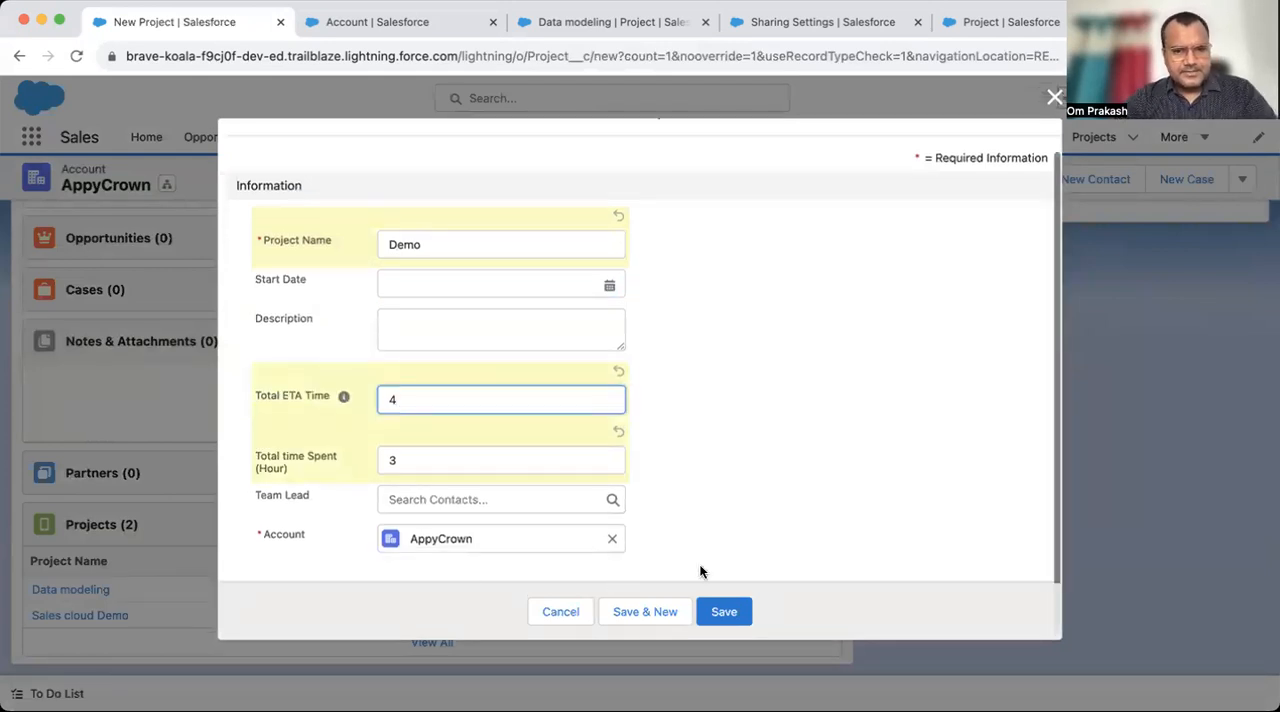
left_click(712, 612)
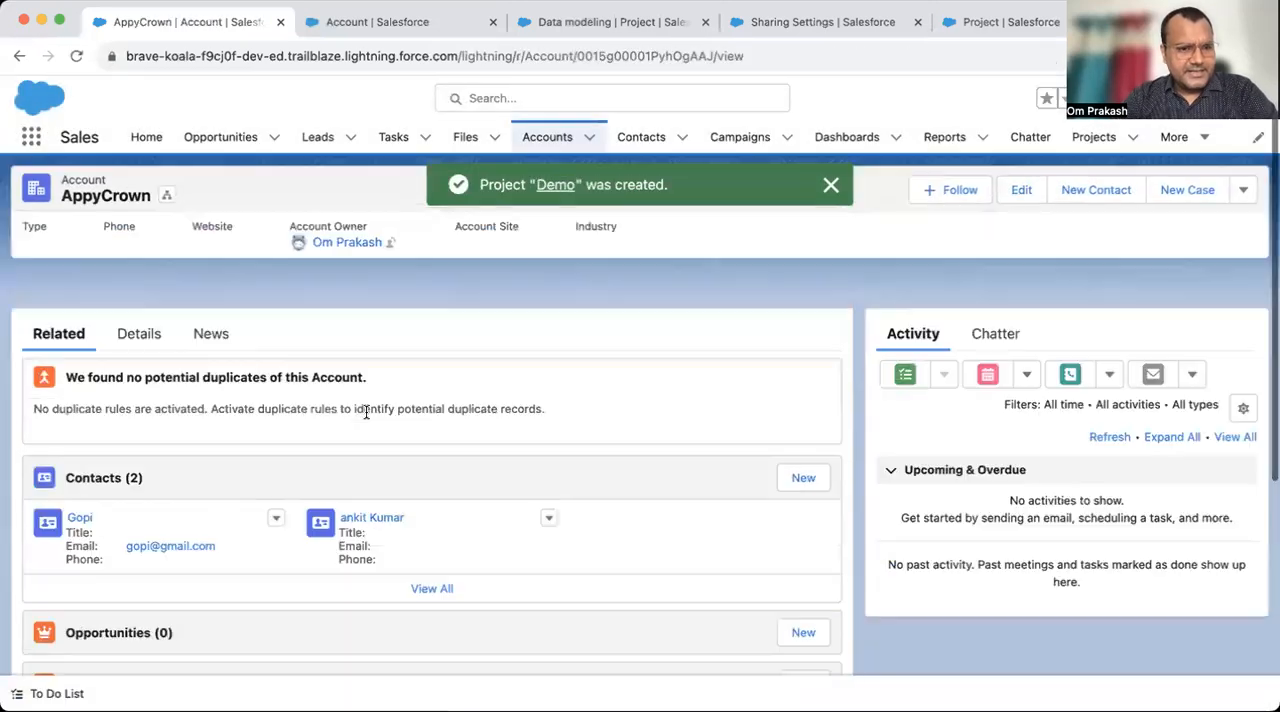
- Examine the Total time Spent for projects field in AppyCrown's details after adding the Demo project
left_click(131, 297)
scroll(257, 436, "down", 3)
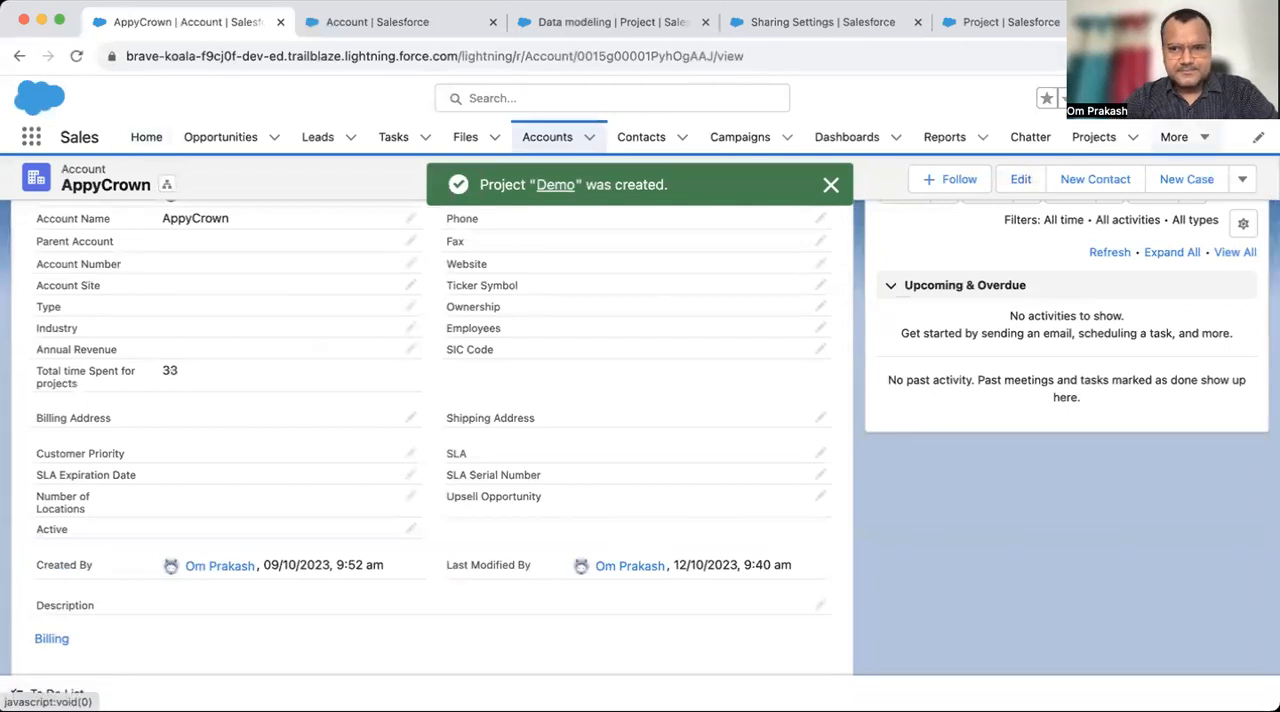
left_click(1252, 98)
left_click(99, 375)
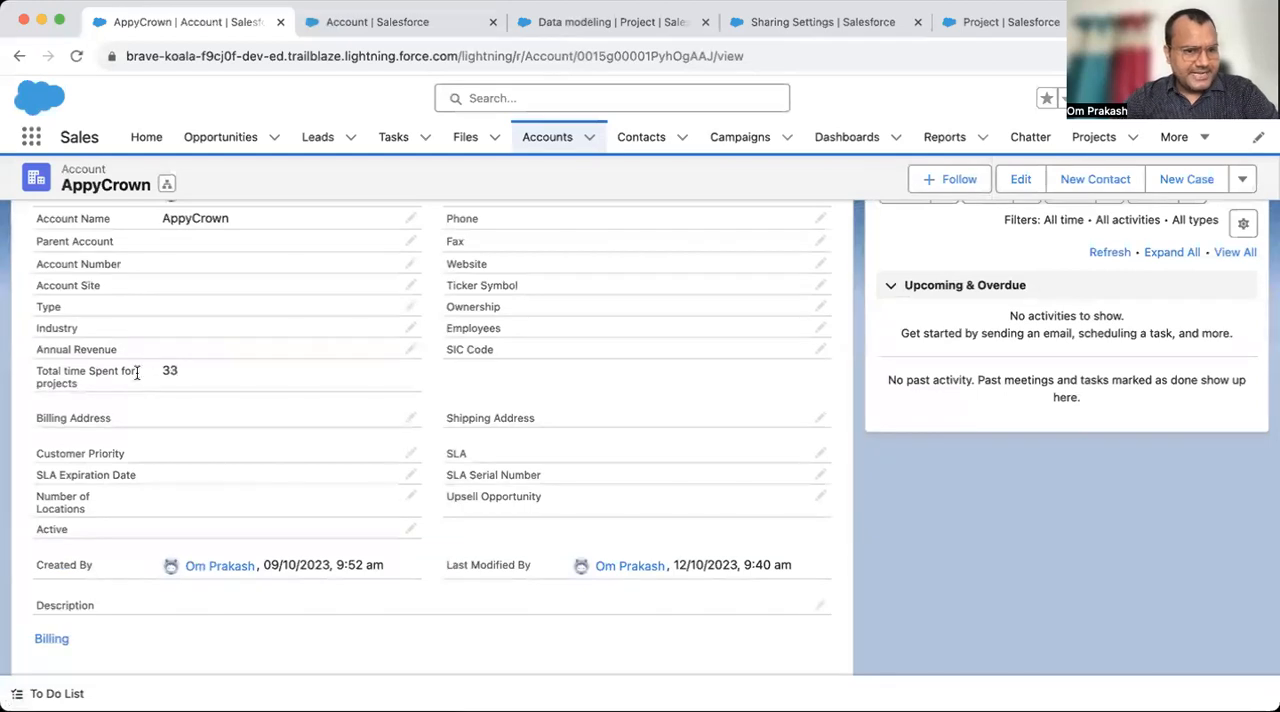
scroll(234, 372, "up", 3)
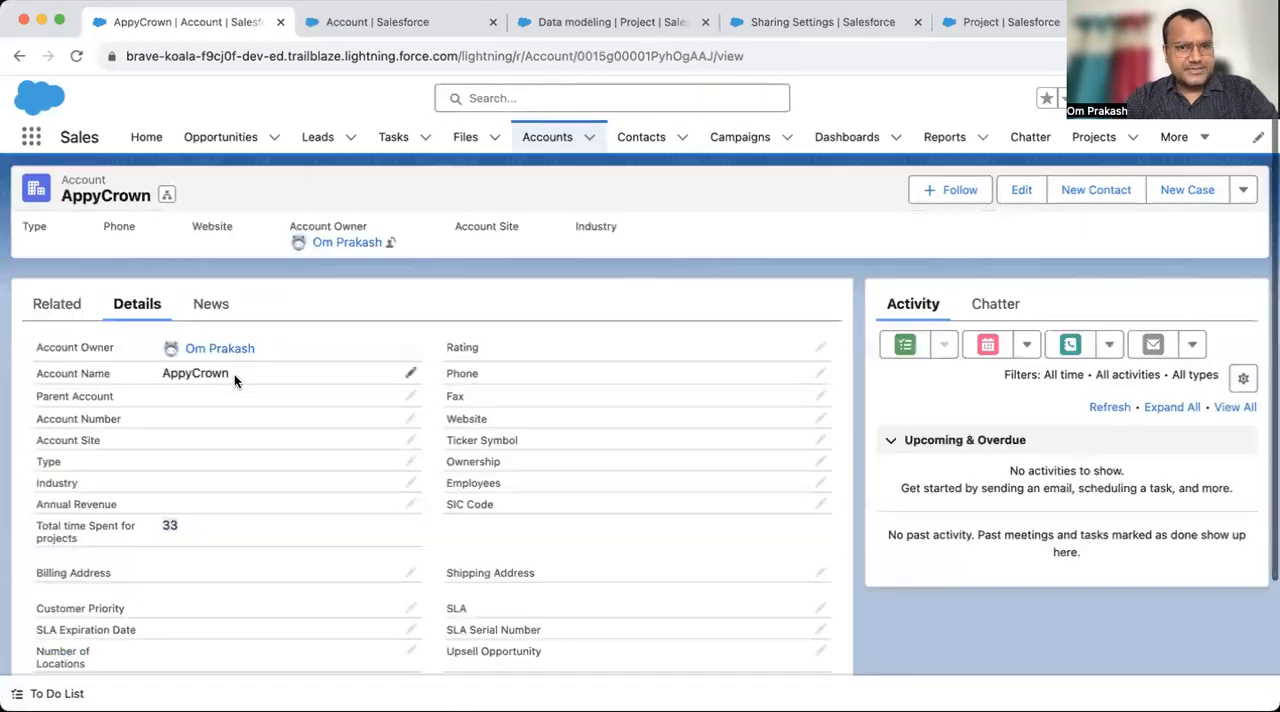
- Open the Demo Account record and examine its Total time Spent for projects field
left_click(545, 137)
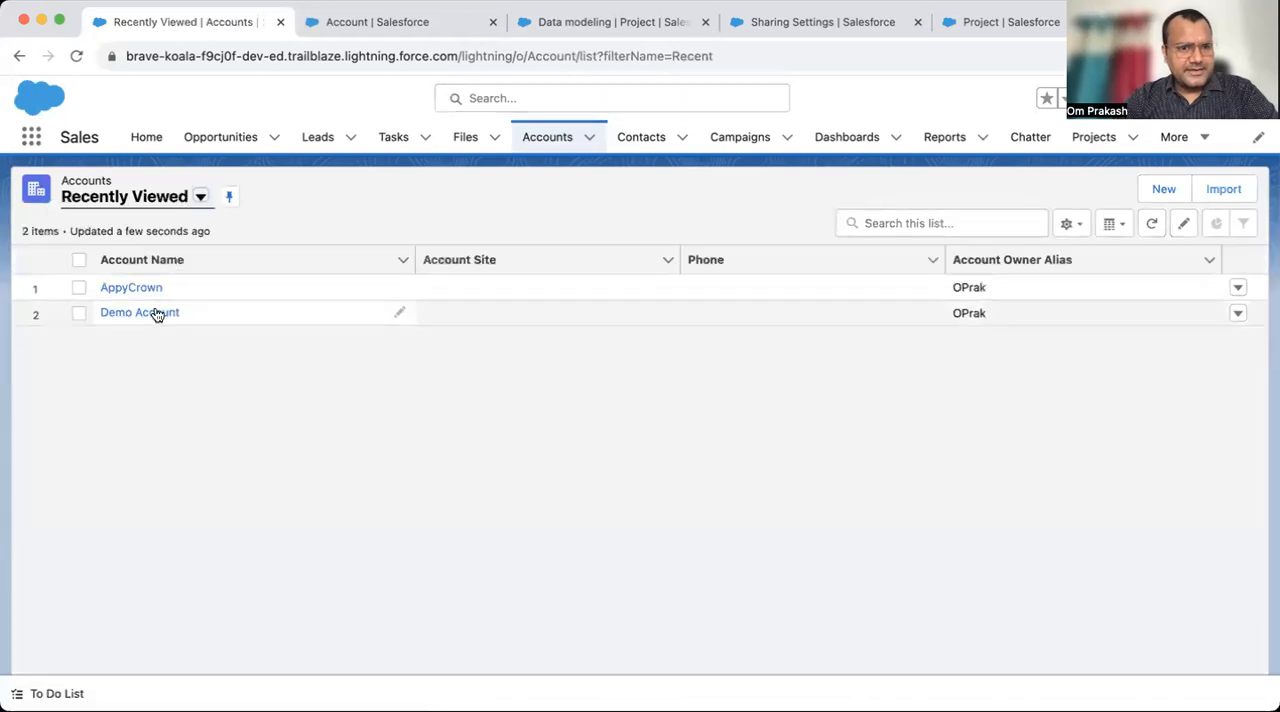
left_click(146, 313)
left_click(137, 295)
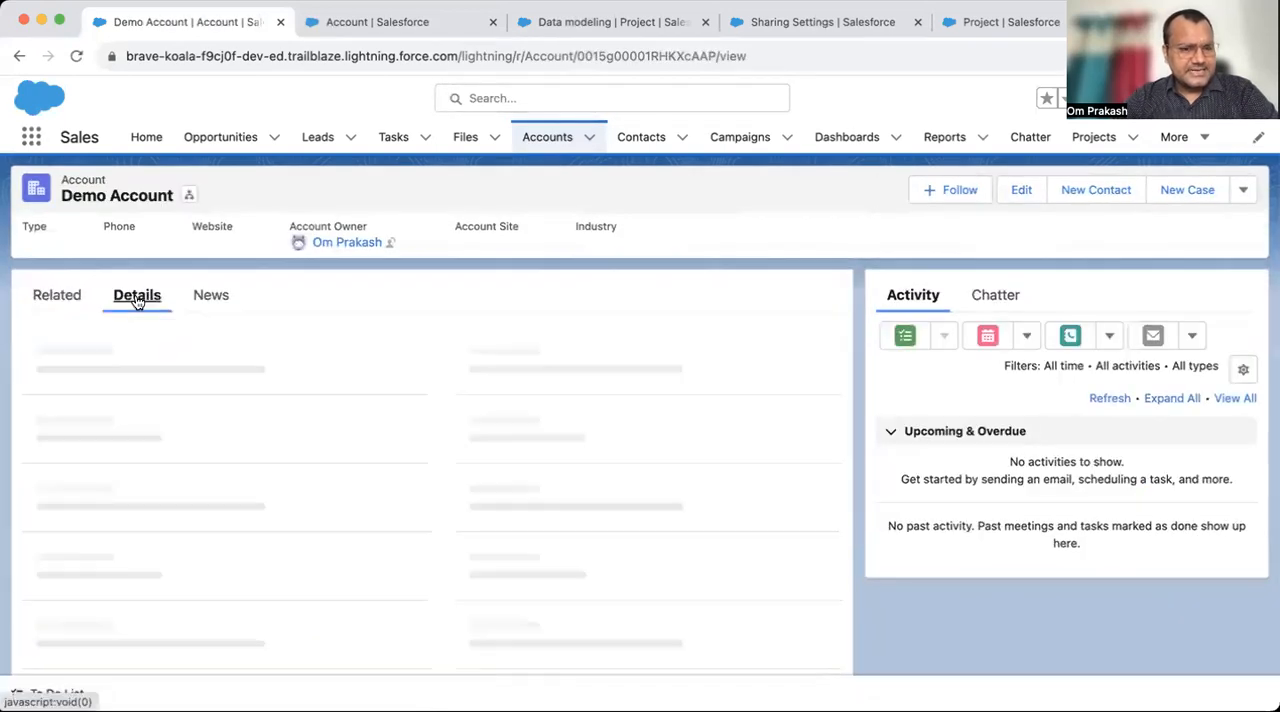
scroll(227, 561, "down", 1)
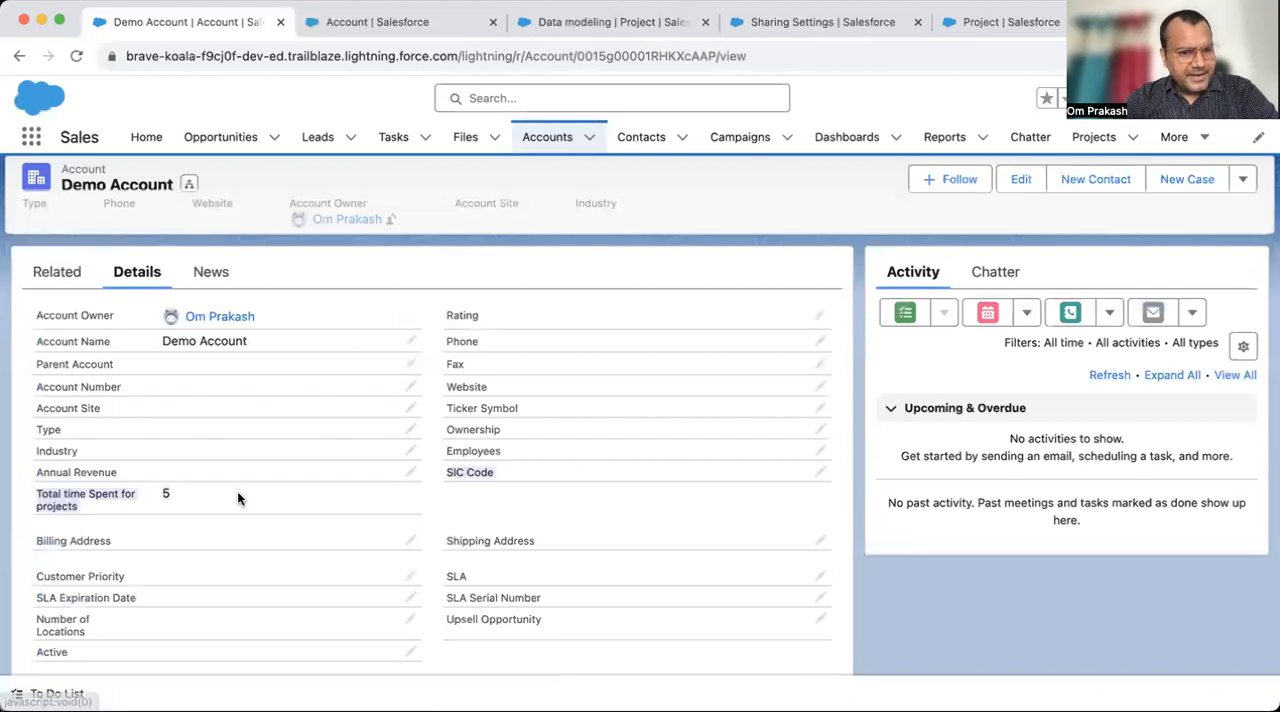
- Set Total time Spent (Hour) to 50 on Demo Account's related Service cloud setup project and save it
left_click(52, 274)
scroll(244, 484, "down", 5)
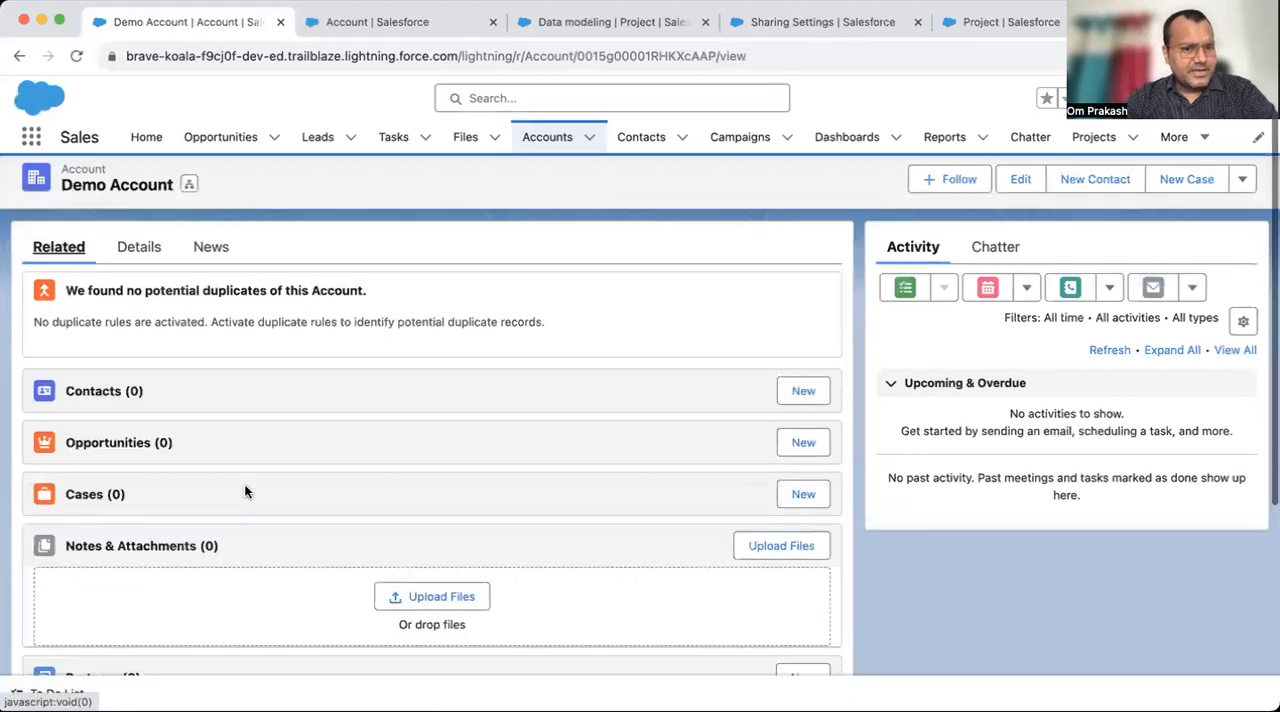
left_click(88, 619)
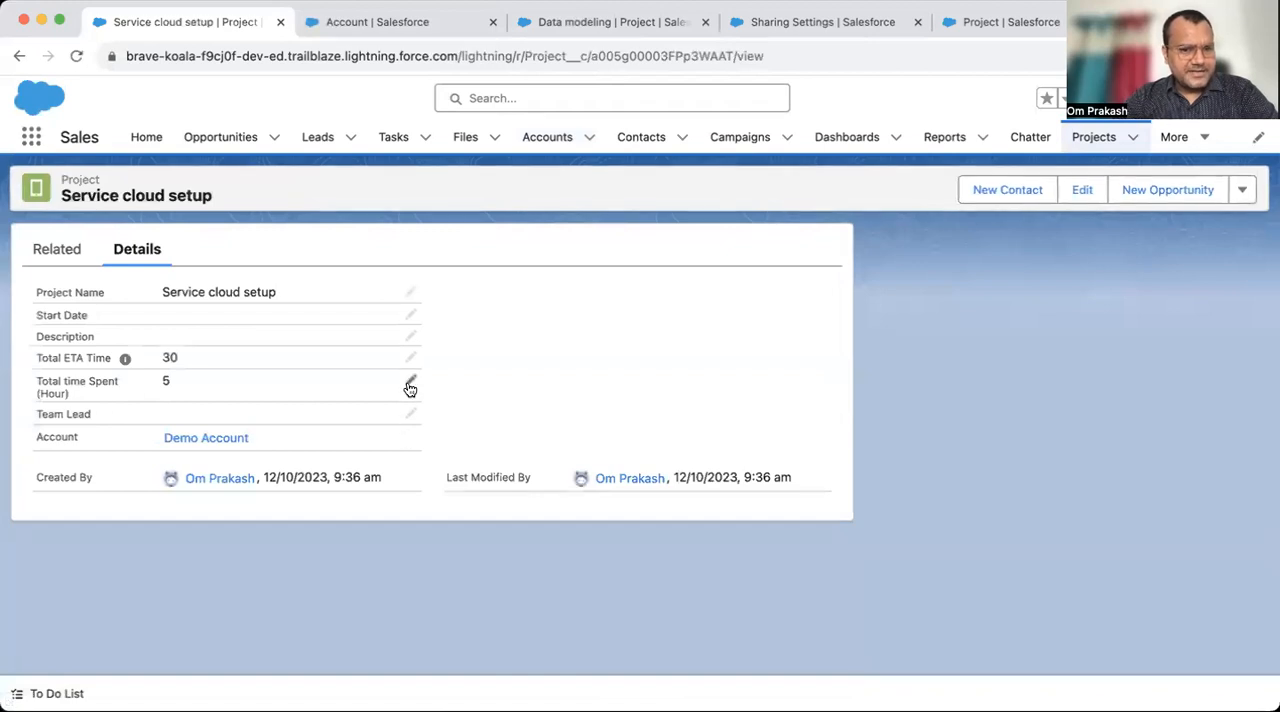
left_click(410, 386)
type("0")
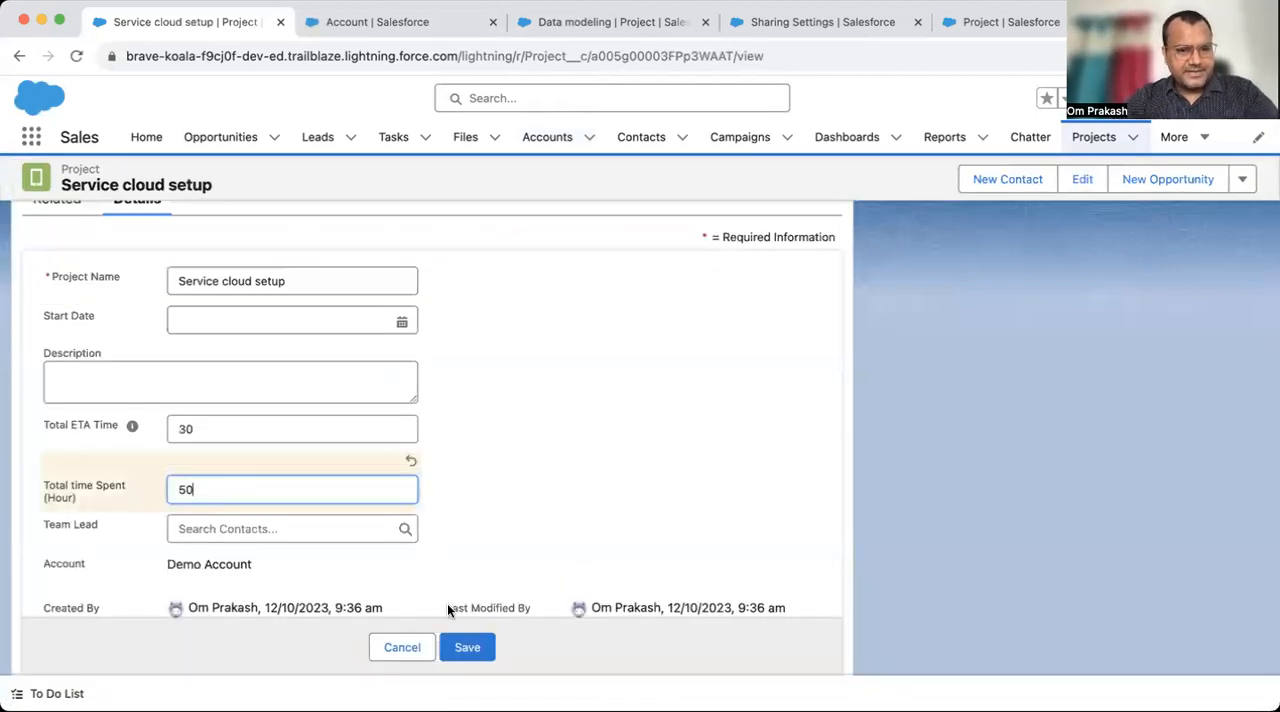
left_click(477, 658)
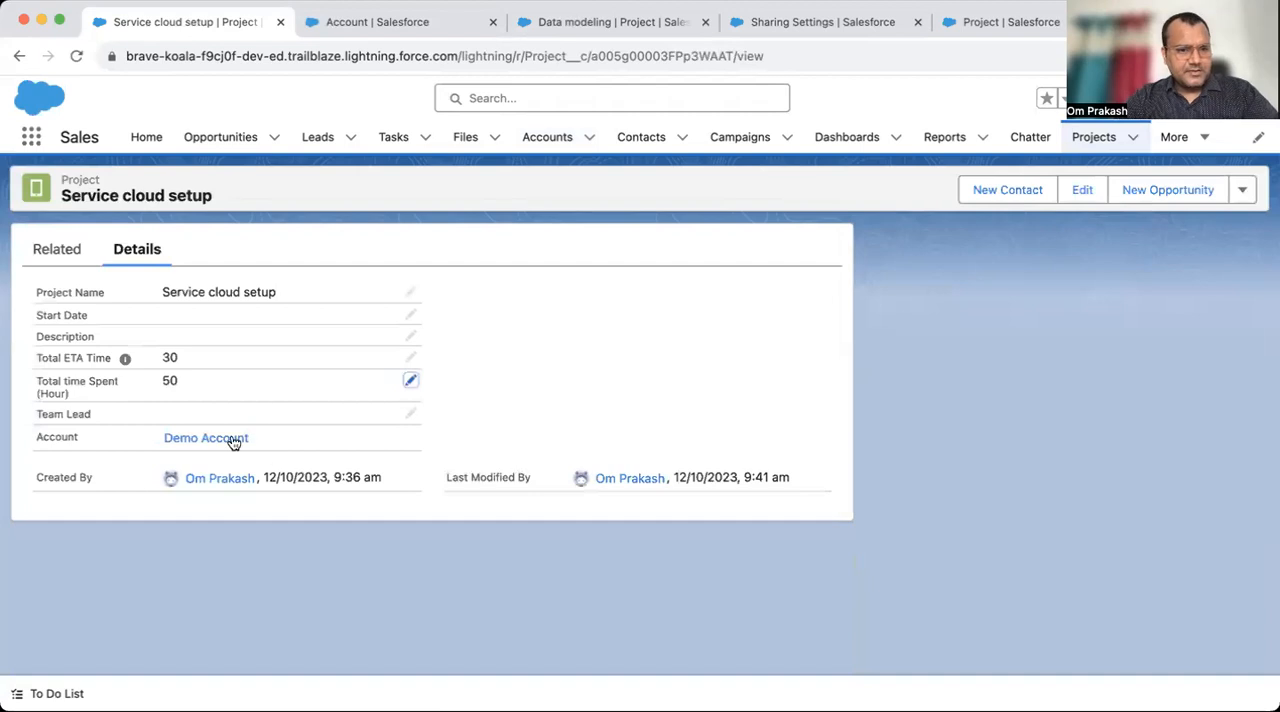
- Return to Demo Account from the project and check the roll-up total in its details
left_click(230, 439)
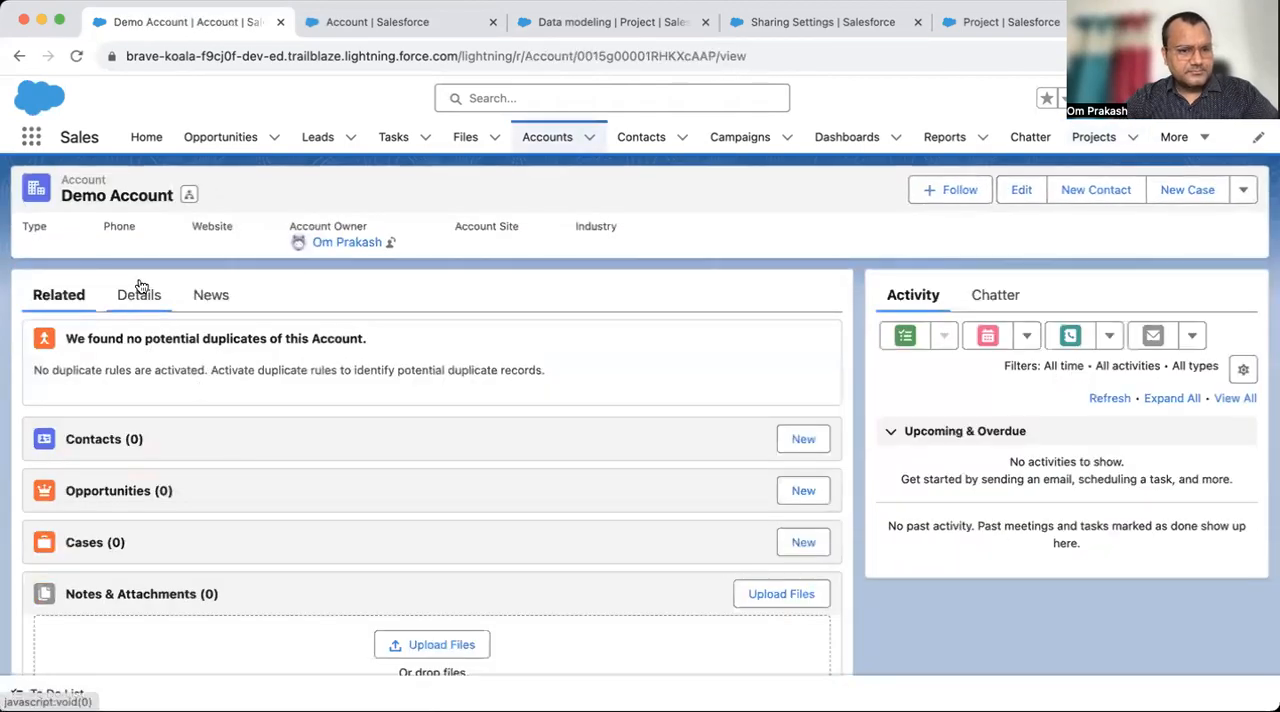
left_click(139, 292)
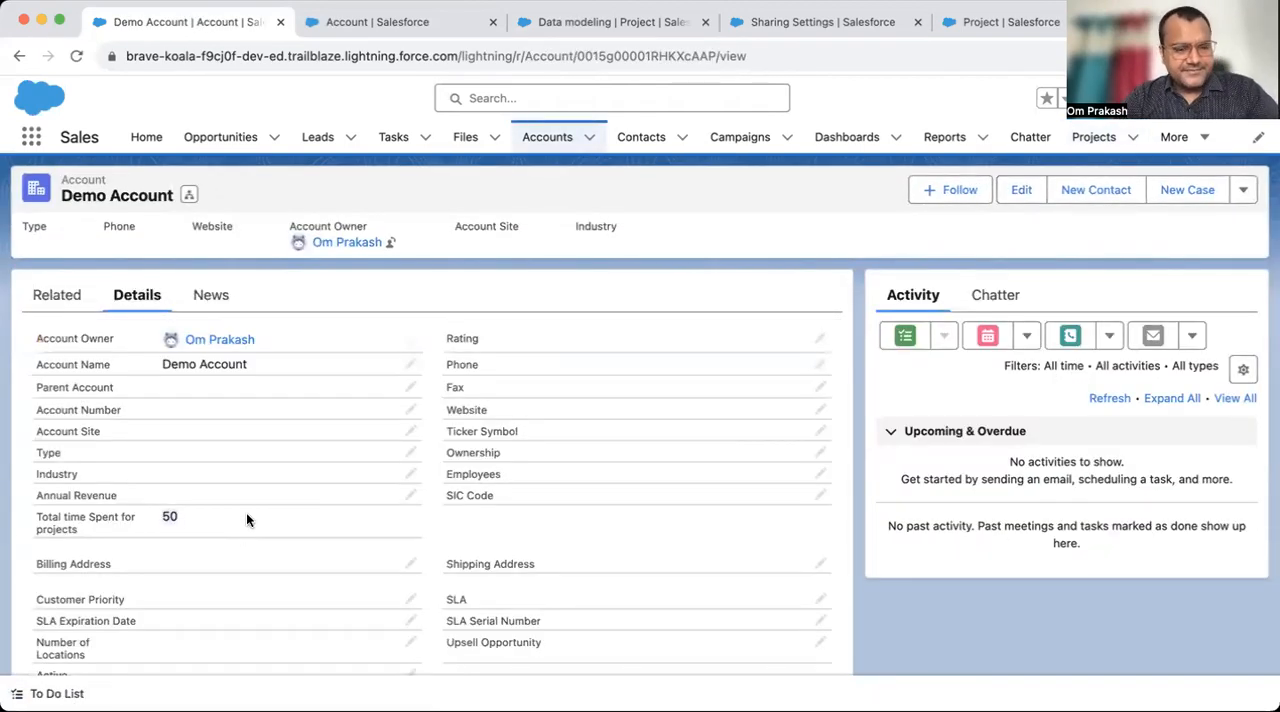
left_click(415, 28)
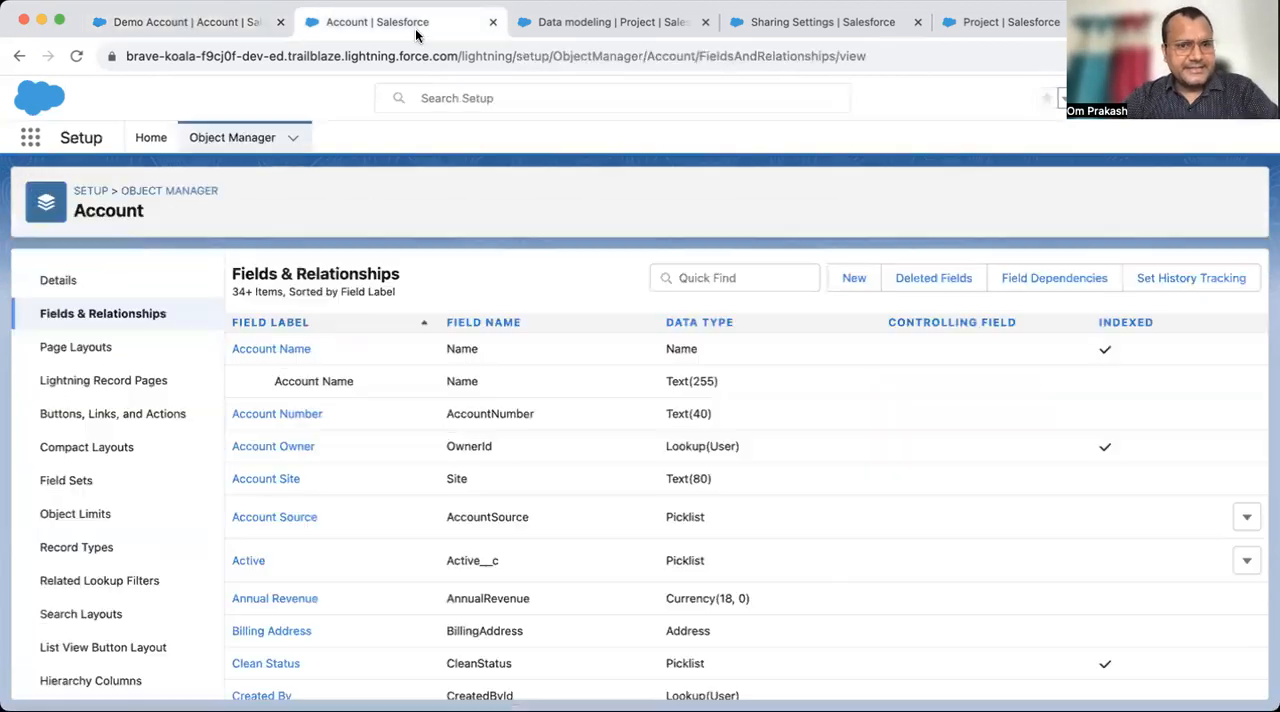
left_click(214, 26)
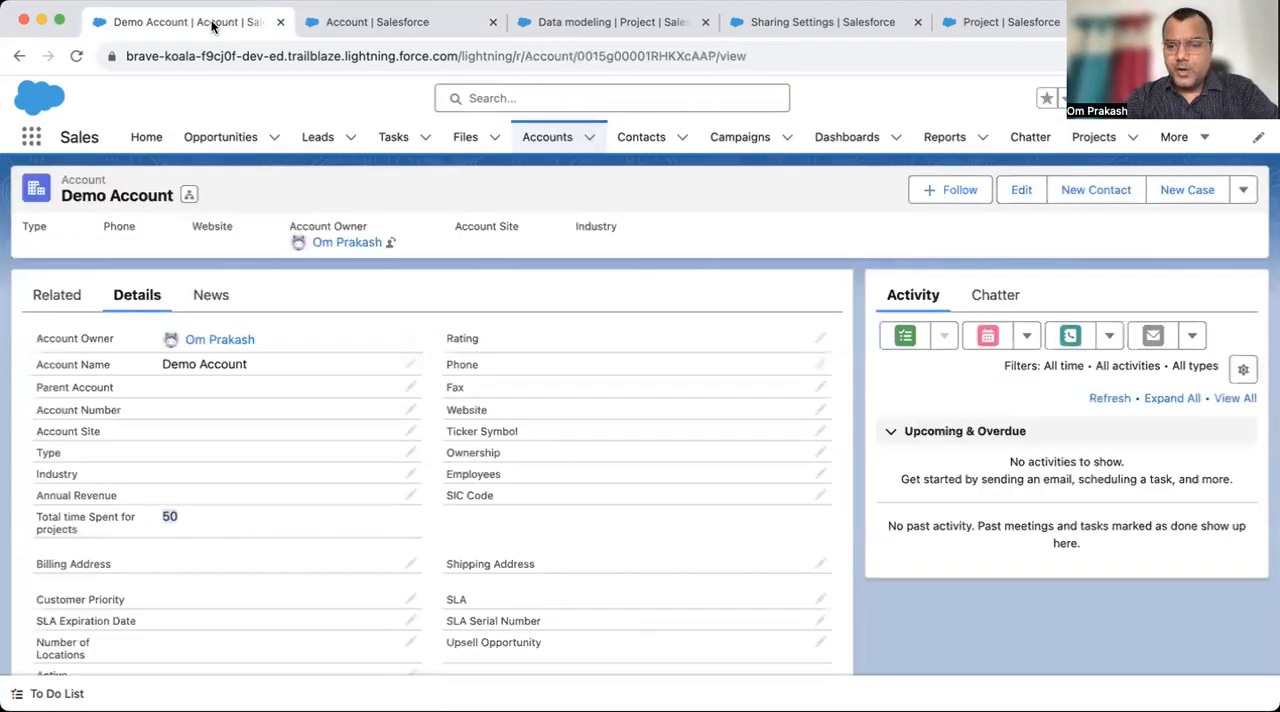
- Start a new Roll-Up Summary custom field on the Account object labelled Minimum Time, with field name Minimum_Time
left_click(412, 28)
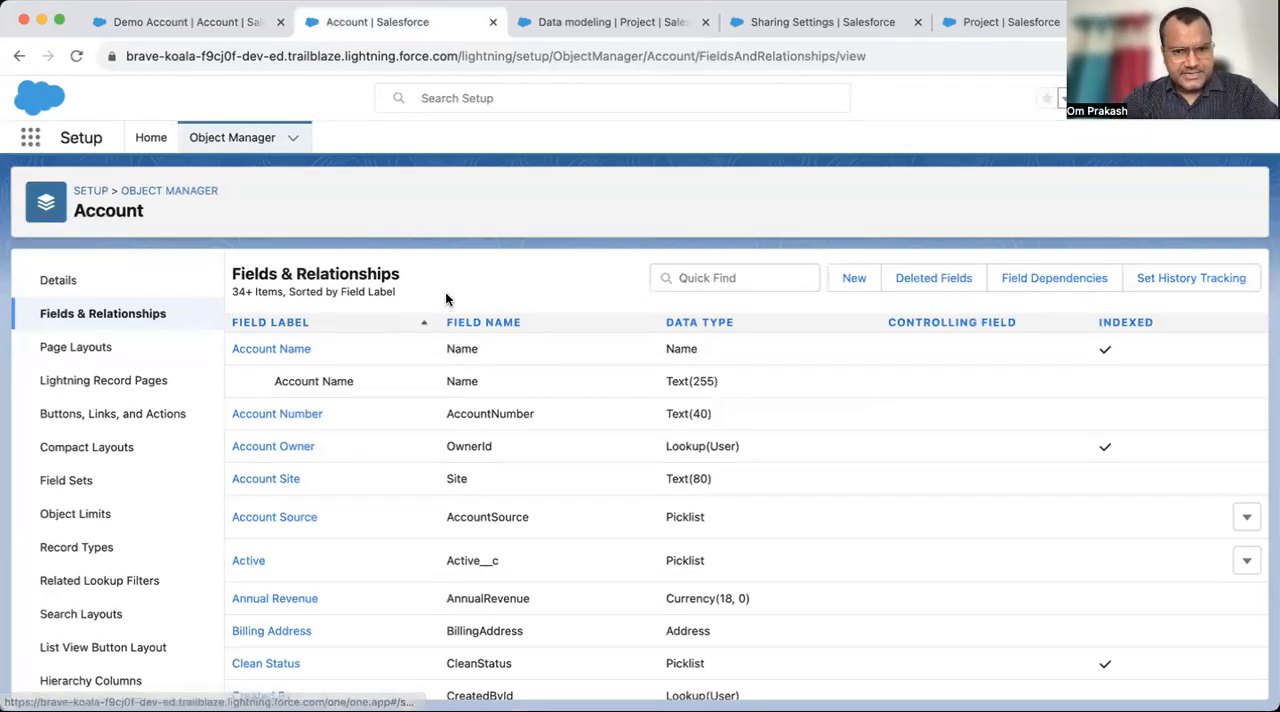
left_click(850, 280)
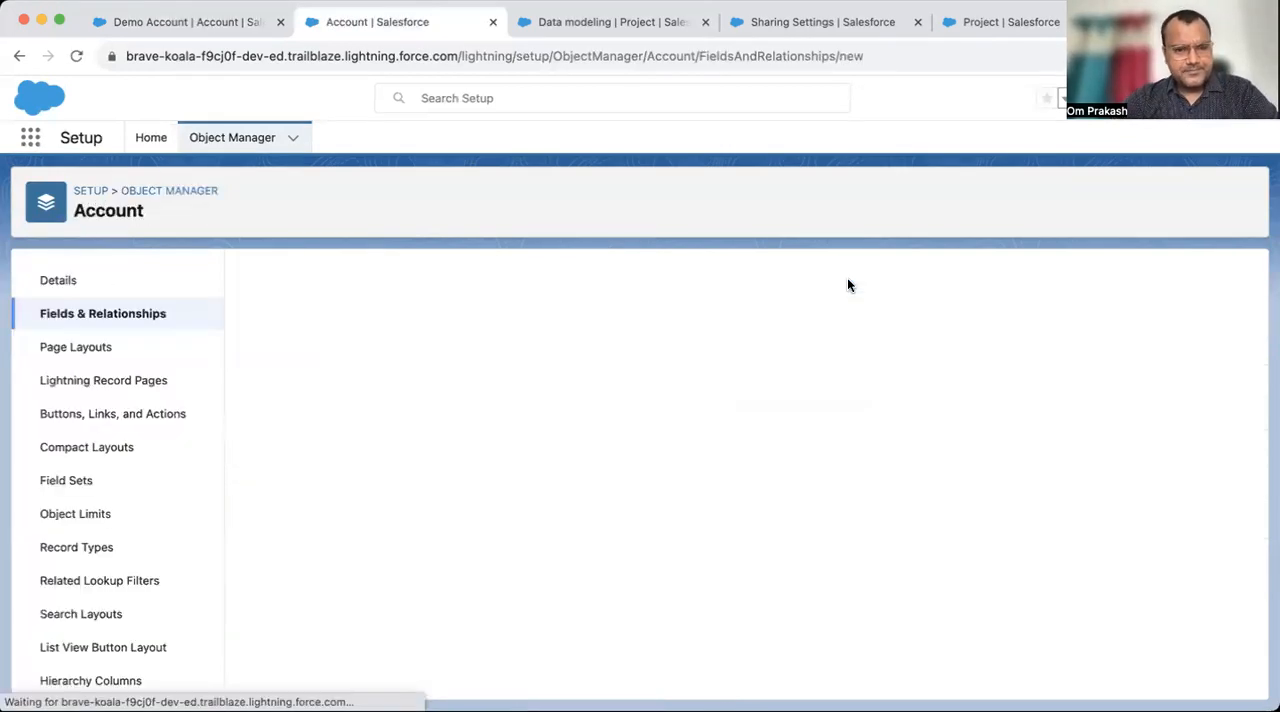
left_click(321, 564)
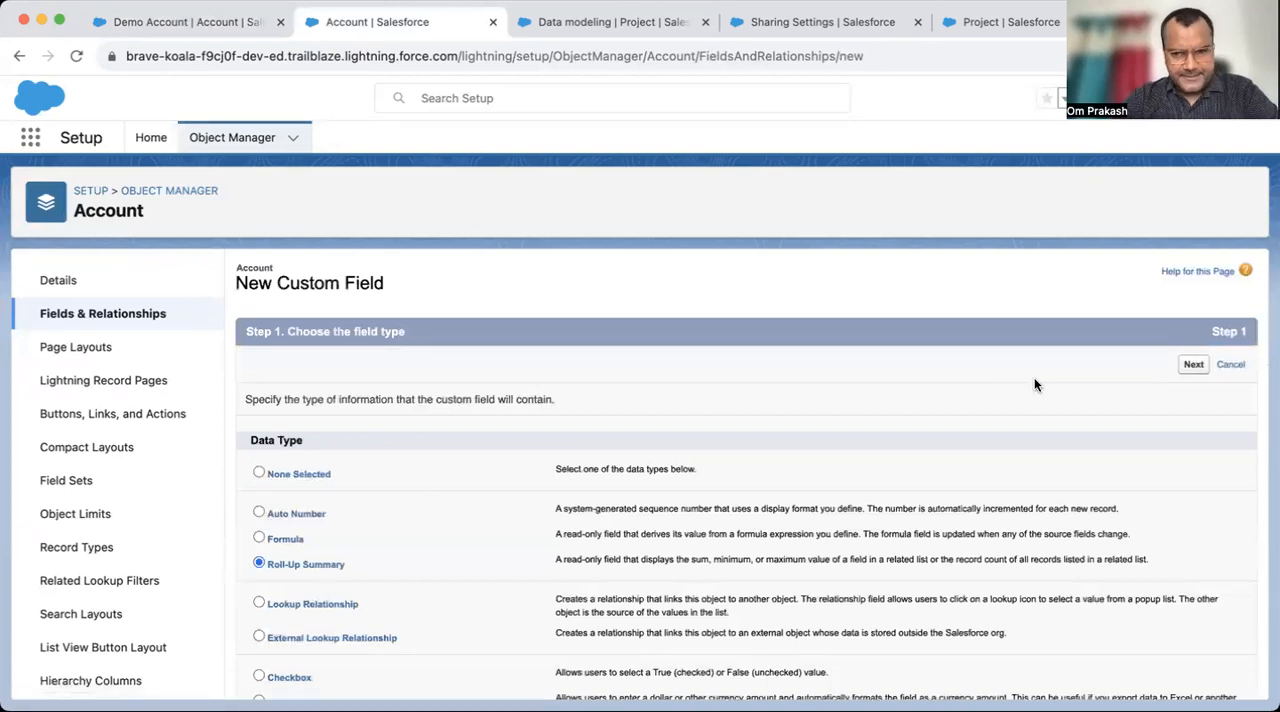
left_click(1193, 366)
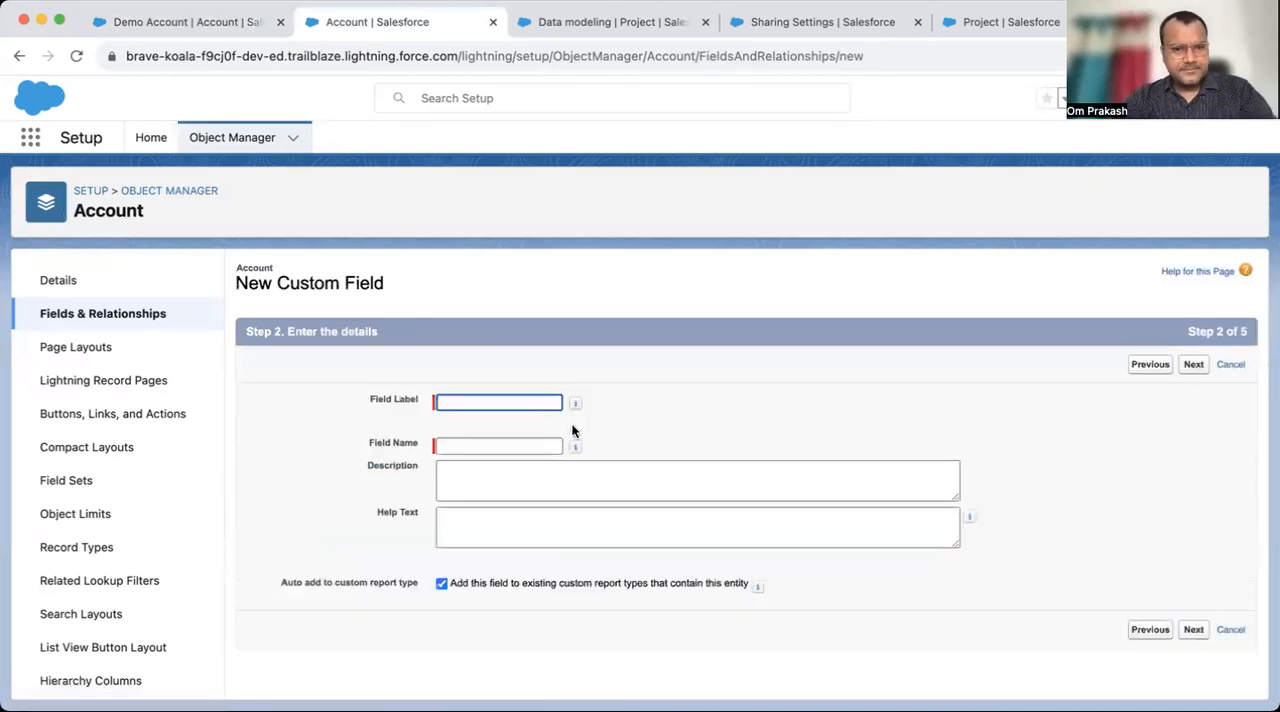
type("Minimum Time")
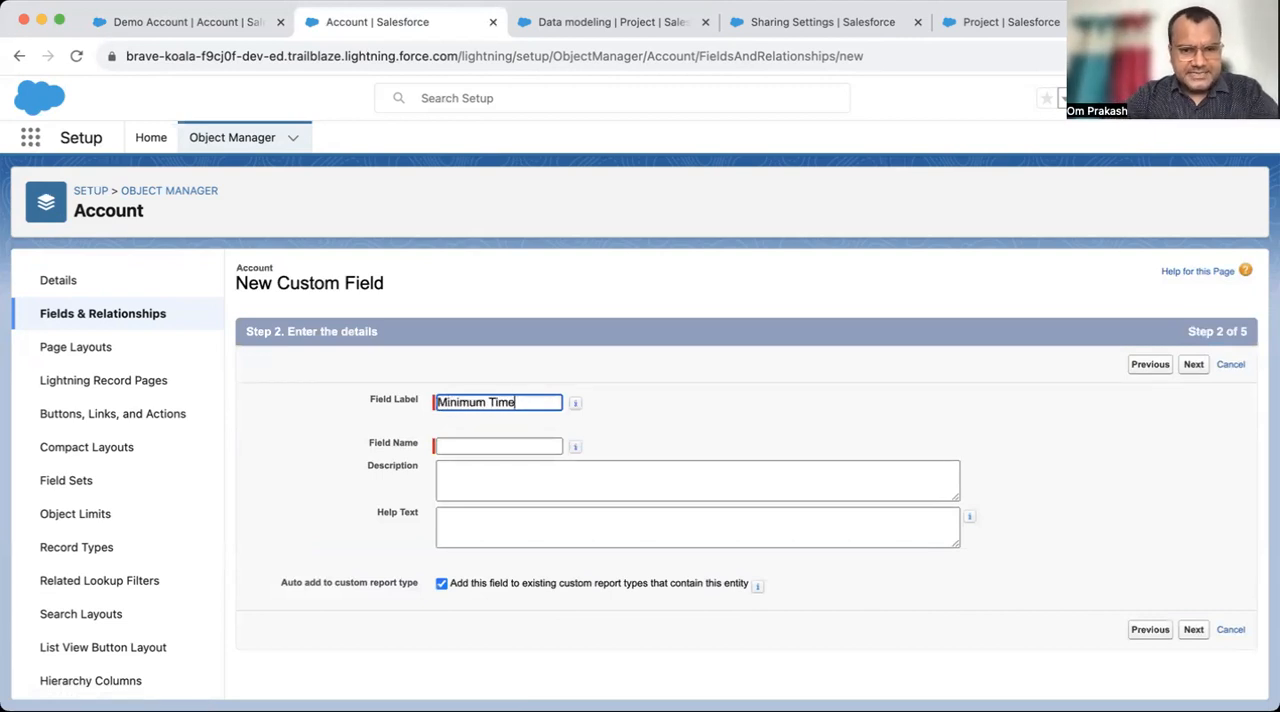
key("Tab")
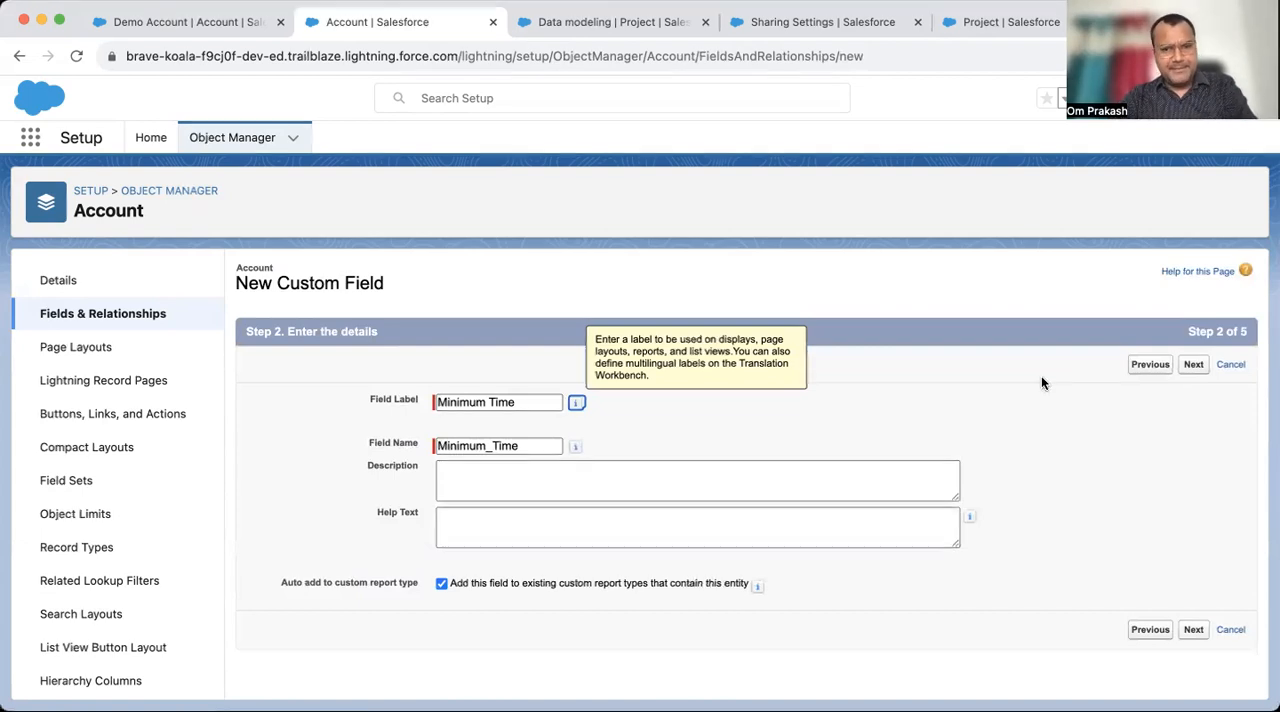
left_click(1193, 366)
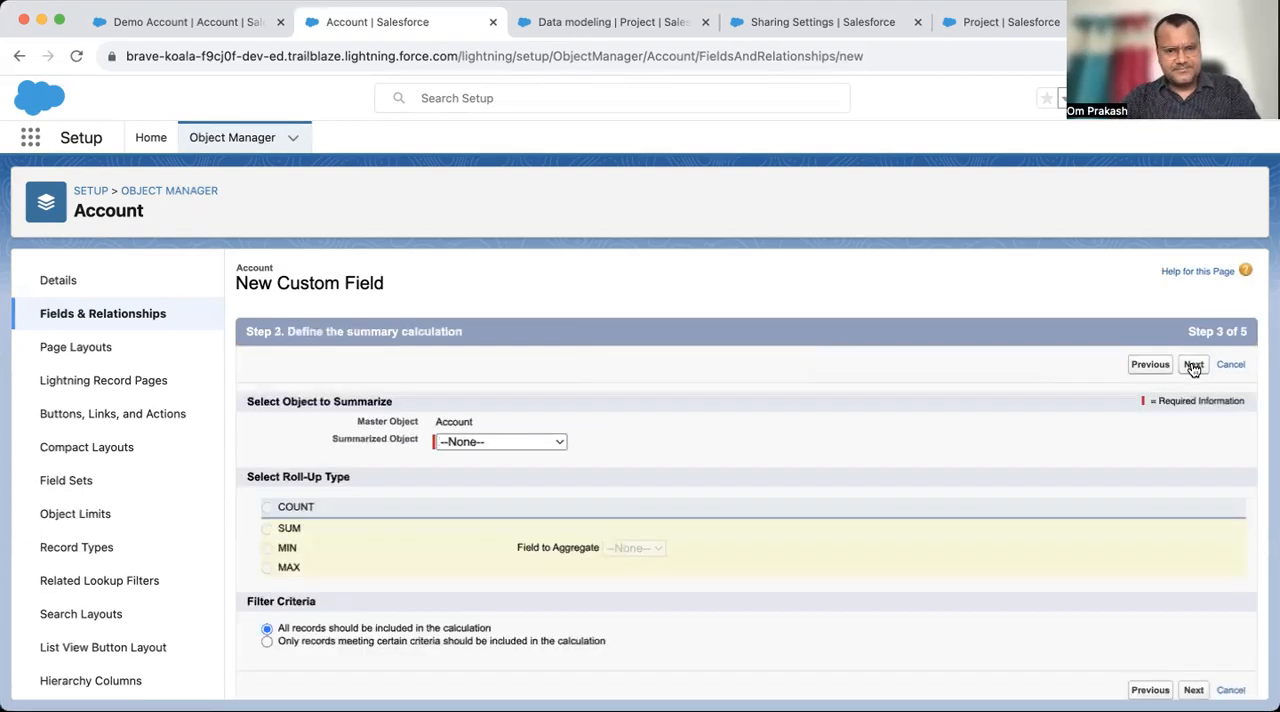
- Define the summary calculation as the MIN of Total time Spent (Hour) across all Projects records
left_click(488, 440)
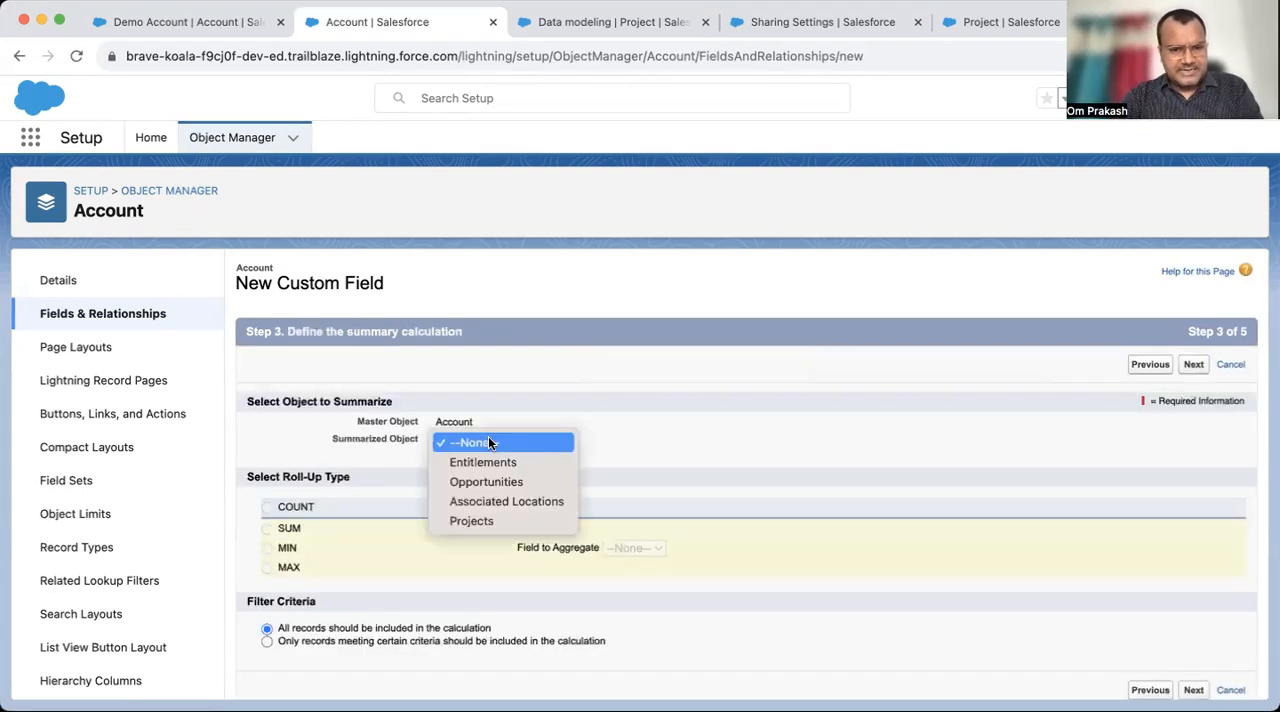
left_click(491, 518)
left_click(267, 550)
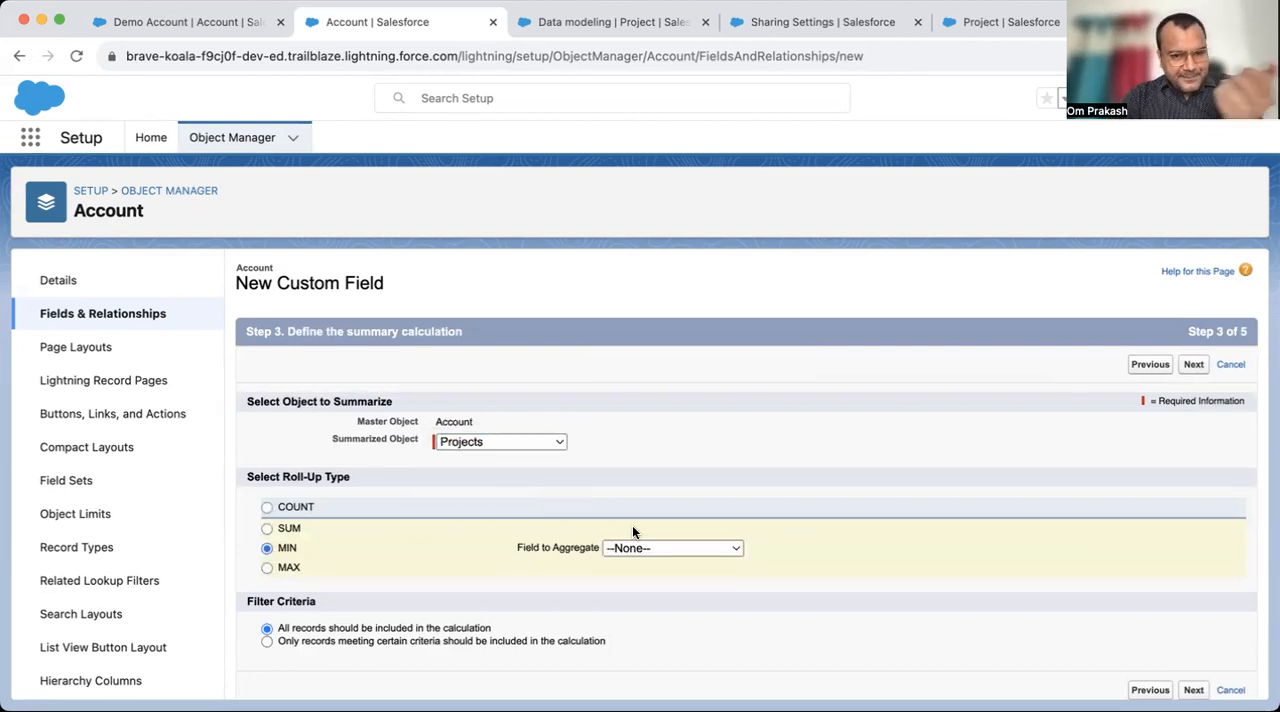
left_click(659, 552)
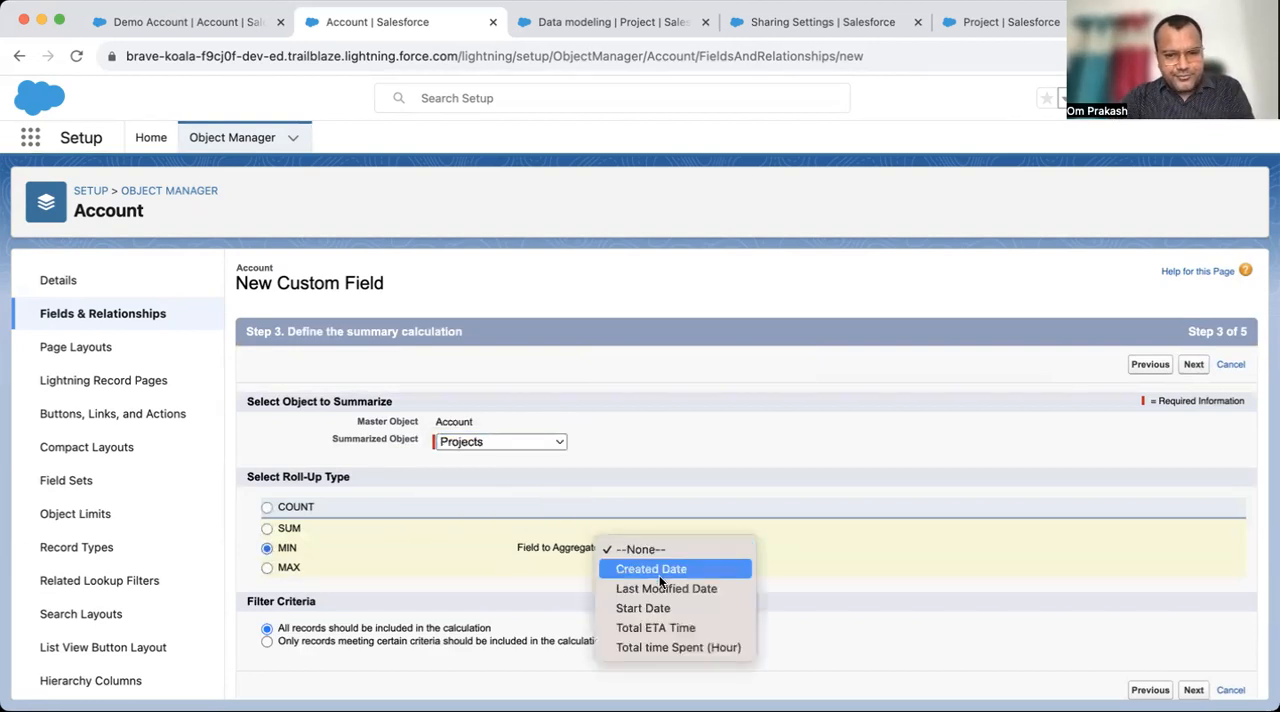
left_click(705, 648)
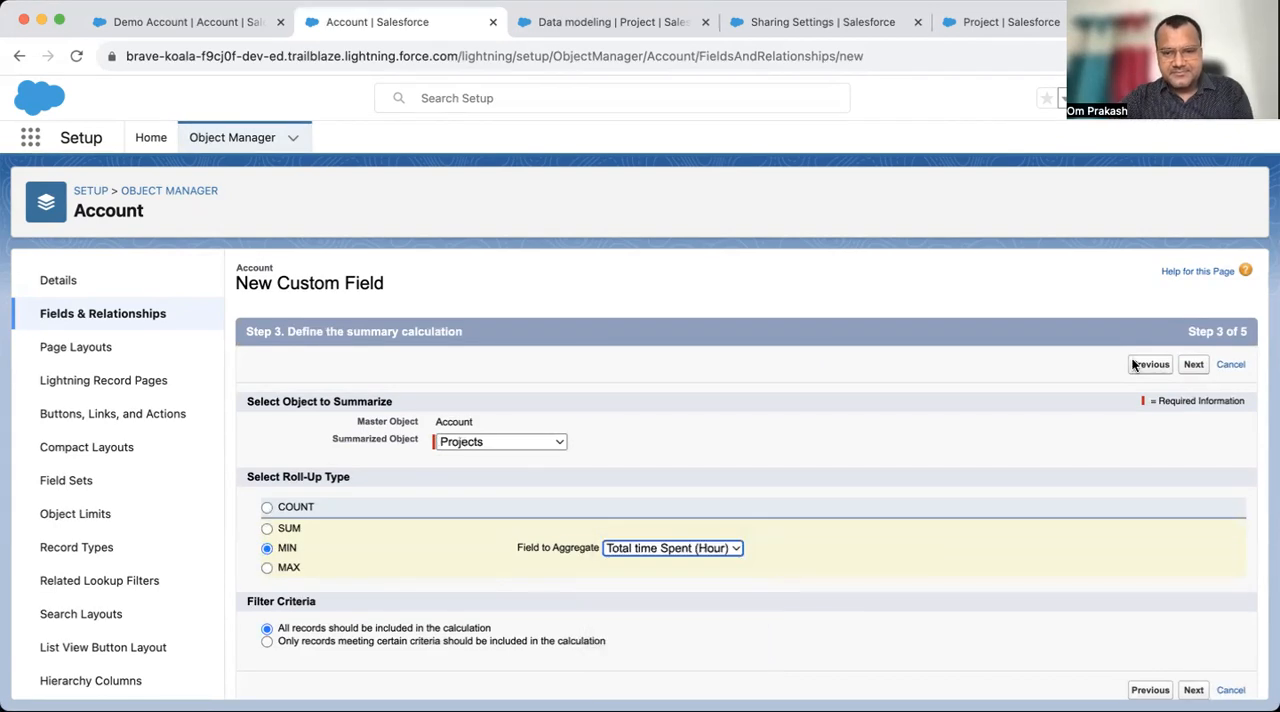
left_click(1196, 365)
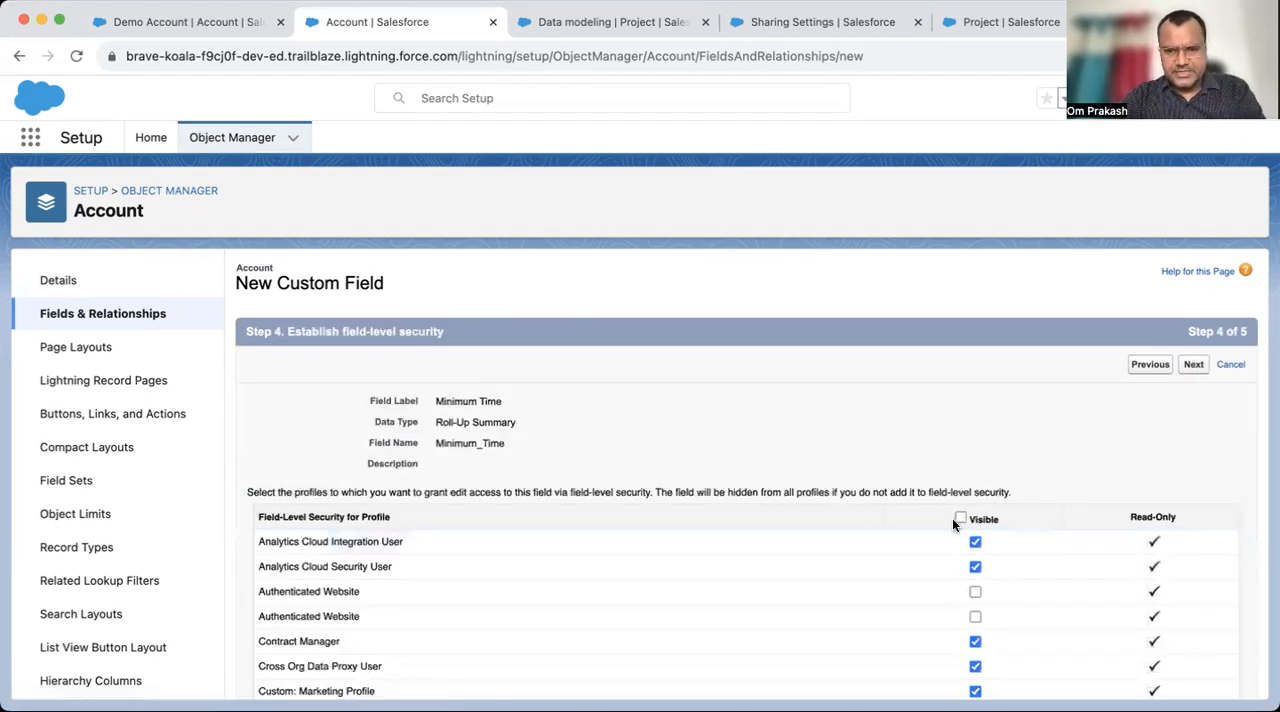
- Make the Minimum Time field visible to all profiles, keep the default page layouts, and save it
left_click(961, 518)
left_click(1195, 365)
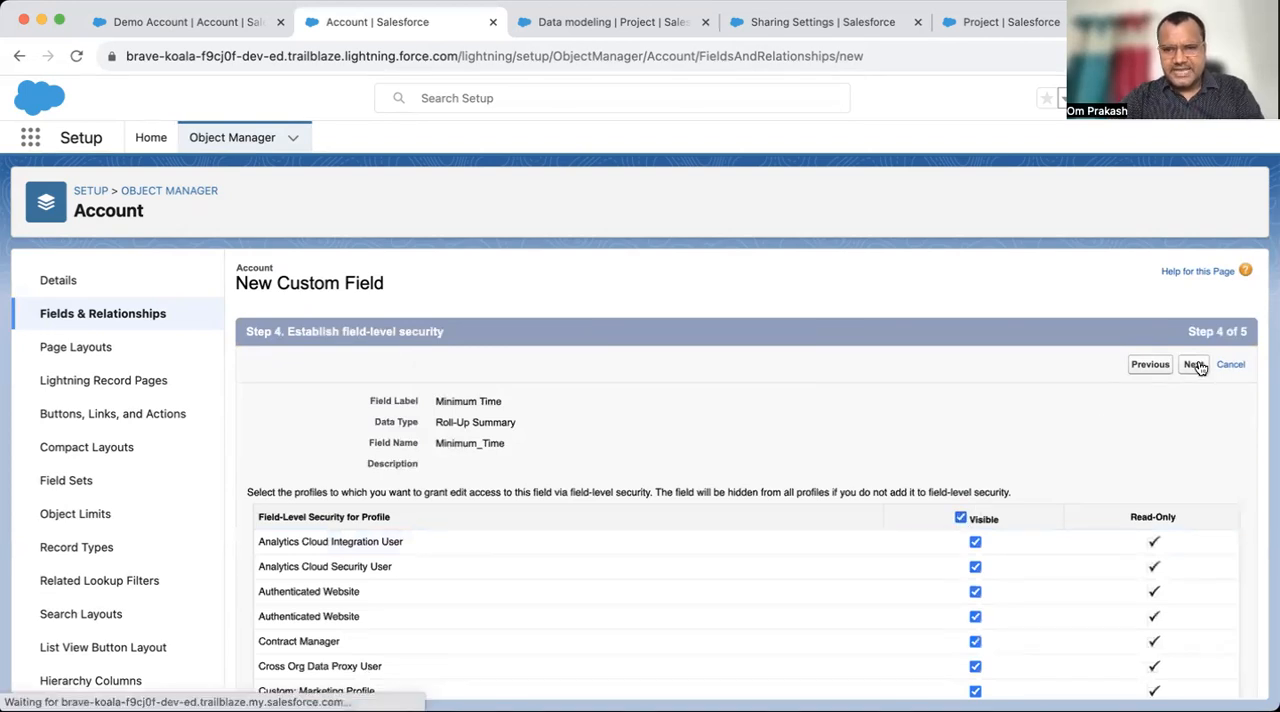
left_click(1192, 365)
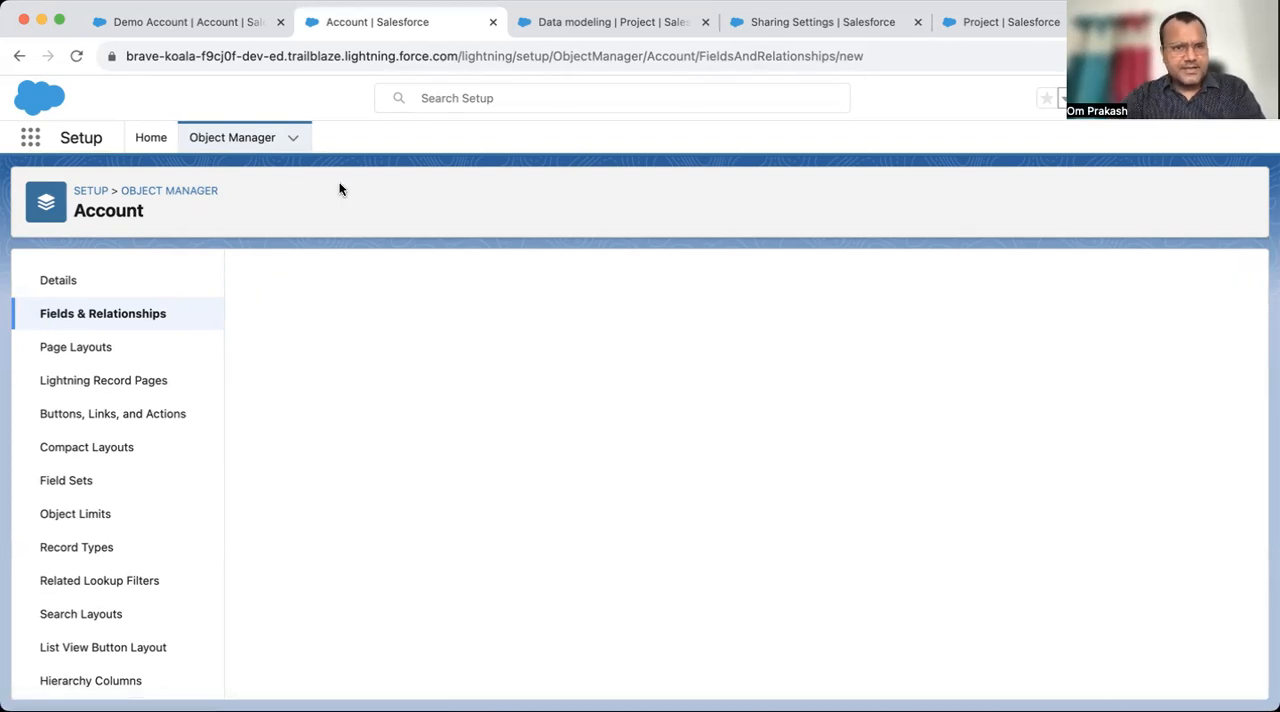
- Open the AppyCrown account's details and search the page for "mini" to locate the Minimum Time field
left_click(175, 21)
left_click(533, 134)
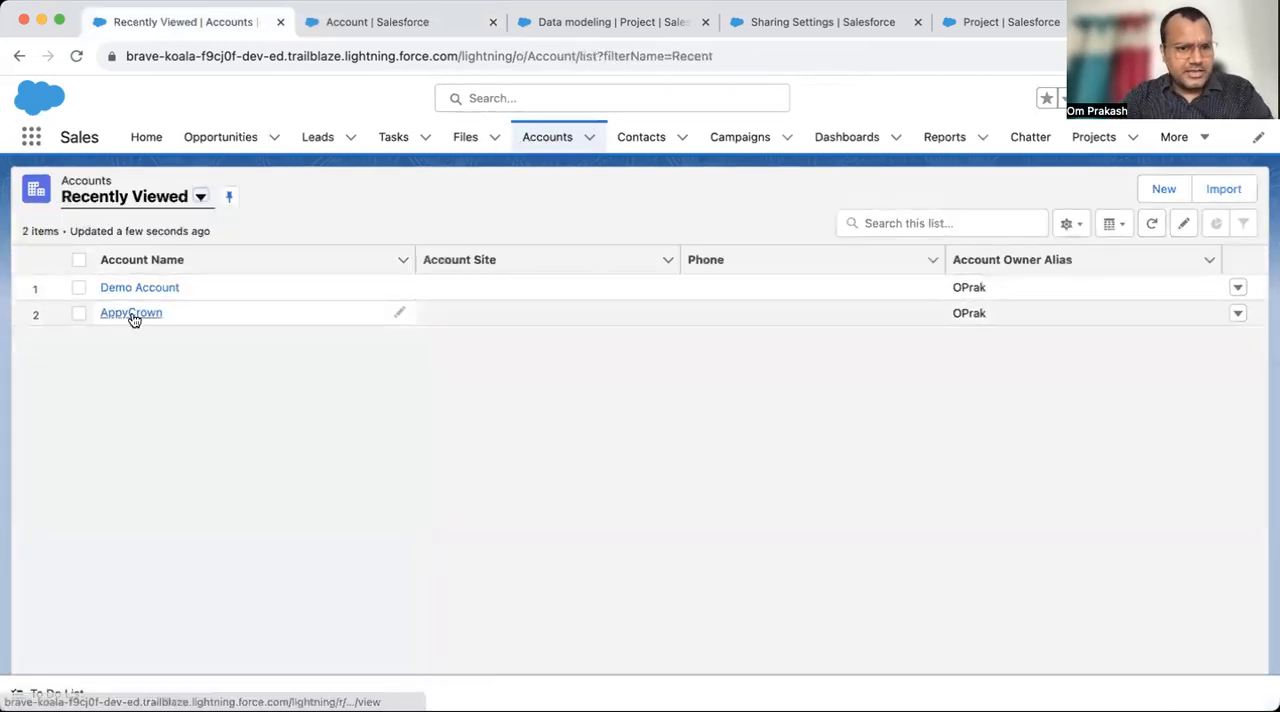
left_click(132, 311)
left_click(146, 294)
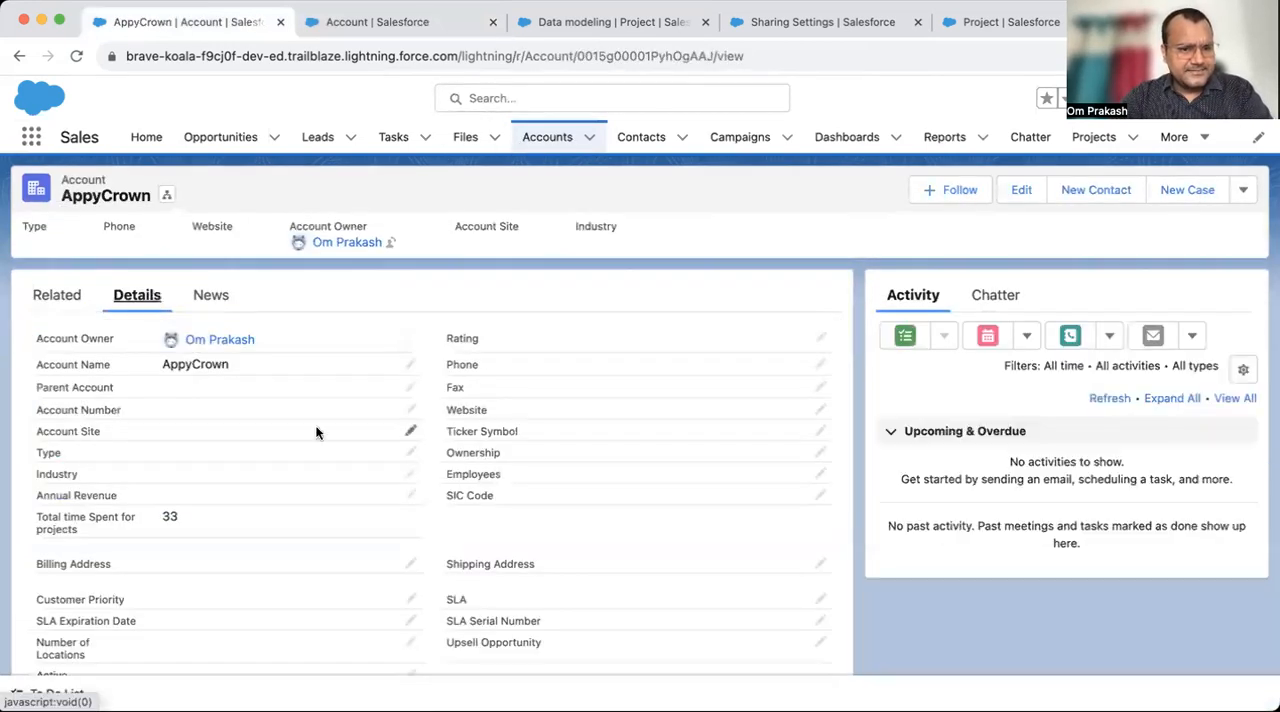
scroll(315, 432, "down", 2)
scroll(315, 432, "up", 1)
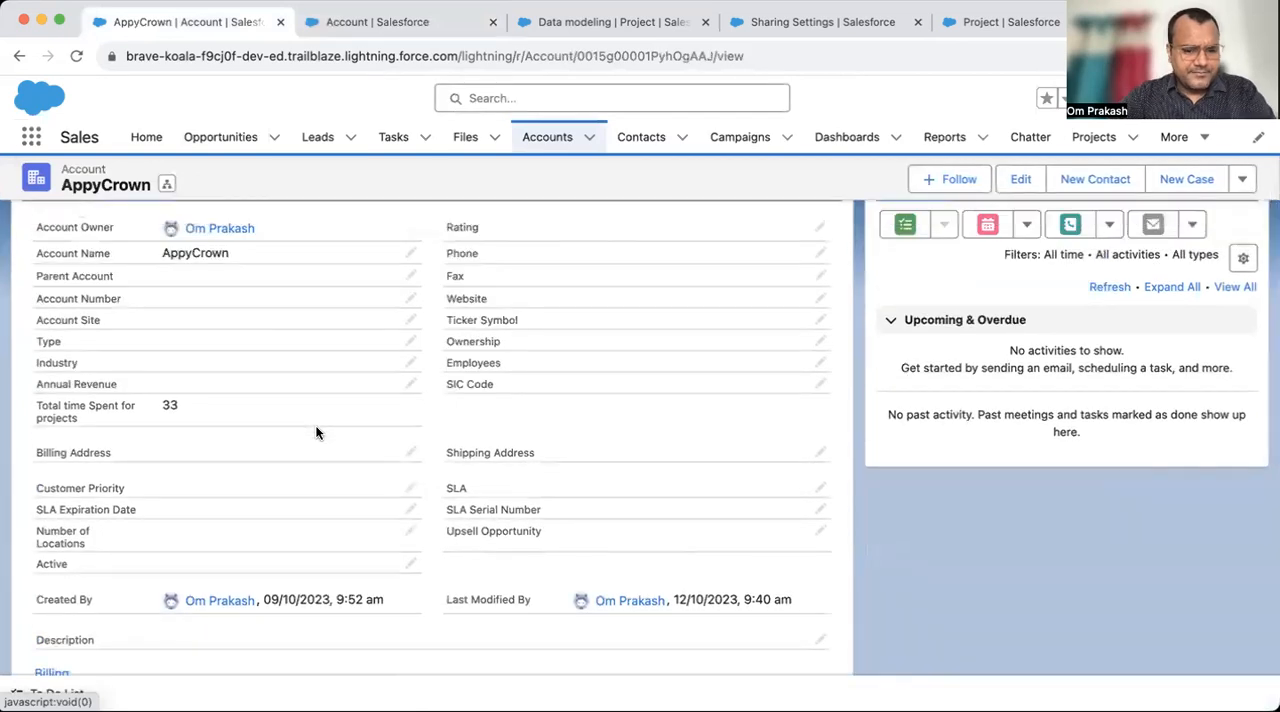
key("super+f")
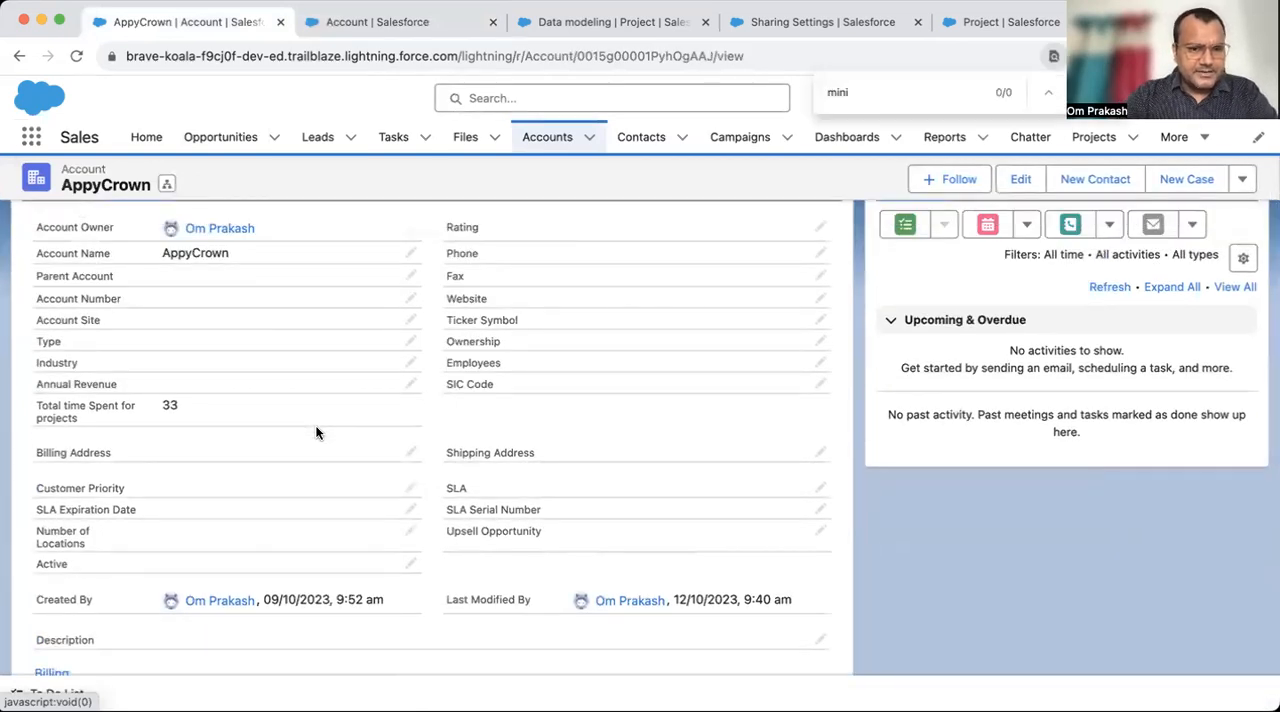
type("mini")
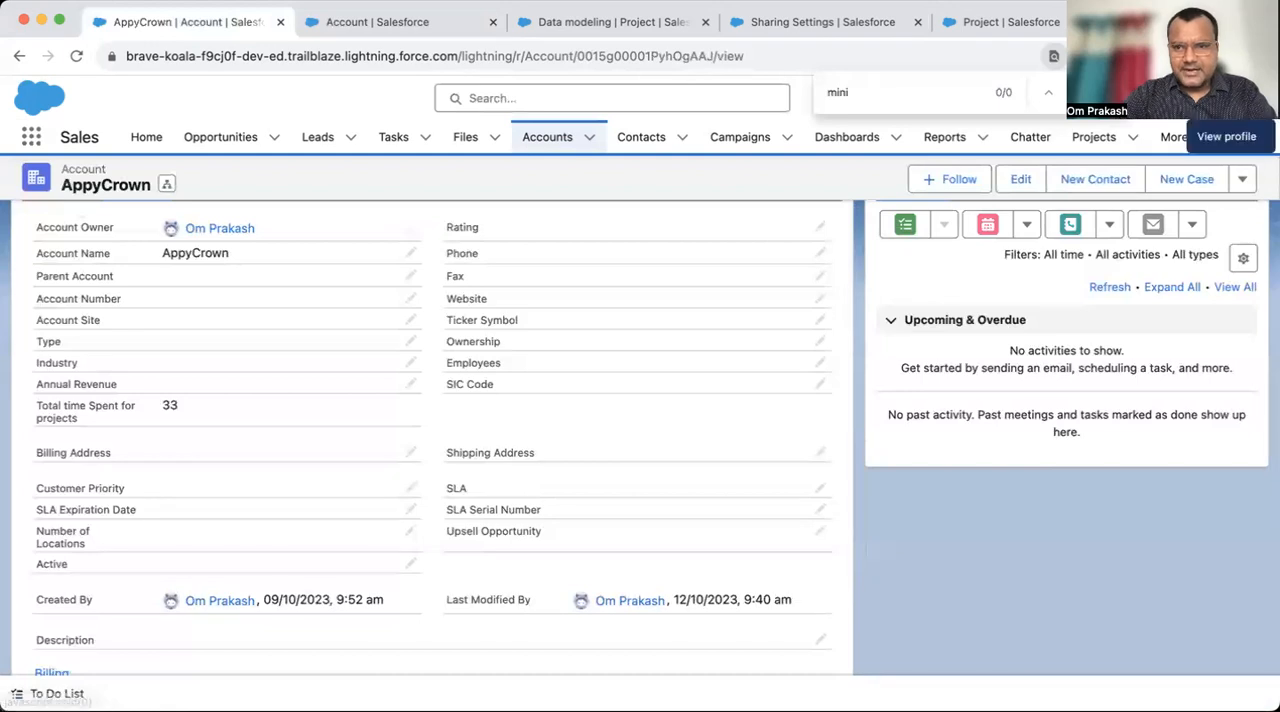
- Set the display density to Comfy and refresh the page
left_click(1245, 98)
left_click(1012, 247)
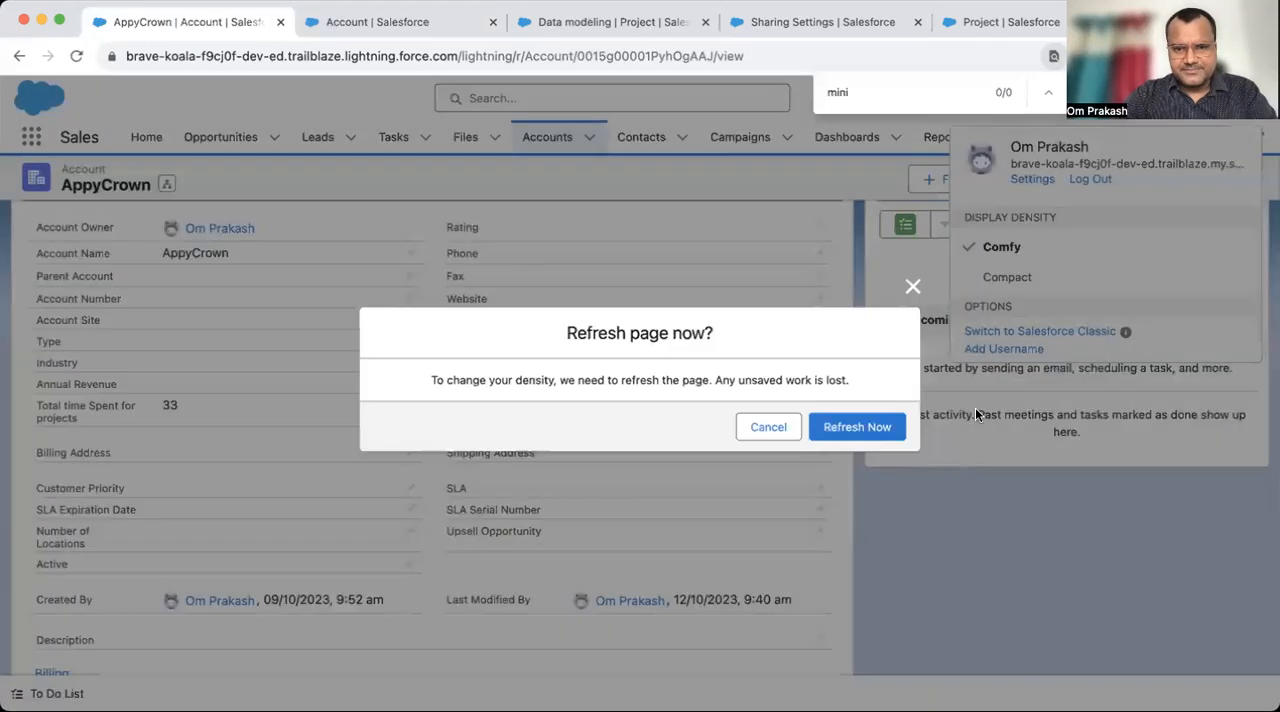
left_click(853, 428)
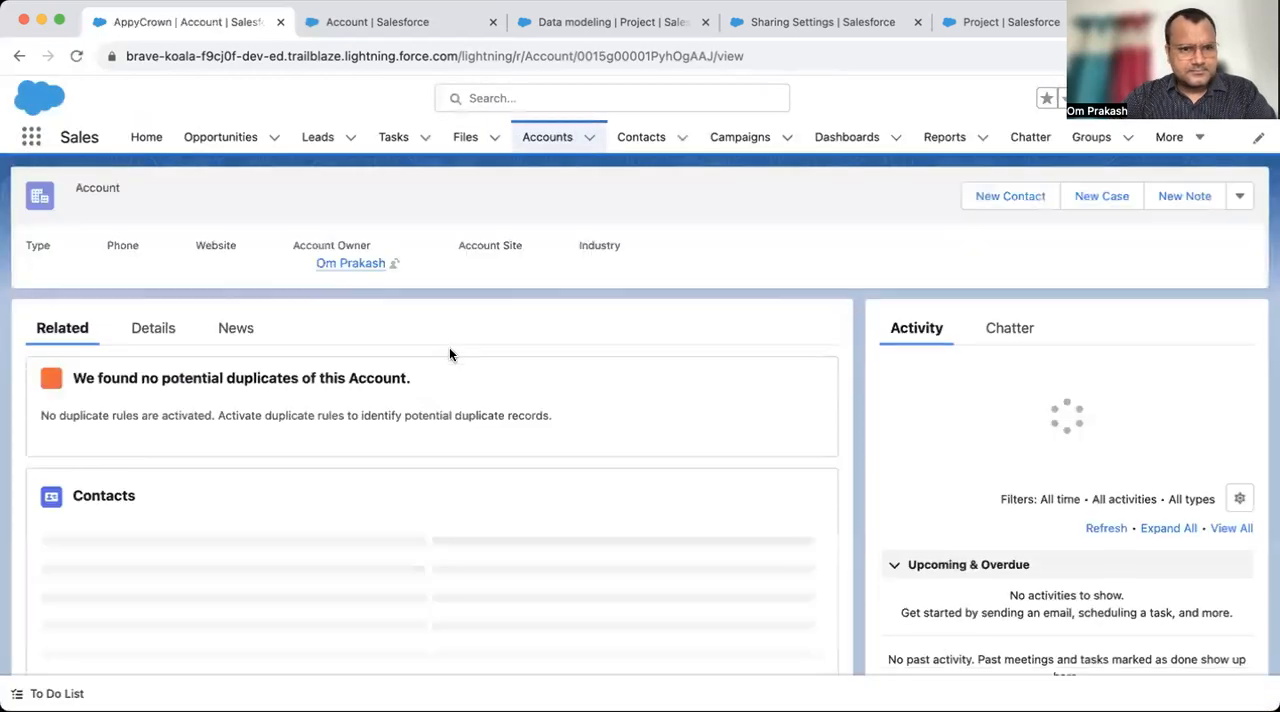
- Check the Total time Spent for projects and Minimum Time values in AppyCrown's details
left_click(151, 328)
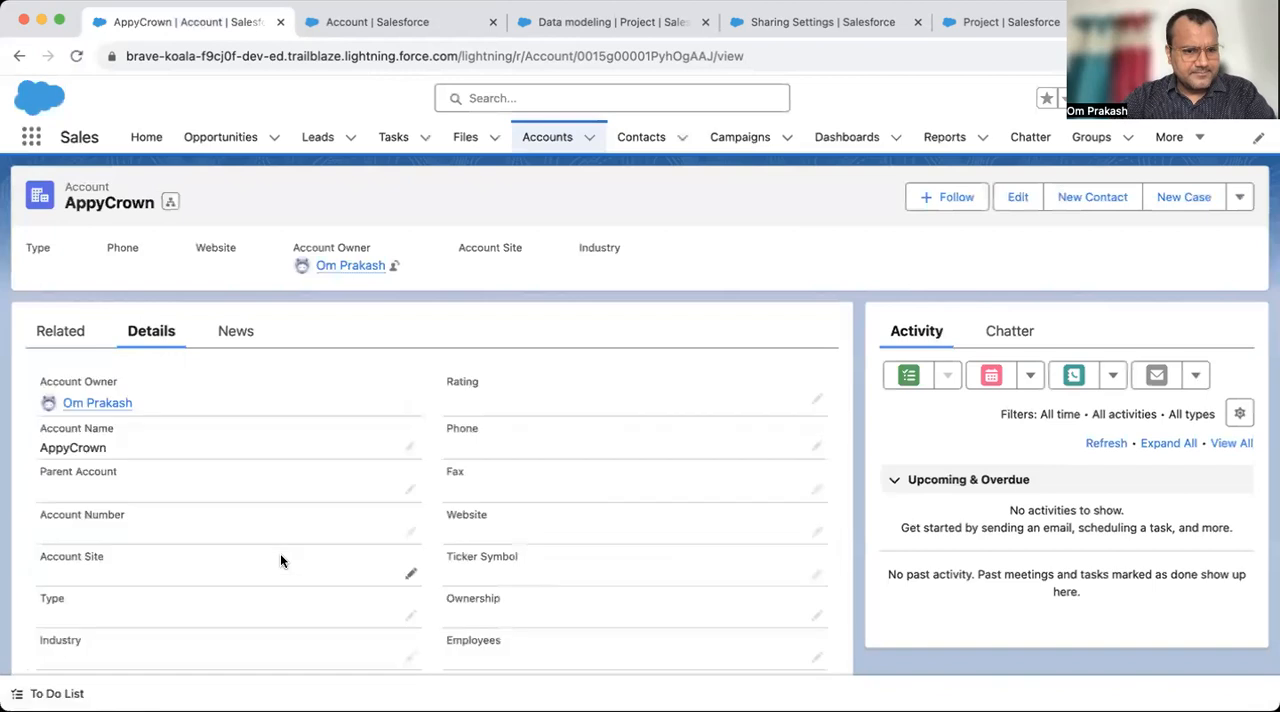
scroll(281, 561, "down", 10)
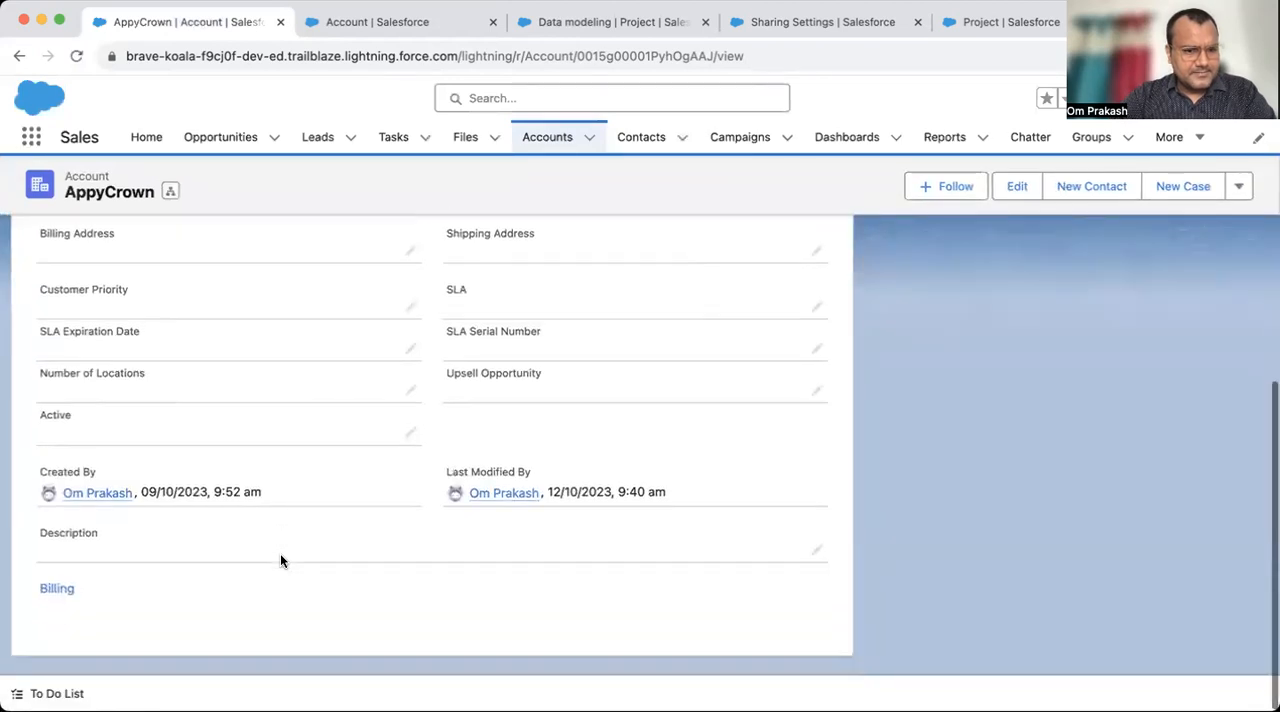
scroll(281, 561, "up", 3)
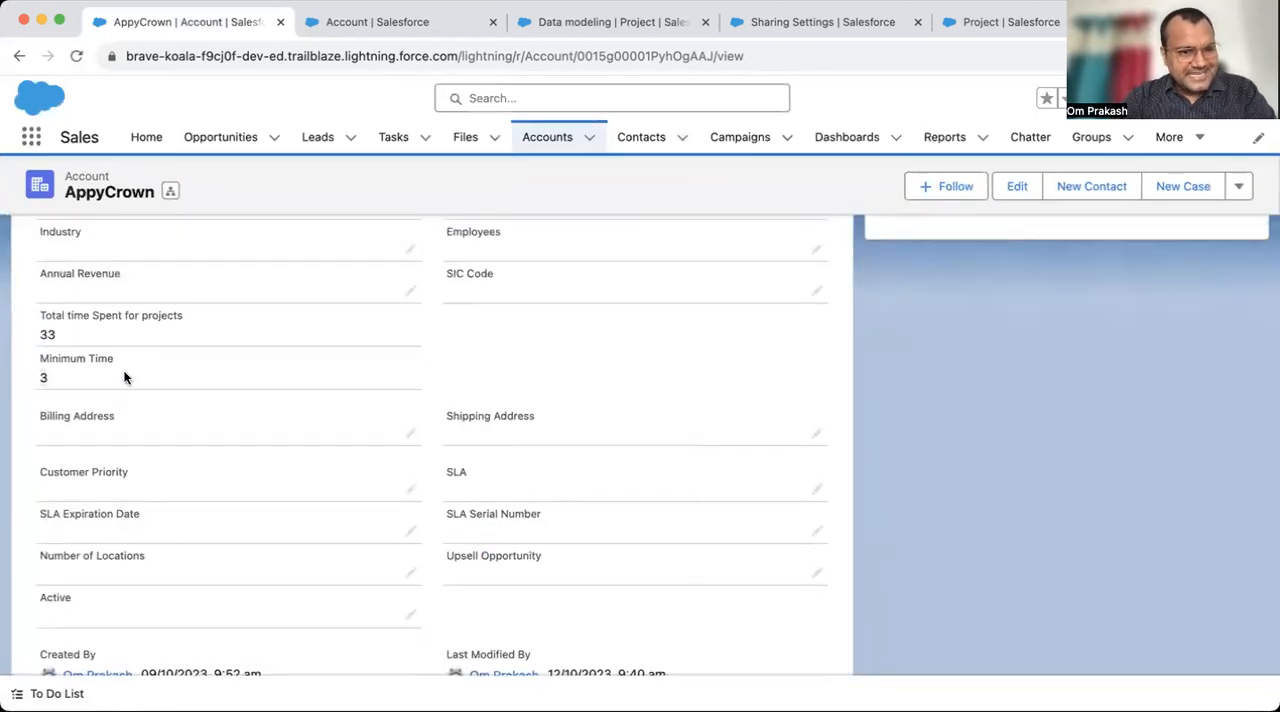
- Open AppyCrown's related projects Data modeling, Sales cloud Demo and Demo in separate tabs and check each one's Total time Spent (Hour)
scroll(252, 400, "up", 7)
left_click(54, 343)
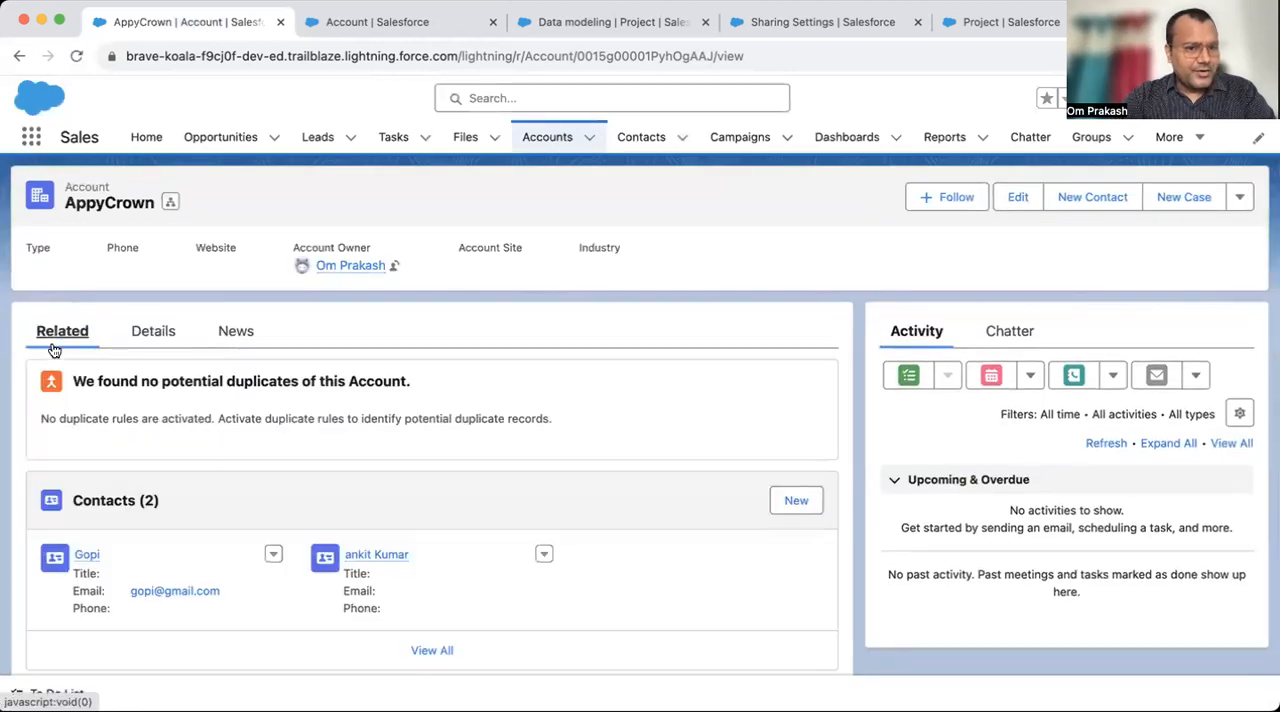
scroll(237, 489, "down", 10)
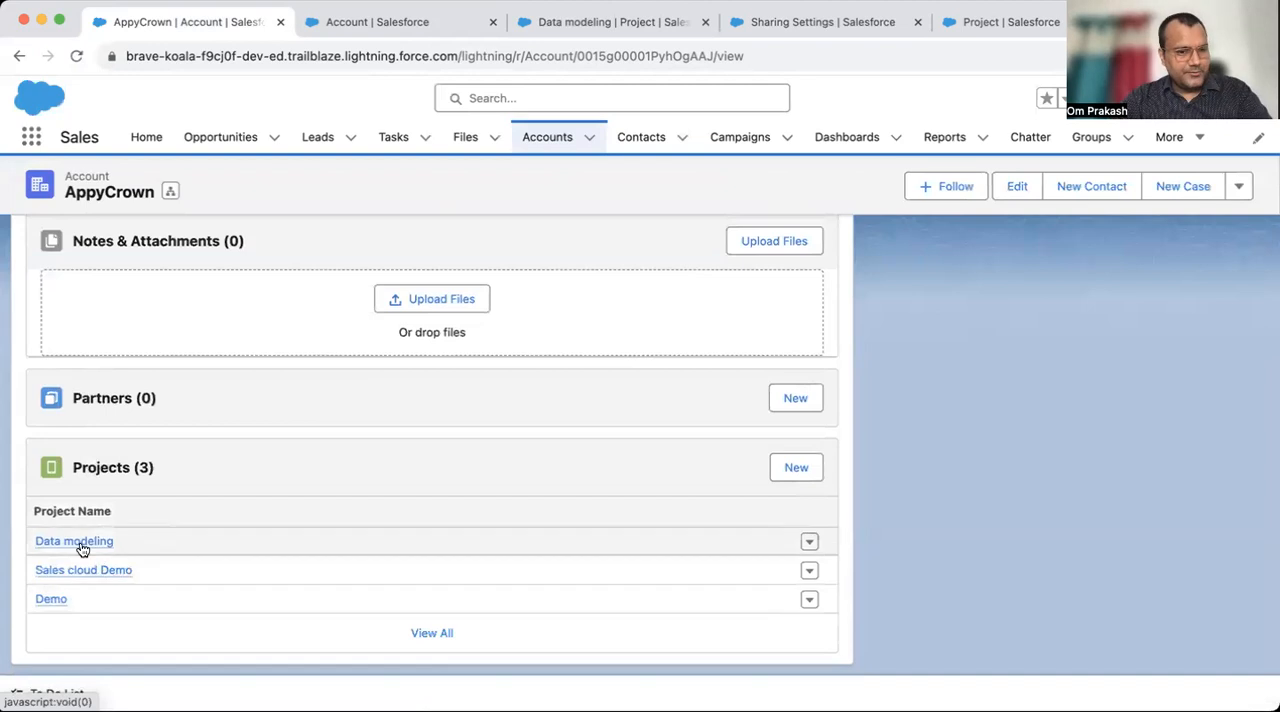
left_click(80, 547, "super")
left_click(80, 571, "super")
left_click(51, 600, "super")
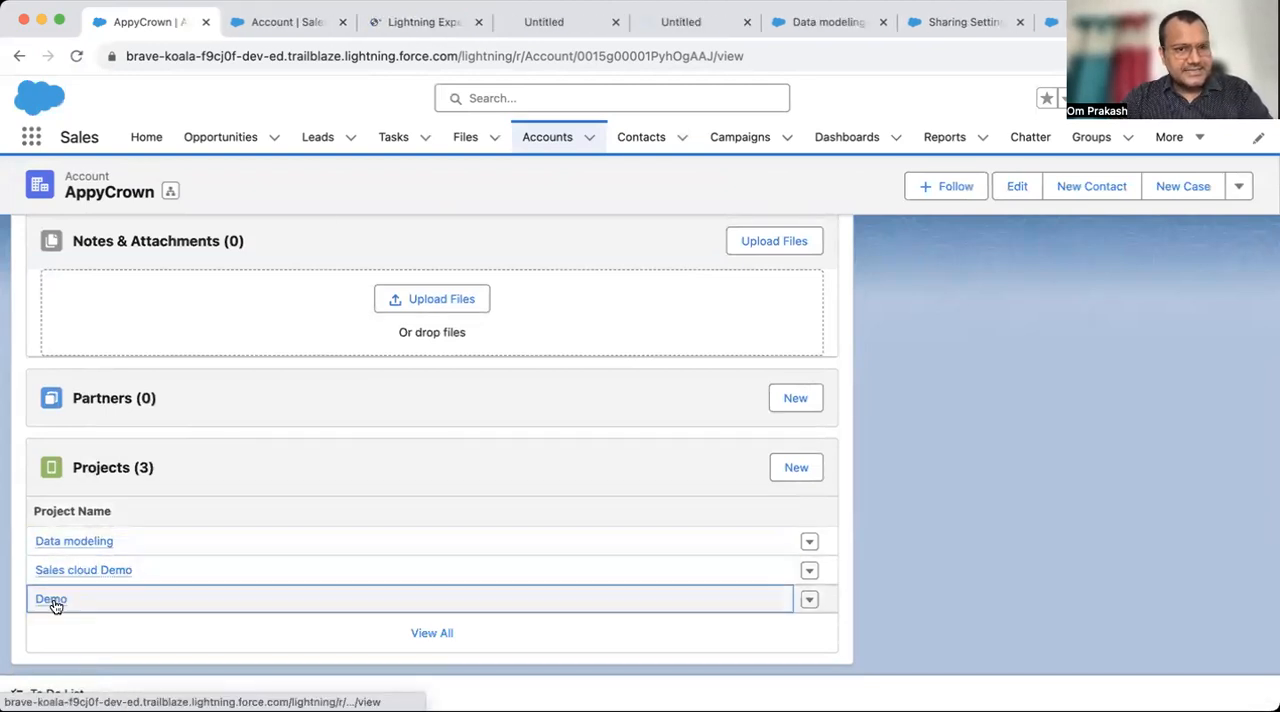
left_click(297, 21)
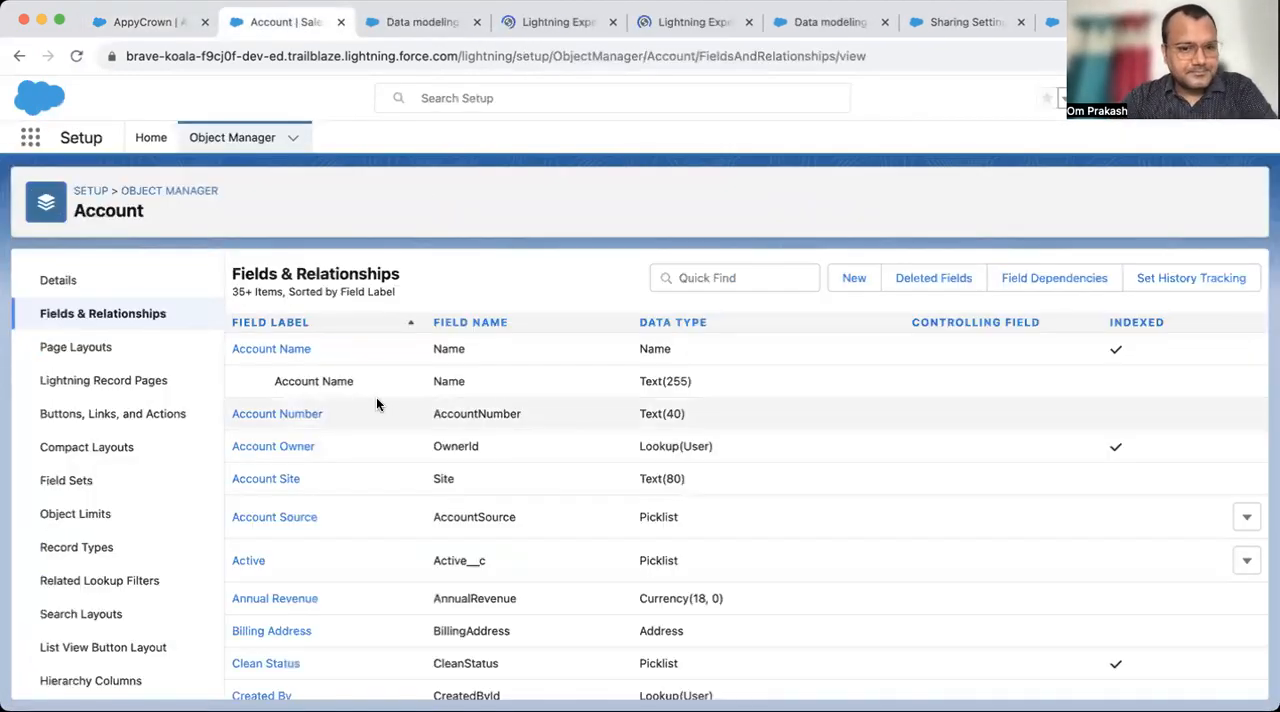
left_click(395, 24)
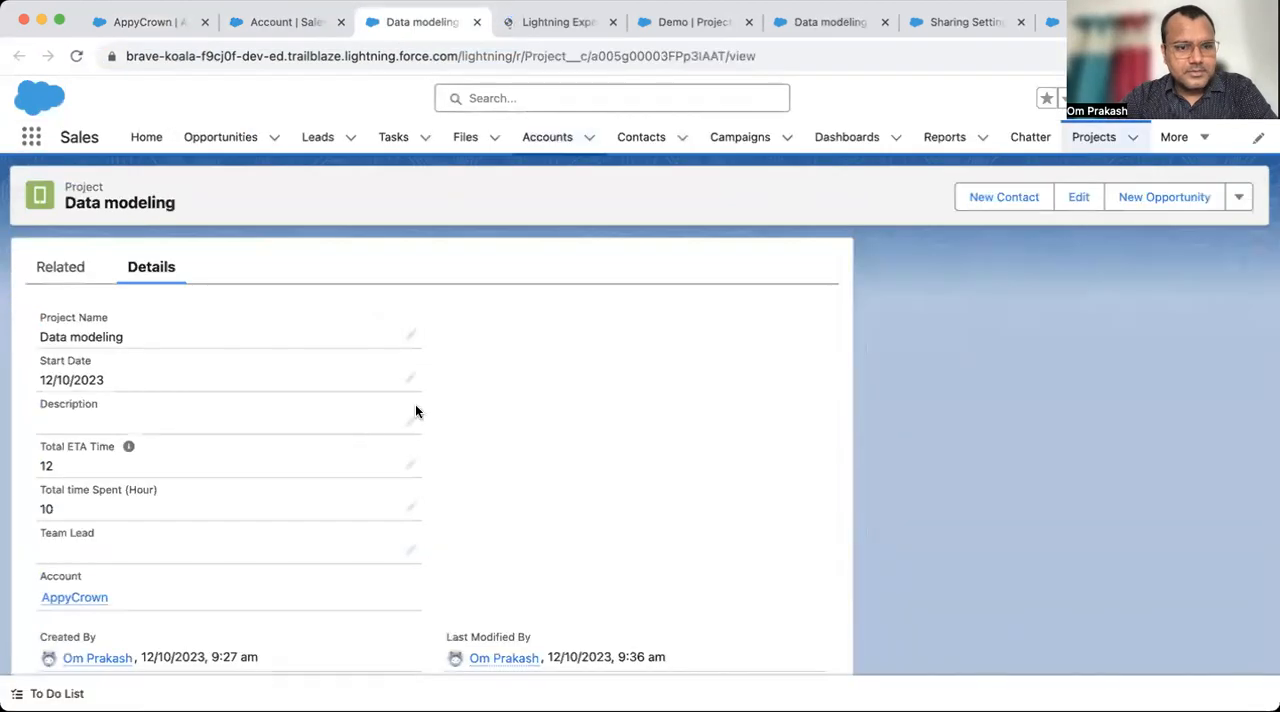
left_click(555, 23)
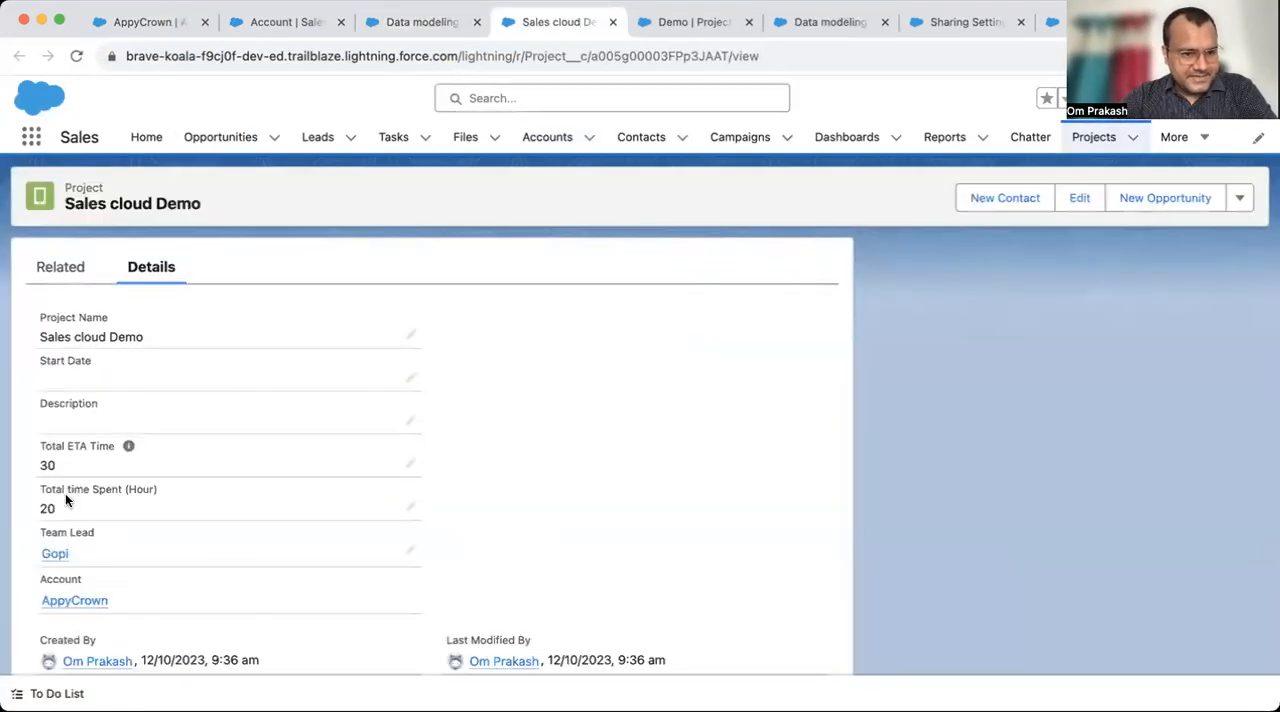
left_click(695, 29)
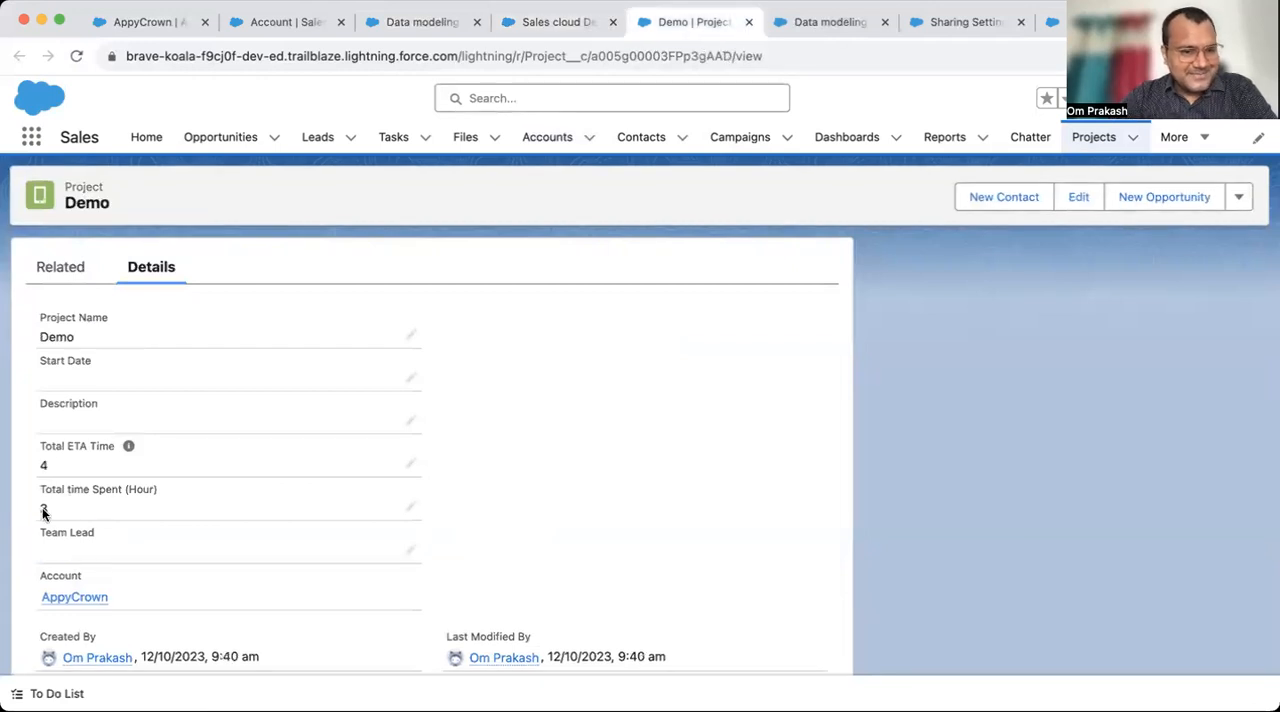
- Return to the AppyCrown account and review its details alongside its related Projects list
left_click(130, 27)
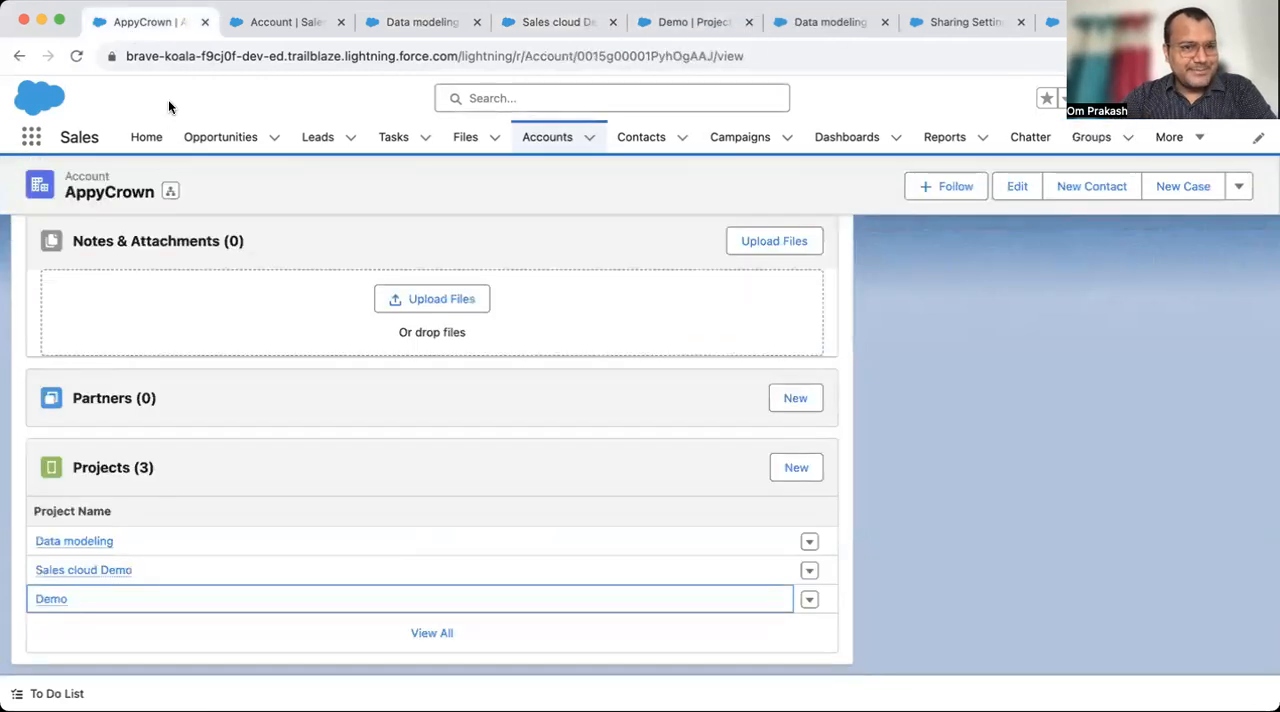
scroll(294, 345, "up", 10)
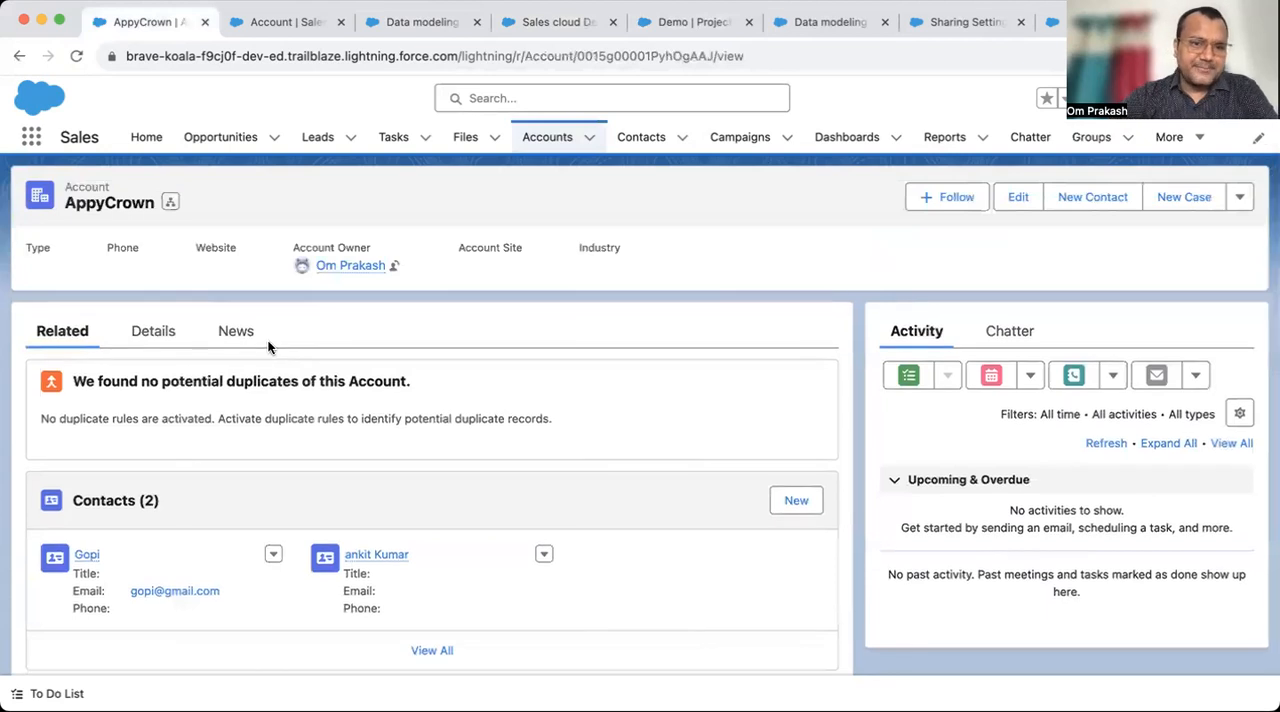
left_click(151, 336)
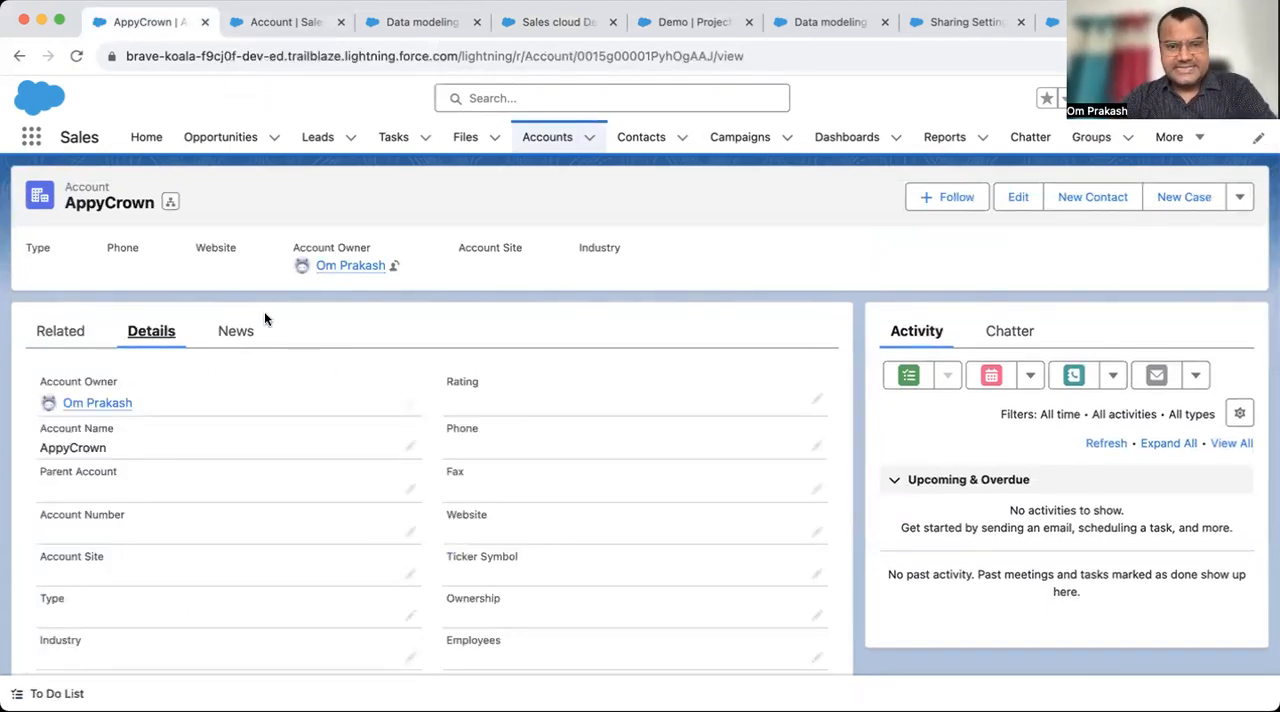
left_click(40, 331)
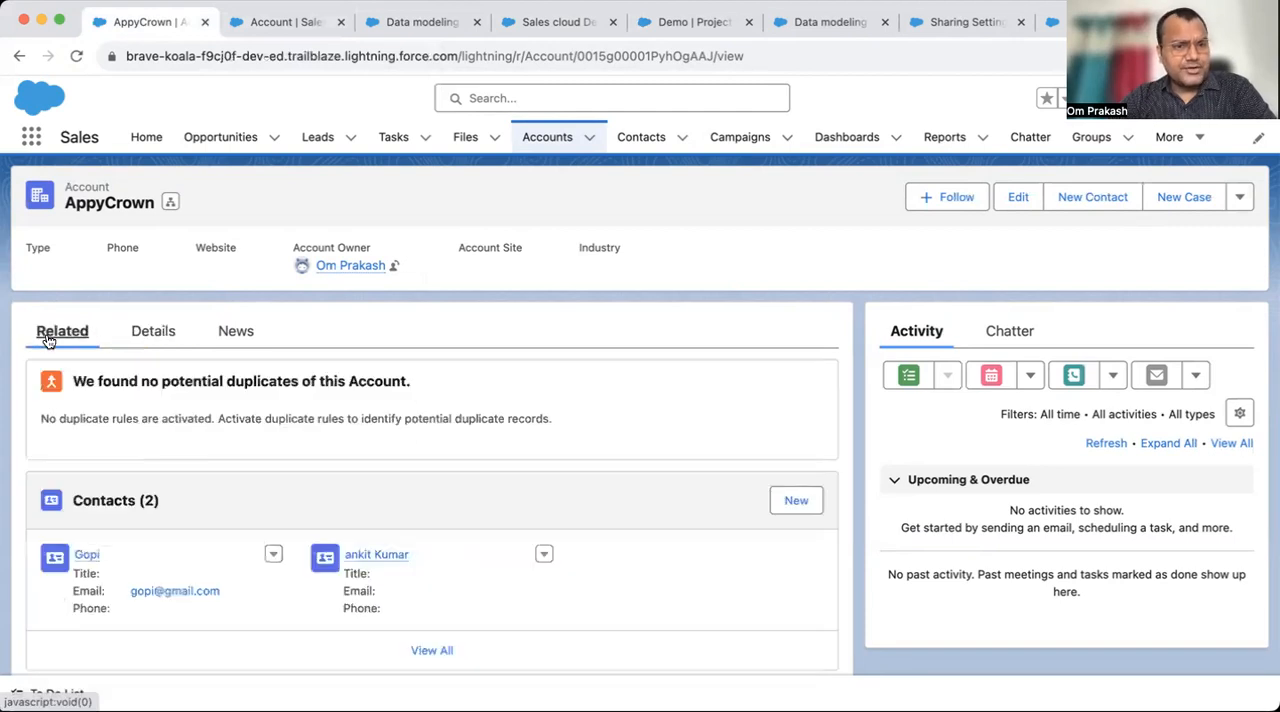
scroll(206, 514, "down", 10)
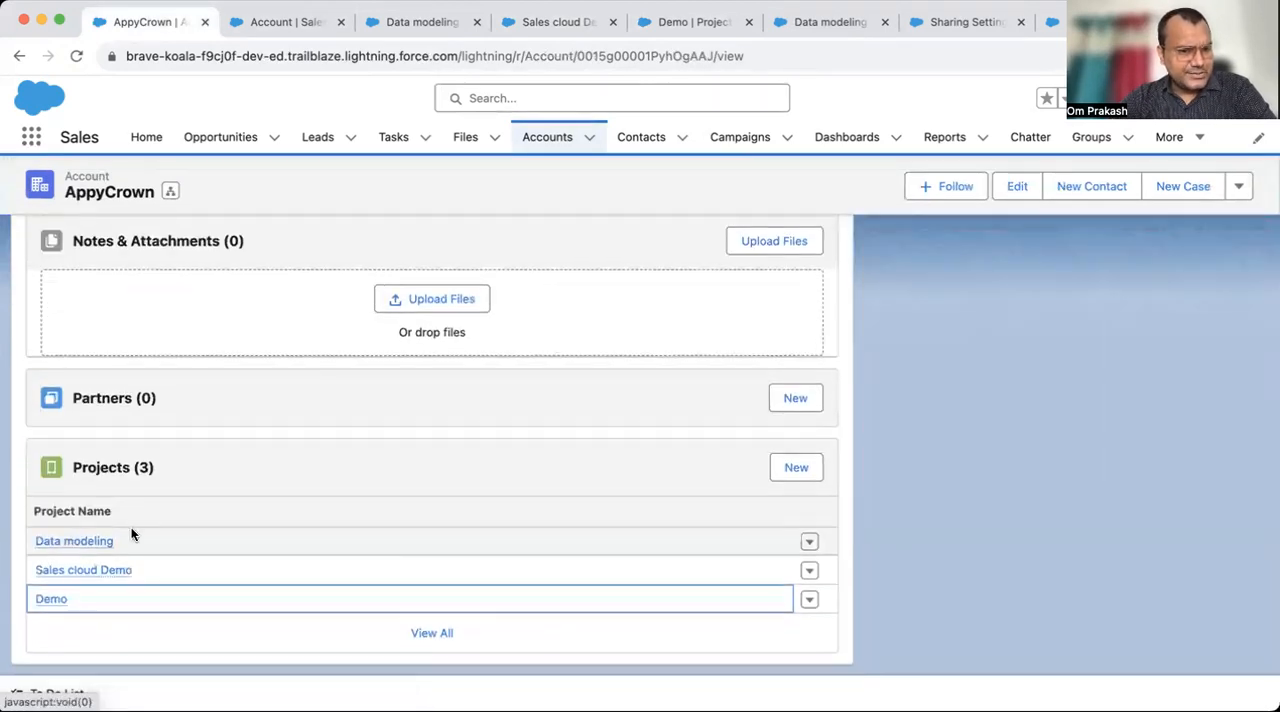
scroll(179, 290, "up", 10)
left_click(152, 333)
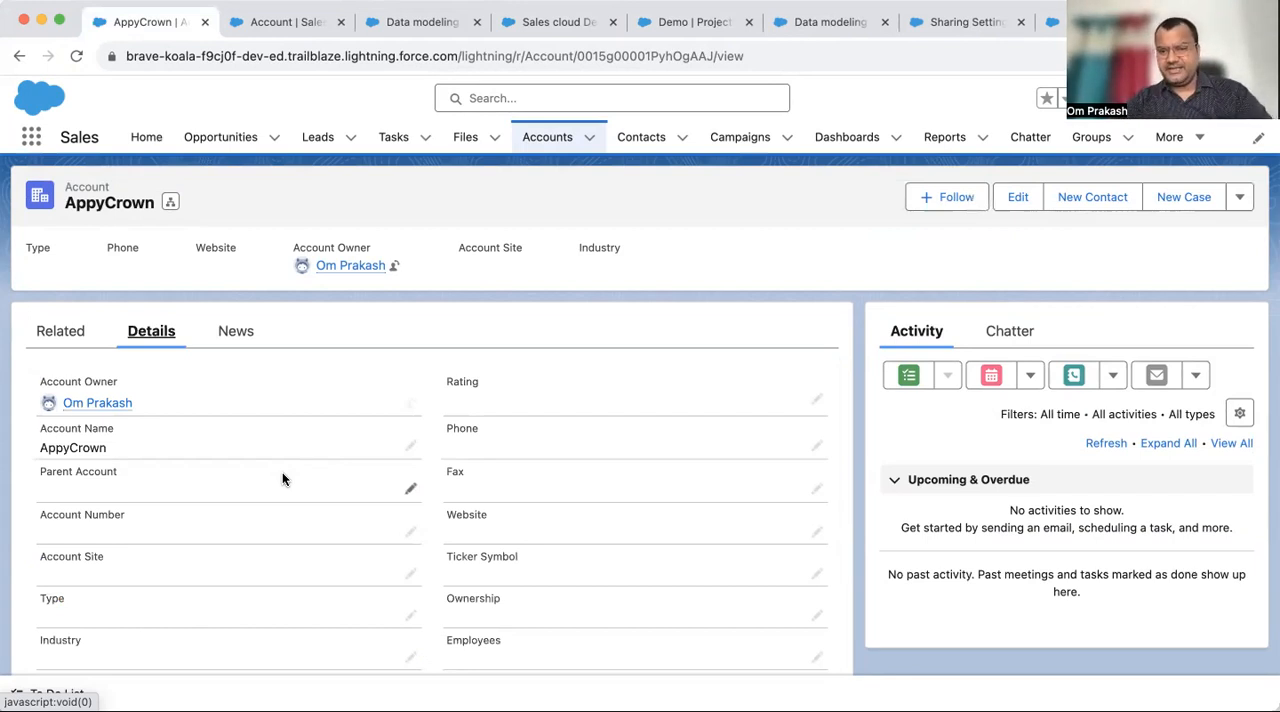
- Show AppyCrown's related records and close all other browser tabs, keeping only this account open
left_click(53, 332)
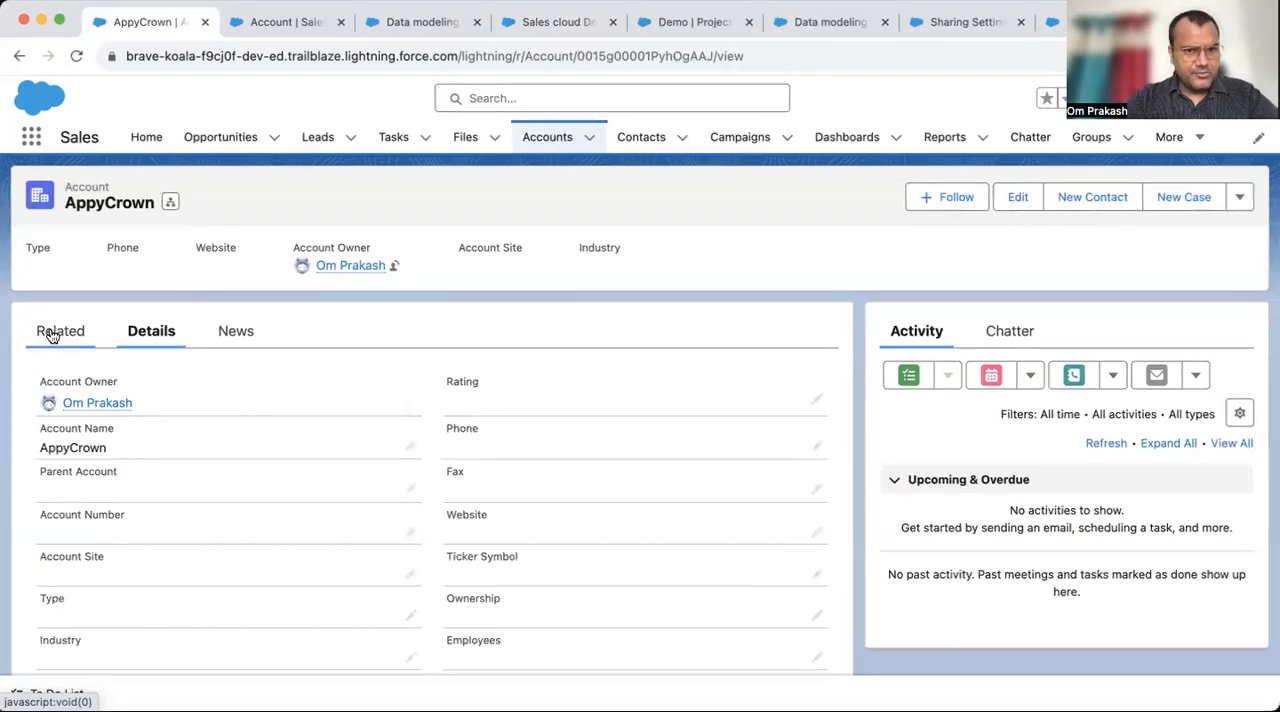
right_click(172, 28)
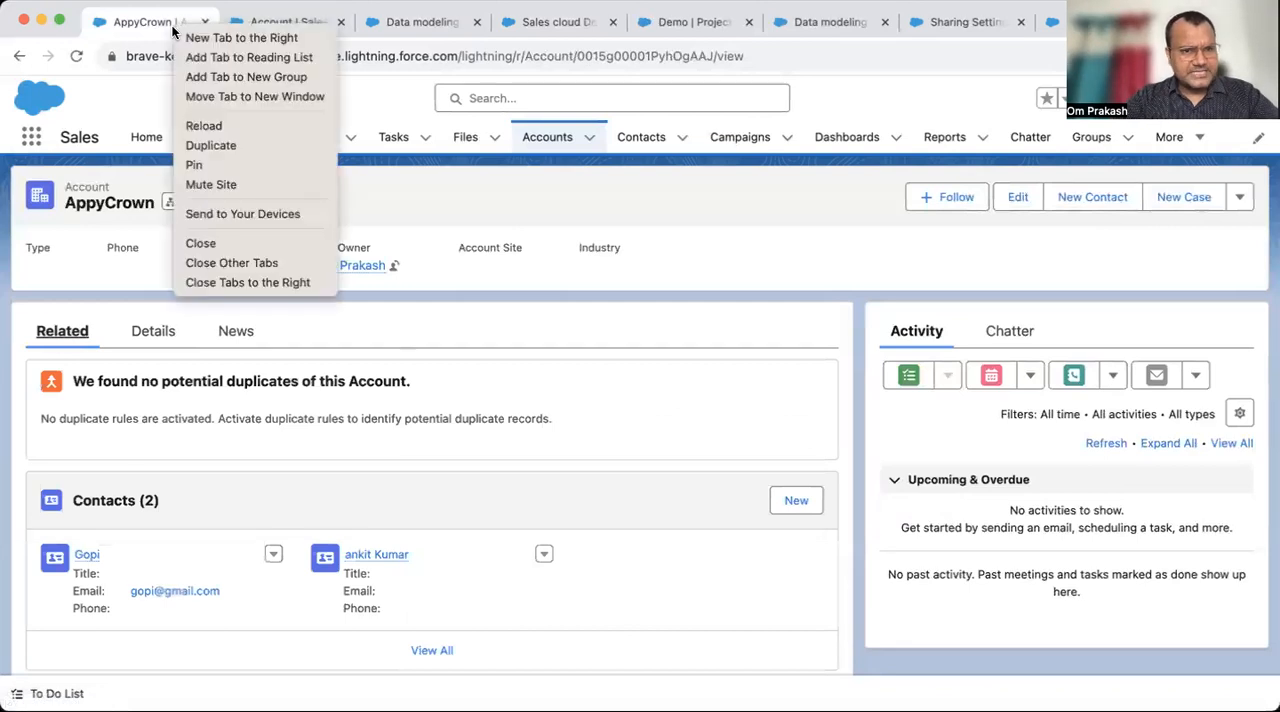
left_click(251, 254)
- Reopen AppyCrown's three related projects in new tabs, review their time values, and close those tabs again
scroll(353, 432, "down", 10)
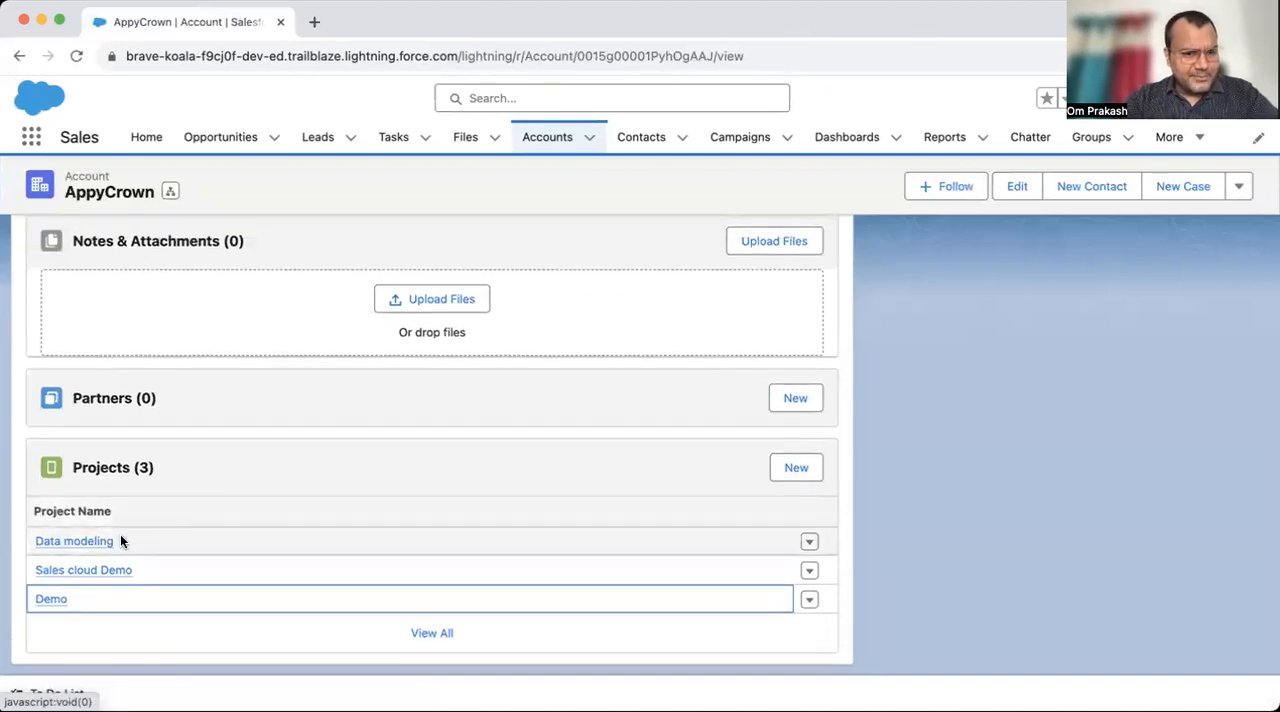
left_click(94, 543, "super")
left_click(86, 571, "super")
left_click(55, 599, "super")
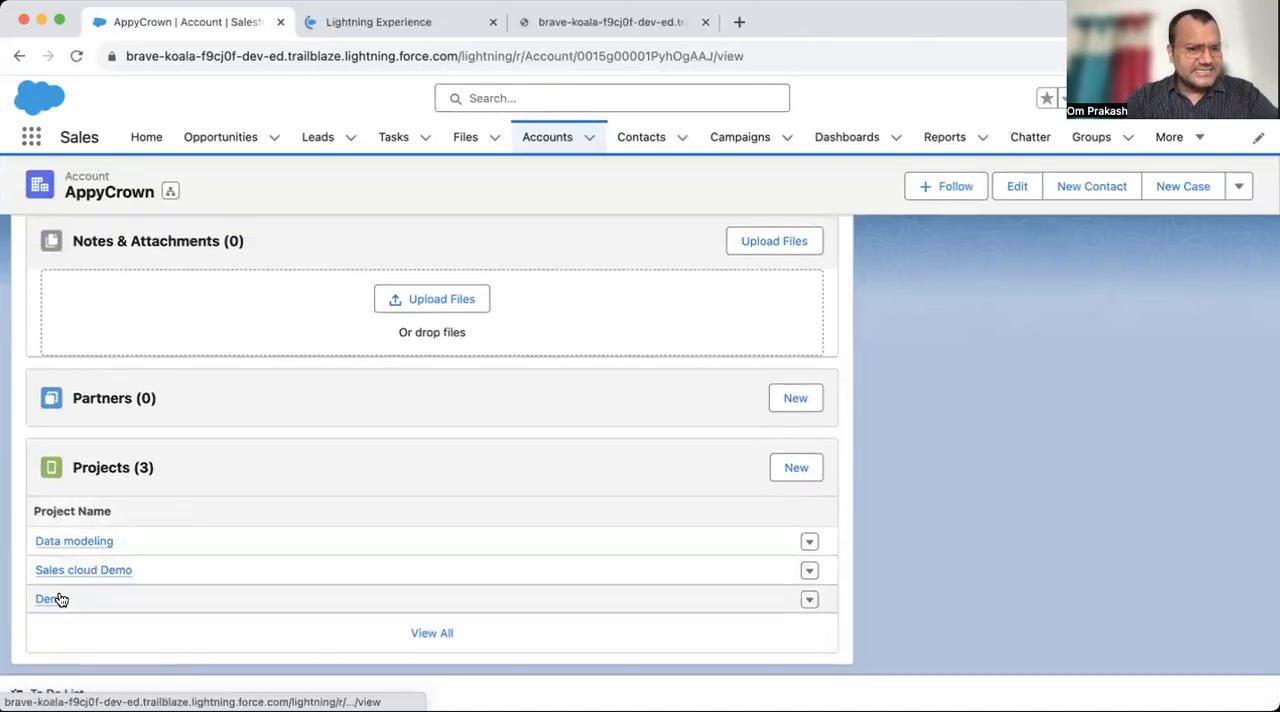
left_click(408, 30)
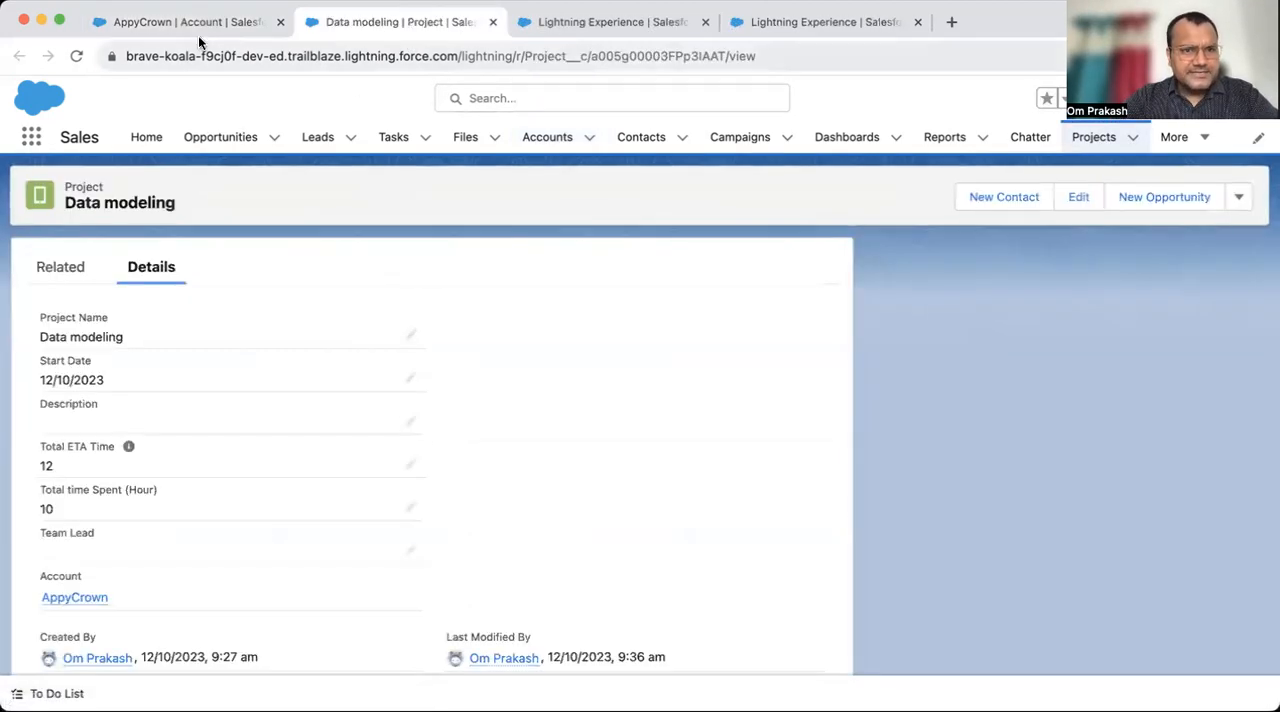
left_click(493, 22)
left_click(493, 22)
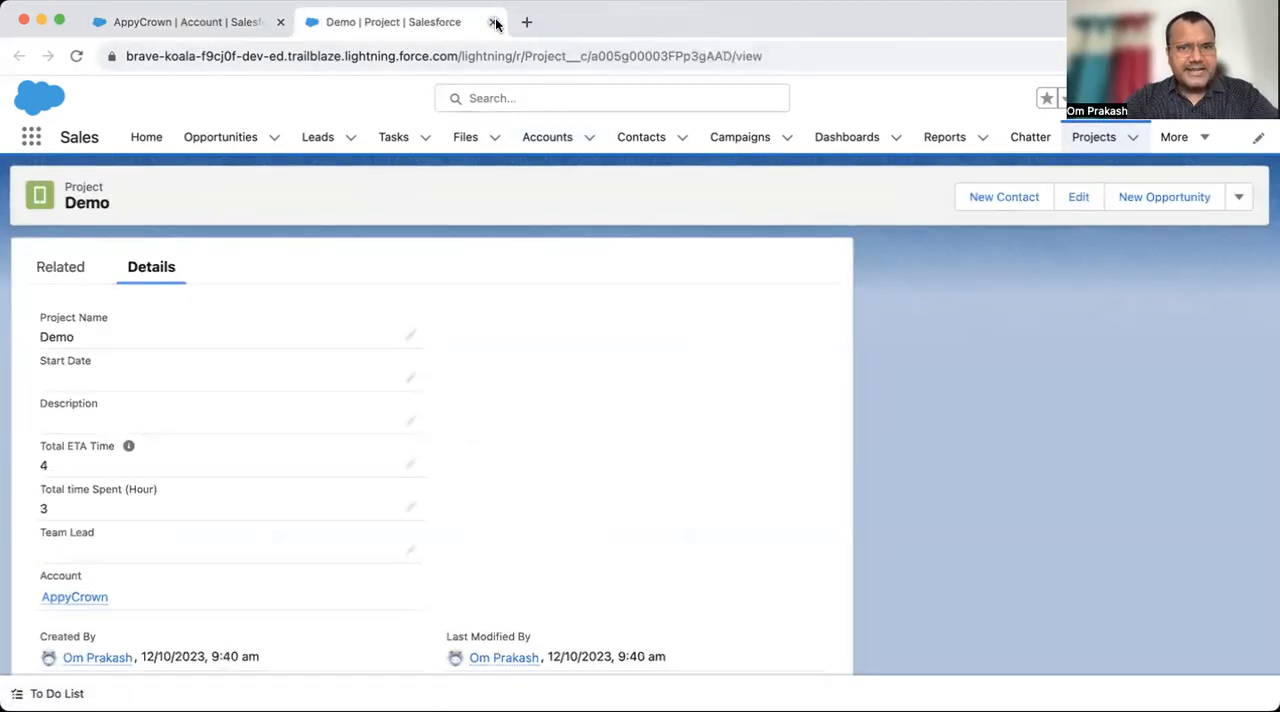
left_click(493, 22)
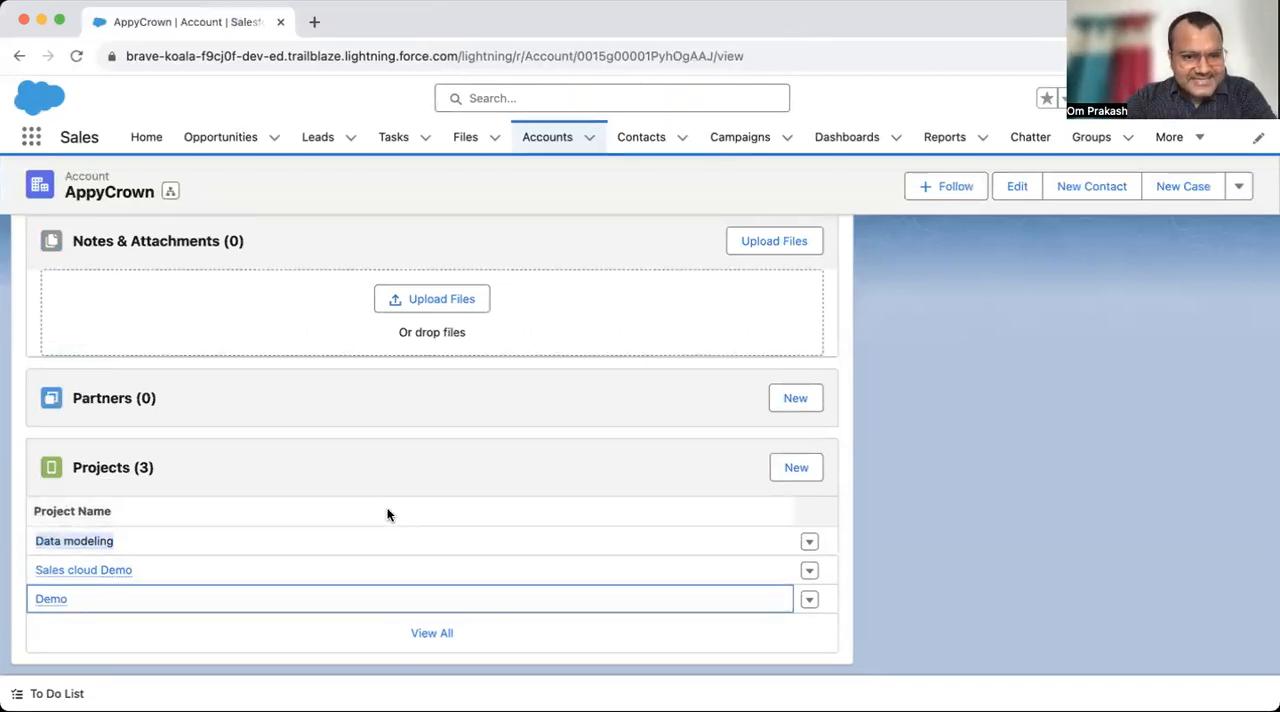
- Open Account Layout from the Account object's page layouts in a separate setup tab, and return to the AppyCrown record
scroll(388, 515, "up", 10)
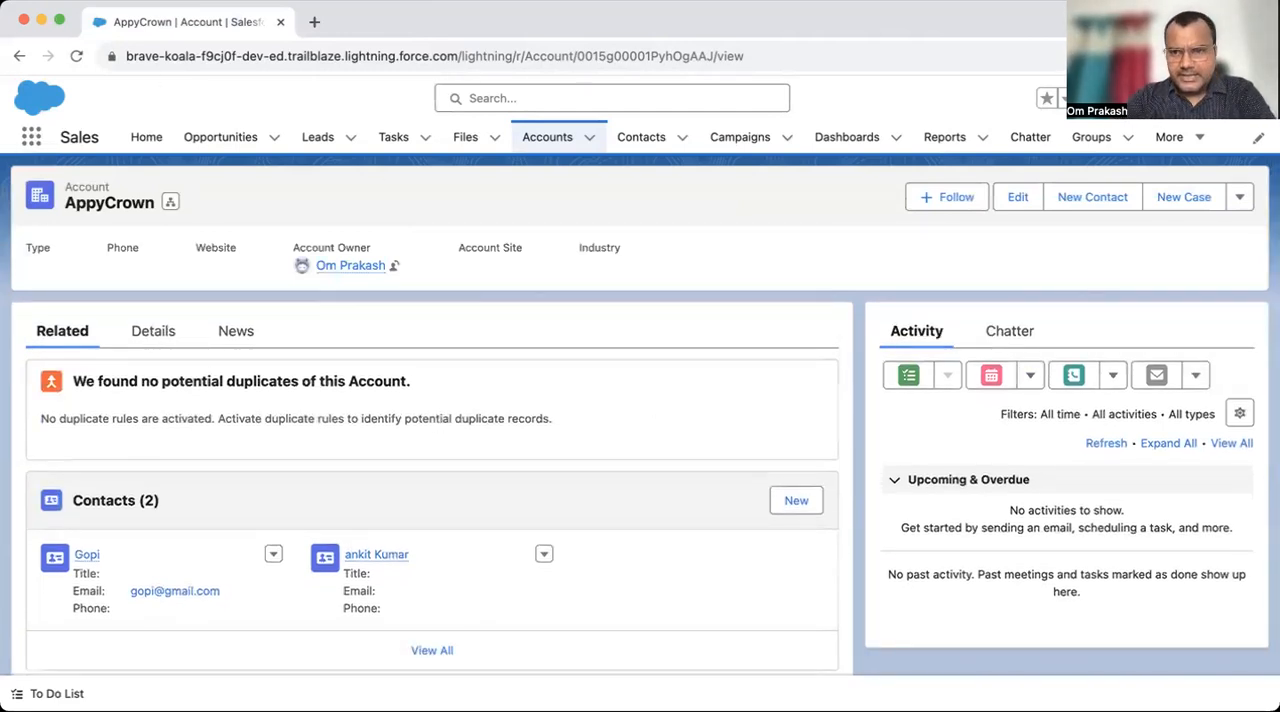
left_click(1160, 97)
left_click(1103, 340)
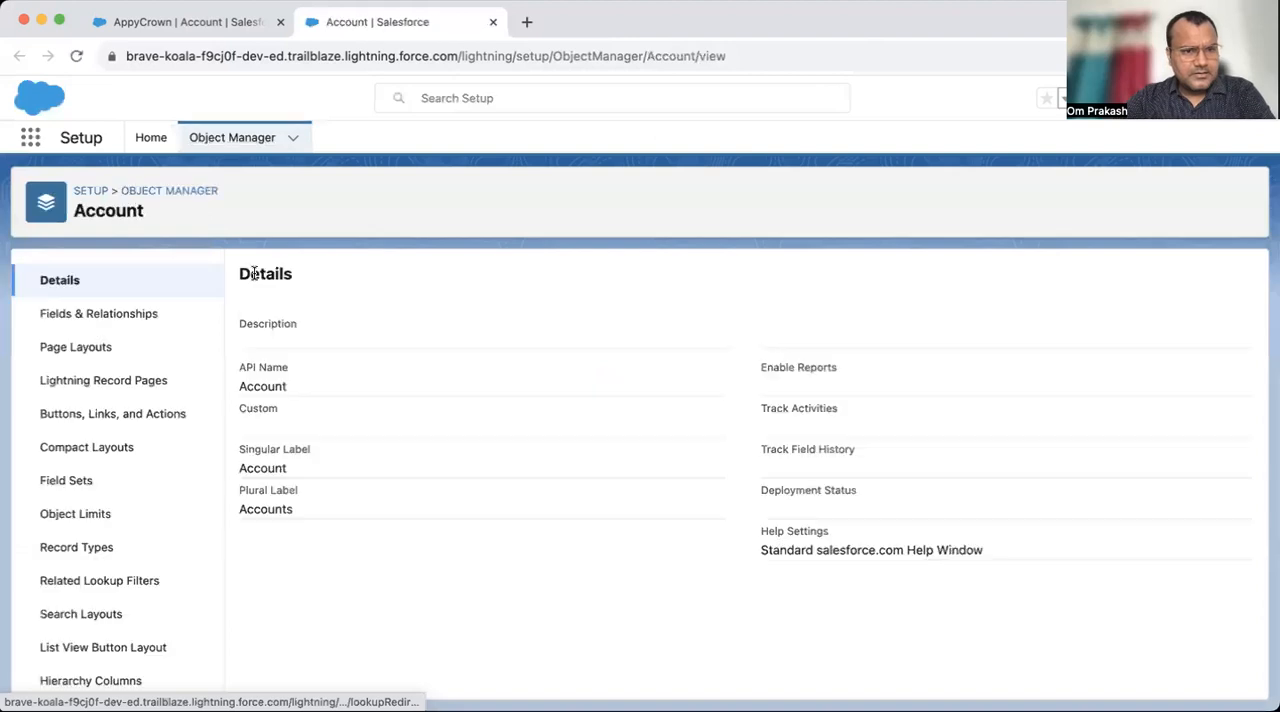
left_click(80, 349)
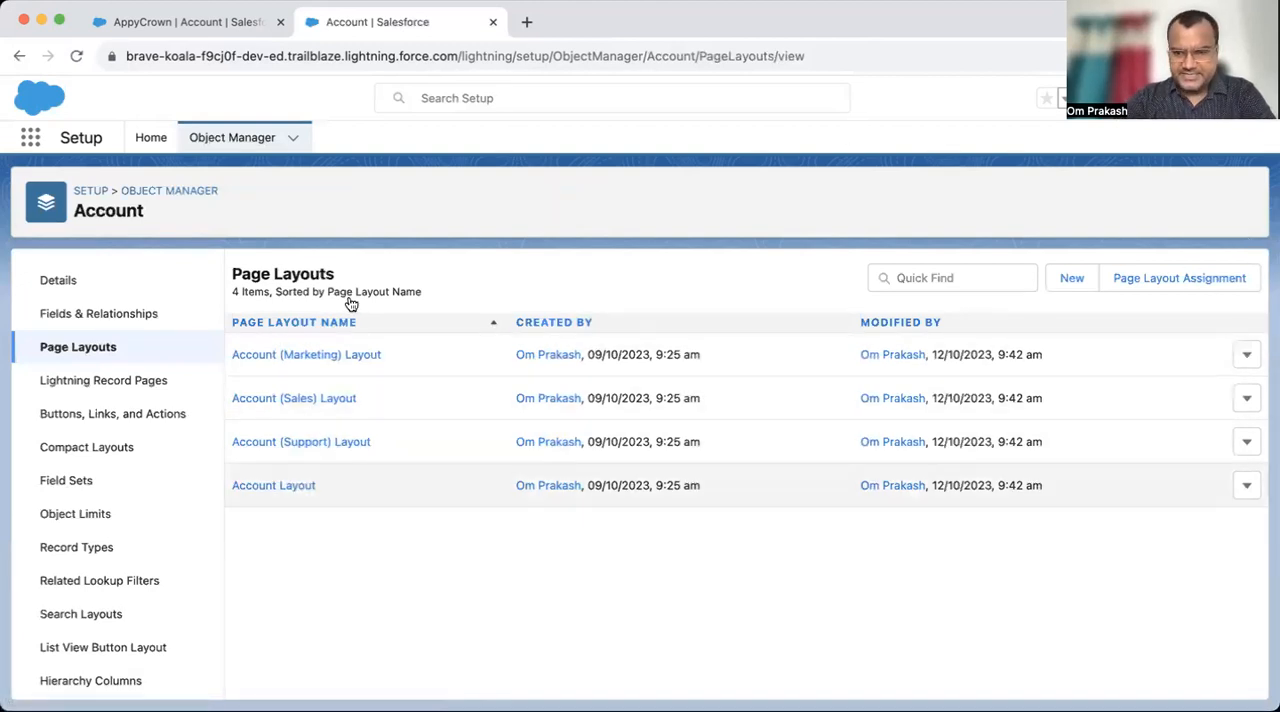
left_click(276, 487)
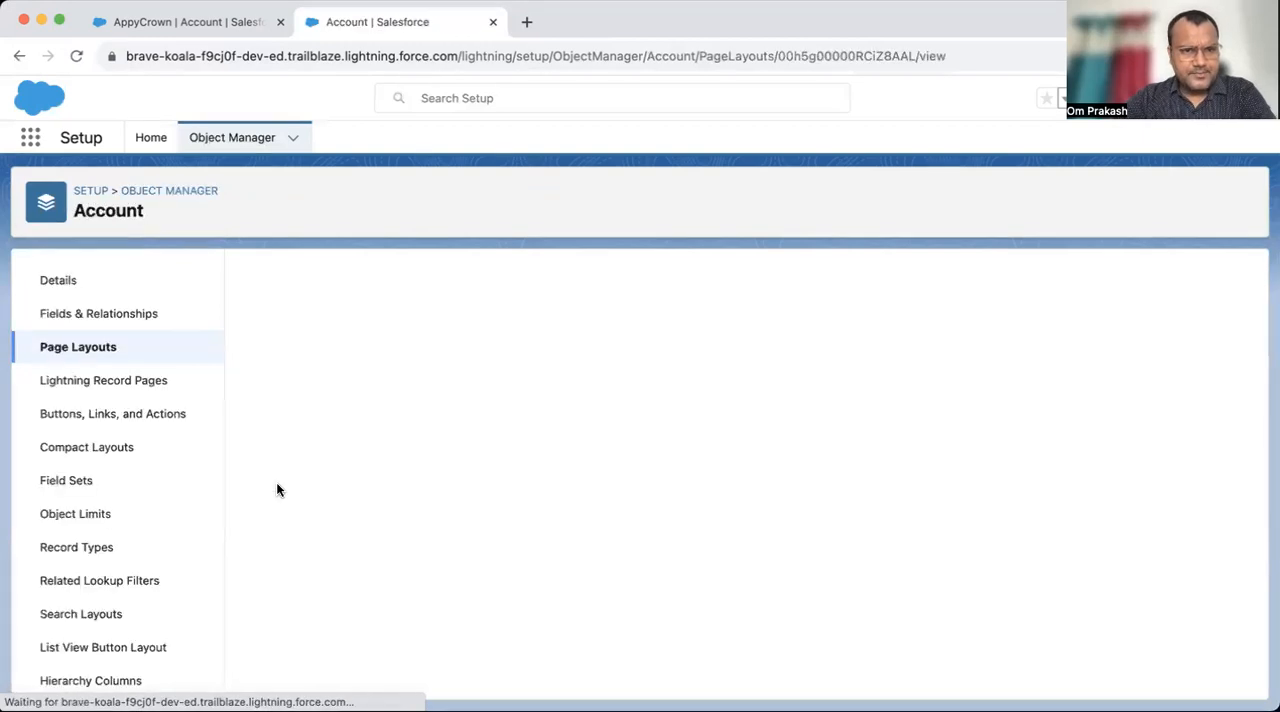
left_click(175, 26)
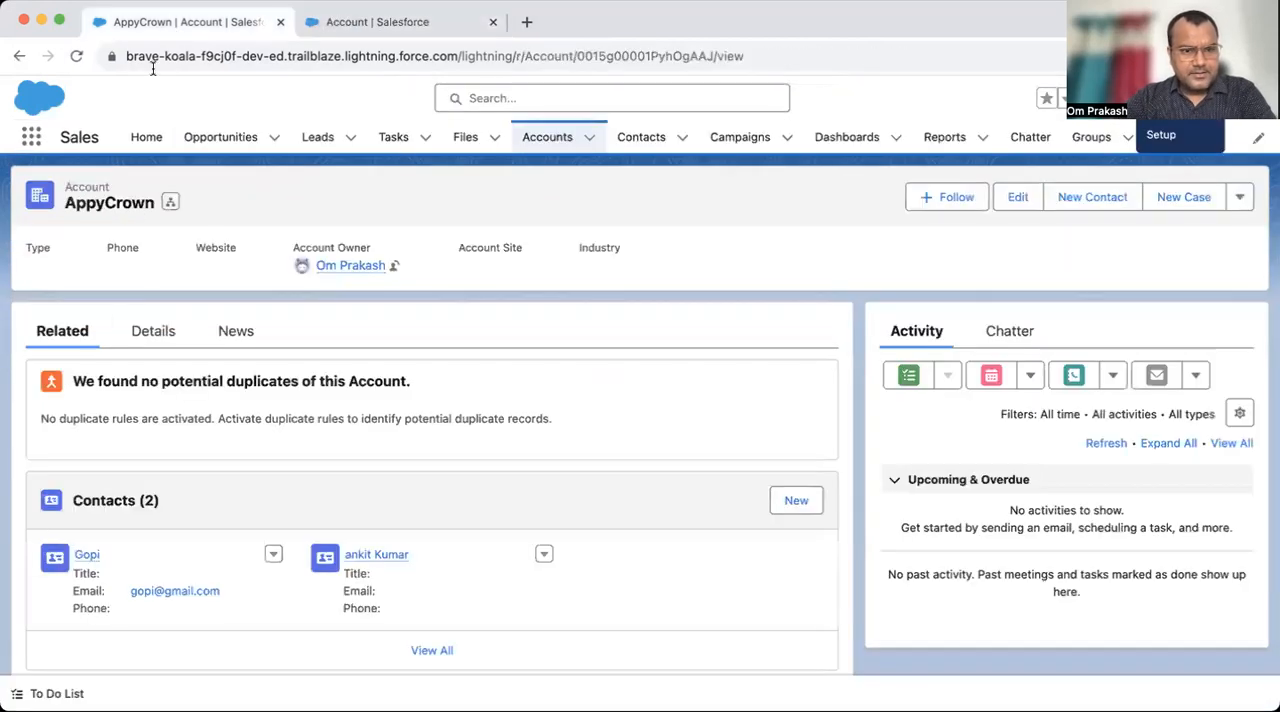
- Review AppyCrown's details and its related Projects list alongside the Account Layout open in setup
left_click(168, 340)
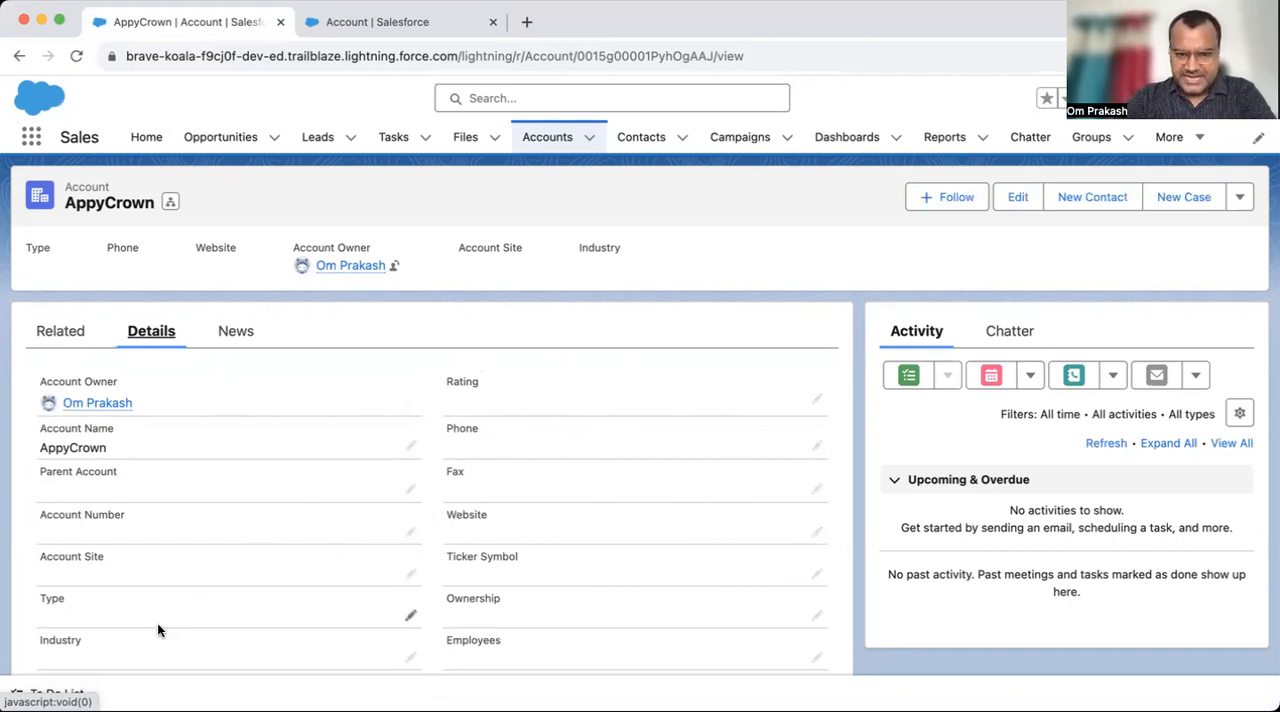
left_click(352, 23)
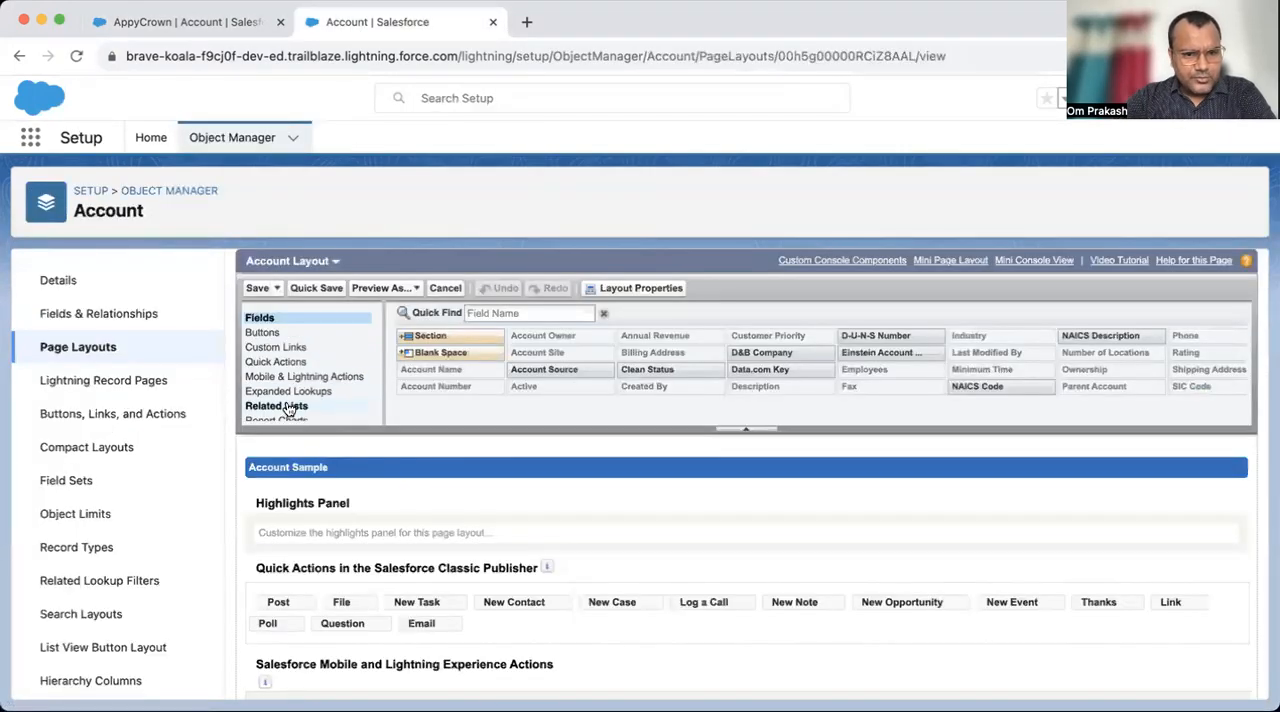
left_click(148, 25)
left_click(57, 338)
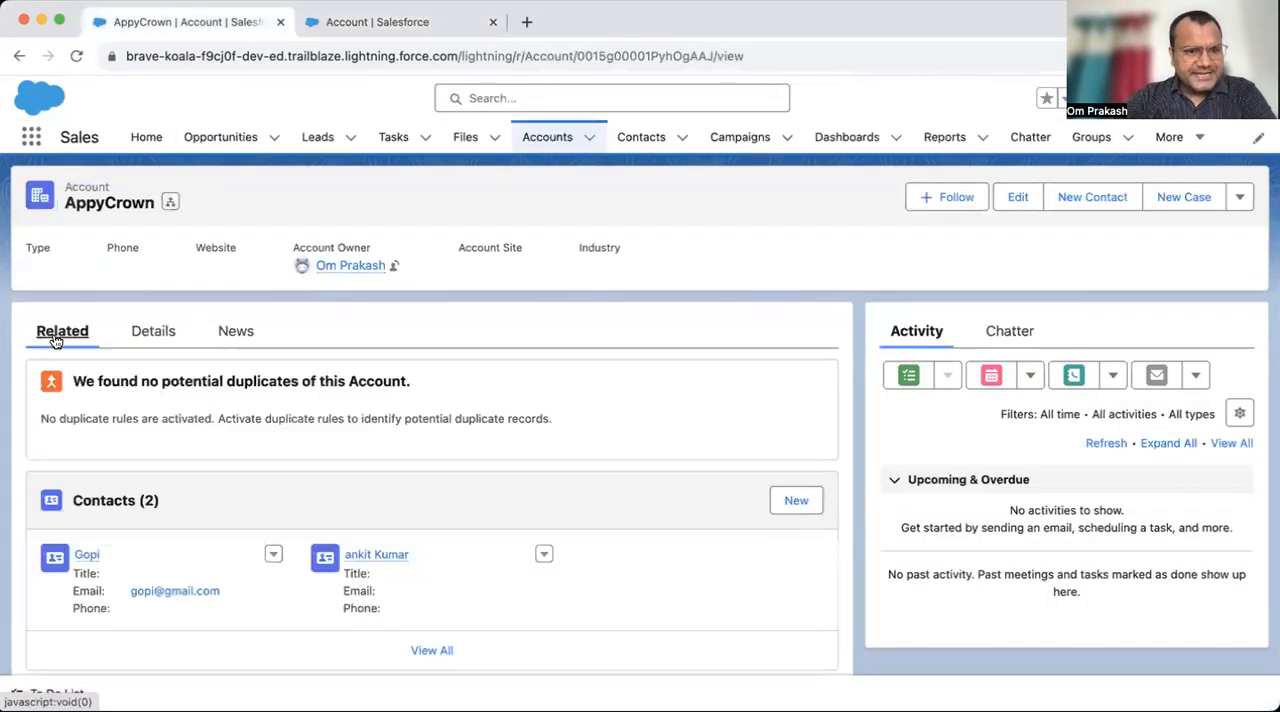
scroll(172, 572, "down", 1)
scroll(172, 572, "down", 5)
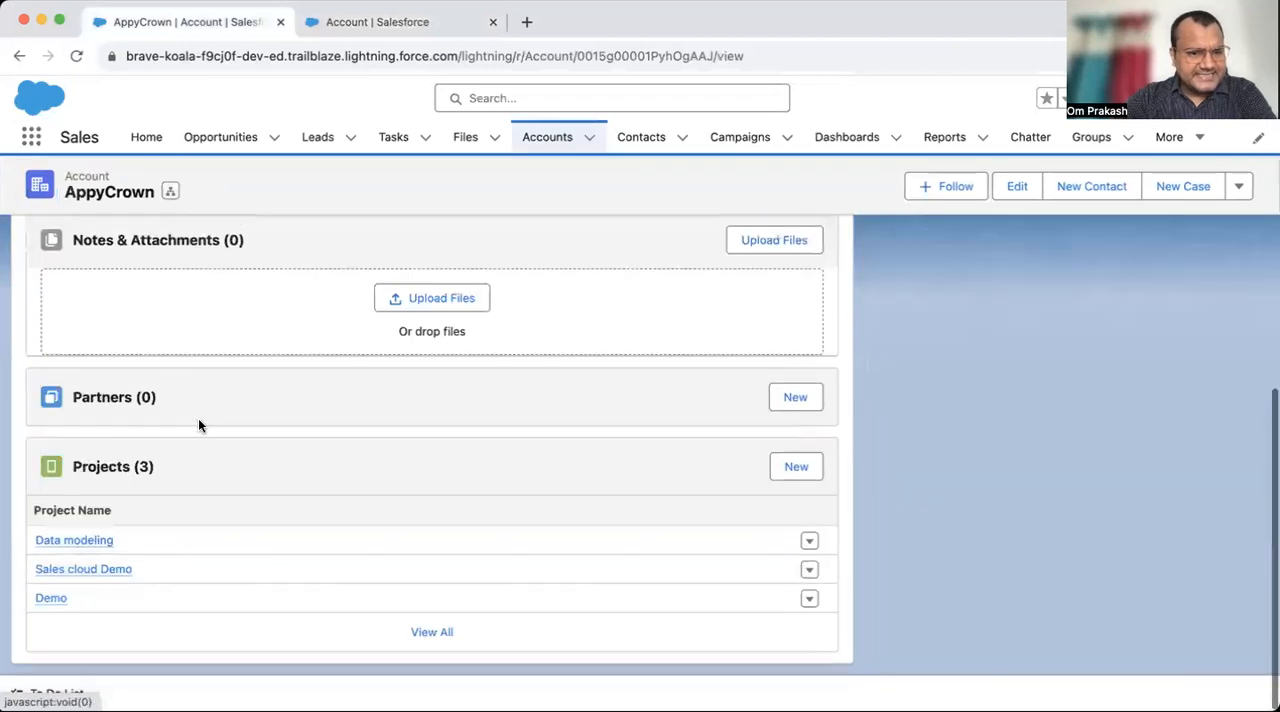
left_click(392, 24)
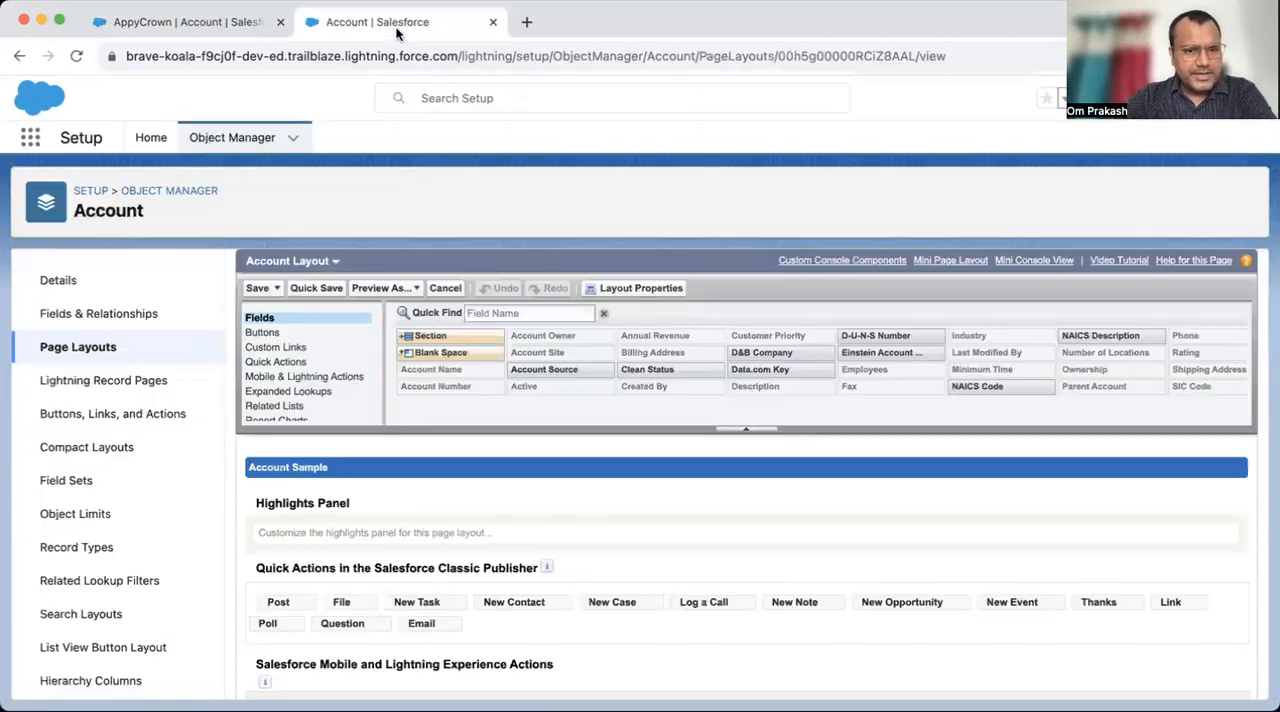
left_click(290, 408)
left_click(493, 21)
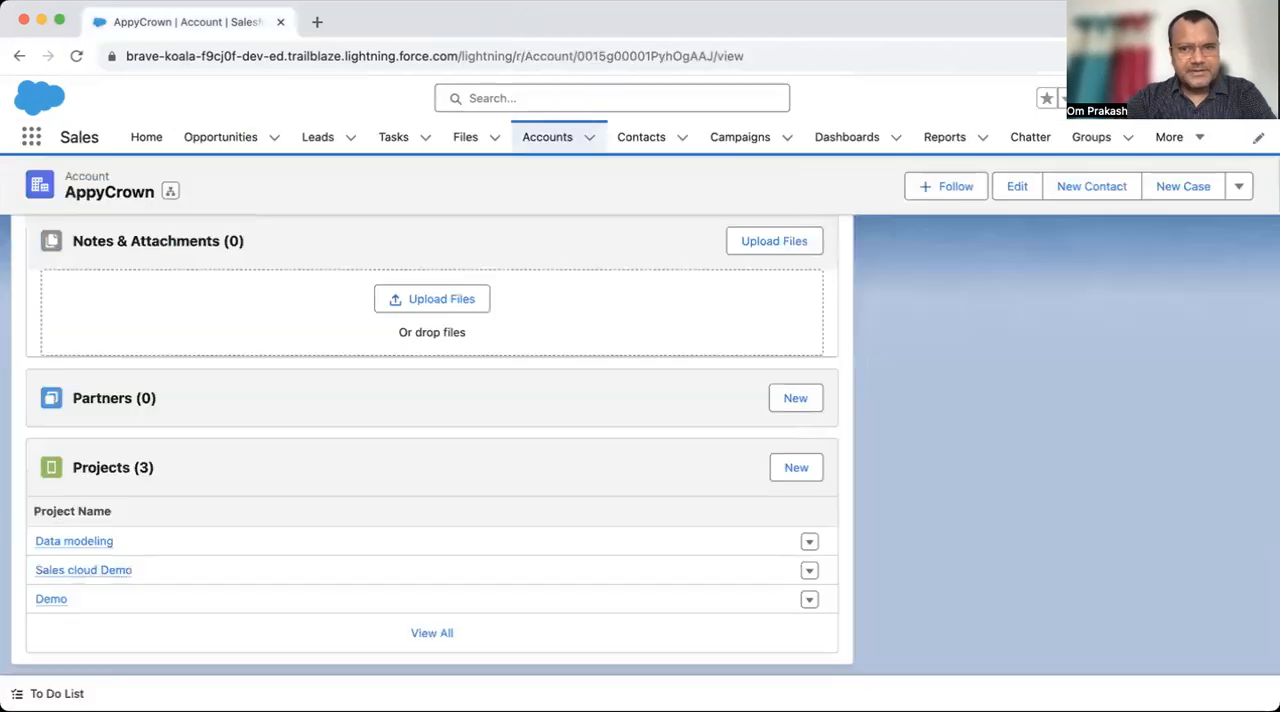
- Open Account Layout from the Account object's page layouts in a separate setup tab and show its related lists section
left_click(1179, 98)
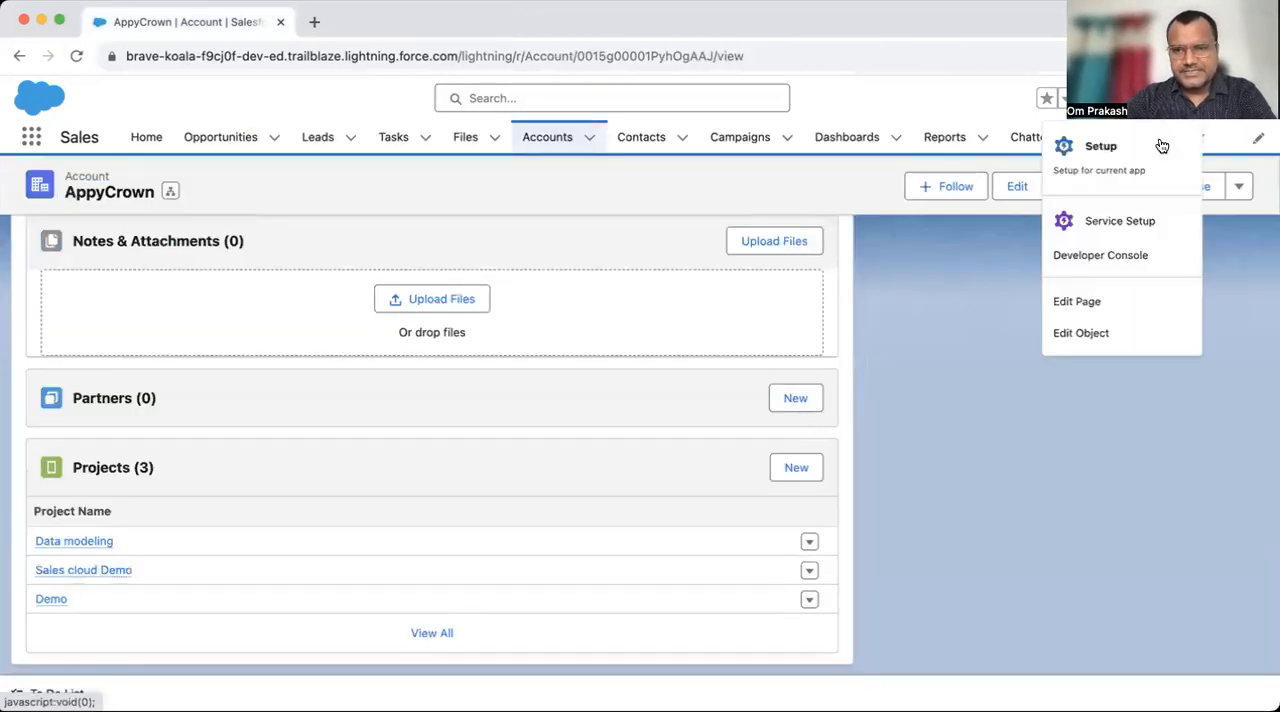
left_click(1081, 333)
left_click(215, 22)
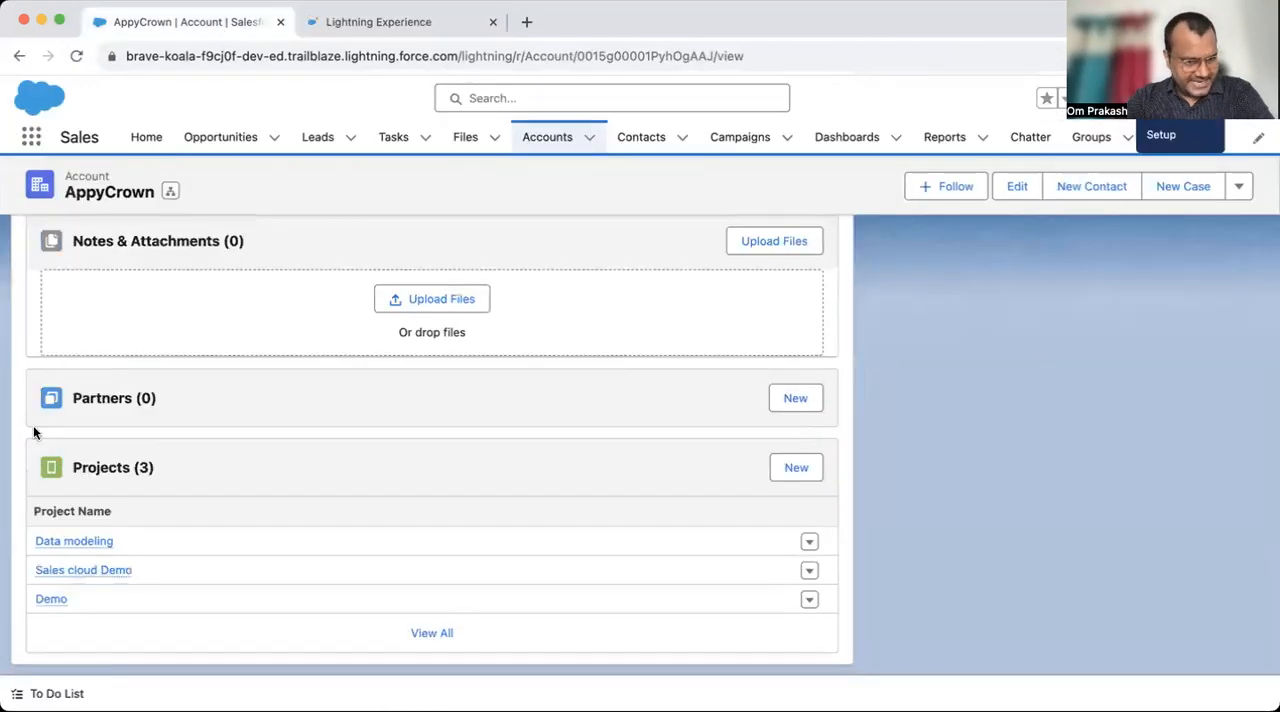
left_click(390, 22)
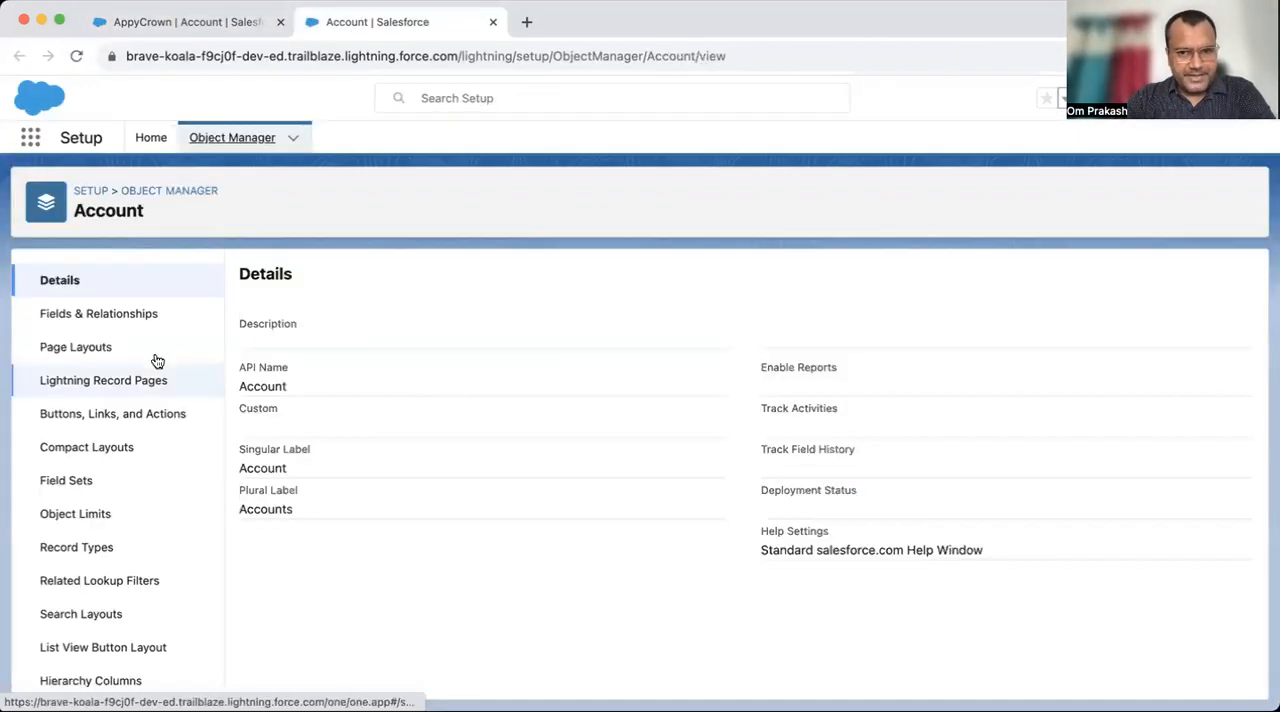
left_click(79, 345)
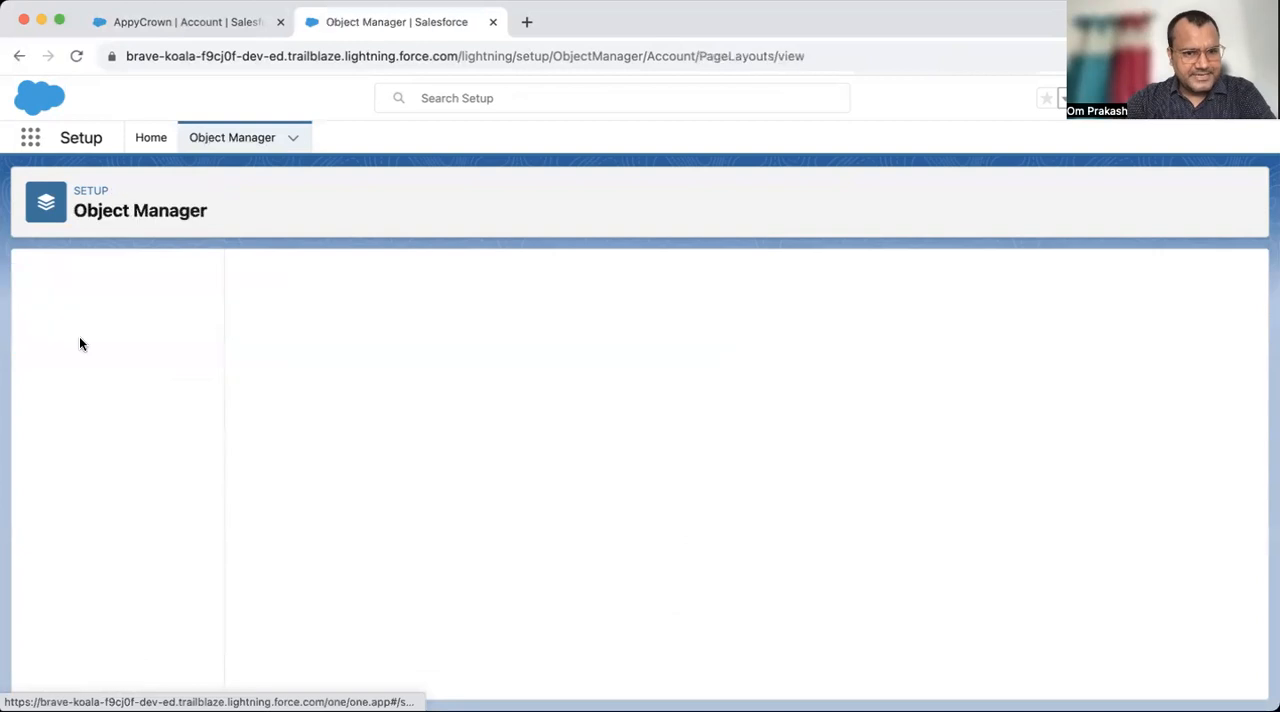
left_click(274, 488)
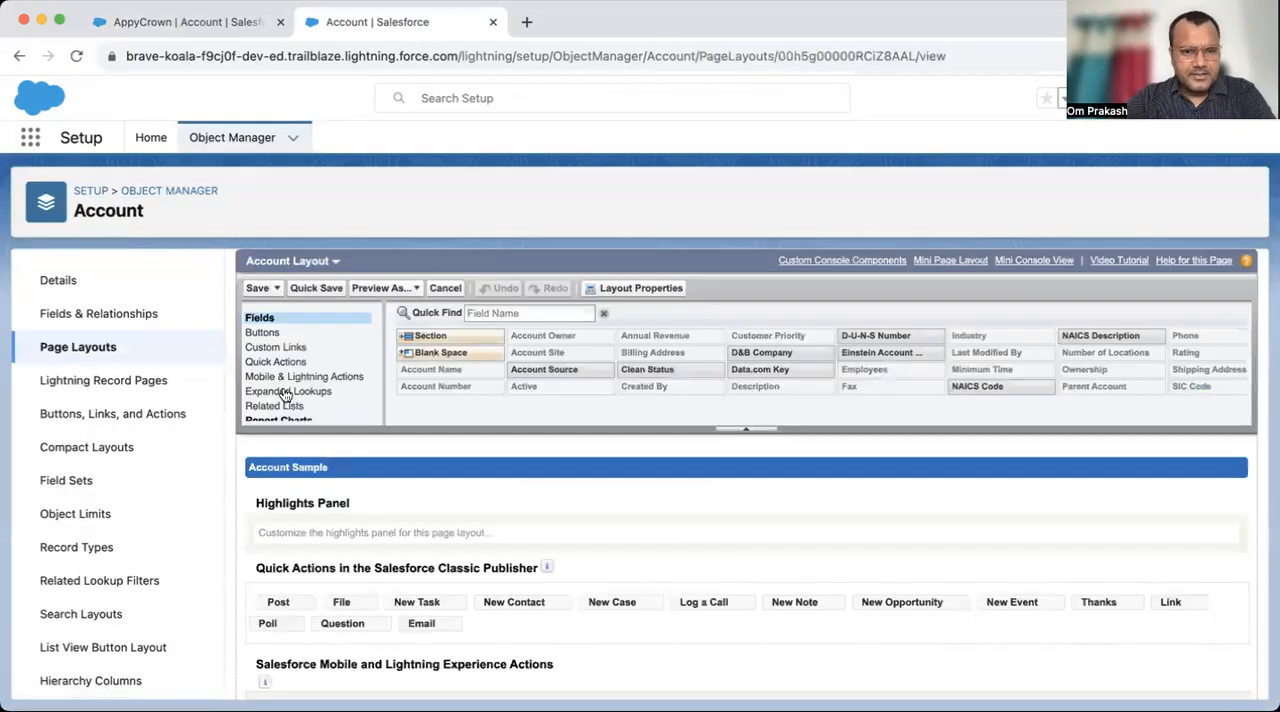
scroll(284, 346, "down", 1)
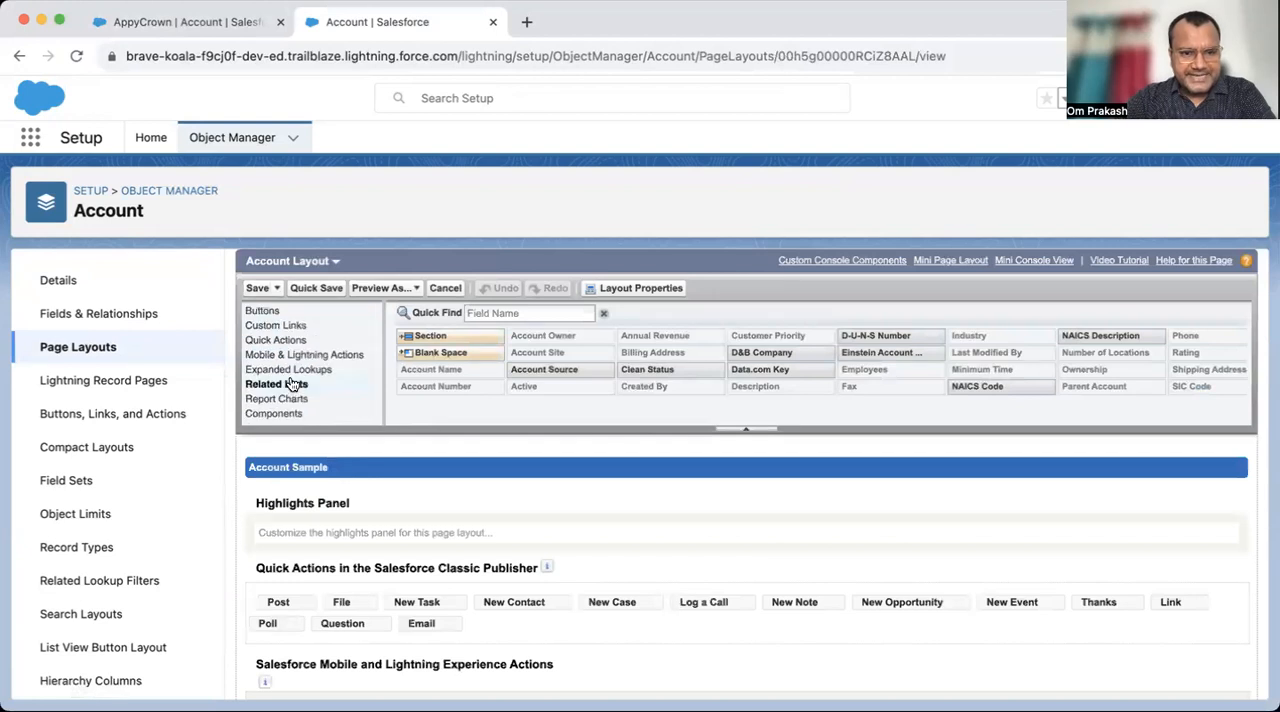
left_click(296, 386)
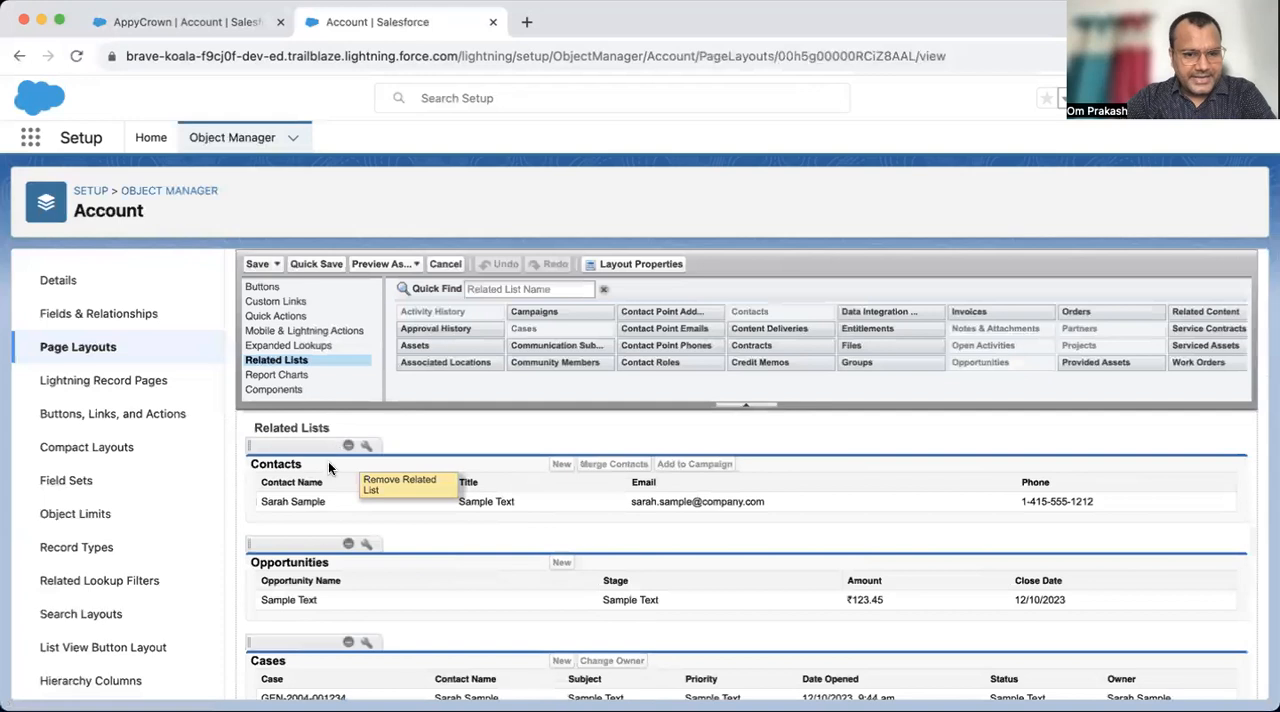
- Find the Projects related list in Account Layout and compare the layout with AppyCrown's related lists
scroll(305, 566, "down", 3)
scroll(305, 572, "down", 5)
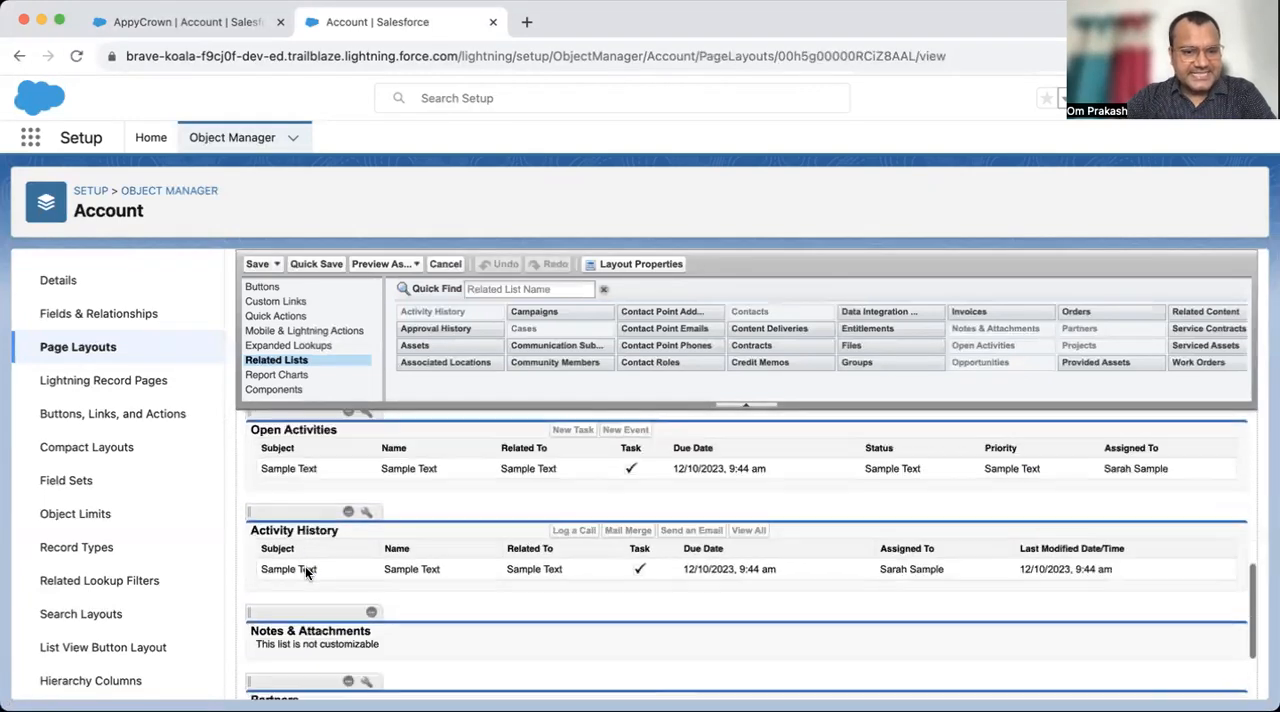
scroll(351, 561, "down", 1)
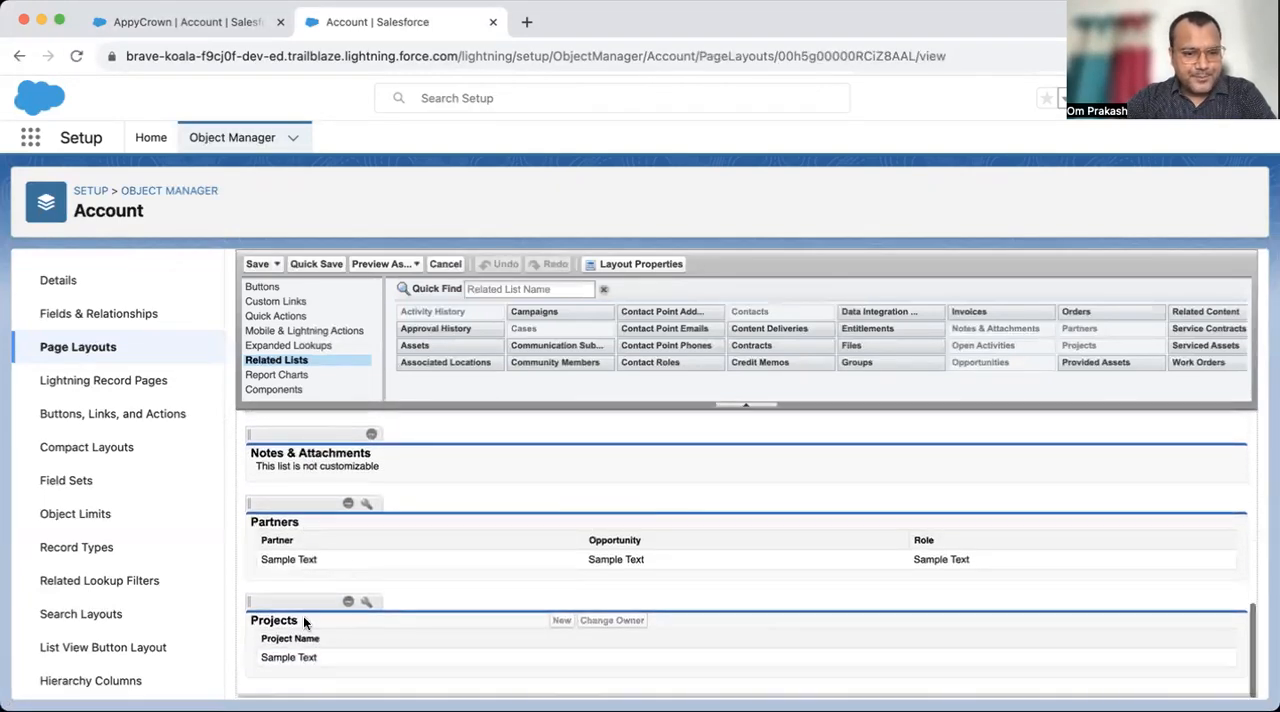
left_click(186, 22)
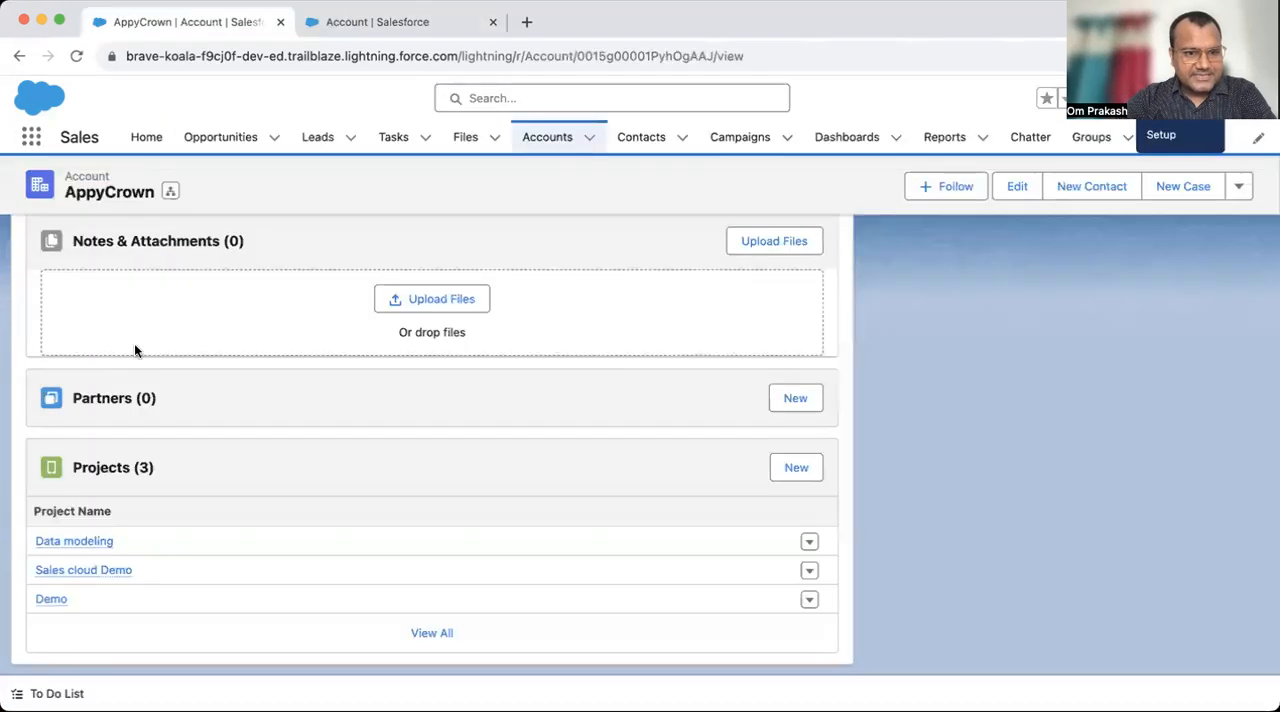
scroll(138, 379, "up", 3)
scroll(138, 379, "up", 3)
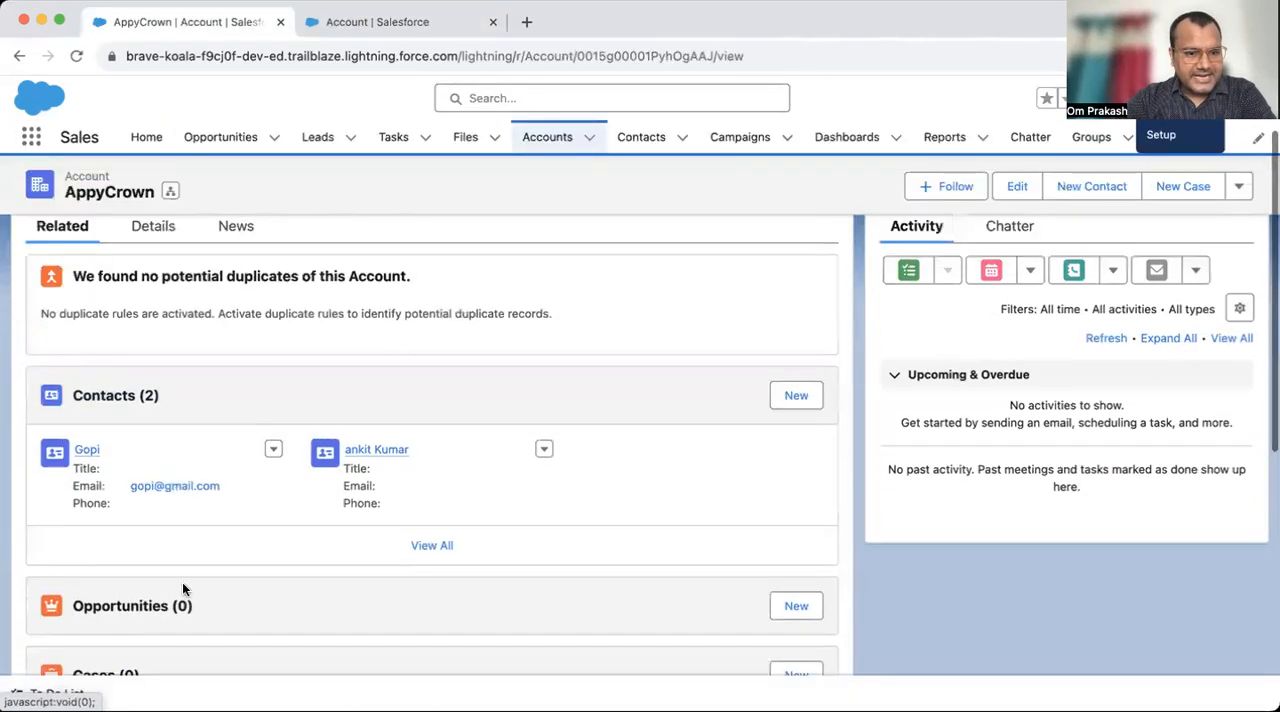
scroll(182, 582, "down", 4)
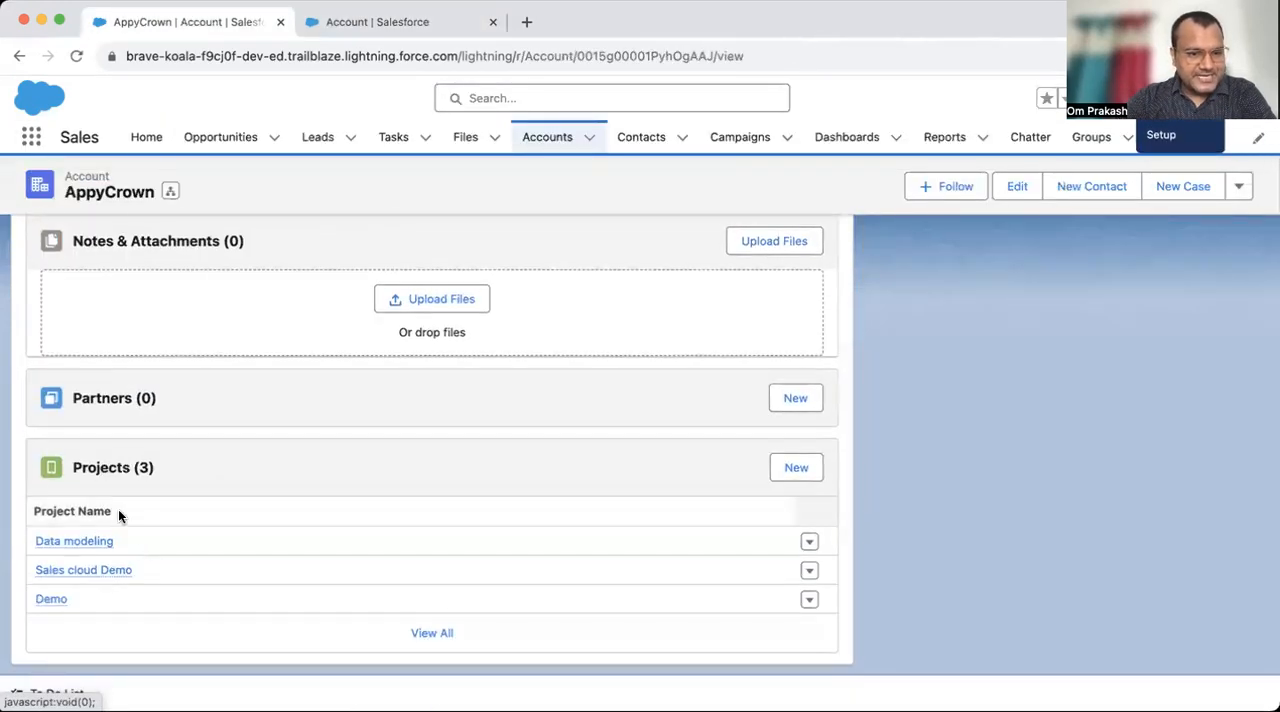
- Add Start Date and Team Lead as columns of the Projects related list in Account Layout
left_click(409, 30)
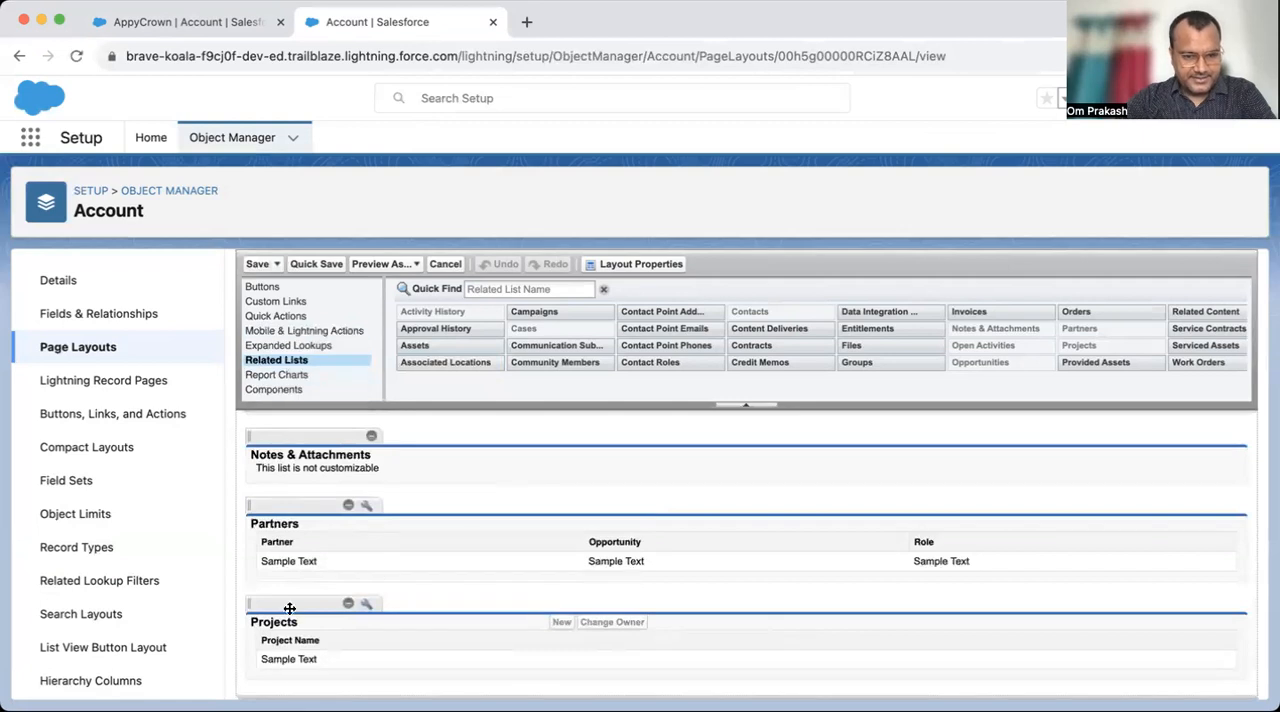
left_click(364, 602)
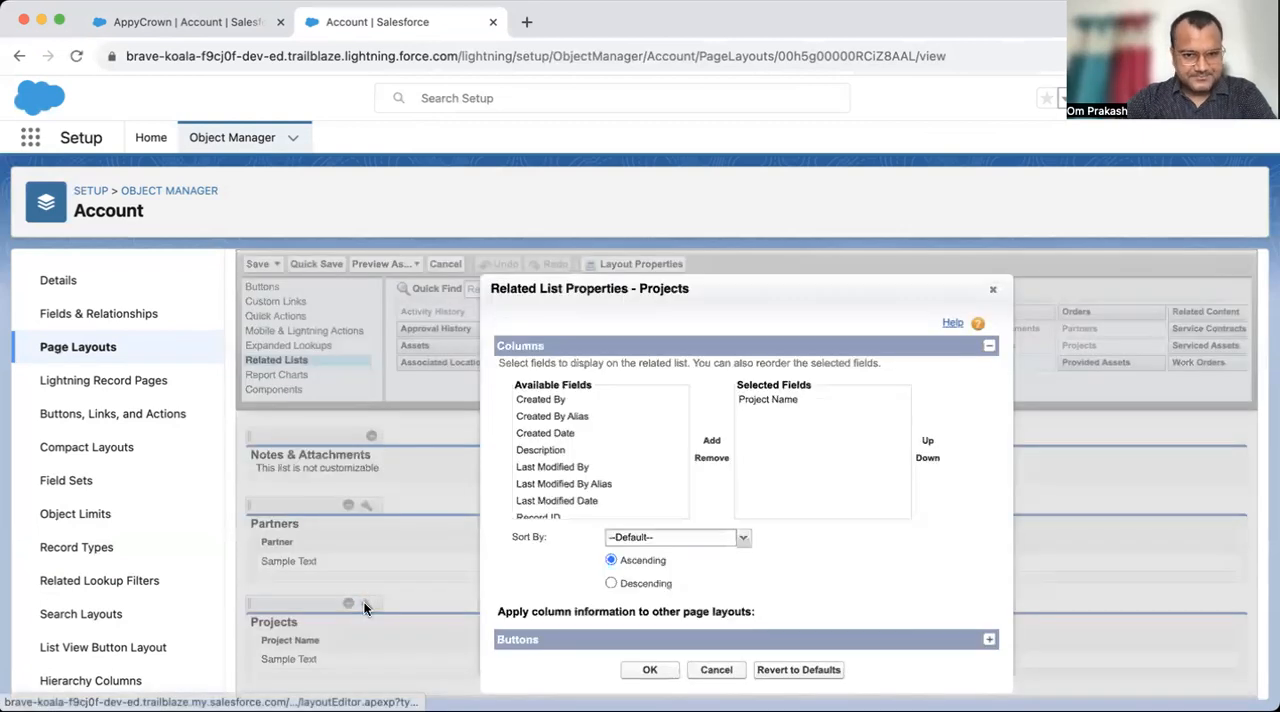
scroll(590, 452, "down", 3)
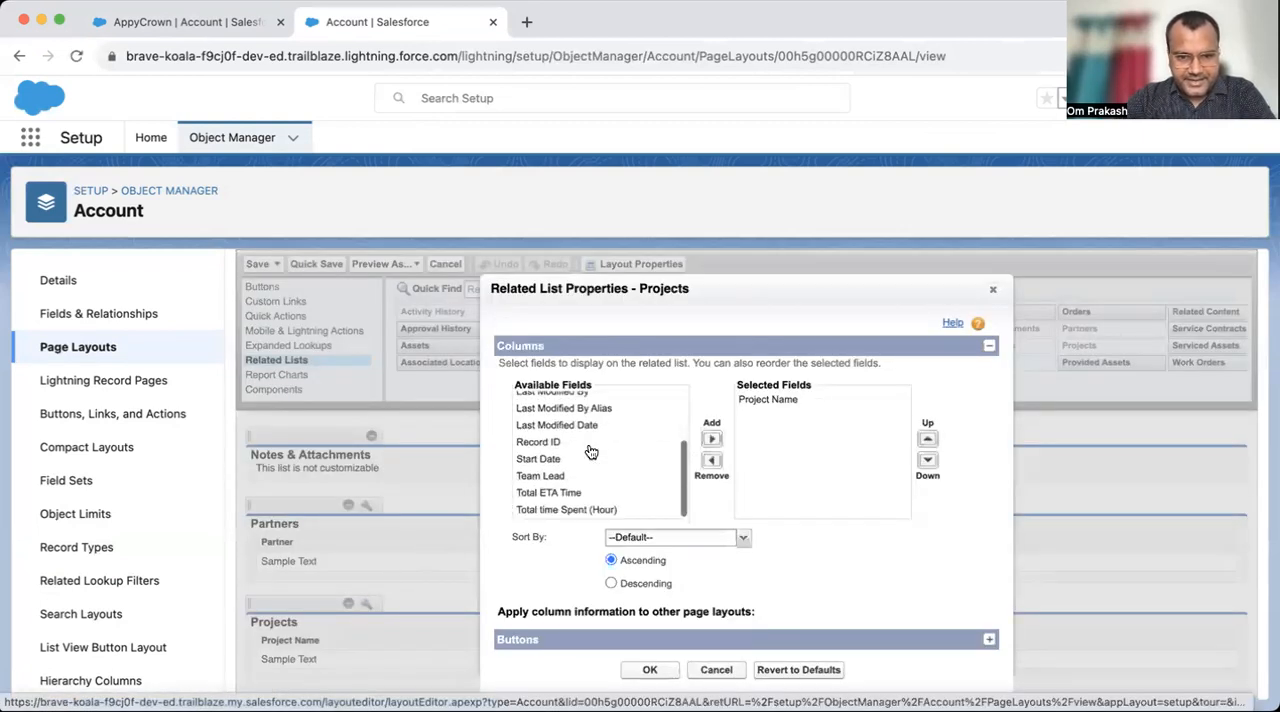
left_click(578, 458)
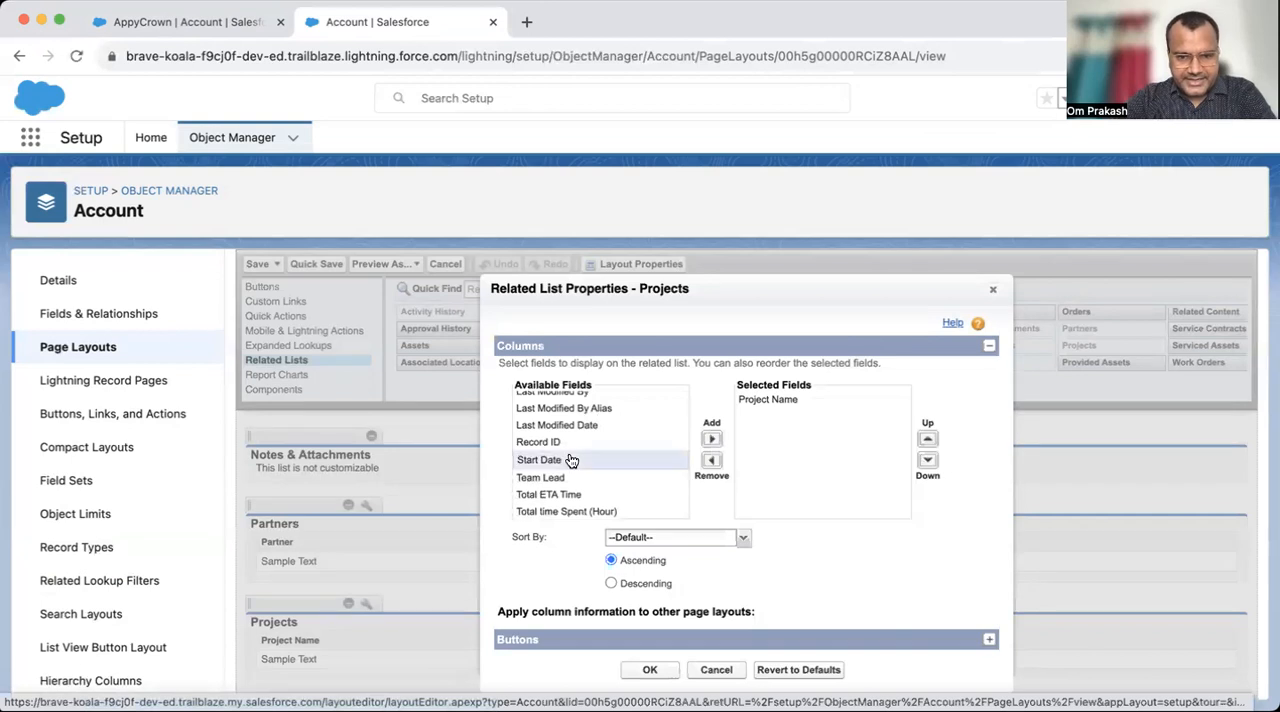
left_click(712, 439)
scroll(601, 460, "down", 2)
left_click(590, 384)
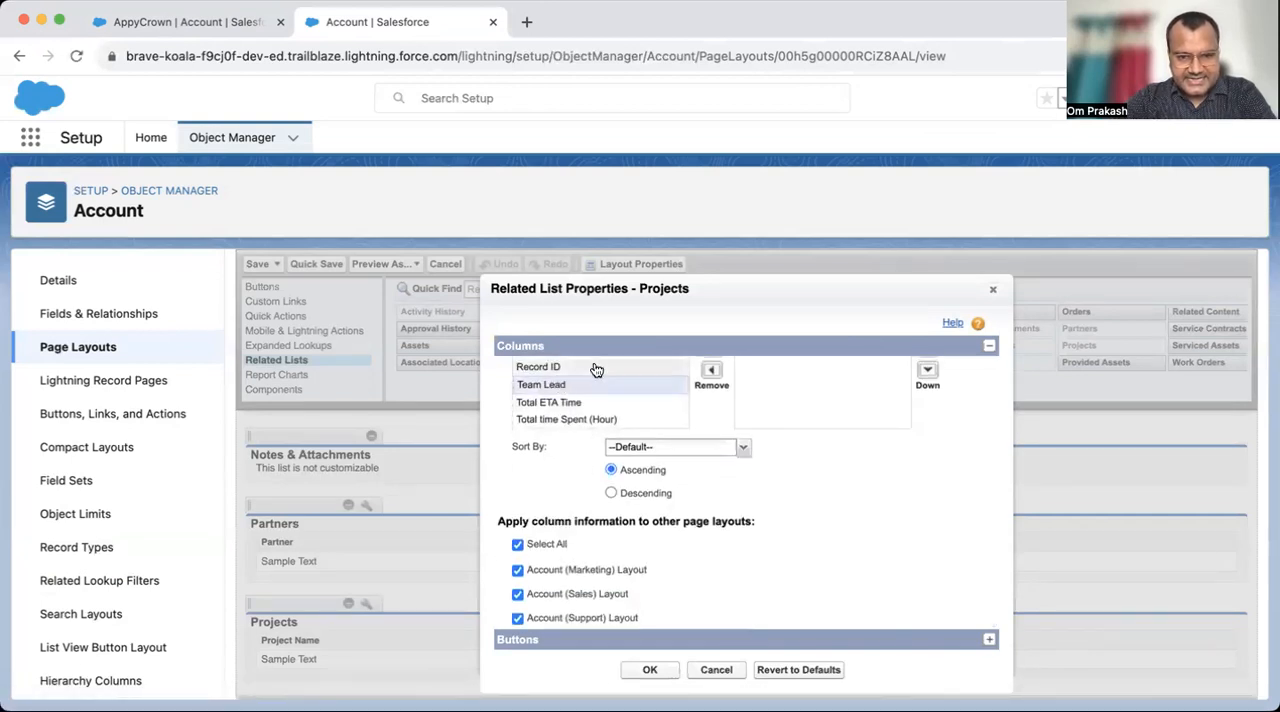
scroll(681, 419, "up", 2)
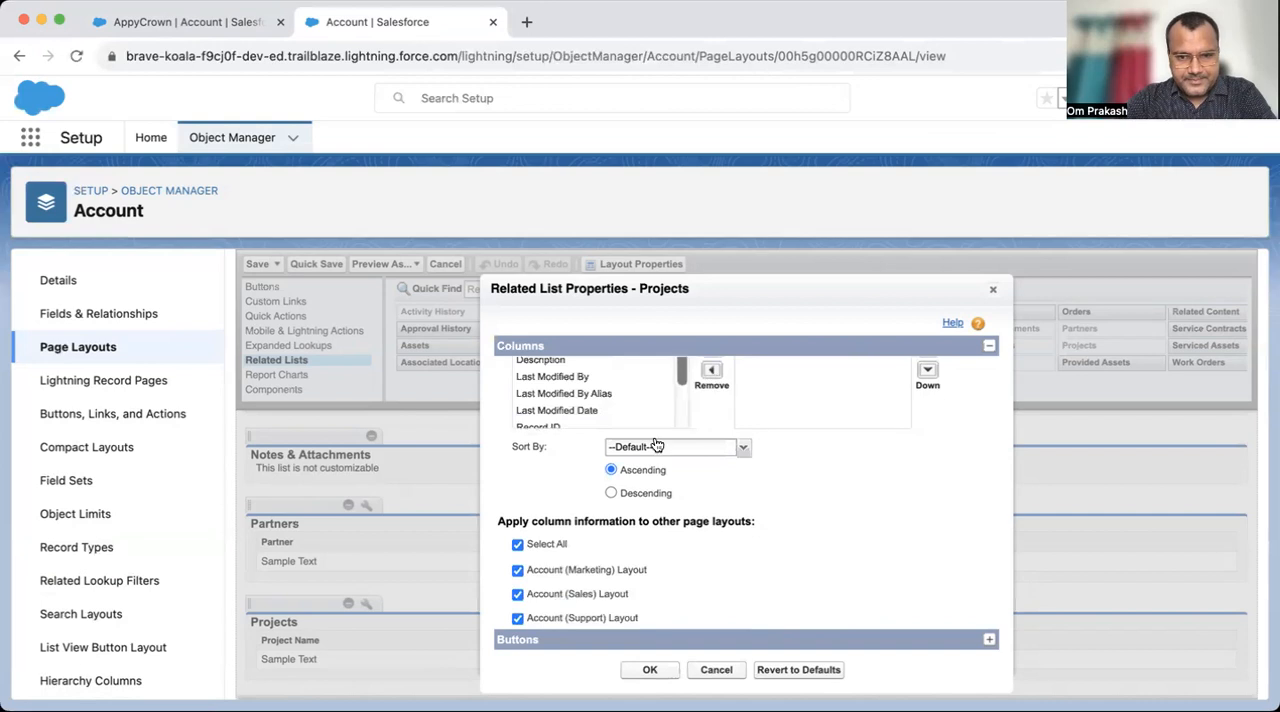
scroll(657, 444, "up", 2)
left_click(707, 428)
- Add Total ETA Time and Total time Spent (Hour) to the Projects related list's selected fields
scroll(585, 455, "down", 1)
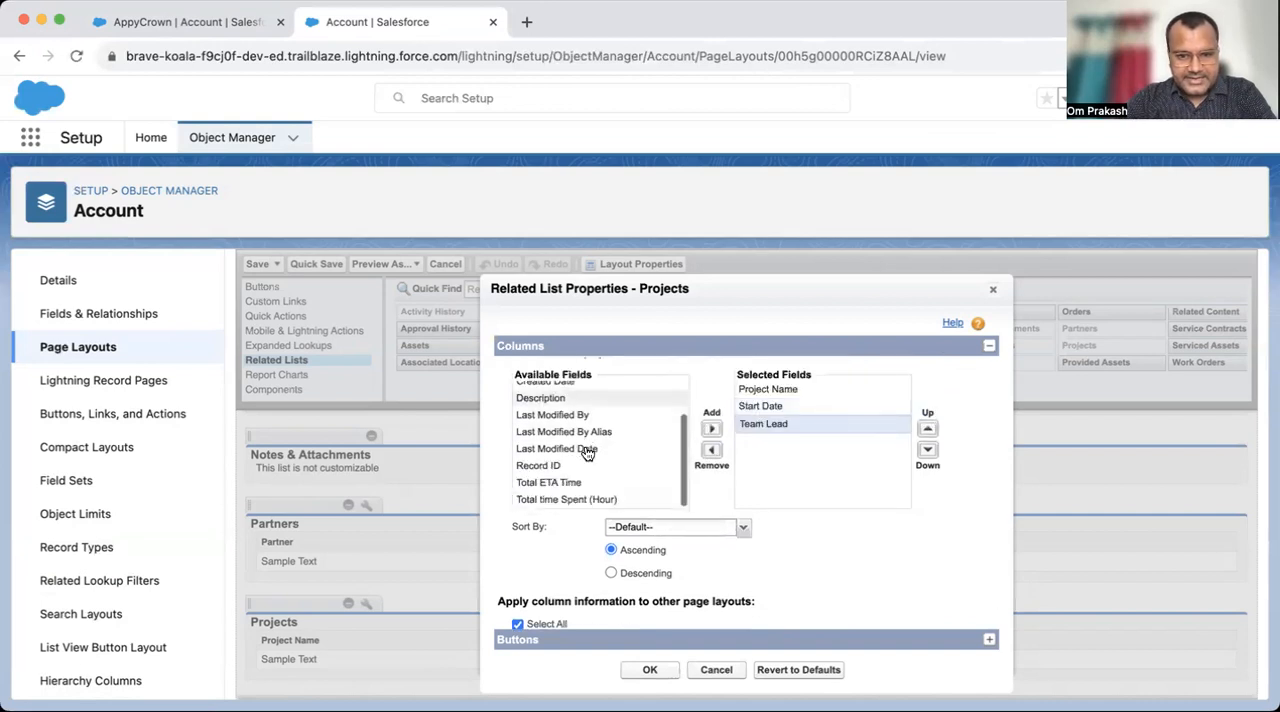
left_click(580, 483)
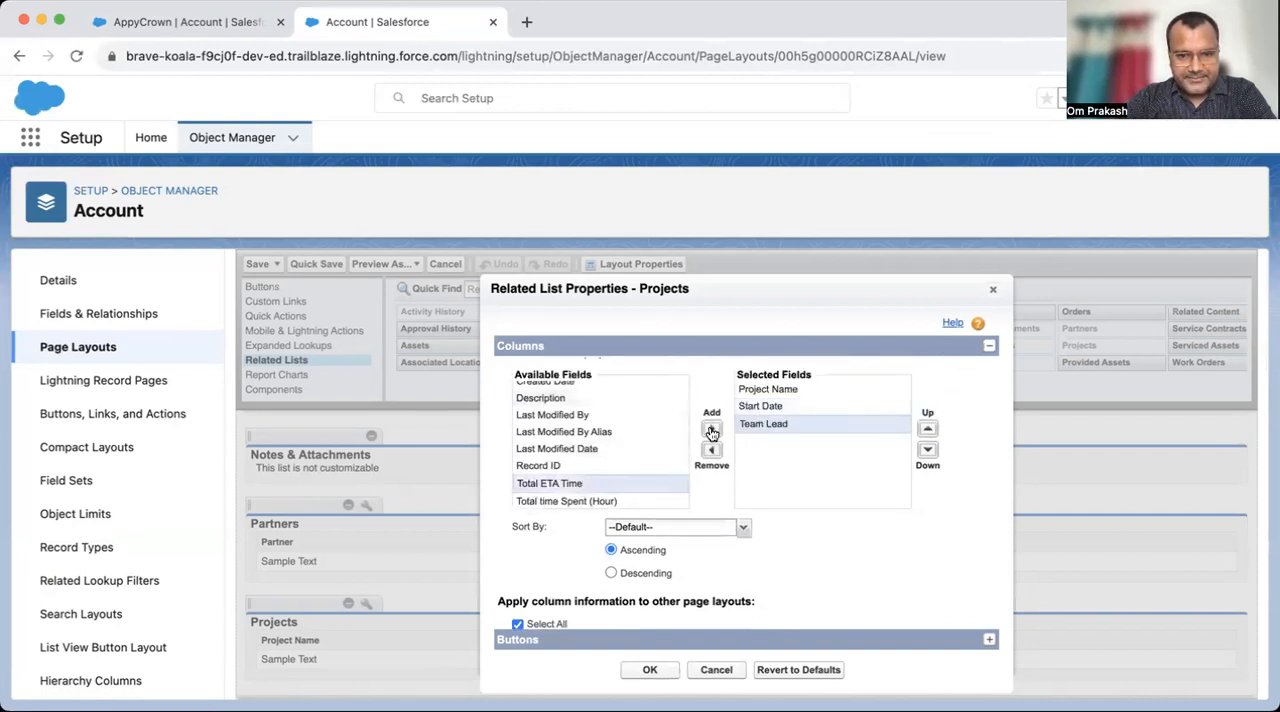
left_click(711, 432)
left_click(588, 490)
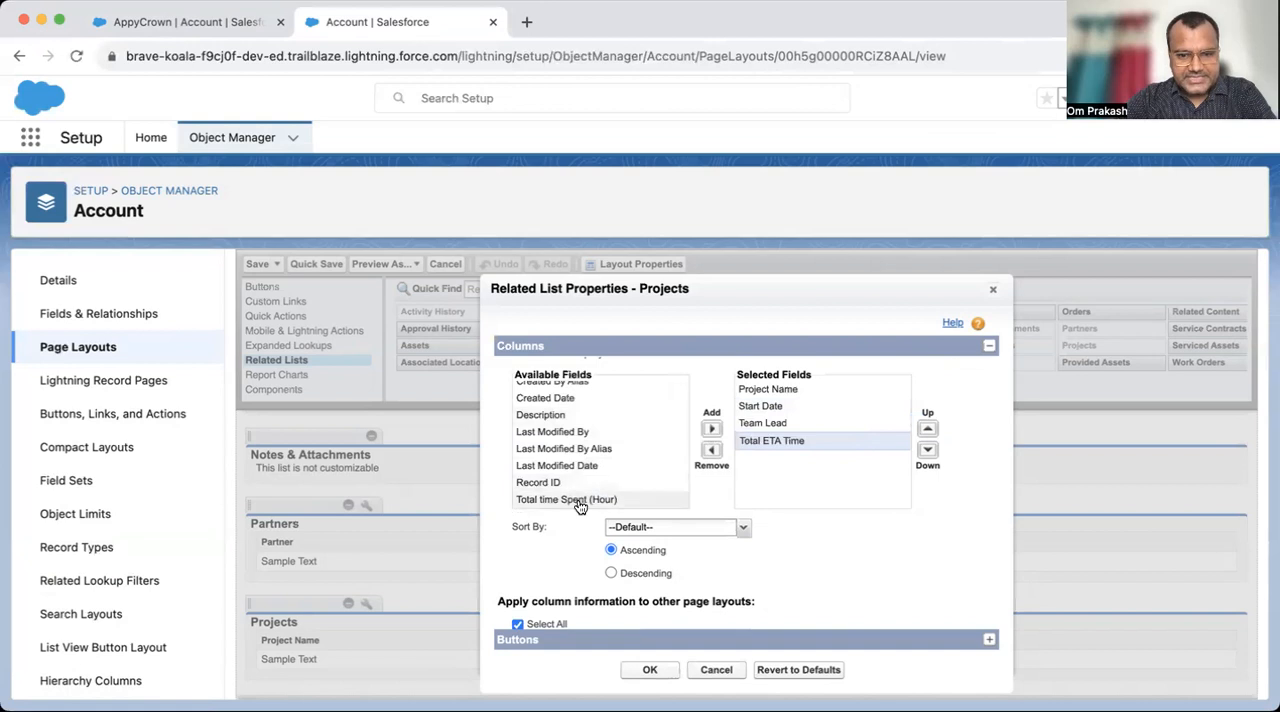
left_click(711, 429)
- Sort the Projects related list by Start Date and save the Account Layout
left_click(690, 527)
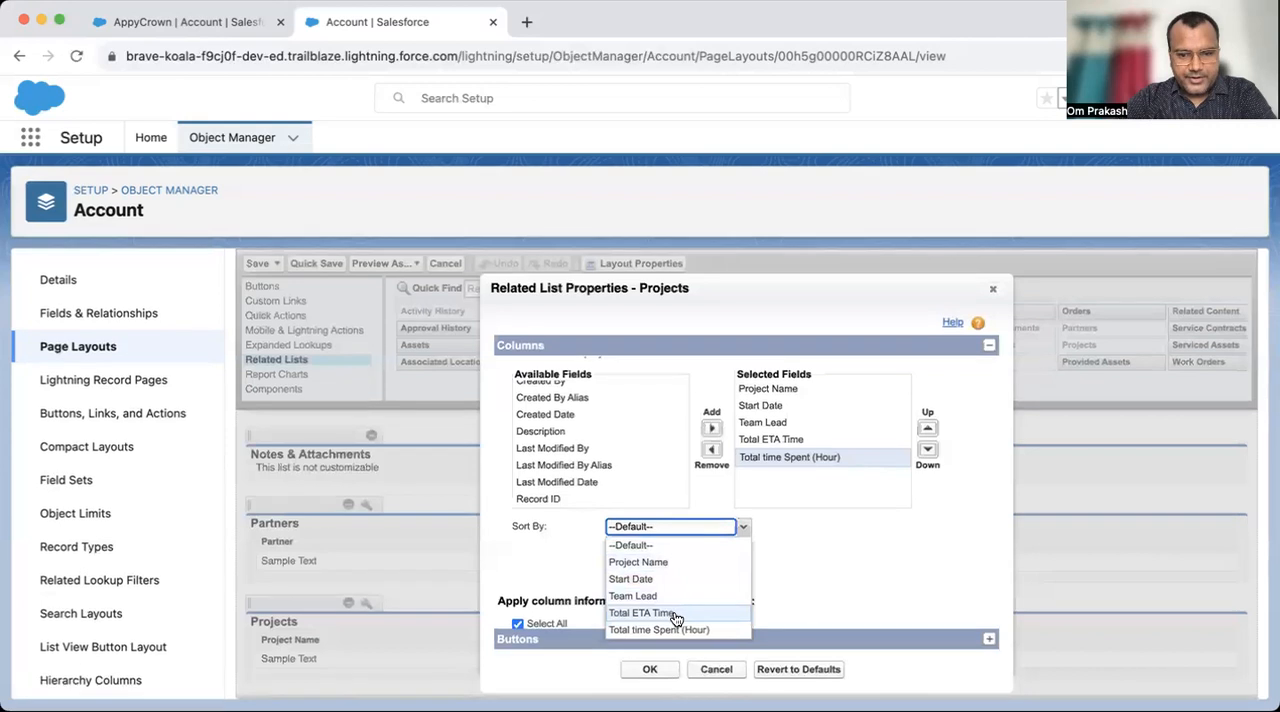
left_click(655, 582)
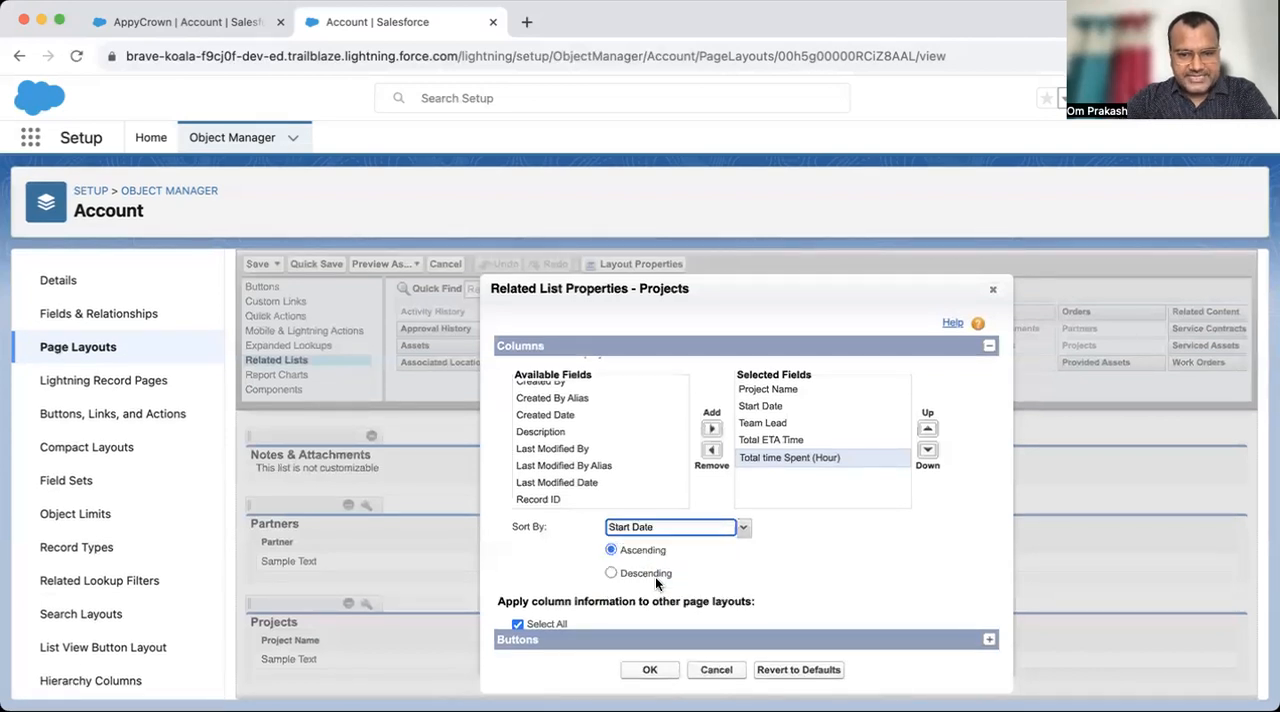
scroll(716, 556, "down", 2)
left_click(640, 674)
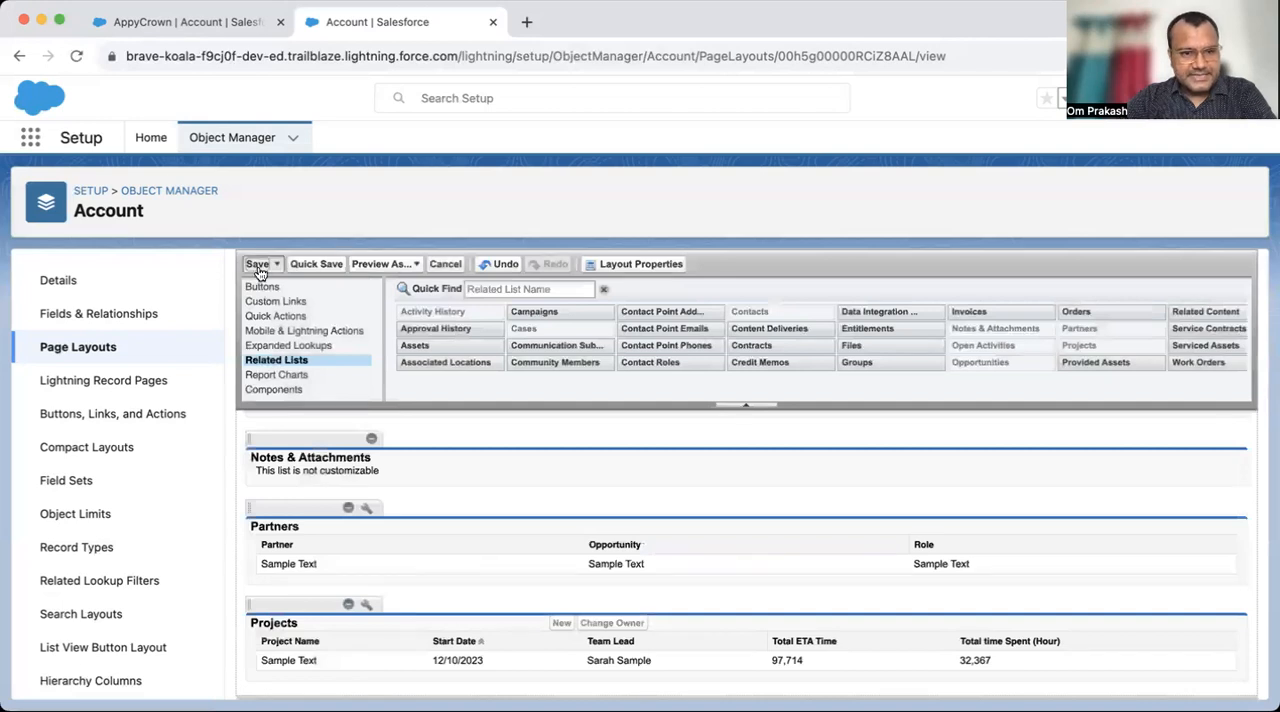
left_click(257, 265)
- Return to the AppyCrown record, switch to compact display density, and review the Projects related list's columns
left_click(201, 30)
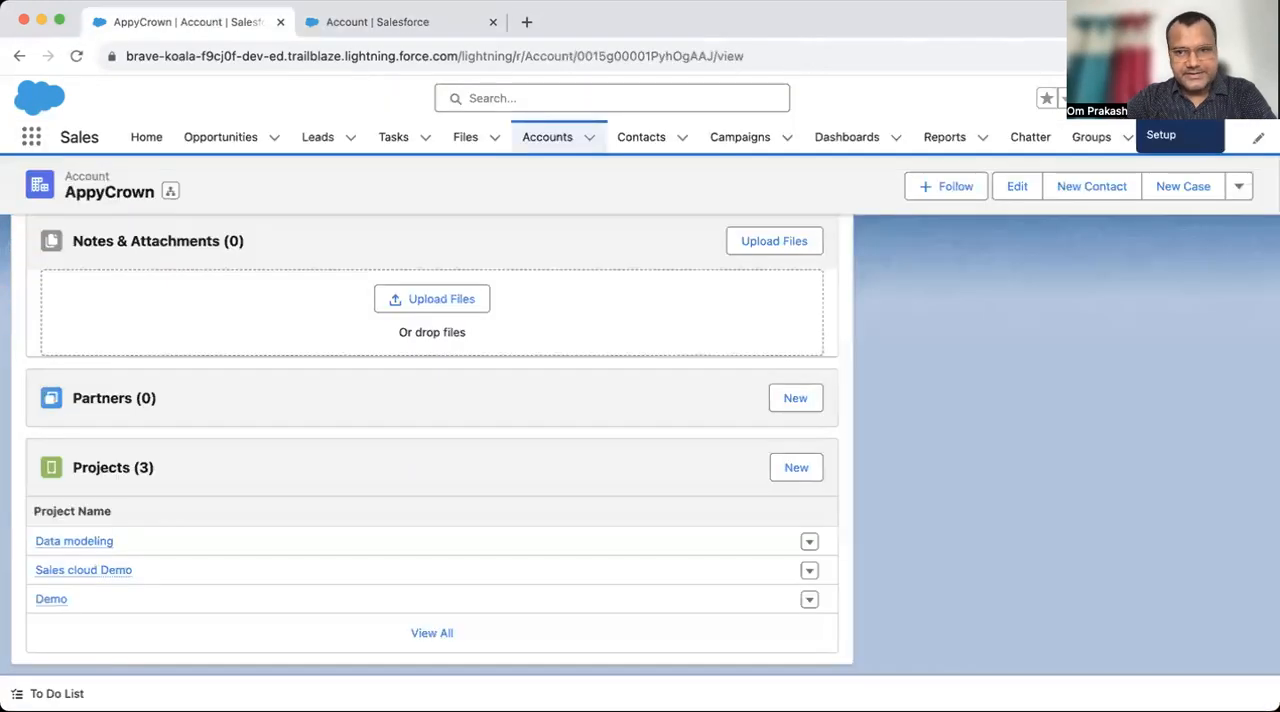
left_click(1175, 98)
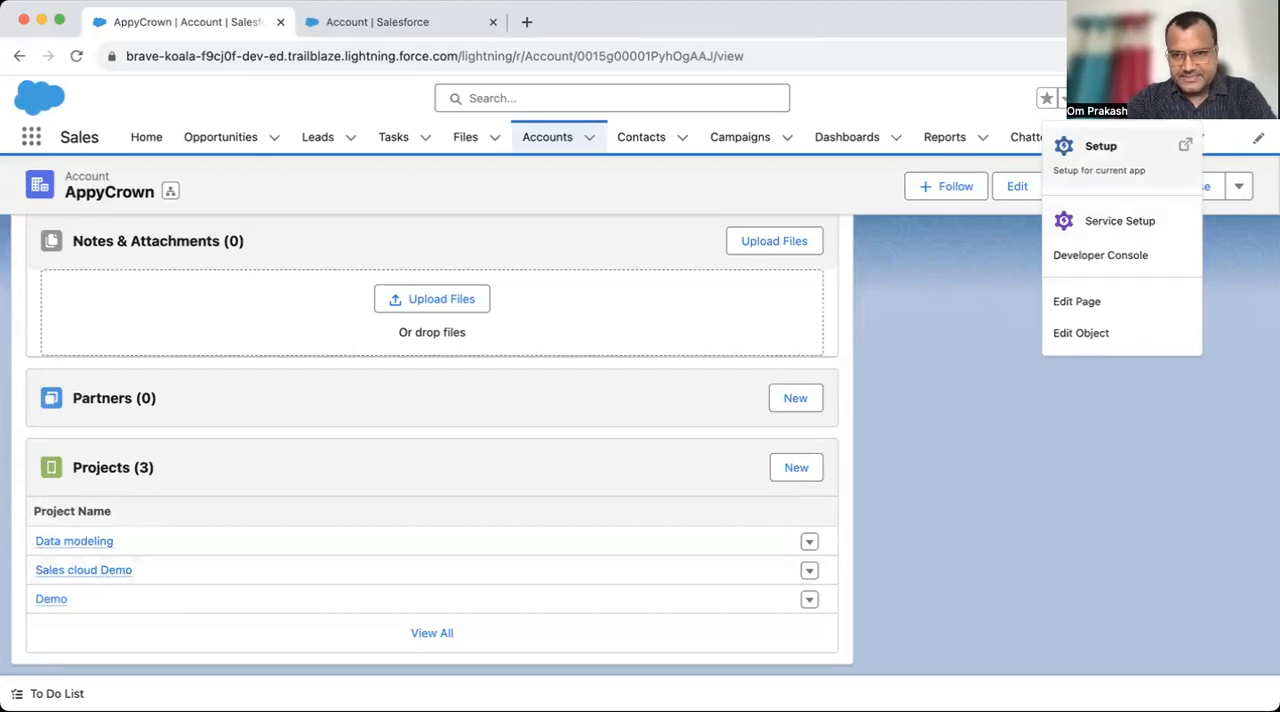
left_click(1252, 98)
left_click(1014, 295)
left_click(872, 430)
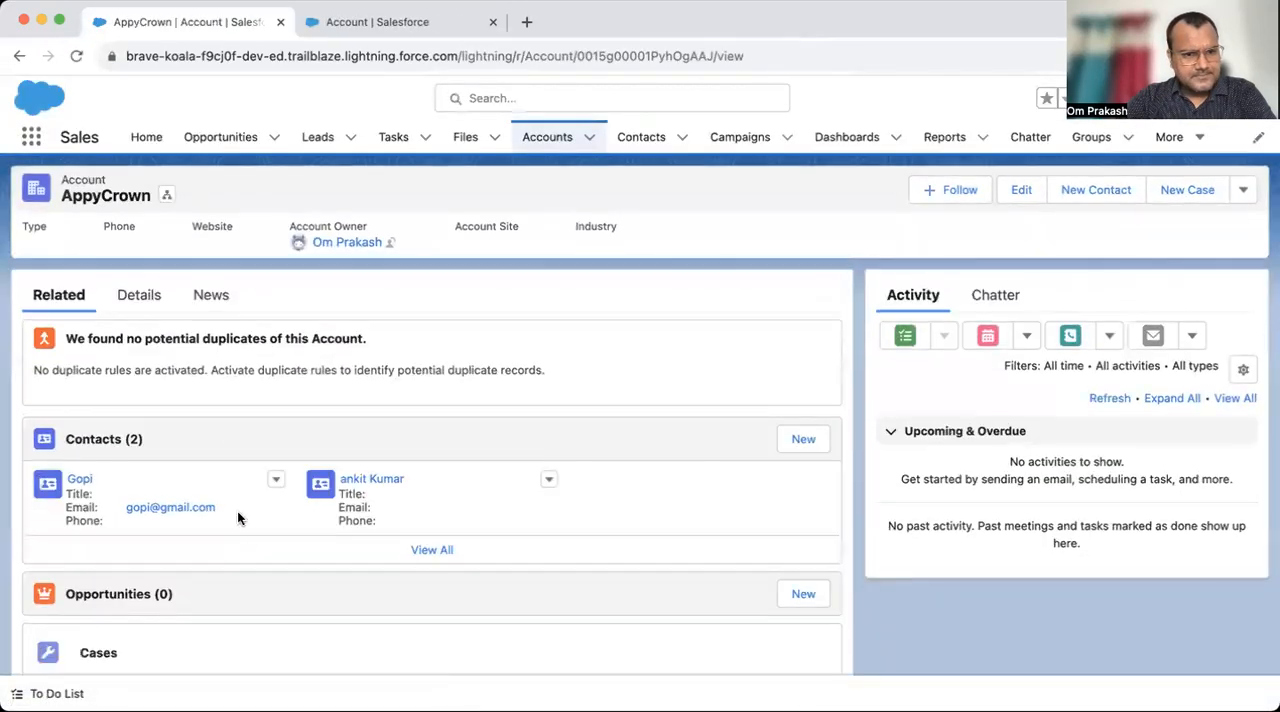
scroll(240, 533, "down", 5)
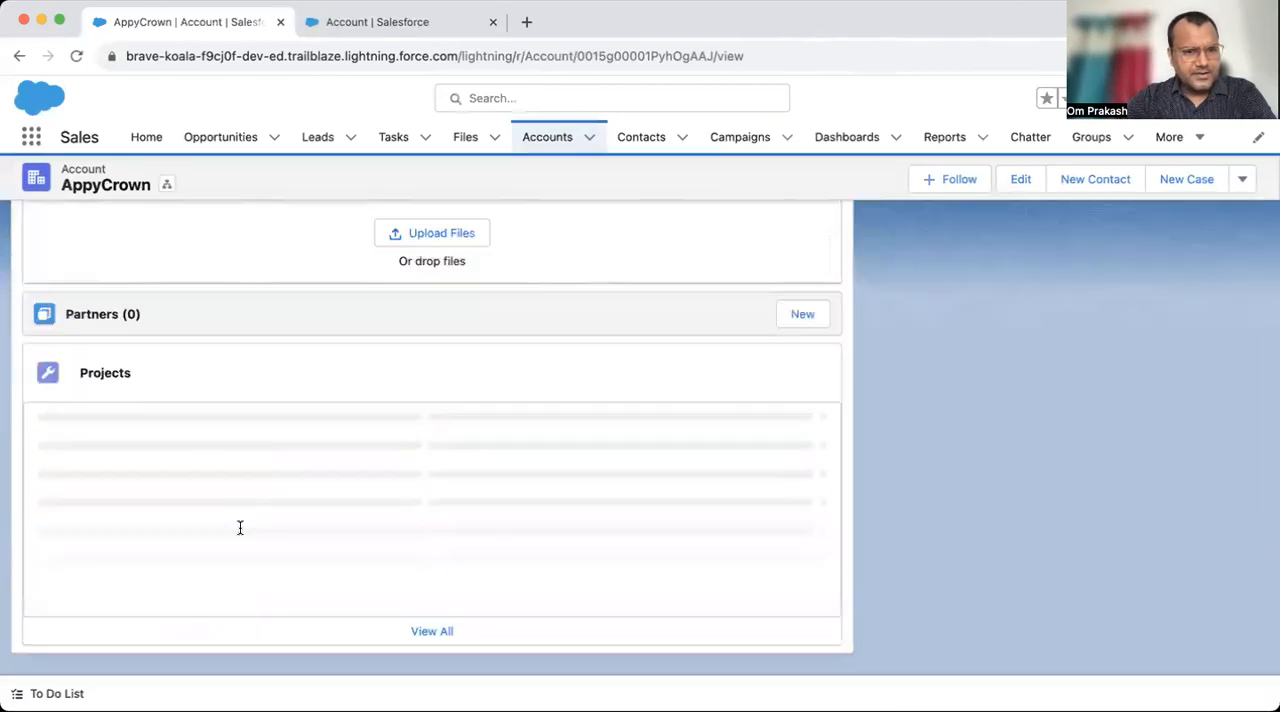
mouse_move(45, 566)
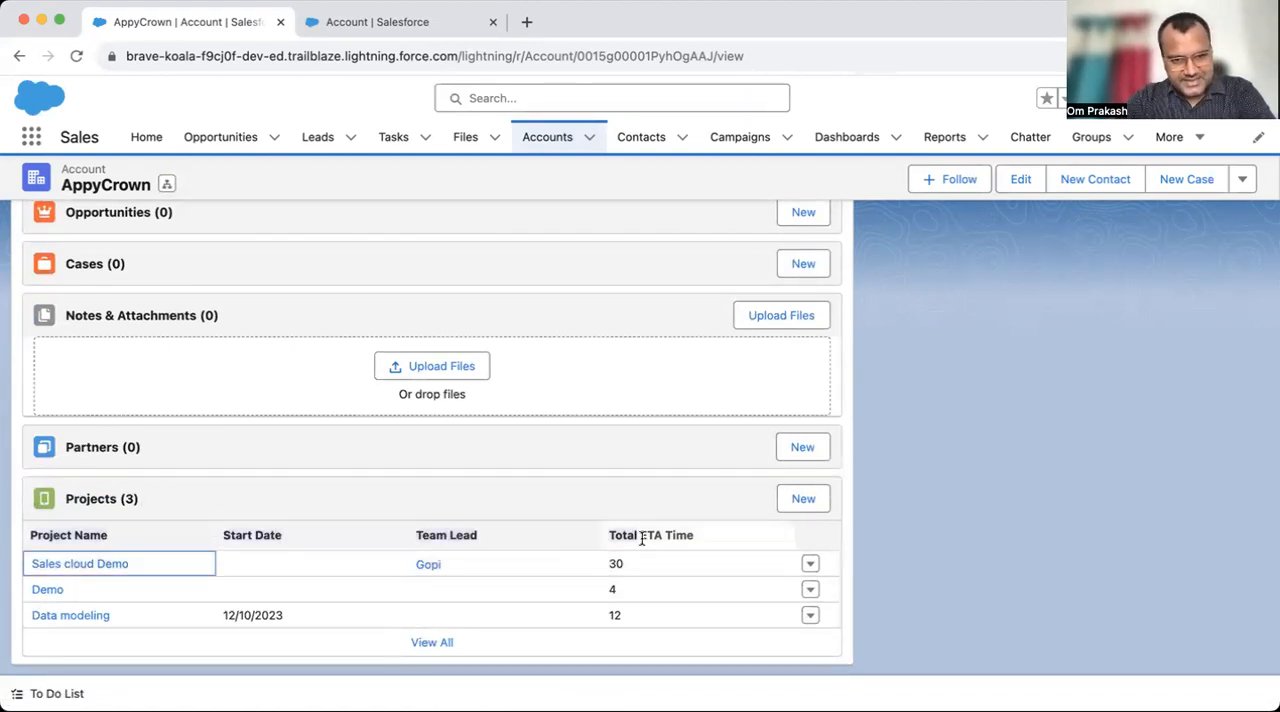
- Review the AppyCrown account's related lists, including Projects and Contacts, and open the account's detail fields
scroll(505, 501, "up", 2)
scroll(505, 501, "up", 2)
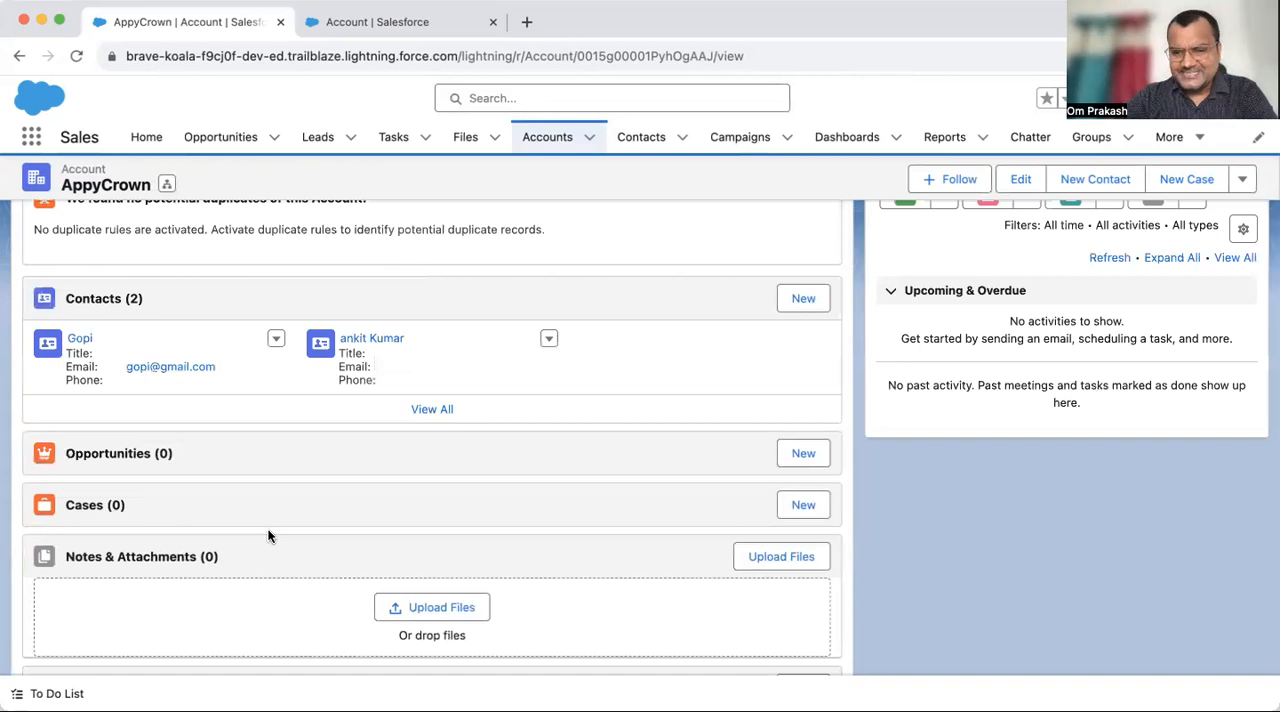
scroll(267, 535, "down", 3)
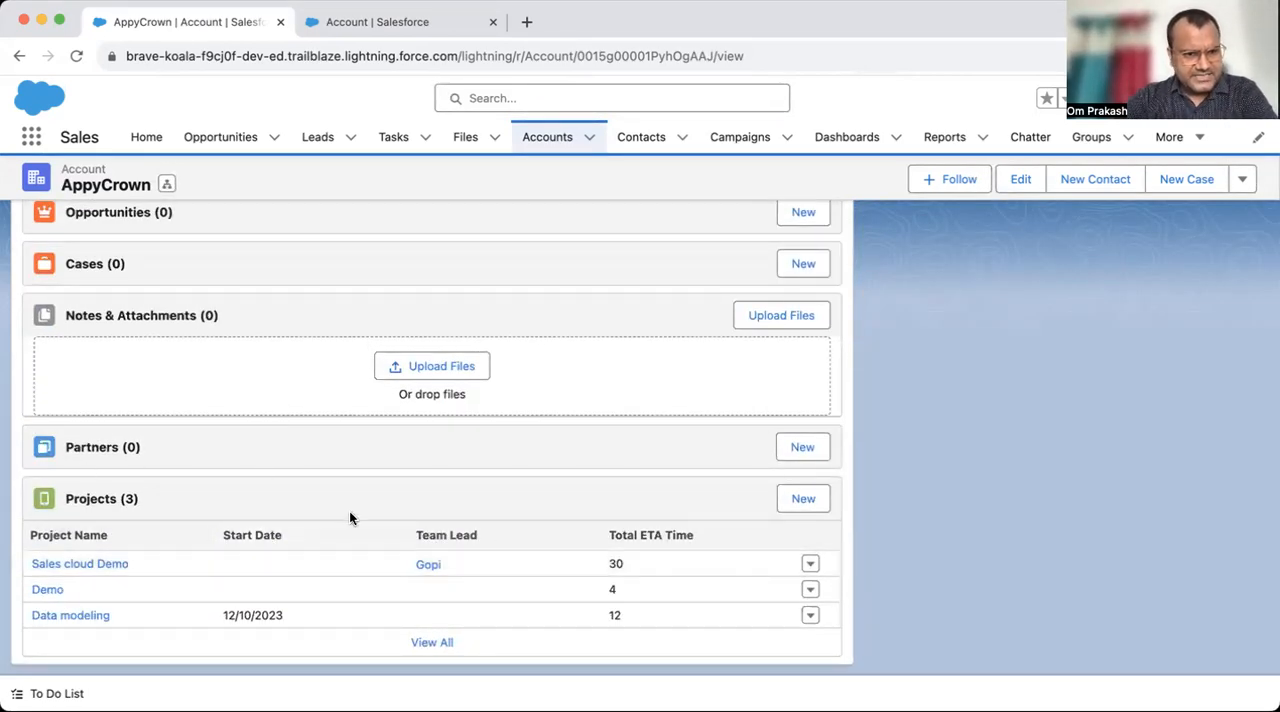
scroll(349, 515, "up", 3)
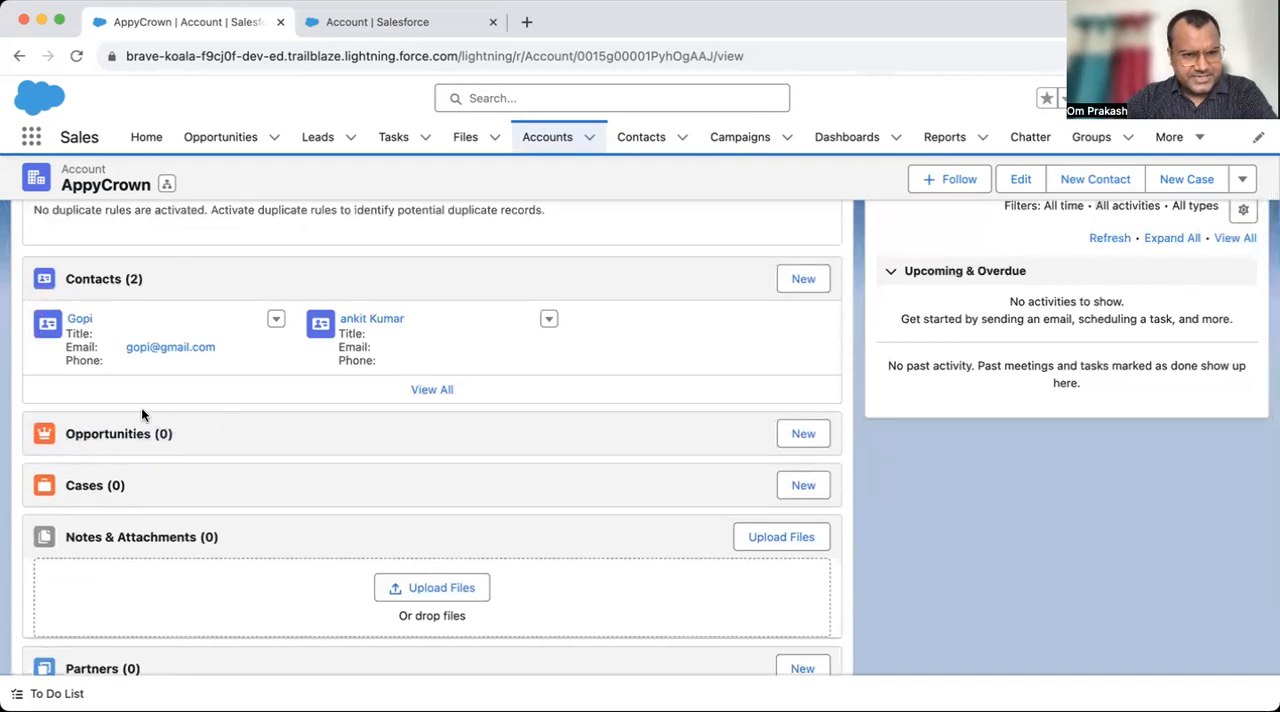
scroll(168, 315, "up", 1)
scroll(168, 315, "down", 3)
scroll(168, 315, "up", 3)
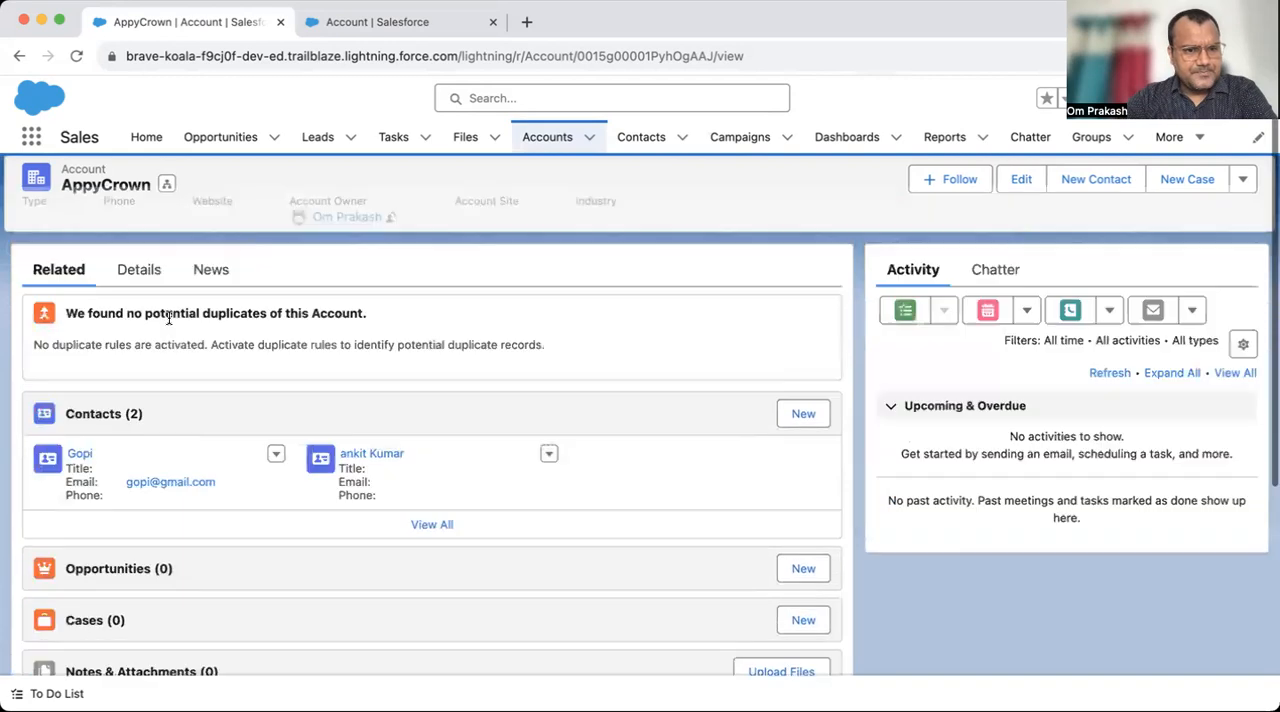
scroll(168, 315, "down", 4)
scroll(168, 315, "up", 5)
scroll(168, 315, "down", 1)
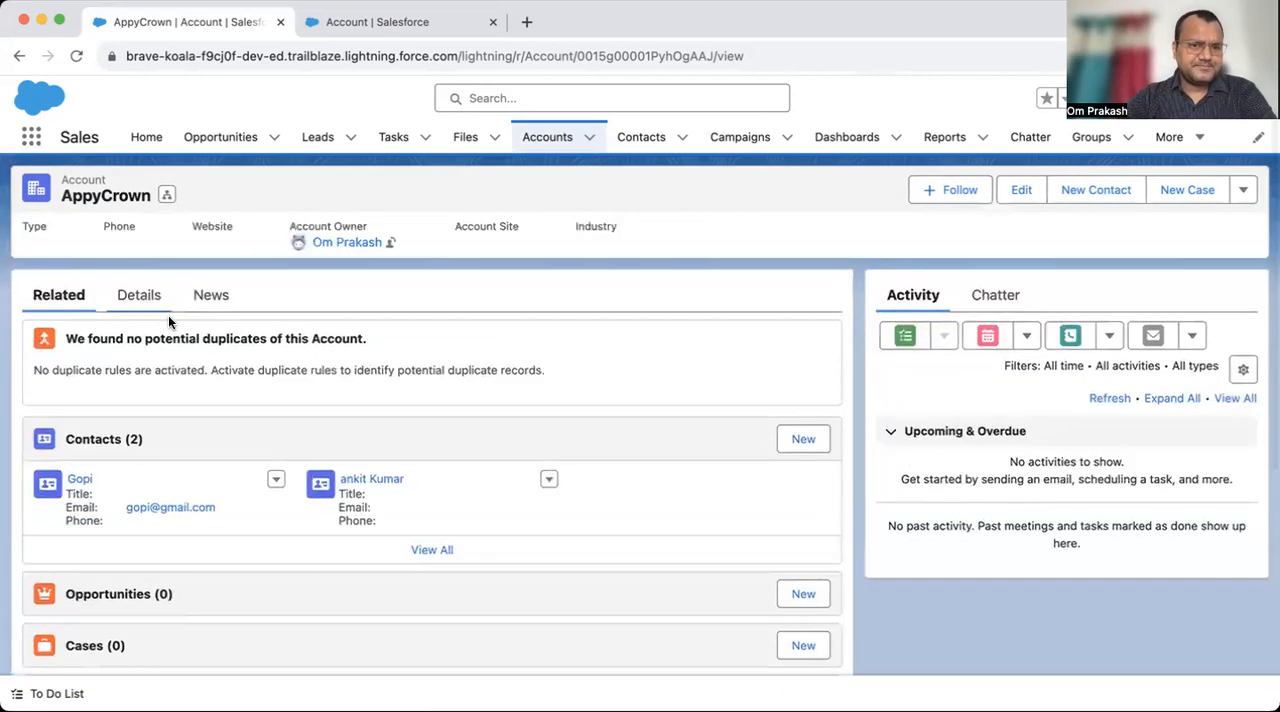
left_click(130, 296)
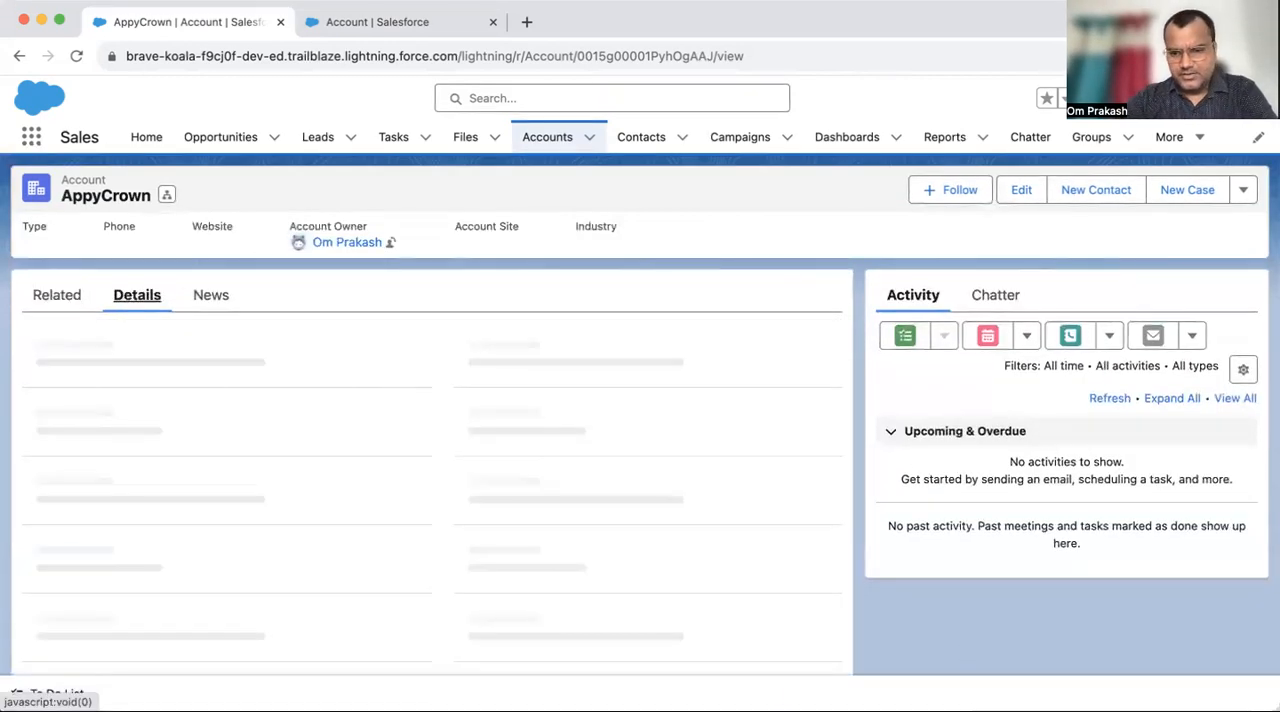
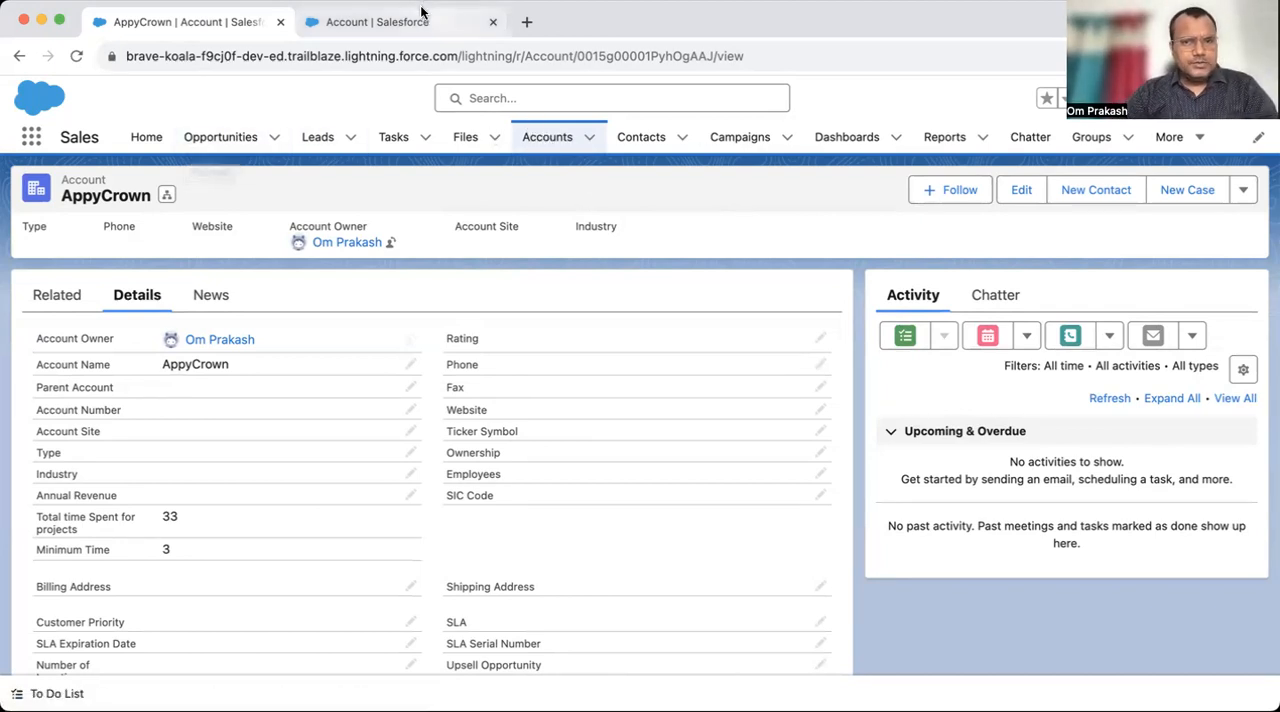
- Reopen Setup from the AppyCrown record and open the Project object's Fields & Relationships
left_click(407, 34)
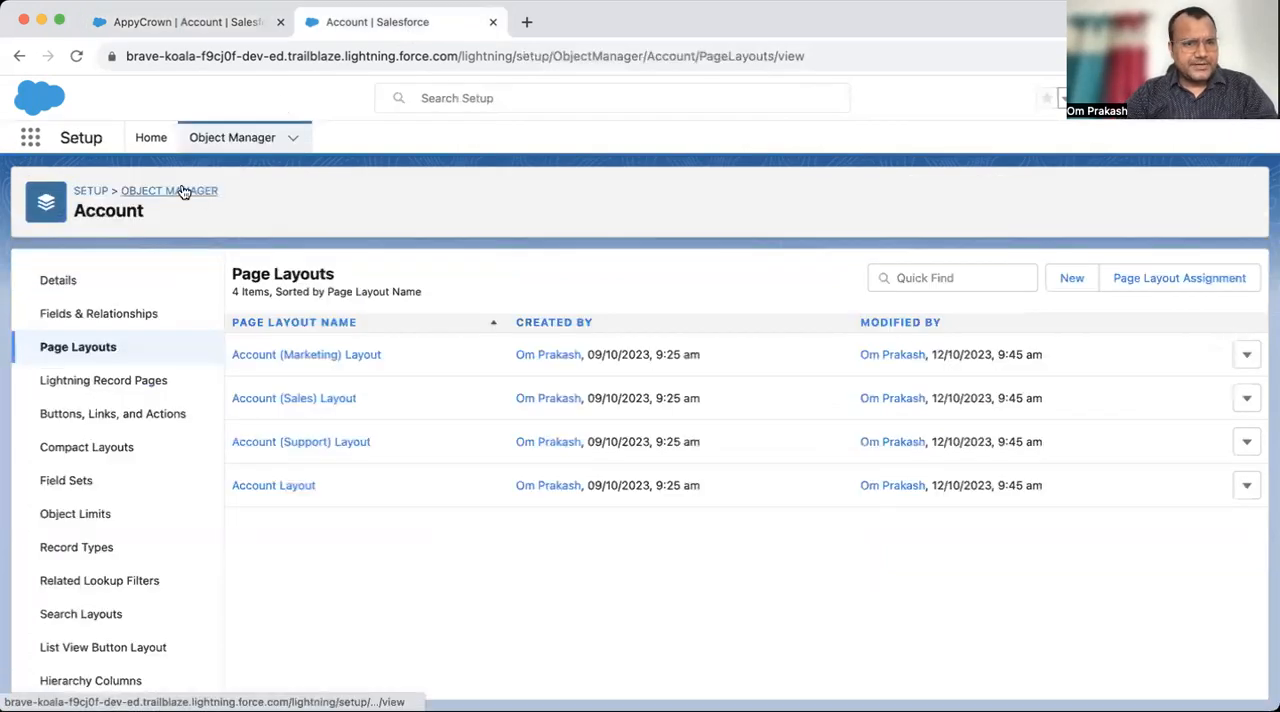
left_click(491, 21)
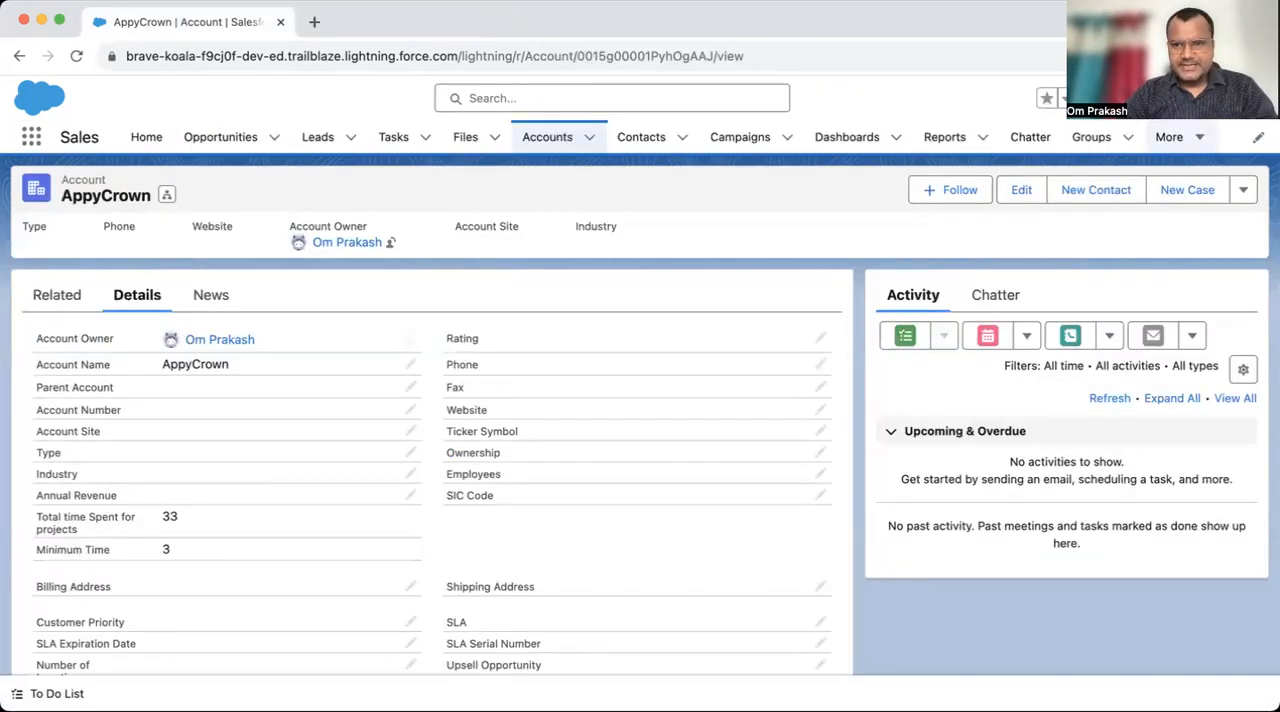
left_click(1165, 98)
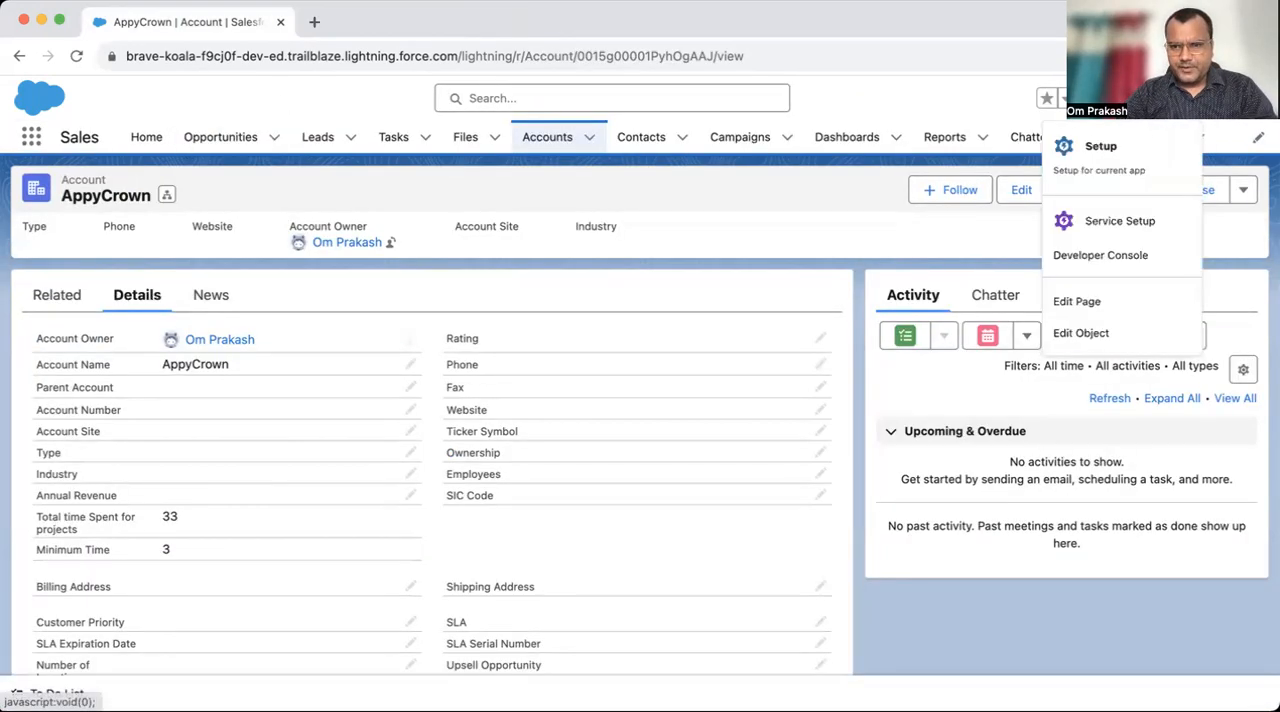
left_click(1085, 160)
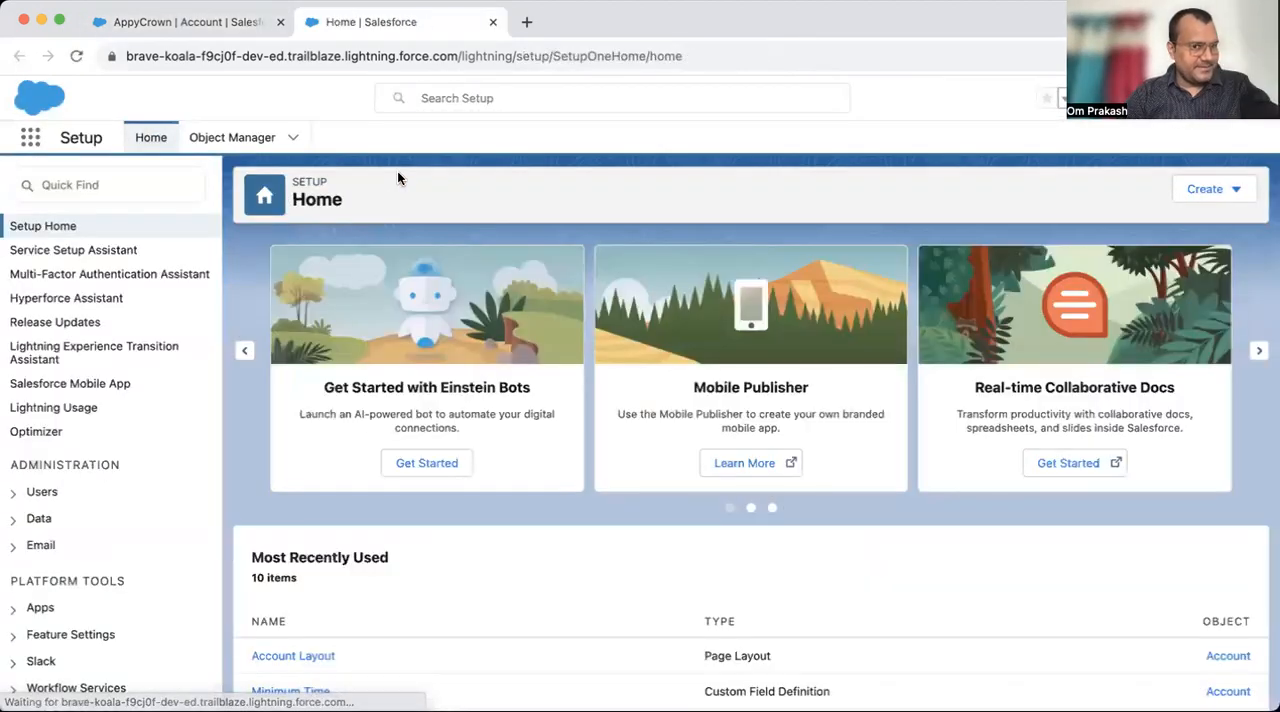
left_click(232, 142)
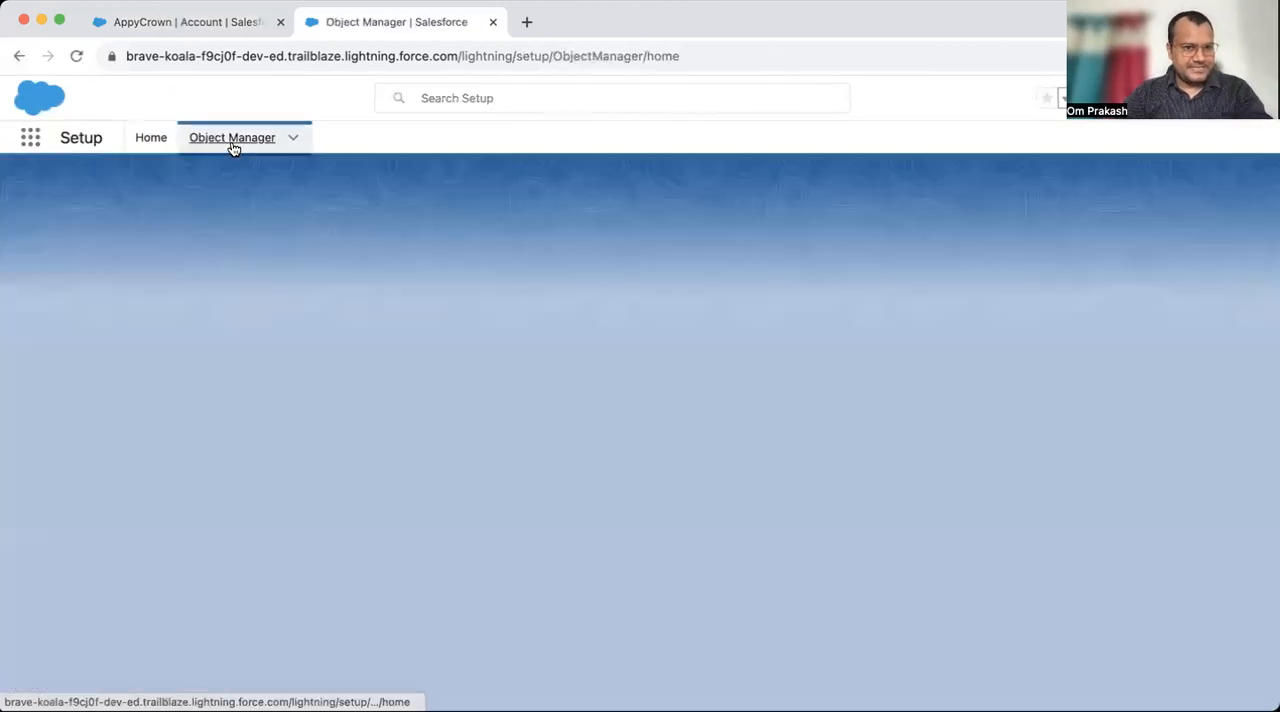
left_click(943, 192)
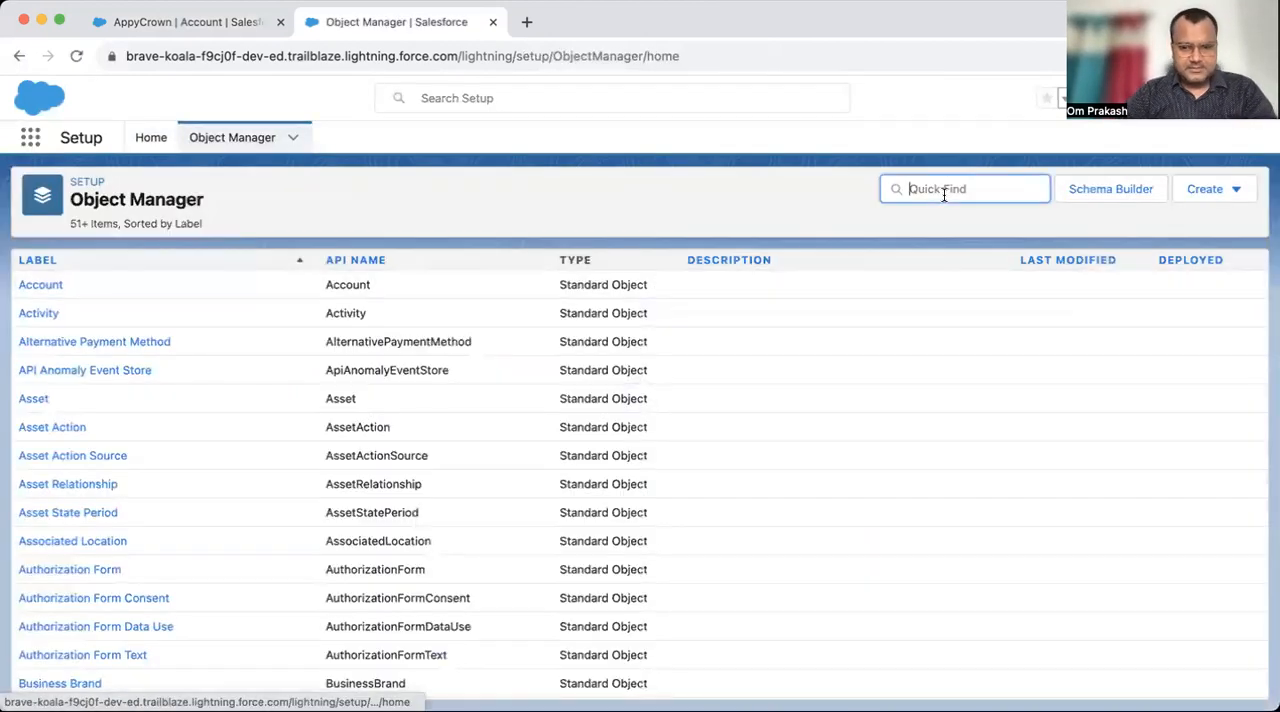
type("proj")
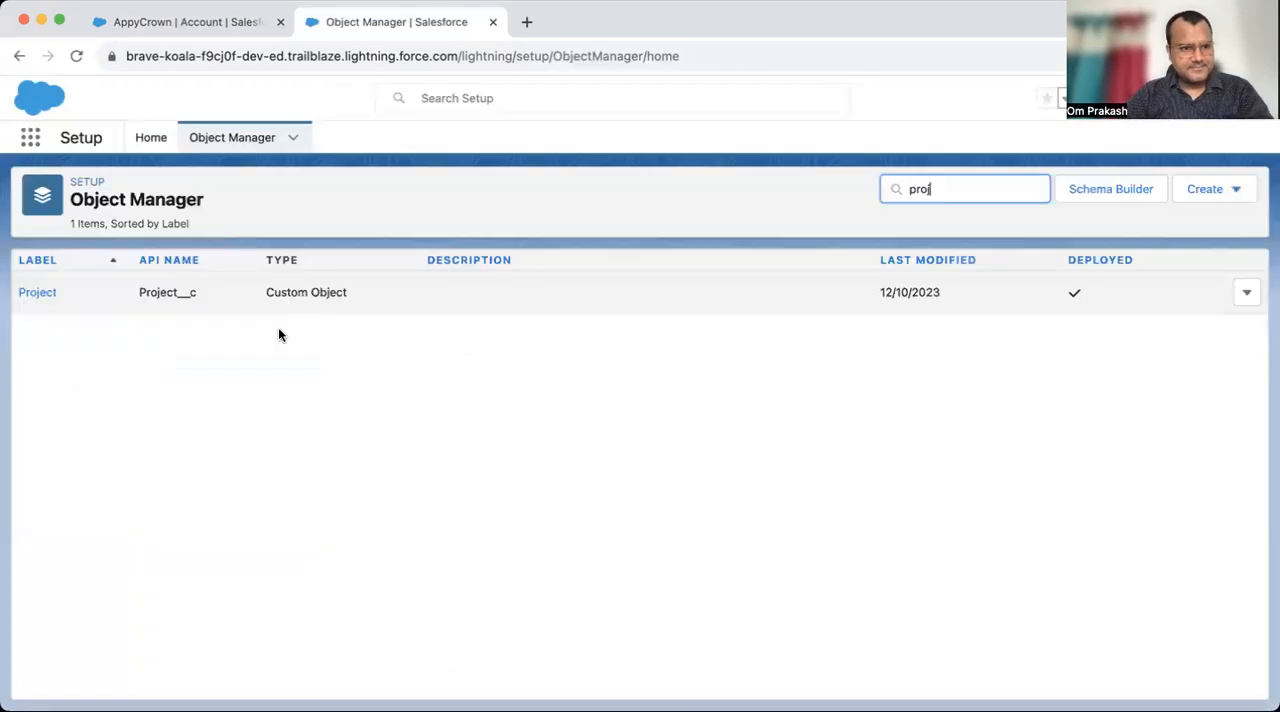
left_click(35, 290)
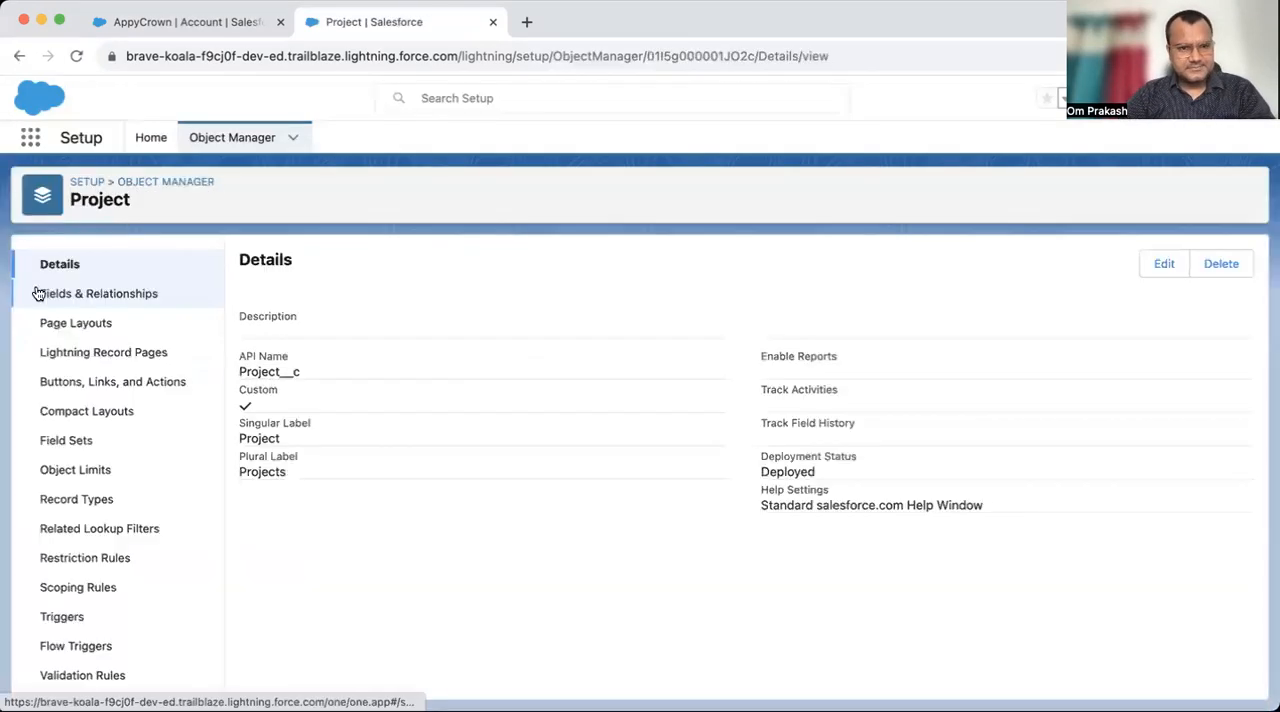
left_click(97, 290)
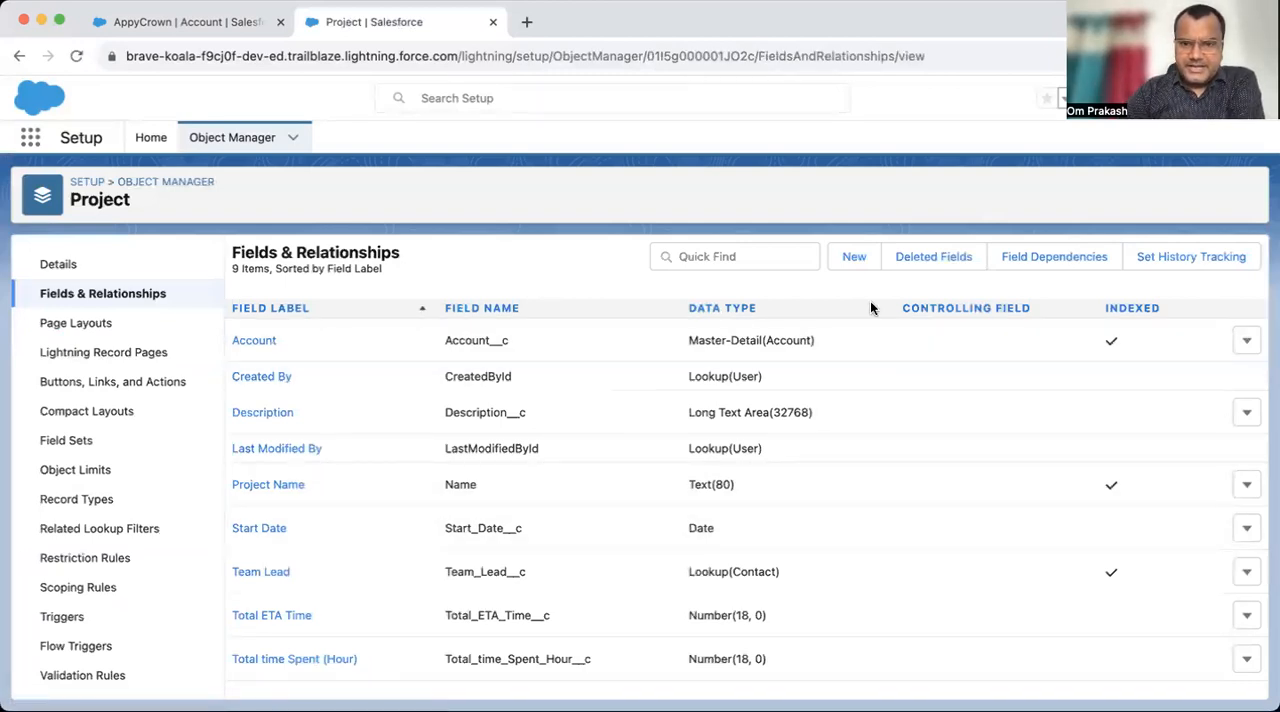
- Start a new custom field on the Project object with the Picklist data type
left_click(854, 258)
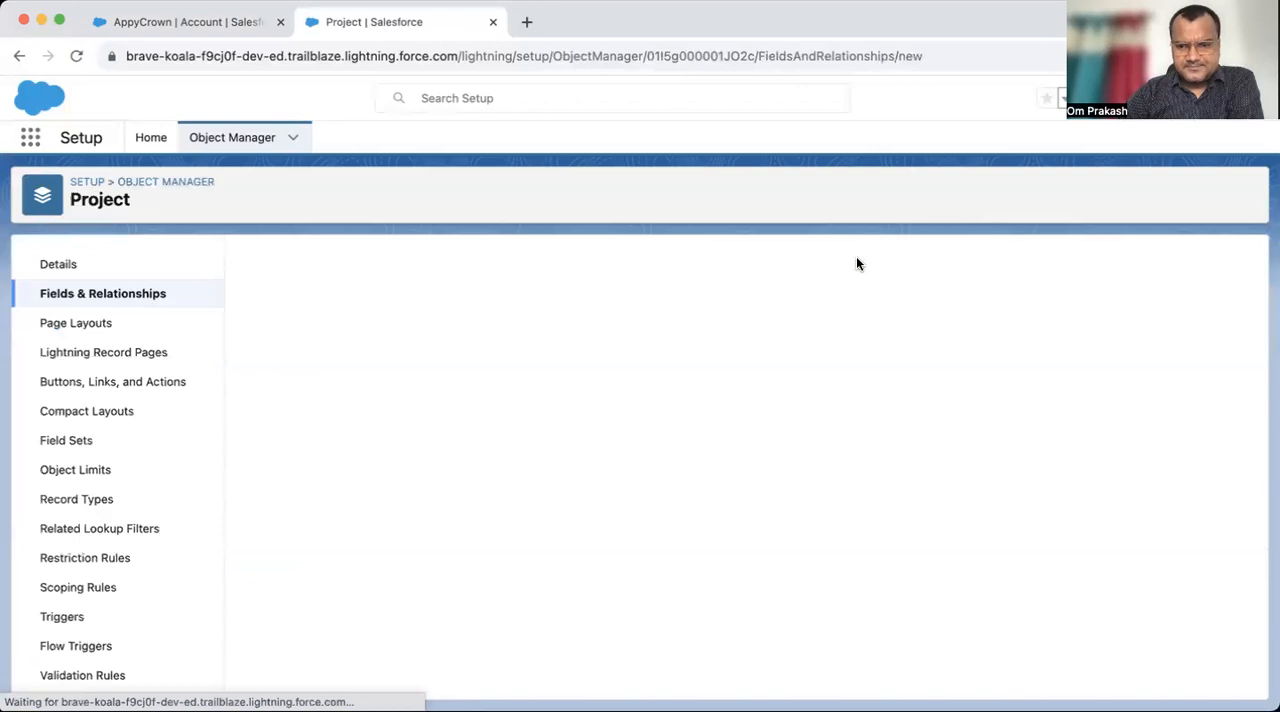
scroll(526, 518, "down", 10)
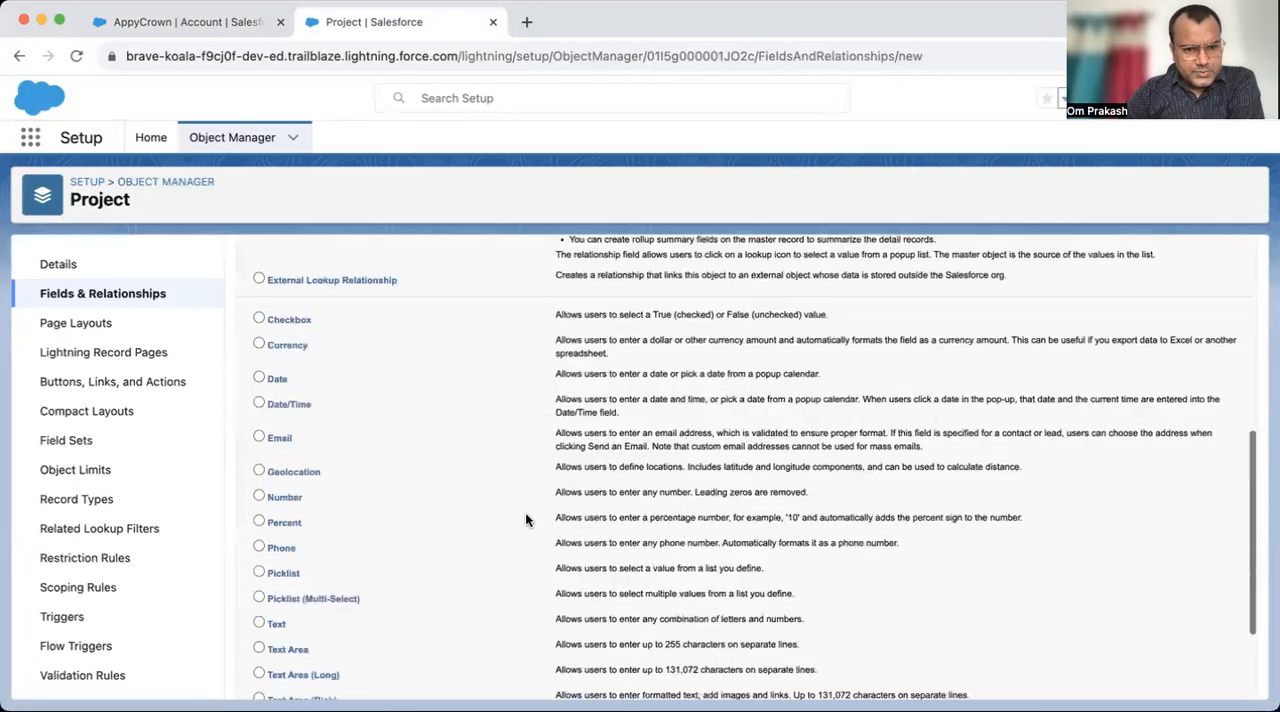
scroll(526, 518, "up", 10)
scroll(525, 512, "down", 4)
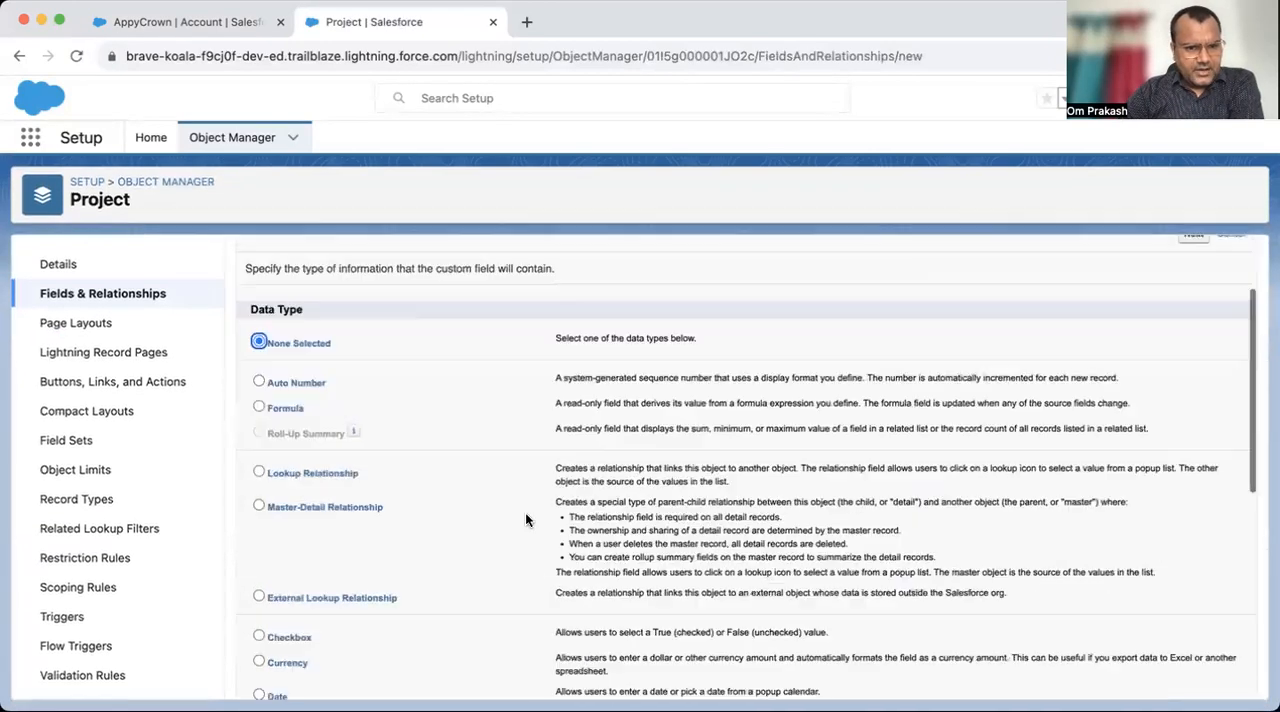
scroll(525, 512, "up", 3)
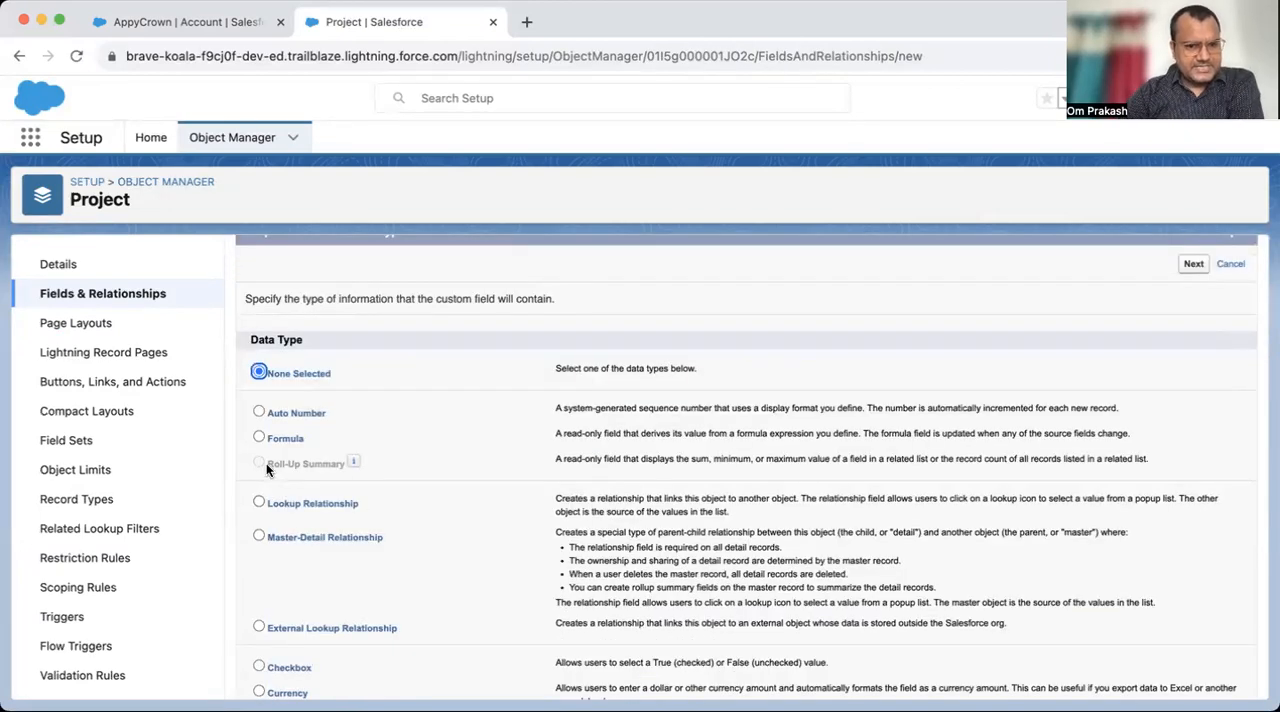
scroll(497, 489, "down", 3)
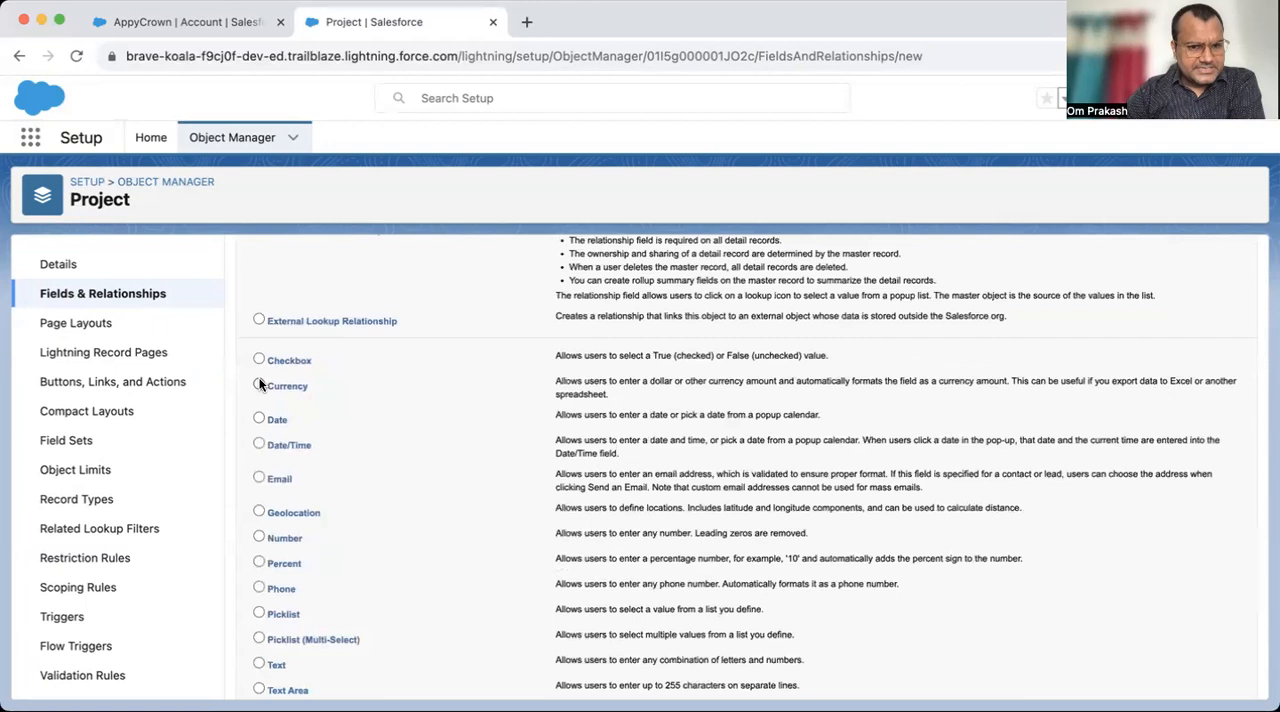
left_click(259, 512)
scroll(390, 597, "down", 3)
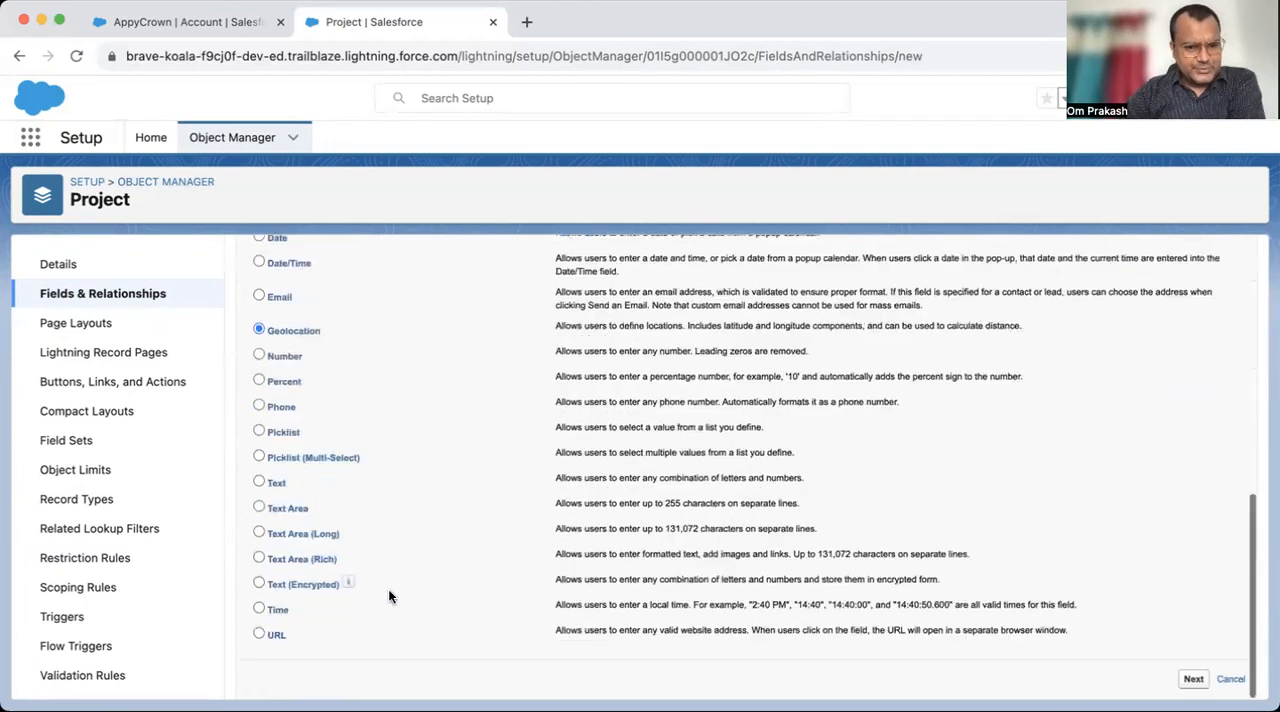
scroll(490, 372, "up", 1)
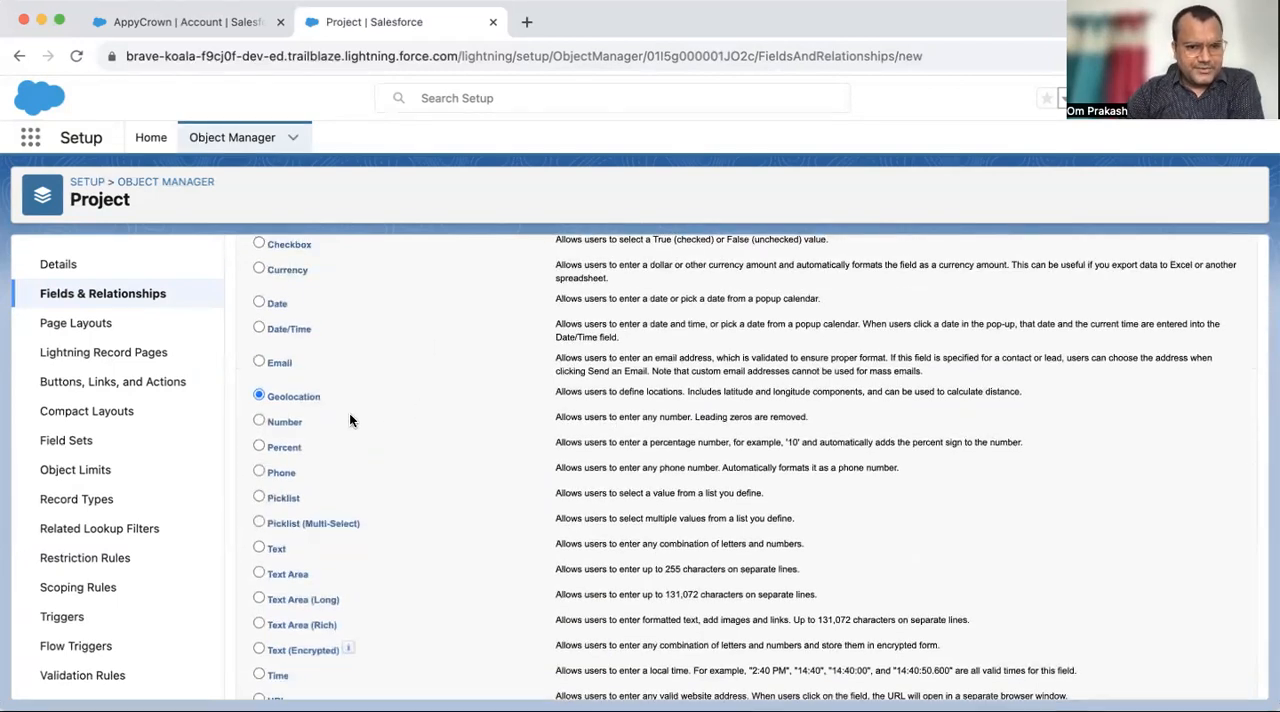
left_click(257, 497)
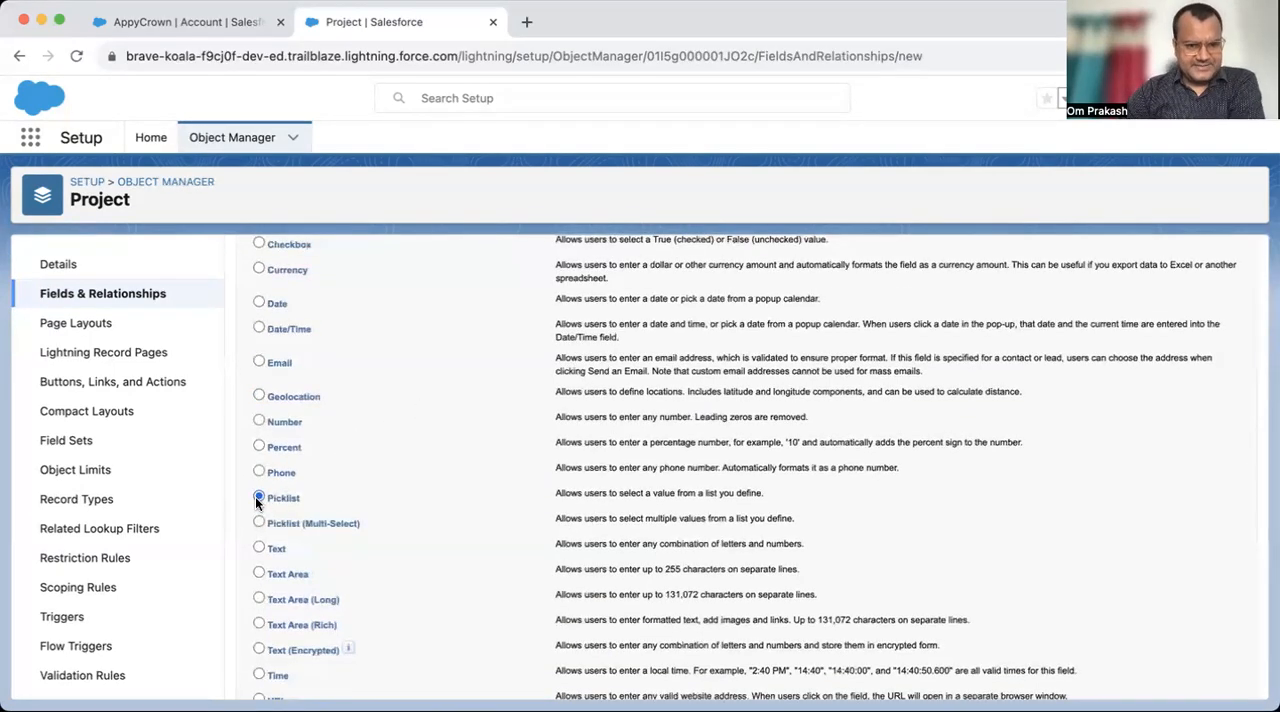
scroll(679, 462, "up", 6)
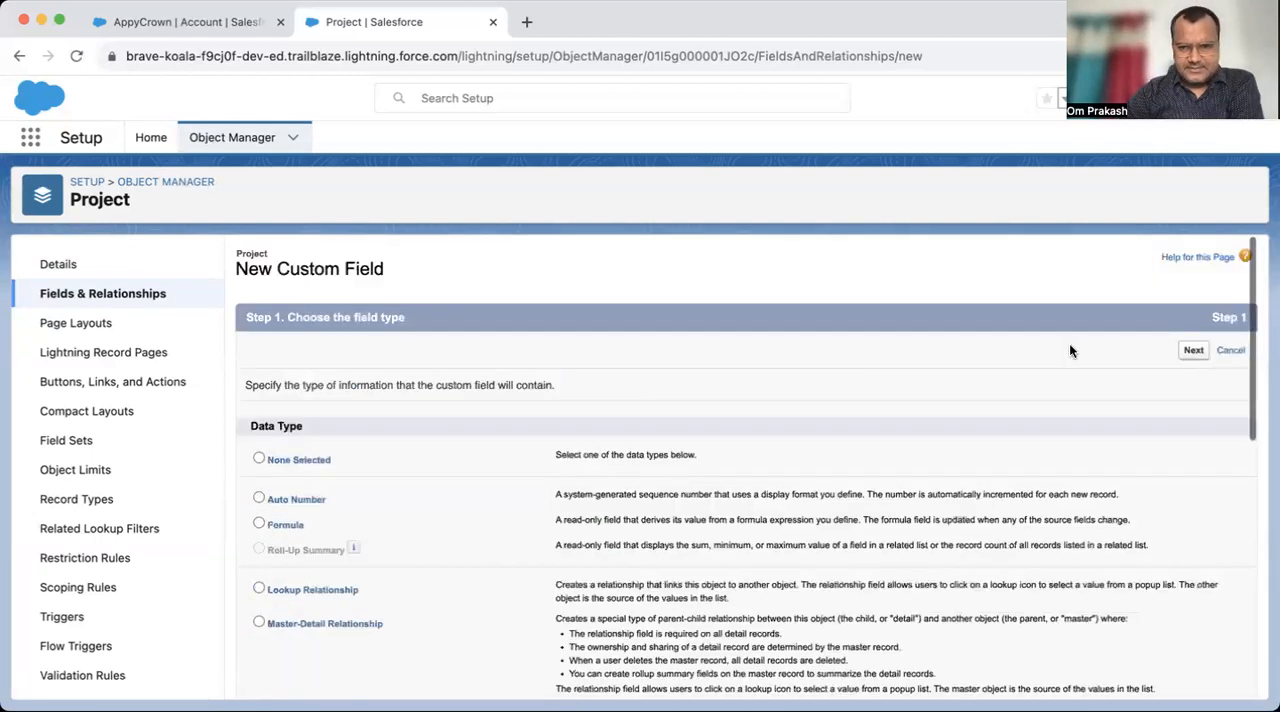
left_click(1196, 355)
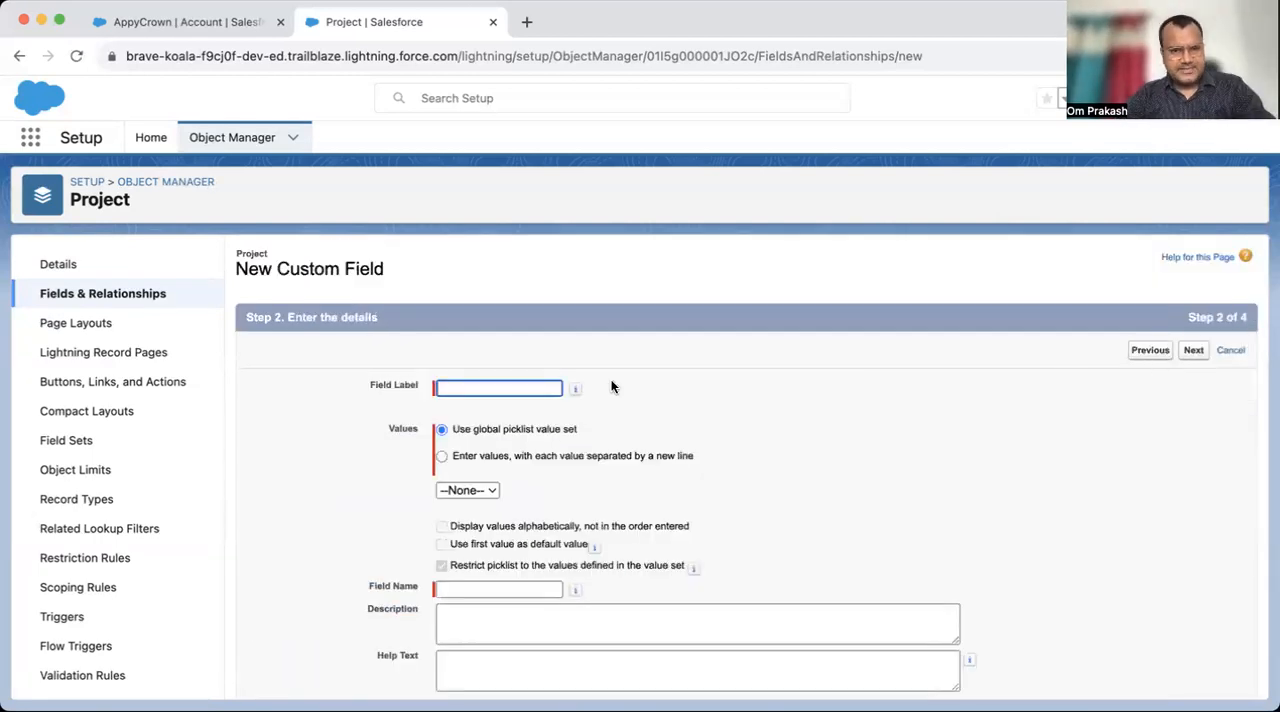
- Label the picklist field Status and enter its own values Pending, In-Progress, Completed and Deployed, continuing to field-level security
type("Status")
key("Tab")
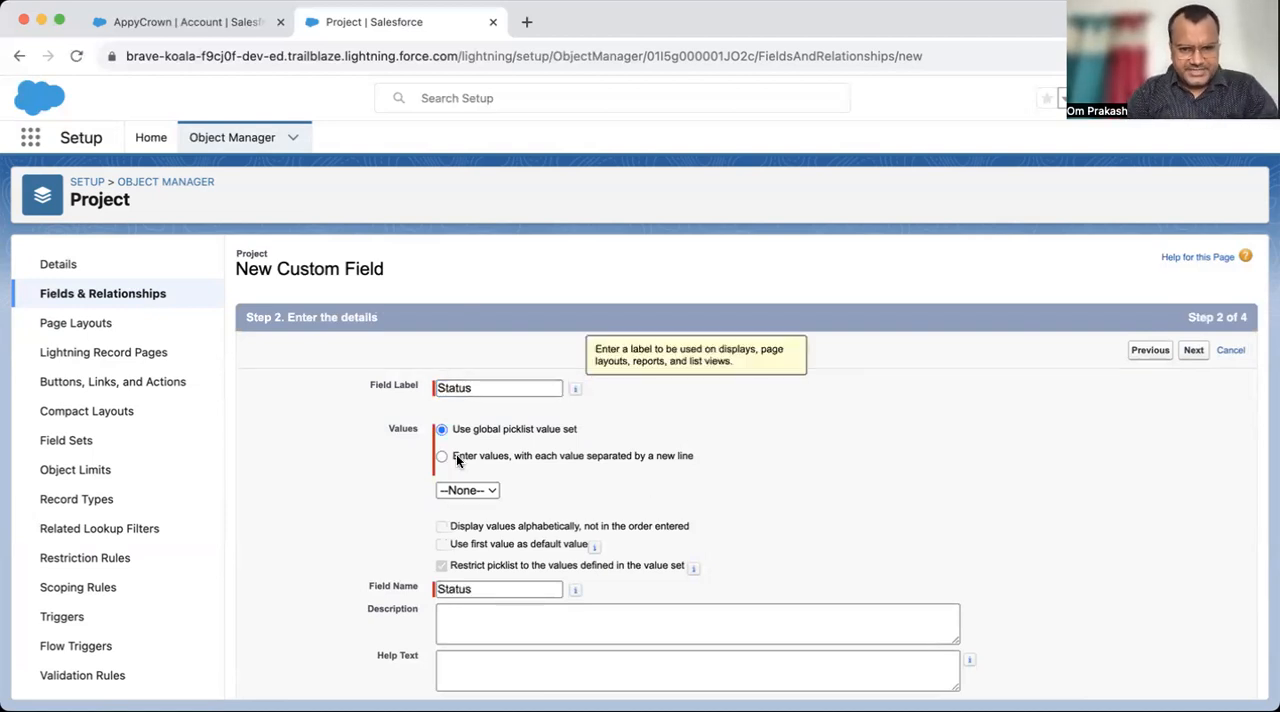
left_click(456, 455)
left_click(503, 527)
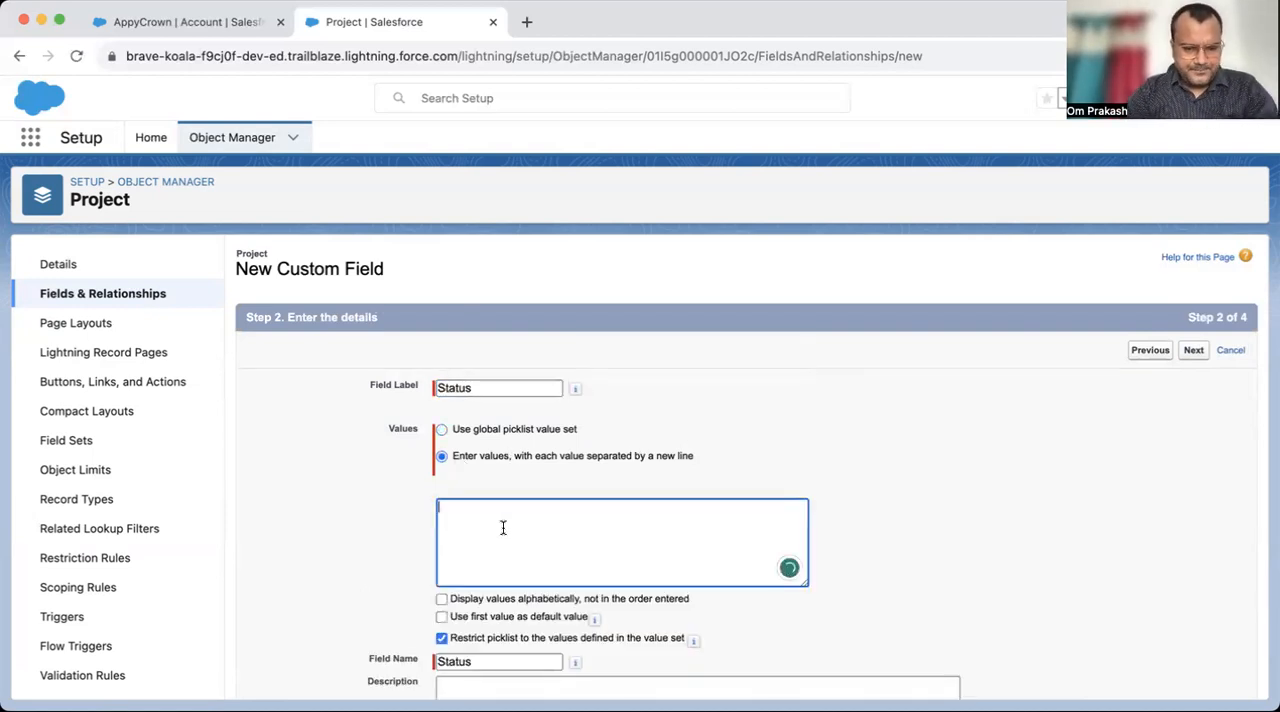
type("As")
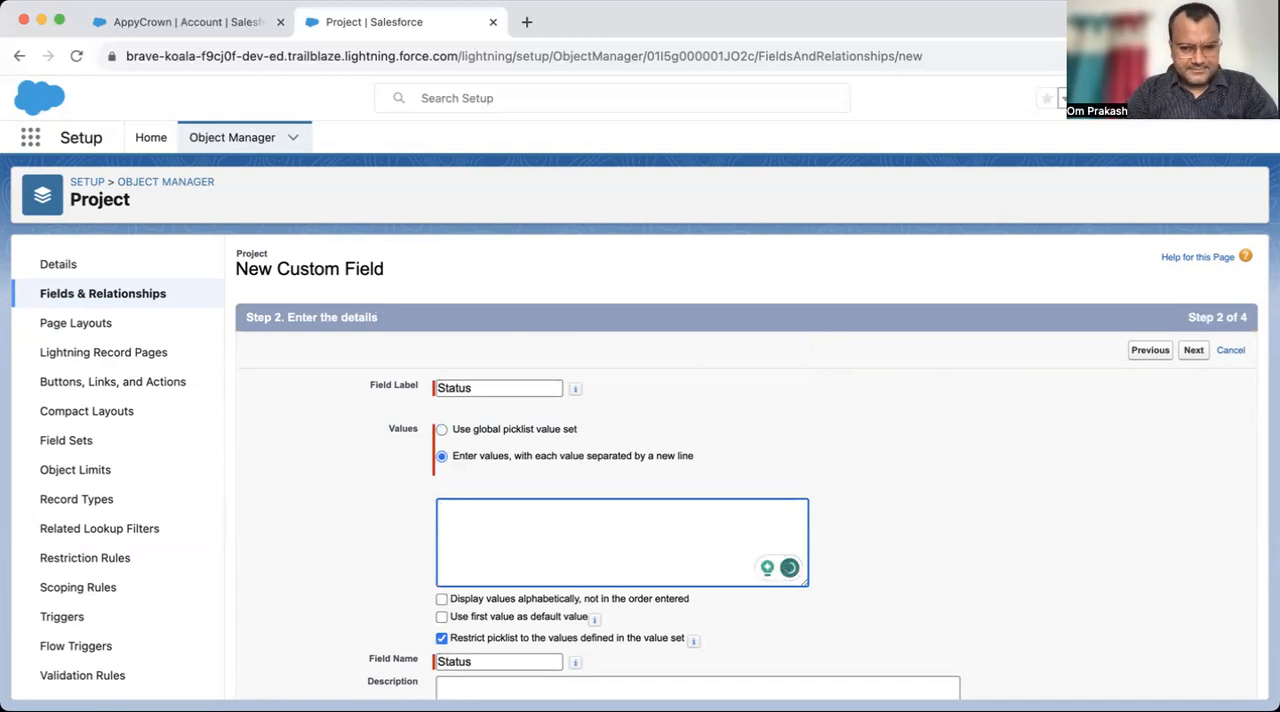
type("nding")
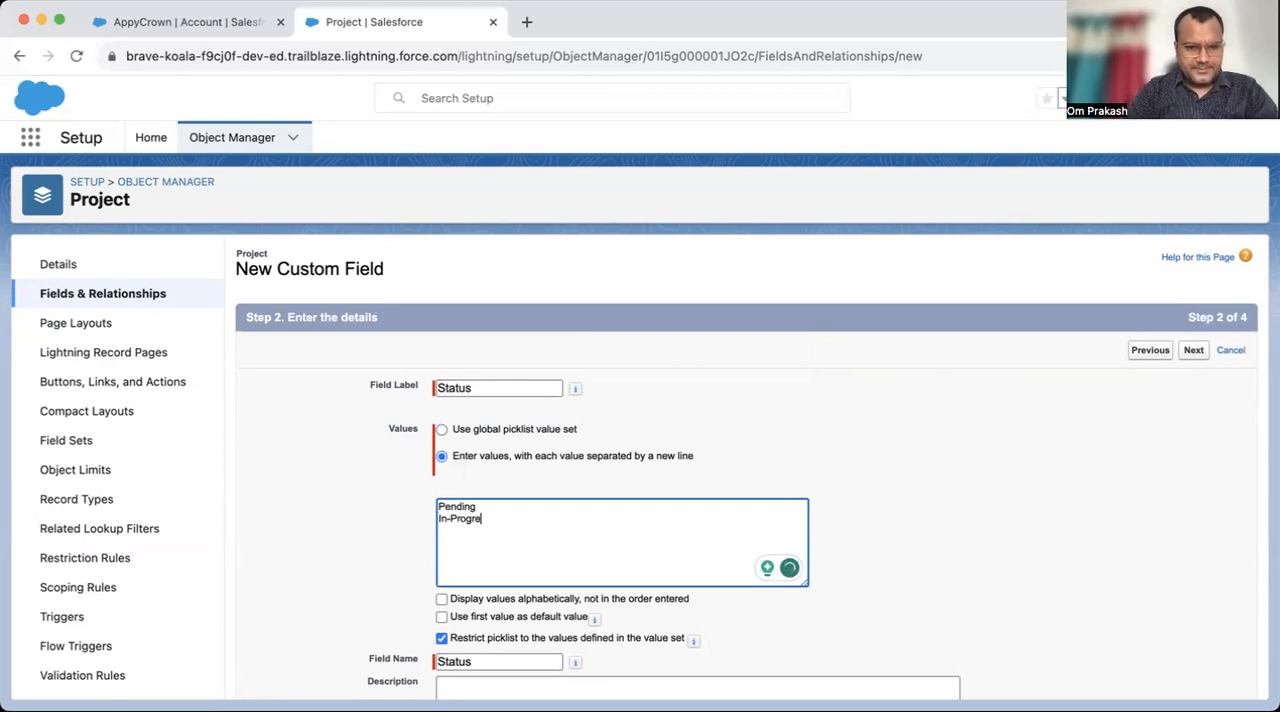
type("pleted ")
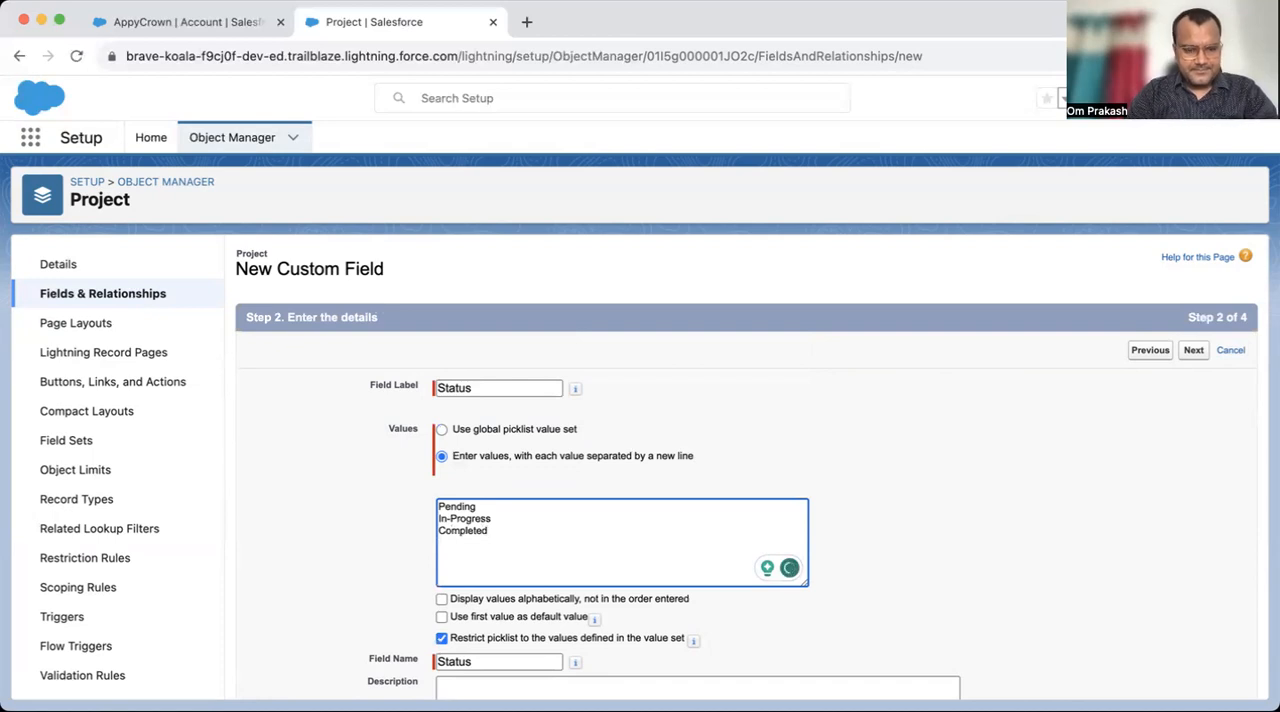
type("Deployed")
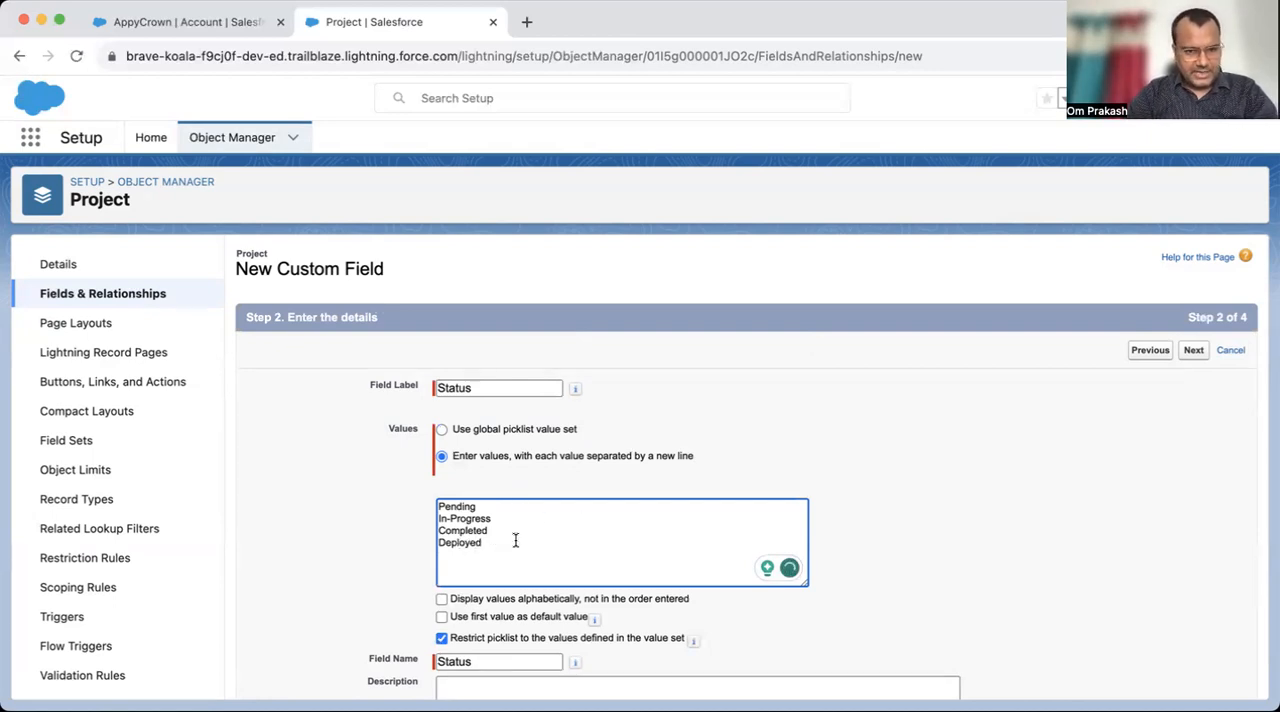
left_click_drag(514, 540, 401, 480)
scroll(646, 464, "down", 5)
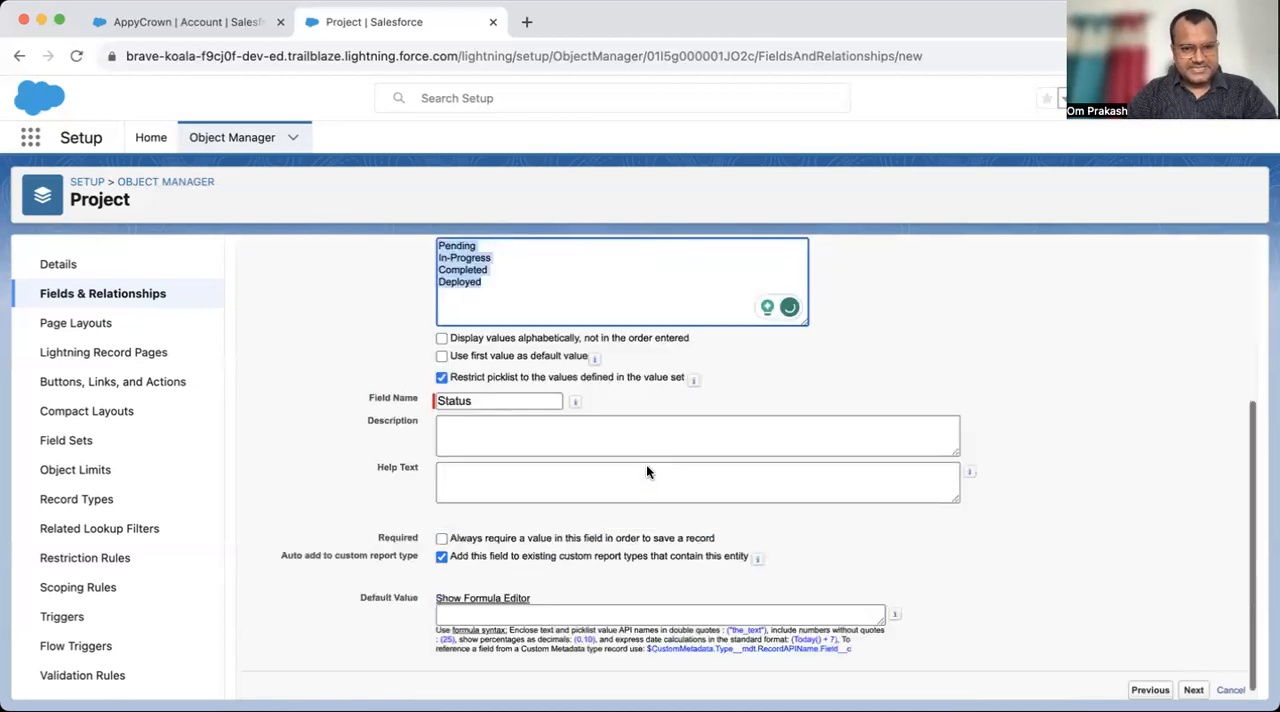
scroll(1224, 327, "up", 5)
left_click(1194, 351)
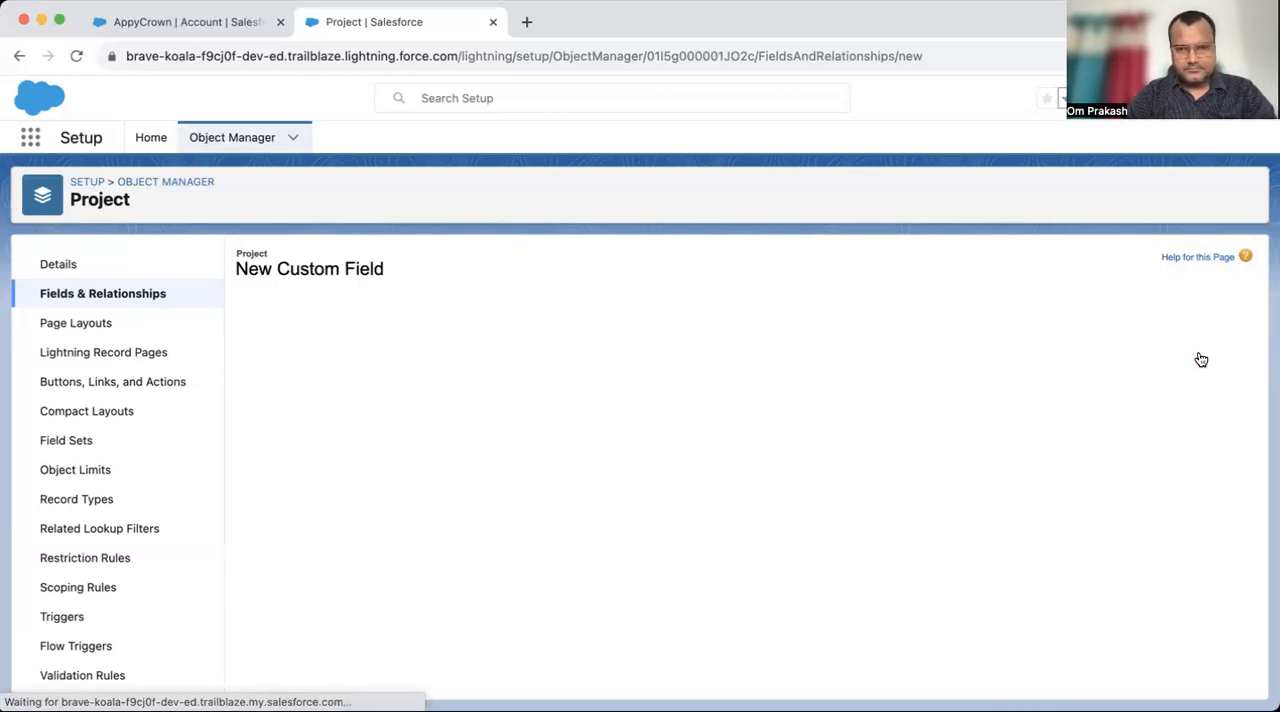
- Make the Status field visible to all profiles and save the new field
left_click(919, 504)
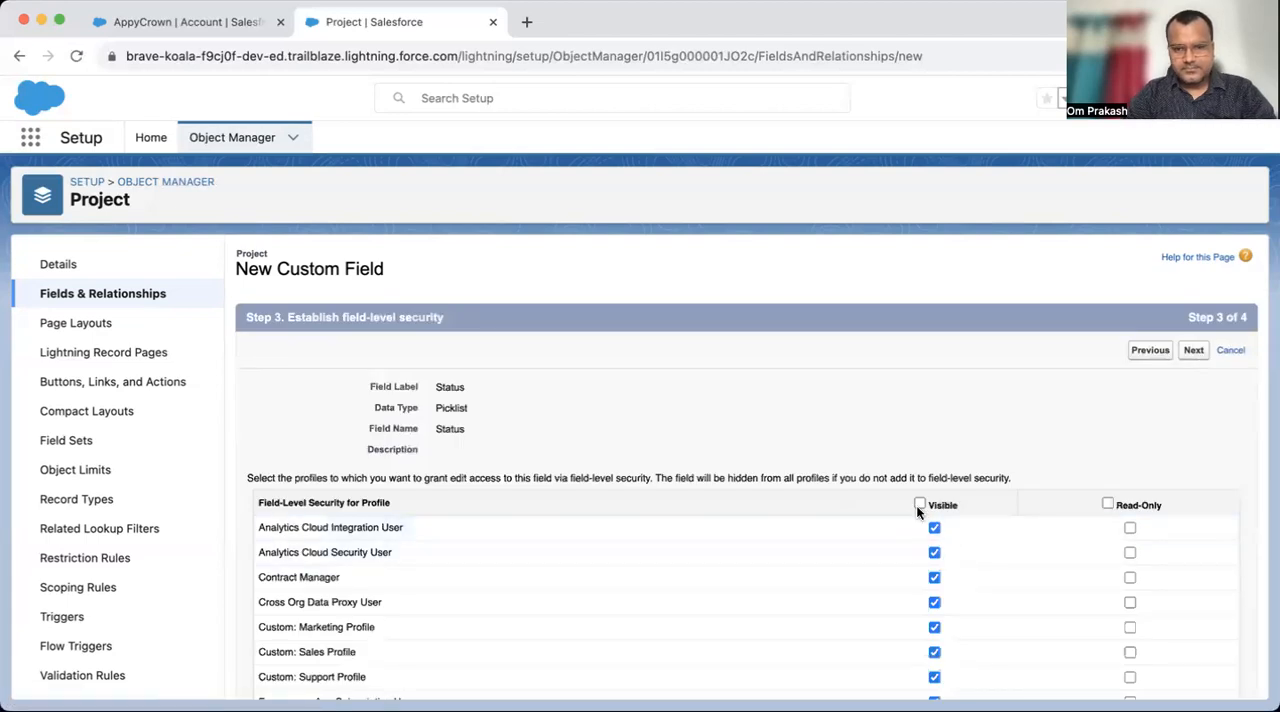
left_click(1192, 352)
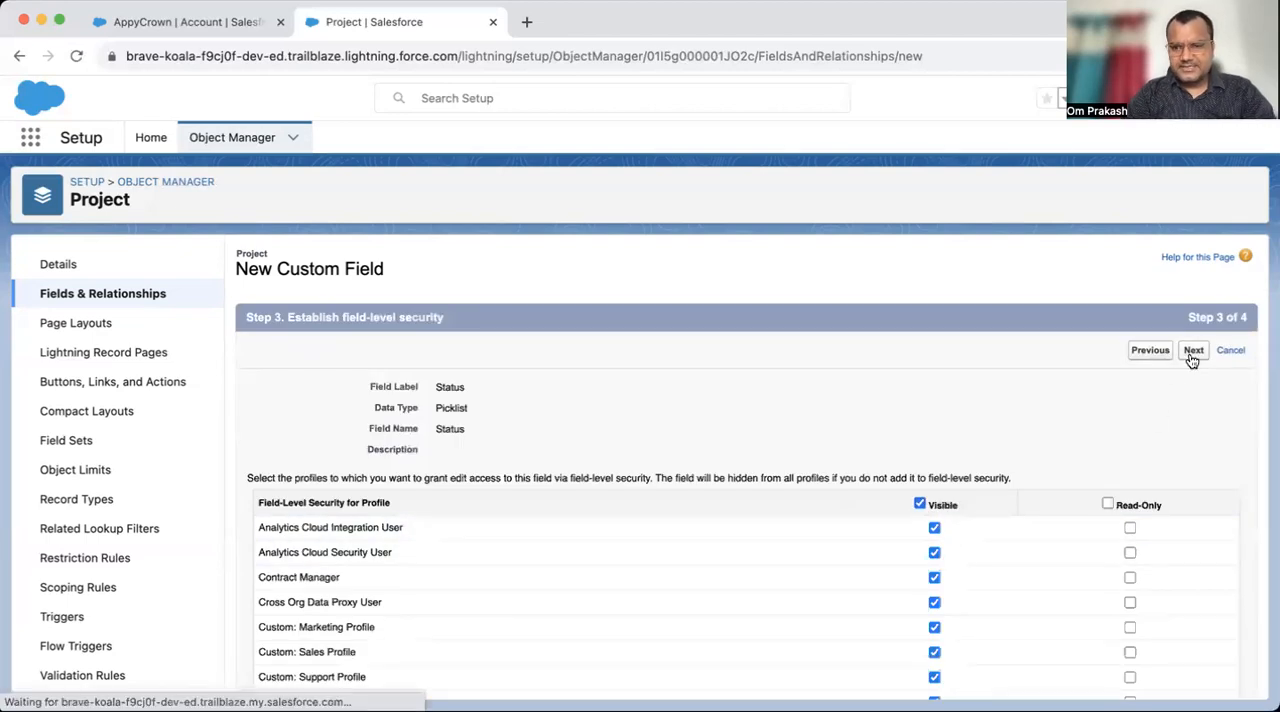
left_click(1190, 352)
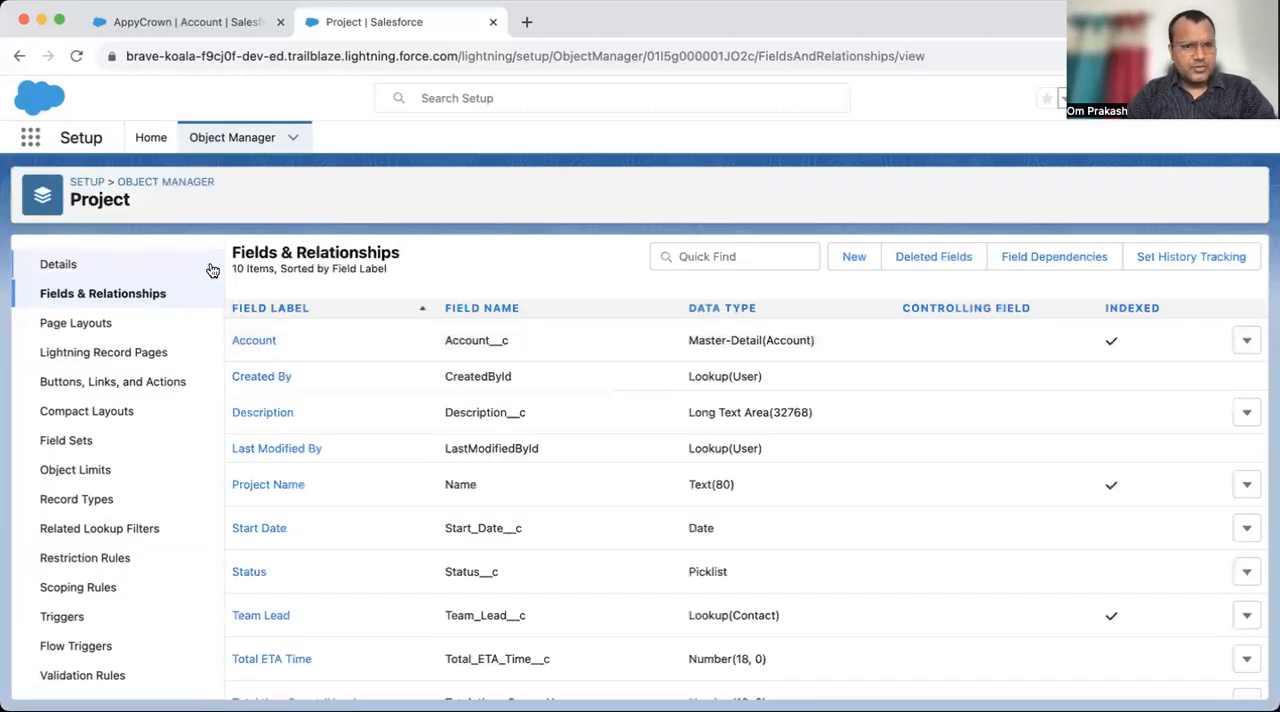
- Return to the Sales app, go to the Projects list and open a blank New Project form
left_click(222, 30)
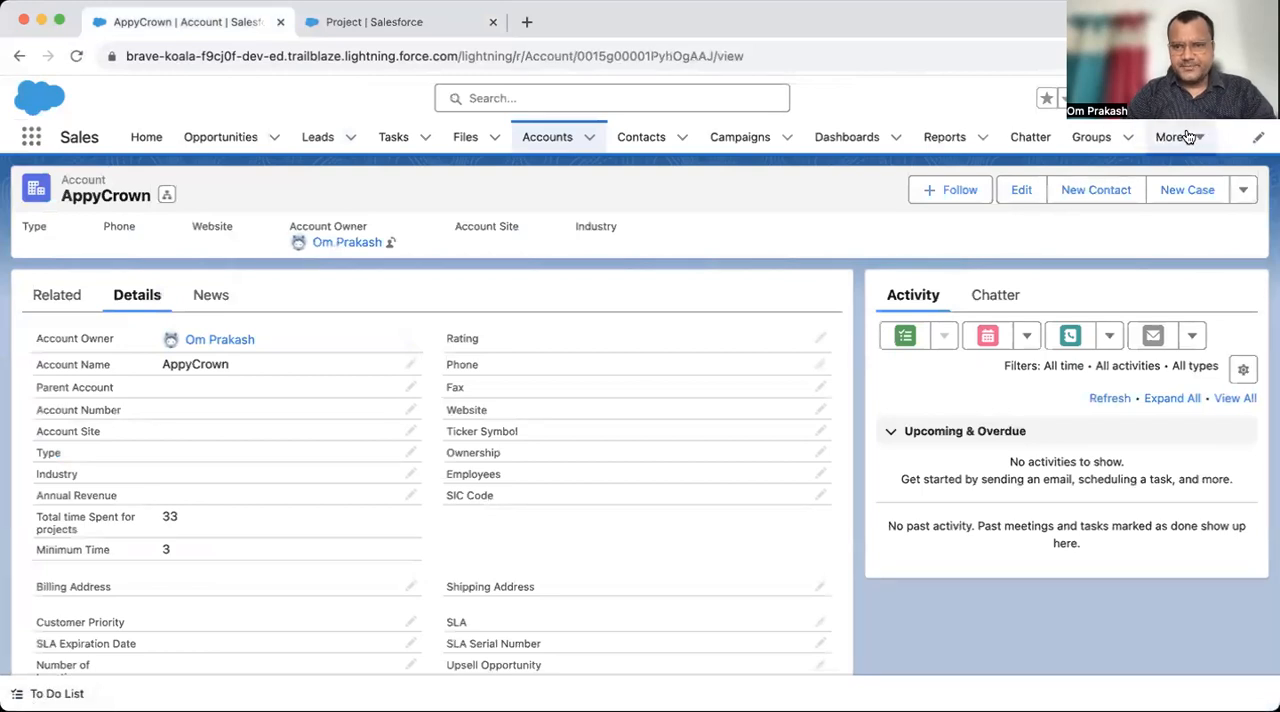
left_click(1192, 137)
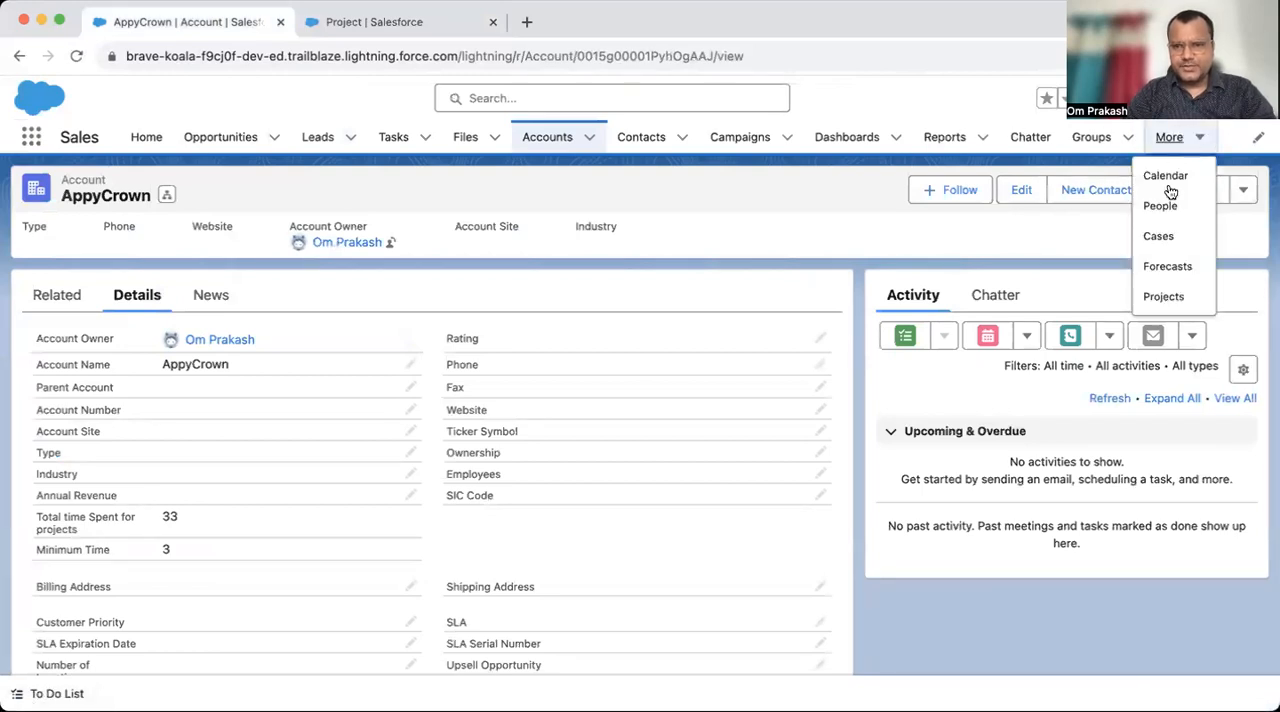
left_click(1176, 300)
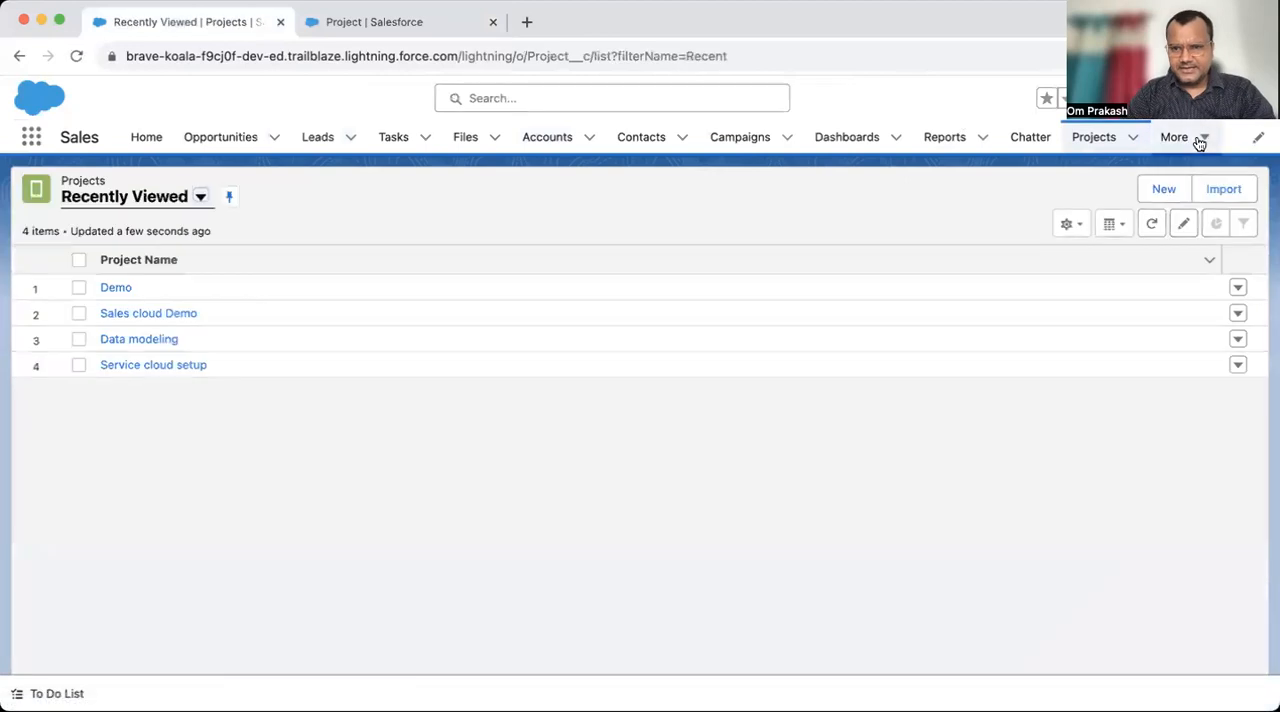
left_click(1200, 137)
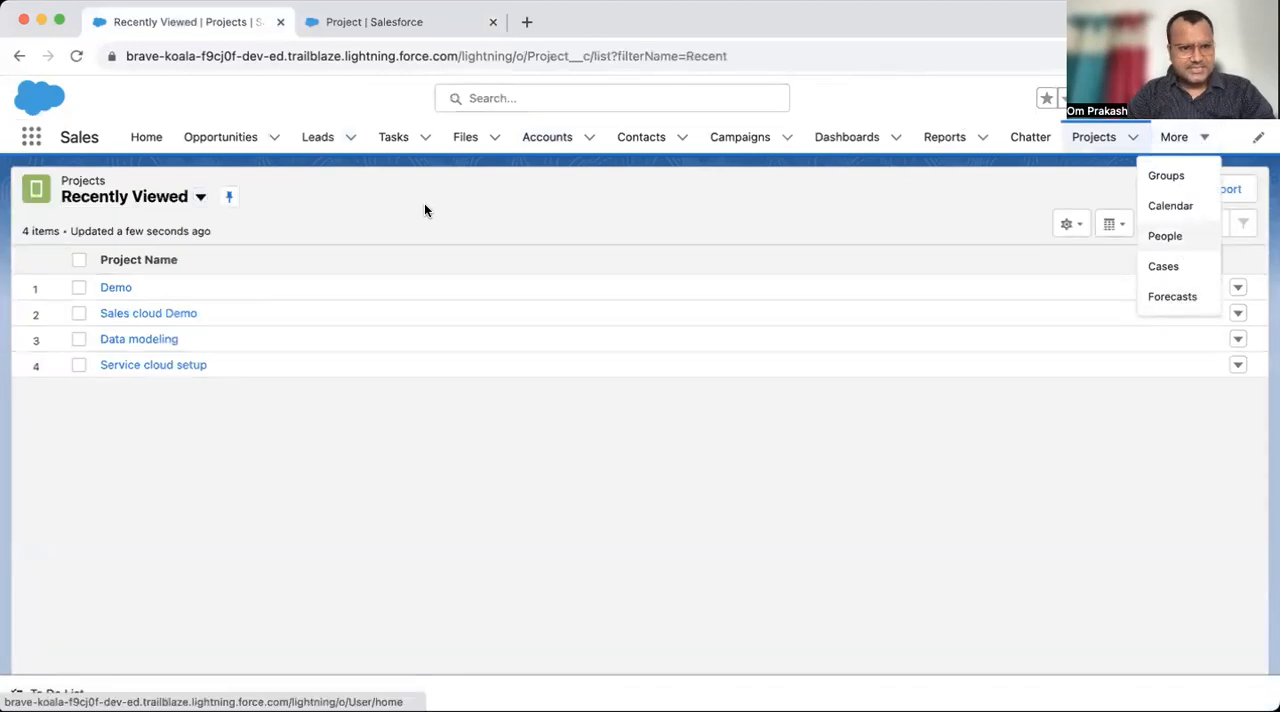
left_click(1163, 188)
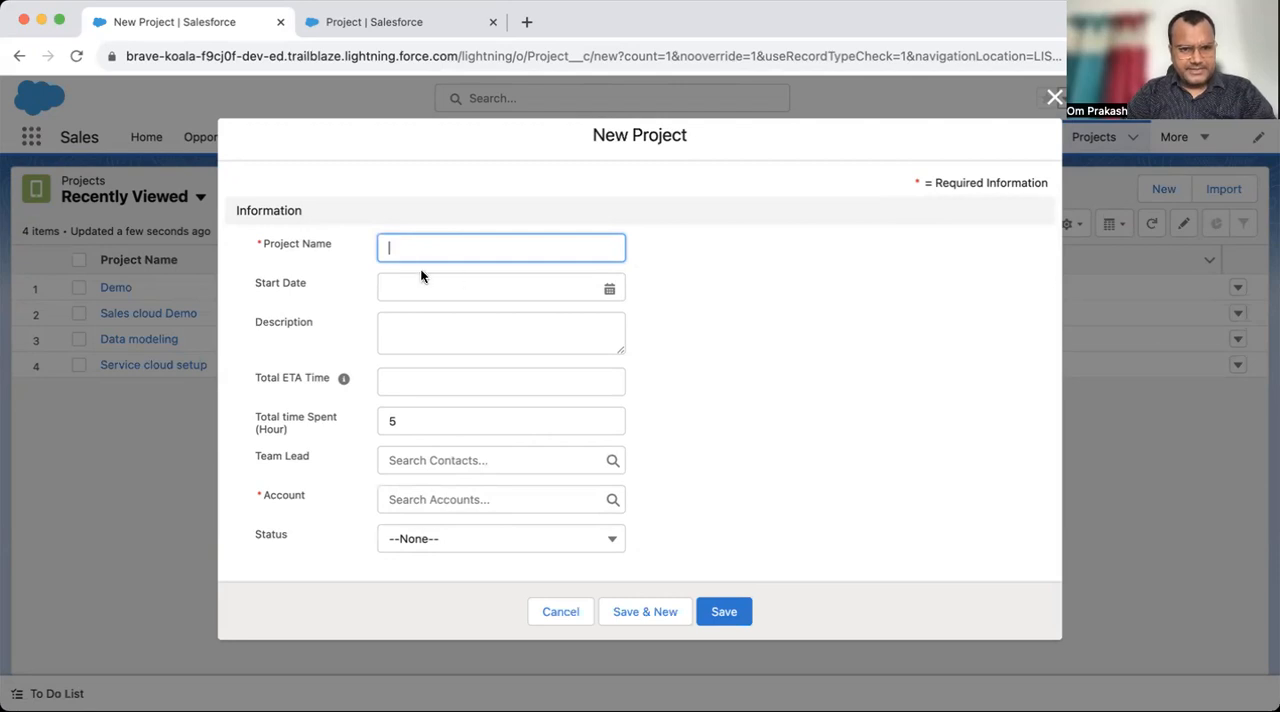
- Try the In-Progress and Pending values in the Status picklist of the new project form, and discard the form
left_click(491, 551)
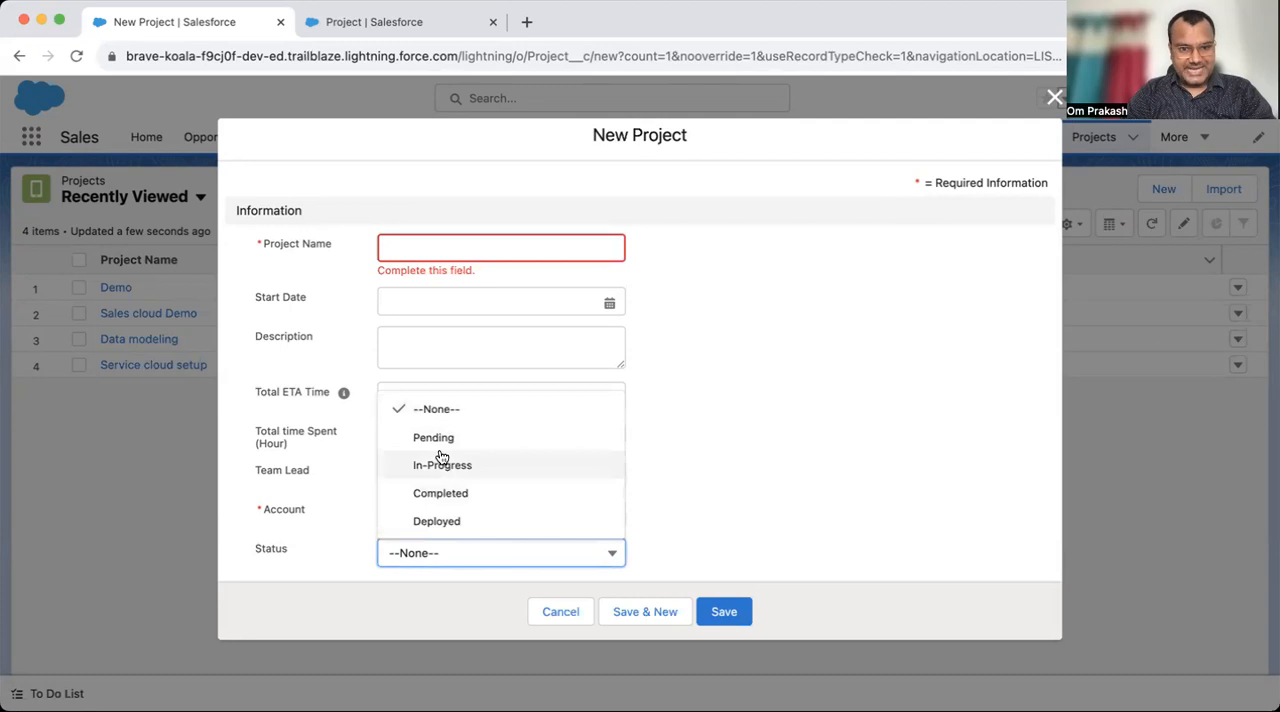
left_click(462, 466)
left_click(447, 577)
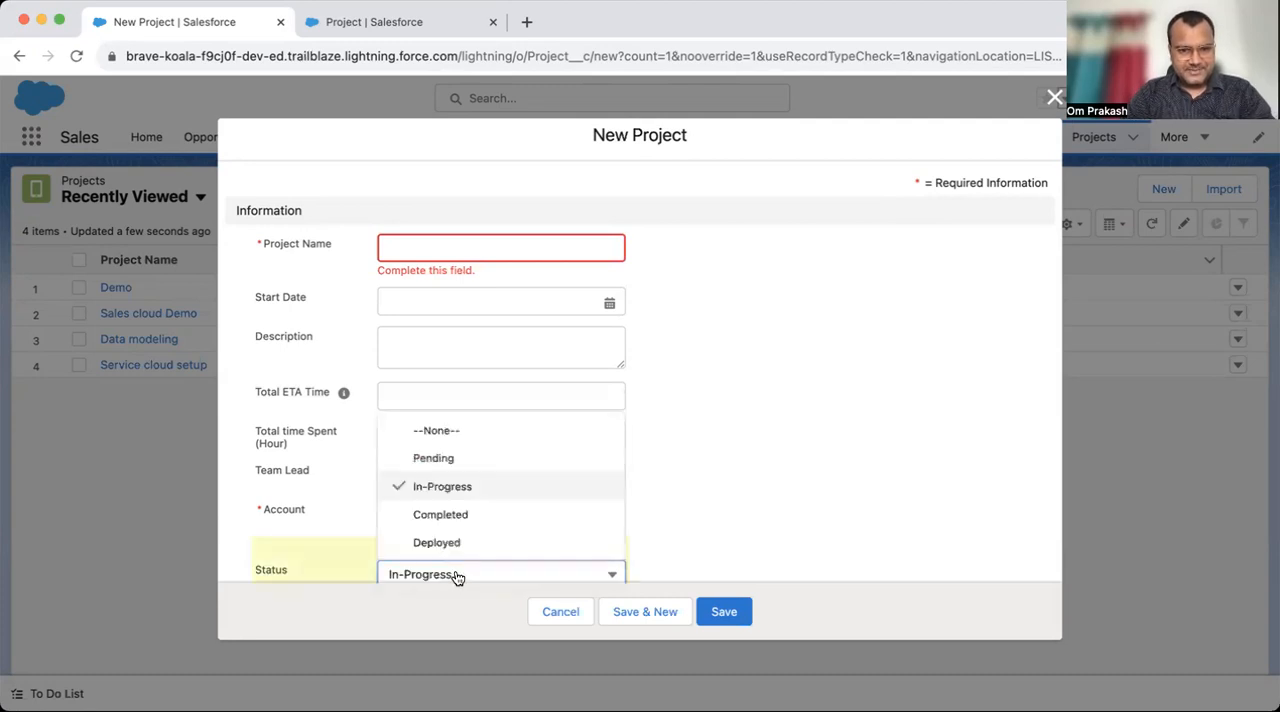
left_click(452, 462)
left_click(556, 614)
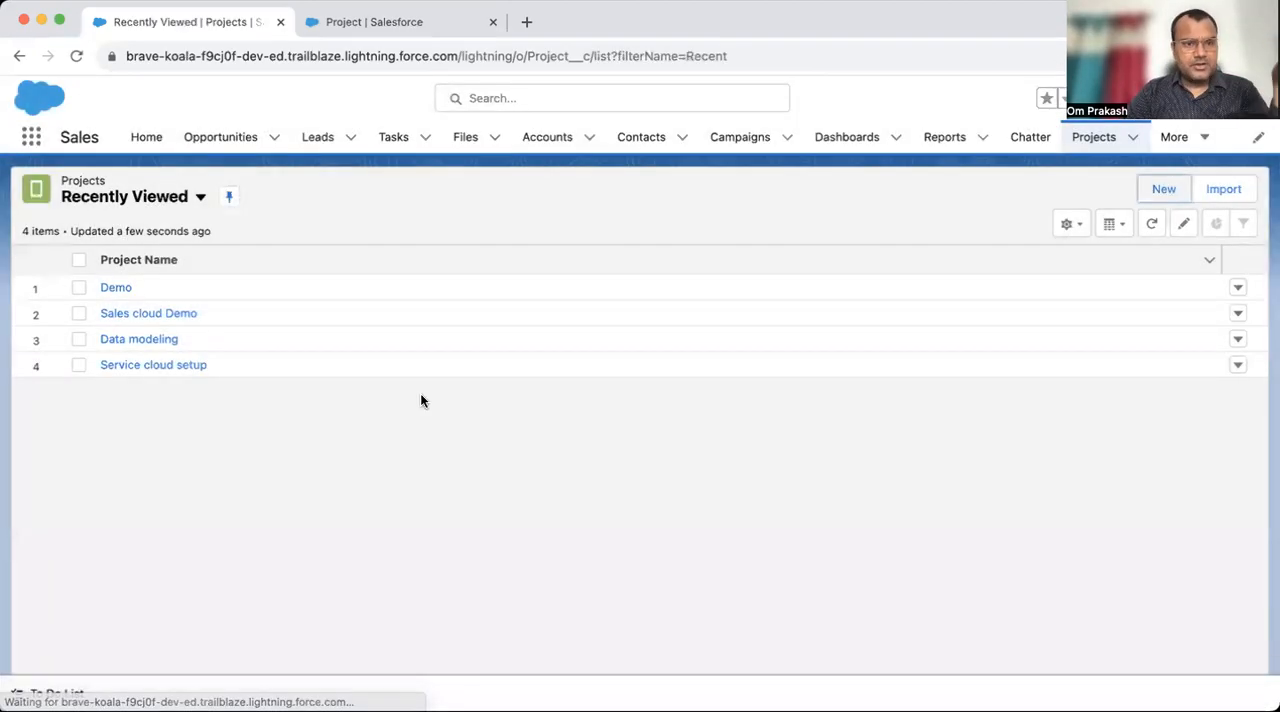
- Open the Demo project record, set its Status to Pending and save the record
left_click(116, 288)
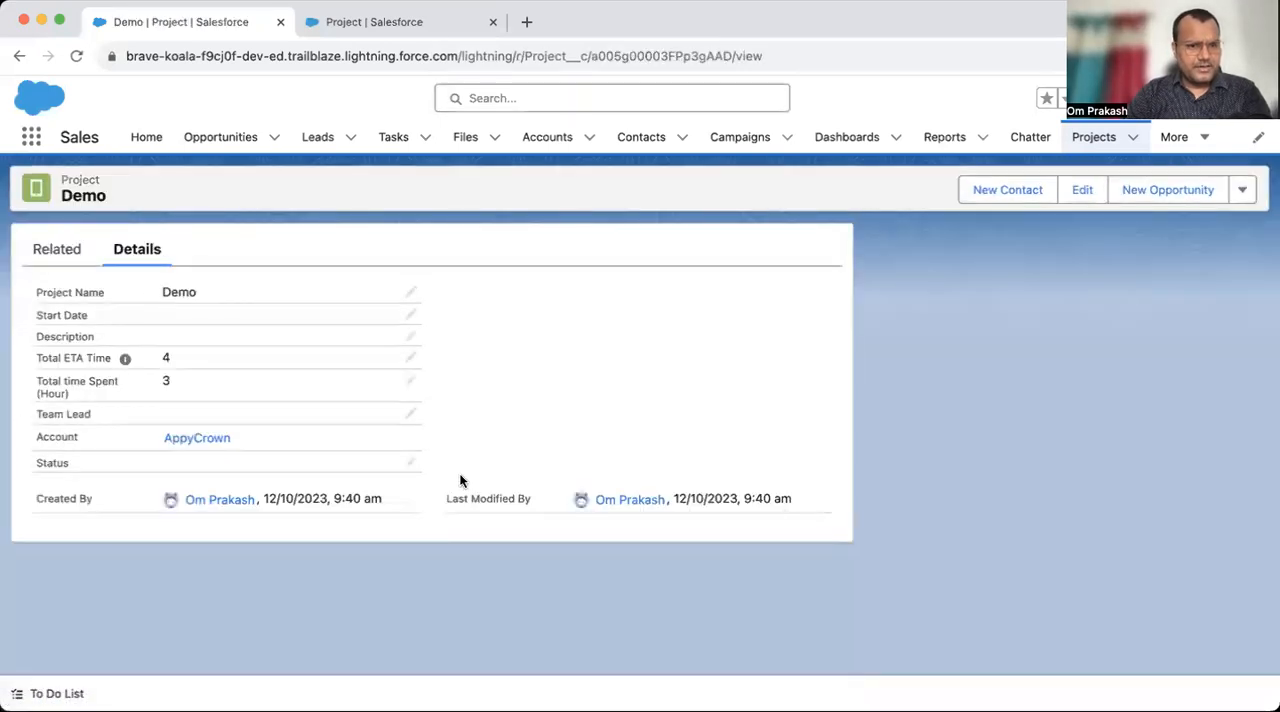
left_click(417, 466)
left_click(262, 538)
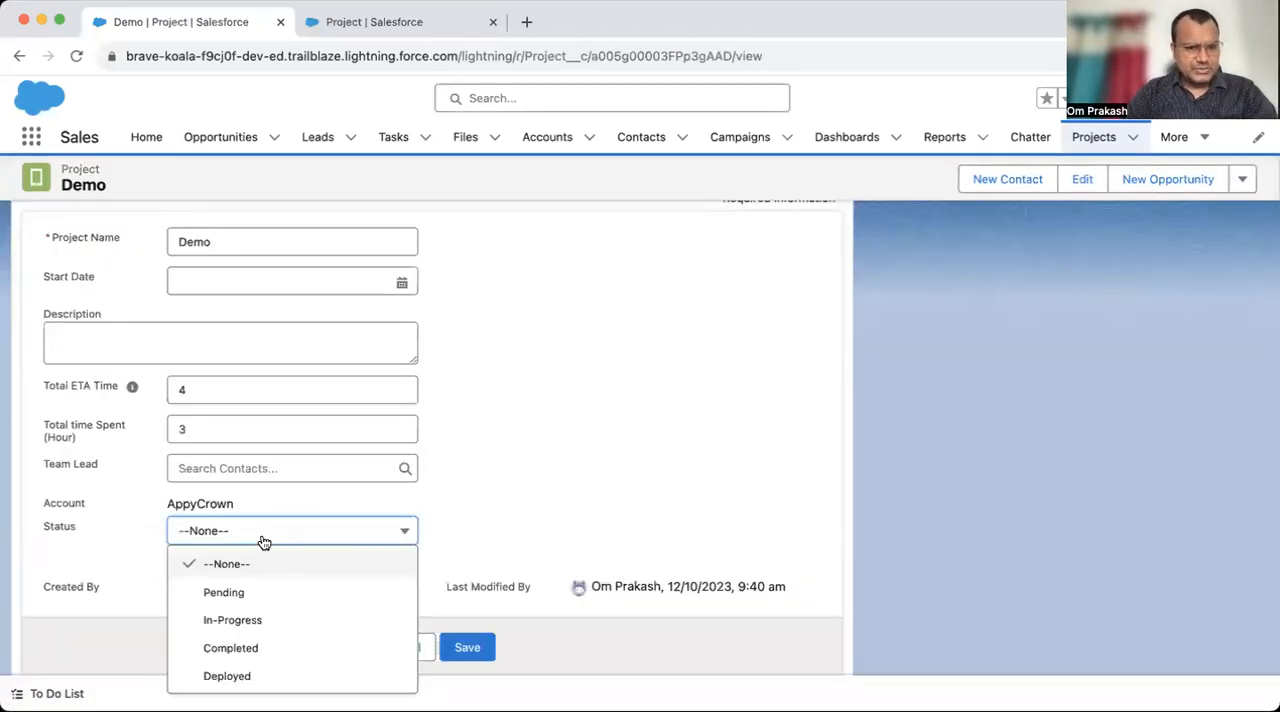
left_click(237, 597)
left_click(452, 640)
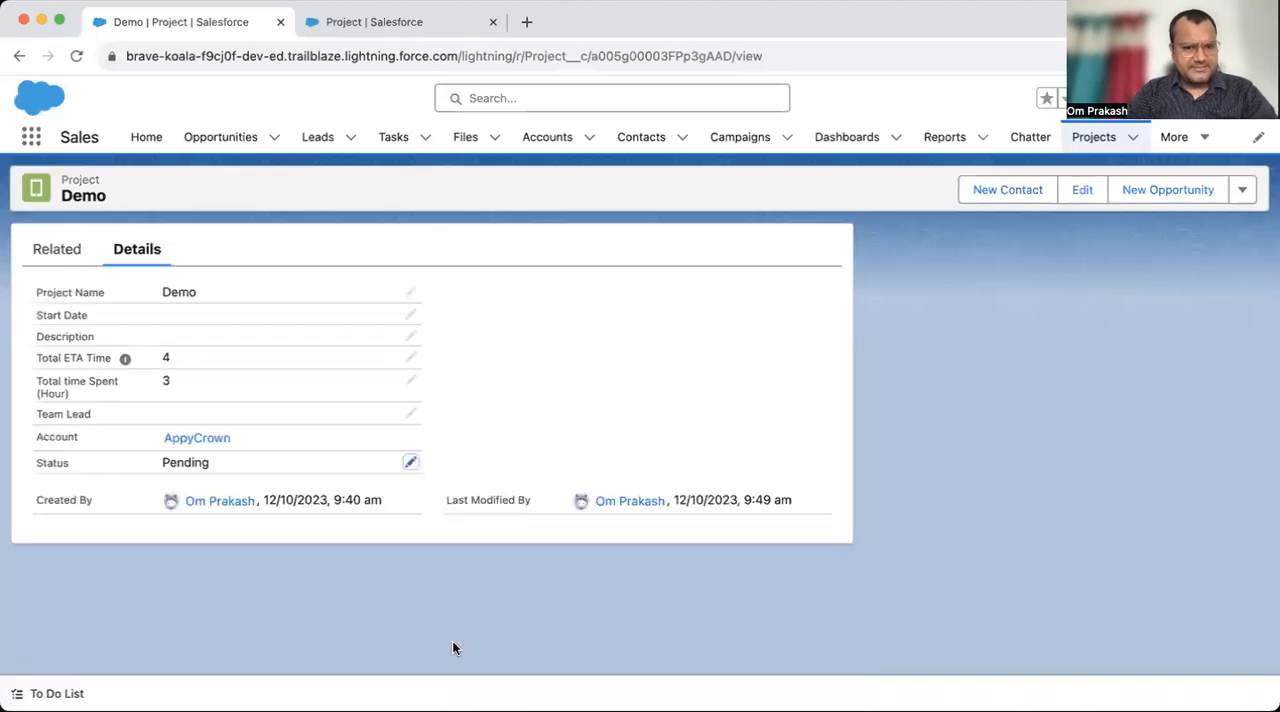
- Set the Demo project's Status to In-Progress and save the record
left_click(411, 462)
left_click(287, 504)
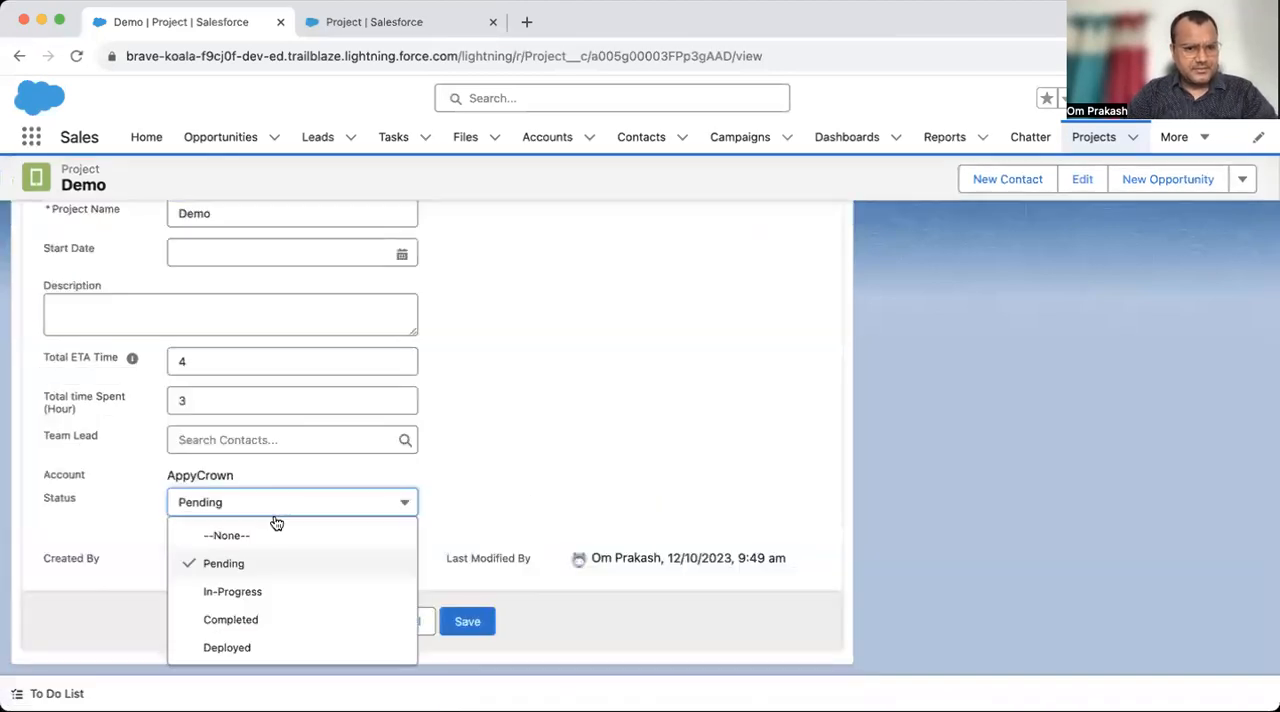
left_click(234, 591)
left_click(466, 641)
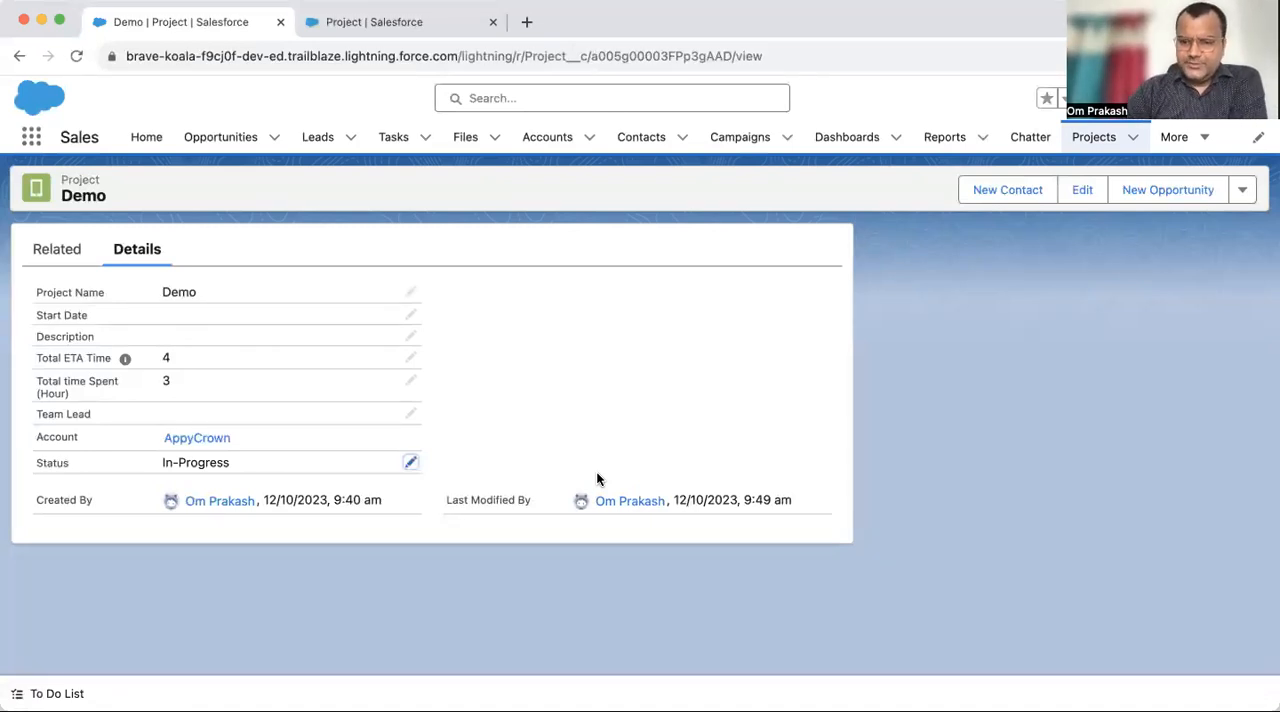
- Try the Status values Completed, In-Progress and Pending on the Demo project, and cancel the edit
left_click(410, 462)
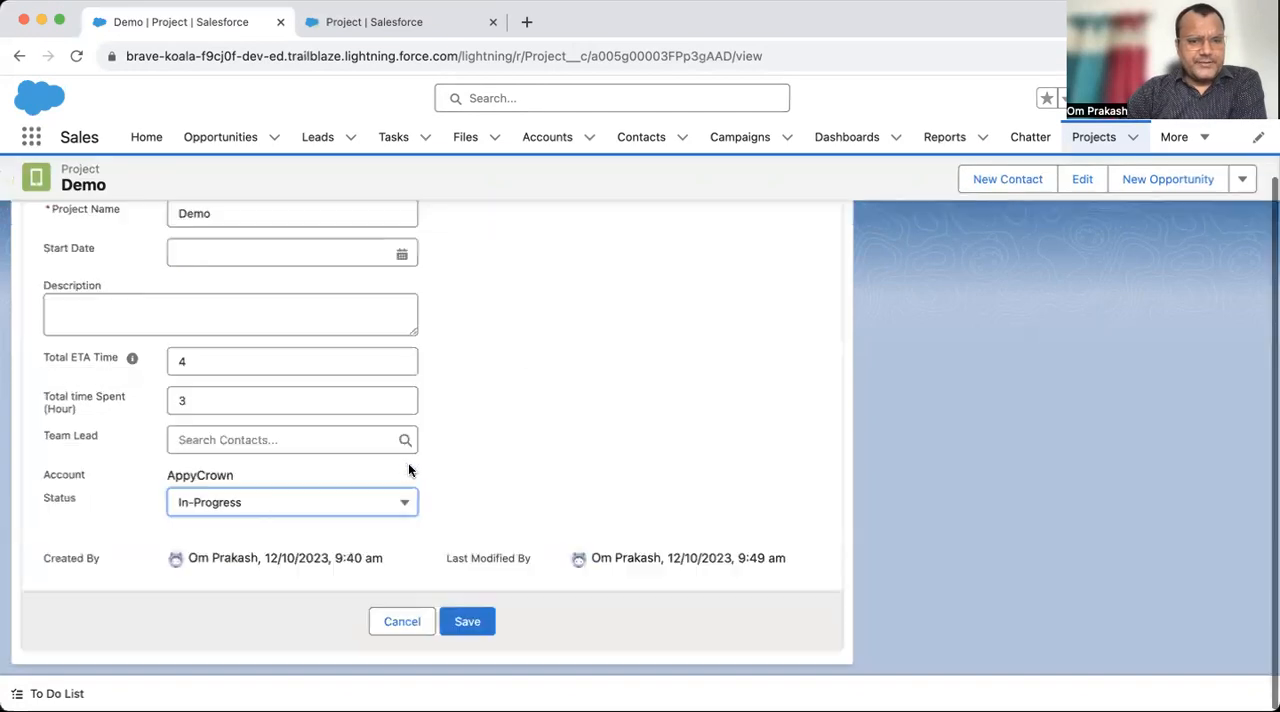
left_click(329, 502)
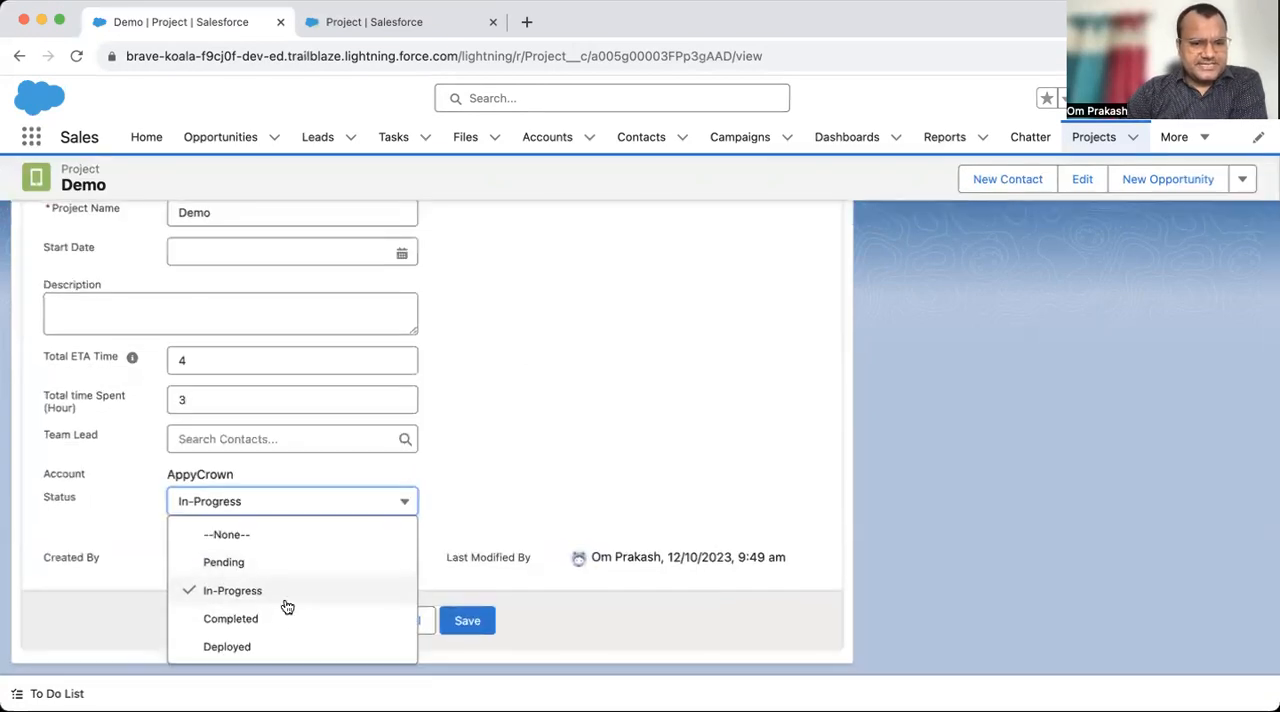
left_click(229, 616)
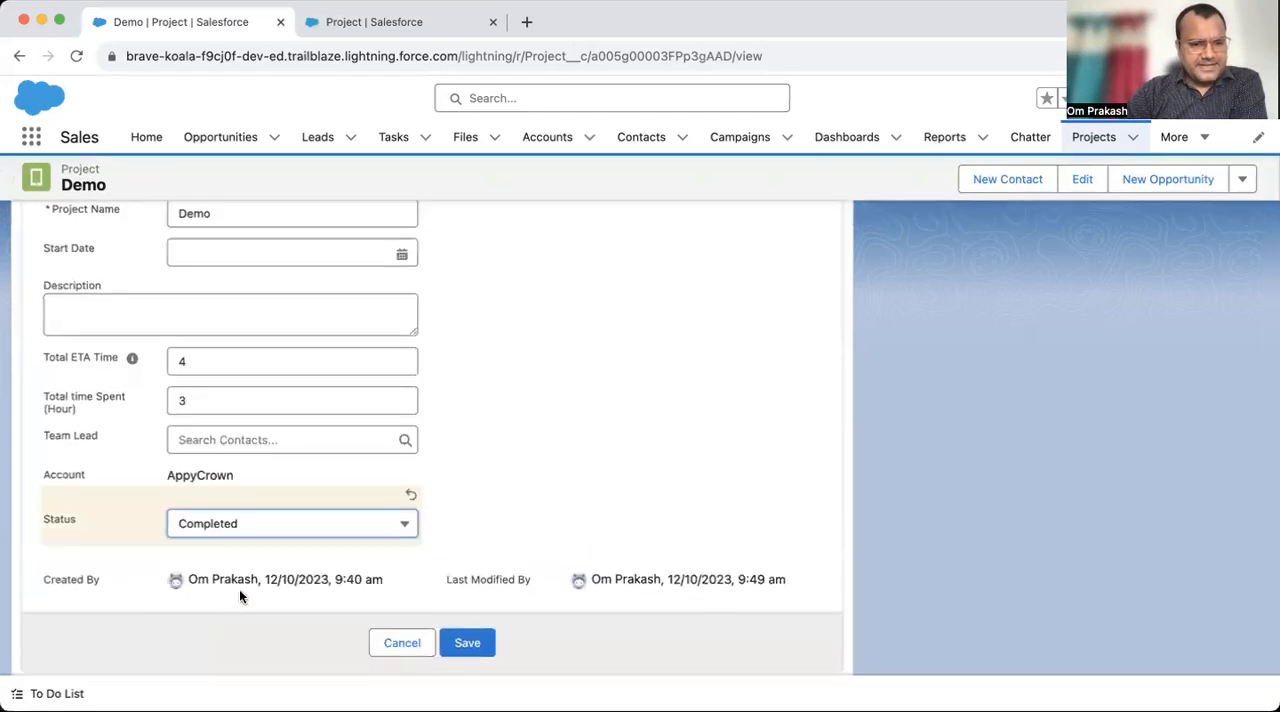
left_click(266, 540)
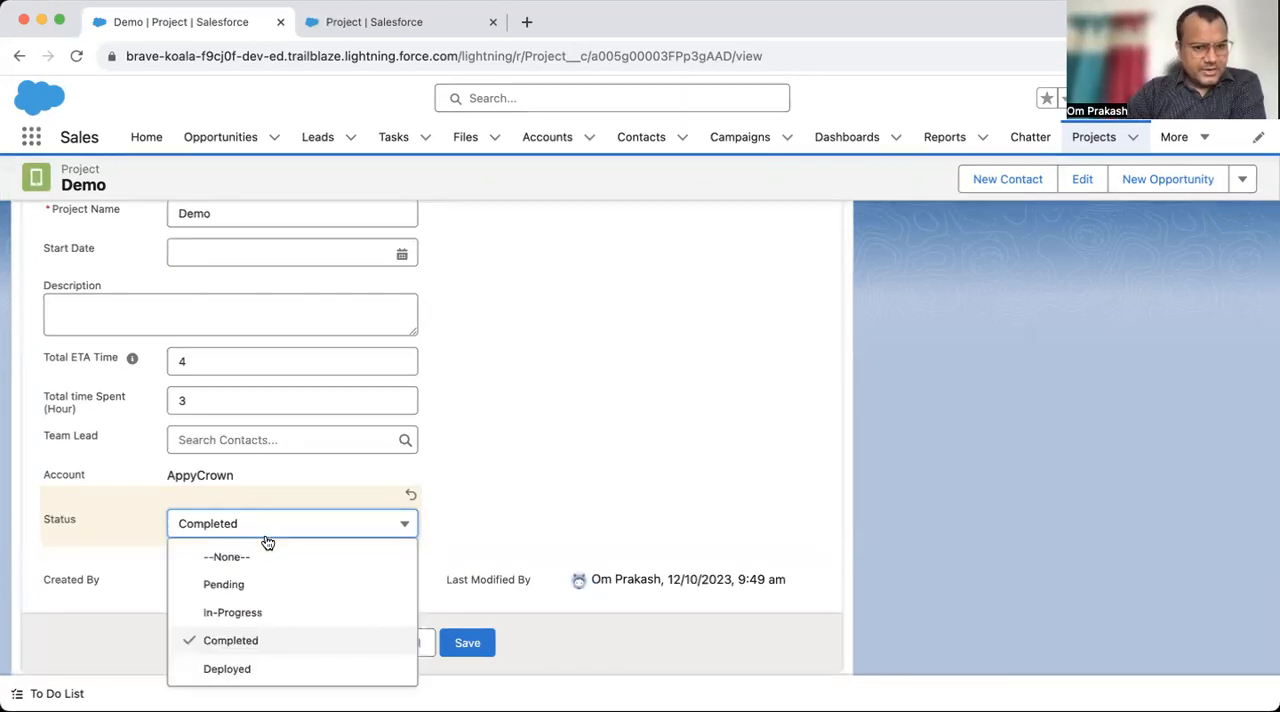
left_click(262, 612)
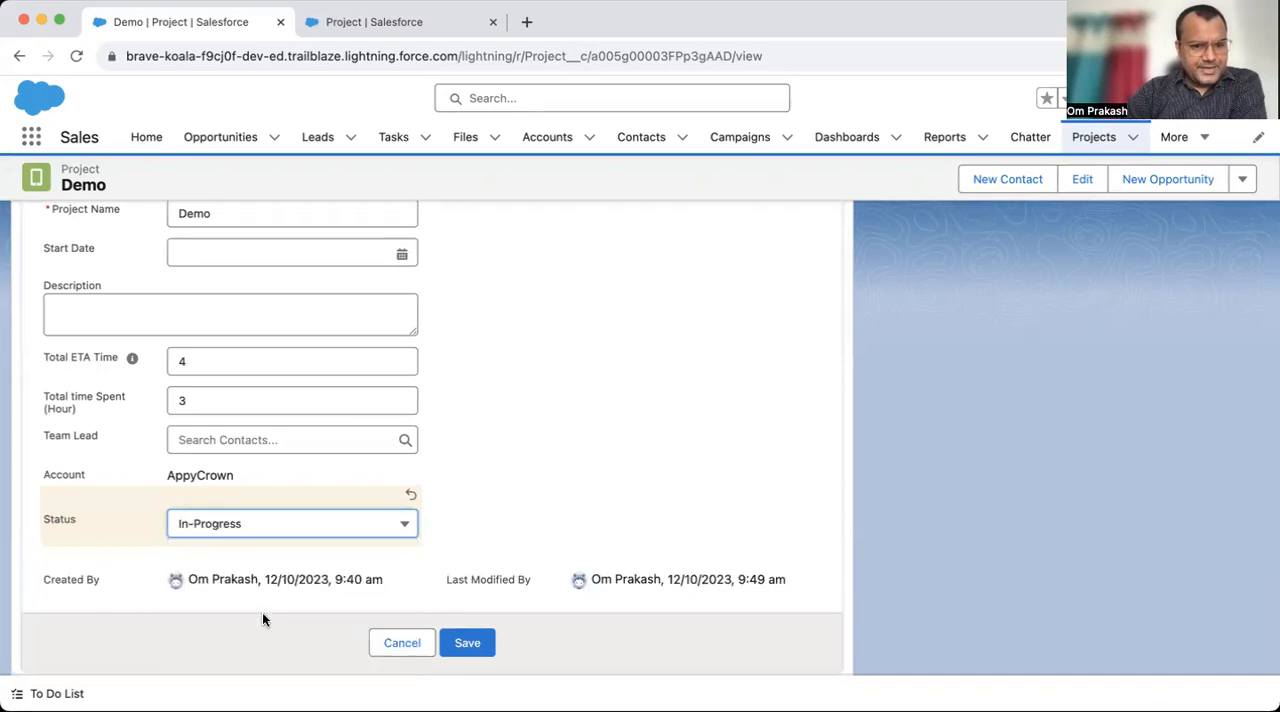
left_click(196, 531)
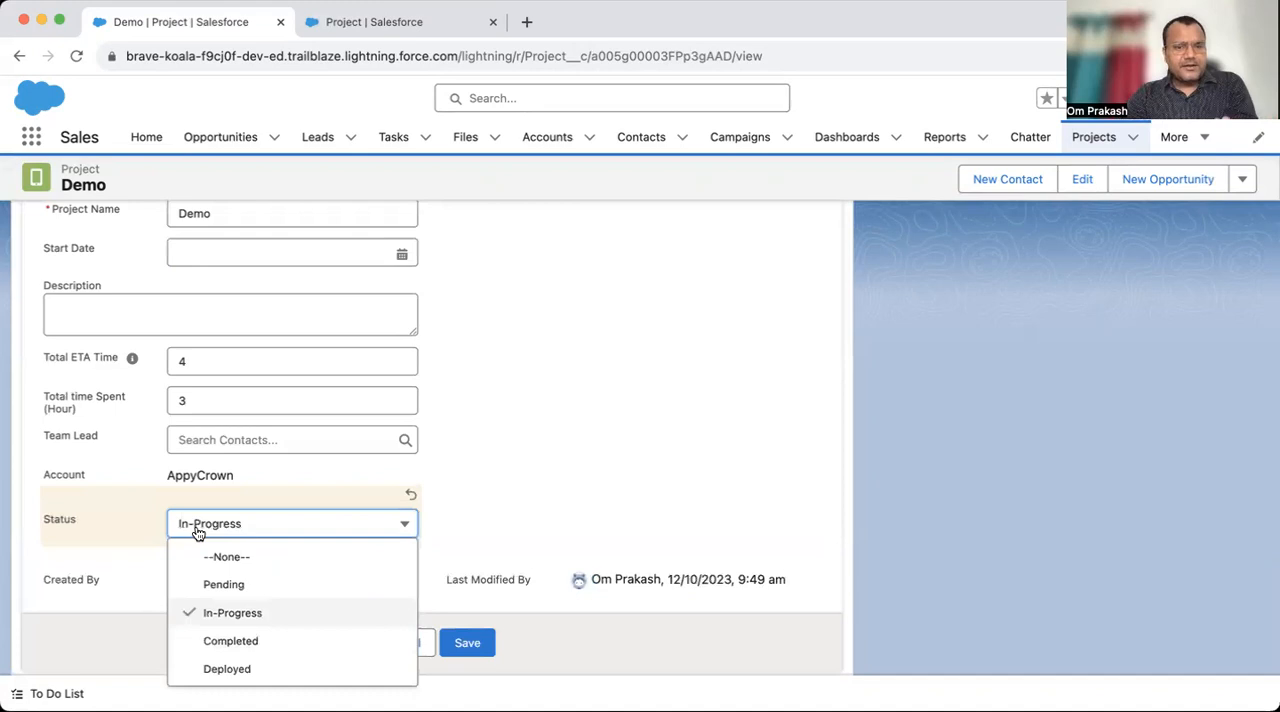
left_click(237, 592)
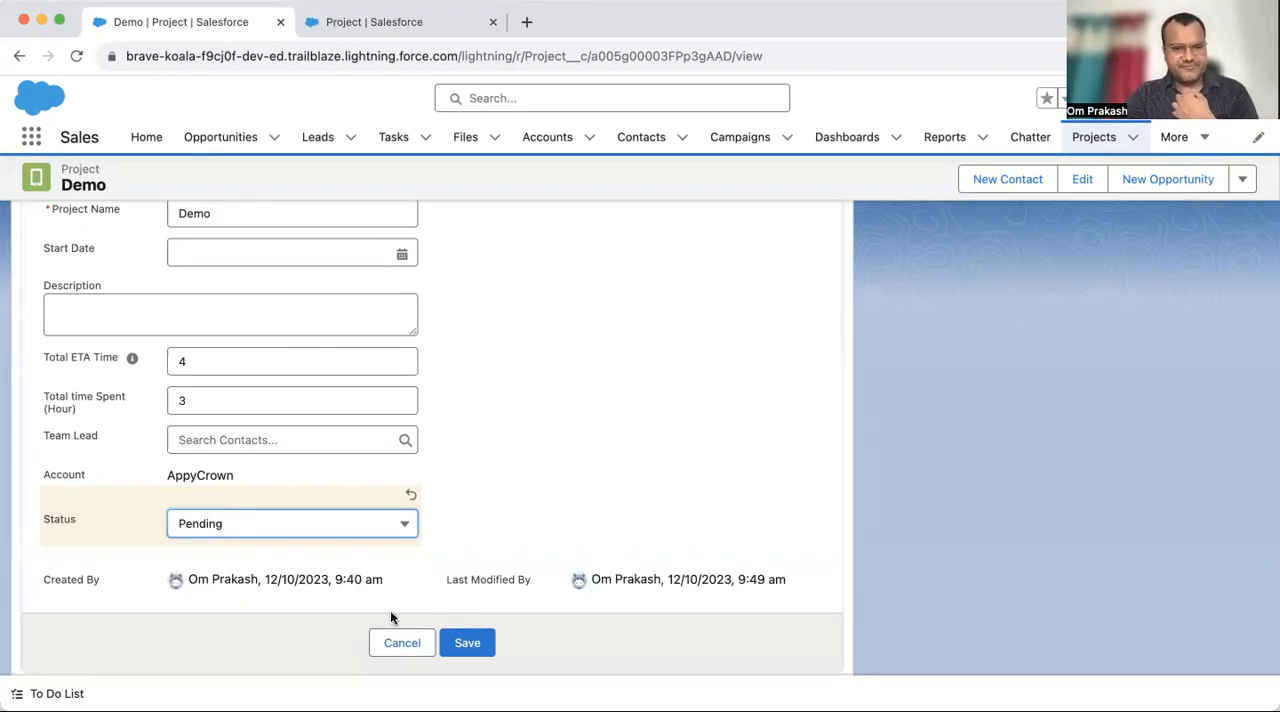
left_click(402, 642)
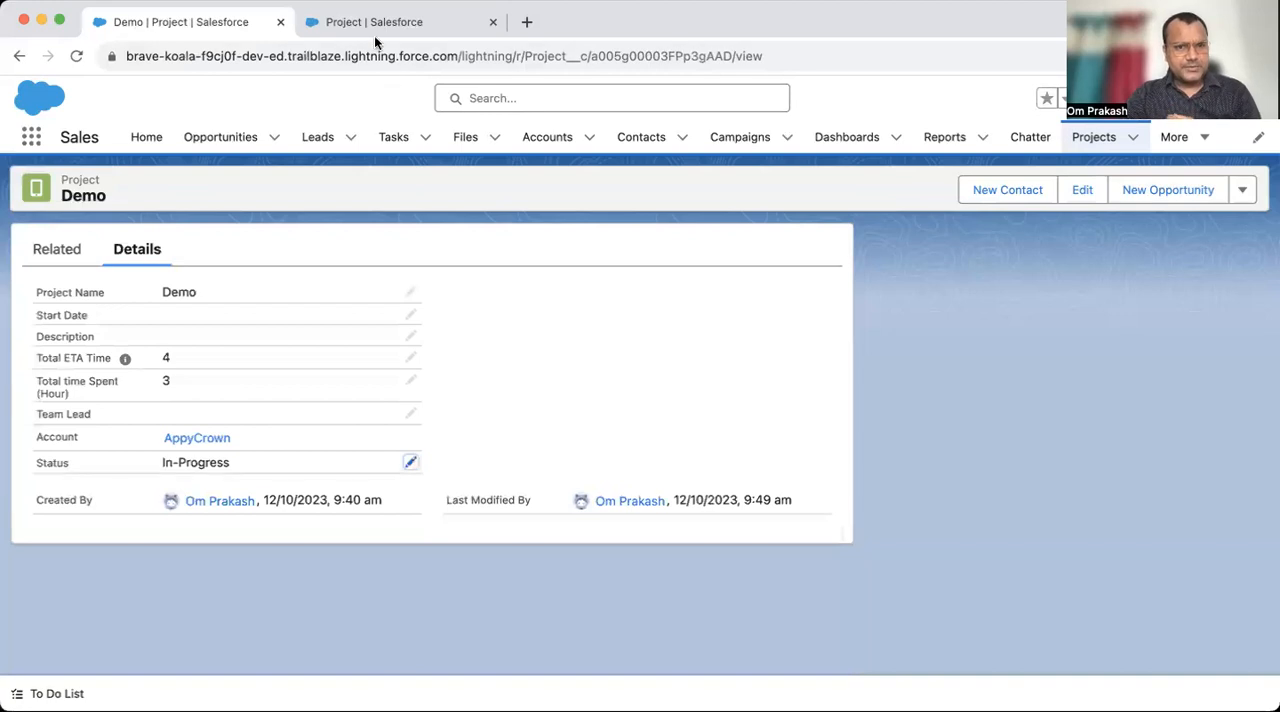
- Open the Project object's Fields & Relationships in Setup, start a new custom field and look through the available data types
left_click(1213, 98)
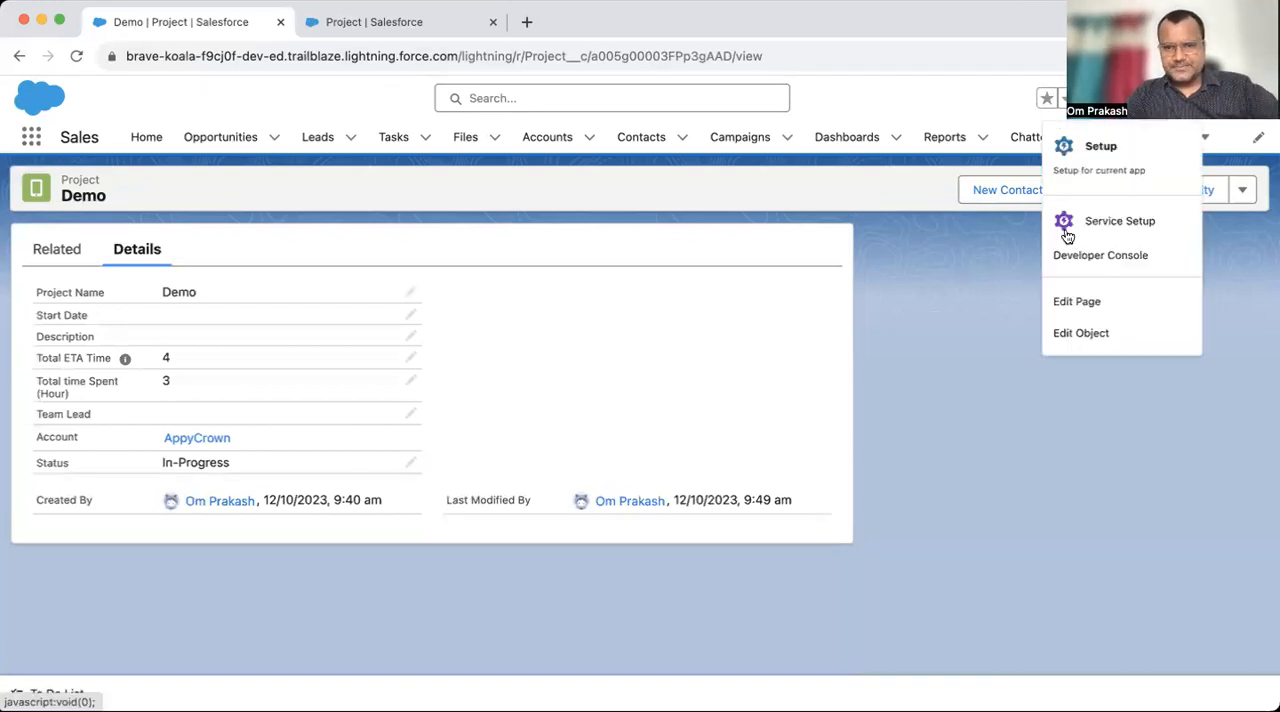
left_click(1111, 346)
left_click(704, 22)
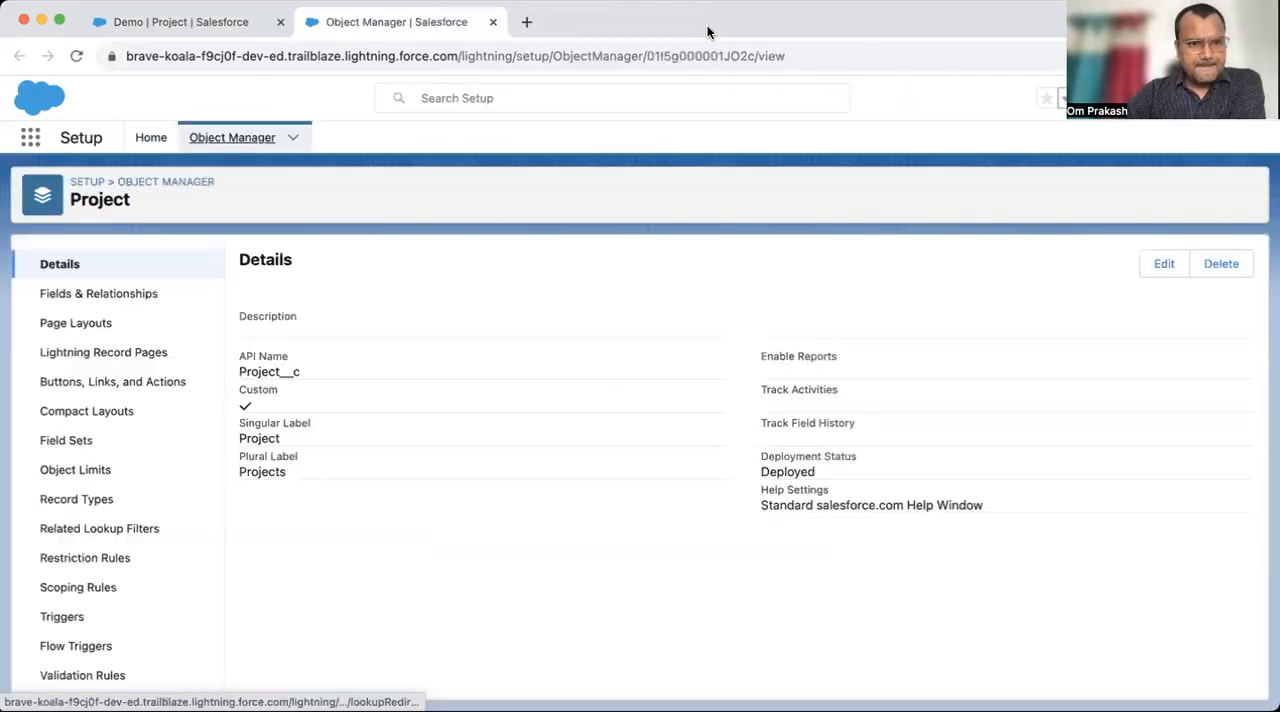
left_click(86, 293)
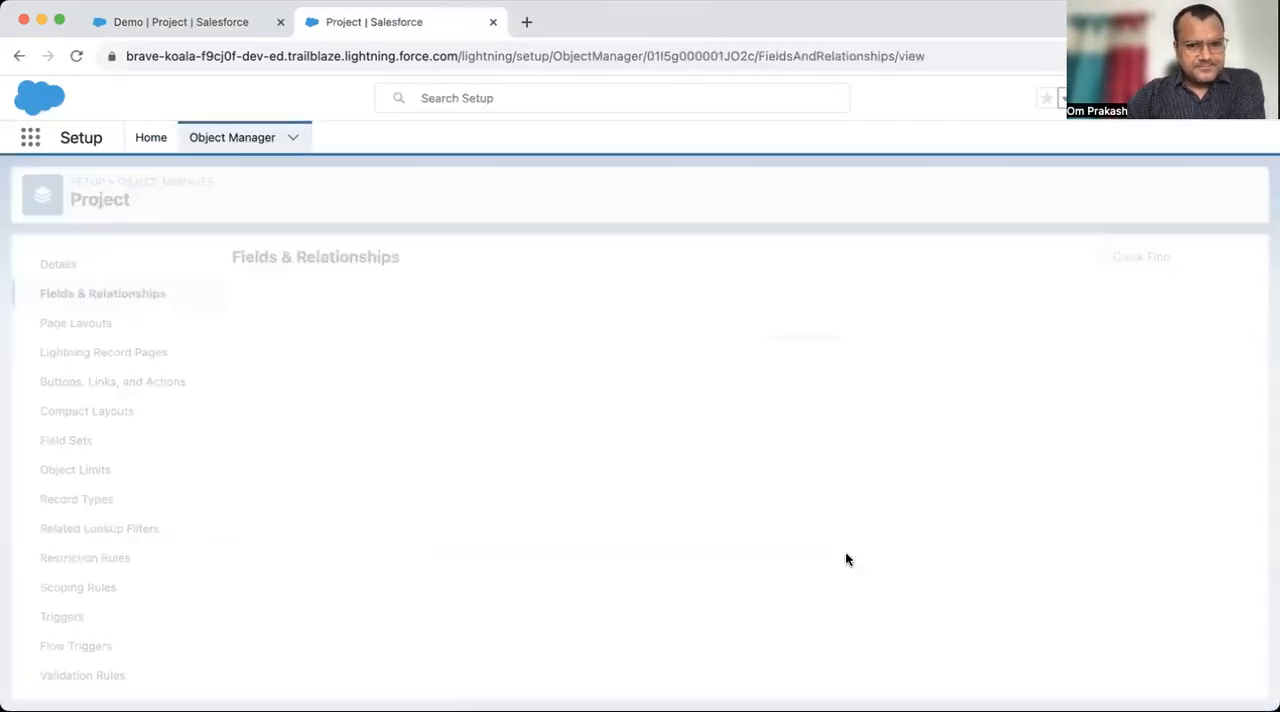
left_click(863, 258)
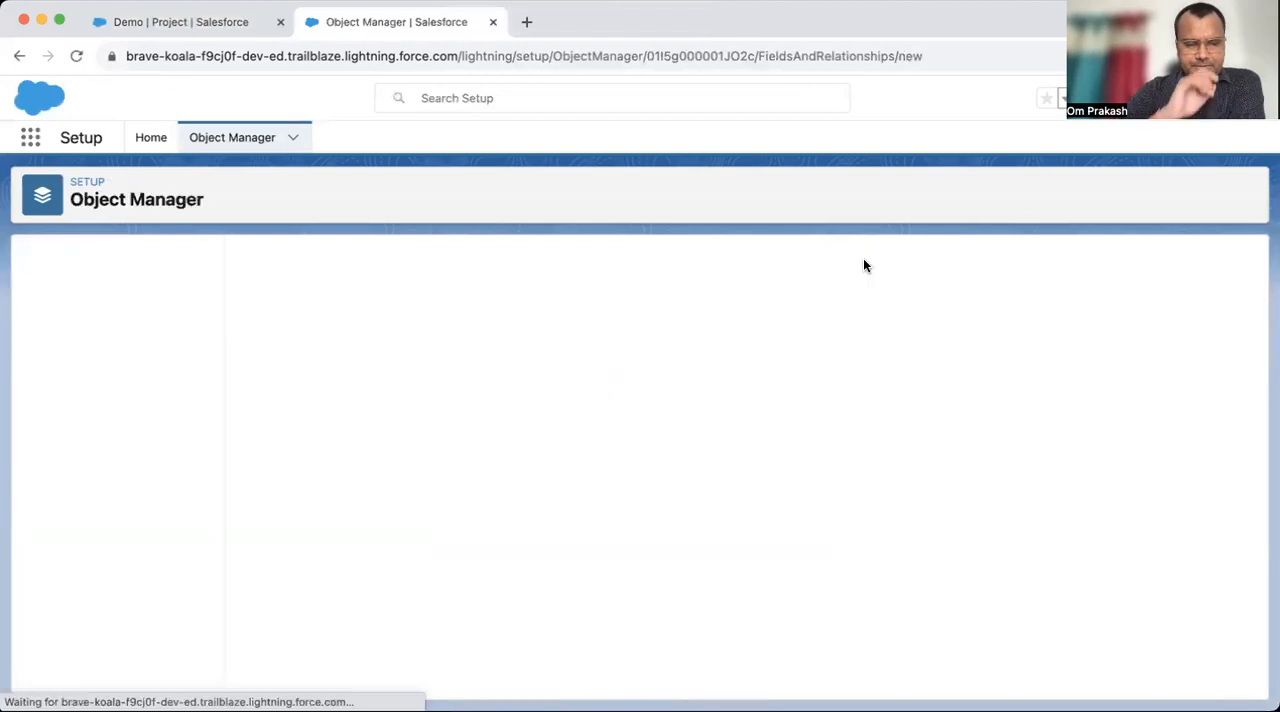
scroll(458, 572, "down", 10)
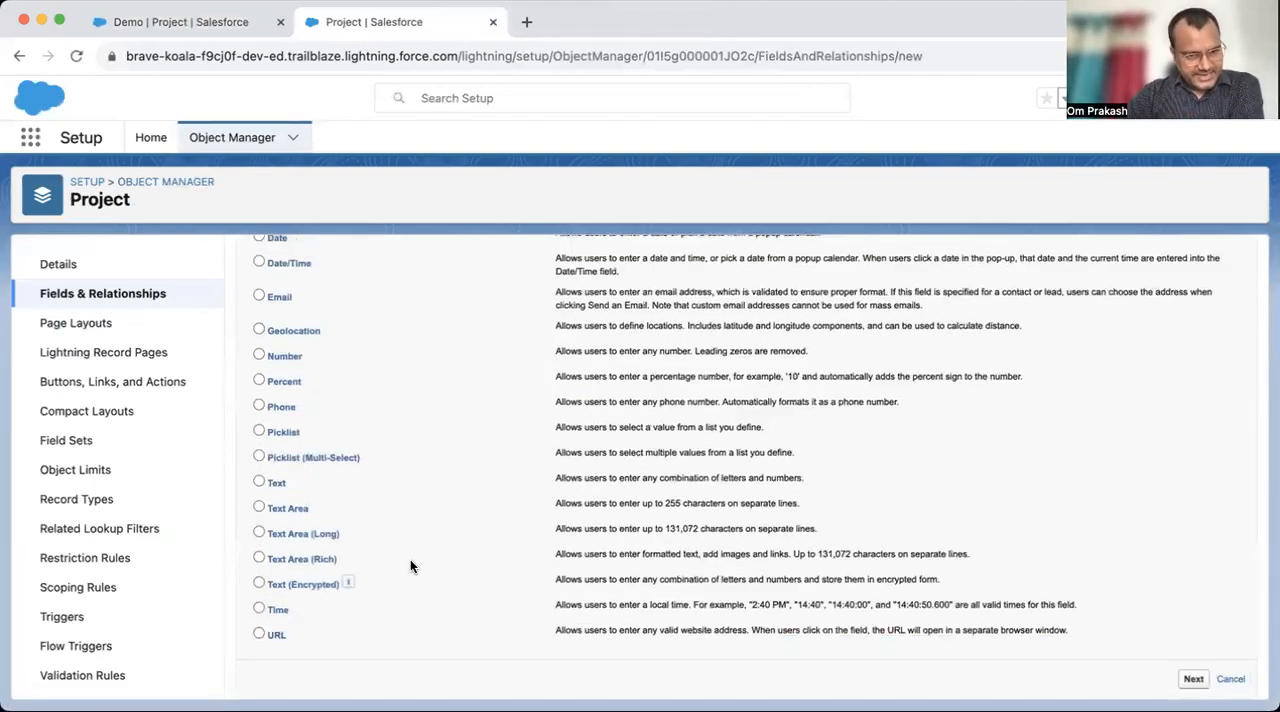
scroll(410, 566, "up", 3)
scroll(410, 563, "up", 5)
scroll(417, 598, "down", 10)
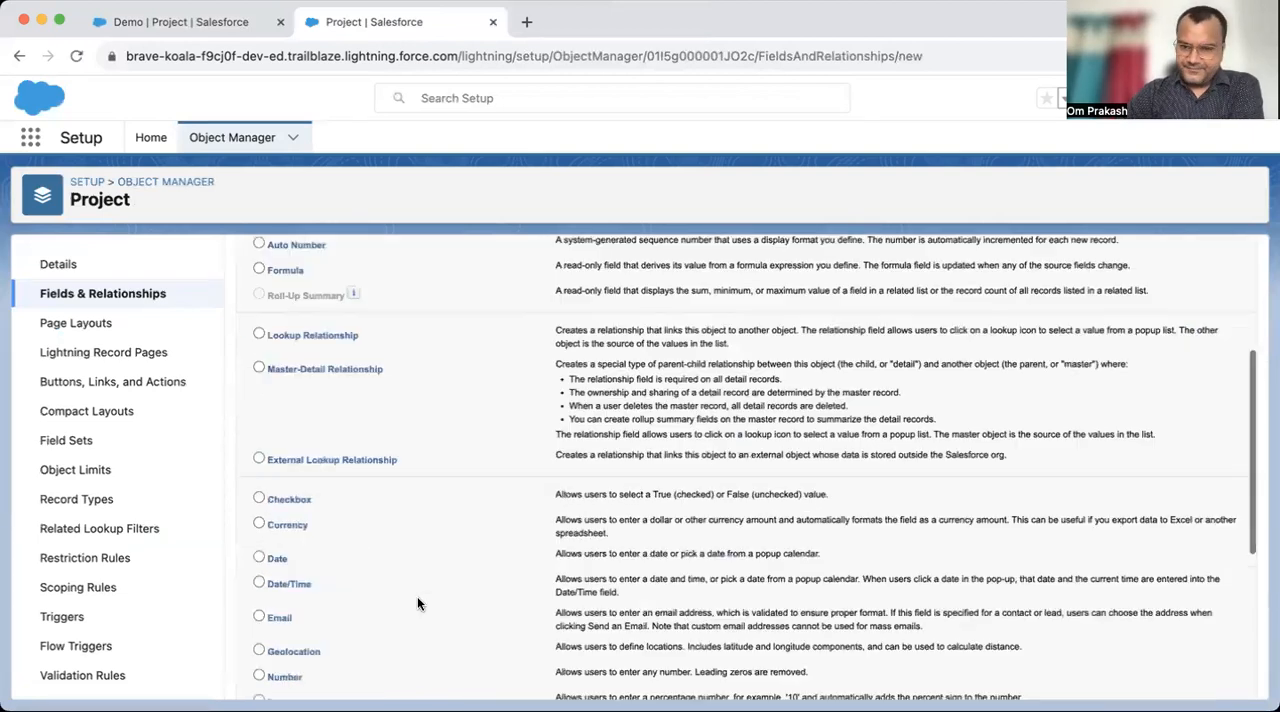
scroll(417, 596, "up", 10)
scroll(417, 596, "down", 10)
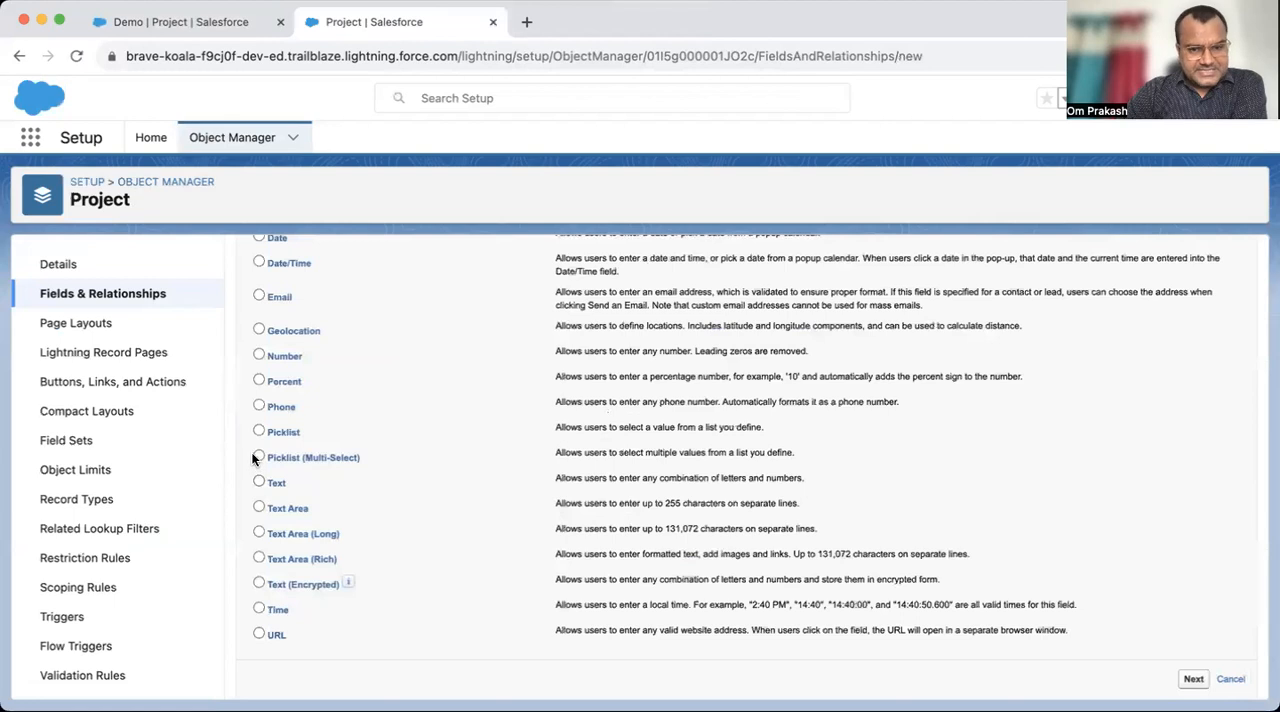
- Return to the Demo project record and choose Deployed as its Status, leaving the edit unsaved
left_click(205, 22)
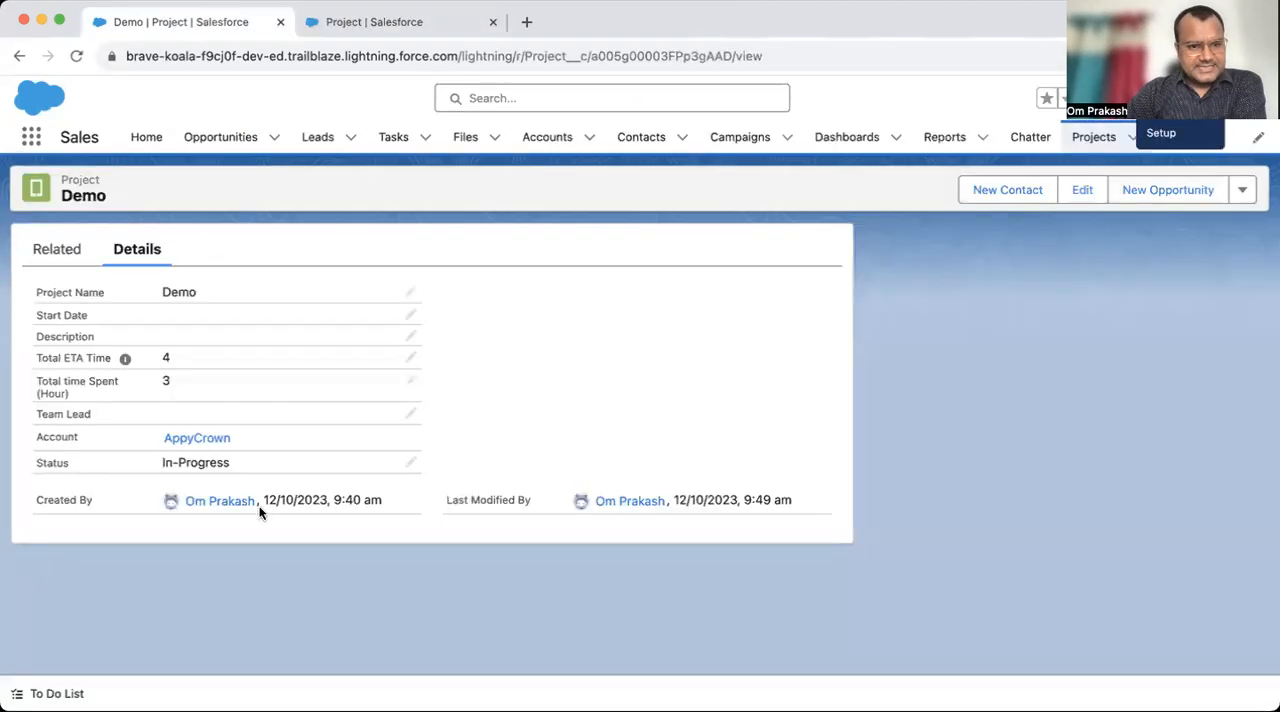
left_click(401, 464)
left_click(306, 506)
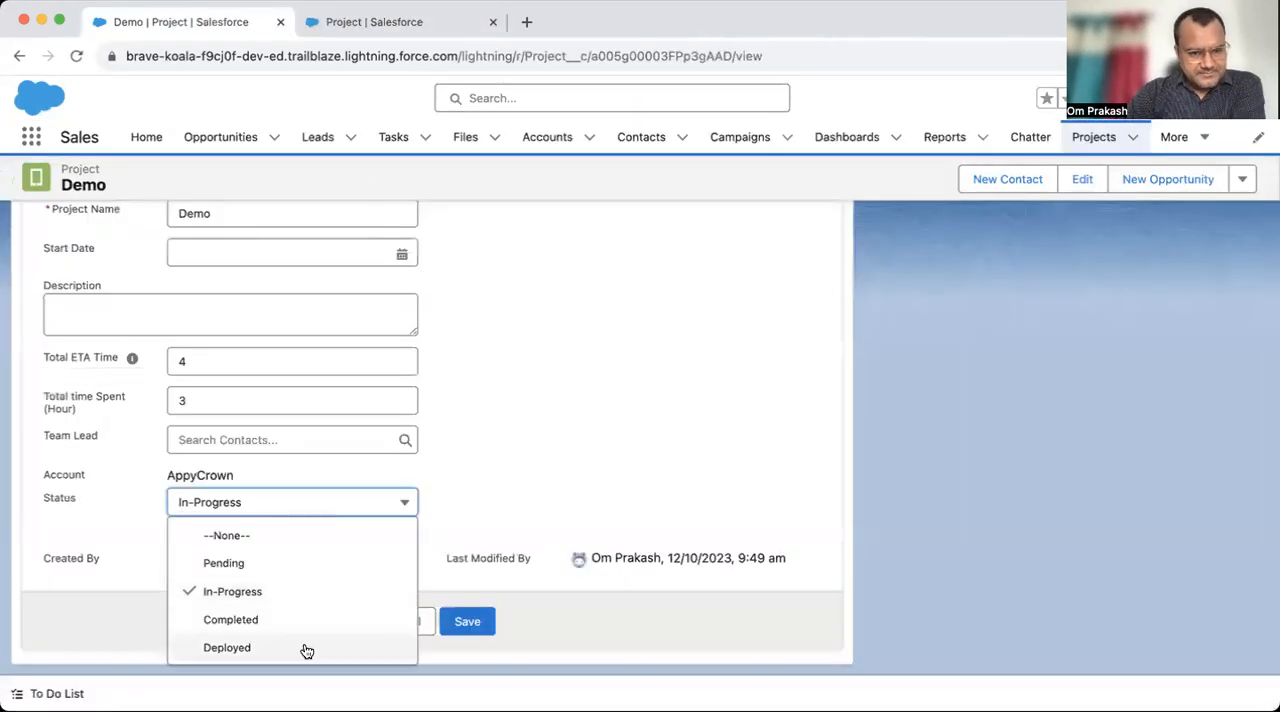
left_click(228, 648)
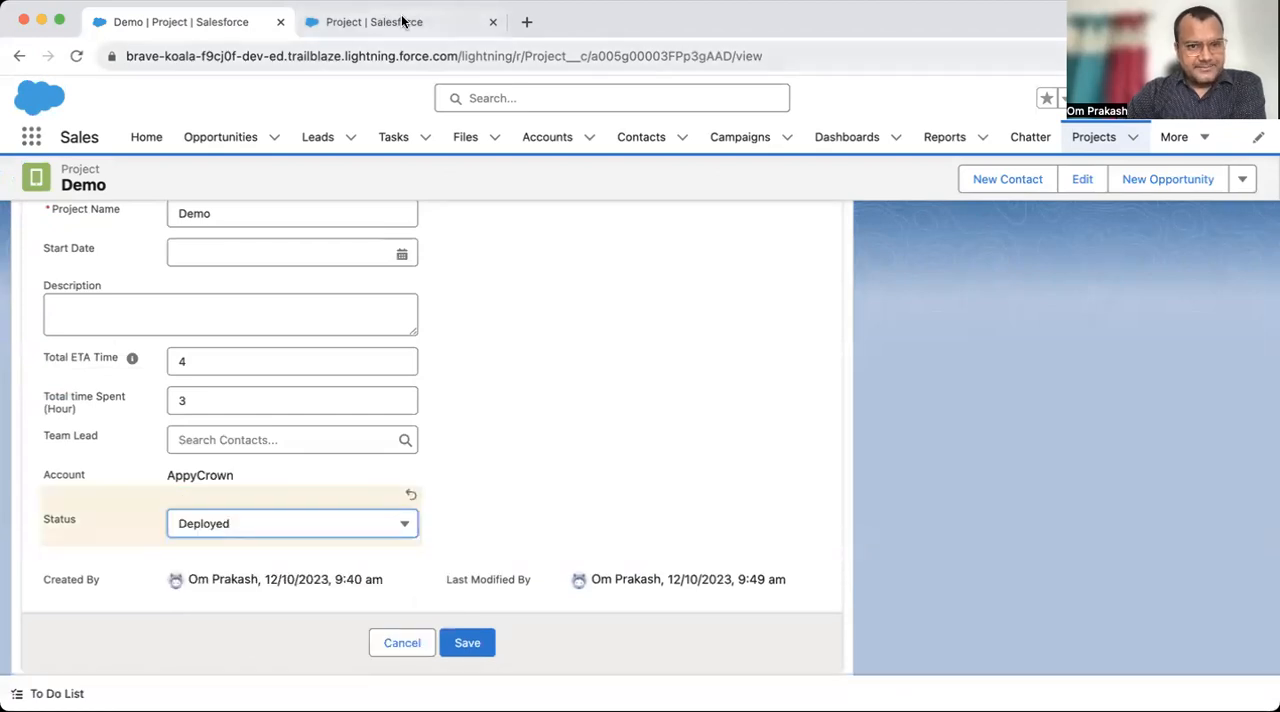
- Return to the new custom field setup, choose the Text Area (Rich) data type and continue to the field details
left_click(400, 22)
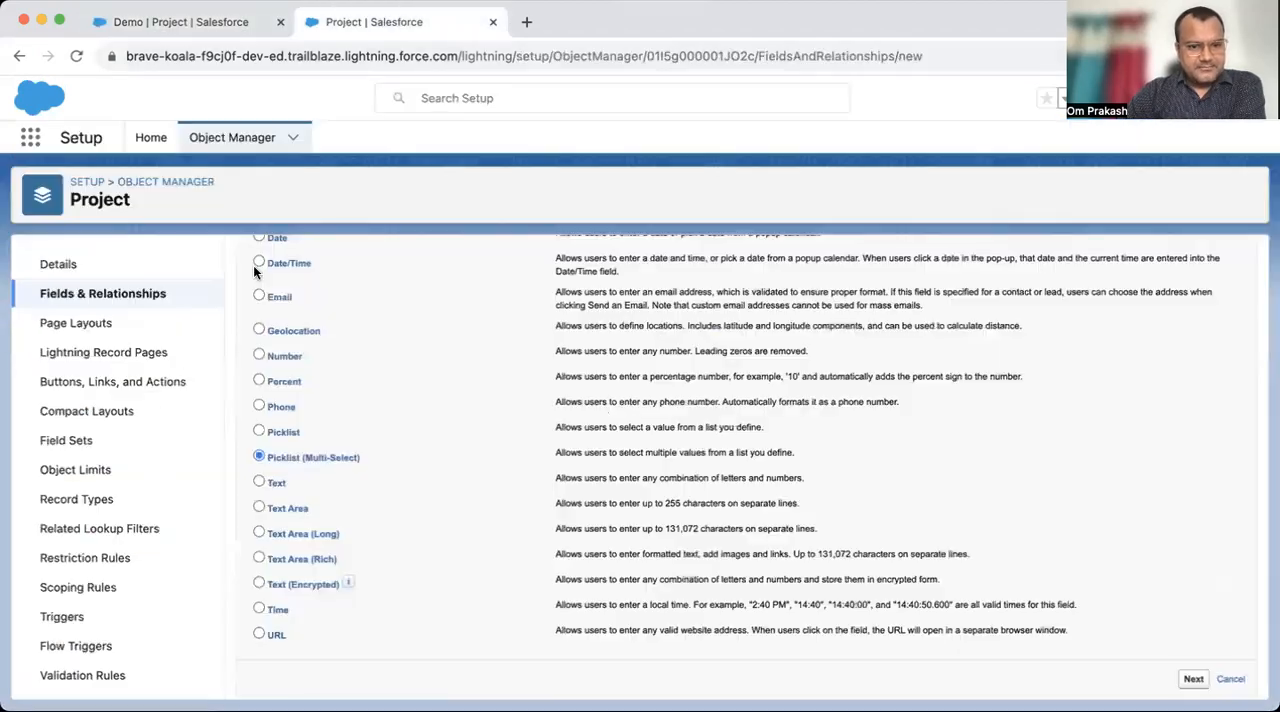
left_click(259, 509)
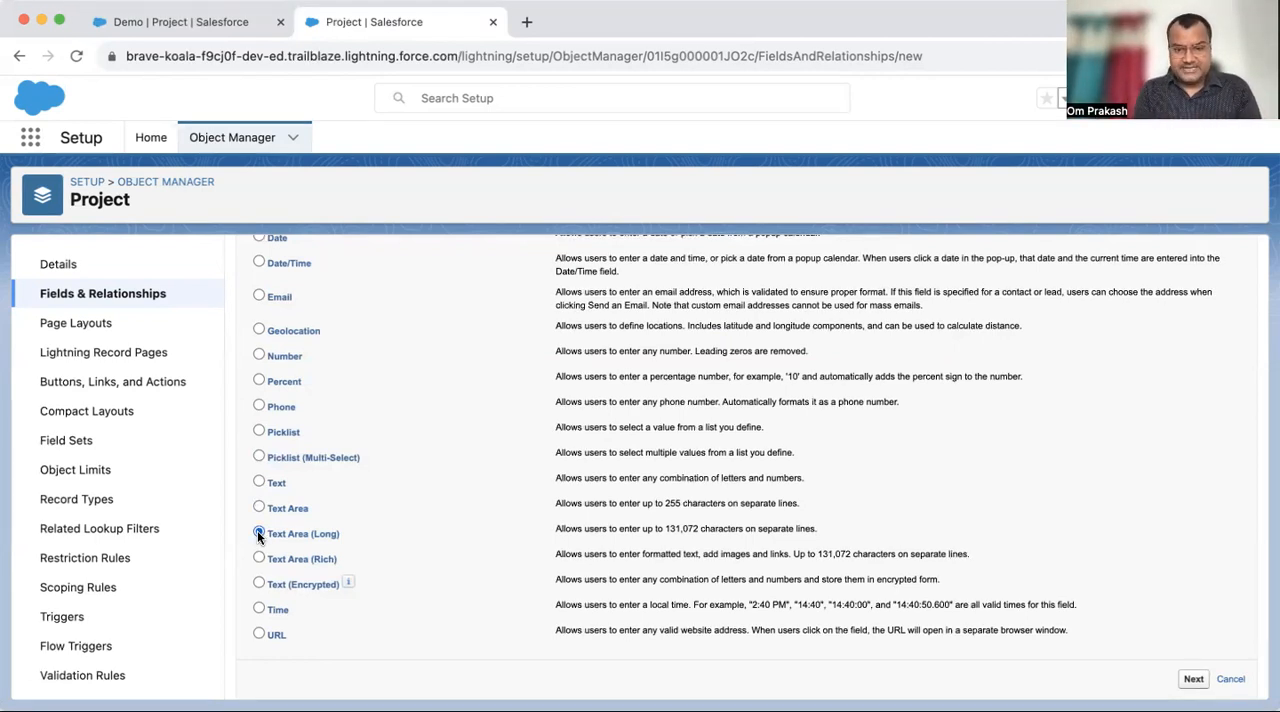
left_click_drag(665, 528, 702, 531)
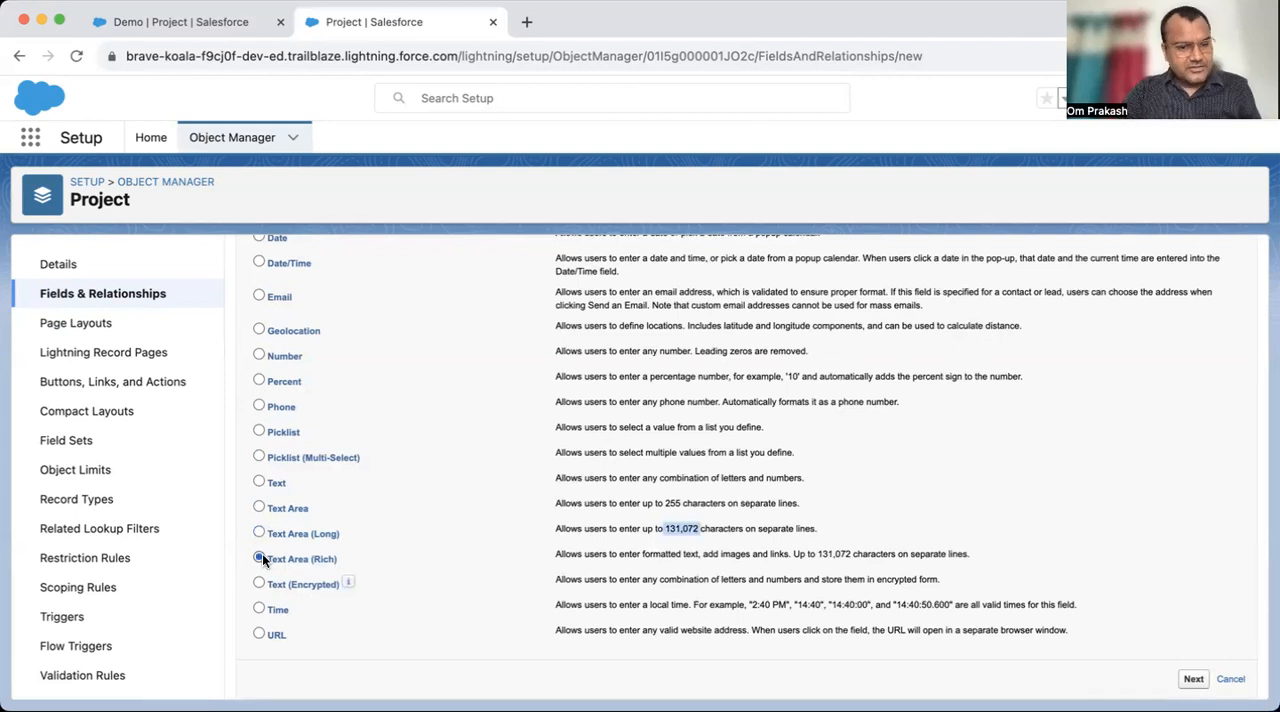
scroll(867, 498, "up", 10)
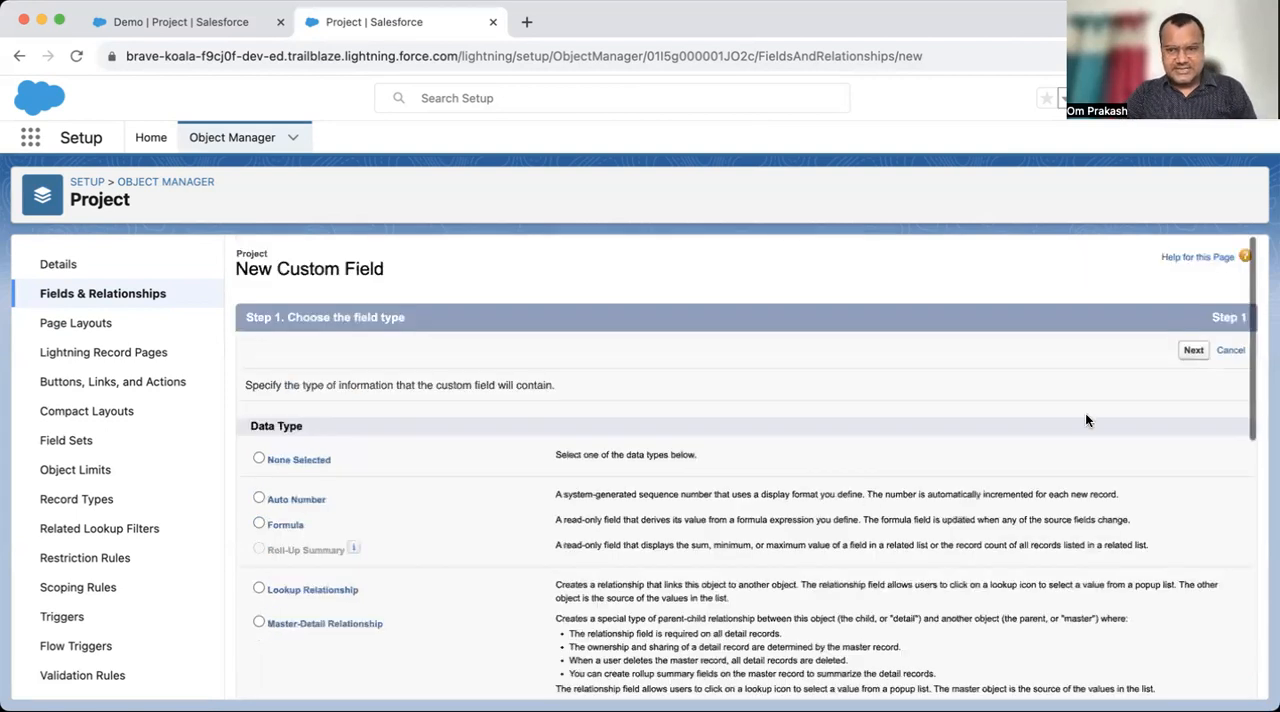
left_click(1193, 352)
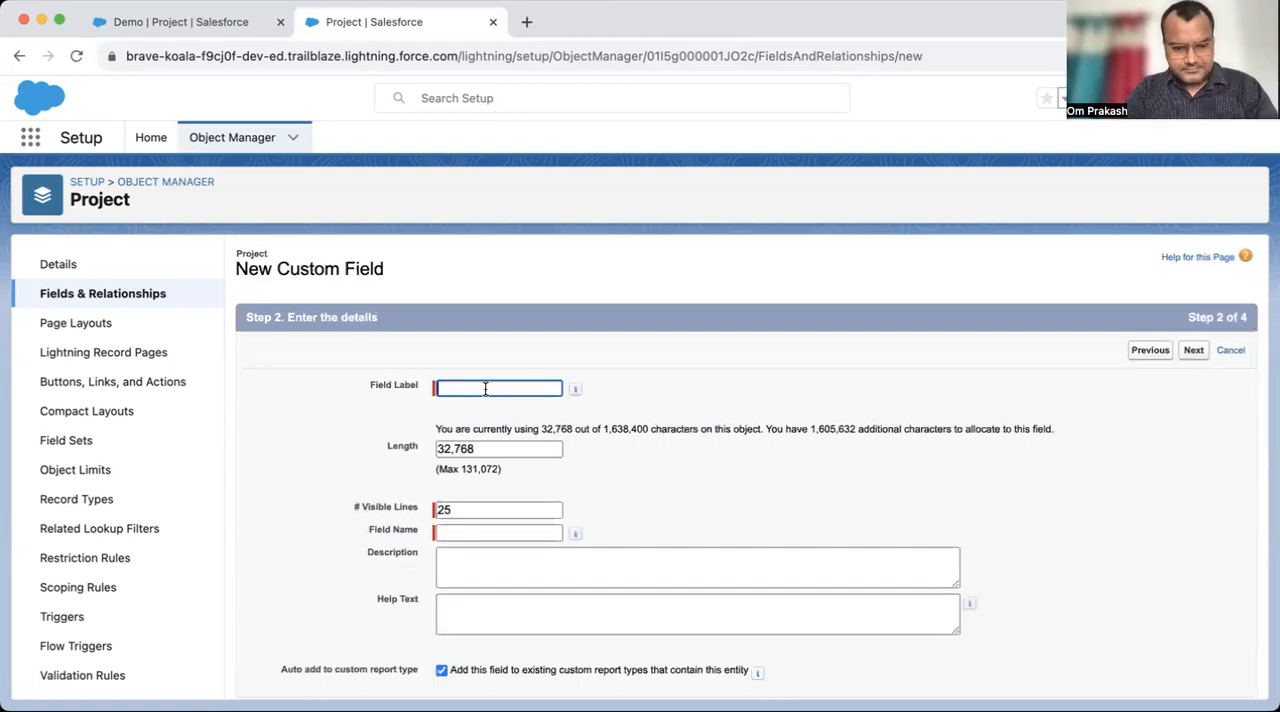
- Label the rich text field Project Details and continue to field-level security
type("Details")
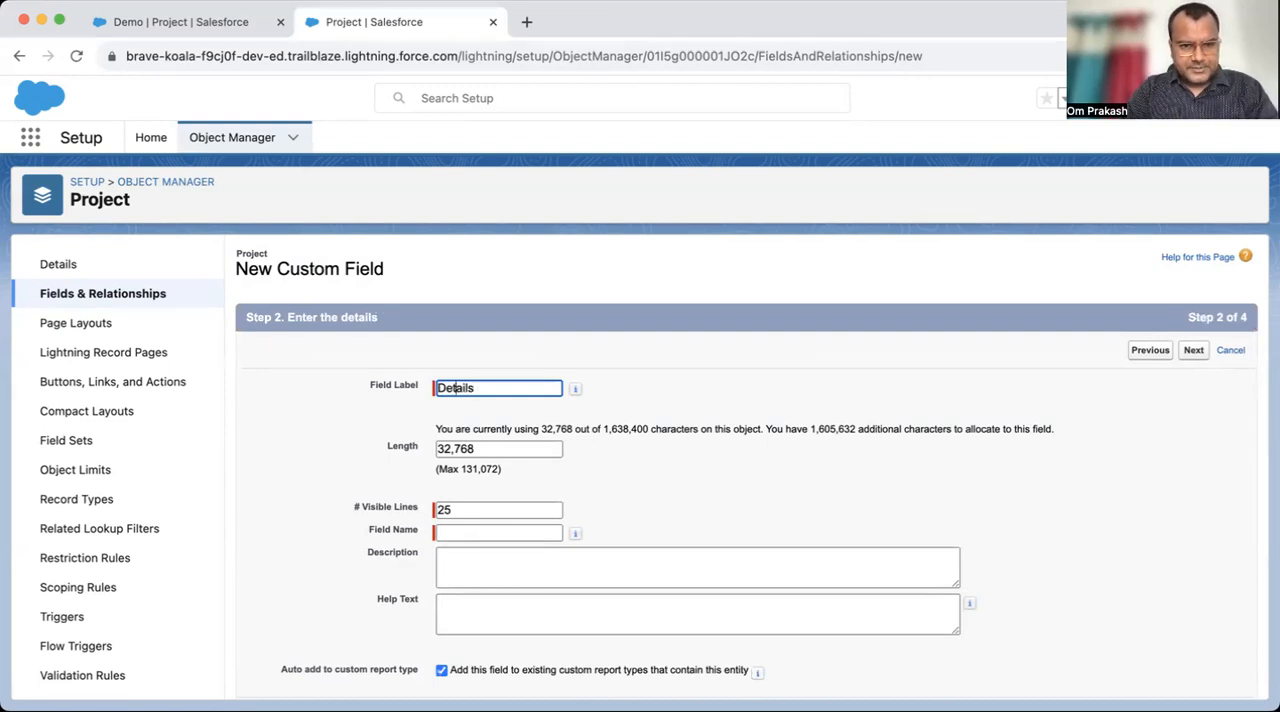
type("Project")
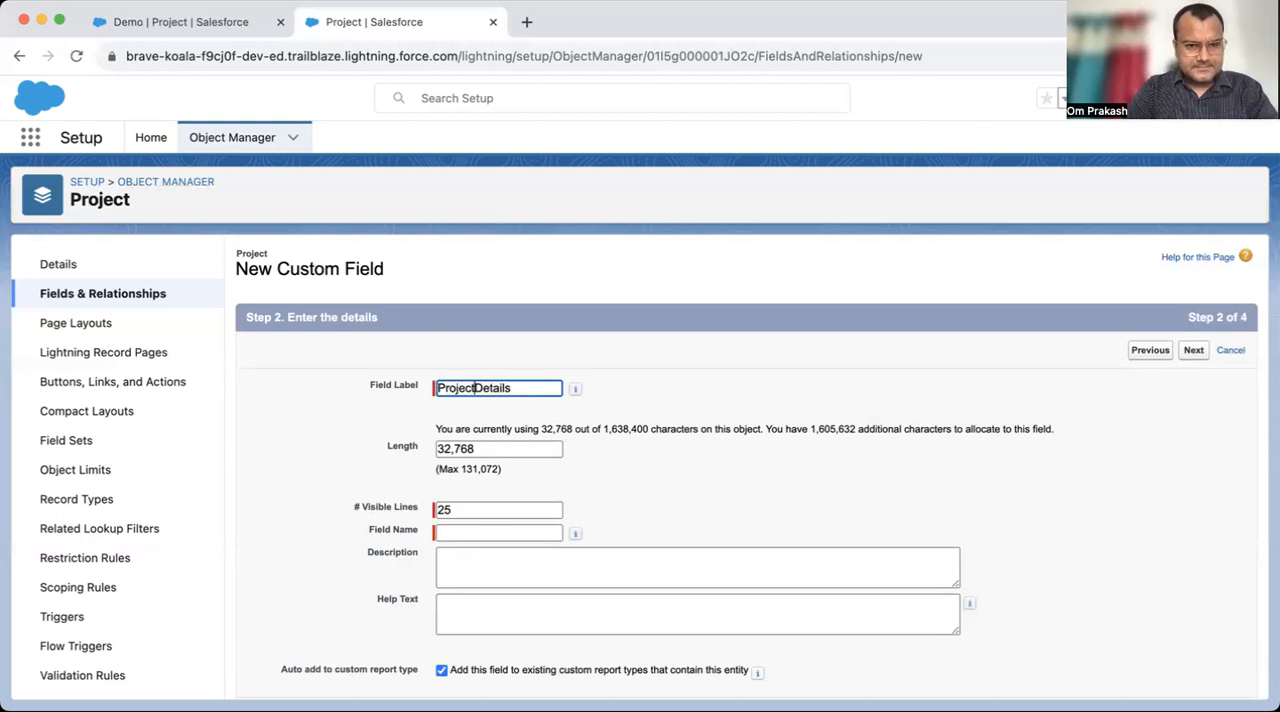
key("Tab")
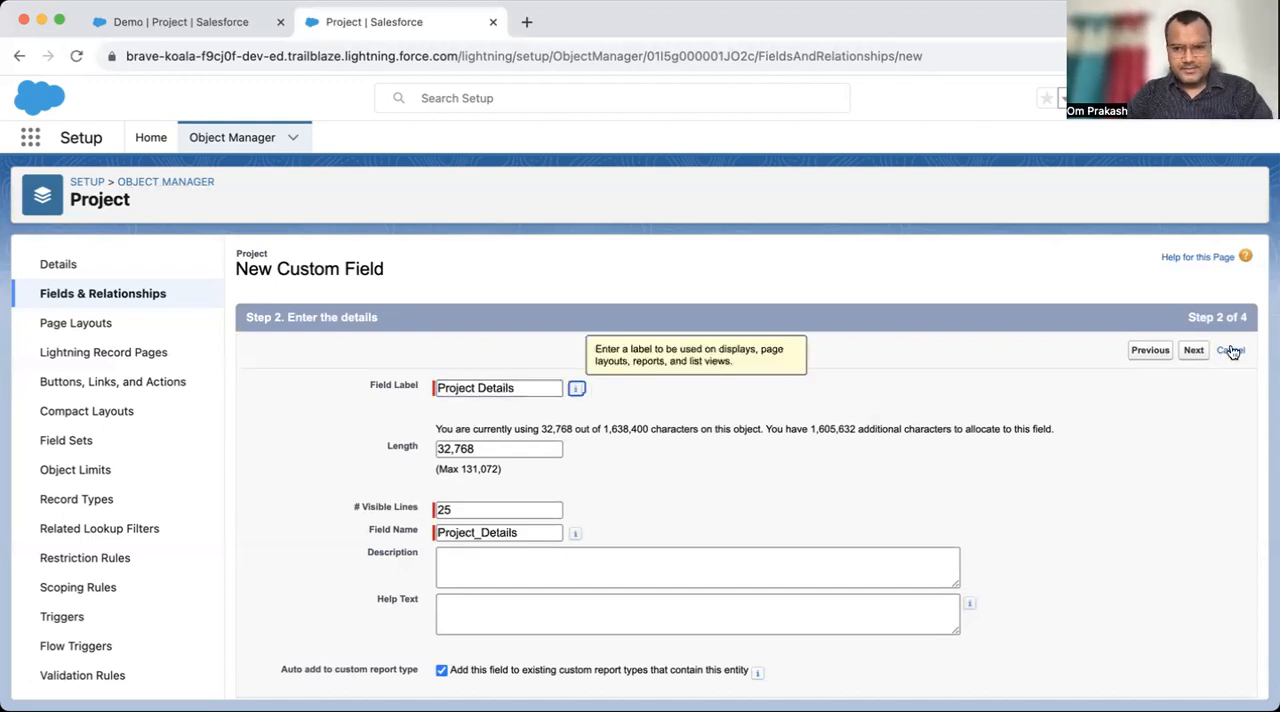
left_click(1193, 351)
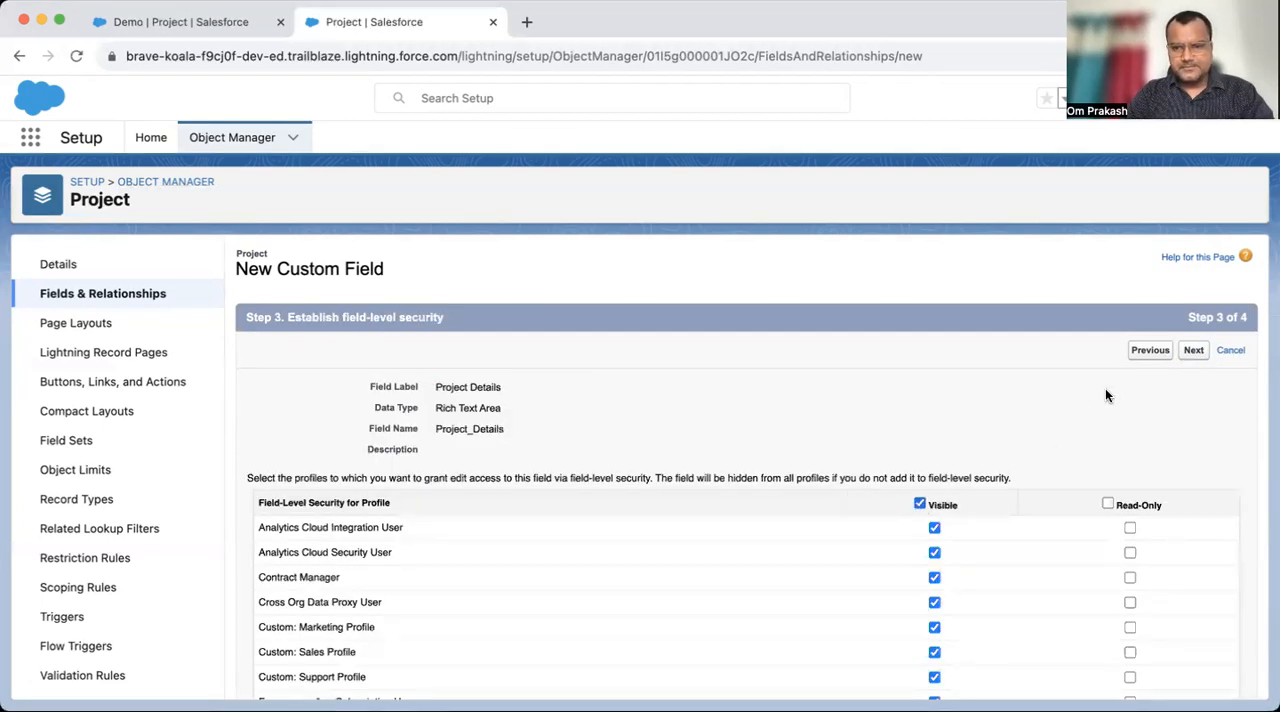
- Save the Project Details field with the default field-level security and page layouts, and discard the unsaved Status edit on the Demo project record
left_click(1194, 352)
left_click(1194, 352)
left_click(236, 24)
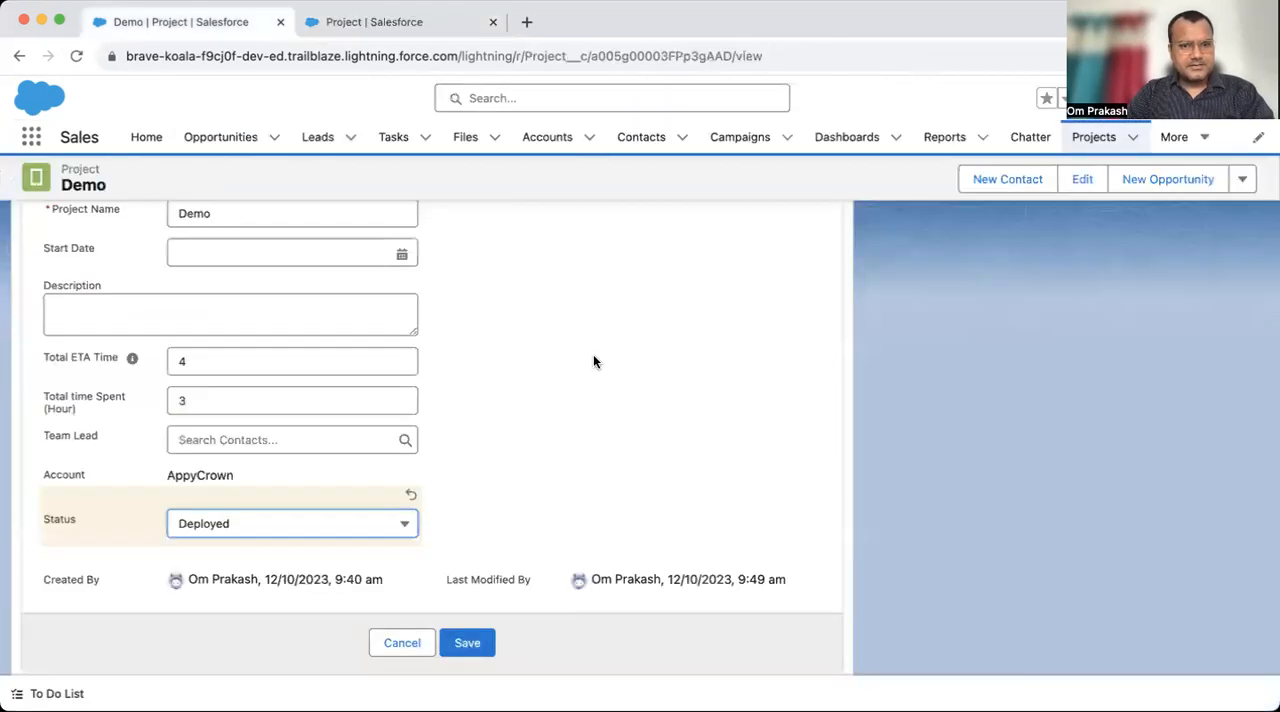
left_click(404, 643)
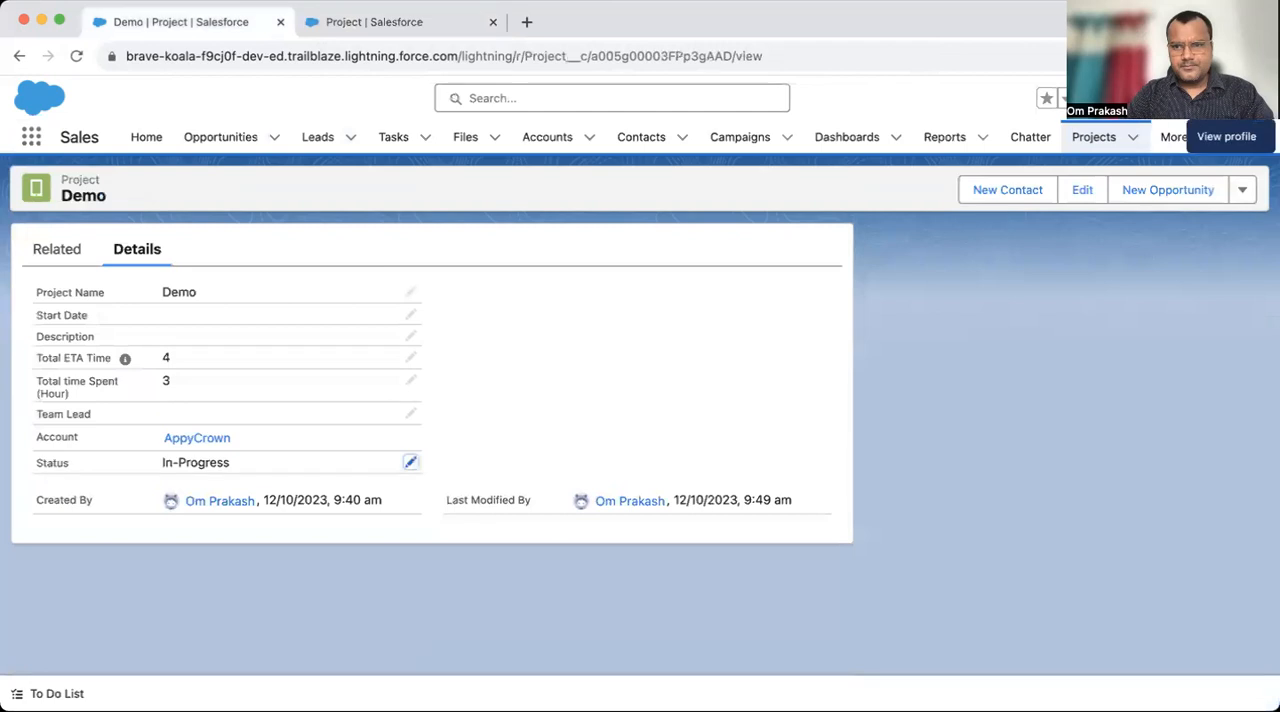
- Set the display density to Comfy from the user profile options
left_click(1250, 97)
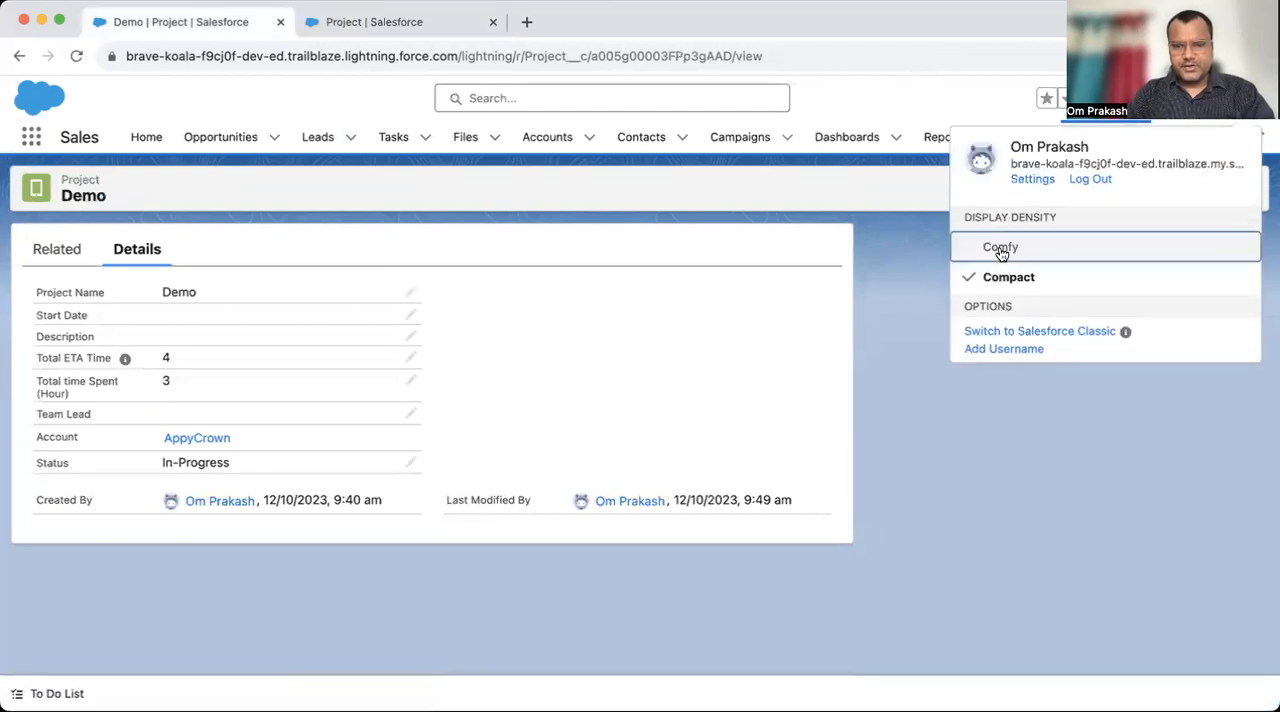
left_click(1075, 246)
left_click(835, 429)
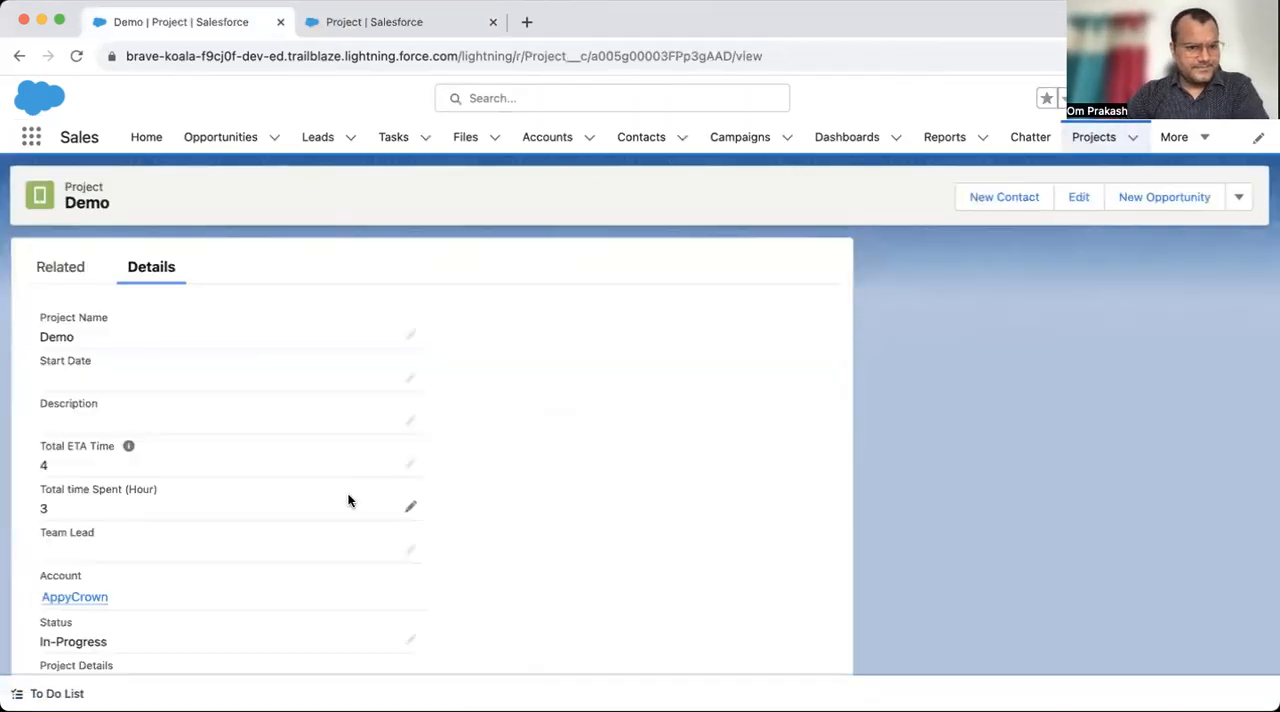
- Enter the heading "Intro" in the Demo record's Project Details field and format it bold at size 18
scroll(308, 557, "down", 3)
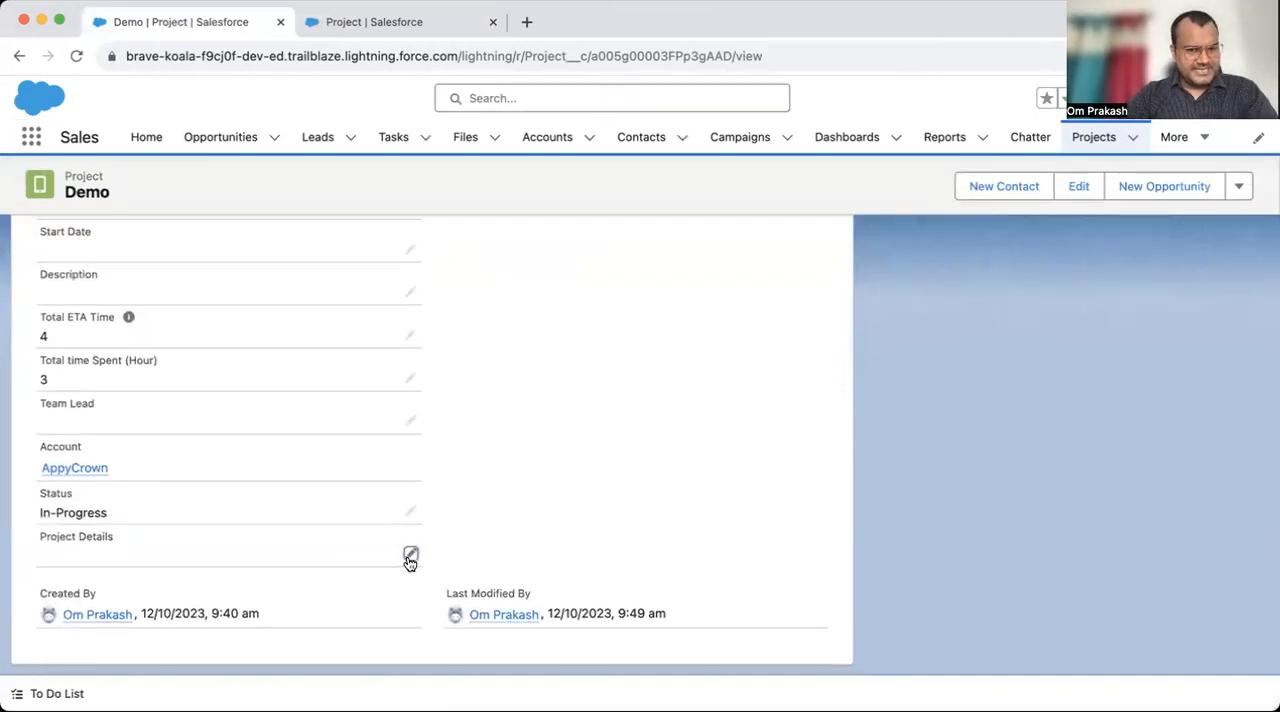
left_click(410, 556)
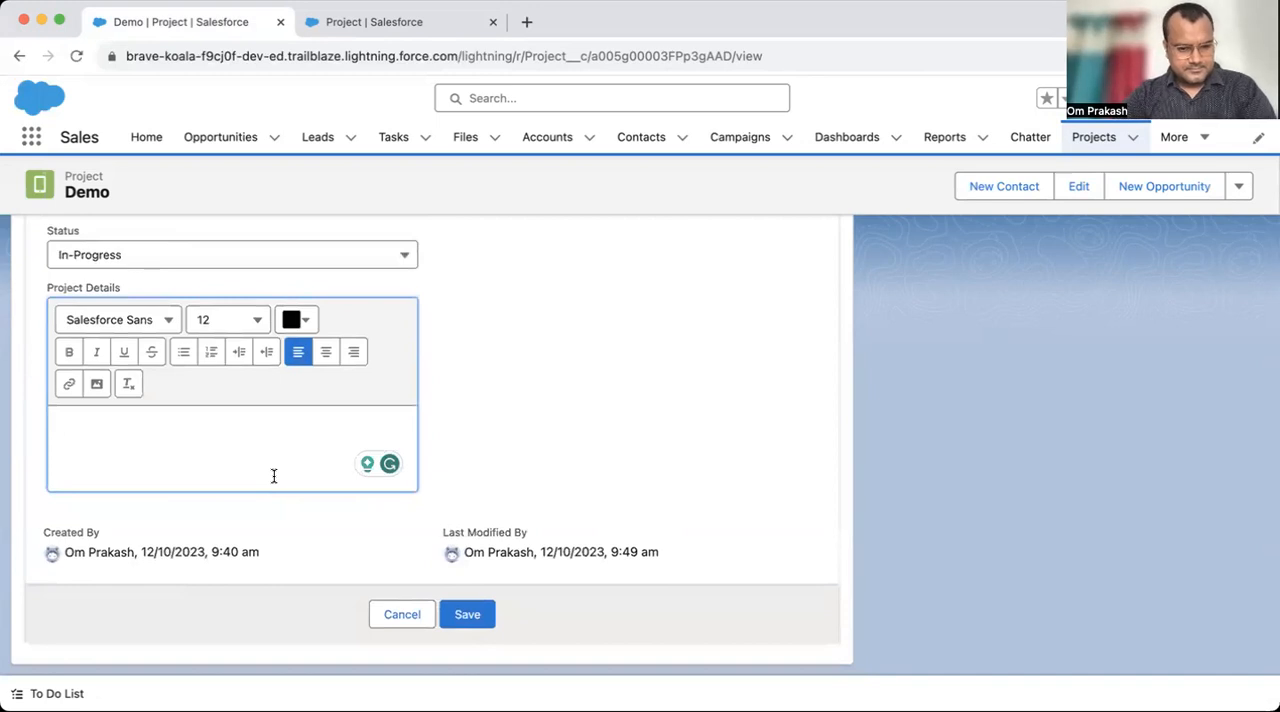
type("Intro")
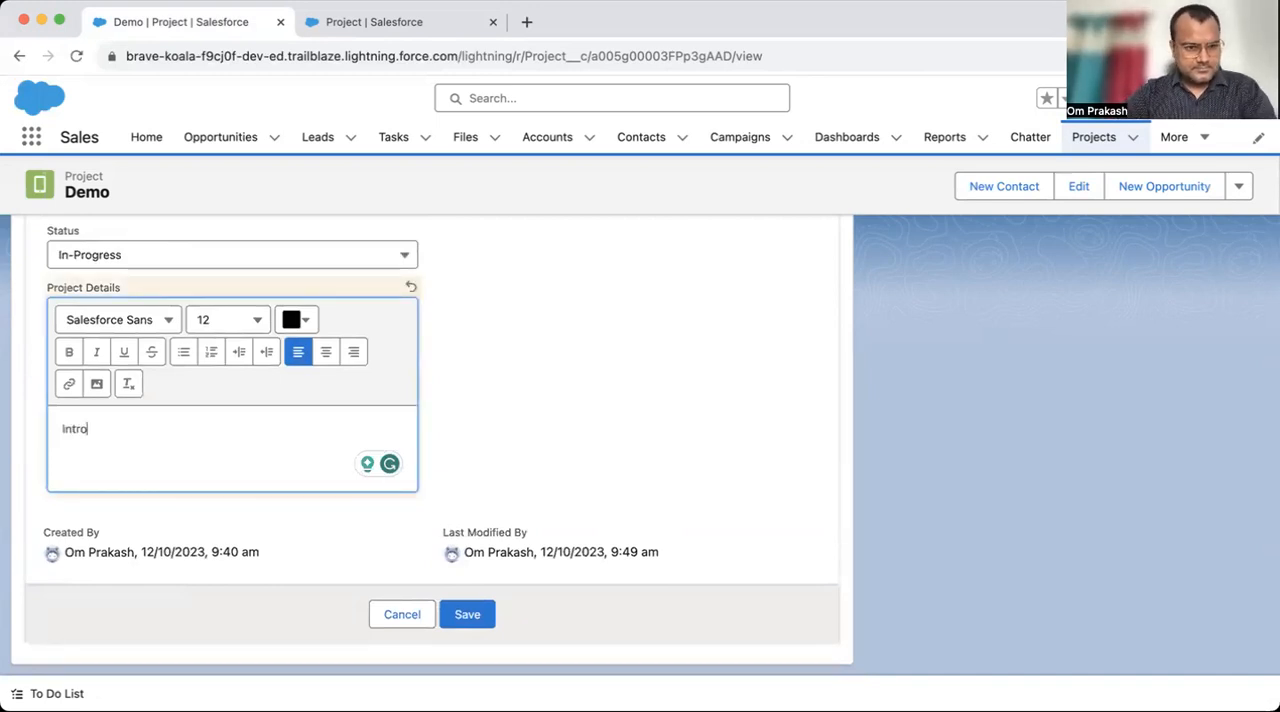
double_click(97, 432)
left_click(69, 351)
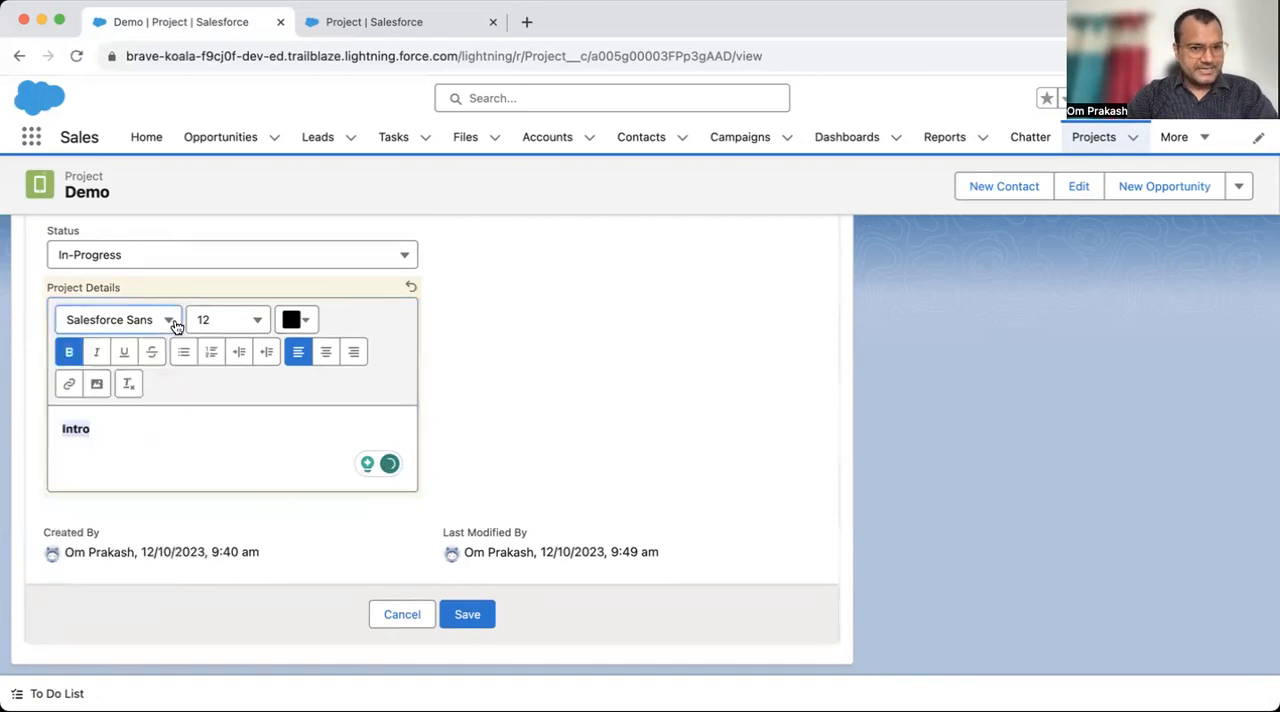
left_click(261, 320)
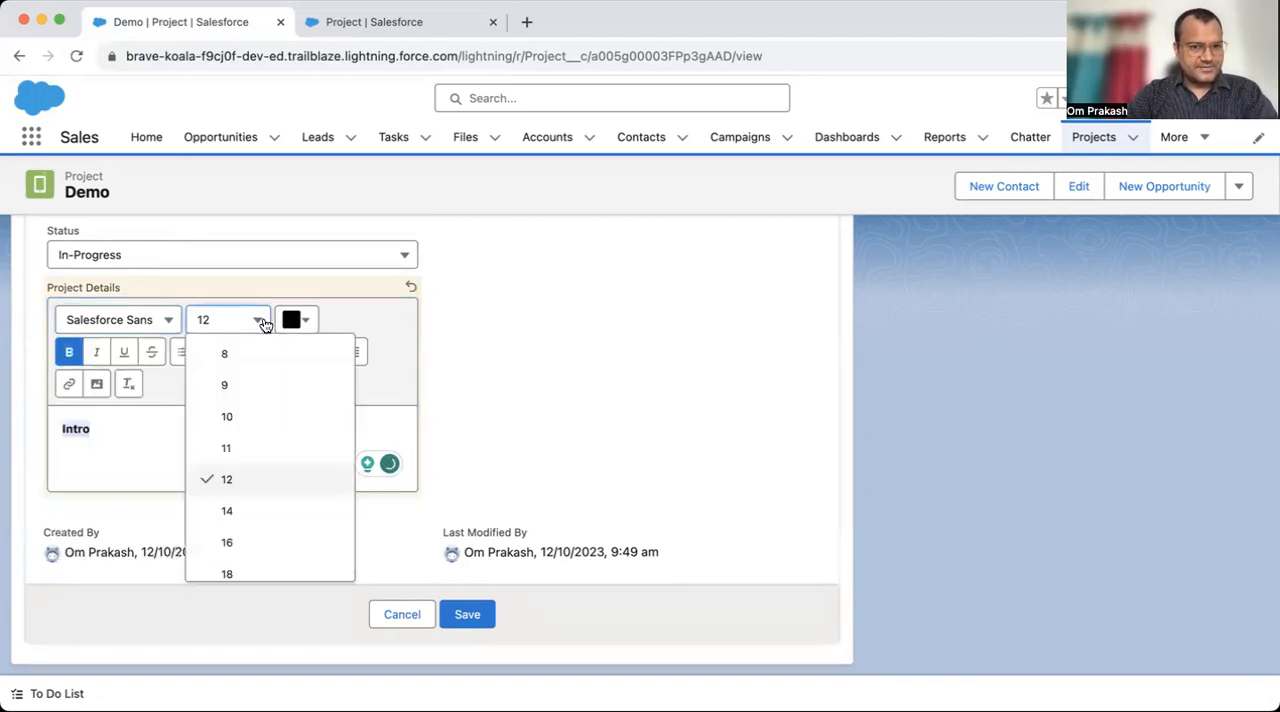
left_click(228, 572)
- Colour the Intro heading dark red (#5C1013) and save the Demo record
left_click(304, 319)
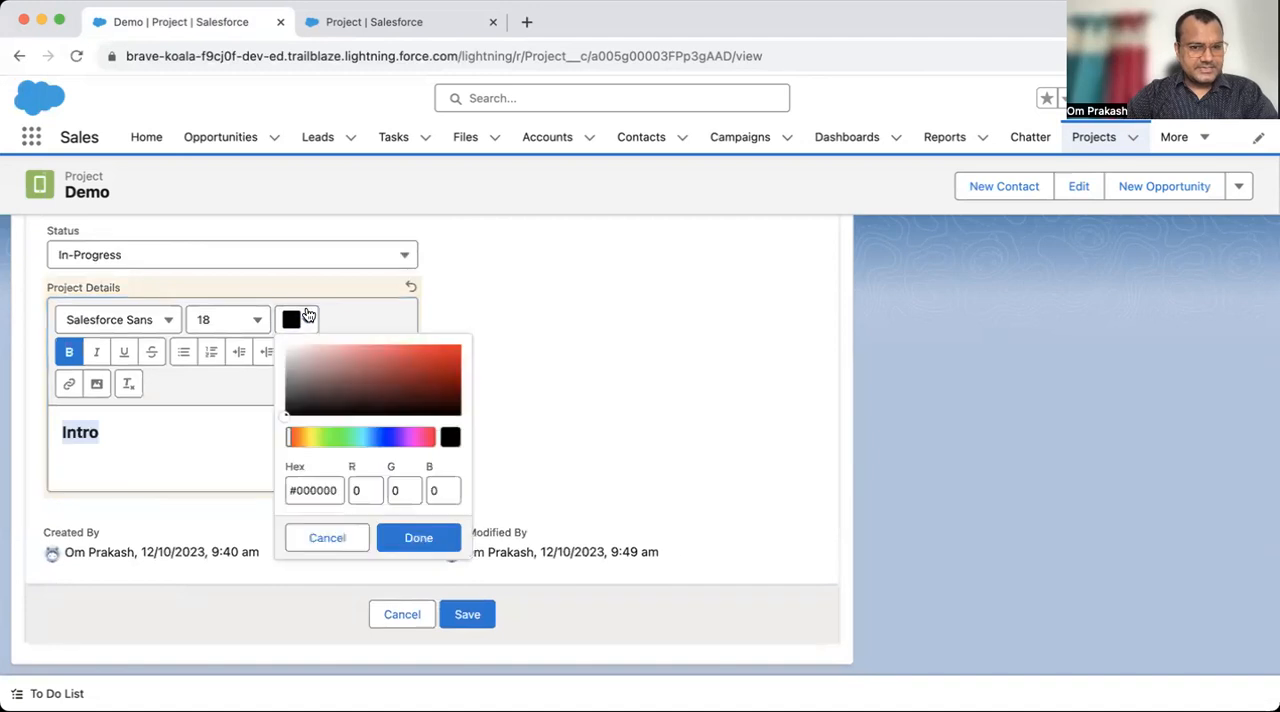
left_click(429, 391)
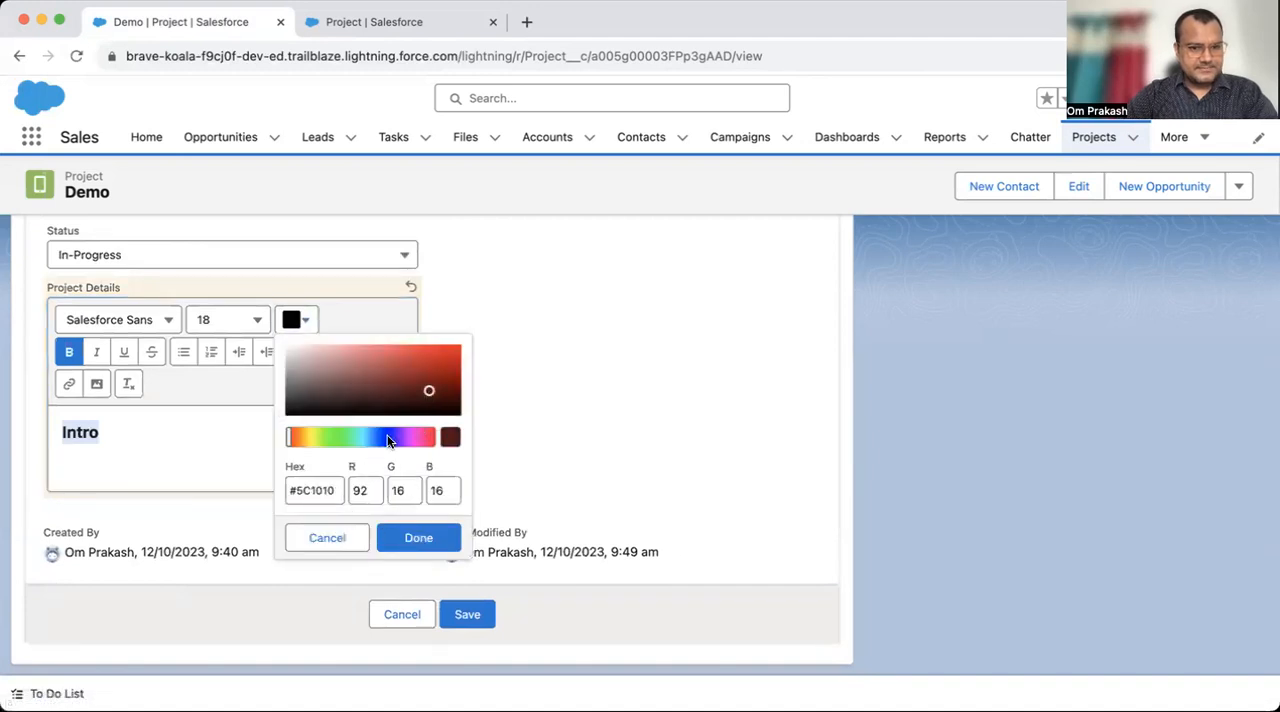
left_click_drag(420, 448, 434, 440)
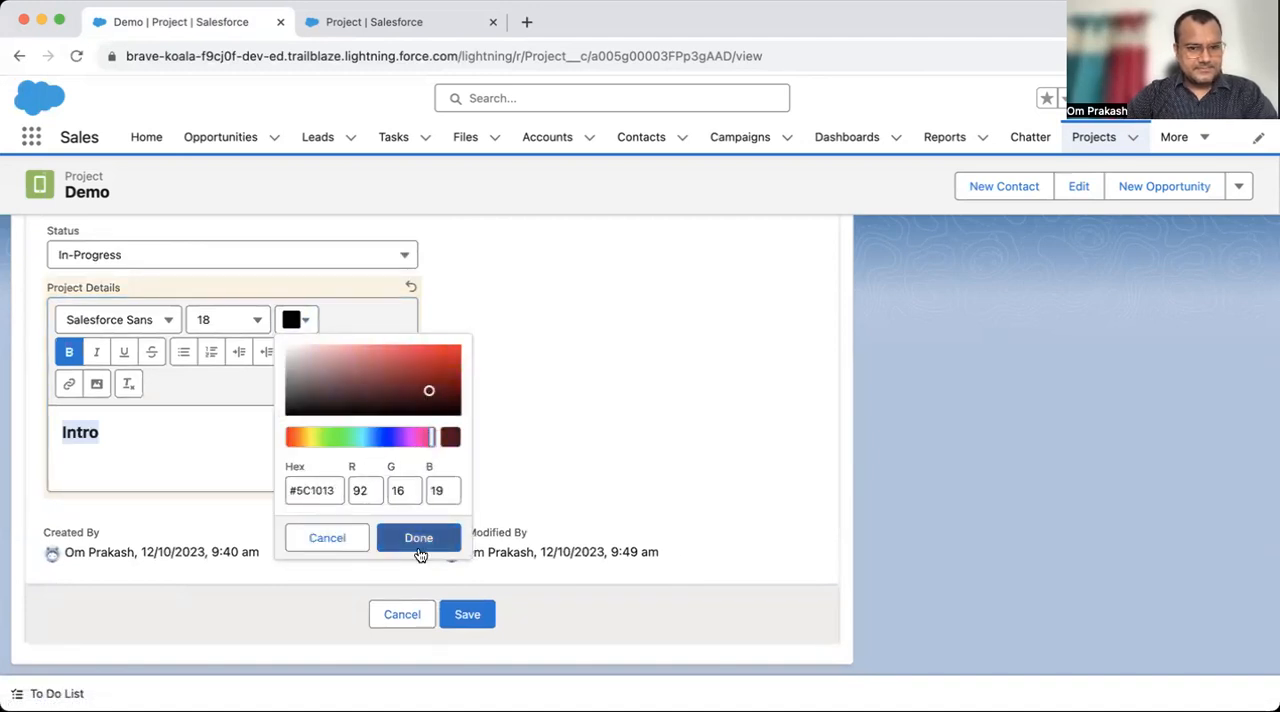
left_click(418, 537)
left_click(163, 437)
left_click_drag(163, 437, 20, 434)
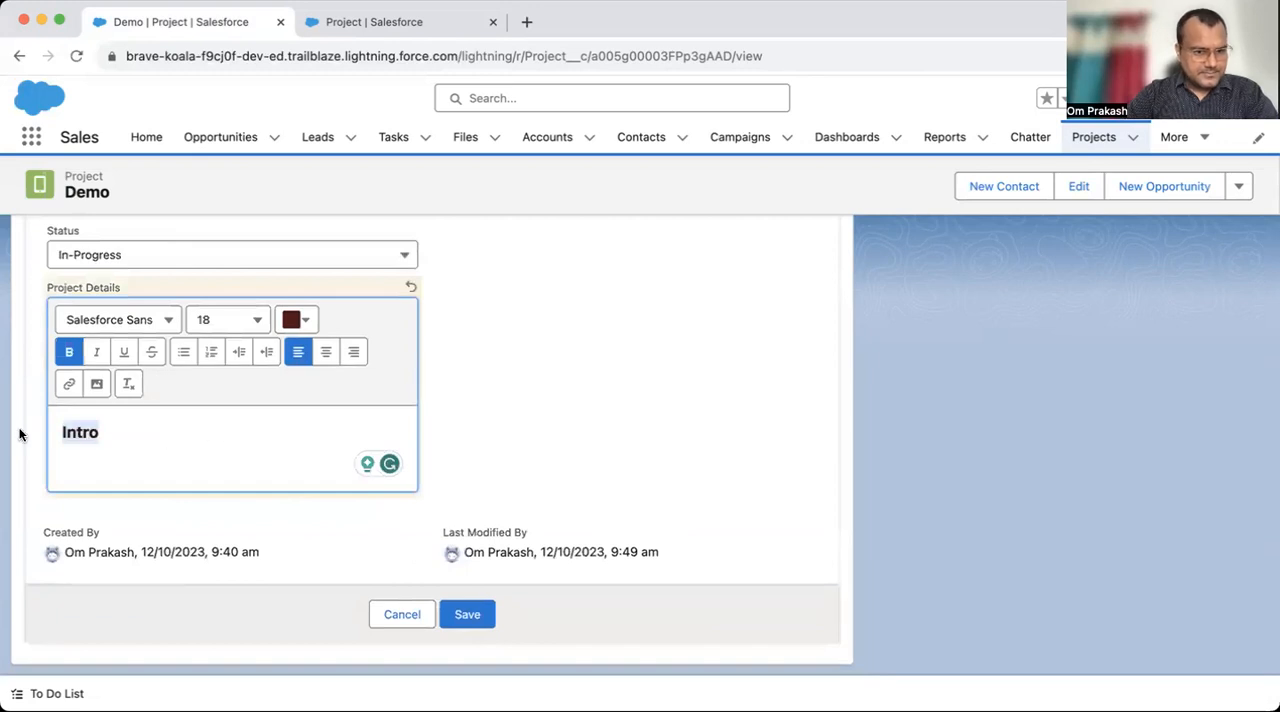
left_click(298, 319)
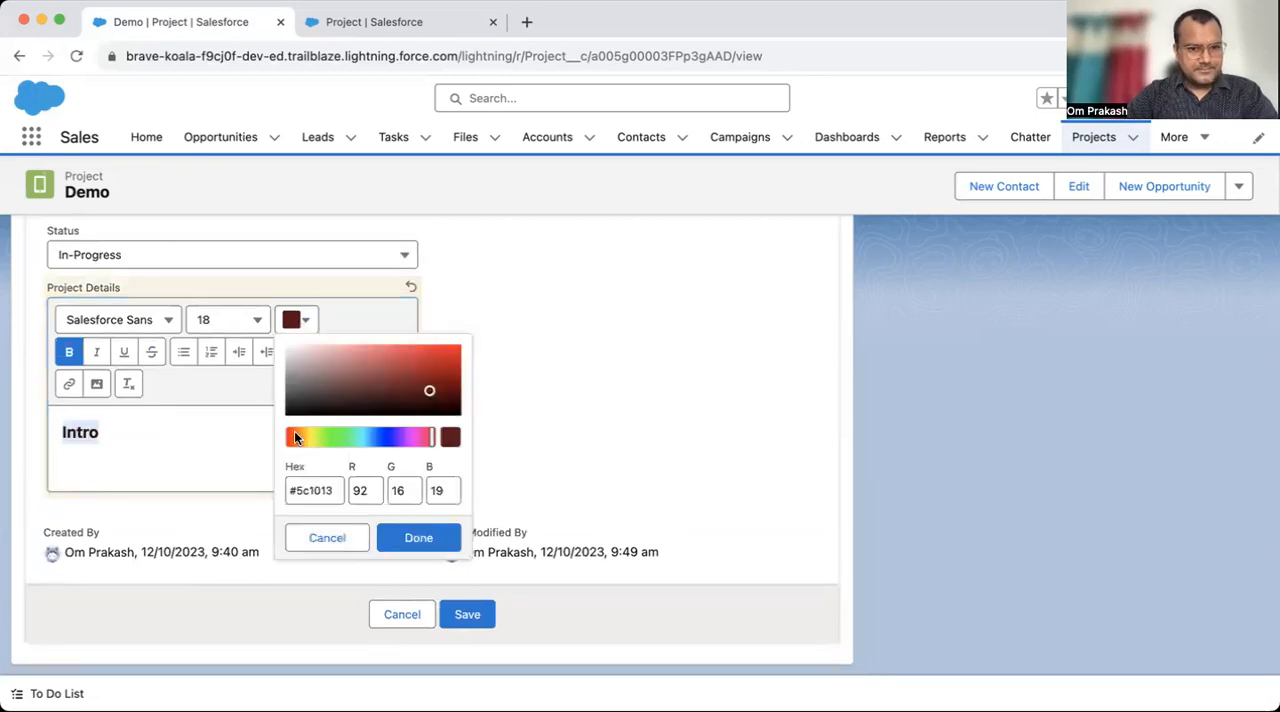
left_click(294, 436)
left_click(468, 614)
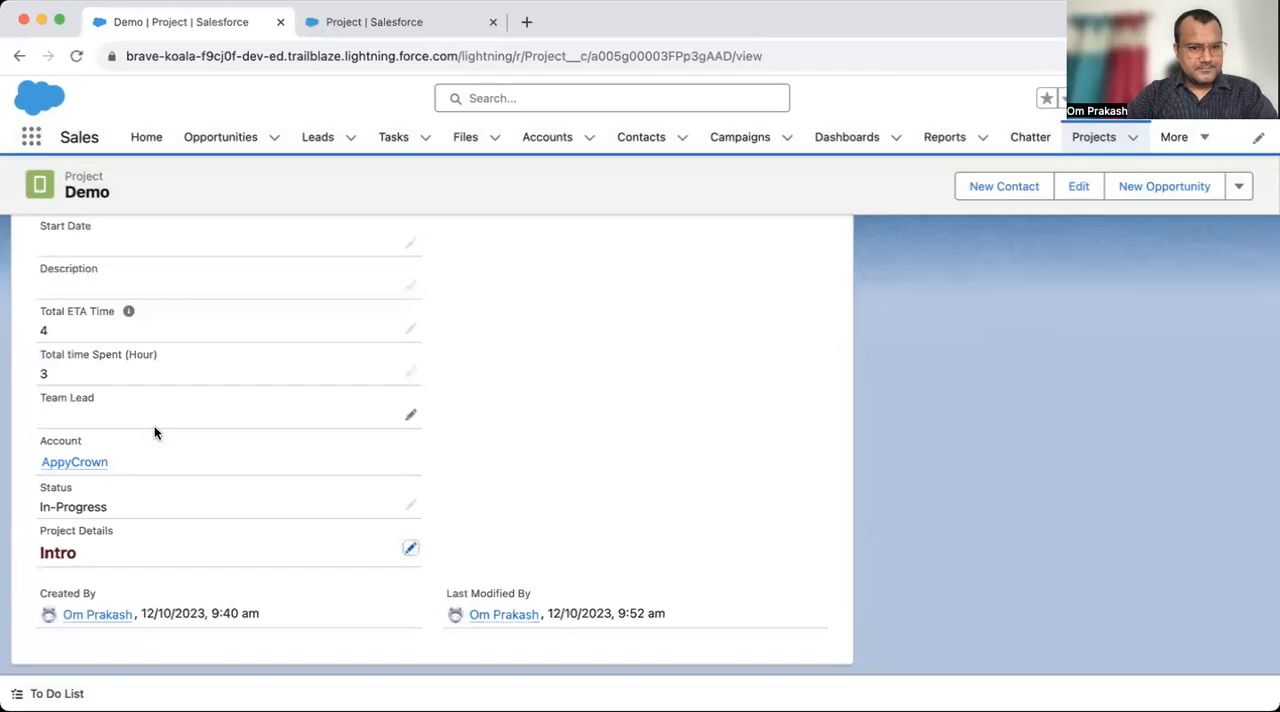
- Reopen Project Details for editing and change the Intro heading's colour to dark purple
left_click(411, 551)
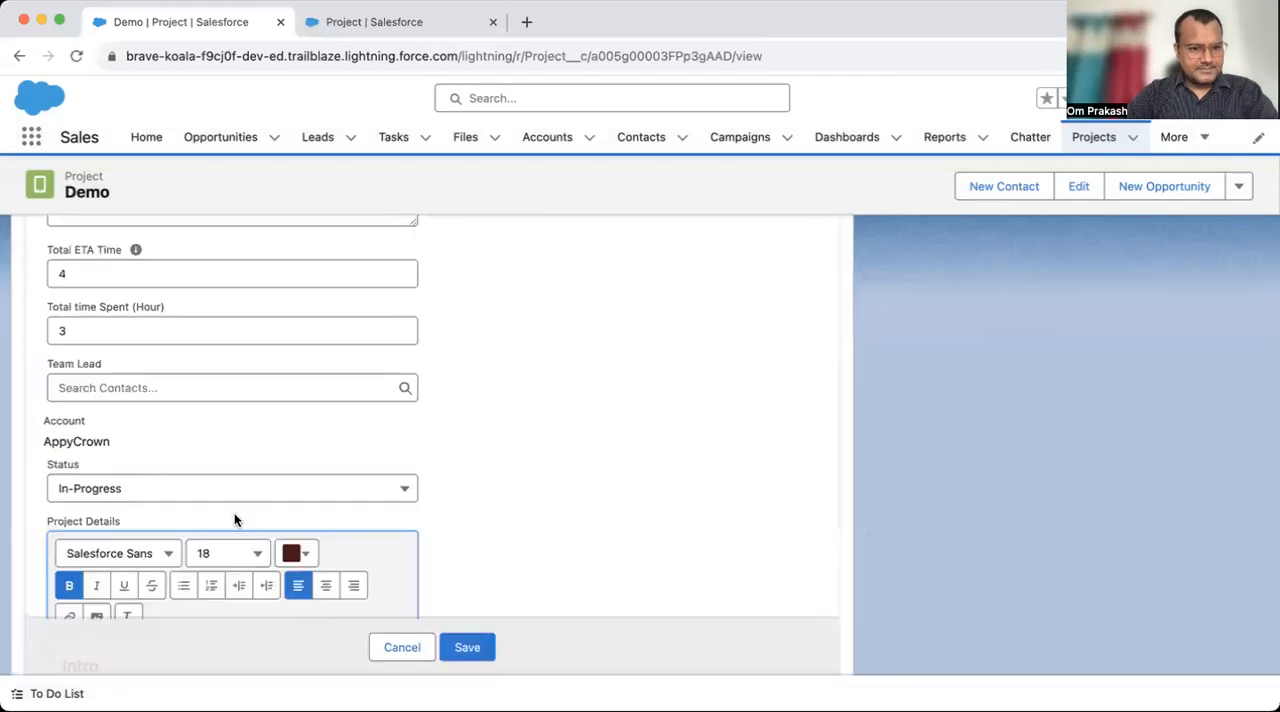
left_click_drag(124, 439, 66, 398)
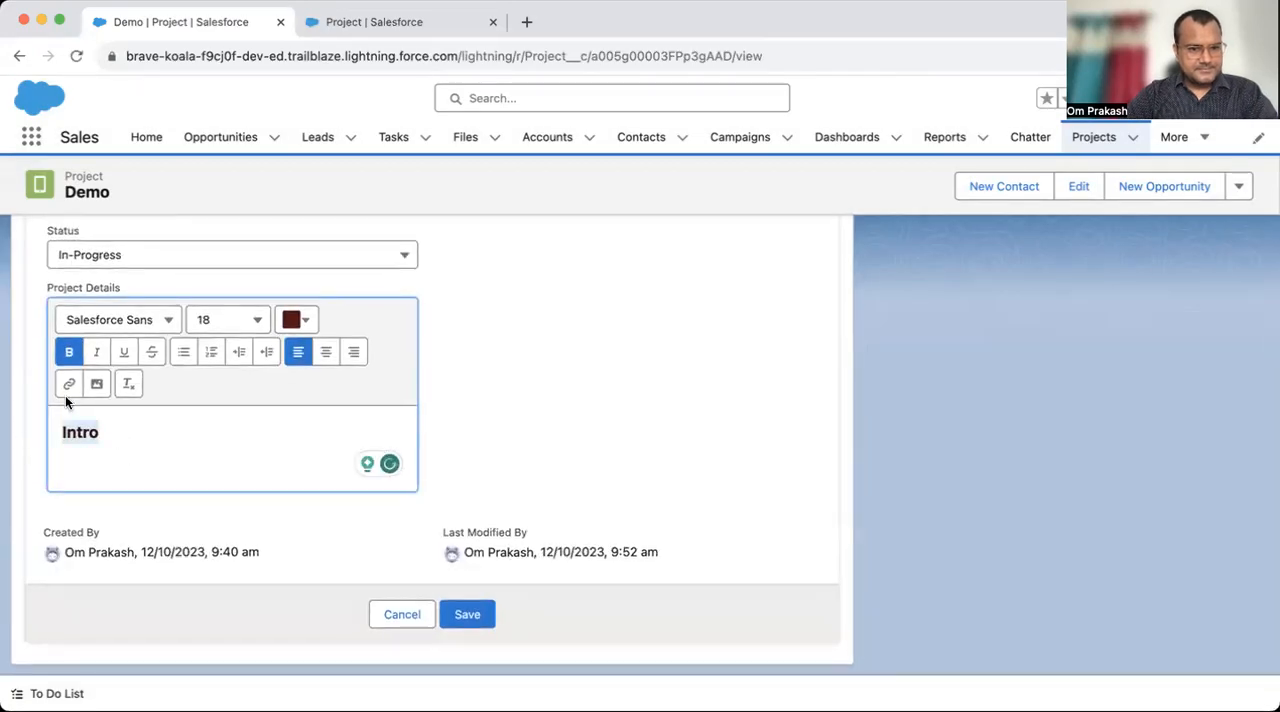
left_click(298, 319)
left_click_drag(430, 437, 413, 437)
left_click(418, 541)
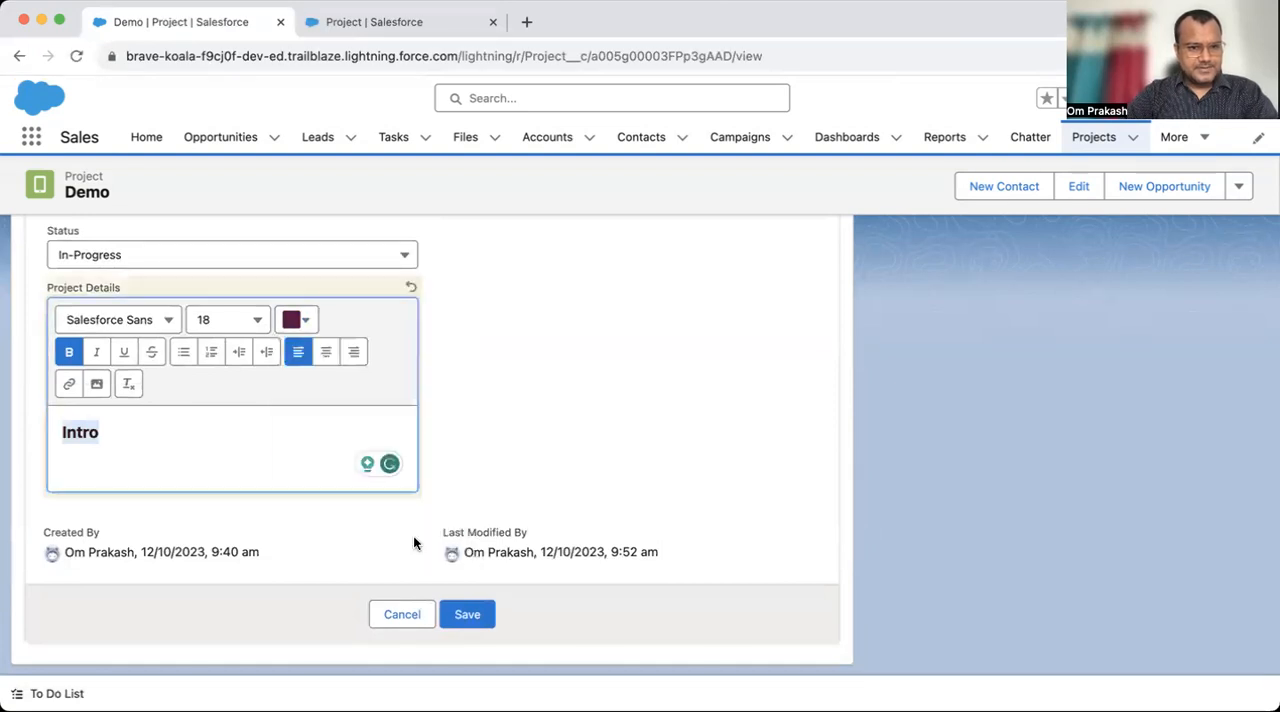
- Reselect the Intro heading and change its text colour to a brighter reddish brown
left_click(189, 435)
left_click_drag(167, 435, 10, 424)
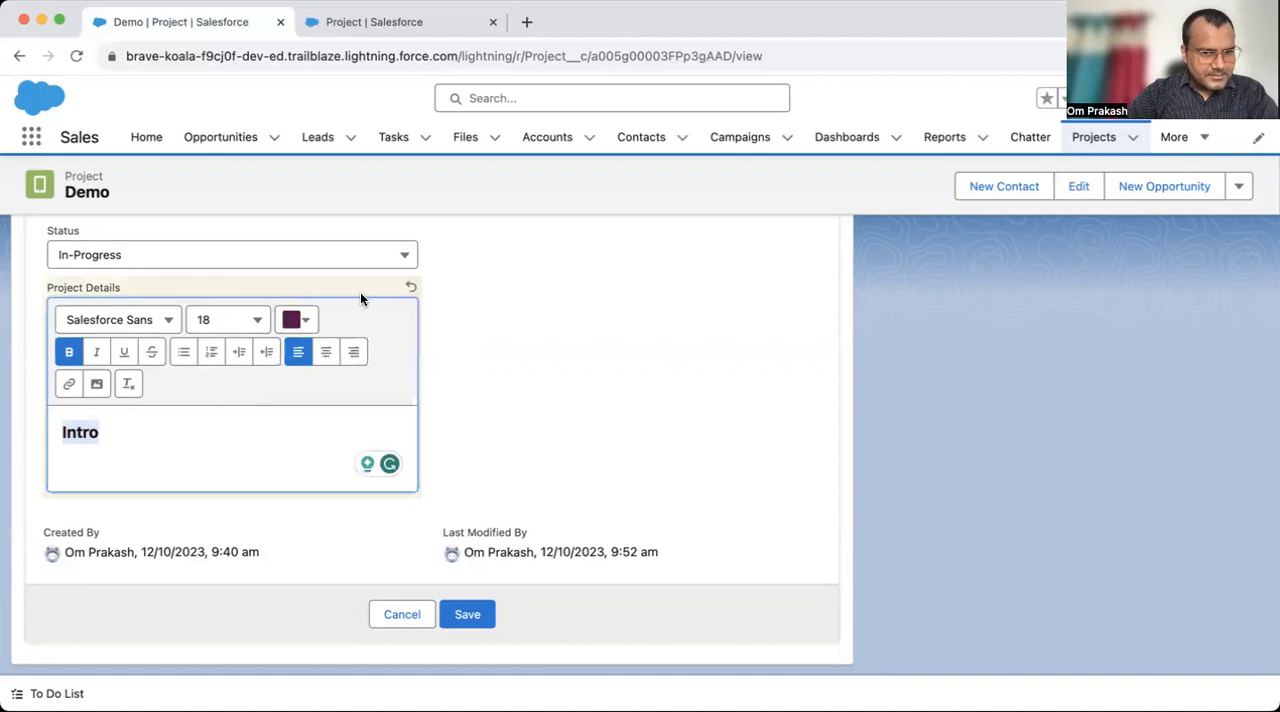
left_click(306, 322)
left_click(437, 379)
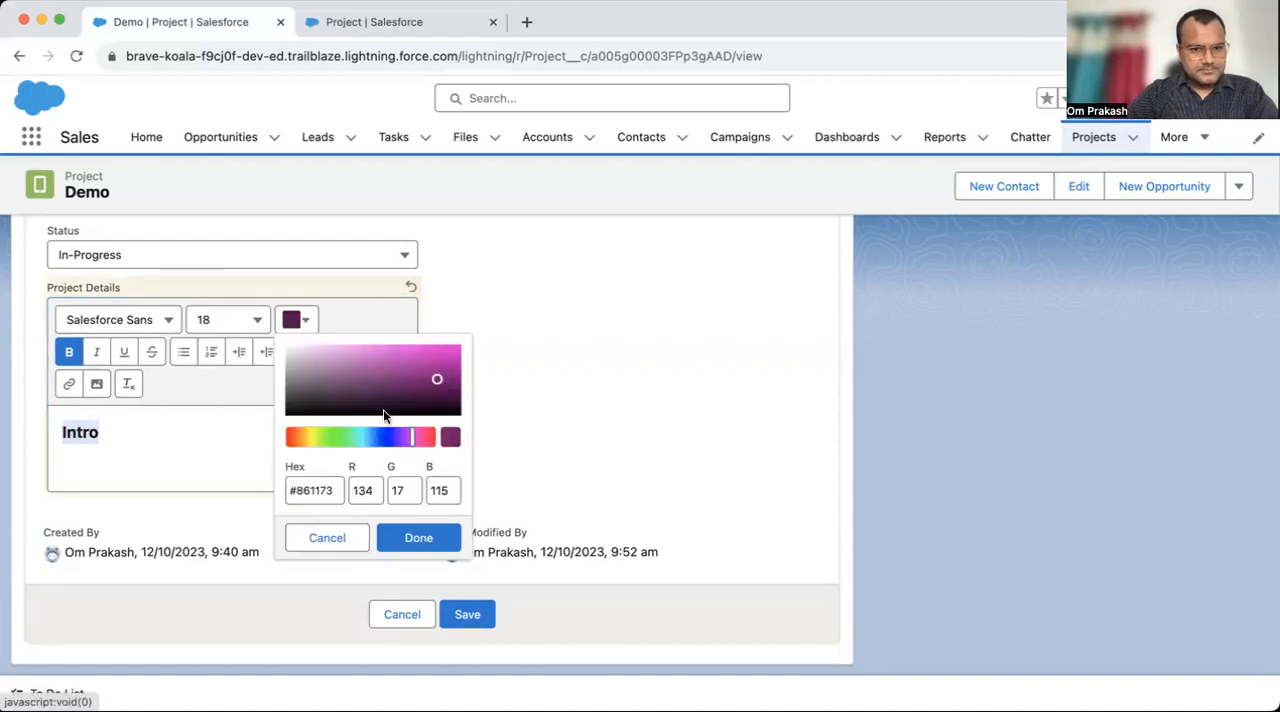
left_click(302, 436)
mouse_move(303, 436)
left_mouse_down()
mouse_move(287, 437)
mouse_move(303, 434)
left_mouse_up()
left_click(409, 537)
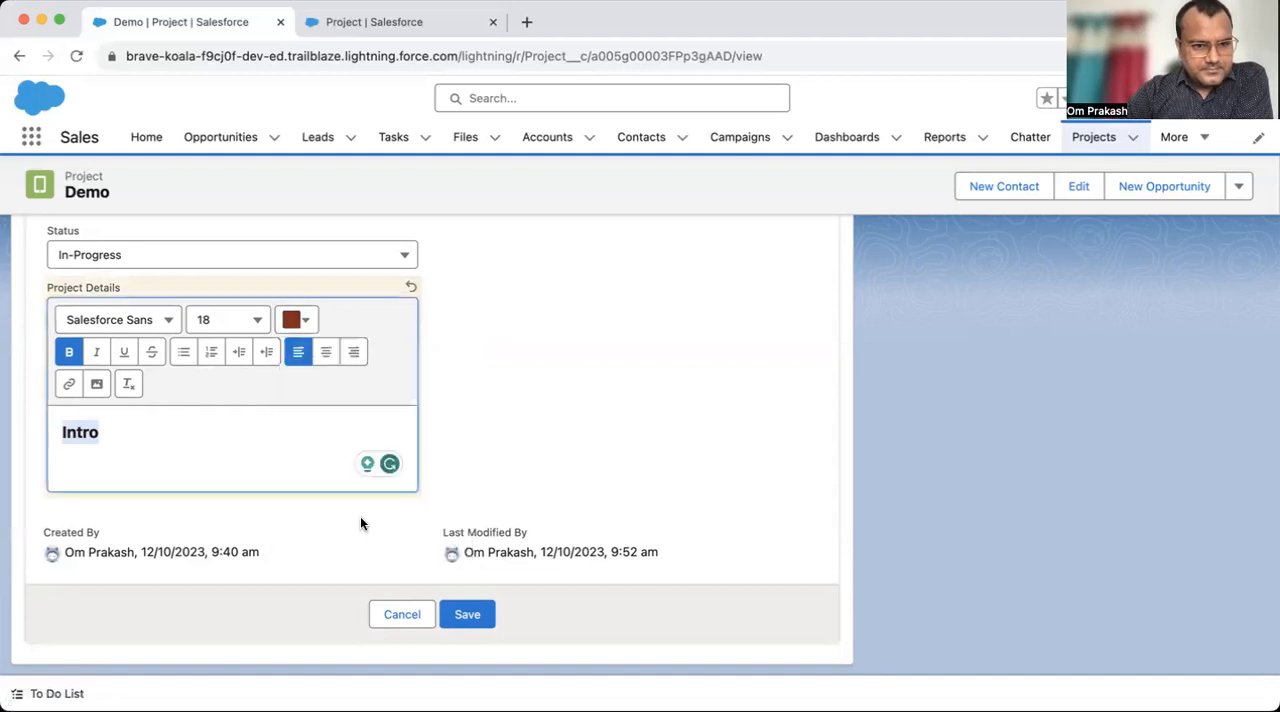
- Add the line "This project is for Sales cloud" below the Intro heading
key("Return")
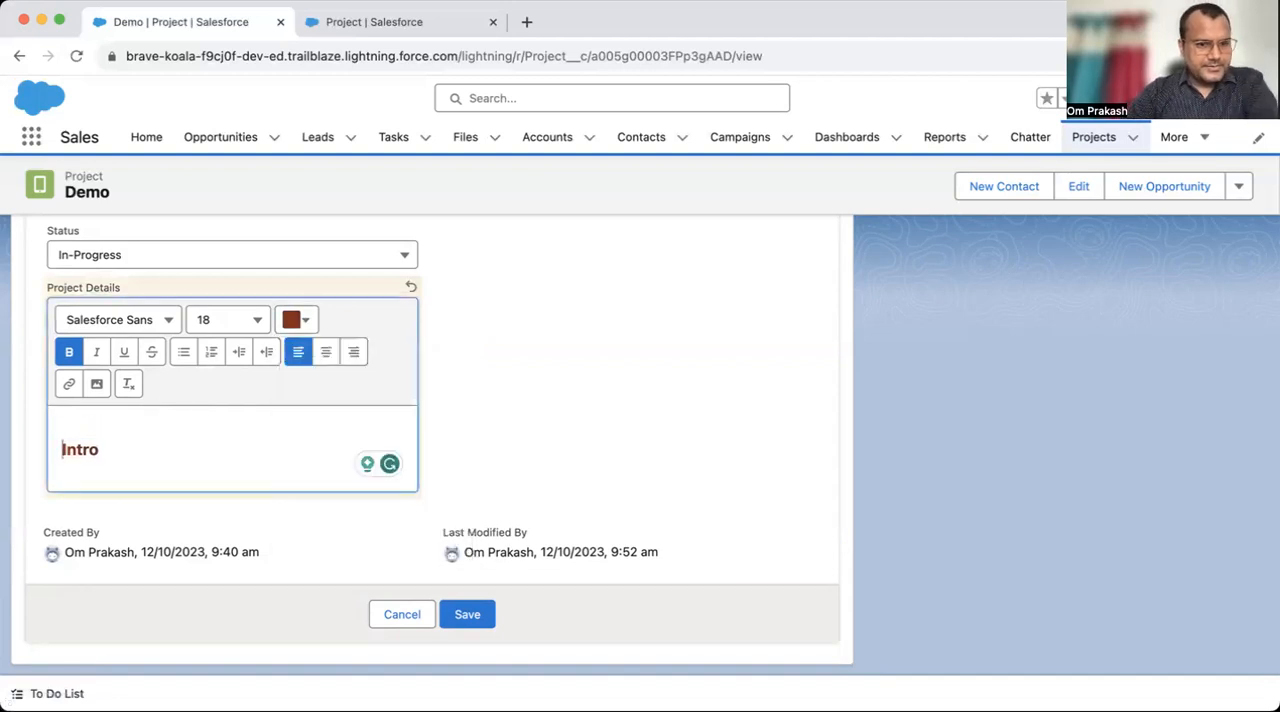
key("BackSpace")
left_click(131, 430)
key("Return")
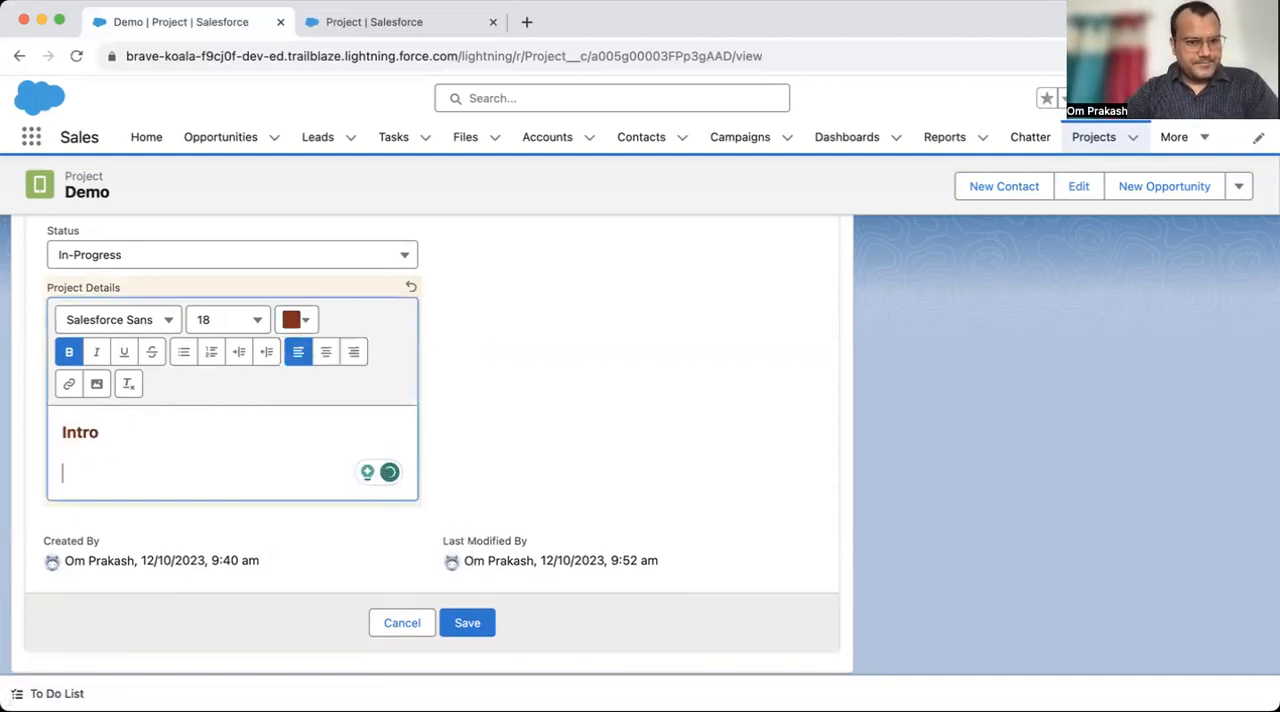
type("This project is for ")
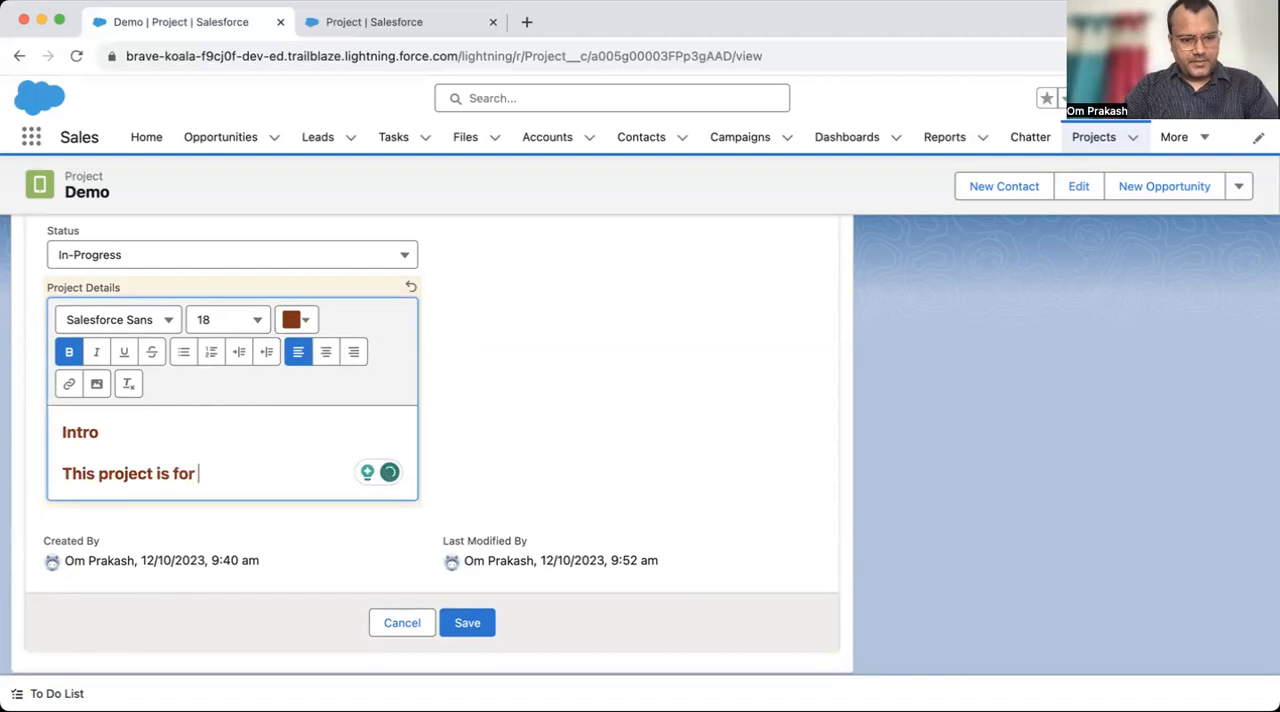
type("Sales cloud")
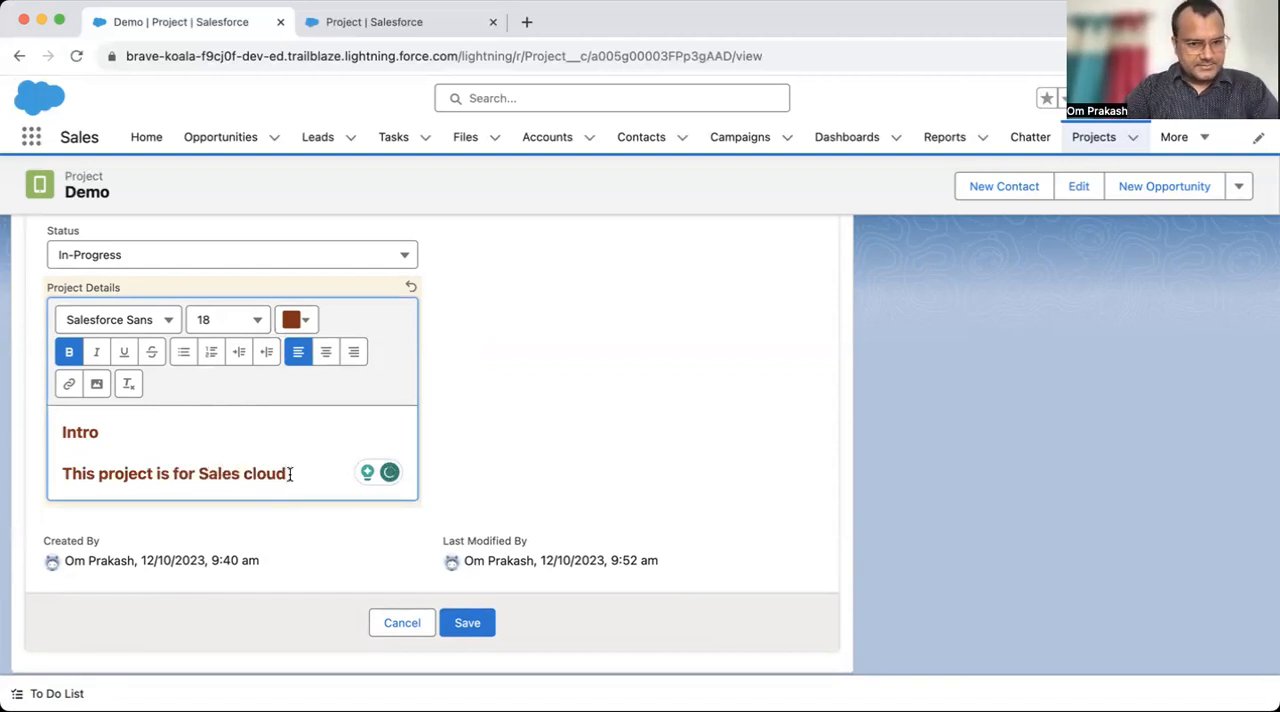
- Remove bold from the Sales cloud line, set its font size to 12 and save the Demo record
left_click_drag(290, 473, 40, 446)
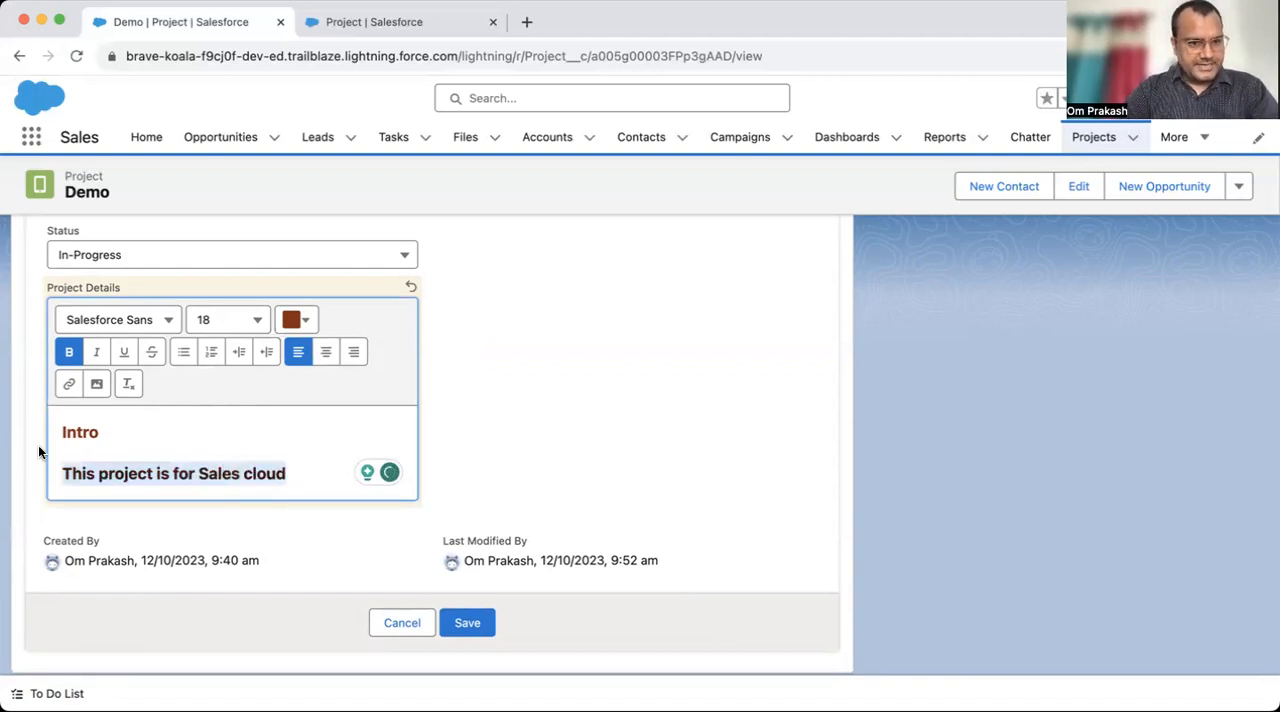
left_click(69, 352)
left_click(258, 325)
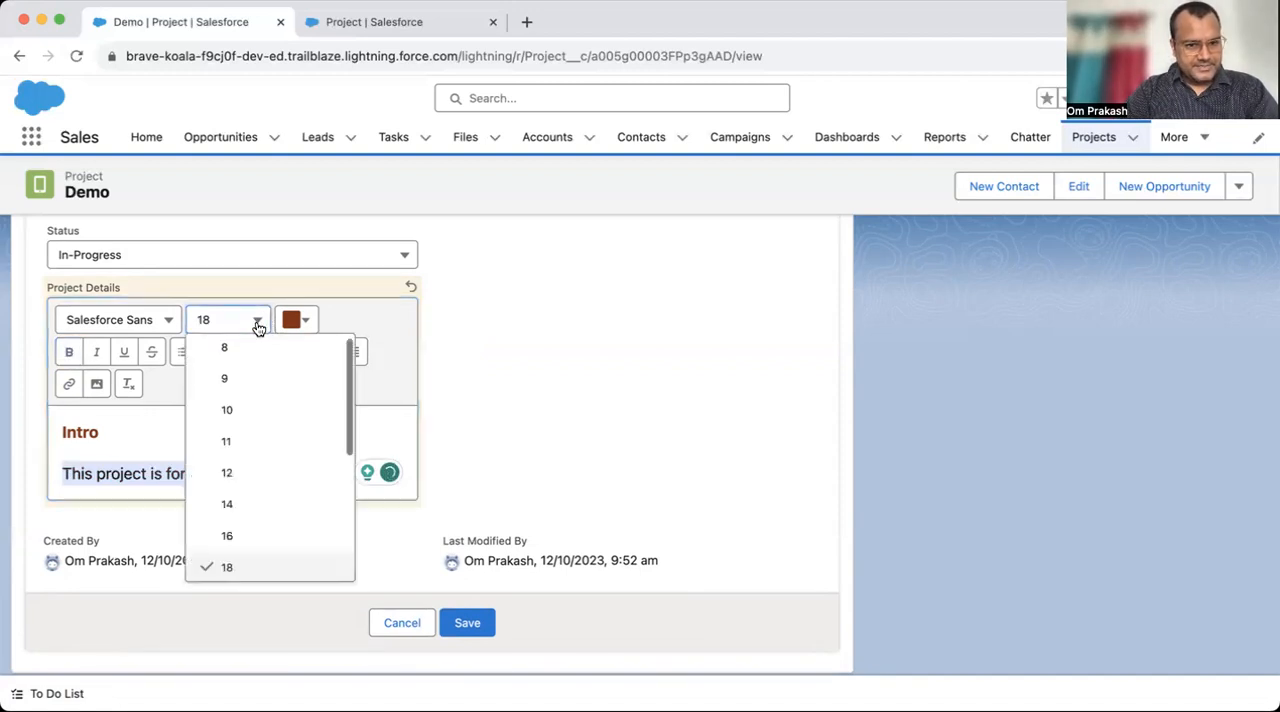
left_click(228, 450)
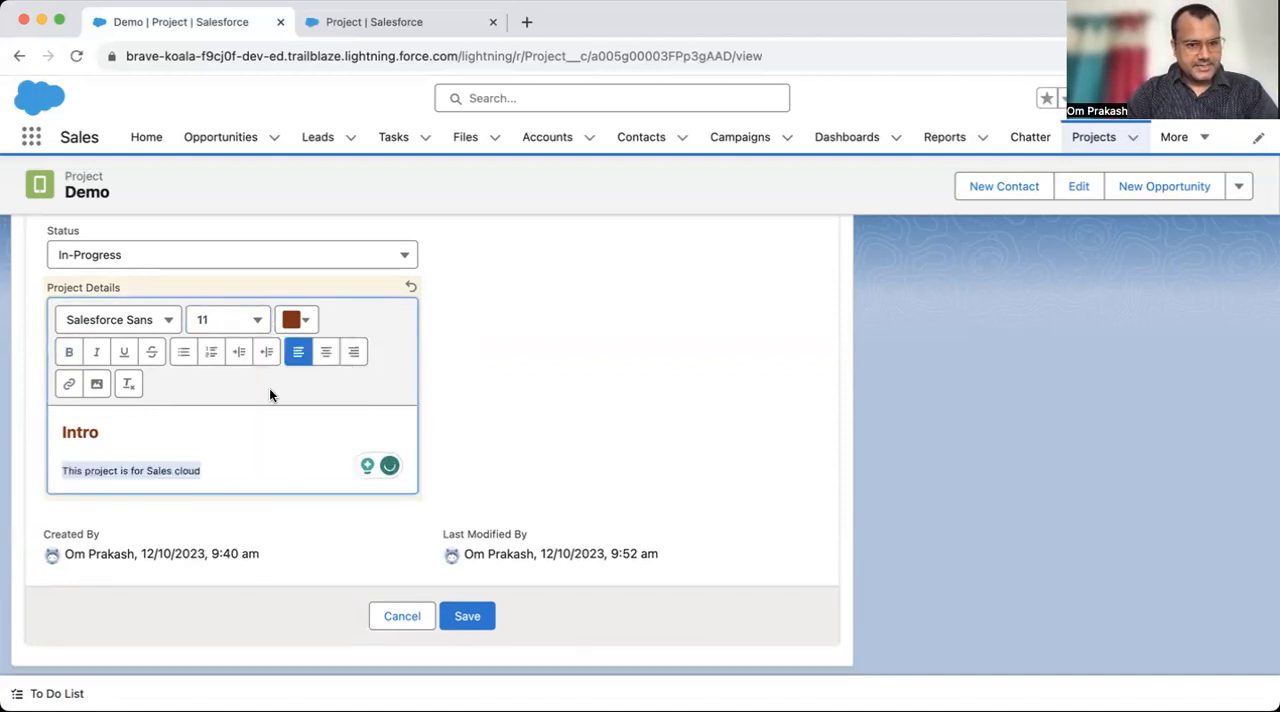
left_click(260, 319)
left_click(246, 486)
left_click(467, 615)
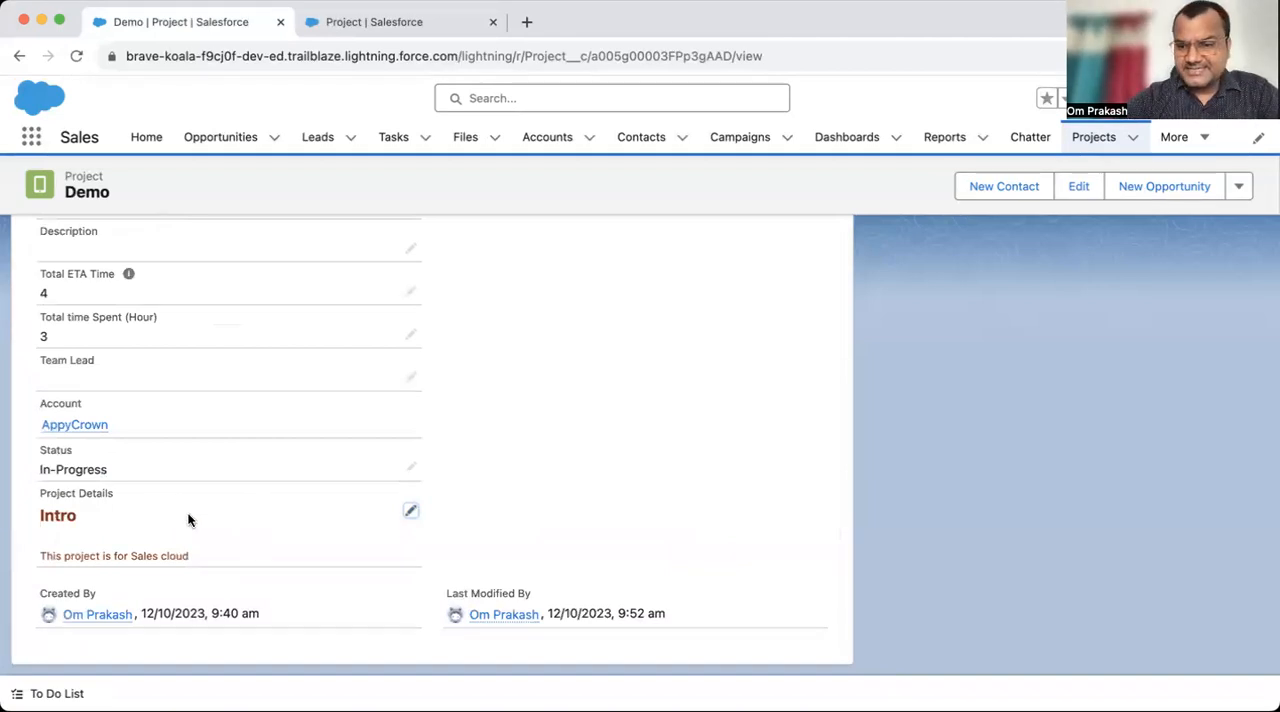
- Examine the Project object's field list in Setup and the Text Area (Rich) data type offered for new custom fields
left_click(352, 24)
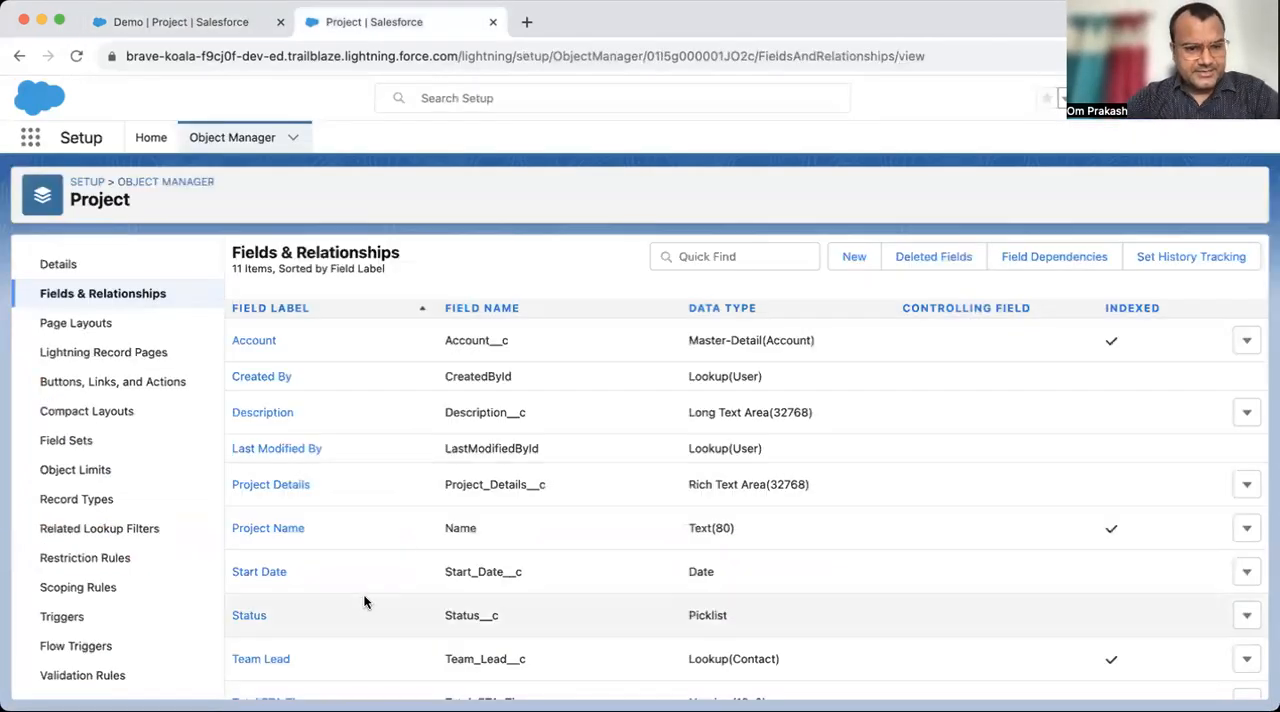
scroll(485, 509, "down", 3)
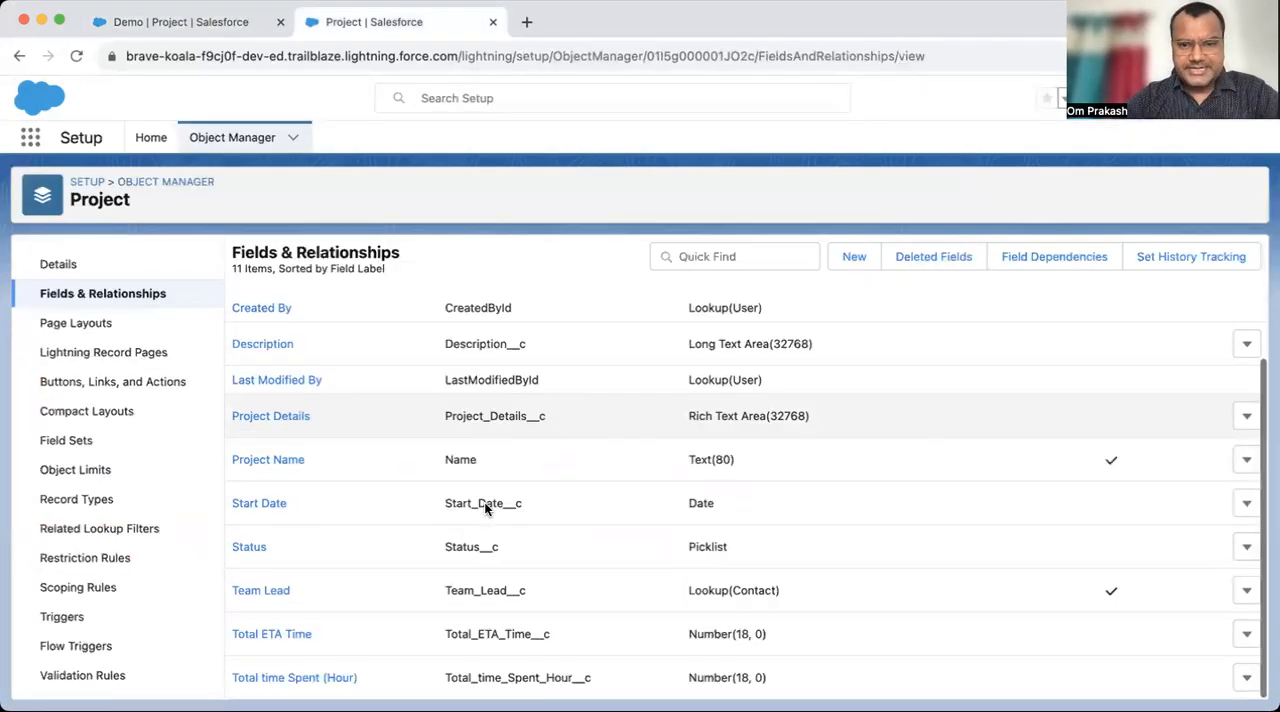
left_click(853, 257)
scroll(463, 467, "down", 10)
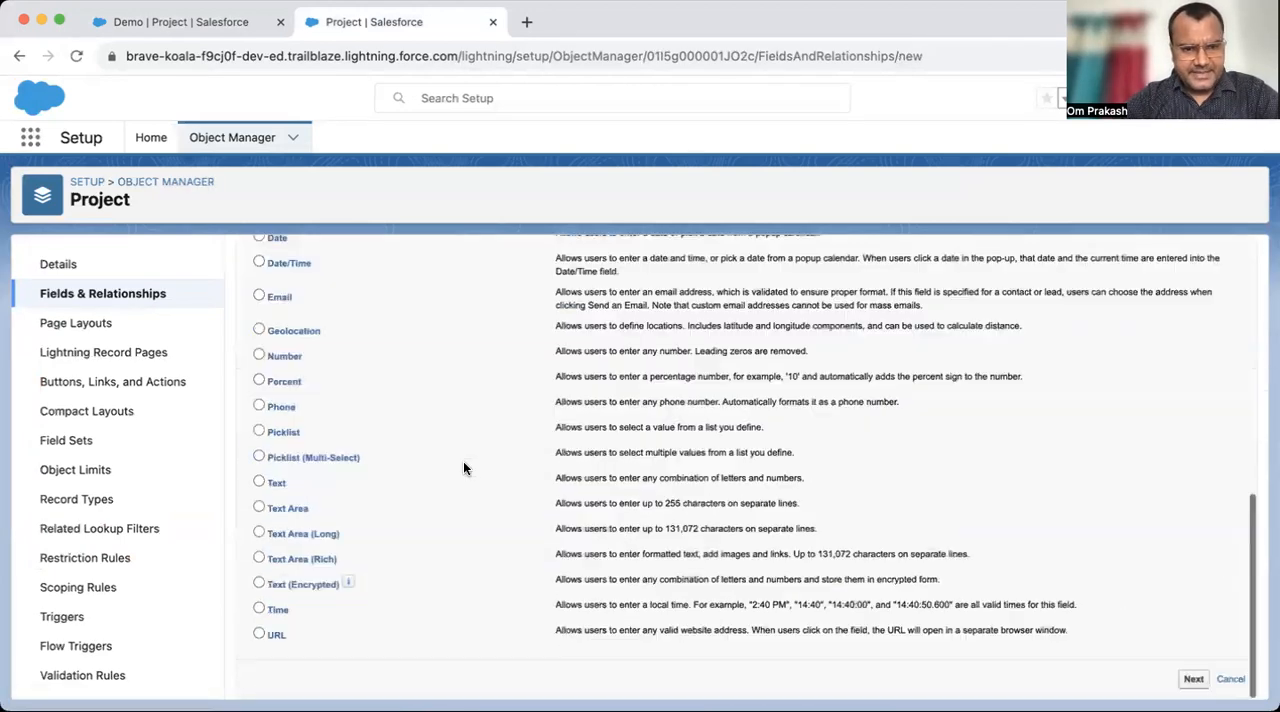
left_click_drag(264, 559, 356, 559)
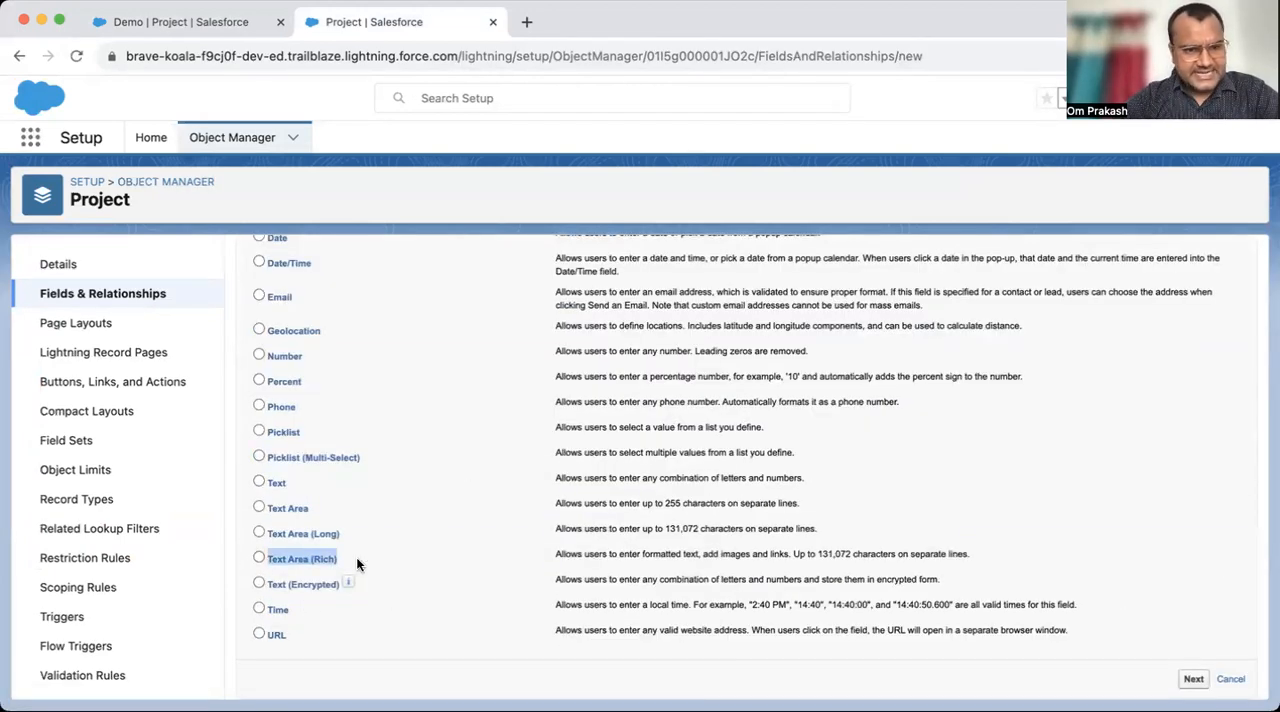
left_click(97, 293)
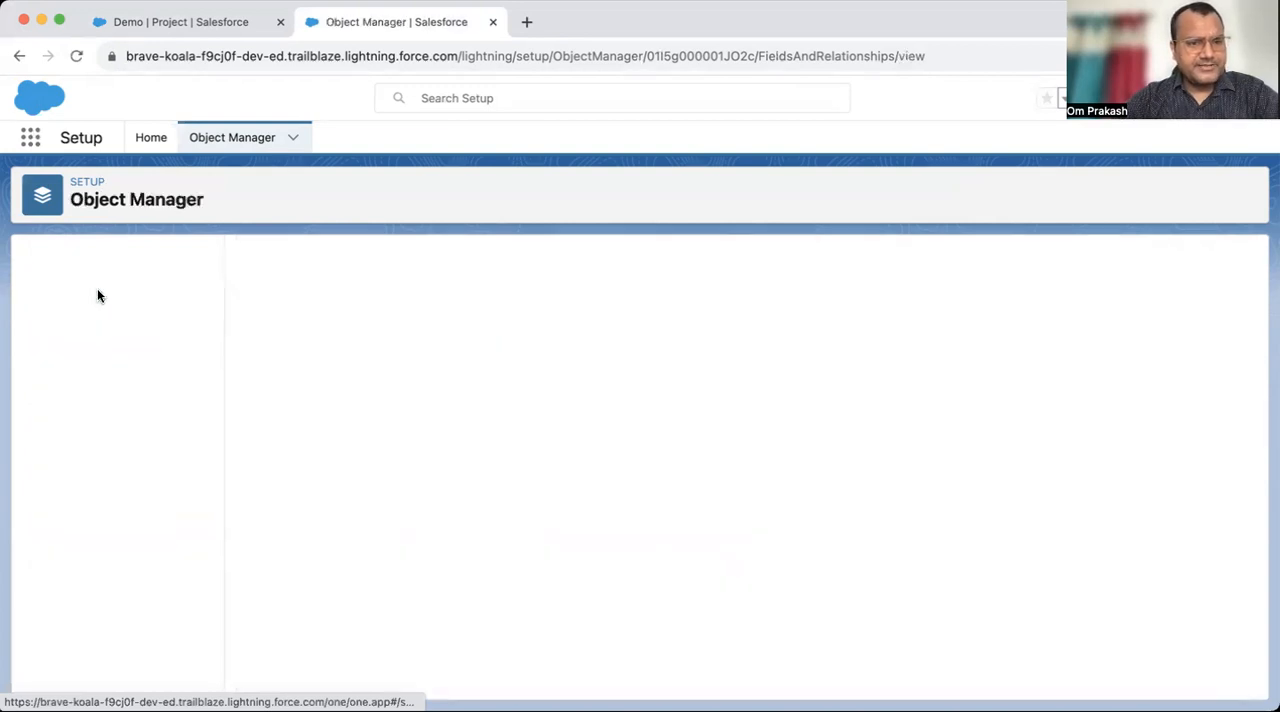
scroll(794, 477, "down", 1)
scroll(797, 479, "up", 1)
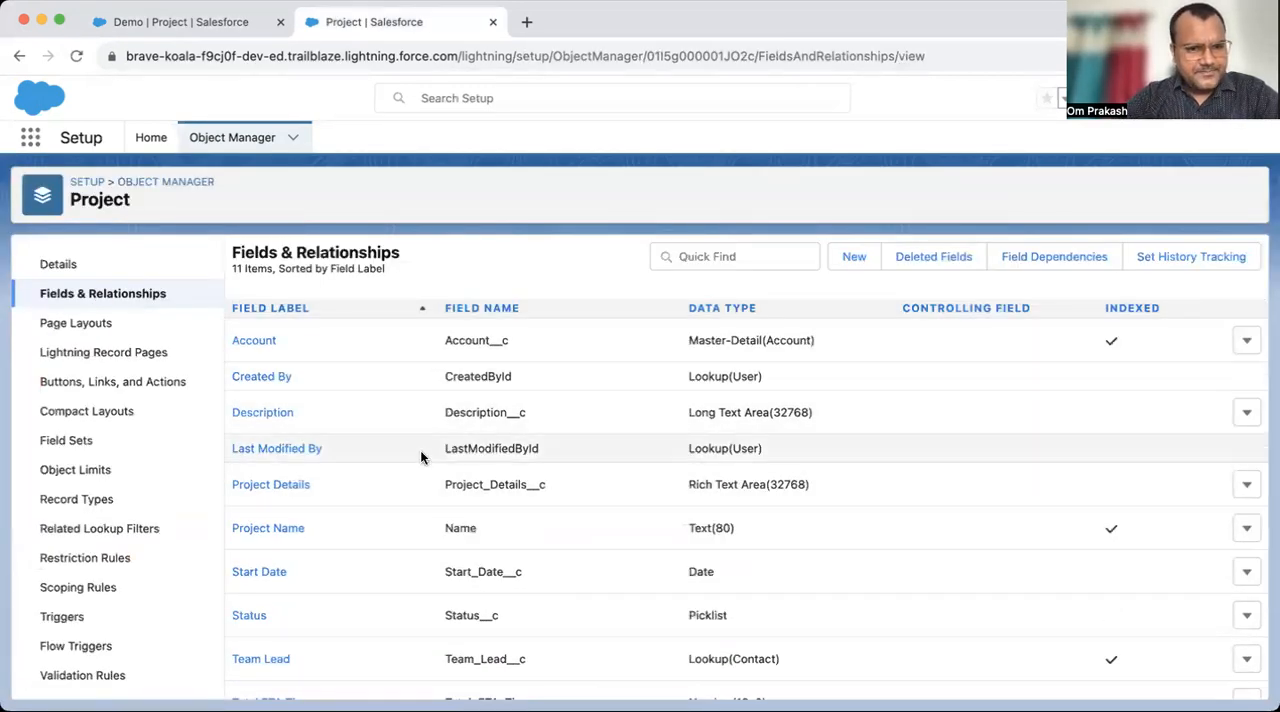
- Start a new custom field on the Project object, choose the Formula data type and continue to the output type settings
left_click_drag(691, 488, 852, 486)
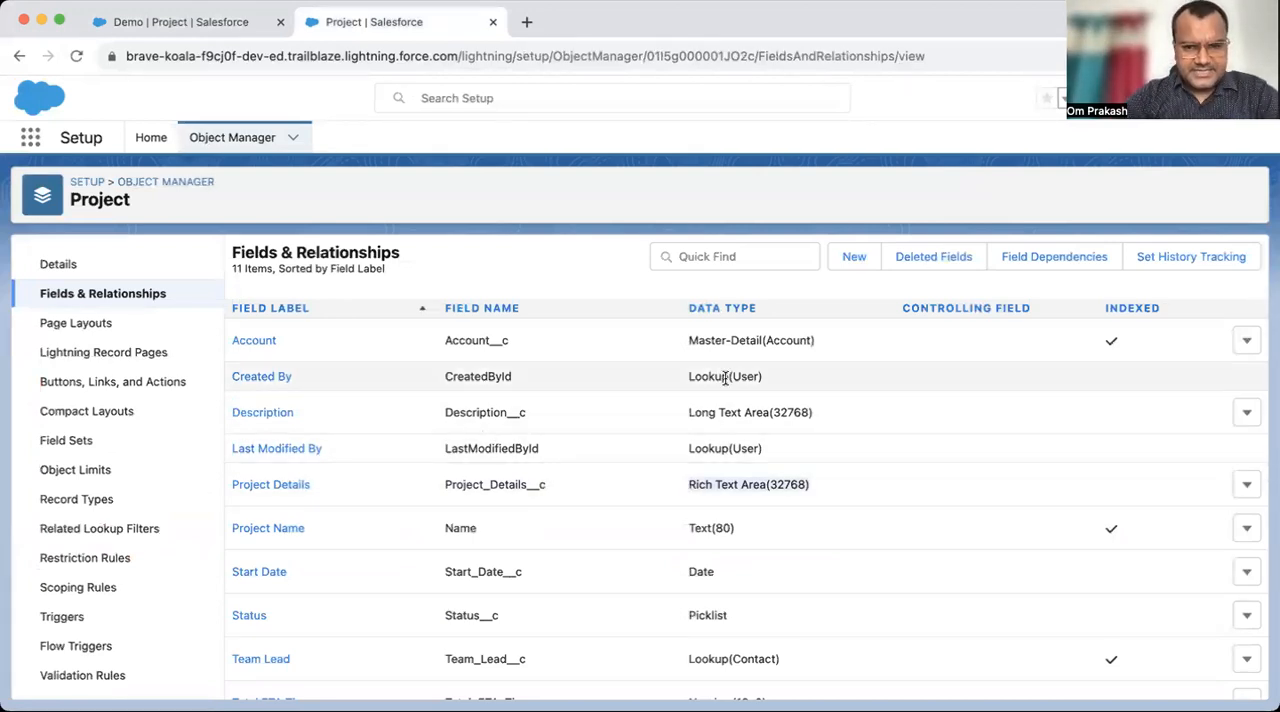
left_click(682, 427)
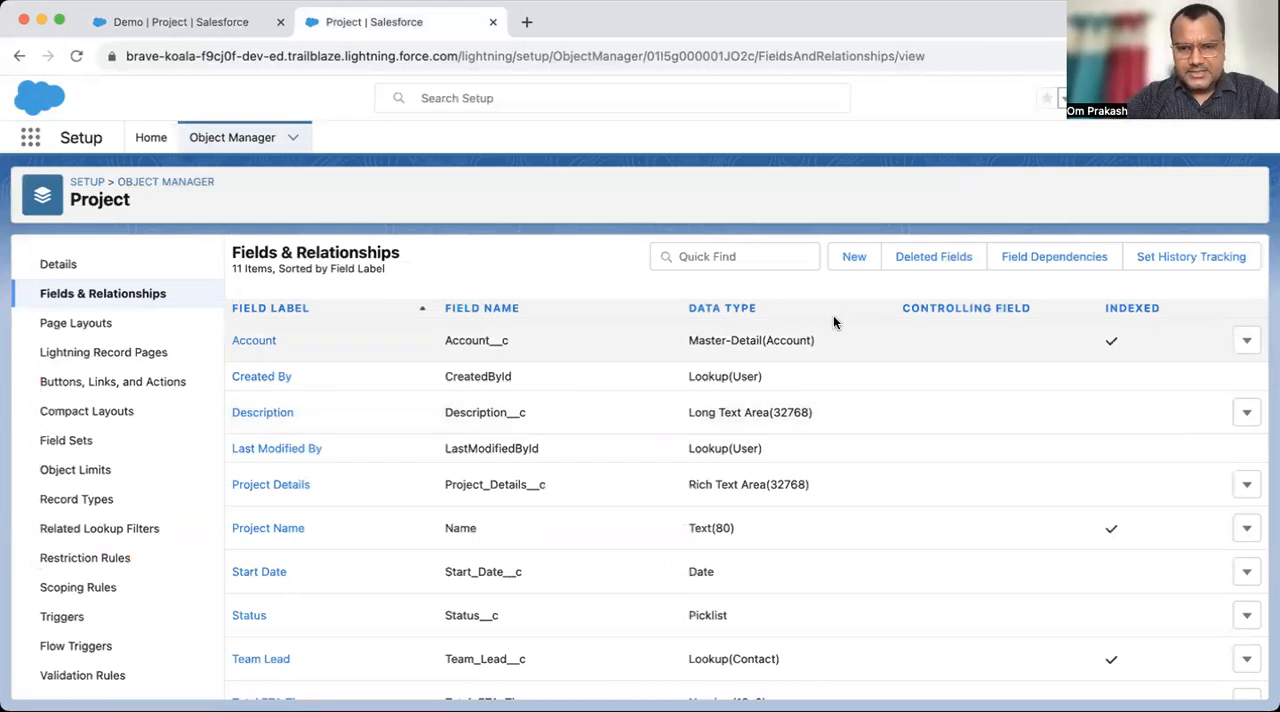
left_click(849, 257)
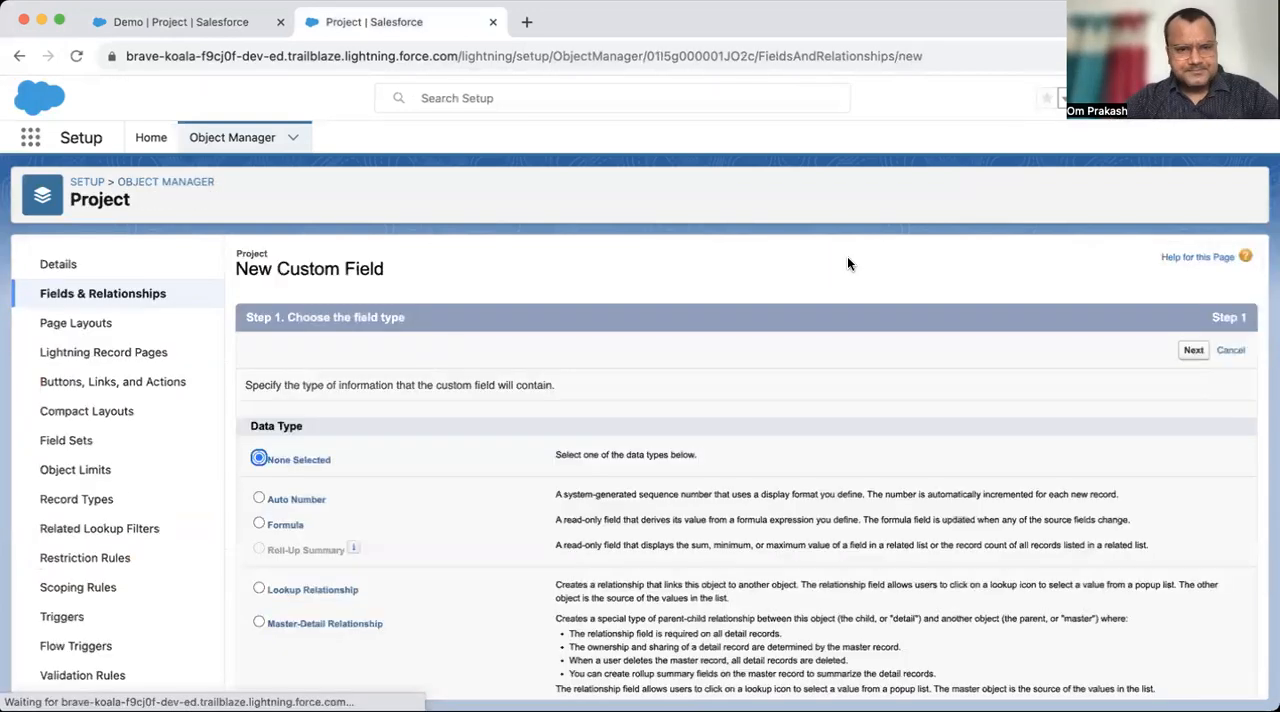
scroll(238, 493, "down", 1)
left_click(260, 471)
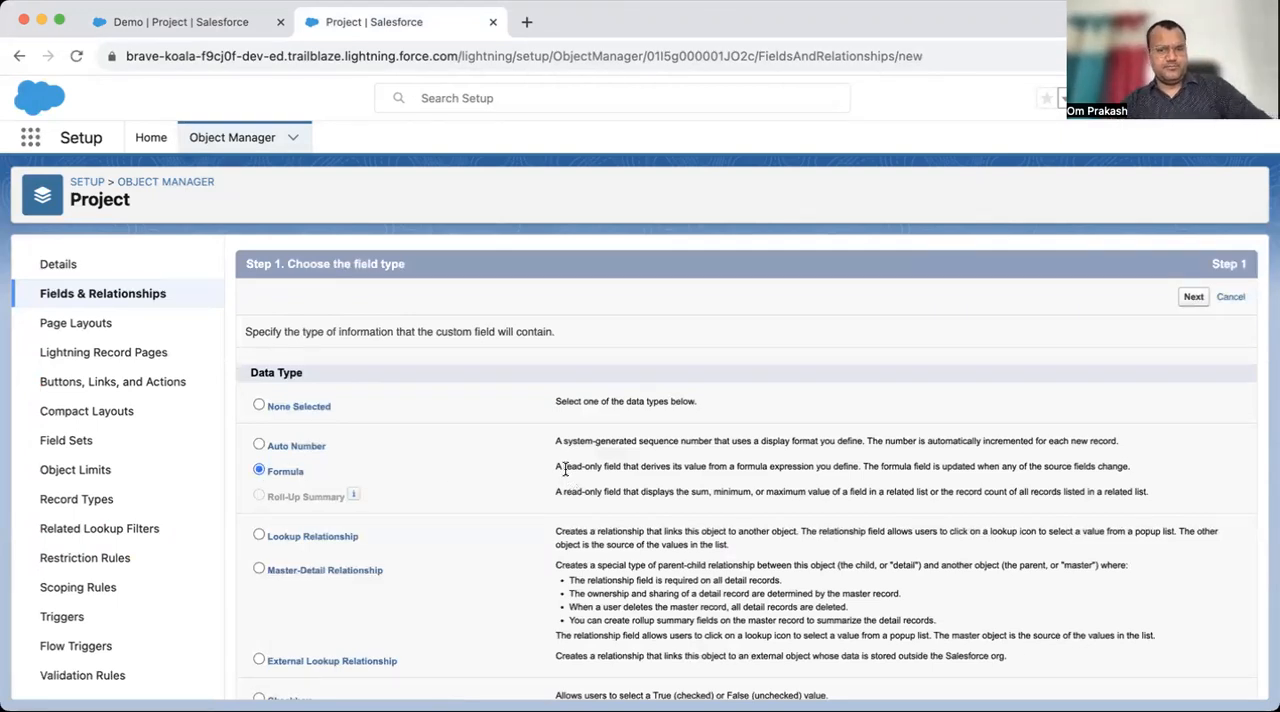
left_click_drag(557, 465, 840, 472)
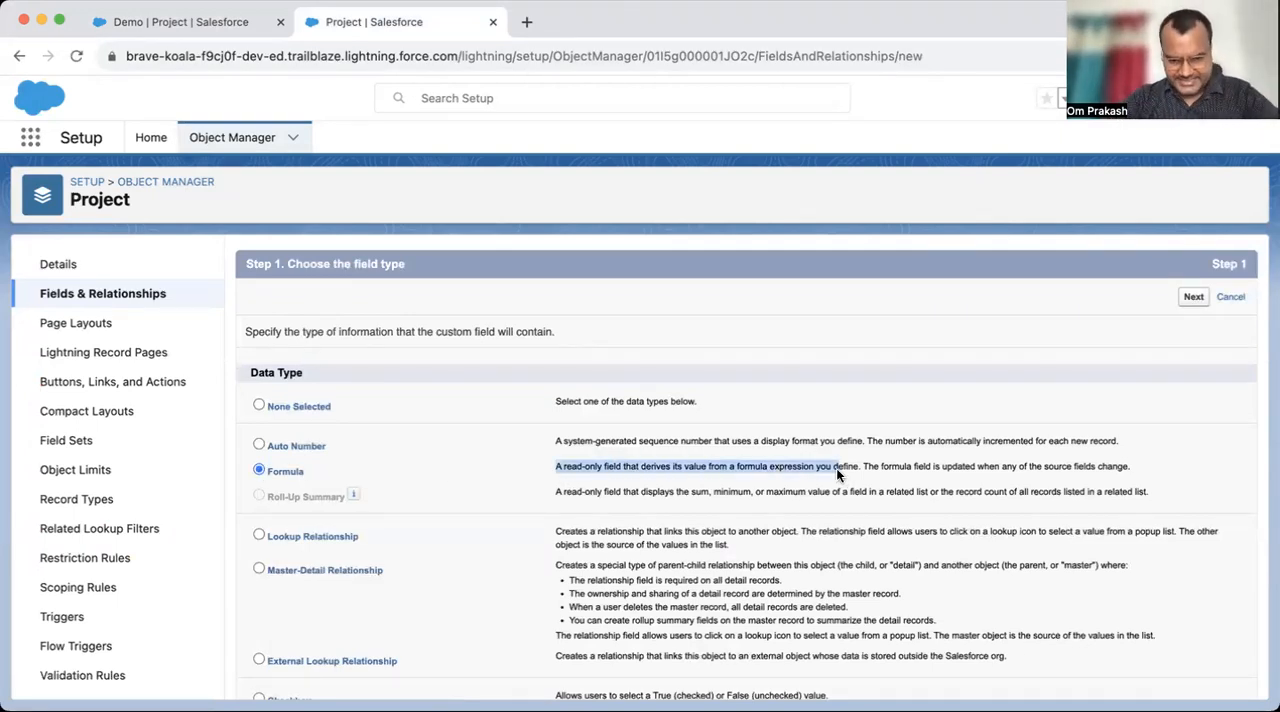
left_click(1193, 296)
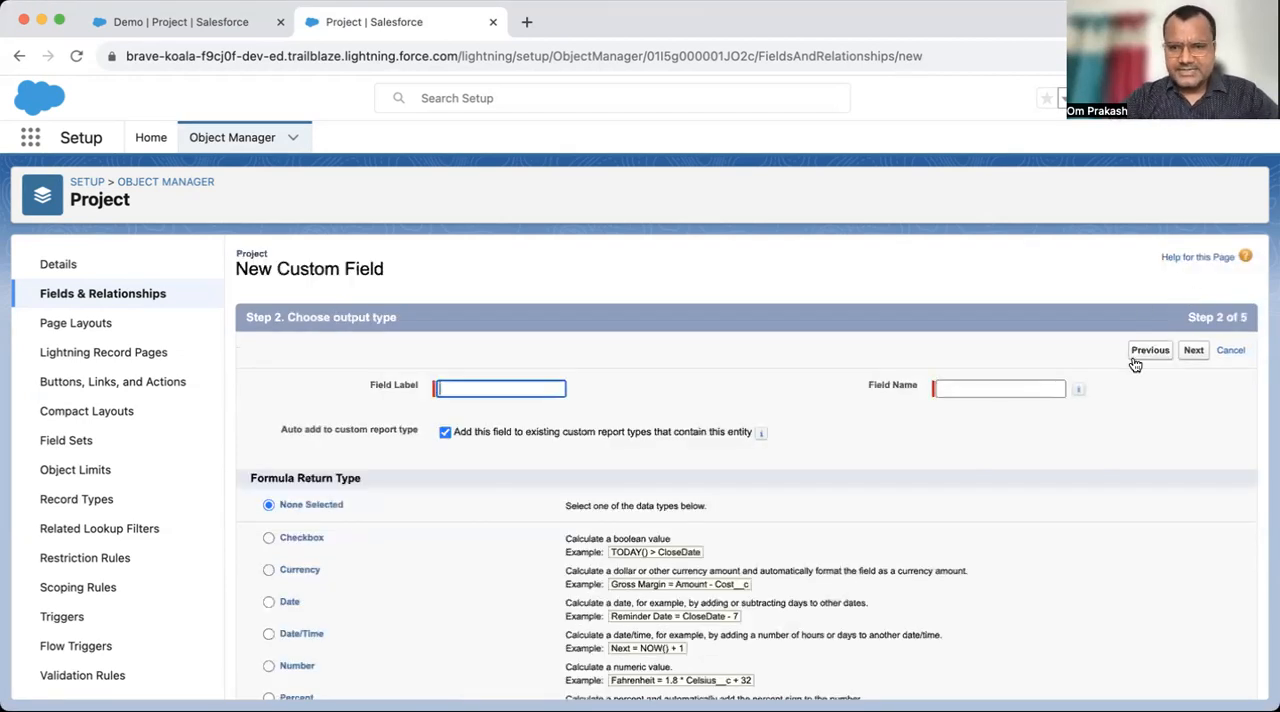
- Go back to review the Formula data type's description, including its update behaviour, and return to the output type settings
left_click(1146, 353)
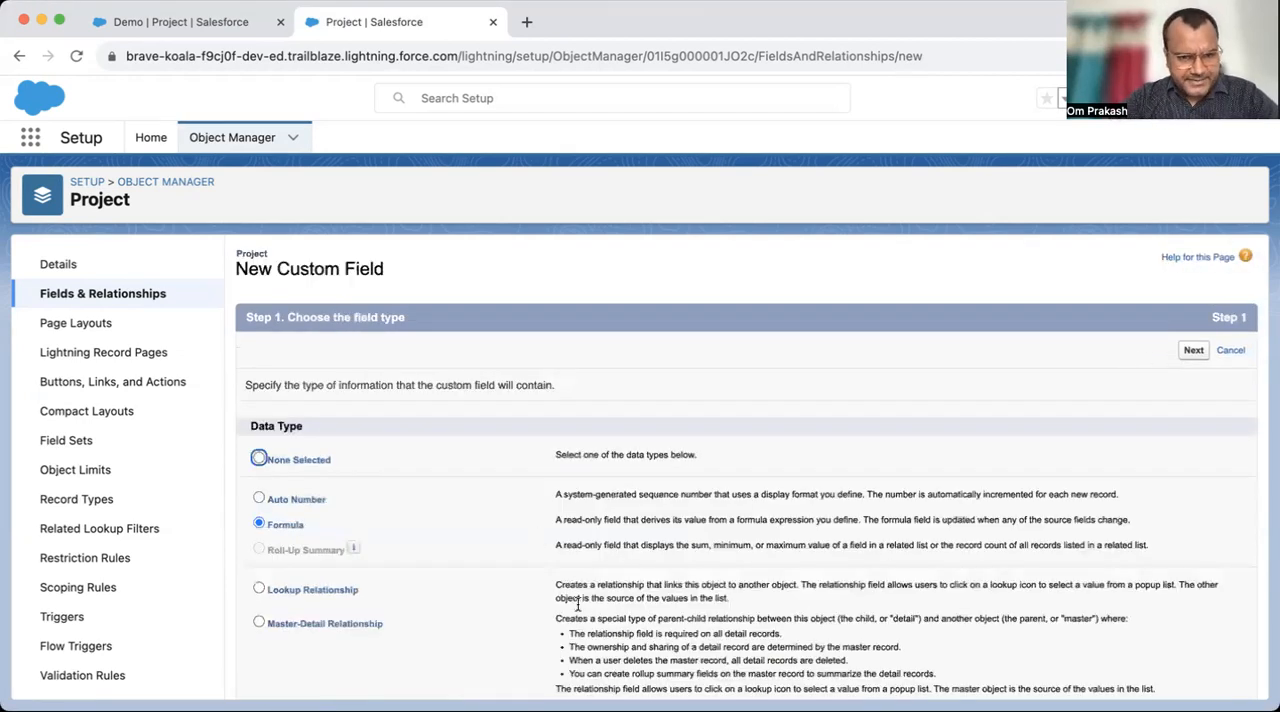
left_click_drag(551, 523, 877, 520)
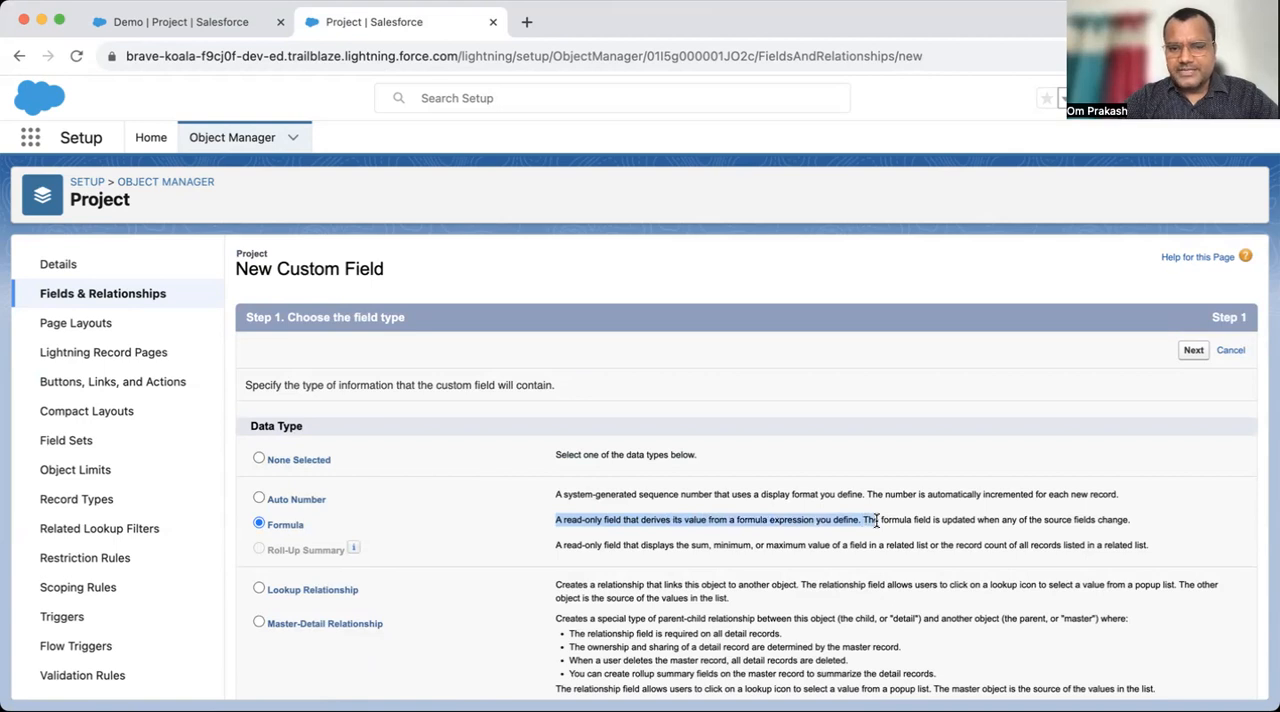
left_click(910, 512)
left_click_drag(864, 518, 1104, 521)
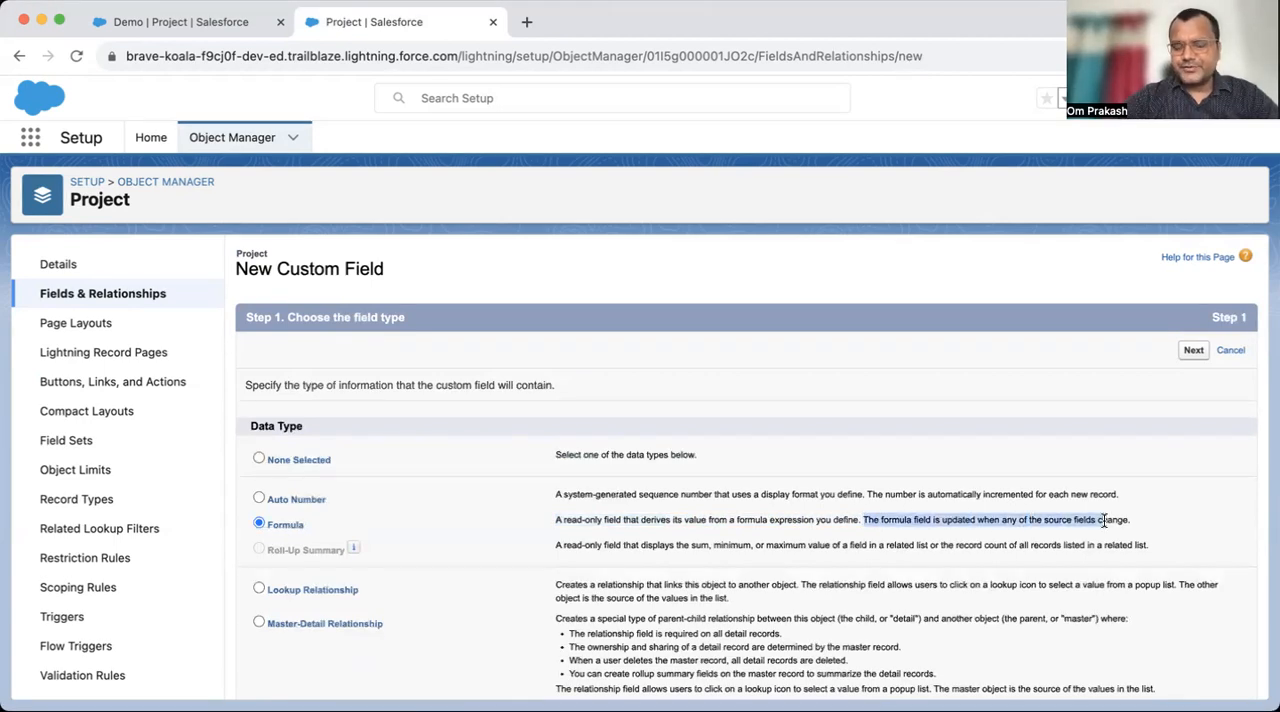
left_click(1194, 352)
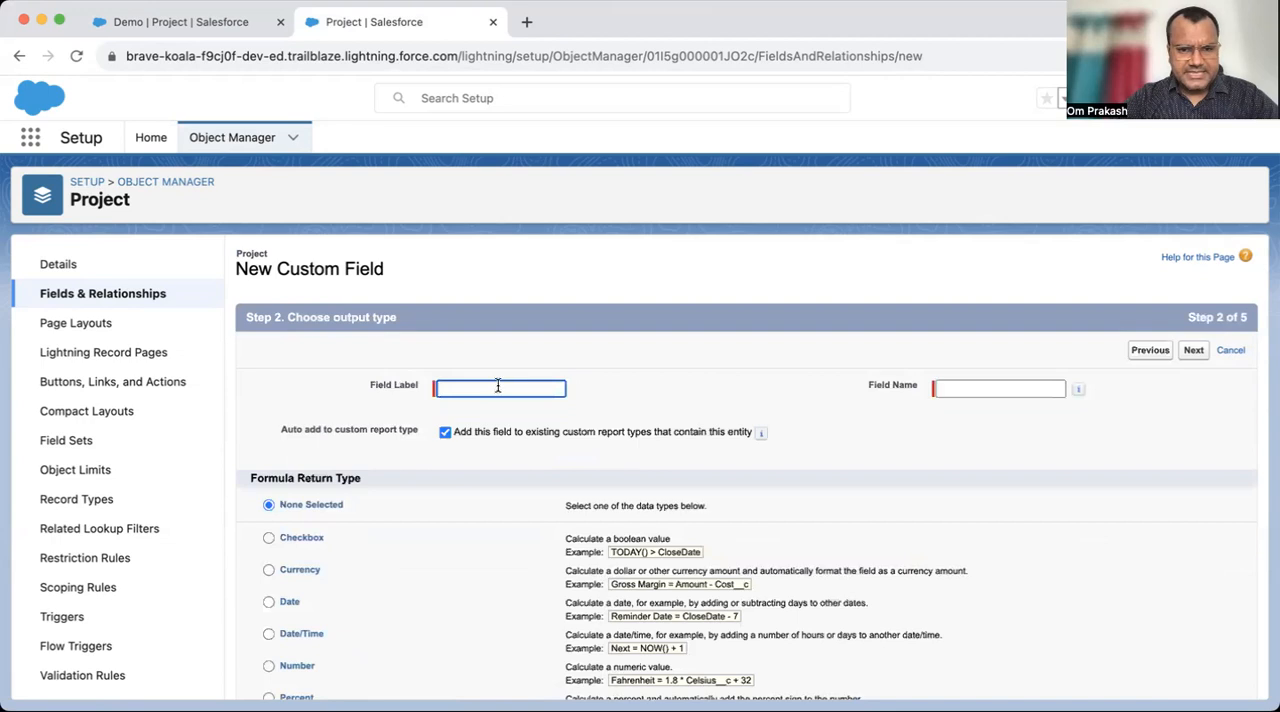
- Label the formula field Project Time Details, set its return type to Text and continue to the formula editor
scroll(490, 390, "down", 1)
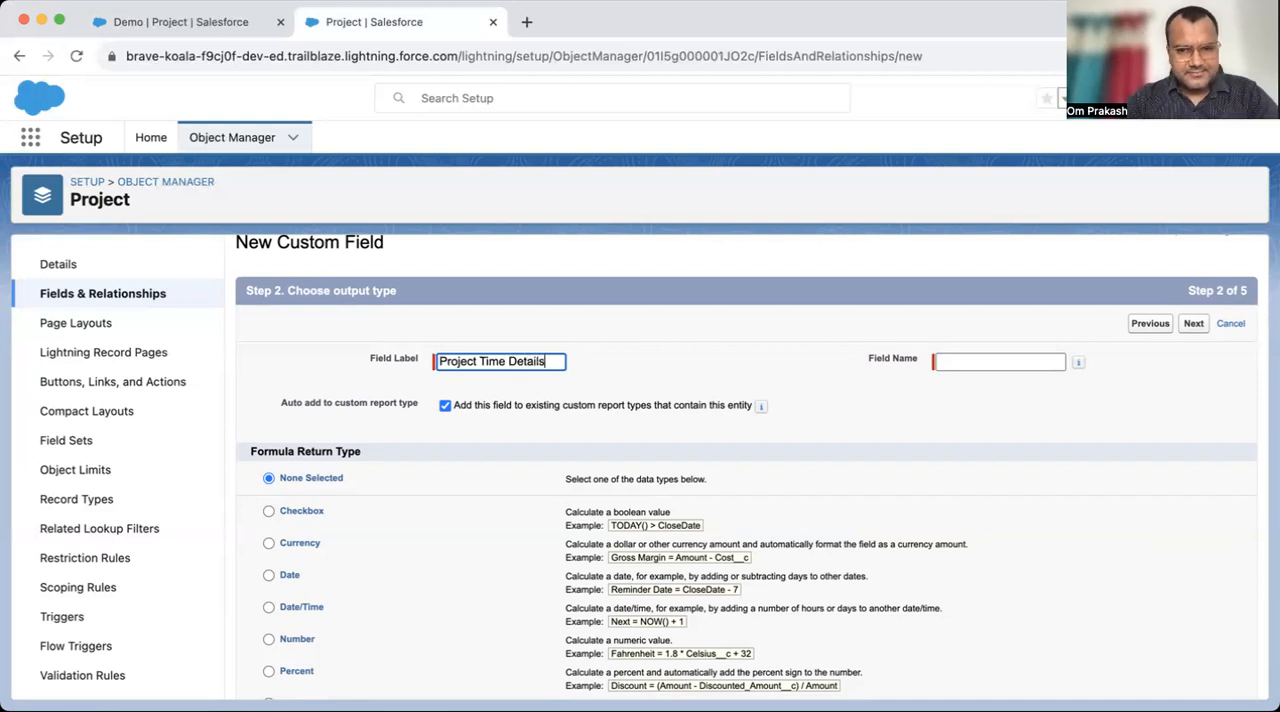
key("Tab")
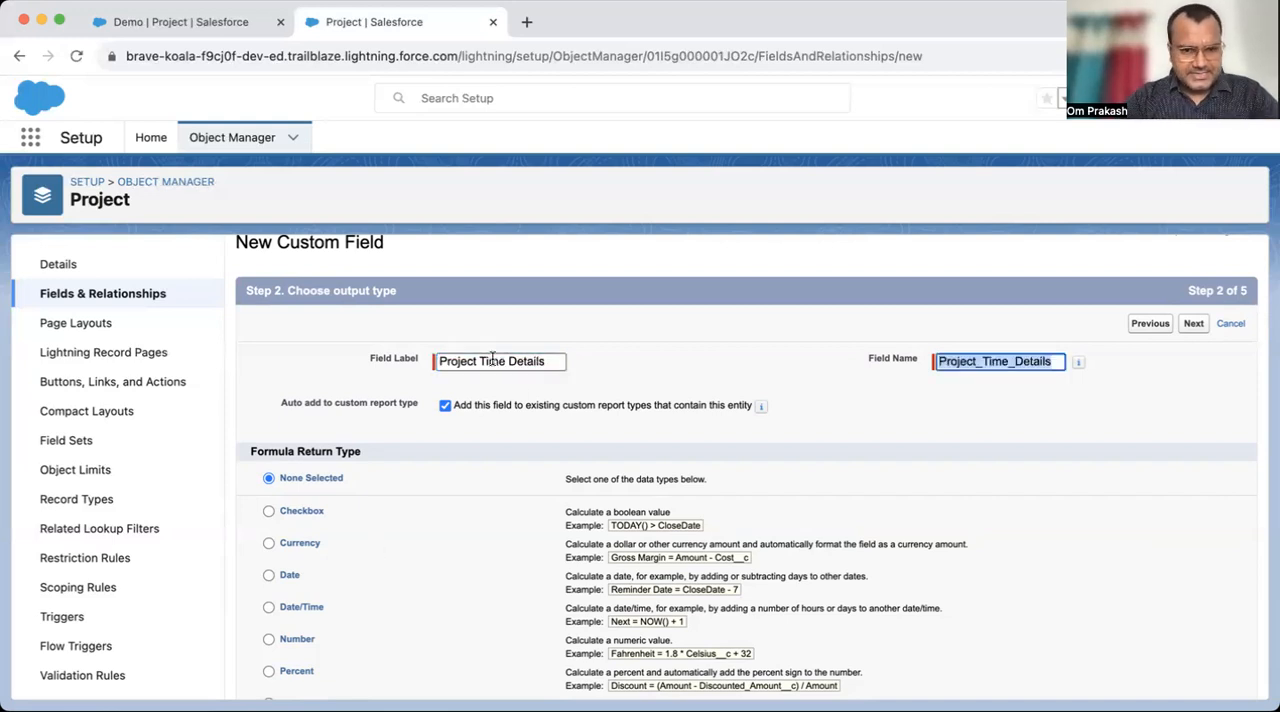
left_click(637, 388)
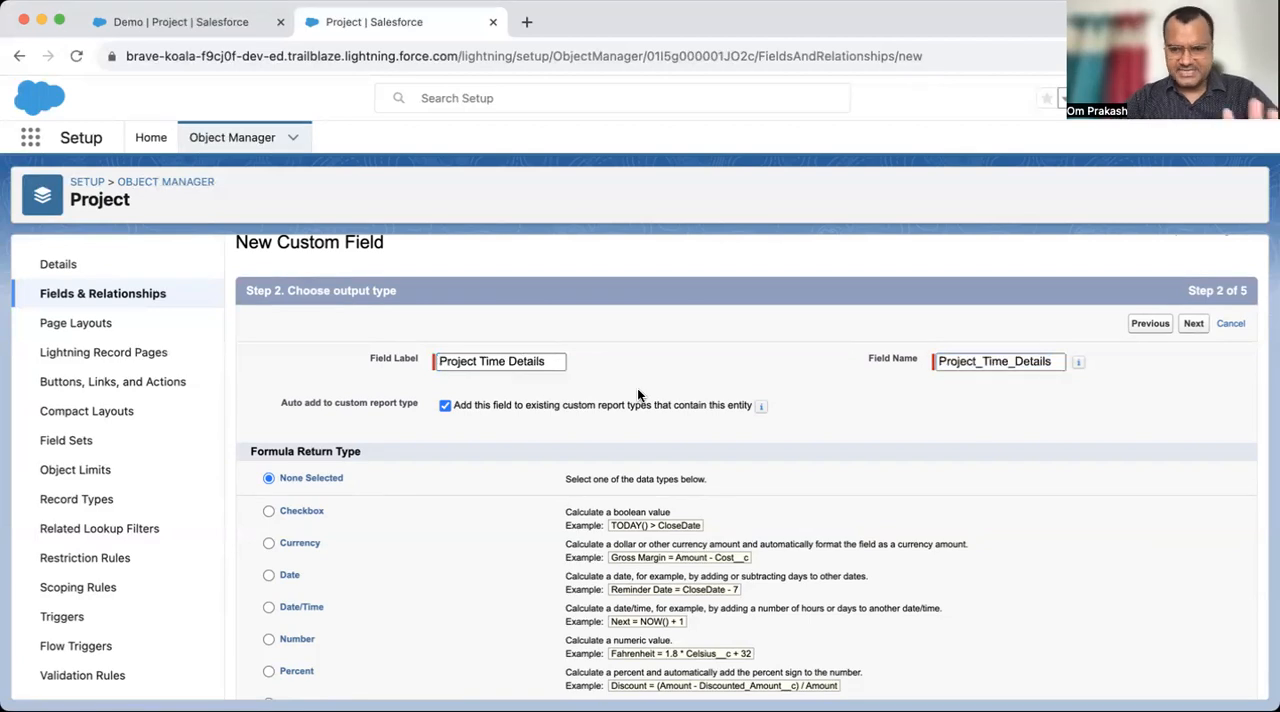
scroll(637, 388, "down", 3)
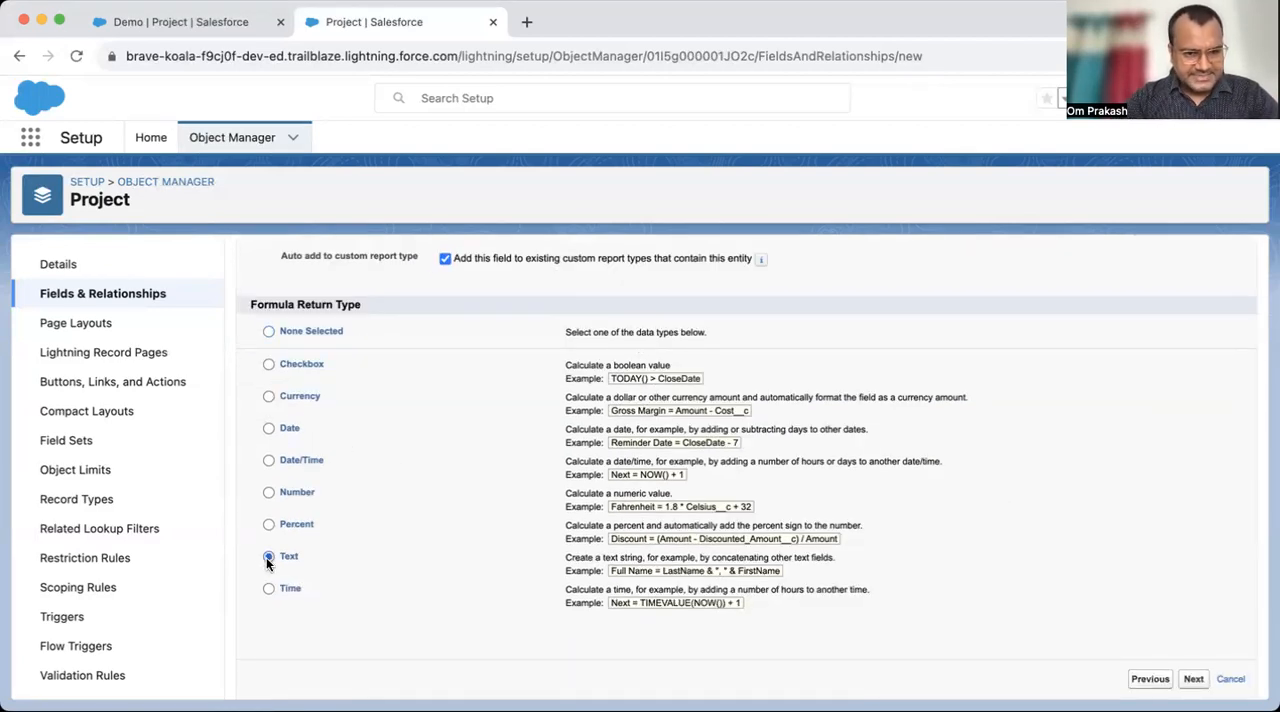
scroll(1128, 418, "up", 3)
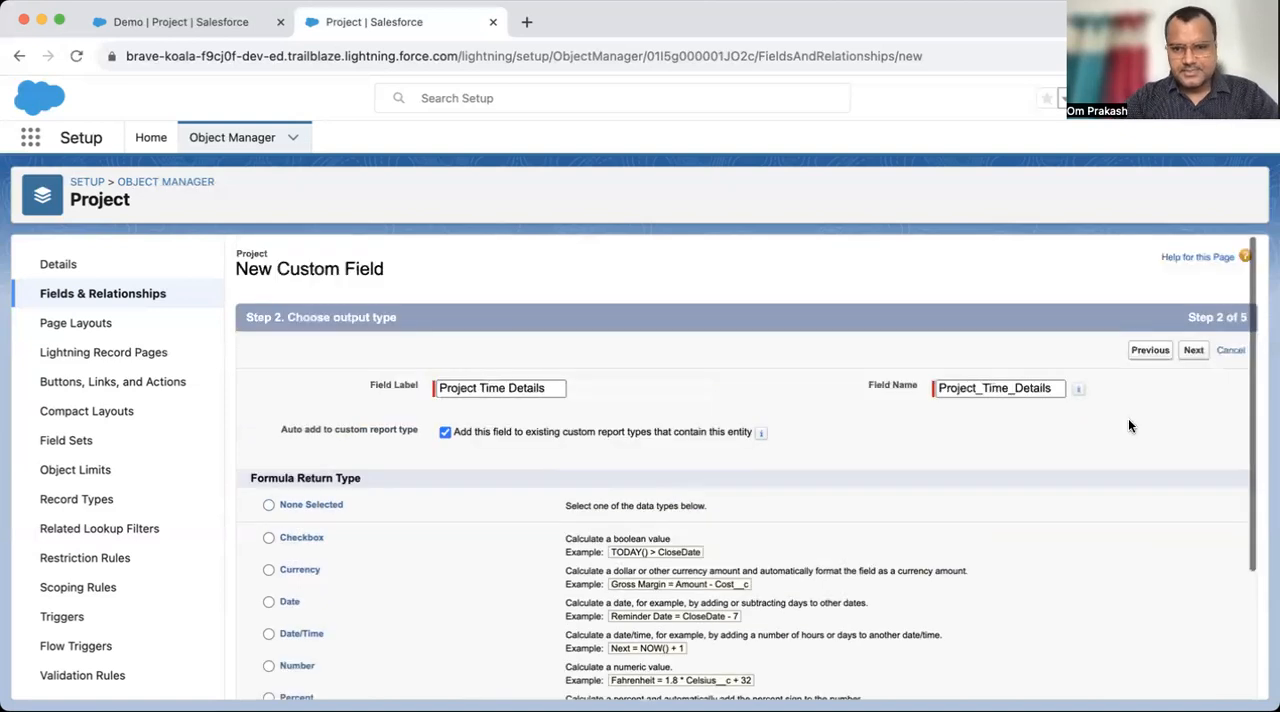
left_click(1192, 353)
- Insert the Project's Total ETA Time field into the Project Time Details formula
scroll(330, 525, "down", 2)
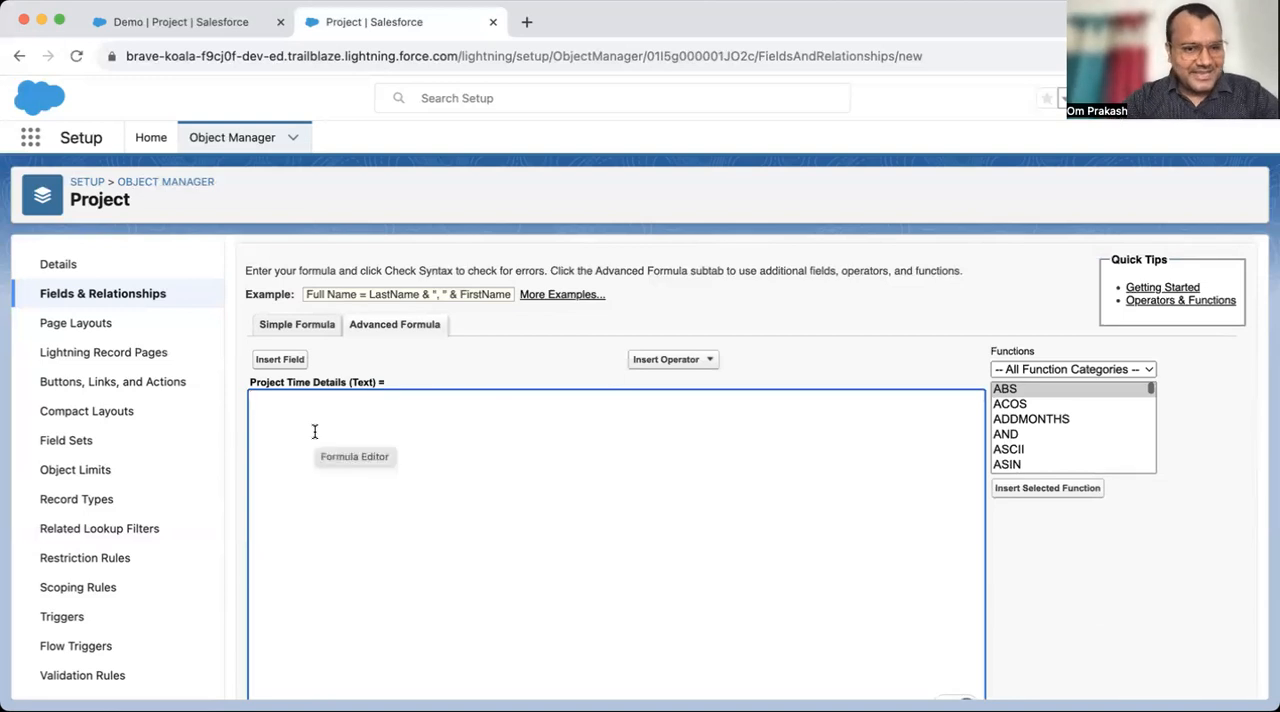
scroll(401, 455, "down", 2)
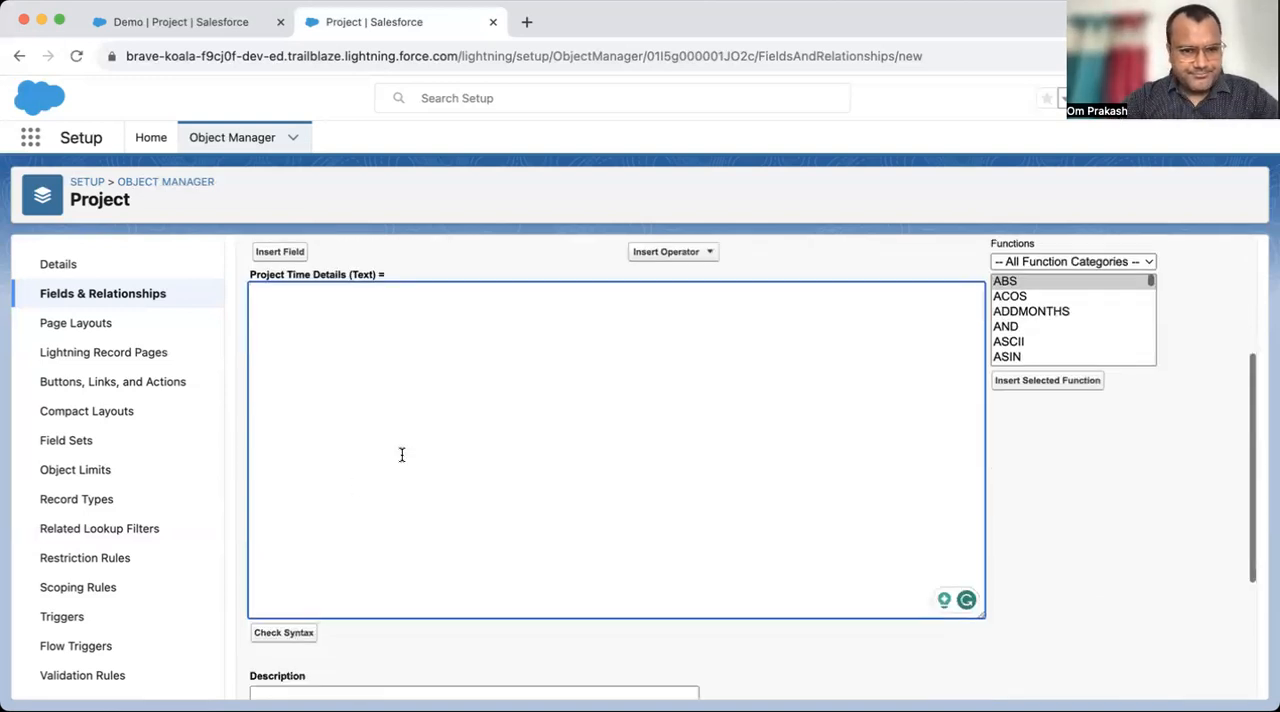
scroll(418, 390, "up", 2)
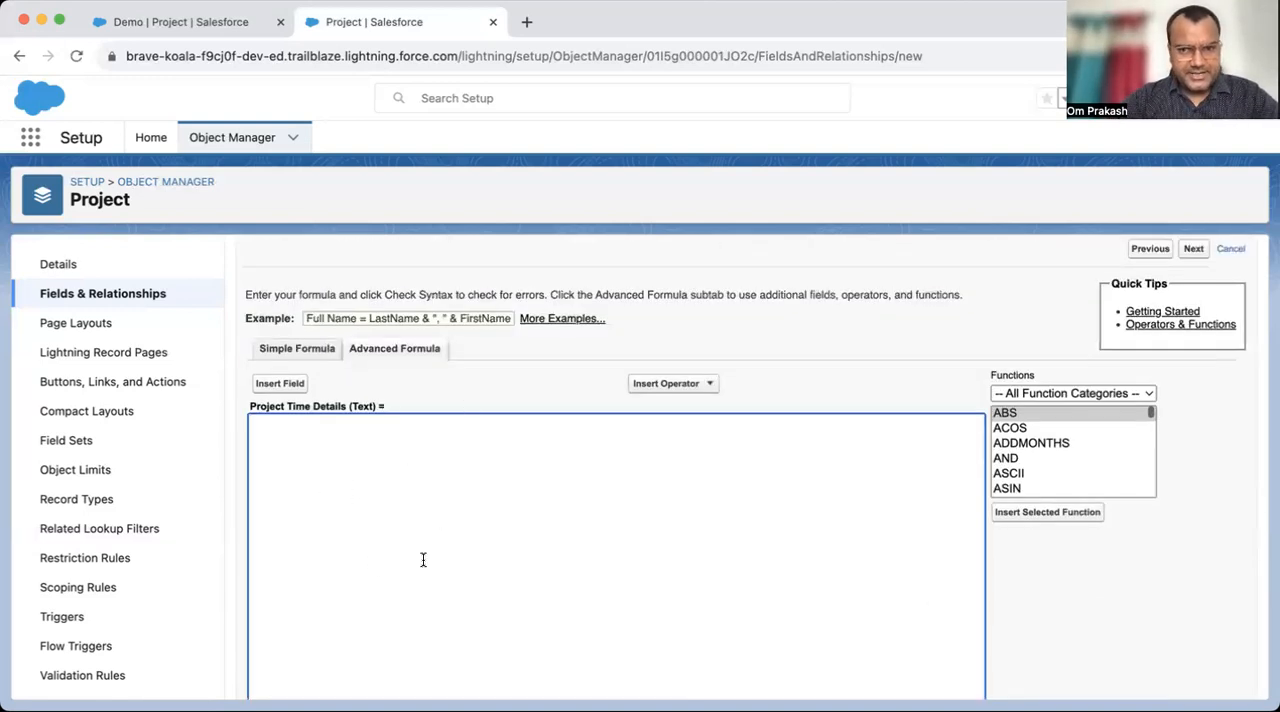
left_click(277, 385)
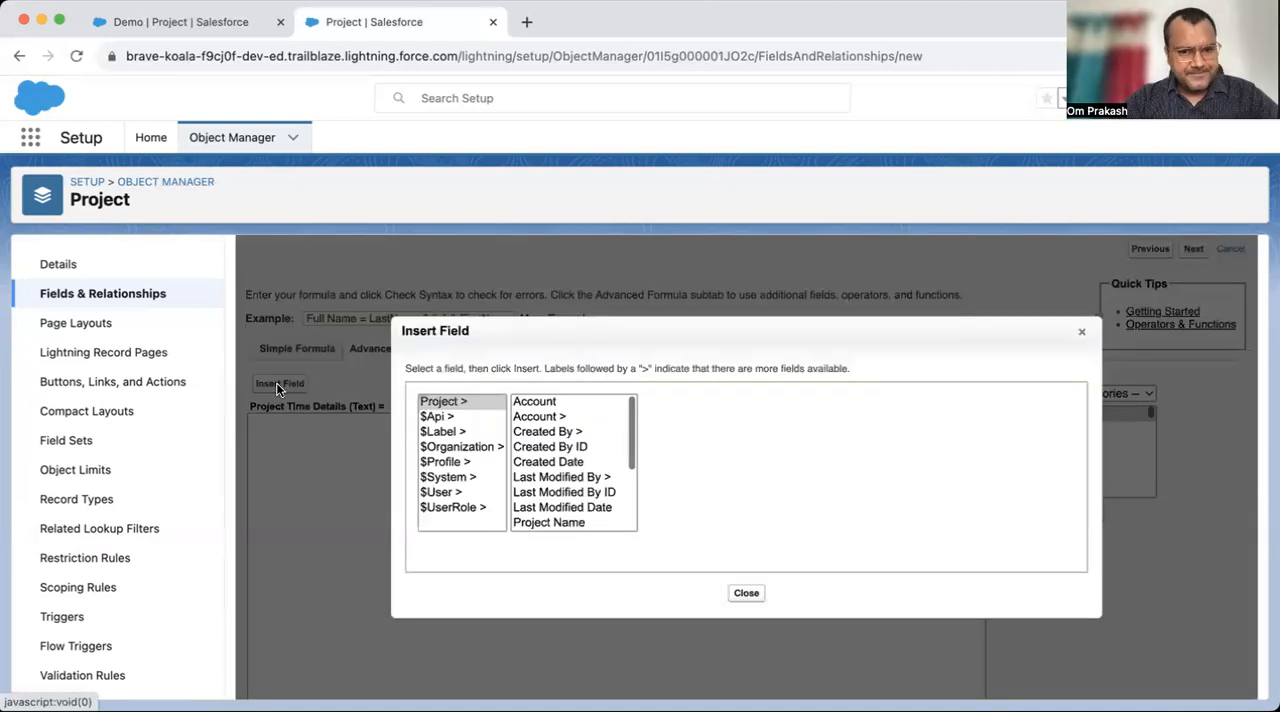
scroll(569, 447, "down", 3)
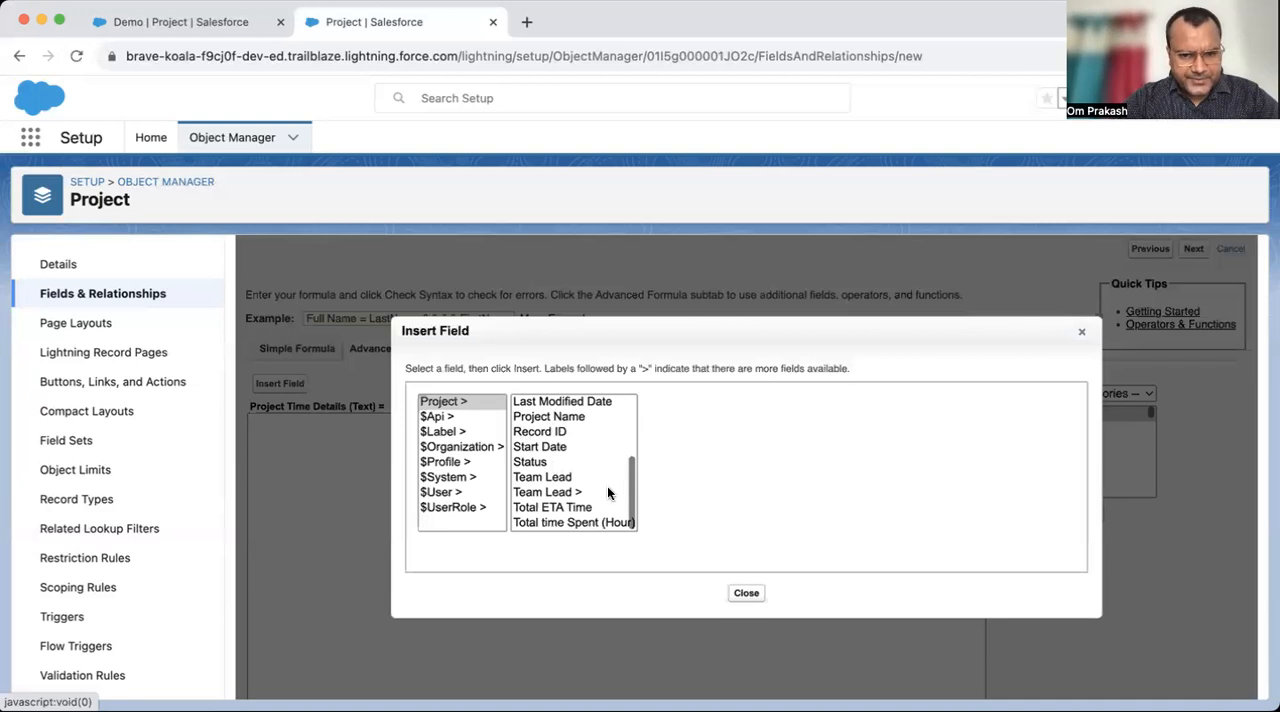
left_click(568, 509)
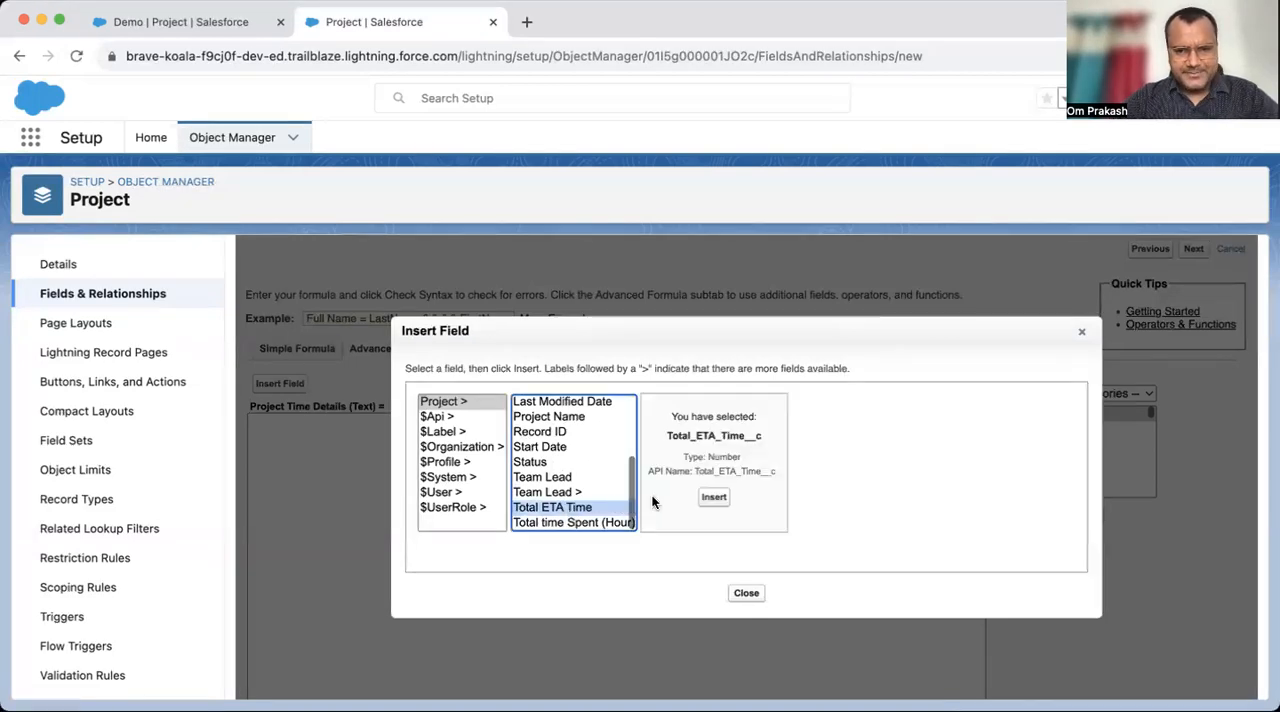
left_click(714, 496)
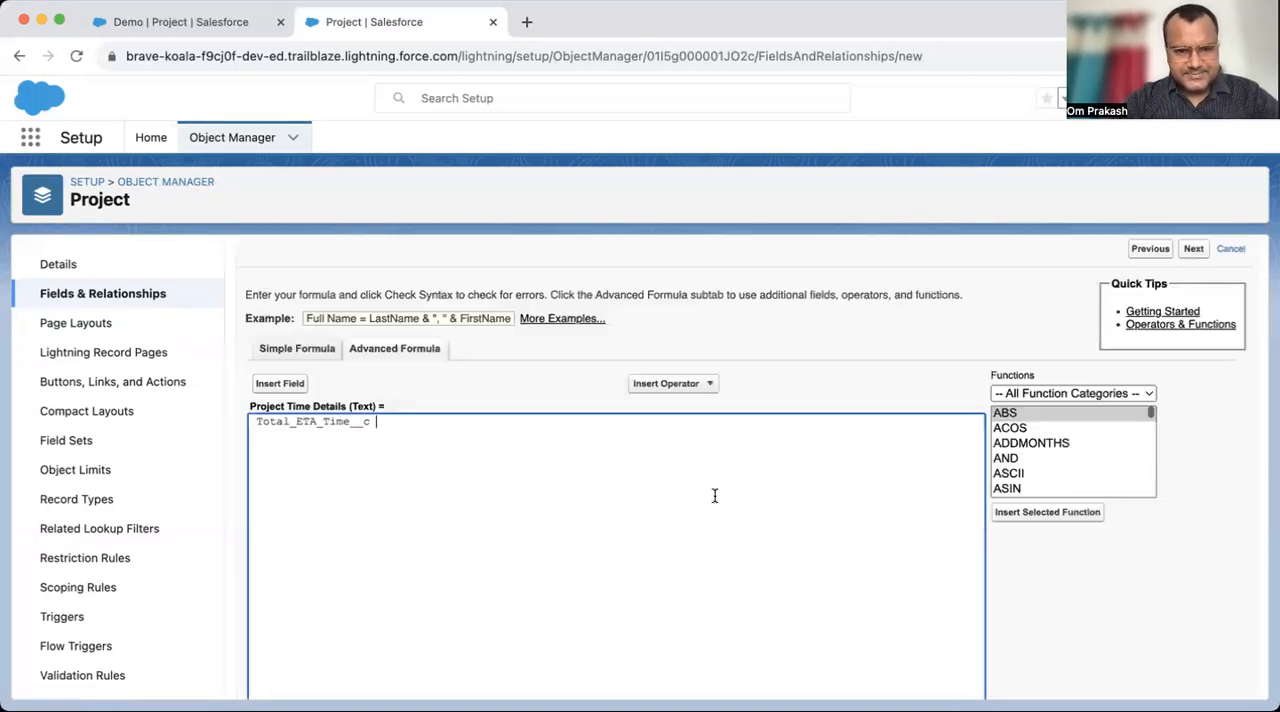
- Make room above Total_ETA_Time__c in the formula and insert the Total time Spent (Hour) field there
left_click(256, 420)
key("Return")
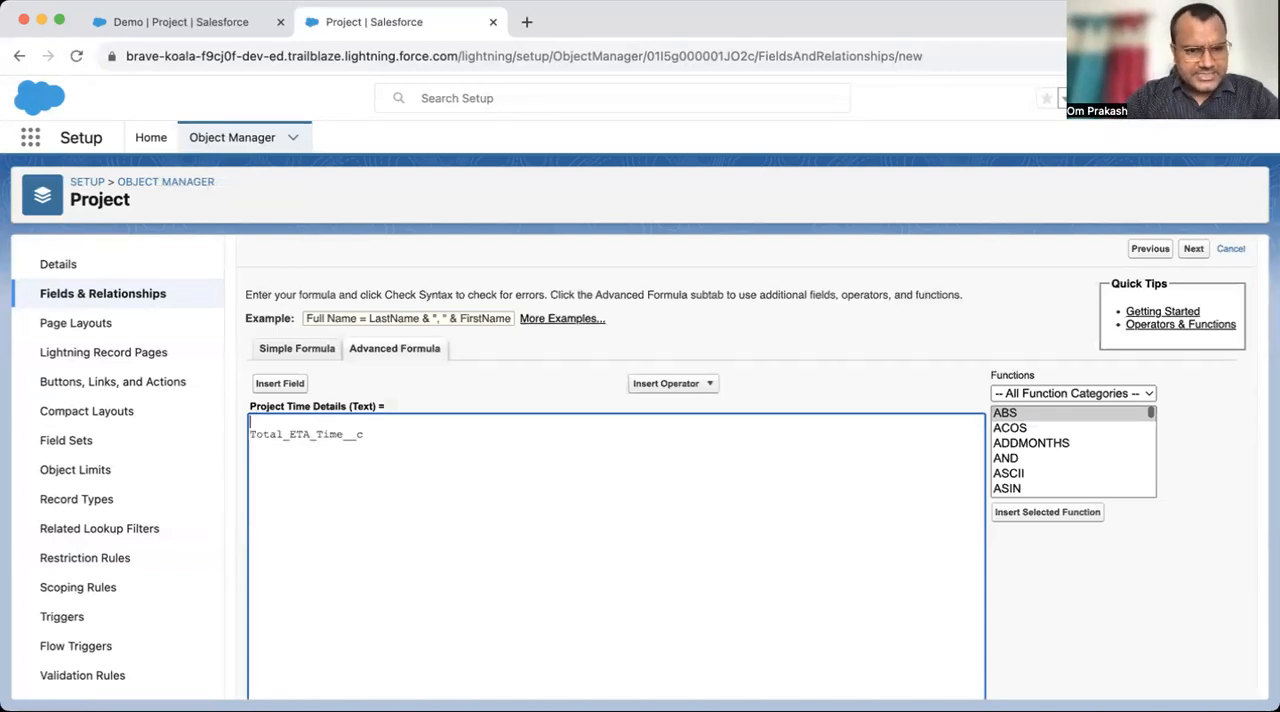
key("Return")
left_click(289, 384)
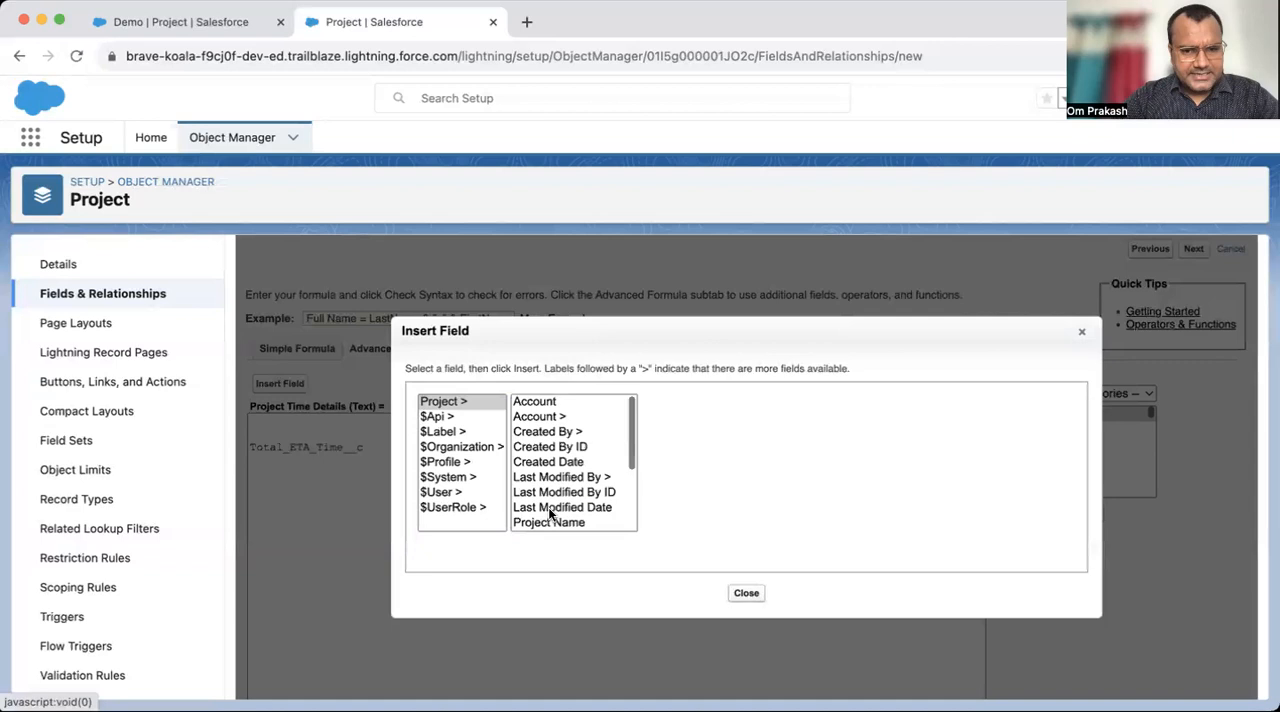
scroll(549, 514, "down", 3)
left_click(589, 521)
left_click(728, 497)
key("Return")
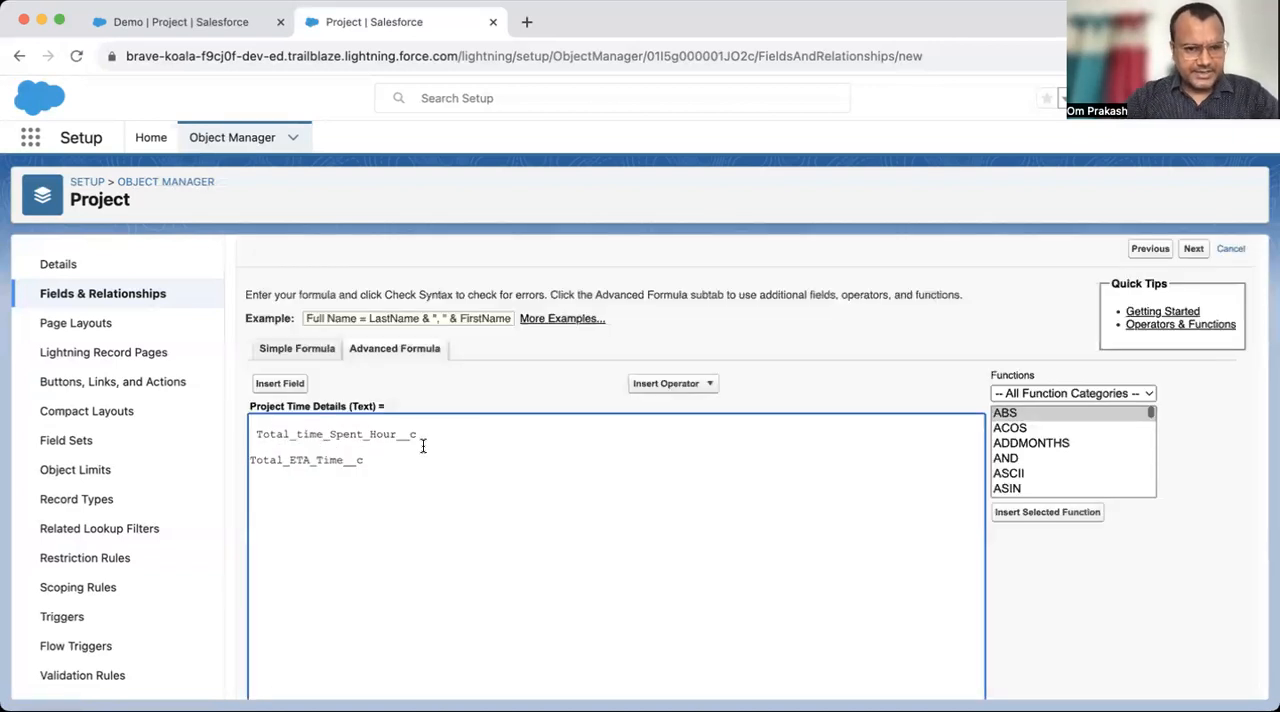
- Prefix Total_time_Spent_Hour__c with the text 'Total ' and an & operator on the same formula line
left_click(252, 434)
key("BackSpace")
key("Up")
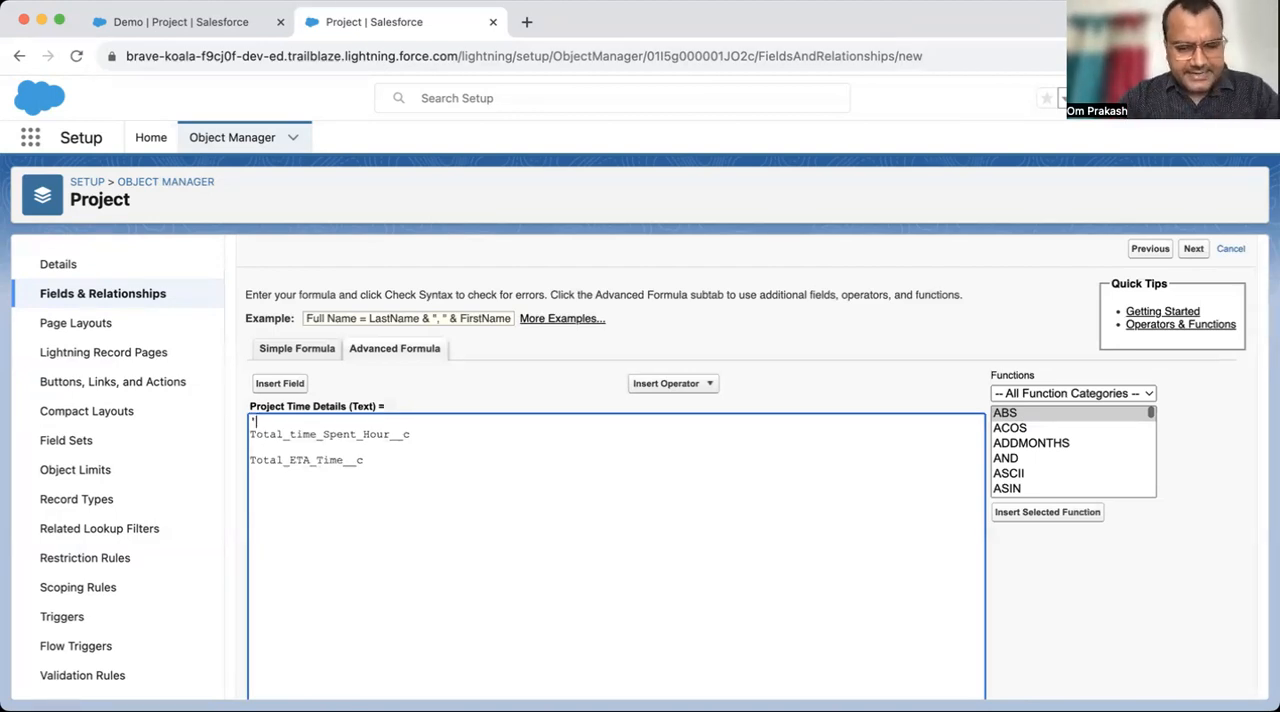
type("'Total")
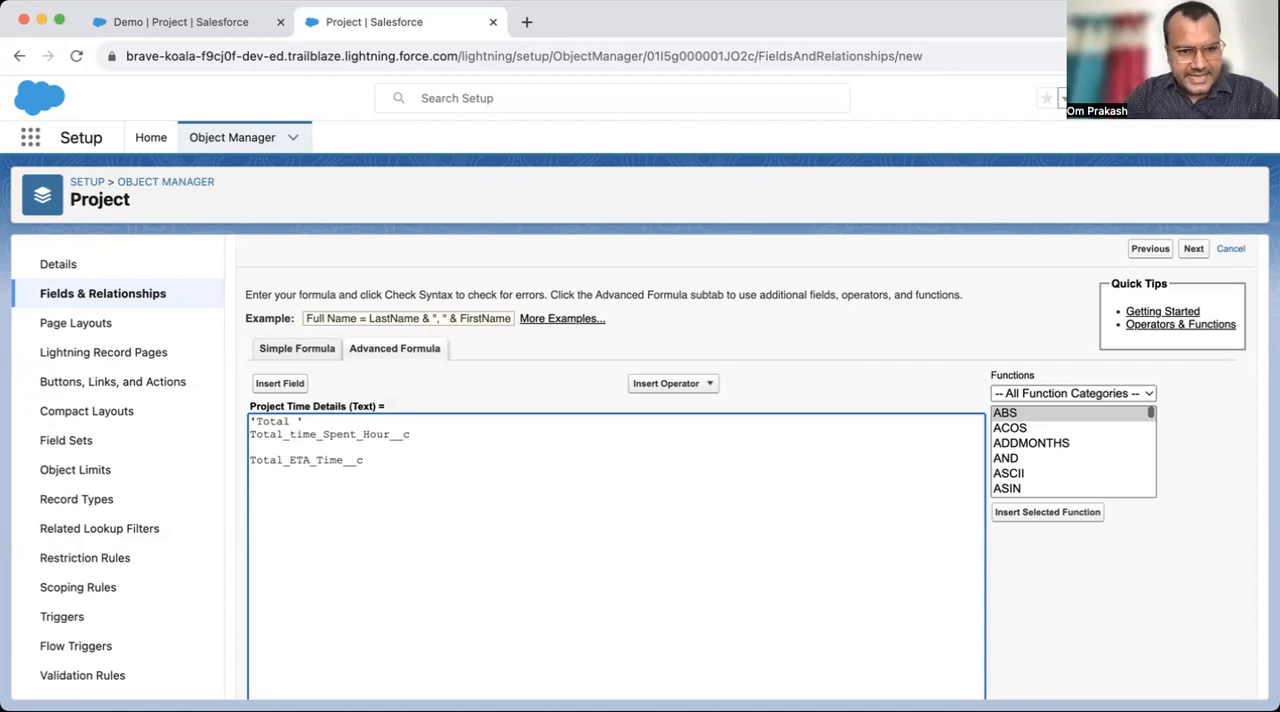
scroll(376, 458, "down", 2)
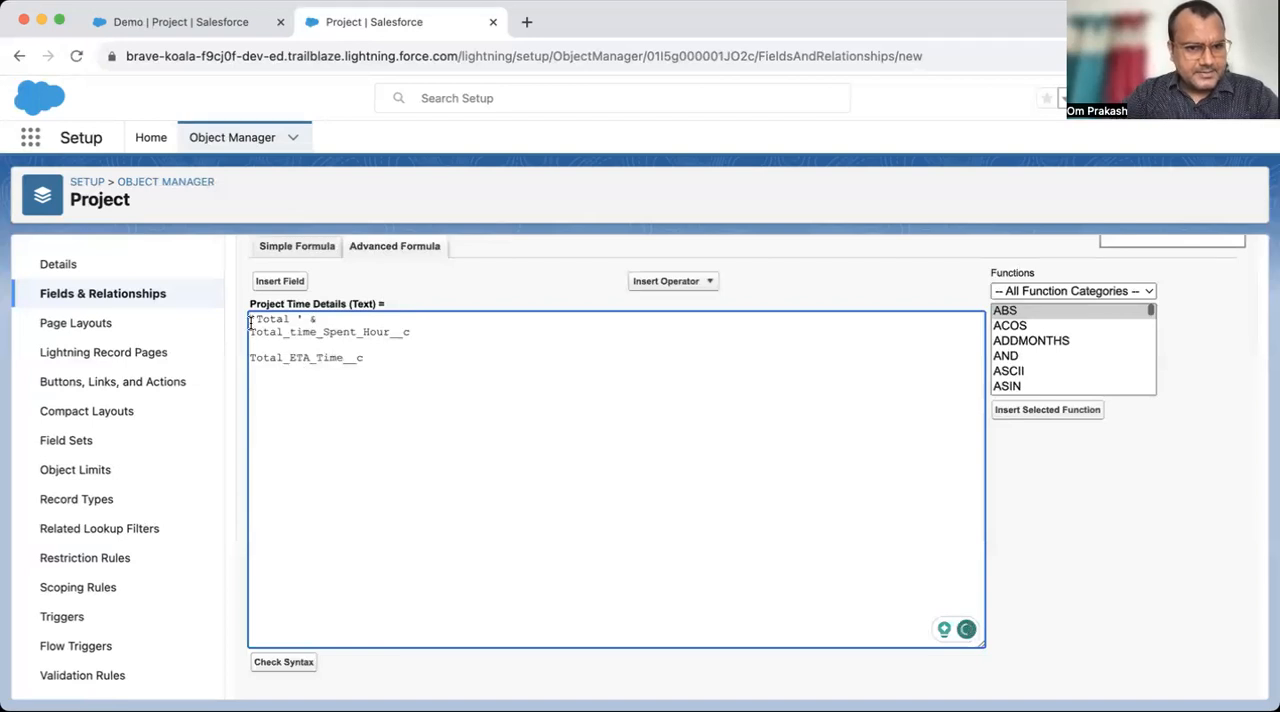
key("BackSpace")
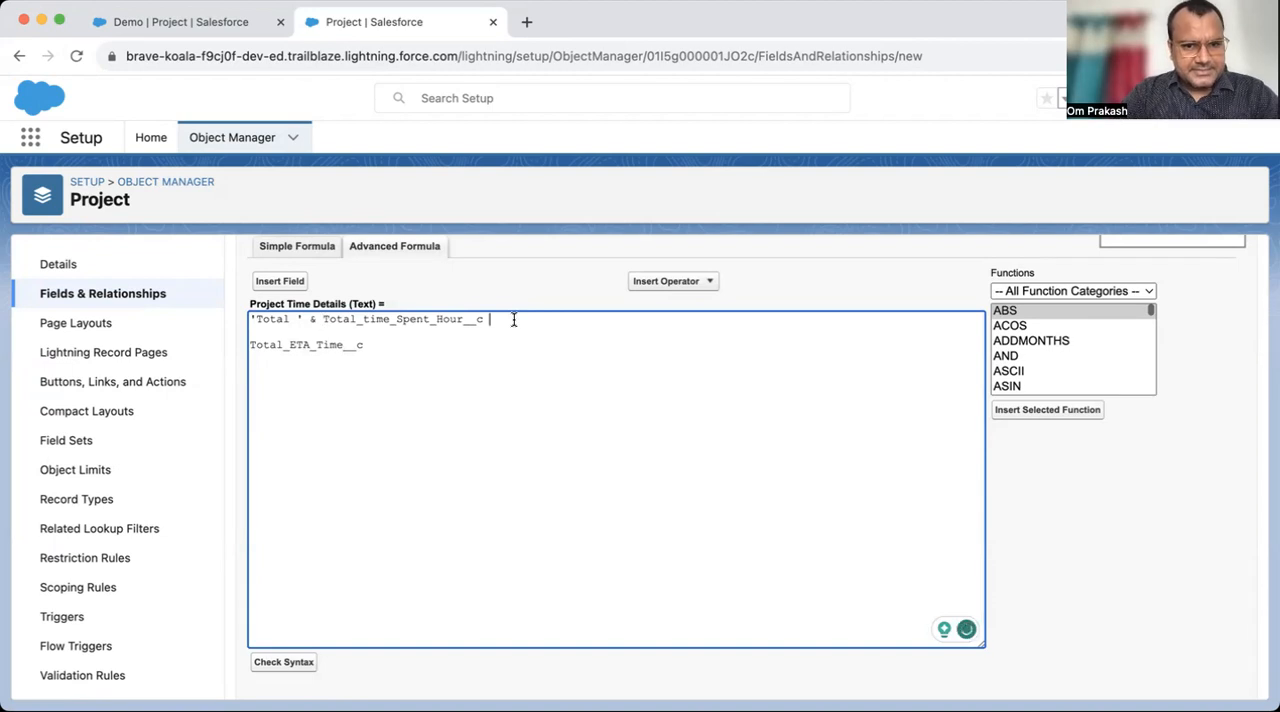
- Append & 'From assigned time ' & after Total_time_Spent_Hour__c and join Total_ETA_Time__c onto the same line
type("& ")
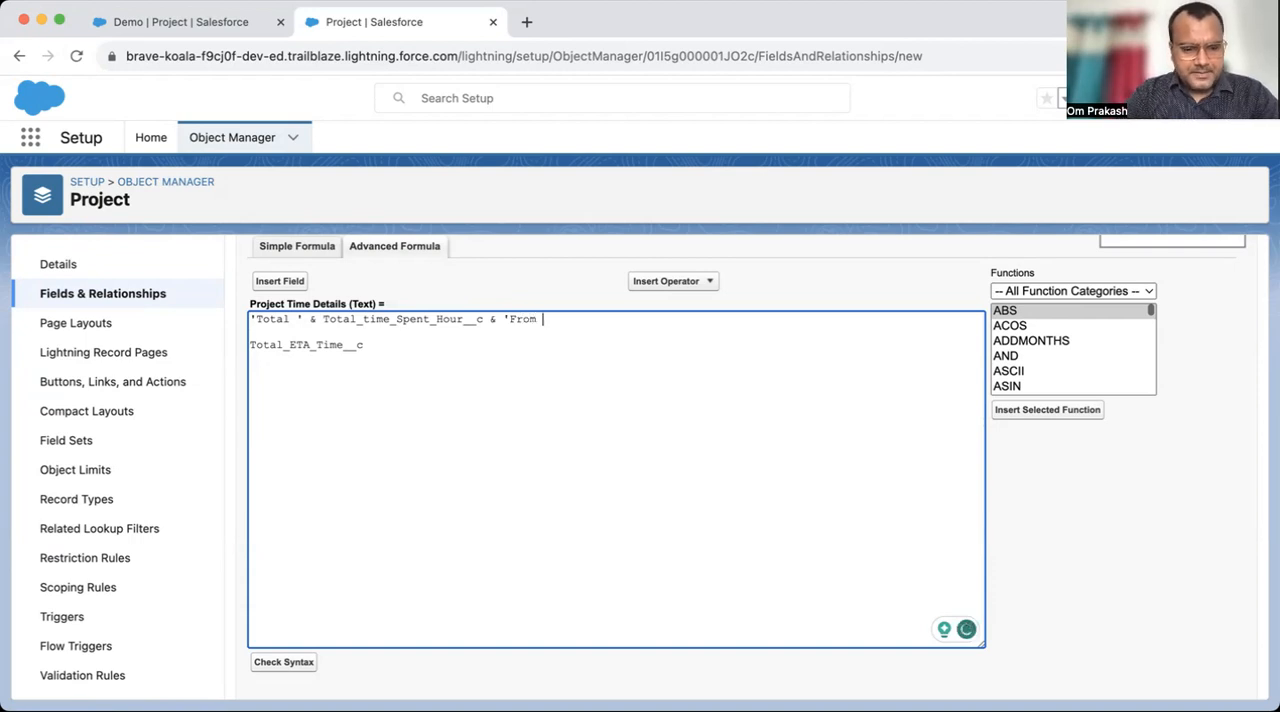
type("'From assigned time")
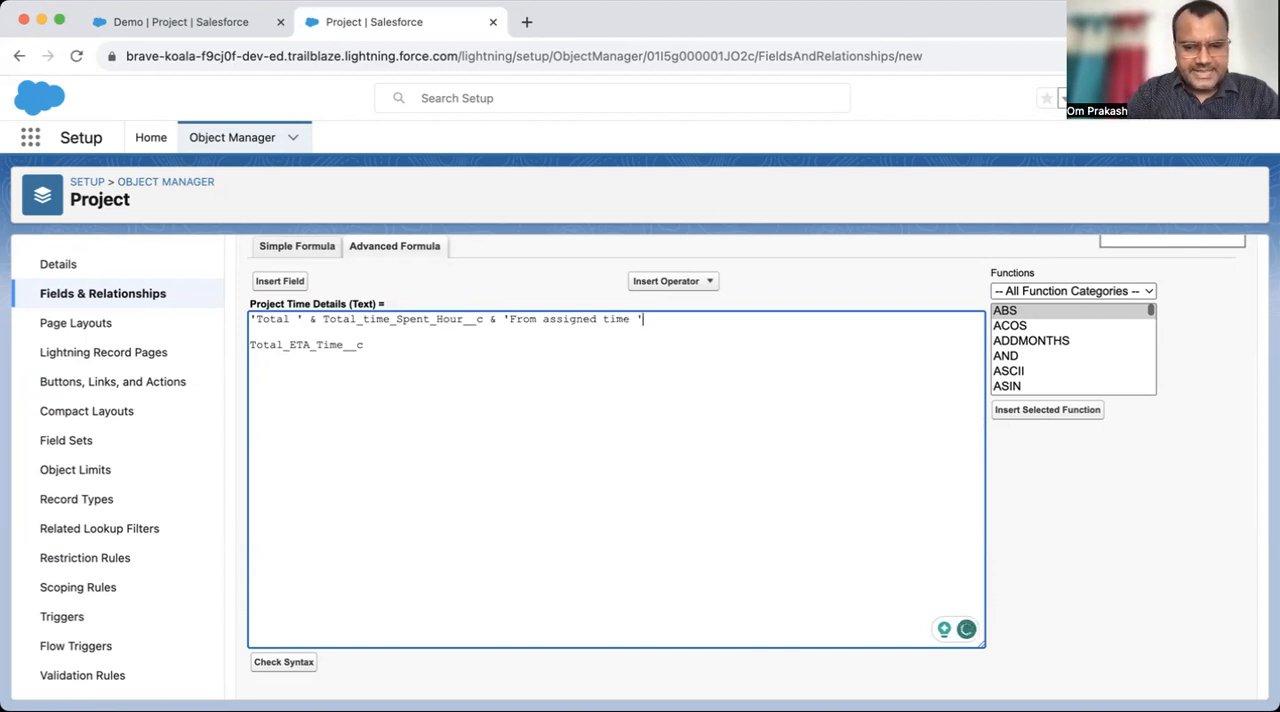
type("&")
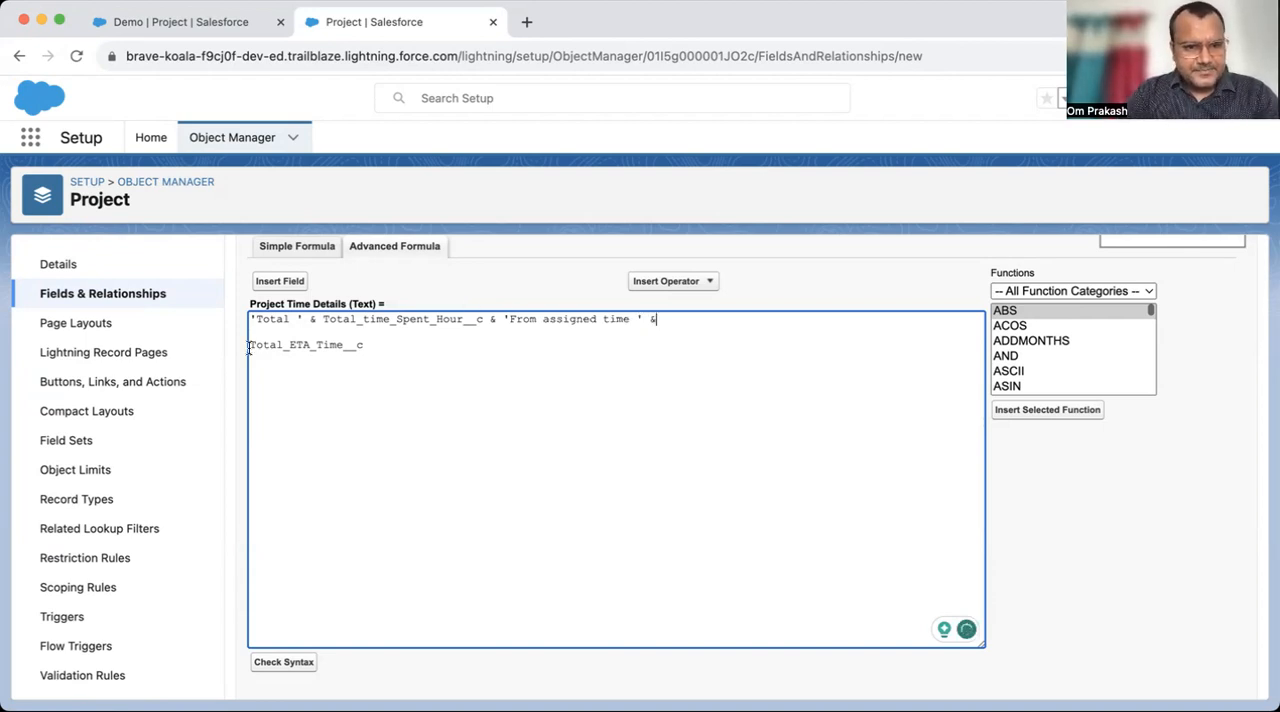
key("BackSpace")
key("BackSpace")
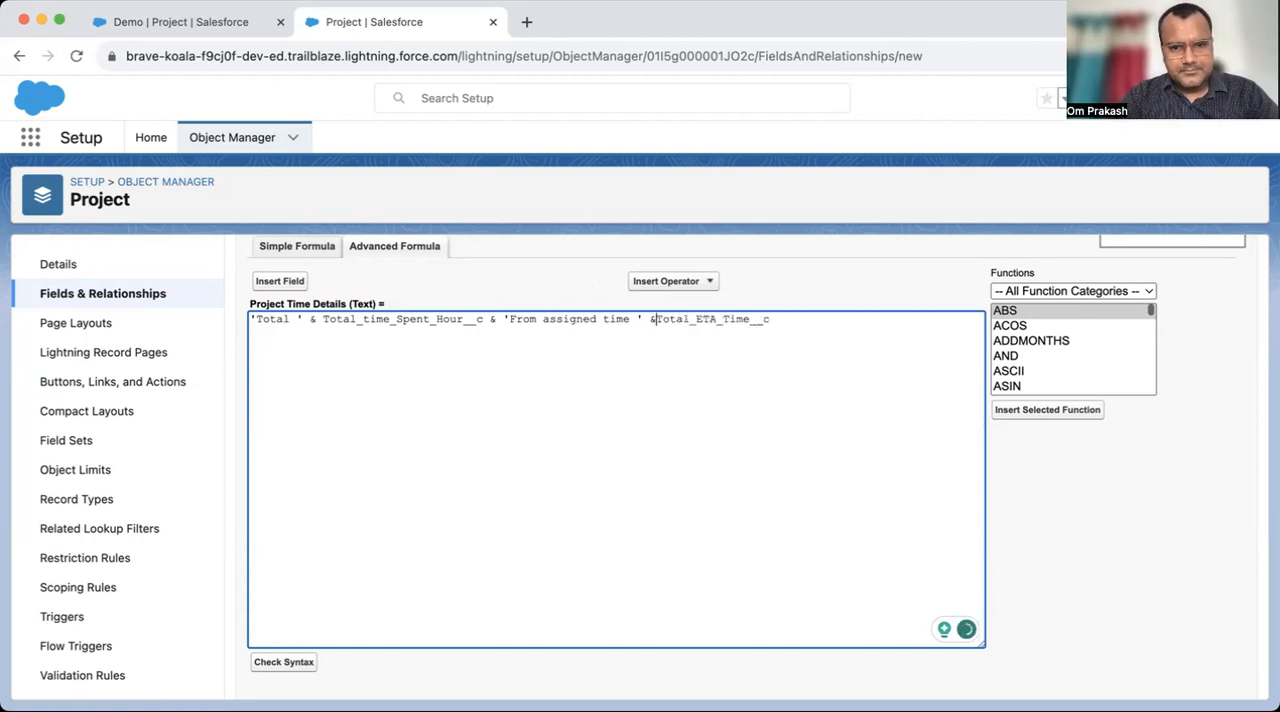
- Review the 'Total ' text and the Total_time_Spent_Hour__c reference in the Project Time Details formula
left_click_drag(818, 323, 250, 318)
left_click(428, 410)
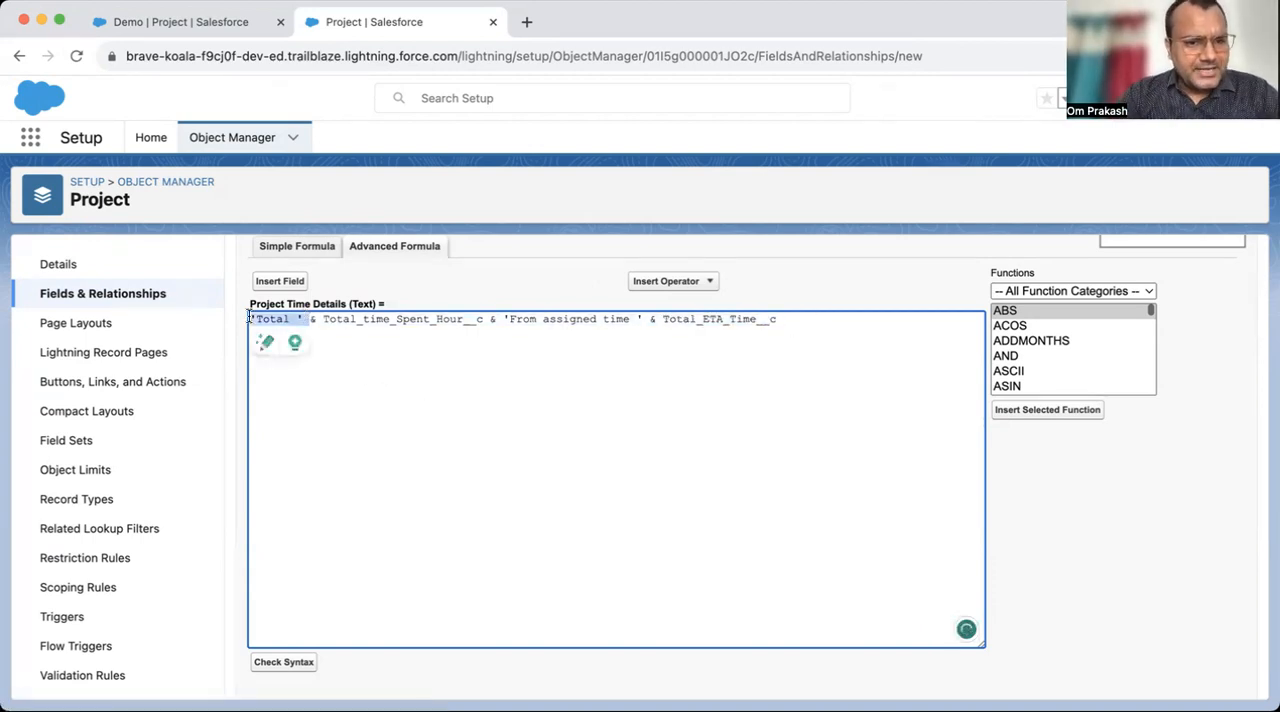
double_click(424, 319)
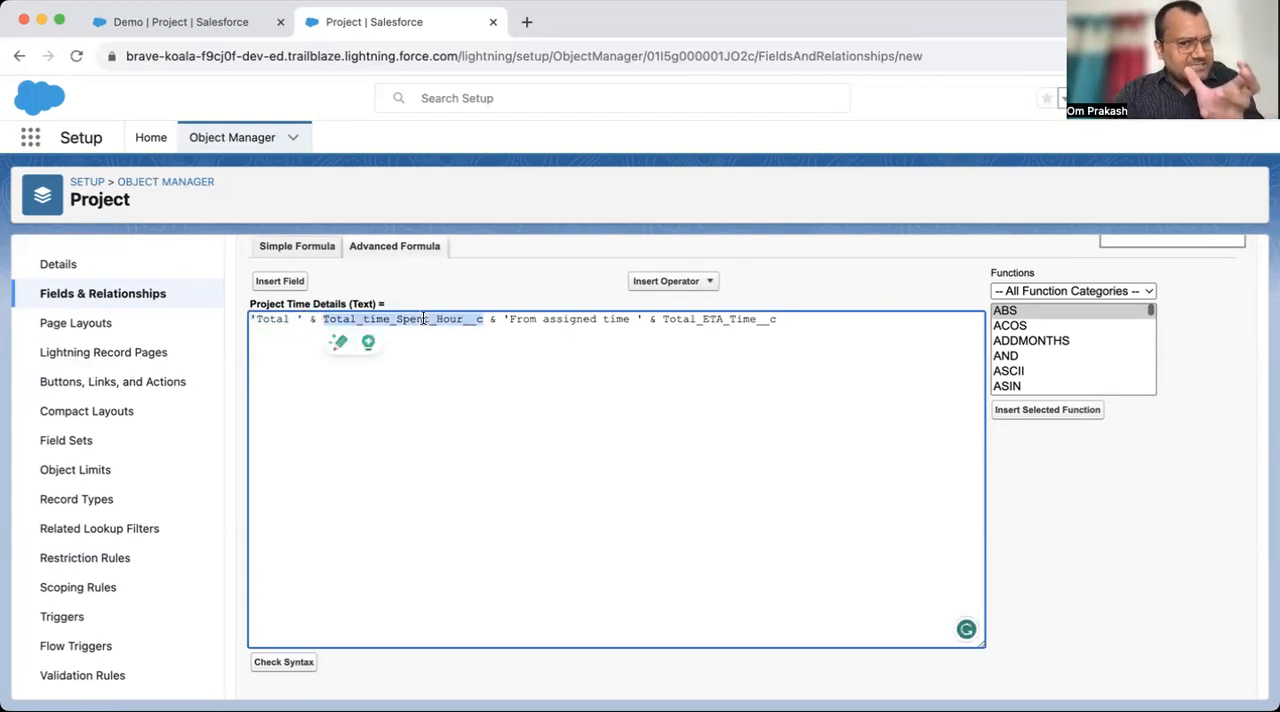
left_click(524, 360)
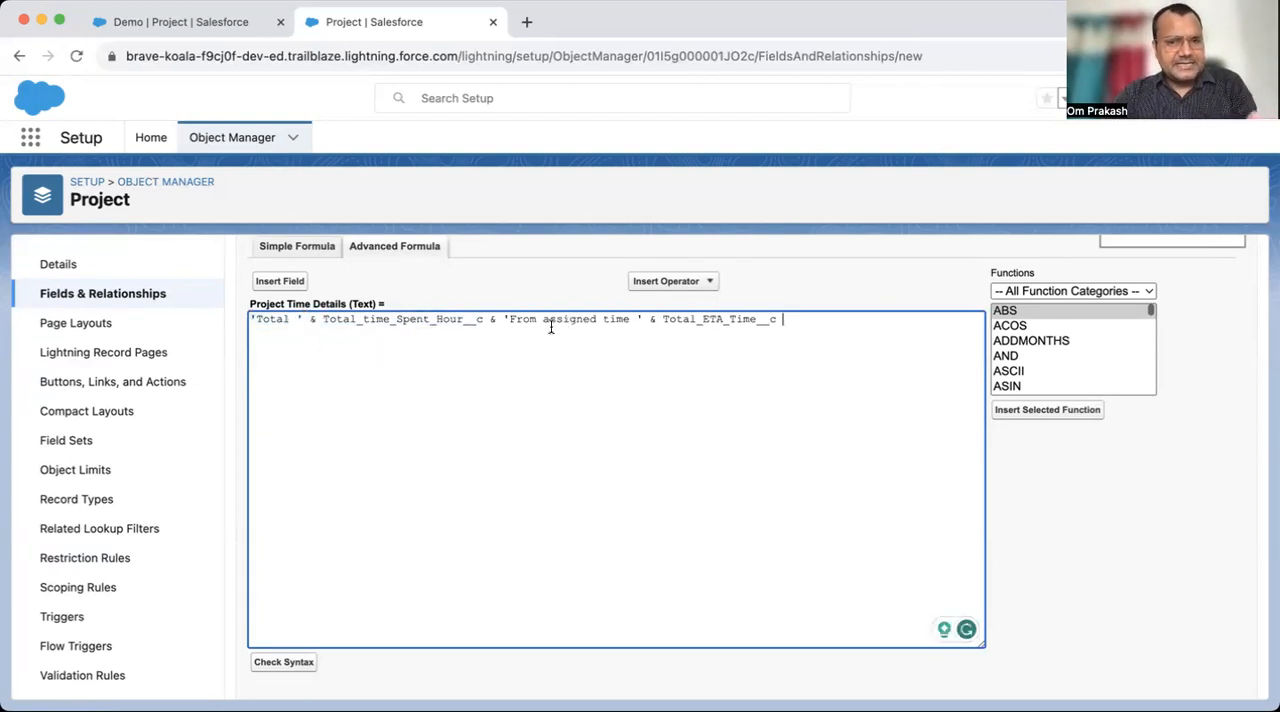
left_click(633, 318)
type("of")
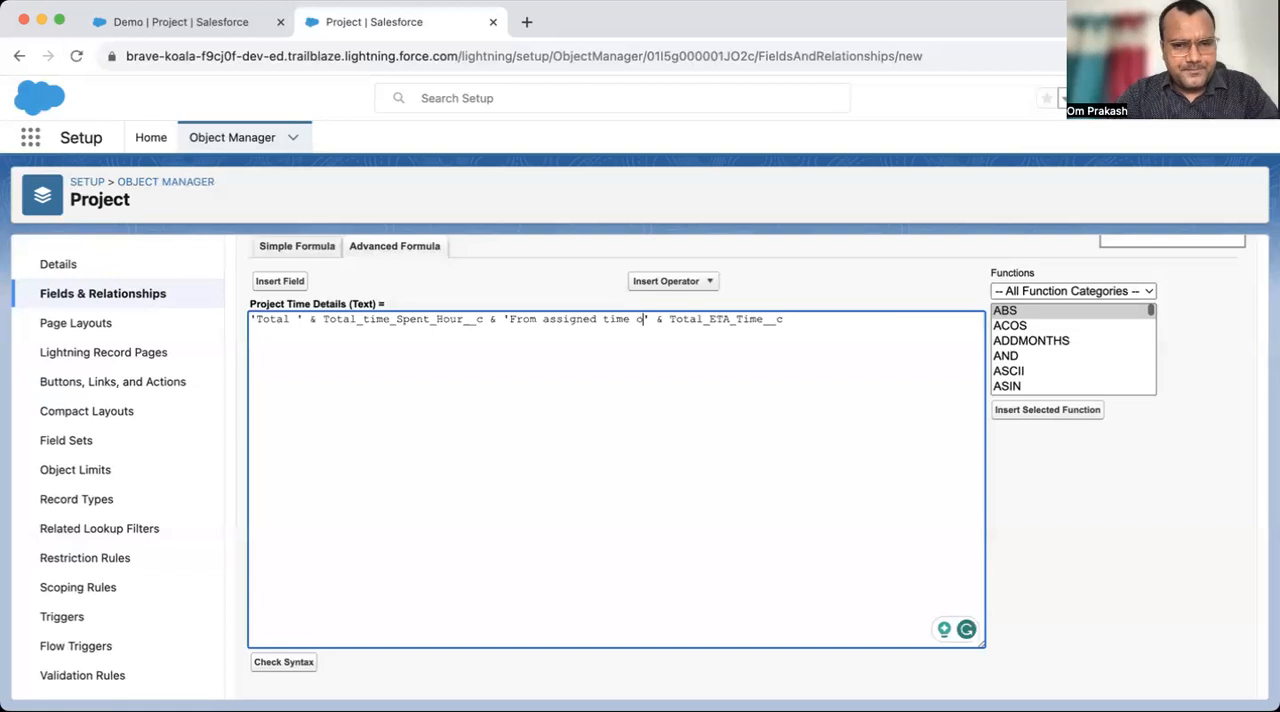
key("BackSpace")
key("BackSpace")
key("BackSpace")
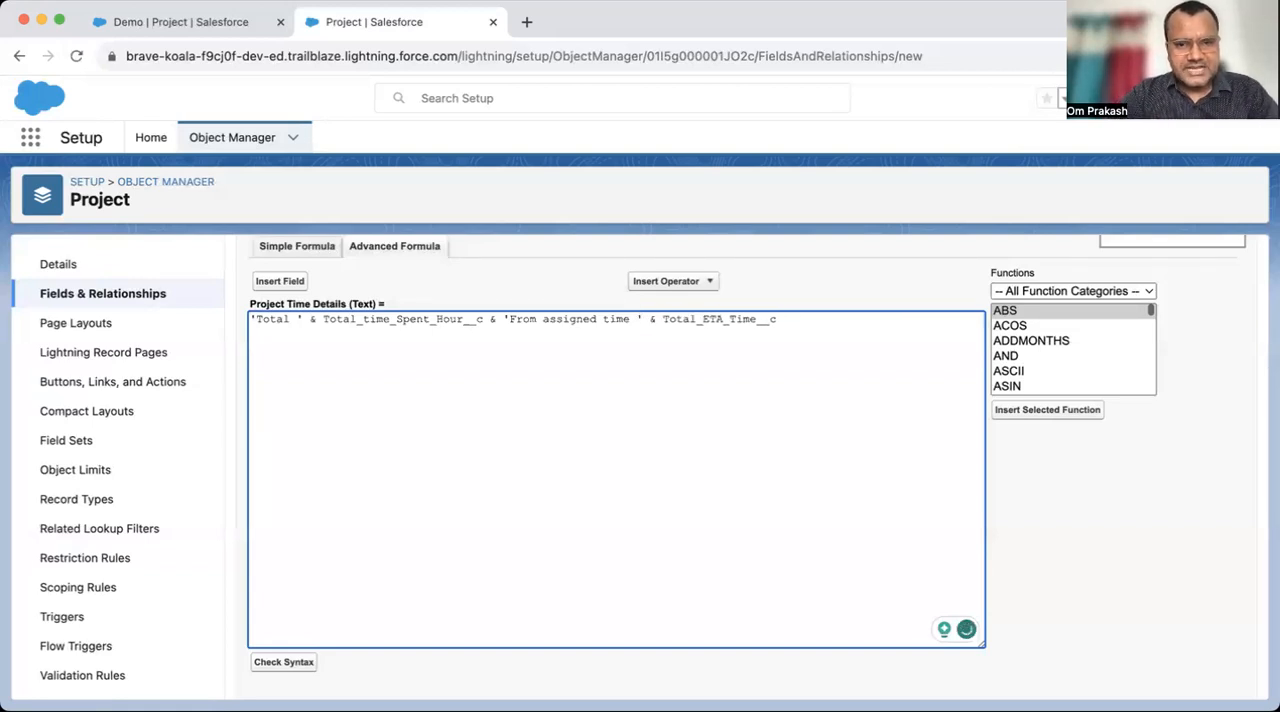
- Check the syntax of the Project Time Details formula and read the message it returns
key("super+a")
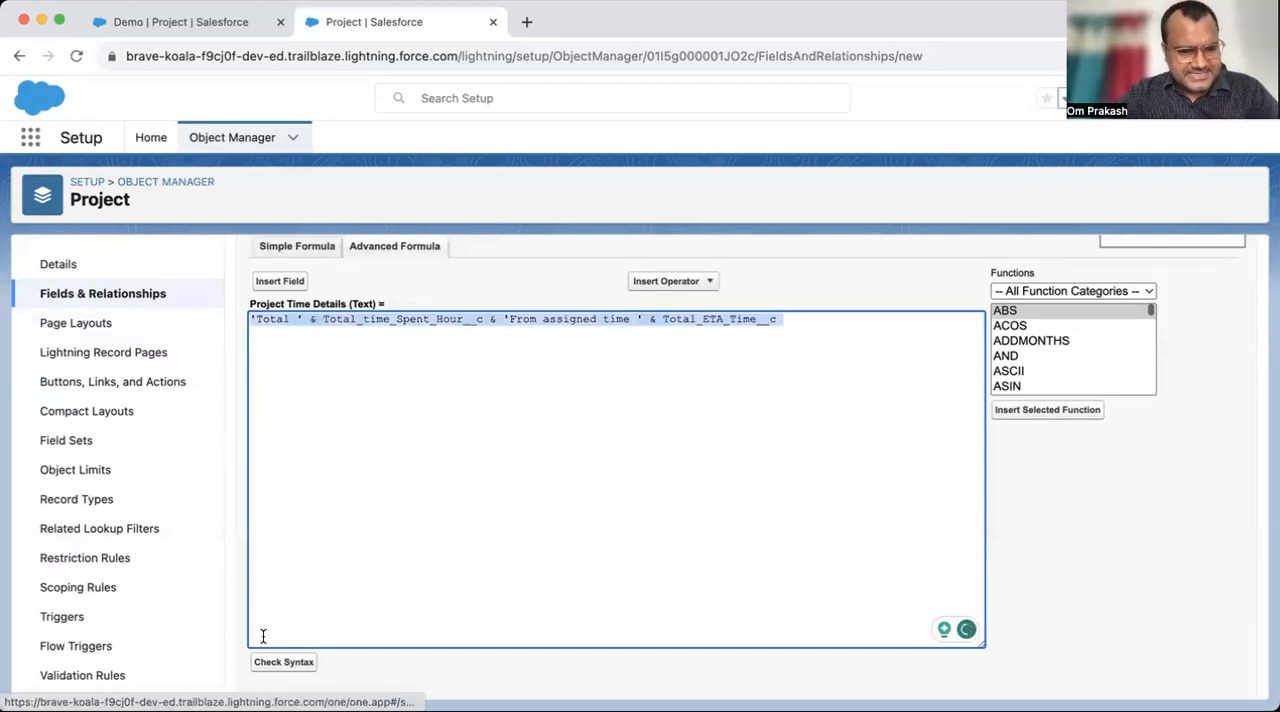
left_click(284, 662)
scroll(444, 540, "down", 3)
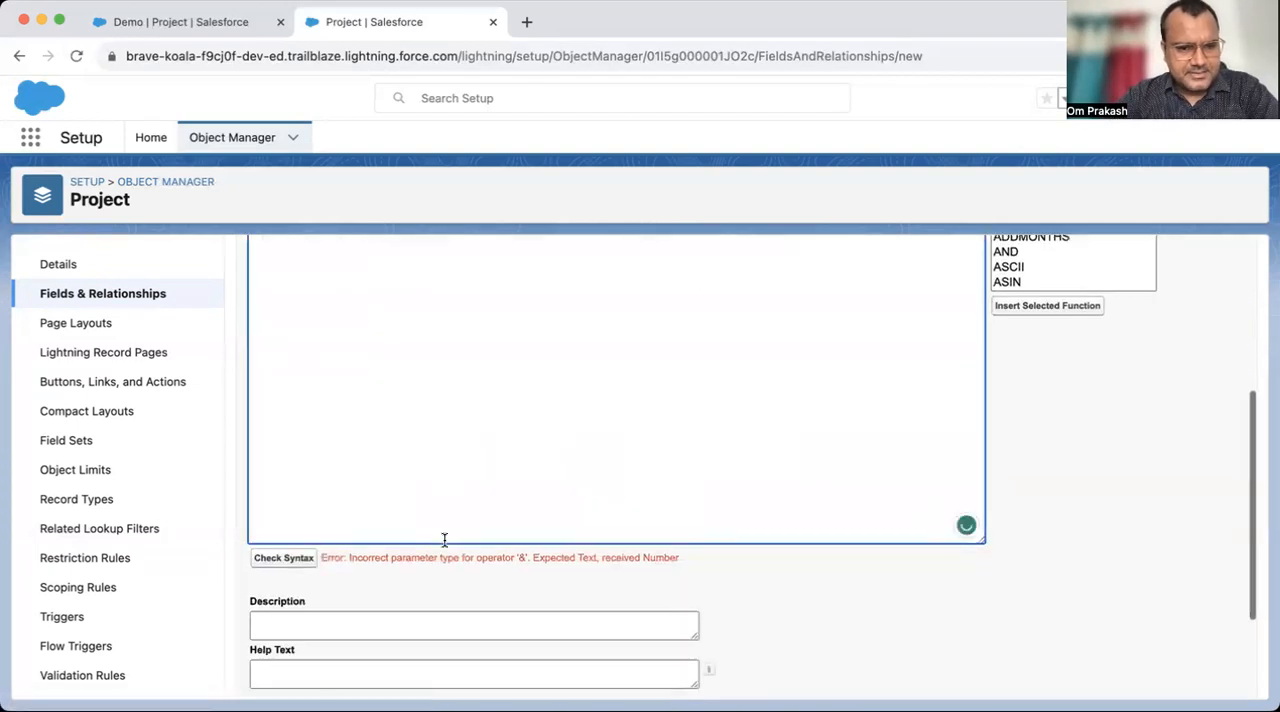
left_click_drag(388, 557, 508, 558)
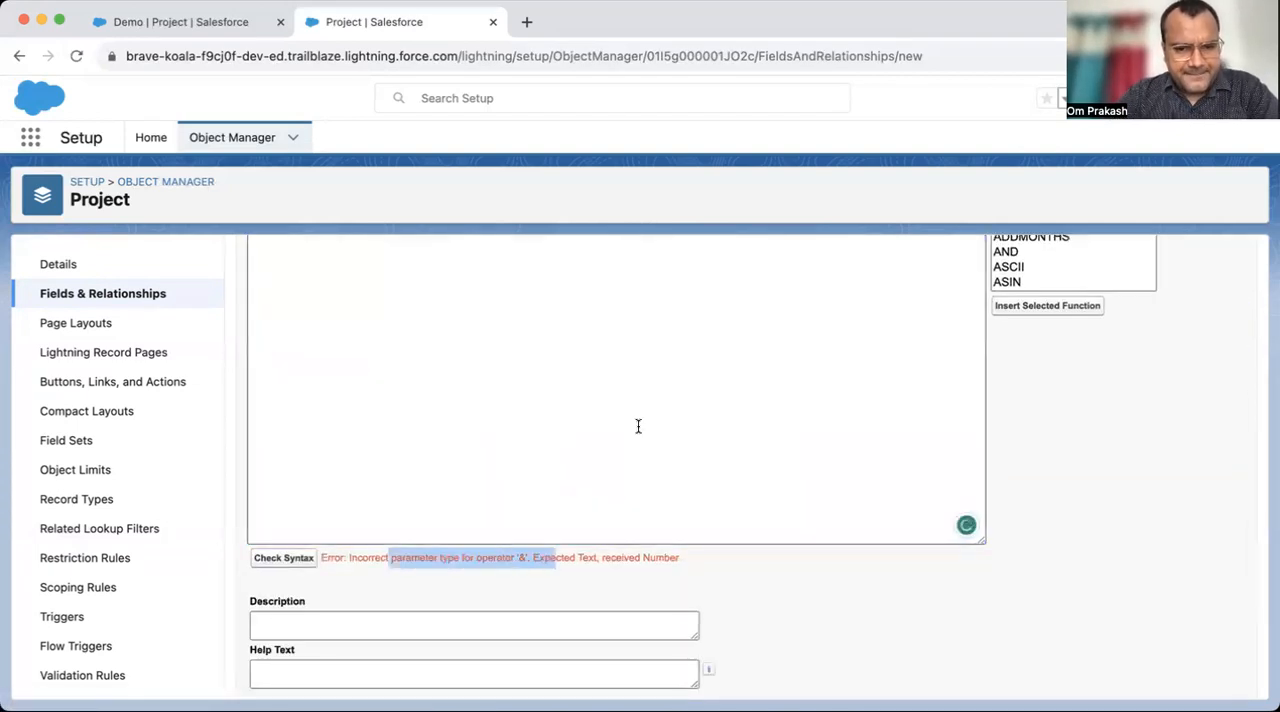
scroll(637, 426, "up", 5)
scroll(459, 545, "down", 5)
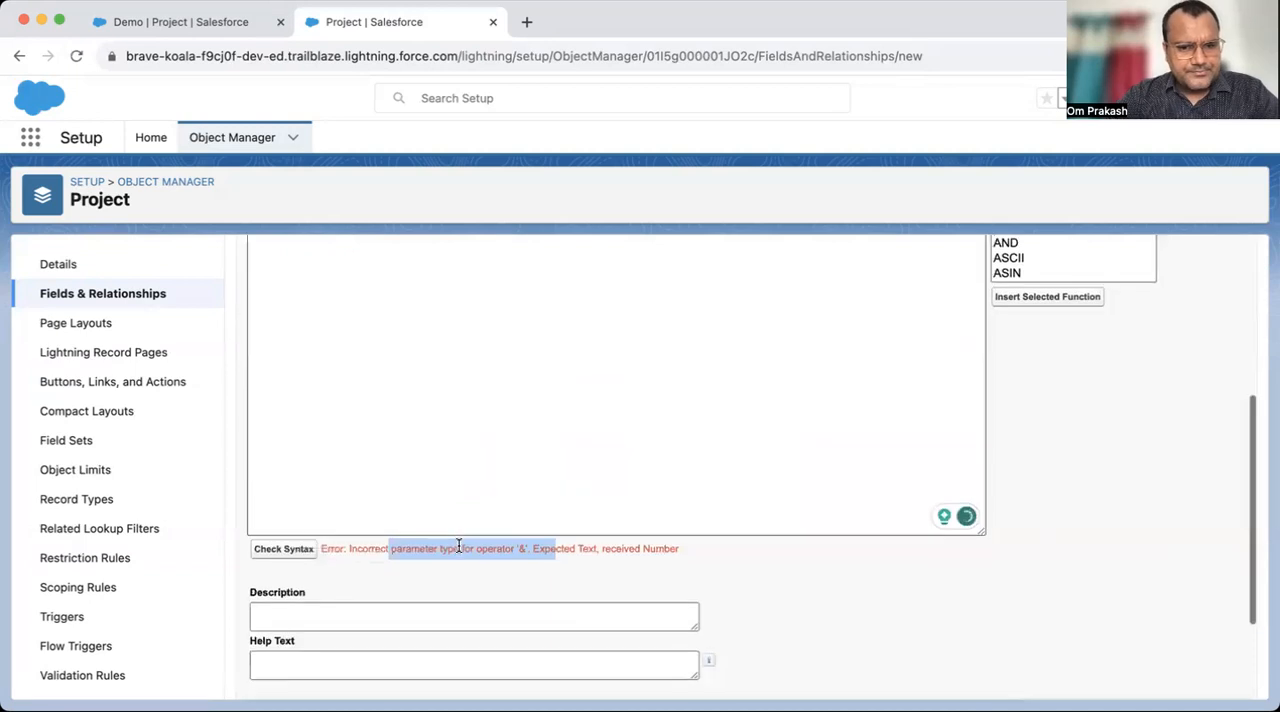
left_click(550, 553)
scroll(606, 422, "up", 2)
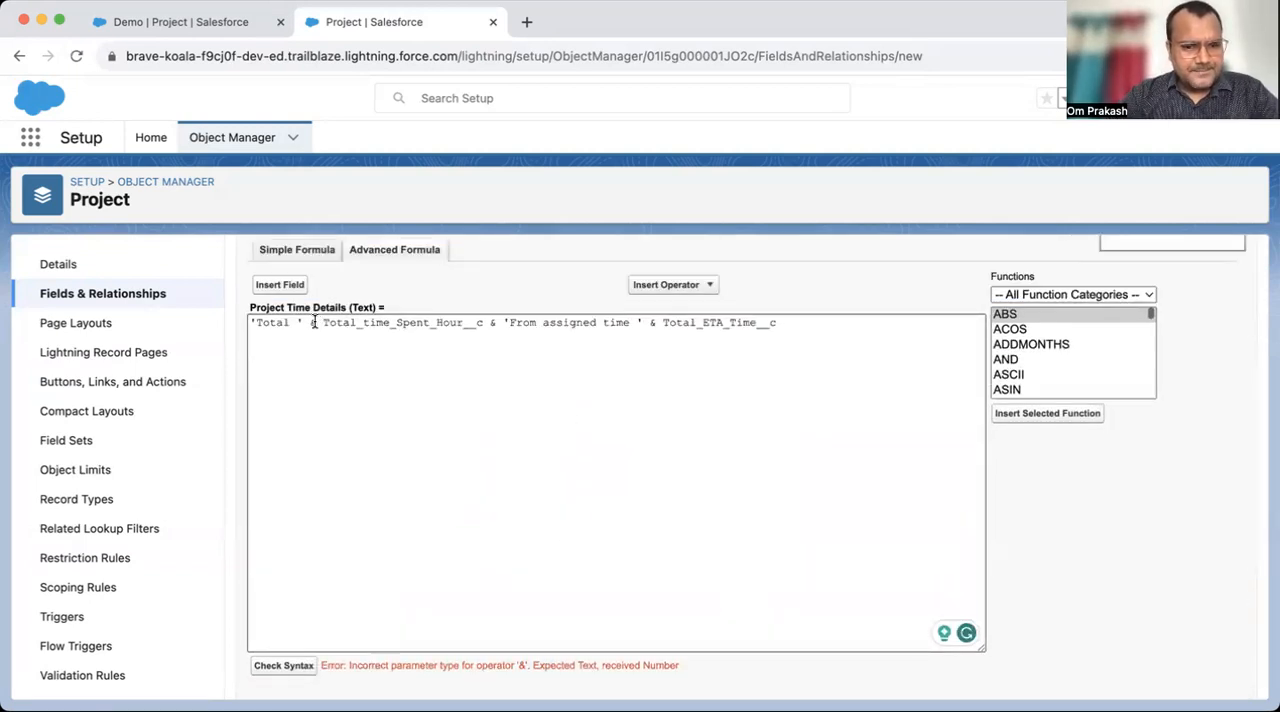
left_click_drag(328, 665, 436, 675)
left_click(505, 677)
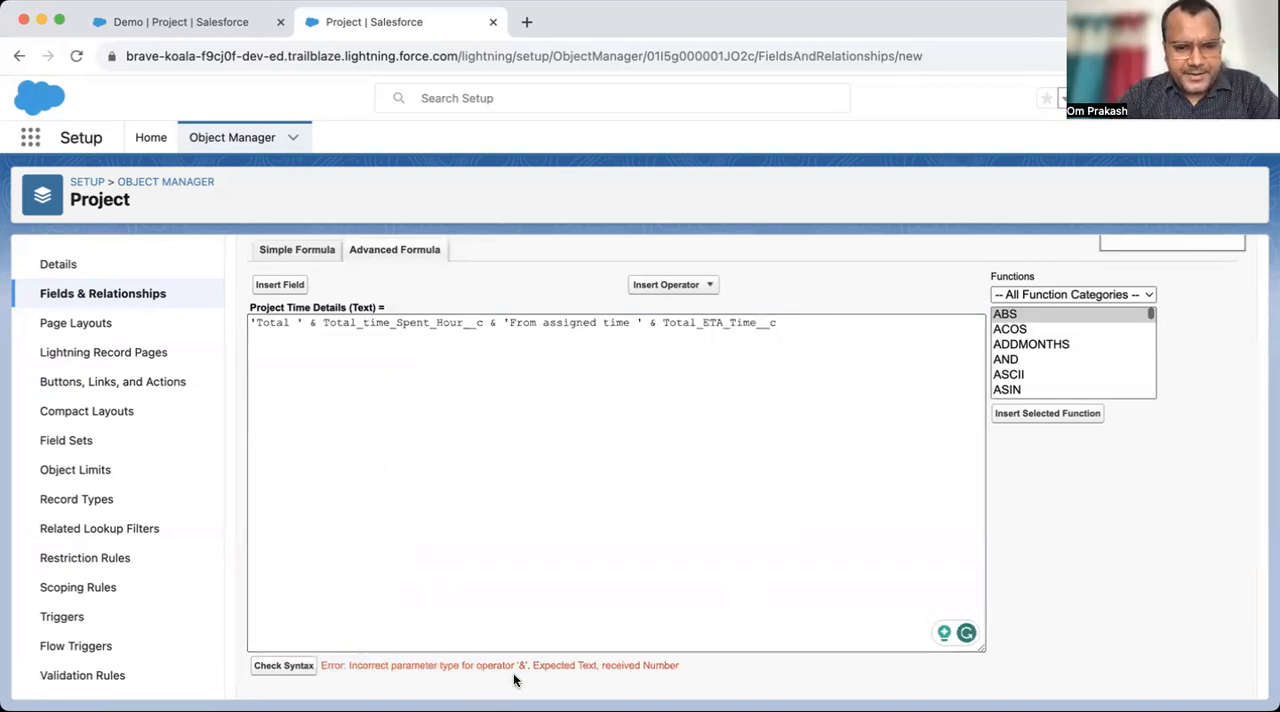
double_click(558, 665)
left_click(655, 665)
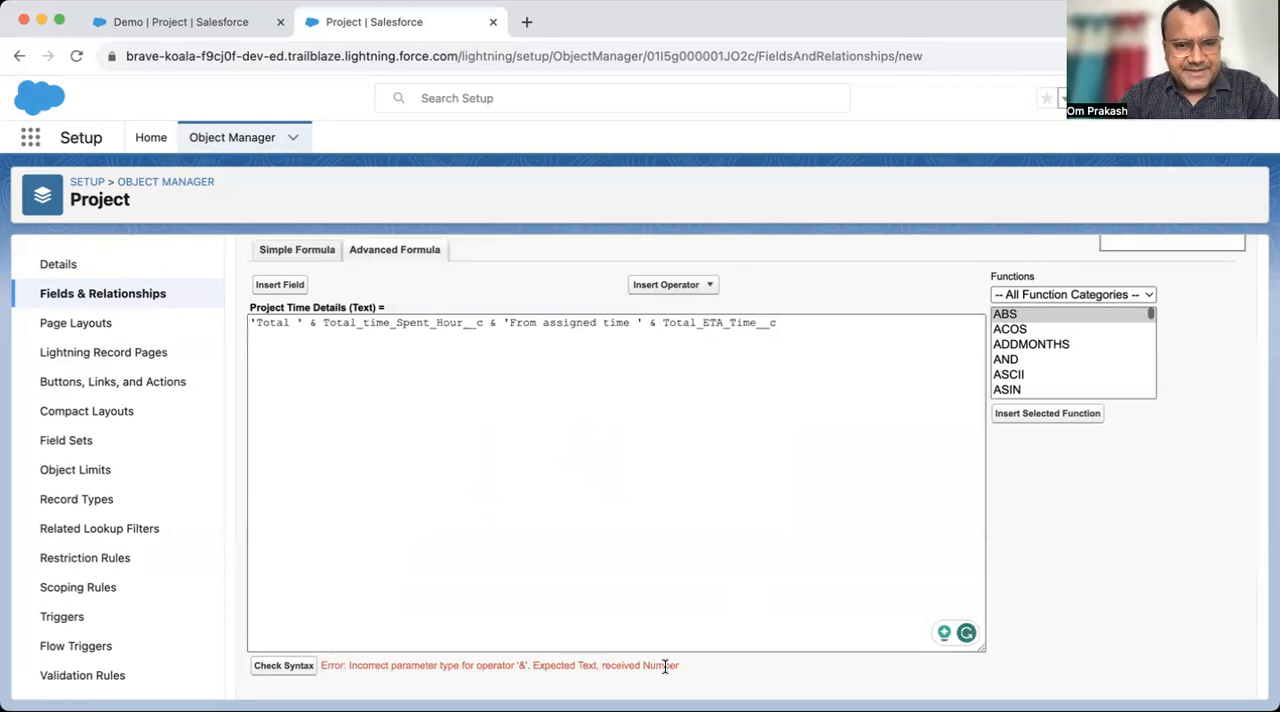
- Examine the formula's text literals and field references to see which operand types are being joined
left_click(412, 375)
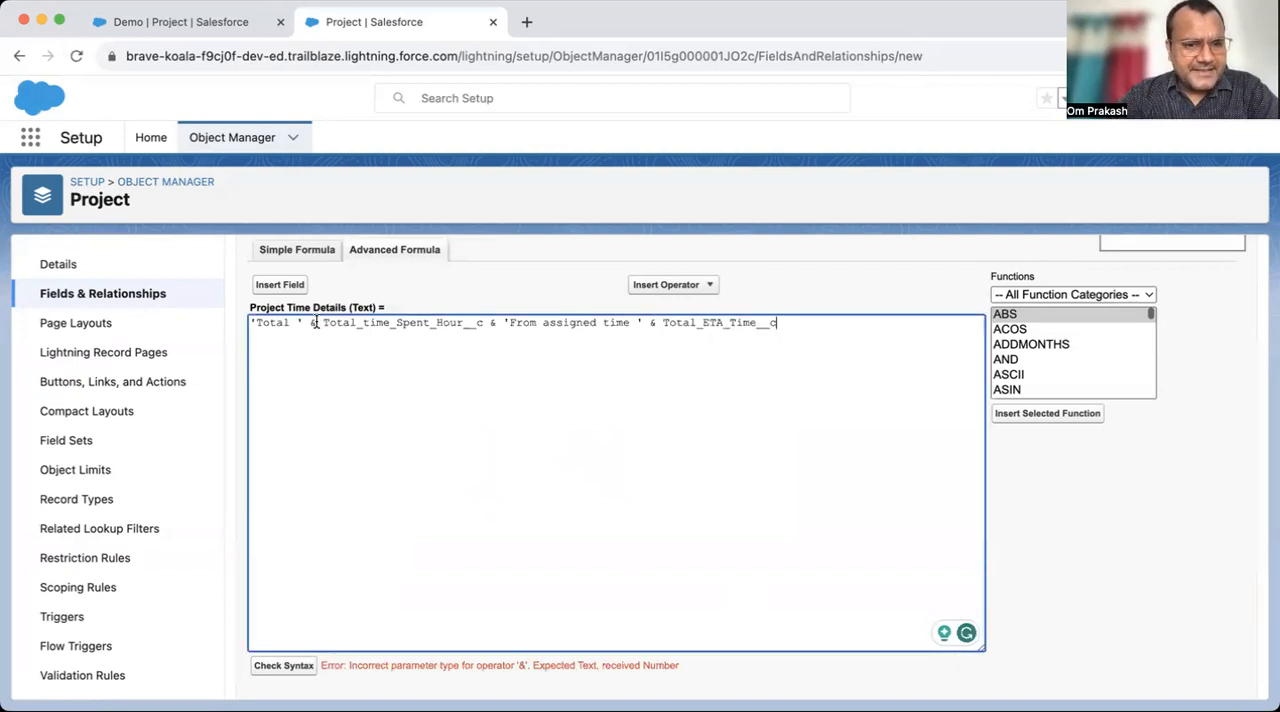
left_click_drag(279, 323, 230, 320)
left_click(378, 357)
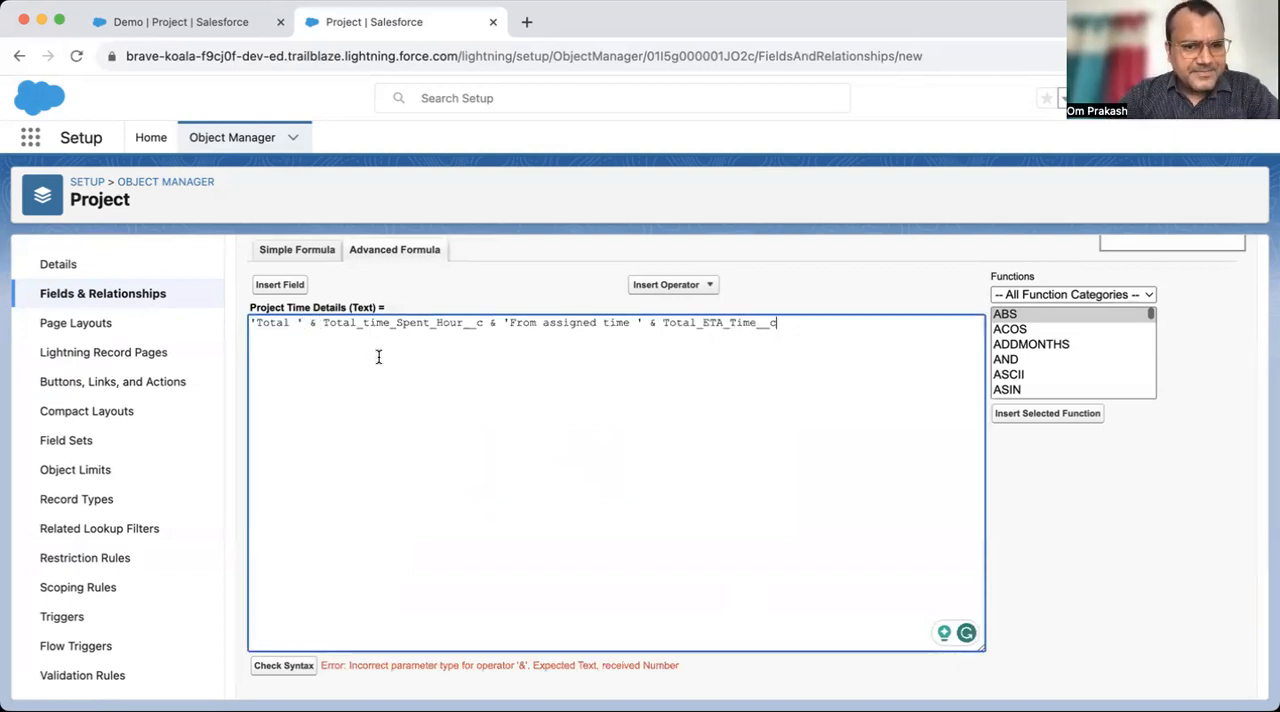
left_click_drag(323, 326, 484, 323)
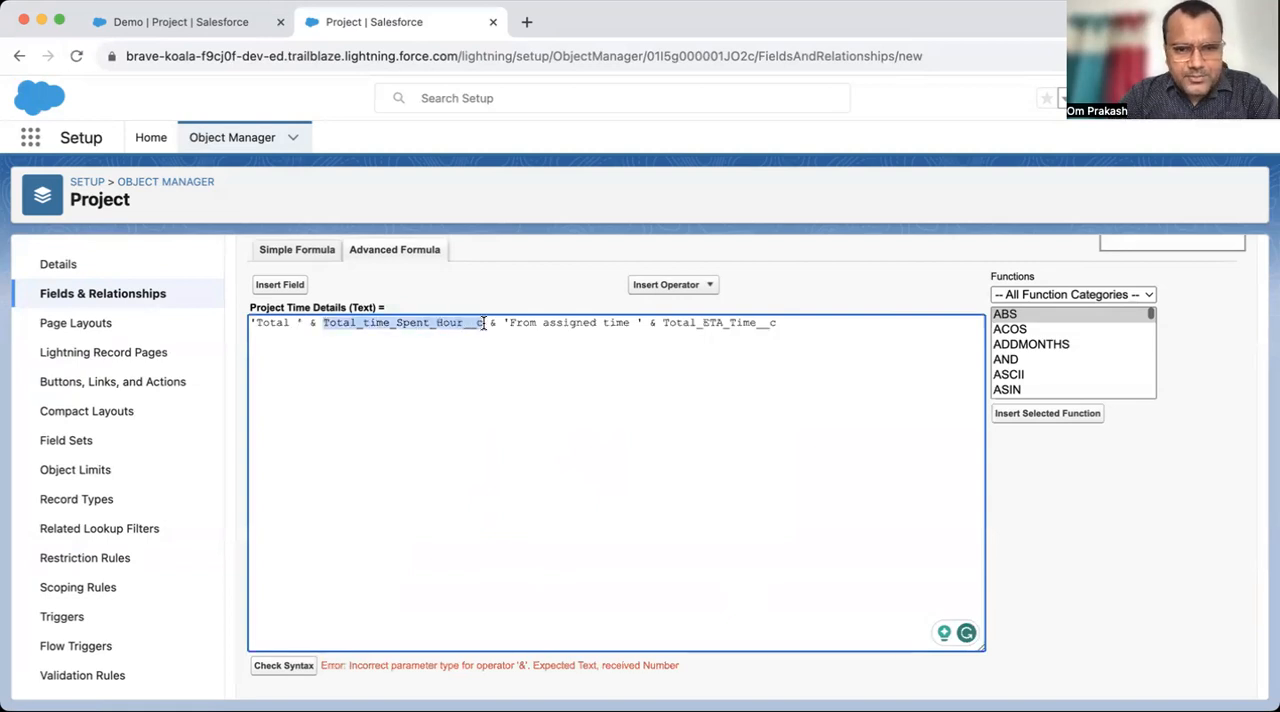
left_click(423, 368)
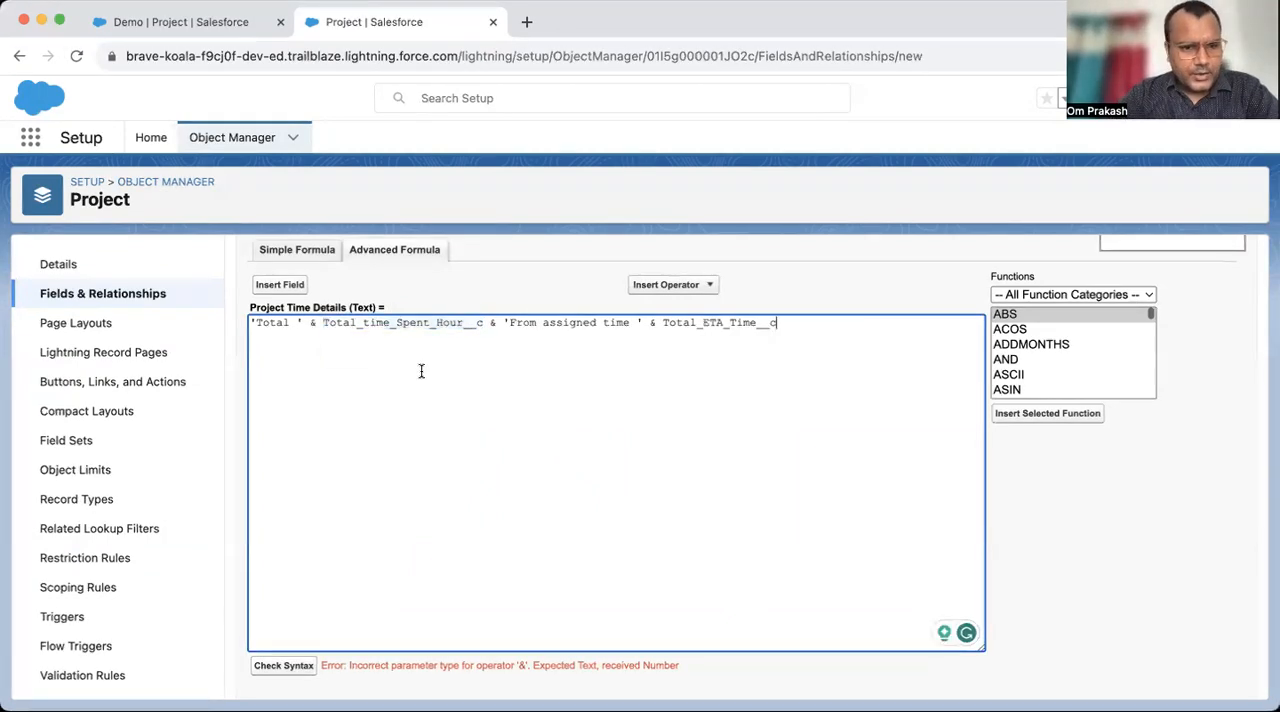
left_click_drag(252, 323, 604, 338)
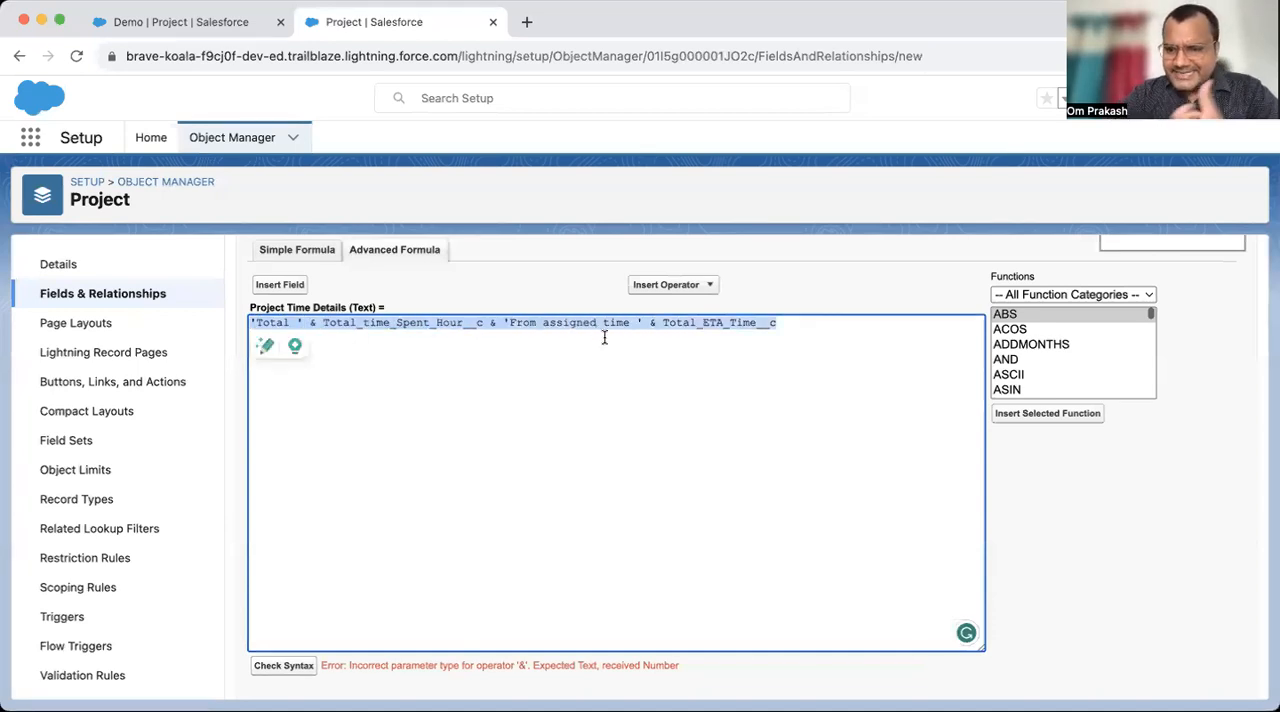
left_click(481, 392)
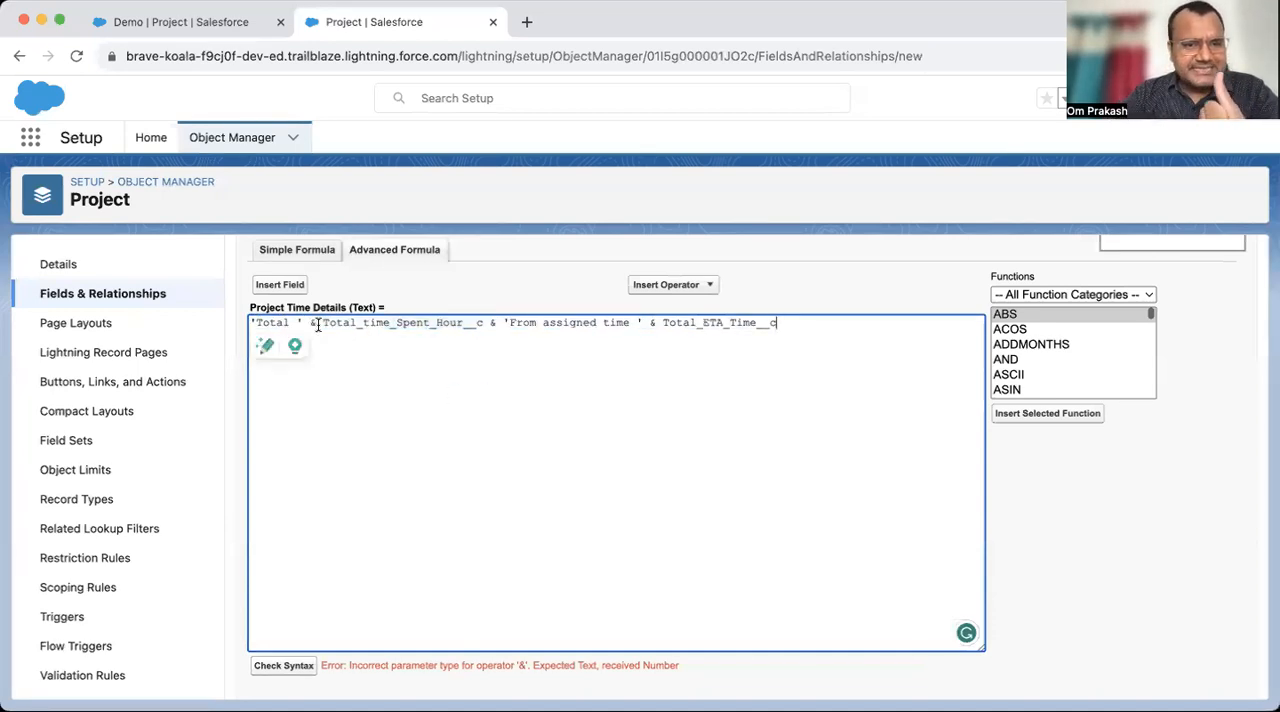
- Replace all three & operators in the Project Time Details formula with +
left_click(318, 323)
key("BackSpace")
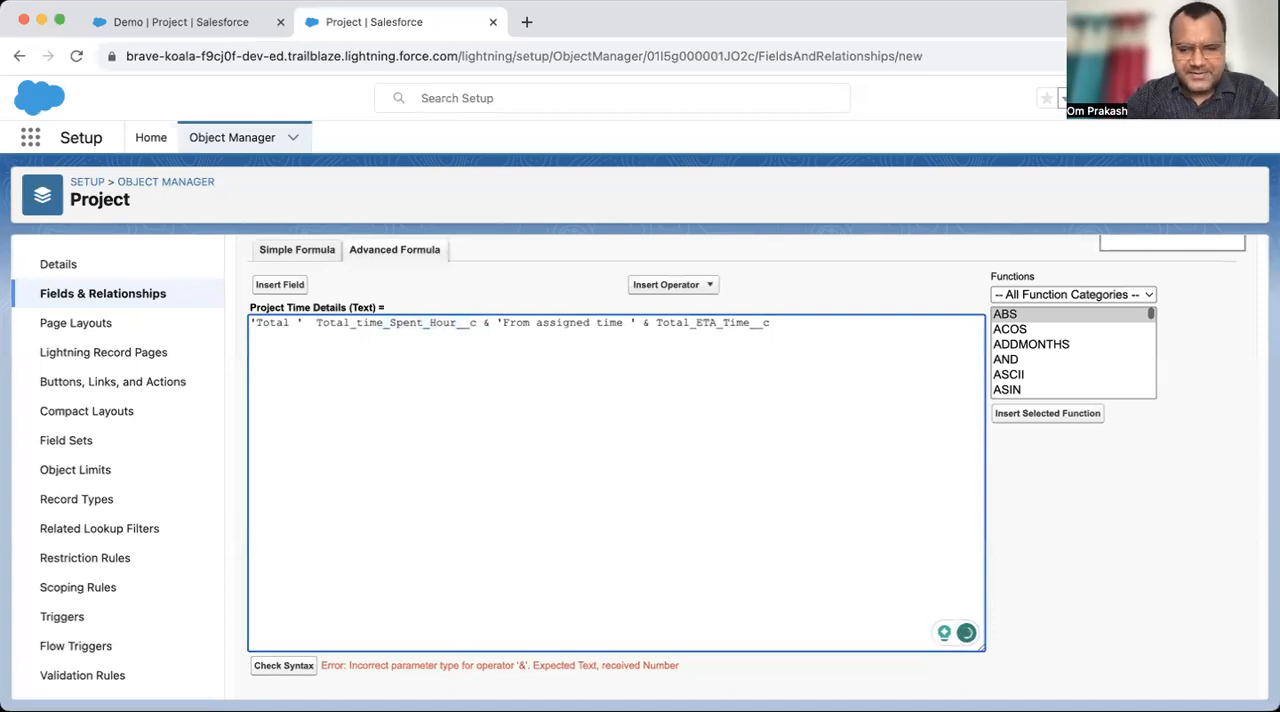
type("+")
left_click(495, 322)
key("BackSpace")
type("+")
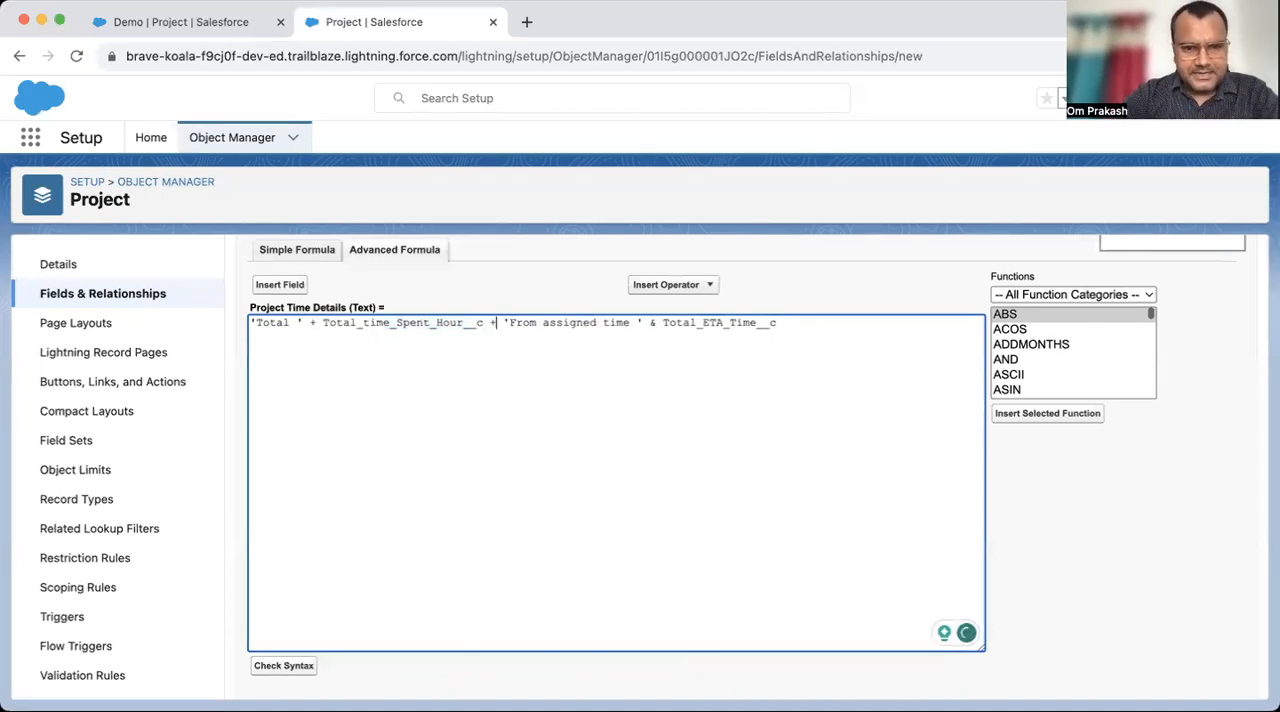
left_click(662, 322)
key("BackSpace")
key("BackSpace")
type("+")
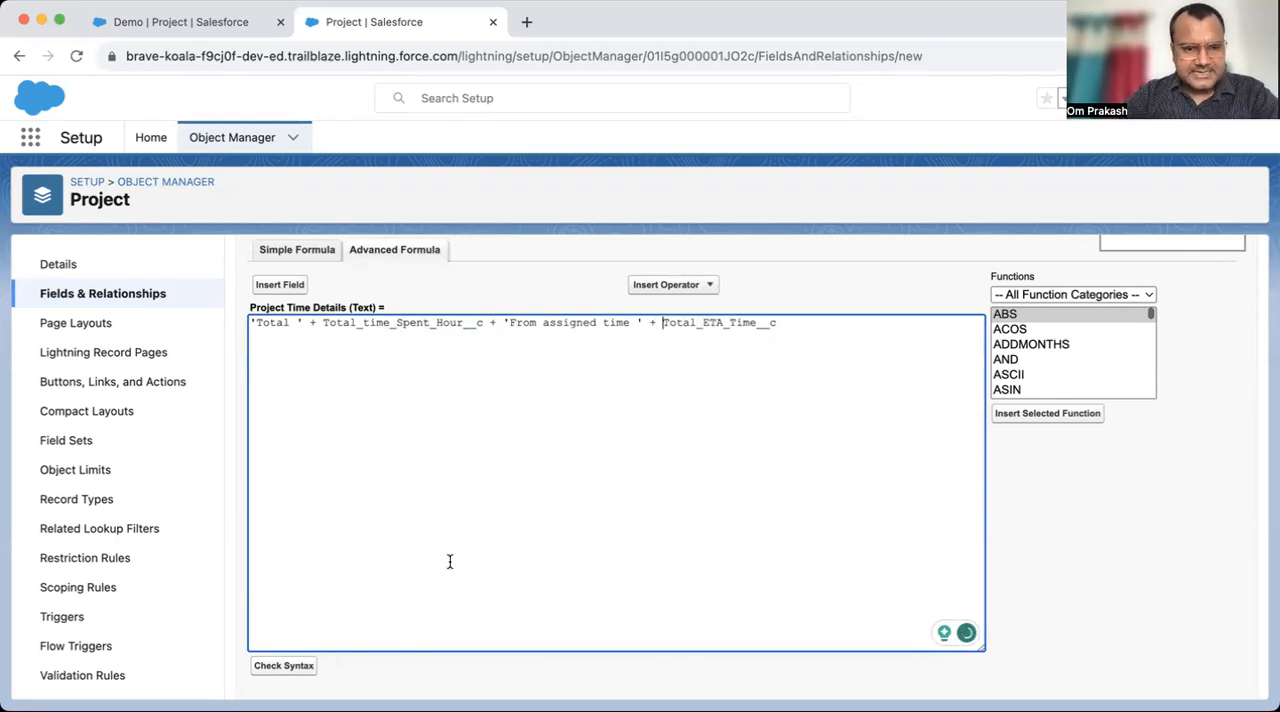
- Check the syntax of the formula with the + operators and compare the returned message with the expression
left_click(275, 664)
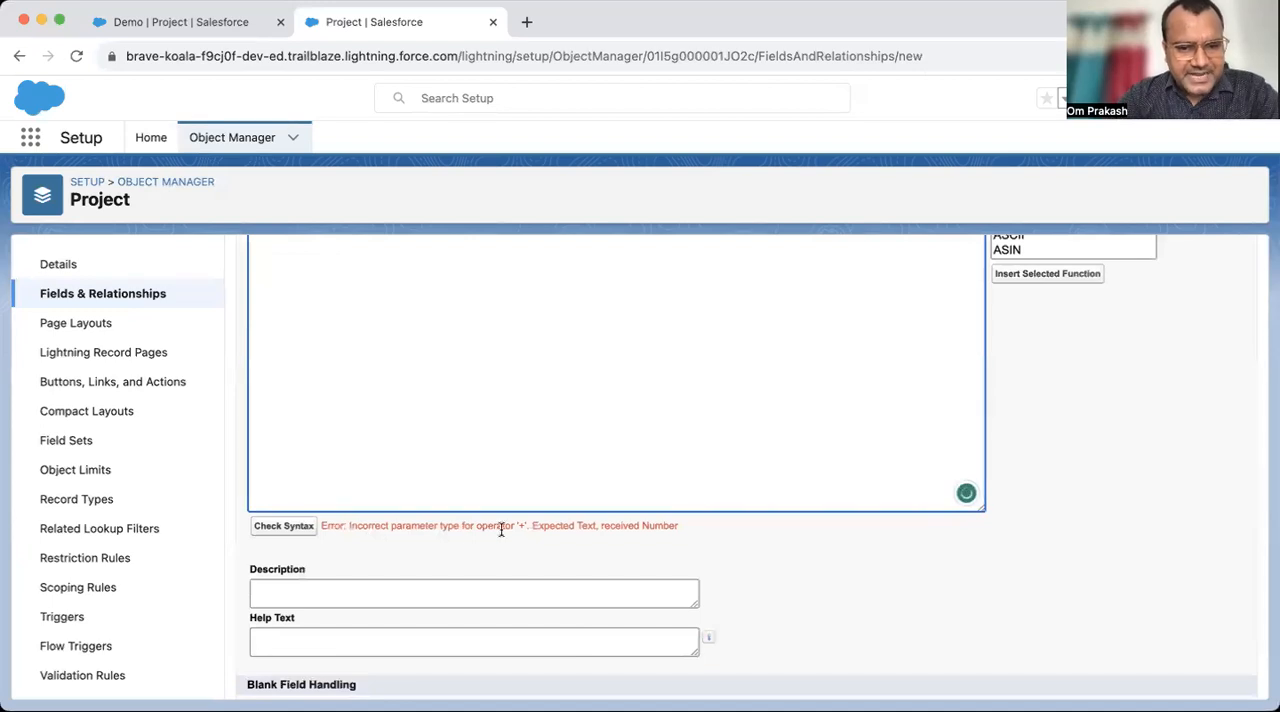
left_click_drag(532, 525, 664, 525)
scroll(748, 366, "up", 5)
left_click(718, 510)
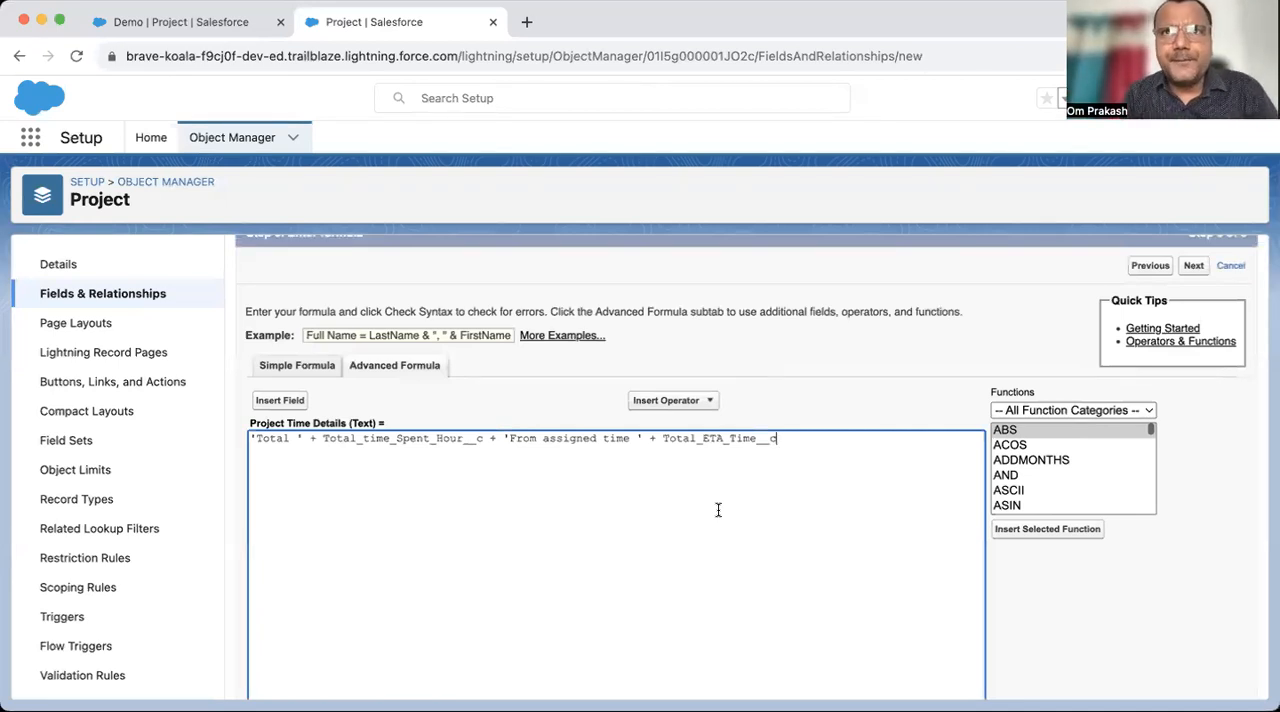
scroll(718, 510, "down", 5)
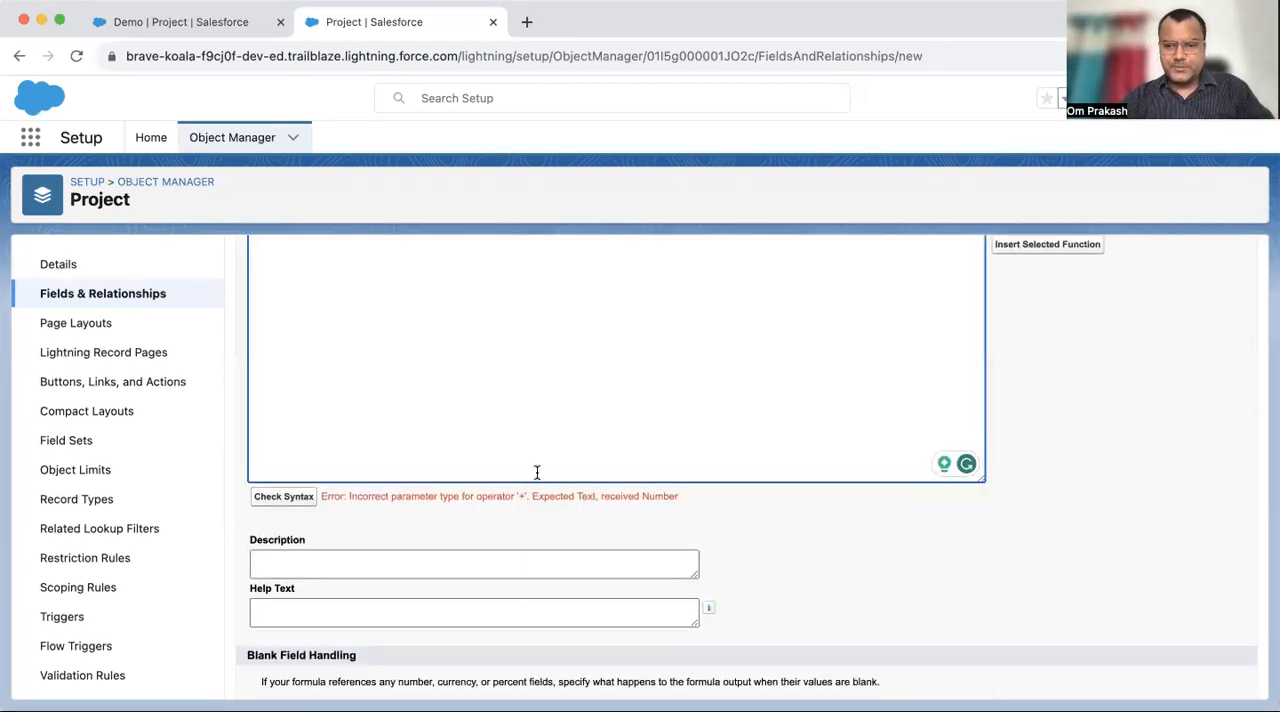
scroll(579, 375, "up", 3)
scroll(579, 375, "down", 2)
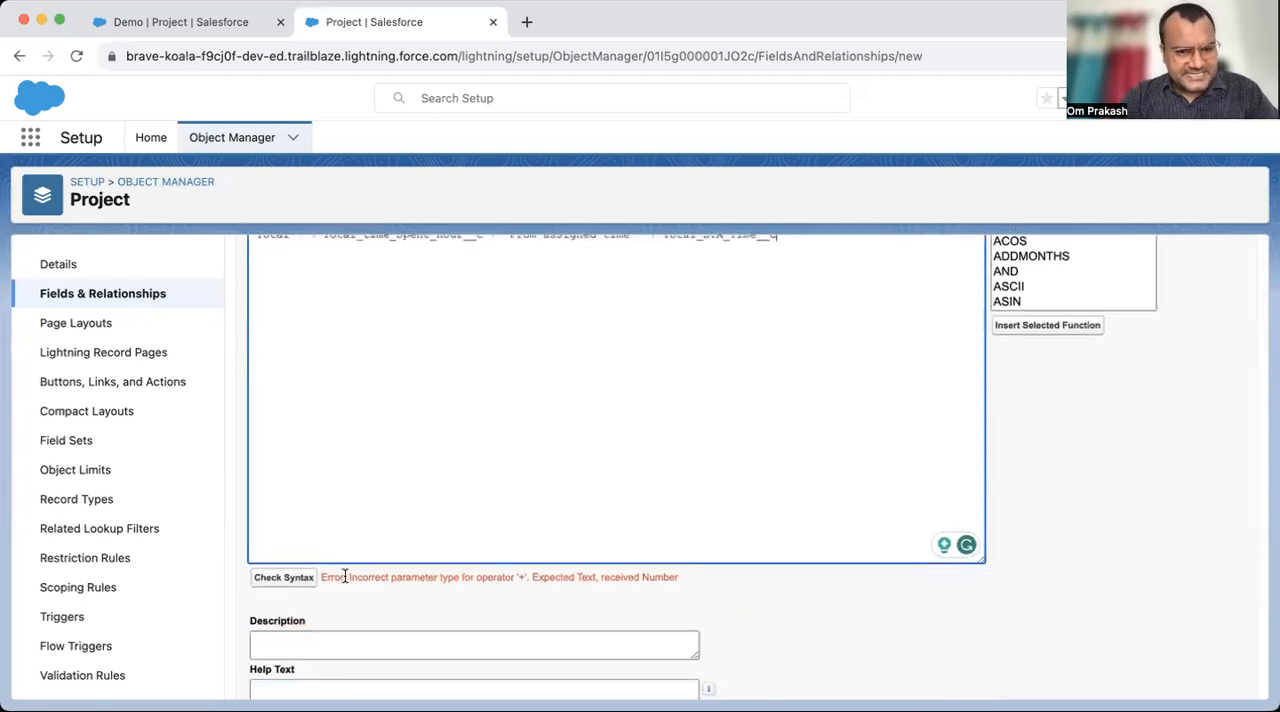
left_click_drag(346, 577, 545, 580)
left_click(700, 437)
scroll(700, 438, "up", 3)
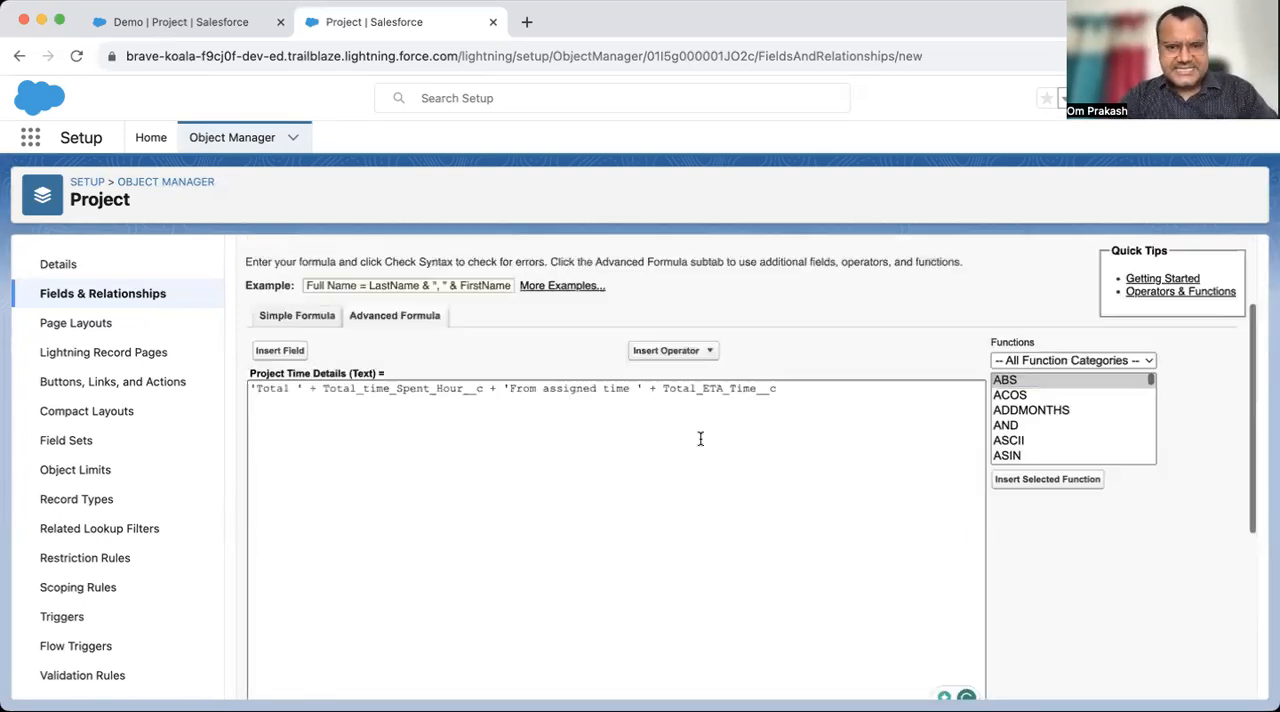
- Open the Project's Fields & Relationships in a new browser tab and look up the data types of Total ETA Time and Total time Spent (Hour)
double_click(410, 390)
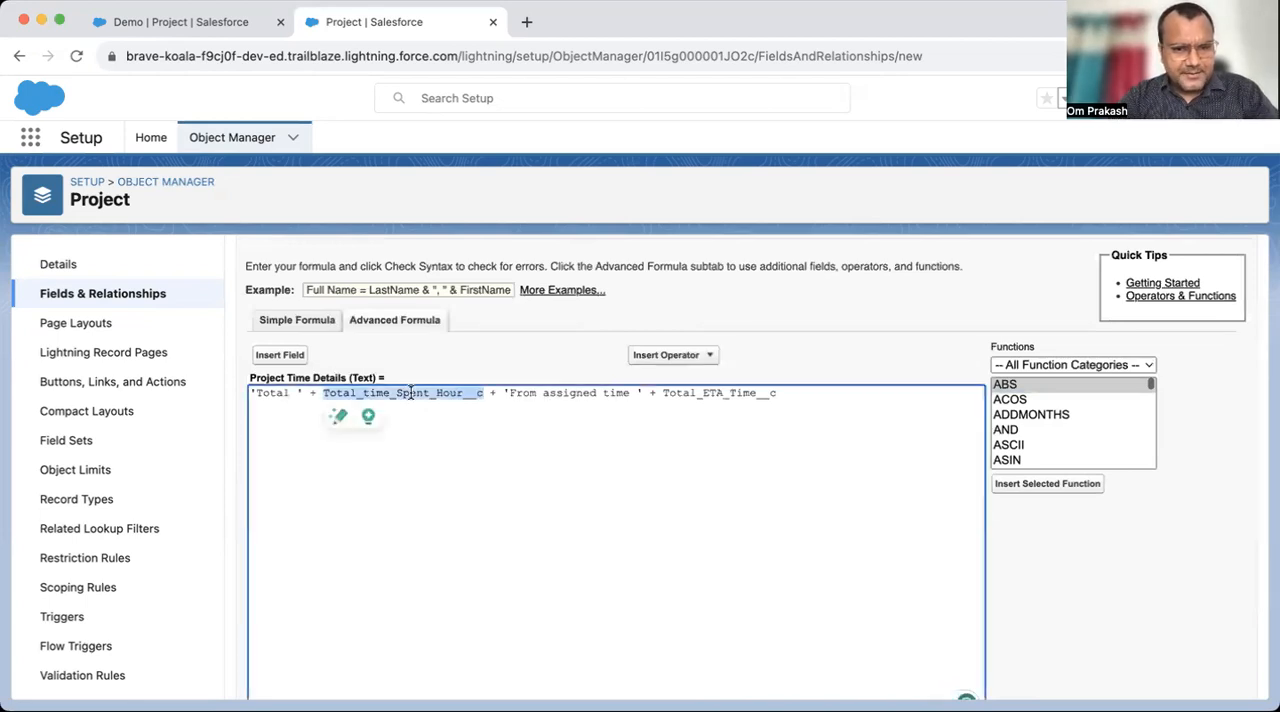
double_click(712, 392)
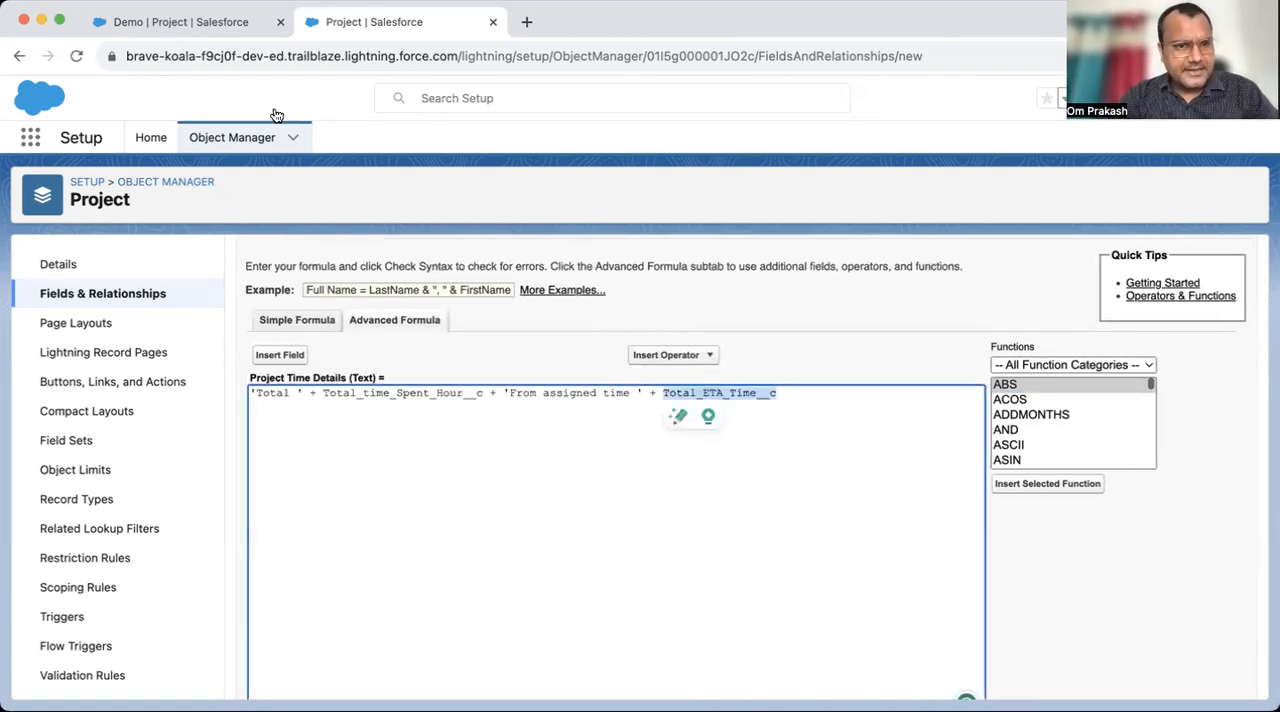
right_click(118, 295)
left_click(170, 305)
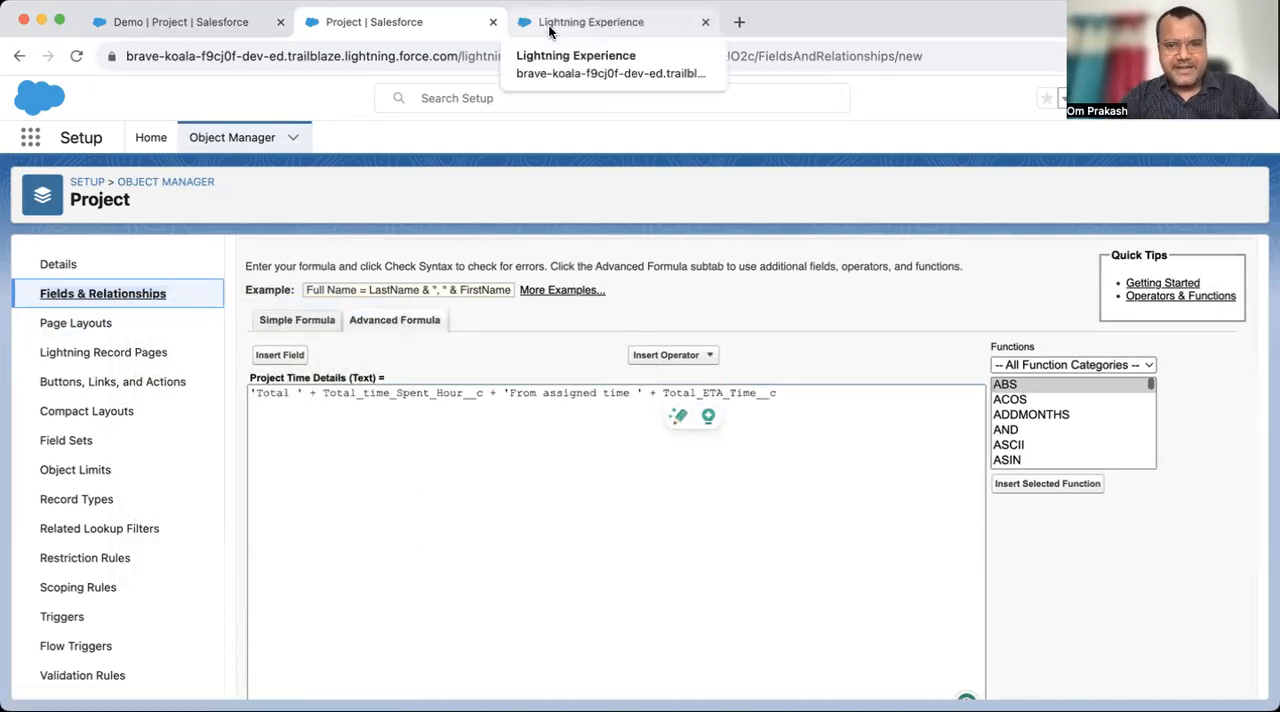
left_click(549, 31)
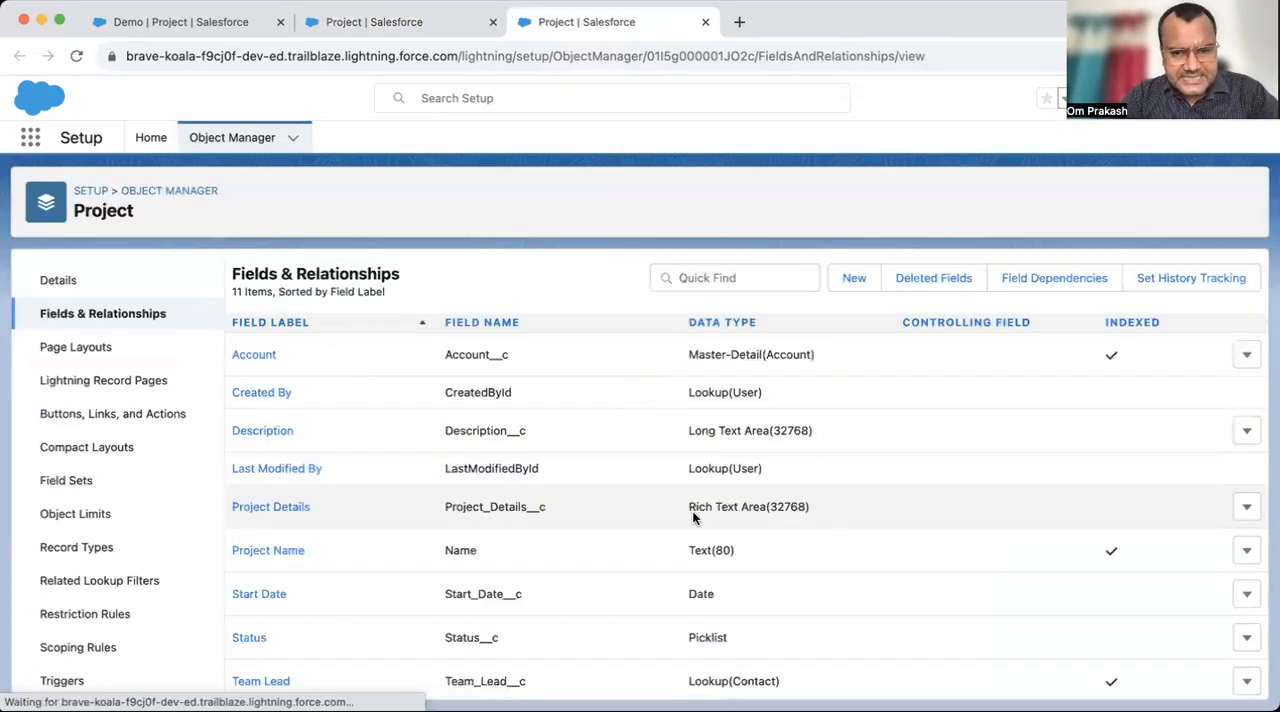
scroll(737, 520, "down", 2)
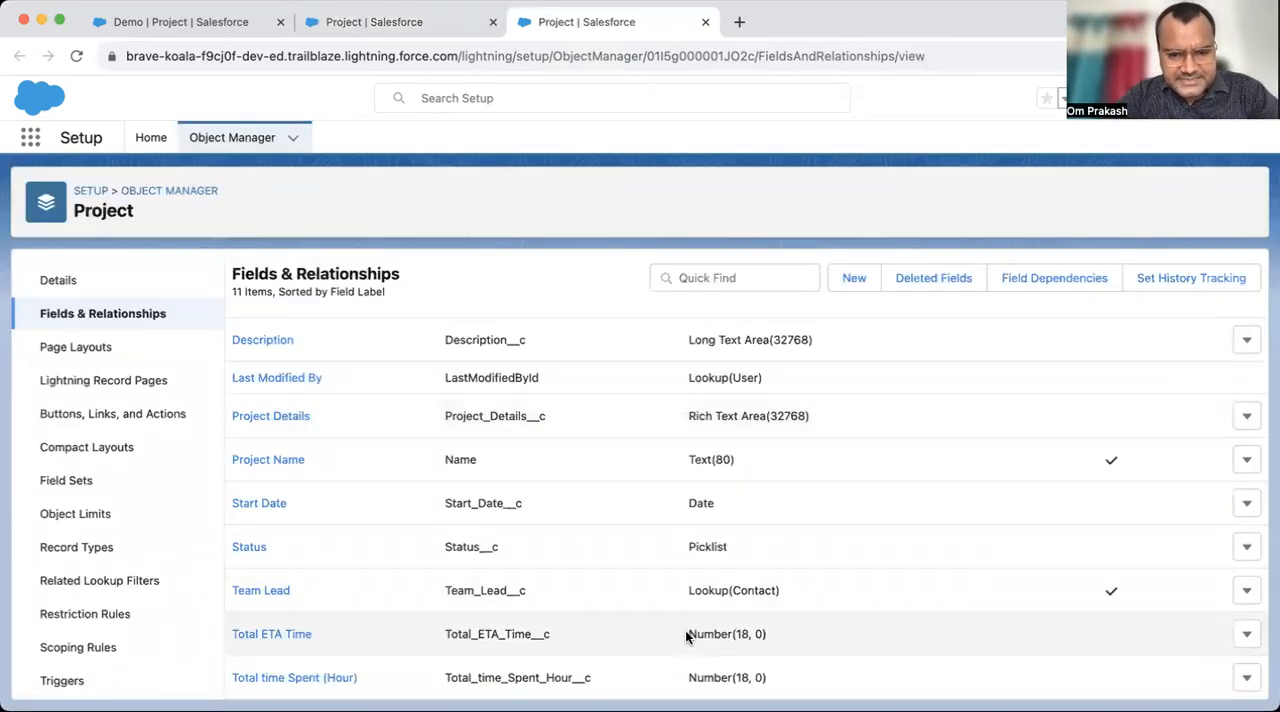
left_click_drag(687, 678, 777, 674)
- Return to the Project Time Details formula and reread its 'Total ' text and the syntax message
left_click(415, 36)
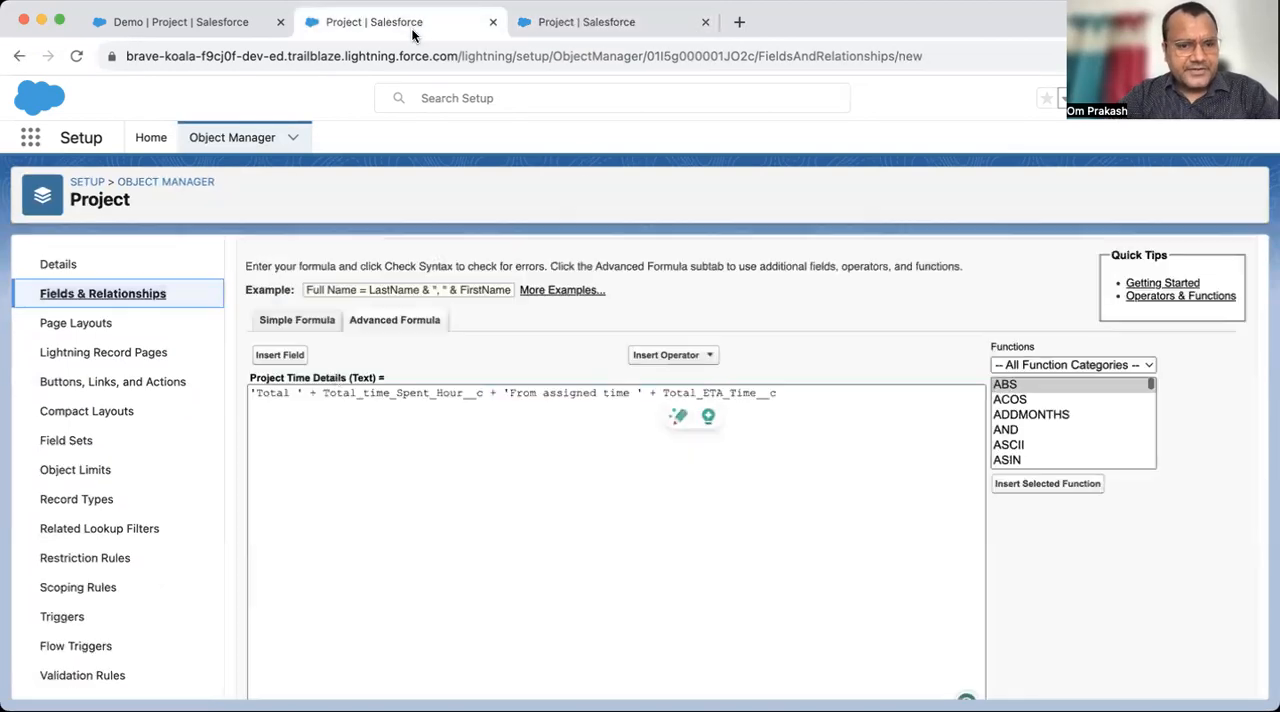
left_click(331, 432)
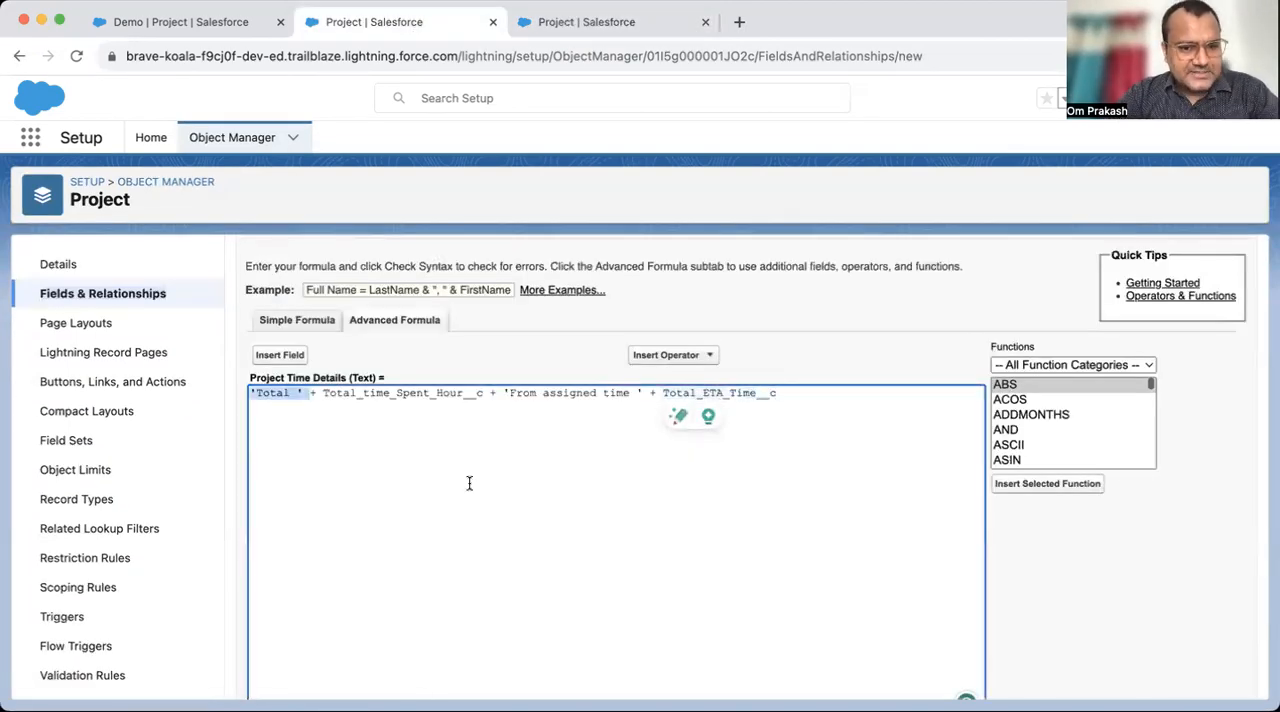
scroll(469, 480, "down", 3)
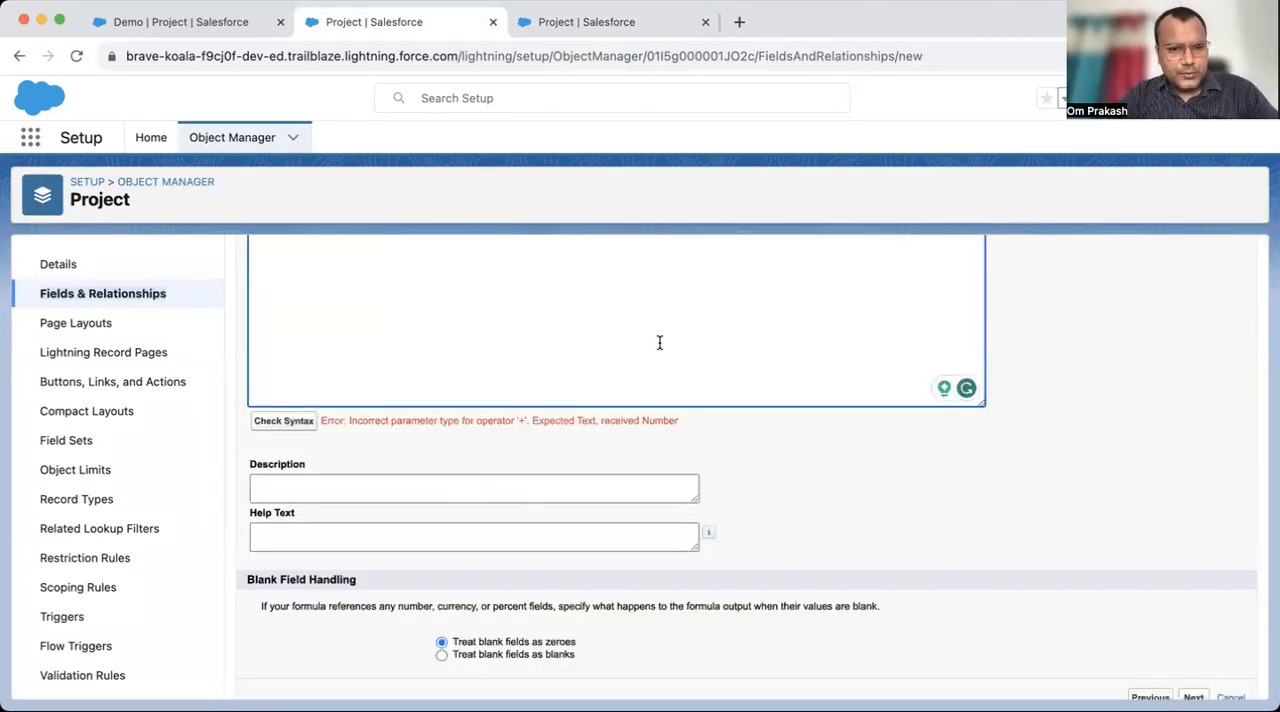
scroll(659, 344, "up", 3)
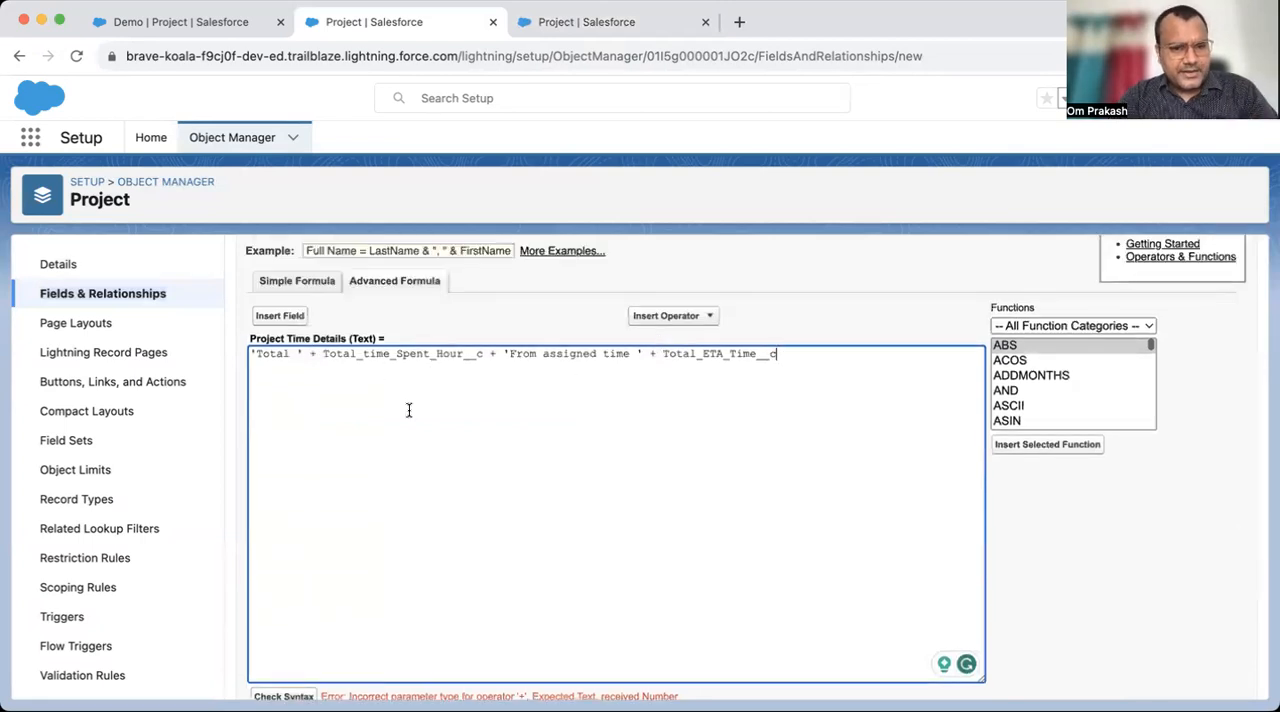
- Replace all three + operators in the Project Time Details formula with & and check the syntax
left_click(316, 355)
key("BackSpace")
type("&")
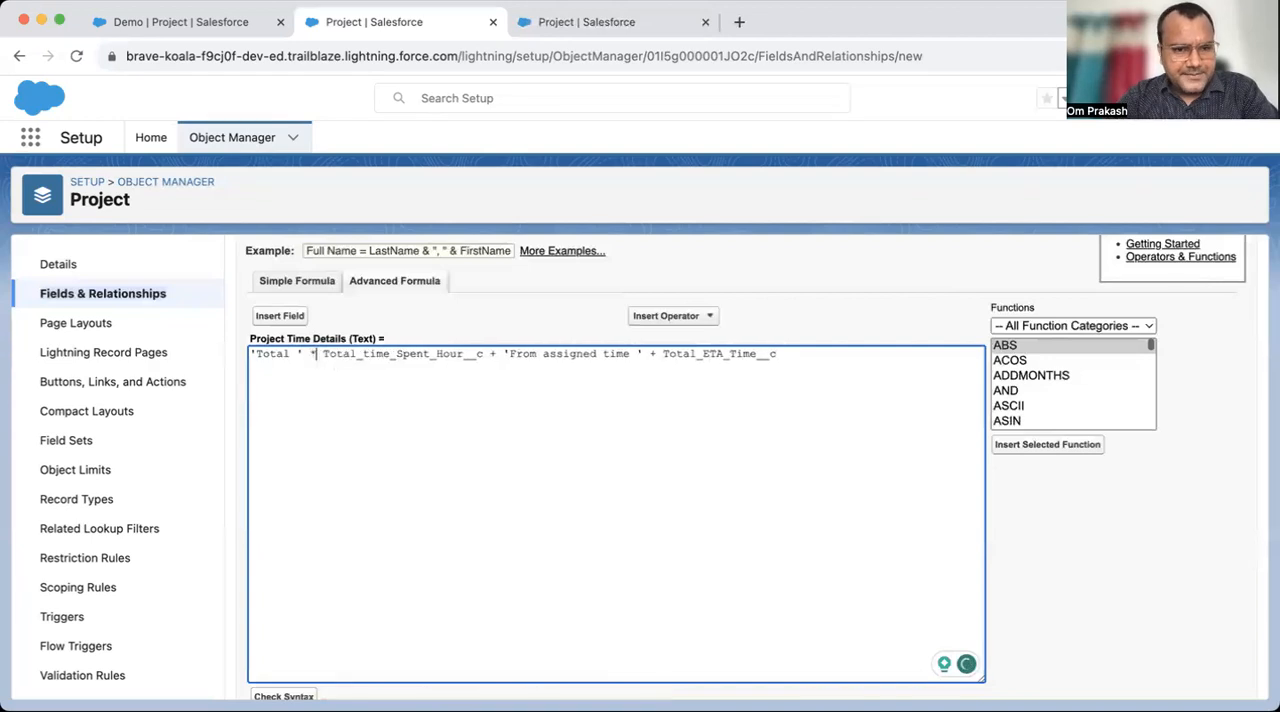
left_click(497, 352)
key("BackSpace")
type("&")
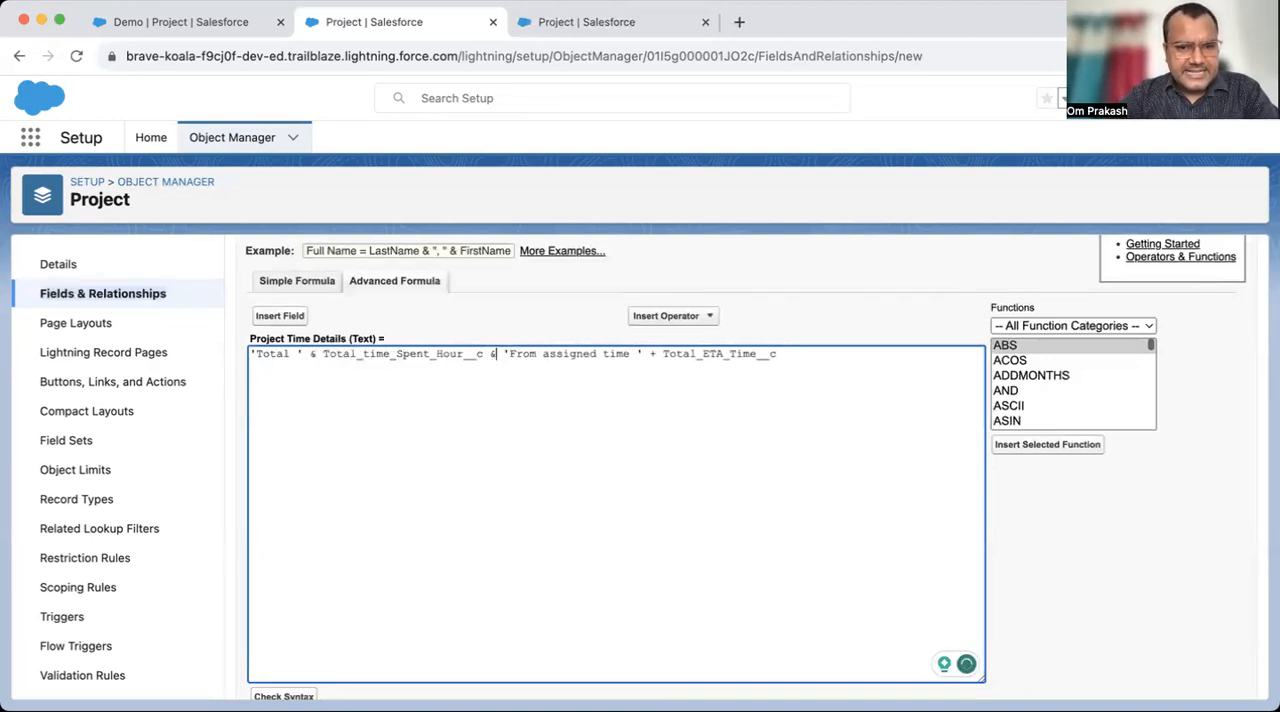
left_click(655, 352)
key("BackSpace")
type("&")
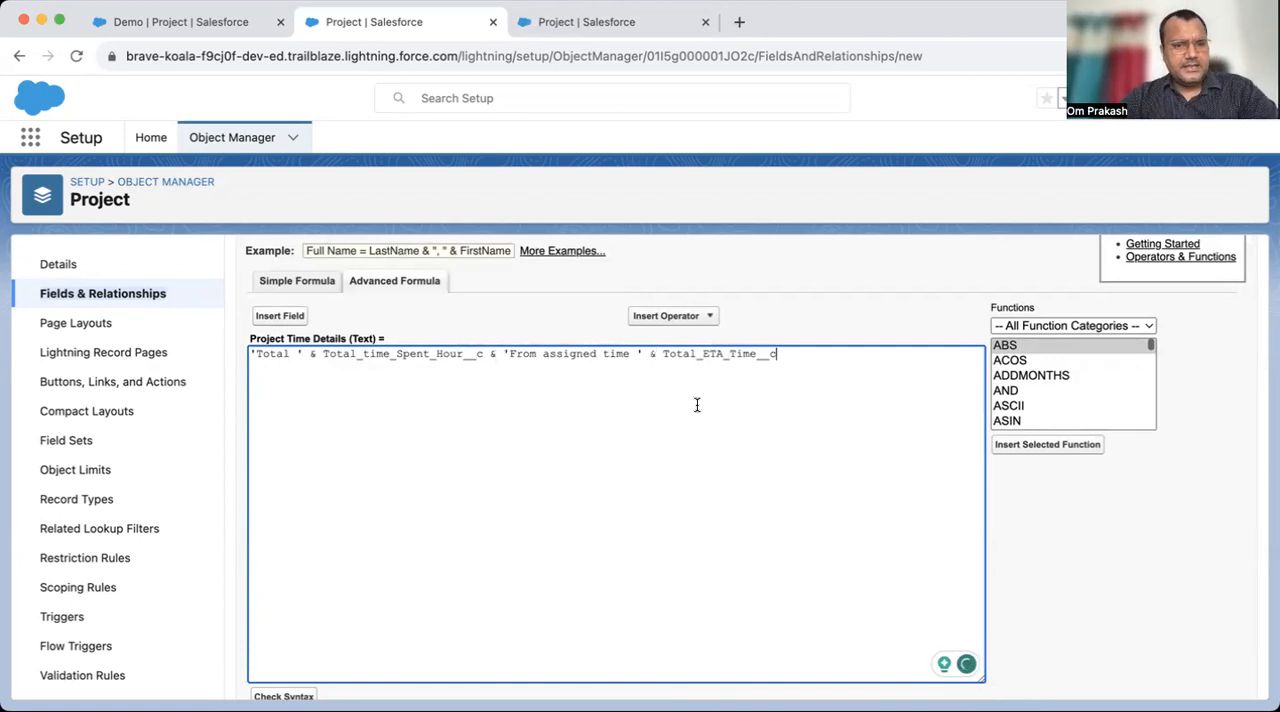
scroll(697, 405, "down", 5)
left_click(286, 407)
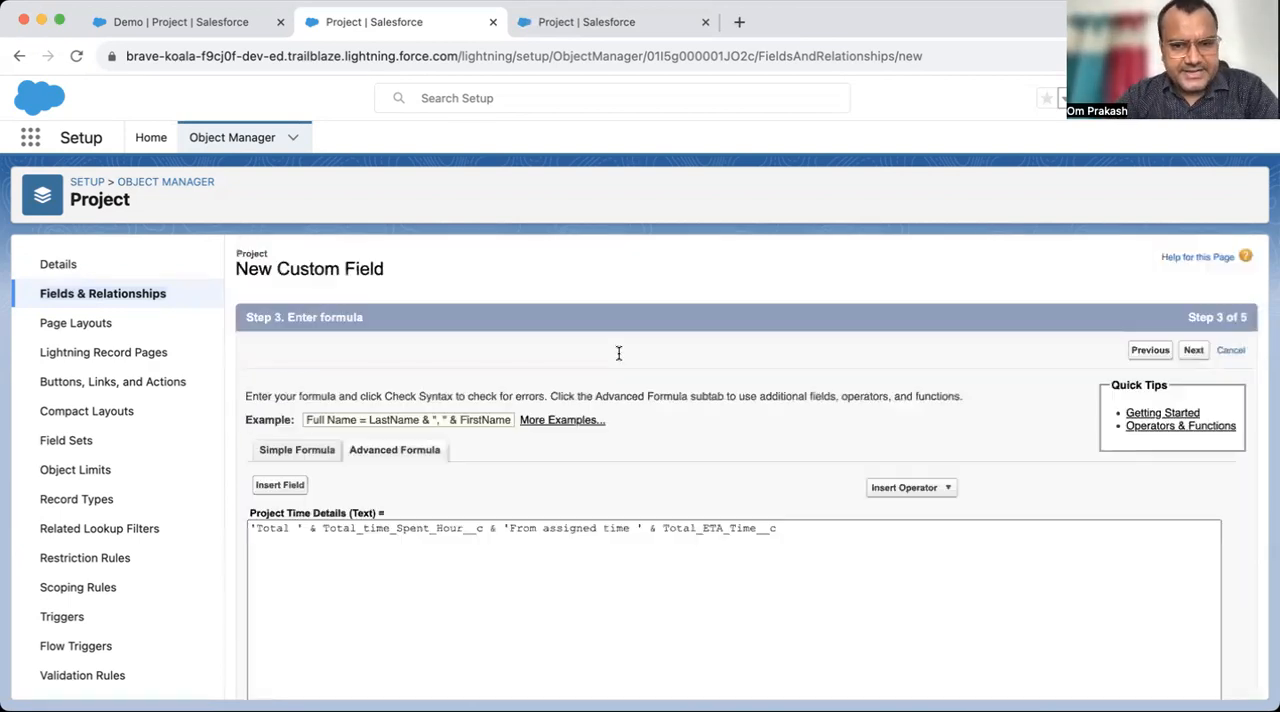
- Select the TEXT function in the function list and read its description
scroll(451, 549, "down", 2)
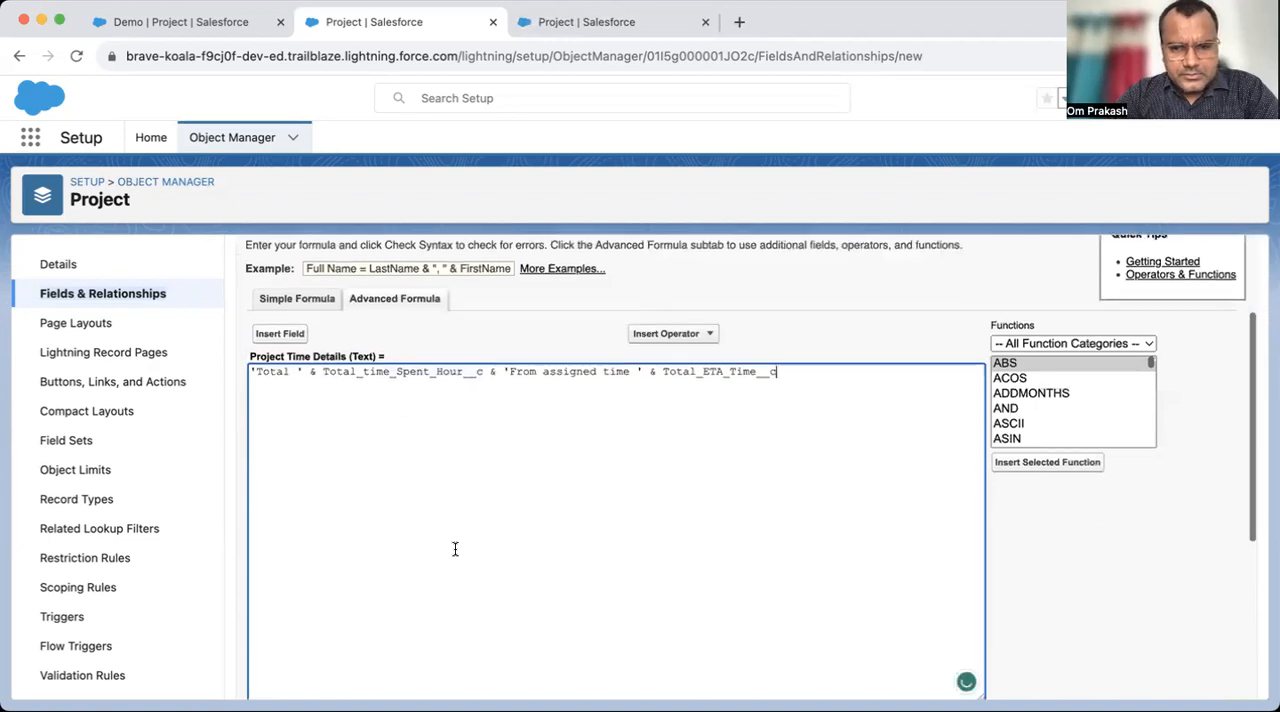
left_click(1046, 411)
scroll(1047, 419, "down", 6)
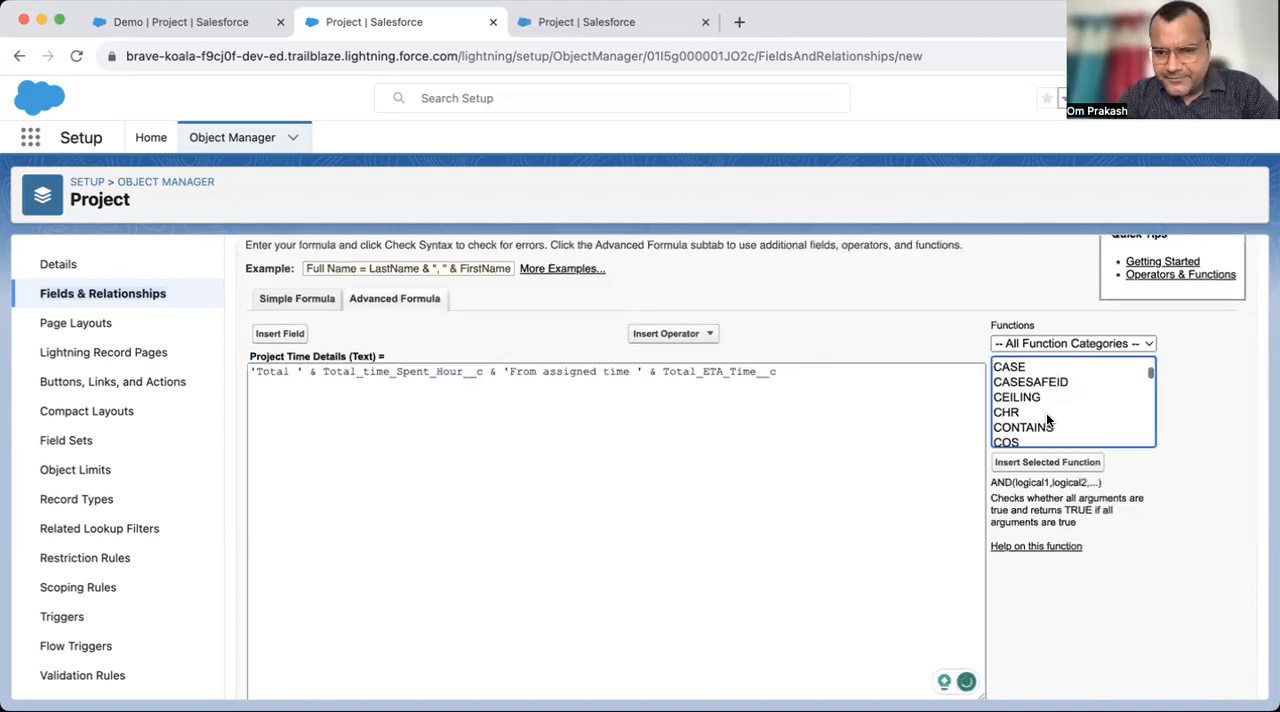
left_click(1047, 418)
key("t")
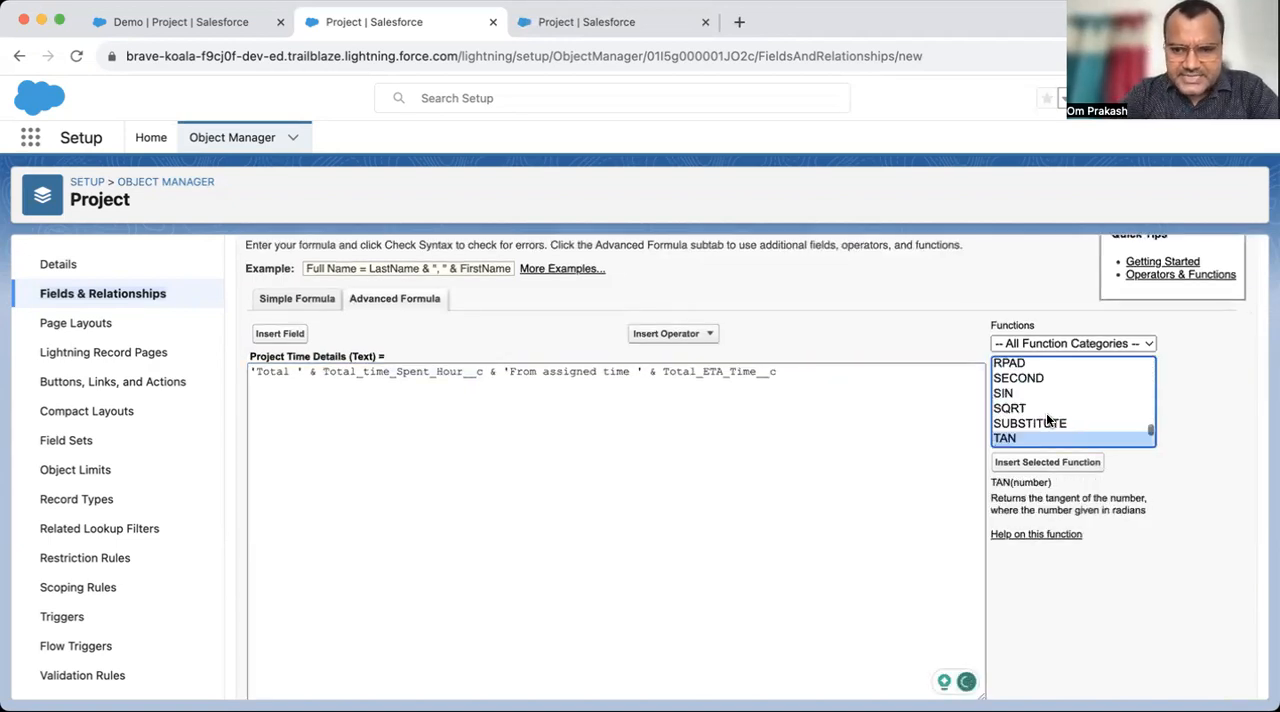
key("e")
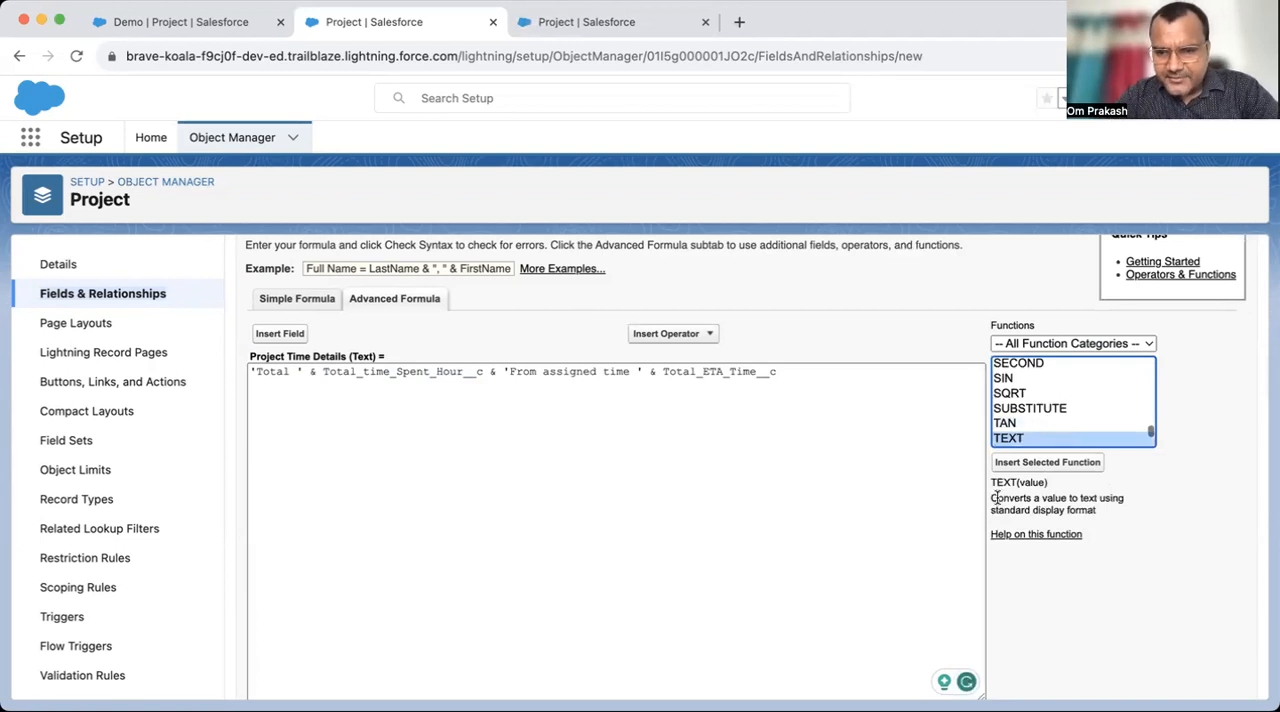
left_click_drag(989, 500, 1126, 516)
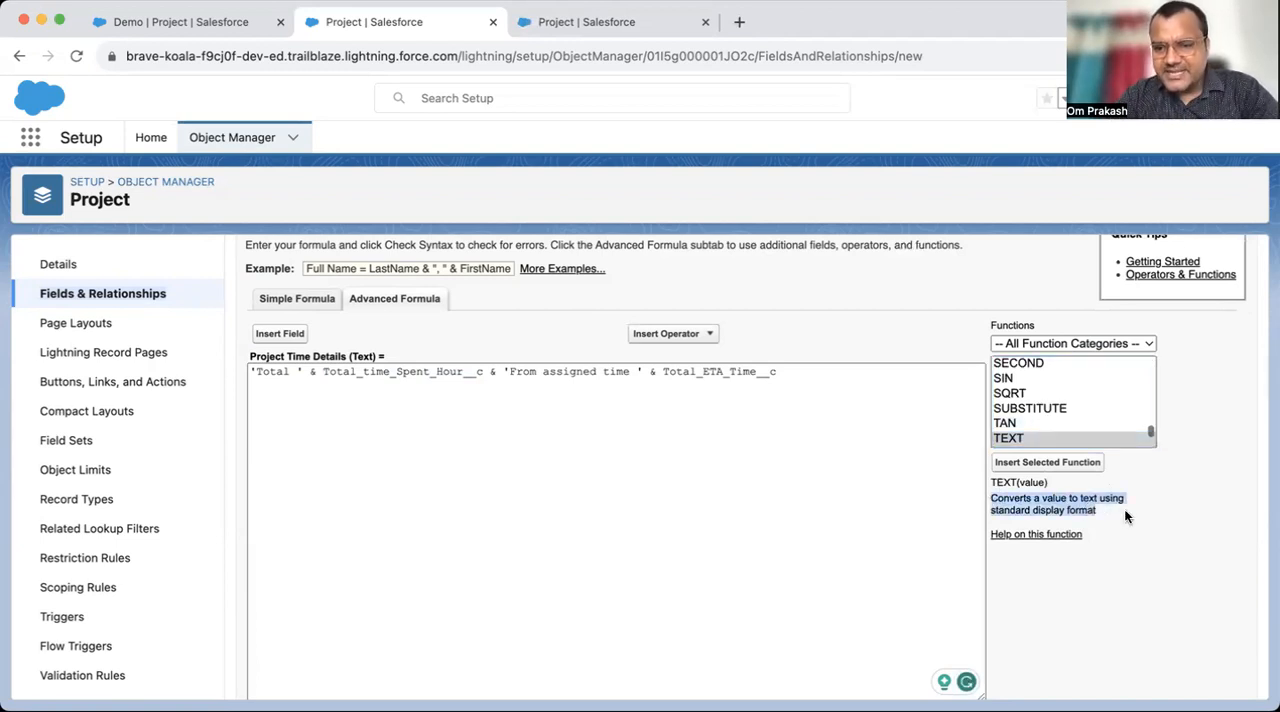
- Insert the TEXT function and wrap Total_time_Spent_Hour__c as TEXT(Total_time_Spent_Hour__c), removing the leftover placeholder text
left_click(837, 395)
key("Return")
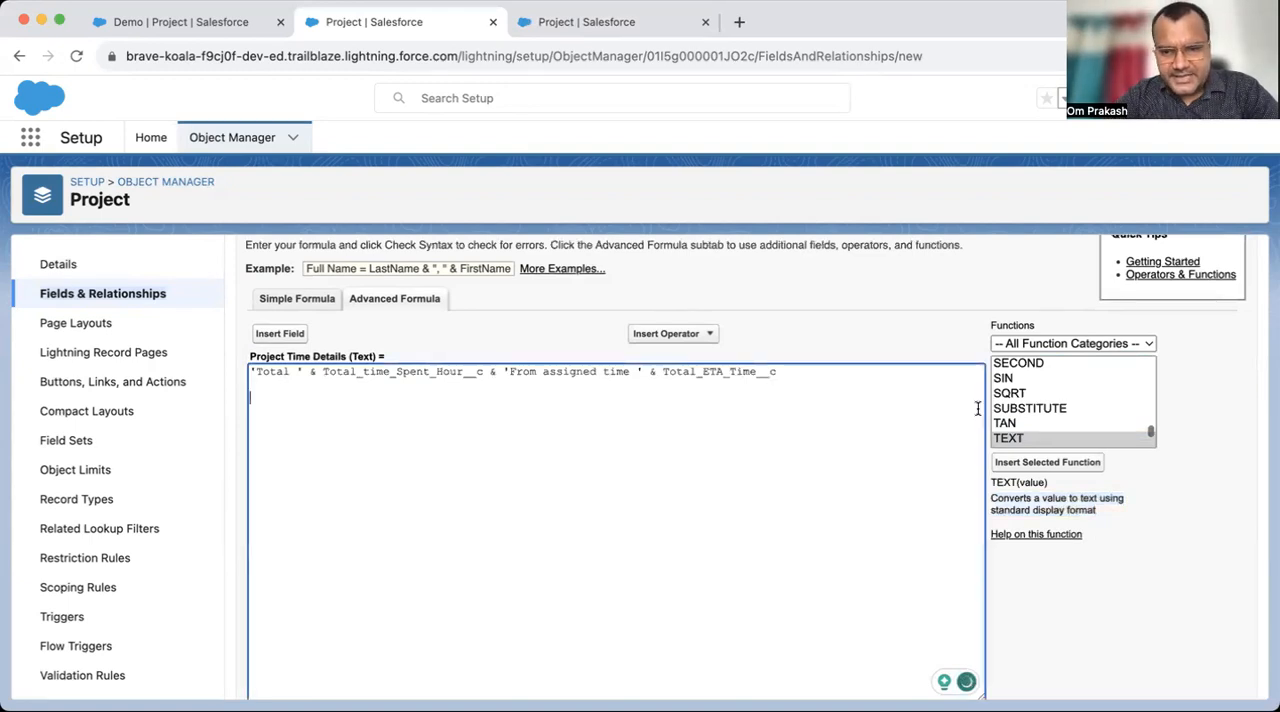
left_click(1047, 462)
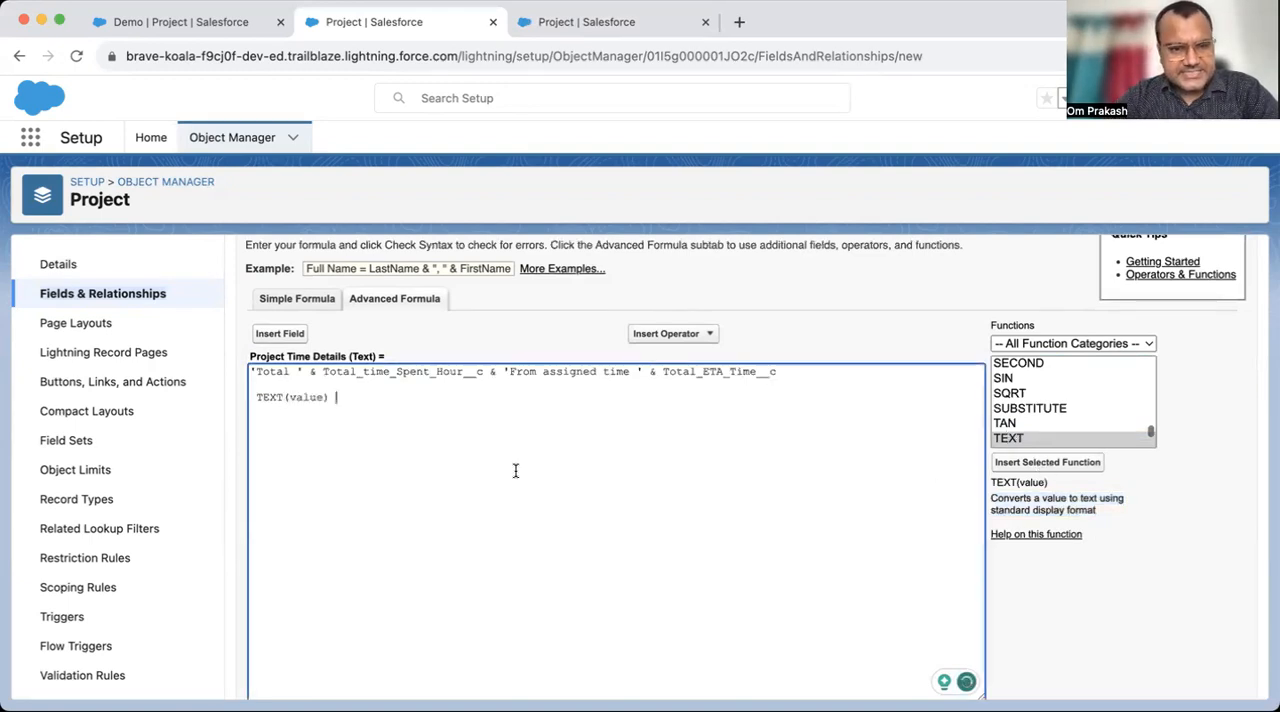
left_click_drag(330, 397, 253, 396)
left_click(294, 397)
key("BackSpace")
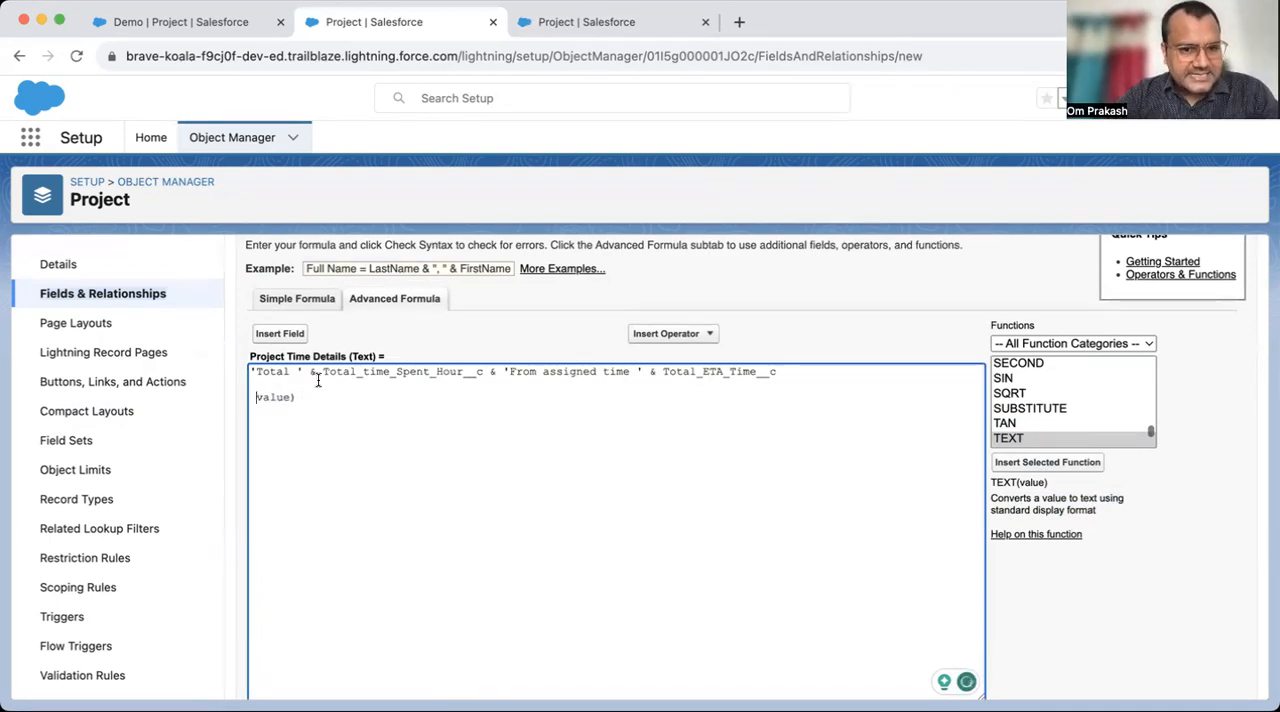
type("TEXT(")
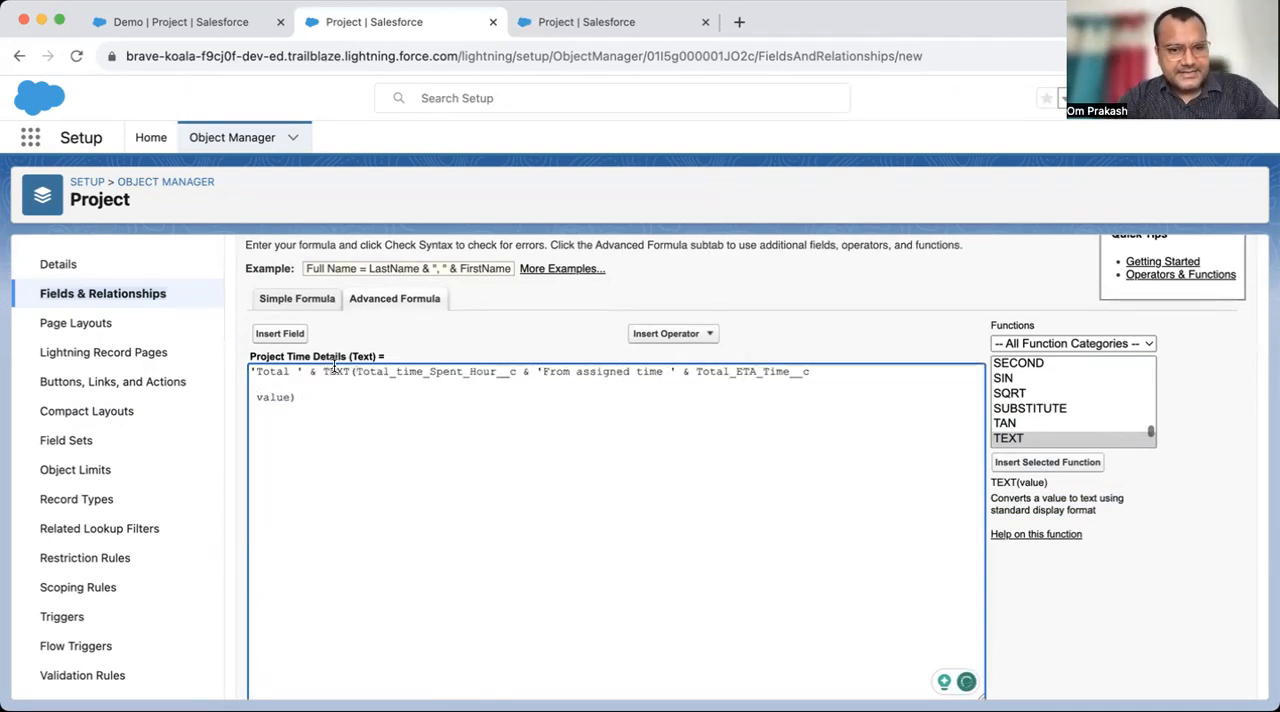
left_click(516, 371)
type(")")
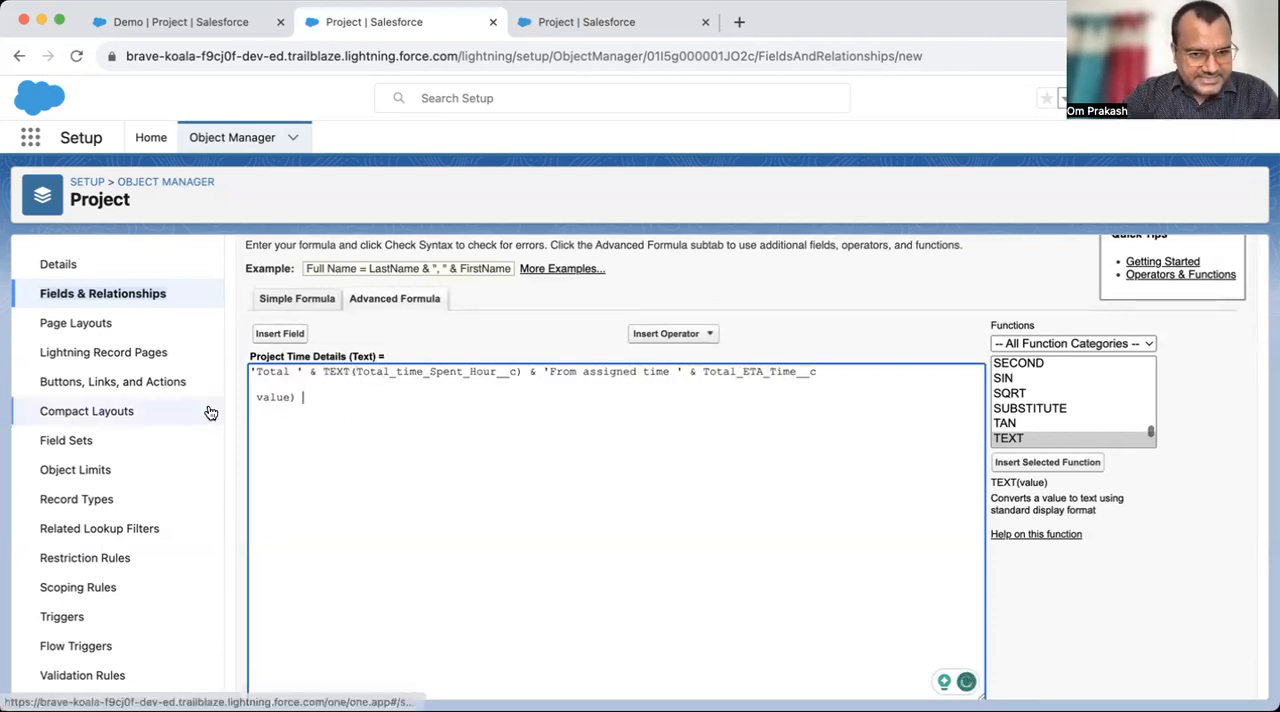
left_click_drag(297, 397, 200, 382)
key("BackSpace")
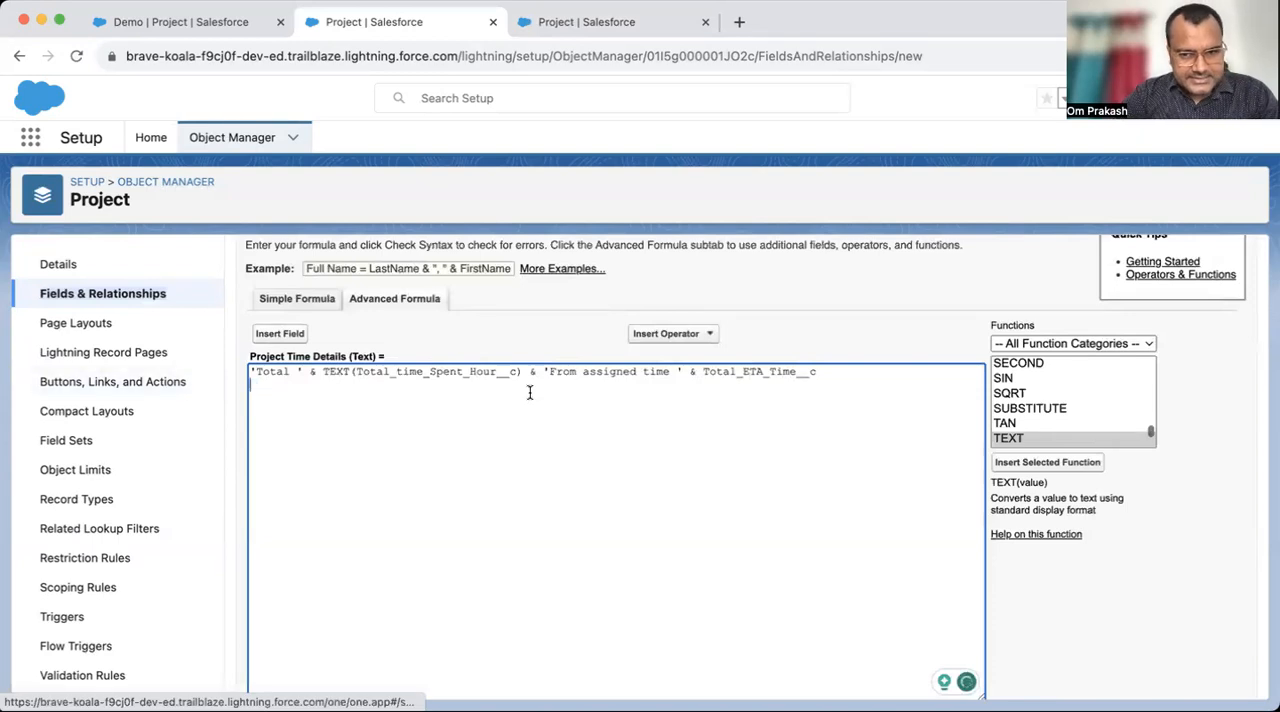
- Wrap Total_ETA_Time__c in the formula as TEXT(Total_ETA_Time__c), clearing the extra inserted TEXT(value) line
left_click(1056, 464)
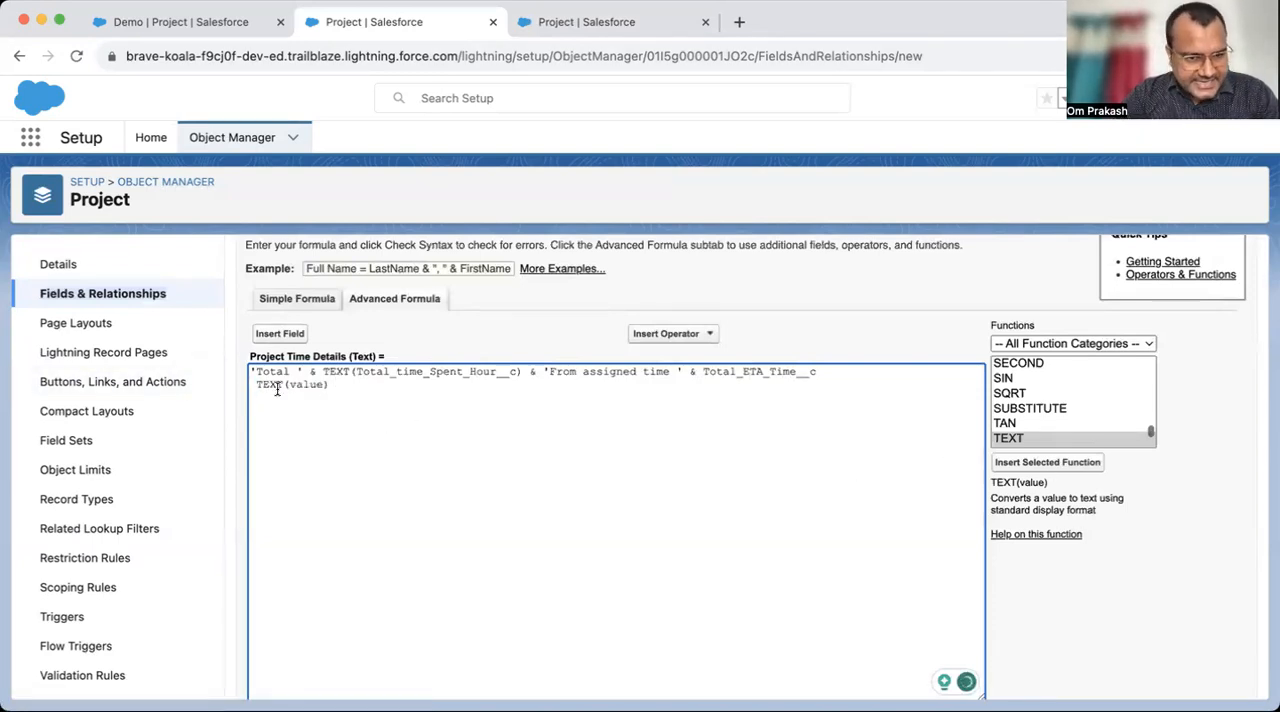
left_click_drag(347, 386, 206, 394)
key("super+x")
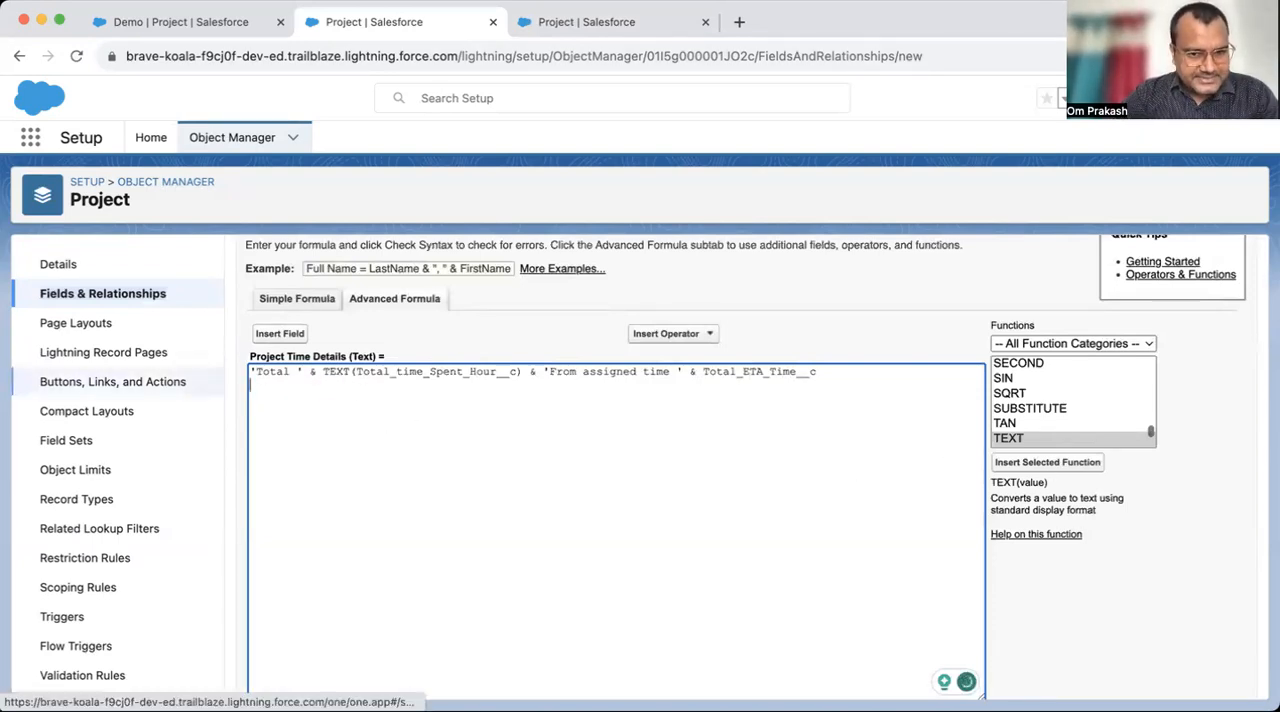
left_click(699, 371)
type("TEXT(")
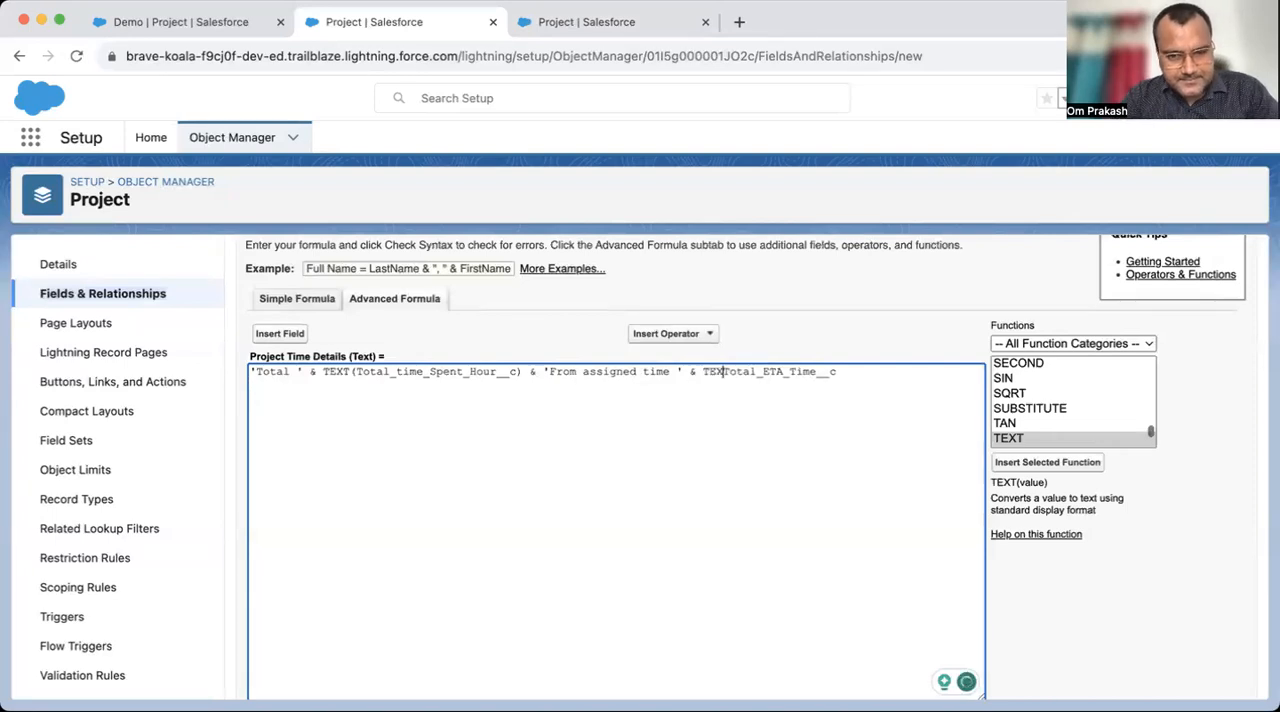
left_click(860, 369)
type(")")
- Check the syntax of the formula with both number fields converted to text
scroll(800, 440, "down", 5)
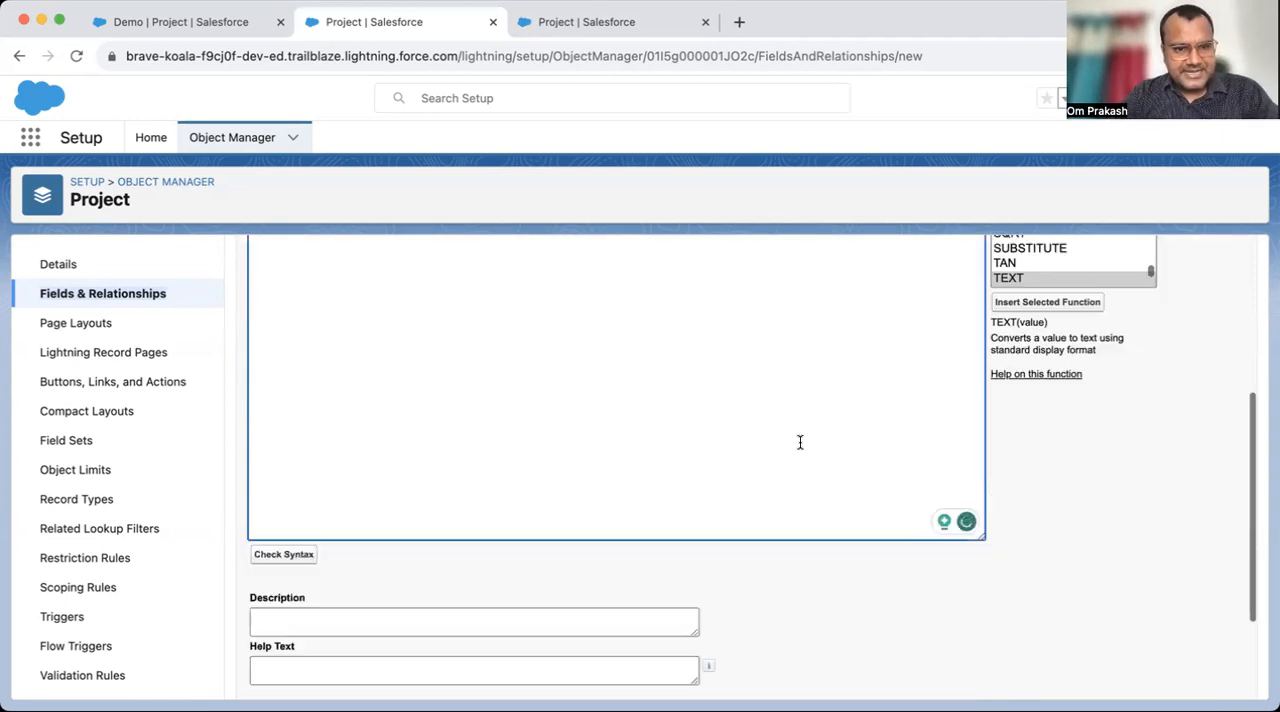
left_click(294, 456)
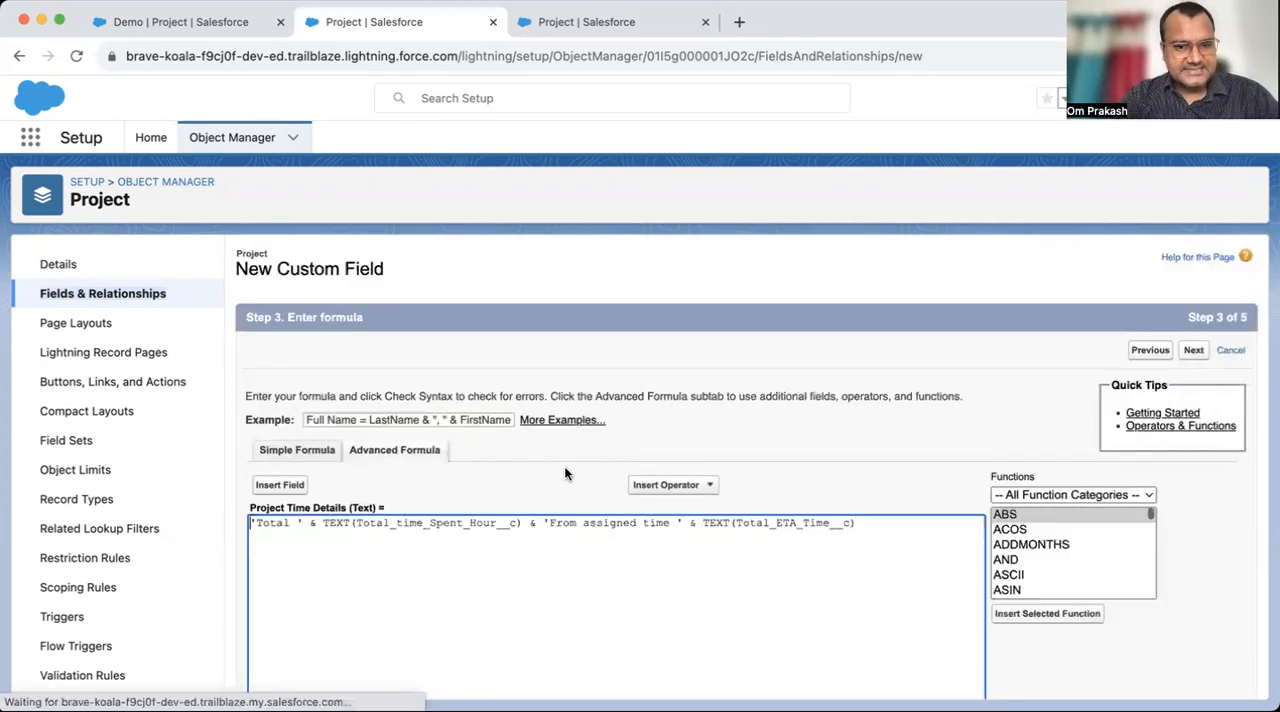
scroll(564, 466, "down", 5)
scroll(590, 395, "up", 5)
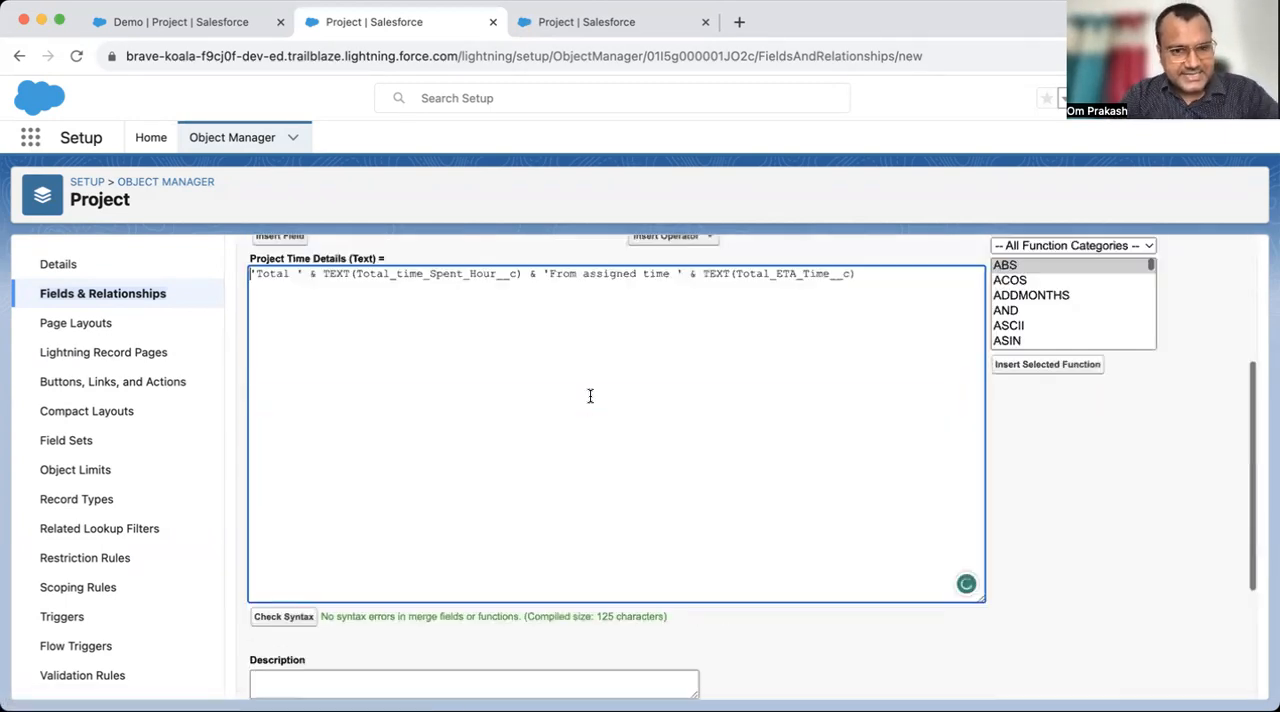
- Review the 'Total ' text and the two TEXT() expressions in the Project Time Details formula part by part
double_click(436, 430)
left_click(469, 455)
left_click_drag(323, 432, 528, 434)
left_click(1040, 471)
left_click(743, 457)
left_click_drag(697, 436, 891, 434)
left_click(360, 435)
left_click_drag(303, 434, 218, 441)
left_click(378, 467)
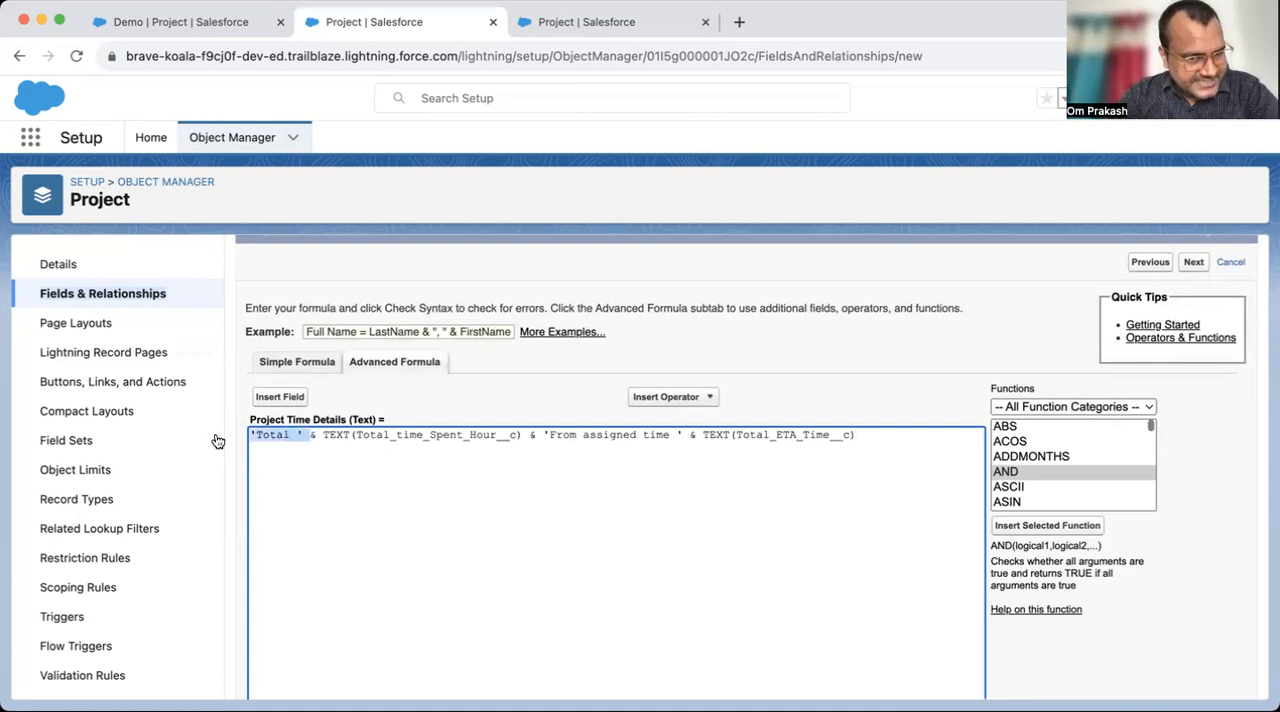
left_click(377, 466)
left_click_drag(317, 434, 524, 436)
- Test the formula's syntax without the & before 'From assigned time ' and put the operator back
left_click(551, 444)
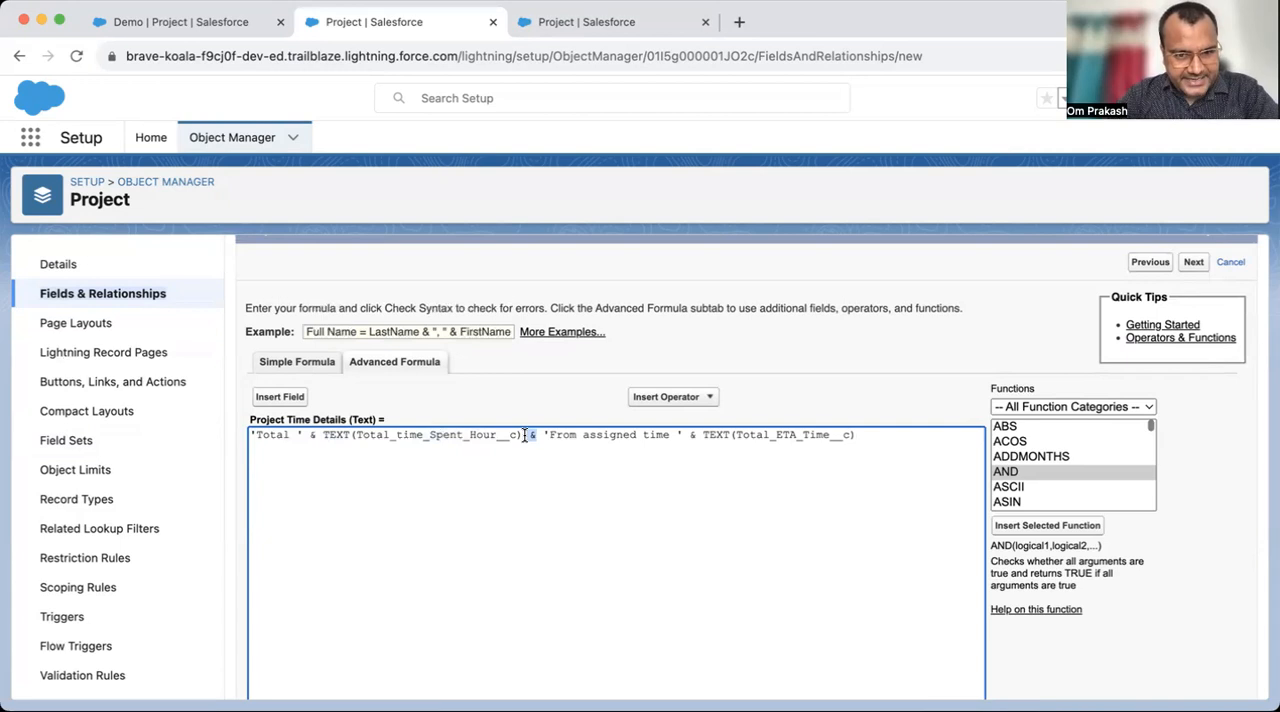
scroll(517, 437, "down", 5)
left_click(283, 404)
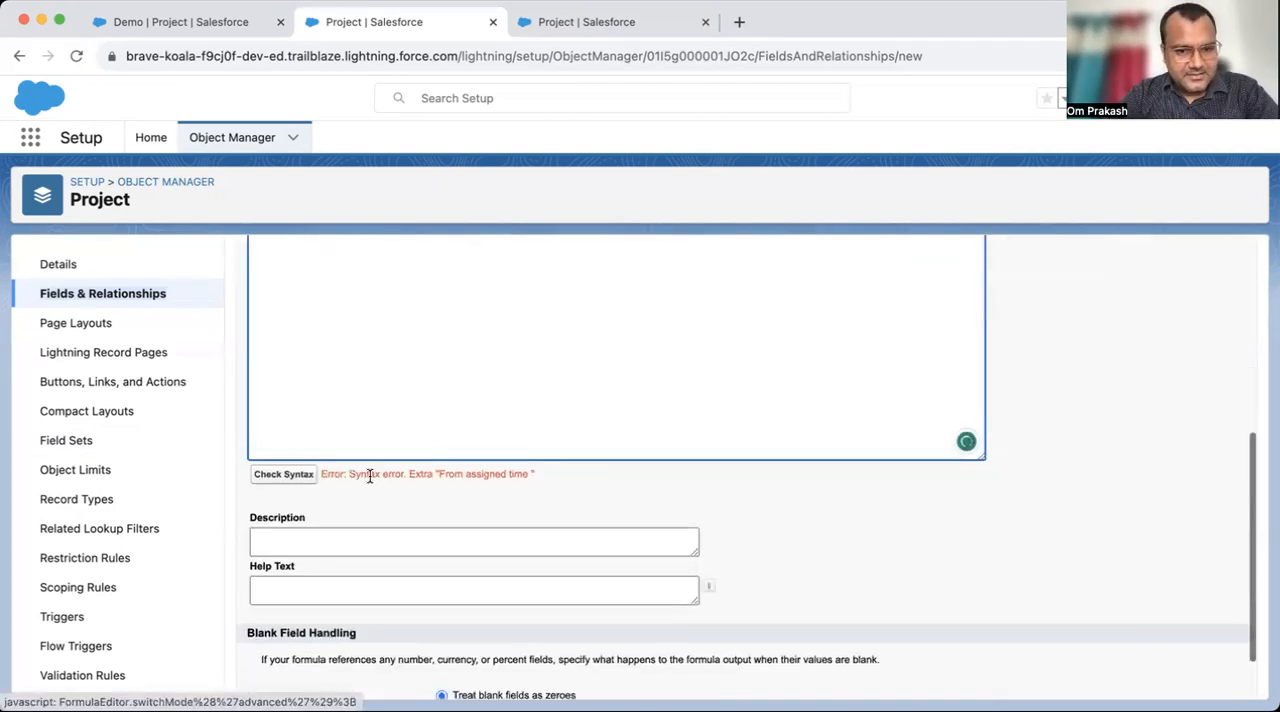
left_click_drag(356, 474, 482, 474)
scroll(608, 403, "up", 4)
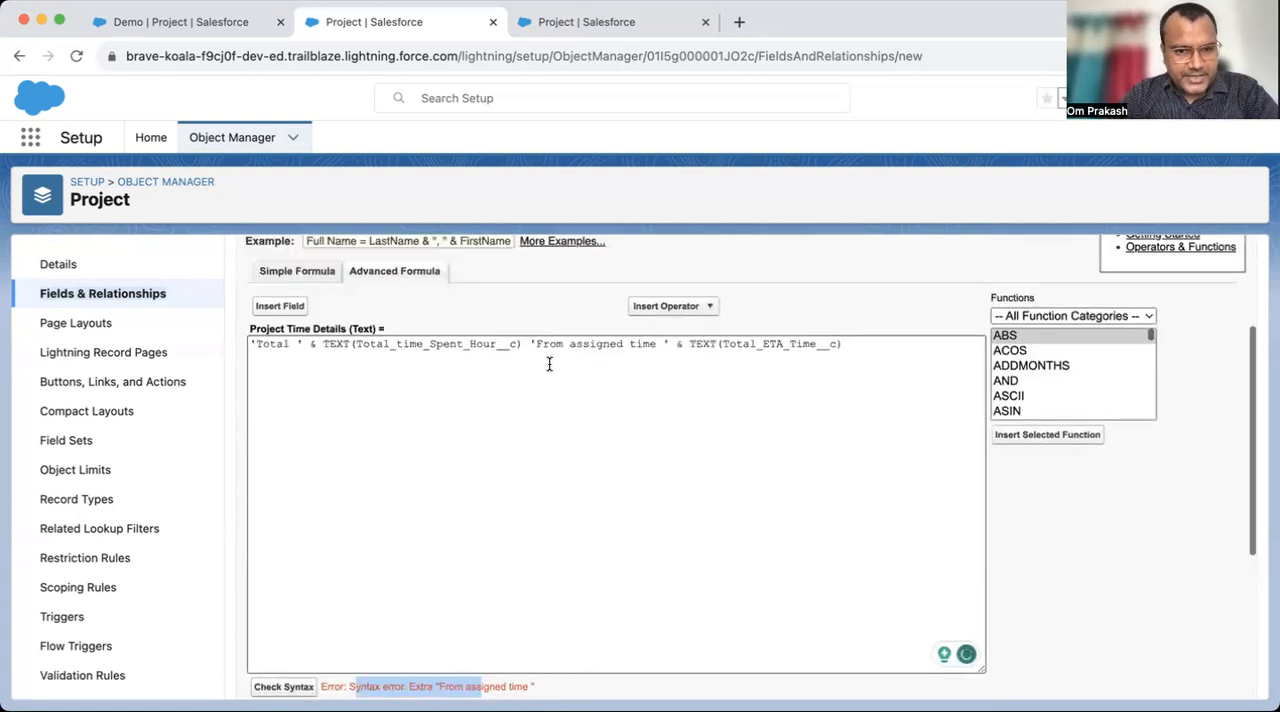
left_click(526, 340)
type("&")
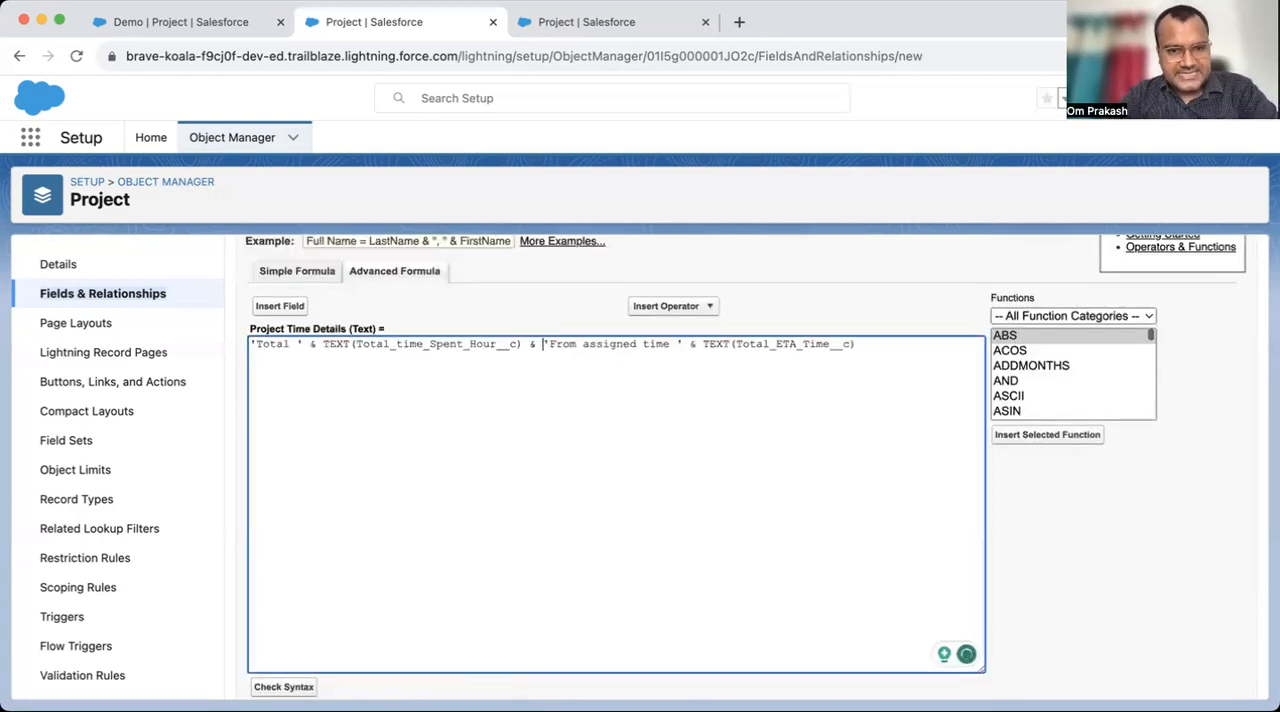
- Reread the joined parts of the formula and add a leading space inside the quotes to make ' From assigned time '
left_click_drag(304, 344, 234, 347)
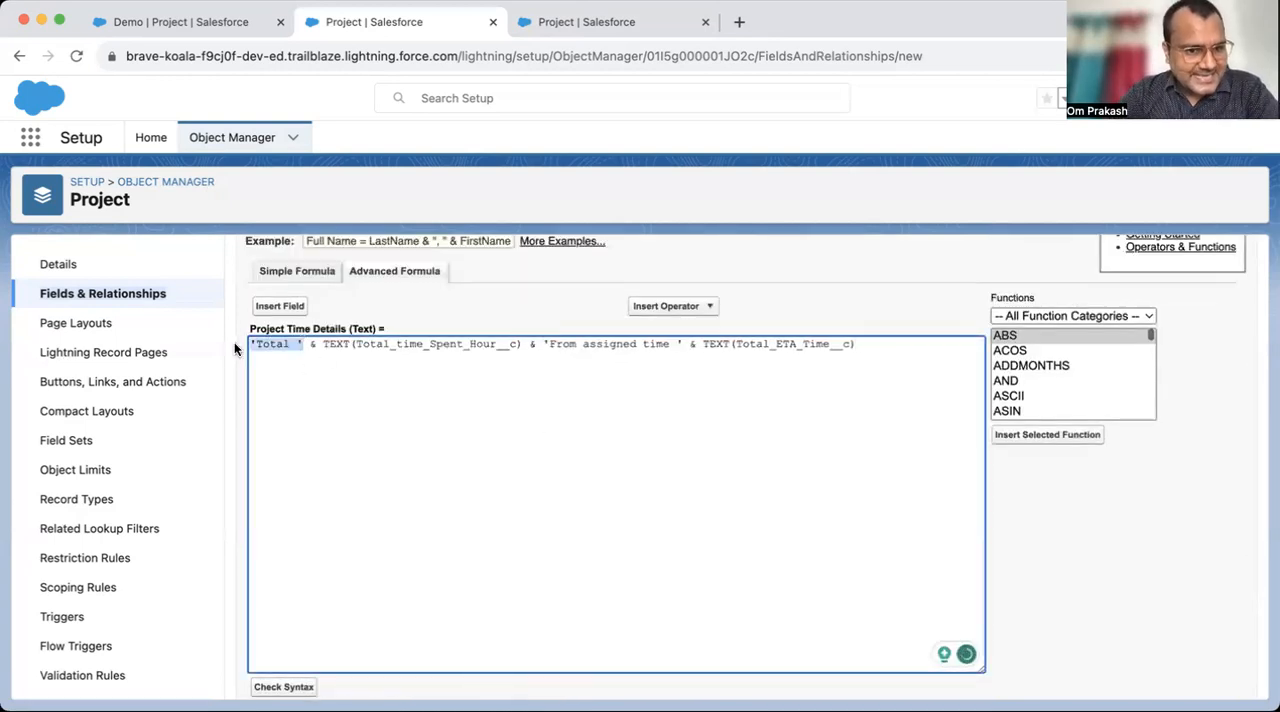
left_click(320, 346)
left_click(297, 344, "shift")
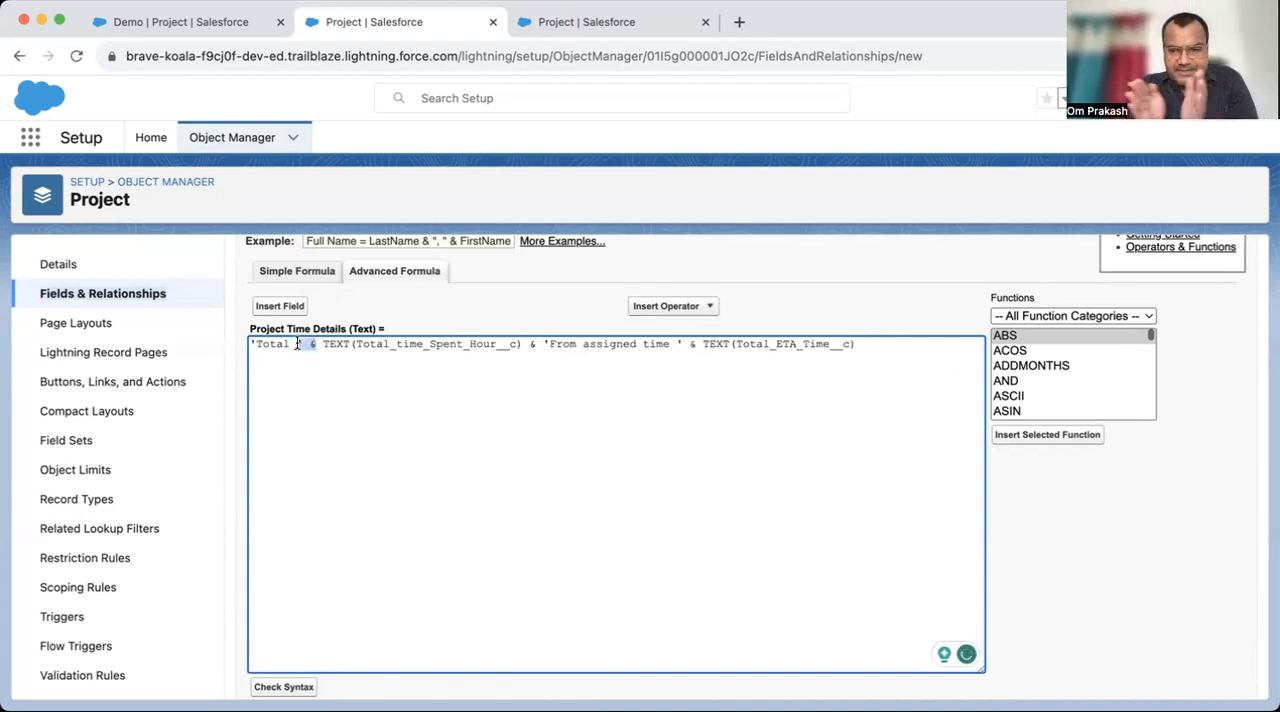
left_click_drag(323, 344, 677, 350)
left_click(568, 375)
left_click(549, 344)
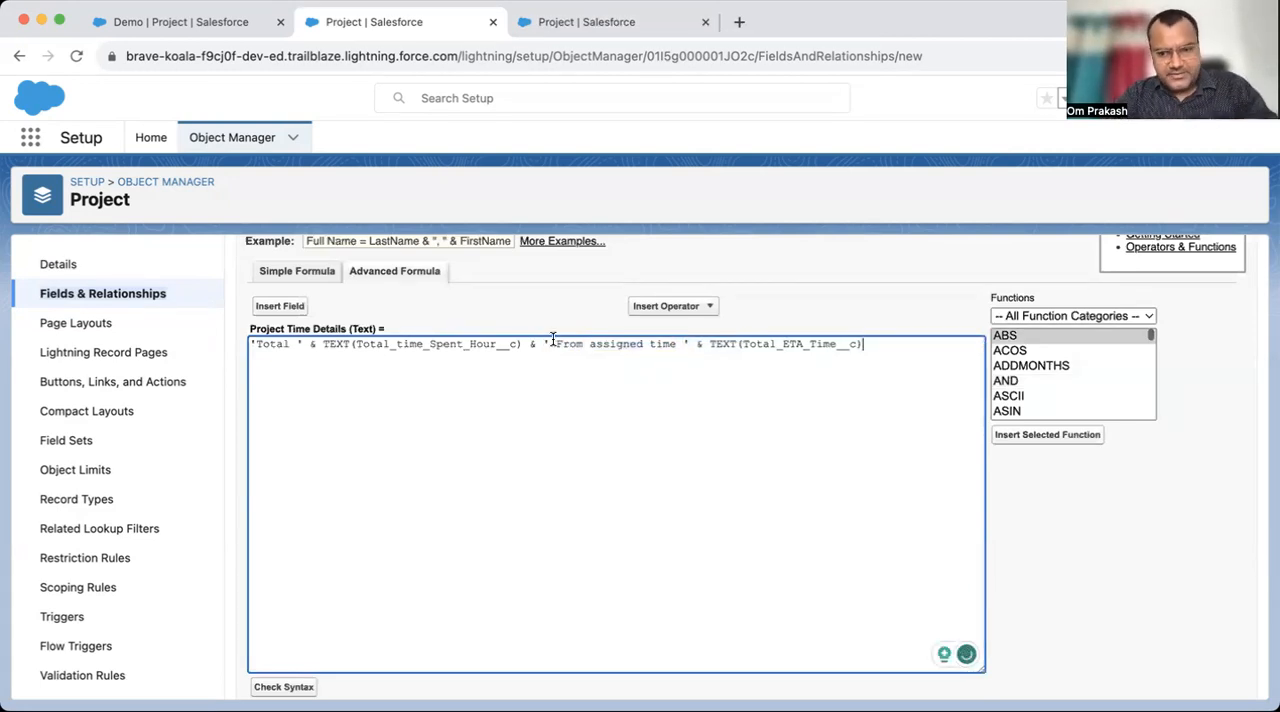
double_click(700, 344)
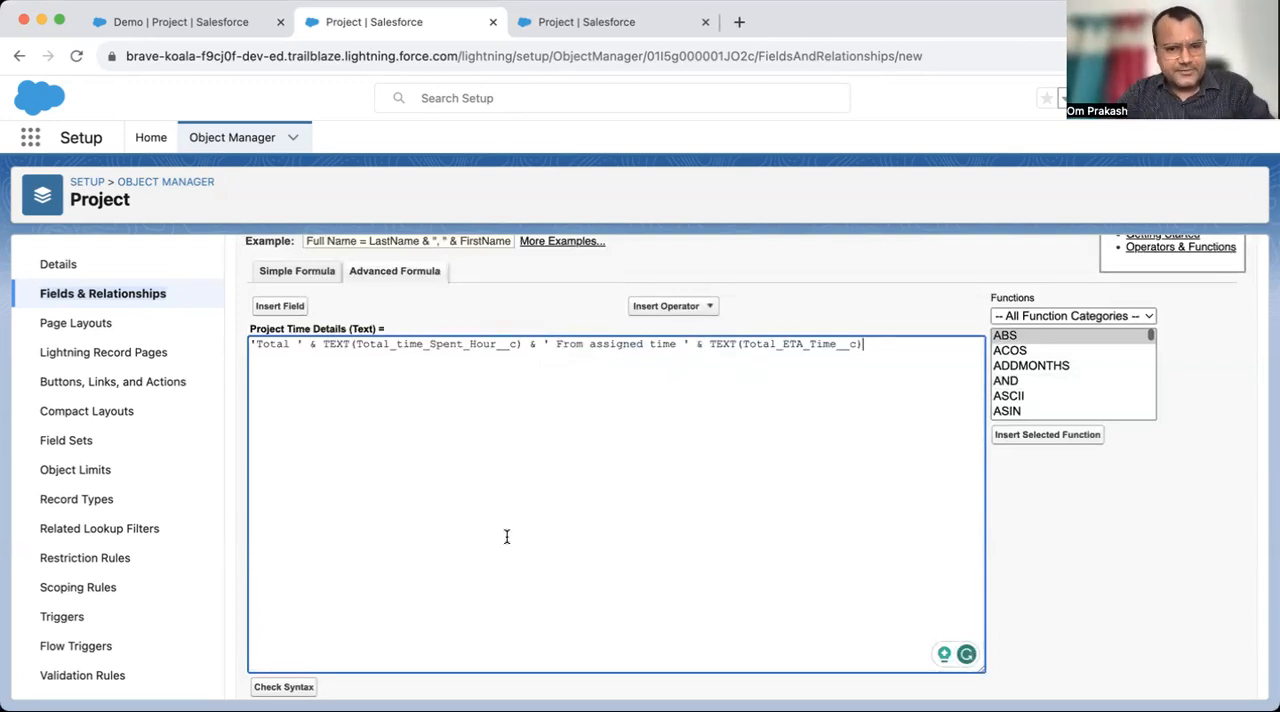
- Check the syntax of the formula with the added space before From assigned time
scroll(507, 537, "down", 3)
left_click(286, 457)
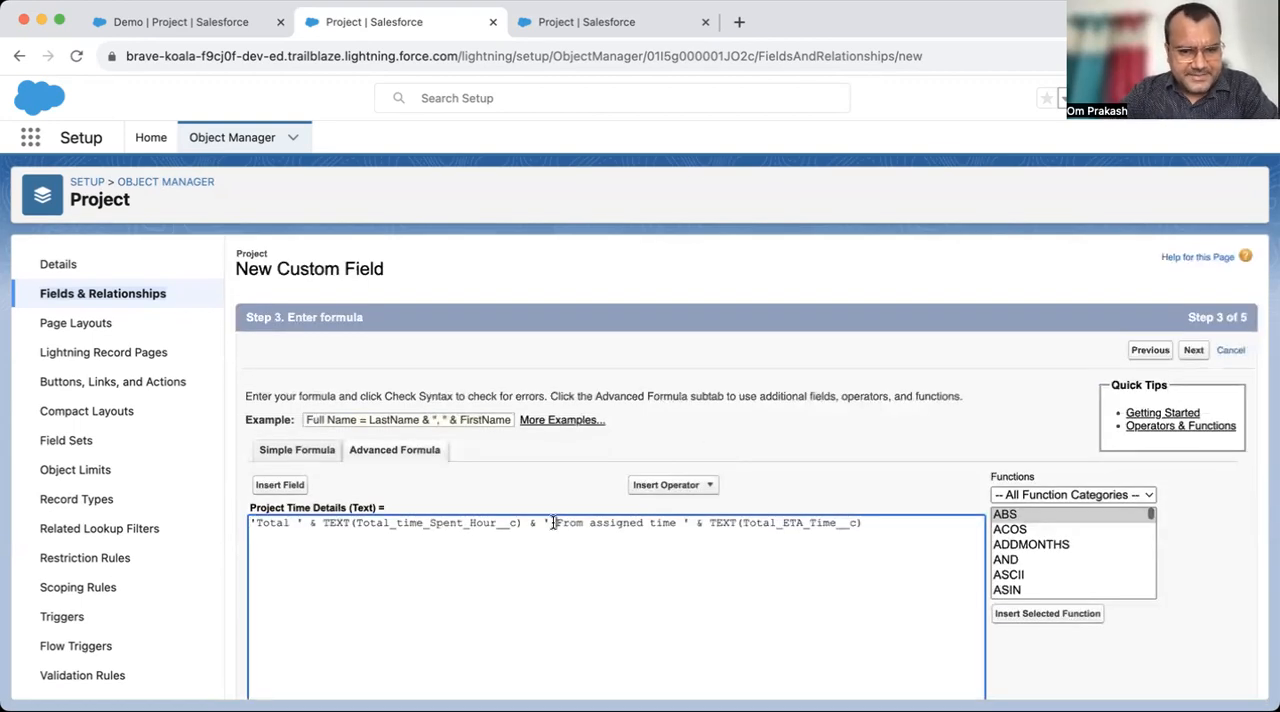
scroll(824, 530, "down", 5)
scroll(824, 530, "up", 5)
- Continue through the remaining field setup pages and save Project Time Details with the Project Layout included
left_click(1194, 352)
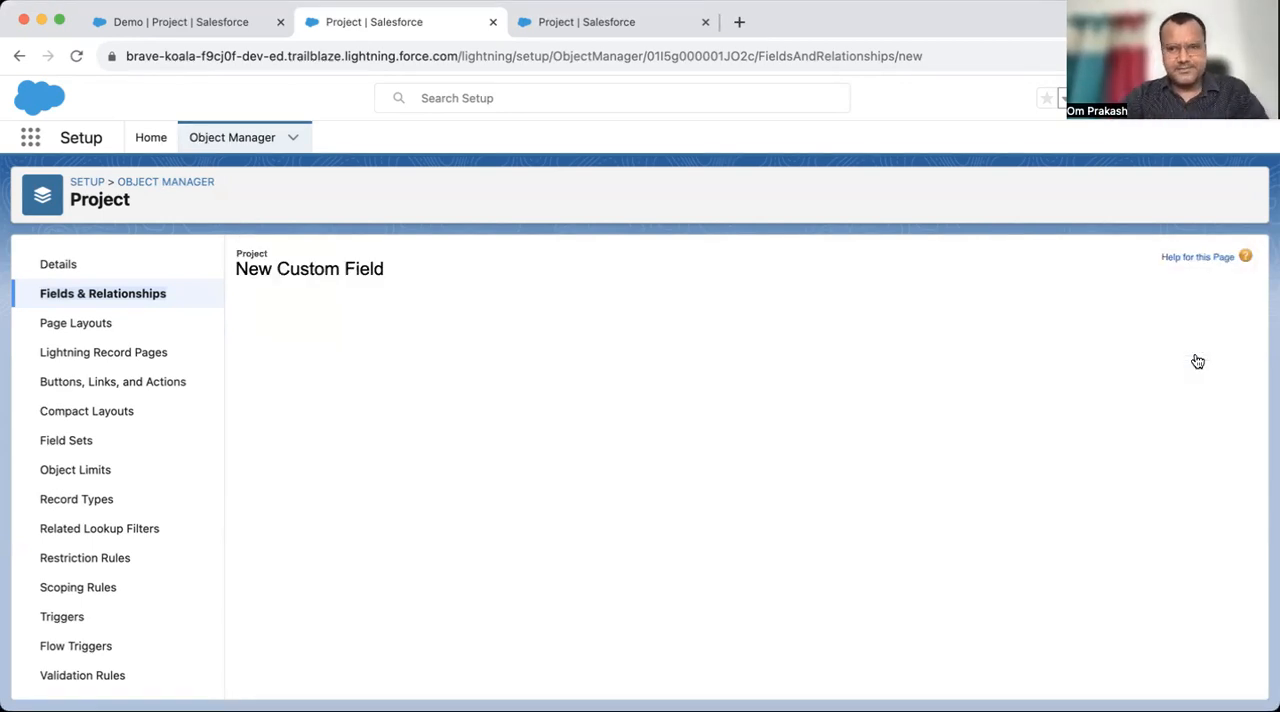
left_click(959, 504)
left_click(1194, 350)
left_click(1191, 351)
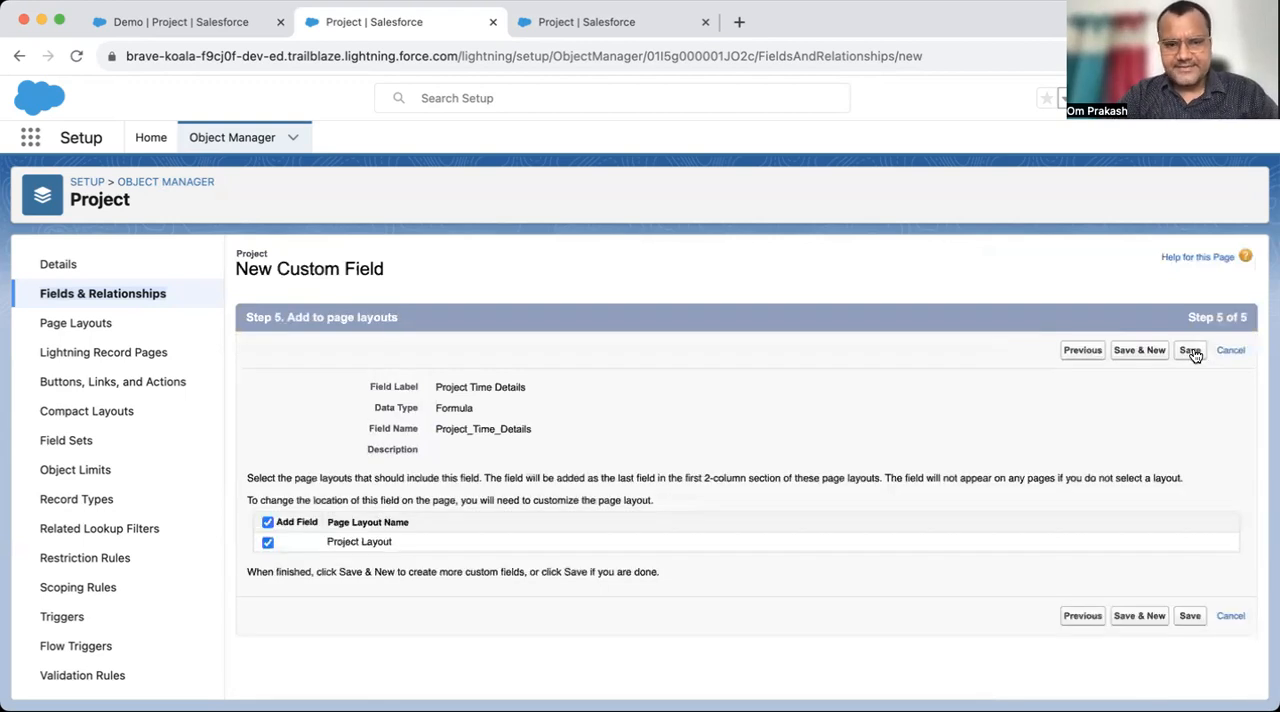
- Return to the Demo project record and set its display density to Compact to reload the details
left_click(203, 30)
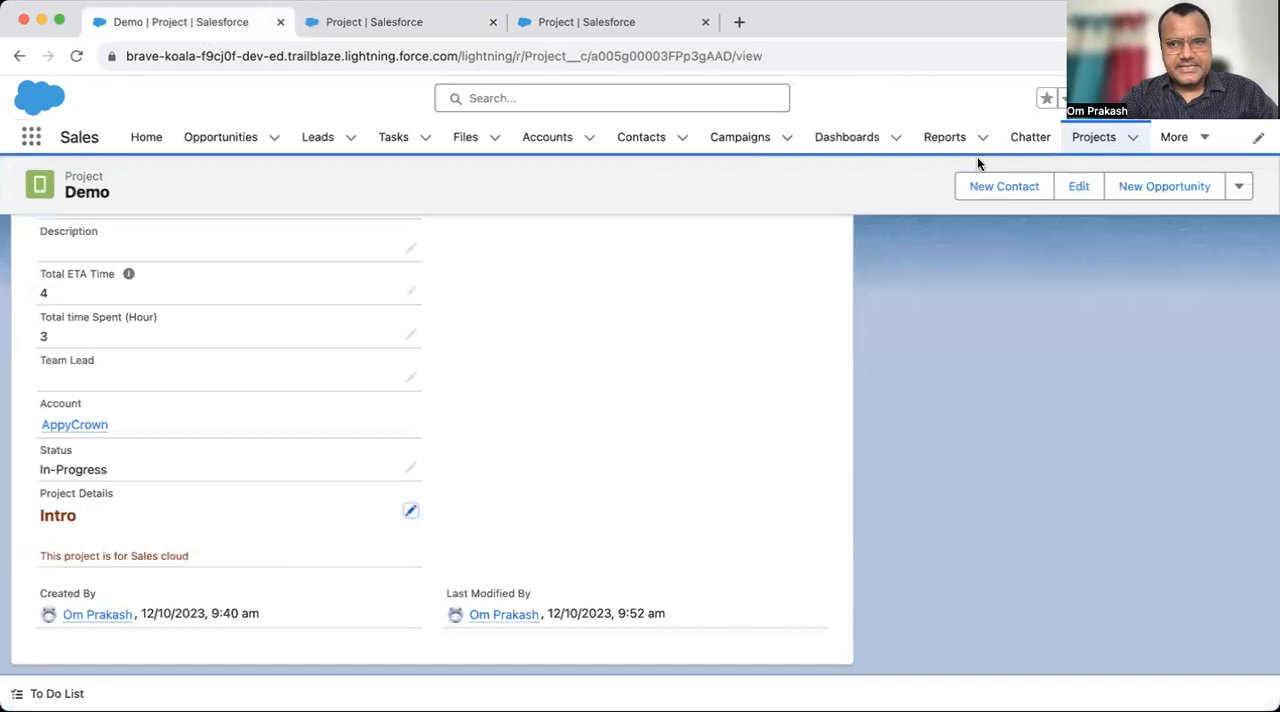
left_click(1250, 97)
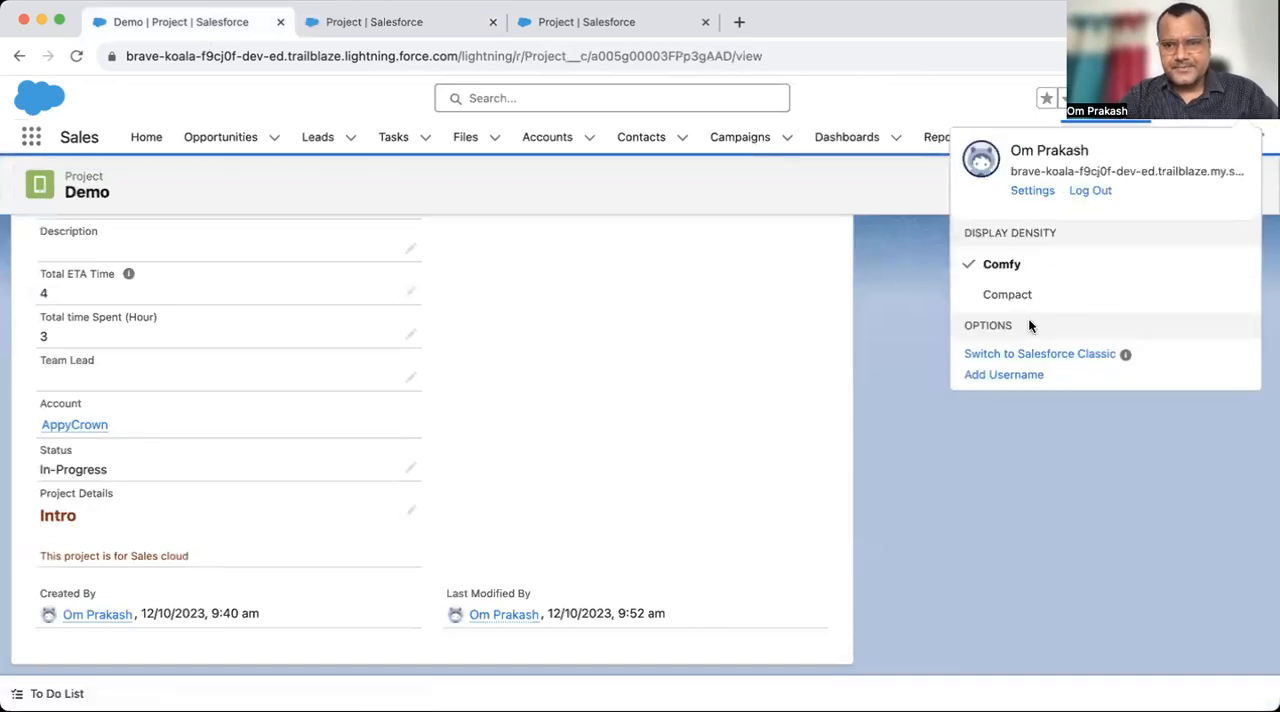
left_click(1030, 296)
left_click(884, 428)
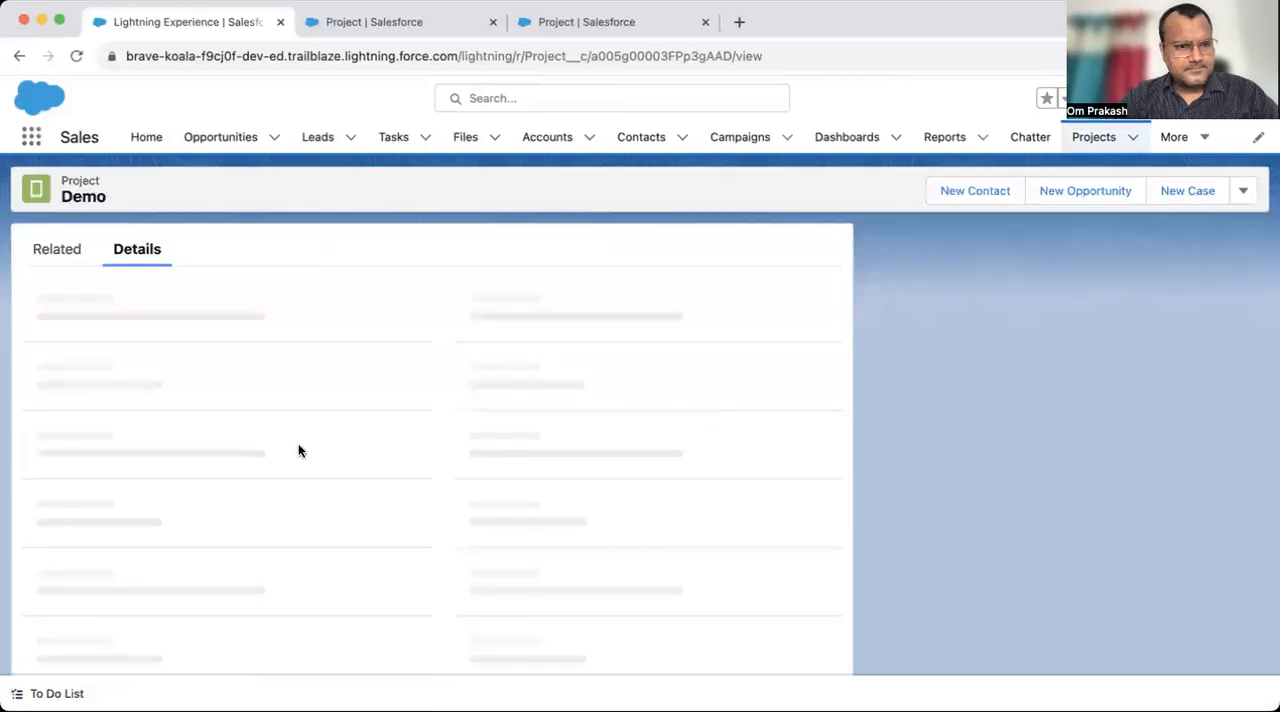
- Examine the Project Time Details text on the Demo record and compare it with the Project object's field list
left_click_drag(38, 556, 125, 555)
left_click(194, 547)
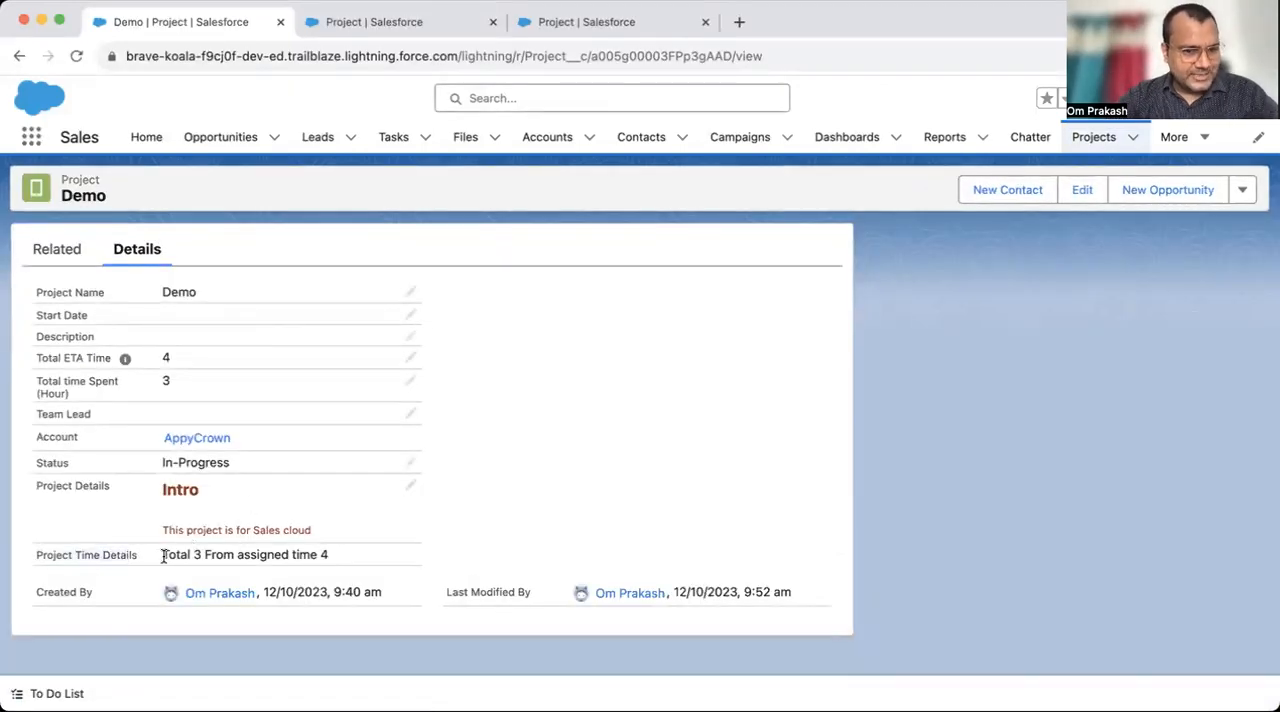
left_click_drag(356, 551, 175, 553)
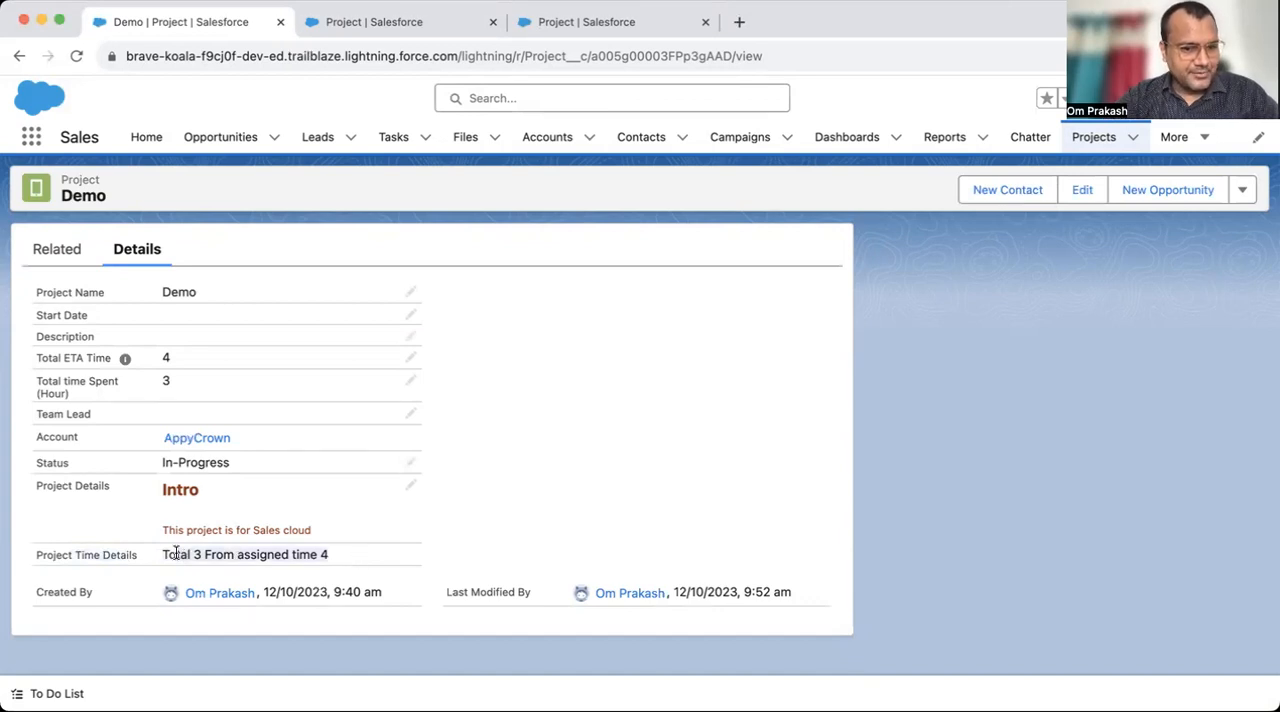
left_click(404, 20)
scroll(522, 541, "down", 3)
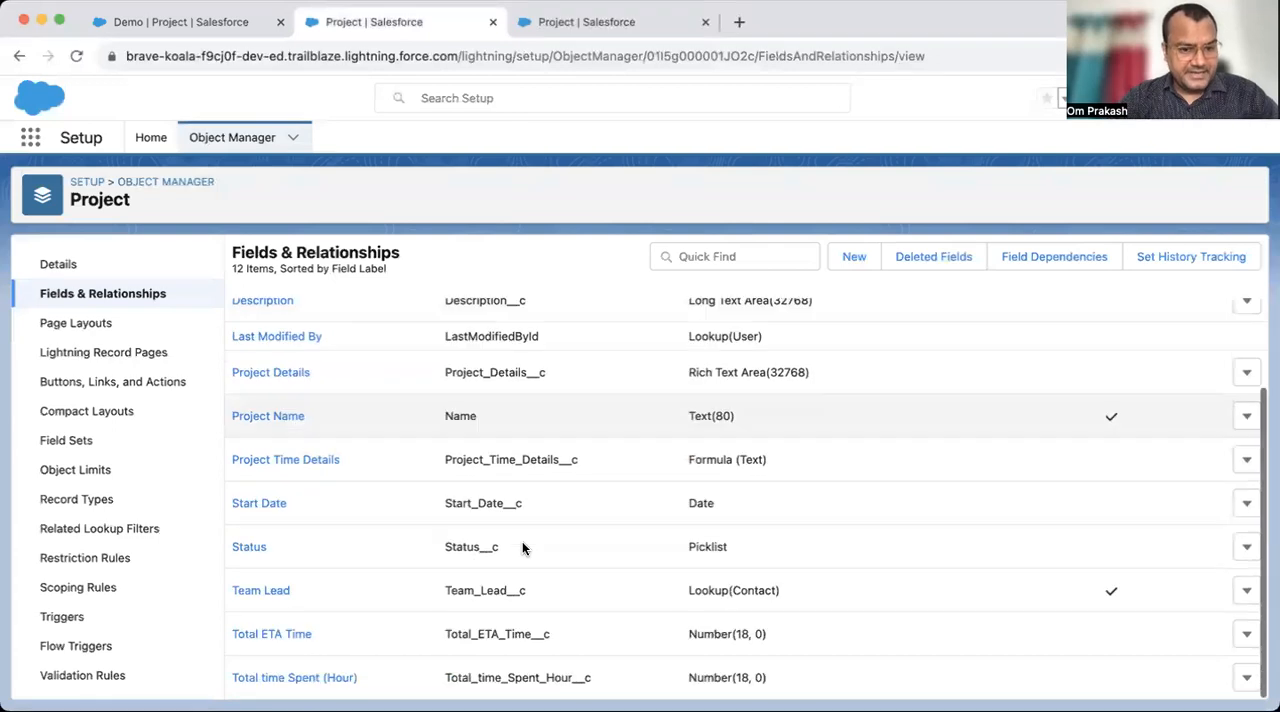
left_click(226, 24)
left_click(196, 552)
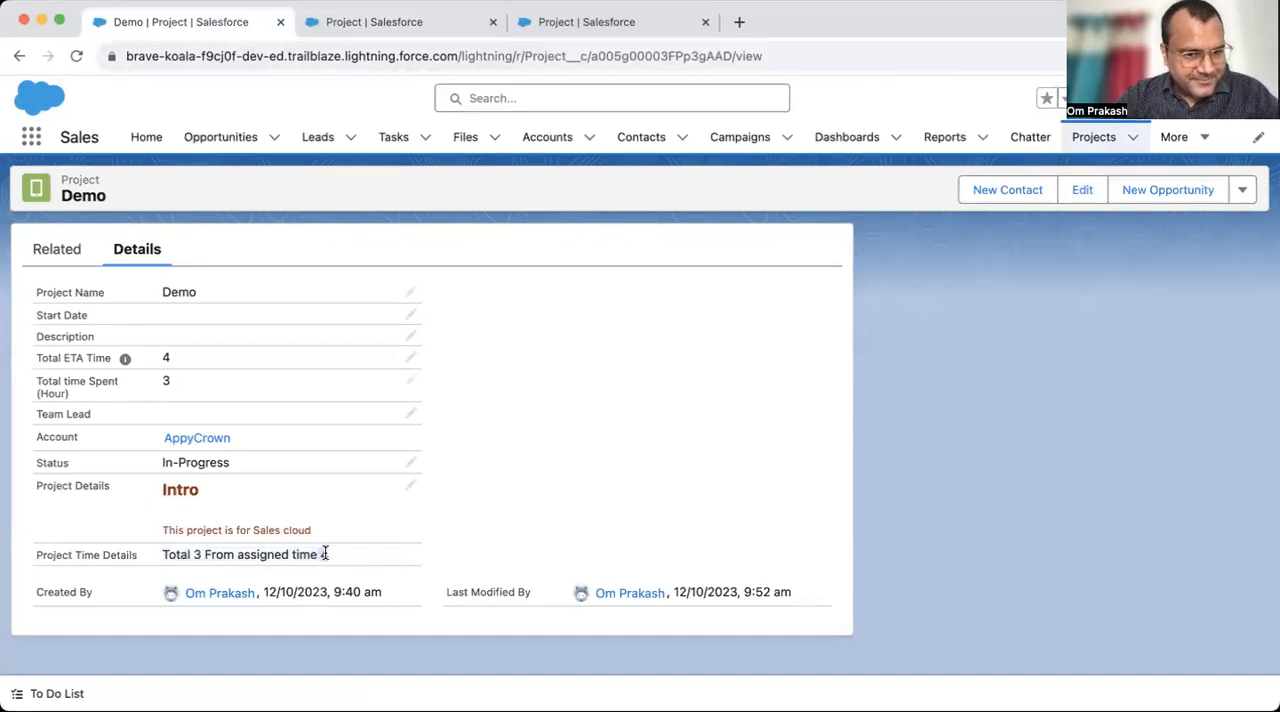
- Open the Project Time Details field of the Project object for editing and go to its formula
left_click(398, 26)
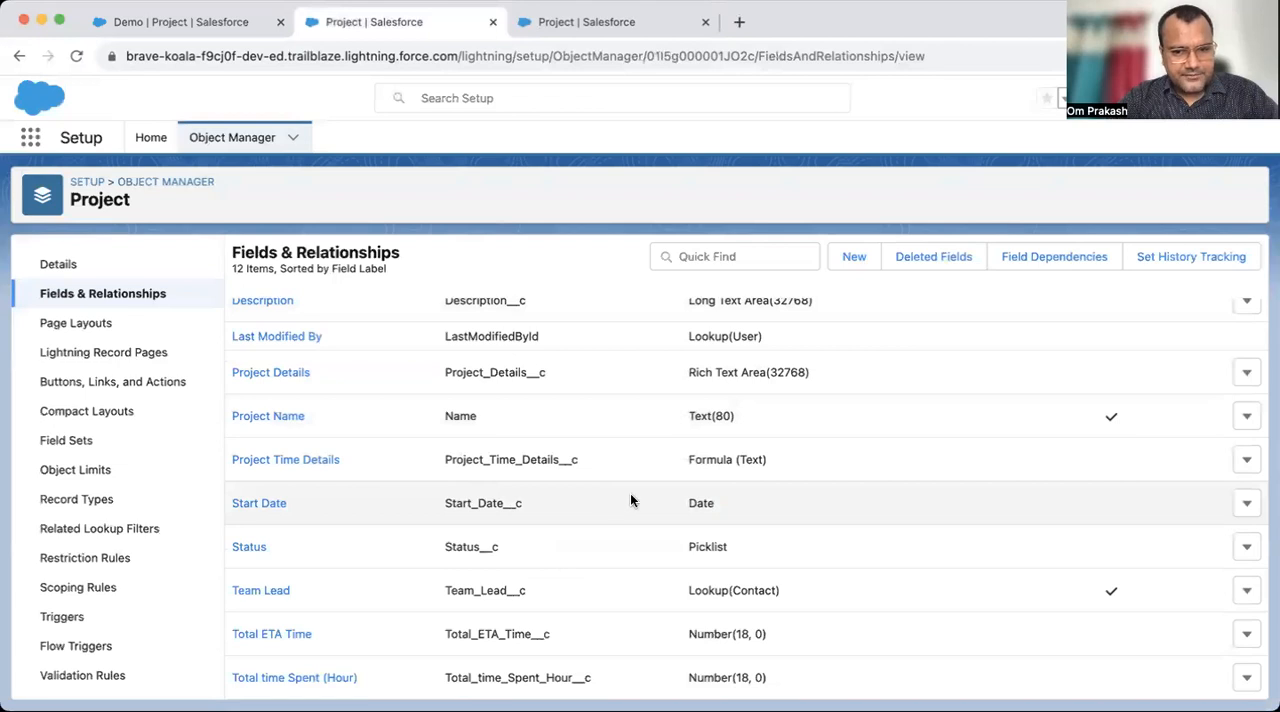
left_click(1247, 460)
left_click(1194, 500)
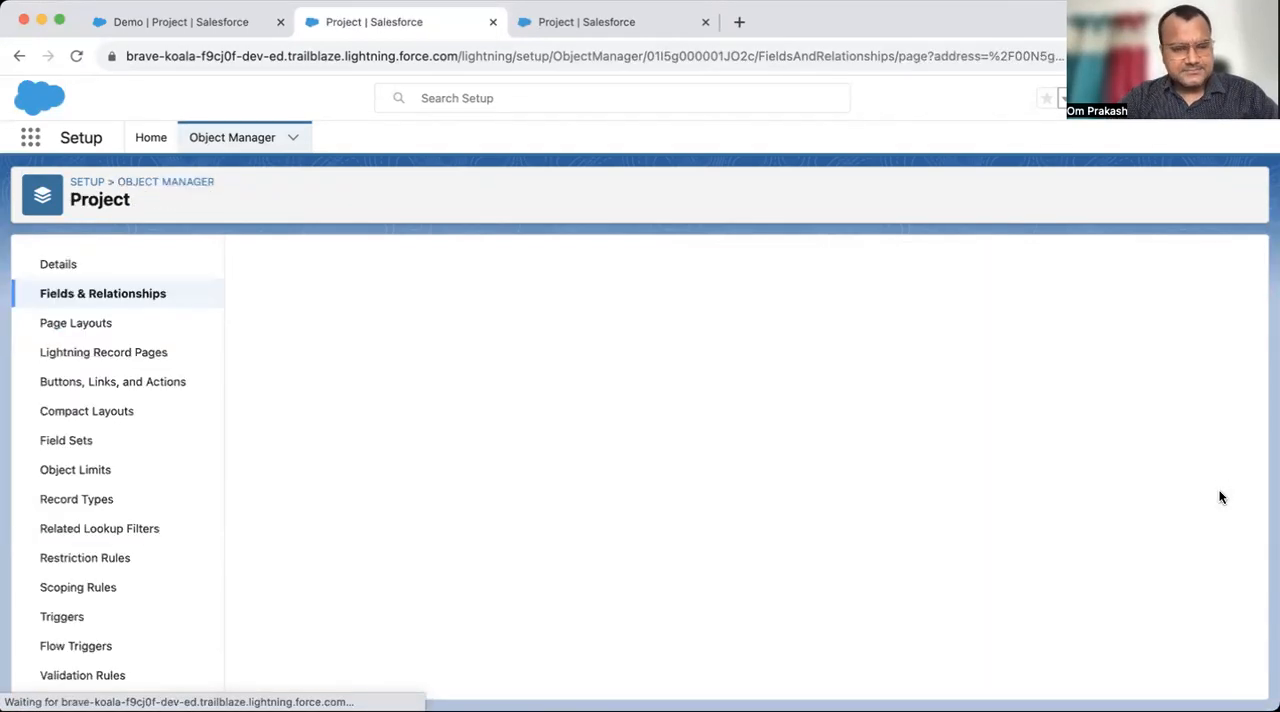
scroll(663, 541, "down", 5)
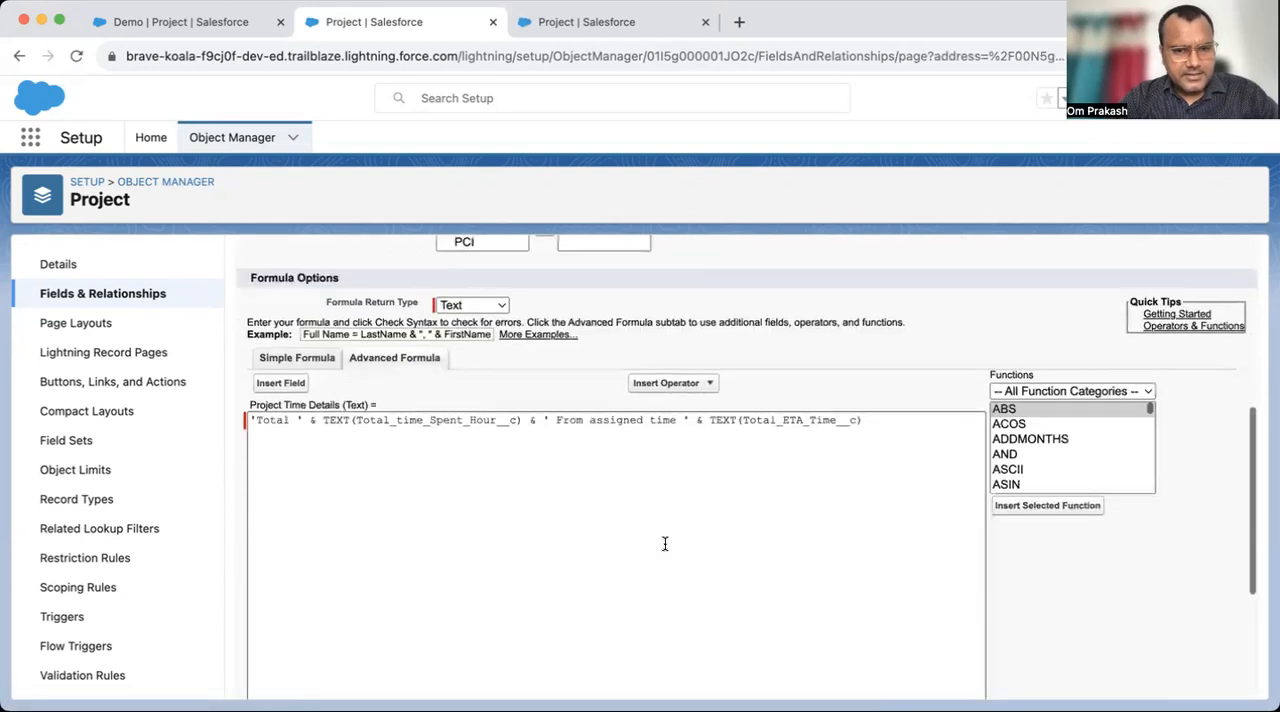
left_click(456, 463)
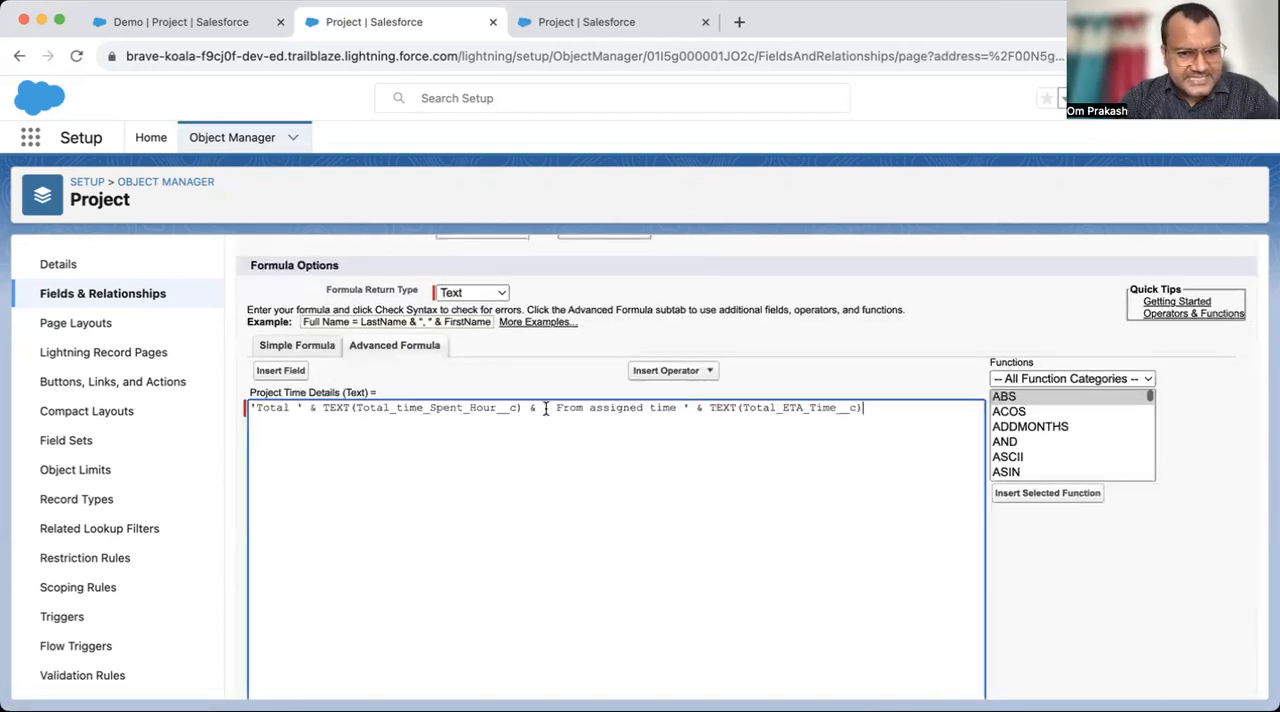
- Insert Hours before ' From assigned time ' inside its quotes, append & 'Hours' to the end of the formula, and save the field
left_click_drag(521, 408, 320, 408)
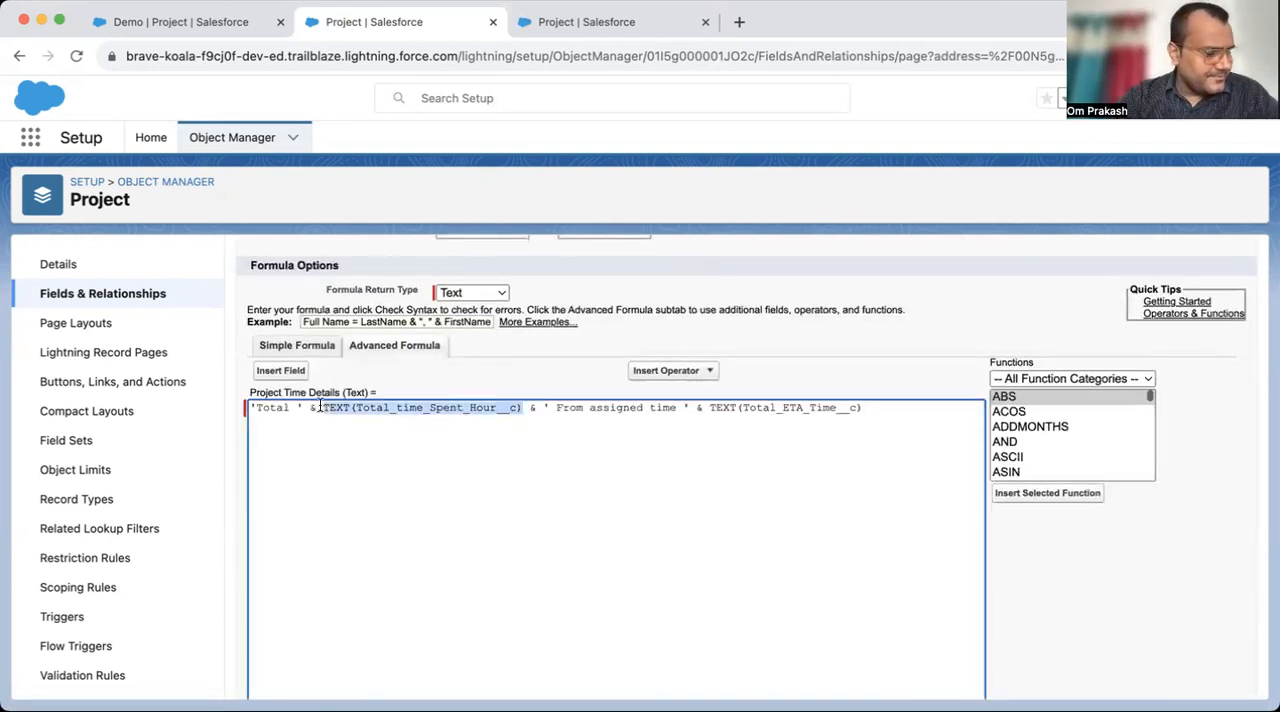
left_click(555, 408)
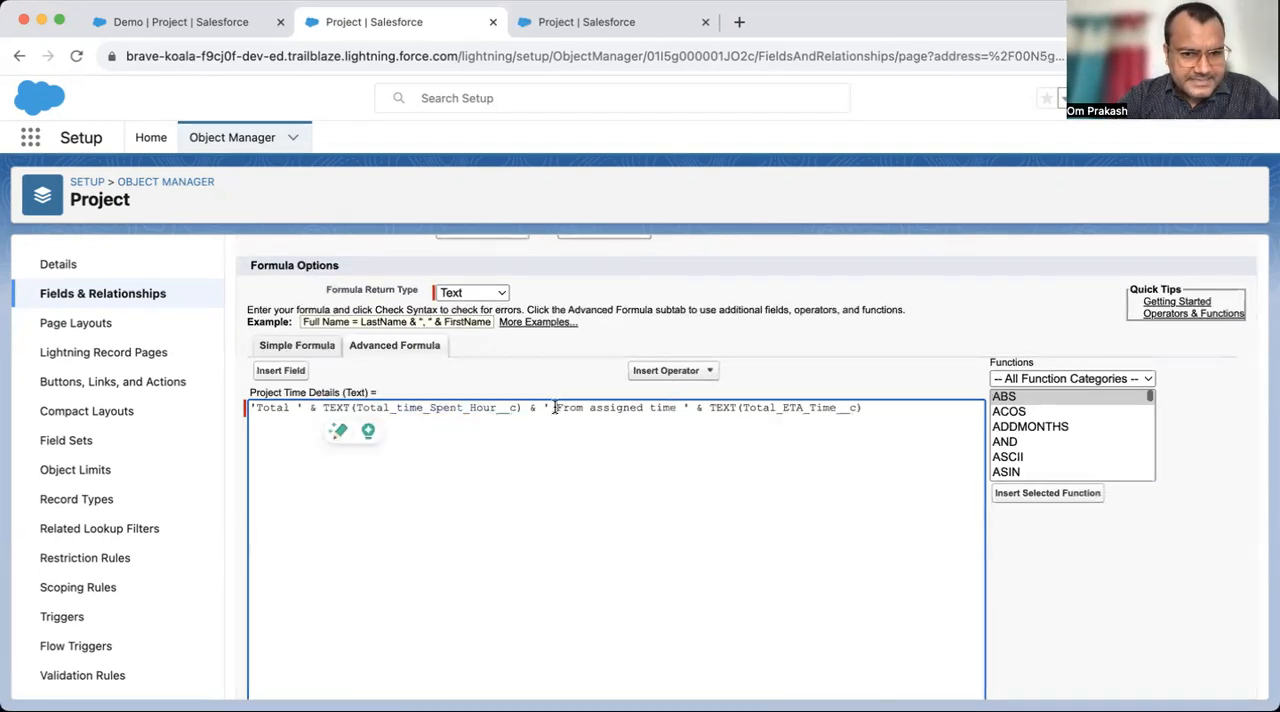
key("BackSpace")
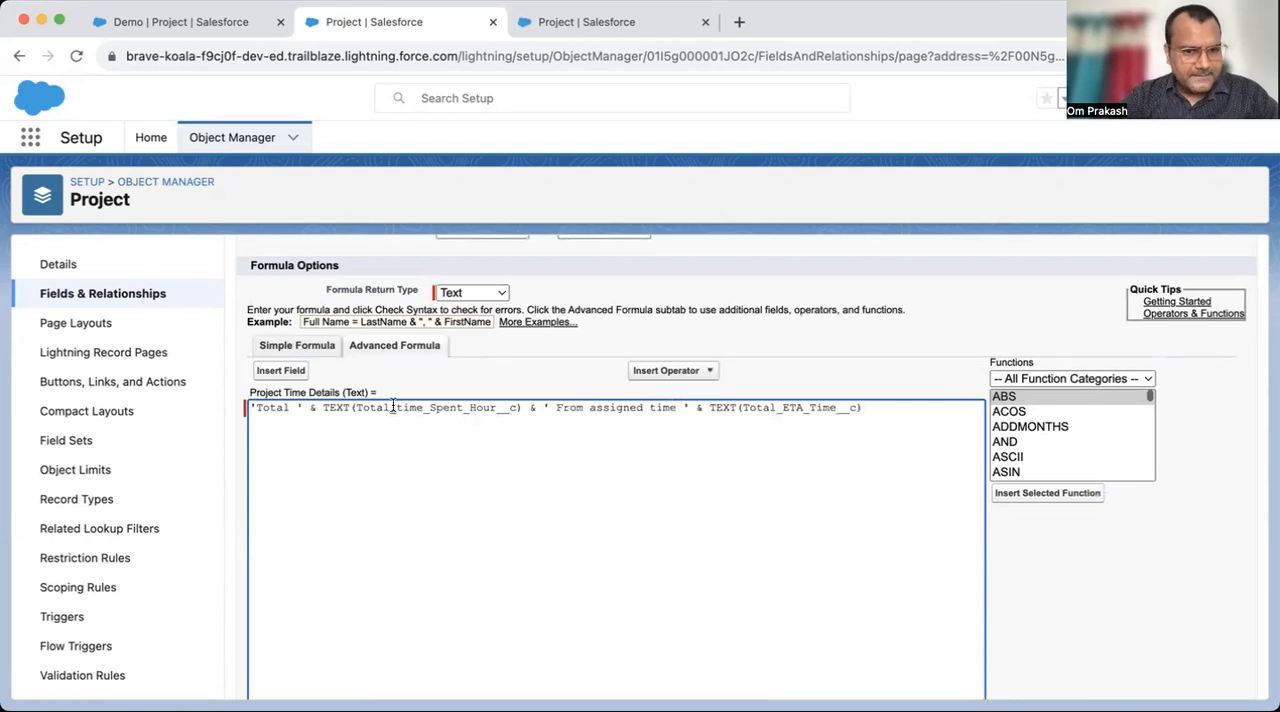
left_click_drag(521, 408, 402, 408)
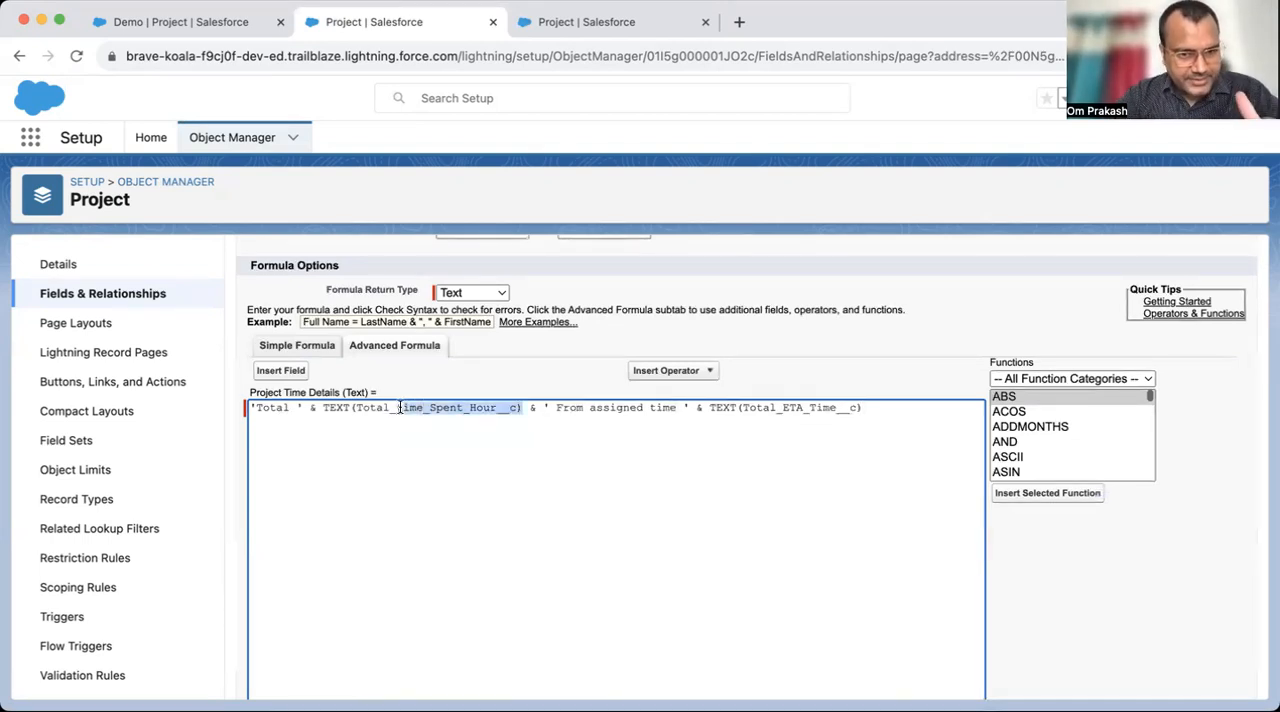
left_click(549, 408)
type("Hours")
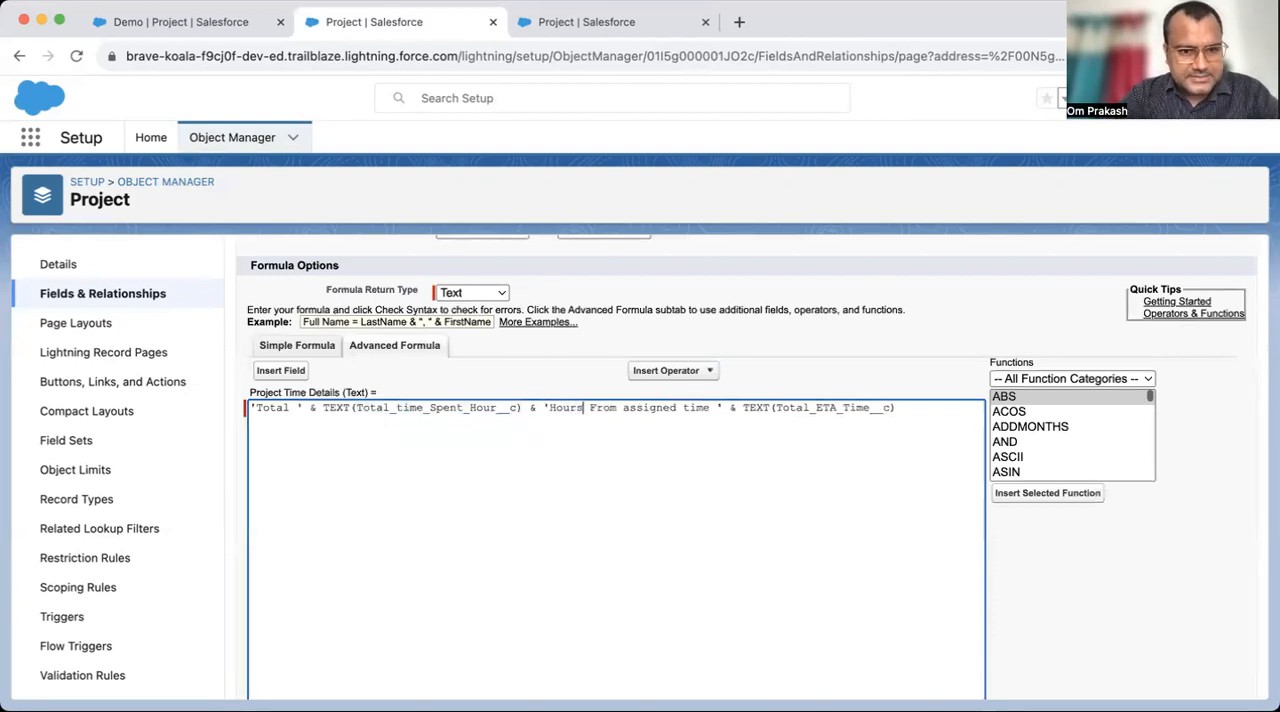
left_click(713, 408)
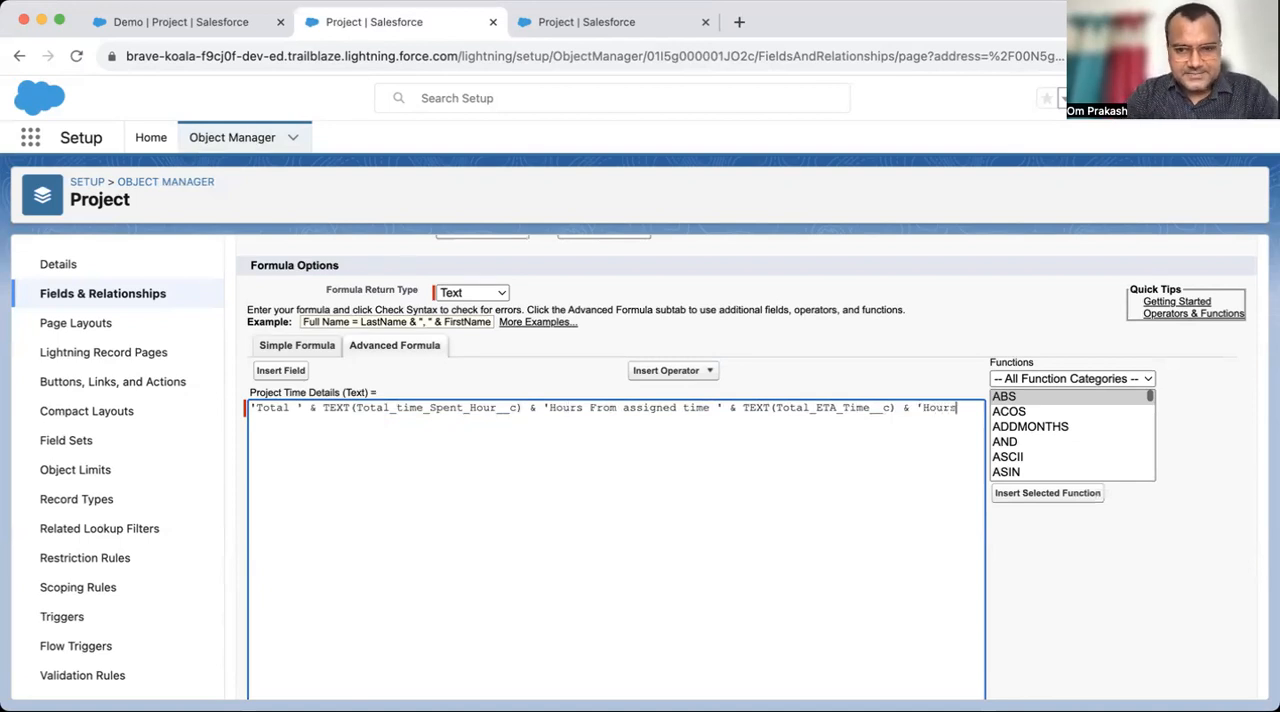
scroll(782, 560, "down", 5)
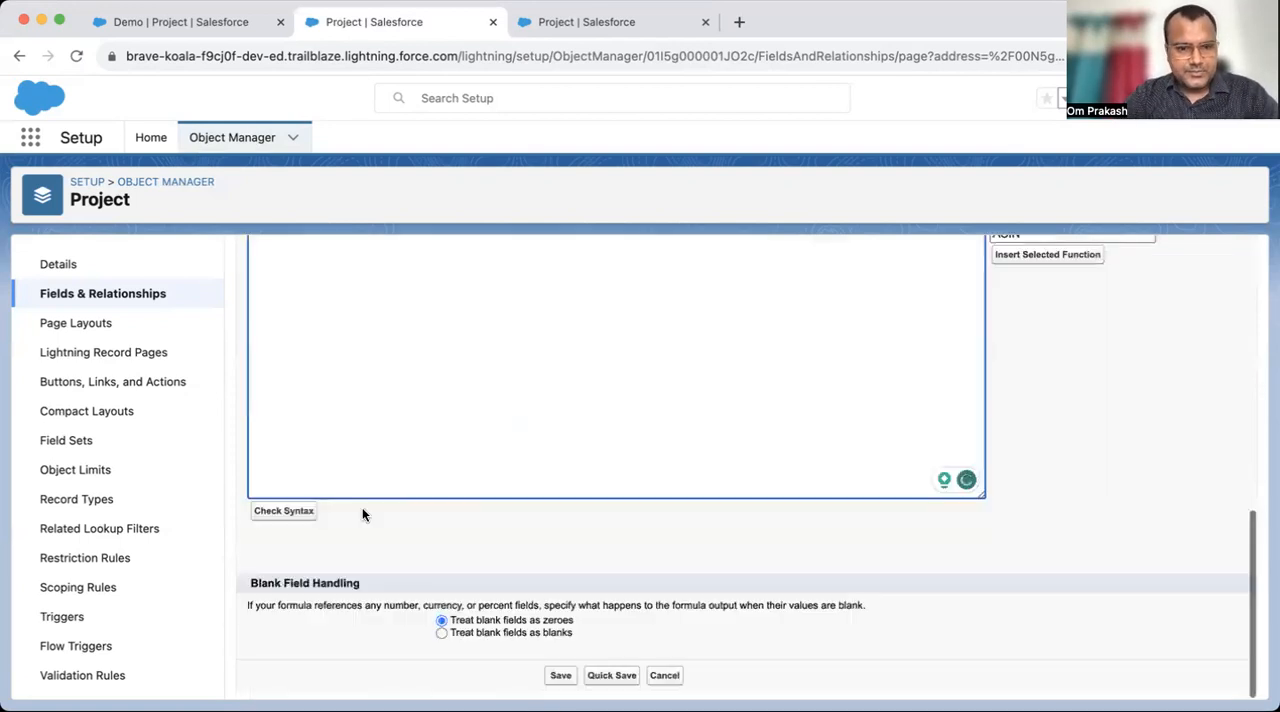
left_click(561, 677)
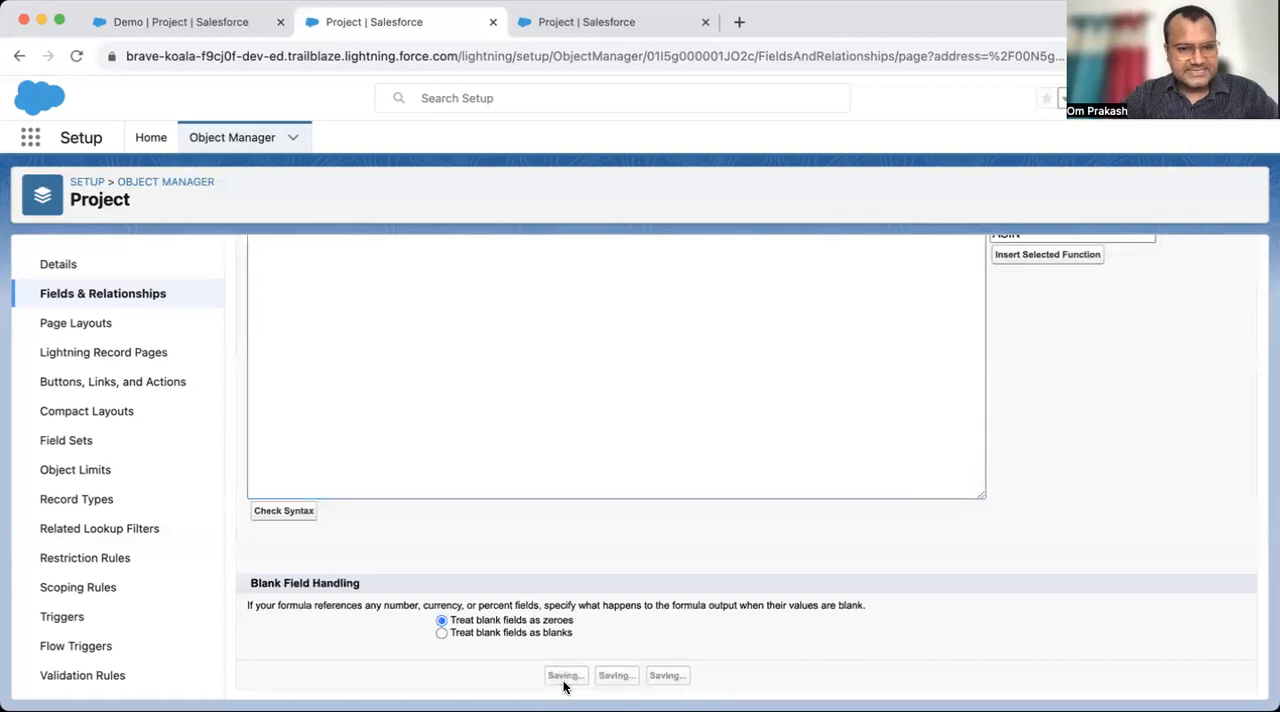
- Set the display density to Comfy on the Demo record and check the Project Time Details text
left_click(214, 28)
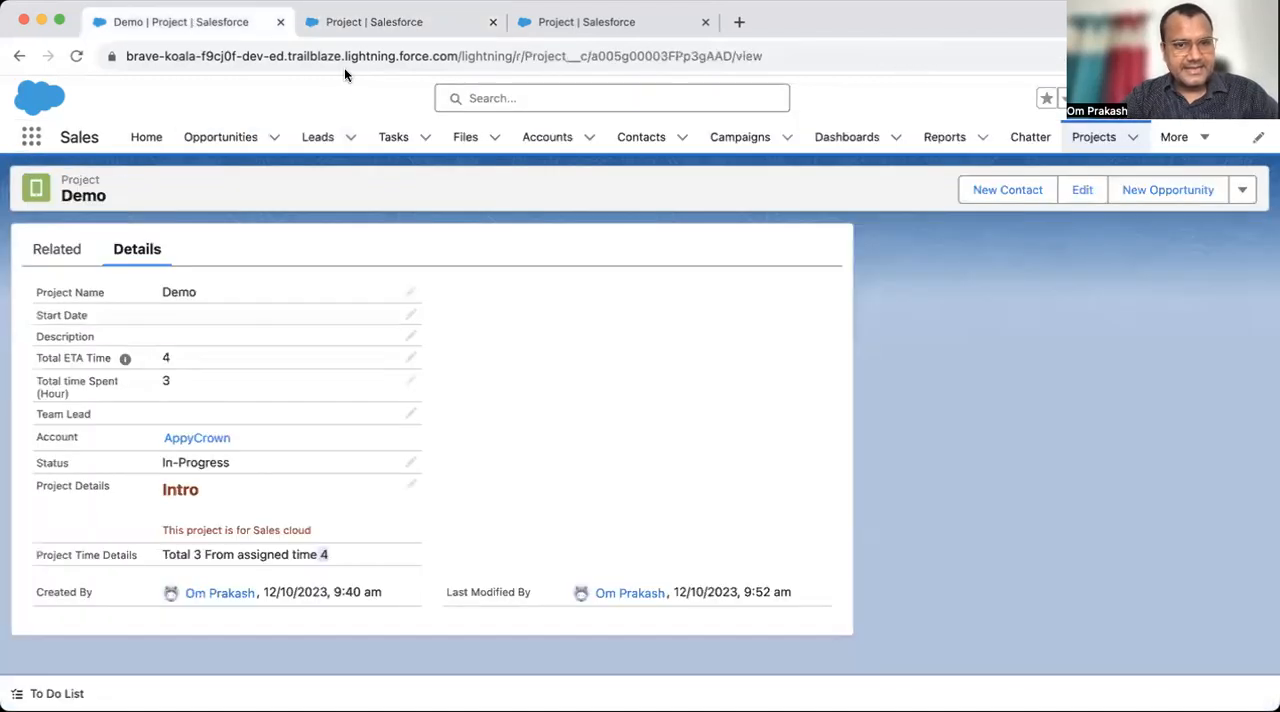
left_click(1255, 98)
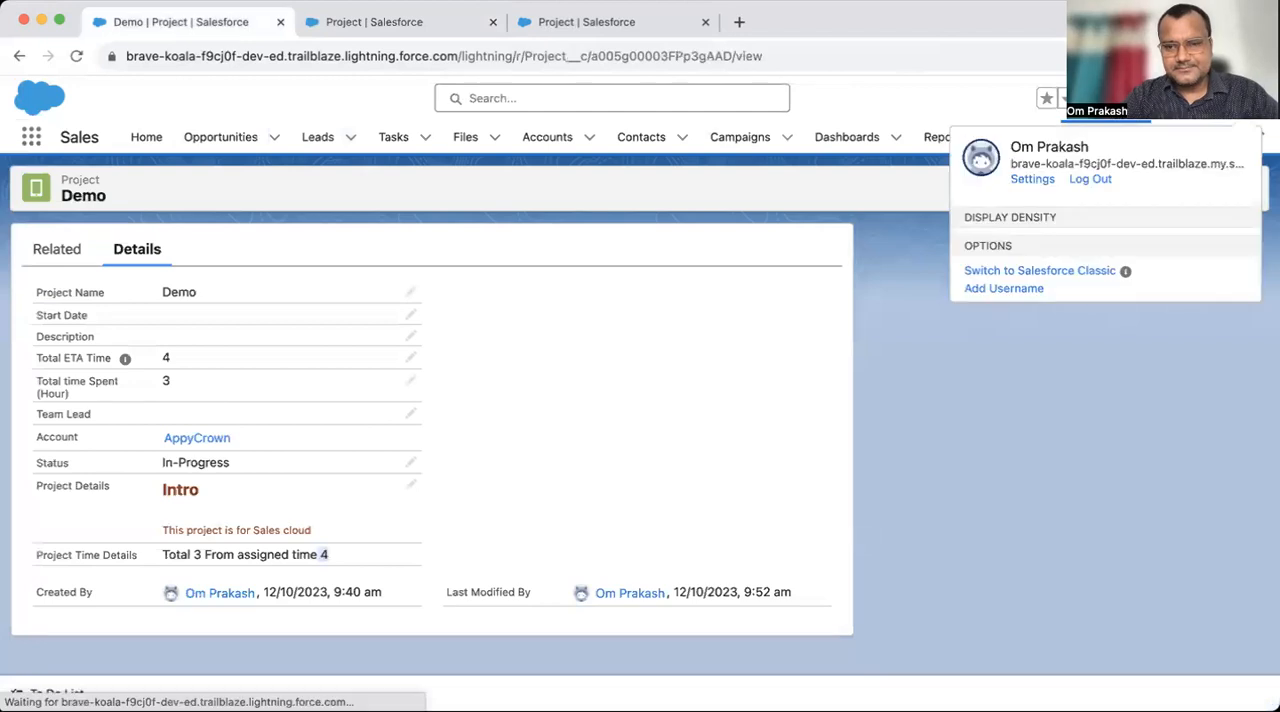
left_click(1023, 247)
left_click(855, 430)
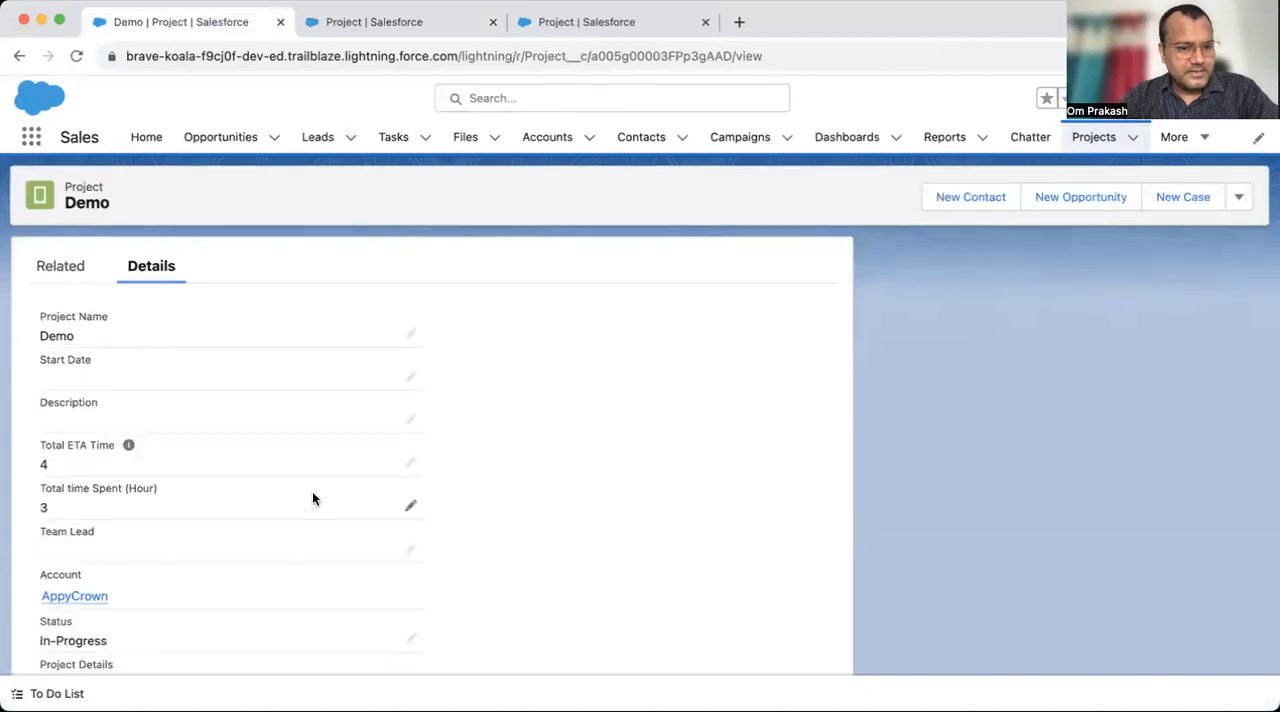
scroll(311, 497, "down", 5)
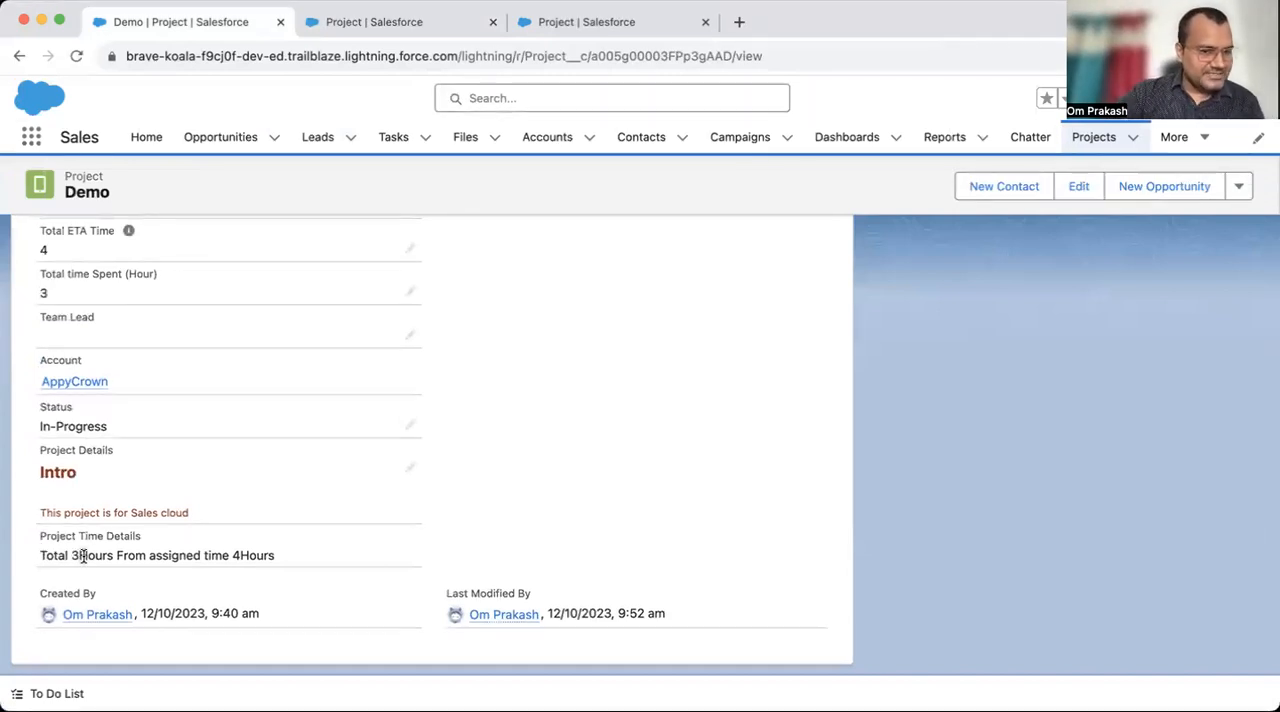
- Reopen the Project Time Details formula, add a space before the first Hours inside its quotes, and compare it with the Demo record
left_click(458, 24)
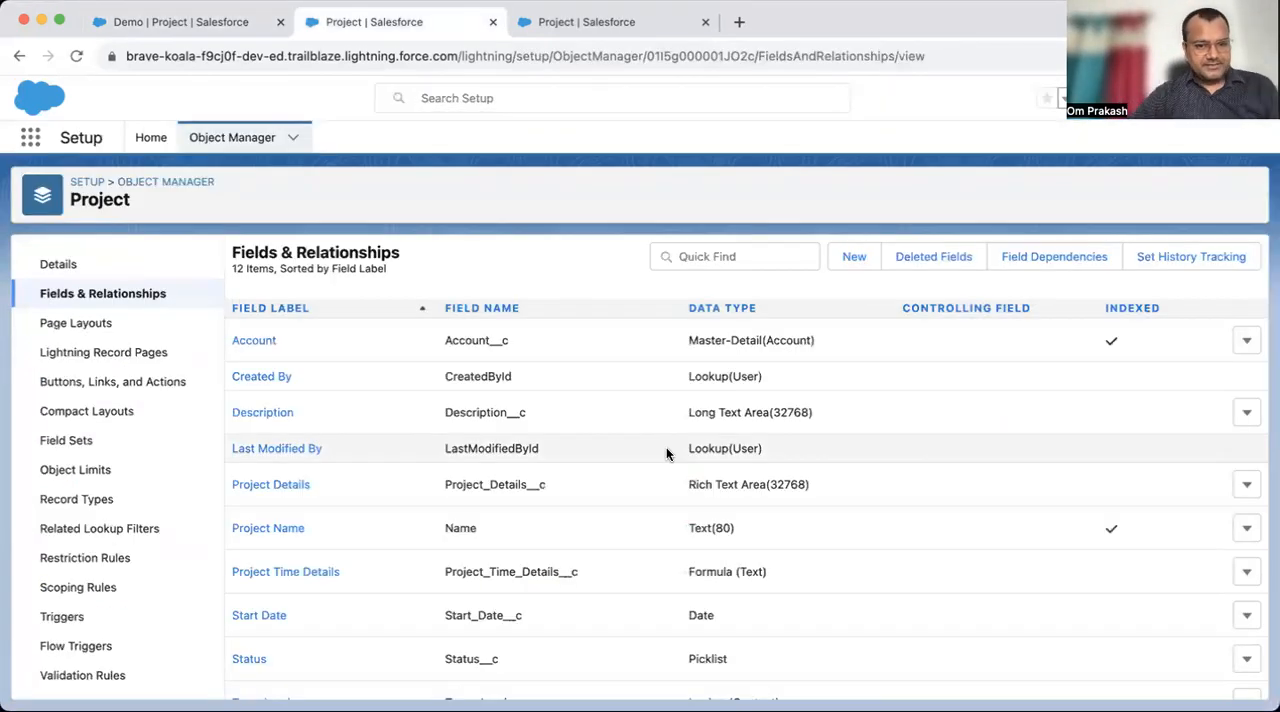
scroll(666, 450, "down", 2)
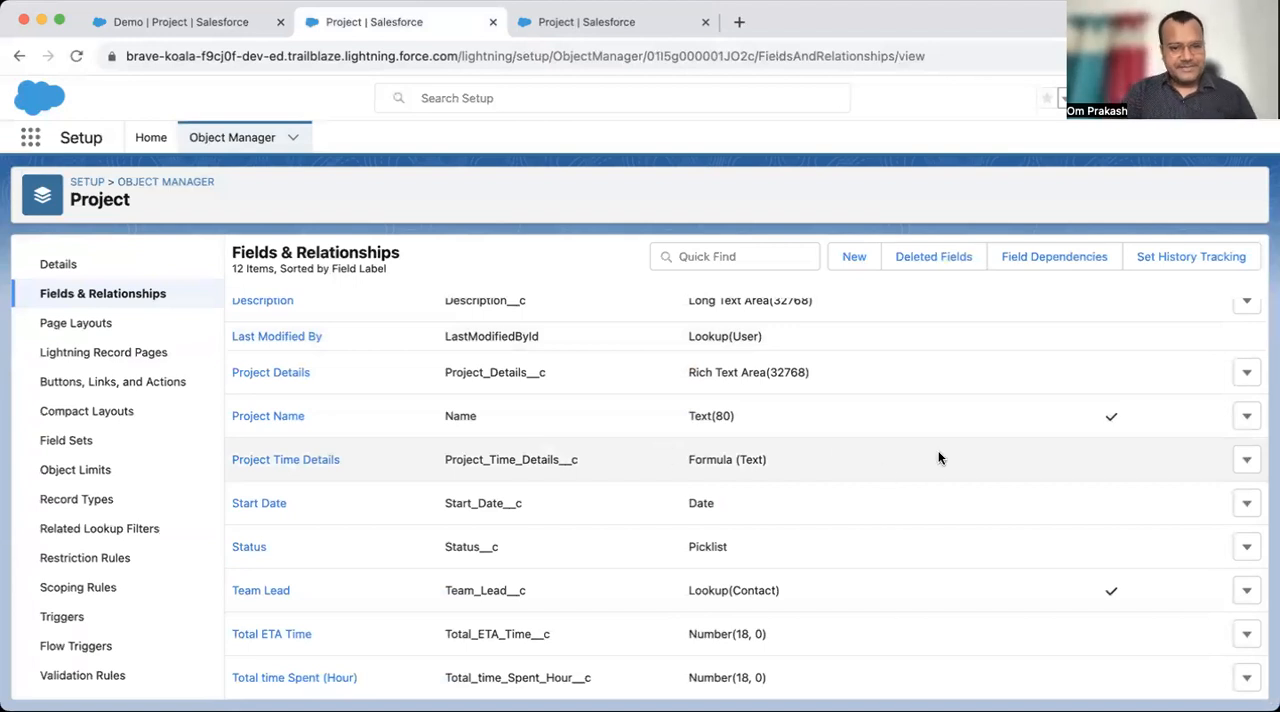
left_click(1246, 459)
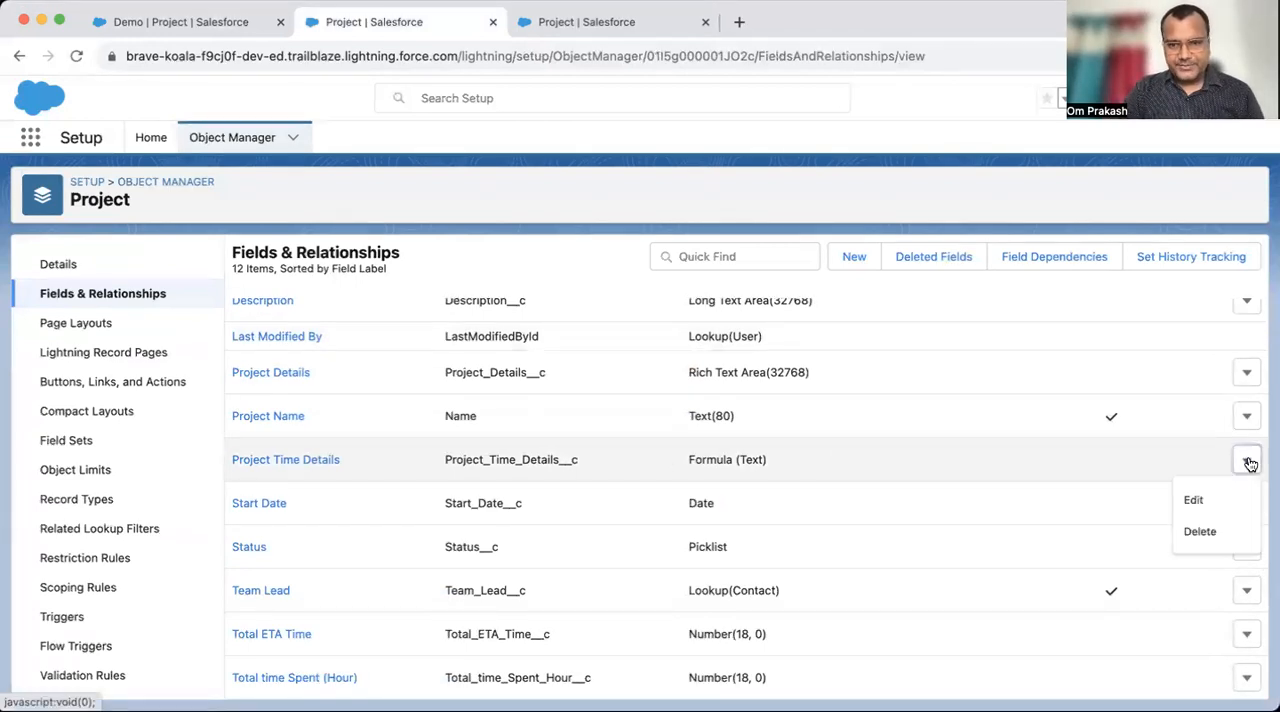
left_click(1192, 502)
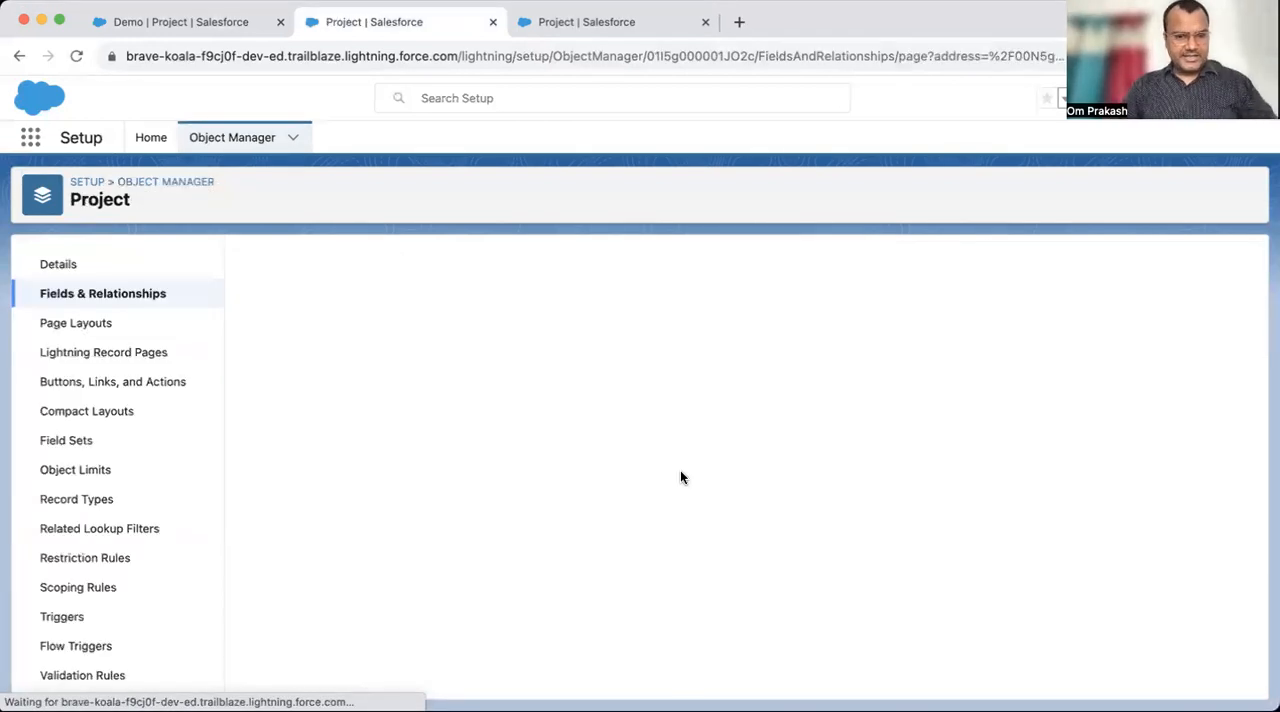
scroll(522, 564, "down", 4)
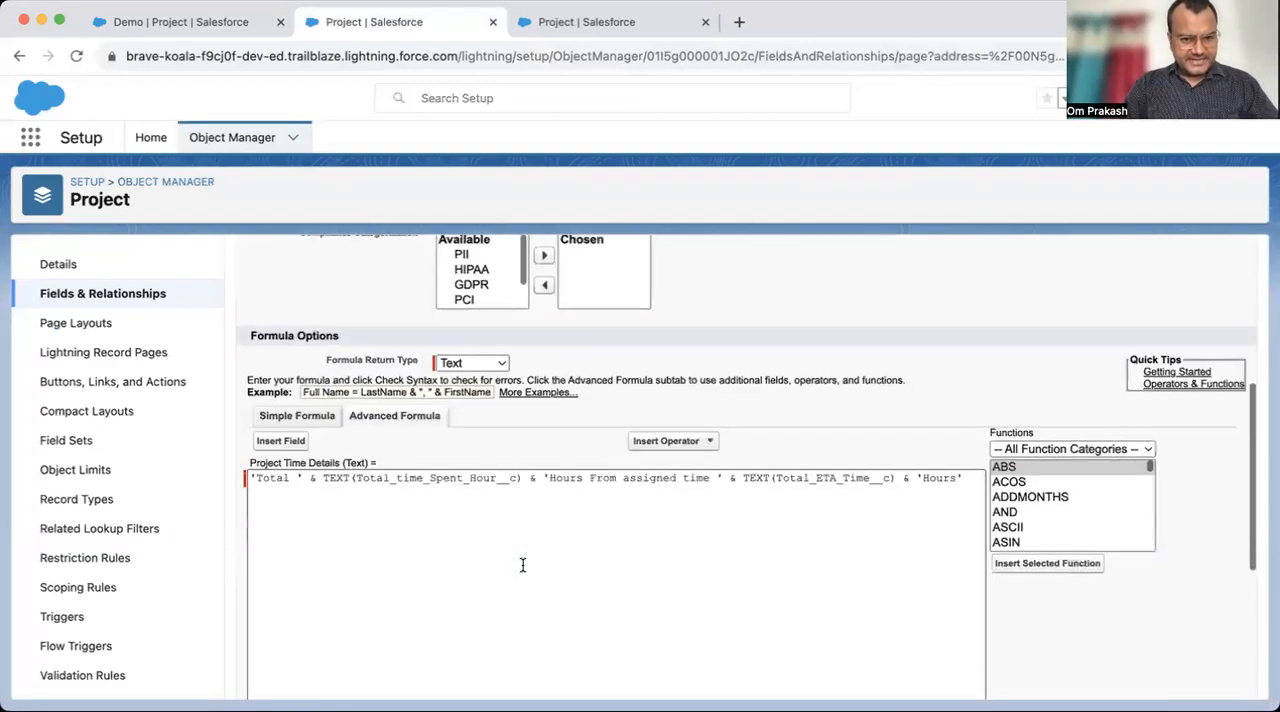
left_click(545, 477)
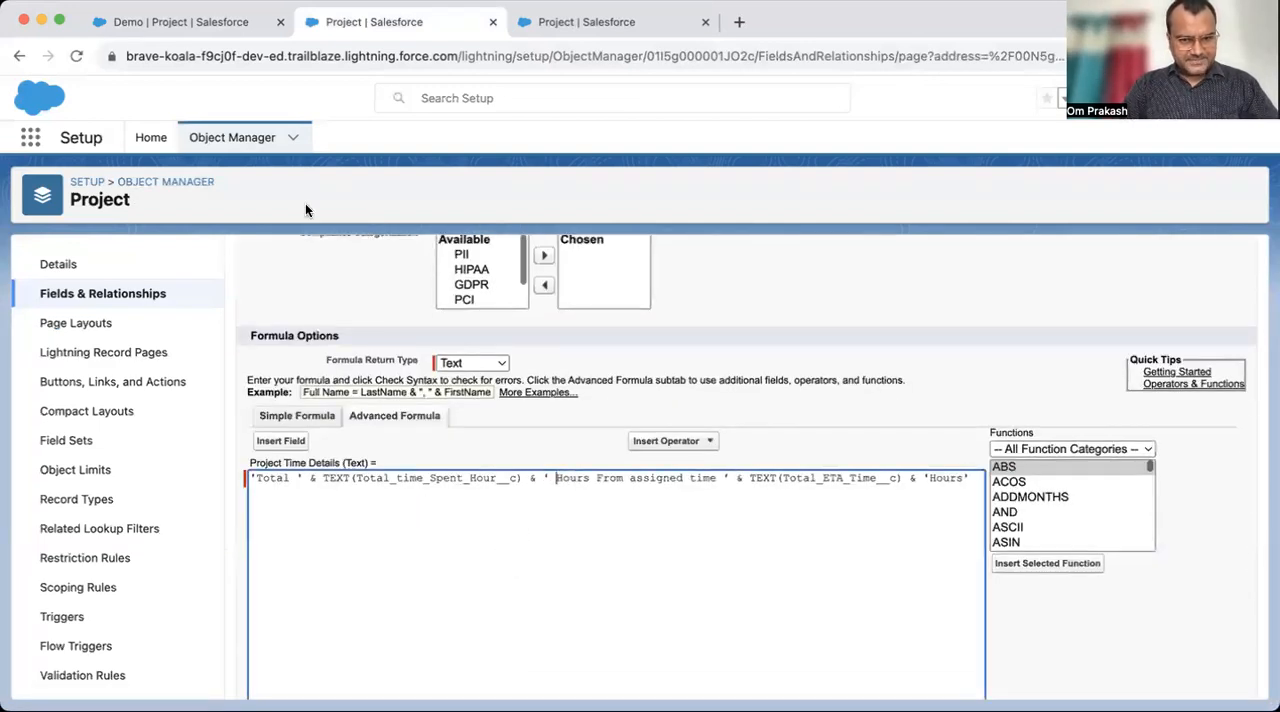
left_click(162, 22)
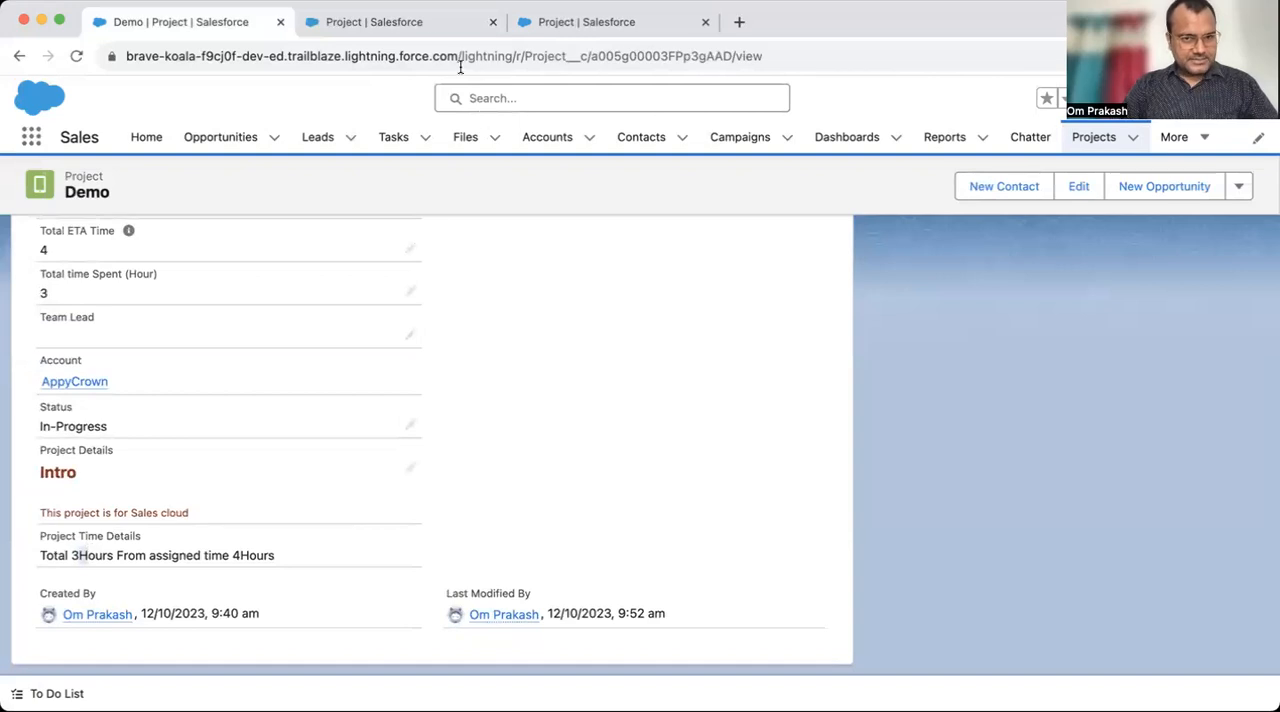
left_click(414, 28)
- Change the formula's text parts to ' Hours is spent From assigned time ' and ' Hours', and save the field
left_click_drag(524, 477, 464, 476)
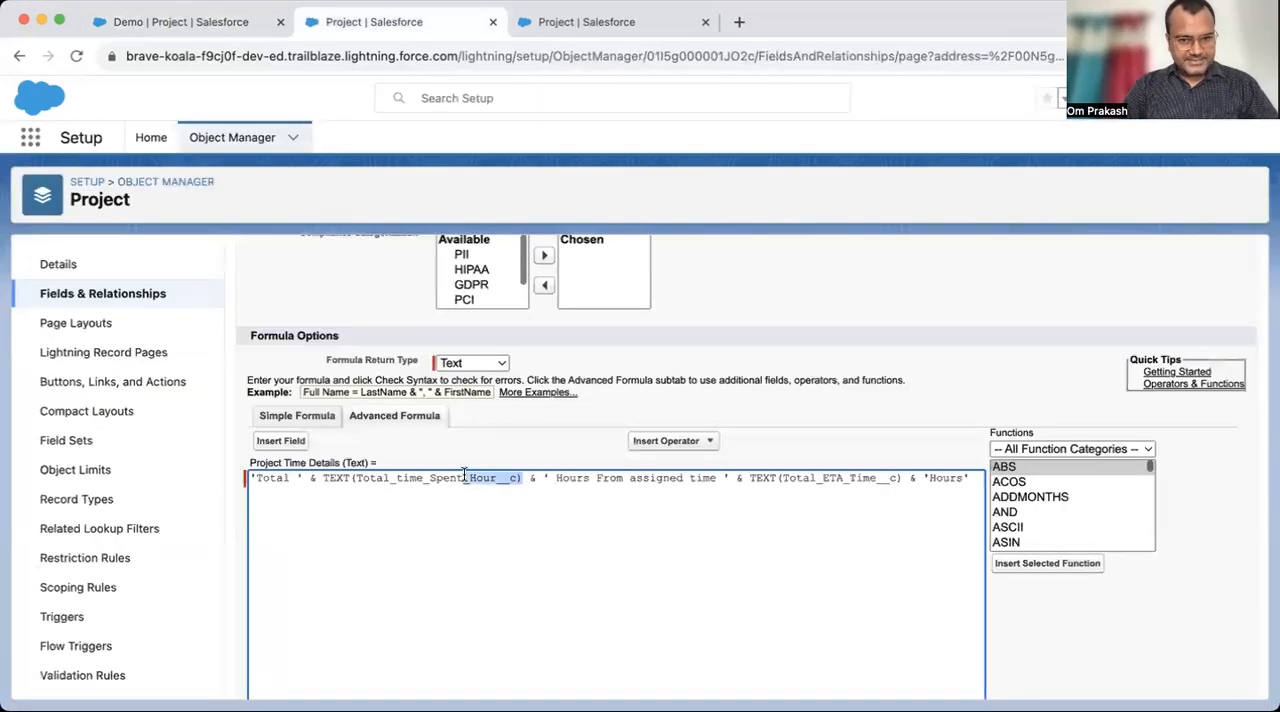
left_click(595, 477)
type("is spent")
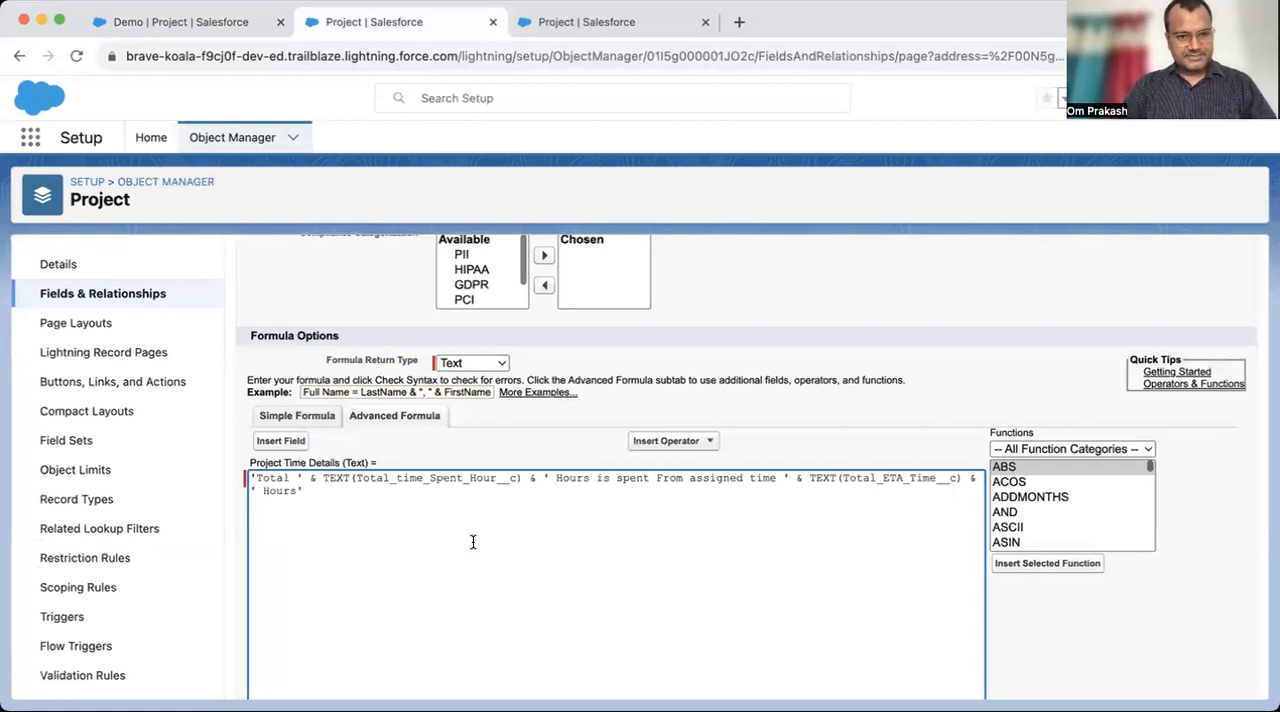
scroll(598, 270, "up", 5)
left_click(566, 310)
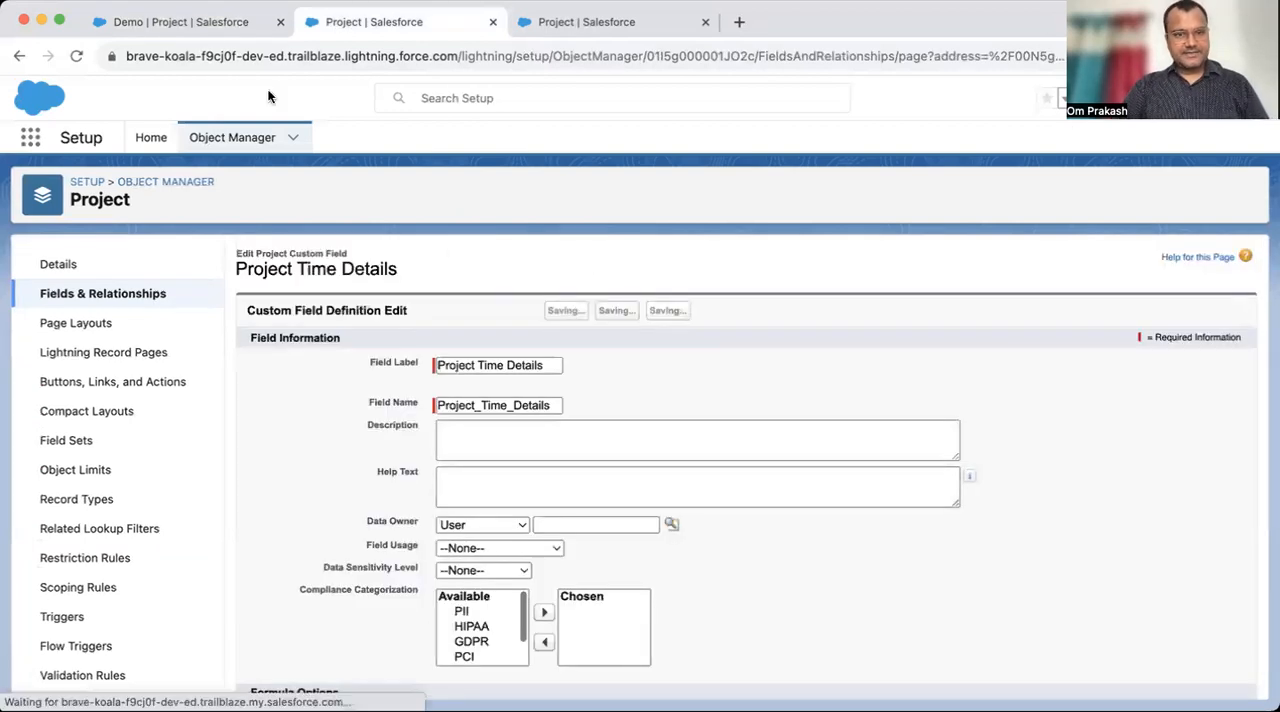
- Go back to the Demo record and switch its display density to Compact so the details refresh
left_click(206, 30)
left_click(1246, 98)
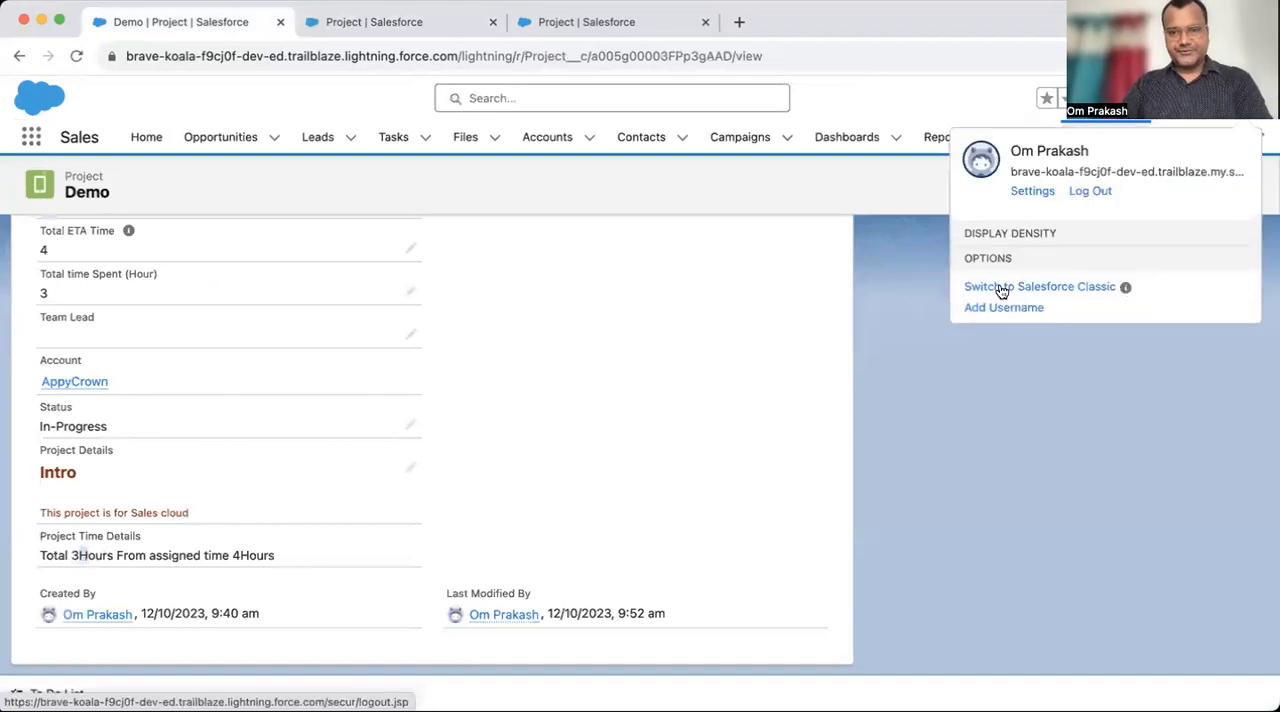
left_click(1040, 294)
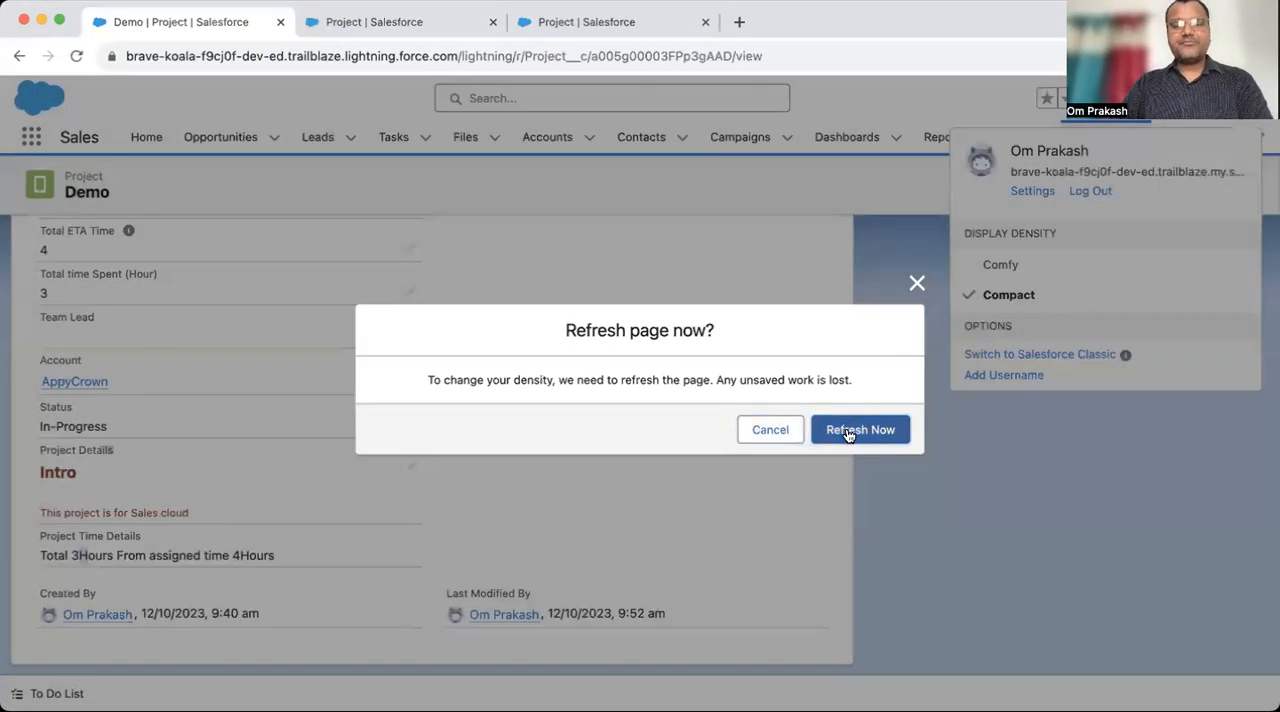
- Set Total time Spent (Hour) to 30 on the Demo record and save the change
left_click(847, 432)
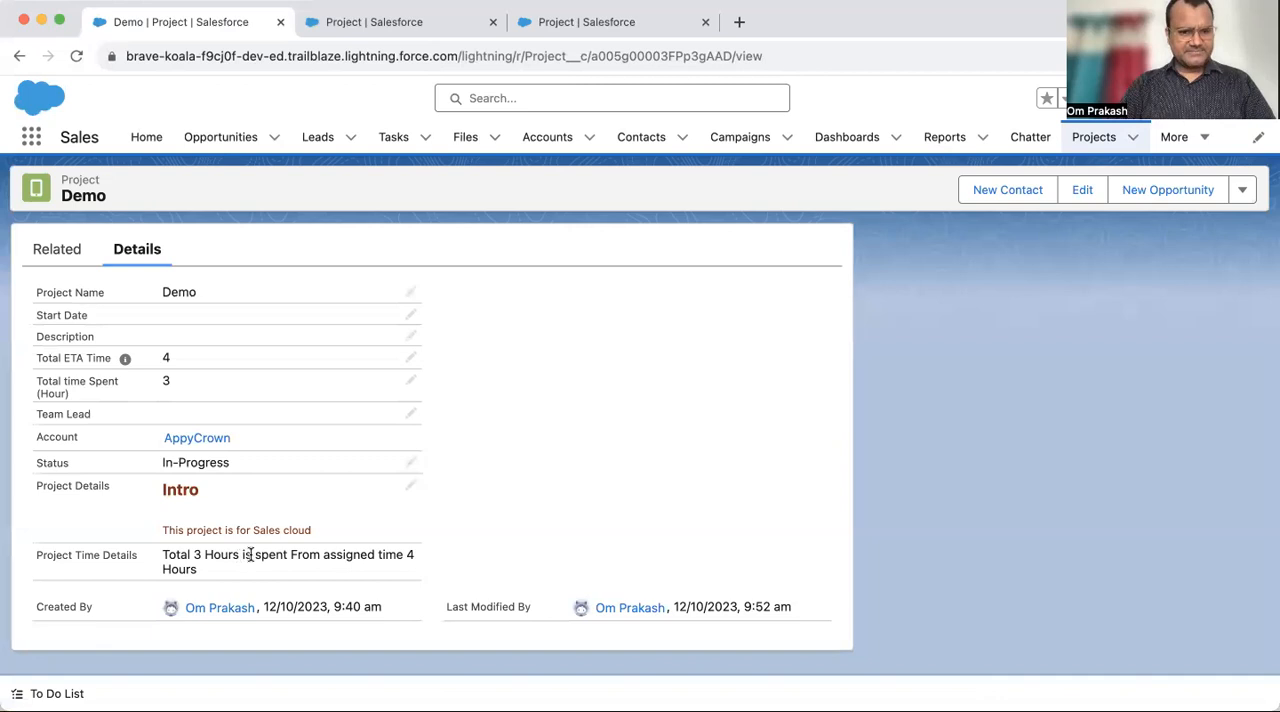
left_click_drag(160, 556, 257, 578)
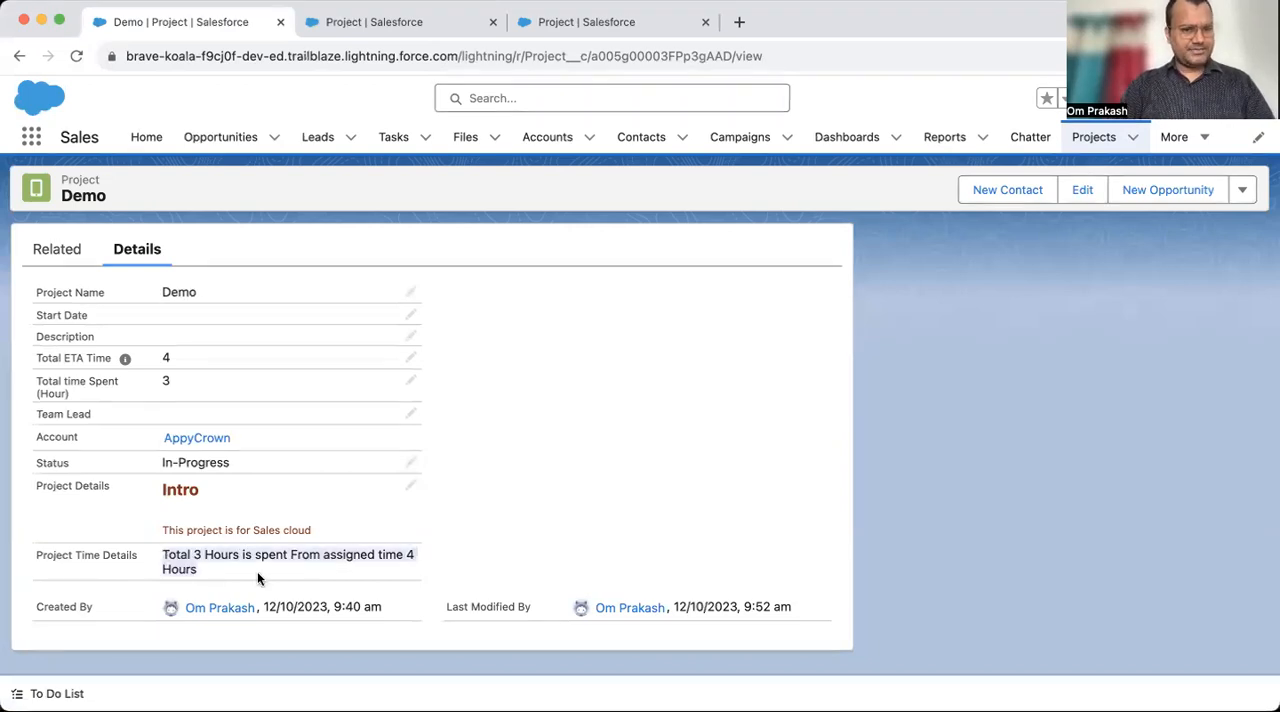
left_click(408, 382)
type("0")
left_click(459, 638)
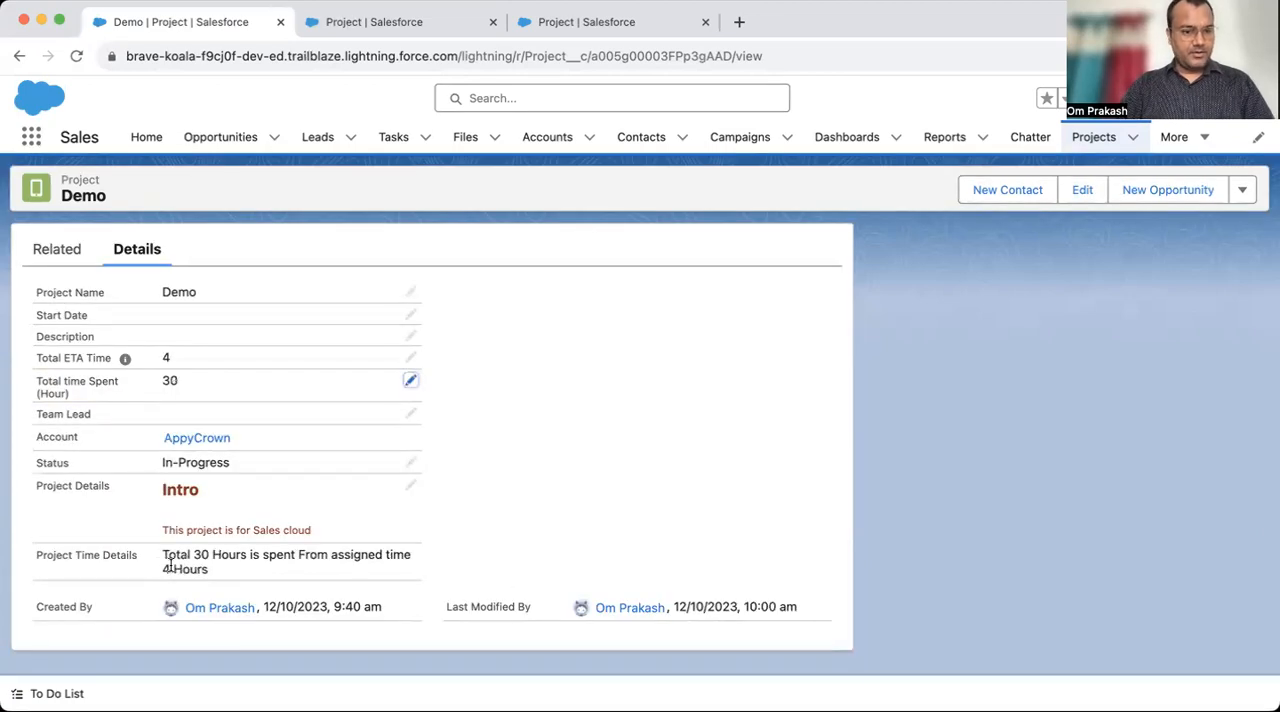
- Check the updated Project Time Details text on Demo and open the related AppyCrown account in a separate browser tab
left_click_drag(163, 556, 317, 569)
left_click(141, 557)
left_click_drag(41, 556, 278, 591)
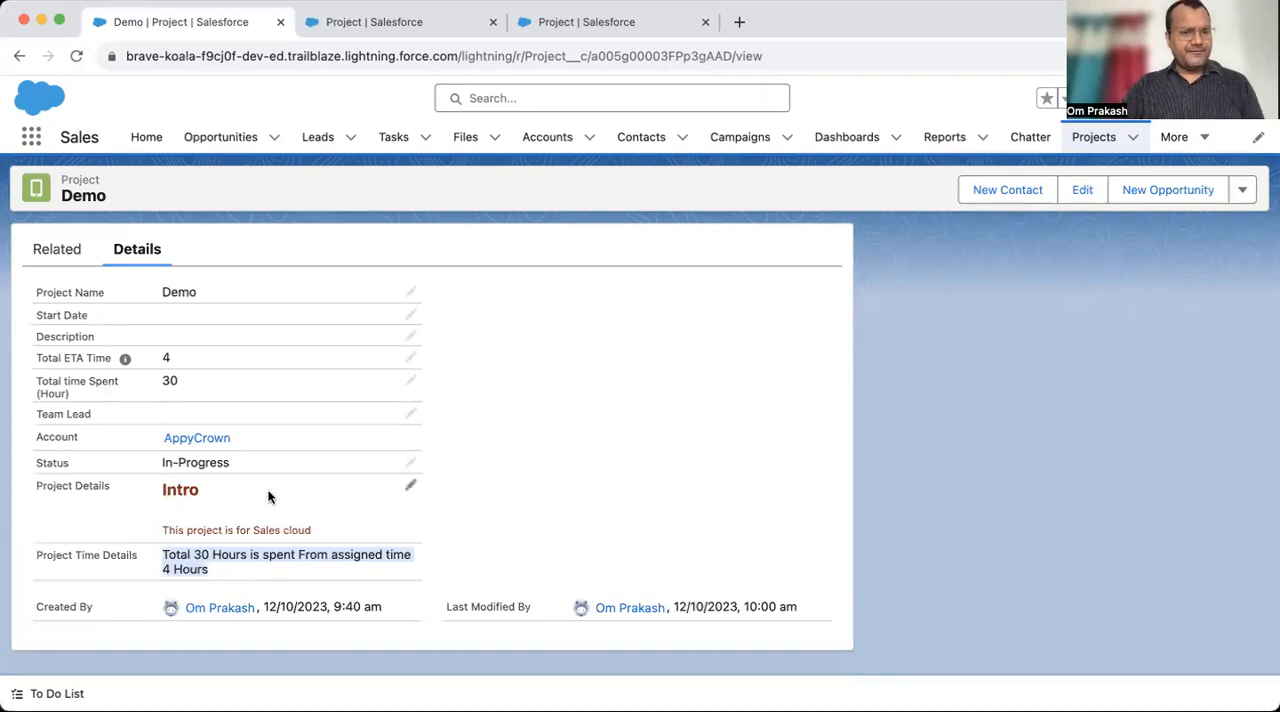
mouse_move(195, 444)
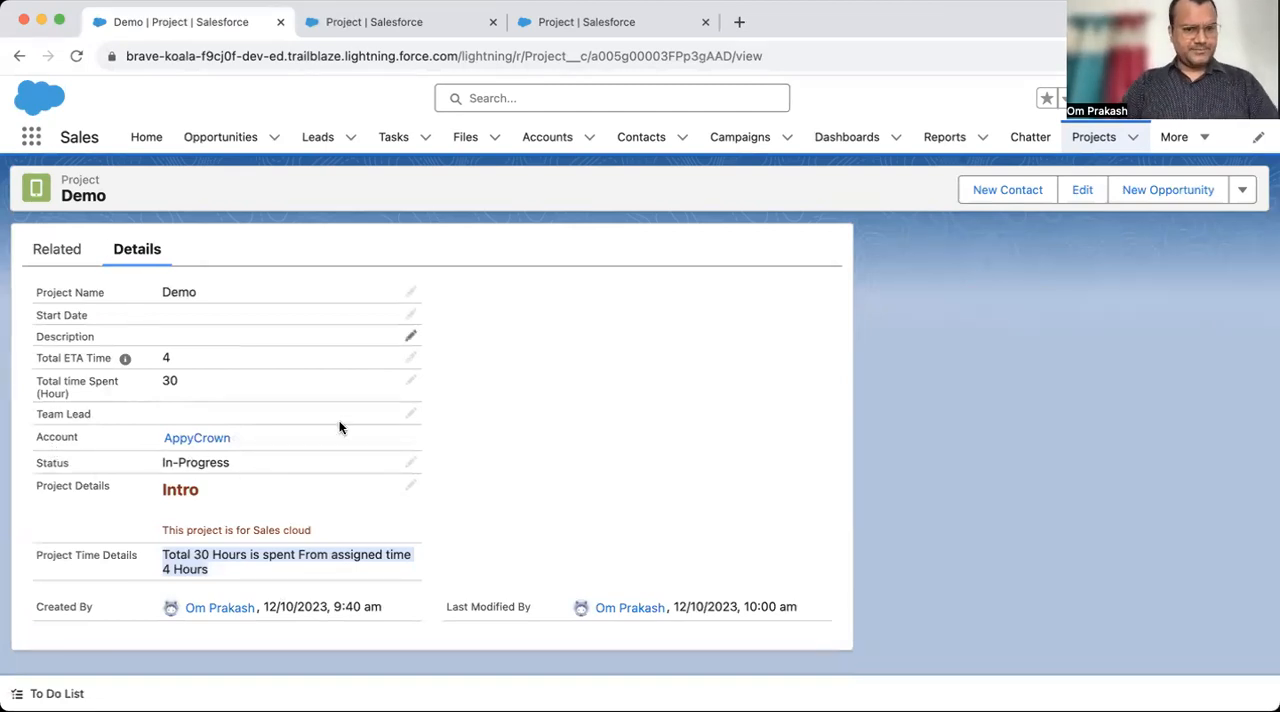
left_click(193, 438, "super")
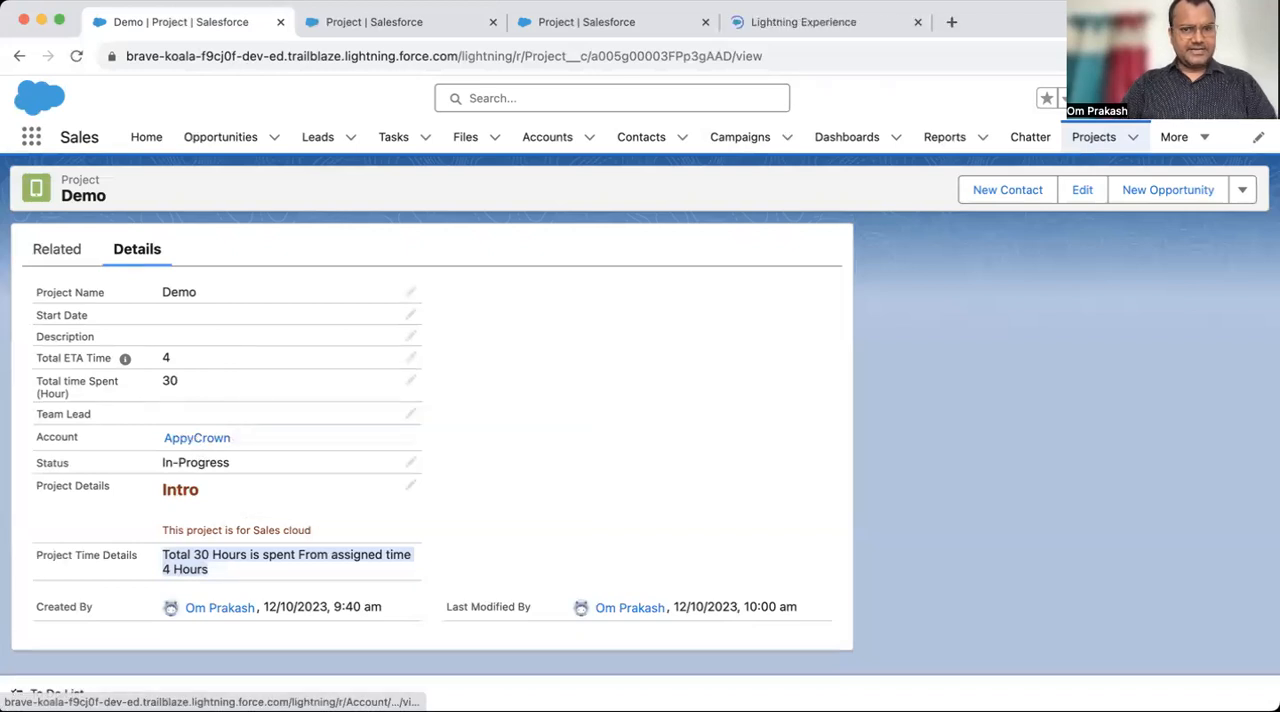
- Go back to the Project object's fields and start a new custom field of type Formula
left_click(424, 27)
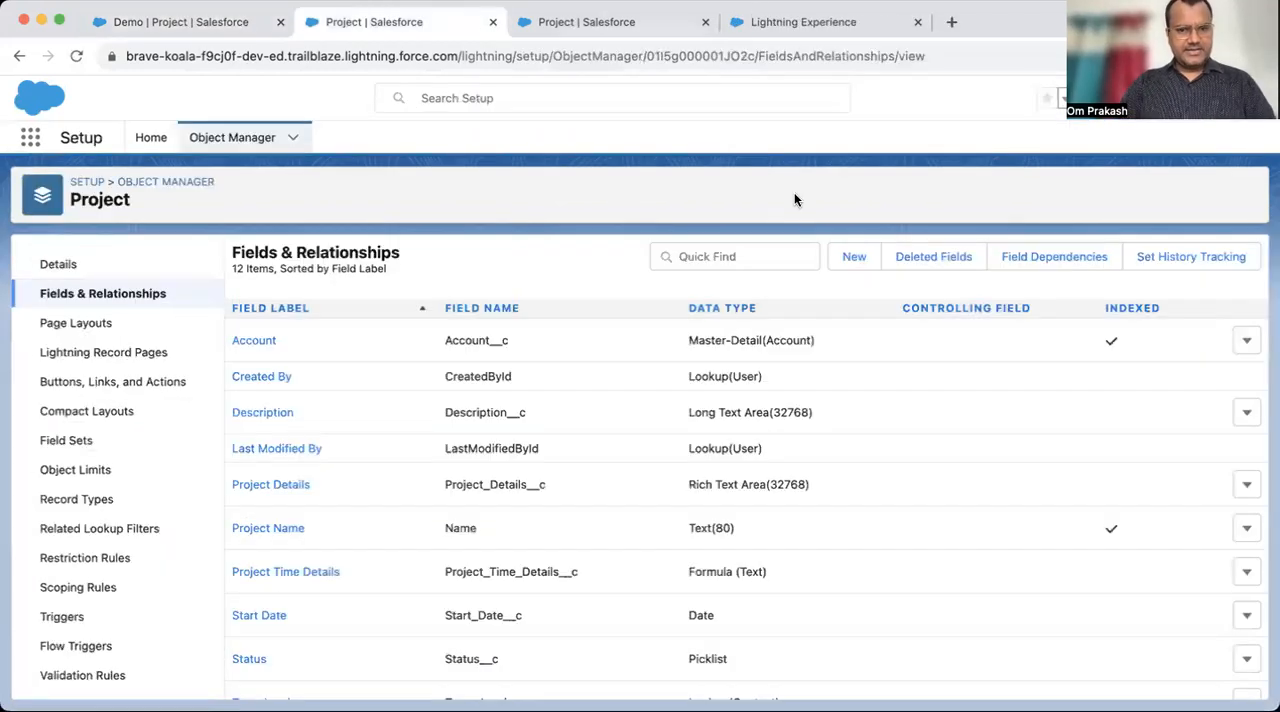
left_click(855, 258)
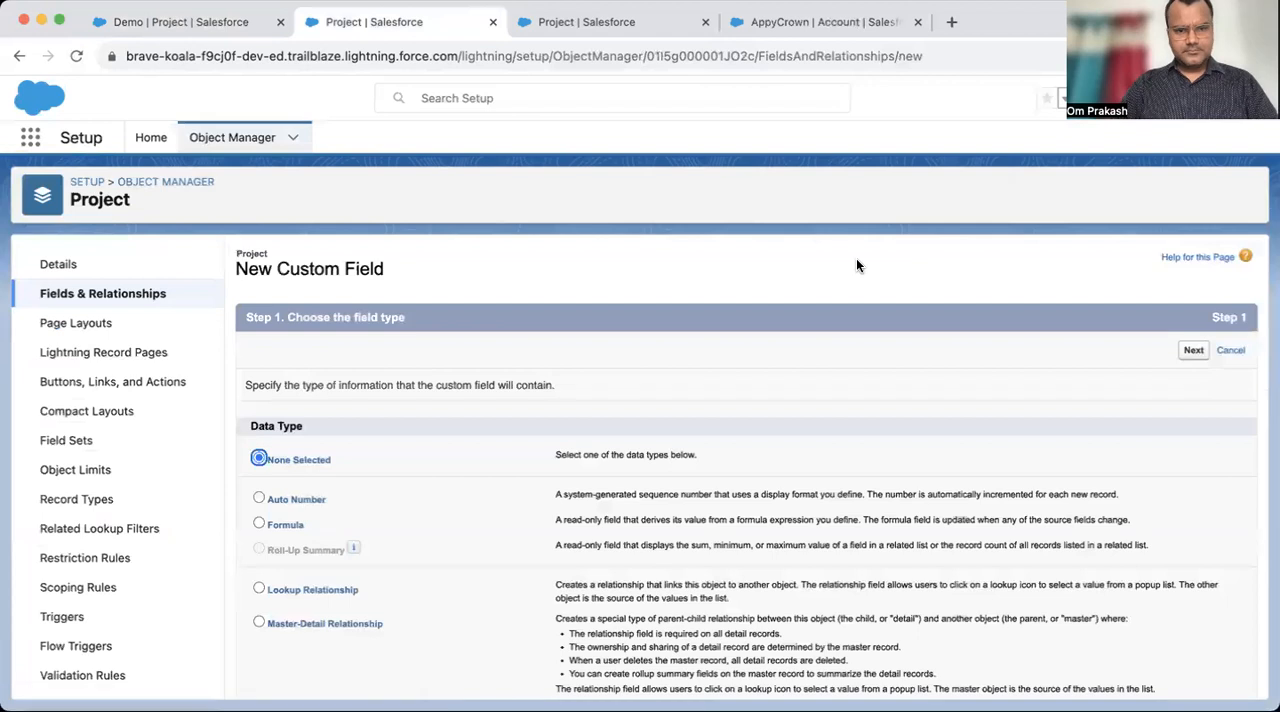
scroll(416, 516, "down", 3)
left_click(260, 384)
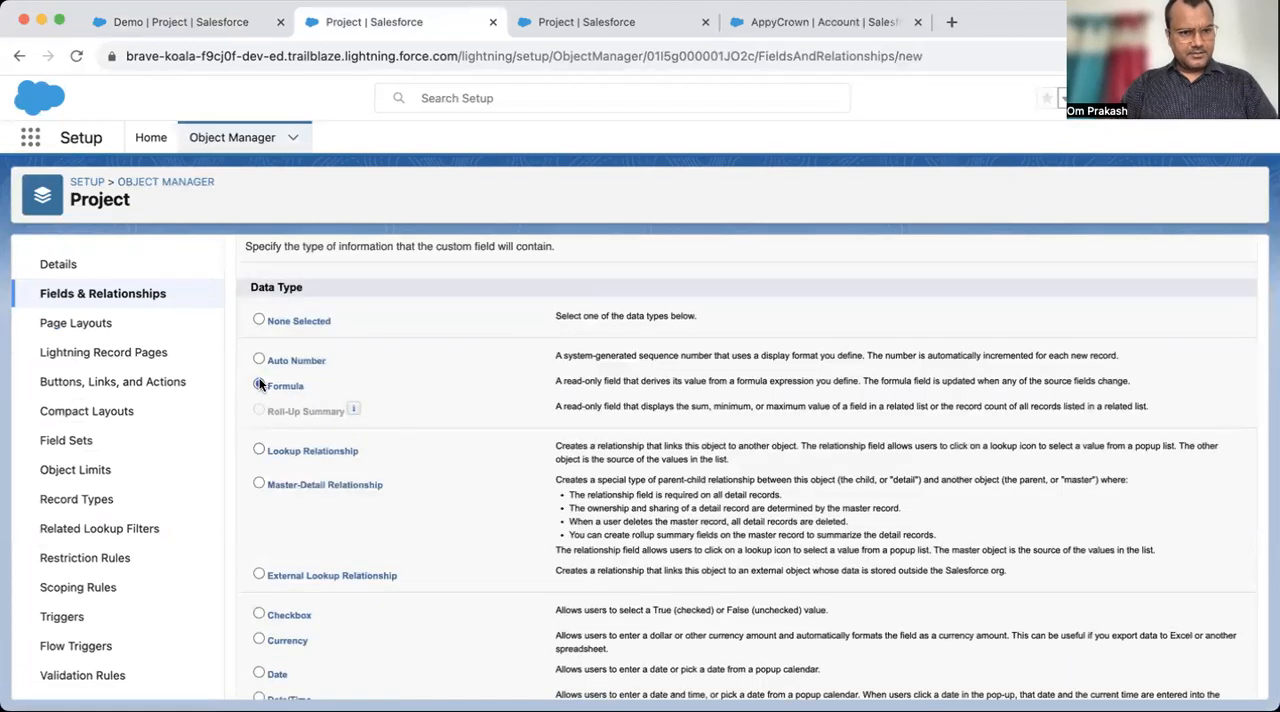
scroll(608, 434, "up", 3)
left_click(1193, 350)
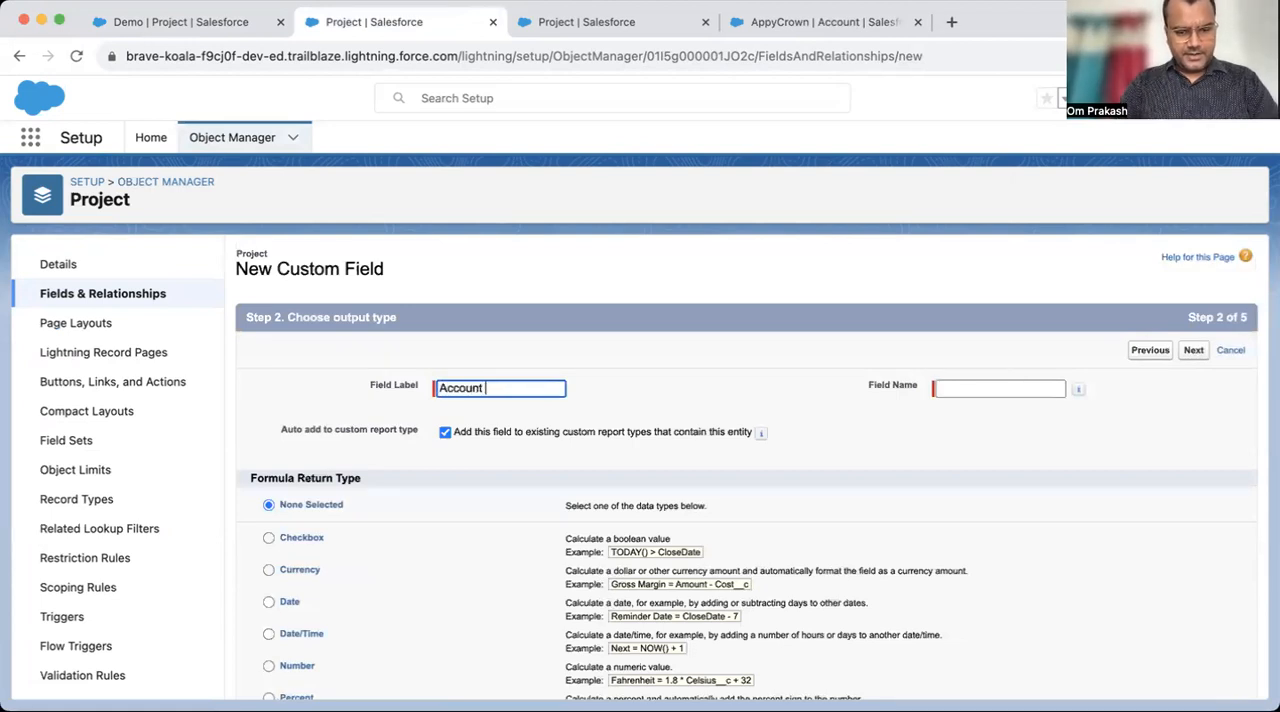
- Label the new formula field Account Number, with field name Account_Number and Text as its return type
key("Tab")
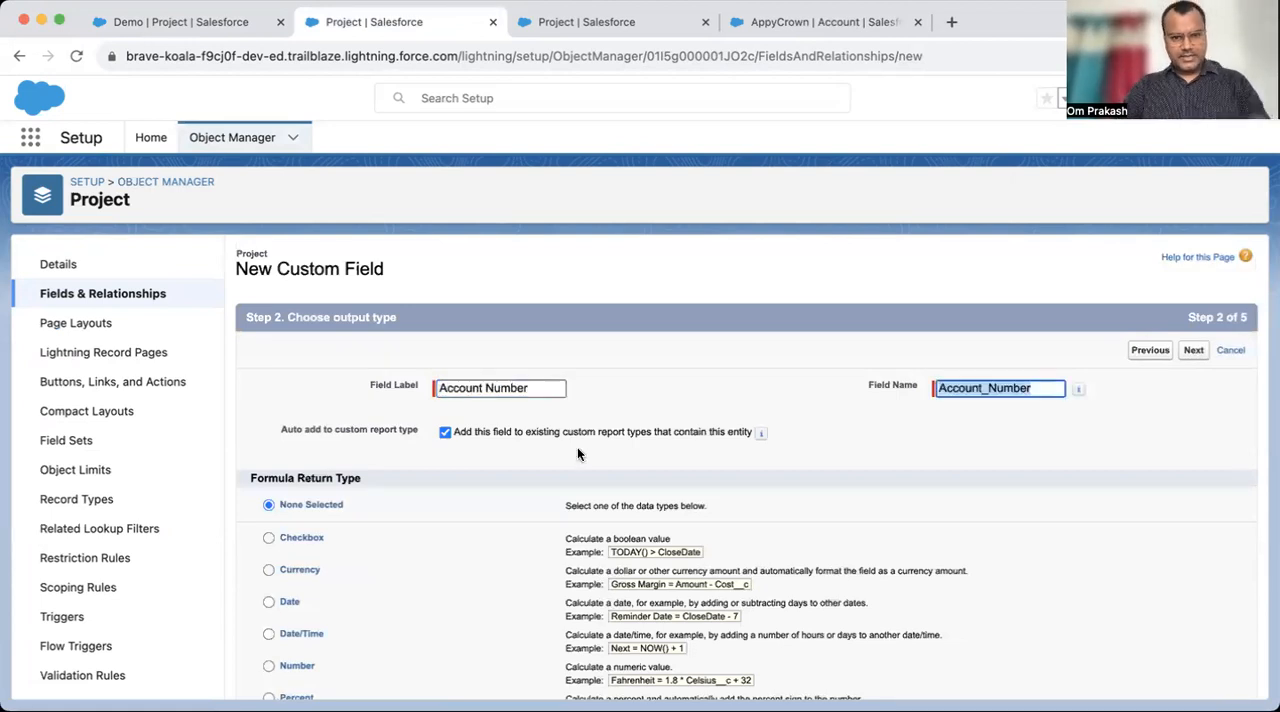
scroll(600, 493, "down", 4)
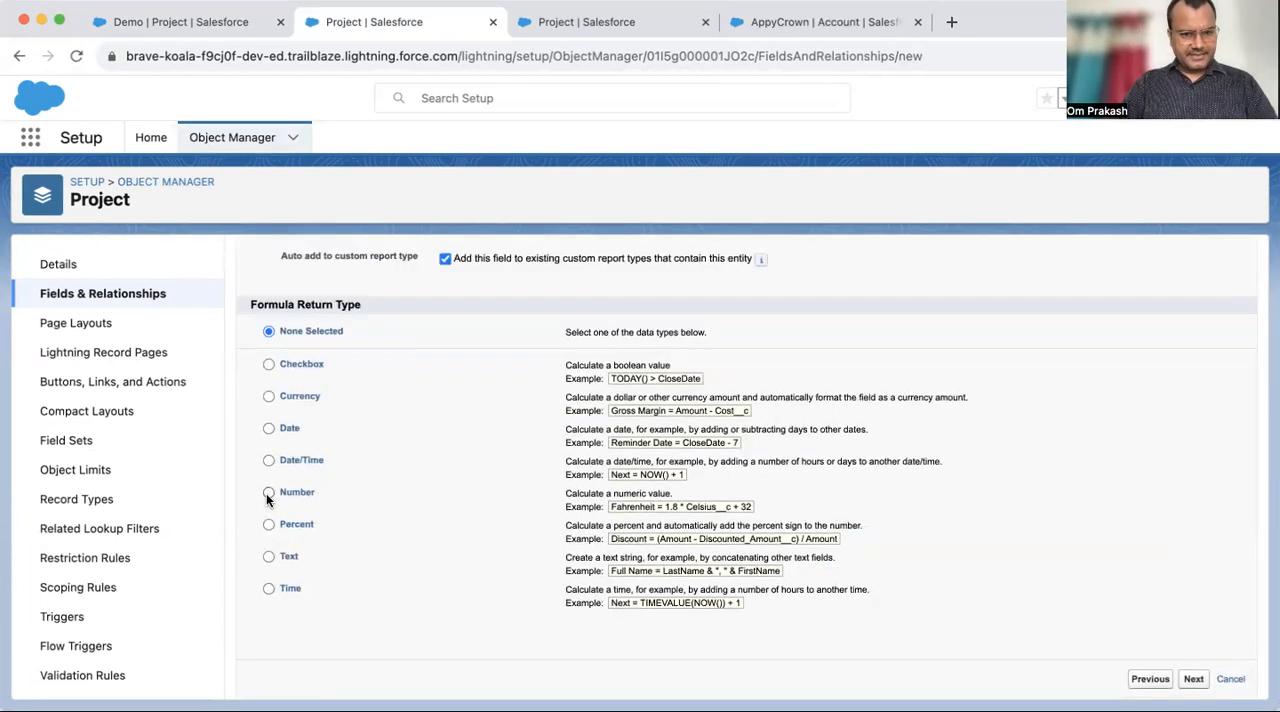
left_click(268, 557)
scroll(911, 375, "up", 4)
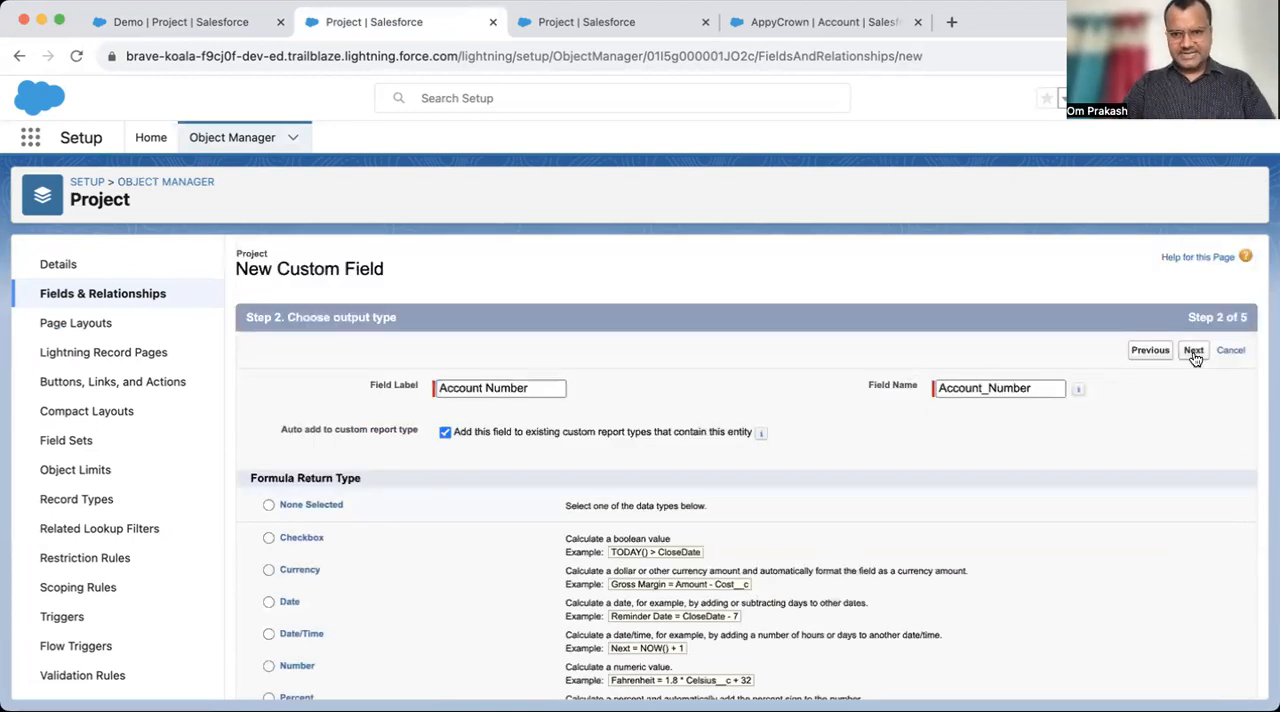
left_click(1194, 351)
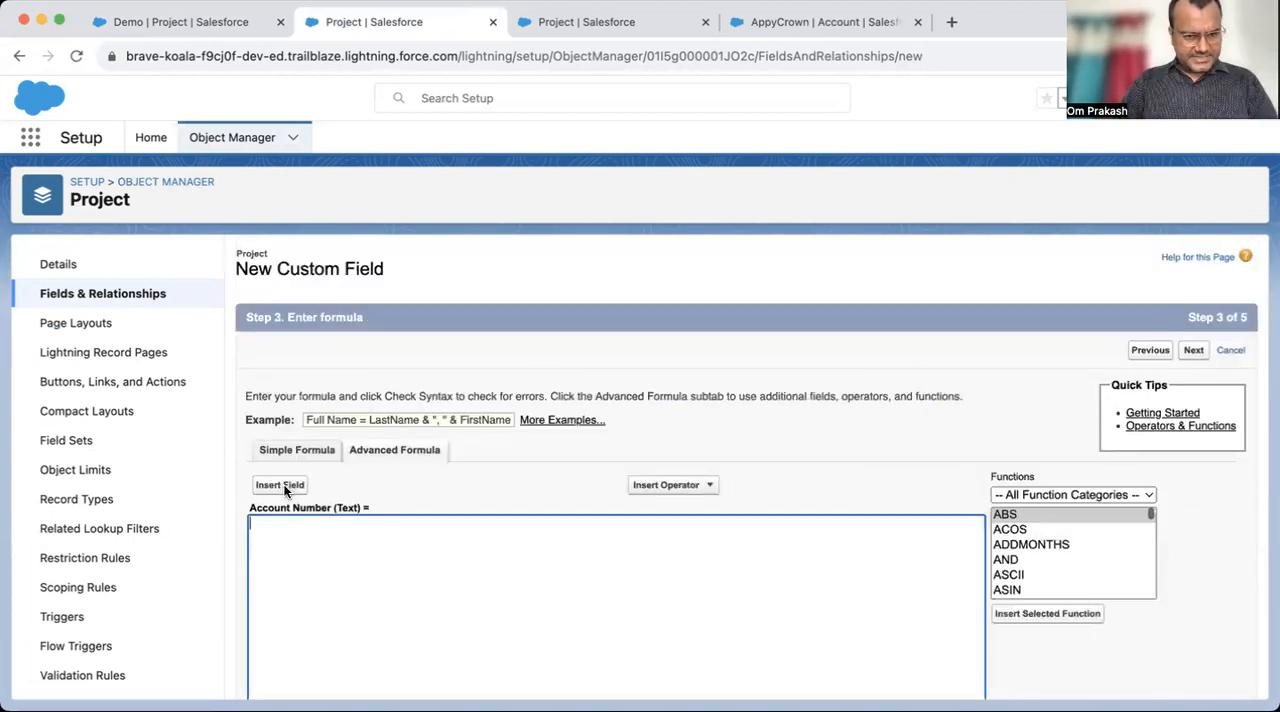
- Insert the parent account's Account Number as the formula, Account__r.AccountNumber, and review the formula page
left_click(283, 486)
left_click(436, 404)
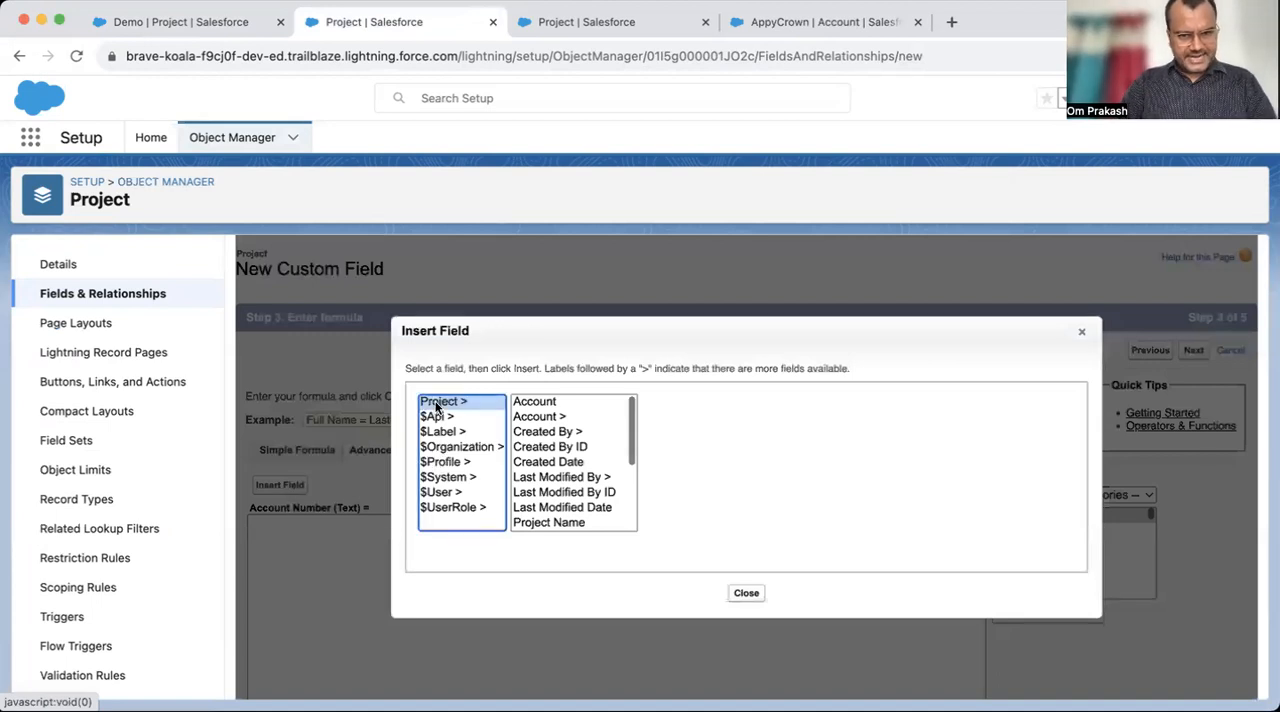
left_click(548, 416)
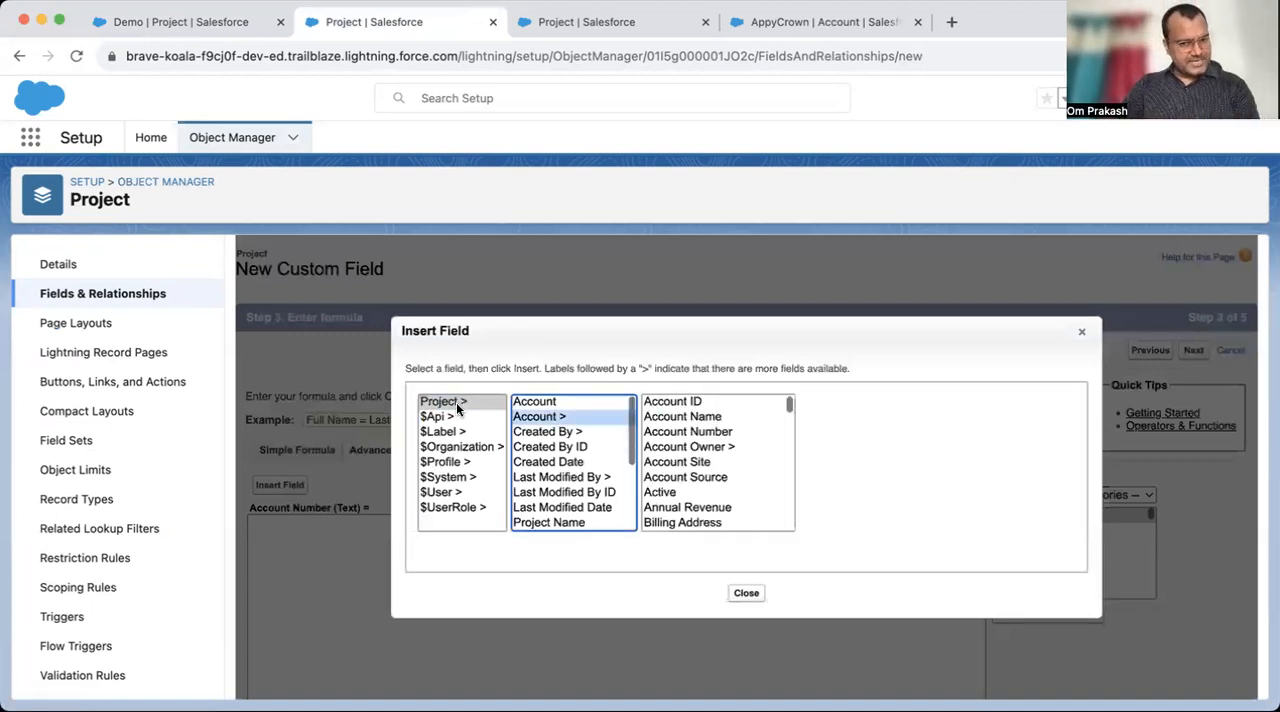
left_click(701, 431)
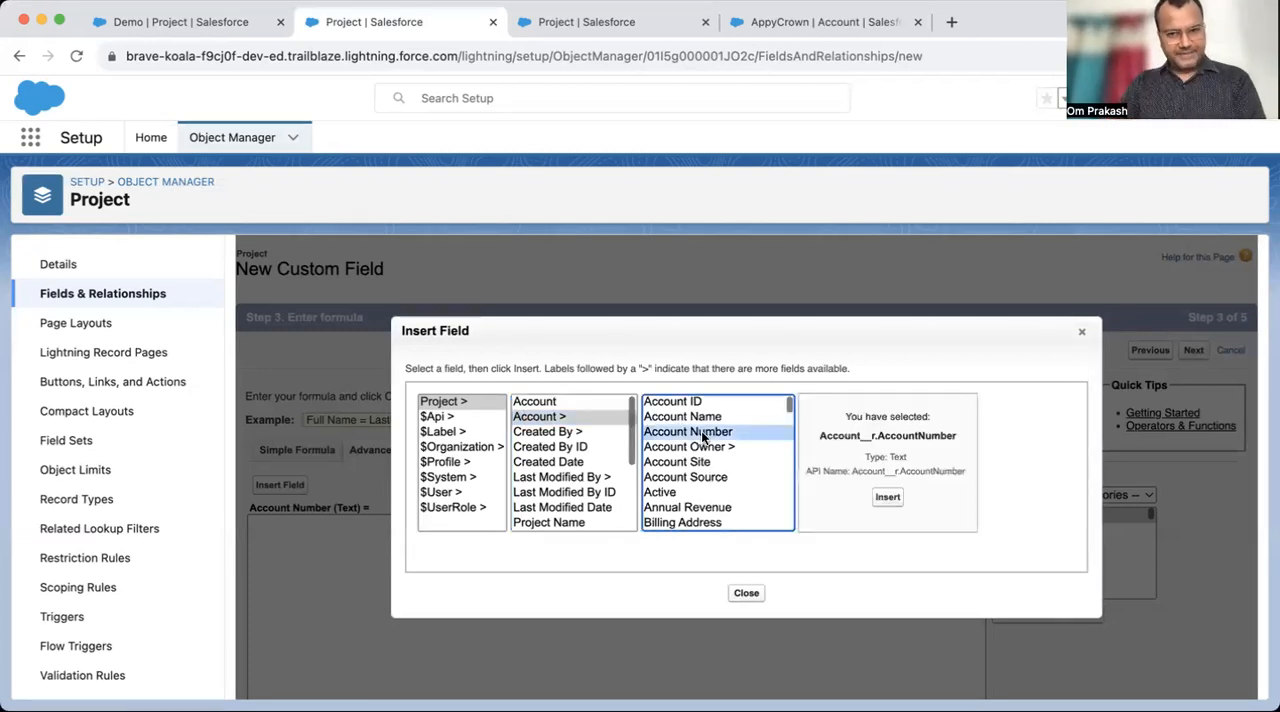
left_click(888, 498)
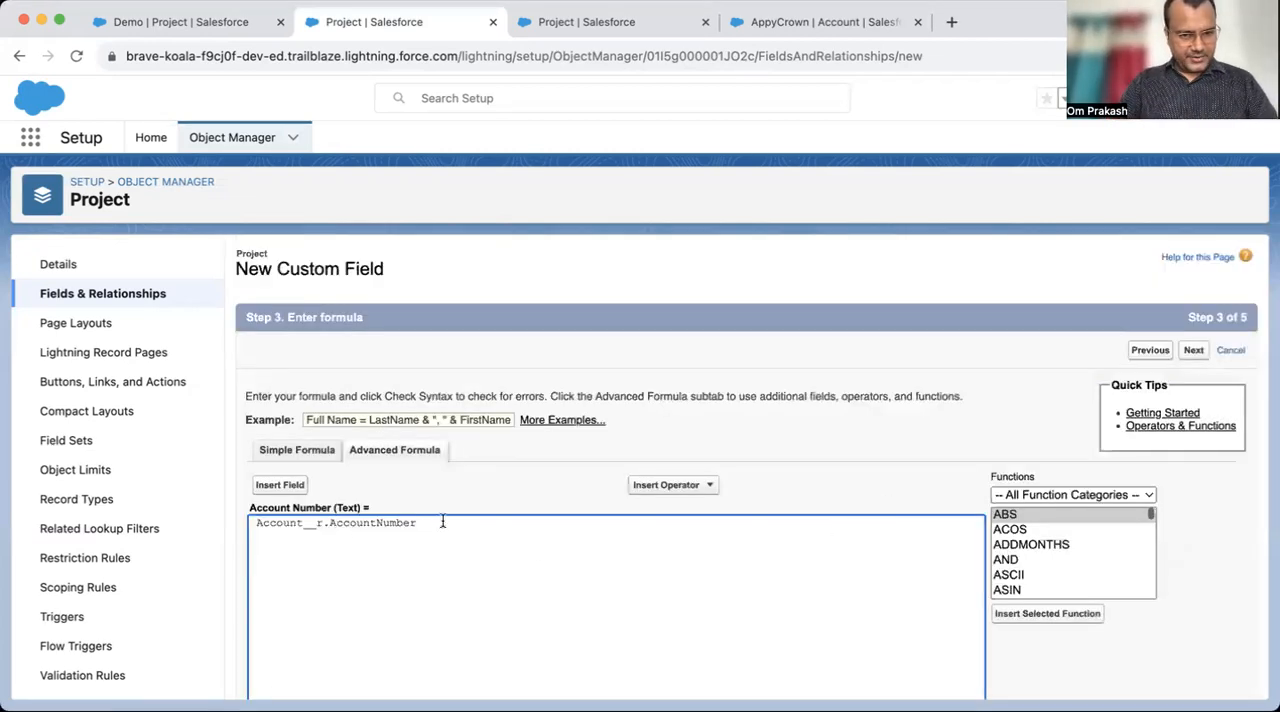
left_click_drag(443, 521, 163, 520)
scroll(737, 523, "down", 5)
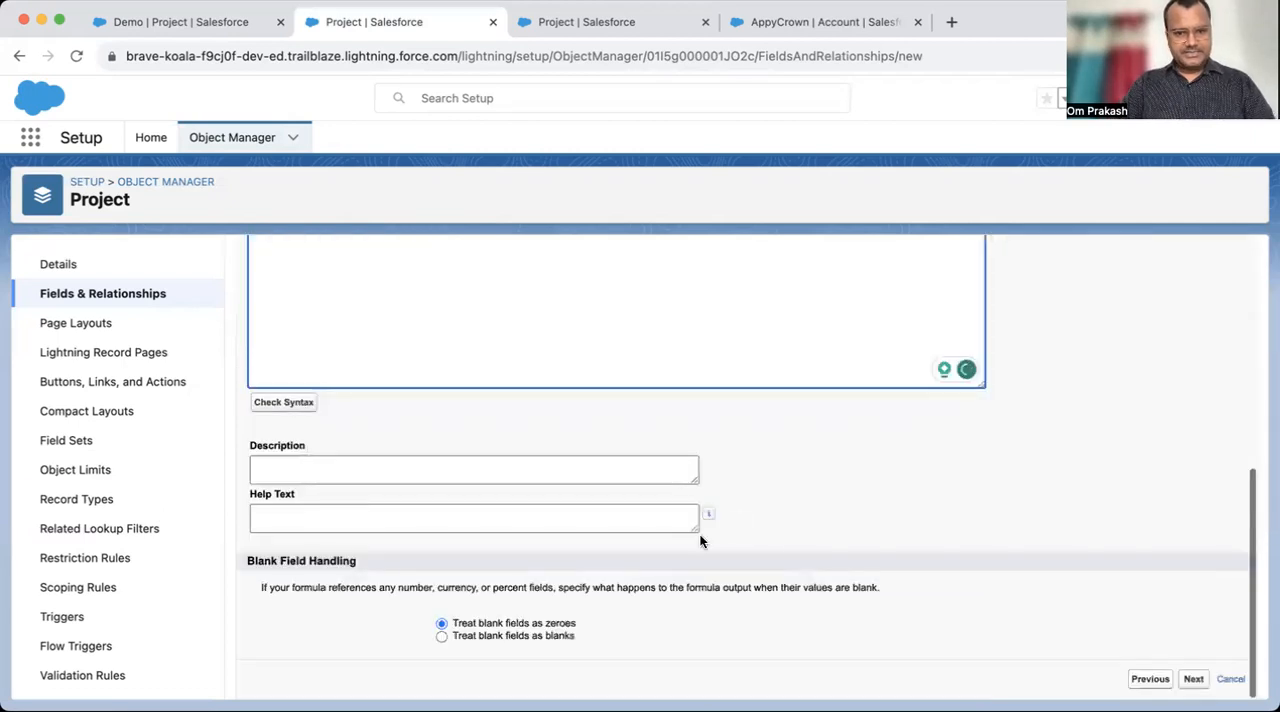
scroll(795, 472, "up", 5)
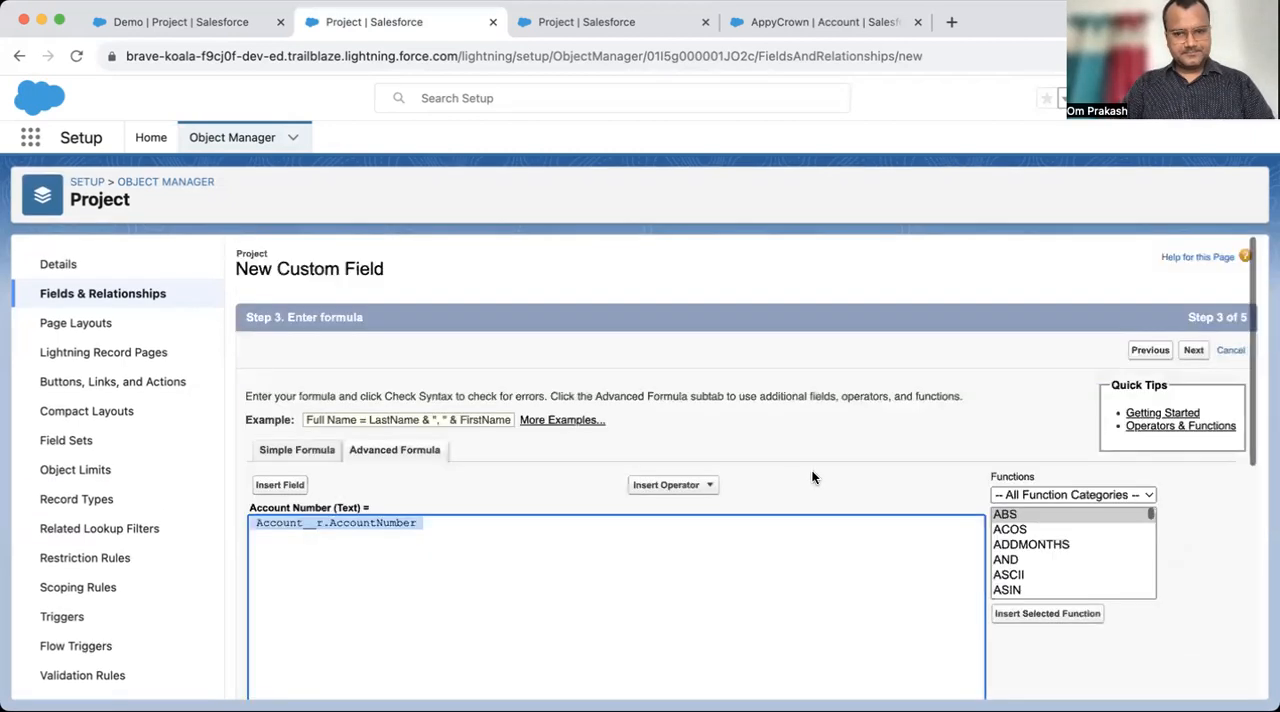
- Accept the default field-level security and the Project Layout assignment, and save the Account Number field
left_click(1196, 351)
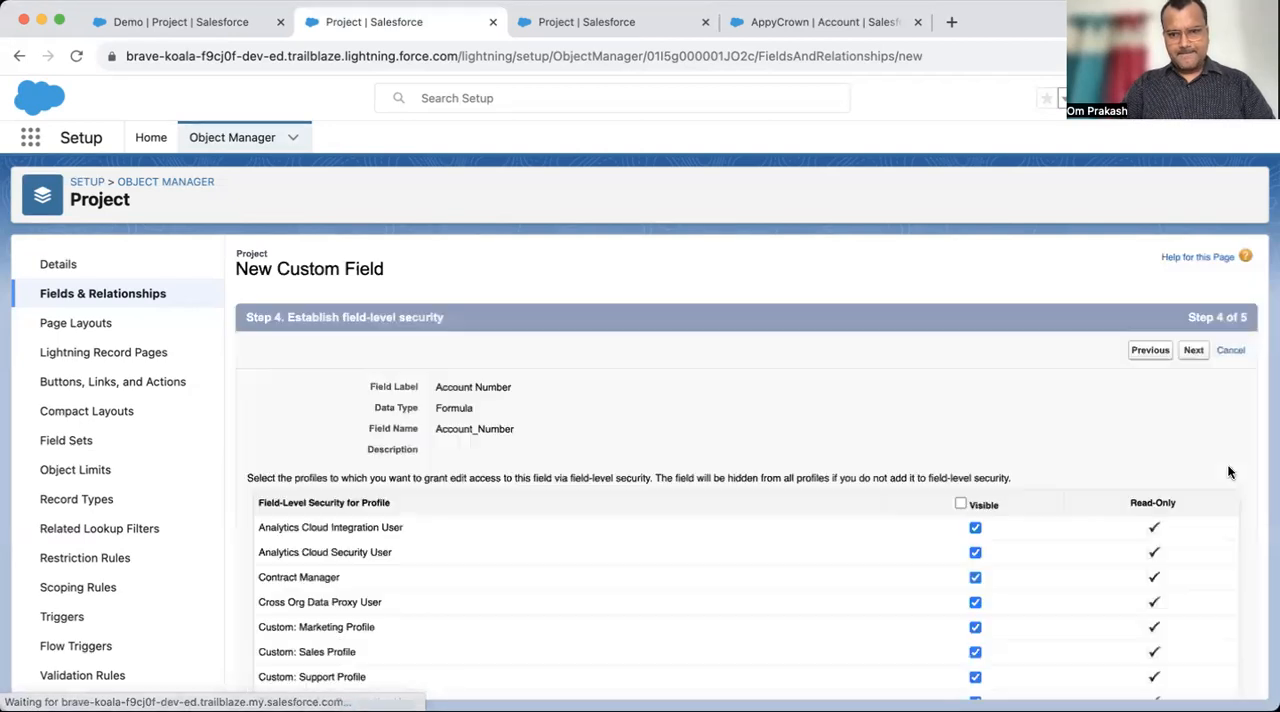
left_click(1194, 351)
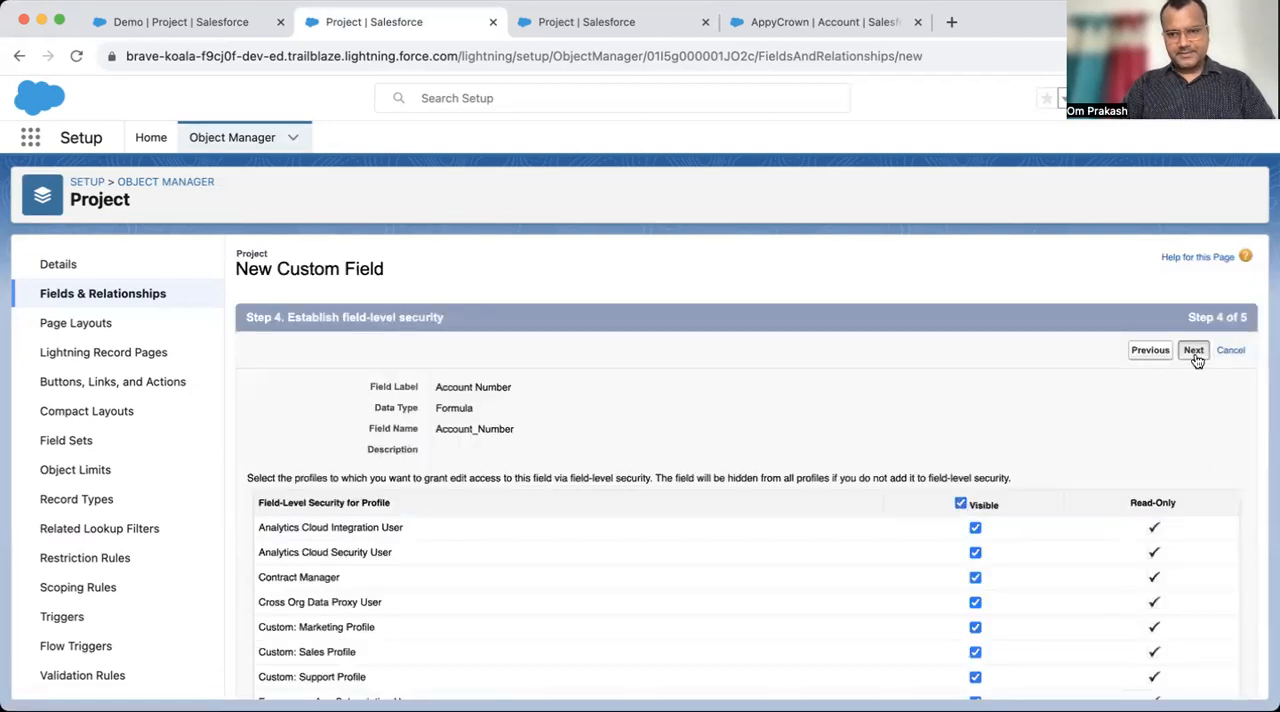
left_click(1190, 351)
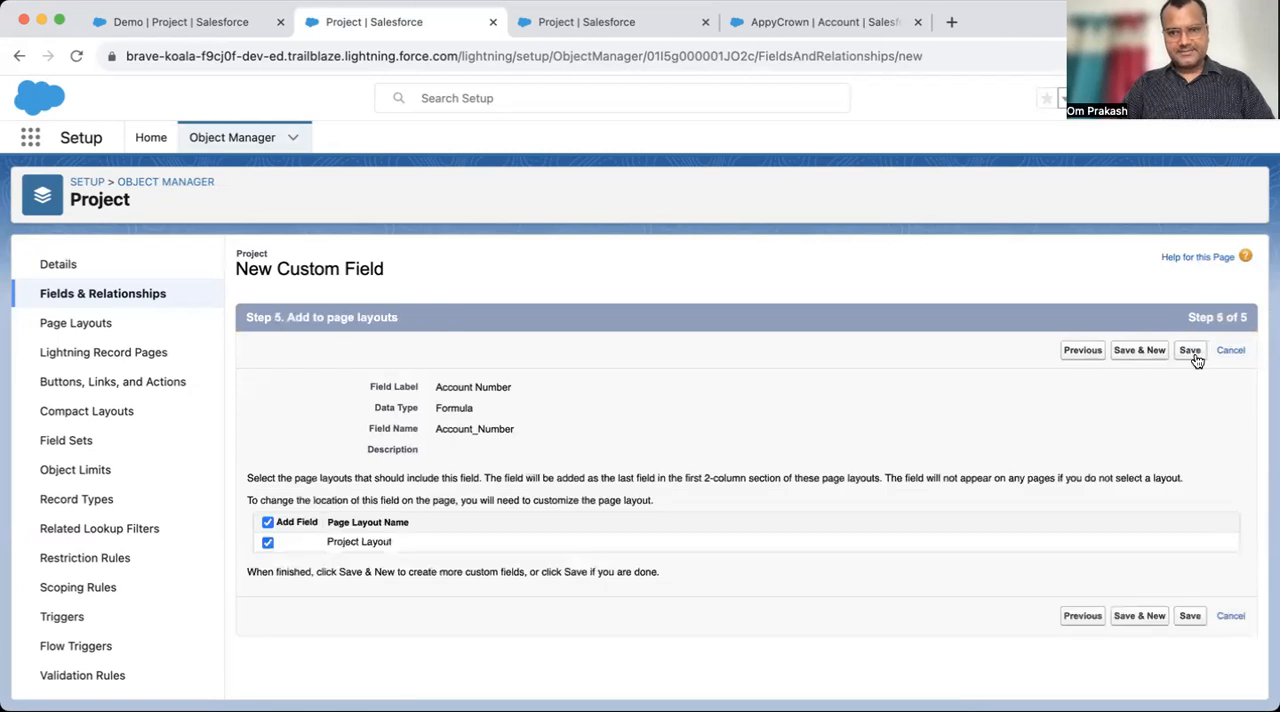
- Return to the Demo record, switch its display density to Comfy to refresh it, and check the Account Number field
left_click(213, 30)
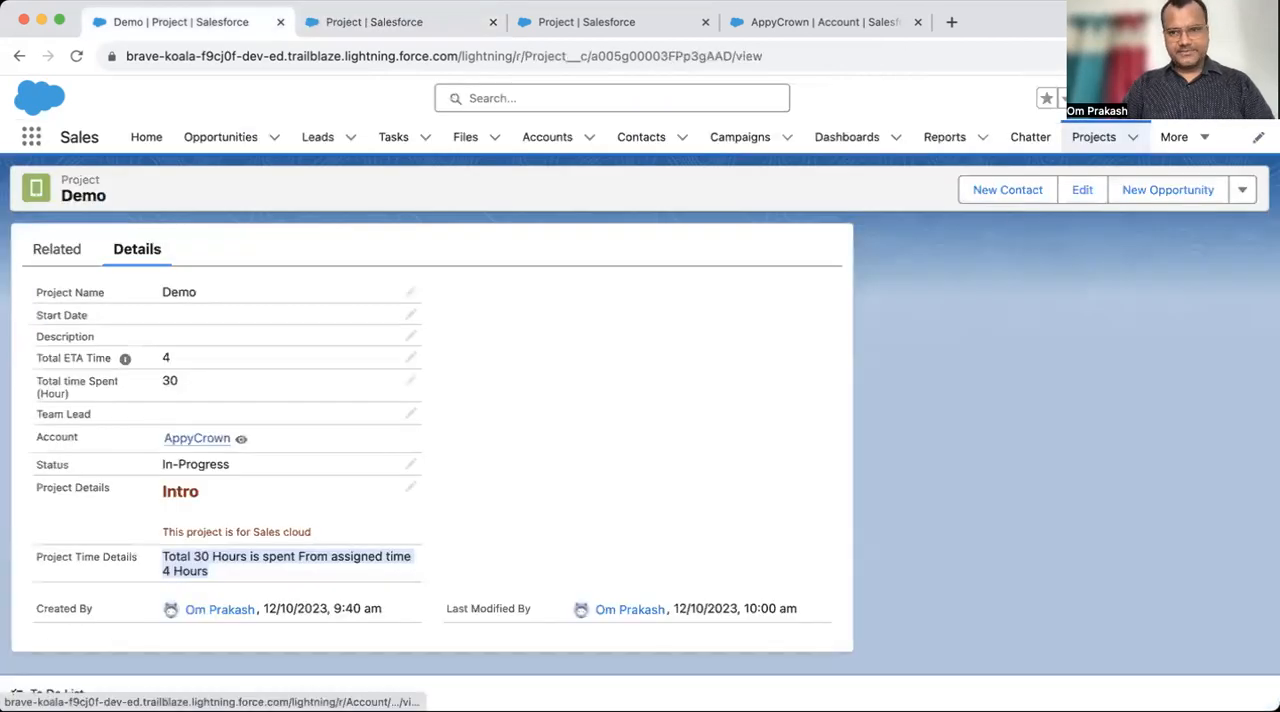
left_click(1250, 98)
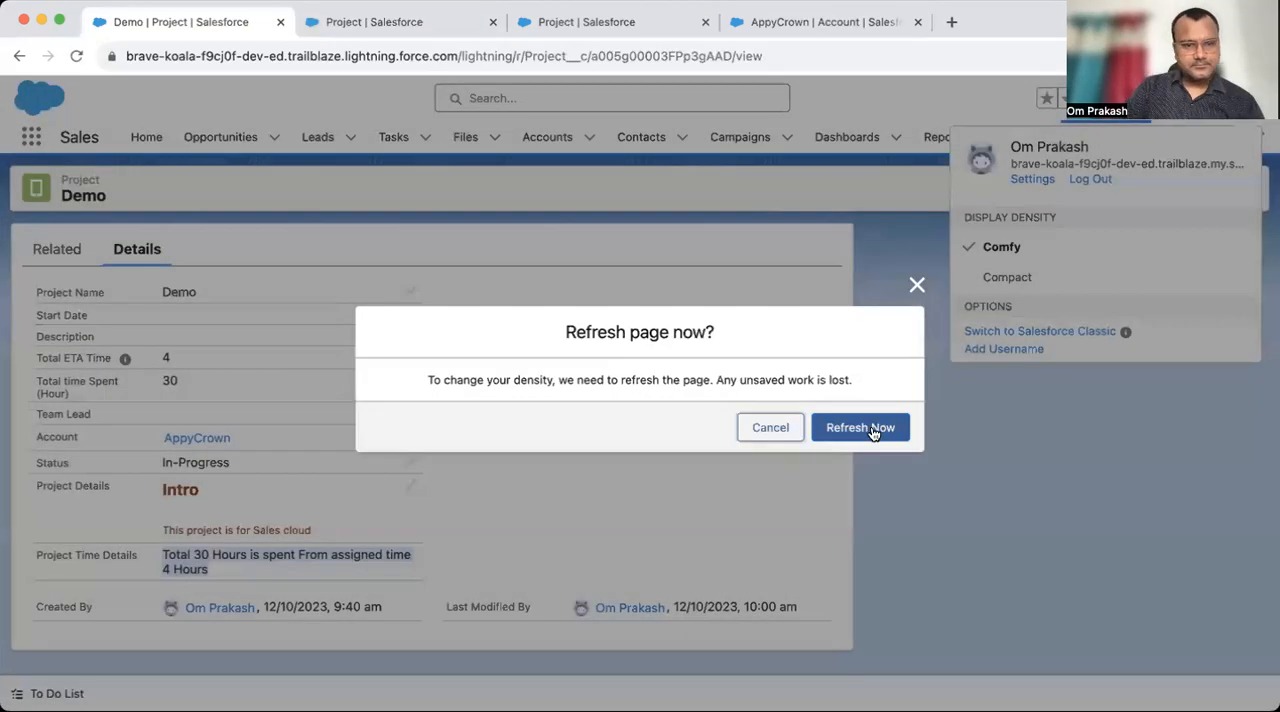
left_click(873, 429)
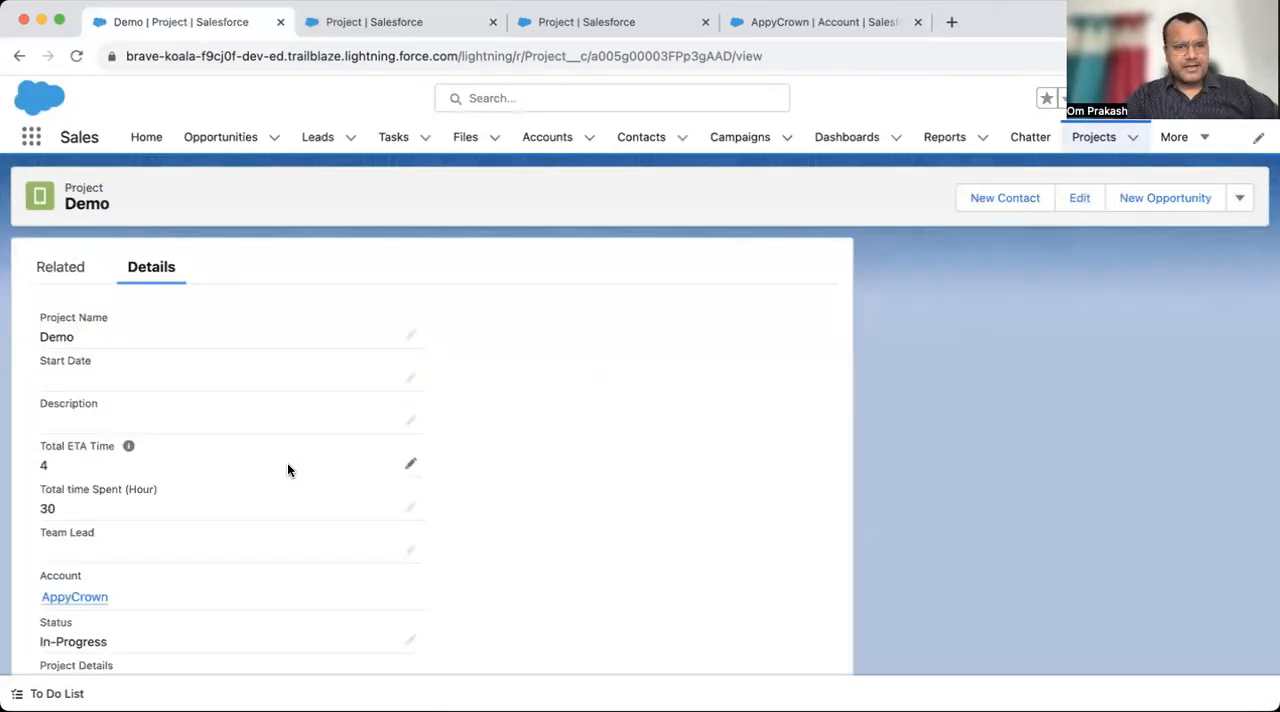
scroll(239, 605, "down", 5)
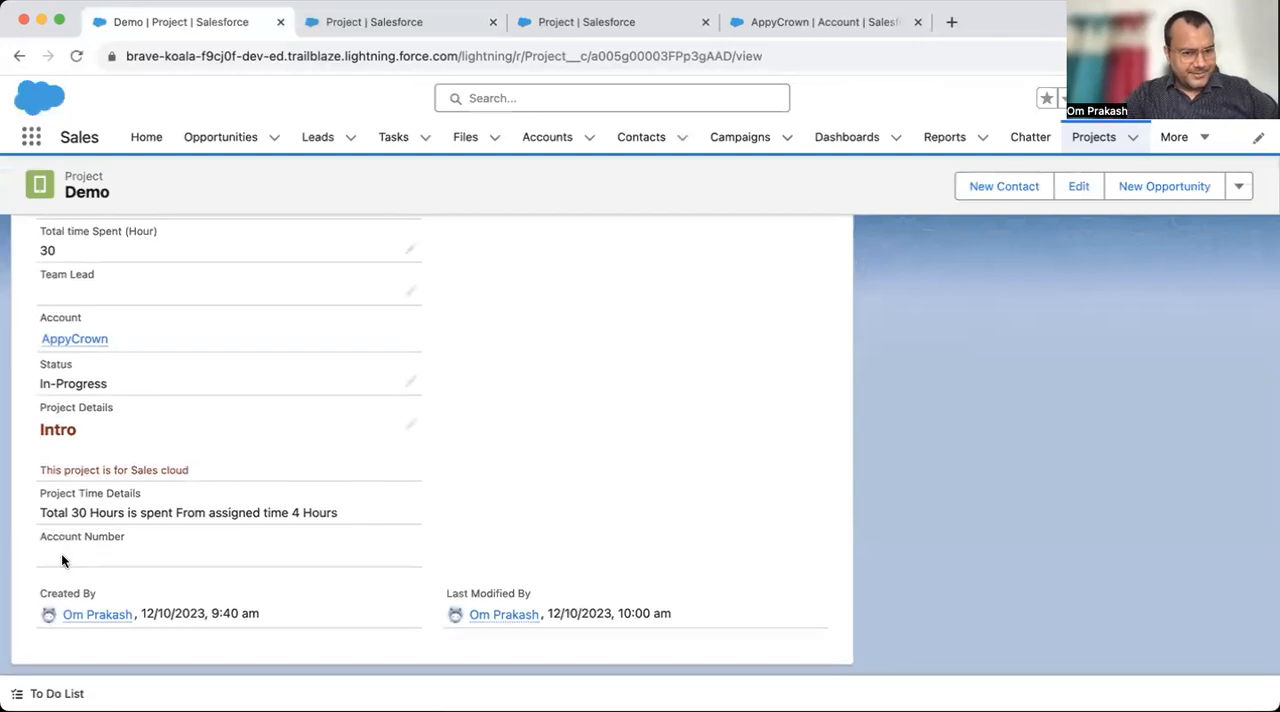
scroll(210, 520, "up", 1)
- Open the AppyCrown account's details in its own browser tab, fill in its Account Number and save the account
left_click(95, 363, "super")
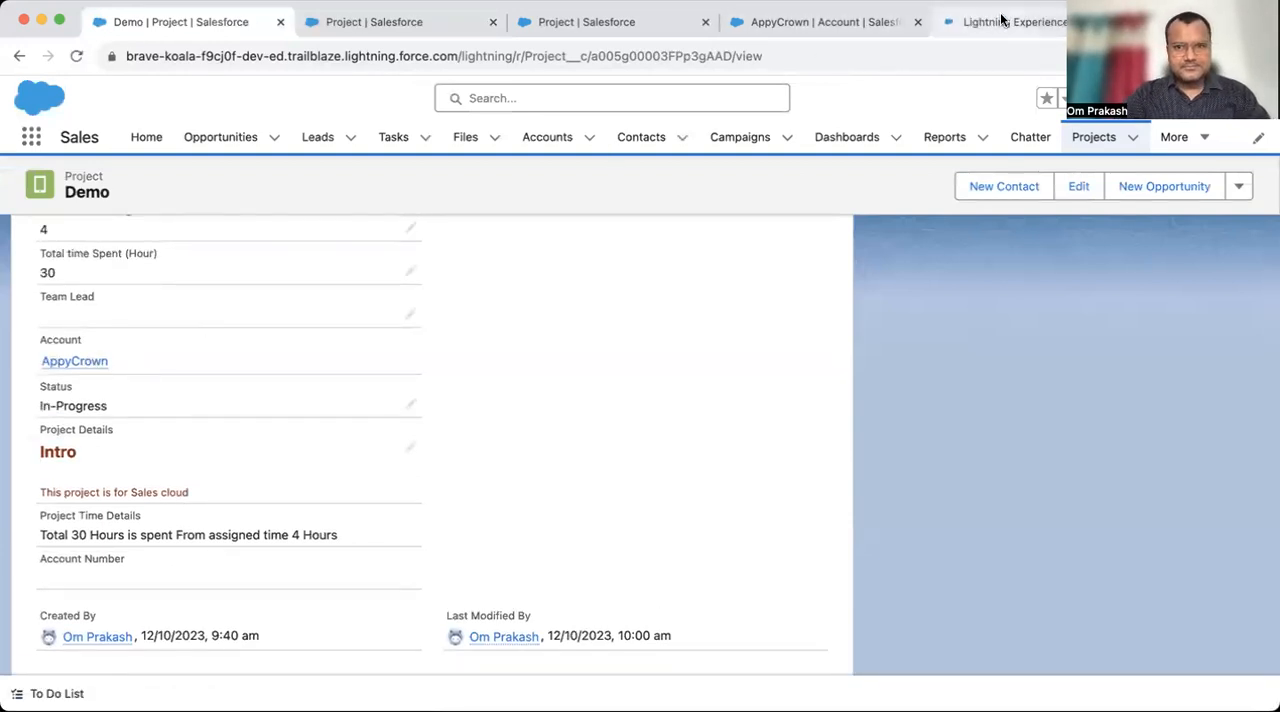
left_click(1001, 21)
left_click_drag(1001, 21, 300, 20)
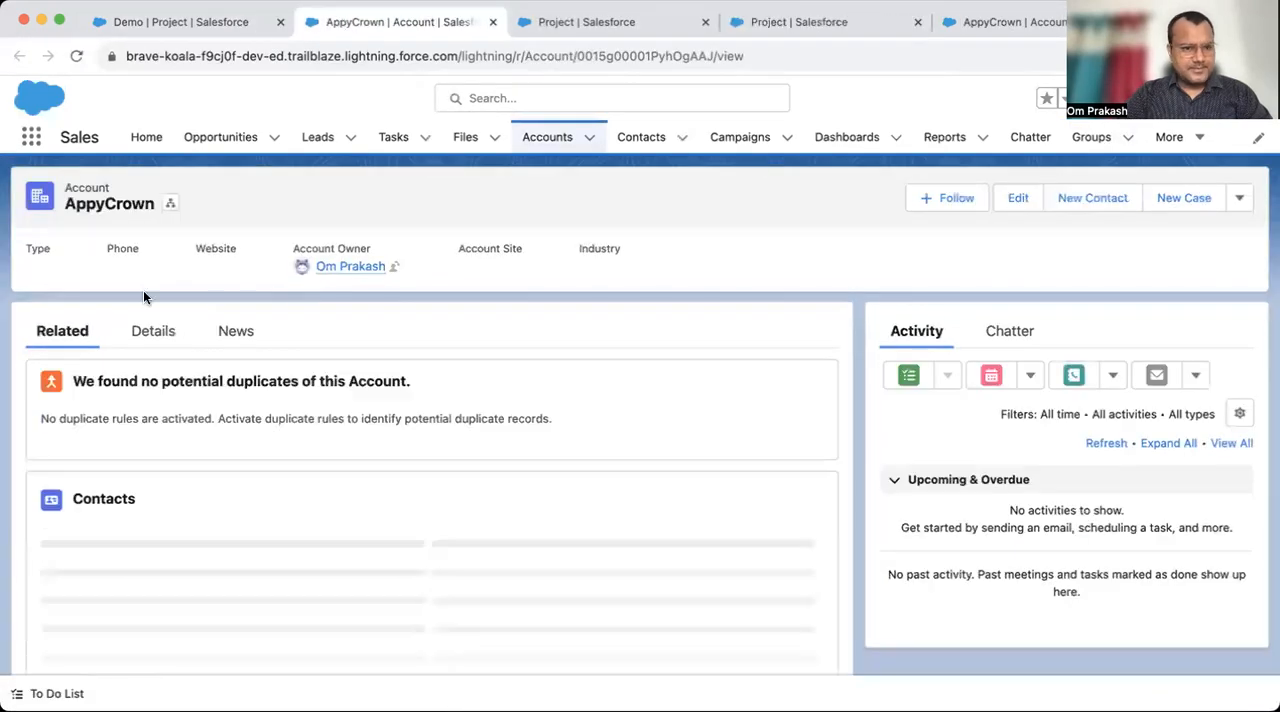
left_click(140, 333)
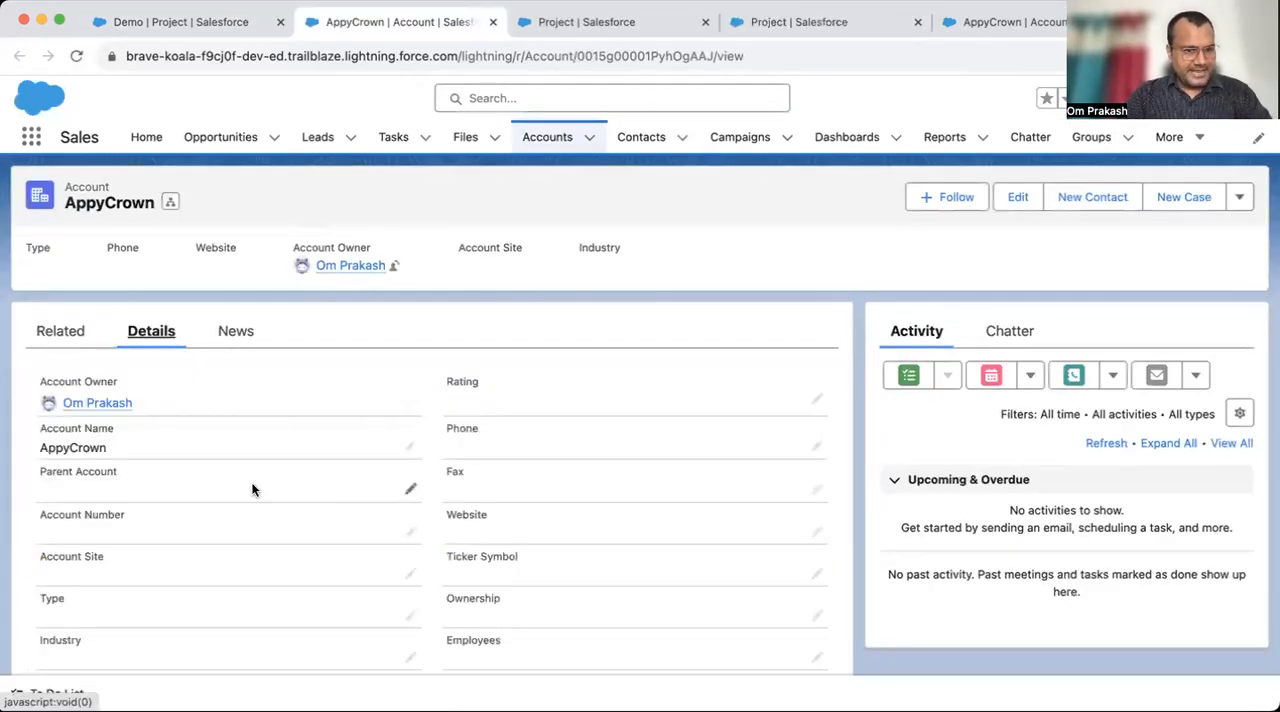
left_click(410, 532)
type("878787")
left_click(467, 647)
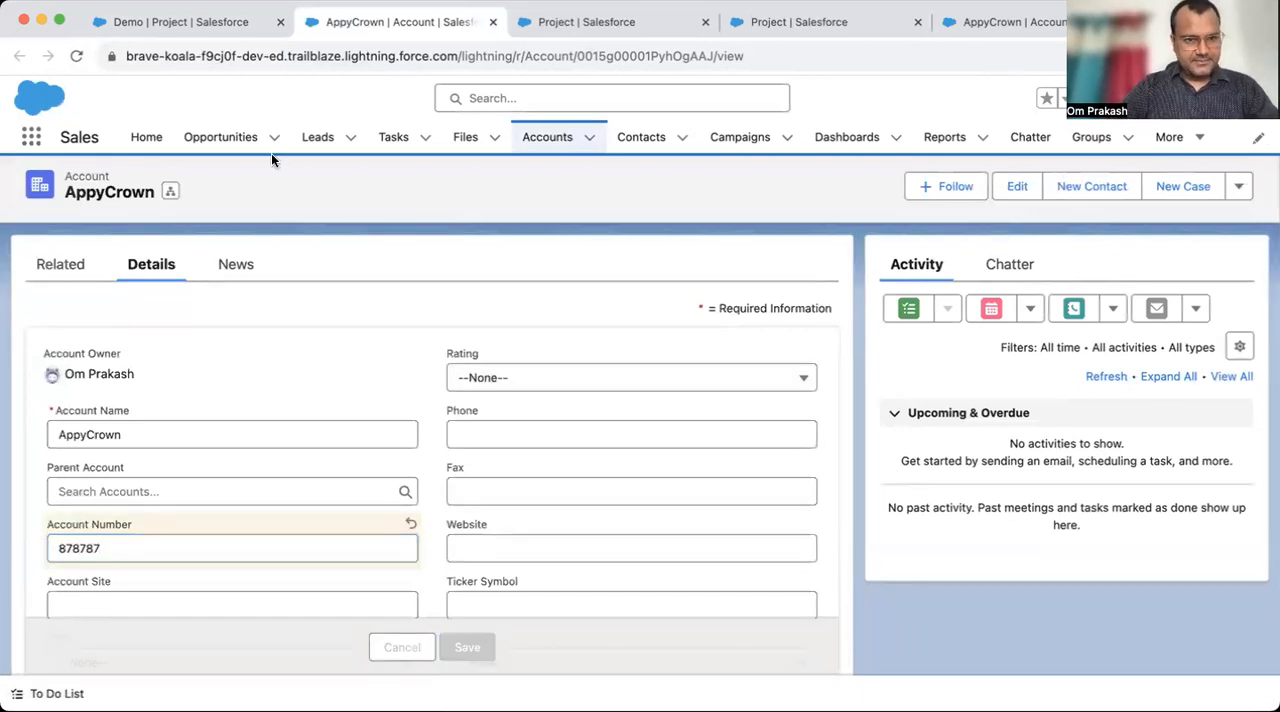
- Reload the Demo record and check that its Account Number field shows the number from the parent account
left_click(222, 34)
left_click(374, 60)
key("Return")
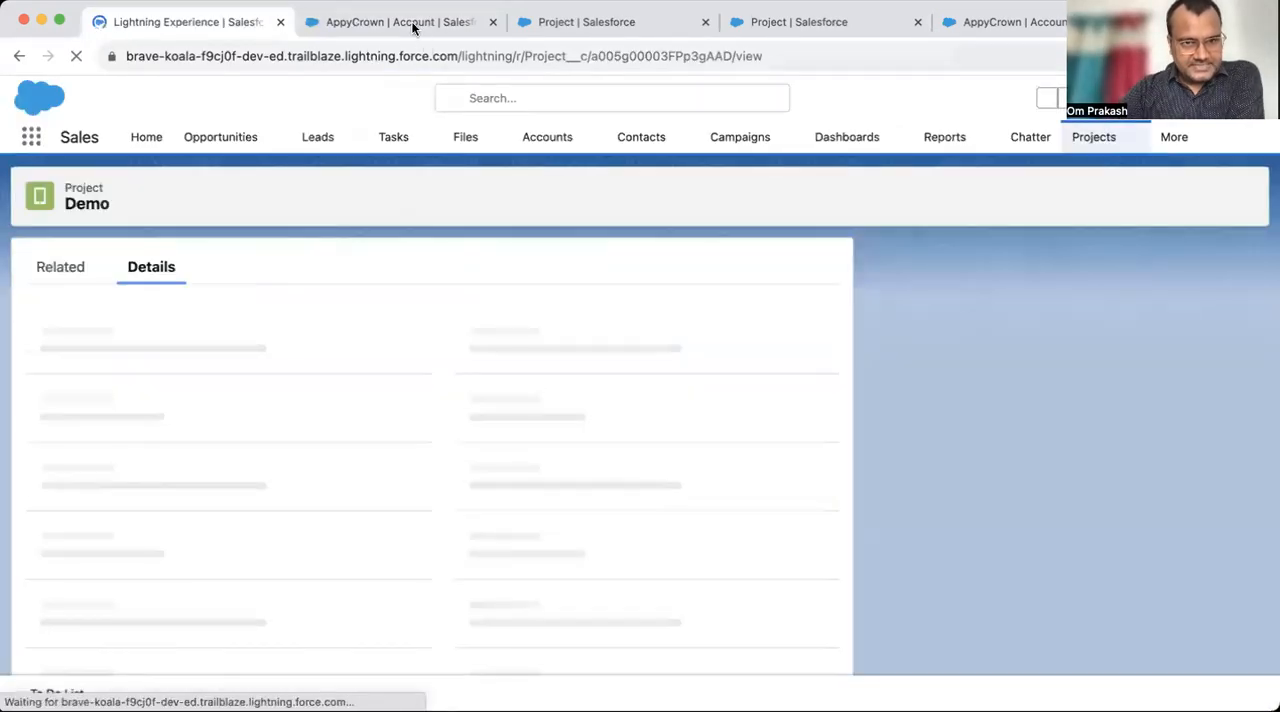
left_click(414, 22)
left_click(190, 24)
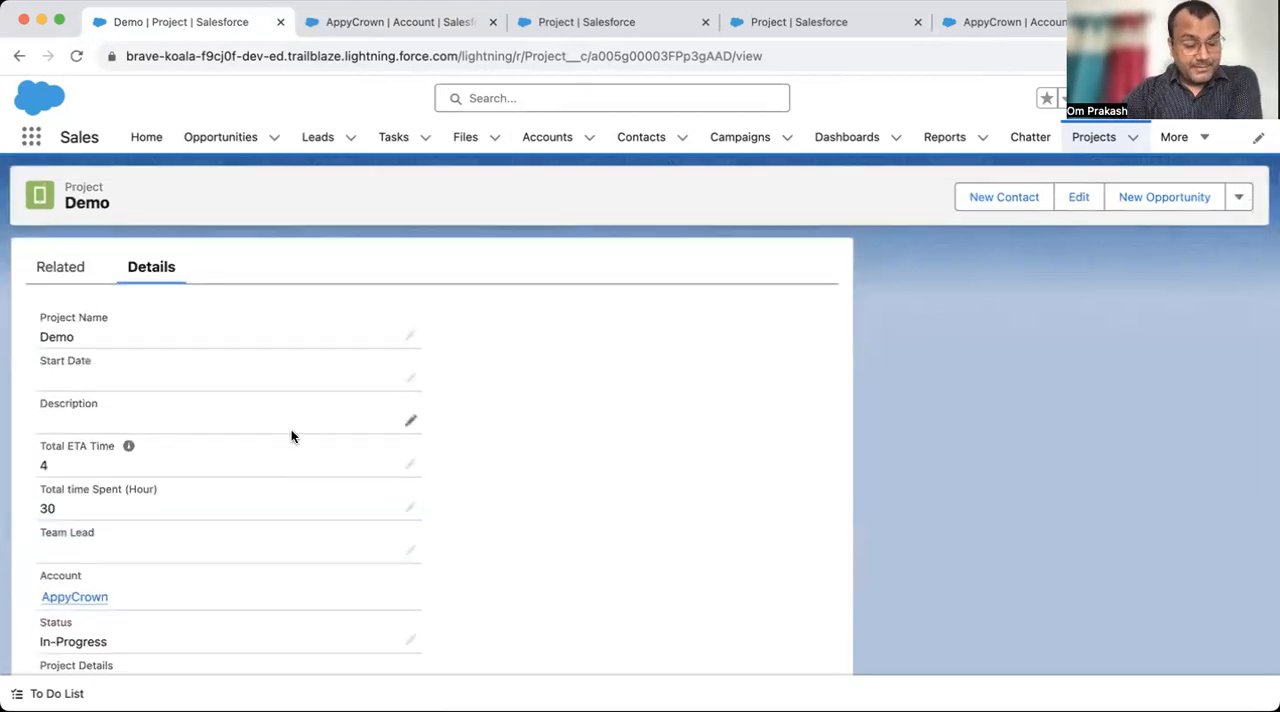
scroll(291, 431, "down", 5)
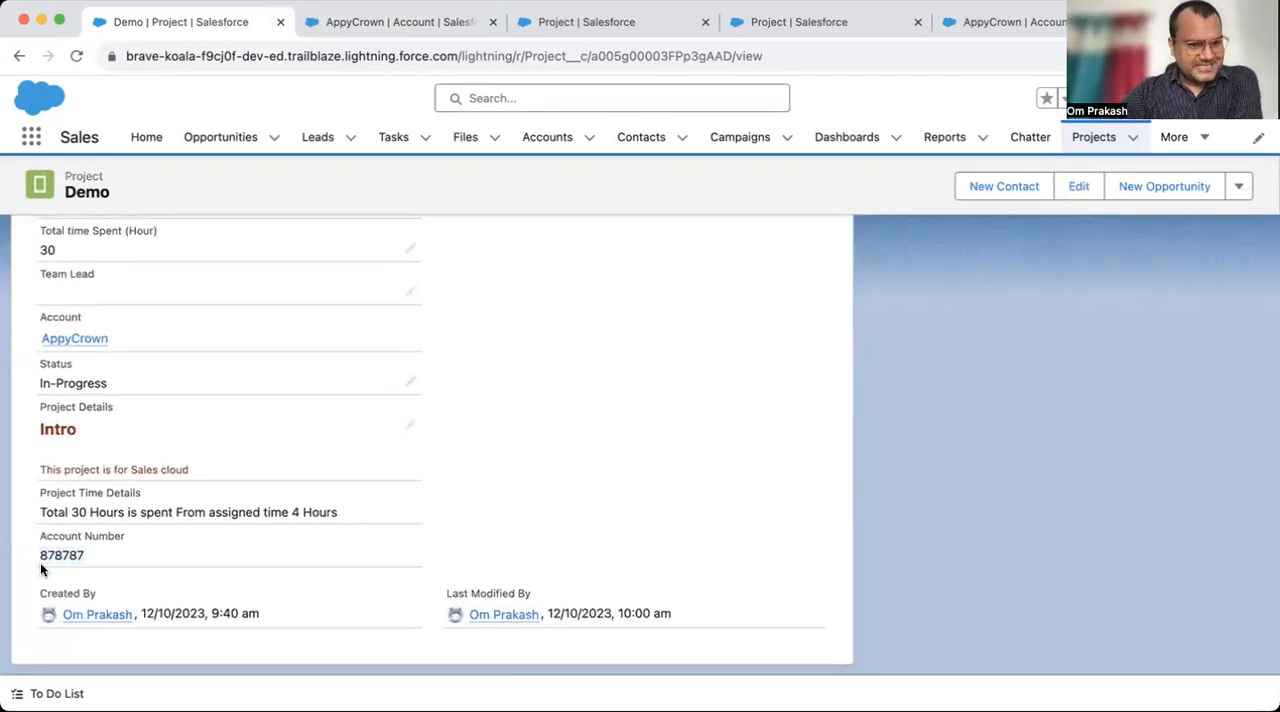
scroll(328, 516, "up", 2)
scroll(234, 557, "down", 2)
left_click(282, 550)
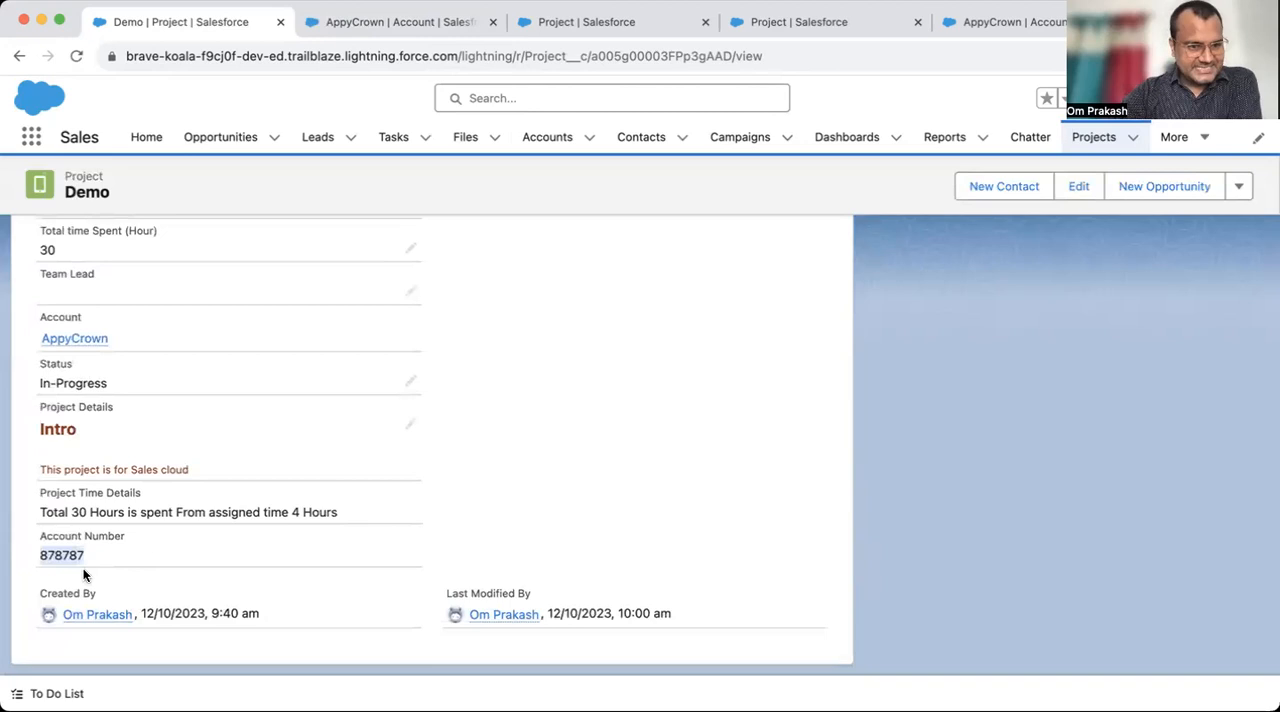
- Replace the Account Number on the AppyCrown account with a new account number and save the account
left_click_drag(35, 534, 125, 540)
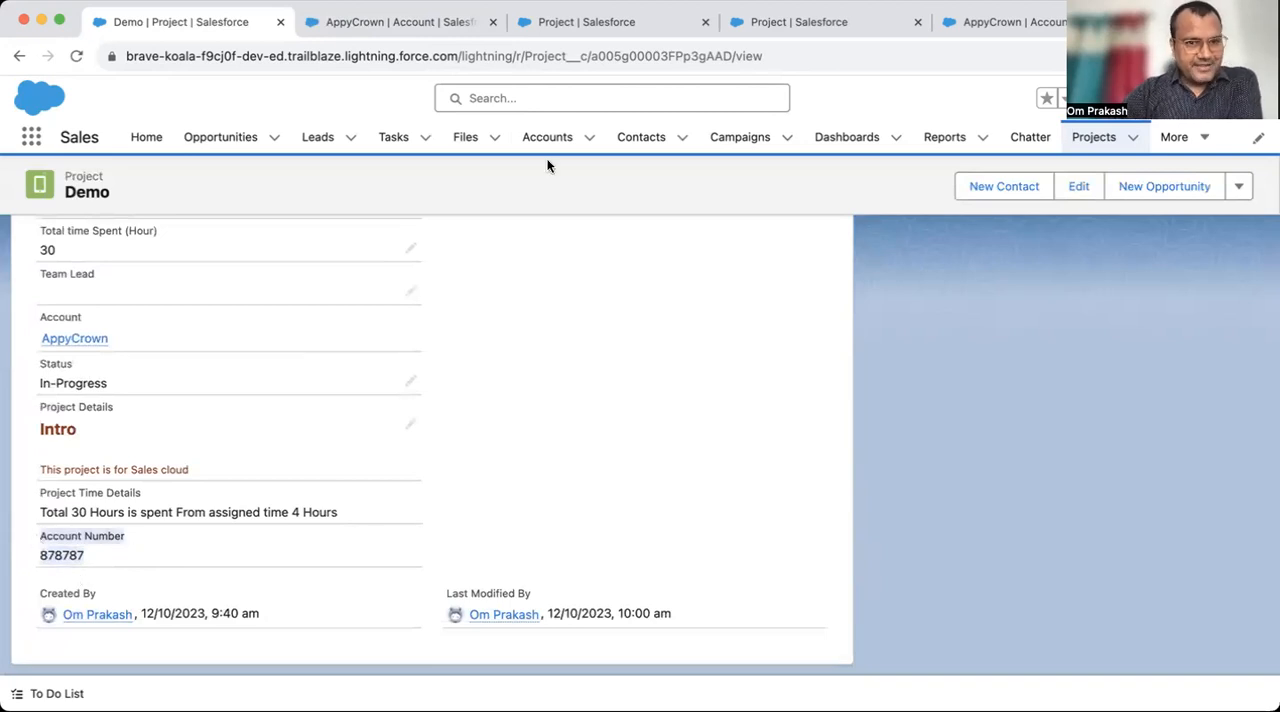
left_click(397, 32)
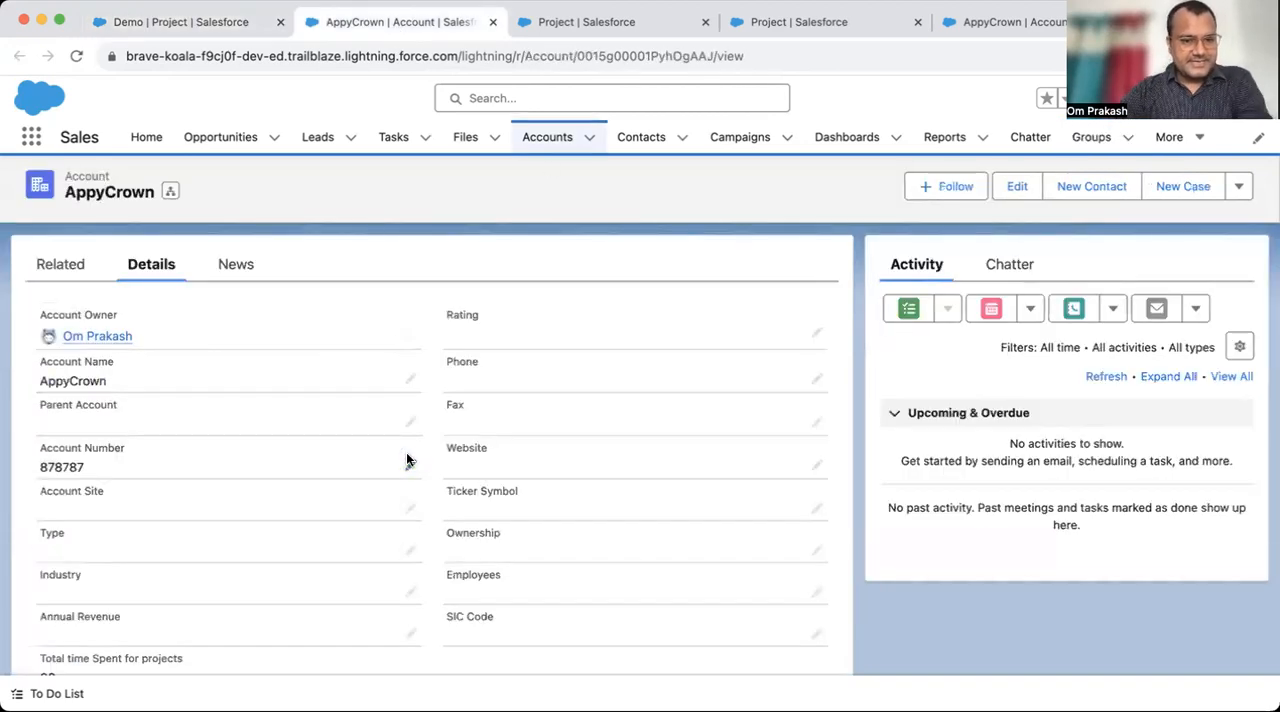
left_click(411, 468)
key("super+a")
type("11111")
left_click(474, 648)
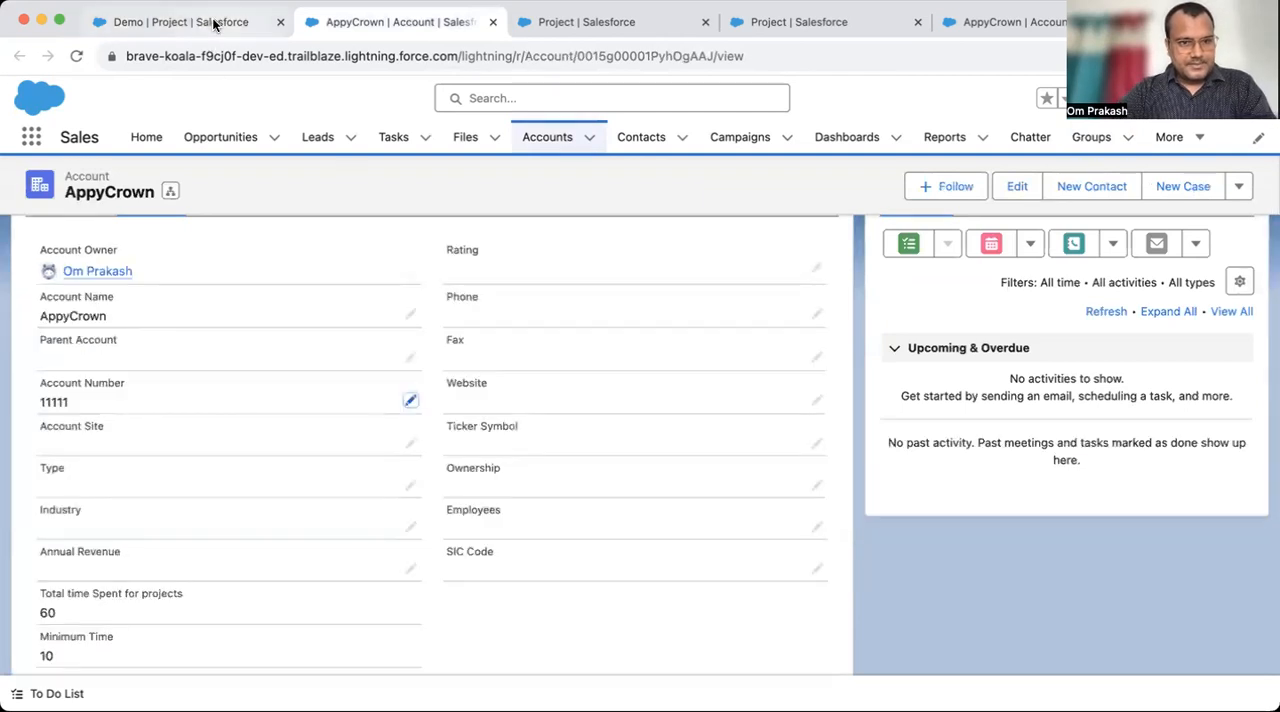
- Reload the Demo project record and check its Project Time Details and Account Number formula fields against the updated parent account
left_click(222, 22)
key("super+r")
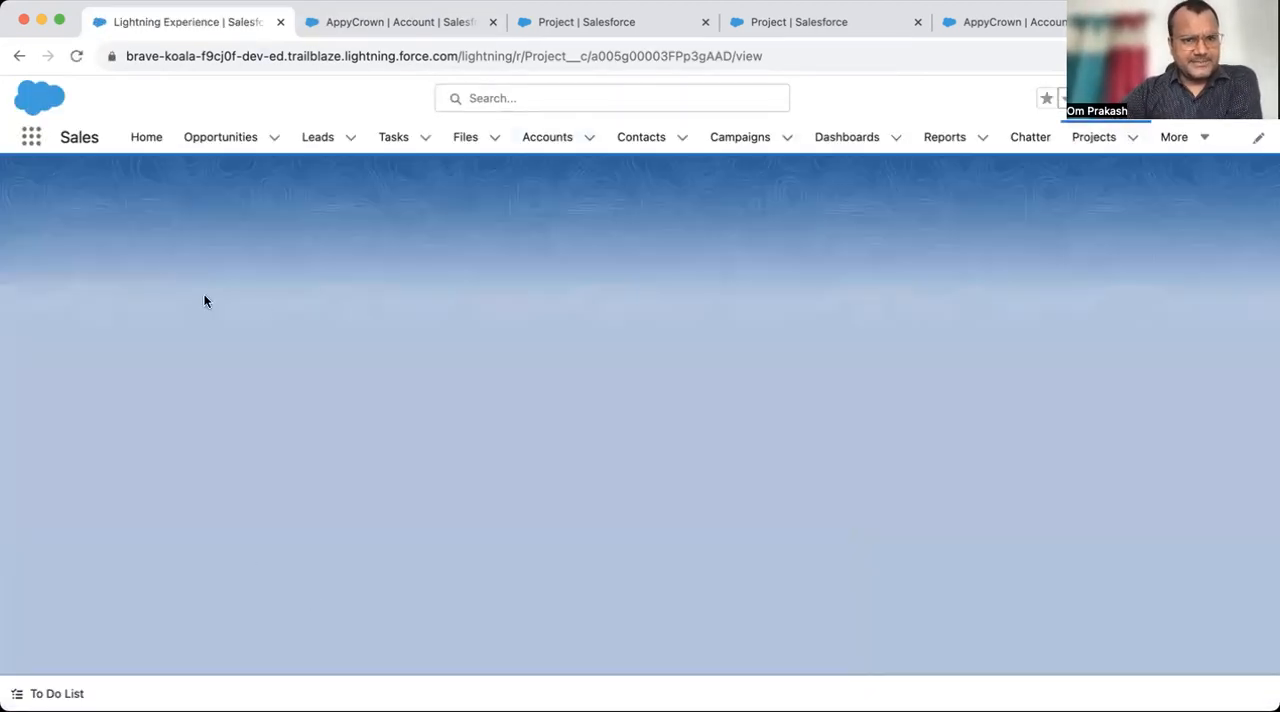
scroll(197, 598, "down", 2)
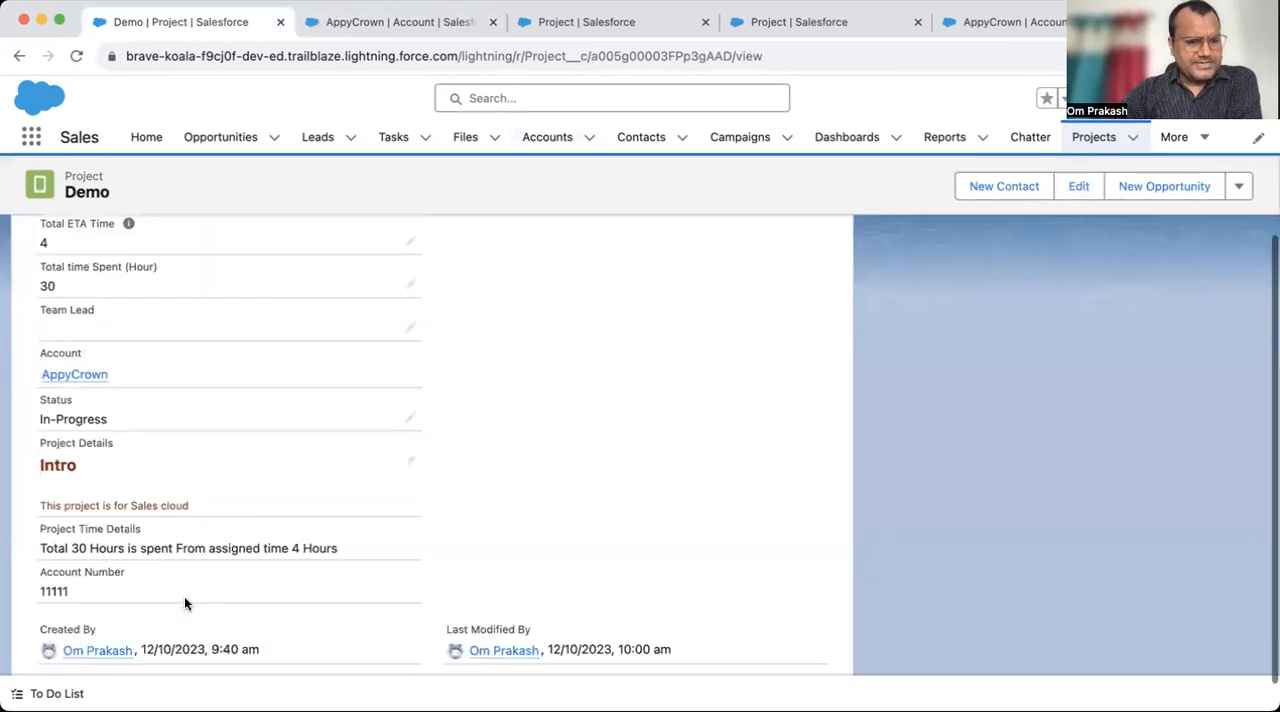
left_click_drag(41, 519, 142, 520)
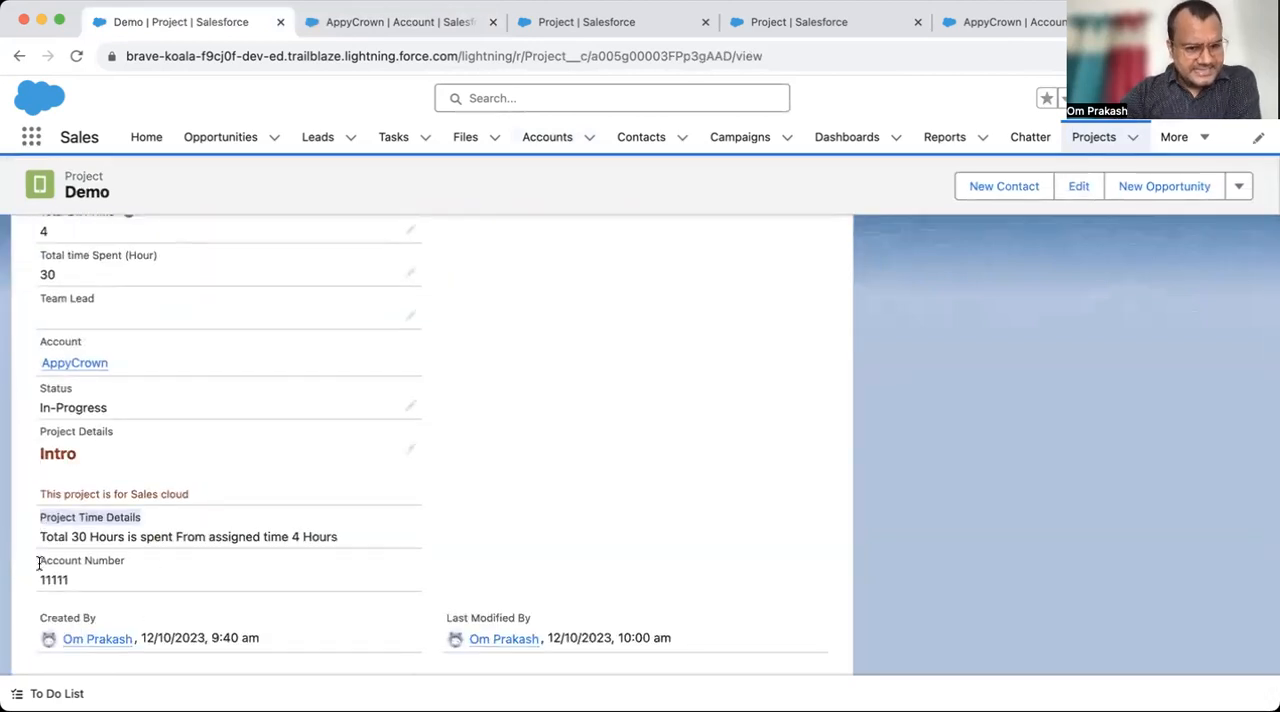
left_click_drag(38, 561, 141, 559)
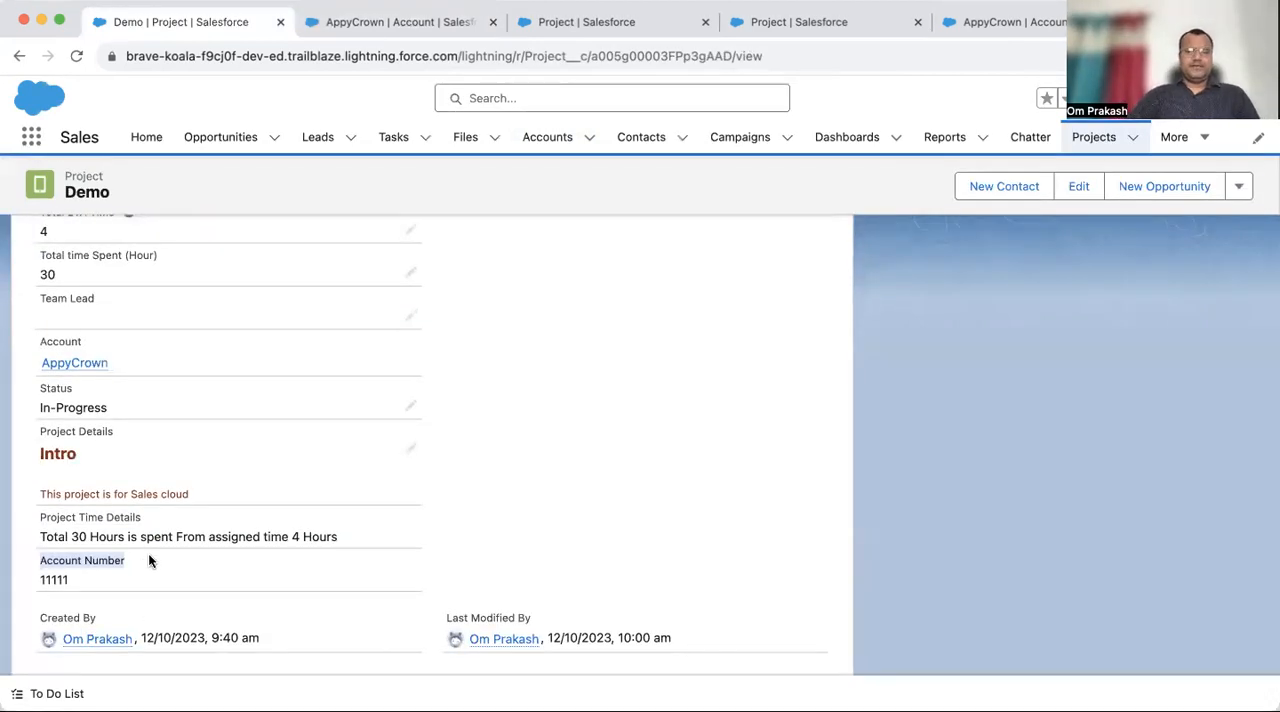